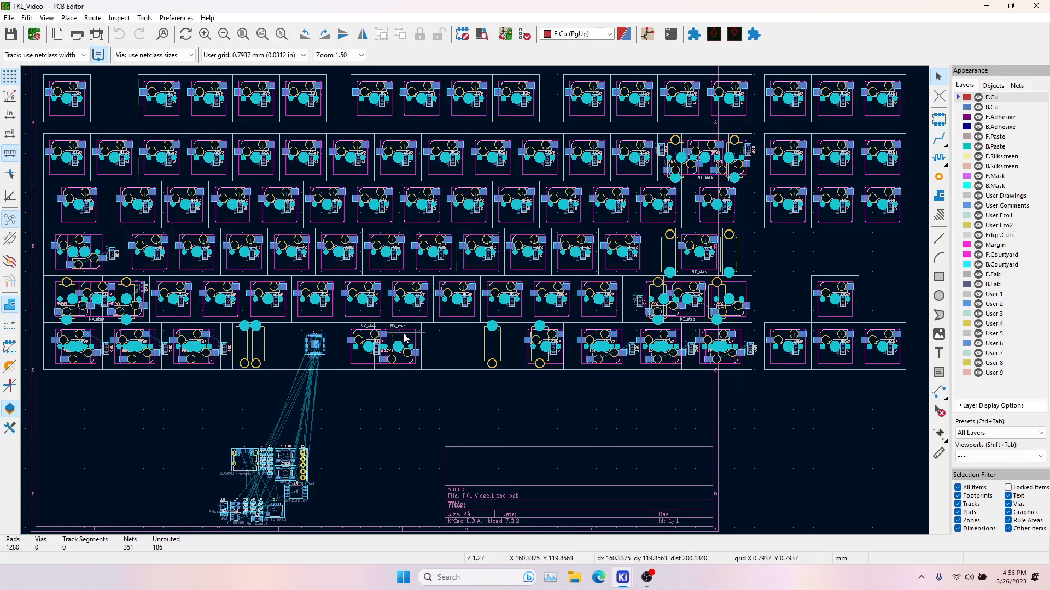
left_click(245, 467)
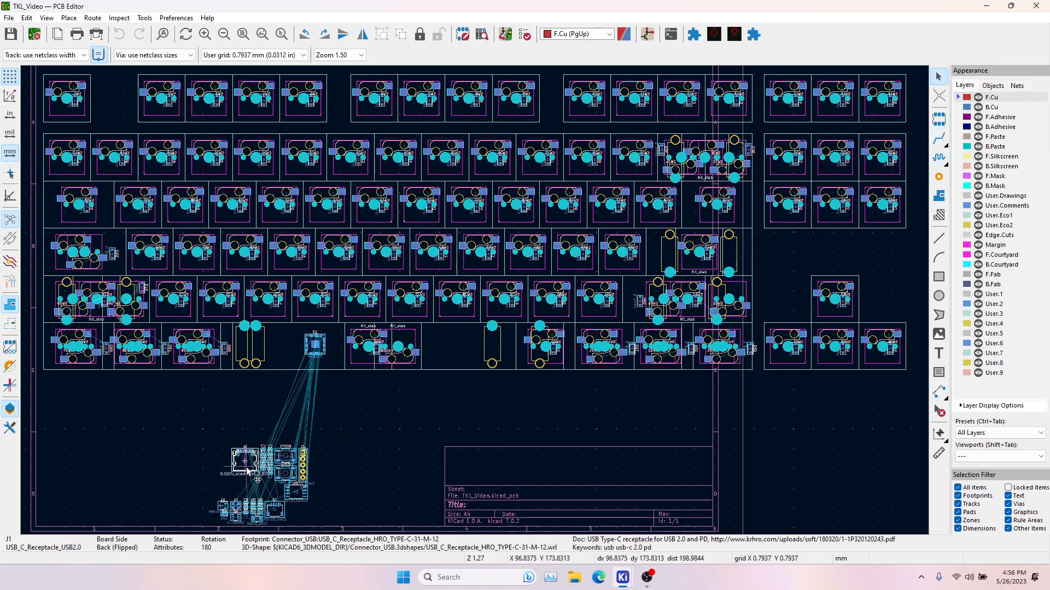
left_click(317, 342)
left_click(313, 336)
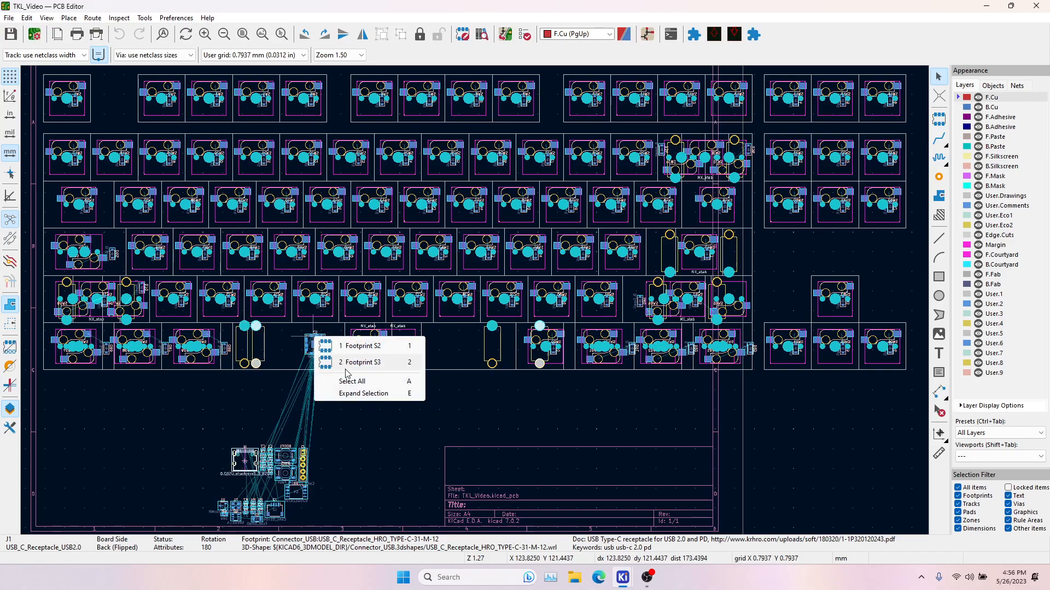
left_click(310, 349)
left_click(291, 406)
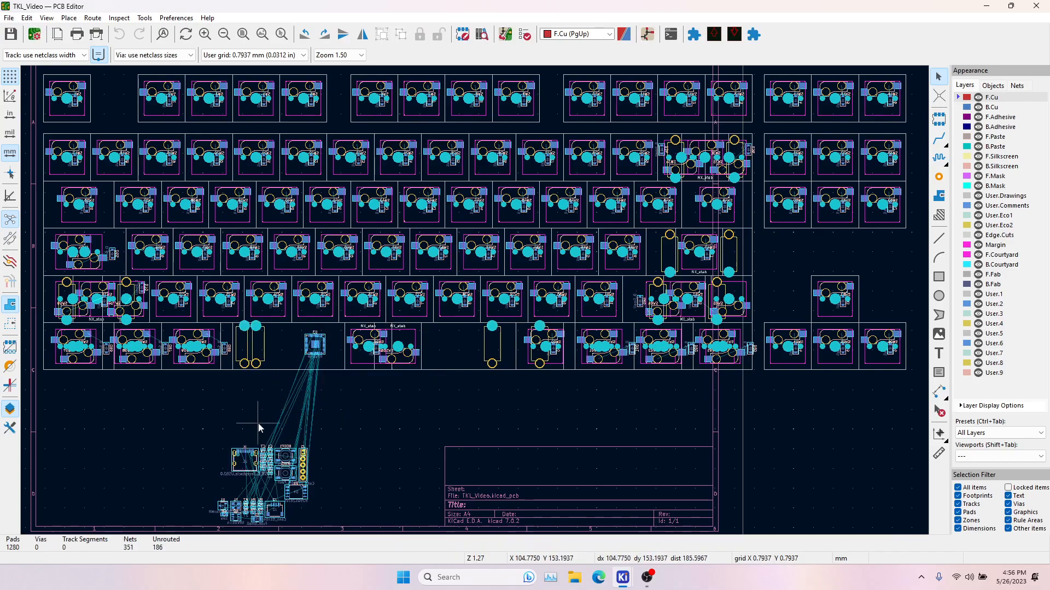
Turn the USB-C receptacle J1 to 0° rotation and place it in the gap between switches SW1 and SW2.
left_click(247, 470)
key("m")
key("f")
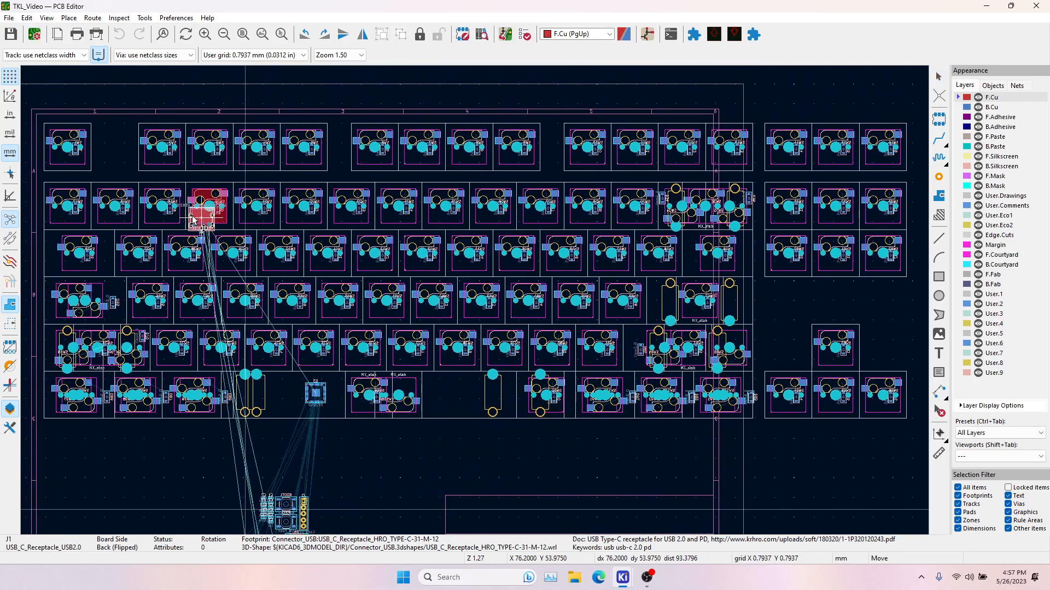
scroll(113, 107, "up", 2)
scroll(474, 304, "up", 5)
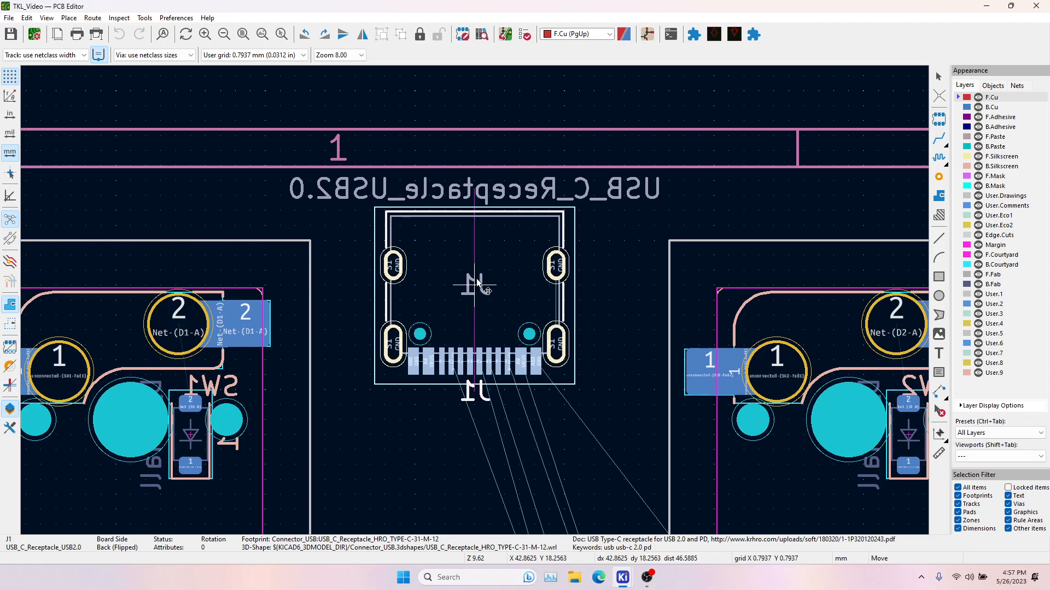
left_click(477, 286)
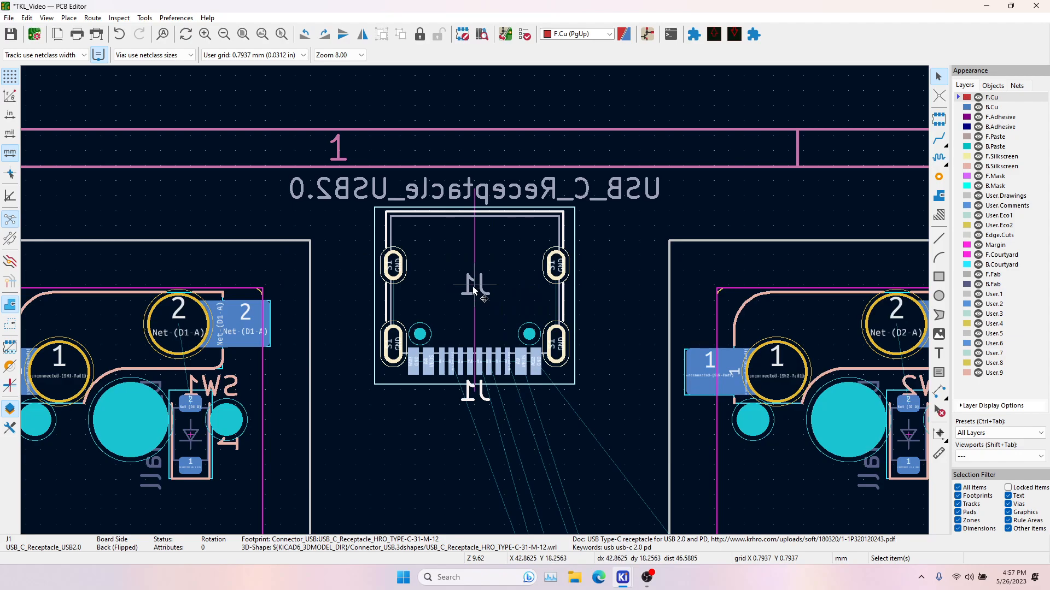
key("m")
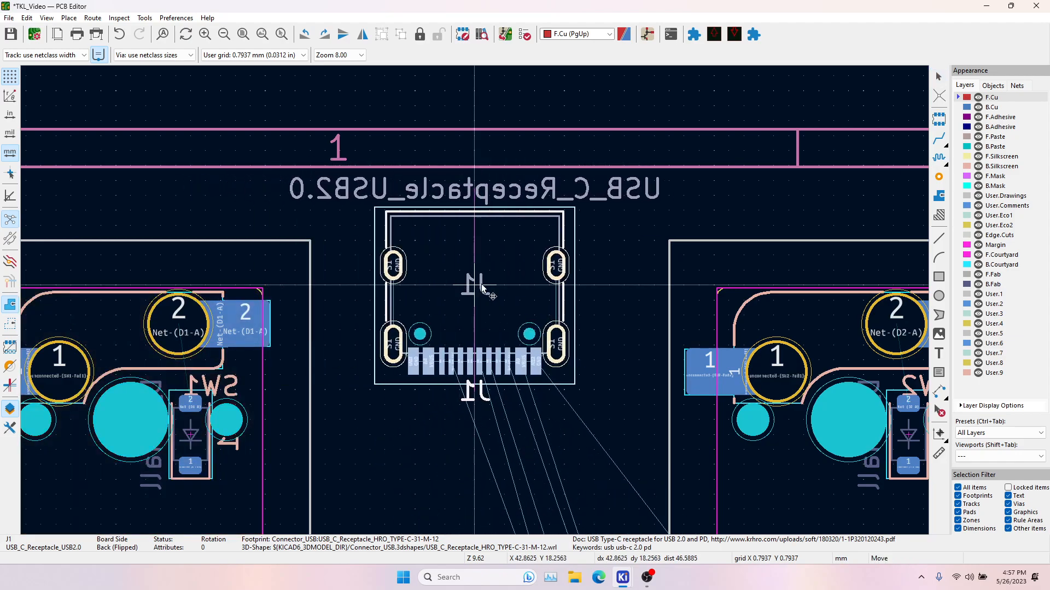
left_click(484, 283)
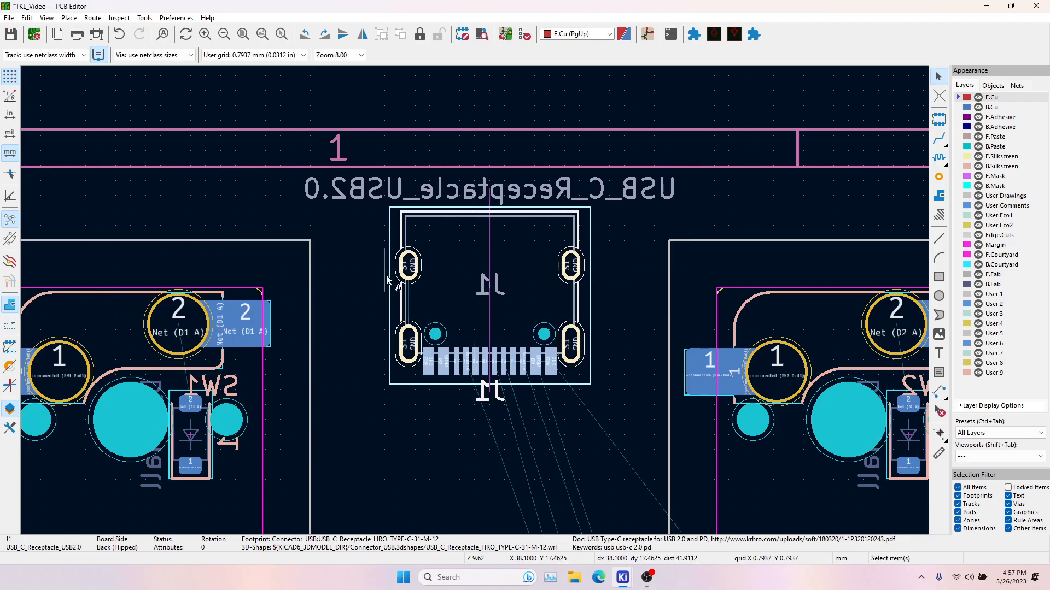
Move the RP2040 footprint U3 out of the key area to the unplaced components below the board.
scroll(472, 322, "down", 2)
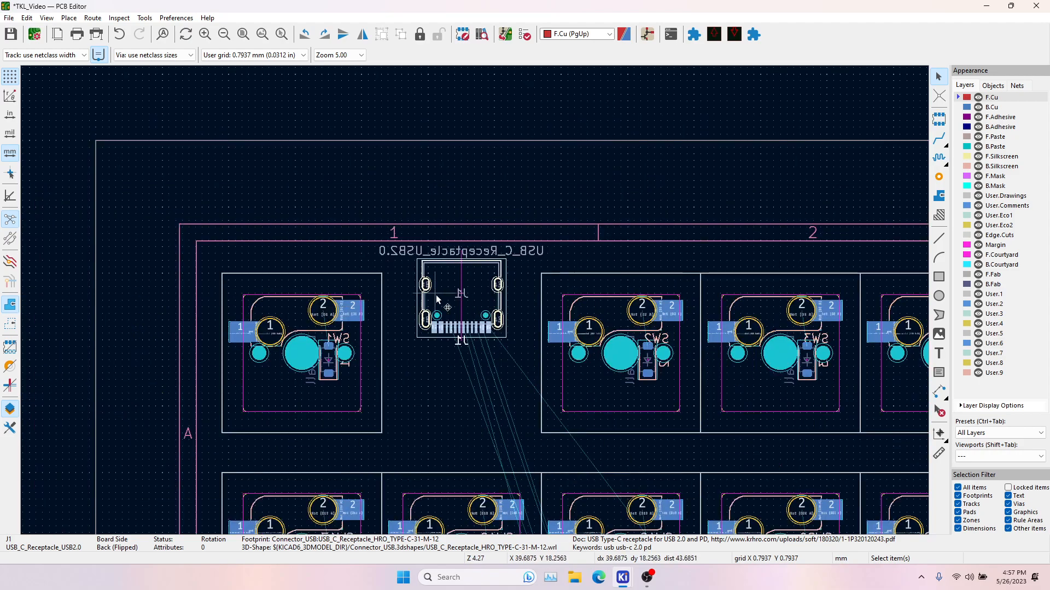
scroll(425, 326, "down", 2)
scroll(474, 301, "down", 4)
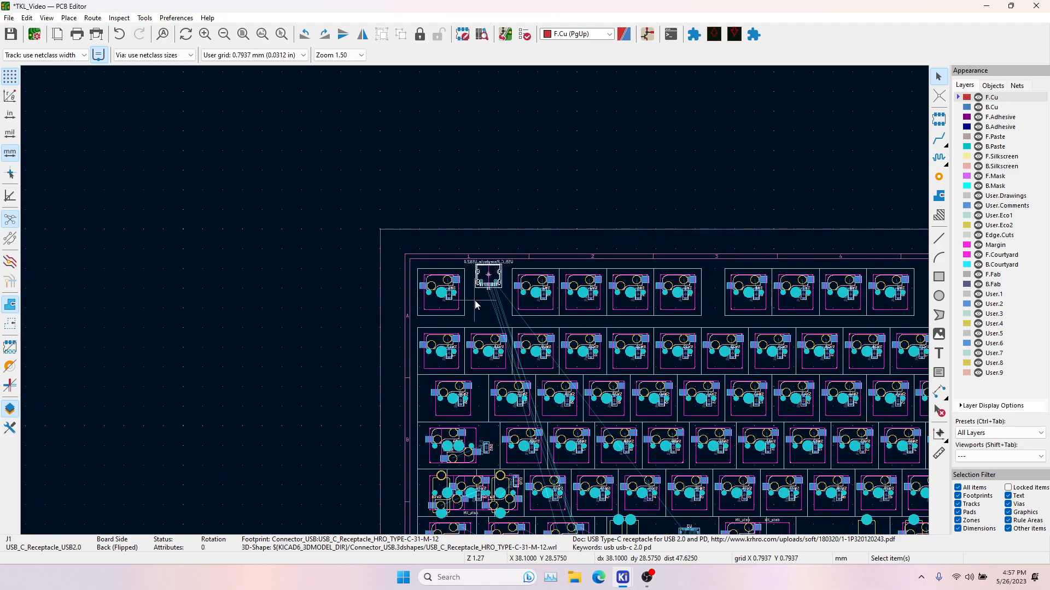
scroll(488, 477, "up", 2)
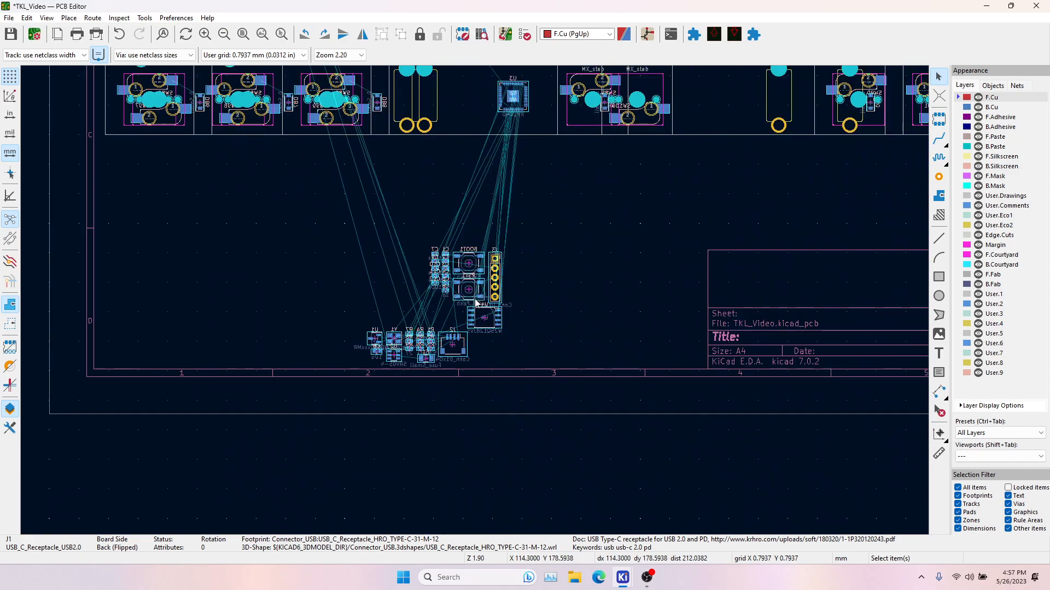
left_click(517, 98)
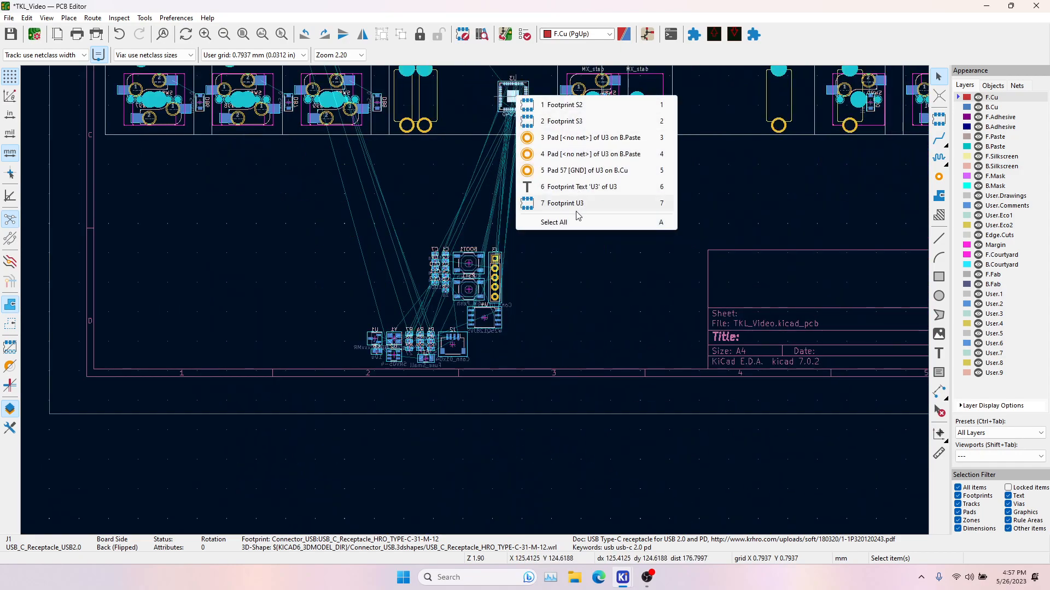
left_click(553, 203)
left_click_drag(511, 95, 435, 291)
scroll(475, 300, "up", 4)
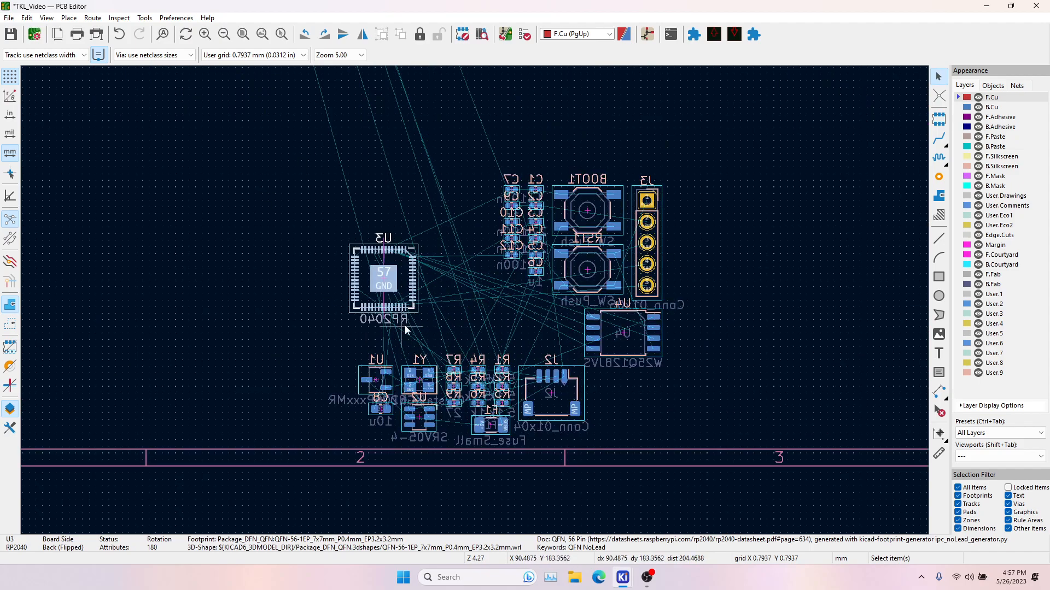
Switch to the schematic editor and look over the circuit around the RP2040 and the USB-C receptacle.
left_click_drag(472, 144, 570, 328)
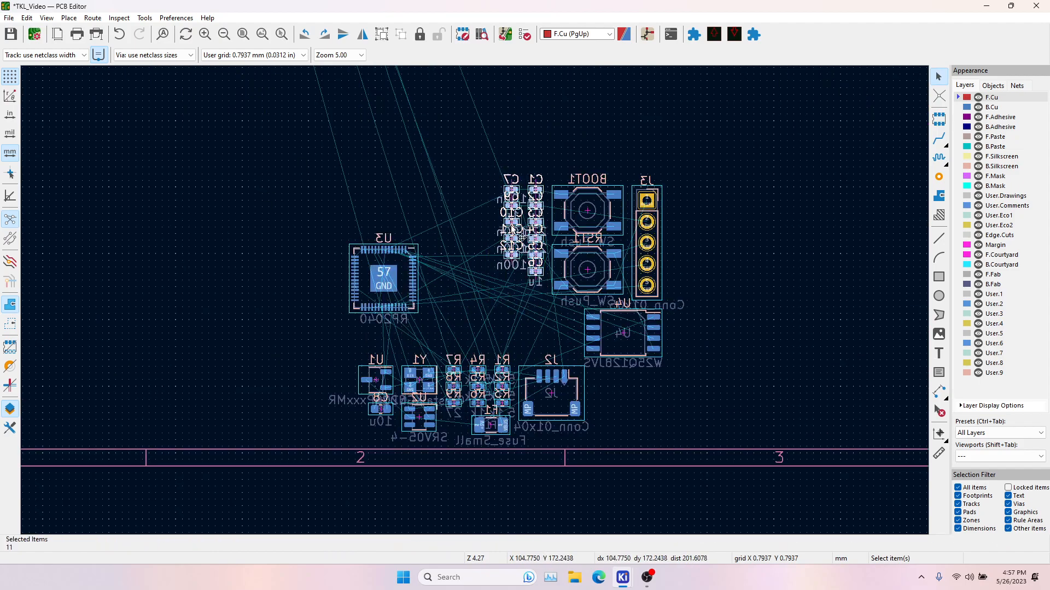
left_click(404, 294)
key("alt+Tab")
key("alt+Tab")
key("alt+Tab")
scroll(450, 307, "down", 5)
left_click(499, 273)
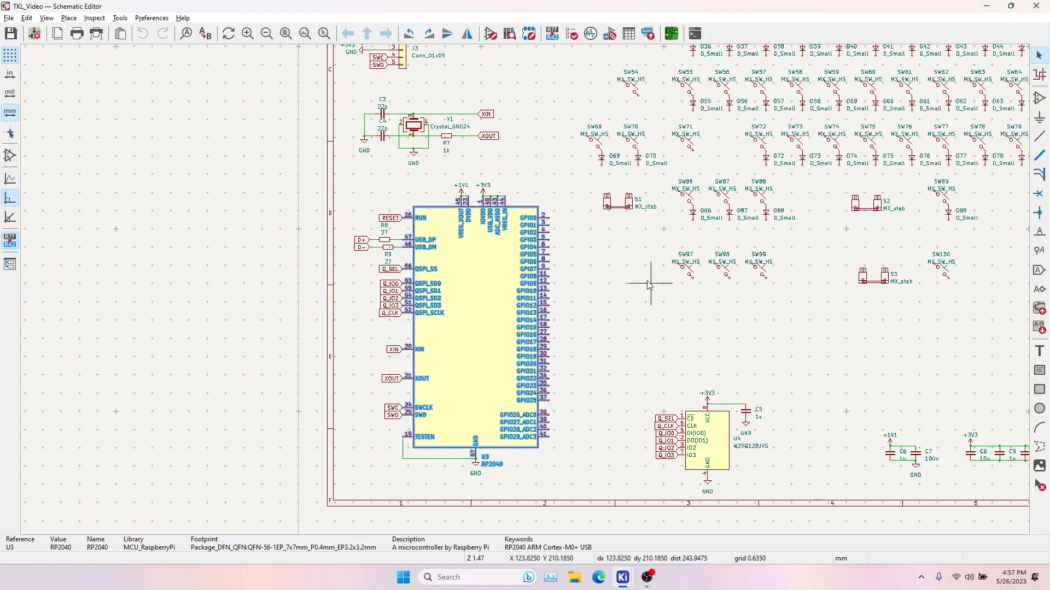
middle_click_drag(600, 361, 596, 340)
middle_click_drag(563, 246, 545, 466)
middle_click_drag(574, 163, 569, 286)
Select the 5.1k resistors R1 and R2 in the schematic and place them directly below USB-C receptacle J1 on the board.
left_click(414, 124)
left_click(464, 109)
left_click(506, 100, "shift")
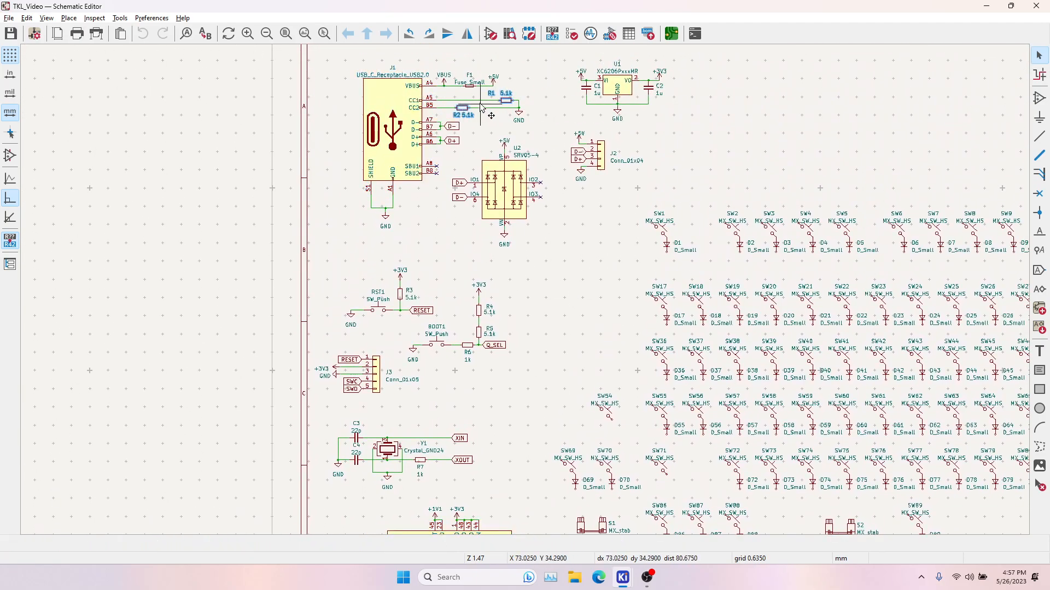
scroll(482, 107, "up", 3)
key("alt+Tab")
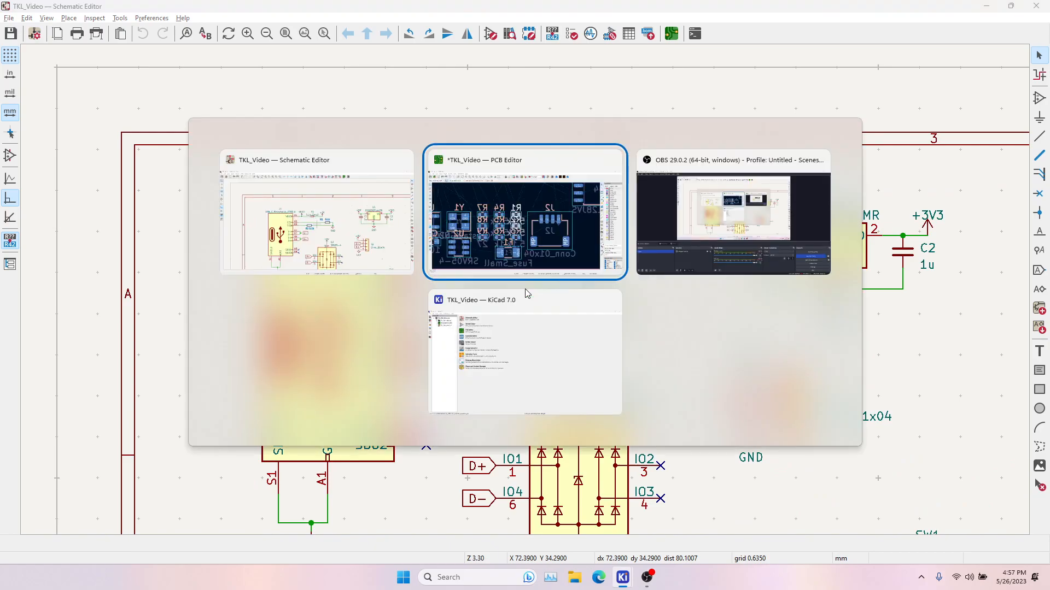
key("m")
scroll(475, 304, "down", 8)
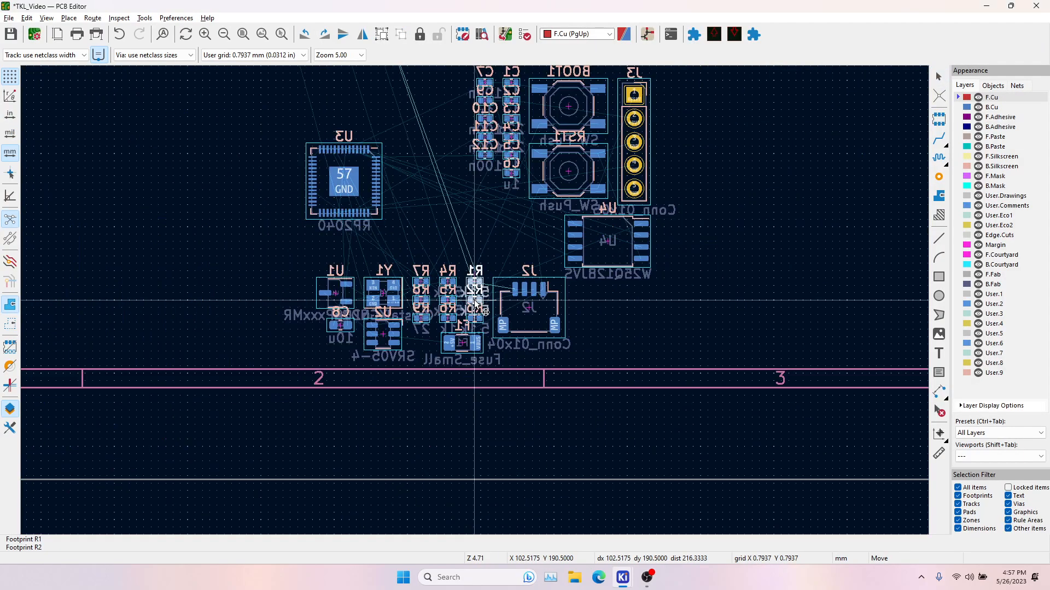
middle_click_drag(331, 87, 486, 350)
middle_click_drag(387, 68, 458, 393)
left_click(458, 217)
middle_click_drag(447, 480, 238, 210)
middle_click_drag(476, 530, 416, 397)
left_click(398, 430)
Cross-select regulator U1 with C1 and C2 from the schematic, and move U1 alone to the left of the unplaced components.
key("alt+Tab")
middle_click_drag(765, 313, 525, 201)
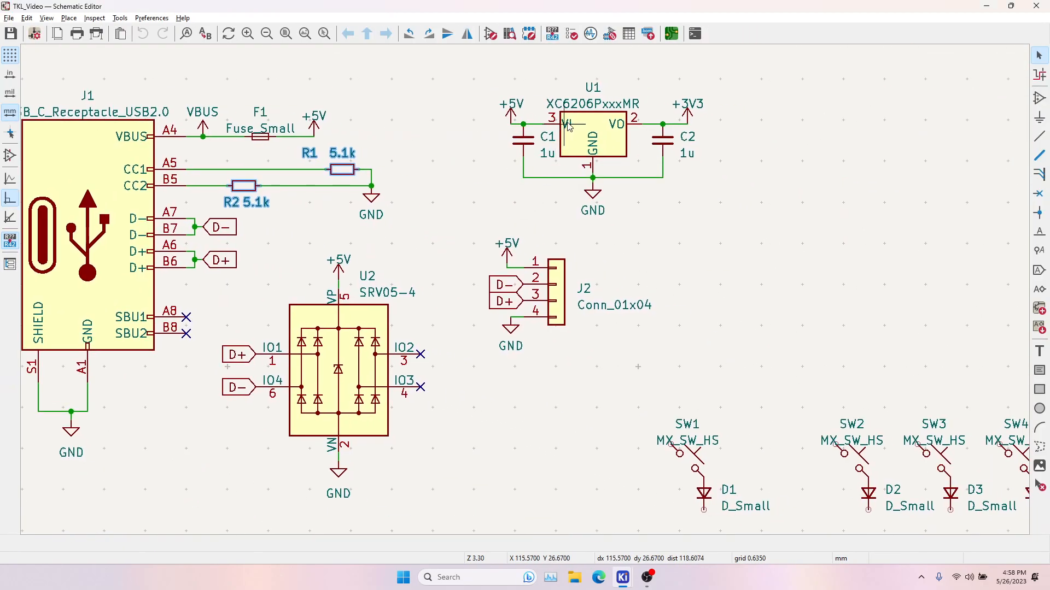
left_click(602, 133)
left_click(525, 143, "shift")
left_click(683, 149, "shift")
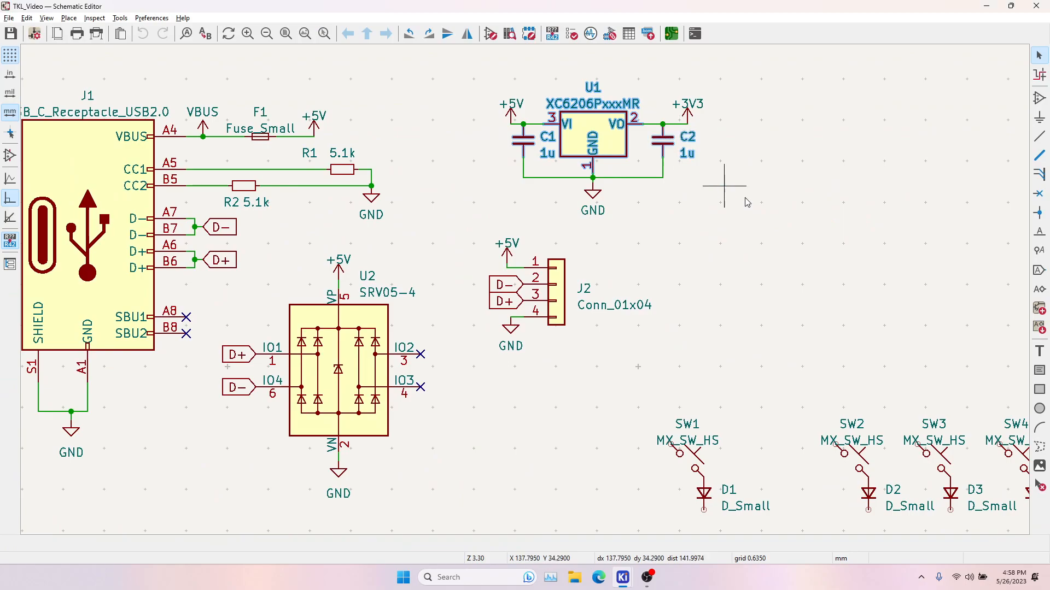
key("alt+Tab")
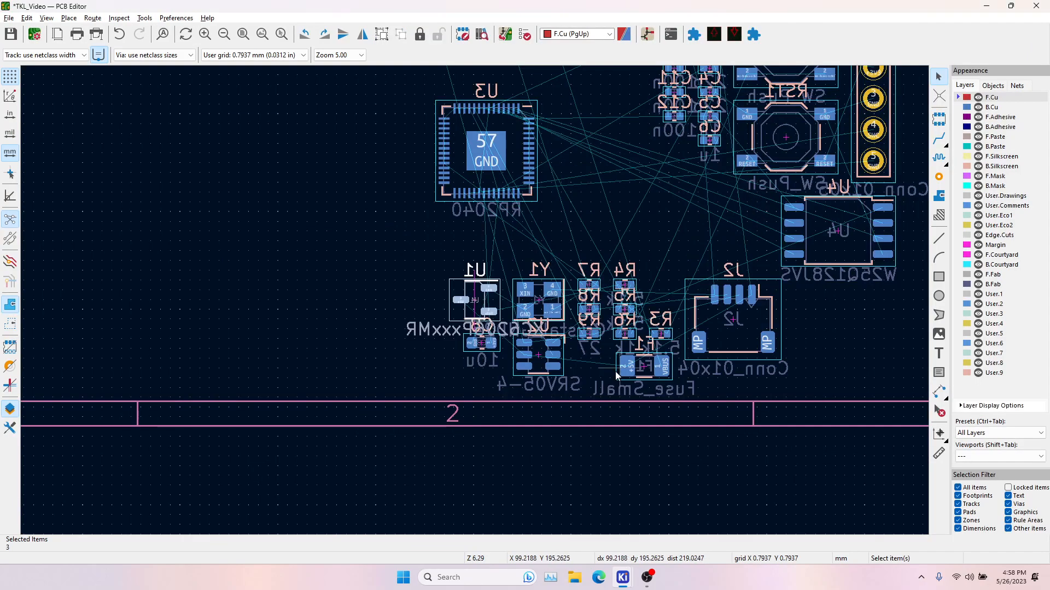
middle_click_drag(705, 311, 467, 384)
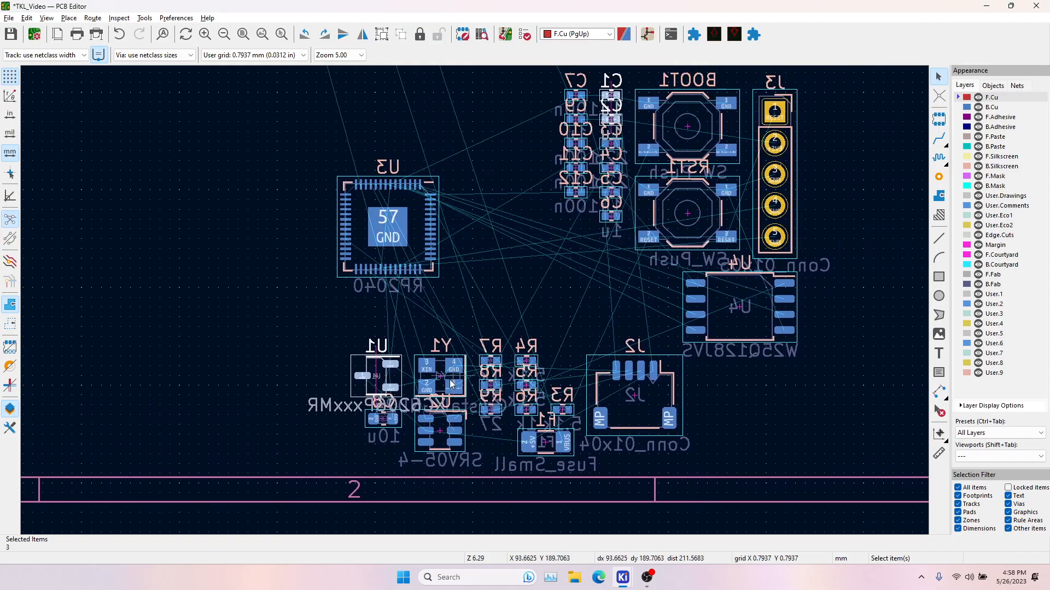
left_click(380, 378)
left_click_drag(380, 379, 231, 352)
Select capacitors C1 and C2 in the schematic and place their footprints beside regulator U1 on the board.
key("alt+Tab")
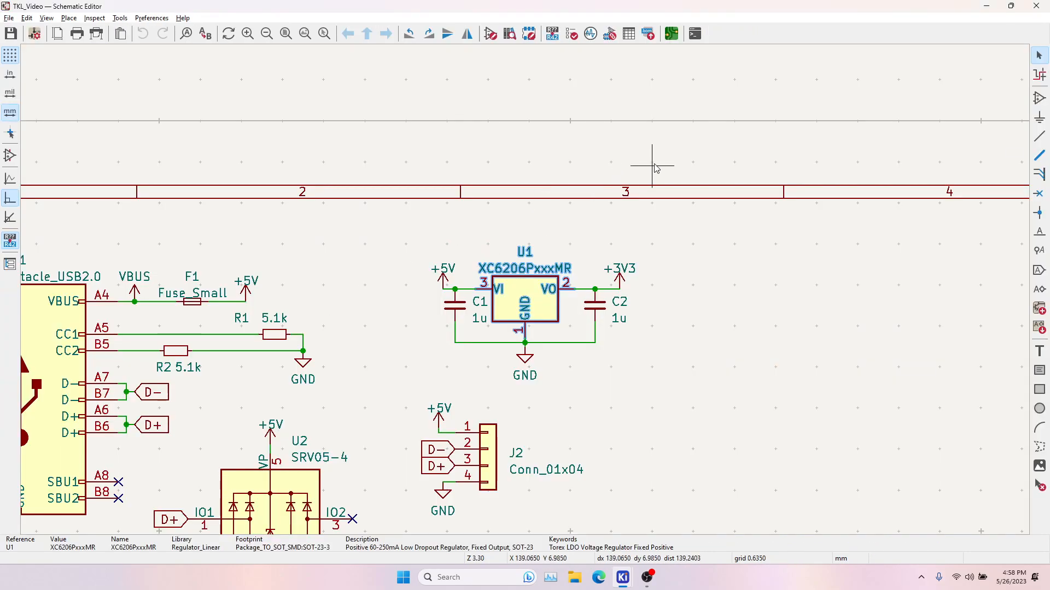
left_click(452, 302)
left_click(595, 306, "shift")
key("alt+Tab")
key("m")
scroll(495, 319, "down", 5)
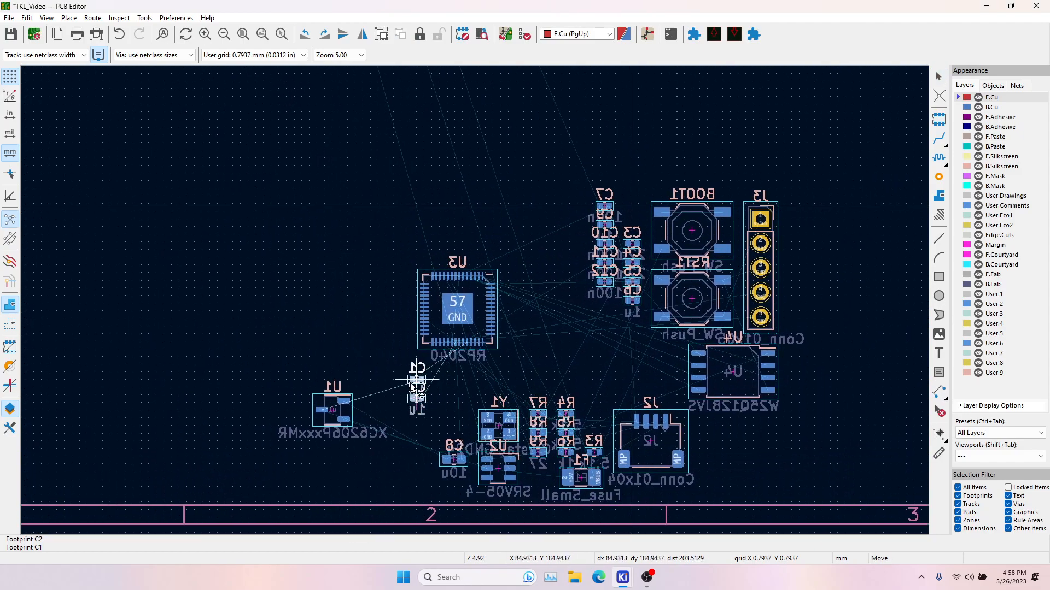
left_click(363, 403)
left_click(421, 389)
Select ESD protection chip U2 and connector J2 in the schematic and move both footprints below USB-C receptacle J1 on the board.
middle_click_drag(498, 389, 438, 343)
key("alt+Tab")
scroll(536, 245, "up", 3)
left_click(382, 258)
middle_click_drag(481, 255, 453, 315)
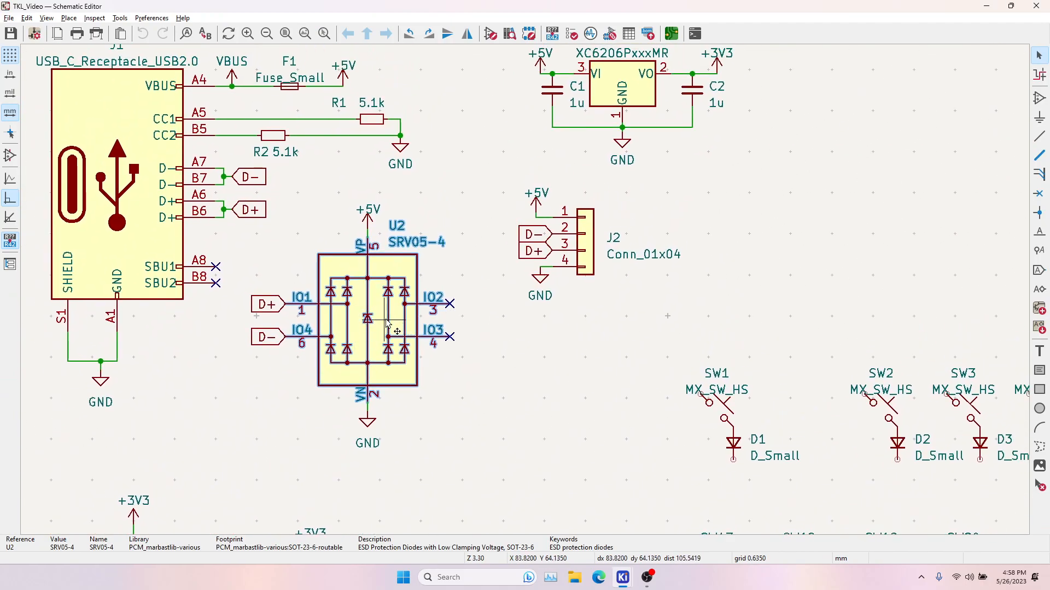
left_click(593, 249, "shift")
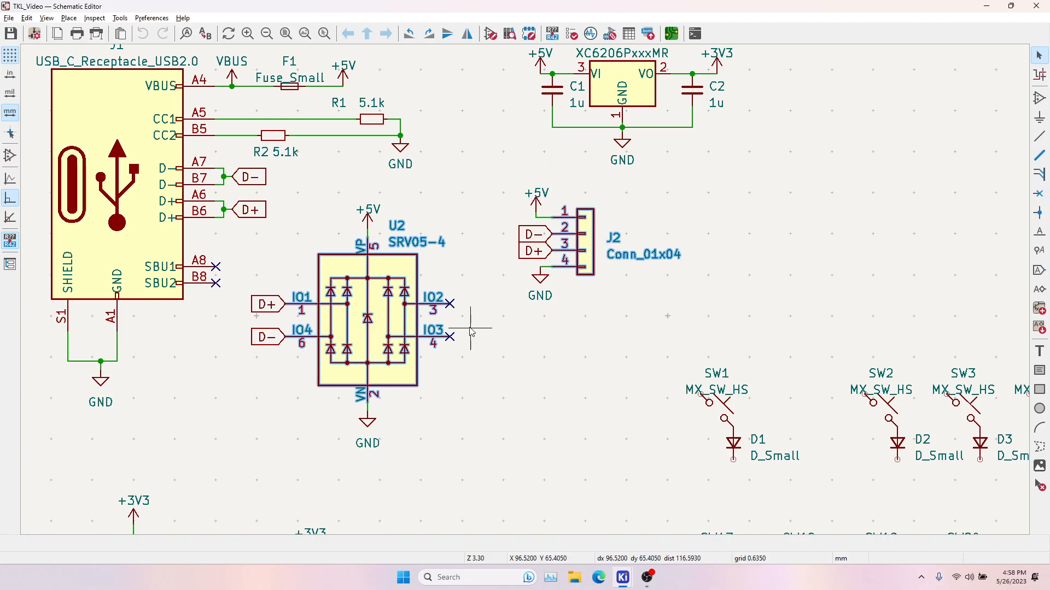
key("alt+Tab")
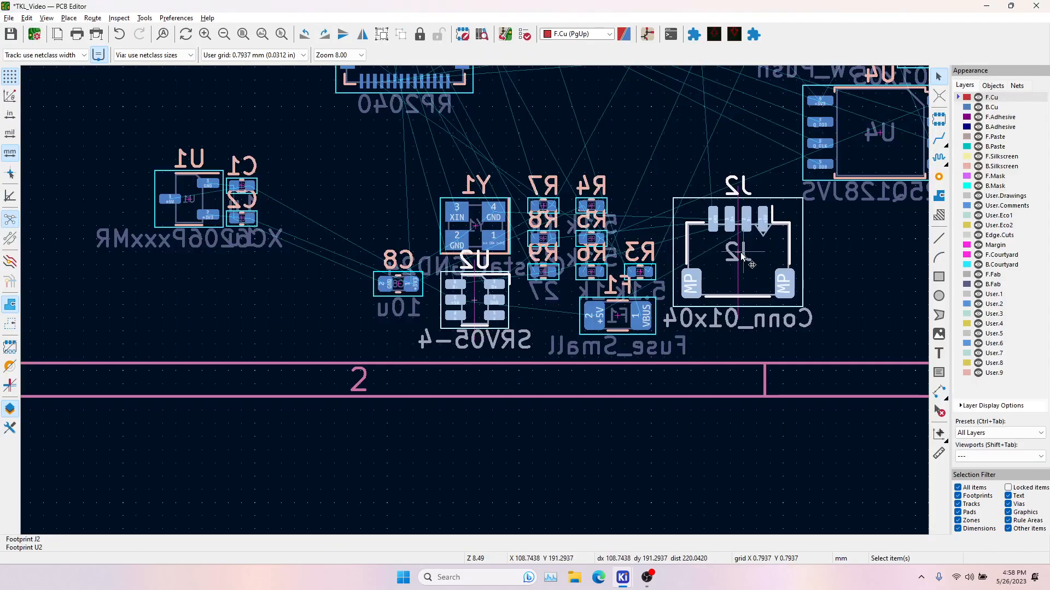
key("m")
scroll(741, 253, "down", 5)
middle_click_drag(408, 215, 441, 363)
middle_click_drag(404, 127, 428, 286)
scroll(409, 263, "up", 2)
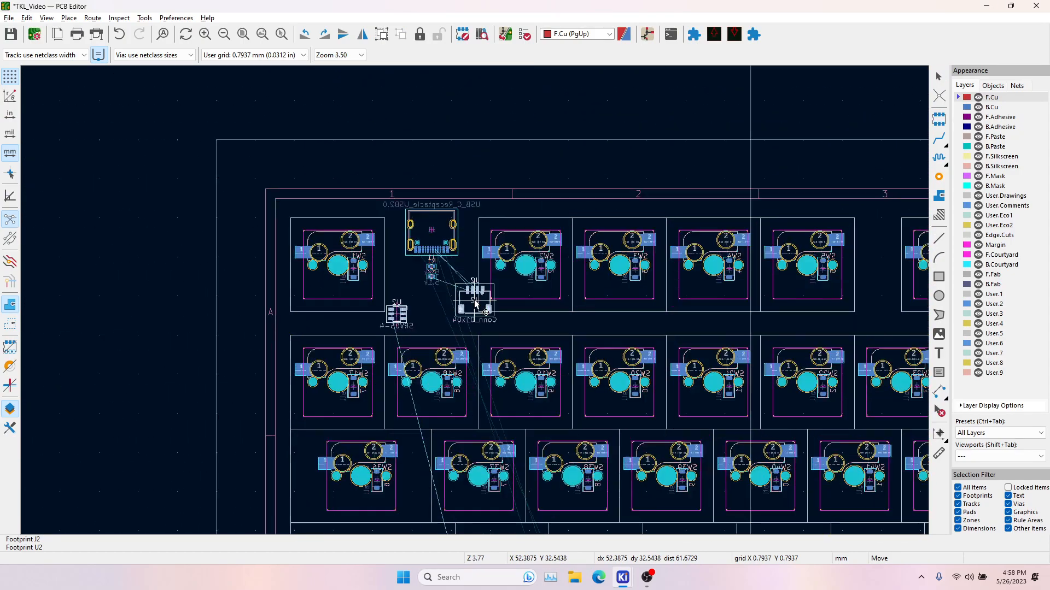
scroll(475, 304, "up", 4)
left_click(464, 338)
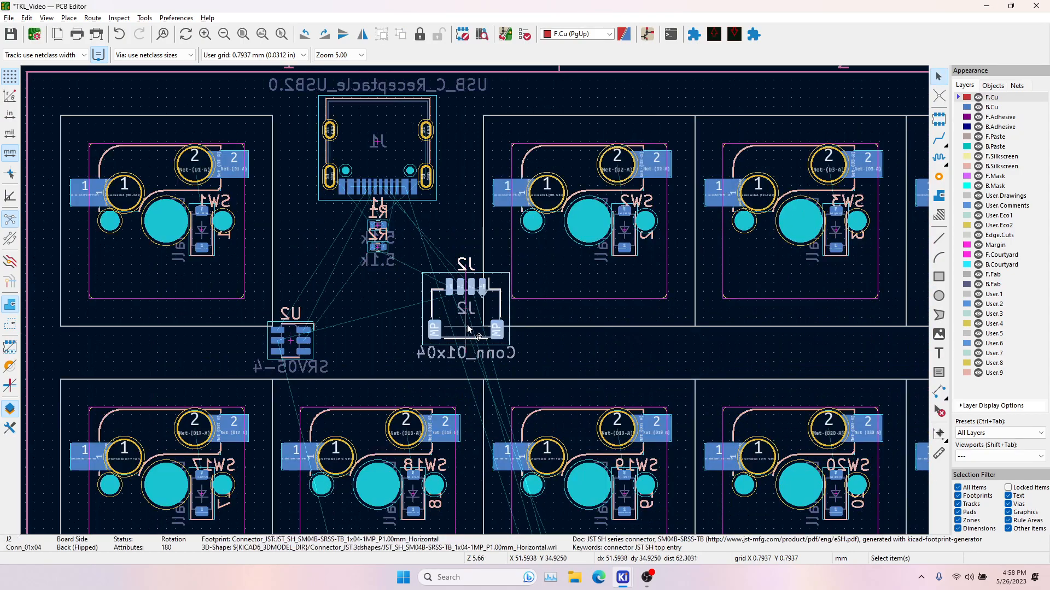
Rotate connector J2 to -90° and move ESD protection chip U2 closer to resistors R1 and R2.
key("r")
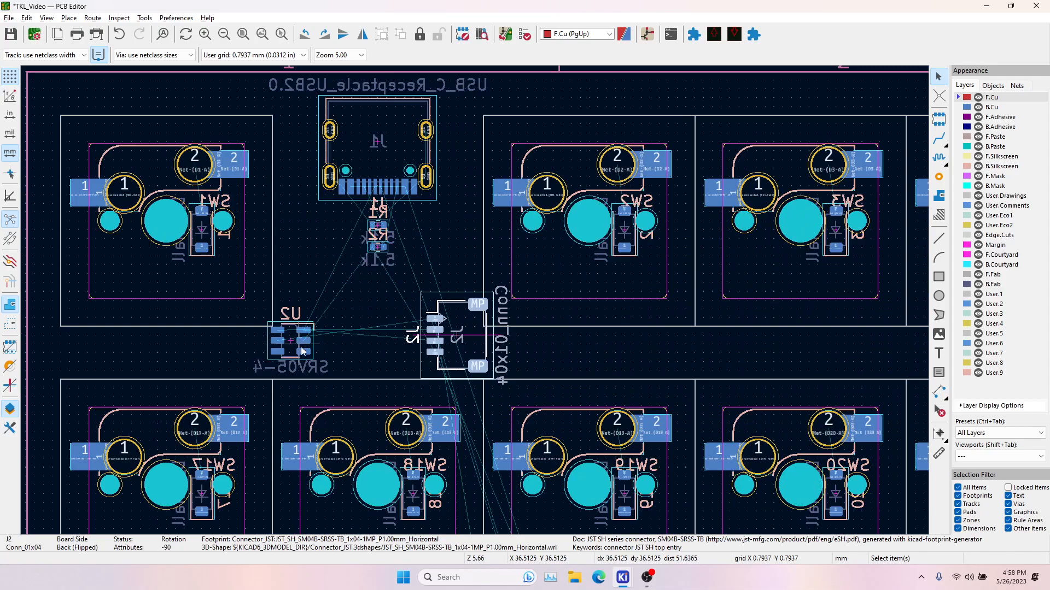
left_click(300, 343)
key("m")
left_click(381, 294)
Select push buttons RST1 and BOOT1 in the schematic and move their footprints together near the RP2040 on the board.
scroll(509, 289, "down", 5)
middle_click_drag(692, 512, 560, 284)
key("alt+Tab")
scroll(555, 328, "down", 5)
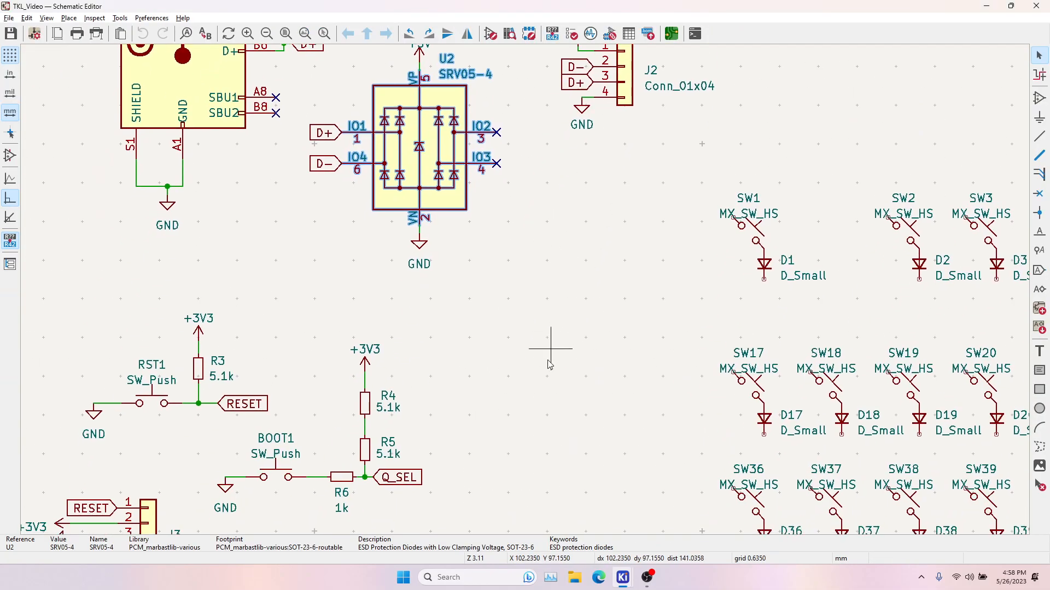
left_click(235, 255)
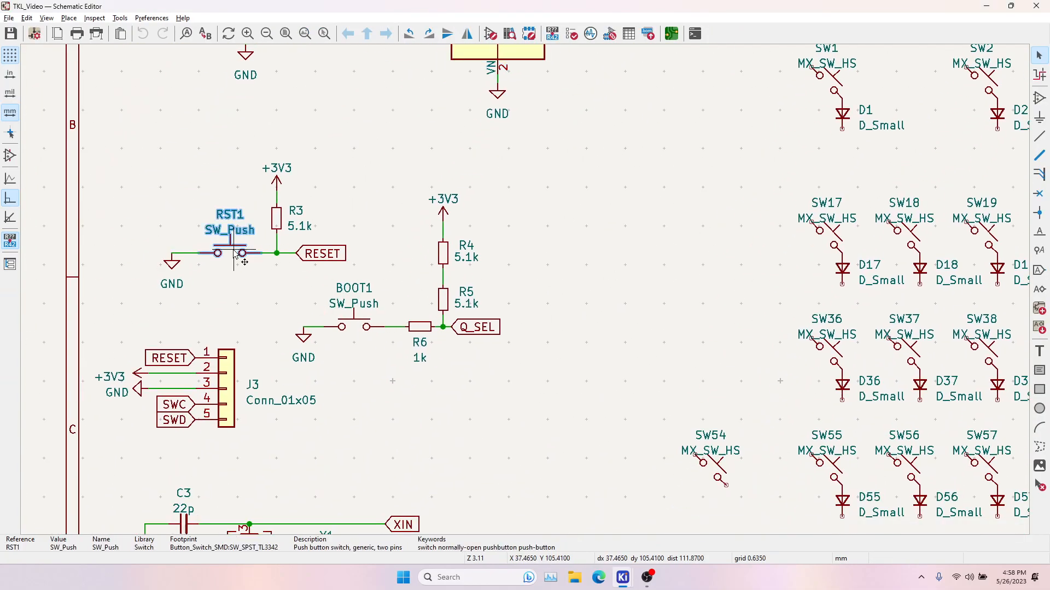
left_click(350, 326, "shift")
key("alt+Tab")
key("m")
scroll(474, 302, "down", 5)
left_click(374, 246)
Reposition the two push buttons individually around the RP2040, with RST1 to the left of the chip.
left_click(415, 183)
left_click(374, 210)
key("m")
left_click(556, 345)
left_click(374, 247)
key("m")
left_click(303, 308)
Select the 5.1k resistor R3 in the schematic and place its footprint just below push button RST1 on the board.
middle_click_drag(361, 261, 363, 232)
key("alt+Tab")
left_click(280, 222)
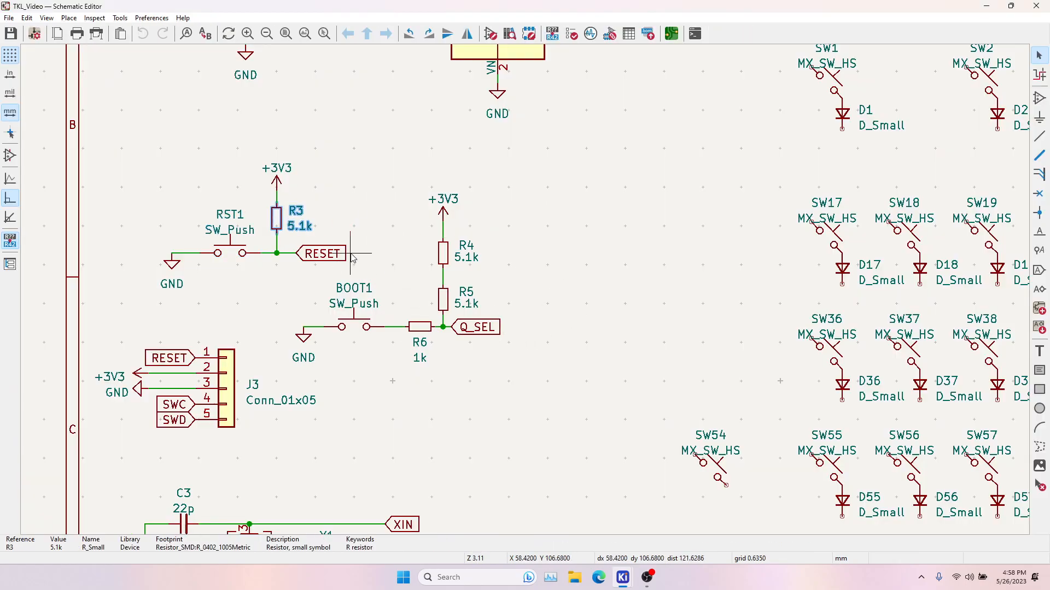
key("alt+Tab")
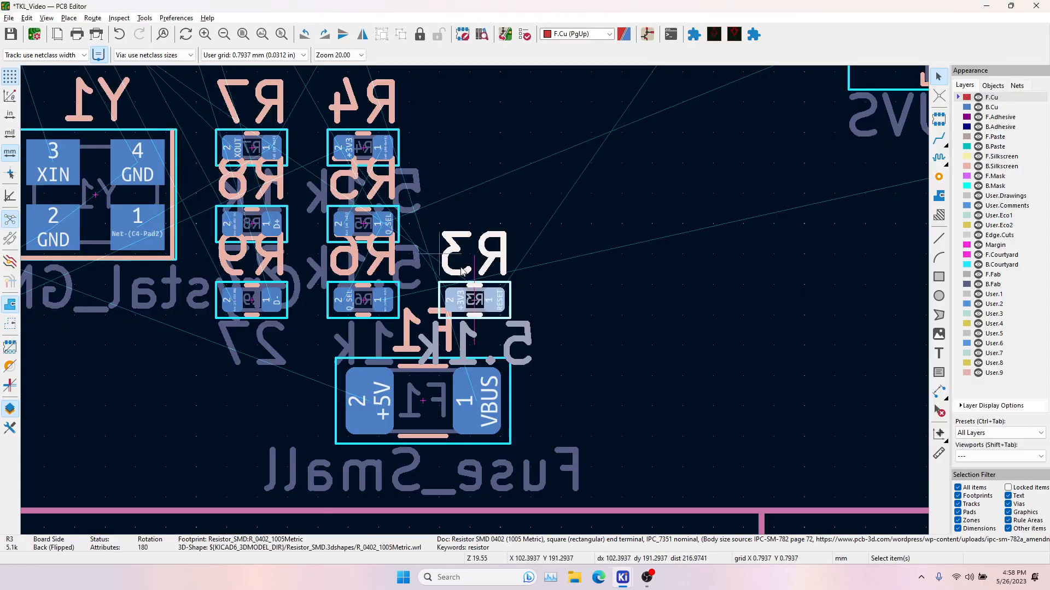
key("m")
middle_click_drag(536, 171, 677, 438)
middle_click_drag(131, 170, 724, 486)
middle_click_drag(358, 462, 385, 388)
left_click(450, 396)
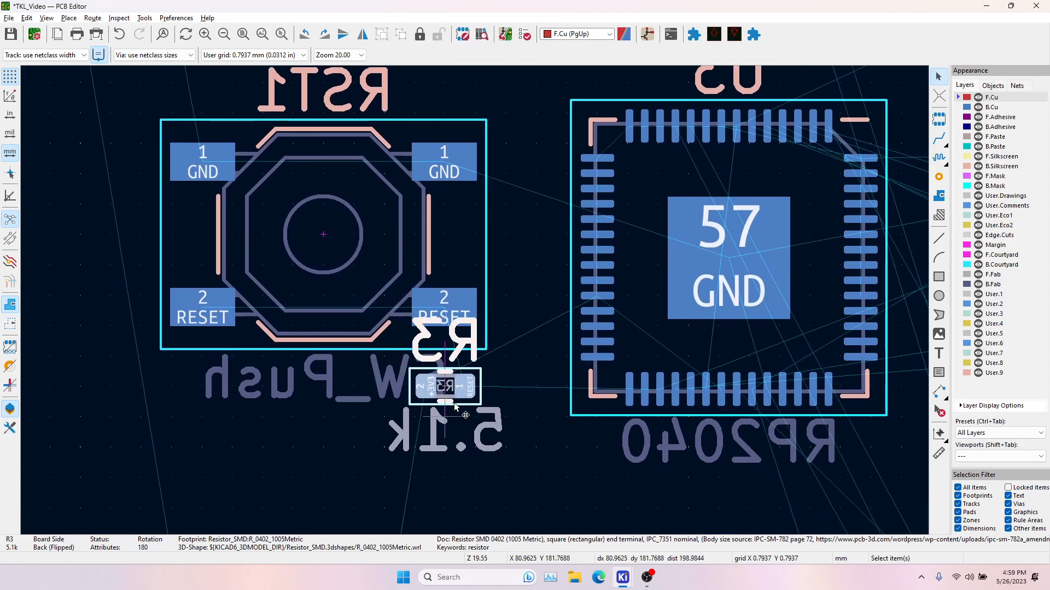
Select the 1k resistor R6 in the schematic and place its footprint beside the Q_SEL pad of flash chip U4.
key("alt+Tab")
left_click(420, 326)
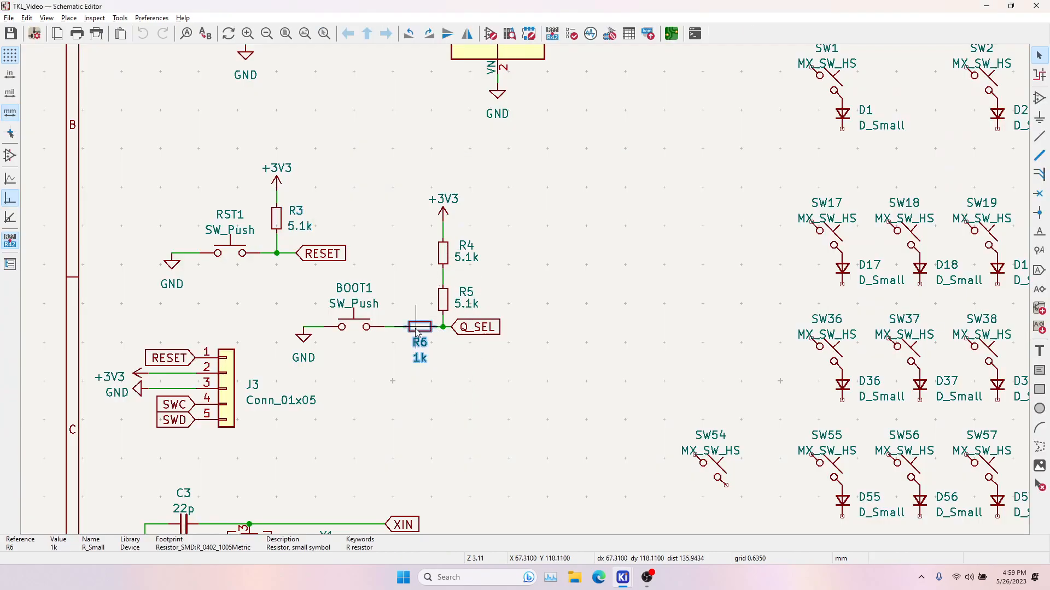
key("alt+Tab")
key("m")
scroll(473, 305, "down", 5)
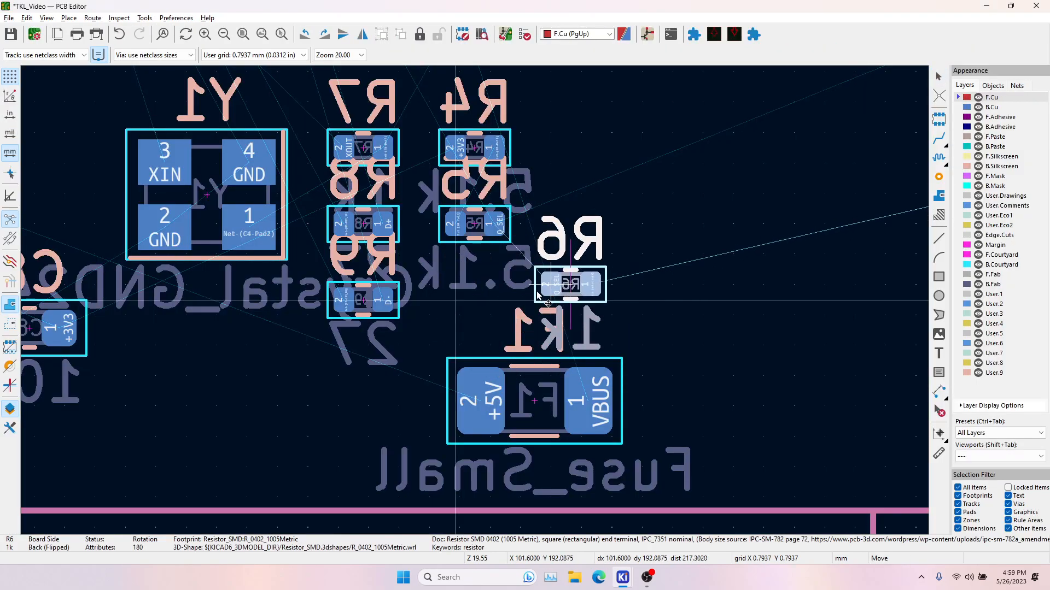
scroll(621, 246, "up", 2)
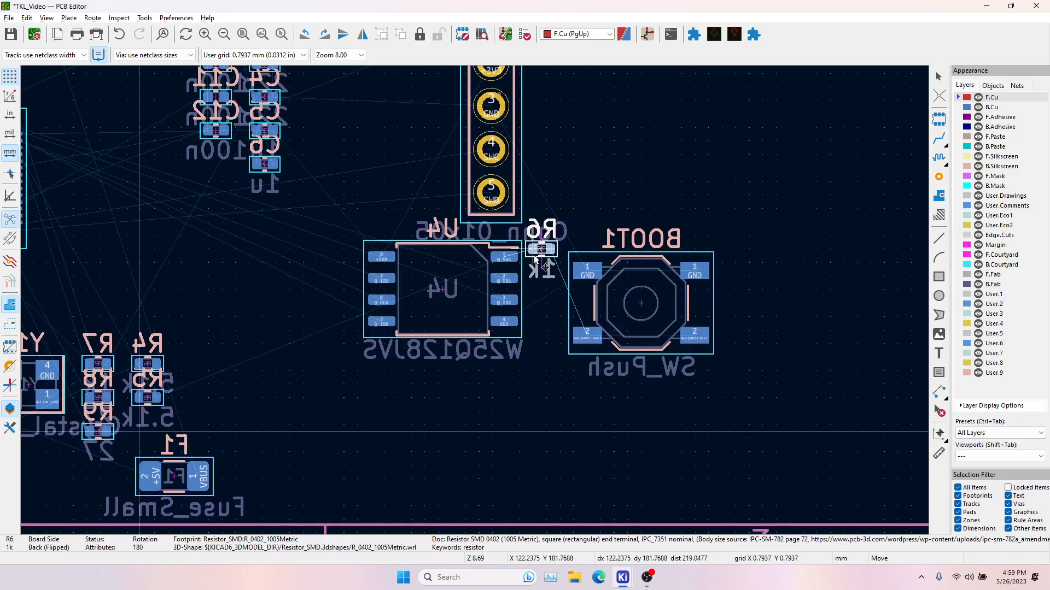
scroll(540, 263, "up", 4)
left_click(495, 279)
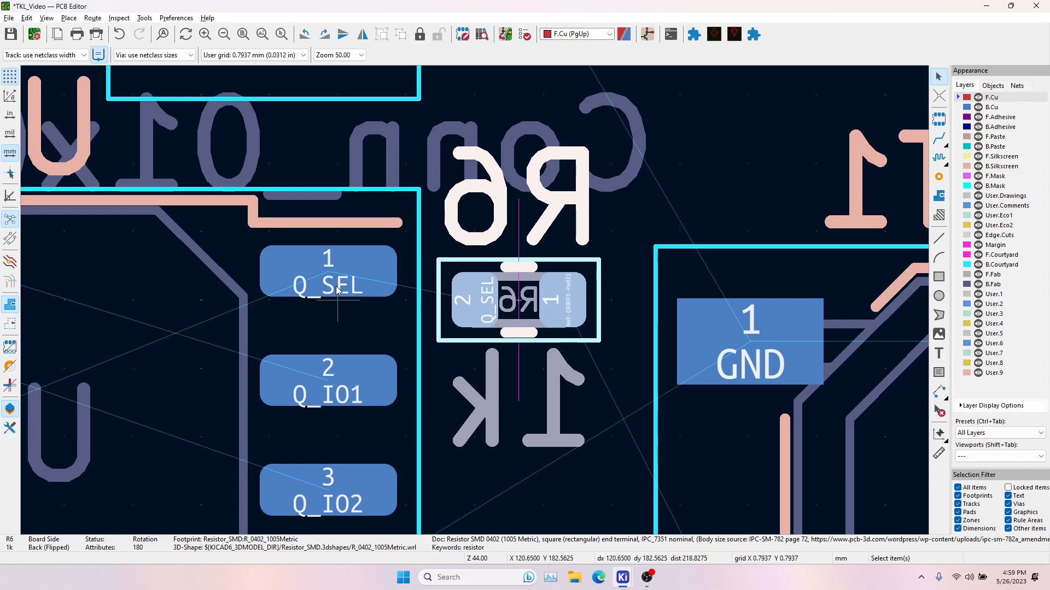
Shift push button BOOT1 slightly upward and farther from resistor R6.
scroll(337, 289, "down", 3)
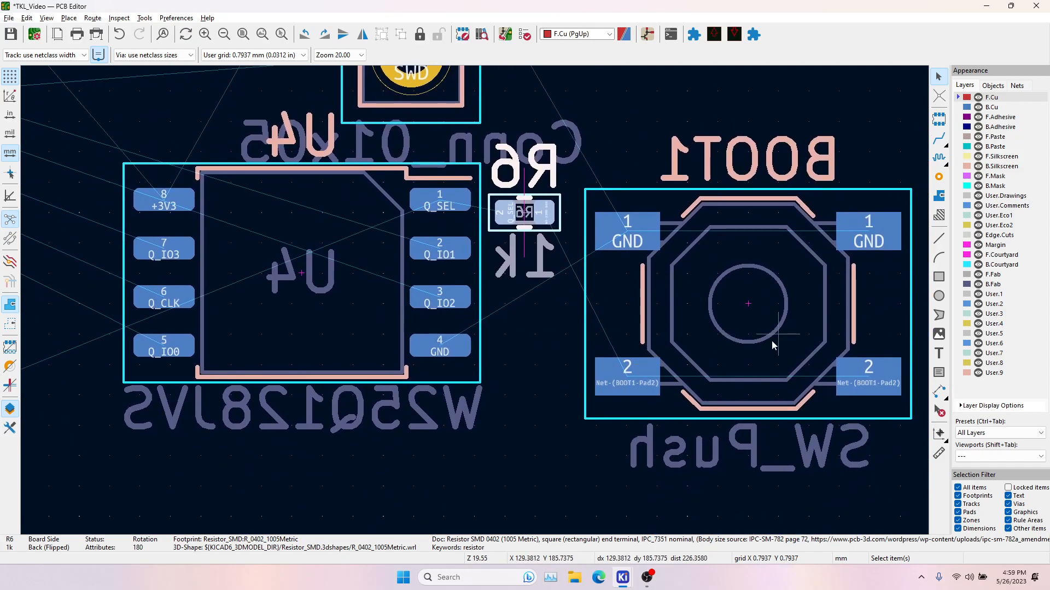
left_click(771, 342)
key("m")
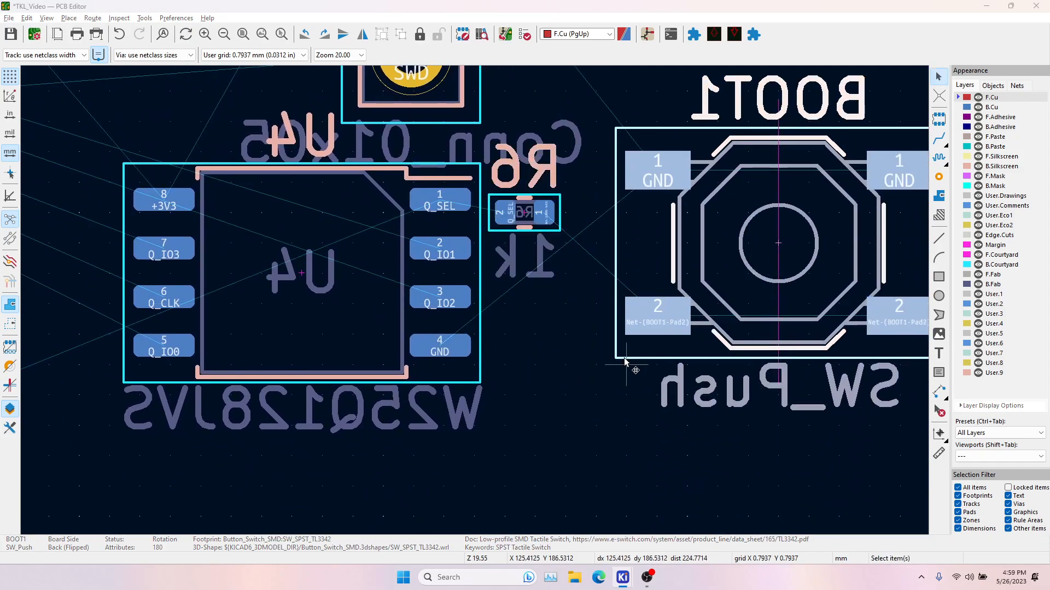
Select the 5.1k resistors R4 and R5 in the schematic and place their footprints together just above R6.
key("alt+Tab")
left_click(423, 329)
left_click(446, 300)
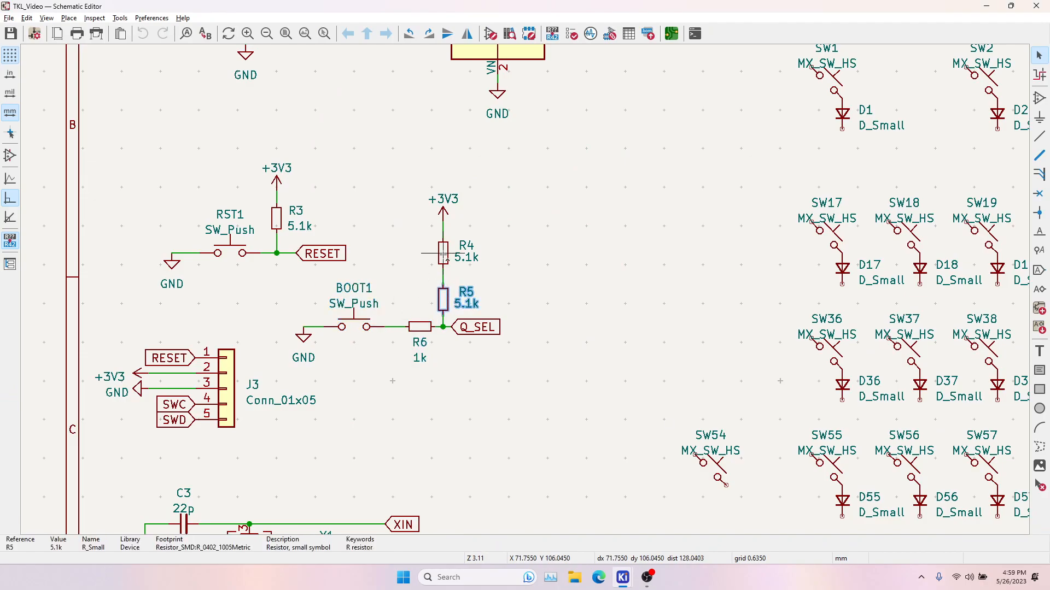
left_click(443, 255, "shift")
key("alt+Tab")
key("m")
middle_click_drag(728, 244, 492, 342)
middle_click_drag(689, 341, 392, 401)
middle_click_drag(587, 378, 527, 455)
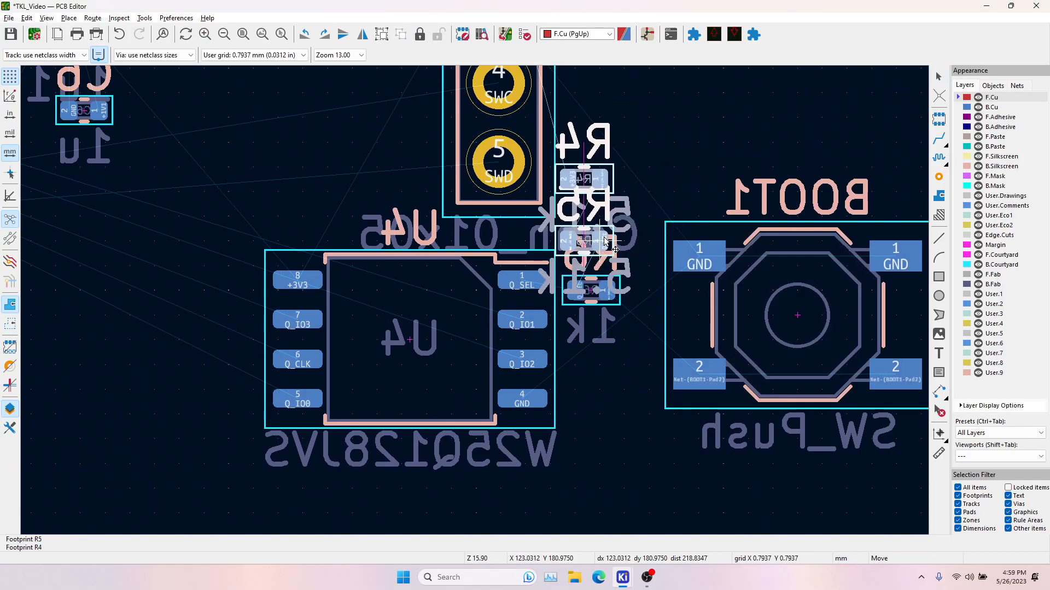
left_click(603, 265)
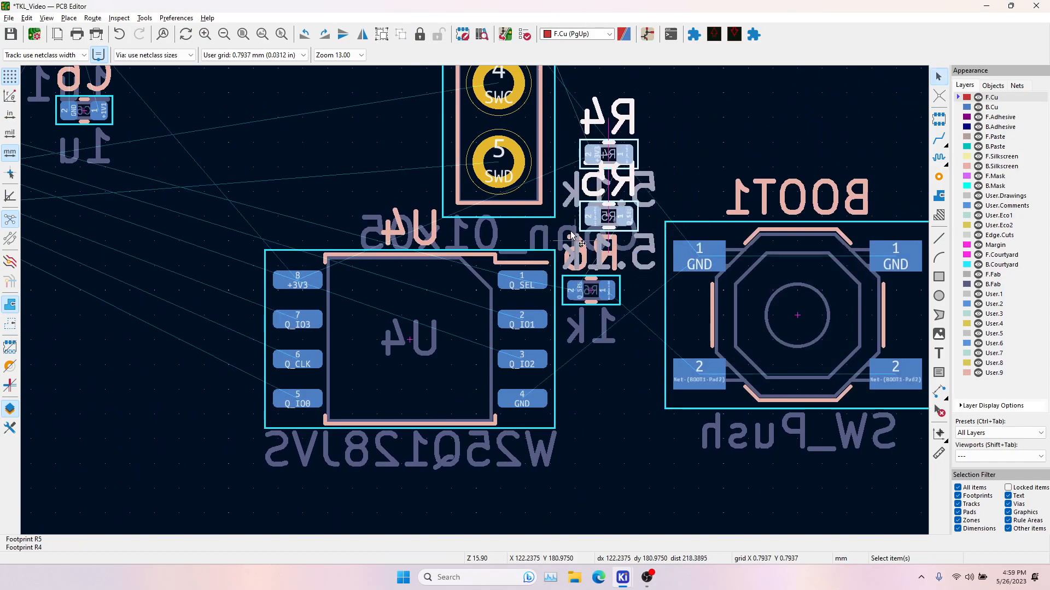
Select crystal Y1 in the schematic and move its footprint below the RP2040, above capacitor C8.
middle_click_drag(561, 252, 495, 184)
key("alt+Tab")
scroll(389, 373, "down", 2)
left_click(465, 242)
key("alt+Tab")
left_click_drag(465, 300, 354, 258)
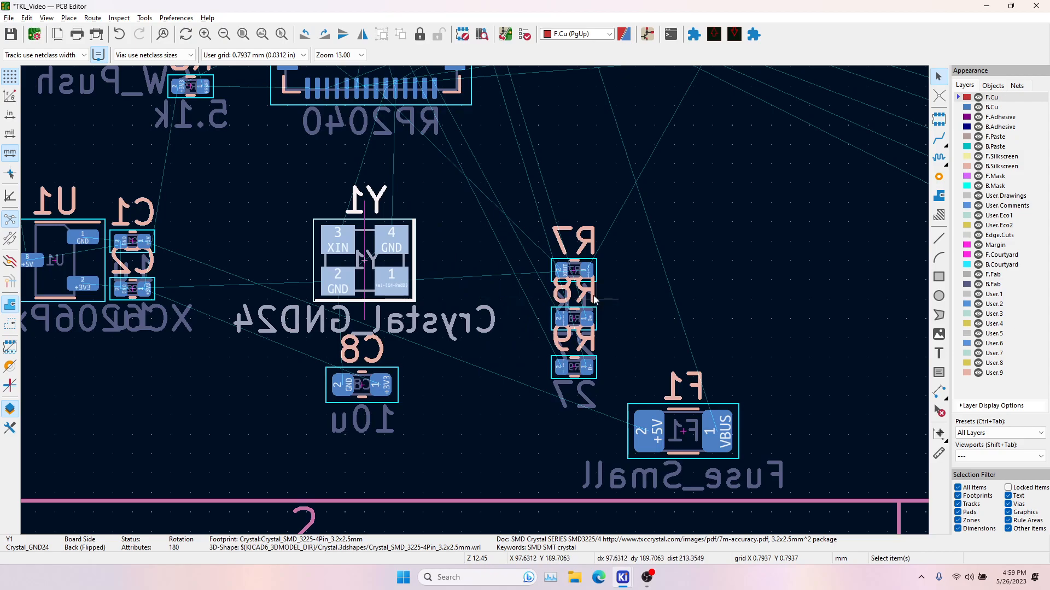
Select the 22p capacitors C3 and C4 in the schematic and place their footprints to the right of crystal Y1.
key("alt+Tab")
left_click(163, 221)
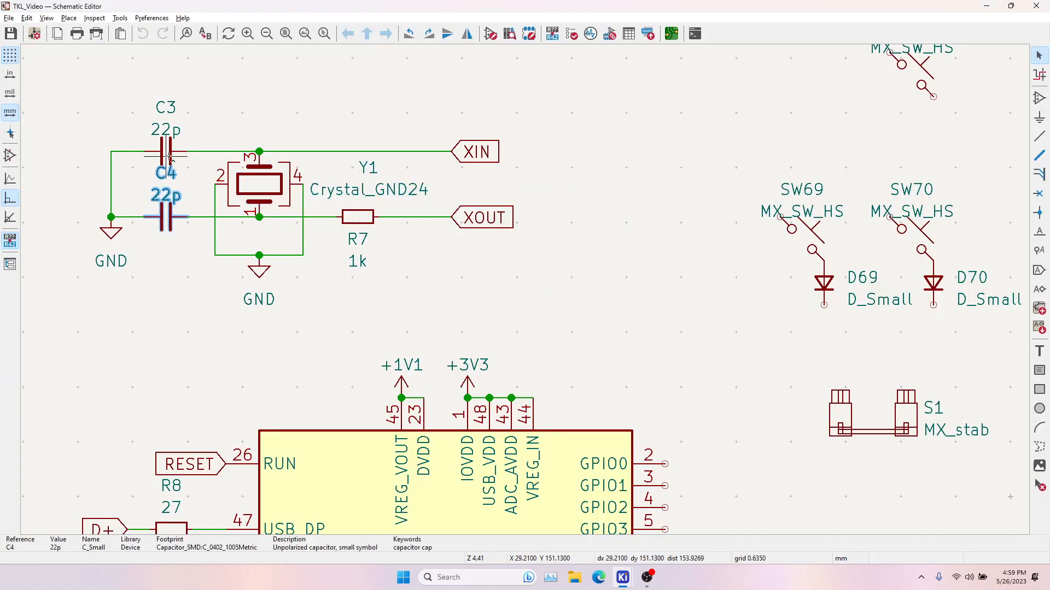
left_click(165, 151, "shift")
key("alt+Tab")
key("m")
middle_click_drag(334, 377, 652, 163)
middle_click_drag(420, 435, 481, 337)
left_click(502, 339)
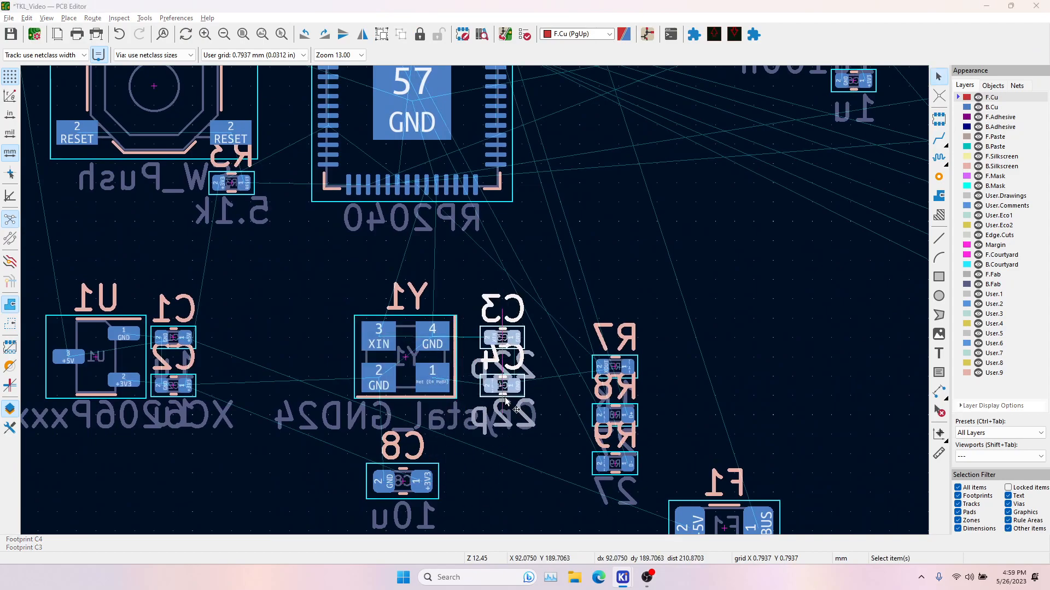
Select the 1k resistor R7 in the schematic and place its footprint between crystal Y1 and the RP2040.
key("alt+Tab")
left_click(358, 219)
key("alt+Tab")
key("m")
left_click(406, 281)
middle_click_drag(506, 419, 528, 295)
Select flash chip U4 in the schematic and move its footprint above the RP2040.
key("alt+Tab")
scroll(450, 366, "down", 2)
middle_click_drag(567, 330, 343, 171)
scroll(409, 308, "down", 1)
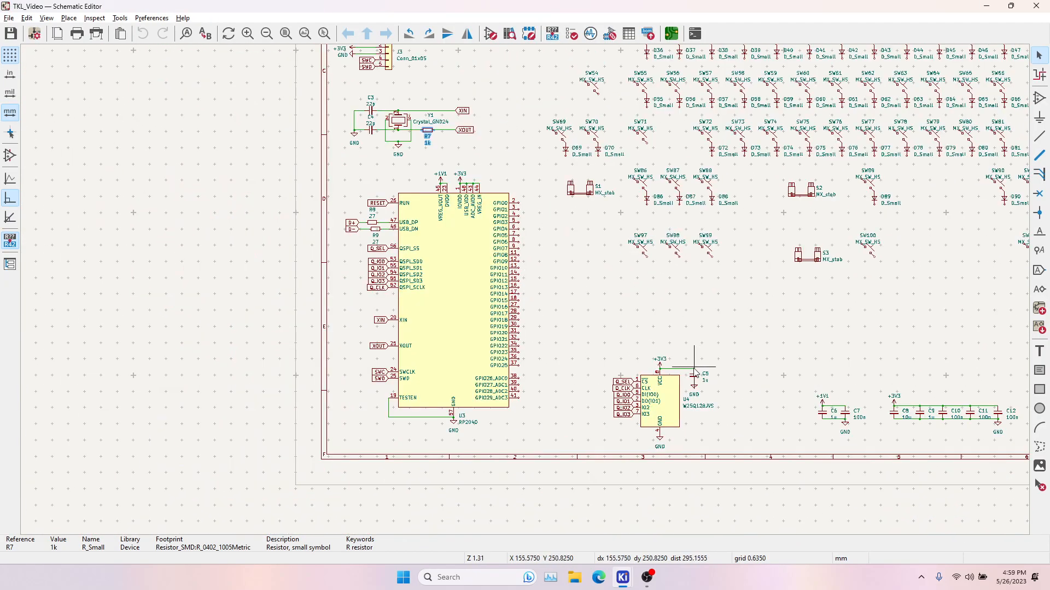
left_click(659, 404)
key("alt+Tab")
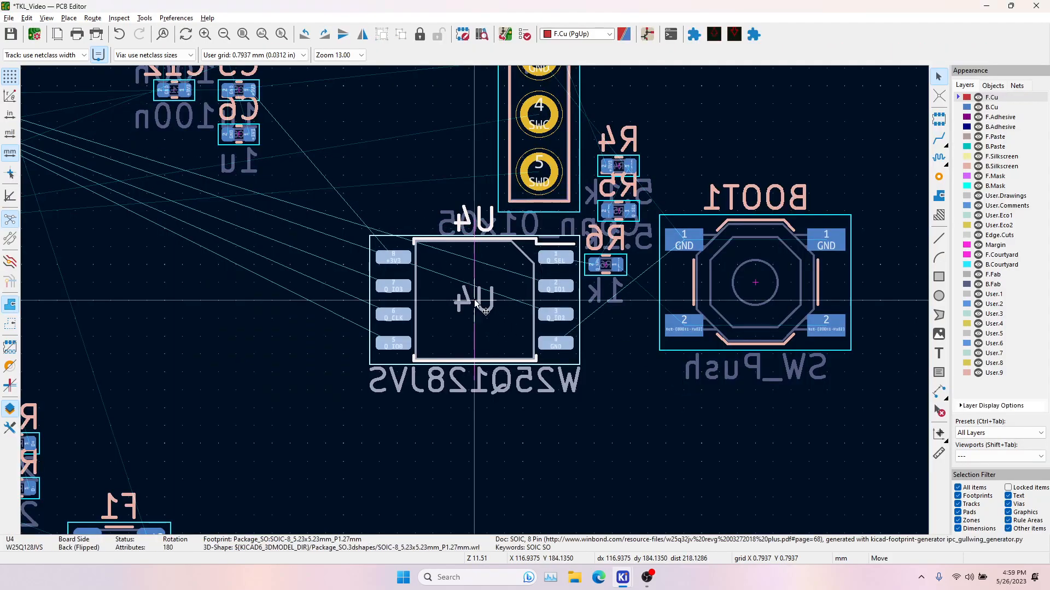
scroll(477, 313, "down", 7)
Select the 1u capacitor C5 in the schematic and place its footprint just above flash chip U4.
key("alt+Tab")
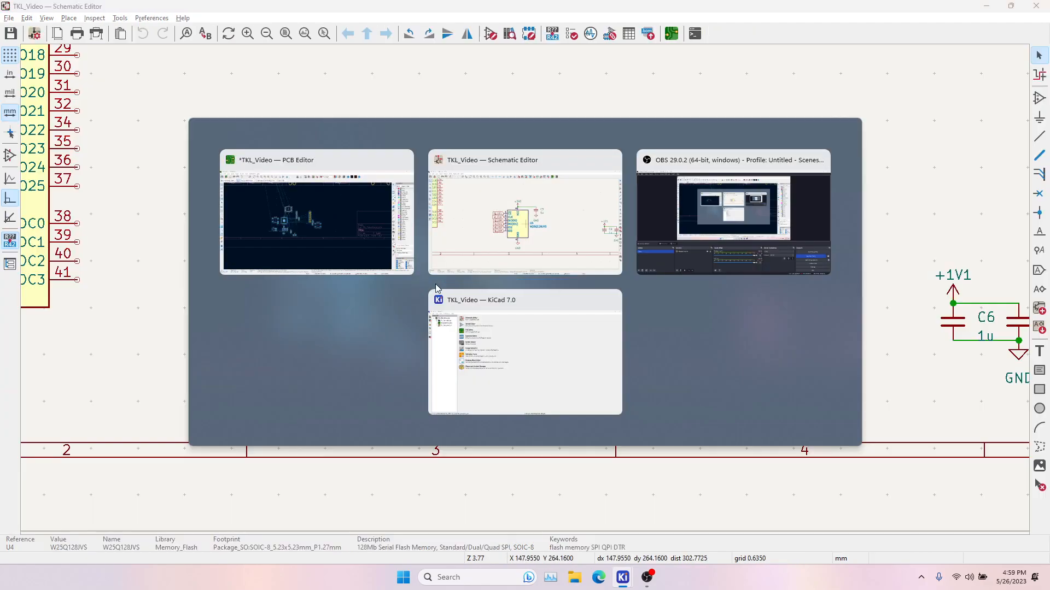
left_click(581, 210)
key("alt+Tab")
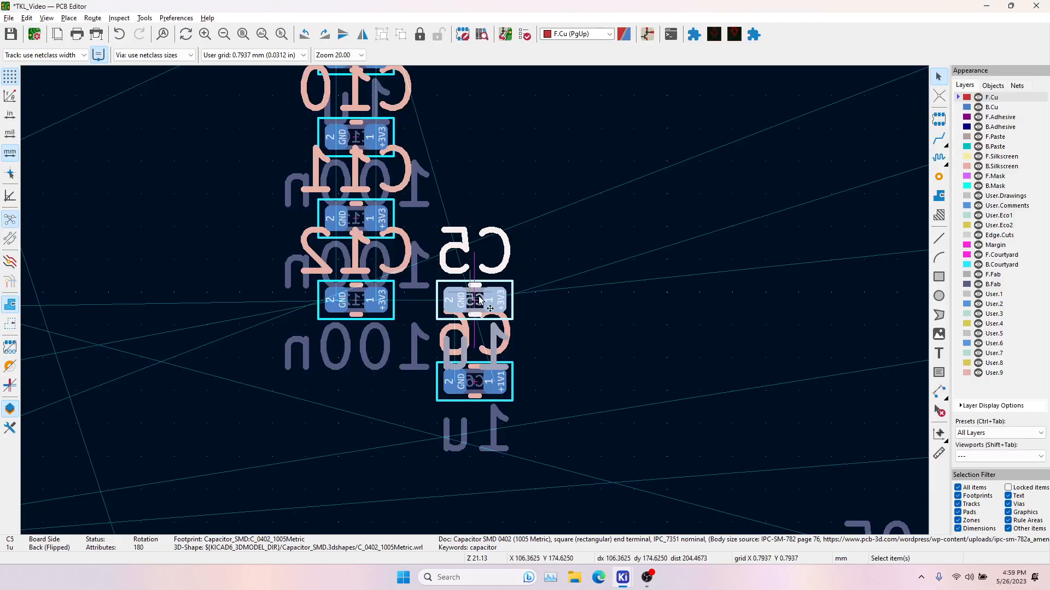
scroll(531, 266, "down", 5)
middle_click_drag(566, 244, 587, 220)
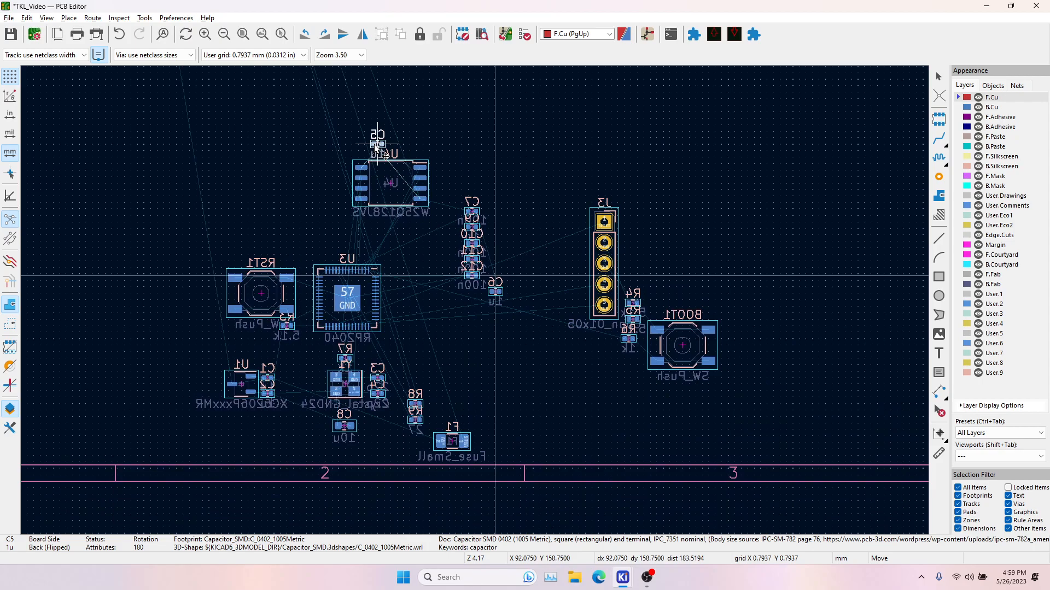
left_click(371, 146)
Select the seven decoupling capacitors C6 to C12 in the schematic.
key("alt+Tab")
middle_click_drag(367, 263, 740, 370)
scroll(496, 294, "down", 1)
middle_click_drag(491, 221, 555, 368)
left_click(414, 292)
scroll(484, 292, "down", 2)
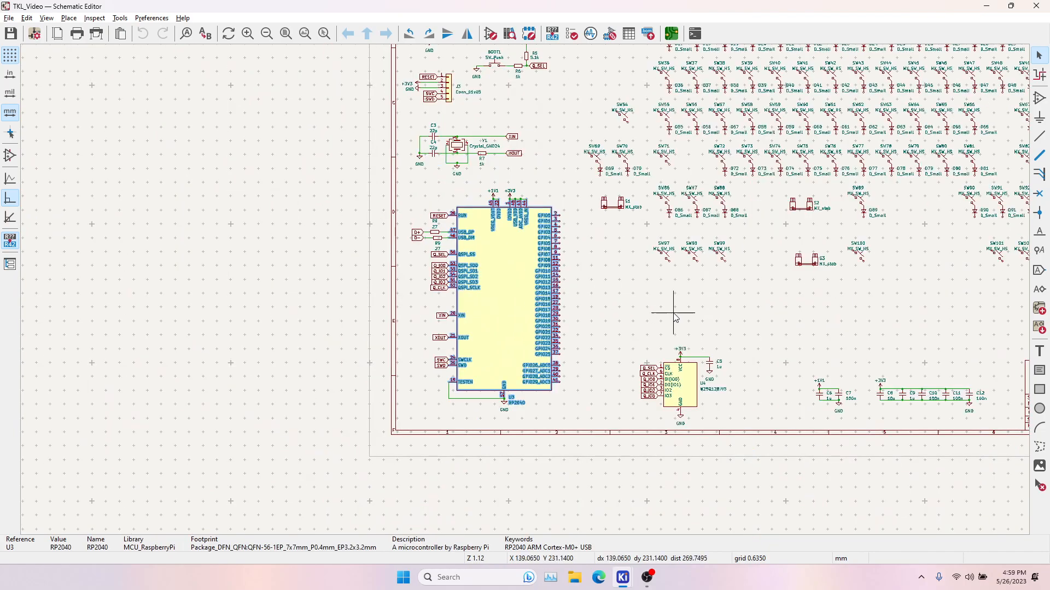
middle_click_drag(824, 378, 648, 351)
left_click_drag(608, 330, 826, 399)
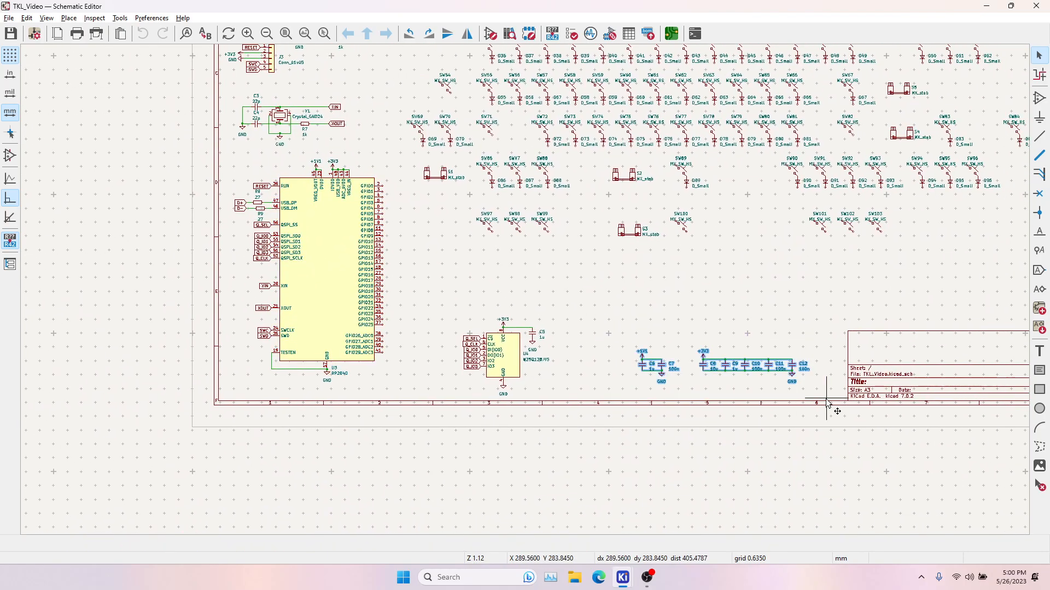
left_click(673, 318)
left_click(643, 364)
left_click(662, 364, "shift")
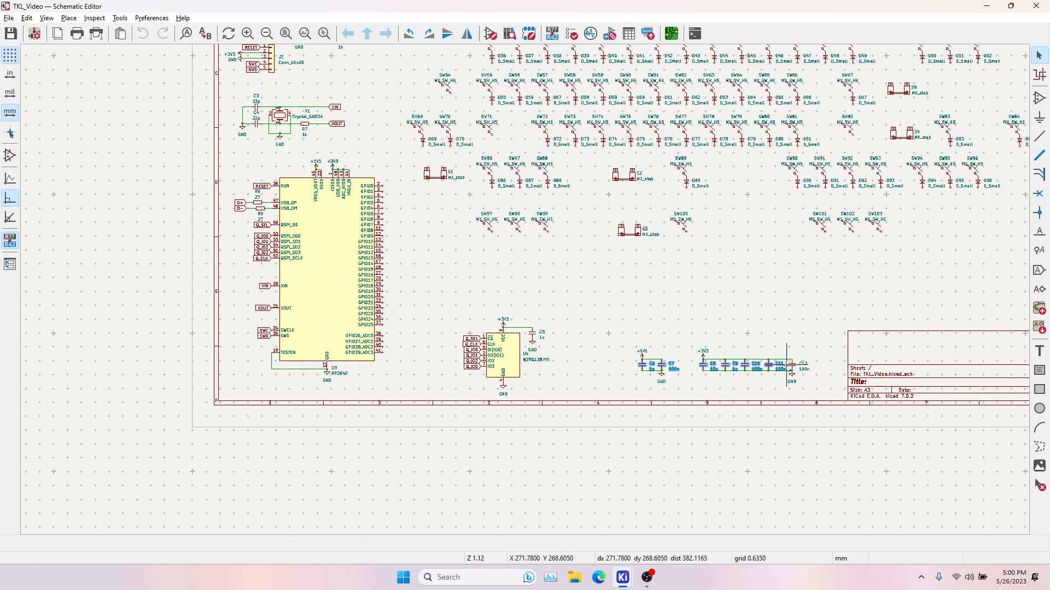
Move the selected capacitor footprints together on the board, closer to connector J3.
key("alt+Tab")
left_click_drag(508, 290, 582, 225)
middle_click_drag(538, 306, 604, 269)
middle_click_drag(628, 224, 508, 299)
left_click(548, 264)
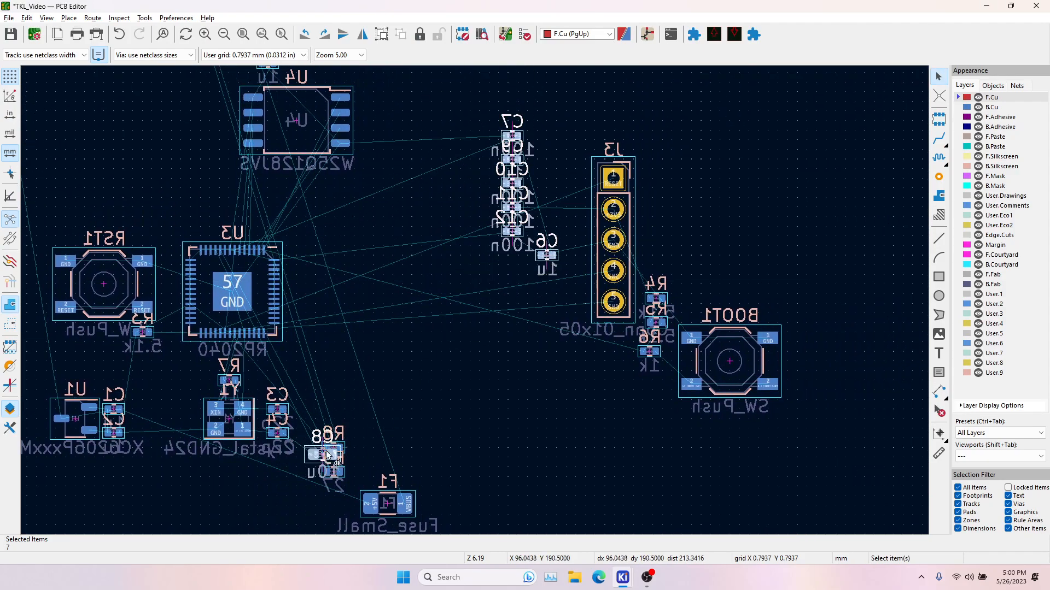
Move the 10u capacitor C8 beneath C12 to join the other decoupling capacitors.
left_click(323, 459)
left_click(315, 458)
key("m")
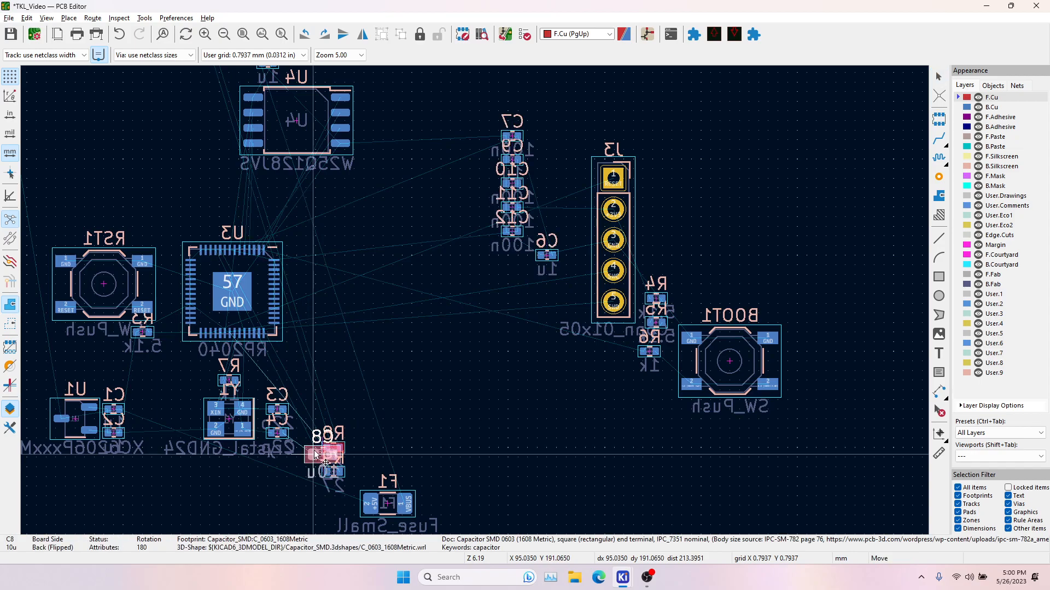
left_click(500, 260)
Move the RP2040 footprint U3 into the empty area to the right of connector J3.
middle_click_drag(330, 298, 379, 266)
left_click(311, 270)
key("m")
middle_click_drag(665, 255, 398, 323)
scroll(399, 323, "down", 2)
left_click(560, 241)
Move the group of seven decoupling capacitors next to the left side of the RP2040.
left_click_drag(327, 239, 373, 321)
key("m")
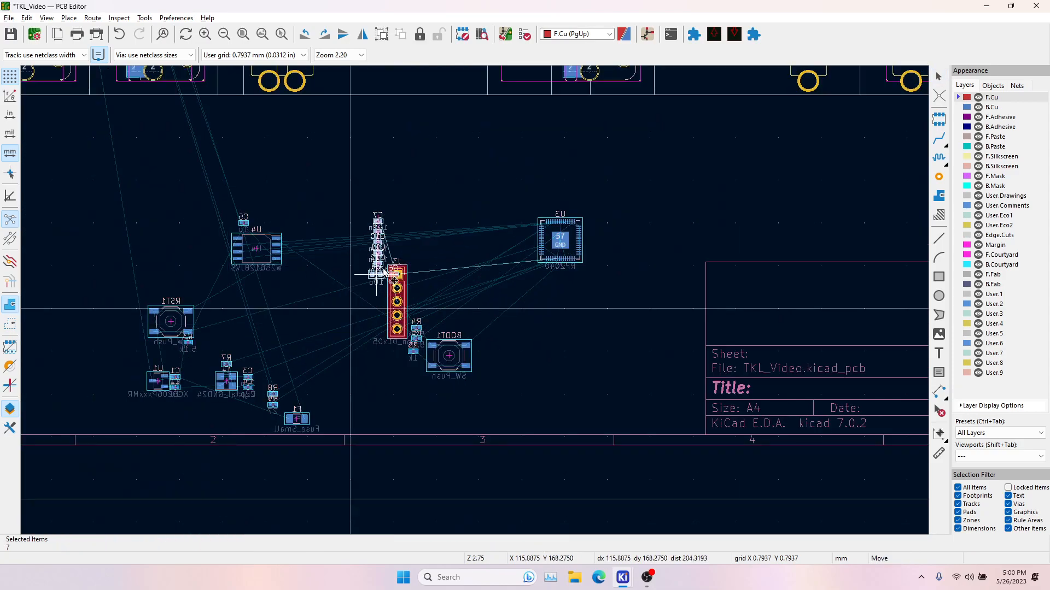
left_click(521, 282)
Select the 27-ohm resistors R8 and R9 in the schematic and place their footprints just above the RP2040.
scroll(325, 428, "up", 5)
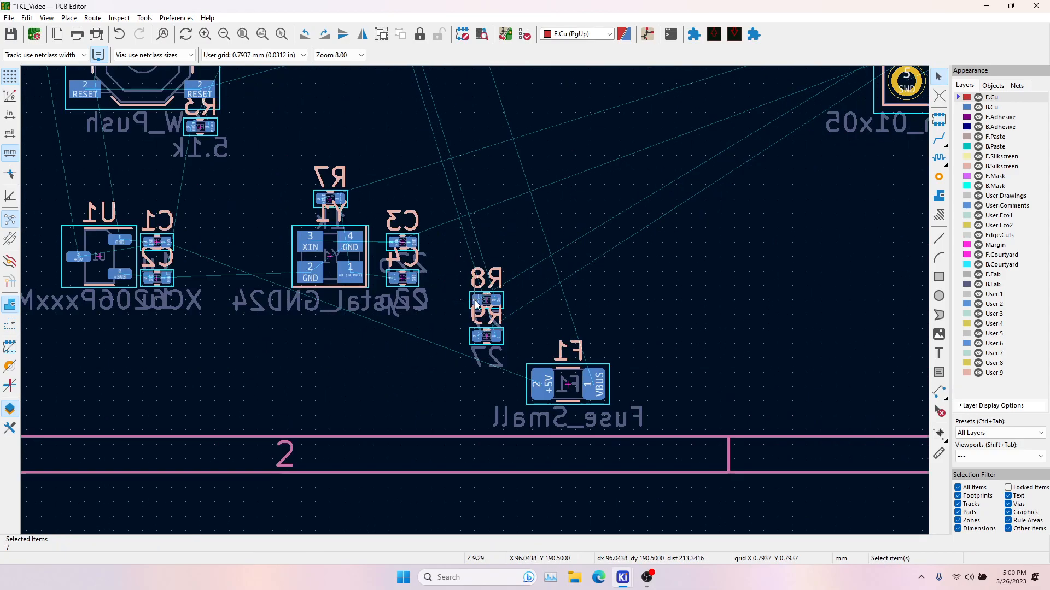
left_click(489, 290)
left_click(489, 328)
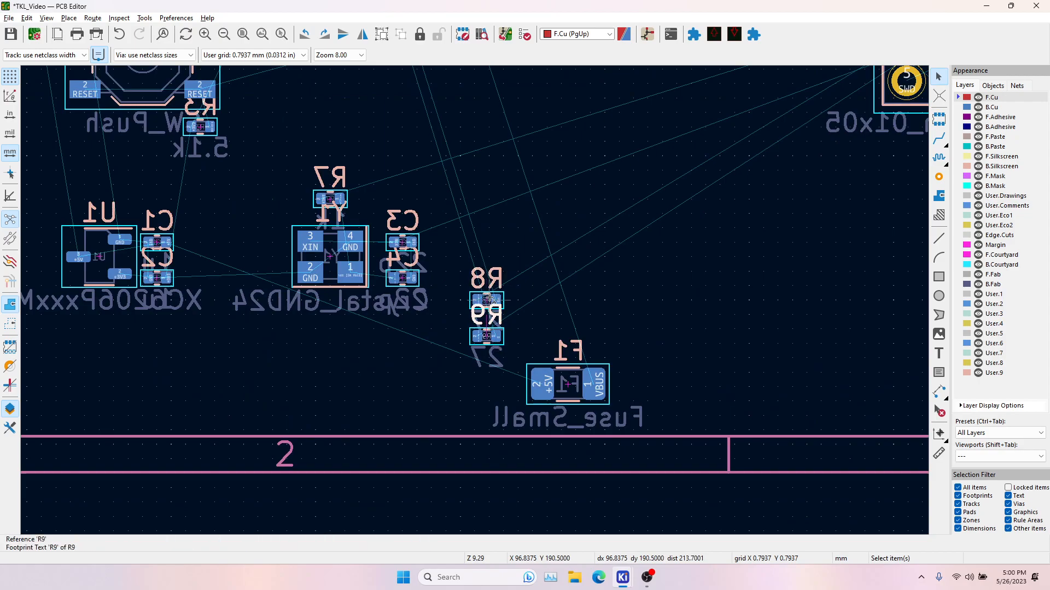
key("alt+Tab")
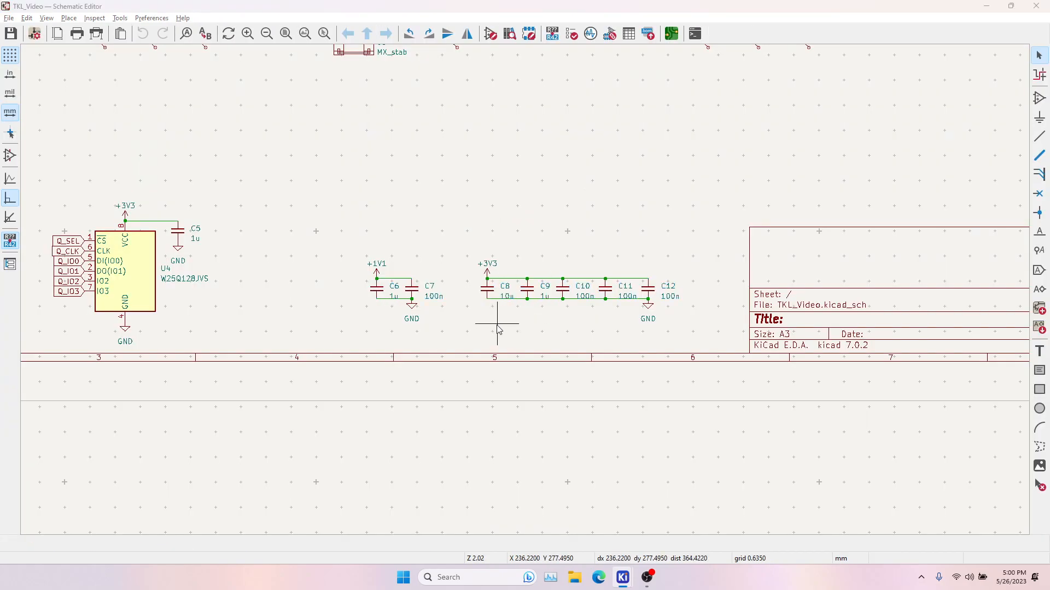
key("alt+Tab")
left_click(486, 336)
key("alt+Tab")
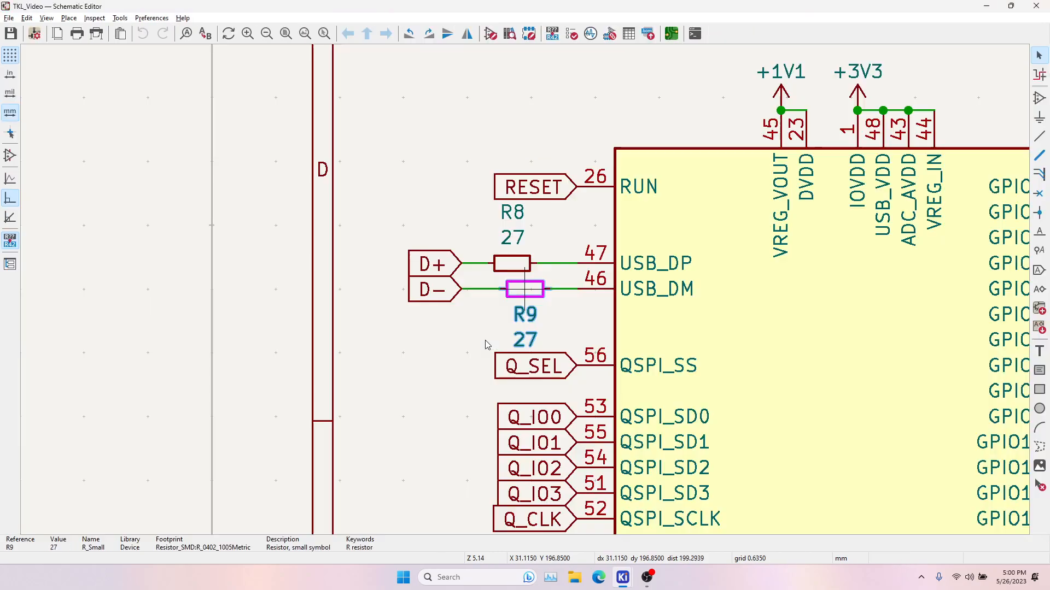
left_click(515, 266, "shift")
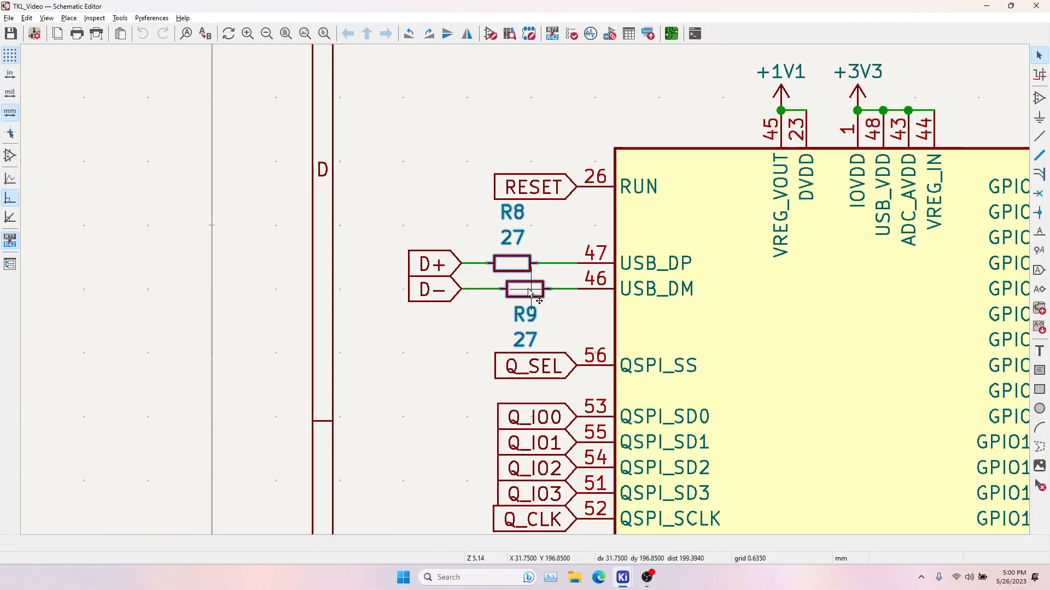
key("alt+Tab")
scroll(474, 308, "down", 3)
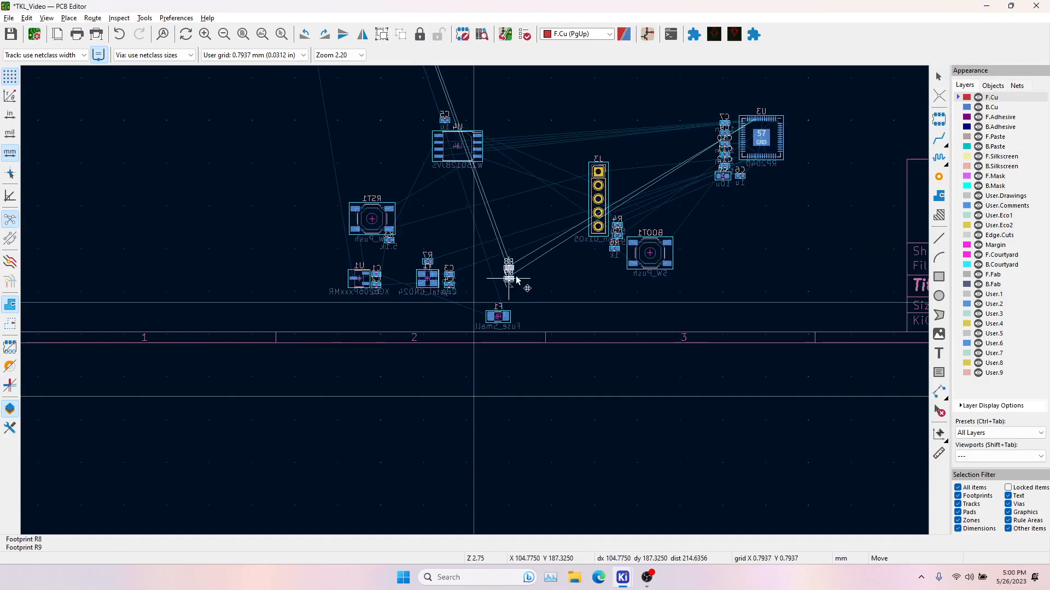
middle_click_drag(597, 261, 468, 390)
scroll(623, 237, "up", 4)
left_click(475, 307)
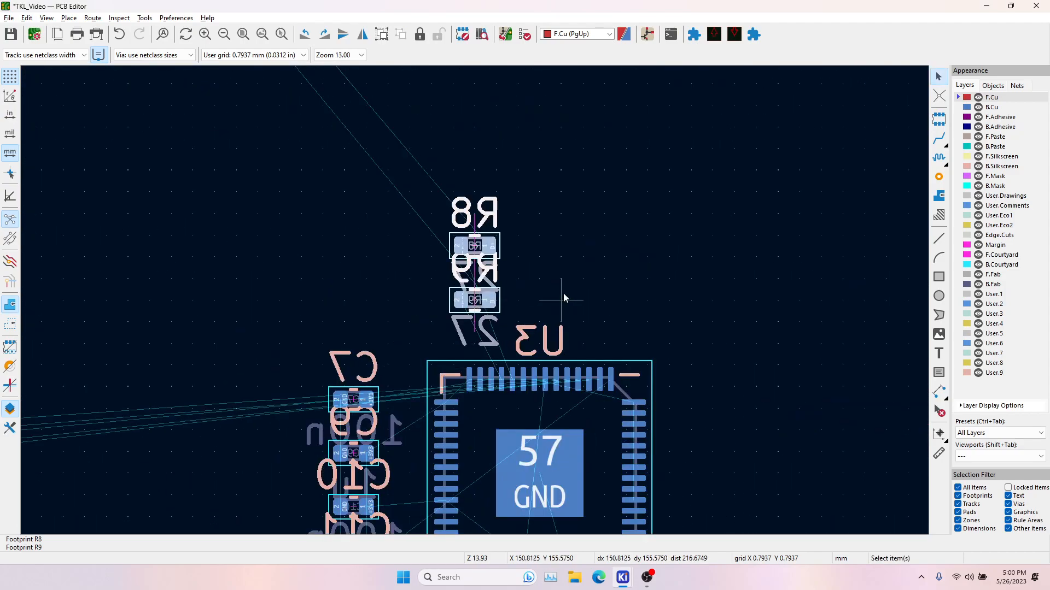
key("Escape")
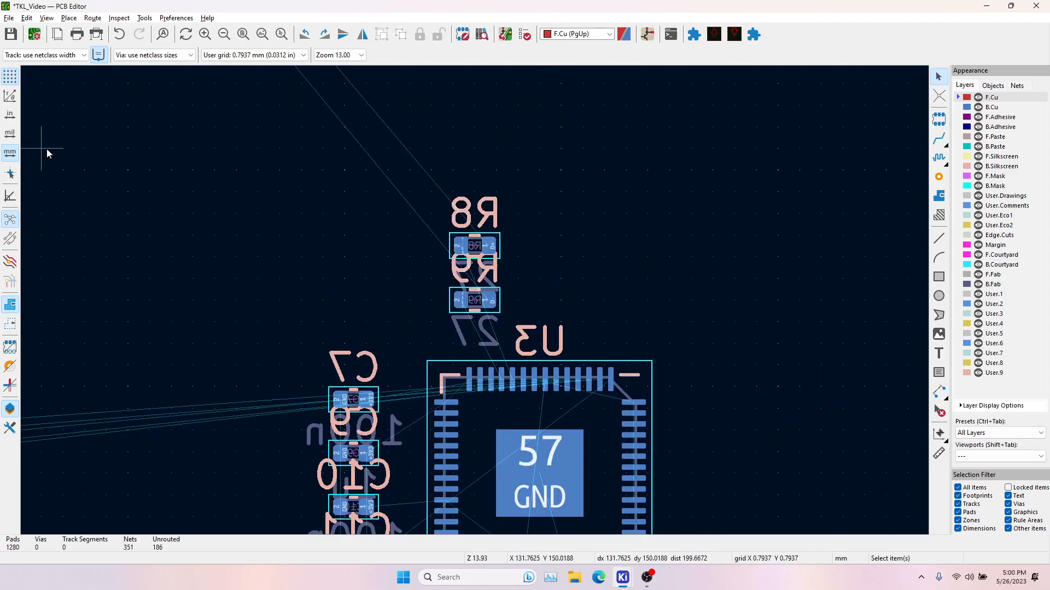
Toggle the ratsnest display to examine the unrouted connections between the placed footprints.
left_click(10, 222)
left_click(10, 221)
scroll(478, 301, "down", 7)
left_click(11, 221)
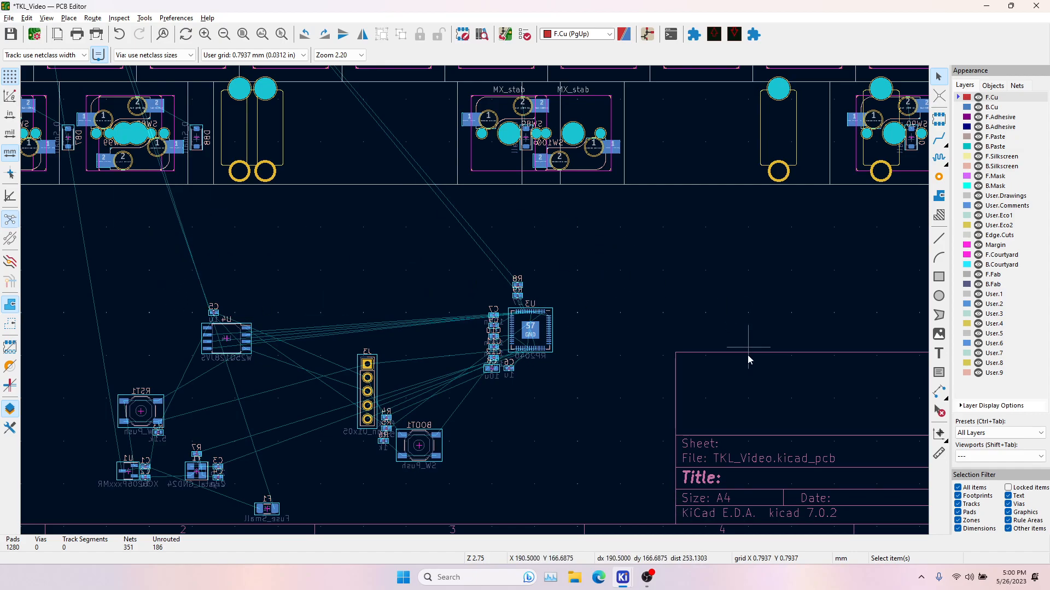
Route a single track on B.Cu from pad 2 of resistor R9 to the USB_DM pad of the RP2040.
left_click(939, 137)
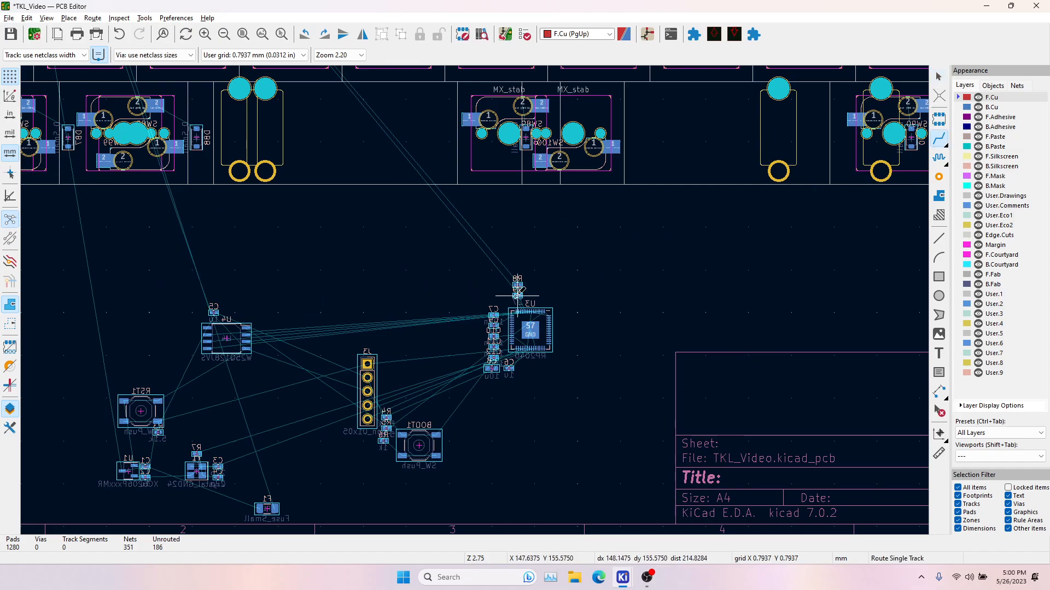
scroll(515, 290, "up", 8)
left_click(470, 301)
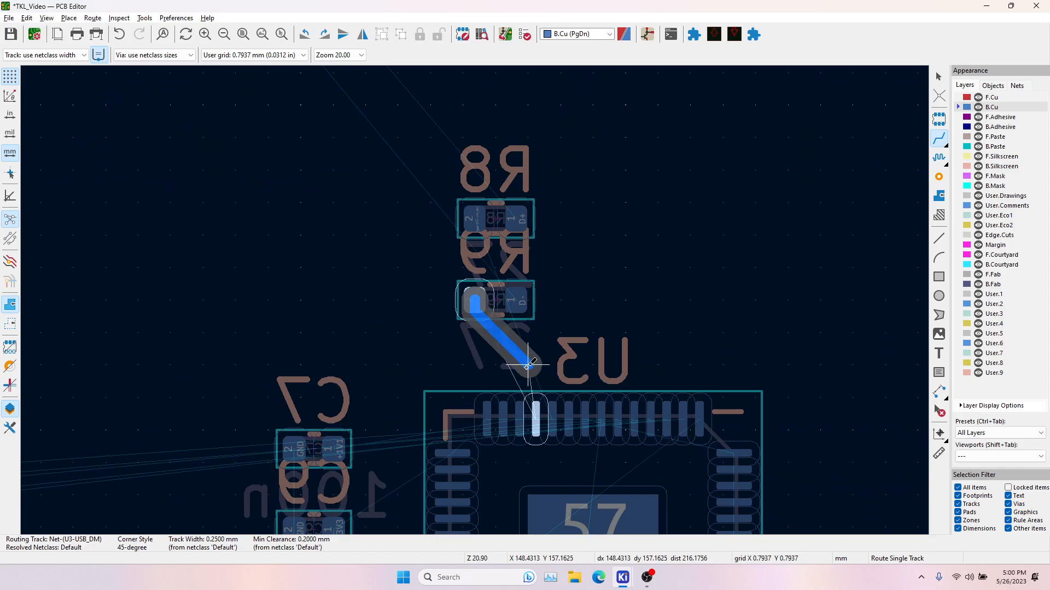
double_click(535, 416)
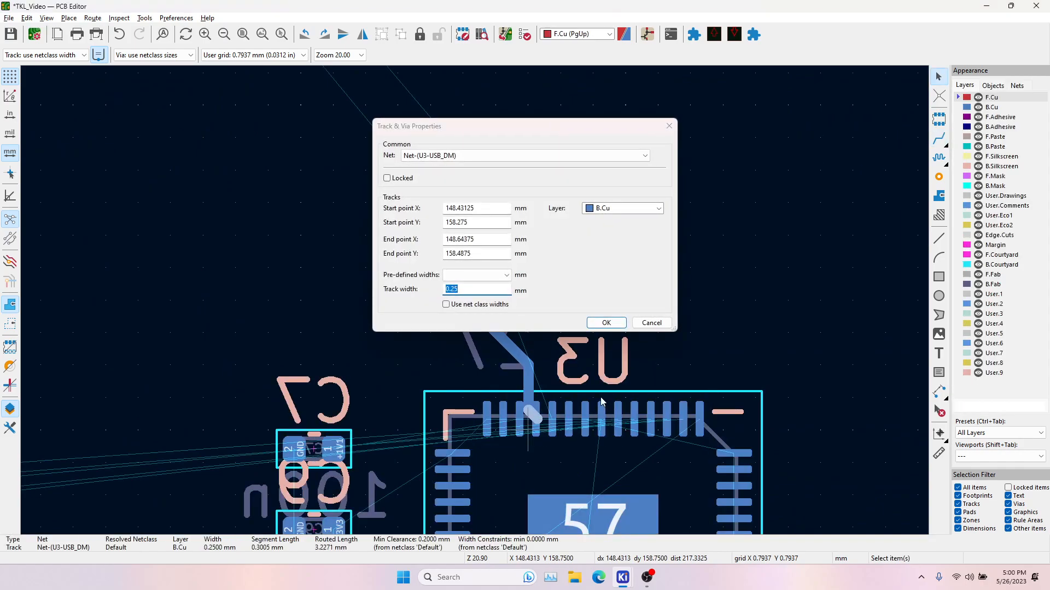
Close the track properties without changes and undo the track between R9 and the RP2040's USB_DM pad.
key("Escape")
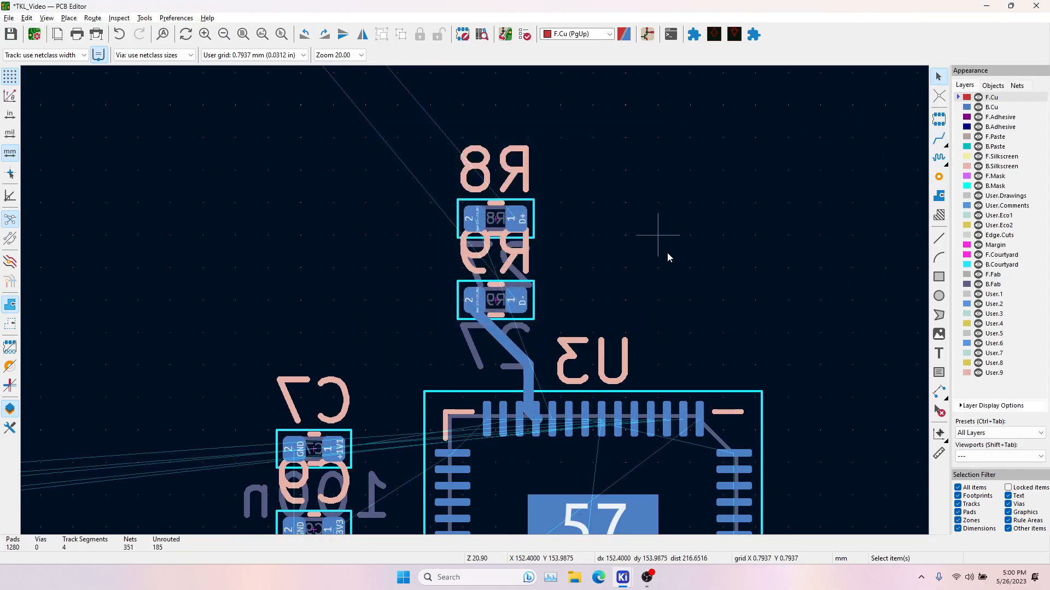
key("ctrl+z")
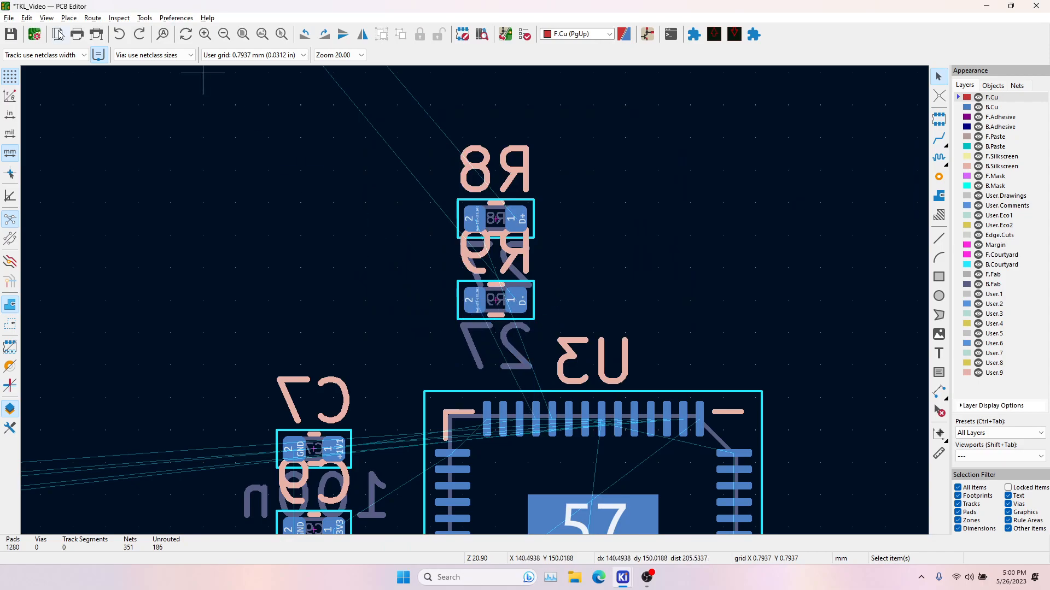
middle_click_drag(536, 430, 405, 197)
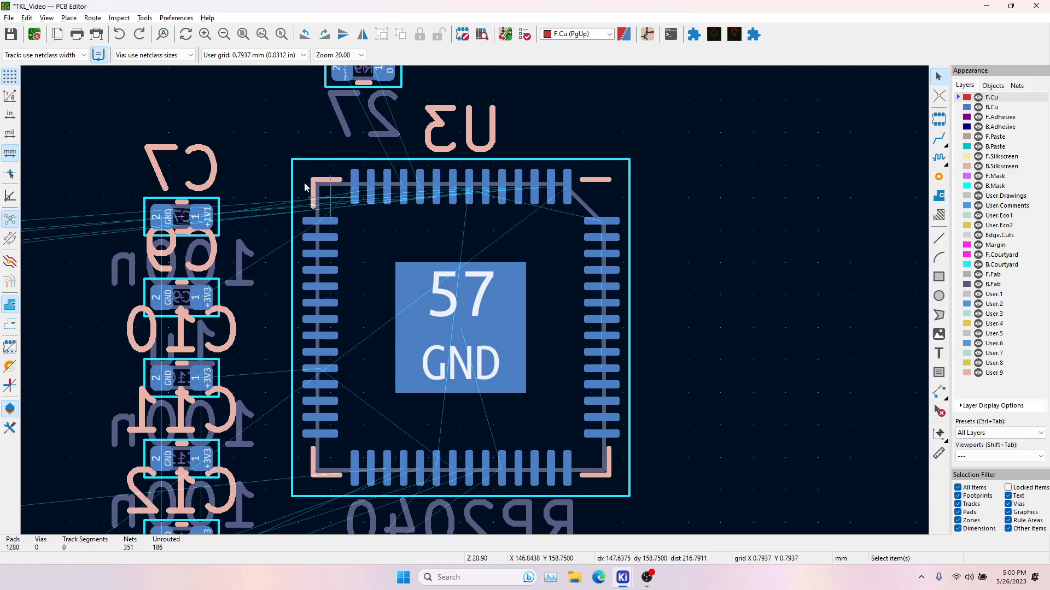
Add a 0.2 mm track width to the board's pre-defined sizes.
left_click(65, 55)
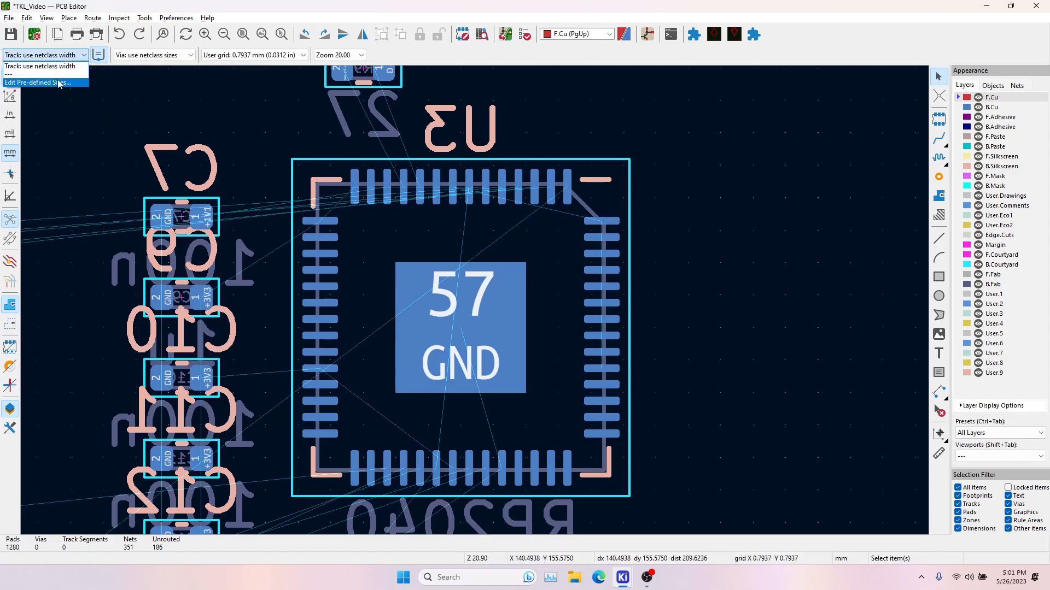
left_click(56, 58)
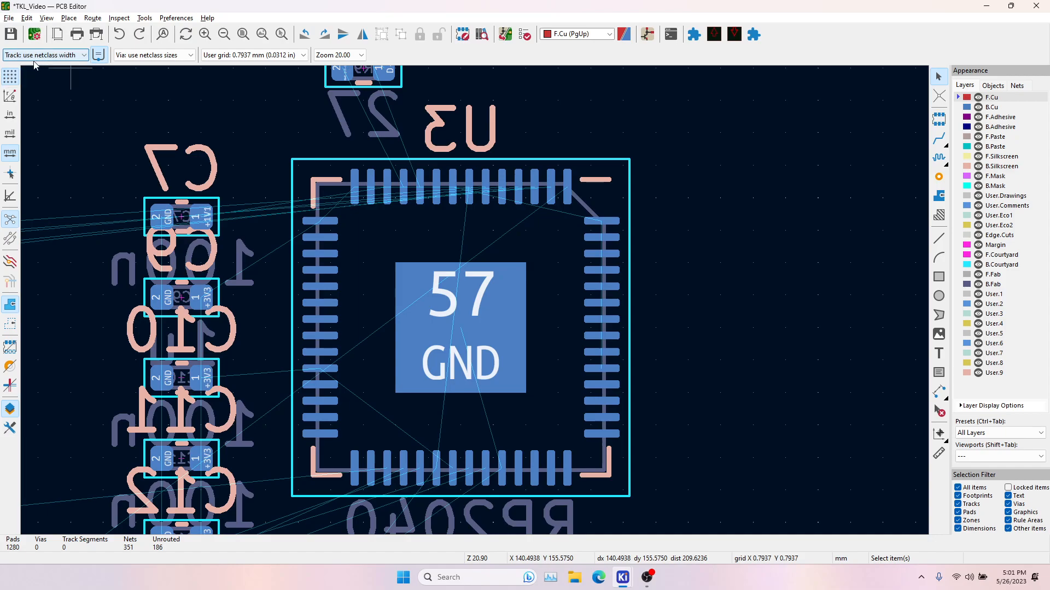
left_click(65, 57)
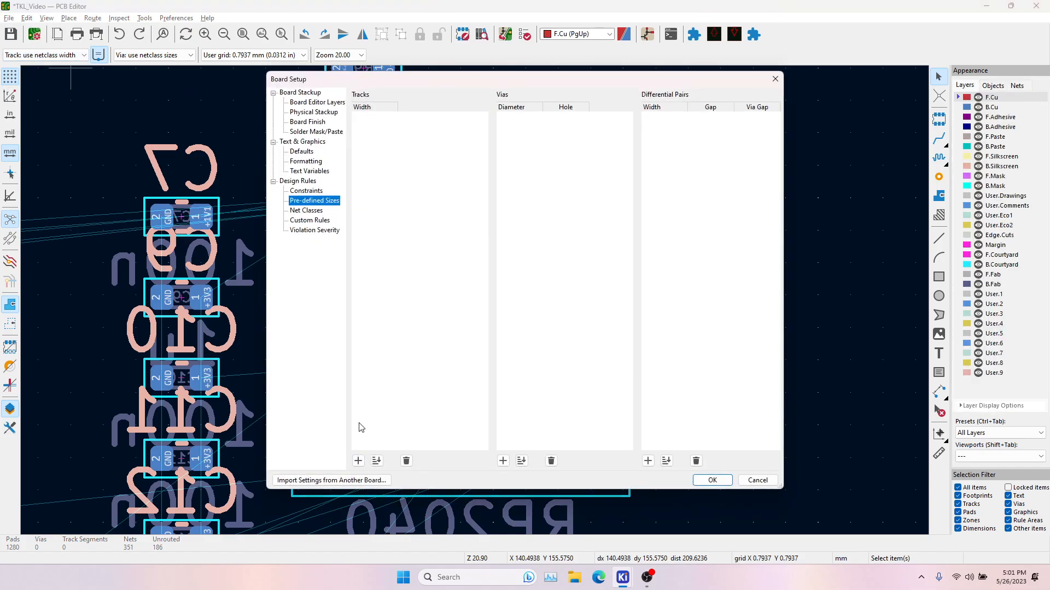
left_click(358, 462)
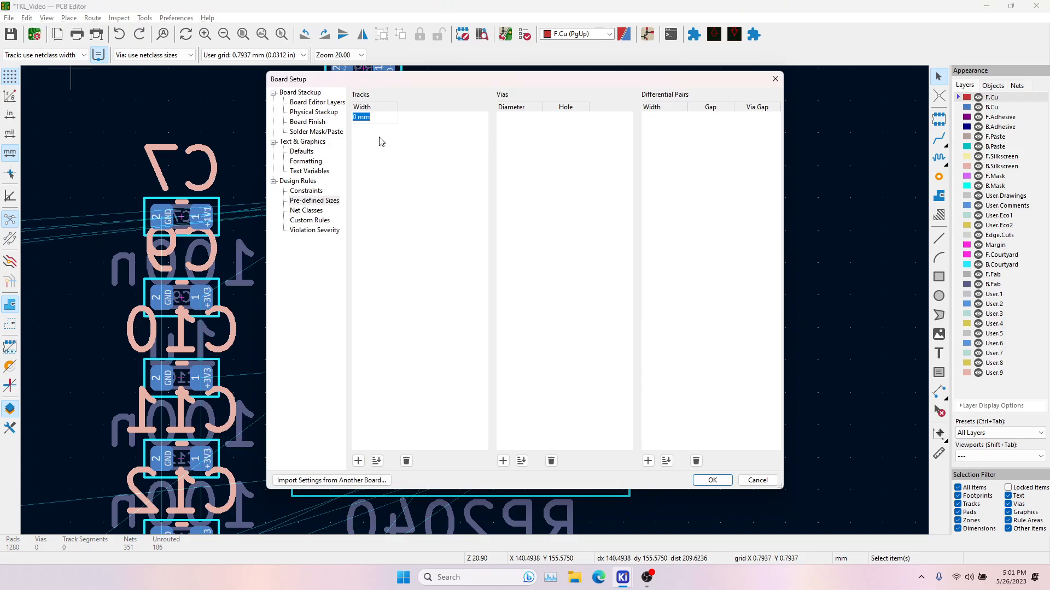
left_click(721, 483)
Start a trial track from the RP2040's +3V3 pad 48, switch the routing width to 0.200 mm, and cancel the track.
left_click(939, 141)
left_click(441, 193)
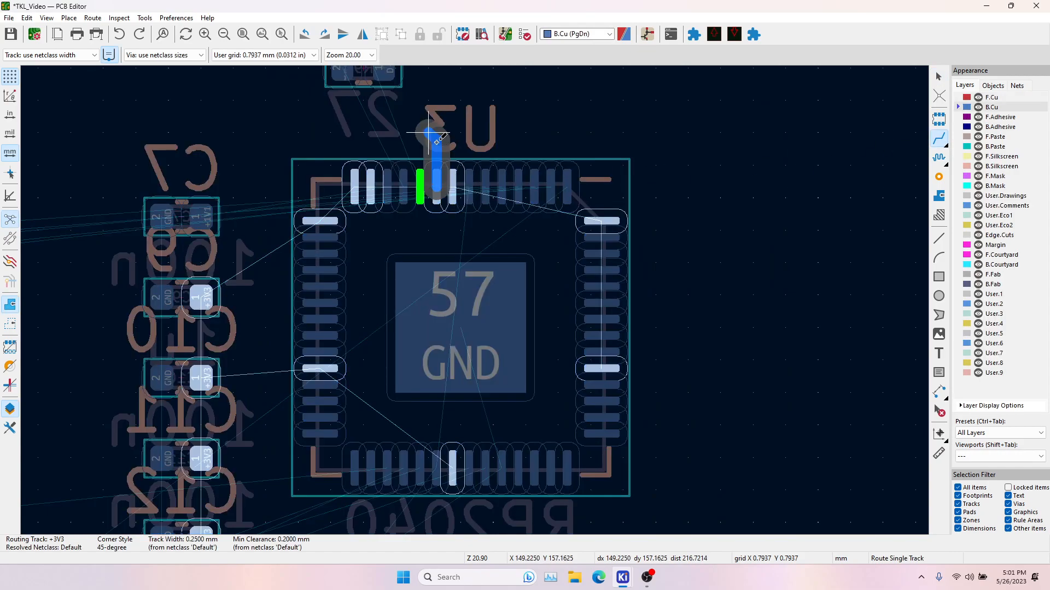
scroll(430, 194, "up", 6)
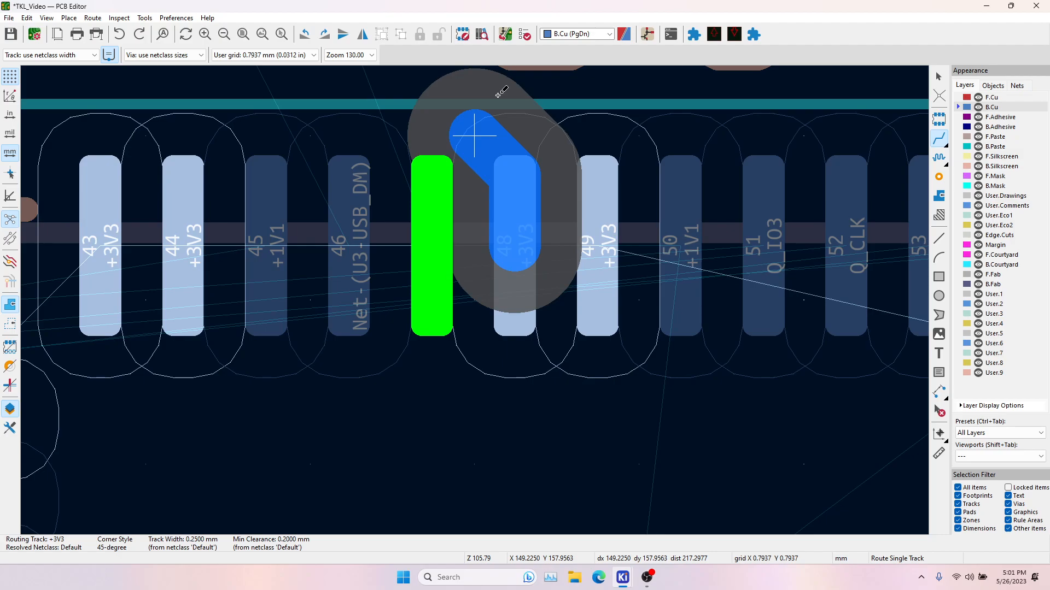
key("w")
scroll(539, 188, "down", 4)
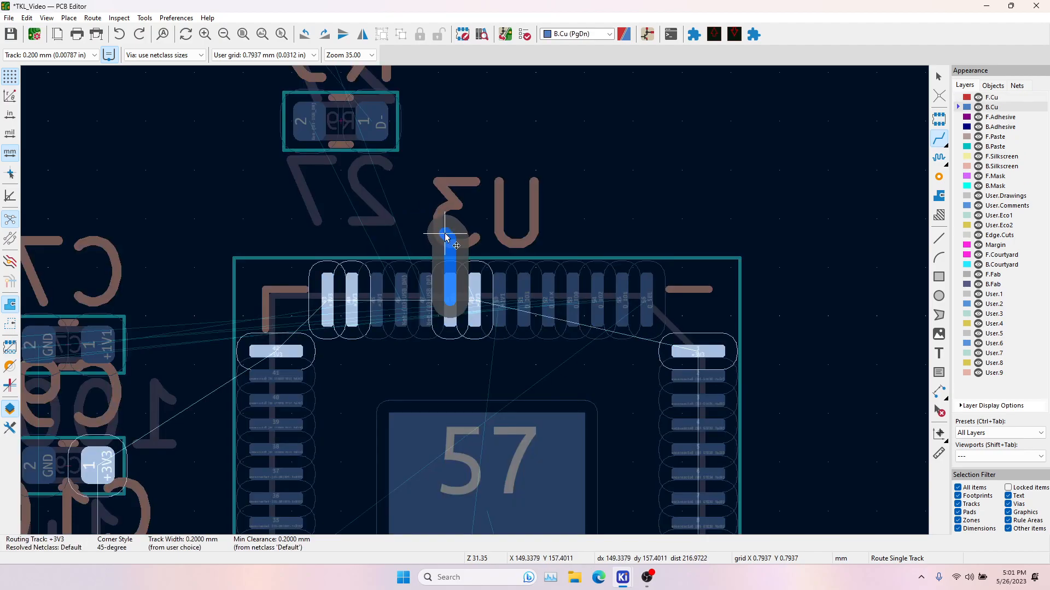
key("Escape")
middle_click_drag(330, 155, 356, 165)
key("Escape")
Rotate resistor R9 by 90 degrees and place it above the RP2040's USB_DM pad with its pad 2 facing the chip.
scroll(433, 232, "down", 3)
scroll(474, 301, "up", 3)
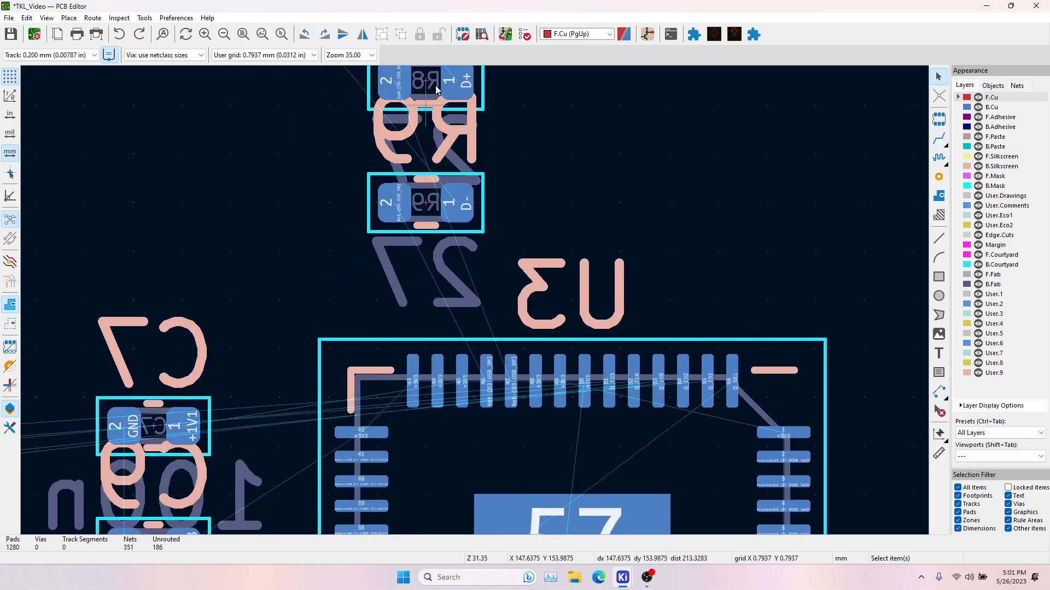
scroll(424, 99, "down", 4)
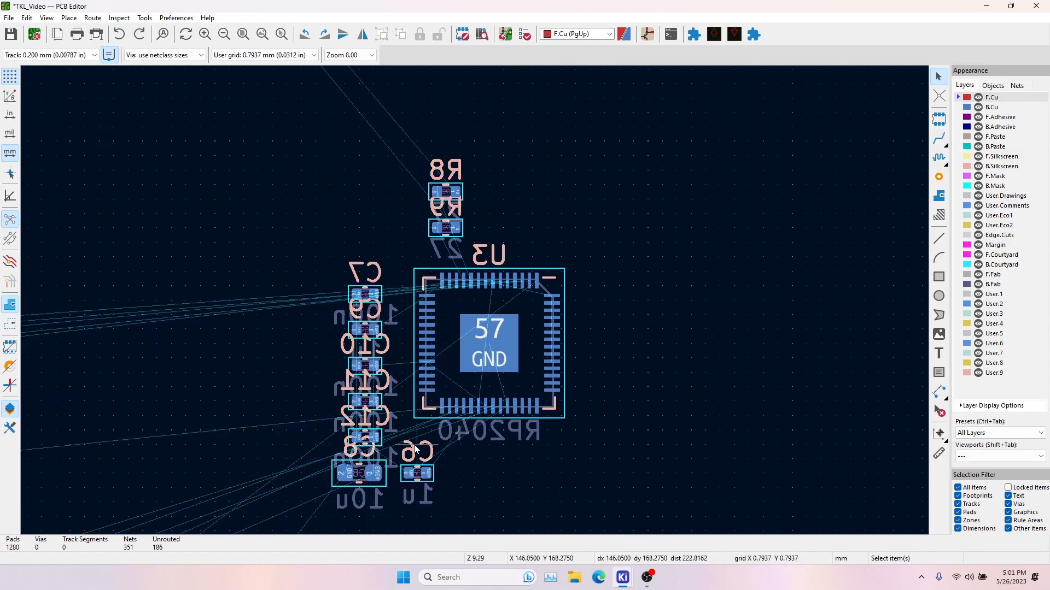
scroll(416, 465, "down", 6)
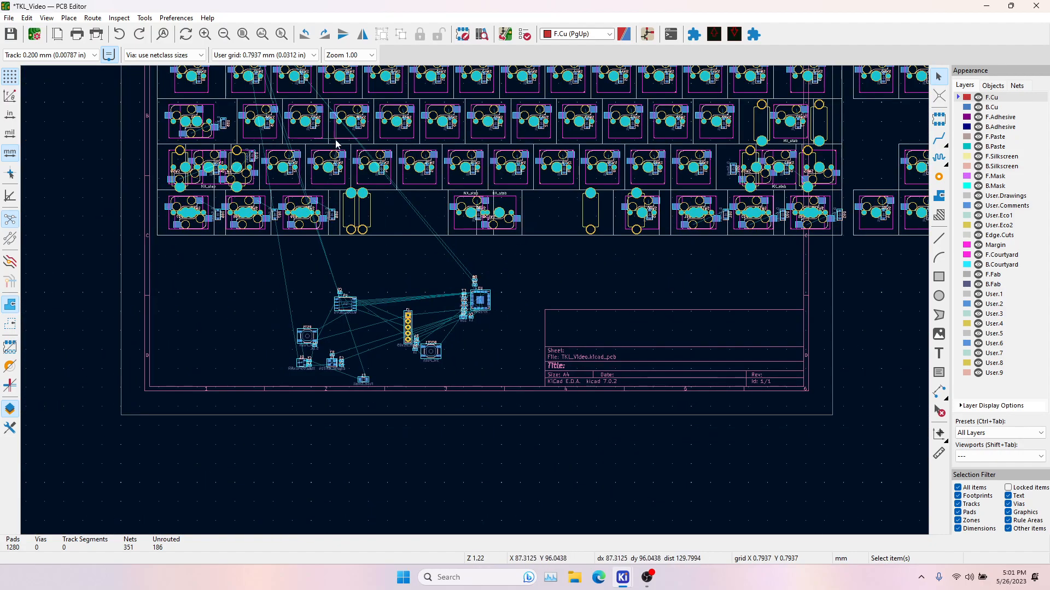
middle_click_drag(621, 163, 601, 224)
scroll(456, 357, "up", 5)
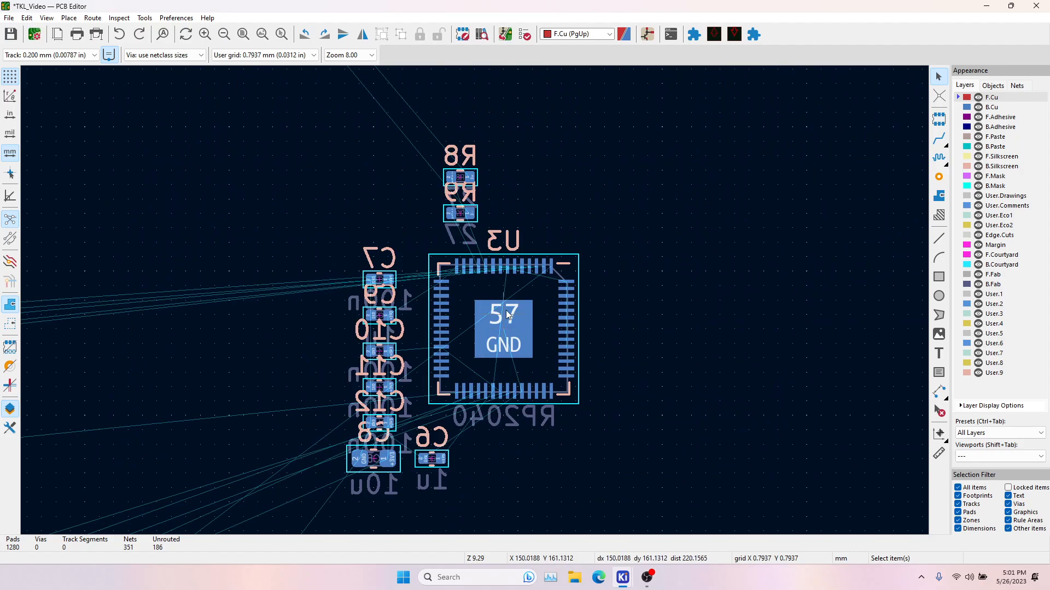
scroll(460, 213, "up", 5)
left_click(401, 301)
key("m")
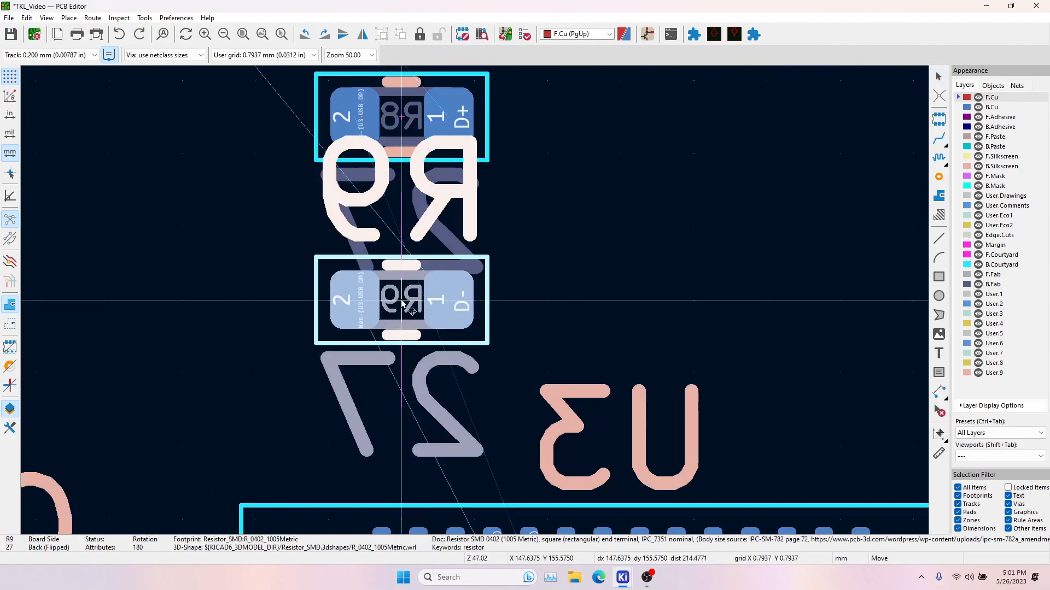
key("r")
middle_click_drag(547, 377, 477, 213)
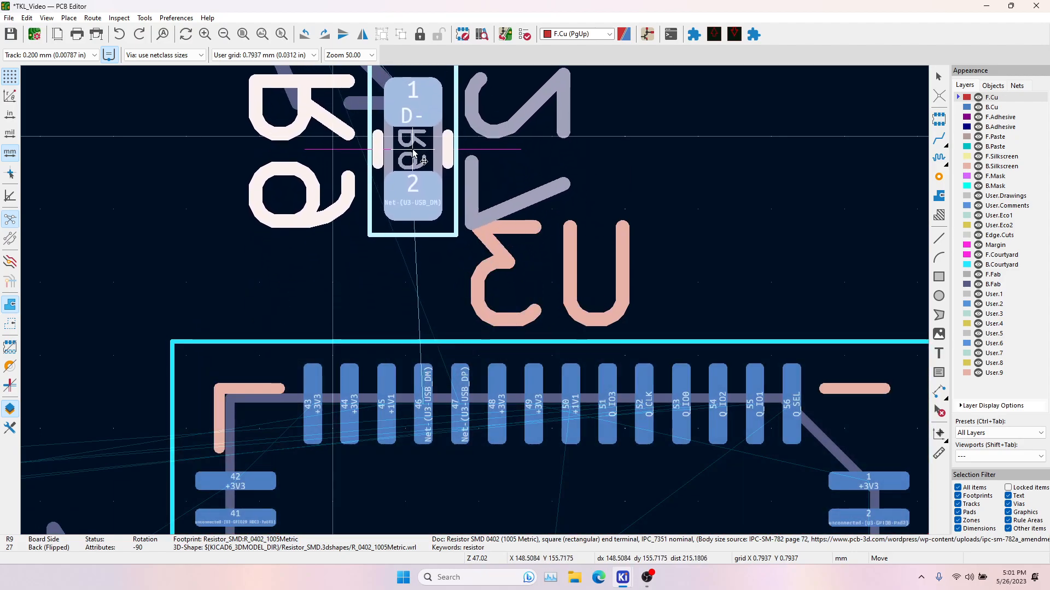
left_click(411, 144)
left_click(421, 439)
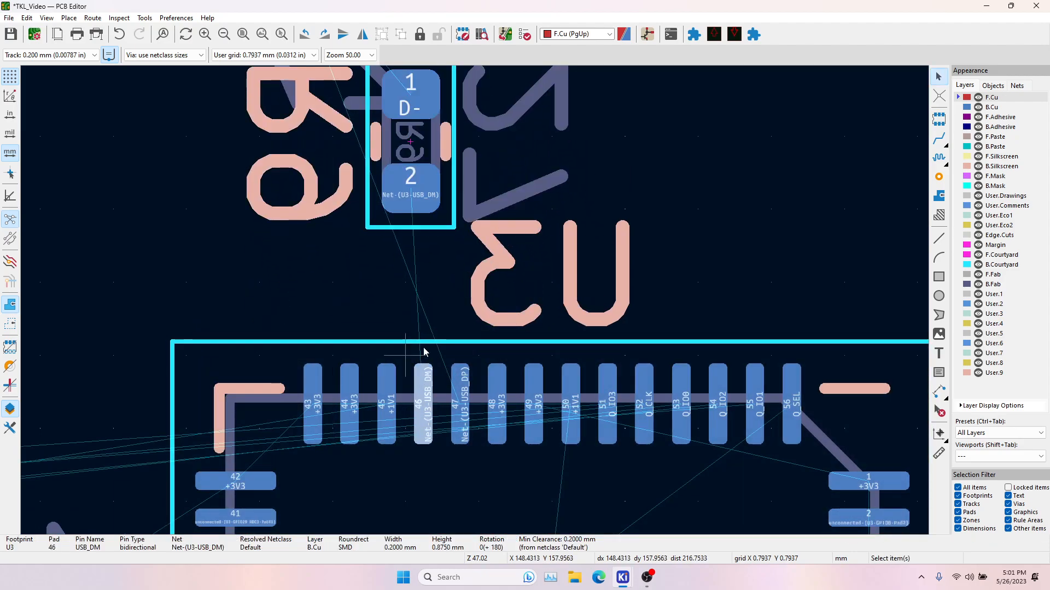
left_click(412, 190)
left_click(423, 426)
Rotate resistor R8 by 90 degrees and place it directly beside R9 with its pad 2 facing the RP2040.
middle_click_drag(443, 245, 399, 460)
left_click(282, 197)
key("m")
key("r")
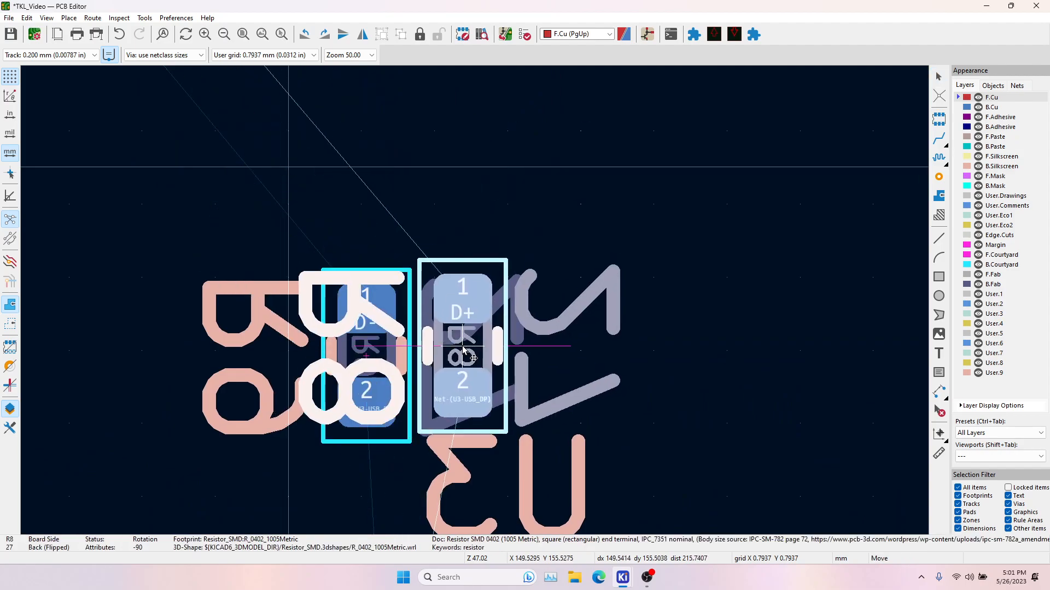
left_click(465, 358)
middle_click_drag(498, 422, 480, 198)
Select R8 and R9 together and move the pair farther up, away from the RP2040's upper pad row.
scroll(481, 198, "down", 3)
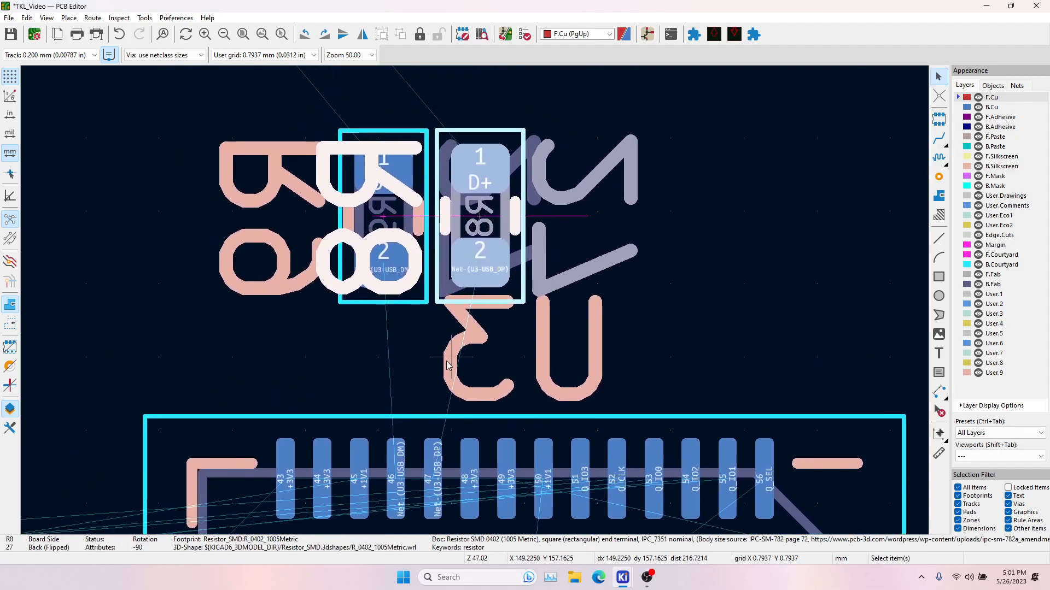
left_click_drag(336, 94, 543, 293)
key("m")
left_click(479, 92)
scroll(487, 245, "down", 4)
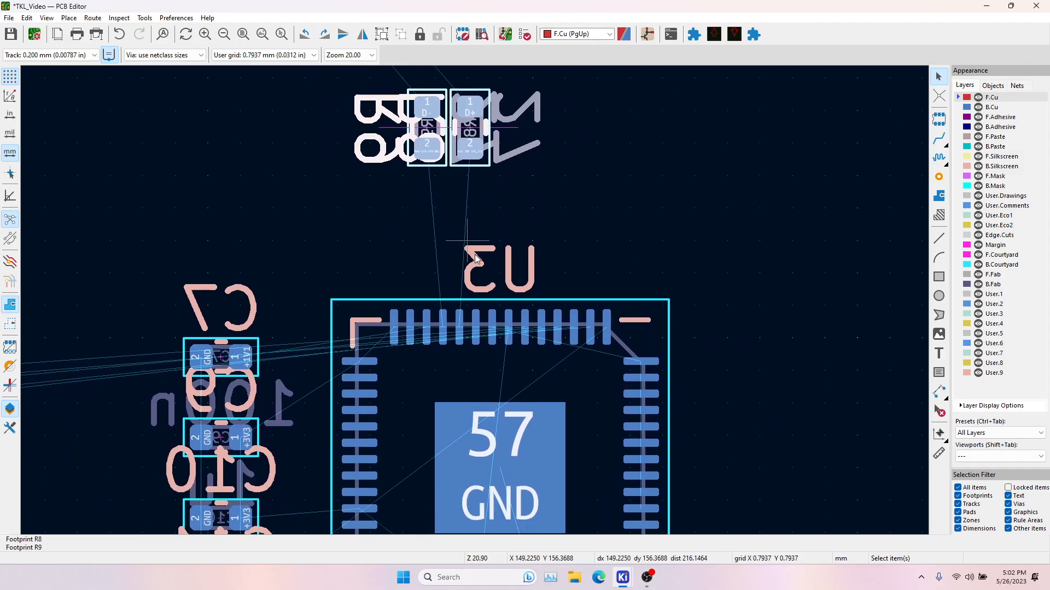
middle_click_drag(489, 409, 499, 454)
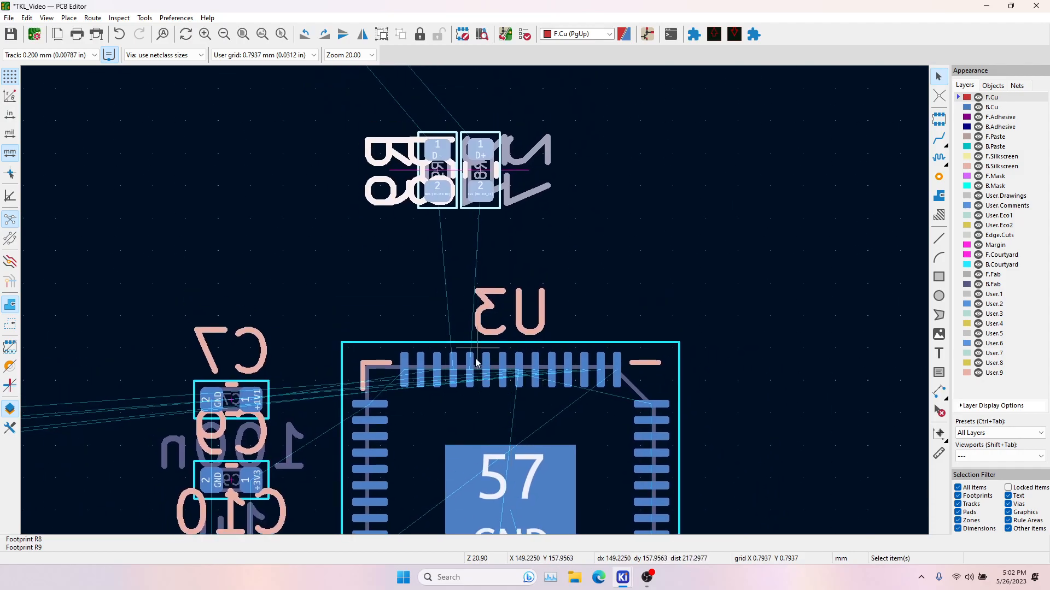
Reselect the R8 and R9 pair and shift it about 1 mm farther above the RP2040.
scroll(472, 288, "down", 5)
middle_click_drag(403, 266, 550, 470)
middle_click_drag(333, 175, 562, 491)
middle_click_drag(316, 224, 520, 499)
middle_click_drag(343, 291, 481, 446)
middle_click_drag(539, 406, 280, 101)
middle_click_drag(547, 437, 323, 197)
middle_click_drag(504, 399, 470, 356)
scroll(475, 300, "up", 5)
left_click_drag(398, 155, 605, 300)
mouse_move(478, 202)
left_mouse_down()
mouse_move(535, 277)
mouse_move(460, 207)
mouse_move(396, 104)
mouse_move(553, 186)
mouse_move(463, 194)
mouse_move(415, 156)
mouse_move(486, 160)
mouse_move(516, 217)
mouse_move(445, 190)
mouse_move(480, 197)
left_mouse_up()
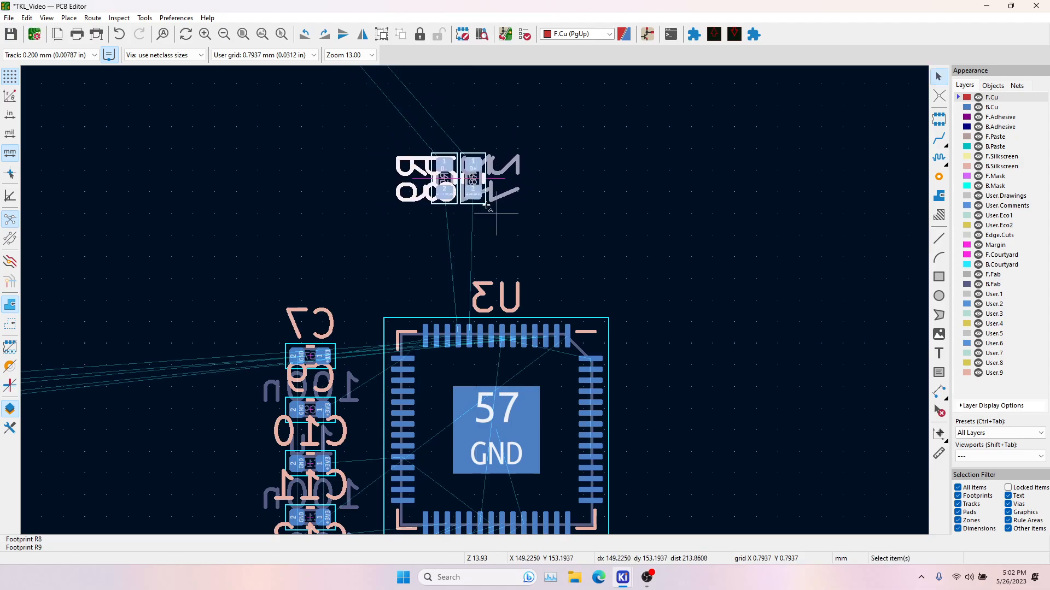
Rotate capacitor C5 by 180 degrees and place it just above the +3V3 pad 8 of flash chip U4.
scroll(395, 228, "down", 5)
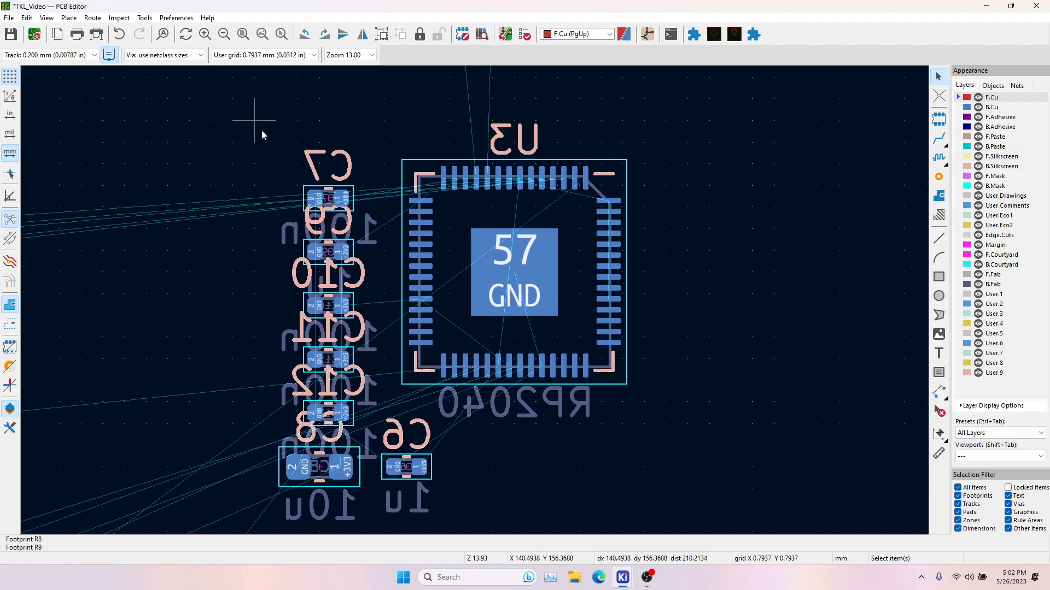
scroll(248, 298, "down", 4)
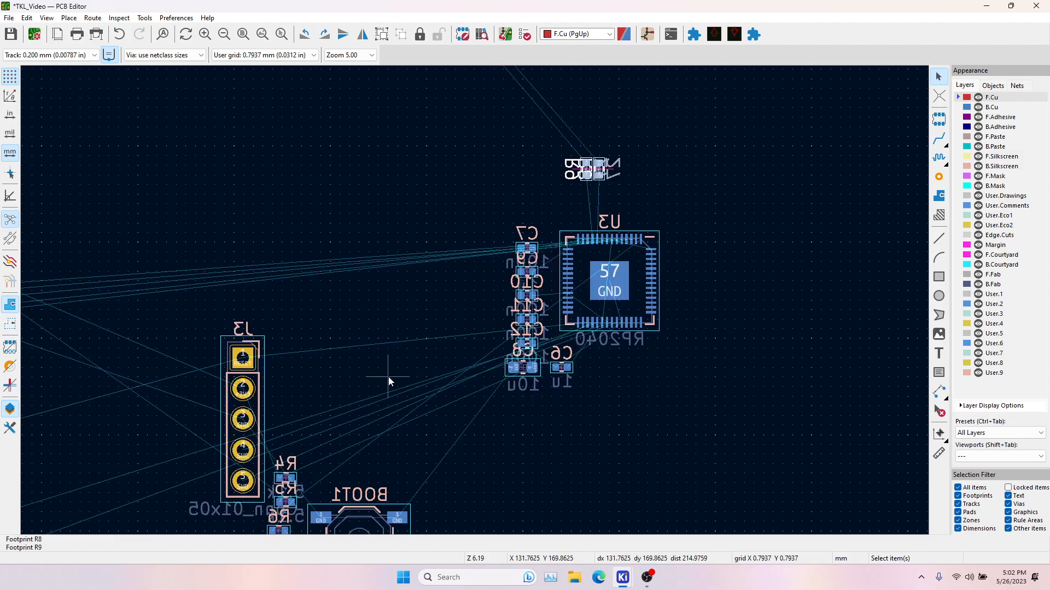
middle_click_drag(407, 368, 801, 324)
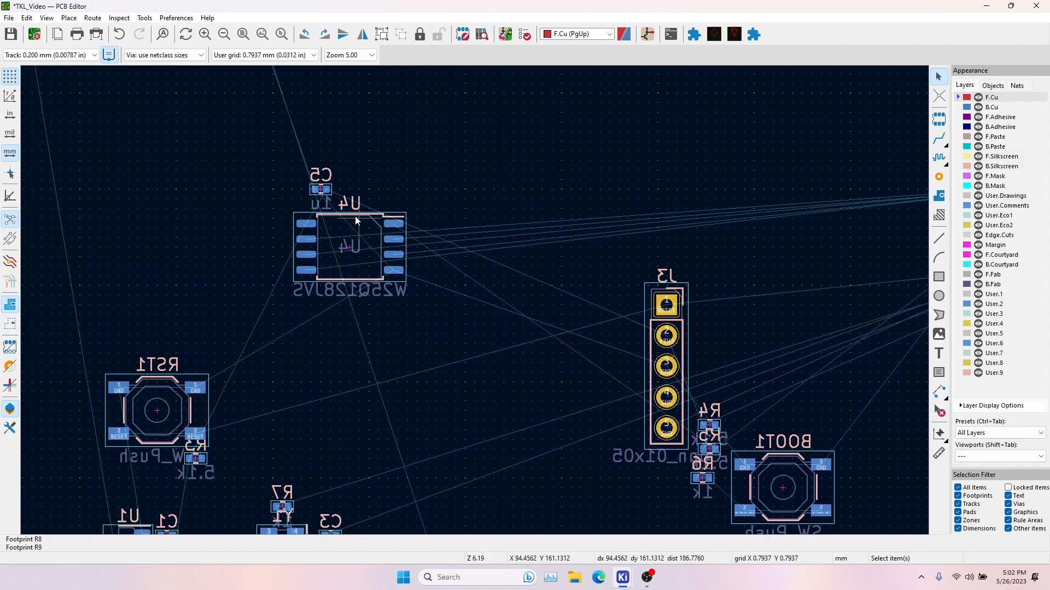
scroll(232, 280, "up", 5)
middle_click_drag(614, 210, 521, 382)
left_click(447, 158)
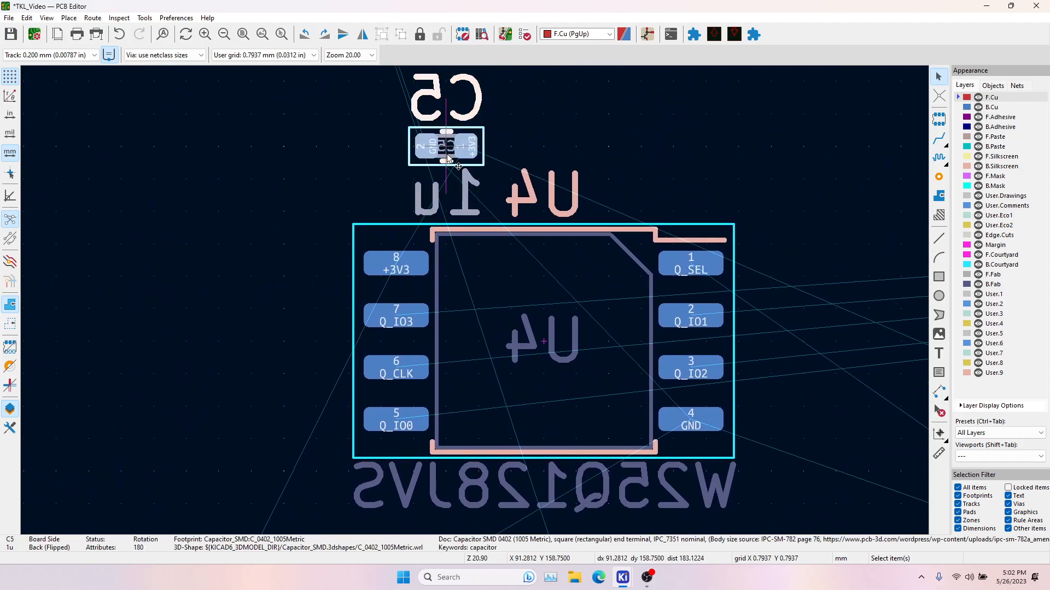
left_click(407, 259)
left_click(459, 145)
key("m")
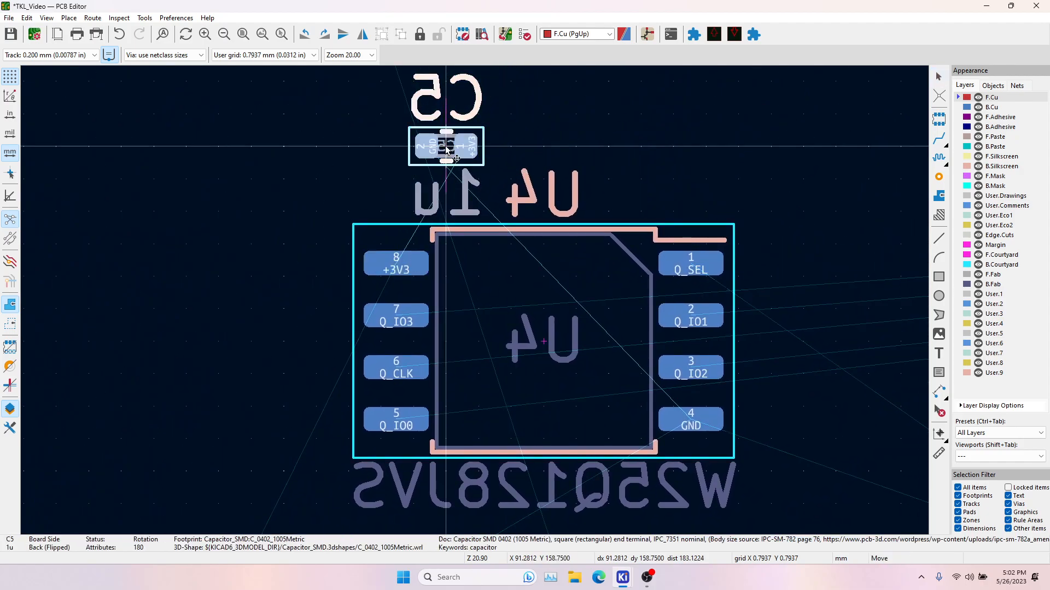
key("r")
key("r")
key("r")
key("r")
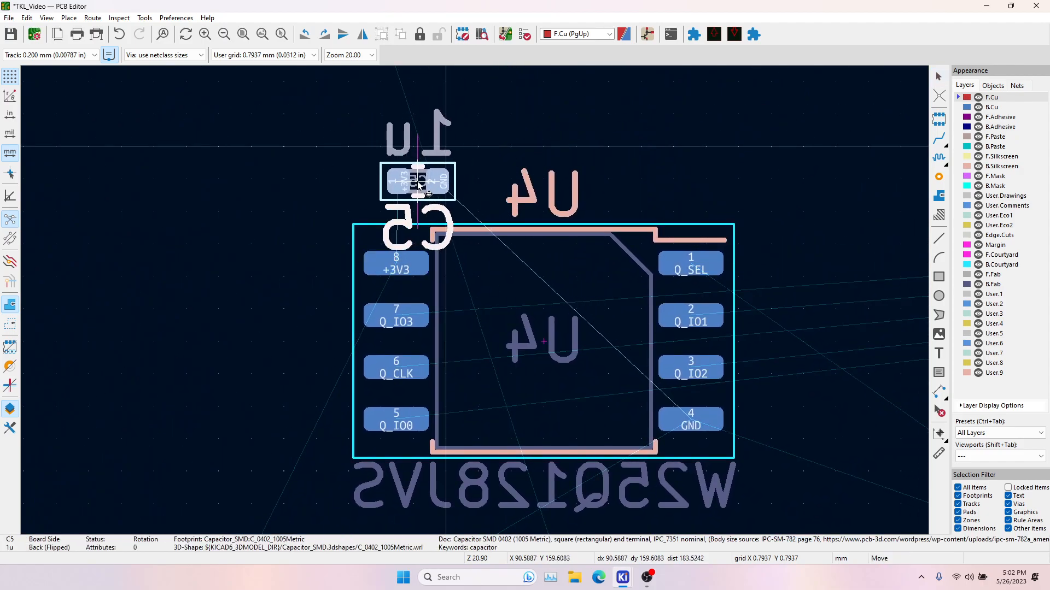
left_click(419, 178)
Select U4 together with C5 and move them above and to the right of the RP2040, beside R8.
left_click_drag(254, 107, 731, 426)
key("m")
scroll(543, 352, "down", 6)
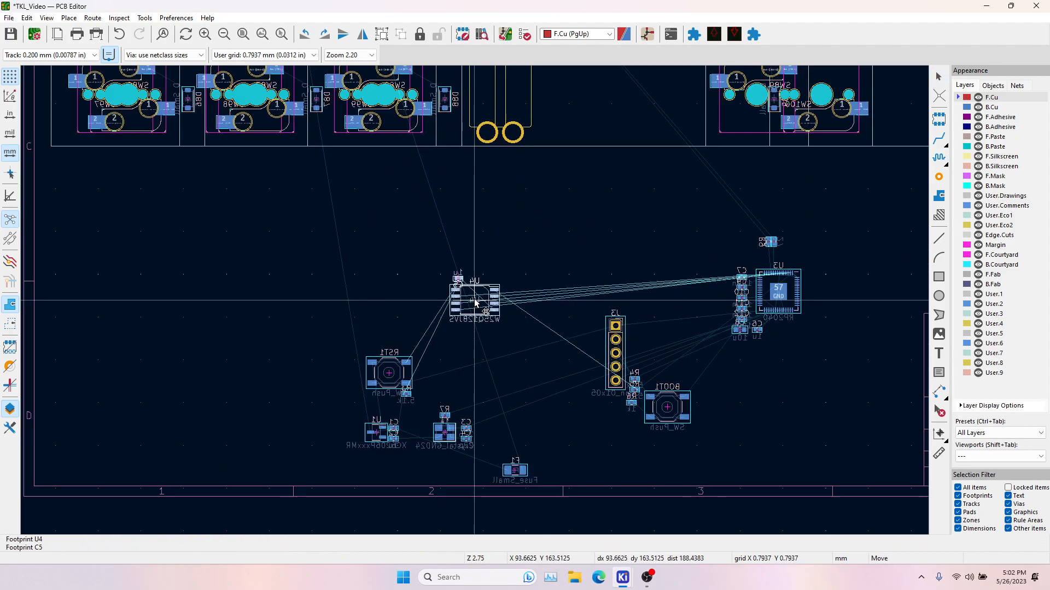
scroll(527, 304, "up", 6)
middle_click_drag(394, 300, 836, 219)
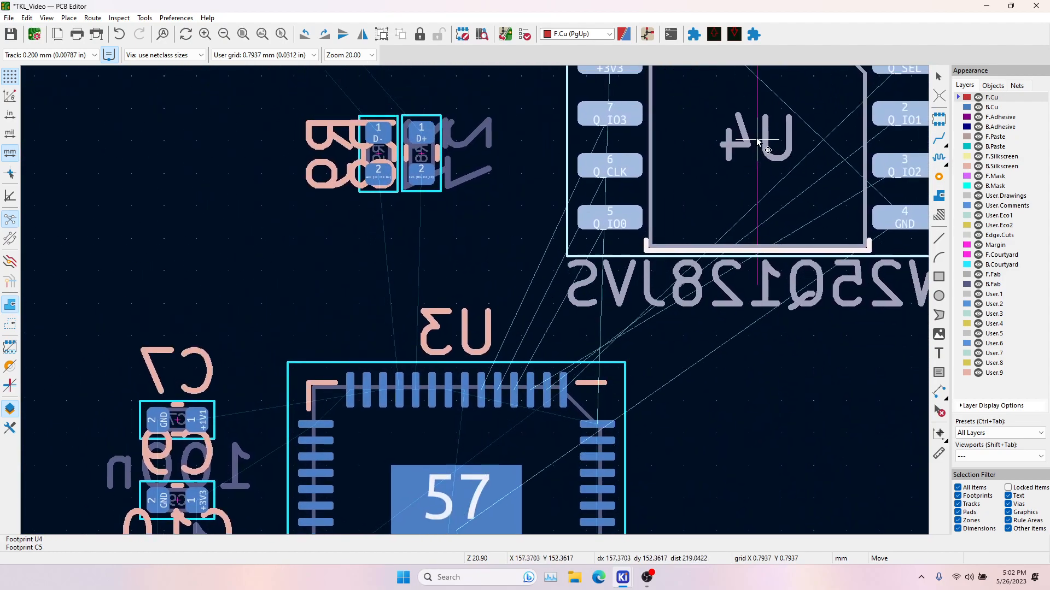
left_click(697, 91)
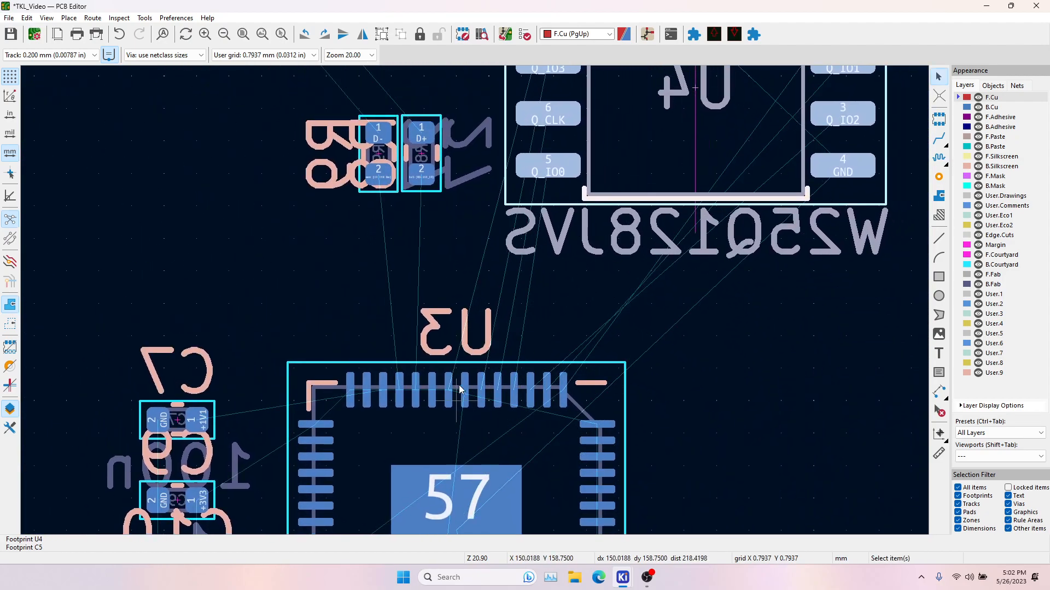
Try routing B.Cu tracks from the RP2040's upper pads to U4's +3V3 and Q_IO3 pads, and undo them.
left_click(937, 139)
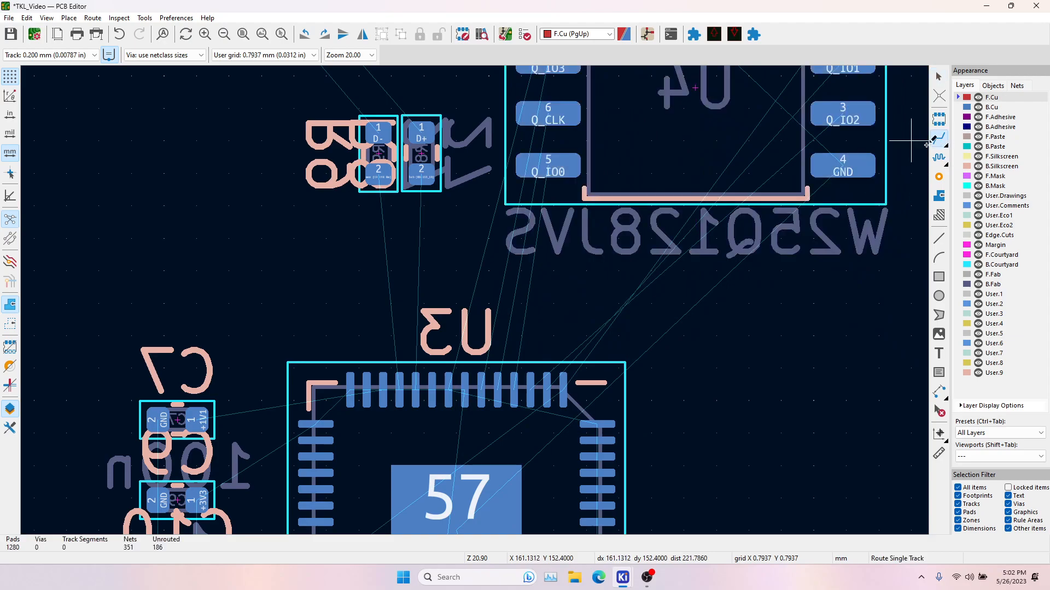
left_click(450, 395)
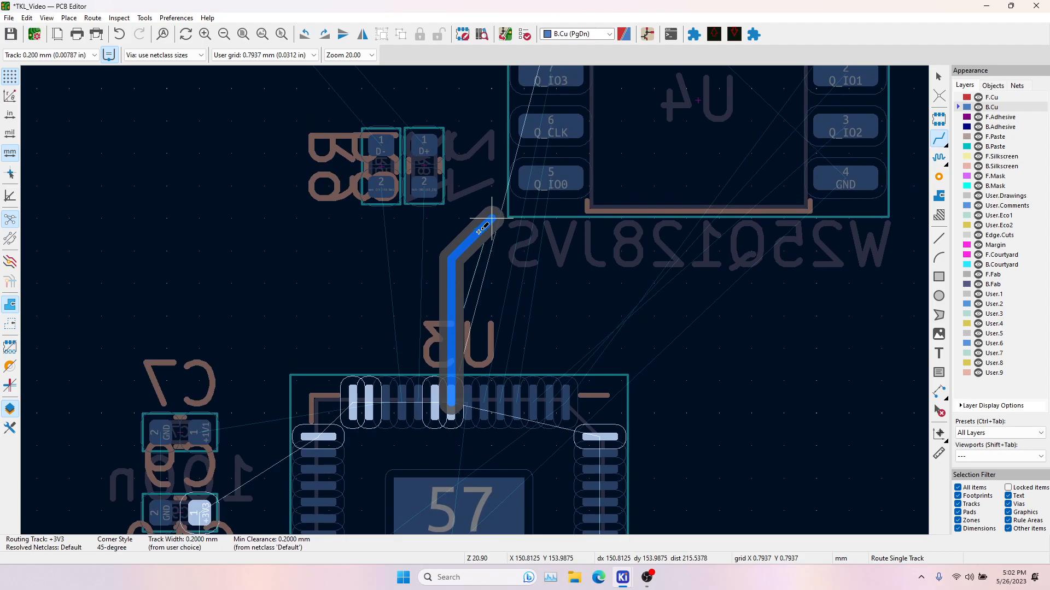
middle_click_drag(477, 221, 480, 294)
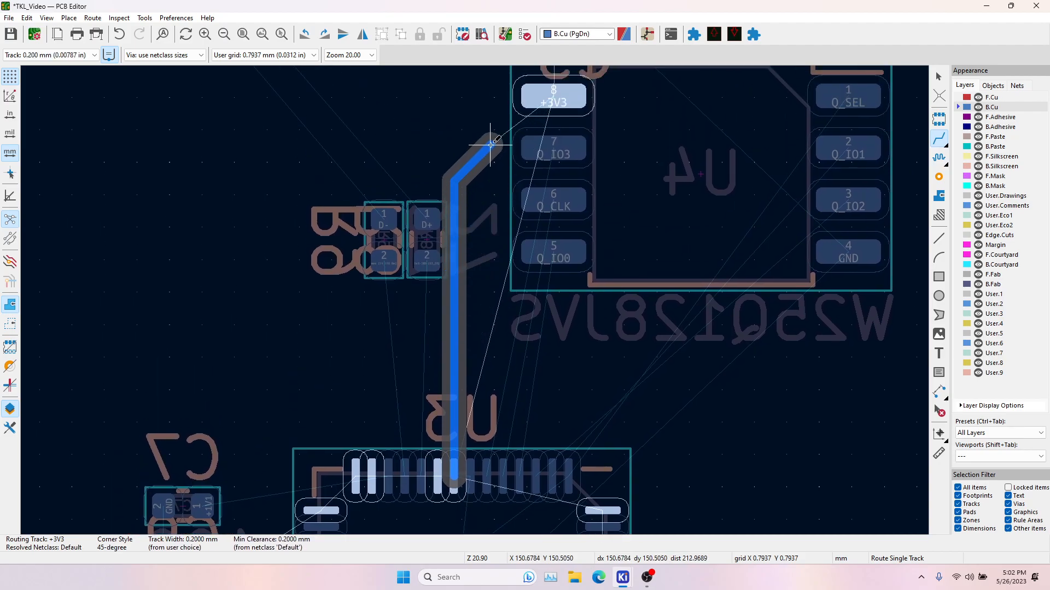
left_click(545, 92)
left_click(472, 478)
left_click(552, 148)
key("Escape")
key("ctrl+z")
key("ctrl+z")
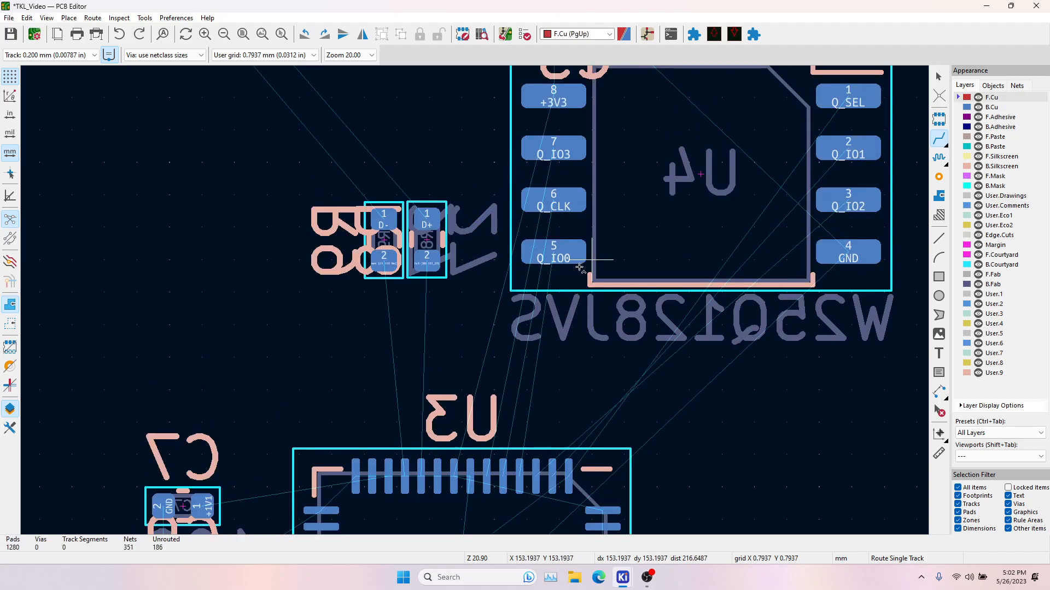
Try routing B.Cu tracks between the RP2040's upper pads and U4's Q_IO3 and Q_CLK pads.
left_click(554, 149)
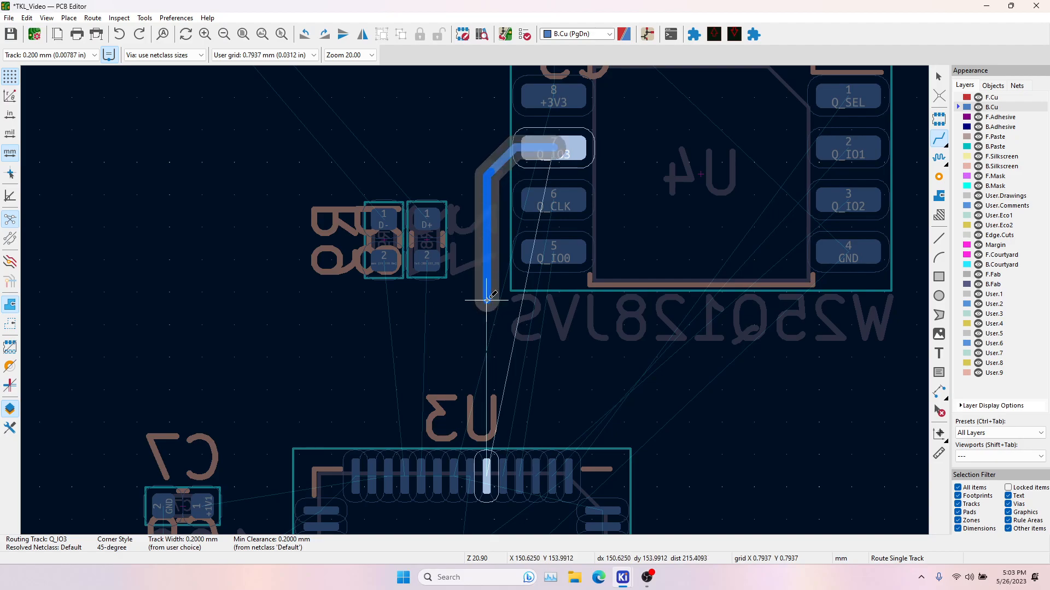
left_click(487, 474)
left_click(503, 471)
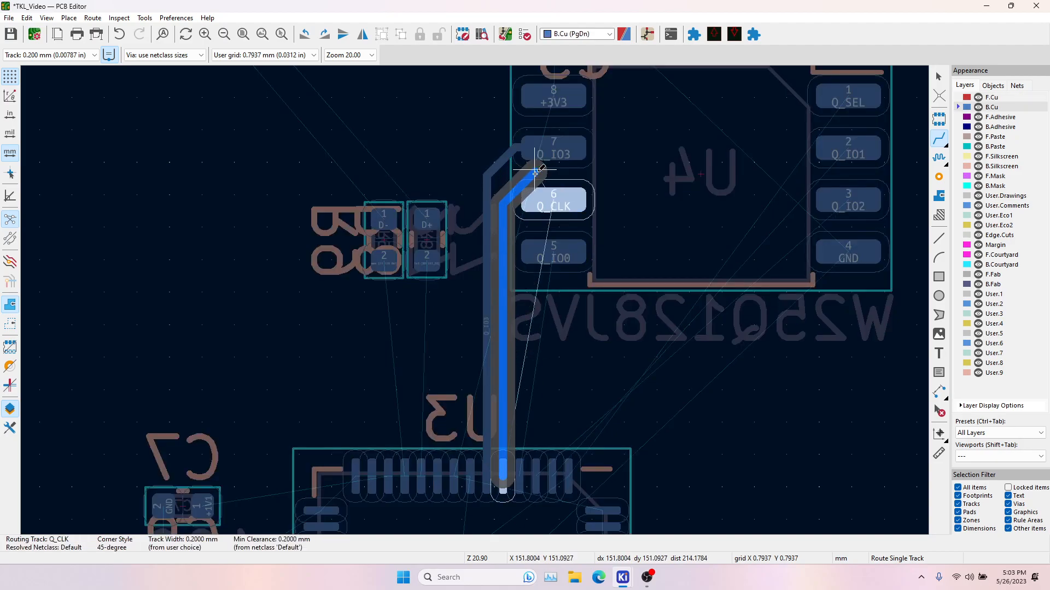
left_click(515, 205)
left_click(516, 206)
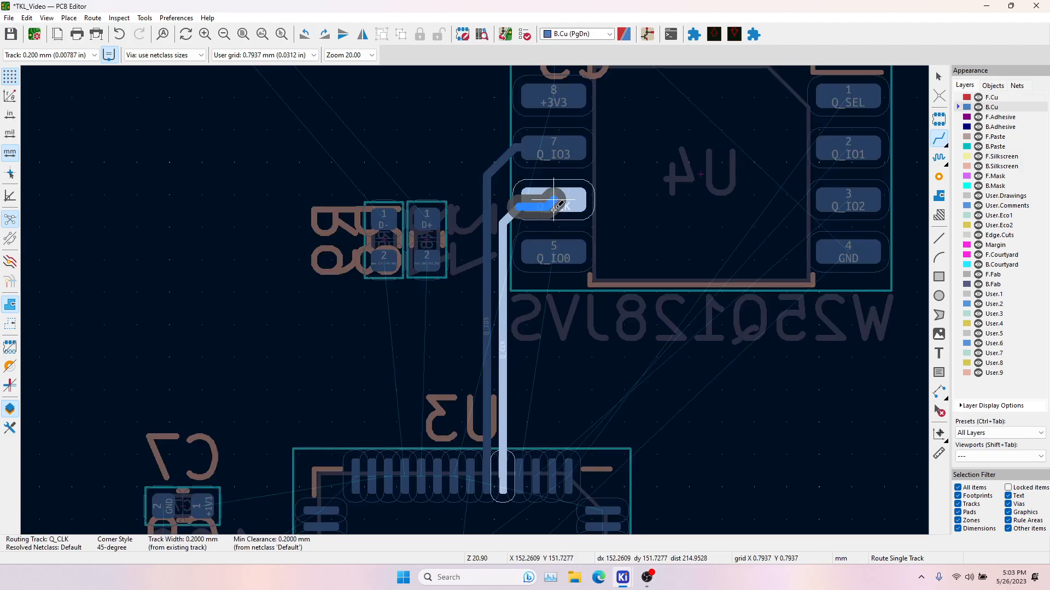
key("Escape")
Try routing a B.Cu track from U4's Q_IO0 pad straight down to its matching RP2040 pad.
left_click(541, 256)
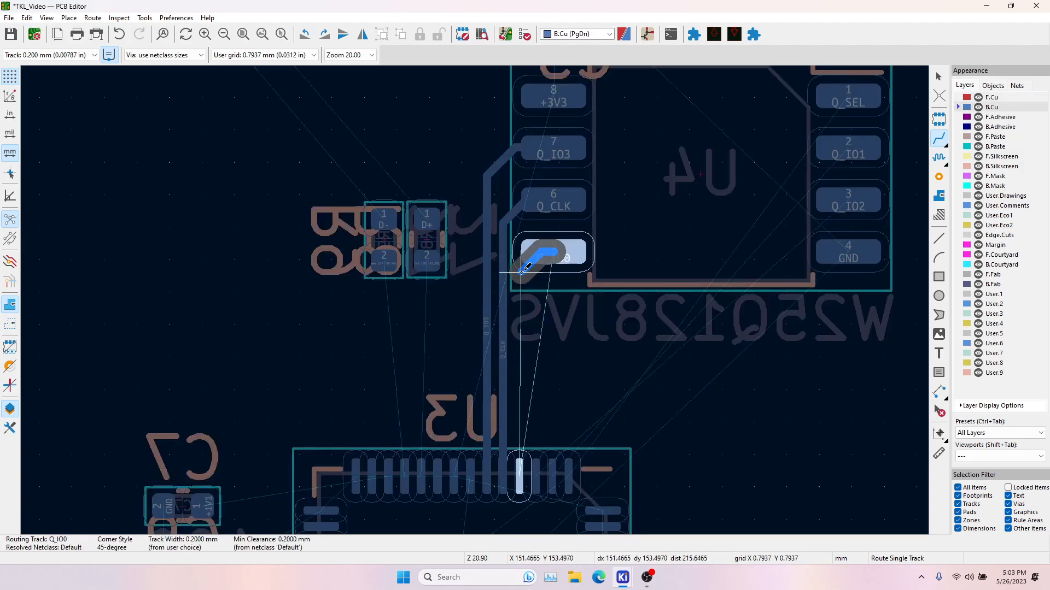
left_click(520, 474)
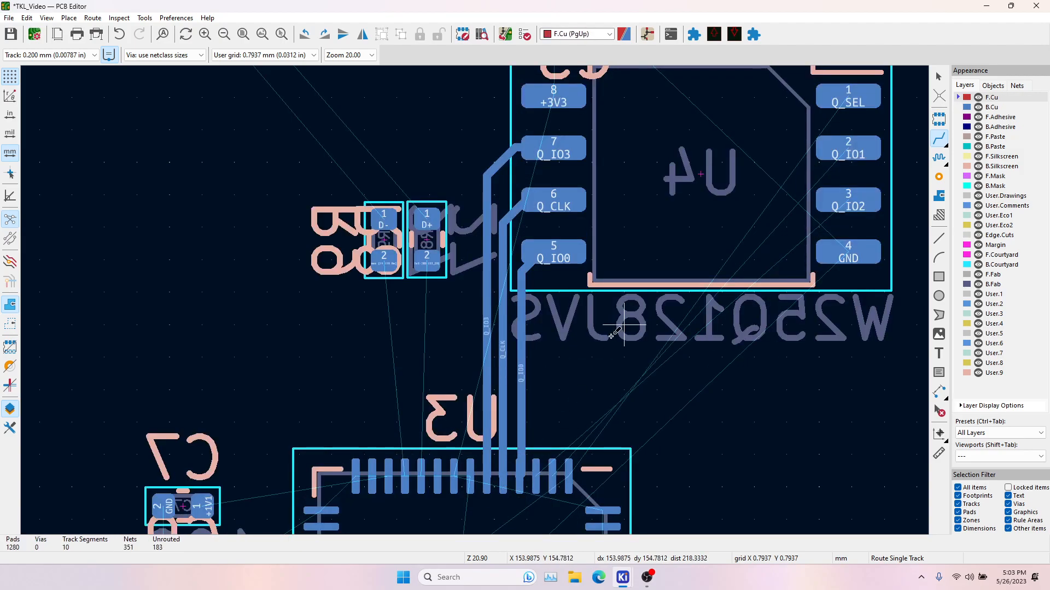
left_click(525, 469)
left_click(551, 257)
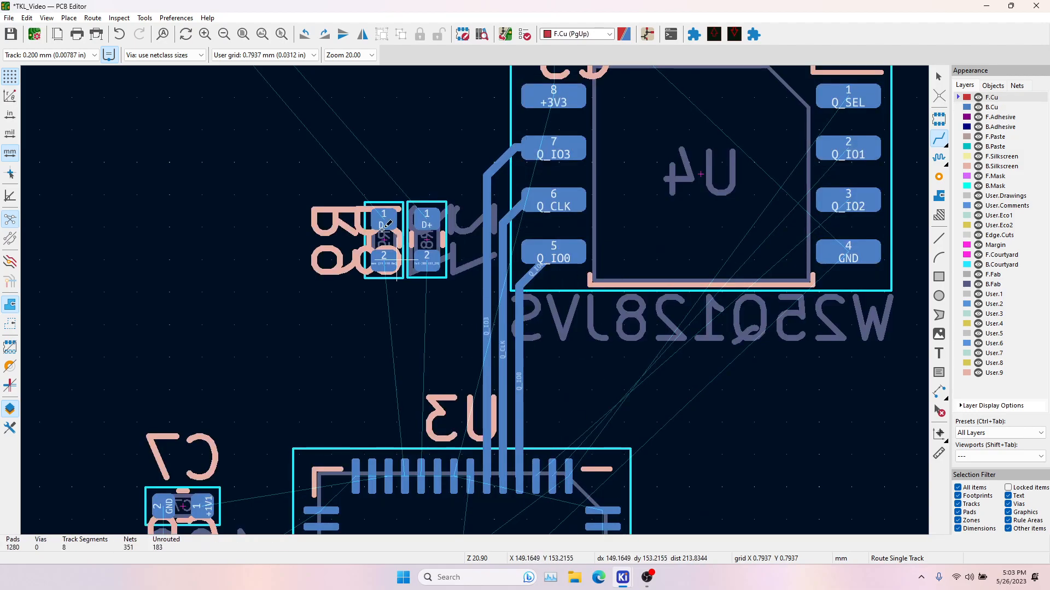
Try routing Q_IO2 from the RP2040 around U4's lower right corner, and undo all the trial tracks.
left_click(536, 473)
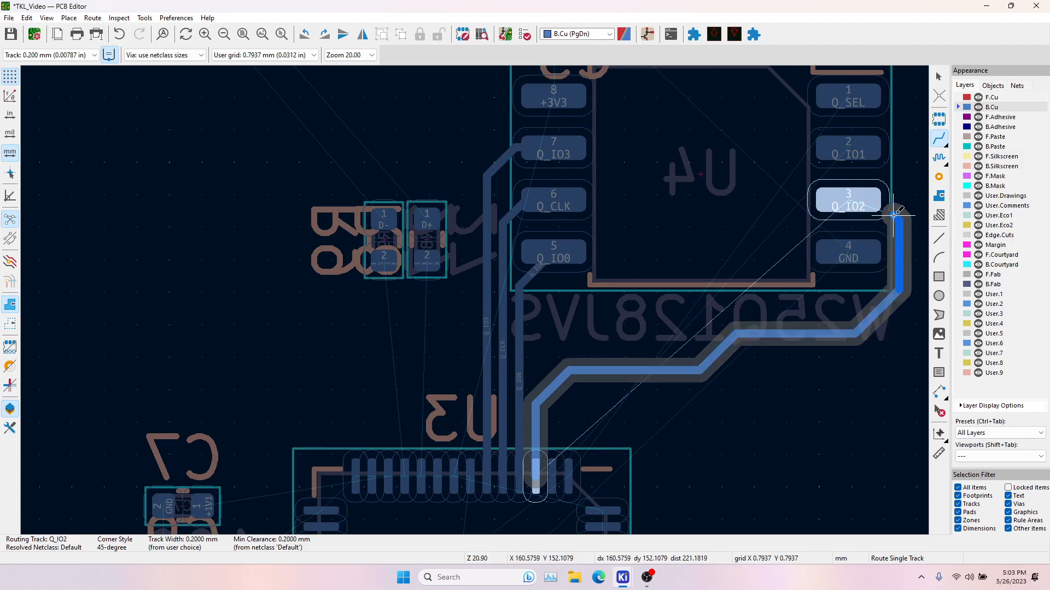
left_click(850, 200)
key("Escape")
key("ctrl+z")
key("ctrl+z")
key("ctrl+z")
key("ctrl+z")
key("ctrl+z")
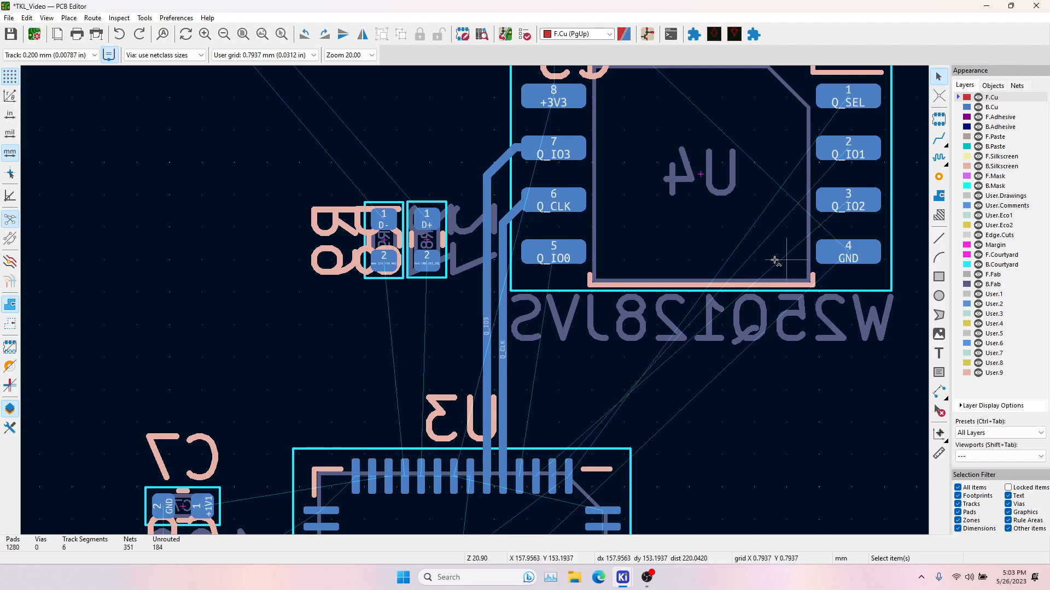
Select crystal Y1 with R7, C3 and C4 and move the group just below the RP2040.
scroll(774, 260, "down", 3)
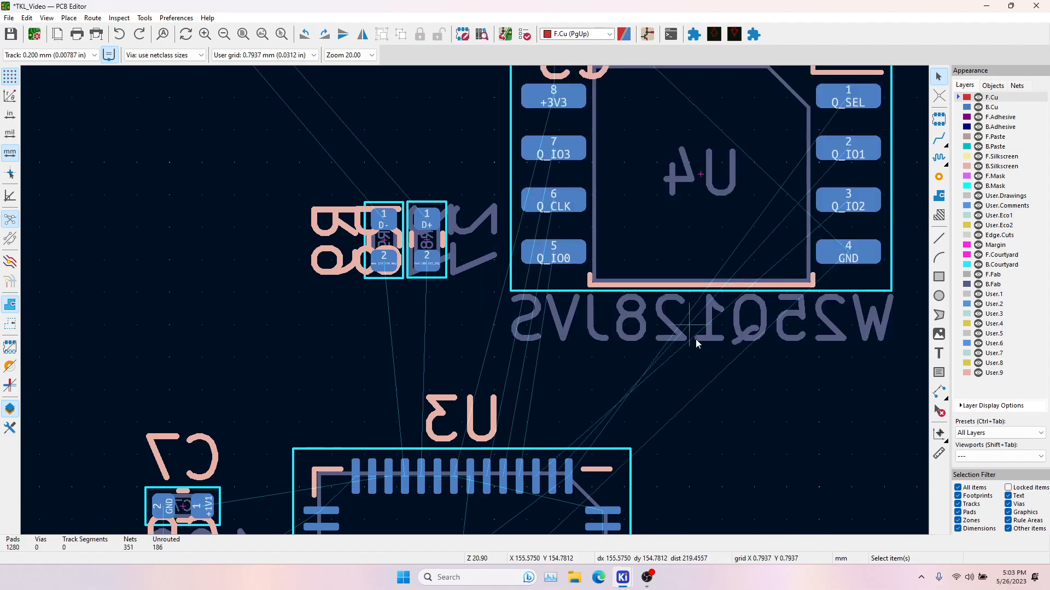
middle_click_drag(517, 318, 547, 254)
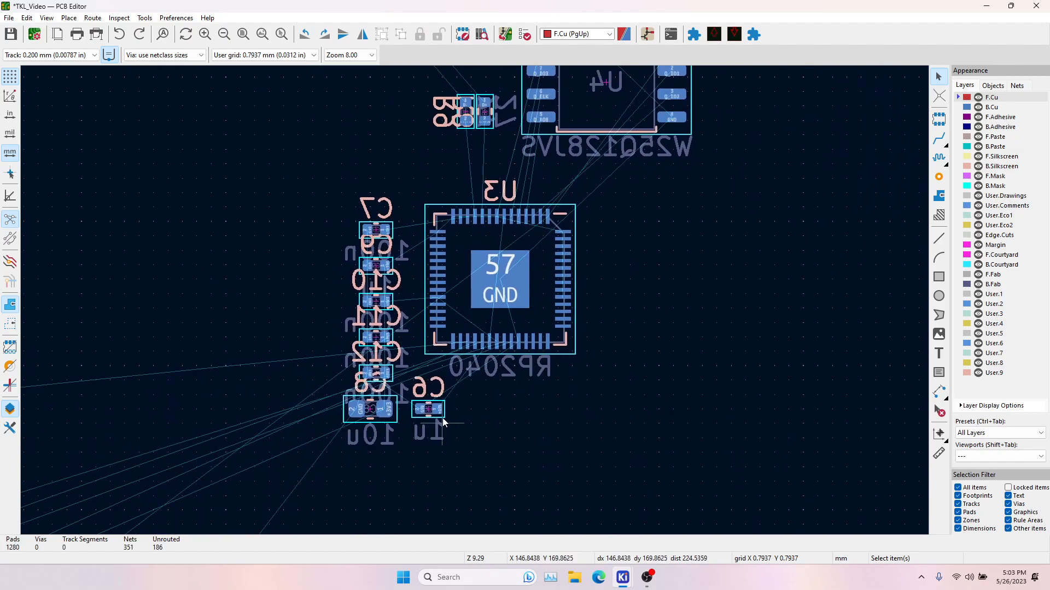
middle_click_drag(442, 419, 480, 367)
middle_click_drag(259, 419, 616, 194)
mouse_move(260, 336)
middle_mouse_down()
mouse_move(441, 288)
mouse_move(487, 292)
middle_mouse_up()
mouse_move(152, 430)
middle_mouse_down()
mouse_move(487, 220)
mouse_move(550, 238)
middle_mouse_up()
left_click_drag(296, 175, 547, 386)
scroll(605, 264, "down", 3)
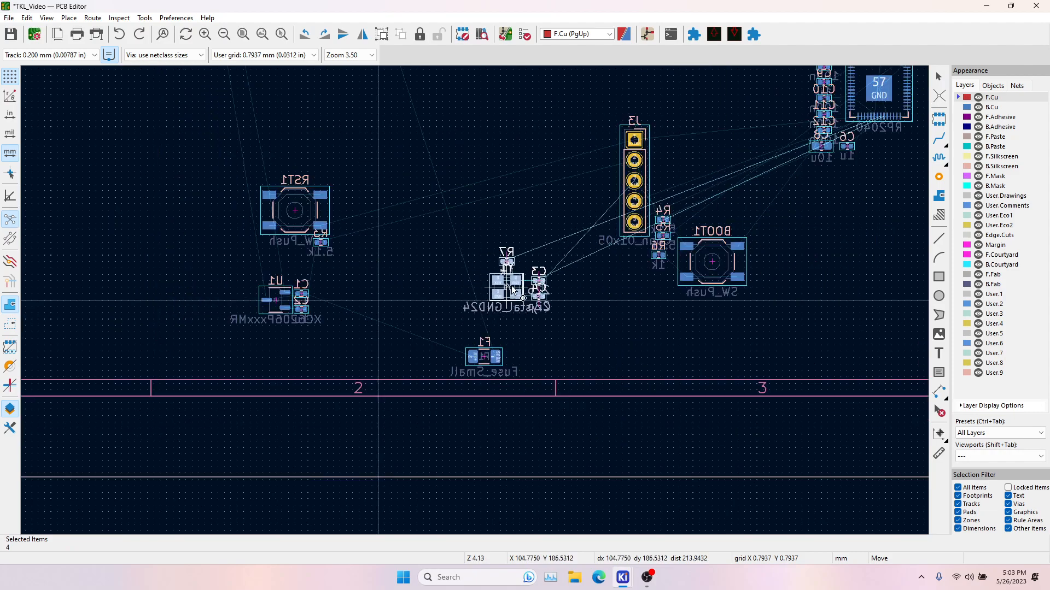
middle_click_drag(595, 279, 274, 410)
scroll(551, 287, "up", 3)
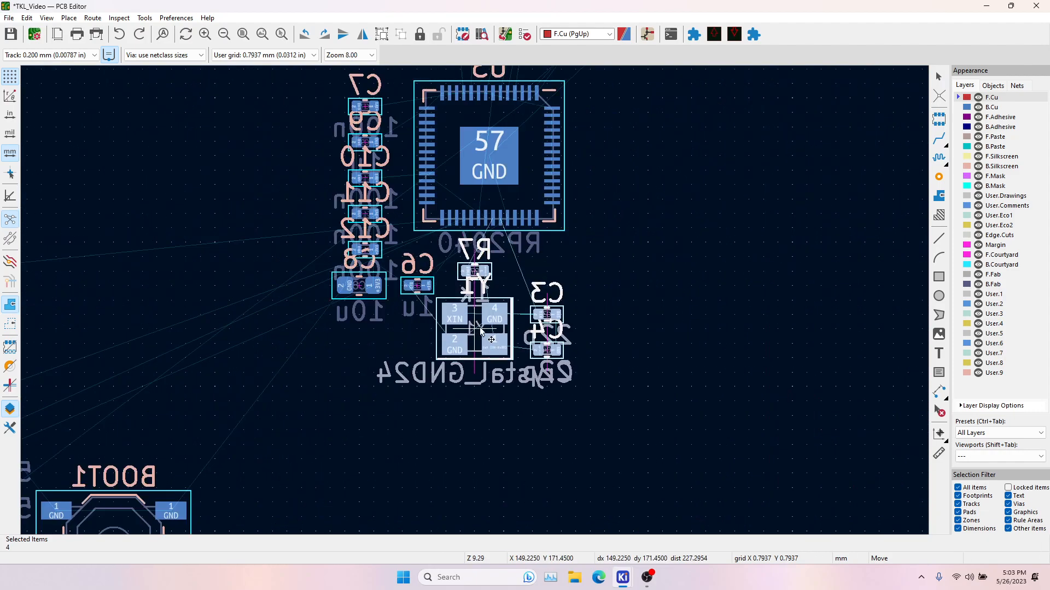
left_click(486, 356)
Highlight the R8 and R9 pair, the crystal group, and U4 with C5 to review their placement around the RP2040.
scroll(513, 255, "down", 2)
middle_click_drag(512, 254, 505, 356)
left_click_drag(420, 172, 478, 227)
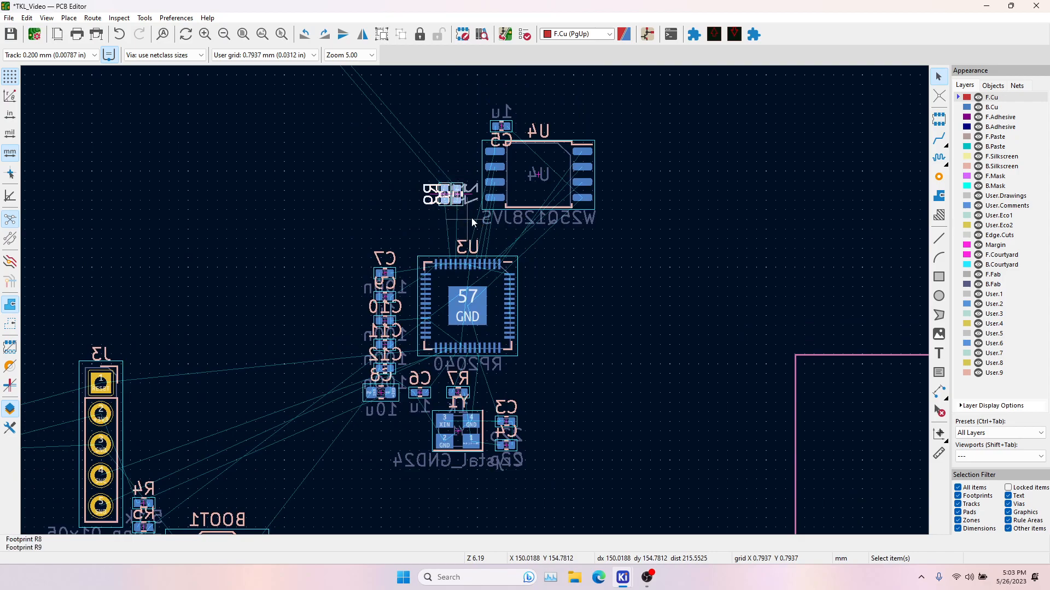
left_click_drag(535, 482, 431, 353)
left_click_drag(472, 104, 635, 221)
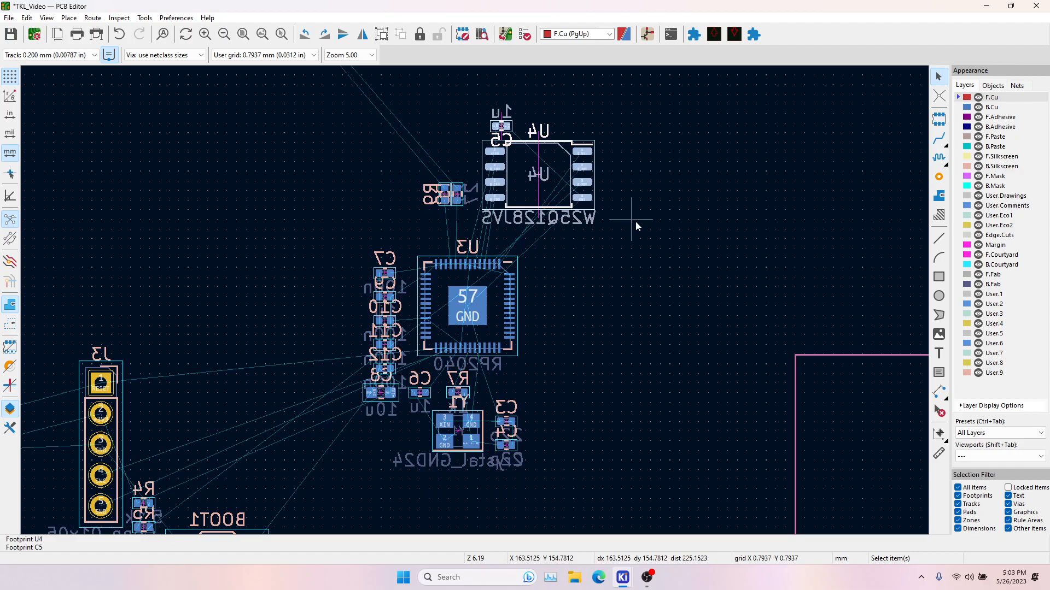
Rotate the Y1, R7, C3 and C4 group 90 degrees clockwise, with R7 right of the crystal and the capacitors below it.
left_click_drag(429, 372, 550, 479)
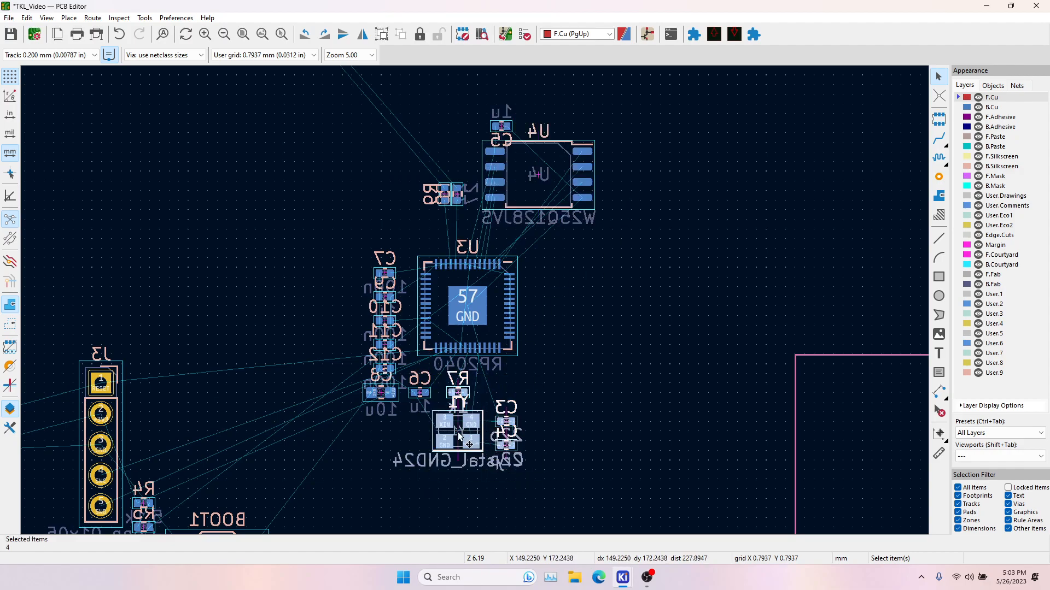
key("m")
key("r")
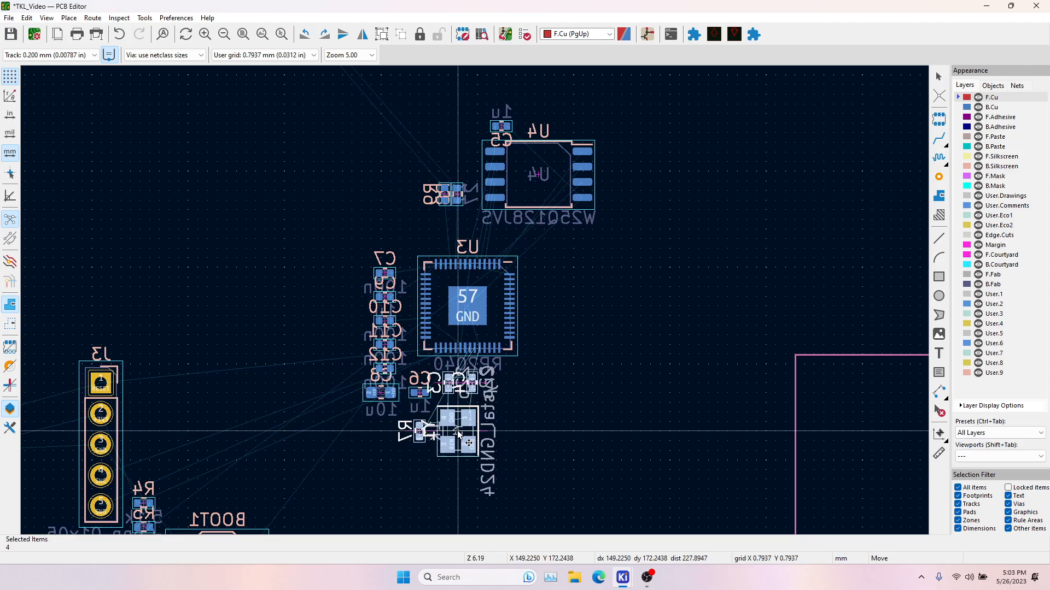
key("r")
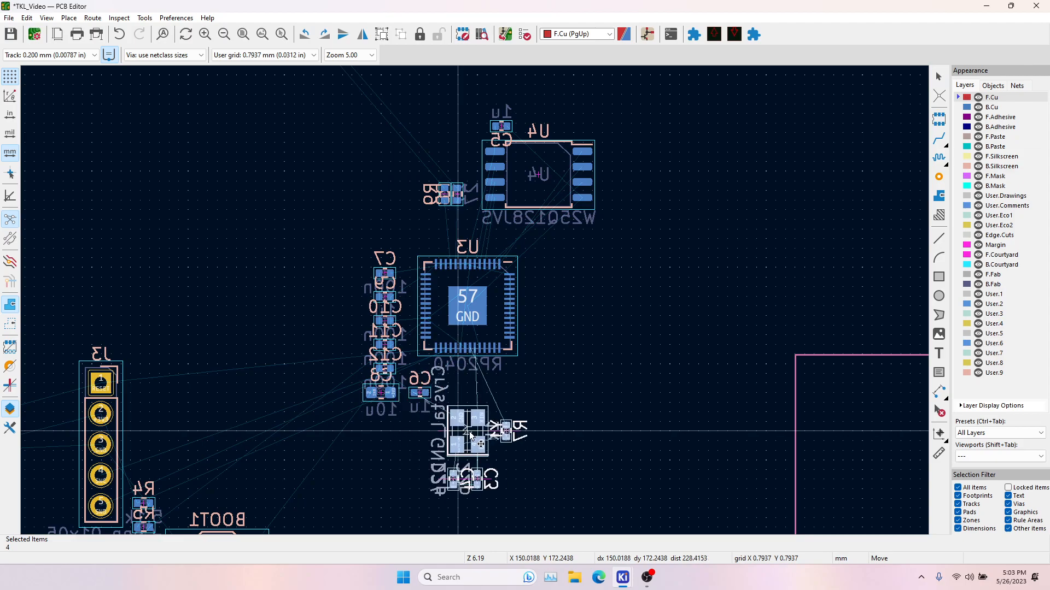
left_click(470, 435)
Shift the capacitor column from C7 to C8 about 4 mm farther left of the RP2040 and place C6 directly beneath C8.
left_click_drag(341, 243, 431, 453)
left_click_drag(386, 386, 338, 377)
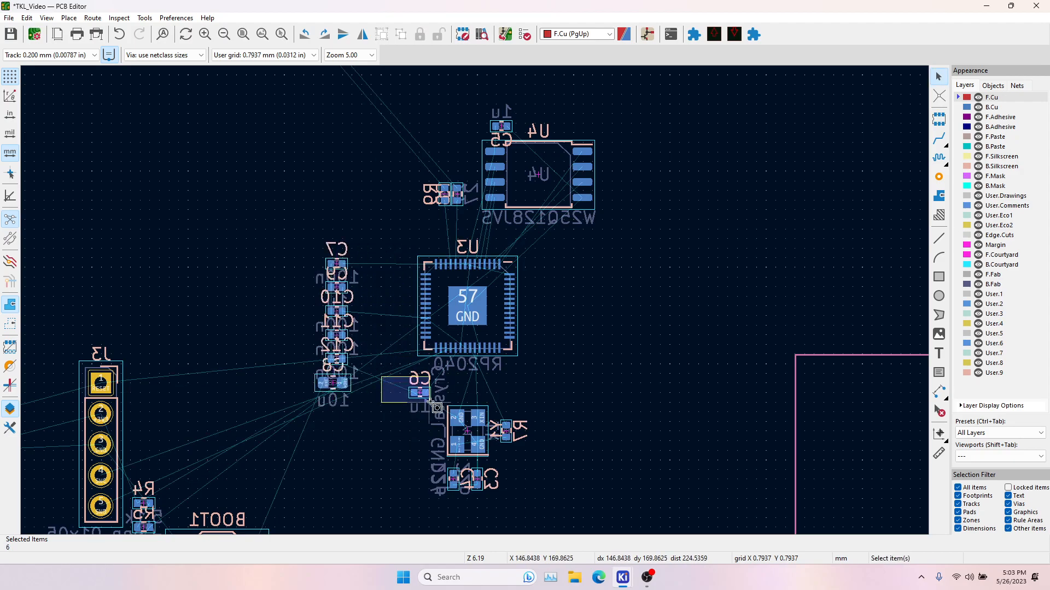
left_click(425, 393)
left_click_drag(426, 394, 334, 412)
Examine crystal Y1's XIN pad 3 and its diagonally opposite pad 1.
scroll(478, 461, "up", 3)
middle_click_drag(497, 258, 484, 333)
left_click(464, 286)
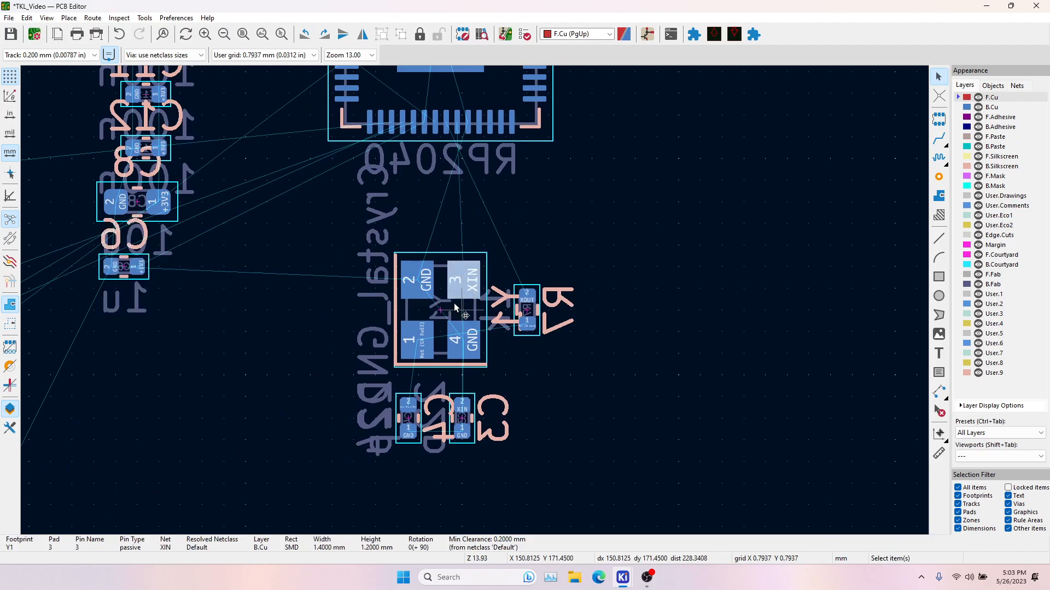
left_click(421, 330, "ctrl")
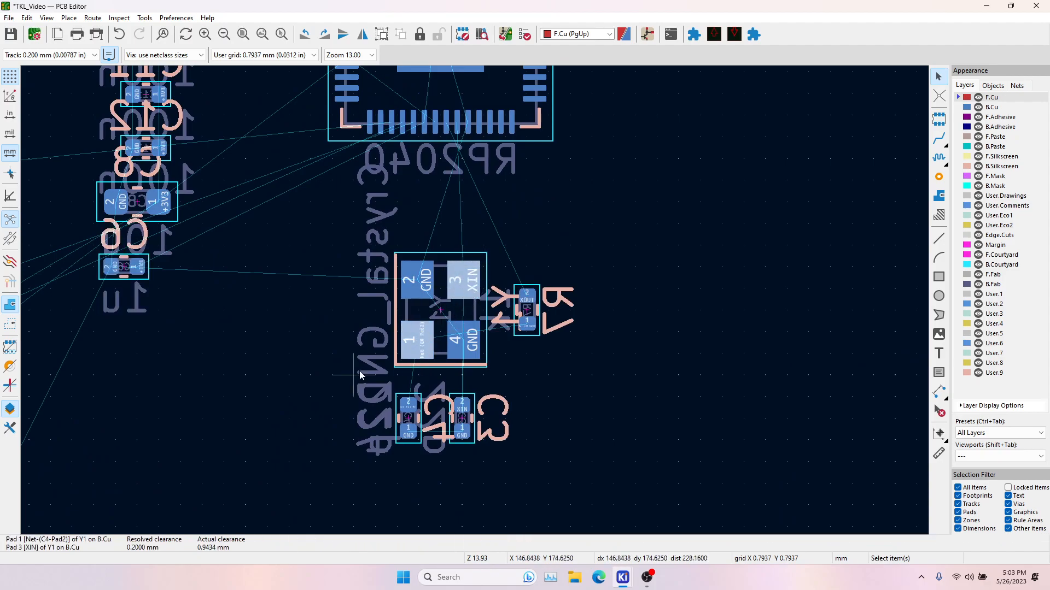
left_click(444, 311)
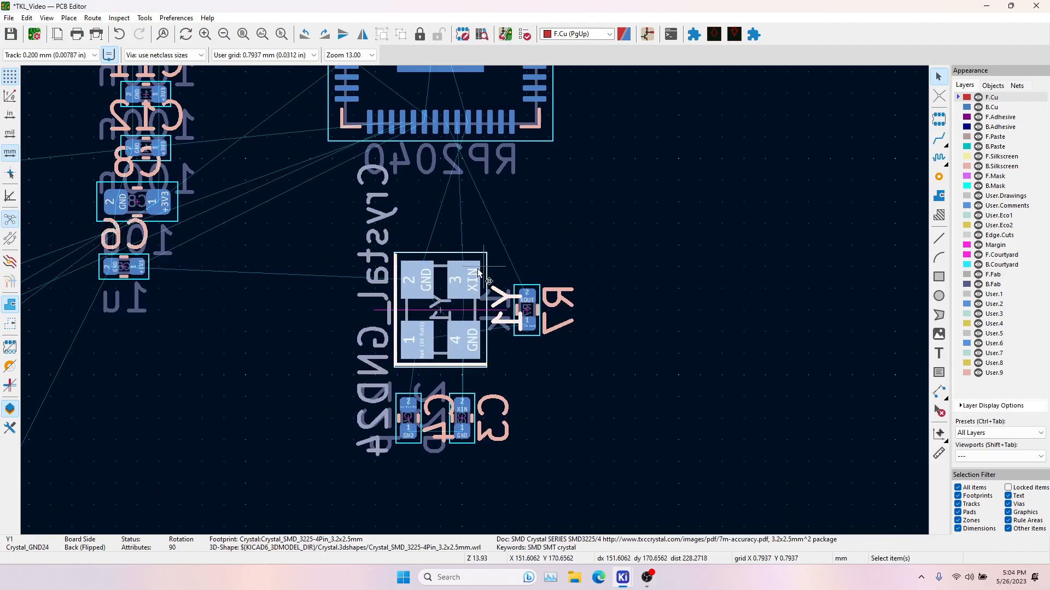
Examine the RP2040's XIN pad 20 and follow its connections down to crystal Y1 and R7.
scroll(462, 156, "up", 5)
left_click(458, 282)
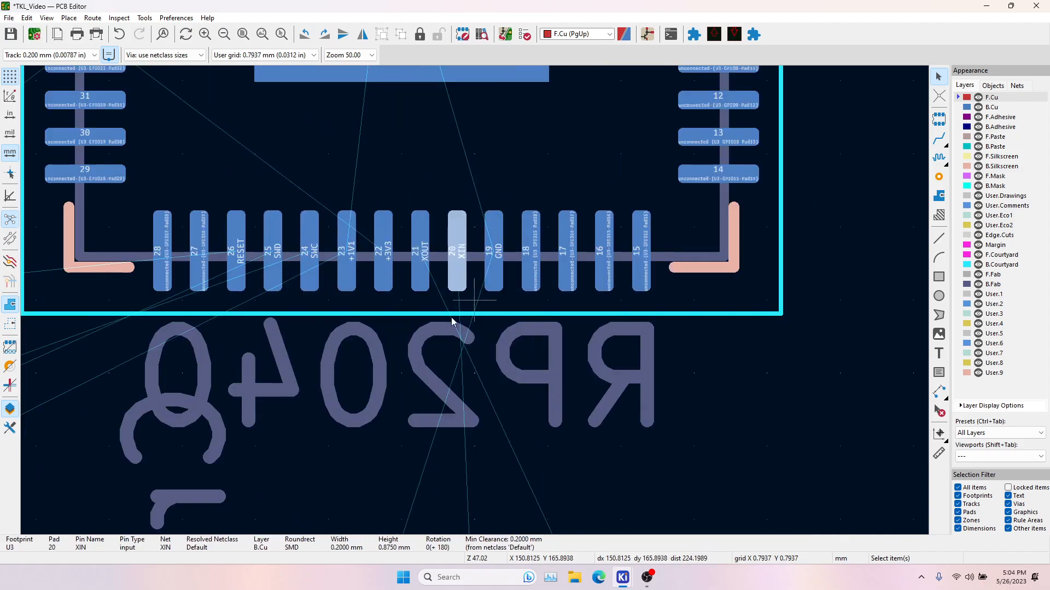
scroll(481, 246, "down", 5)
scroll(510, 306, "up", 7)
left_click(509, 305)
left_click(552, 324)
middle_click_drag(540, 429, 458, 303)
scroll(460, 303, "down", 2)
middle_click_drag(496, 410, 472, 171)
middle_click_drag(410, 495, 413, 435)
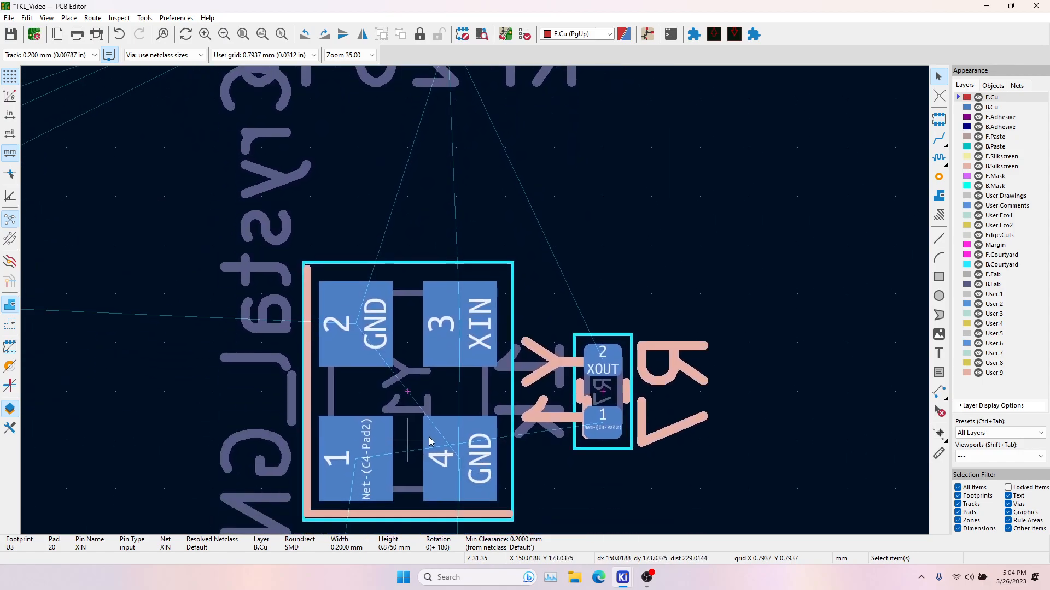
Nudge crystal Y1 about 0.4 mm right and 0.6 mm up, and check its pads 3 and 1.
left_click(410, 386)
key("m")
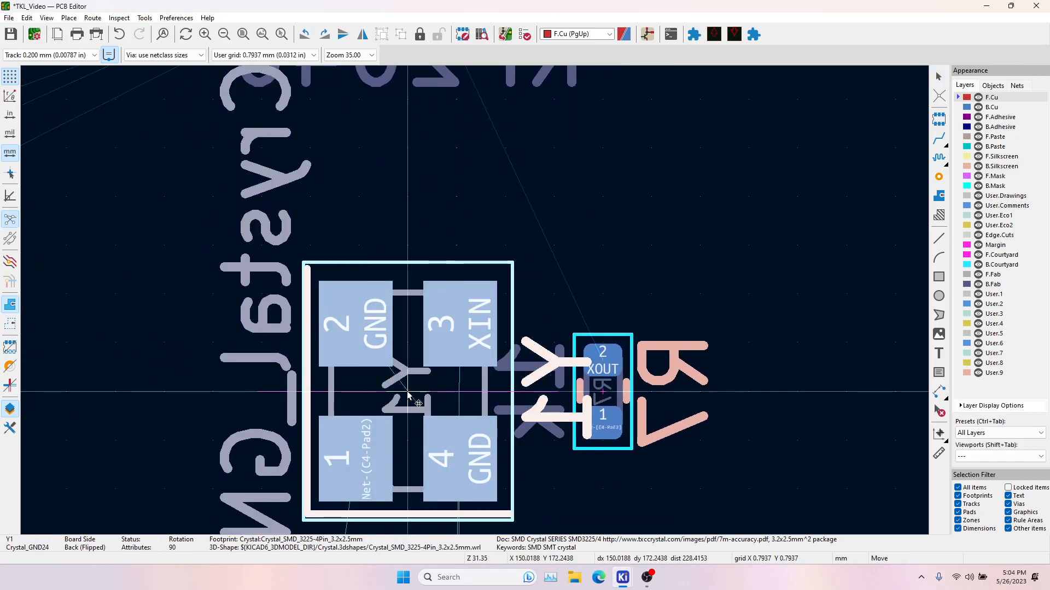
left_click(432, 354)
middle_click_drag(489, 234, 487, 387)
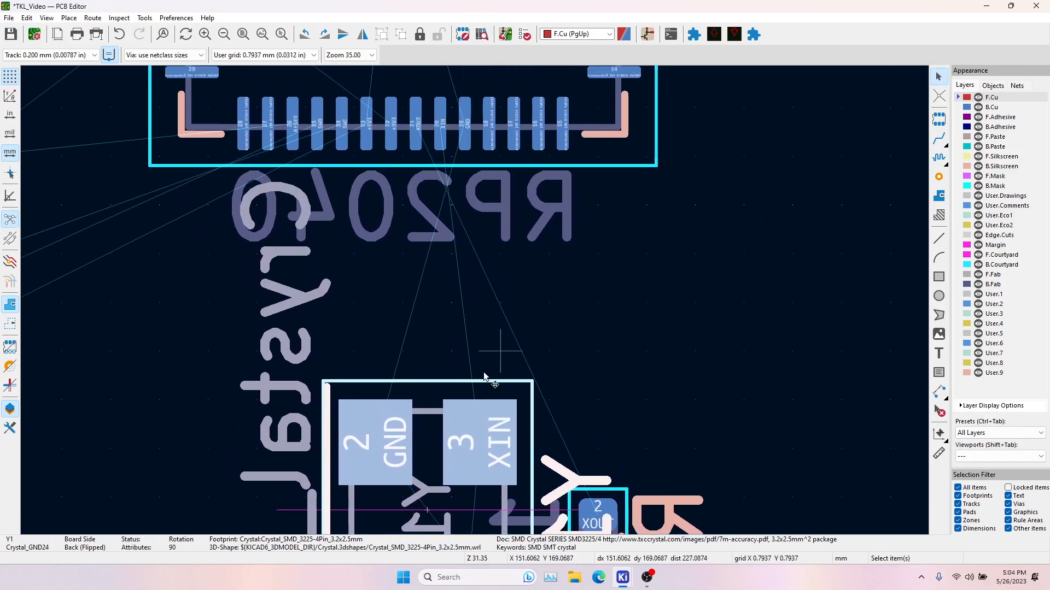
middle_click_drag(435, 355, 425, 207)
left_click(484, 305)
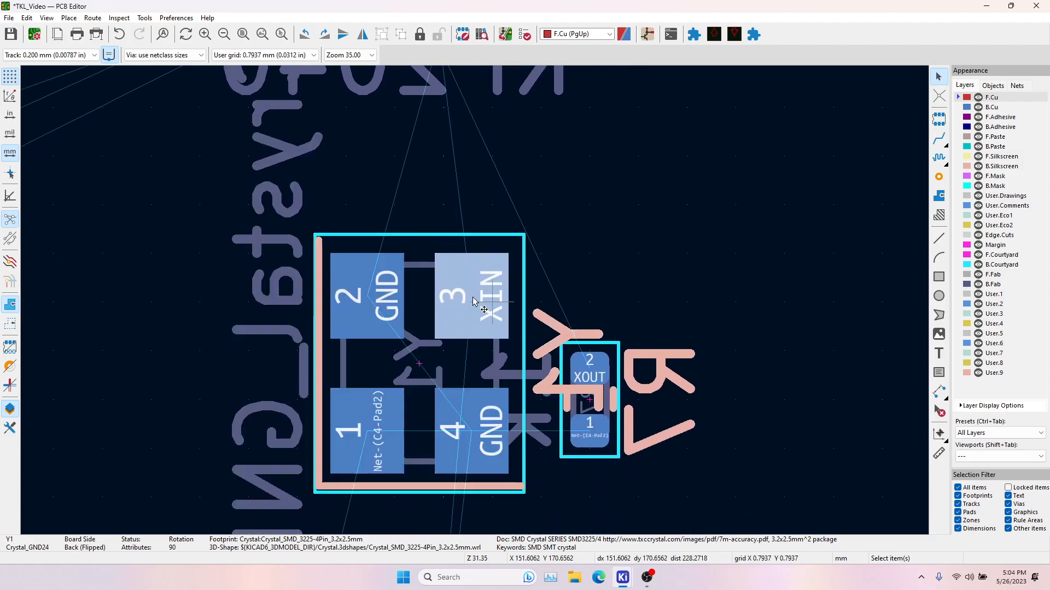
left_click(358, 477)
left_click(387, 438)
middle_click_drag(408, 425, 418, 405)
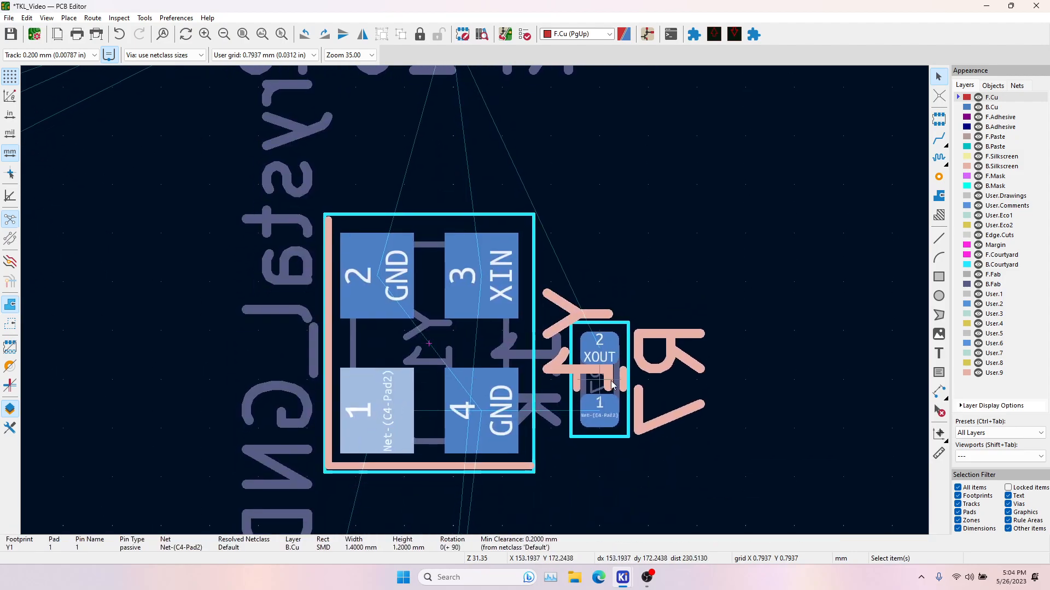
Rotate resistor R7 to horizontal with its XOUT pad on the right and place it just above crystal Y1.
left_click(612, 381)
left_click(656, 390)
key("m")
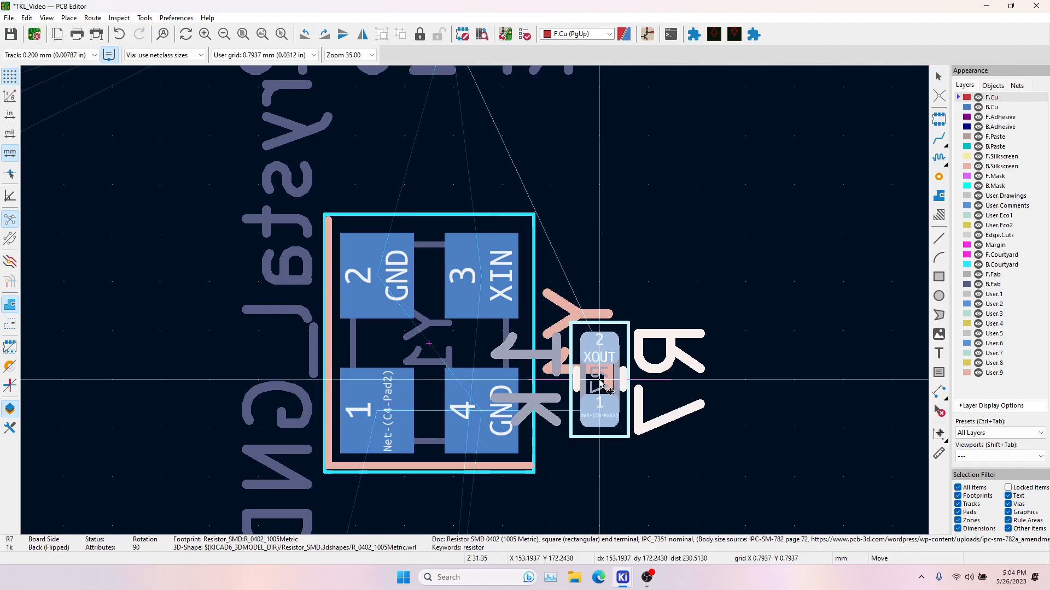
key("r")
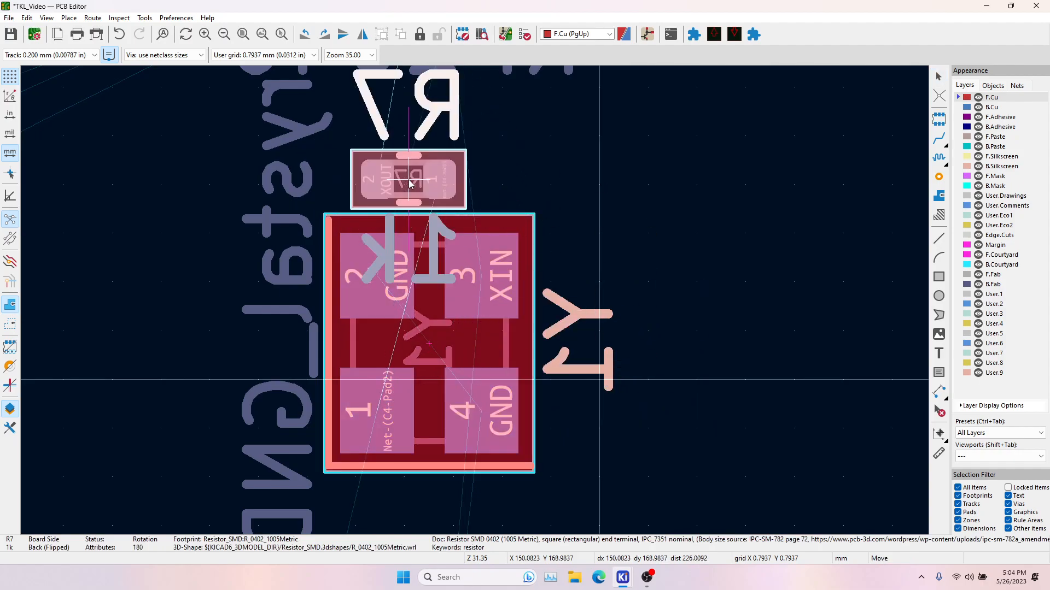
key("r")
key("r")
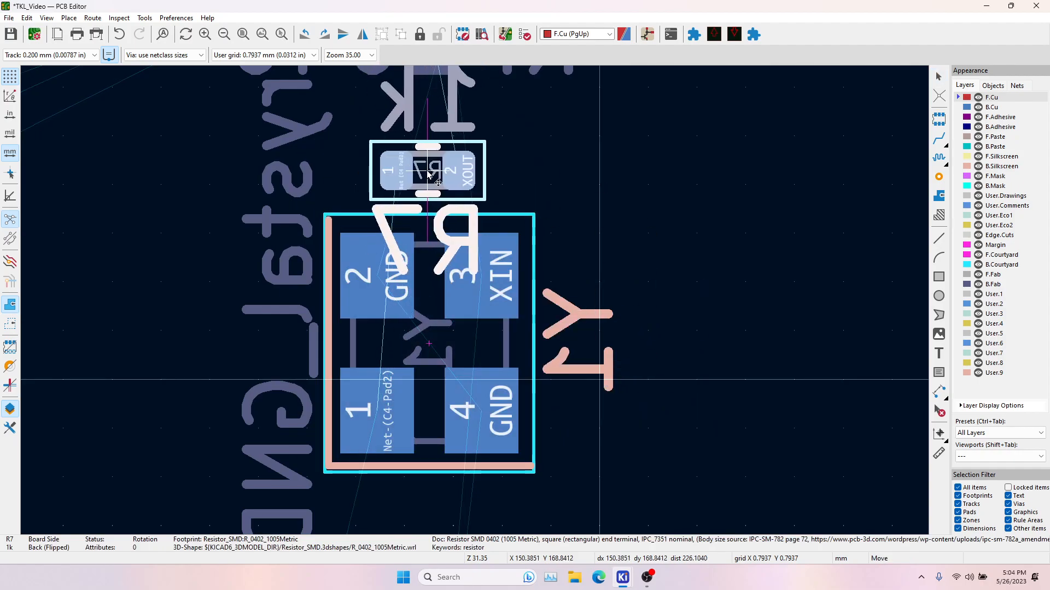
left_click(420, 176)
Turn crystal Y1 to a 45-degree orientation and place it just below R7, with GND pad 2 uppermost.
left_click(444, 354)
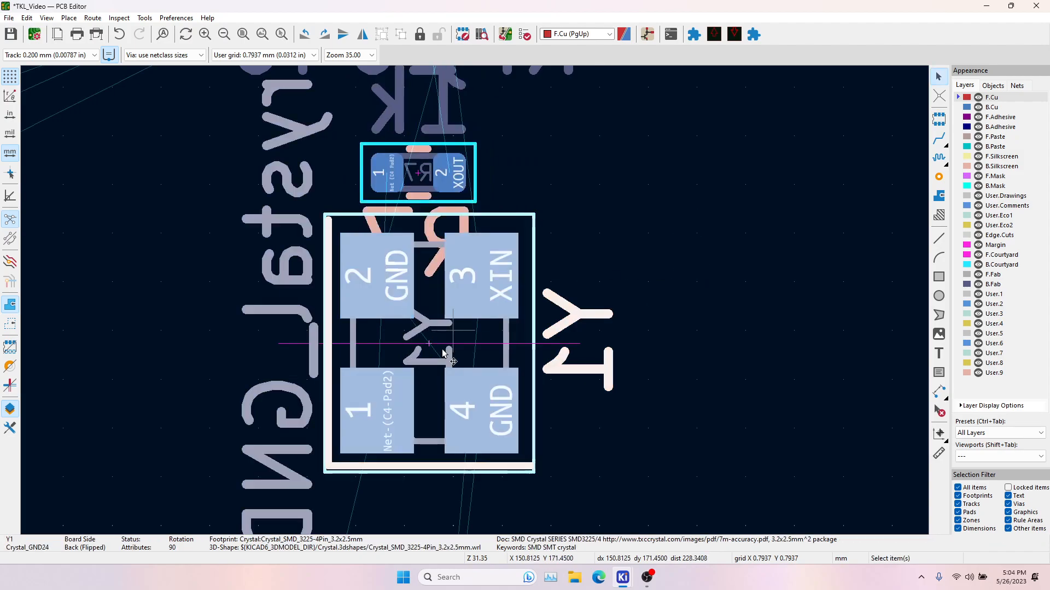
key("m")
key("r")
key("r")
key("r")
key("r")
key("r")
key("r")
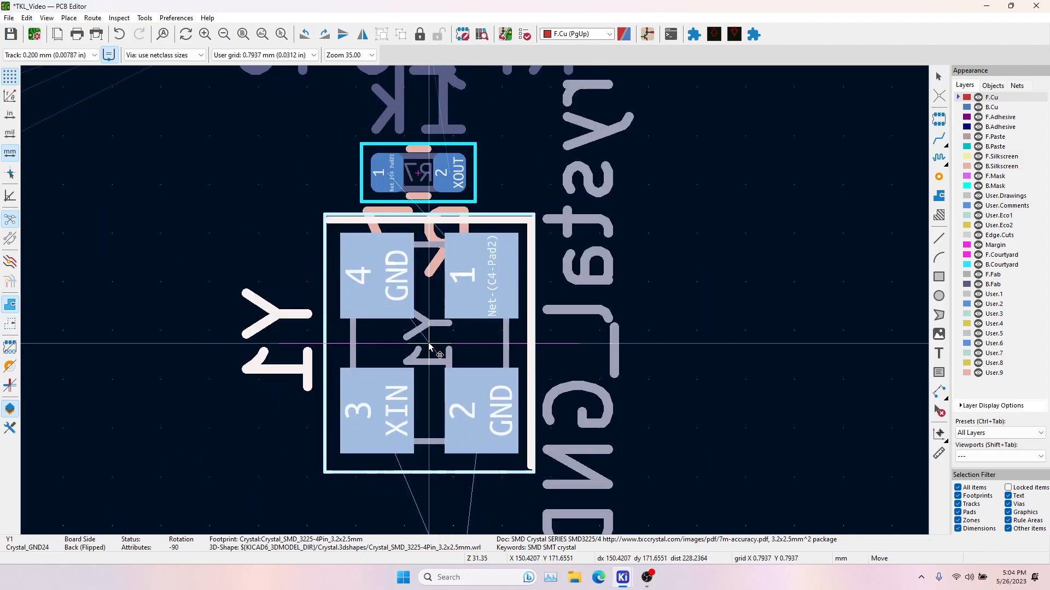
key("r")
left_click(427, 385)
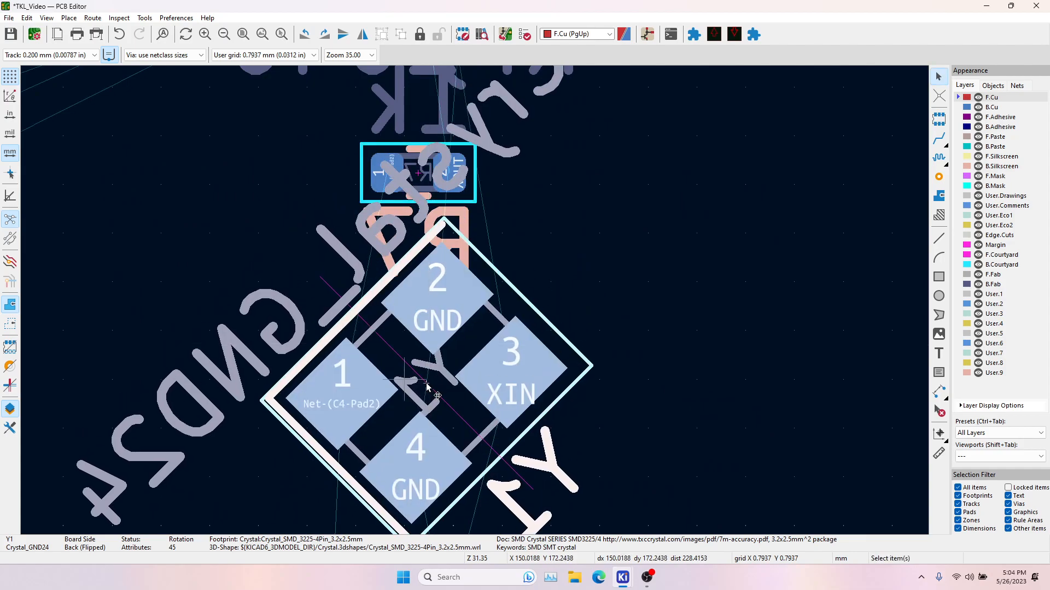
double_click(427, 385)
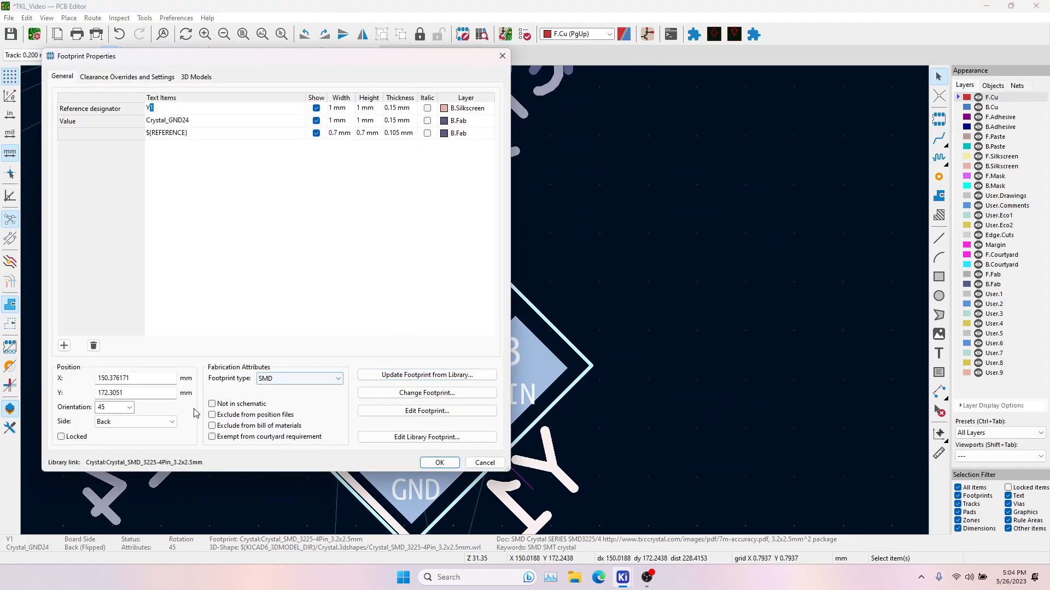
left_click(483, 463)
left_click(10, 18)
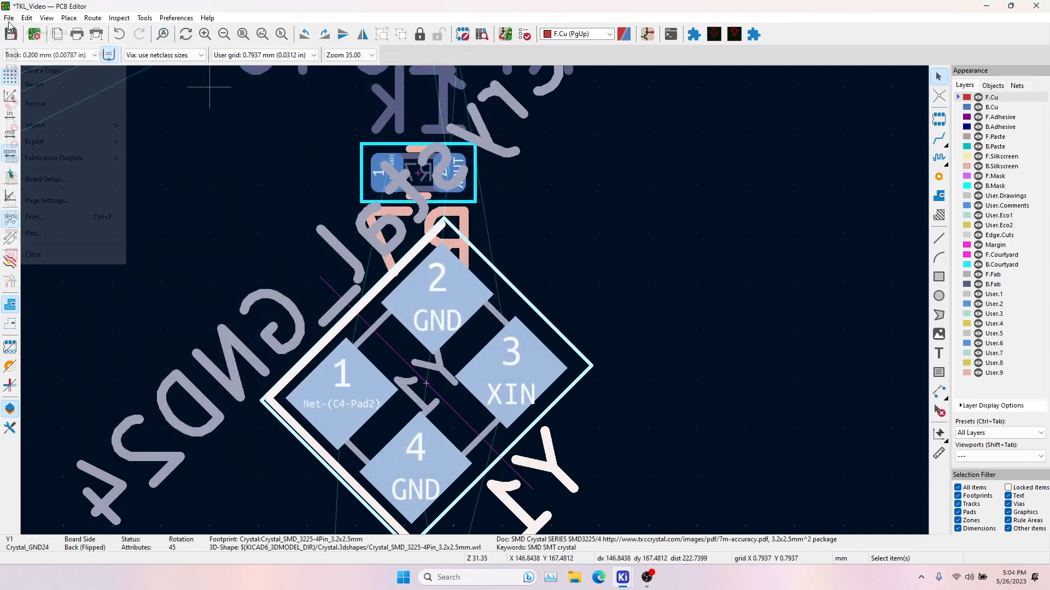
left_click(48, 179)
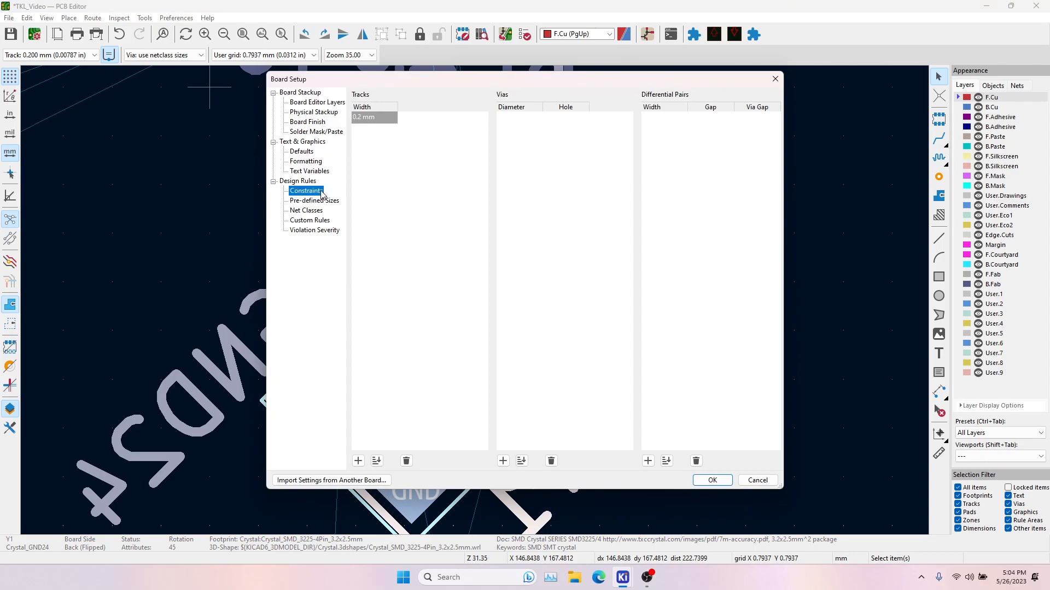
left_click(775, 79)
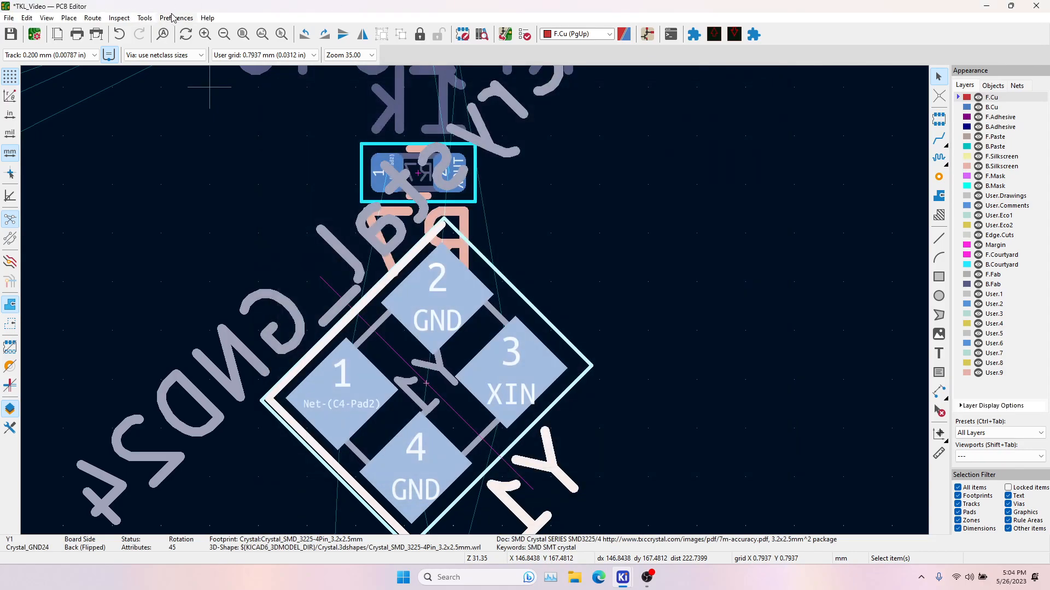
Check the step for rotate commands in the PCB Editor's editing options.
left_click(176, 17)
left_click(202, 63)
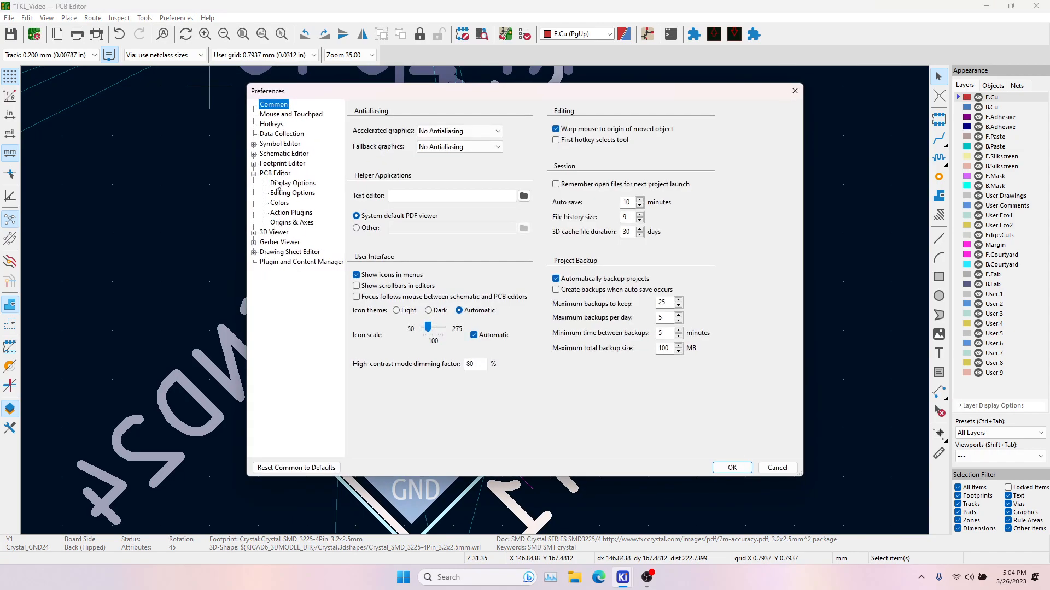
left_click(292, 183)
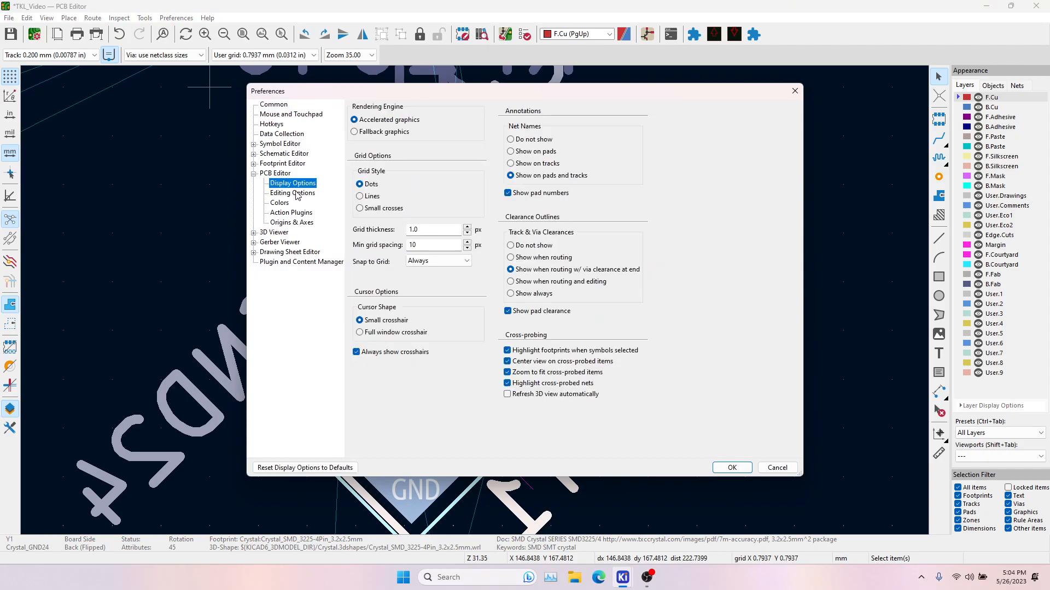
left_click(298, 194)
double_click(445, 159)
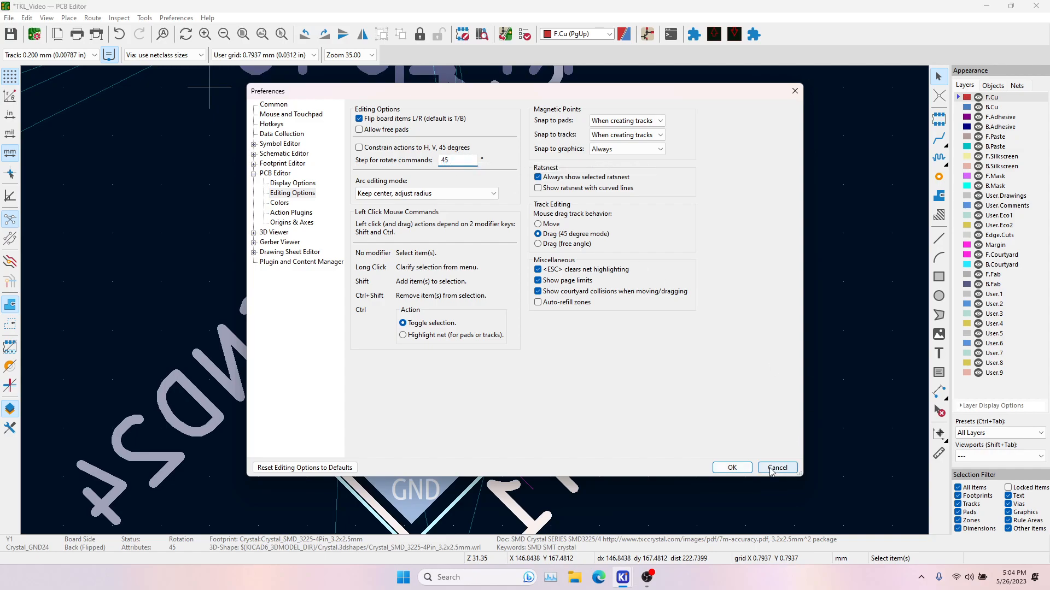
left_click(731, 467)
Nudge crystal Y1 about 0.1 mm left and slightly down, just below R7.
key("m")
left_click(421, 388)
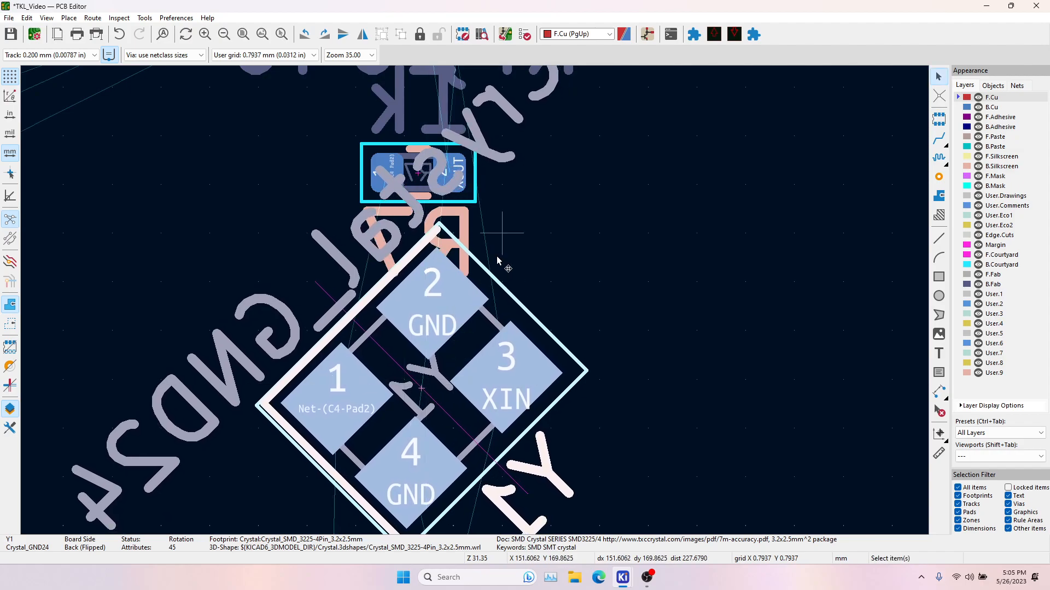
scroll(497, 260, "down", 3)
key("Escape")
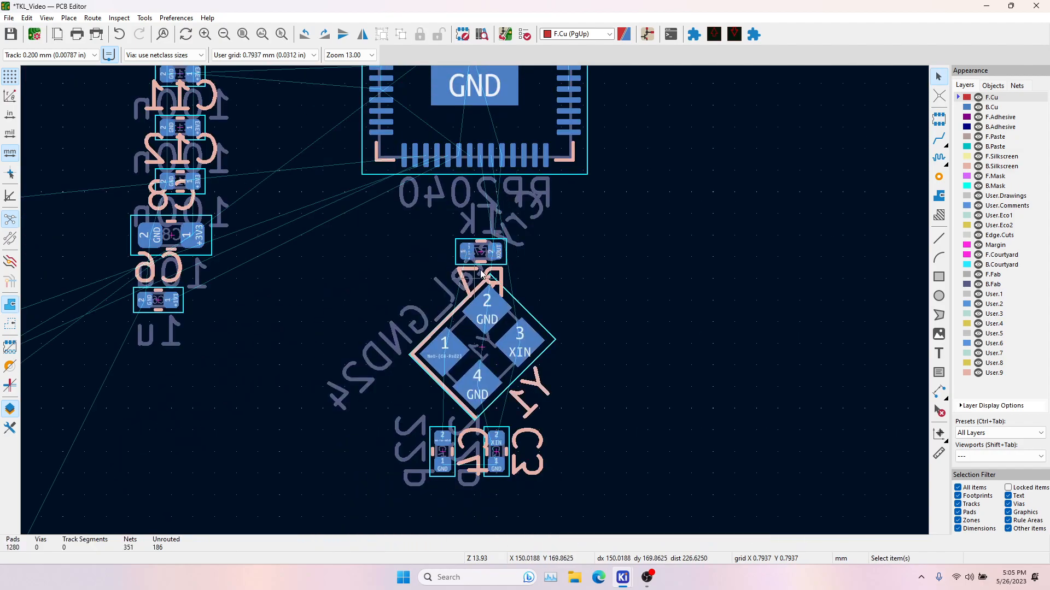
left_click(447, 356)
left_click(525, 351, "shift")
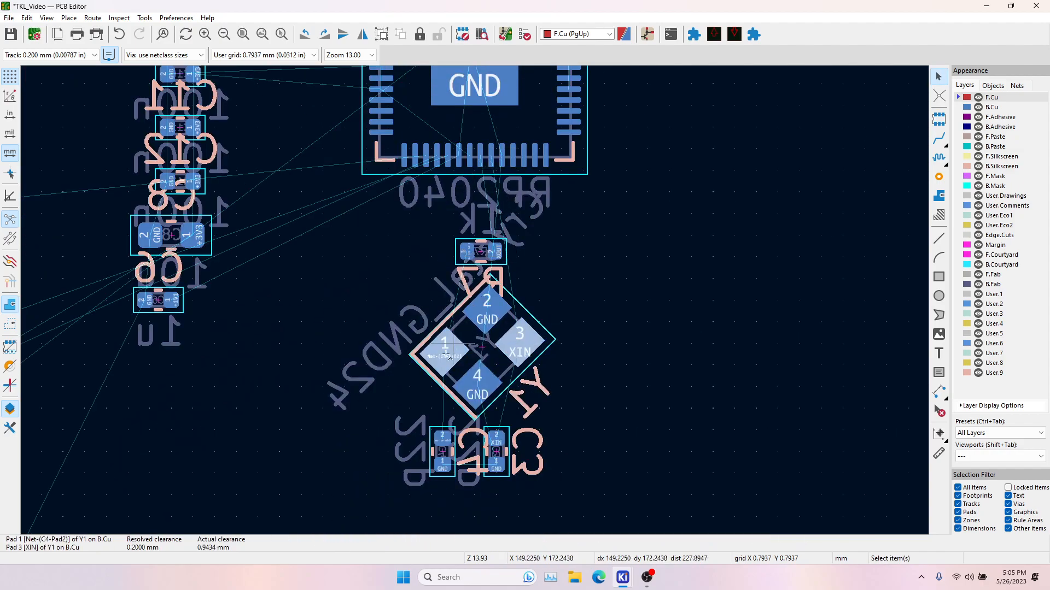
left_click(938, 238)
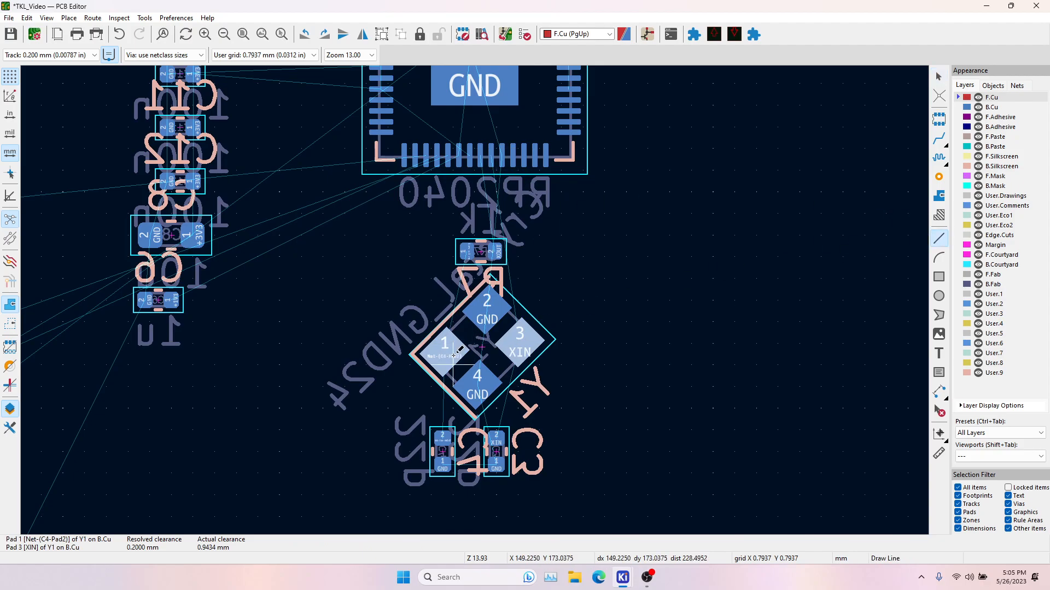
left_click(432, 364)
key("Escape")
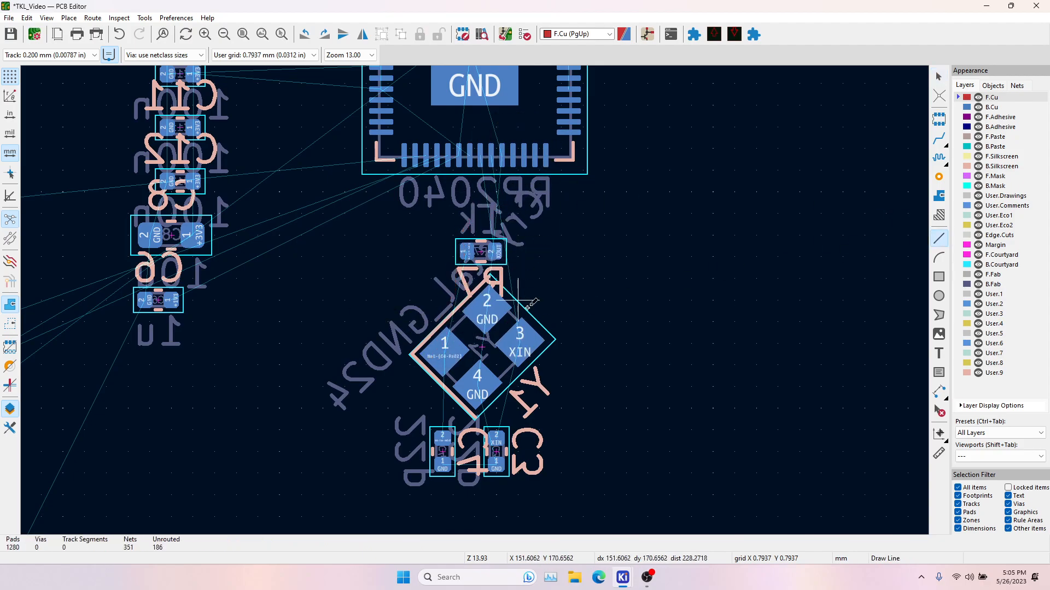
left_click(525, 306)
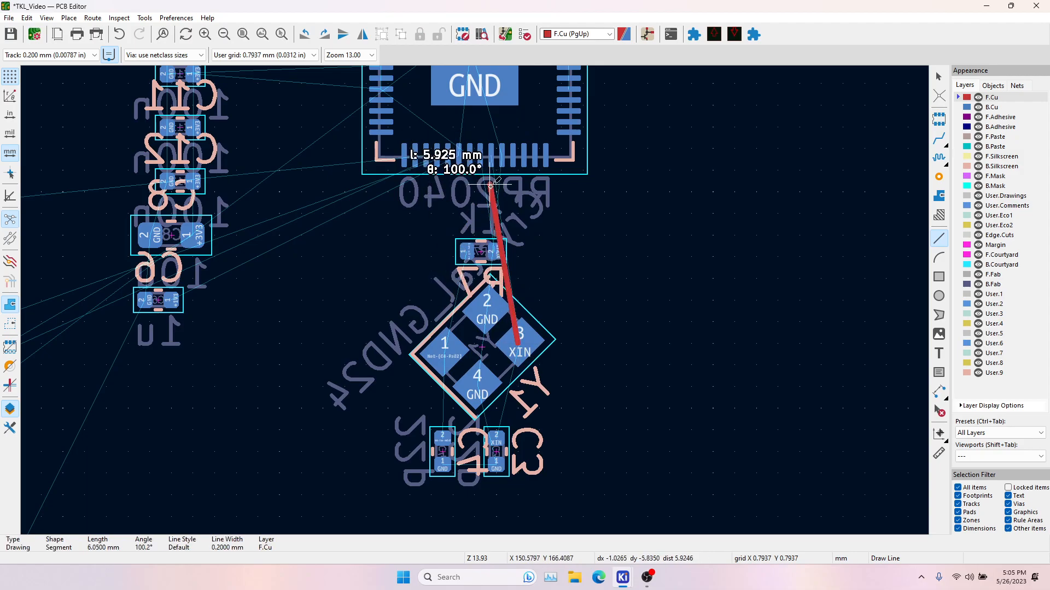
key("Escape")
scroll(475, 255, "up", 2)
key("Escape")
Turn resistor R7 to 45 degrees and place it along crystal Y1's upper-left edge, with its XOUT pad towards the RP2040.
left_click(486, 303)
key("m")
key("r")
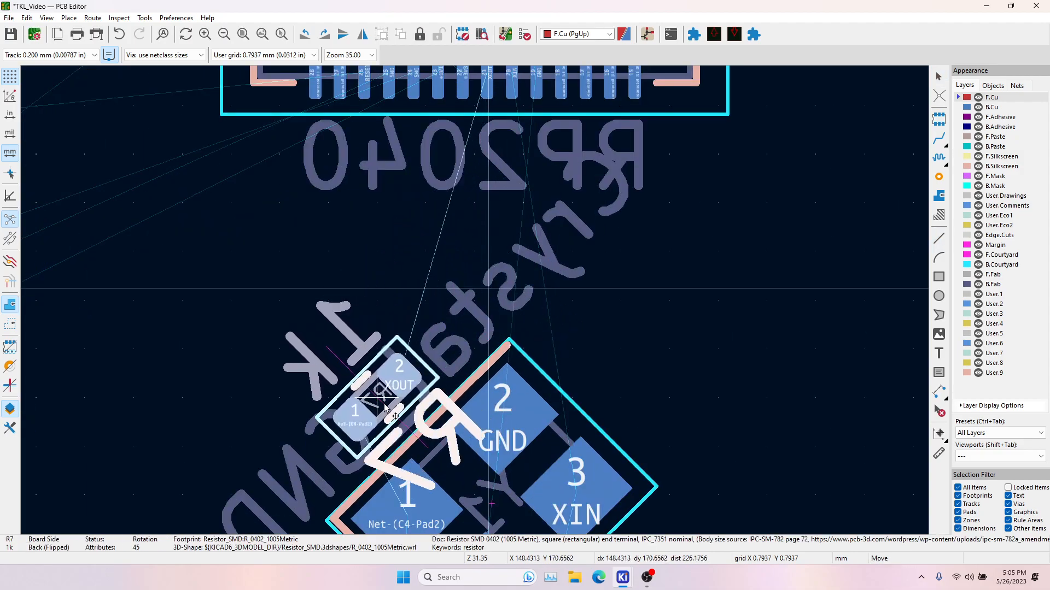
left_click(380, 403)
Turn capacitor C4 to 135 degrees and place it along crystal Y1's lower-left edge, with pad 2 nearest crystal pad 1.
scroll(355, 234, "down", 3, "shift")
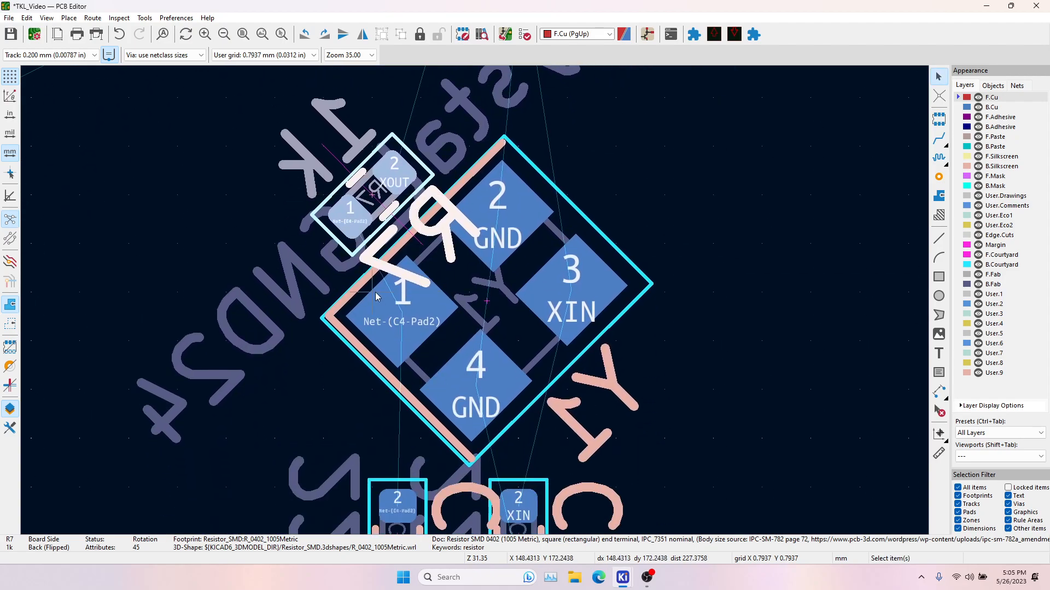
scroll(424, 350, "down", 1, "shift")
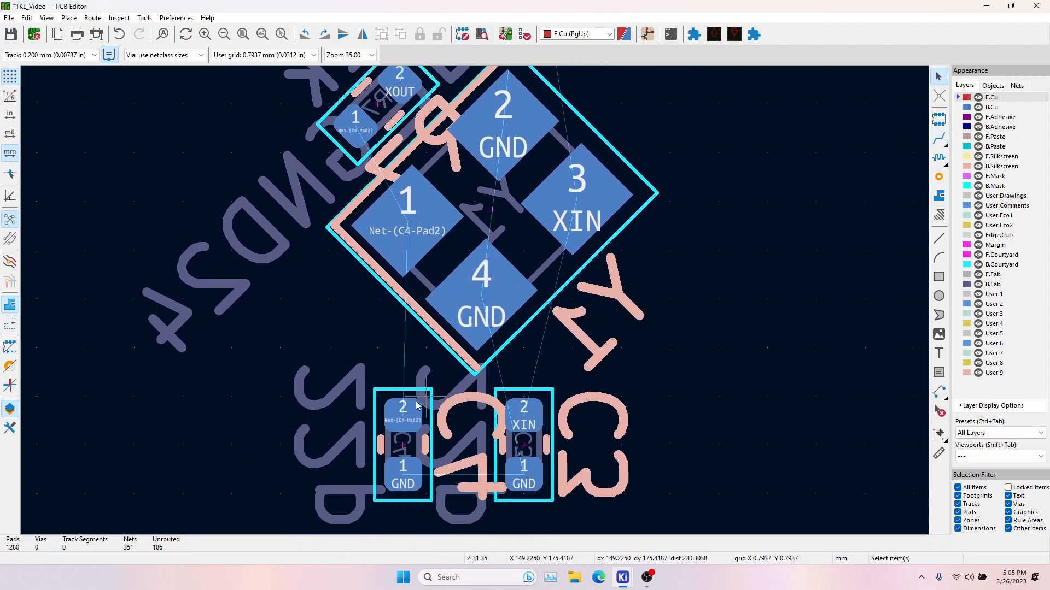
left_click(408, 440)
key("m")
key("r")
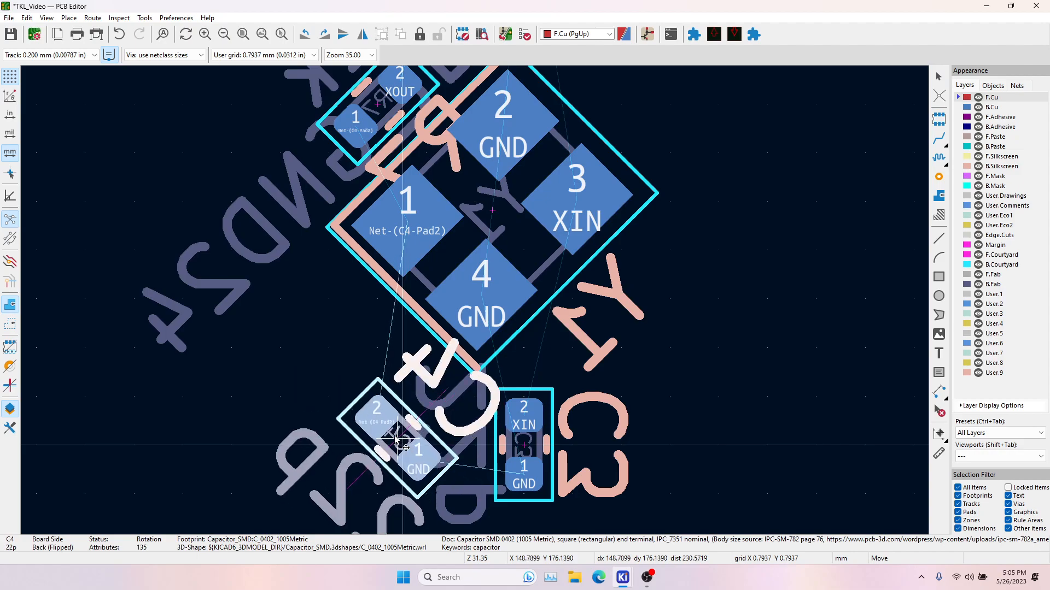
left_click(370, 334)
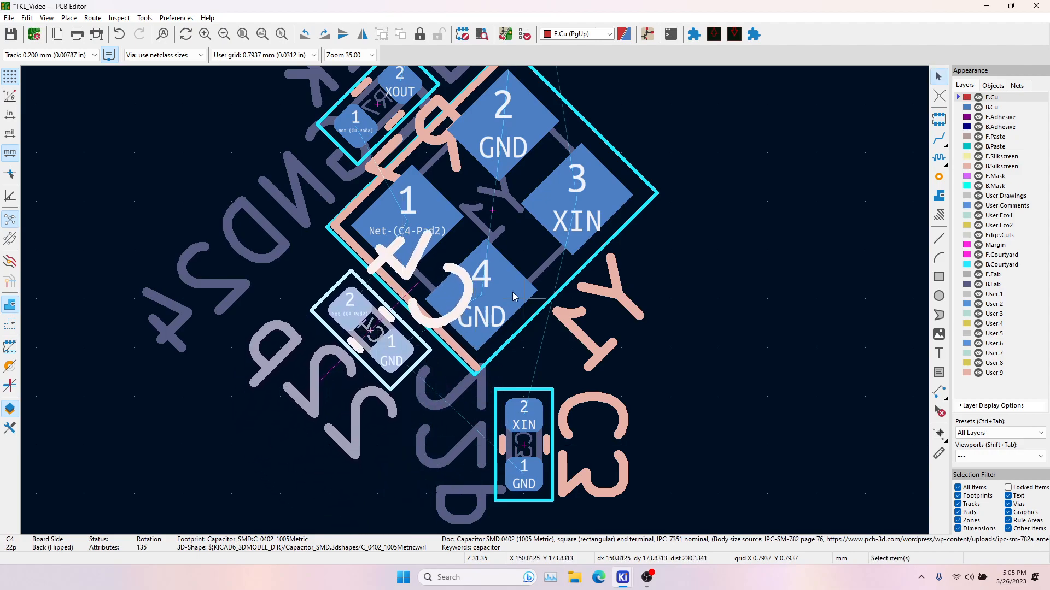
Highlight the net of C4 pad 2 and crystal pad 1 to check which pads it joins.
left_click(331, 316)
key("grave")
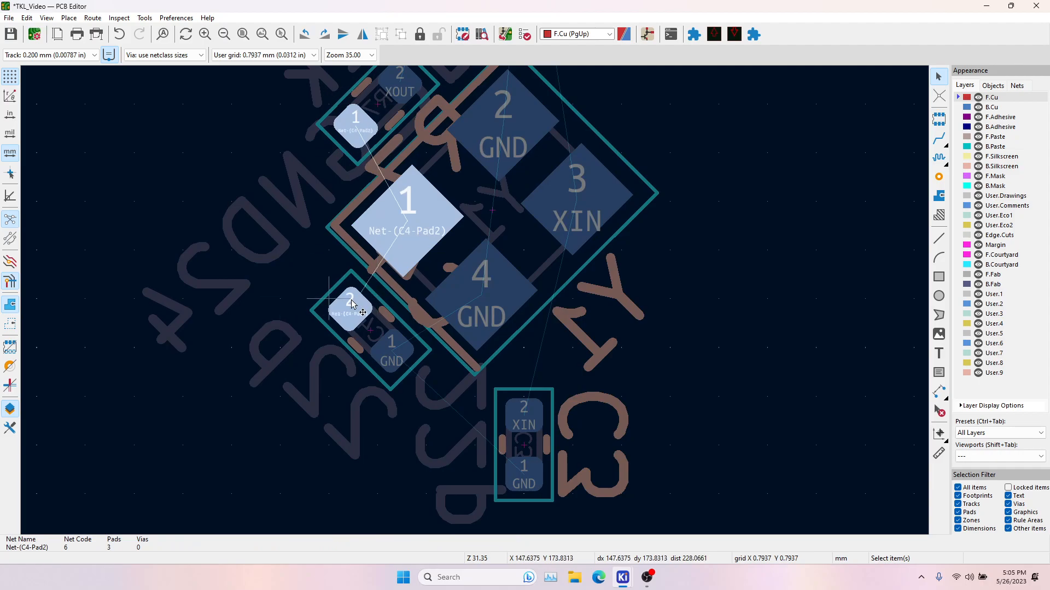
key("grave")
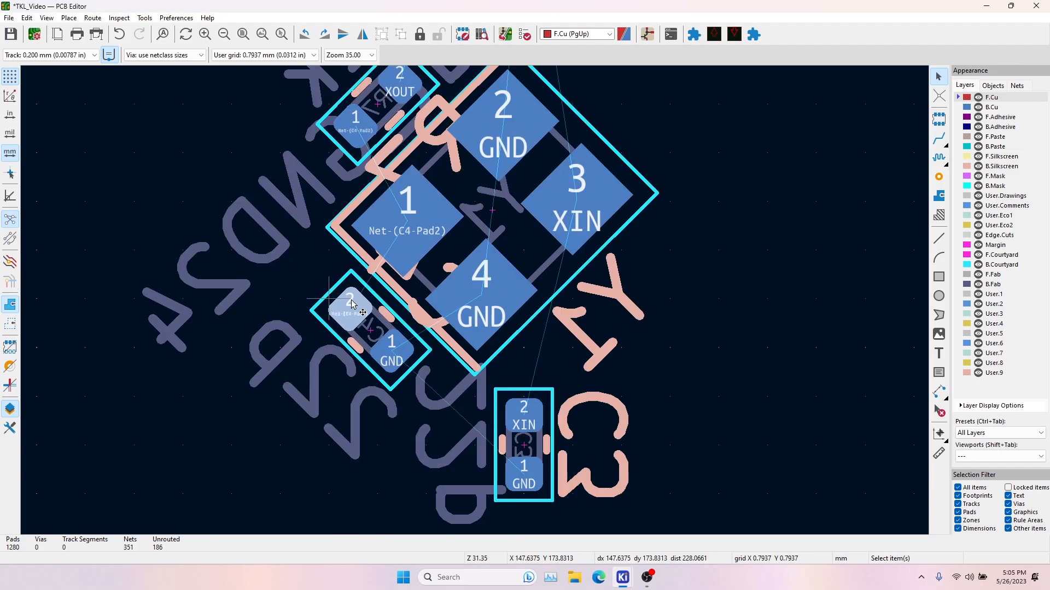
left_click(387, 236)
key("grave")
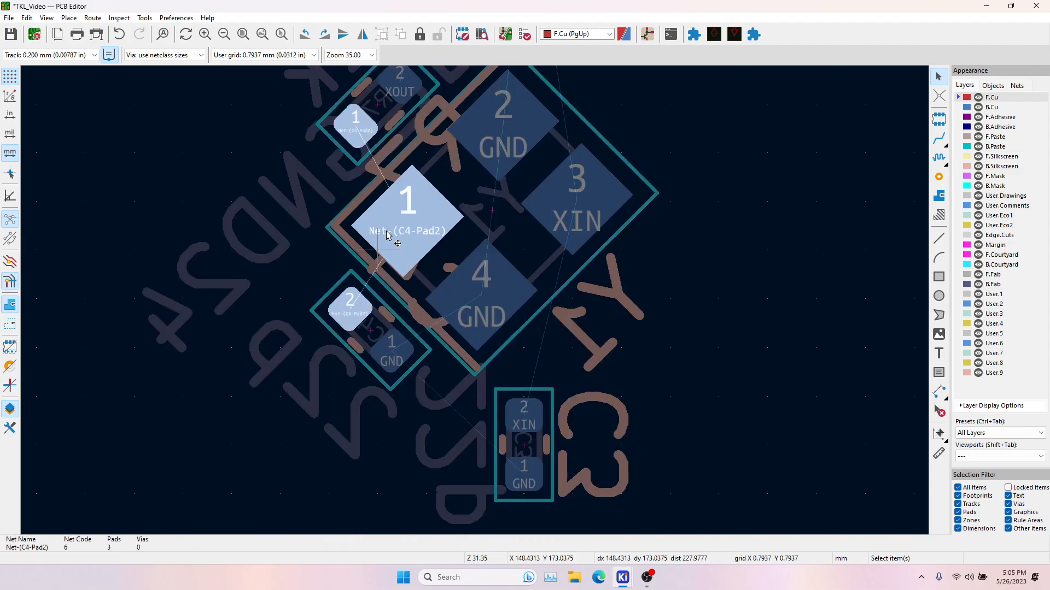
key("grave")
Turn capacitor C3 to 45 degrees with its XIN pad uppermost and place it off crystal Y1's lower-right edge.
left_click(523, 446)
key("m")
key("r")
key("r")
key("r")
key("r")
key("r")
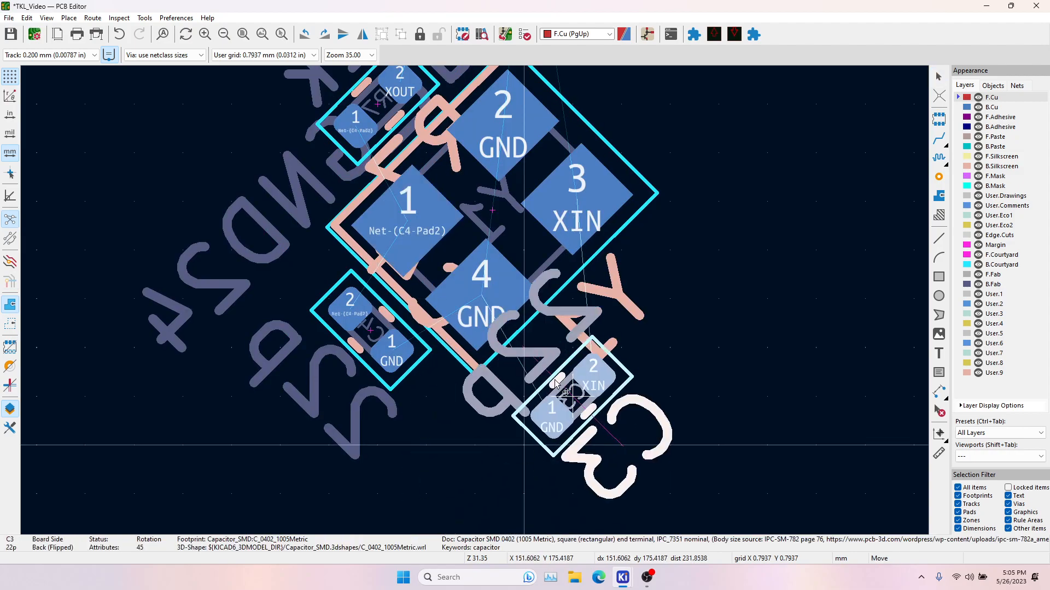
left_click(607, 334)
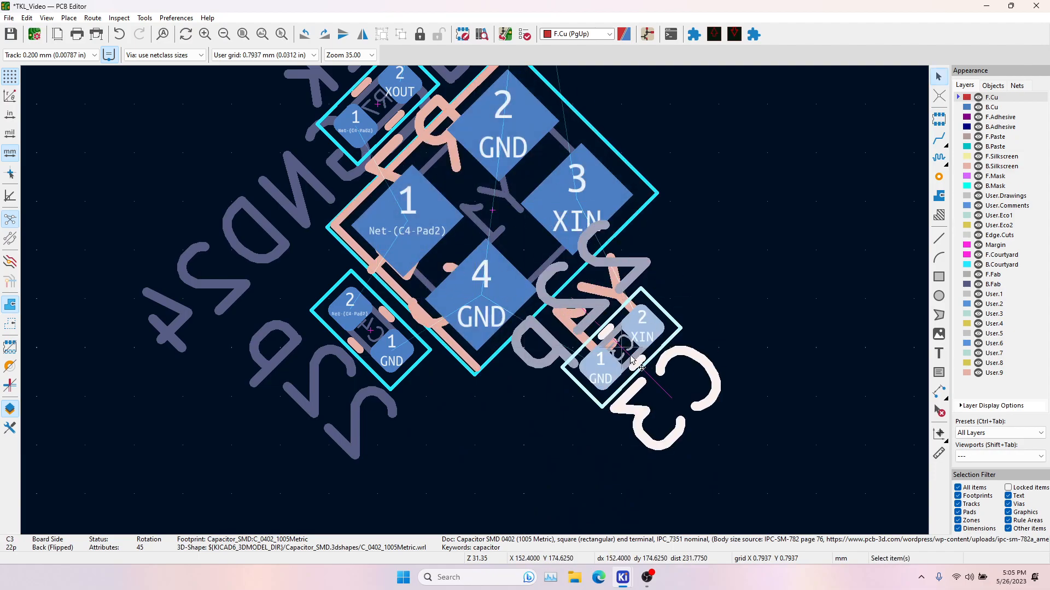
key("m")
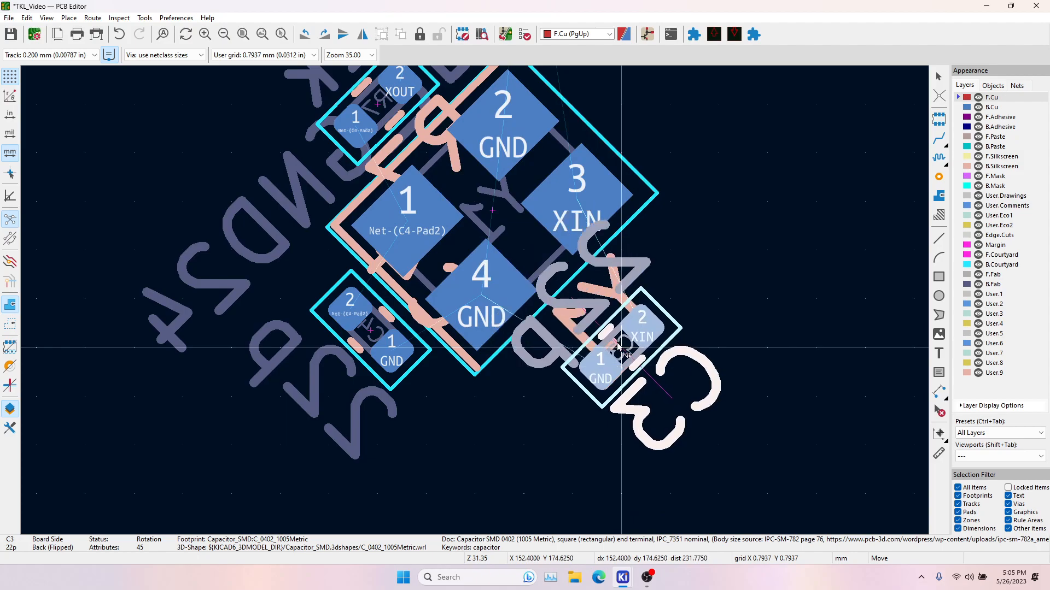
left_click(621, 345)
left_click(402, 369)
key("m")
left_click(402, 360)
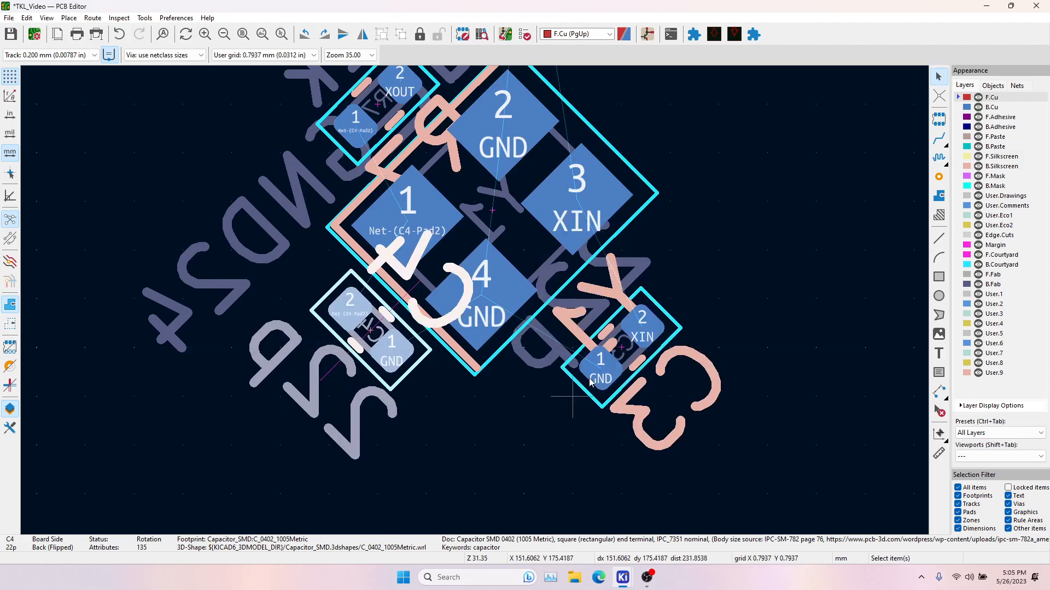
Move capacitor C3 up against crystal Y1's lower-right edge, beside crystal pads 3 and 4.
left_click(606, 373)
key("m")
left_click(598, 343)
key("m")
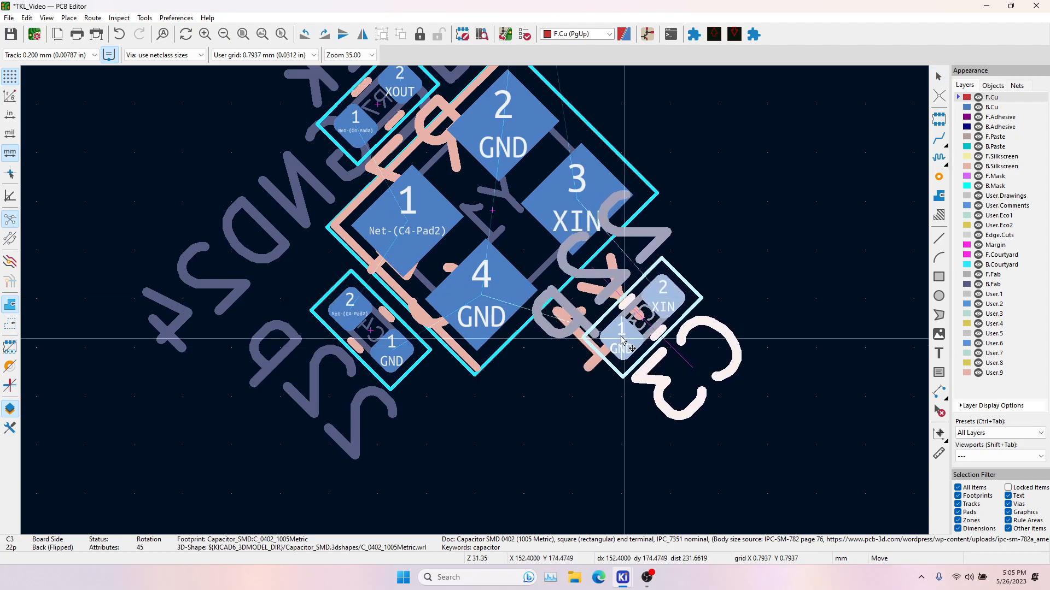
left_click(579, 340)
left_click(688, 280)
Move crystal Y1, R7, C3 and C4 together about 0.9 mm up towards the RP2040.
scroll(710, 298, "up", 2)
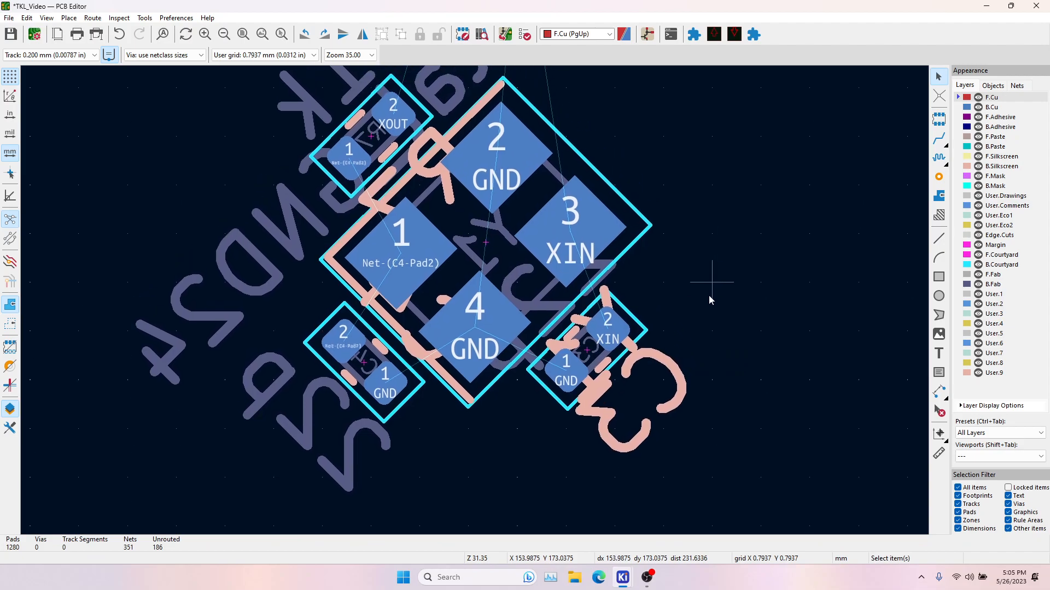
scroll(547, 285, "up", 2)
scroll(448, 282, "down", 3)
left_click_drag(381, 199, 611, 422)
key("m")
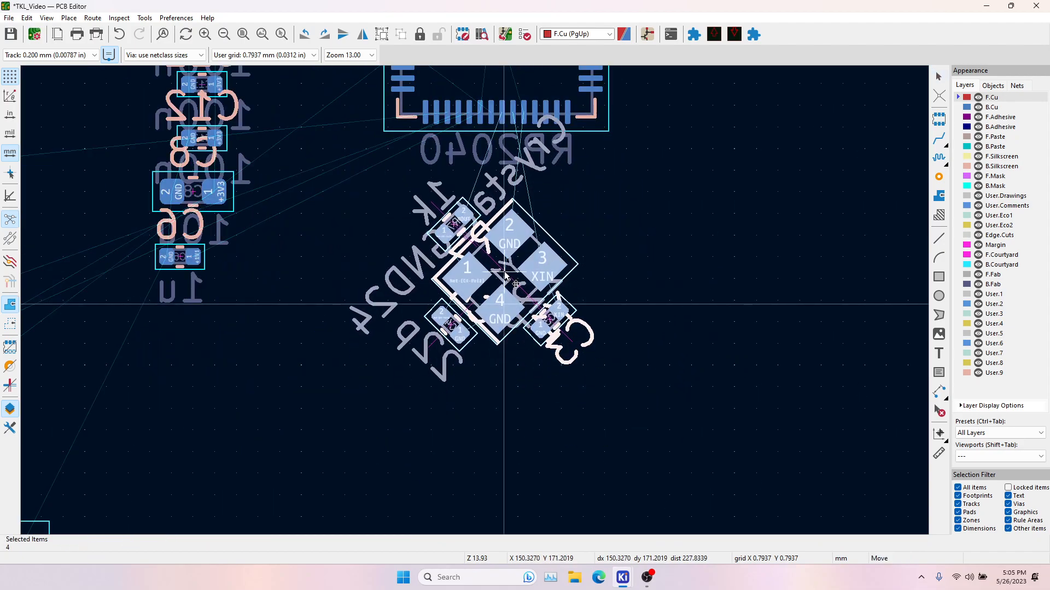
left_click(504, 280)
Route 0.2 mm B.Cu tracks from the RP2040's XOUT pad to R7 pad 2 and from its XIN pad to crystal pad 3.
scroll(547, 246, "up", 5)
key("x")
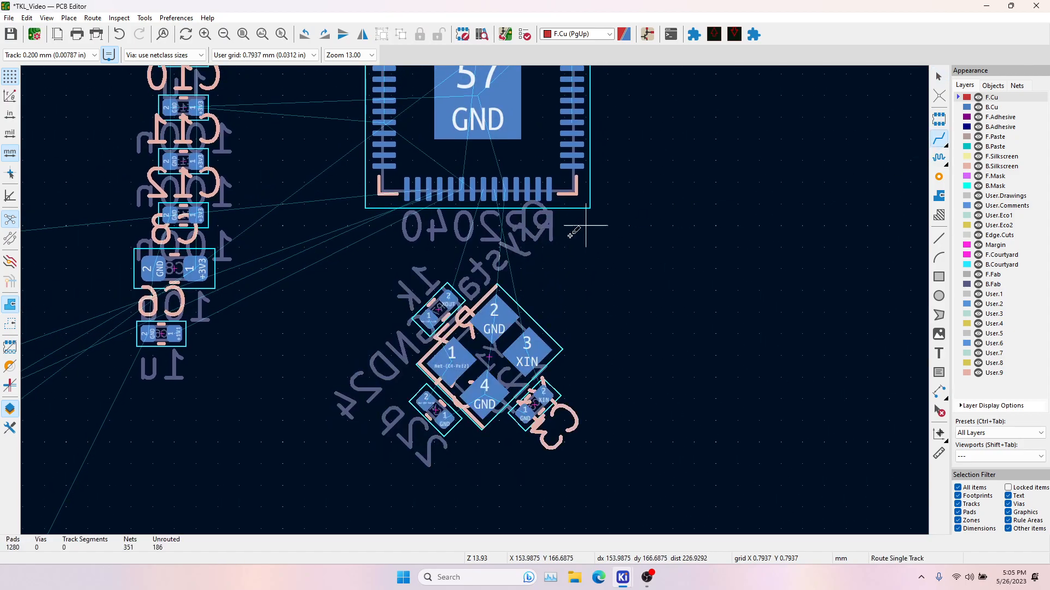
scroll(514, 207, "up", 3)
left_click(426, 176)
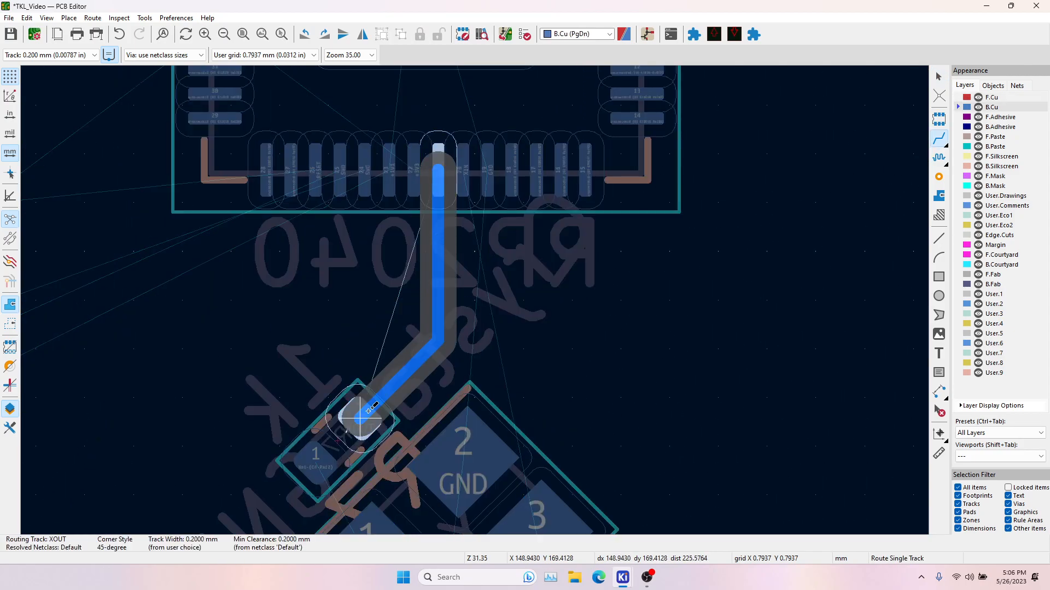
left_click(356, 414)
left_click(462, 169)
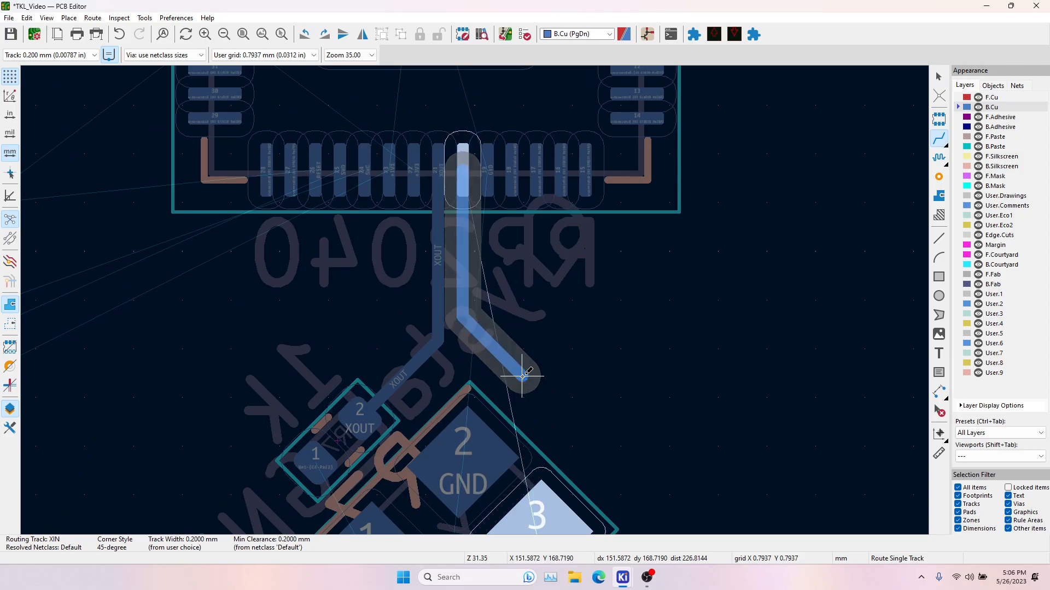
left_click(577, 474)
Route a 0.2 mm B.Cu GND track from RP2040 pad 19 around the outside of crystal pad 3 to C3 pad 1.
scroll(492, 328, "down", 3)
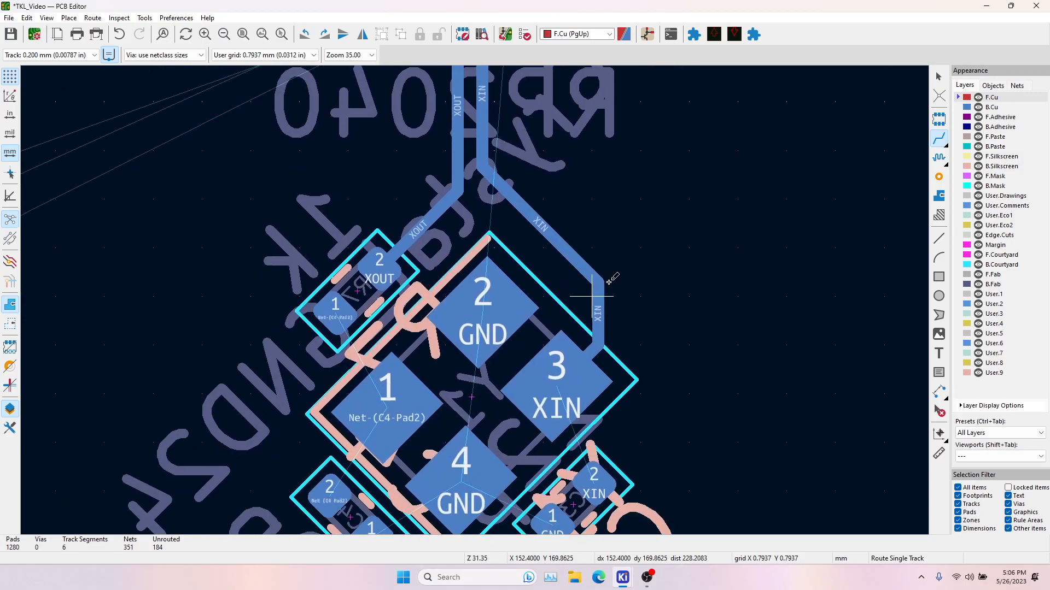
left_click(453, 119)
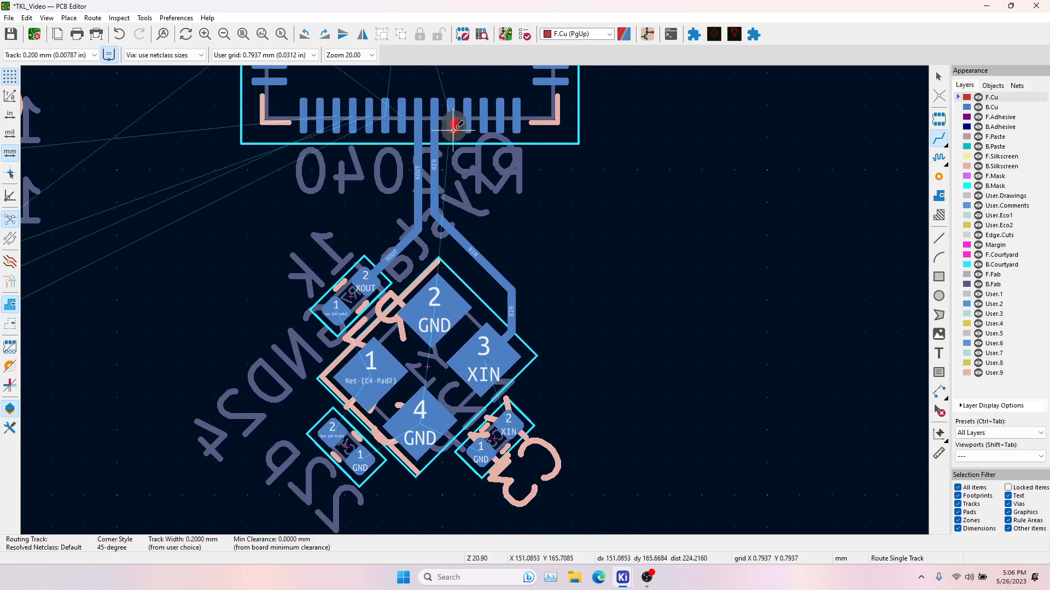
key("Escape")
left_click(451, 116)
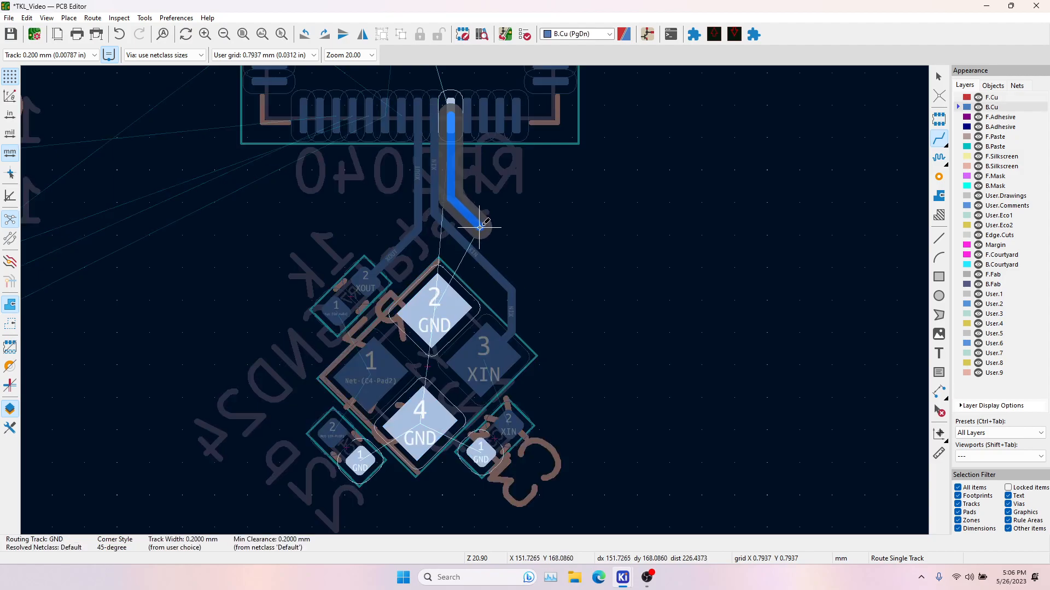
left_click(550, 326)
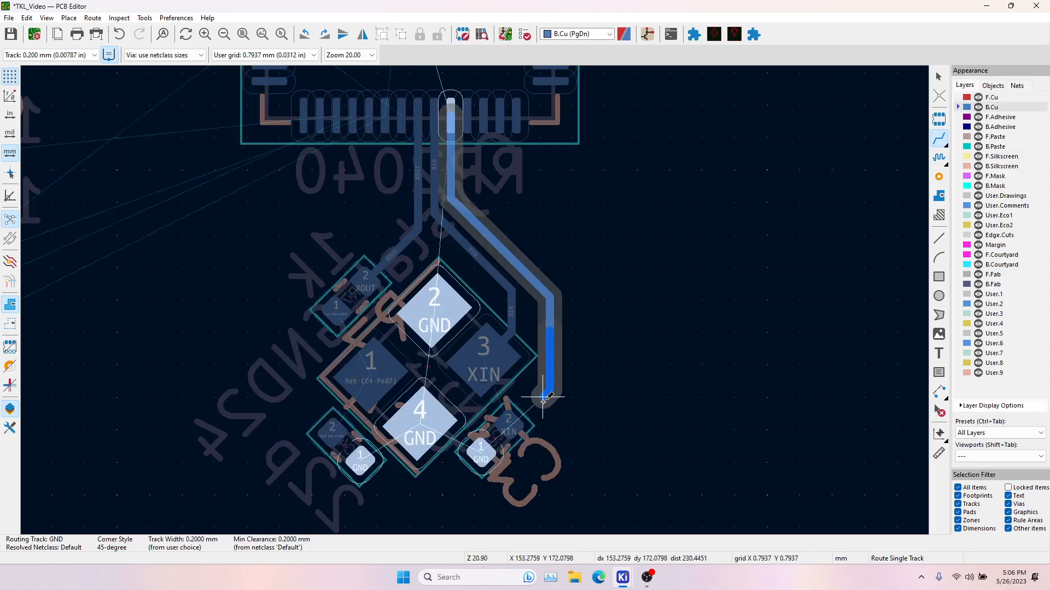
left_click(529, 471)
left_click(483, 454)
Route B.Cu tracks from C3 pad 2 to crystal pad 3, and from R7 pad 1 and C4 pad 2 to crystal pad 1.
left_click(510, 426)
left_click(484, 364)
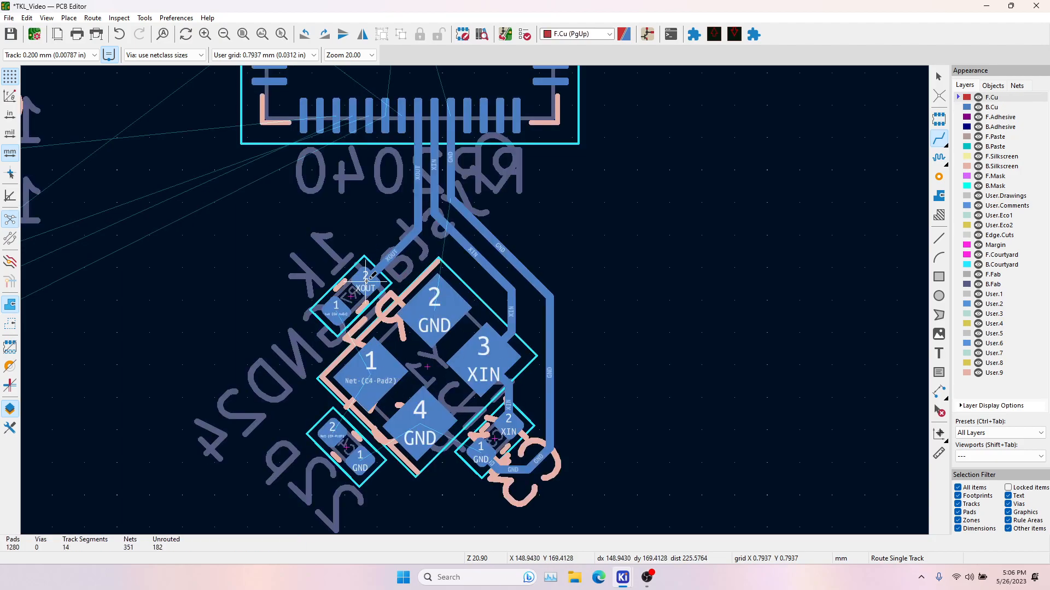
left_click(336, 306)
left_click(366, 365)
left_click(332, 430)
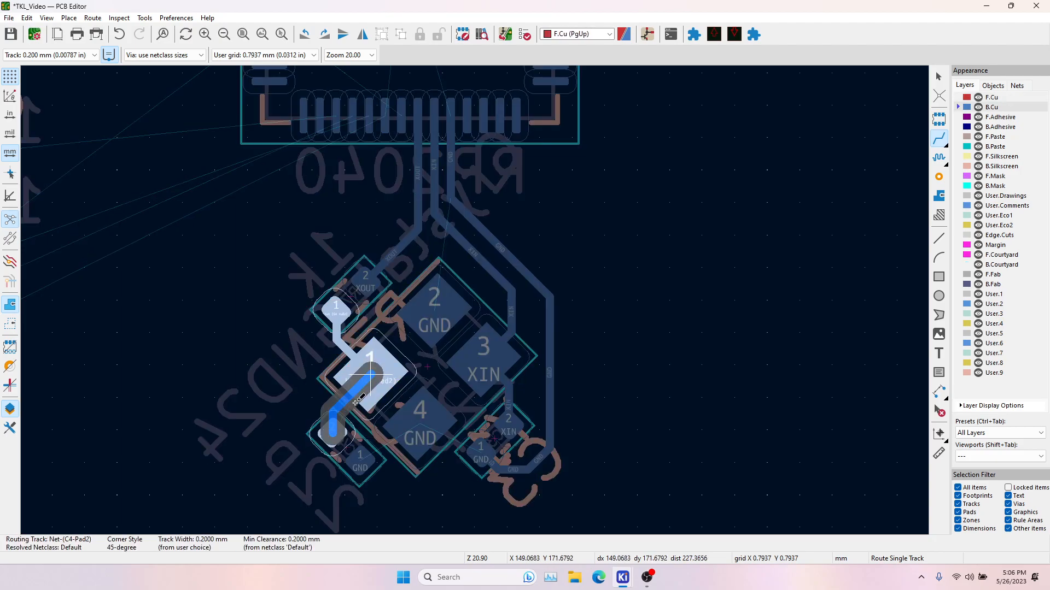
left_click(364, 379)
Route GND tracks from C4 pad 1 and C3 pad 1 to crystal pad 4, and from crystal pad 4 to pad 2.
left_click(358, 464)
left_click(419, 426)
left_click(474, 450)
left_click(431, 426)
left_click(421, 421)
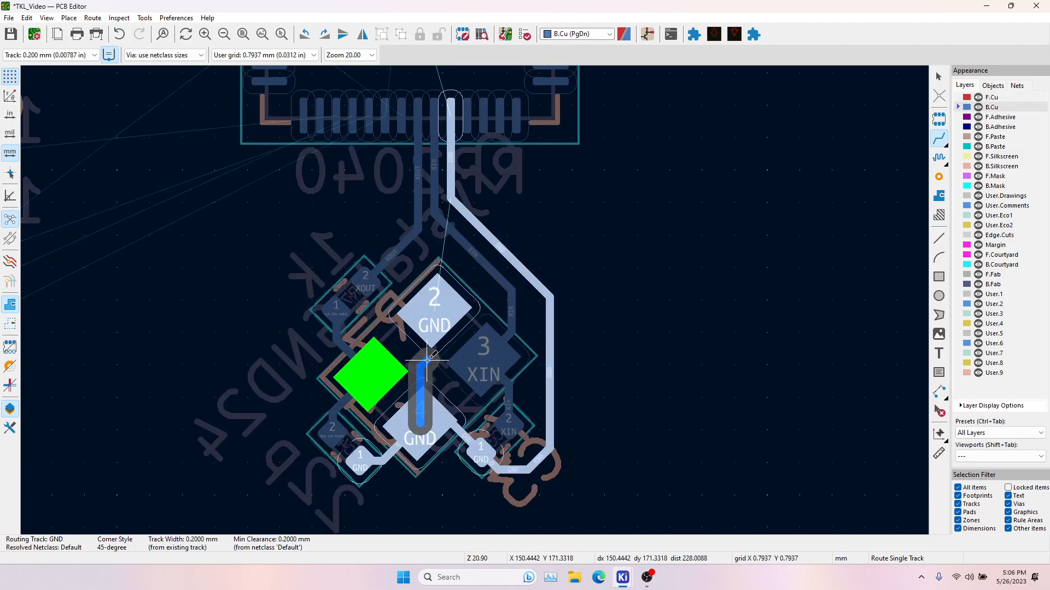
left_click(430, 344)
key("Page_Up")
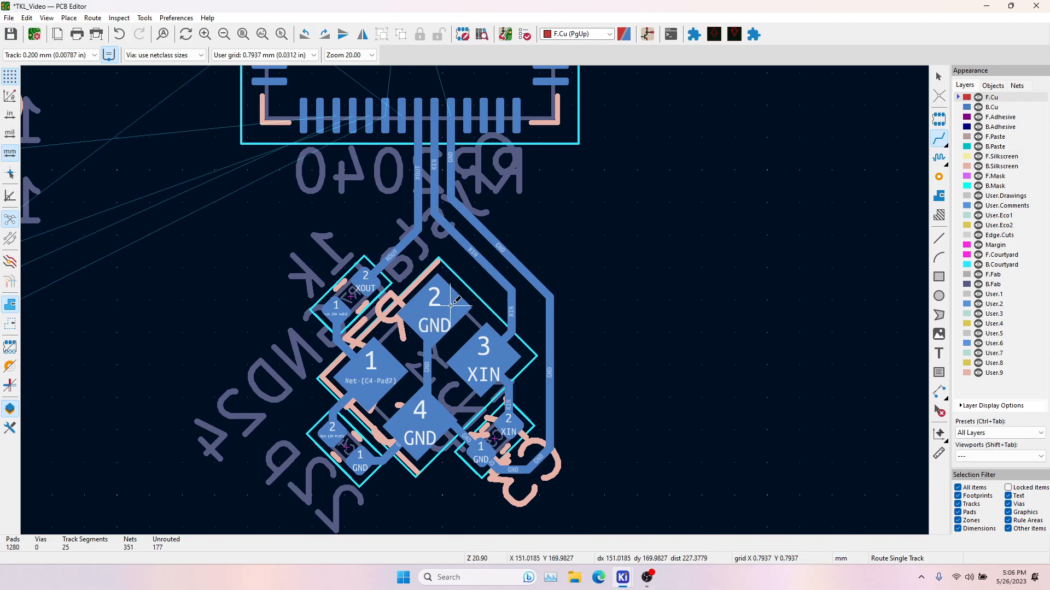
Stop routing and undo all the tracks laid between the RP2040, crystal, R7, C3 and C4.
scroll(474, 300, "down", 4)
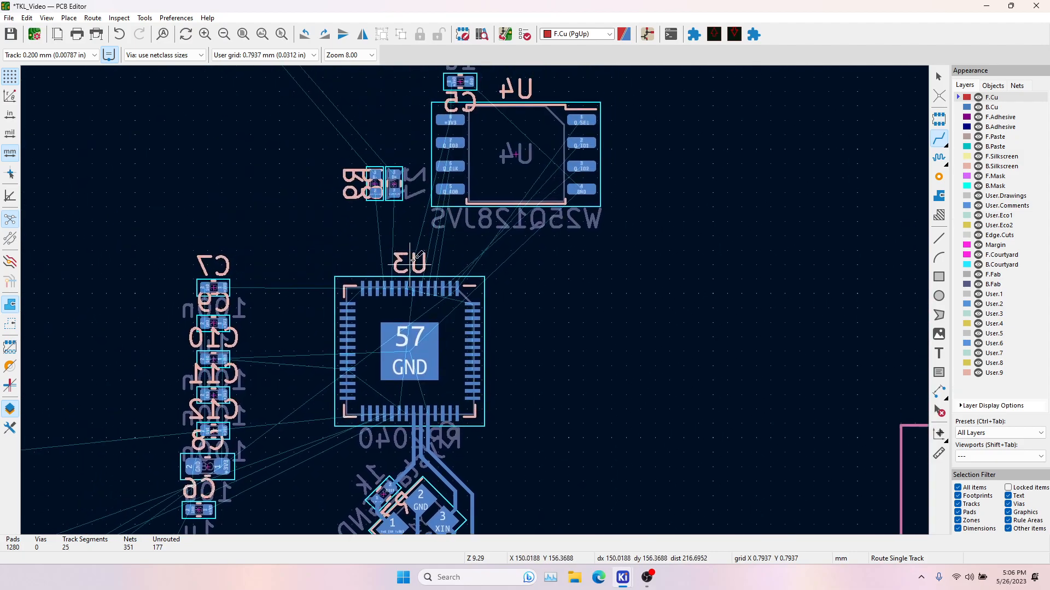
scroll(383, 280, "up", 4)
scroll(474, 300, "down", 4)
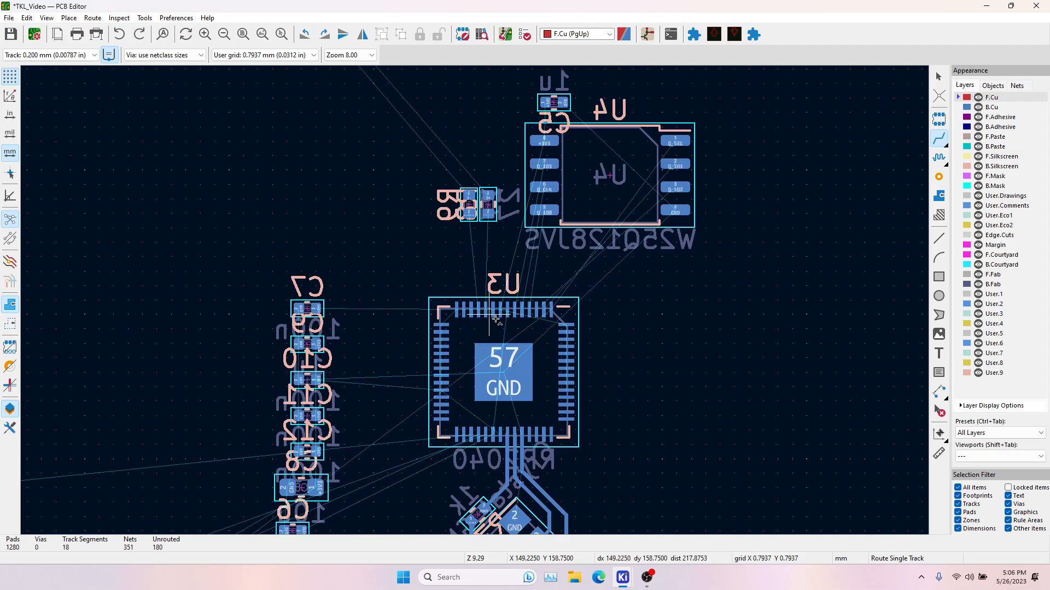
key("Escape")
key("ctrl+z")
key("ctrl+z")
key("ctrl+z")
key("ctrl+z")
key("ctrl+z")
key("ctrl+z")
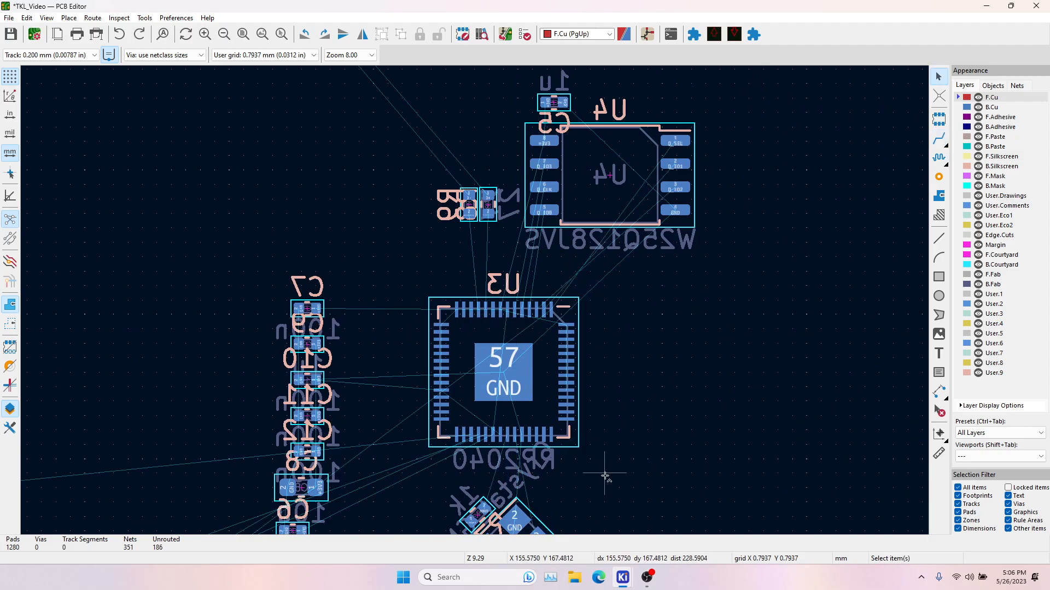
Select the RP2040's SWC, SWD and RESET pads (24, 25 and 26) to examine where their connections lead.
middle_click_drag(605, 476, 597, 383)
scroll(539, 380, "down", 2)
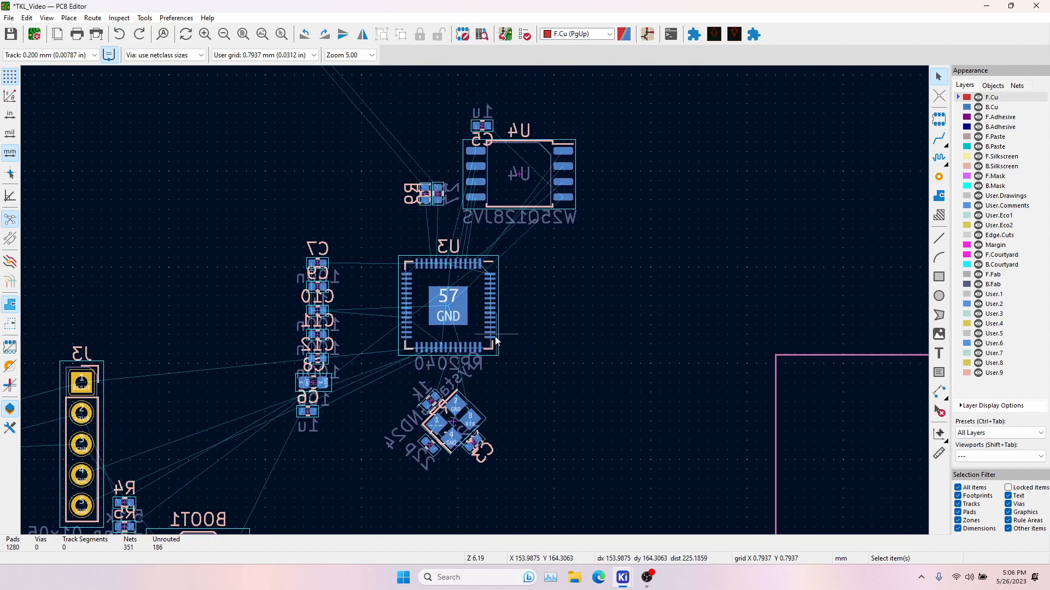
middle_click_drag(499, 392, 543, 322)
middle_click_drag(271, 434, 284, 388)
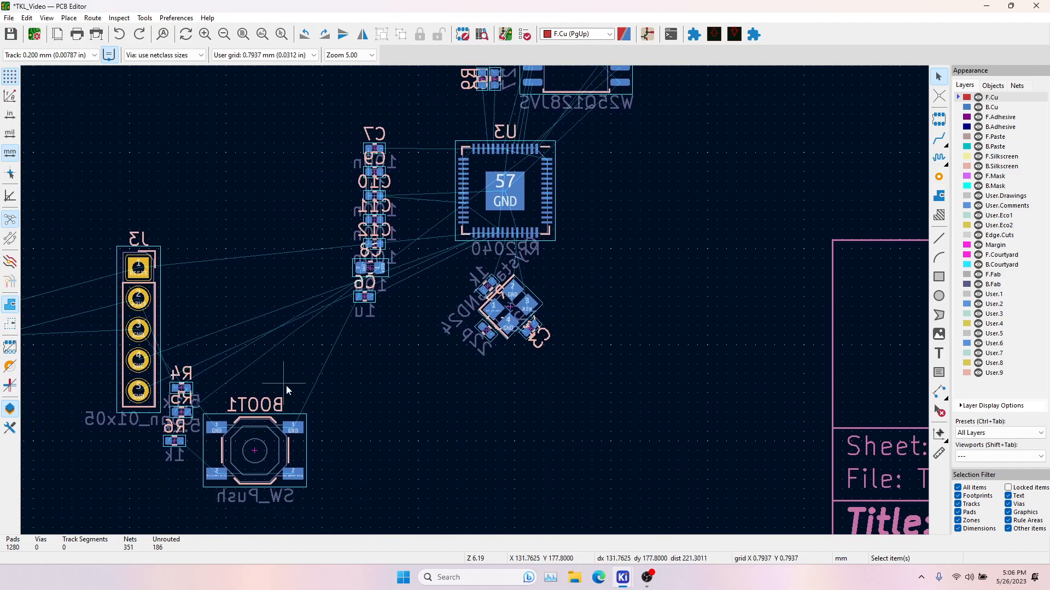
scroll(497, 235, "up", 10)
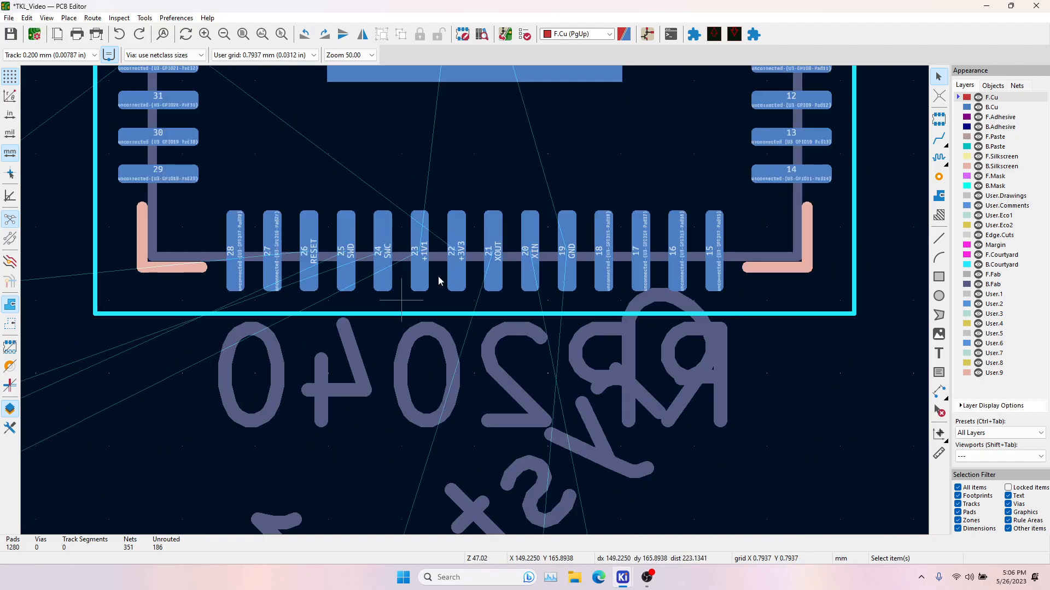
left_click(385, 253)
left_click(353, 256, "shift")
left_click(304, 255, "shift")
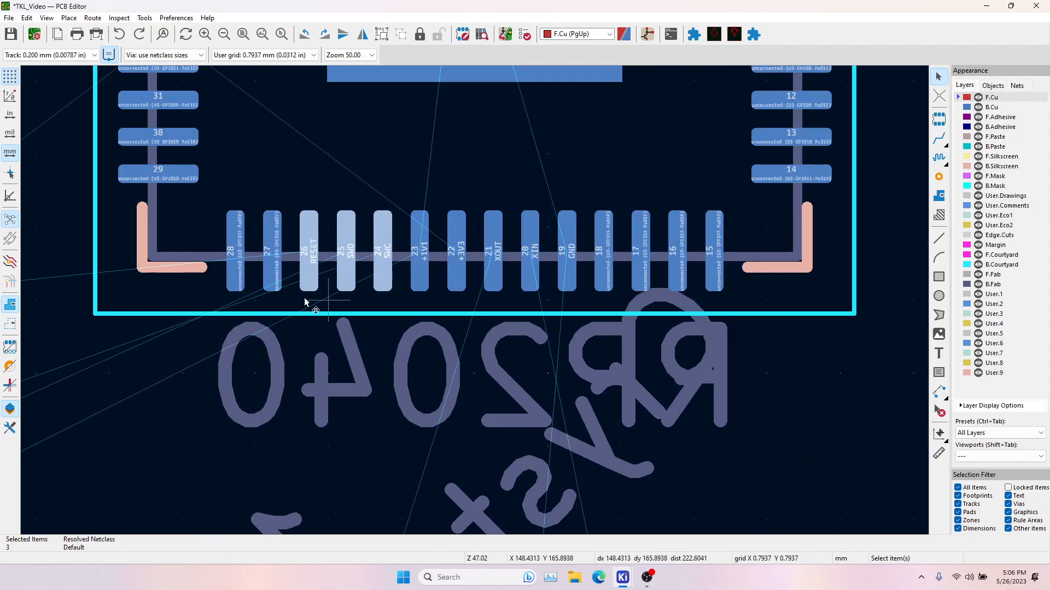
Move pin header J3 next to the crystal group below the RP2040 and rotate it to 0 degrees, with pin 1 lowermost.
scroll(307, 278, "down", 6)
middle_click_drag(454, 321, 676, 271)
scroll(251, 356, "down", 5)
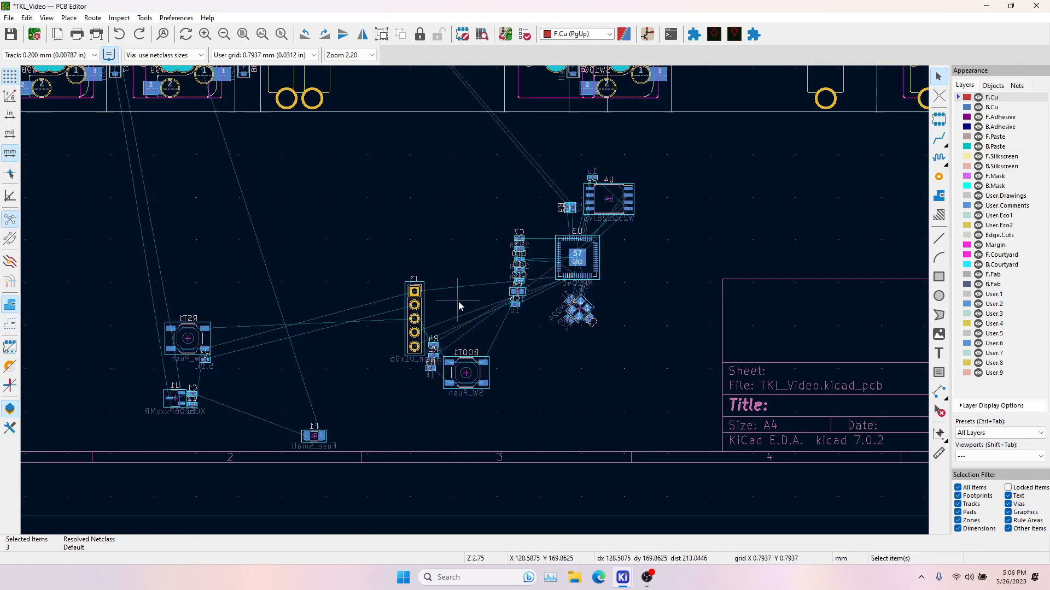
scroll(412, 330, "up", 5)
left_click(498, 251)
key("m")
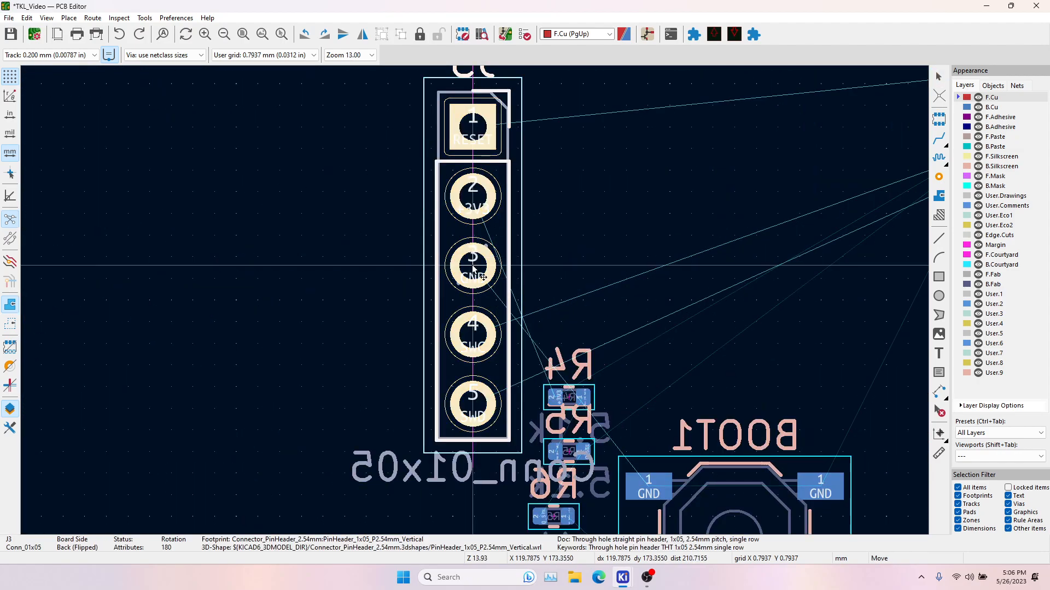
scroll(488, 294, "down", 5)
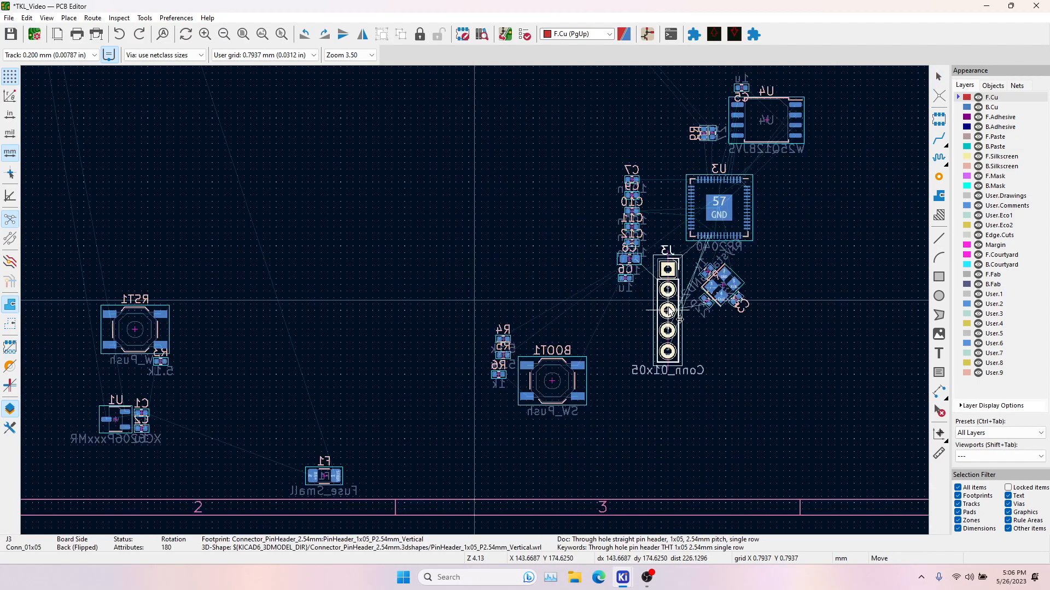
key("r")
key("r")
key("r")
key("r")
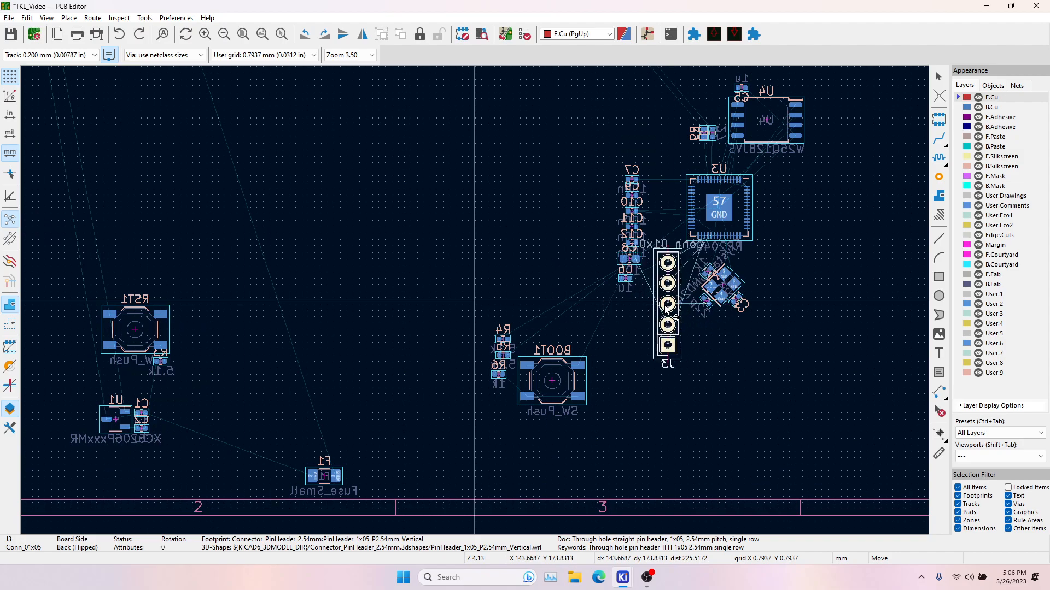
left_click(676, 318)
Select all fourteen pads along the RP2040's upper edge to examine which of them need connections.
scroll(676, 318, "up", 3)
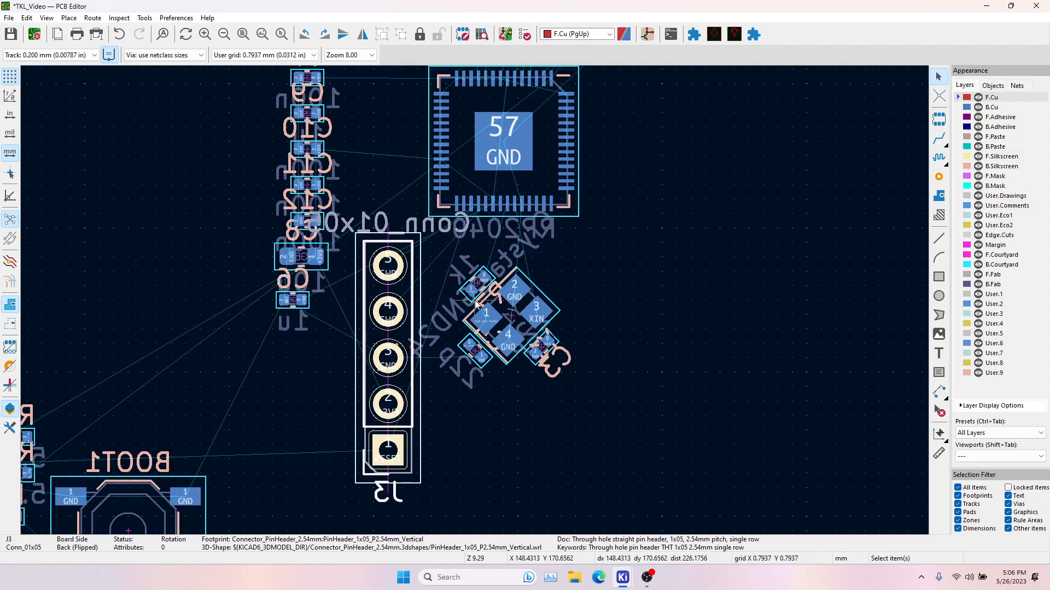
key("F1")
key("F1")
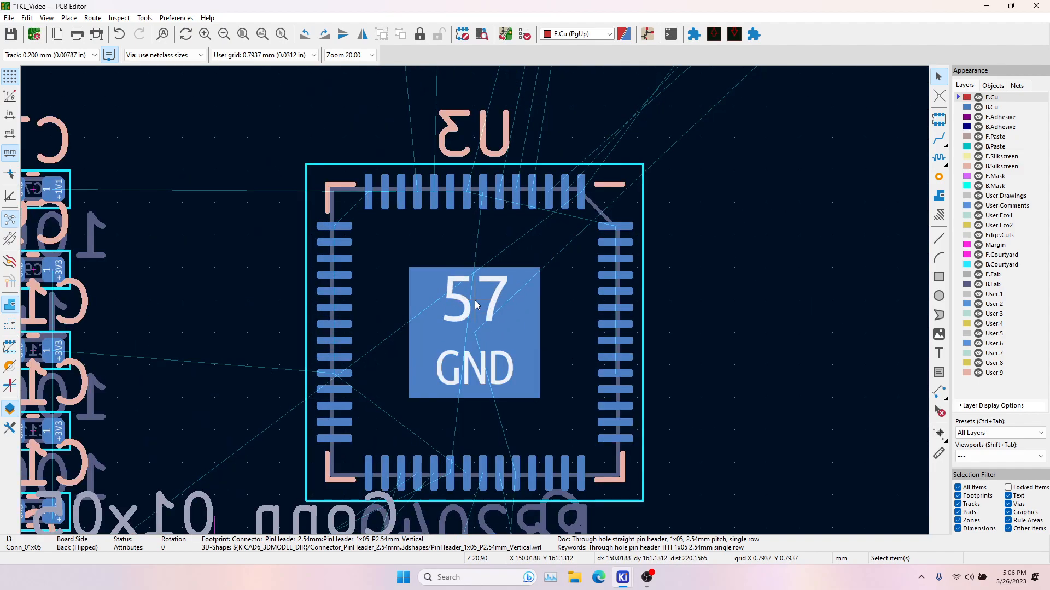
key("F1")
key("F1")
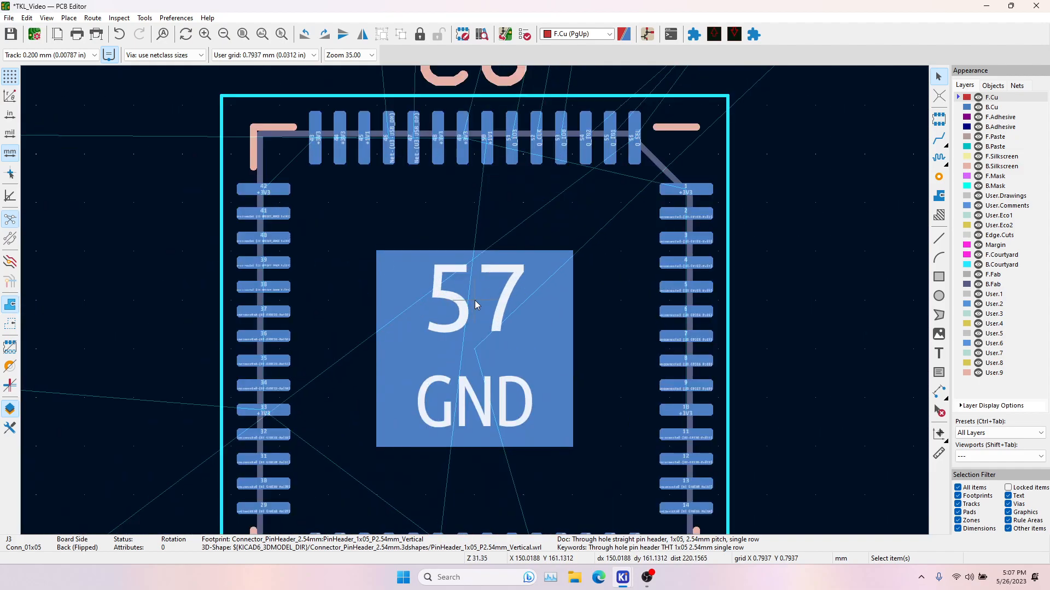
left_click(317, 137)
left_click(339, 137, "shift")
left_click(363, 137, "shift")
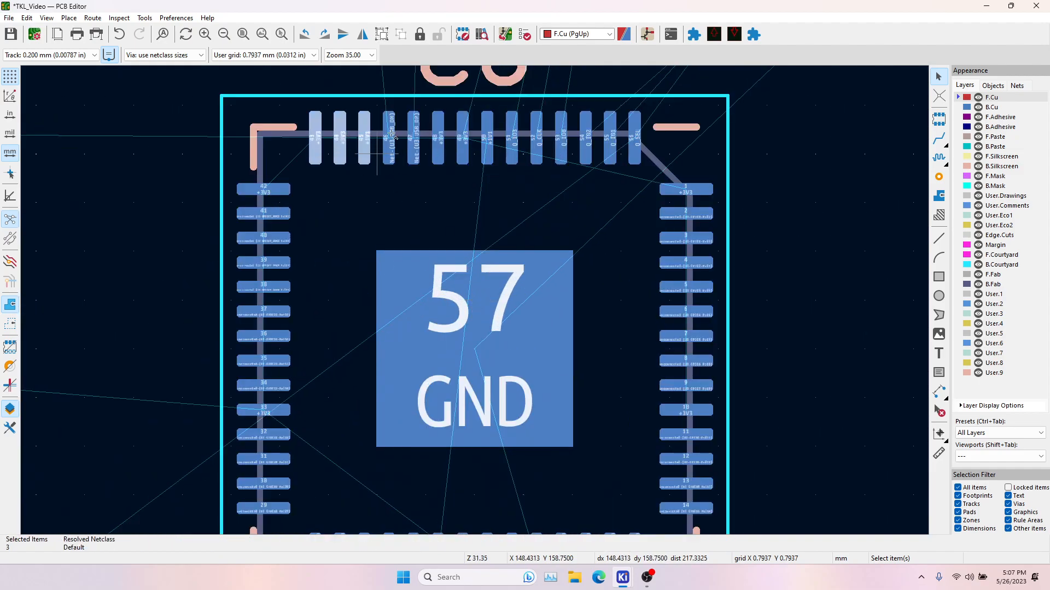
left_click(390, 139, "shift")
left_click(413, 138, "shift")
left_click(438, 138, "shift")
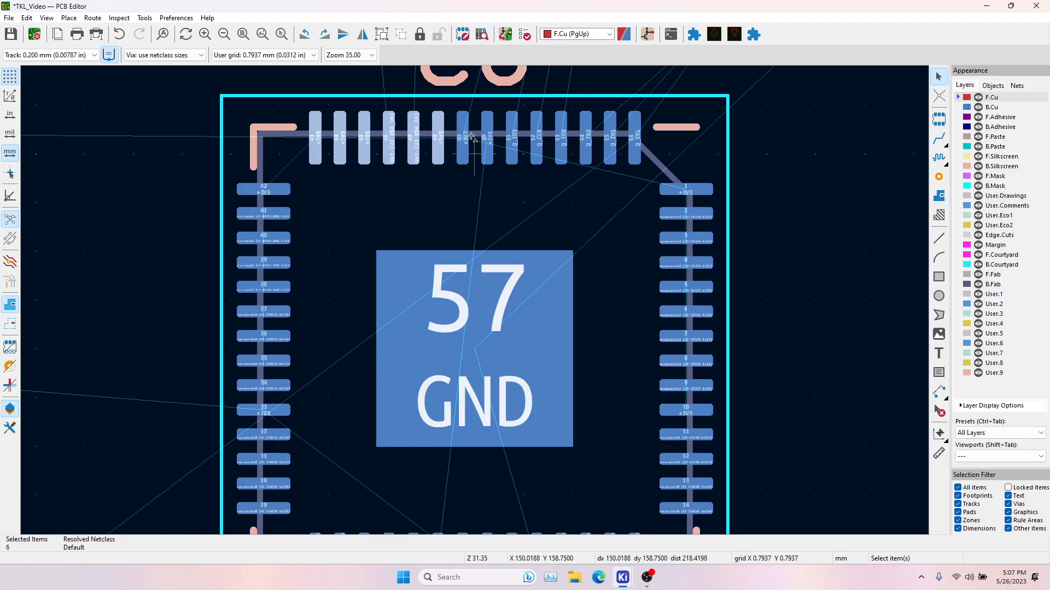
left_click(463, 138, "shift")
left_click(486, 138, "shift")
left_click(512, 138, "shift")
left_click(536, 138, "shift")
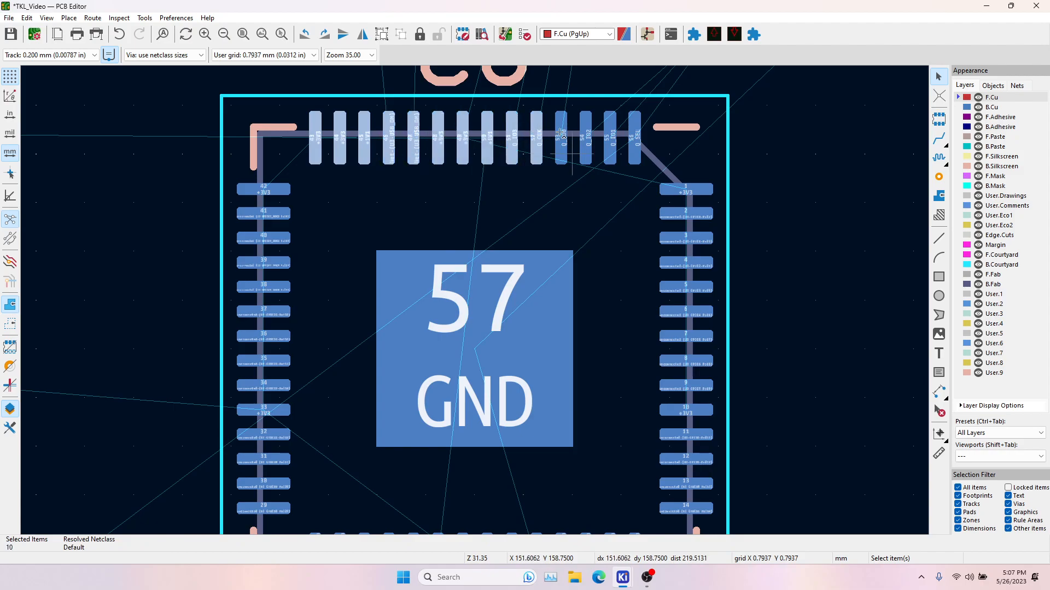
left_click(560, 137, "shift")
left_click(585, 138, "shift")
left_click(609, 138, "shift")
left_click(634, 138, "shift")
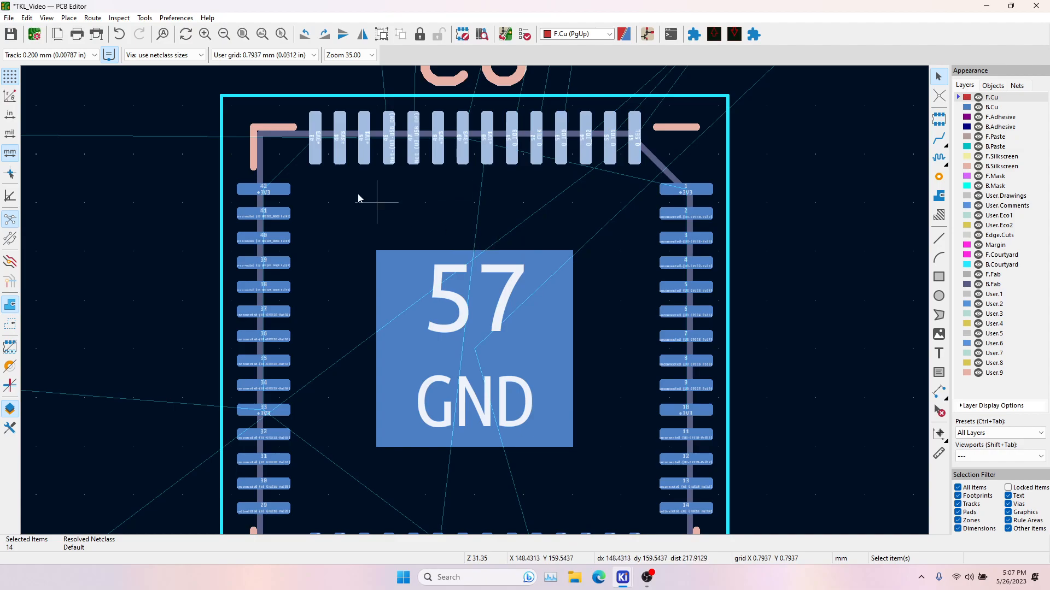
Select the connected pads 26 through 19 along the RP2040's lower edge, from RESET to GND.
scroll(273, 174, "down", 5)
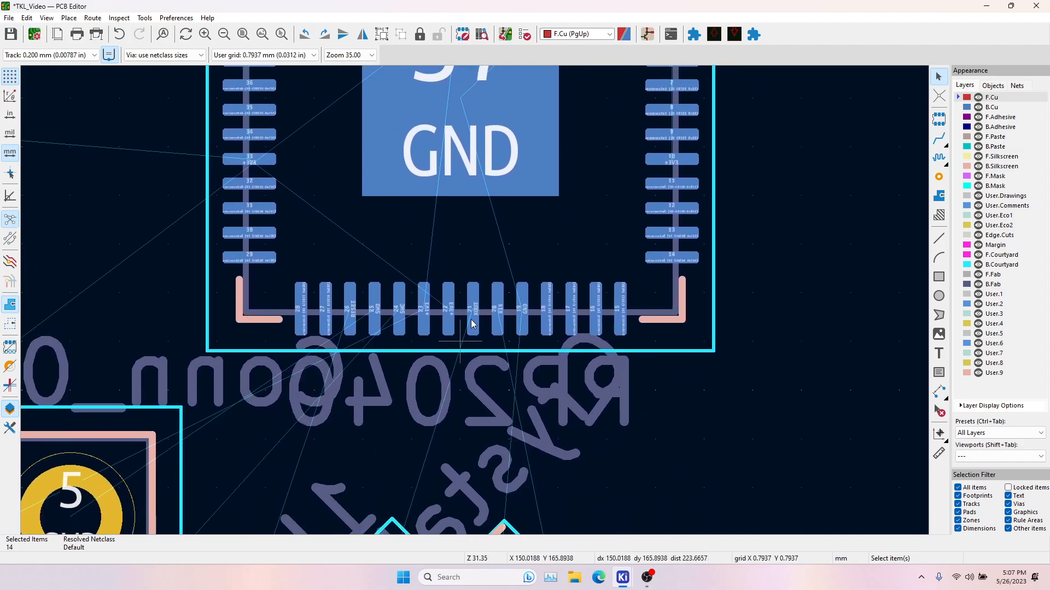
left_click(351, 311)
left_click(375, 309, "shift")
left_click(399, 309, "shift")
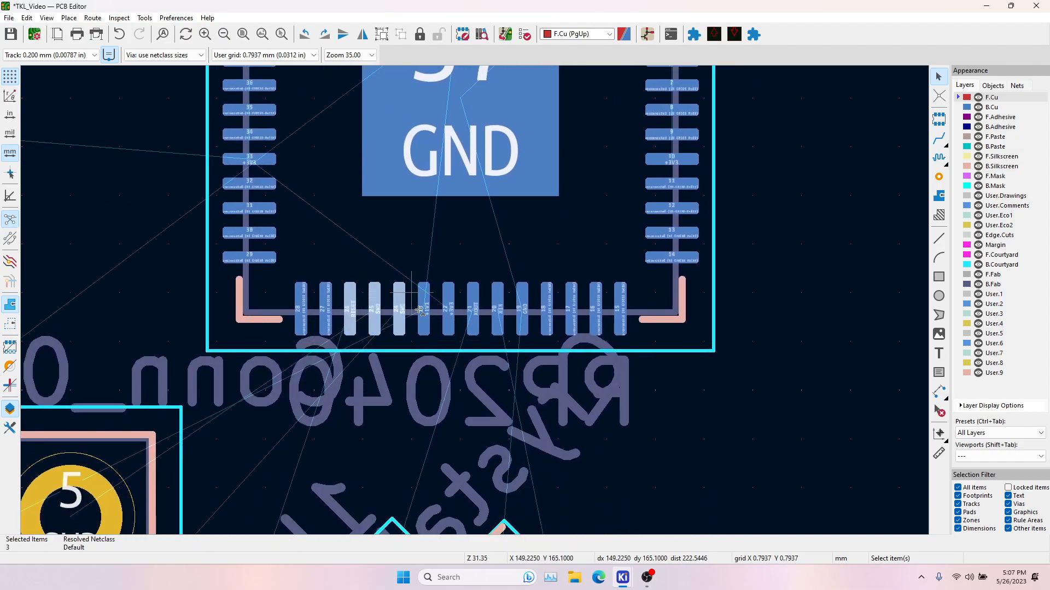
left_click(423, 309, "shift")
left_click(449, 309, "shift")
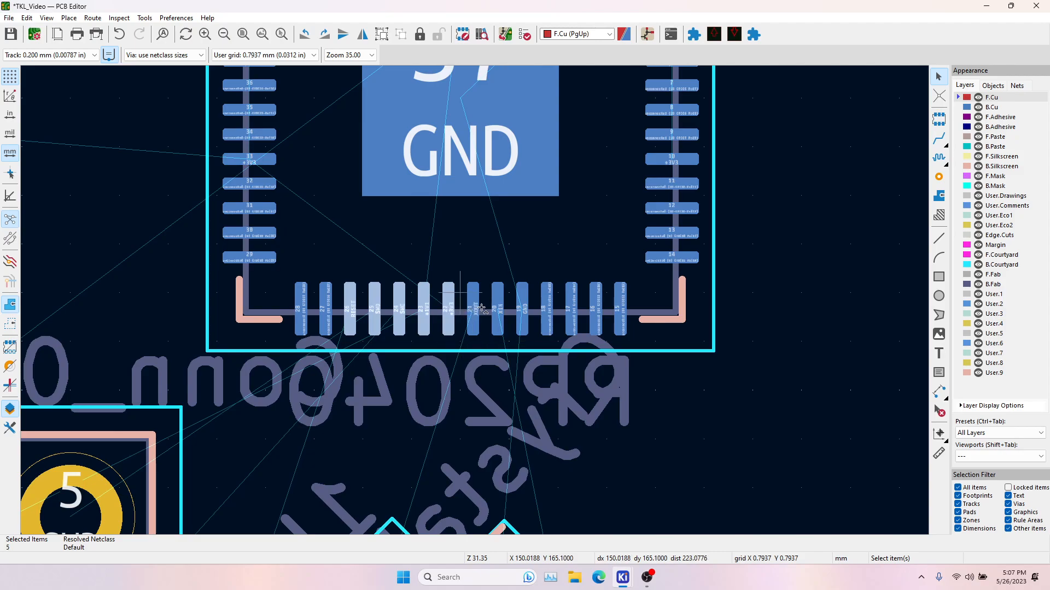
left_click(472, 310, "shift")
left_click(497, 309, "shift")
left_click(522, 309, "shift")
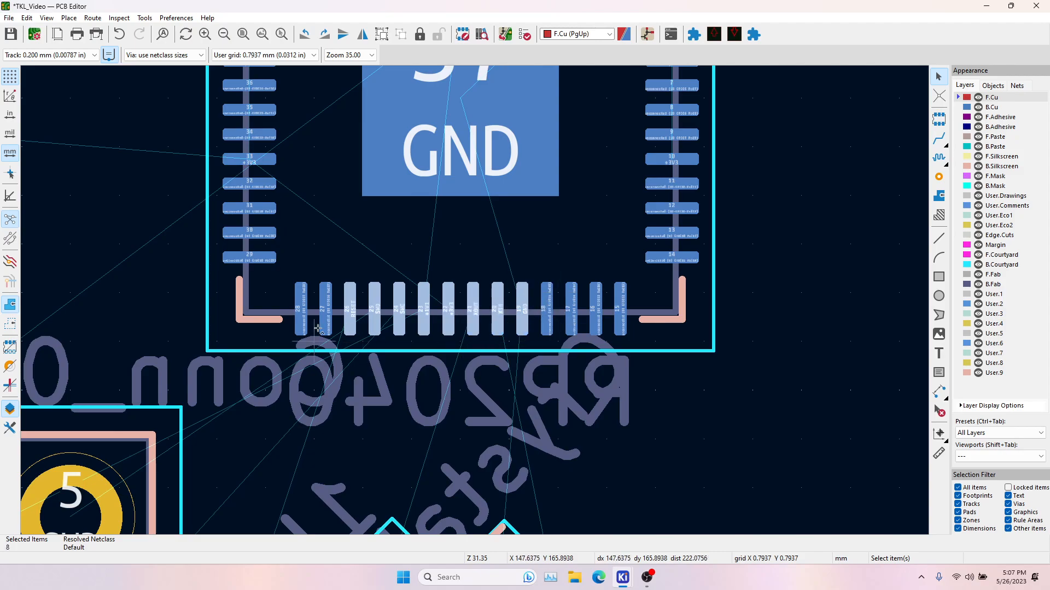
Select the unconnected GPIO pads 18 to 15, 28 and 27 along the RP2040's lower edge.
left_click(545, 303)
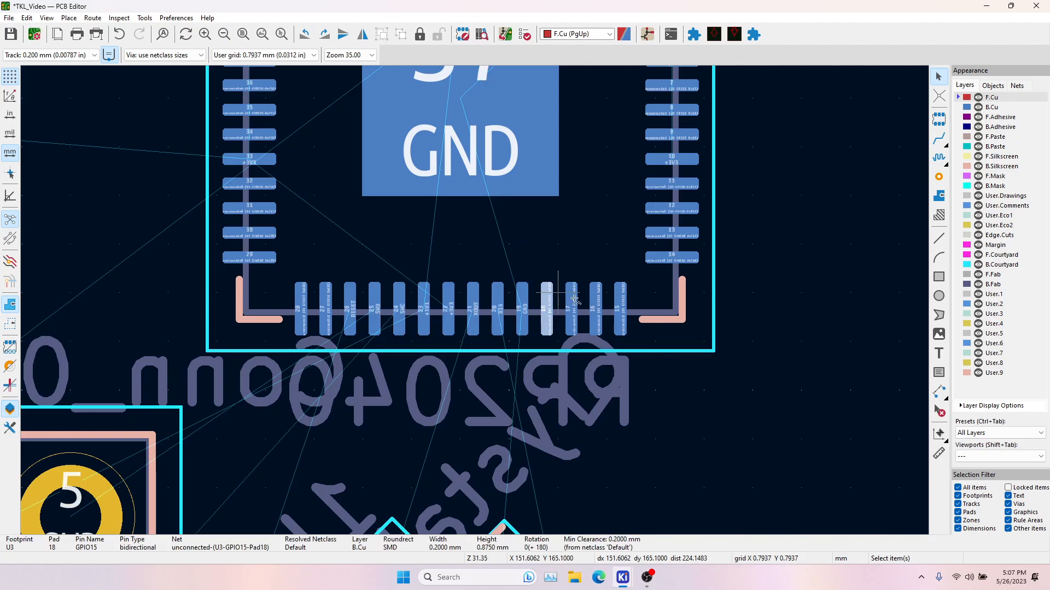
left_click(571, 307, "shift")
left_click(596, 306, "shift")
left_click(618, 304, "shift")
left_click(304, 308, "shift")
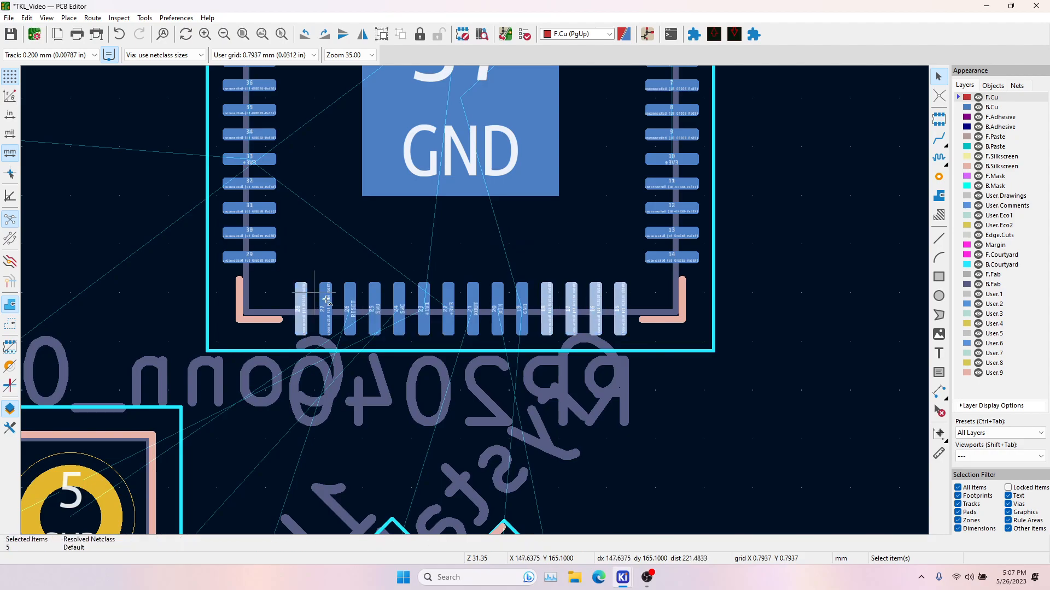
left_click(325, 308, "shift")
Select the +3V3 pads 1, 10, 33 and 42 on the RP2040's two side edges.
middle_click_drag(654, 297, 562, 414)
middle_click_drag(638, 382, 644, 449)
left_click_drag(661, 449, 563, 119)
left_click(598, 122)
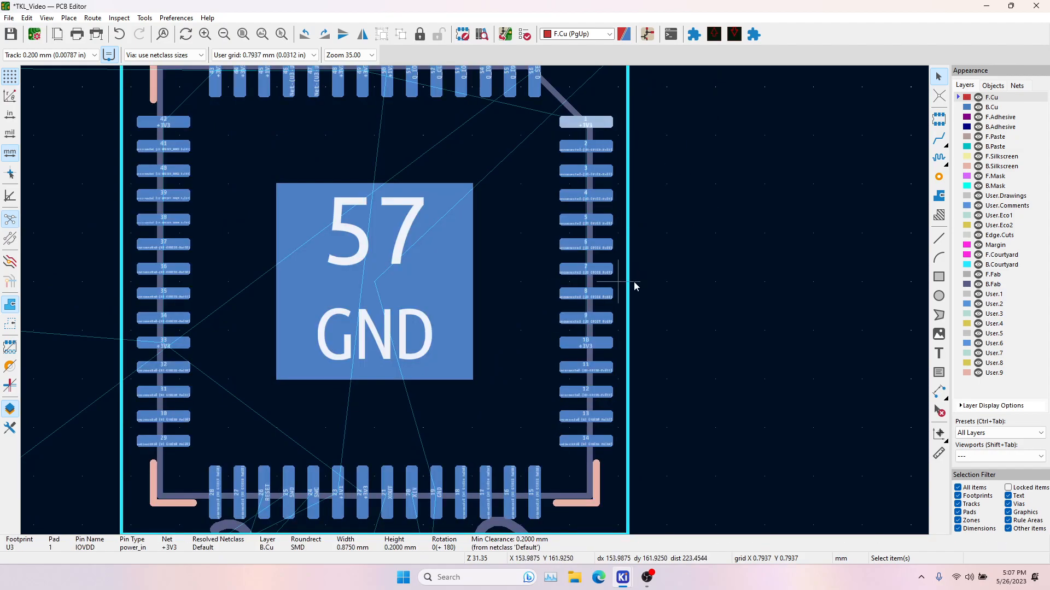
left_click(603, 340, "shift")
left_click(164, 344, "shift")
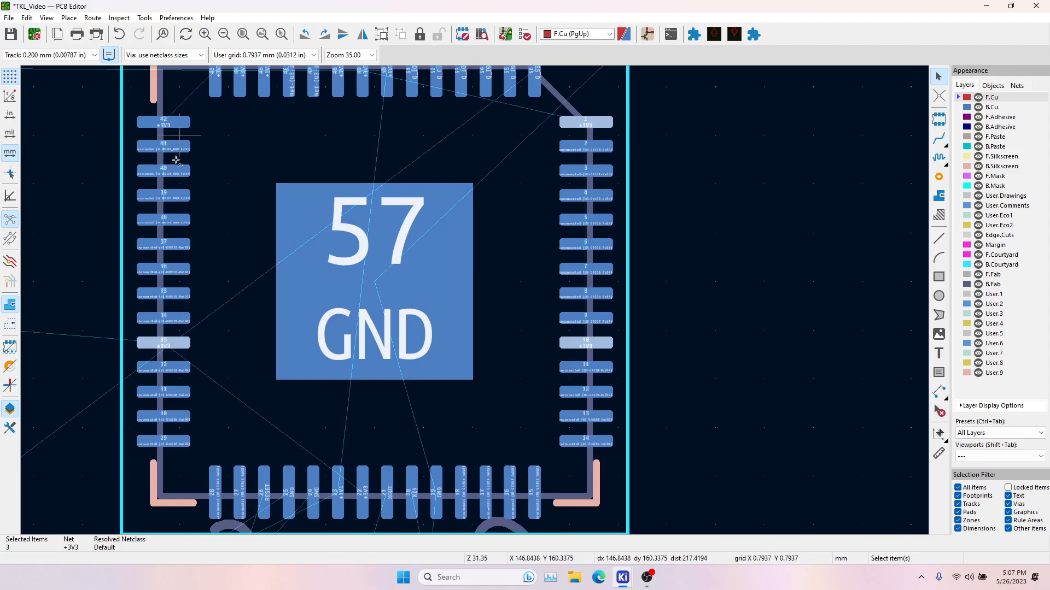
left_click(173, 127, "shift")
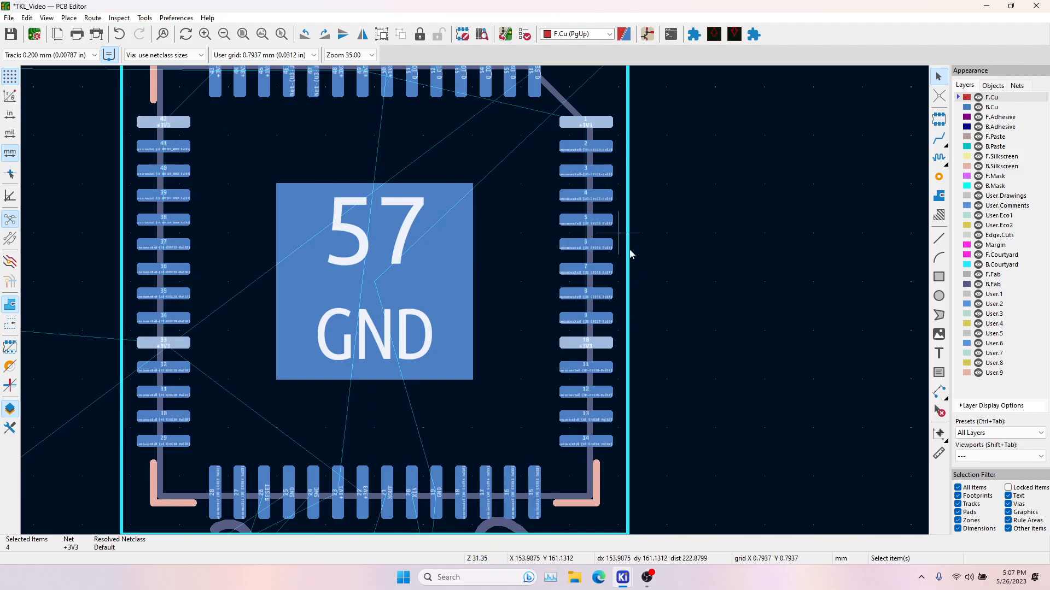
Select the RP2040's central GND pad 57, check its pin in the schematic, and select GND pad 19 on the PCB.
left_click_drag(251, 160, 509, 403)
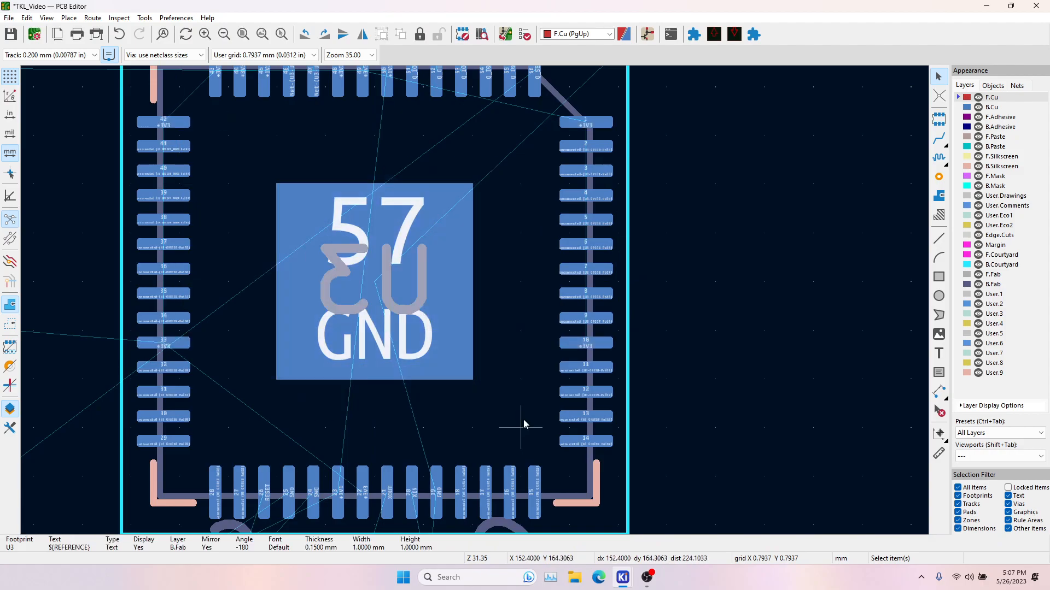
left_click(469, 265)
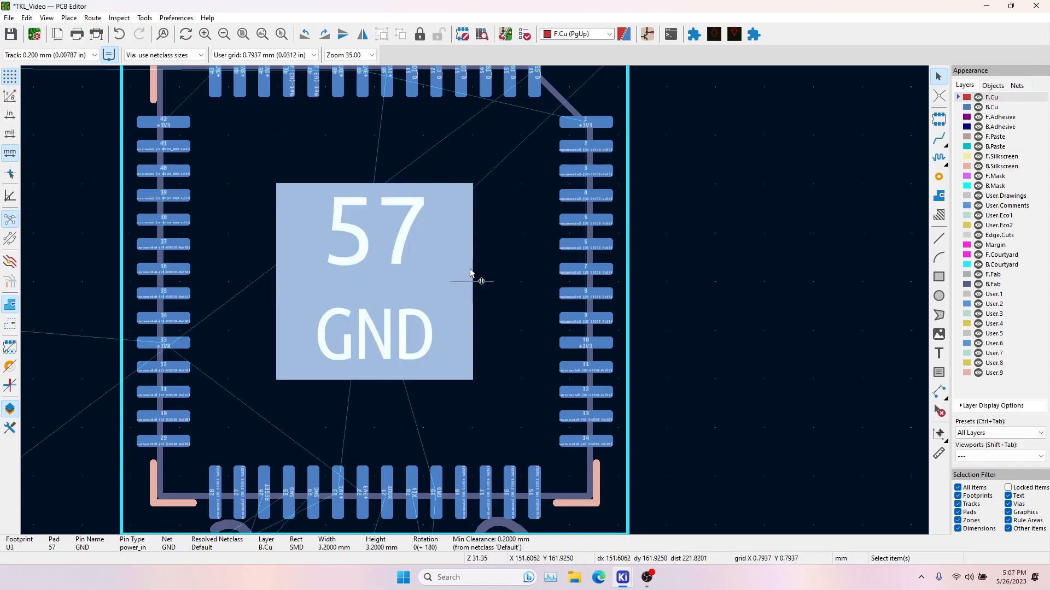
key("alt+Tab")
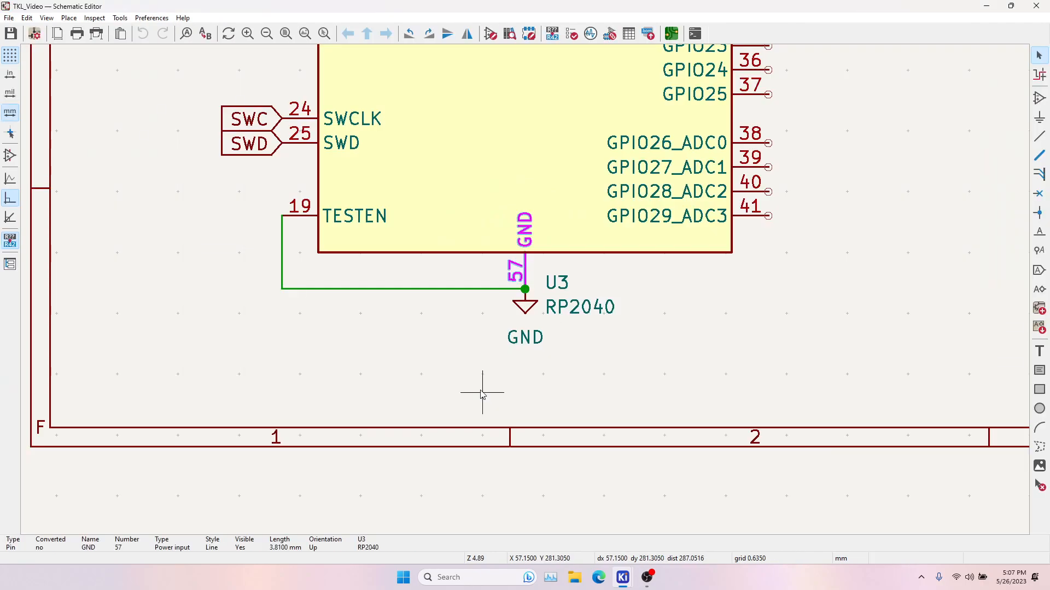
key("alt+Tab")
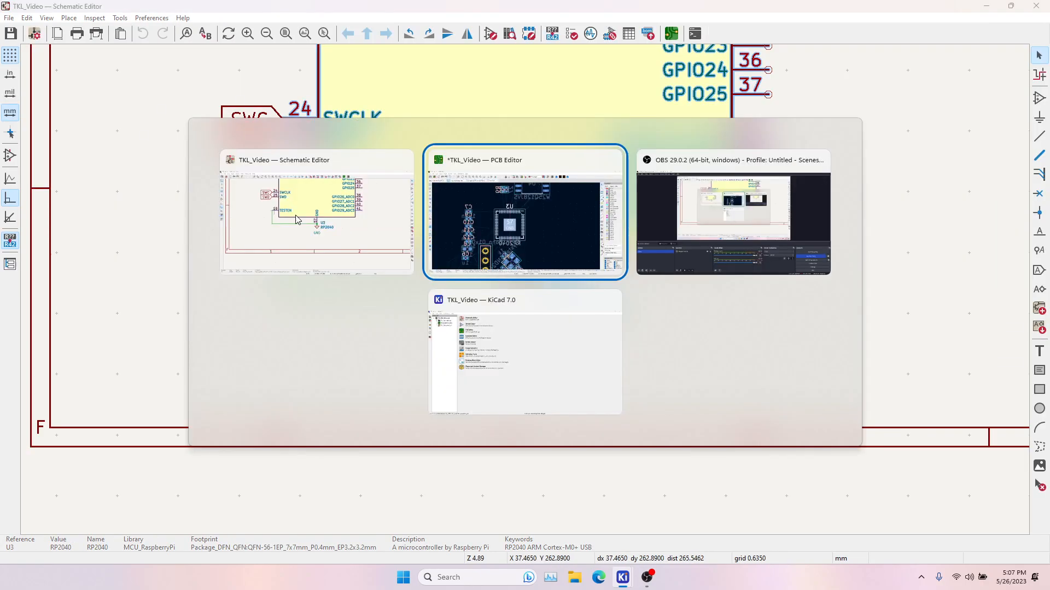
left_click(480, 381)
scroll(480, 381, "up", 5)
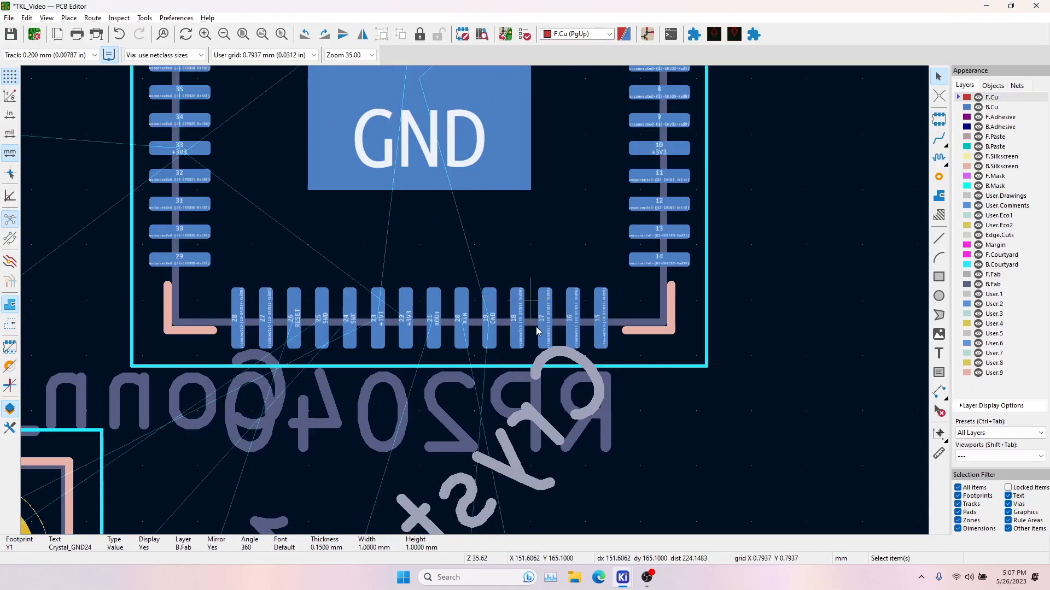
left_click(493, 340)
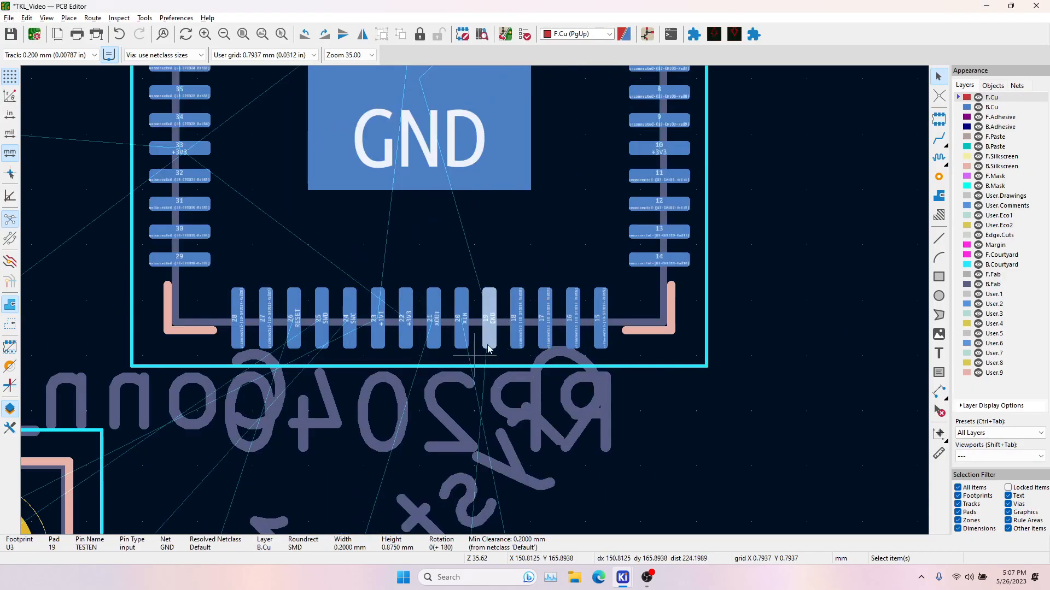
Try routing GND tracks from the RP2040's pad 19 to its central pad 57 and to crystal pad 2.
scroll(494, 335, "down", 5)
scroll(476, 295, "up", 5)
left_click(938, 138)
left_click(493, 327)
left_click(453, 123)
left_click(489, 333)
middle_click_drag(492, 404, 476, 244)
left_click(446, 489)
scroll(459, 418, "down", 1)
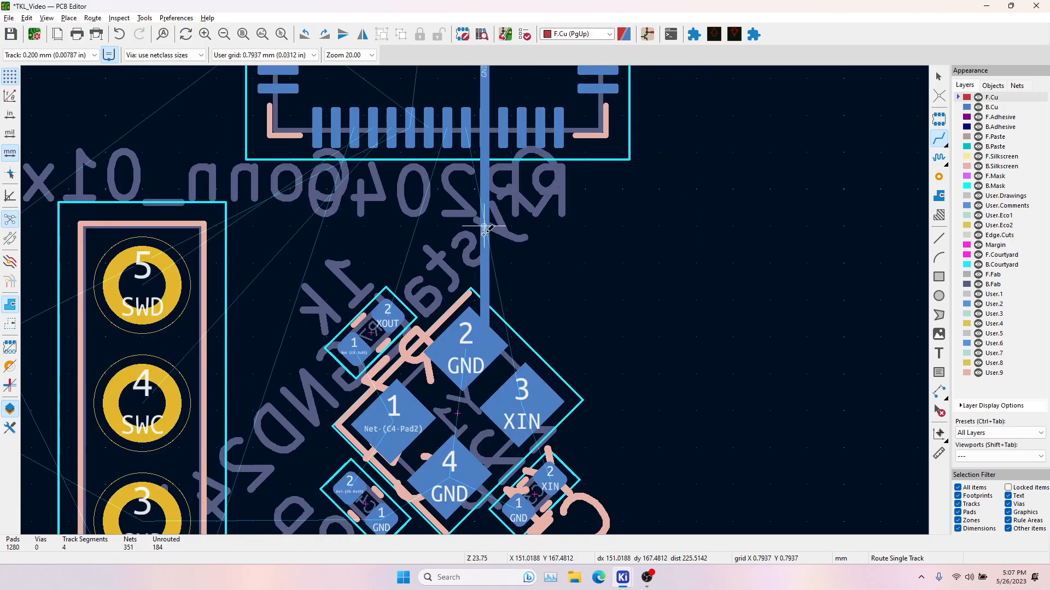
middle_click_drag(482, 313, 480, 342)
key("ctrl+z")
key("ctrl+z")
Select capacitor C7 beside the RP2040 to examine its +1V1 connection.
middle_click_drag(473, 292, 478, 360)
scroll(408, 287, "down", 1)
middle_click_drag(466, 233, 455, 351)
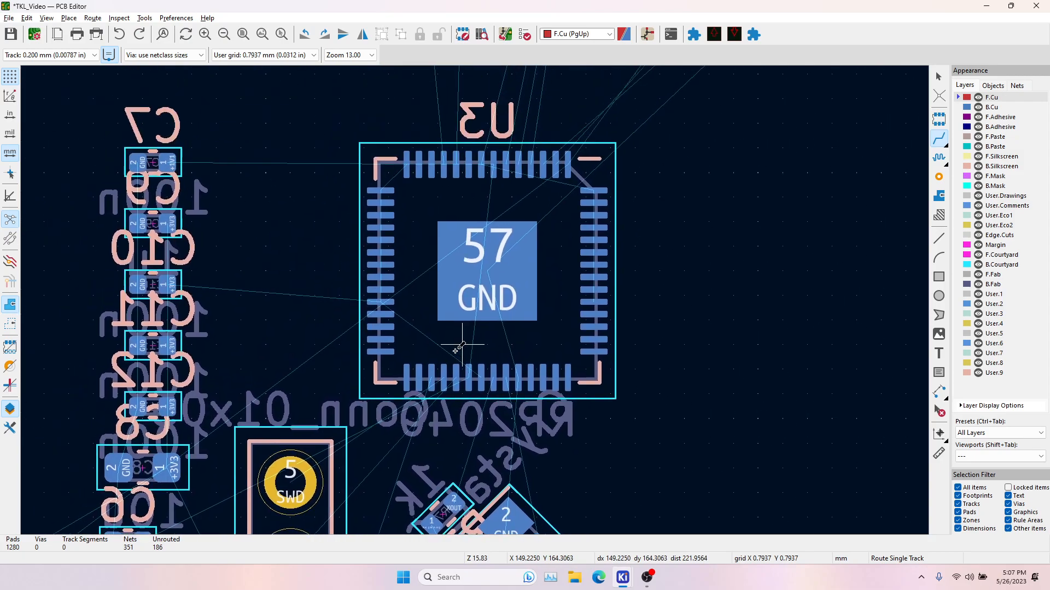
scroll(150, 157, "up", 3)
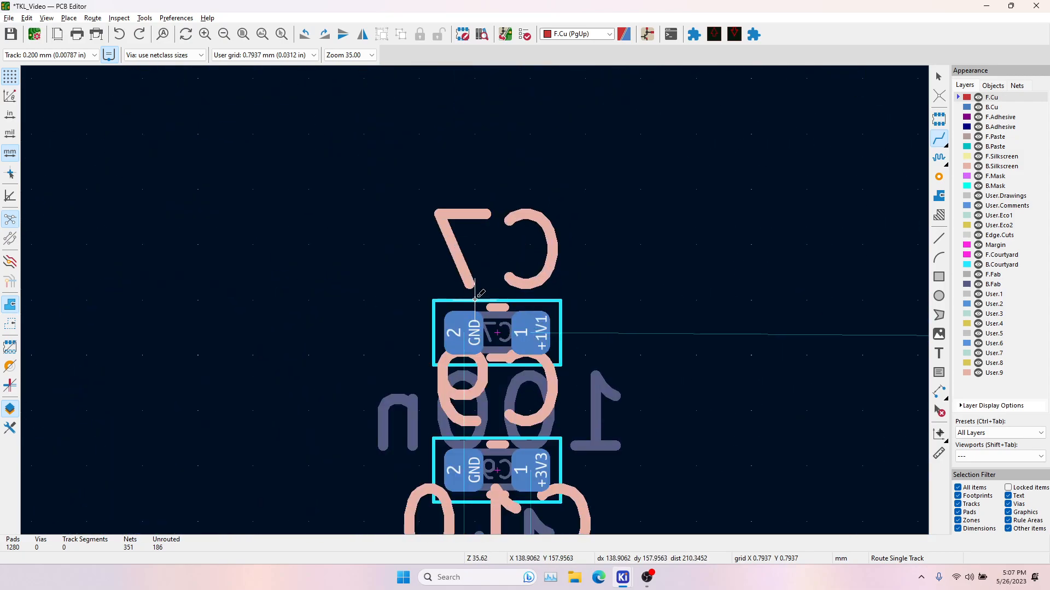
left_click(551, 359)
key("Escape")
key("Escape")
left_click(502, 352)
scroll(484, 300, "down", 6)
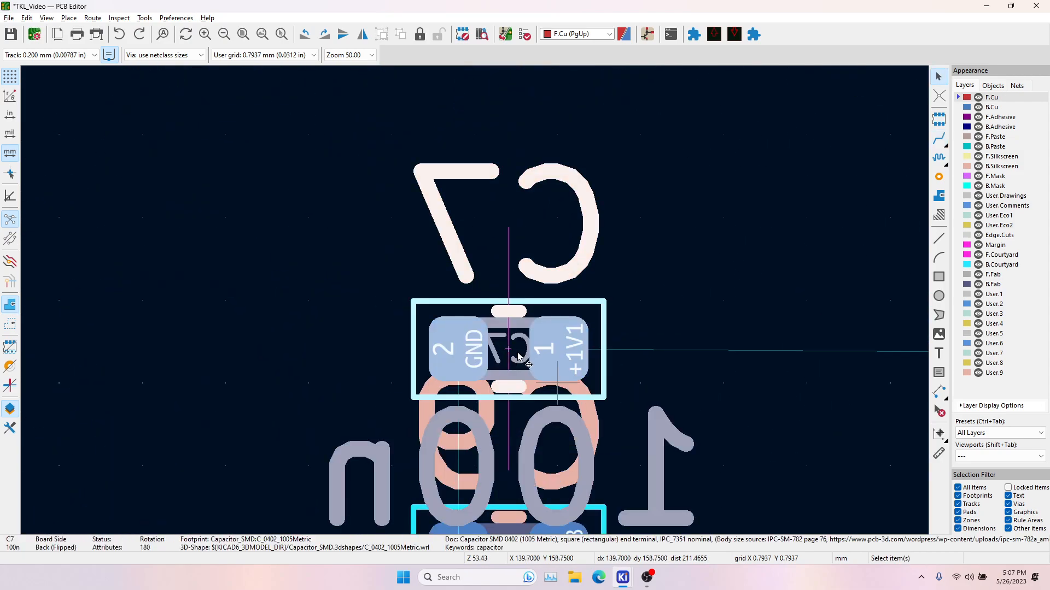
Select the RP2040's +1V1 pads 50 and 45 on the upper edge and pad 23 on the lower edge.
scroll(645, 306, "up", 4)
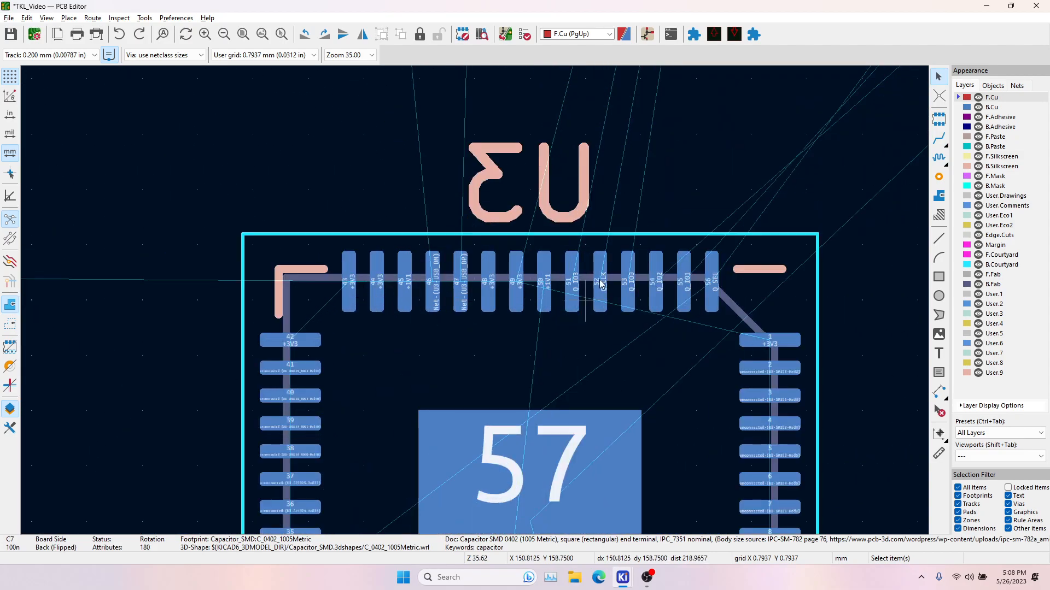
left_click(544, 290)
left_click(403, 278, "shift")
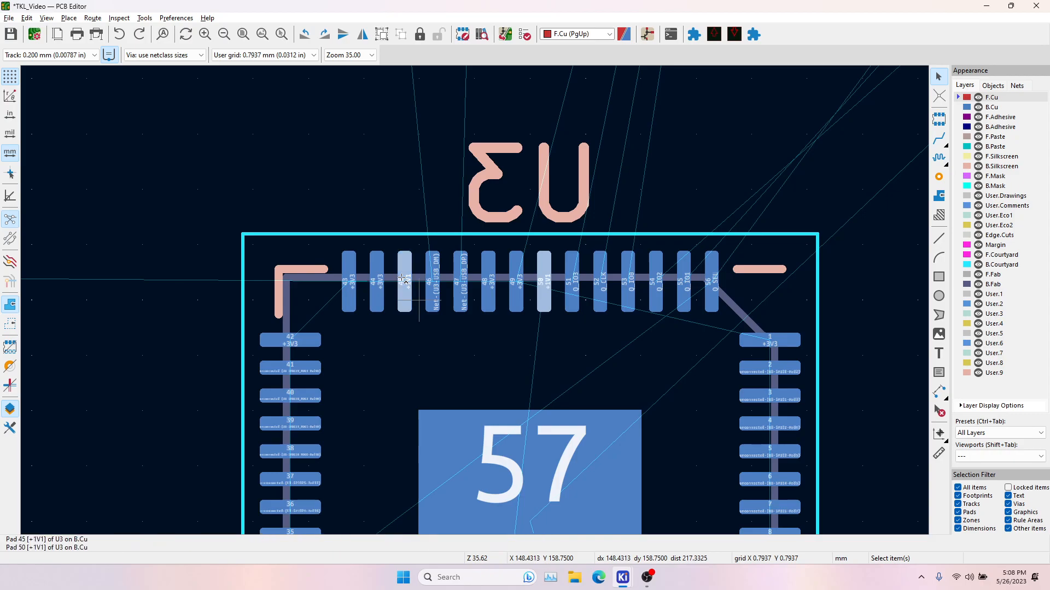
scroll(546, 304, "down", 3)
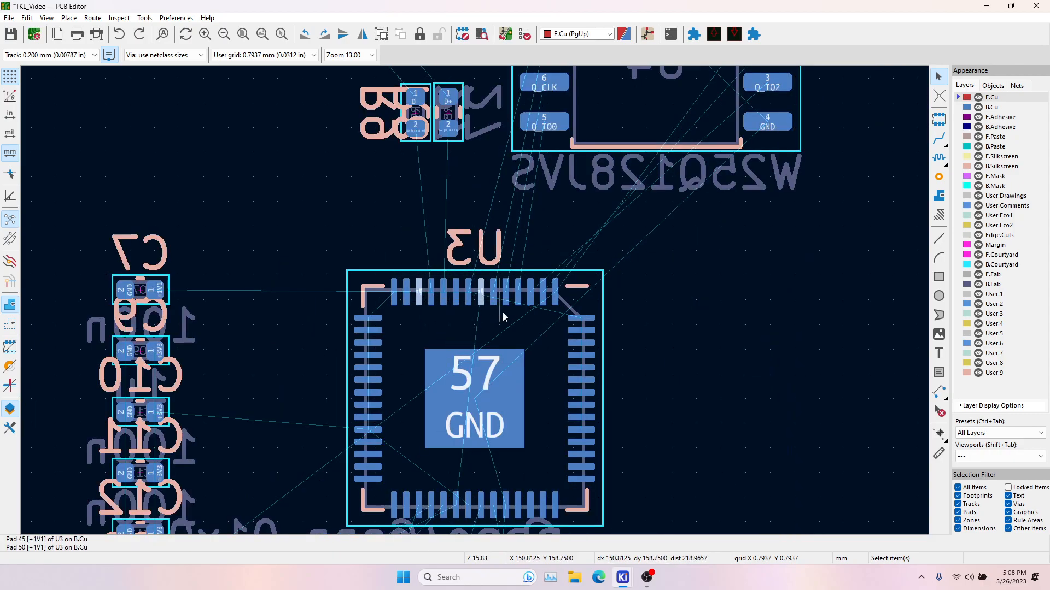
scroll(481, 389, "down", 2, "shift")
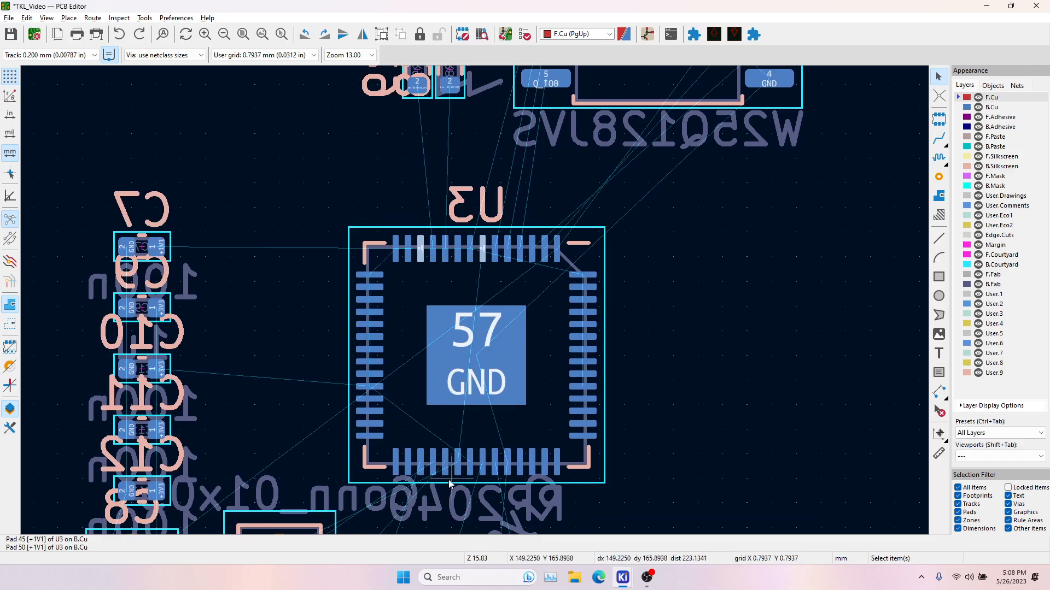
scroll(448, 478, "up", 5)
left_click(514, 336)
scroll(515, 336, "up", 2, "ctrl")
scroll(515, 336, "down", 2, "ctrl")
scroll(515, 336, "down", 2)
scroll(475, 304, "down", 2)
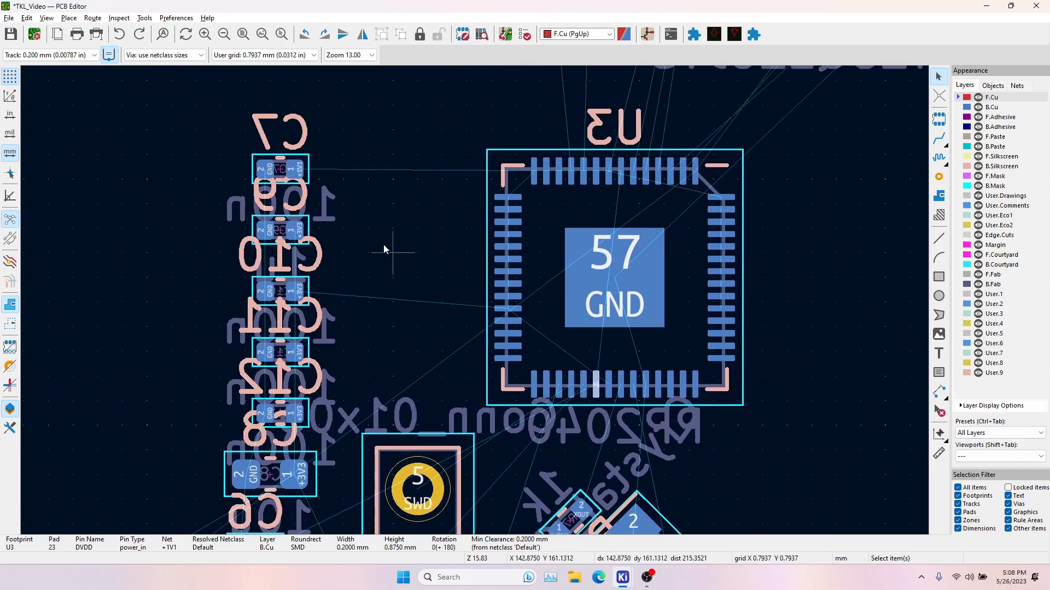
Place the 1u capacitor C9 just left of the RP2040's upper-left corner and select the nearby +3V3 pads to check their connections.
left_click(282, 175)
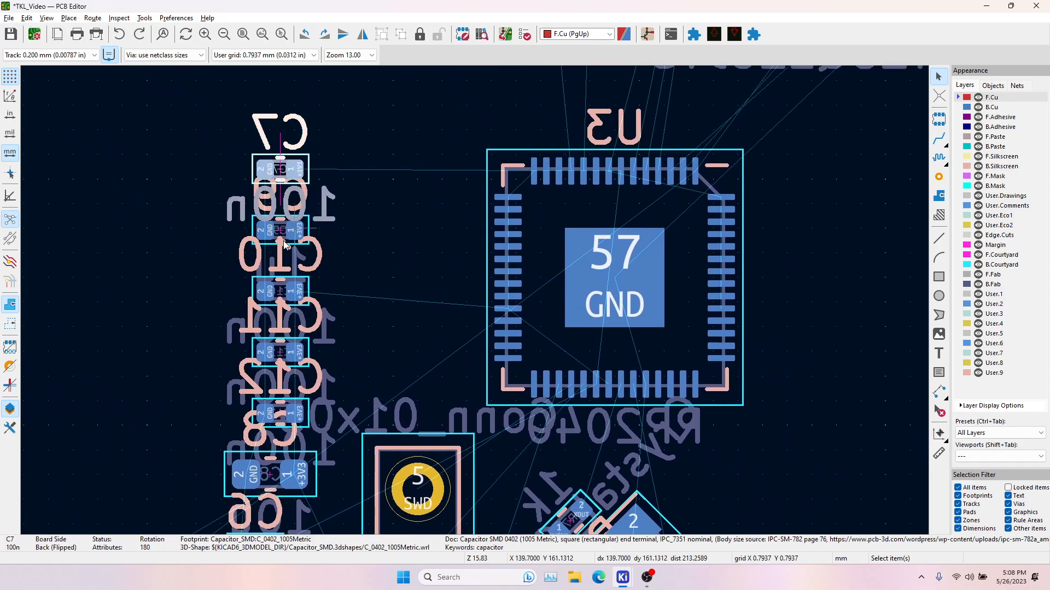
left_click(280, 234)
left_click_drag(281, 228, 456, 192)
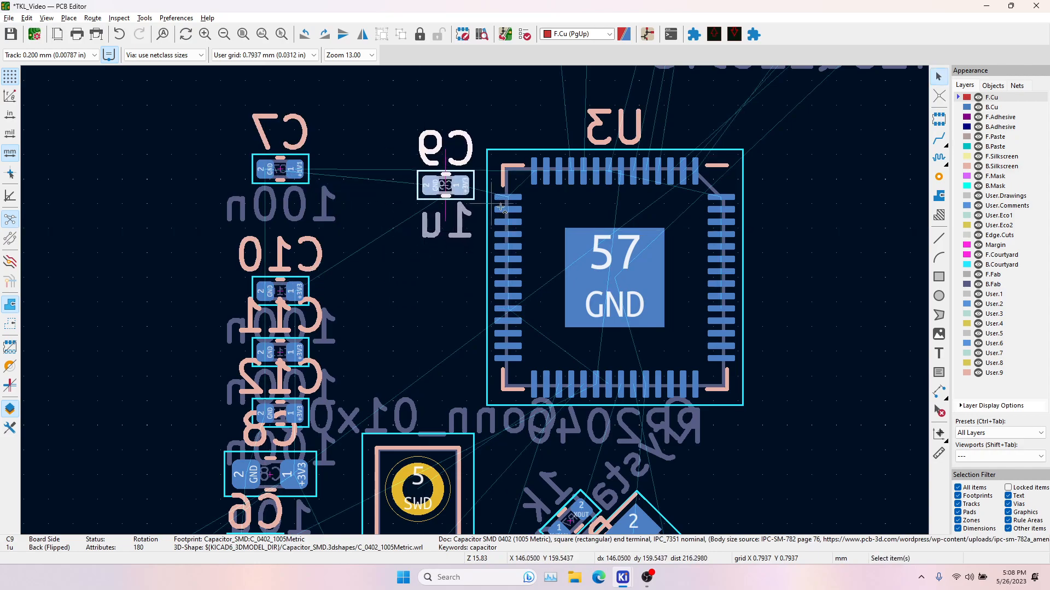
left_click(276, 290)
left_click(446, 193)
left_click_drag(446, 193, 446, 171)
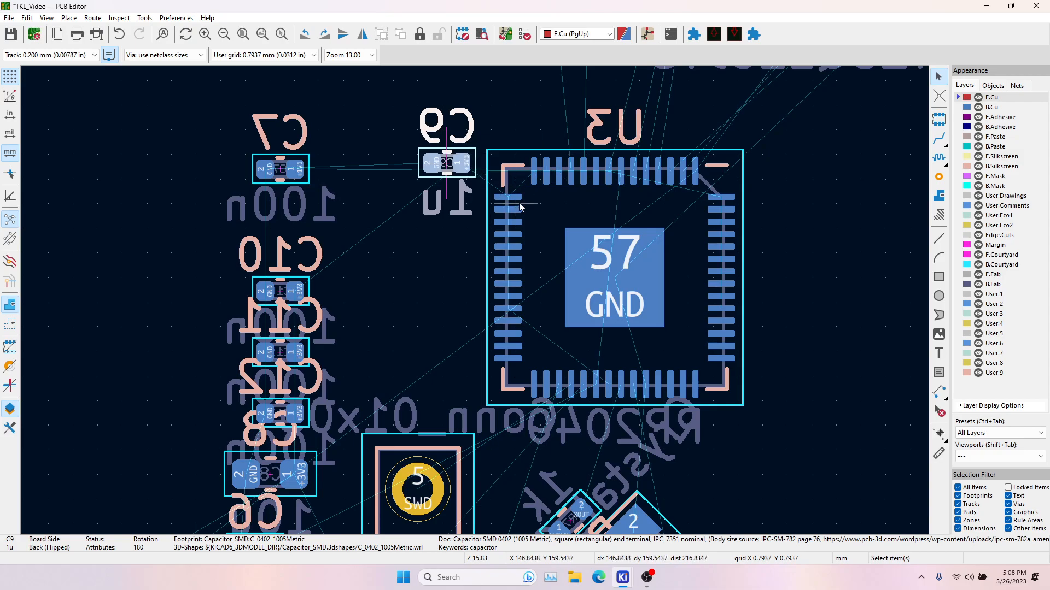
left_click(518, 200)
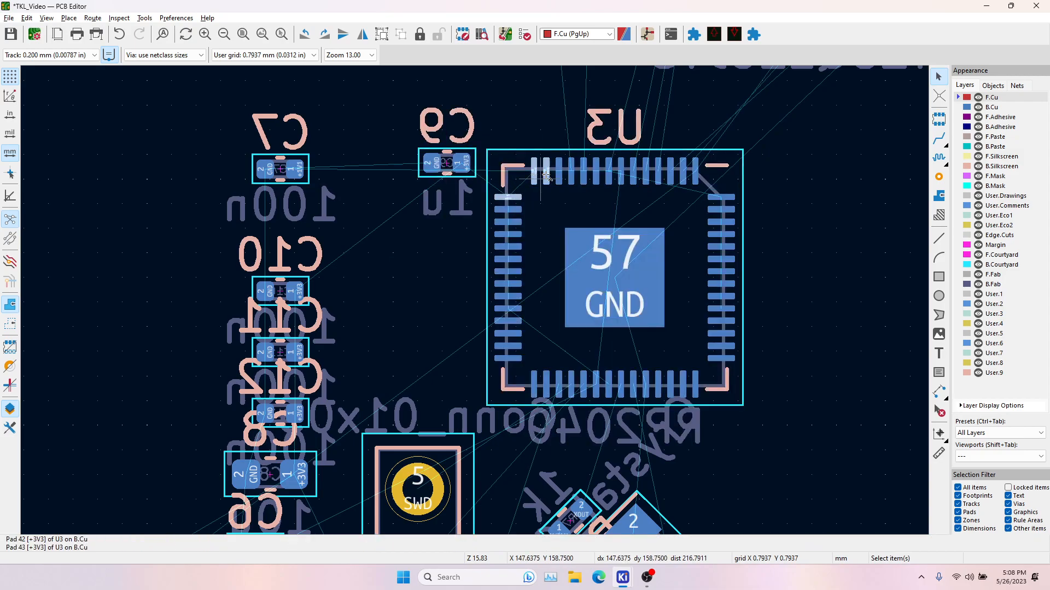
left_click(296, 288)
Move the 10u capacitor C8 to the open area above C9, left of flash chip U4.
scroll(290, 426, "down", 2)
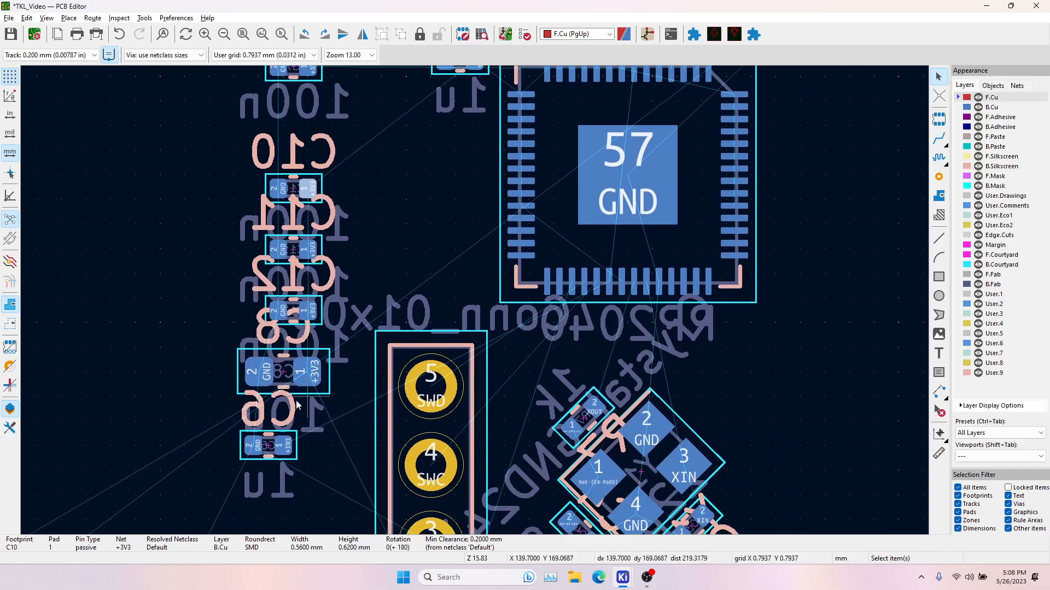
left_click(283, 372)
key("m")
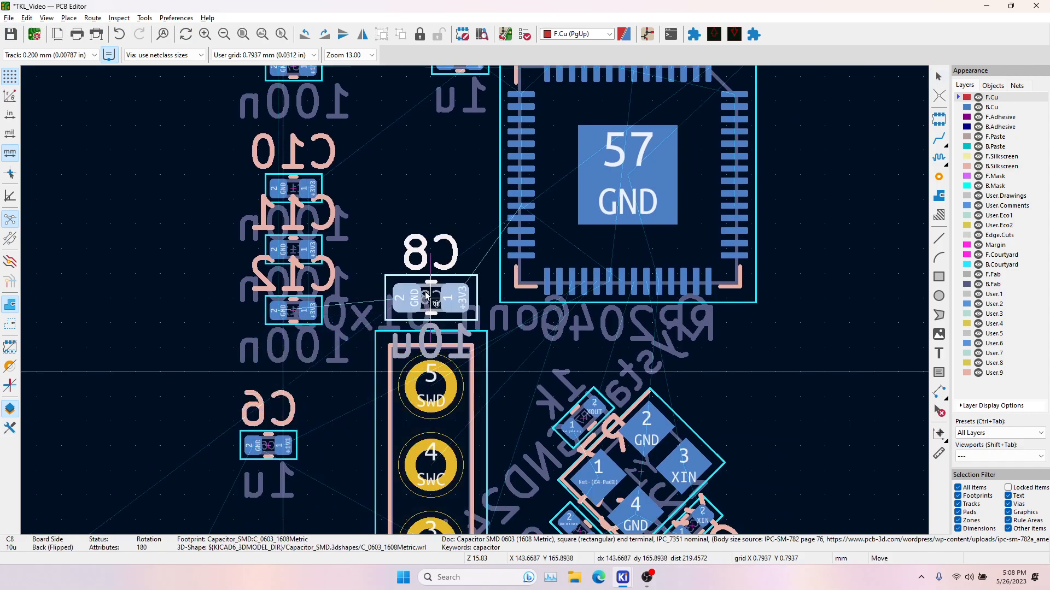
middle_click_drag(431, 180, 405, 413)
scroll(429, 316, "down", 2)
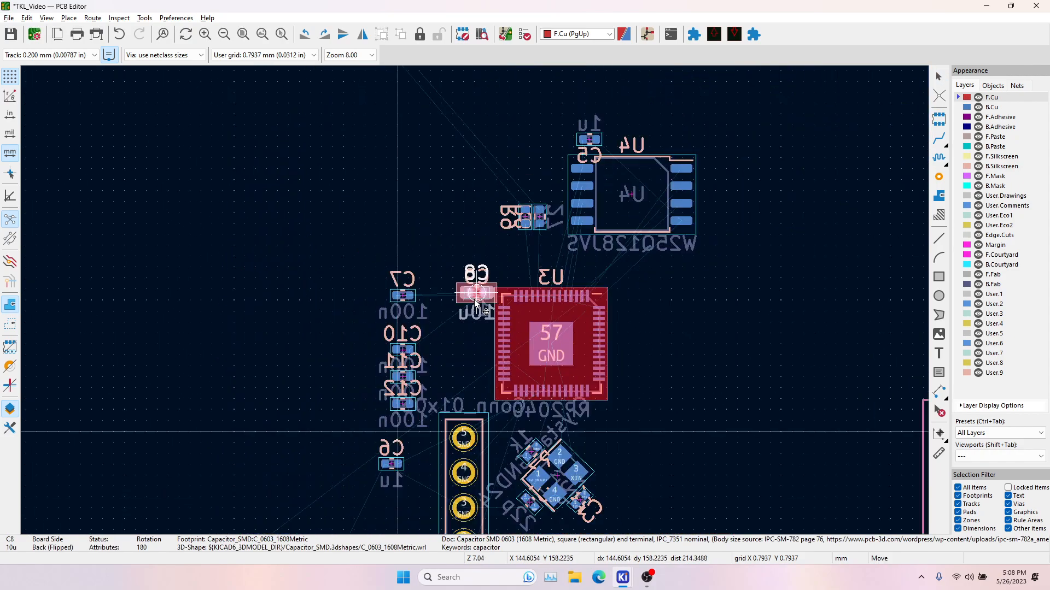
left_click(467, 170)
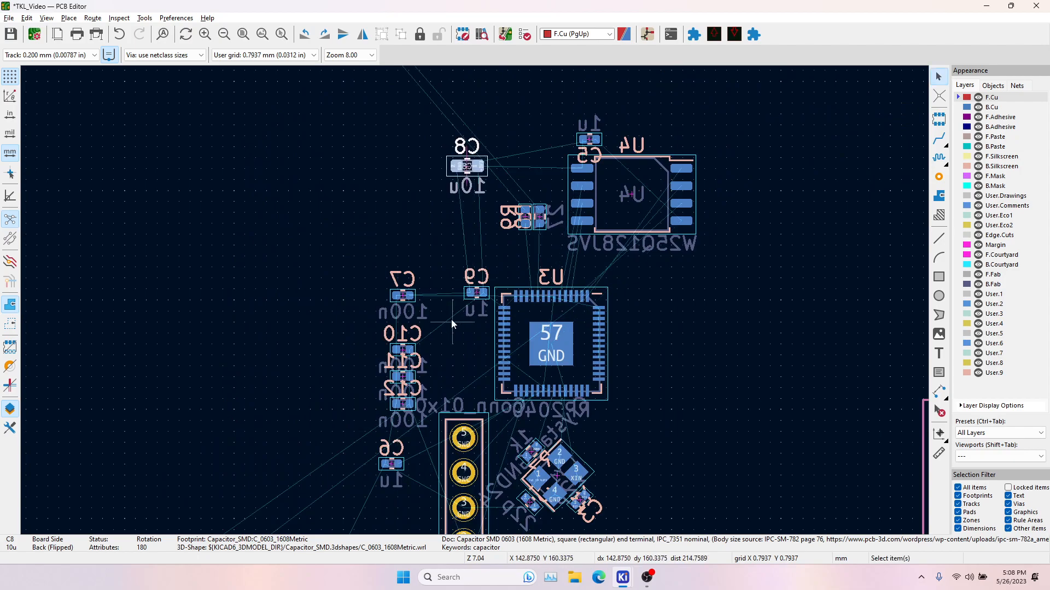
Move regulator U1 together with capacitors C1 and C2 to the free area above C8.
scroll(460, 314, "down", 5)
left_click_drag(327, 374, 368, 402)
key("m")
middle_click_drag(623, 221, 569, 267)
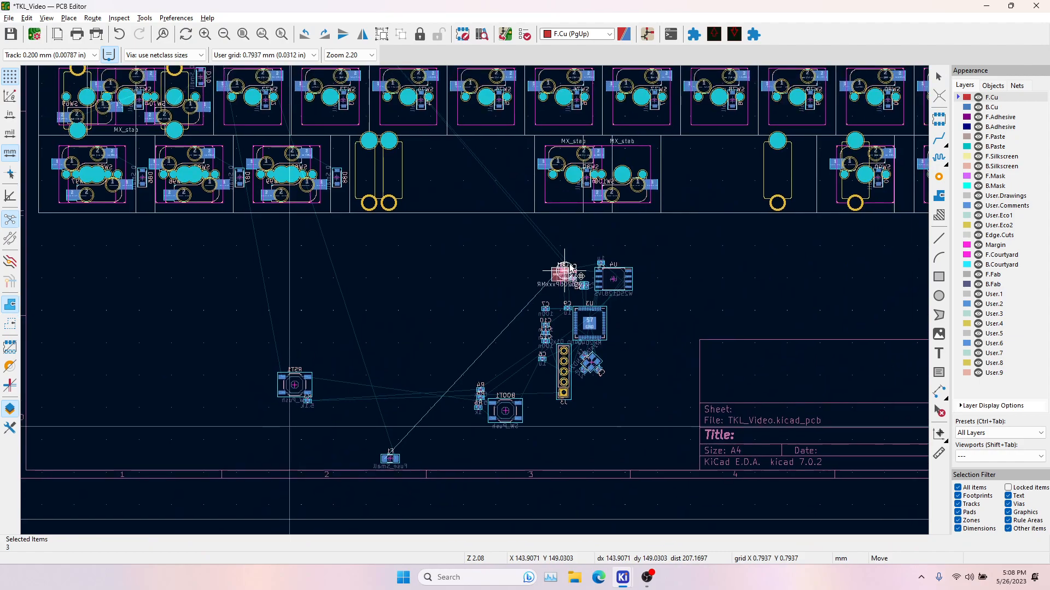
scroll(569, 268, "up", 2)
left_click(171, 315)
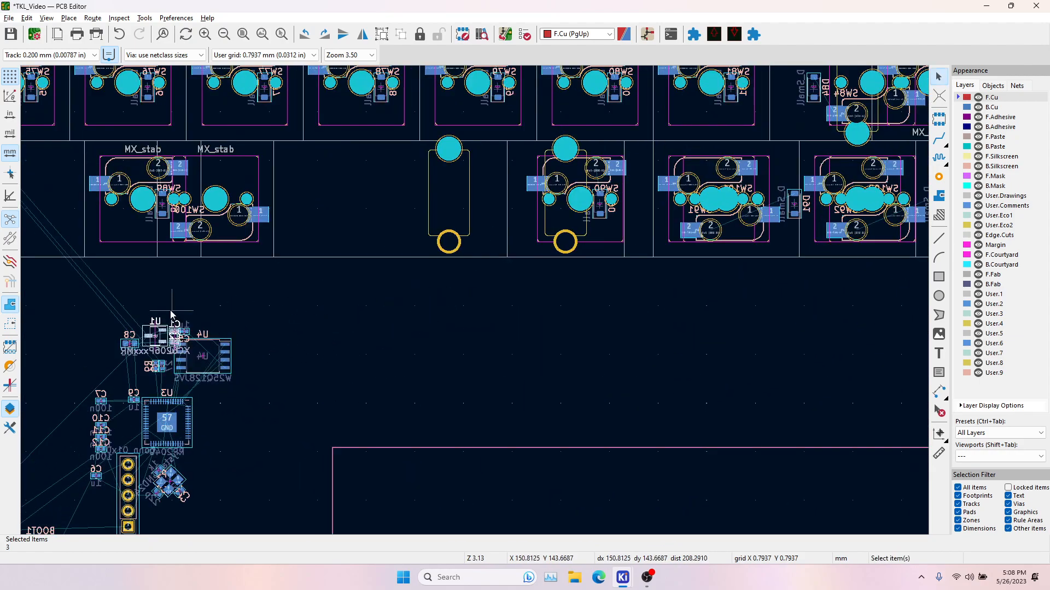
key("m")
scroll(181, 350, "up", 6)
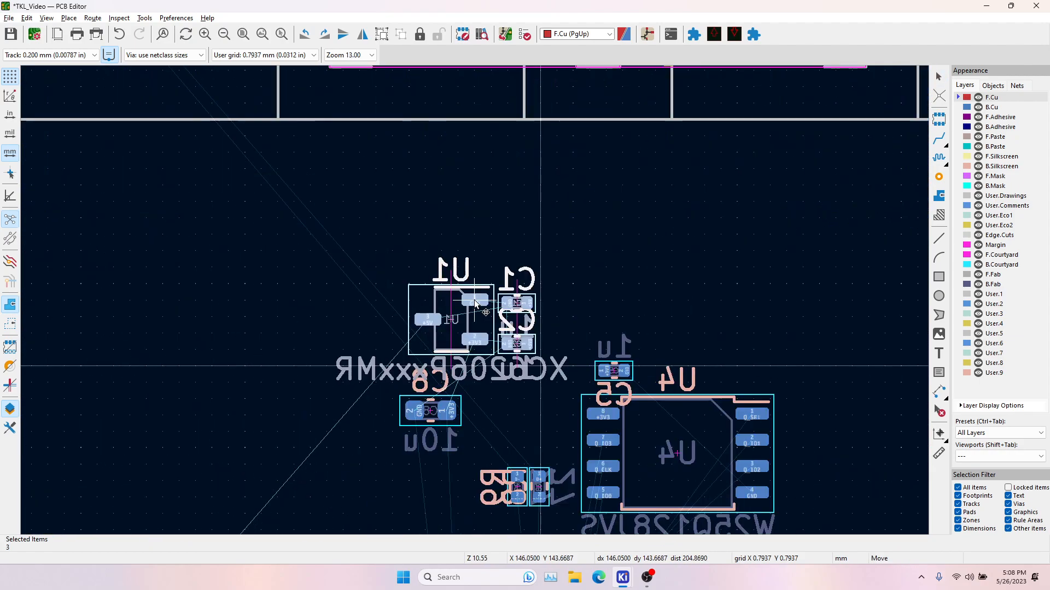
left_click(479, 234)
scroll(508, 267, "up", 1)
left_click(536, 279)
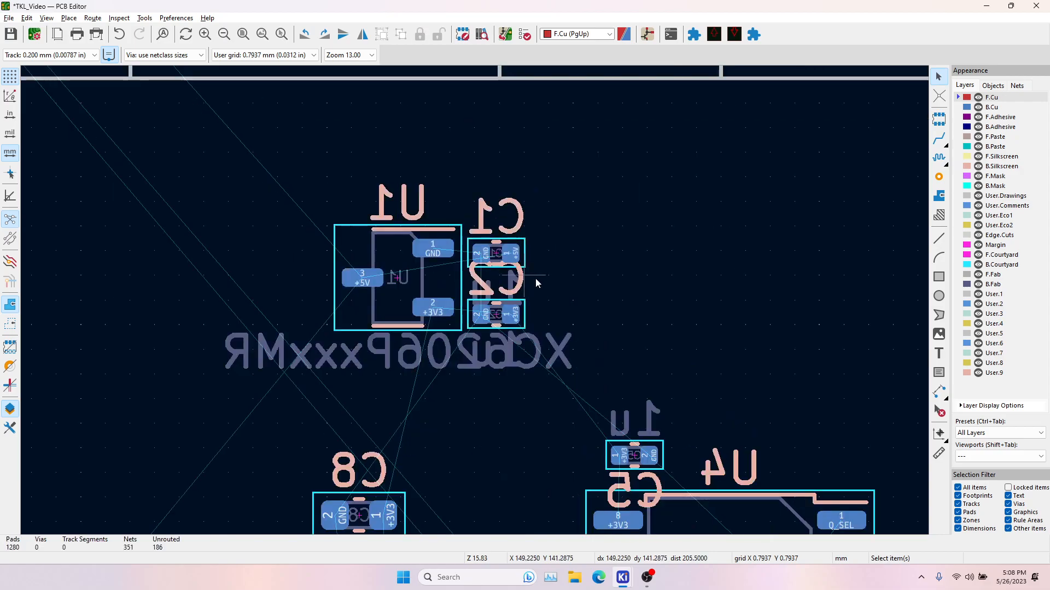
Rotate capacitor C1 to 90 degrees and place it beside the +5V pad of regulator U1.
left_click(500, 258)
key("m")
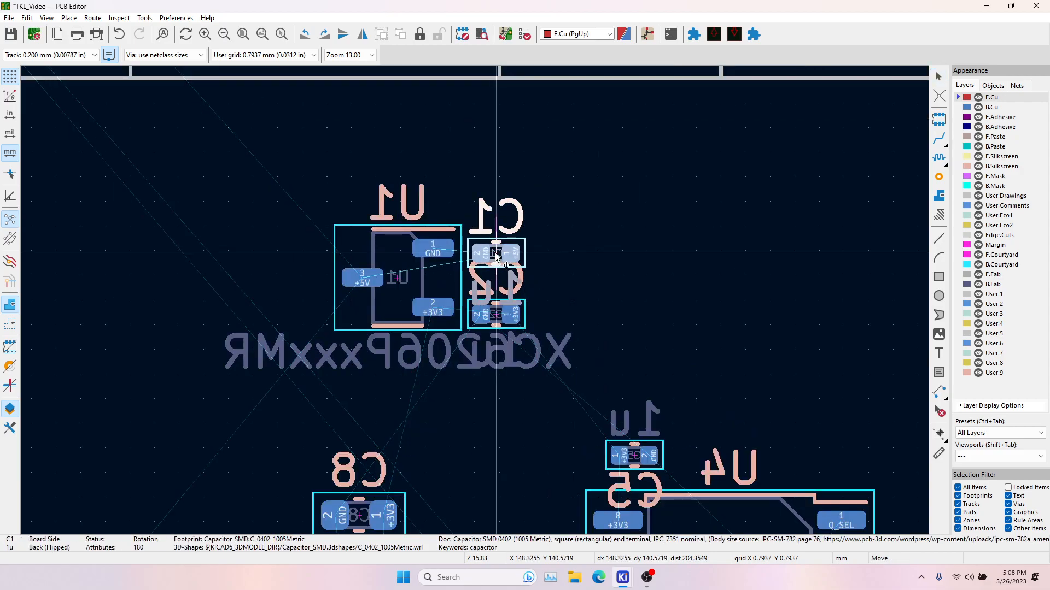
key("r")
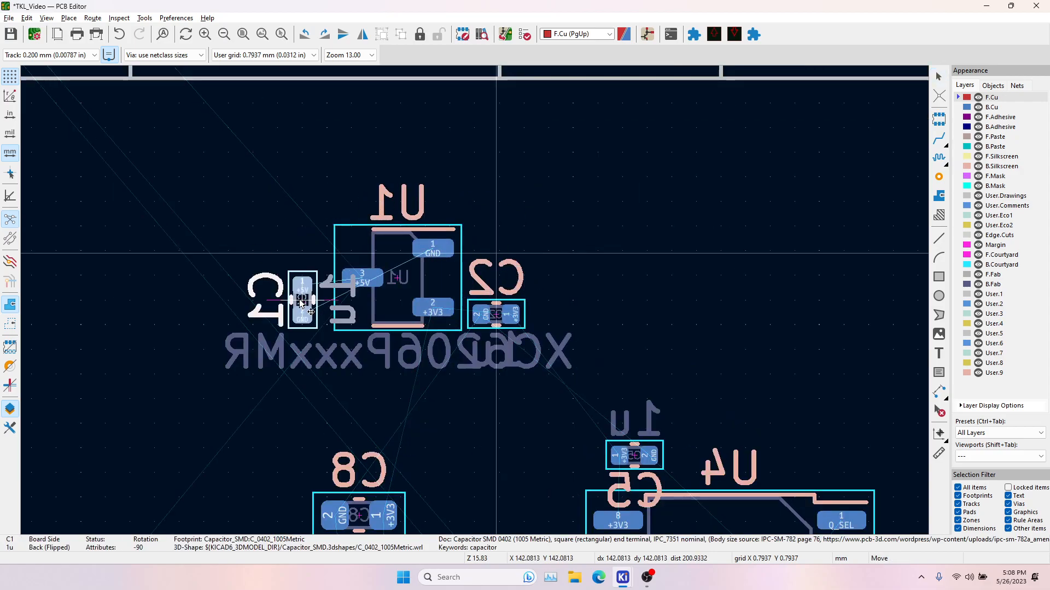
key("r")
key("r")
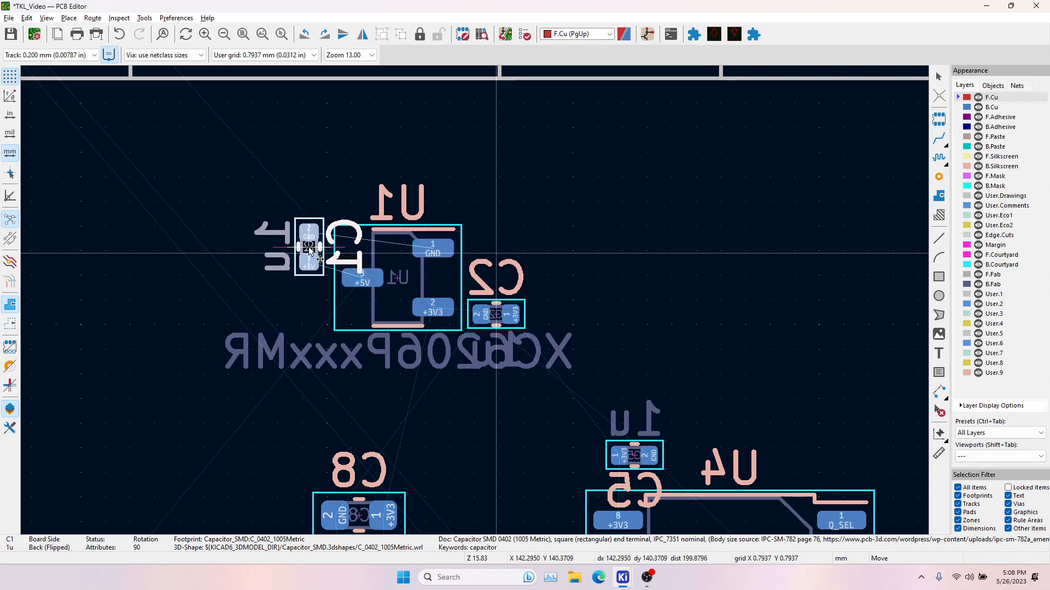
left_click(302, 253)
Rotate capacitor C2 to 90 degrees and place it beside the GND and +3V3 pads of regulator U1.
left_click(496, 322)
key("m")
key("r")
key("r")
left_click(497, 250)
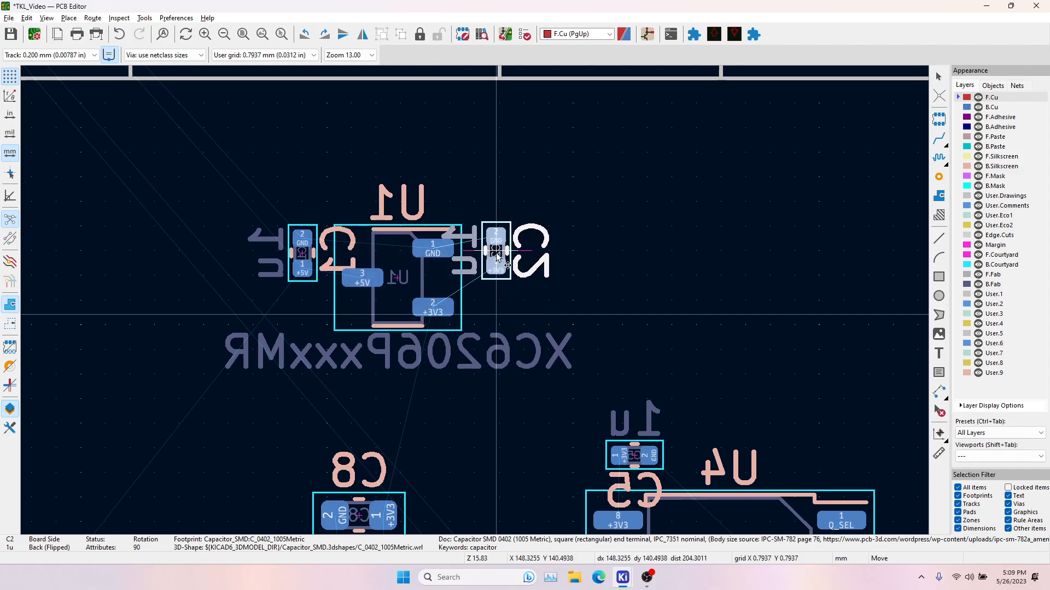
Align capacitor C1 level with C2 on the opposite side of regulator U1.
left_click(316, 257)
key("m")
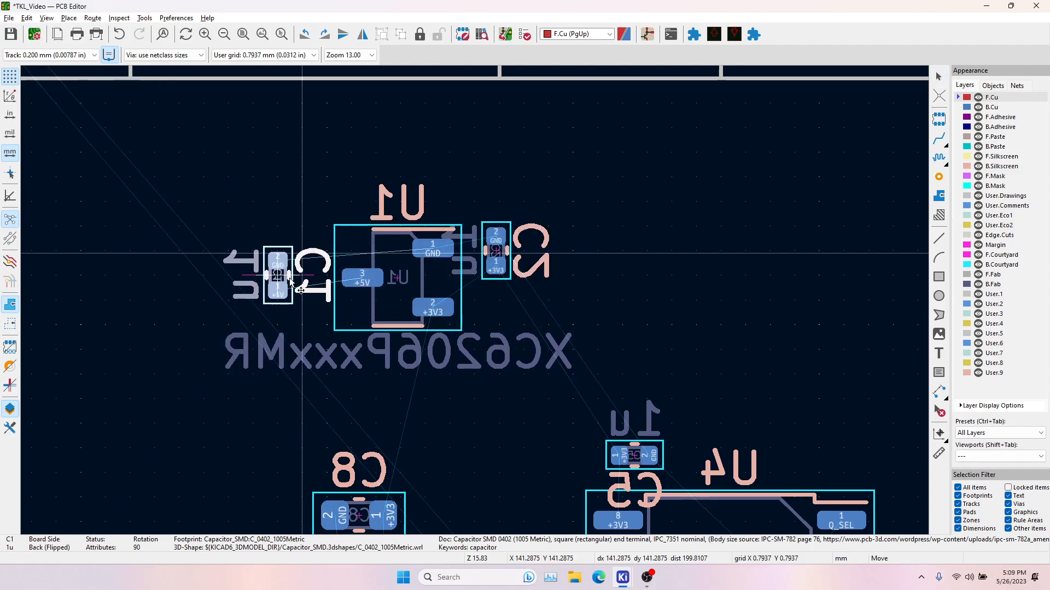
left_click(313, 261)
left_click(398, 279)
key("m")
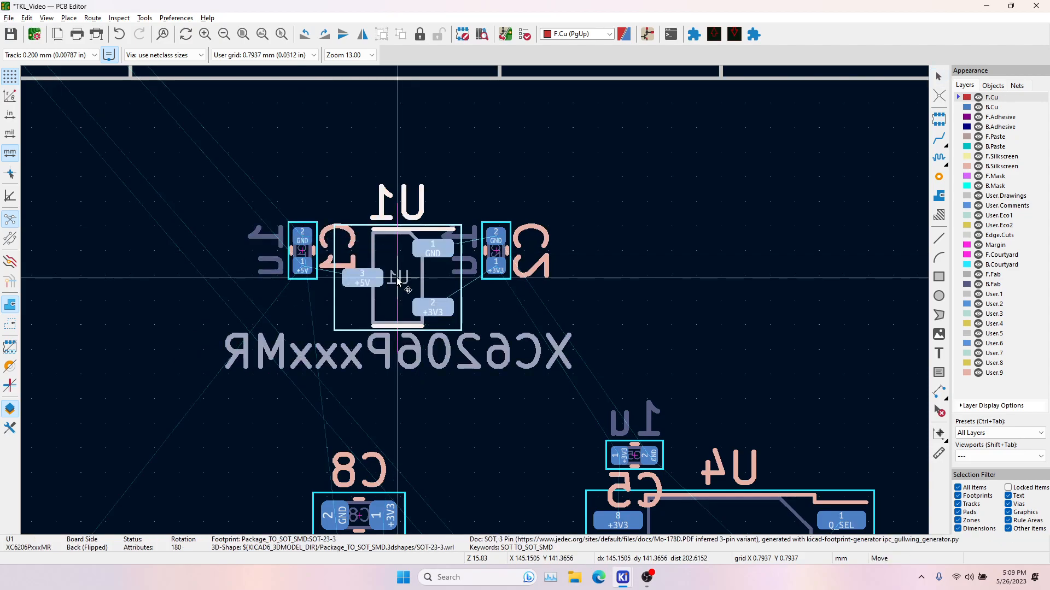
Route tracks from regulator U1's +5V and GND pads to C1 and from its GND and +3V3 pads to C2.
left_click(942, 140)
left_click(304, 267)
left_click(361, 278)
left_click(302, 236)
left_click(448, 246)
left_click(435, 247)
left_click(496, 237)
left_click(432, 307)
left_click(496, 264)
Route a +3V3 track from regulator U1's +3V3 pad through C8 to C9.
key("Page_Up")
left_click(435, 310)
left_click(381, 268)
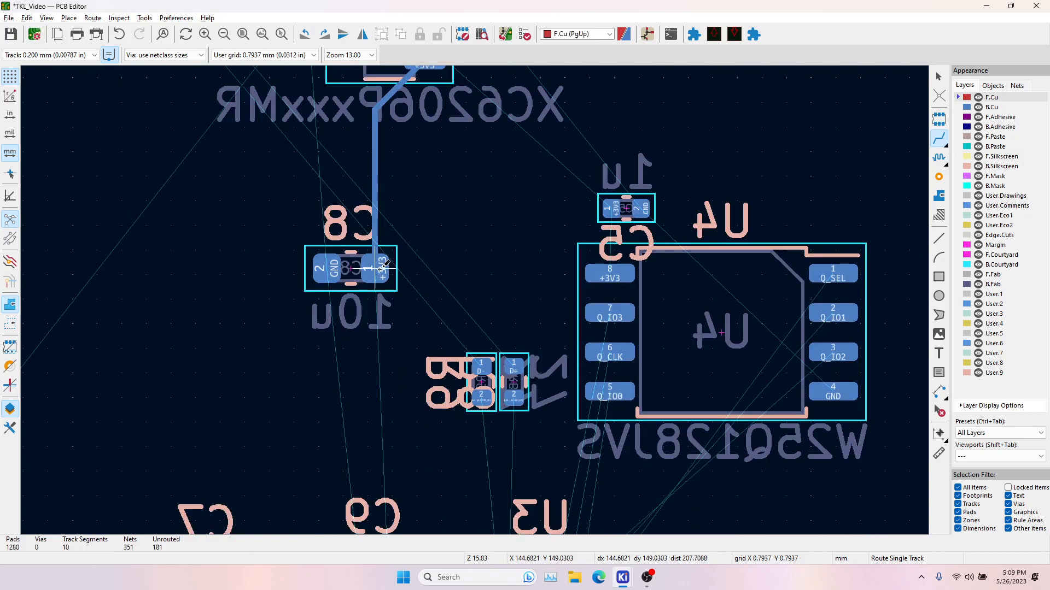
left_click(381, 268)
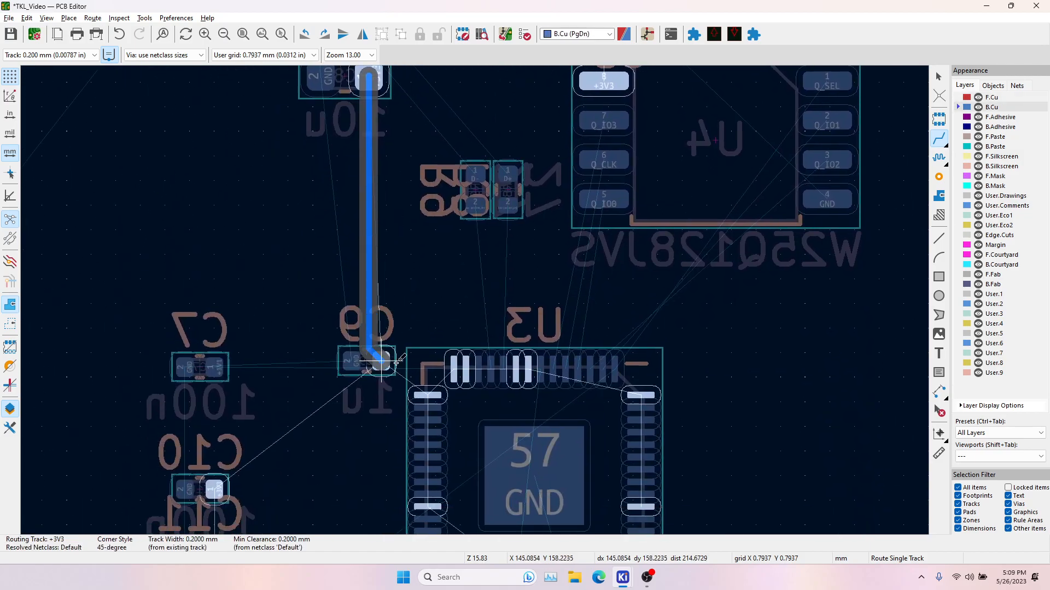
left_click(393, 356)
key("Page_Up")
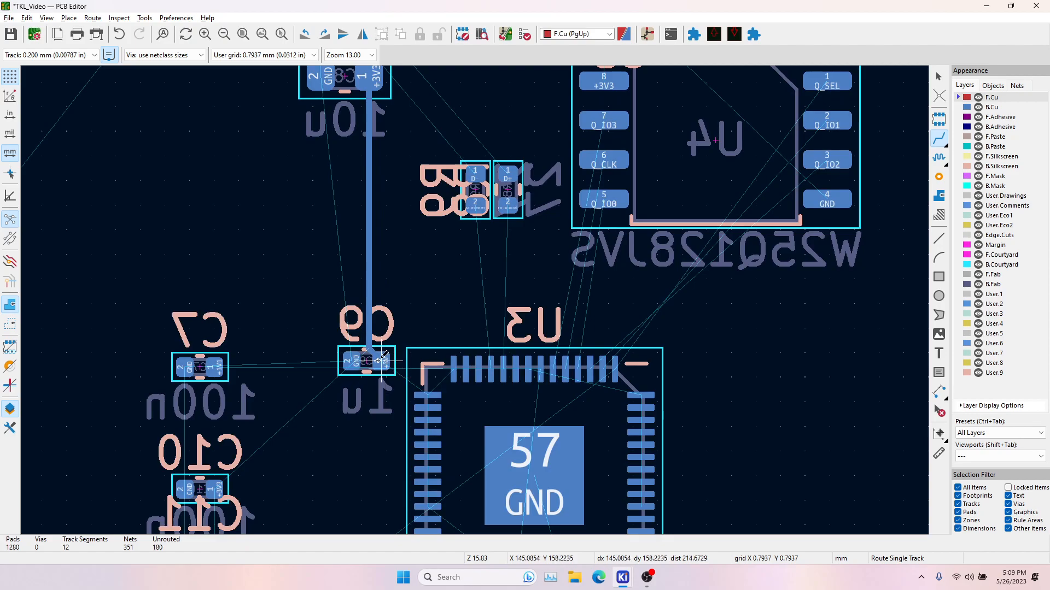
left_click(379, 360)
middle_click_drag(386, 497, 394, 328)
key("Escape")
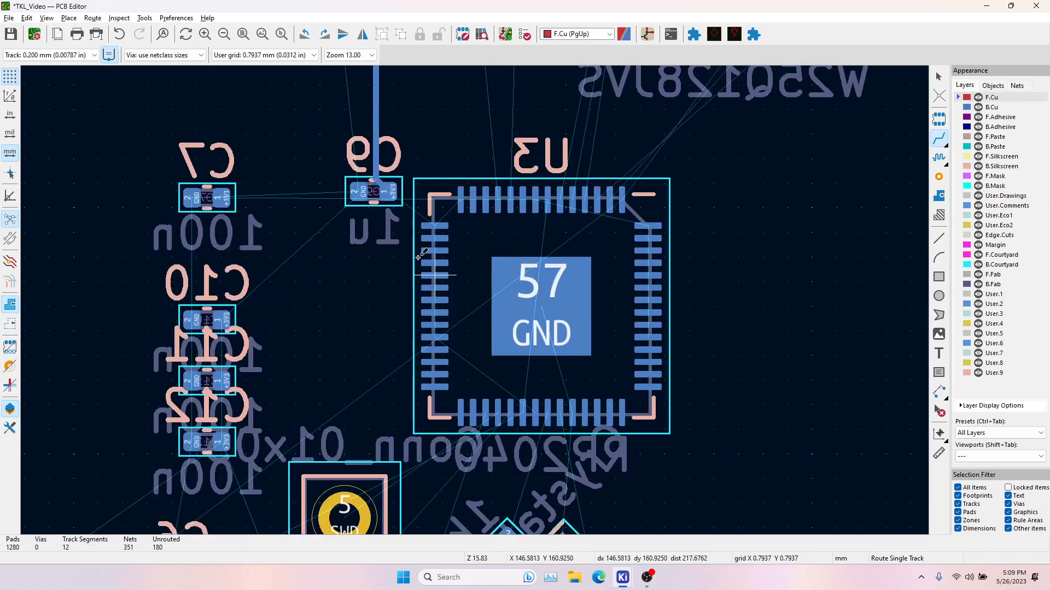
Cancel the +3V3 track started at C9 and undo the recent tracks running from regulator U1 to C2, C8 and C9.
left_click(393, 192)
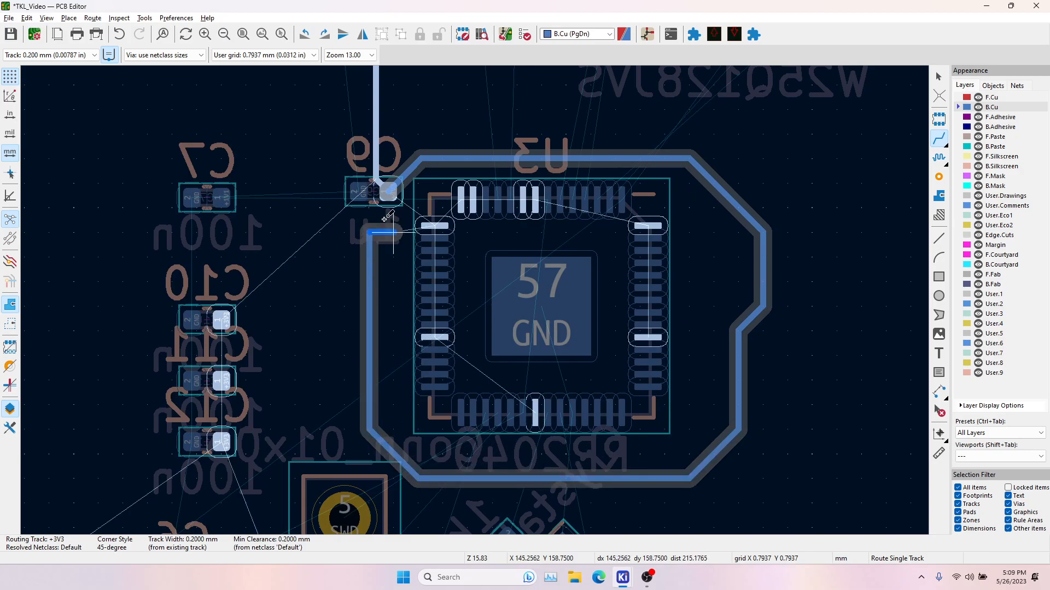
key("Escape")
scroll(393, 239, "down", 2)
key("Escape")
key("ctrl+z")
scroll(475, 299, "down", 4)
scroll(475, 298, "up", 4)
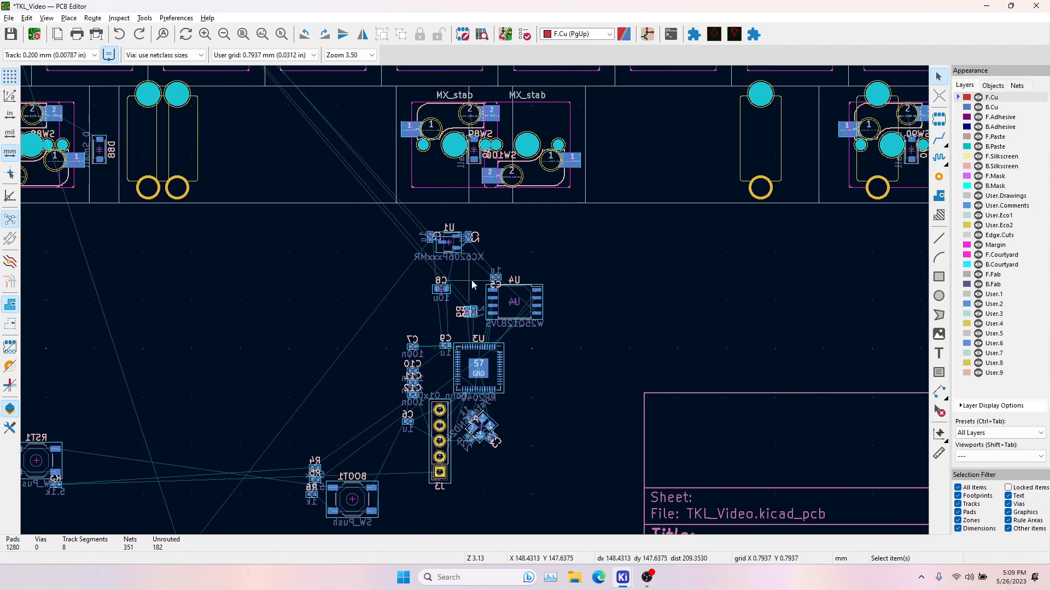
scroll(481, 309, "down", 2)
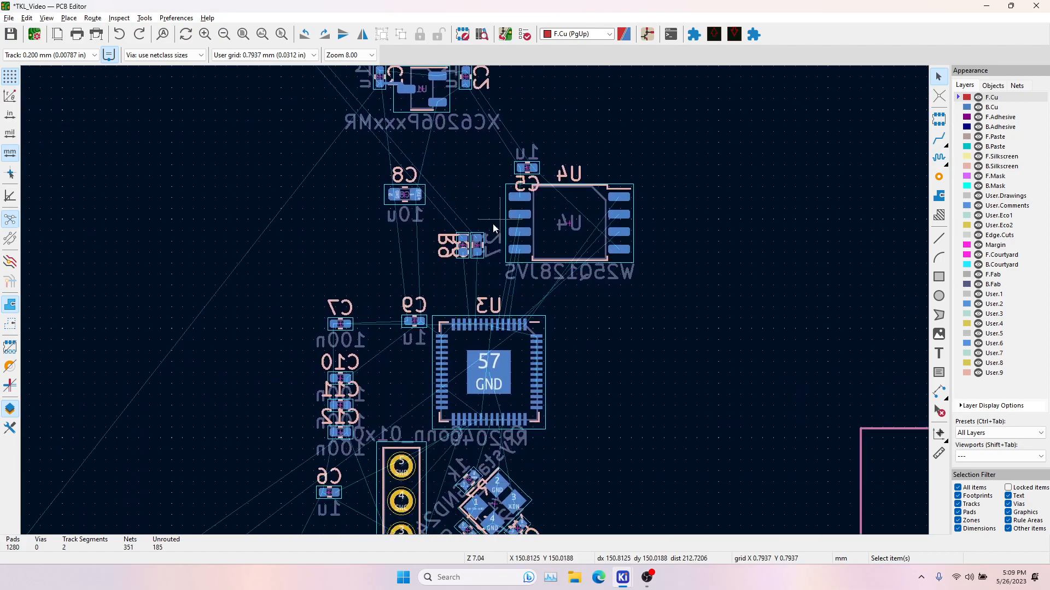
scroll(438, 284, "up", 4)
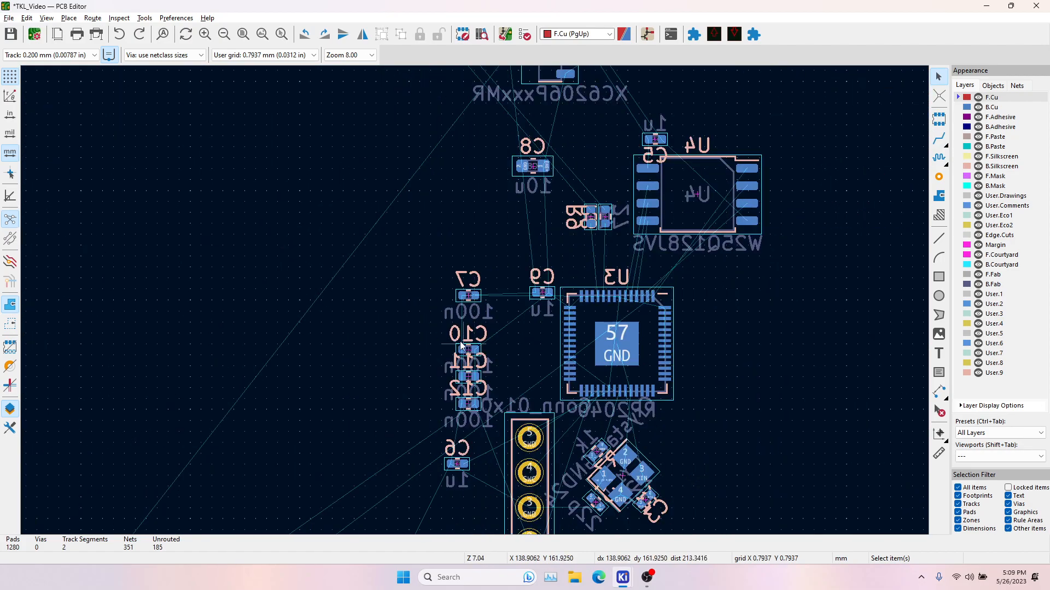
Rotate capacitor C7 to -90 degrees and place it below U3, between header J3 and the crystal.
left_click(463, 301)
key("m")
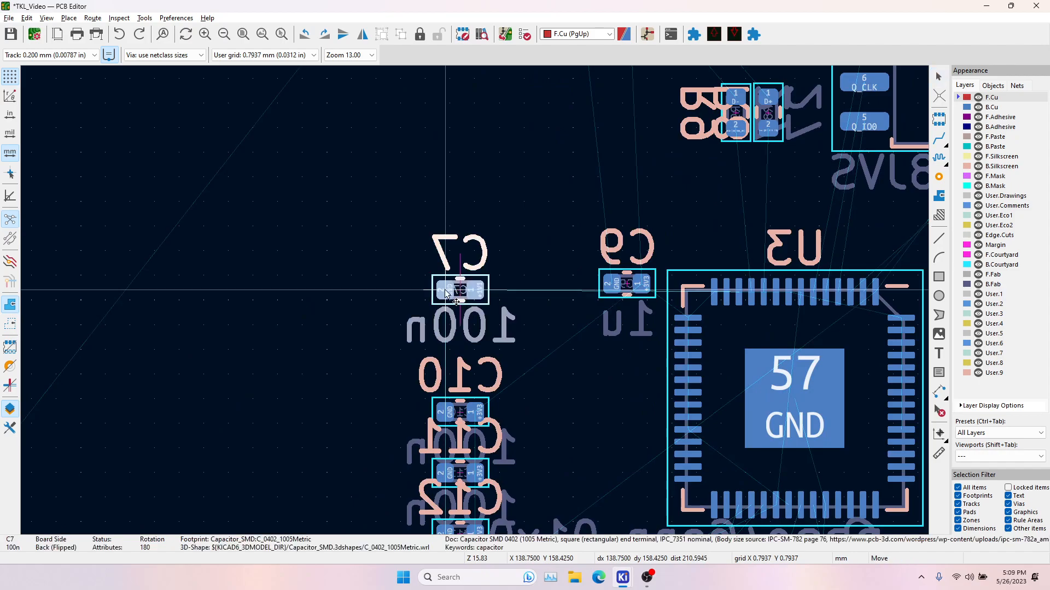
key("r")
middle_click_drag(549, 399, 410, 150)
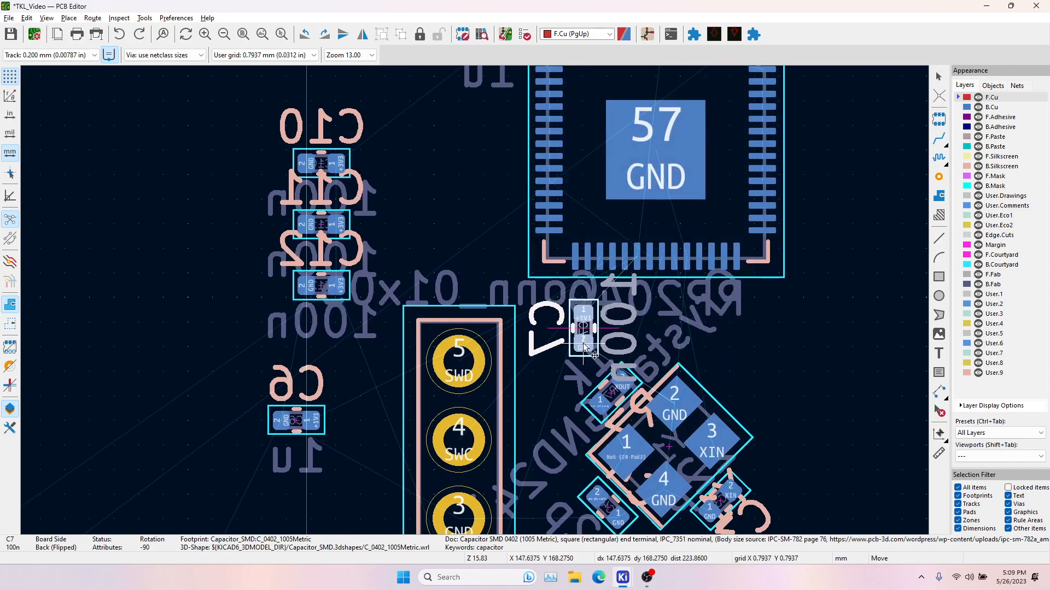
left_click(594, 347)
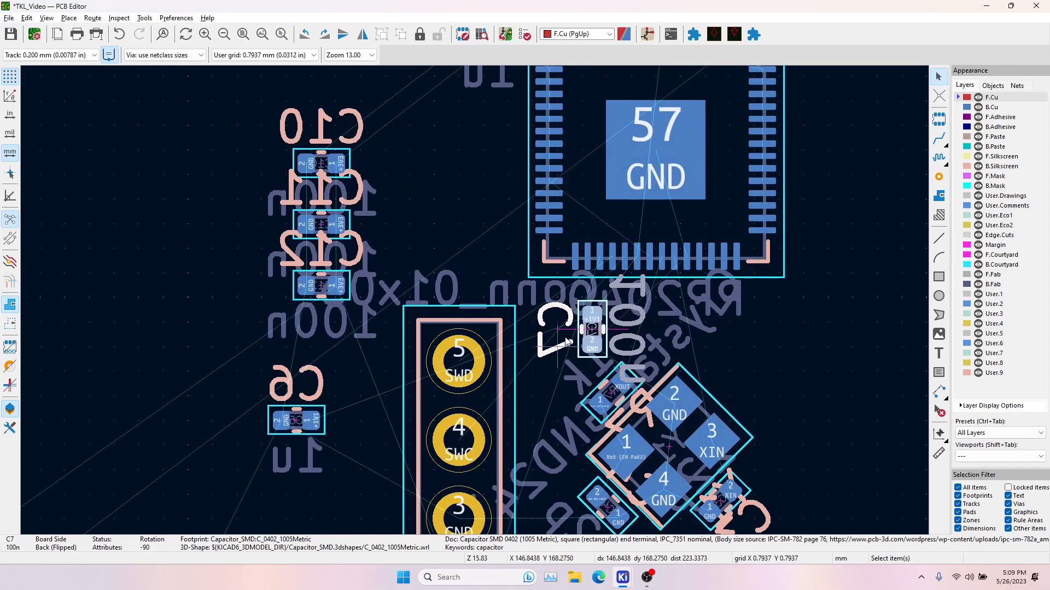
Rotate capacitor C12 to 0 degrees and place it beside the upper pads on U3's right side.
left_click(323, 290)
left_click(350, 316)
key("m")
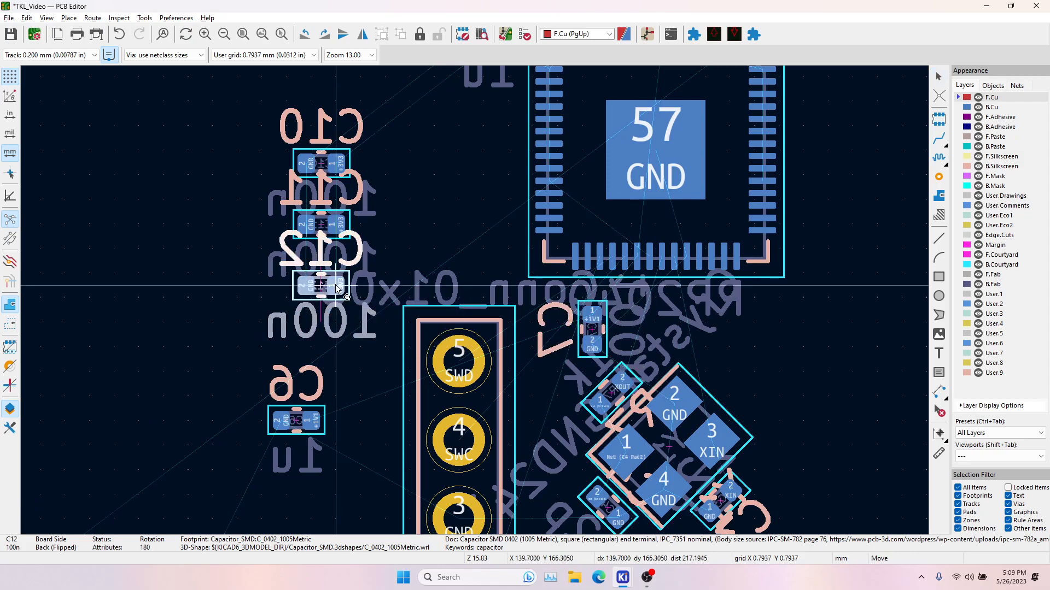
key("r")
key("r")
key("r")
key("r")
middle_click_drag(667, 202, 538, 287)
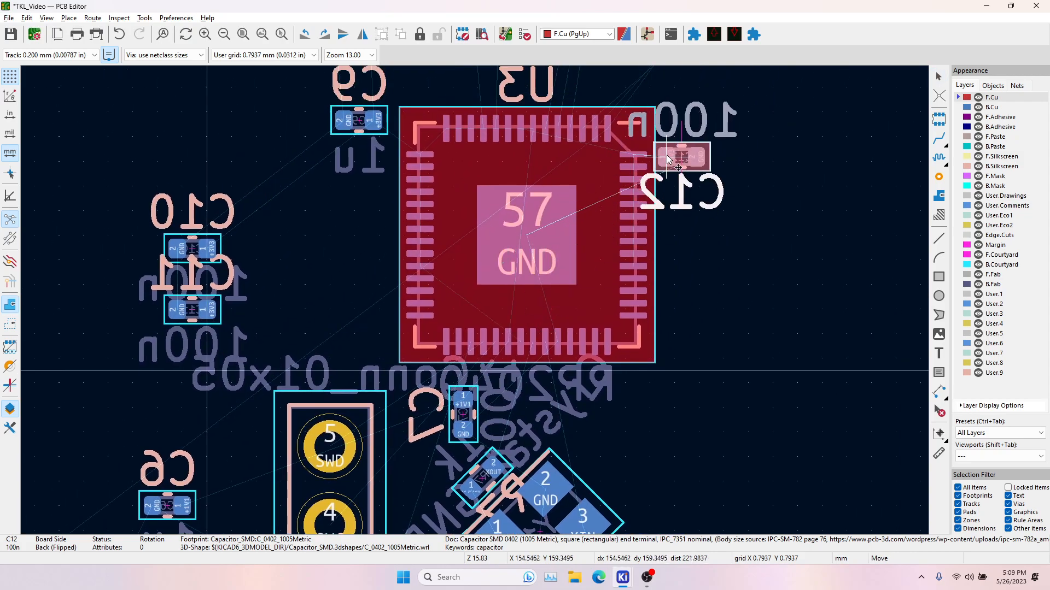
left_click(700, 137)
Place capacitor C11 beside the lower pads on U3's left side, below C9.
left_click(208, 312)
key("m")
left_click(371, 267)
Rotate capacitor C10 to 0 degrees and place it on U3's right side, below C12.
left_click(186, 259)
key("m")
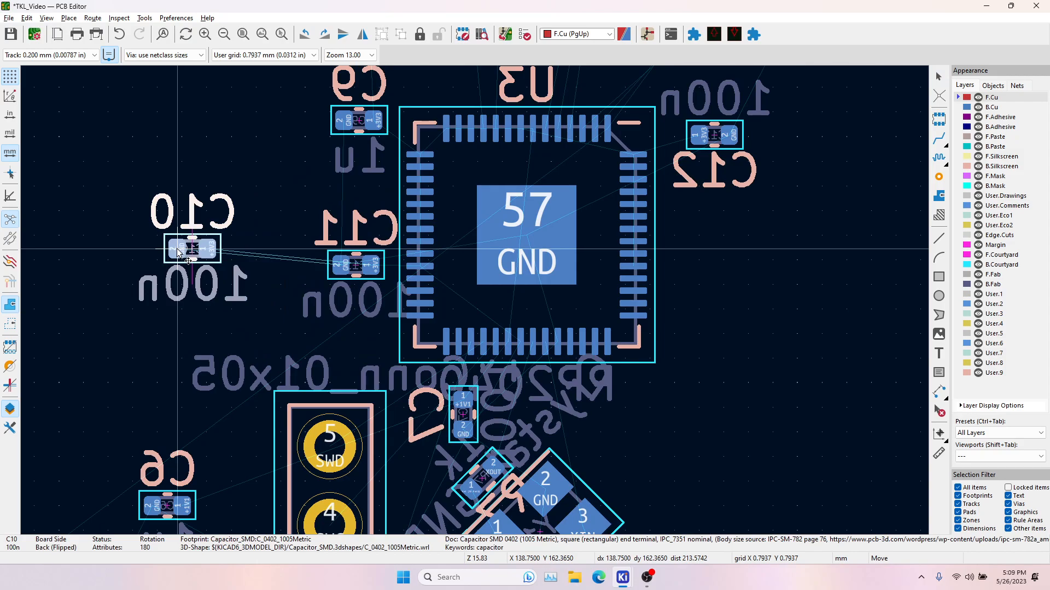
key("r")
key("r")
key("r")
key("r")
left_click(731, 279)
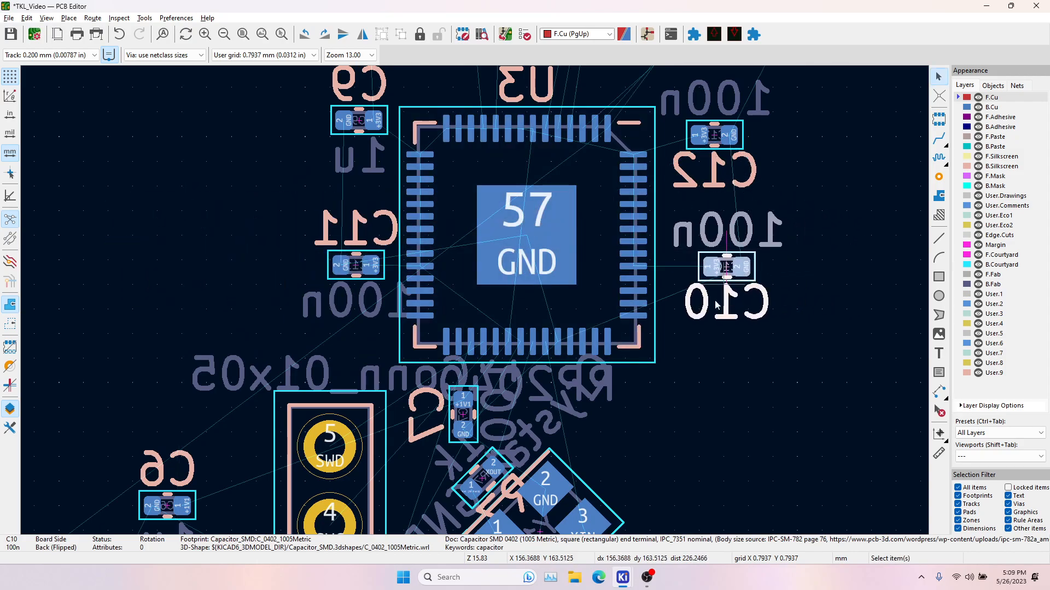
Switch the grid to 25.4000 mm and try to move capacitor C6 toward U3.
middle_click_drag(304, 421, 382, 303)
left_click(234, 394)
key("n")
middle_click_drag(302, 300, 245, 459)
key("m")
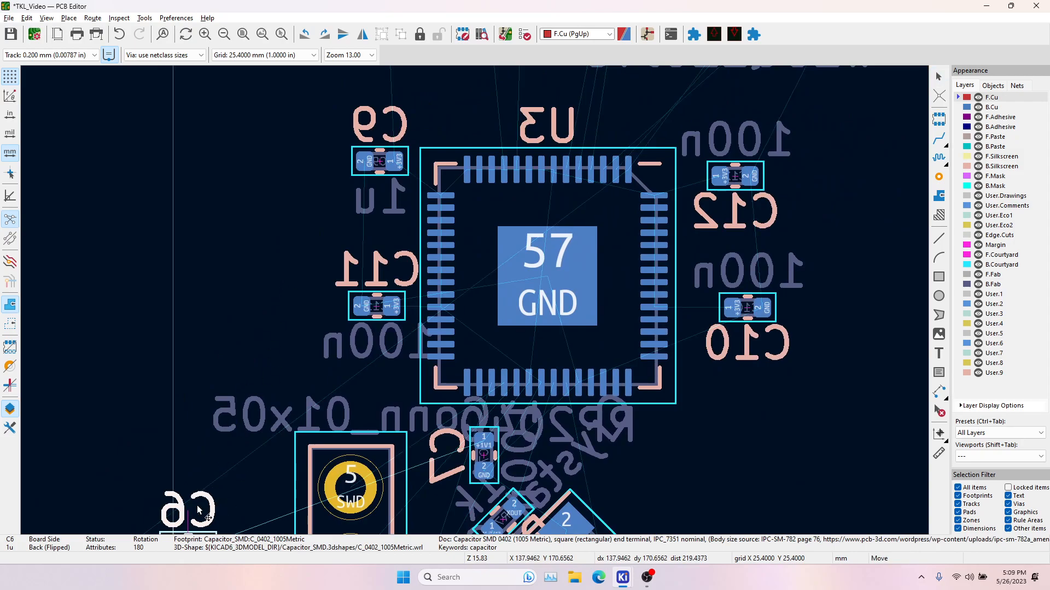
middle_click_drag(198, 511, 223, 415)
left_click(221, 440)
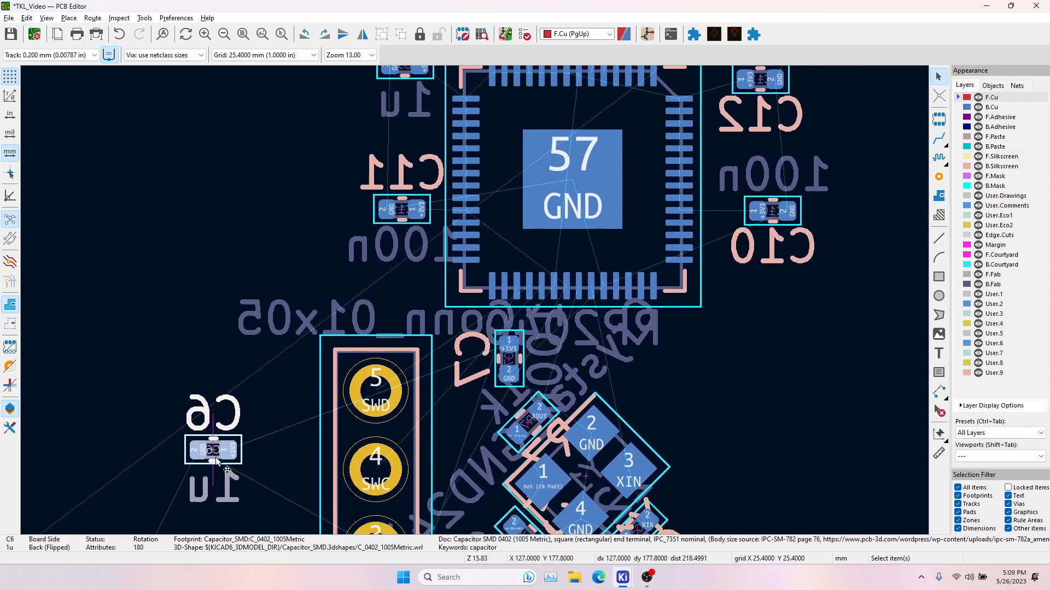
key("m")
middle_click_drag(226, 395, 311, 245)
left_click(306, 271)
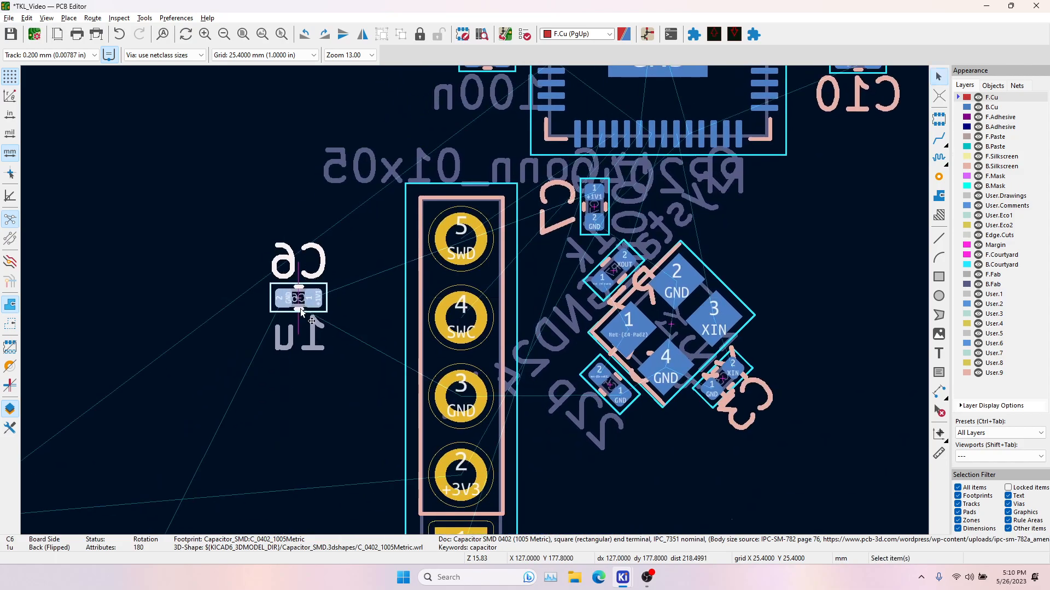
Undo and redo the last placement of C10, and try again to move capacitor C6.
key("Escape")
key("ctrl+z")
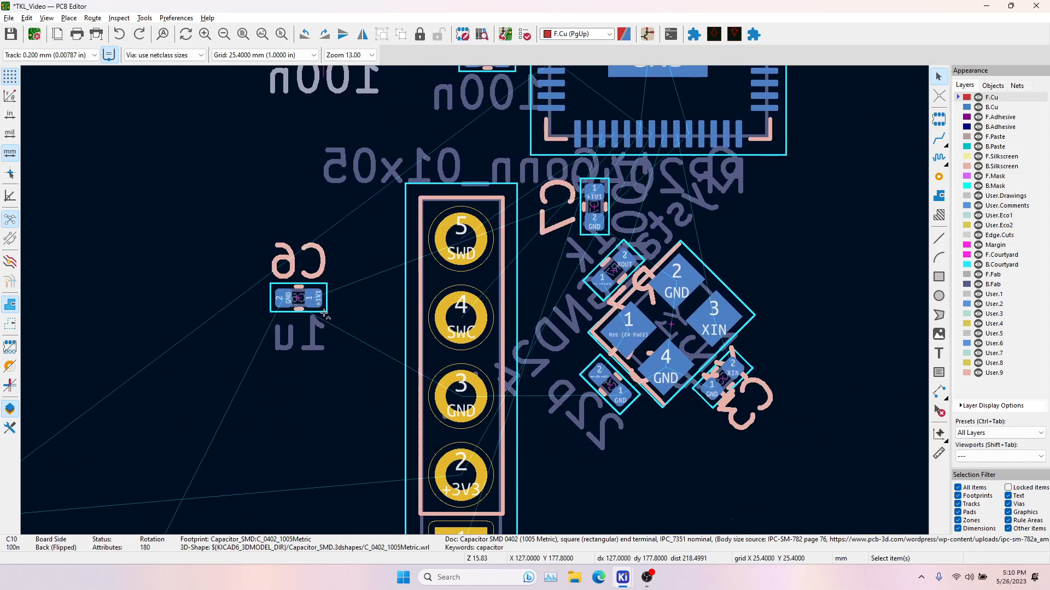
key("ctrl+y")
left_click(306, 310)
key("m")
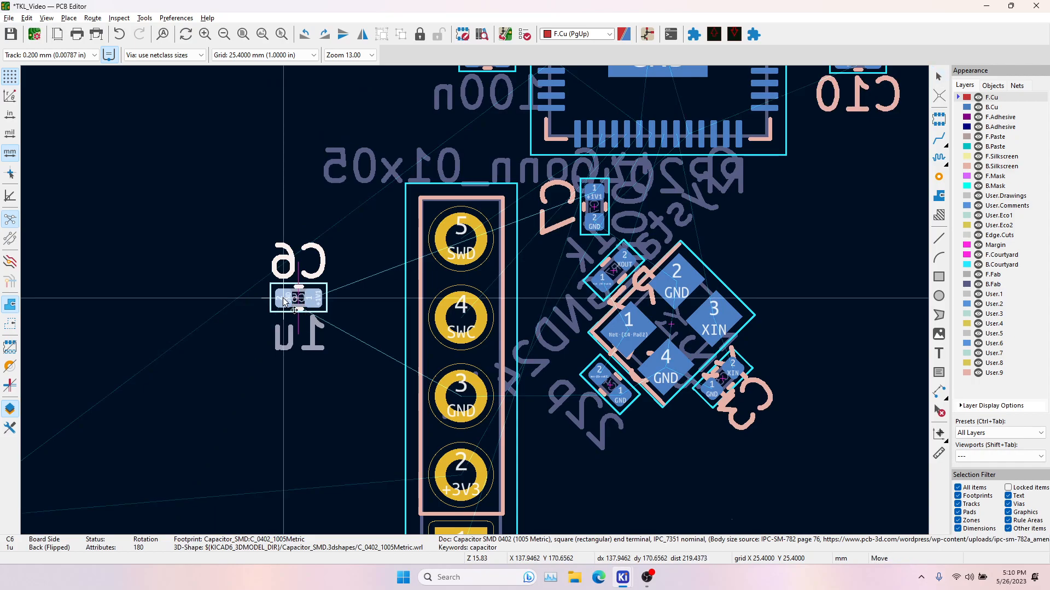
key("l")
key("Escape")
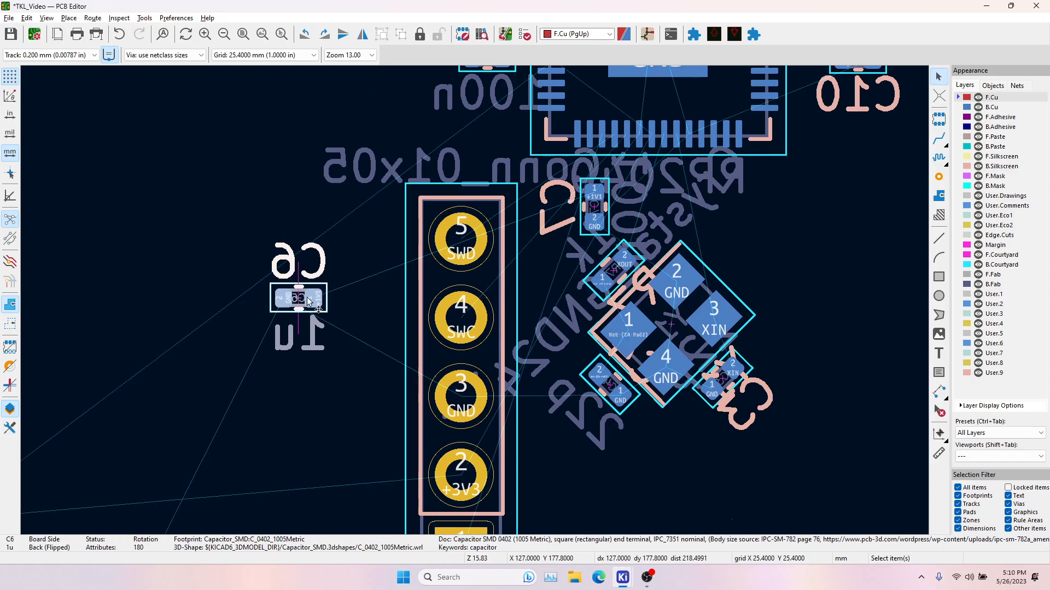
key("Escape")
left_click_drag(299, 306, 329, 260)
left_click(303, 310)
scroll(293, 304, "down", 4)
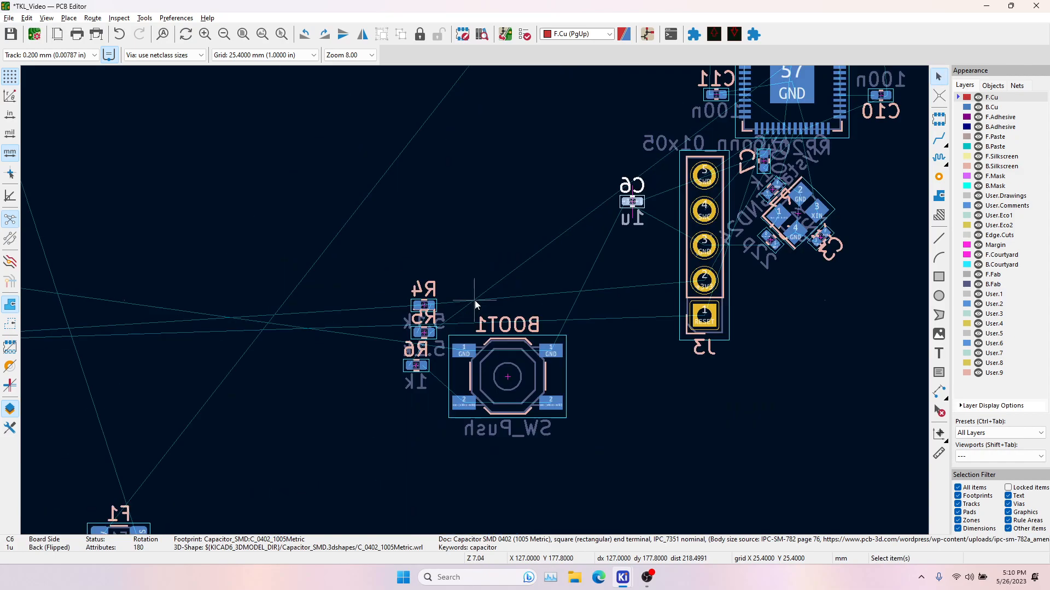
left_click_drag(638, 244, 554, 342)
middle_click_drag(588, 300, 454, 467)
left_click(491, 425)
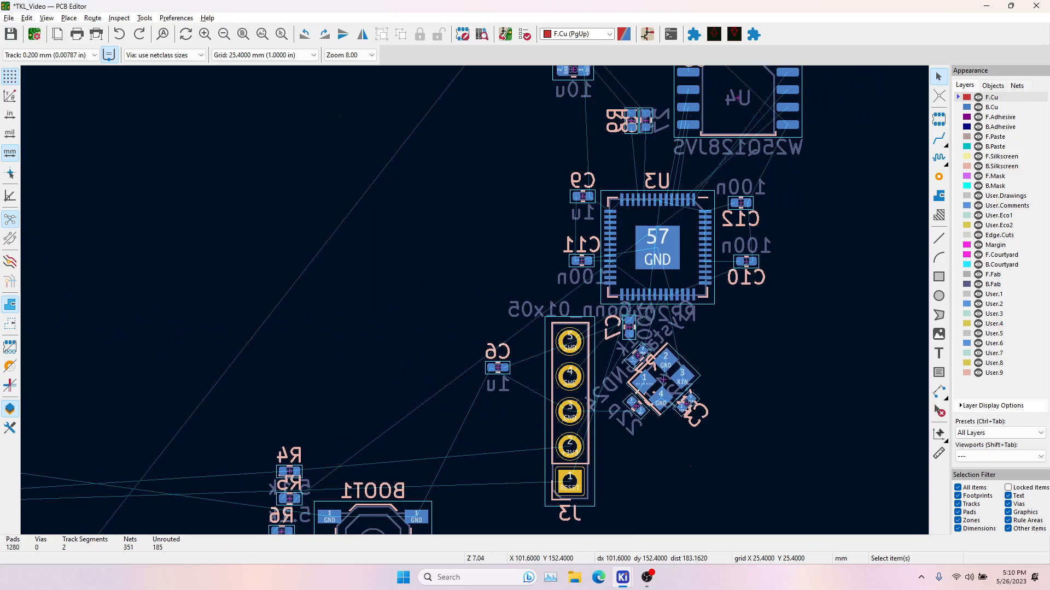
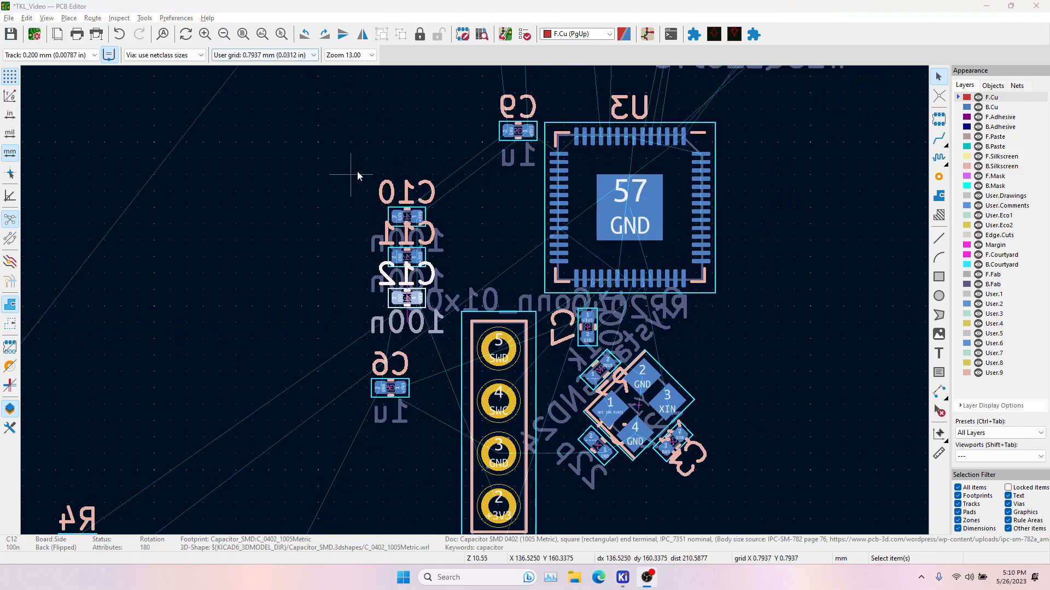
Switch the grid to 6.3500 mm and try to move capacitor C12.
left_click(322, 208)
key("n")
left_click(407, 297)
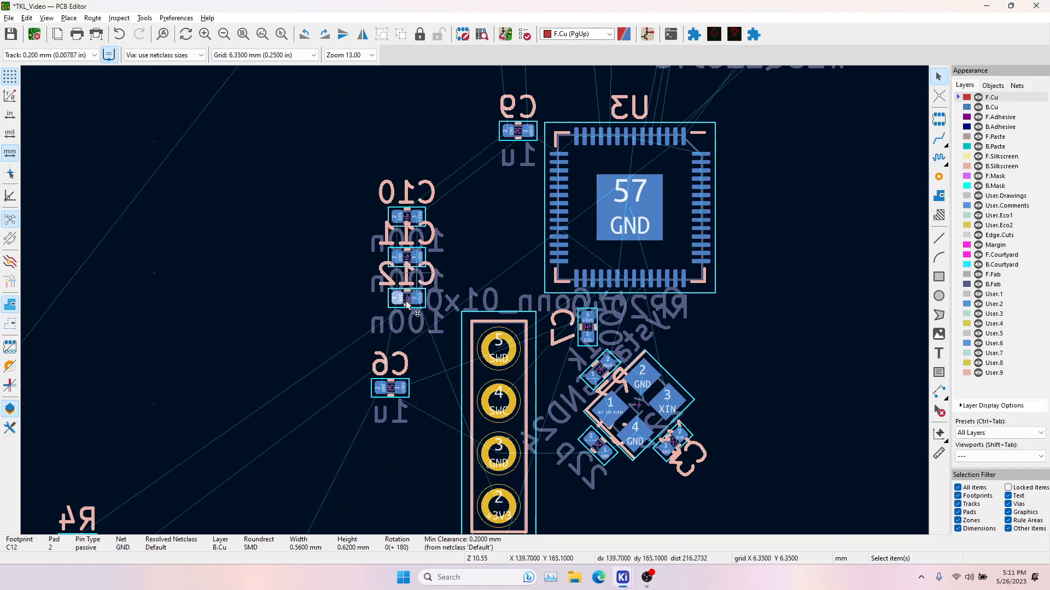
key("n")
key("m")
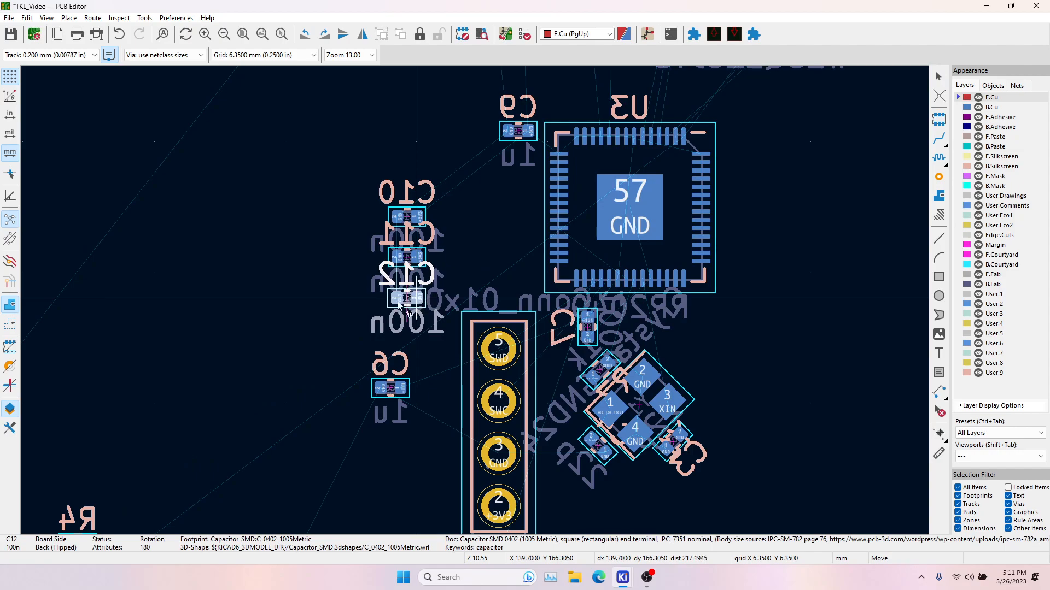
left_click(413, 296)
Set the grid to the 0.7937 mm user grid, rotate capacitor C12 to 0 degrees and place it beside U3's upper right pads.
left_click(263, 54)
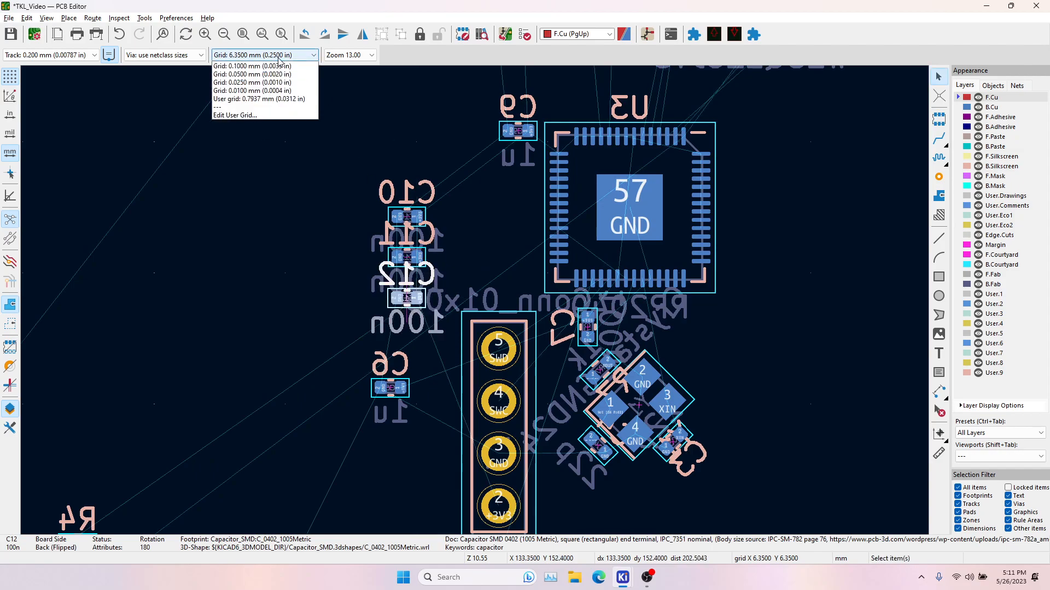
left_click(296, 246)
key("m")
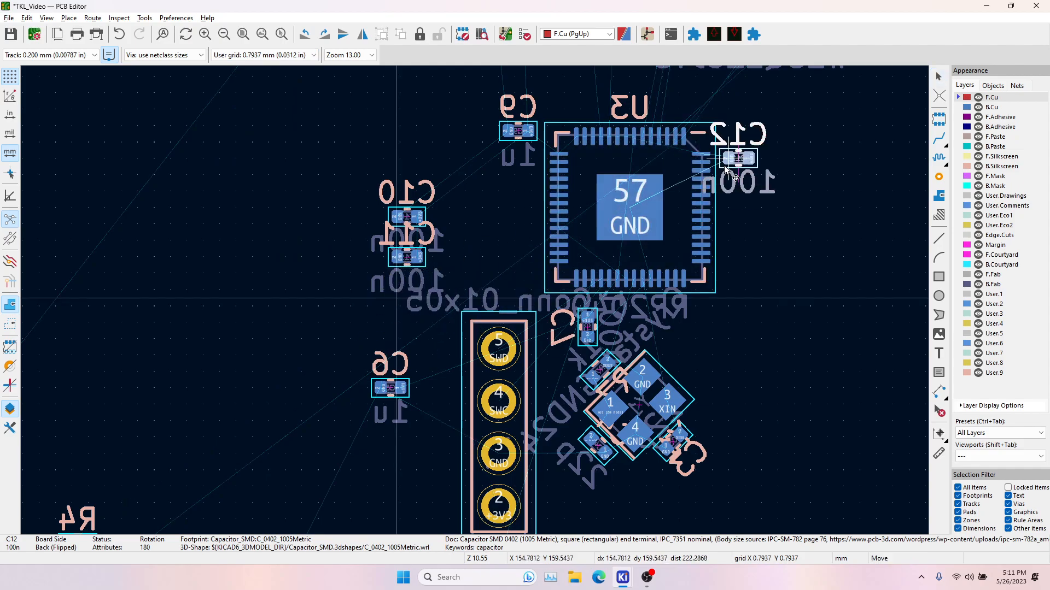
key("r")
key("r")
left_click(752, 156)
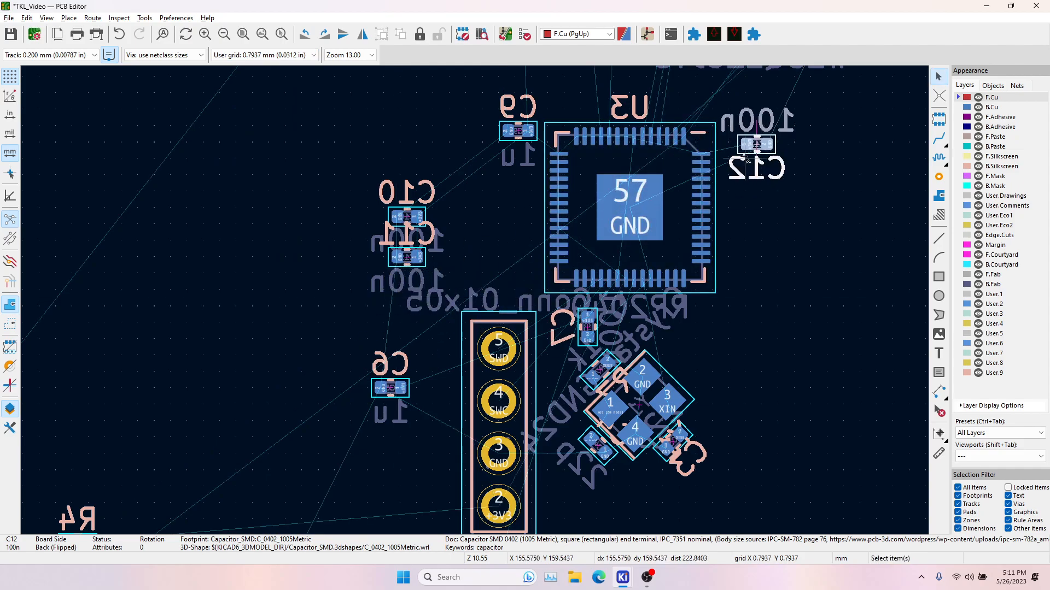
Place capacitor C11 on U3's left side, below C9.
left_click(406, 258)
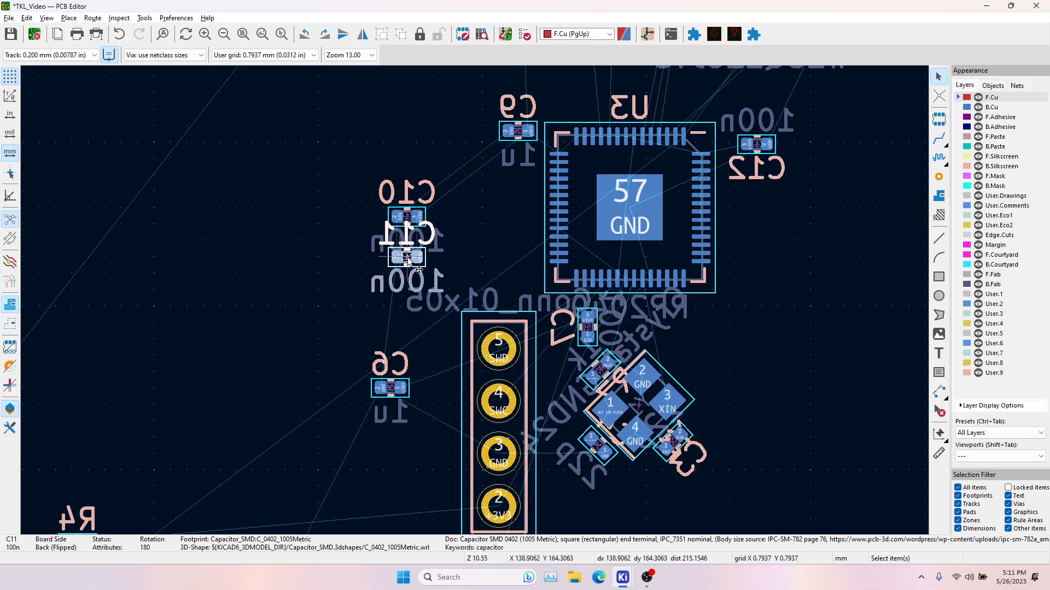
key("m")
left_click(511, 231)
Rotate capacitor C10 to 0 degrees and place it beside U3's right side, below C12.
key("m")
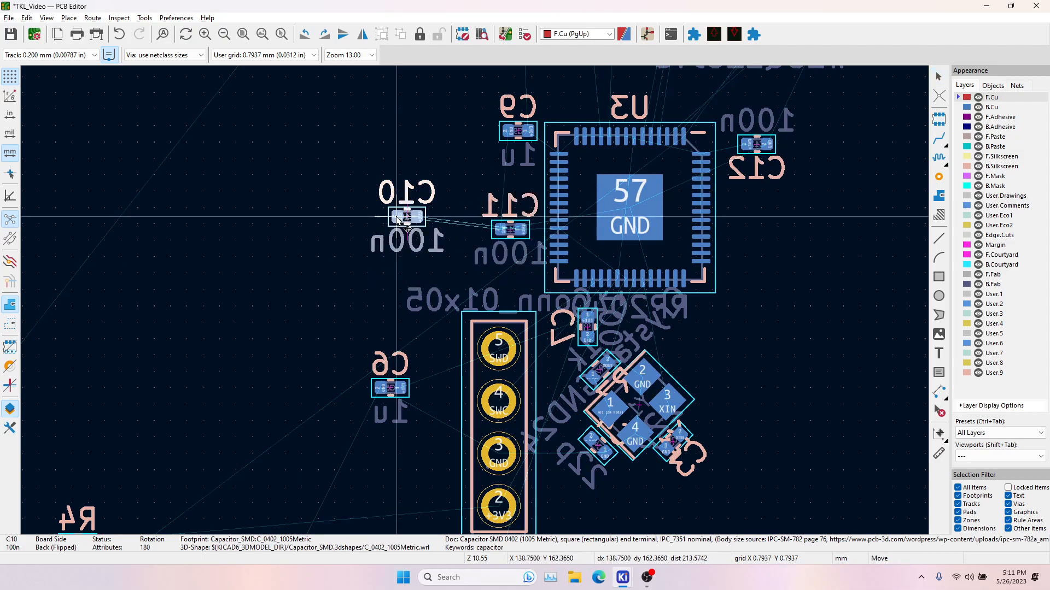
key("r")
key("r")
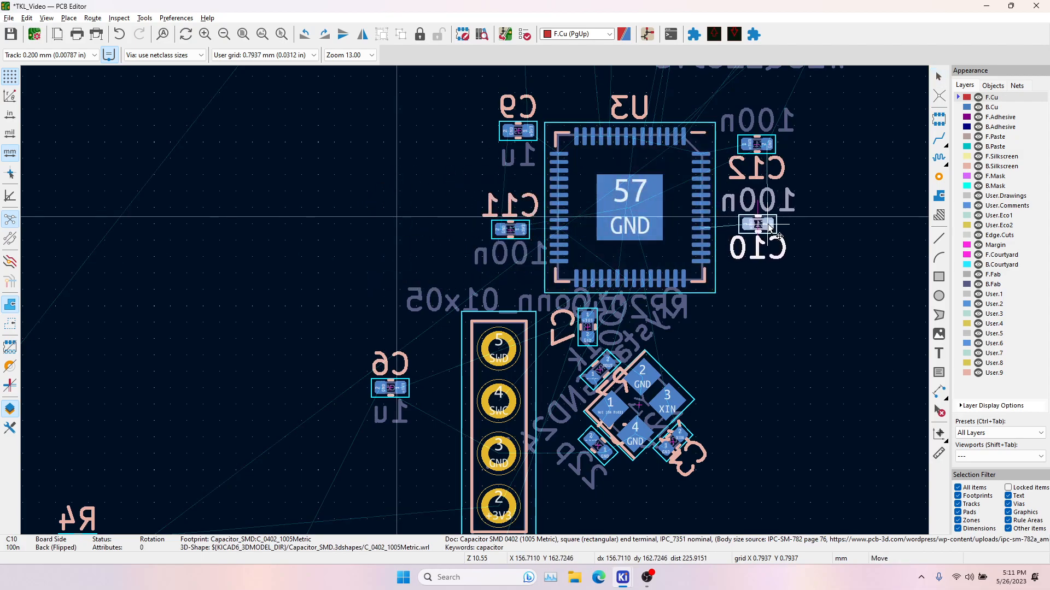
left_click(772, 229)
Rotate capacitor C6 to 90 degrees and place it above U3's top row of pads, below the D- and D+ resistors.
left_click(388, 398)
key("m")
scroll(382, 389, "up", 4)
scroll(475, 301, "down", 4)
middle_click_drag(537, 195, 421, 409)
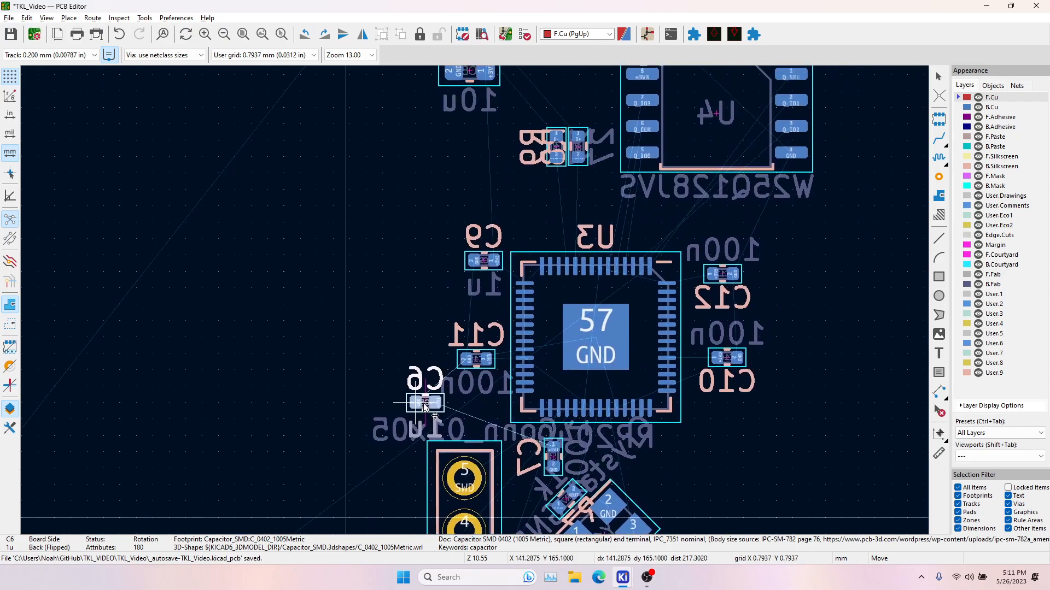
key("r")
left_click(547, 203)
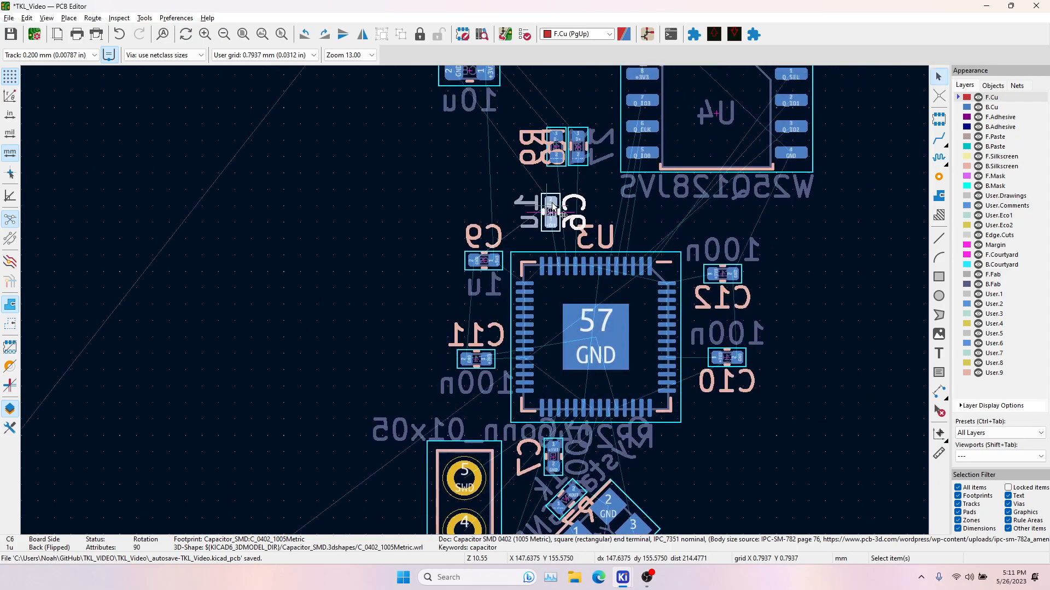
scroll(560, 256, "up", 4)
scroll(464, 289, "down", 5)
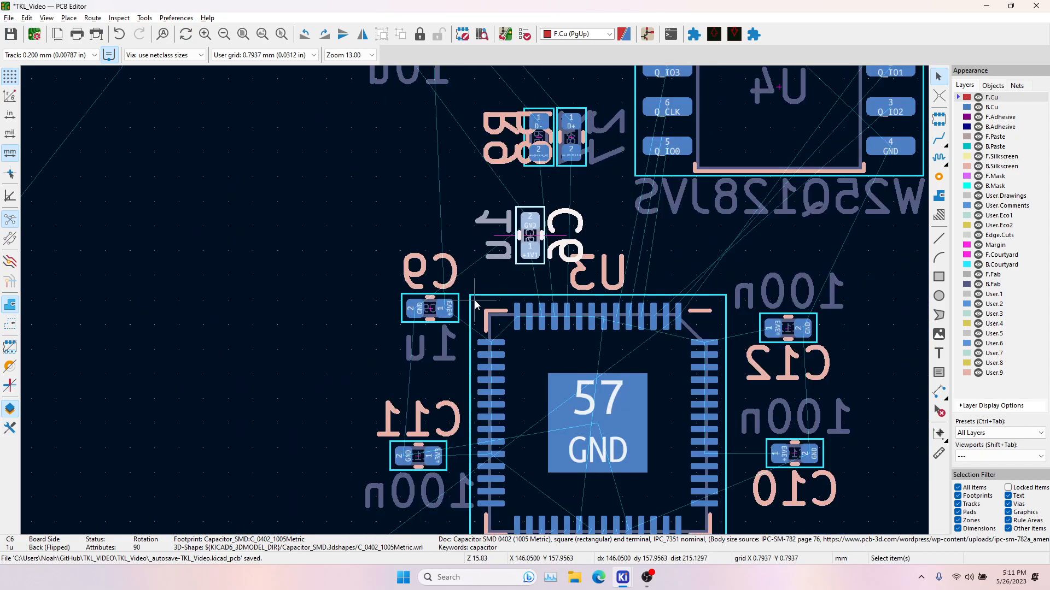
Examine supply pads 23 and 22 in U3's bottom row and compare them with nearby capacitor C7.
scroll(377, 202, "up", 1)
scroll(421, 405, "up", 5)
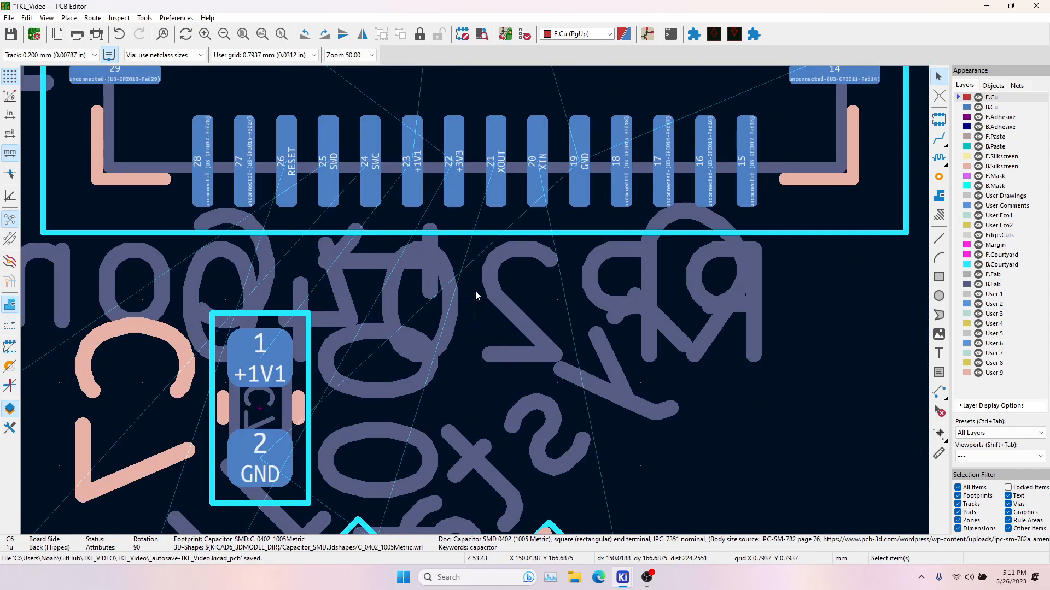
left_click(410, 165)
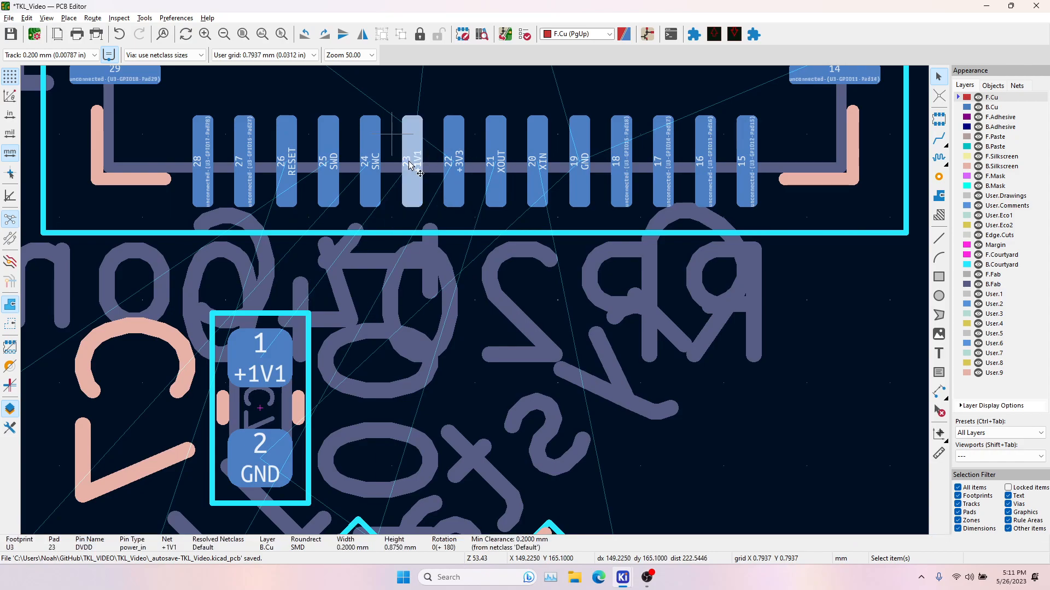
left_click(285, 350, "shift")
left_click(454, 165)
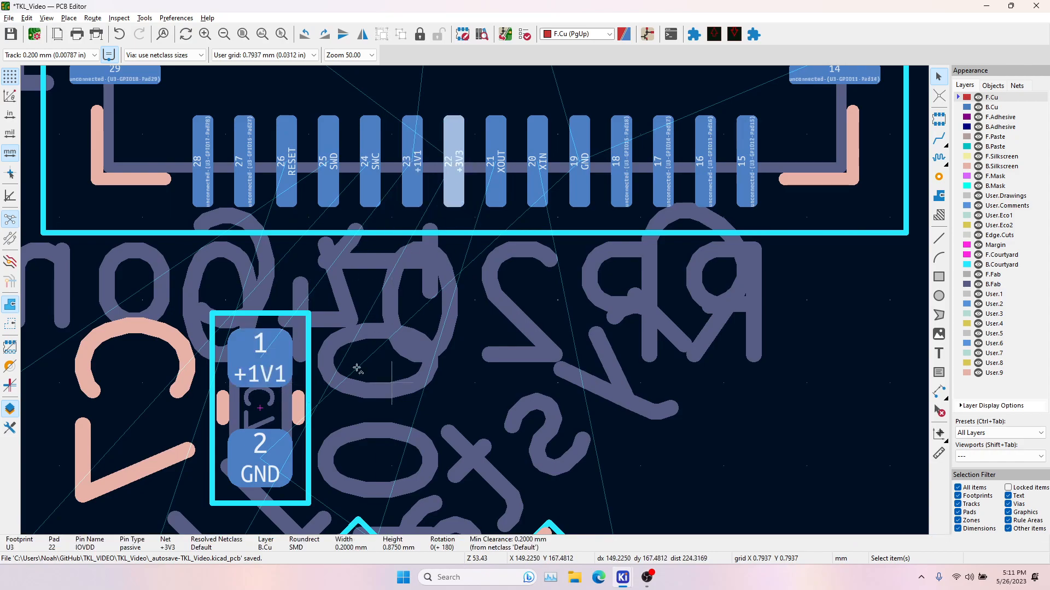
scroll(520, 279, "down", 5)
left_click(520, 279)
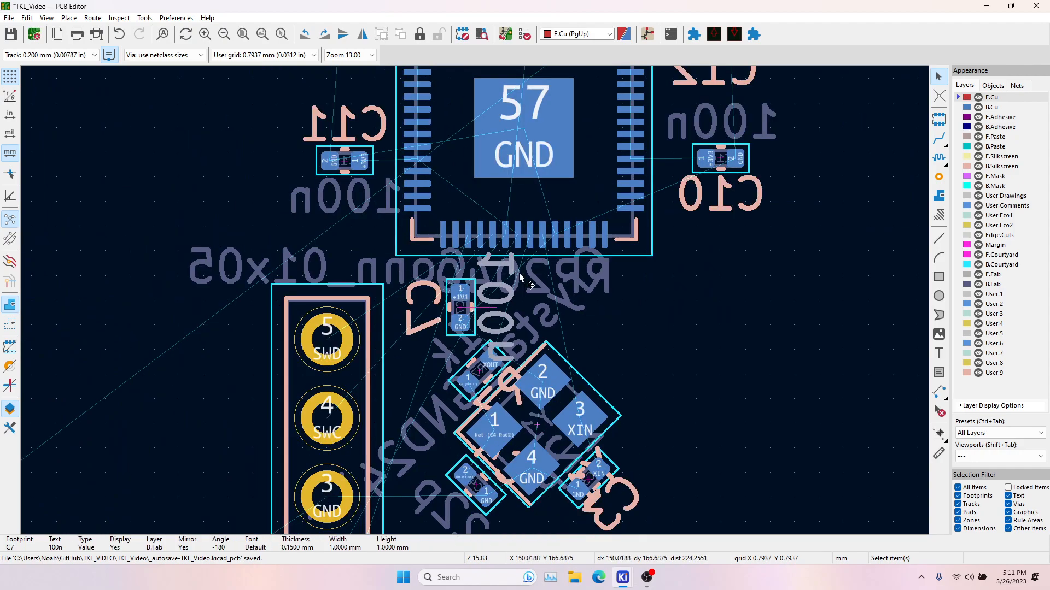
middle_click_drag(520, 279, 450, 338)
scroll(441, 326, "up", 4)
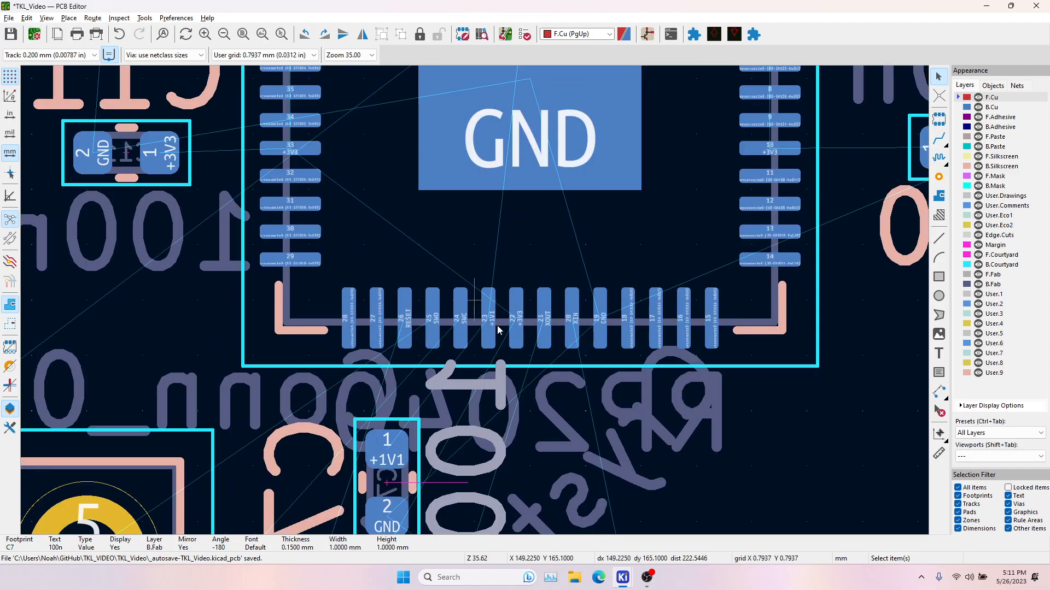
left_click(516, 323)
scroll(516, 323, "down", 3)
middle_click_drag(477, 177, 475, 218)
scroll(462, 203, "up", 2)
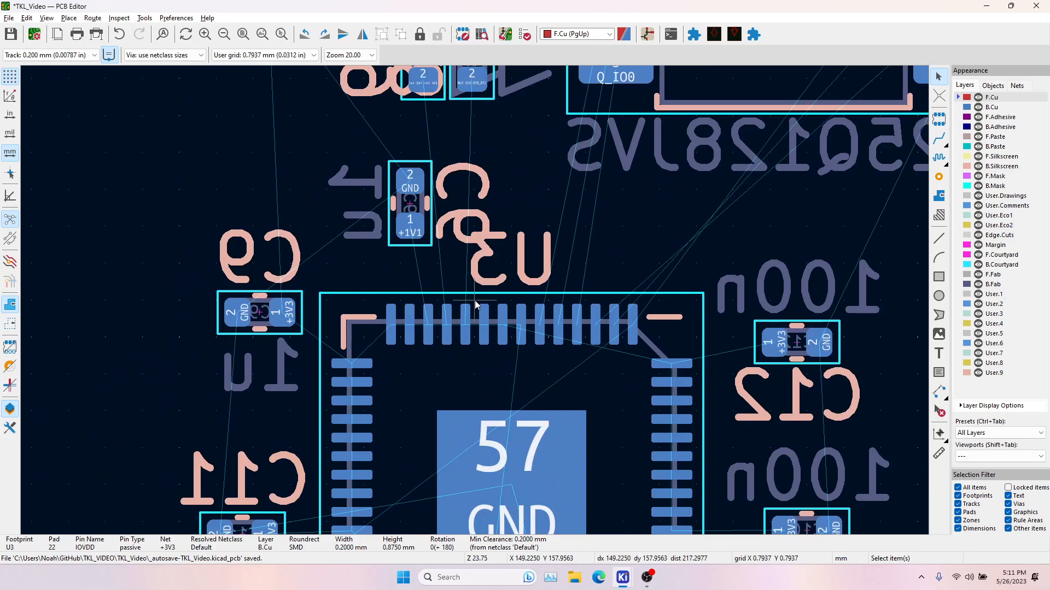
Check pad 42 of U3 against C9's +3V3 pad, and inspect the +3V3 pads 43, 44, 48 and 49 along the top row.
left_click(354, 365)
left_click(286, 322, "shift")
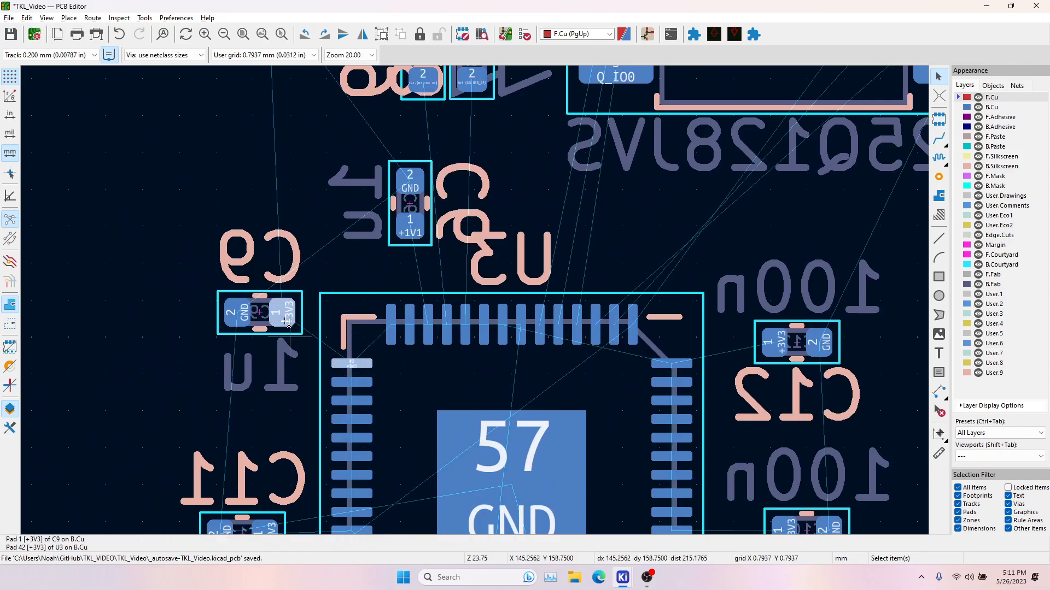
left_click(391, 330)
left_click(409, 326)
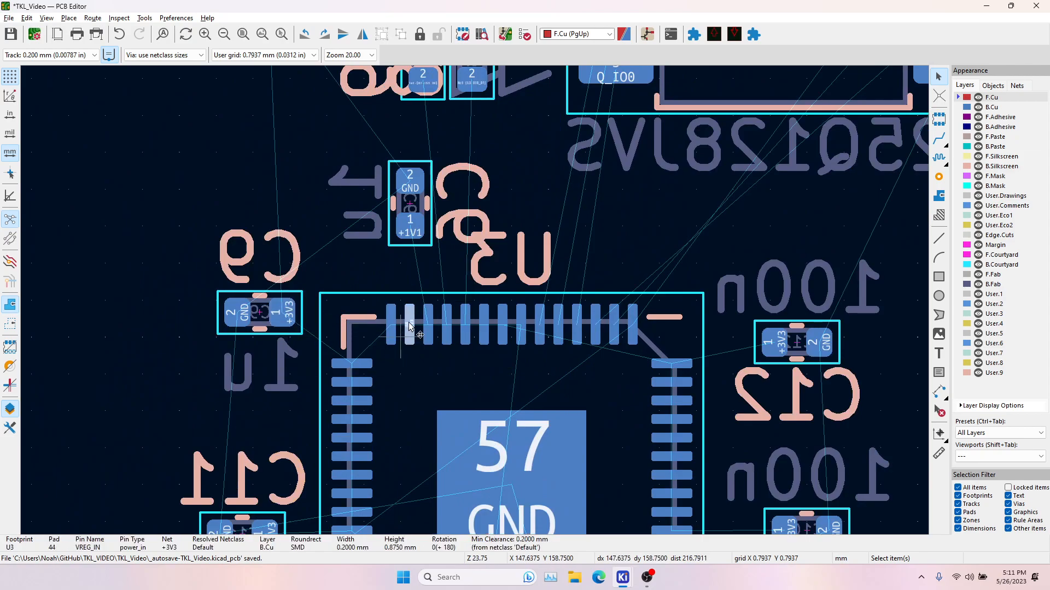
left_click(394, 325, "shift")
scroll(395, 325, "up", 5)
middle_click_drag(640, 281, 398, 335)
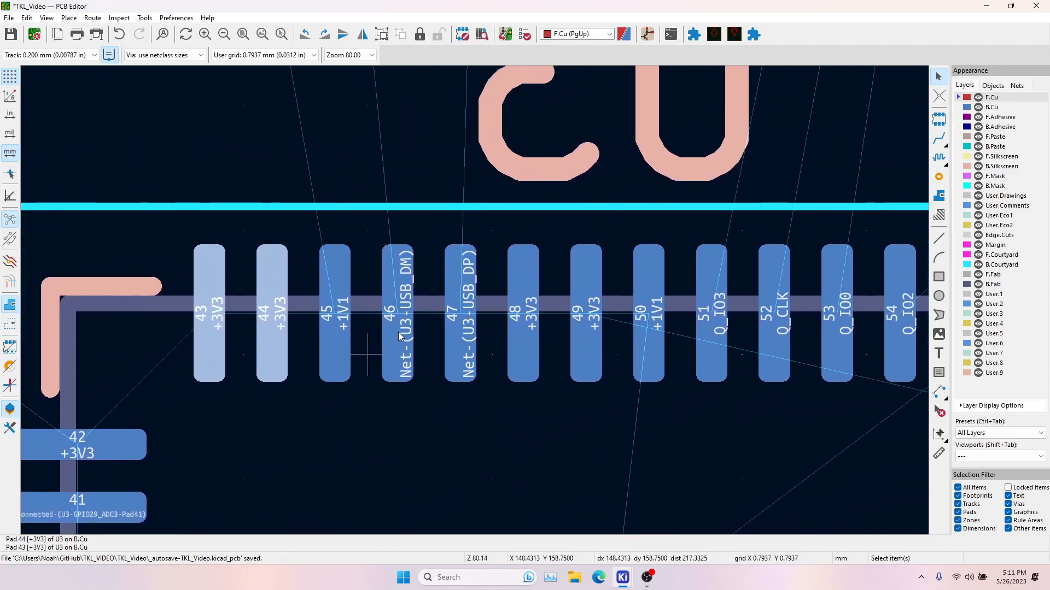
left_click(532, 318)
left_click(590, 313, "shift")
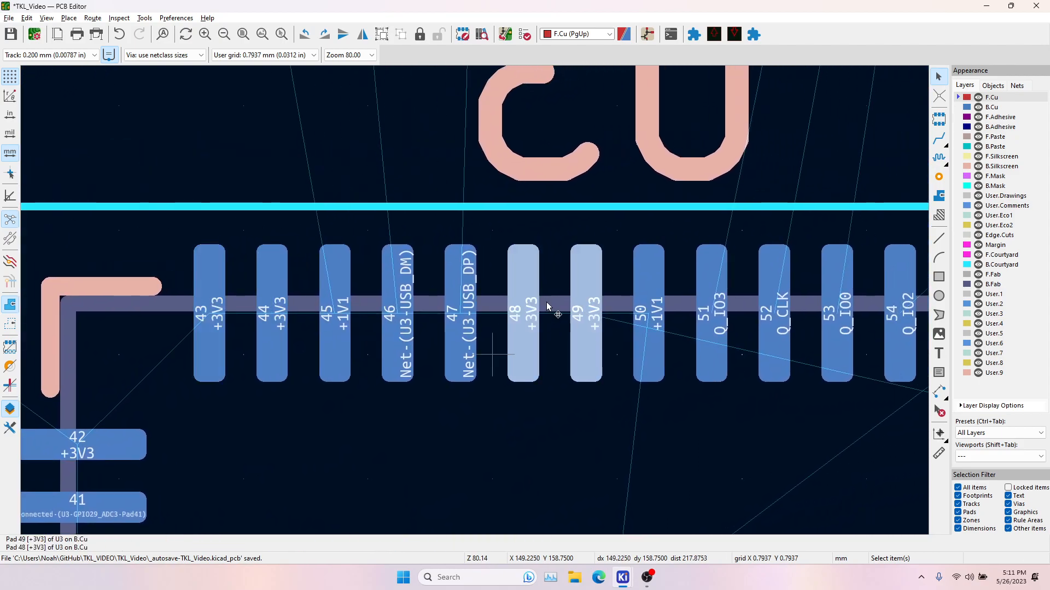
Inspect U3's +3V3 pad 22 and +1V1 pad 50 for nearby decoupling capacitors.
scroll(235, 307, "down", 3)
middle_click_drag(575, 365, 479, 55)
scroll(527, 507, "up", 1)
middle_click_drag(437, 131, 500, 395)
scroll(499, 395, "up", 1)
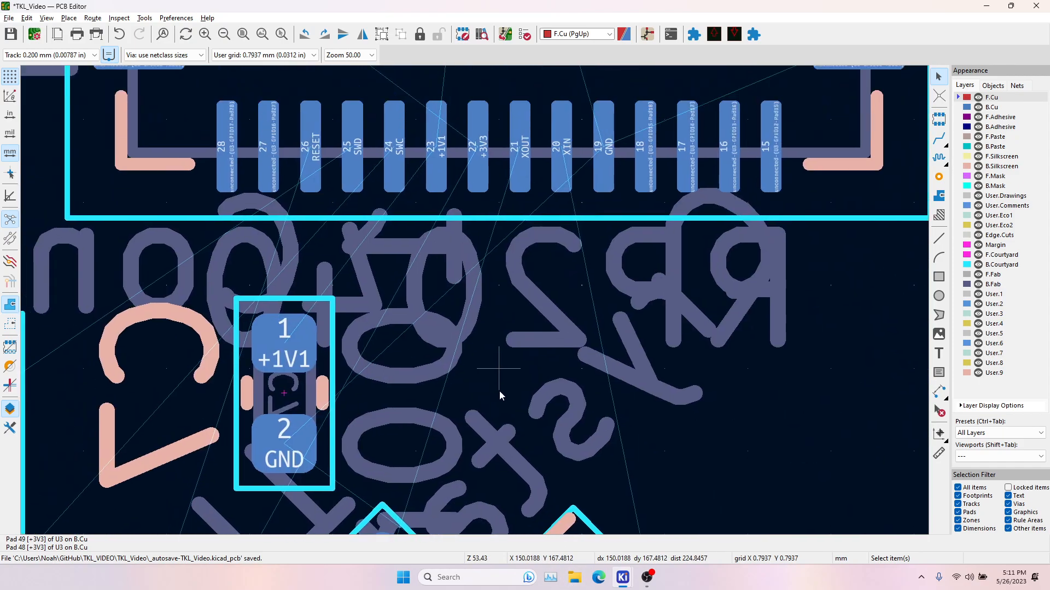
left_click(482, 140)
scroll(496, 194, "down", 4)
middle_click_drag(489, 213, 484, 317)
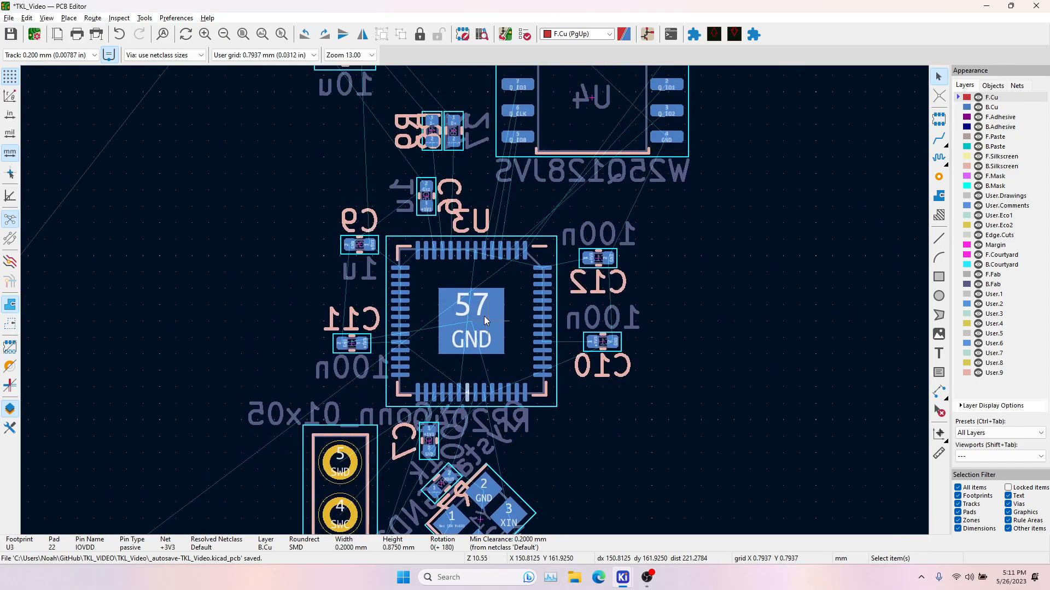
scroll(487, 255, "up", 3)
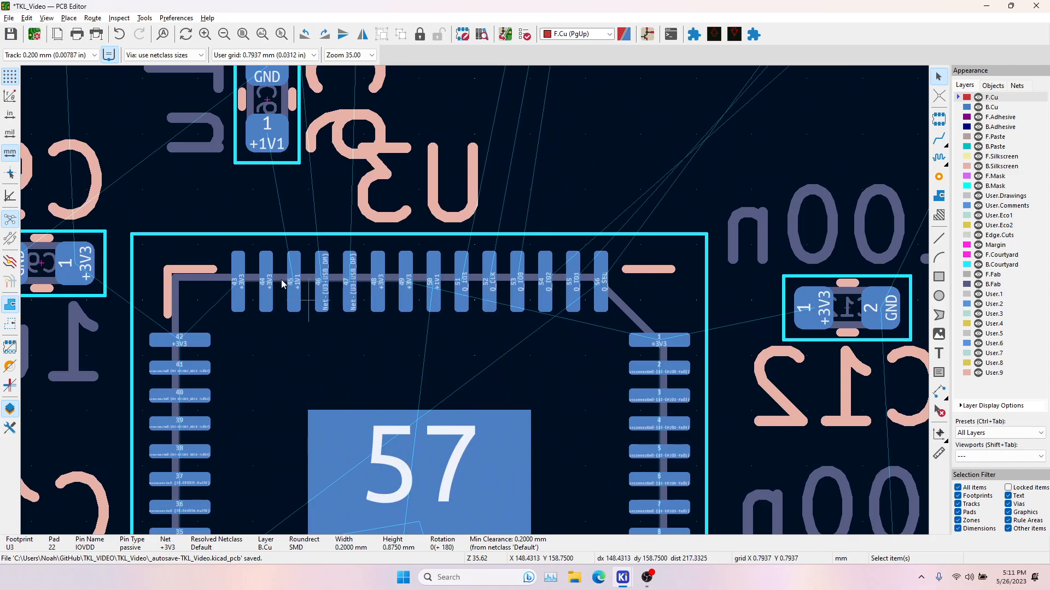
left_click(438, 276)
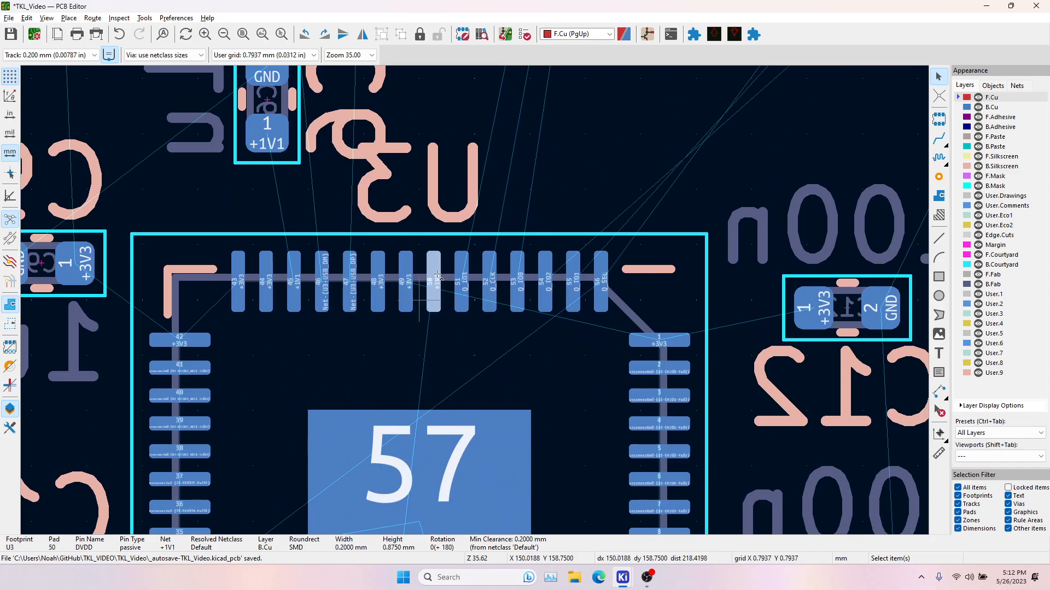
scroll(437, 278, "down", 2)
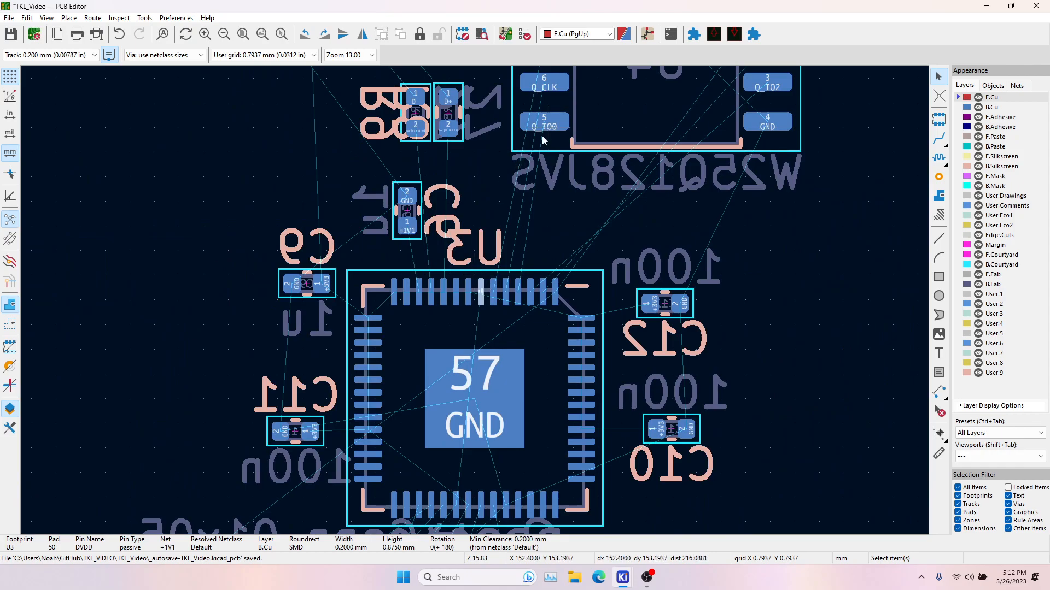
Switch to the Schematic Editor and move the +1V1 decoupling group with C6 and C7 about 13 mm to the left.
key("alt+Tab")
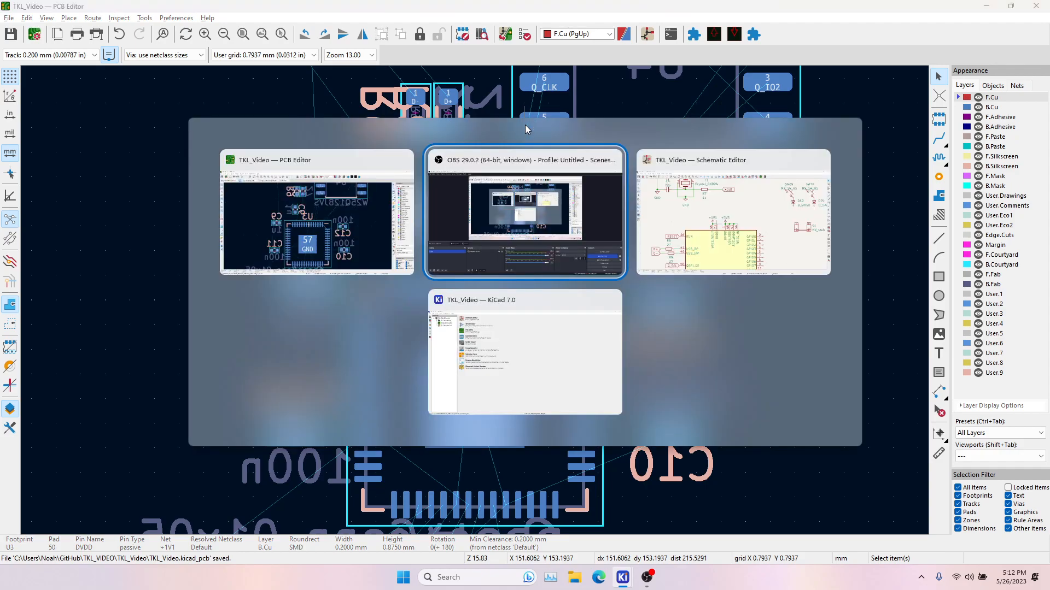
key("alt+Tab")
scroll(440, 246, "down", 5)
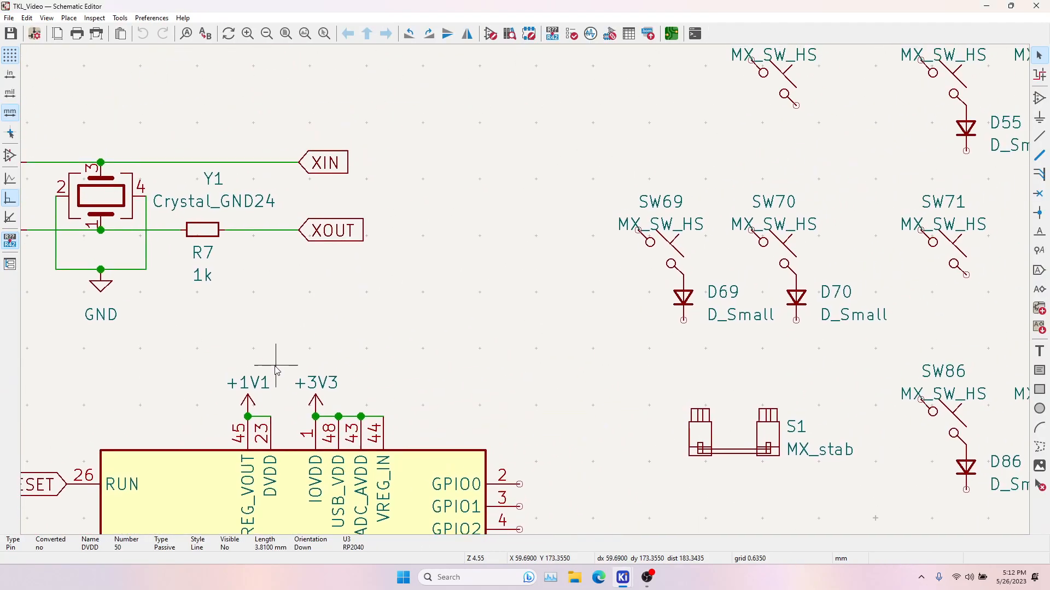
scroll(527, 288, "up", 2)
middle_click_drag(524, 305, 481, 183)
middle_click_drag(577, 418, 604, 487)
middle_click_drag(509, 172, 559, 354)
middle_click_drag(570, 221, 578, 324)
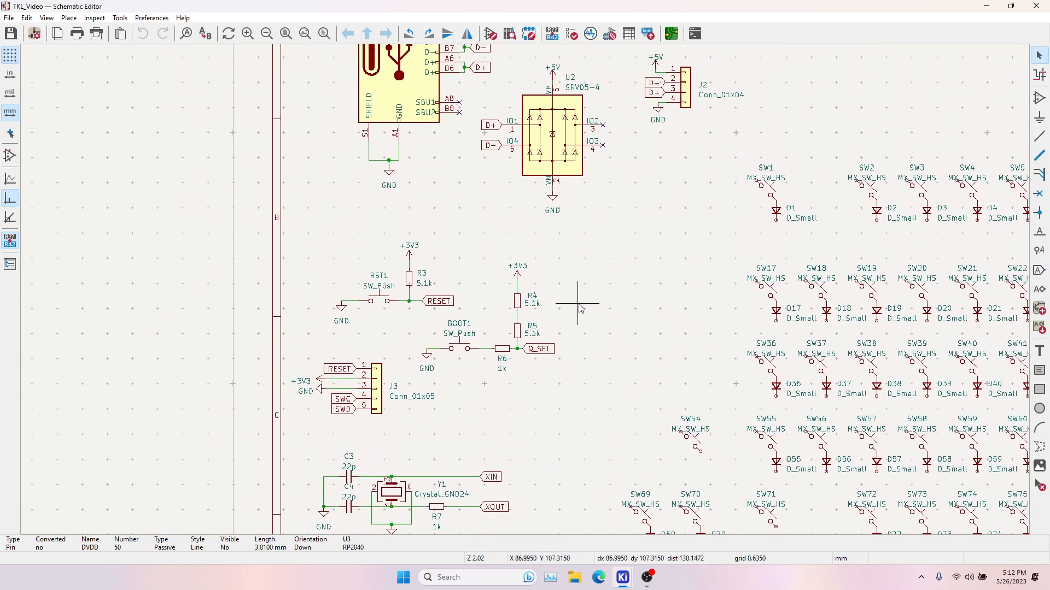
middle_click_drag(585, 272, 382, 104)
middle_click_drag(768, 500, 481, 251)
middle_click_drag(695, 450, 498, 299)
left_click_drag(336, 338, 452, 425)
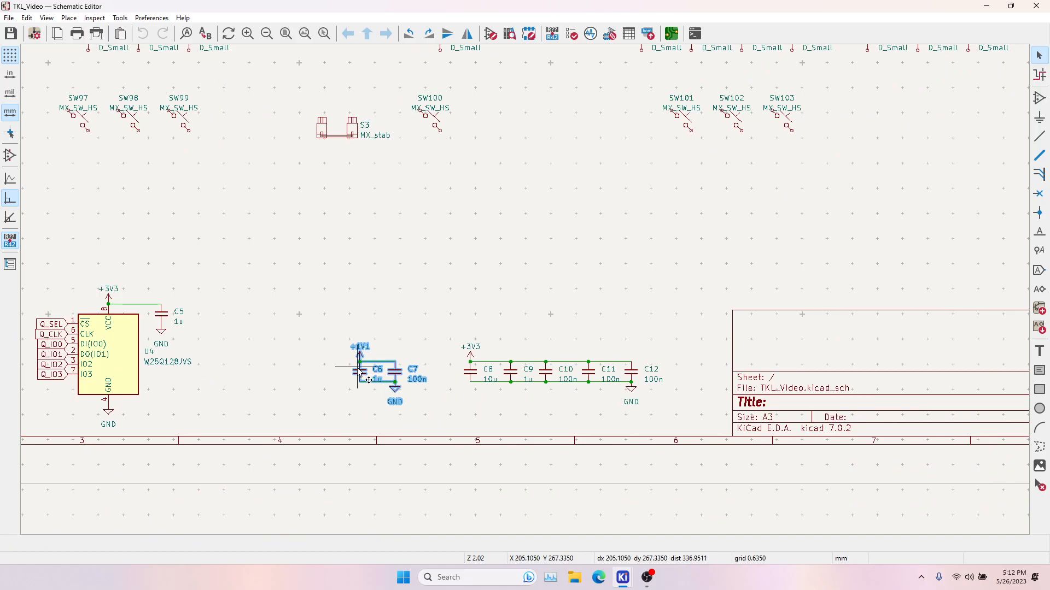
scroll(360, 362, "up", 3)
left_click_drag(525, 298, 351, 301)
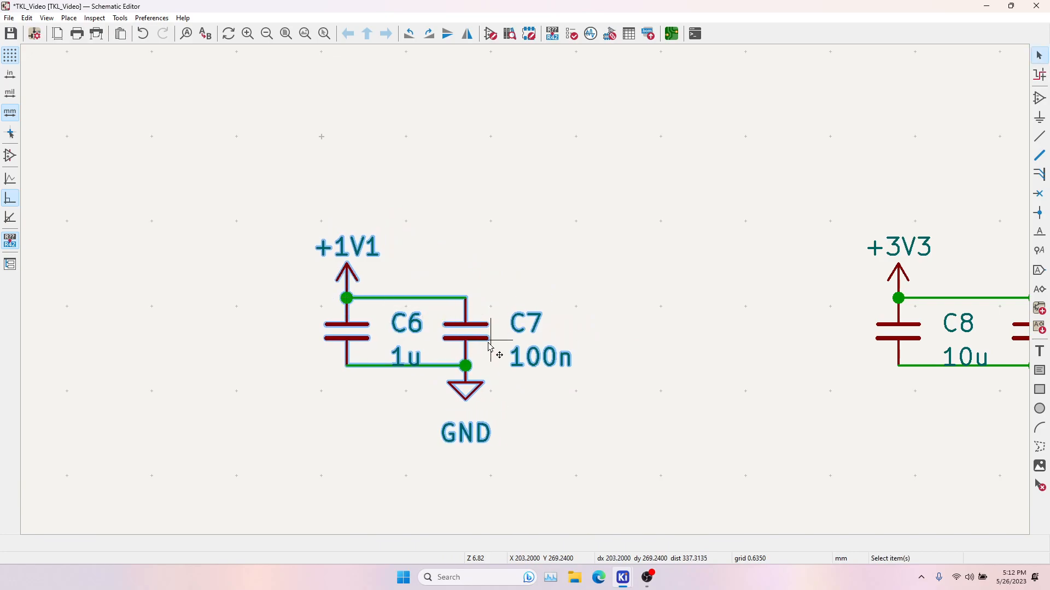
Duplicate the 100n capacitor C7 and place the copy to its right, level with it.
left_click(472, 331)
key("ctrl+d")
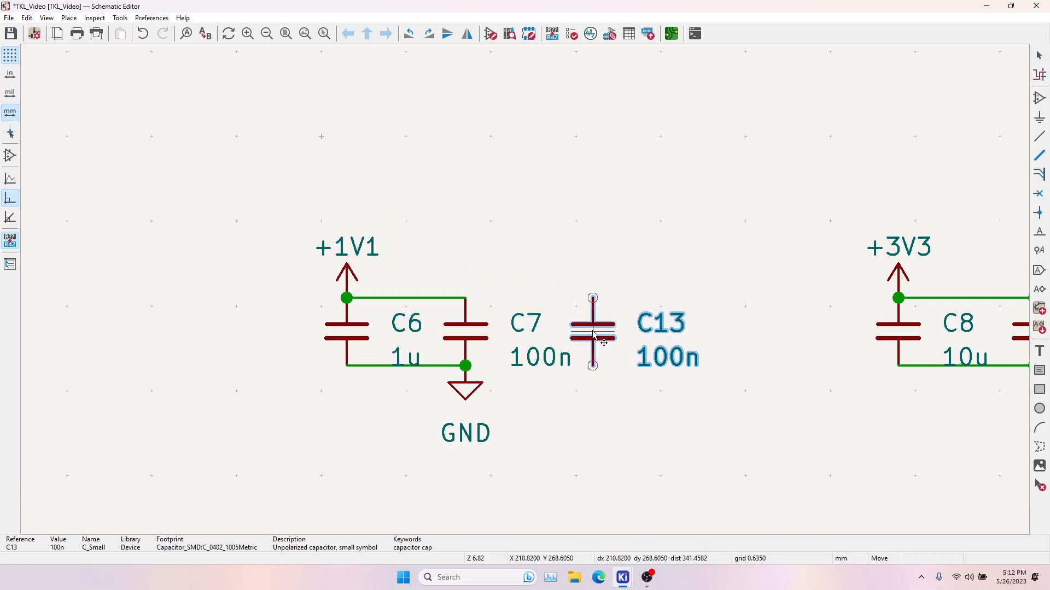
left_click(594, 323)
Wire the copied 100n capacitor in parallel with C7, joining its upper end to +1V1 and its lower end to GND.
left_click(1039, 137)
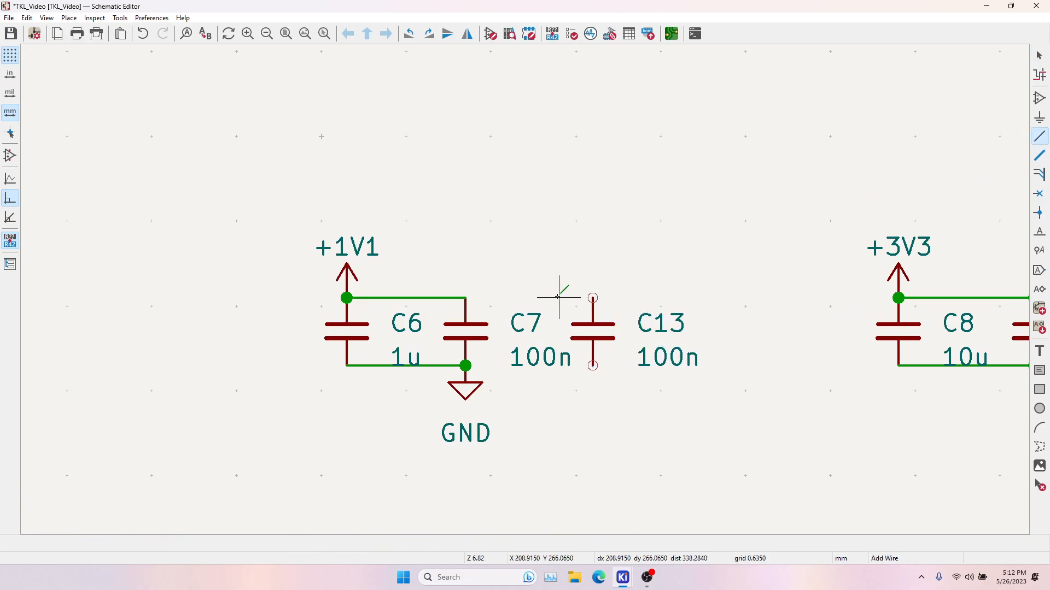
left_click(465, 298)
left_click(592, 298)
left_click(592, 365)
left_click(465, 365)
key("Escape")
Duplicate the 100n capacitors C10, C11 and C12 together and place the three copies in line to the right of C12.
scroll(410, 328, "right", 6, "ctrl")
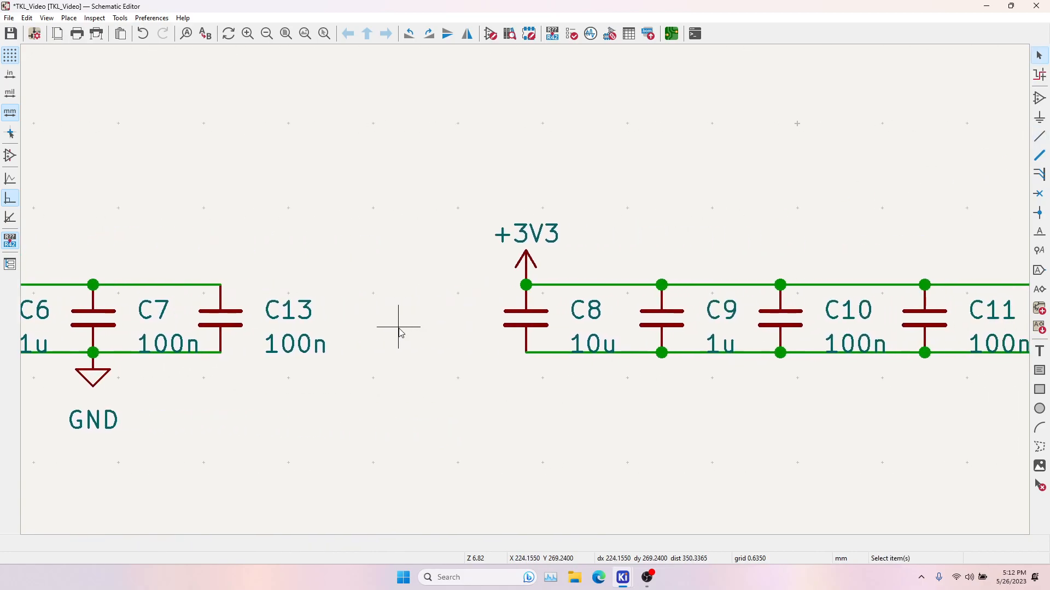
scroll(631, 304, "down", 2)
left_click_drag(434, 246, 954, 432)
left_click(797, 243)
scroll(763, 308, "right", 1, "ctrl")
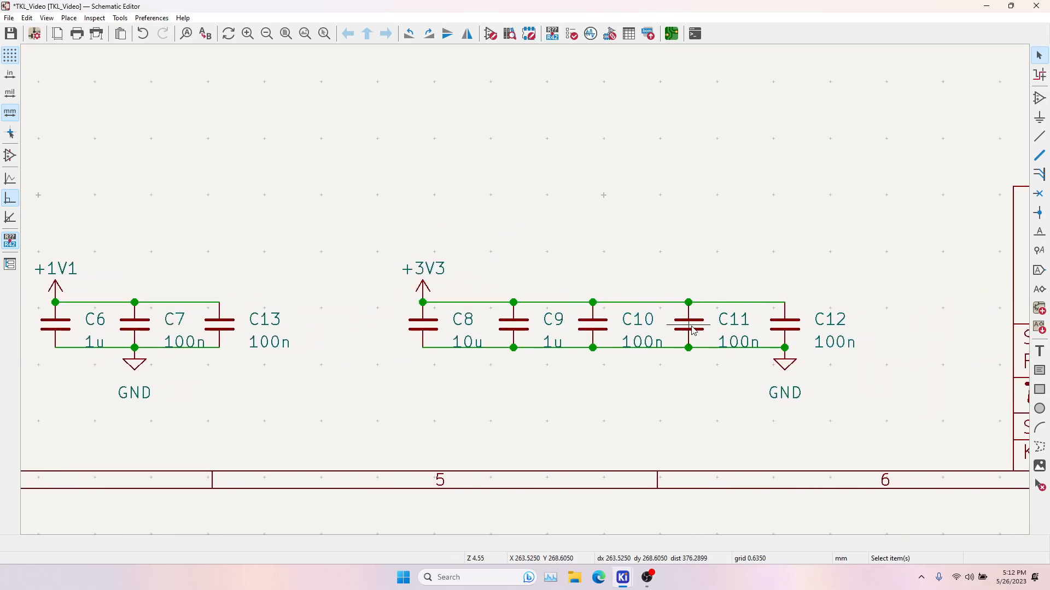
left_click(599, 323)
left_click(693, 326, "shift")
left_click(784, 325, "shift")
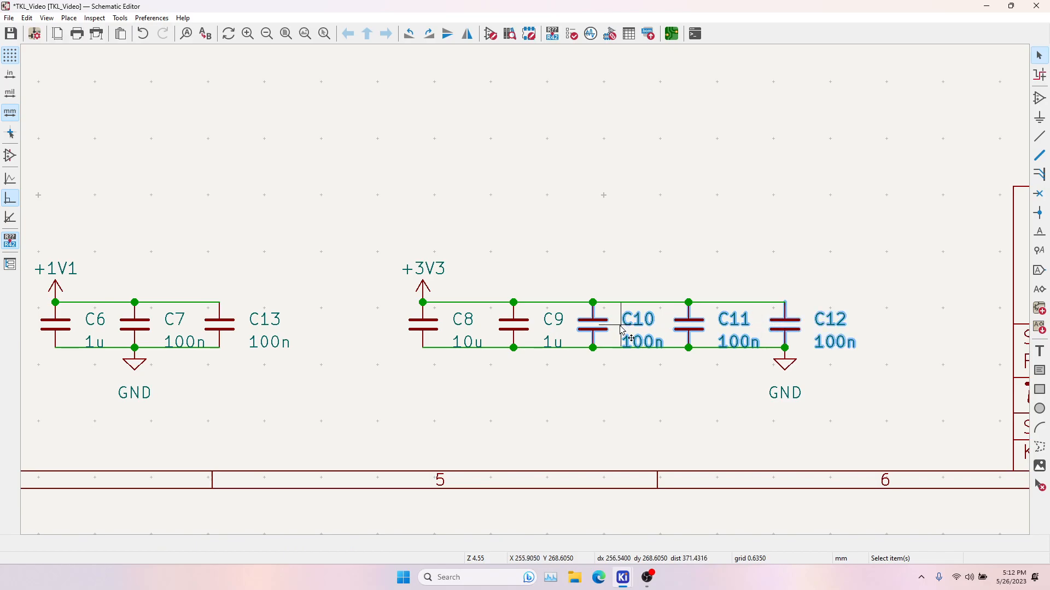
key("ctrl+d")
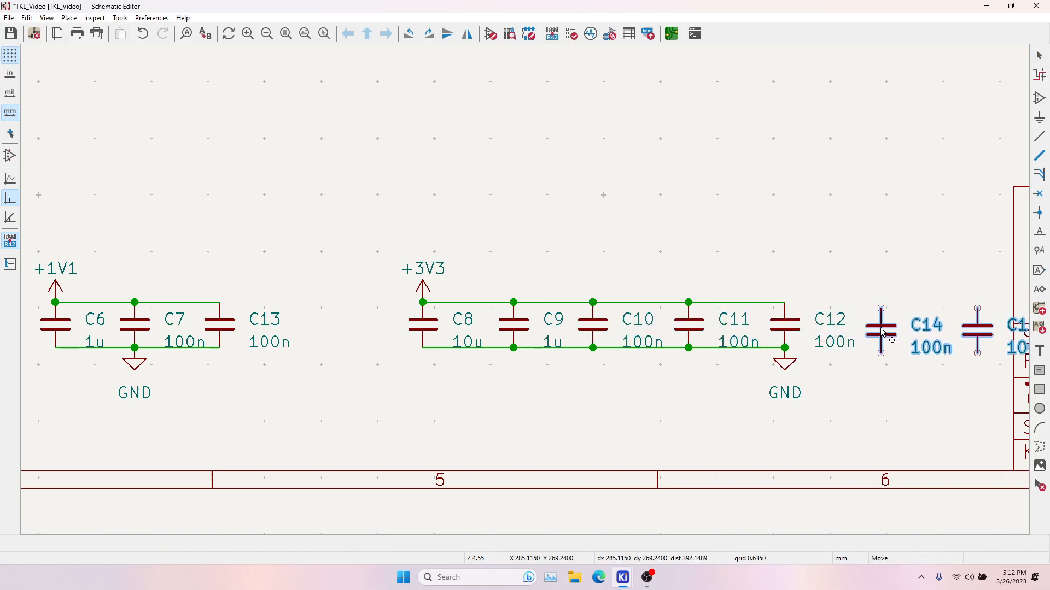
middle_click_drag(890, 284, 514, 282)
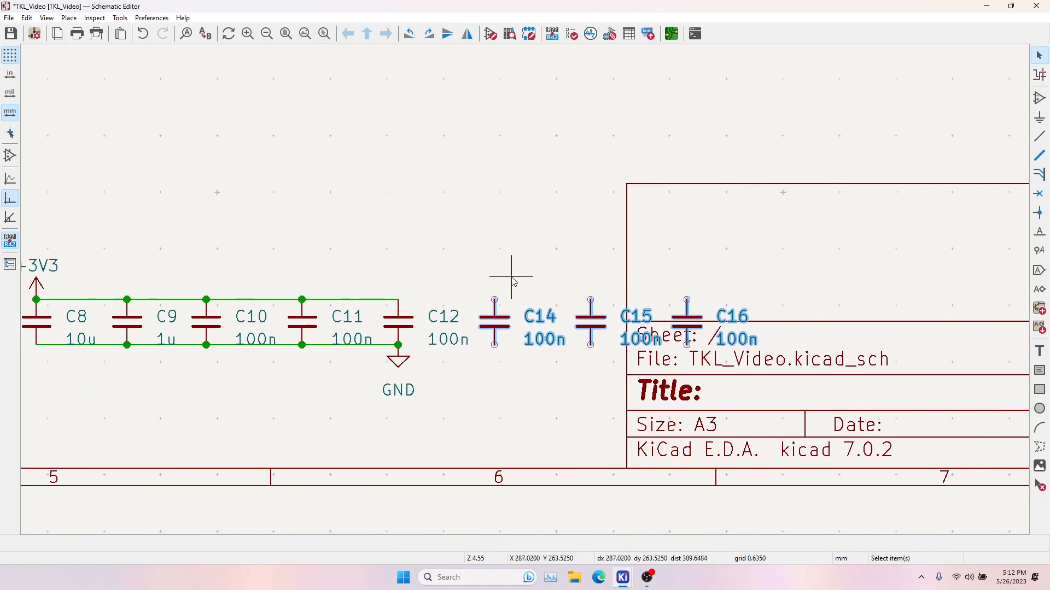
Extend the +3V3 and GND wires from C12 across the three copied capacitors to connect them in parallel.
left_click(1040, 136)
left_click(399, 299)
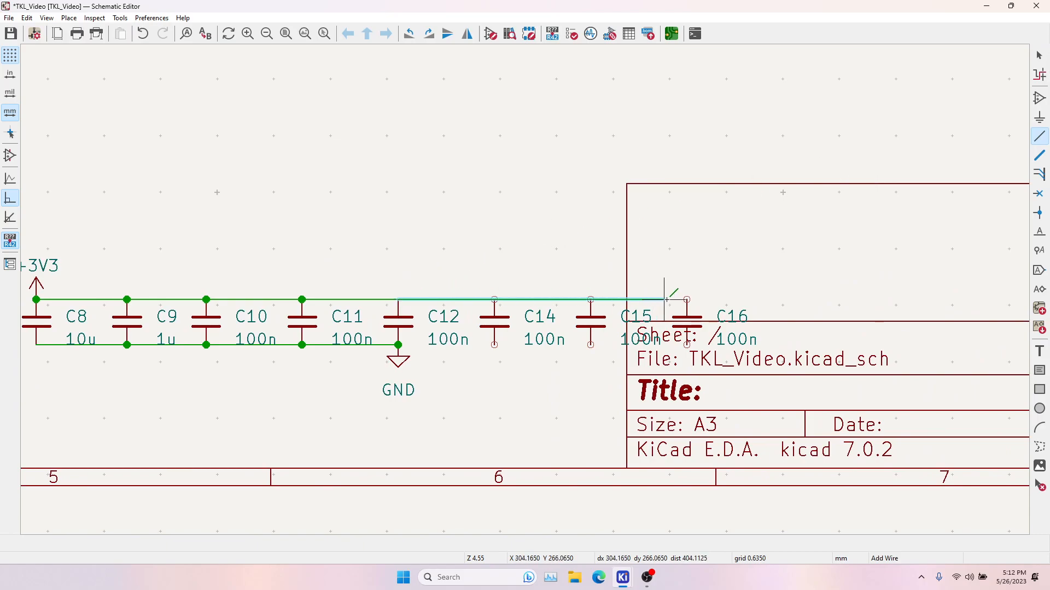
left_click(687, 300)
left_click(686, 345)
left_click(399, 345)
key("Escape")
Move the +1V1 and +3V3 capacitor groups together about 20 mm to the left, clear of the title block.
left_click_drag(69, 259, 831, 438)
scroll(622, 228, "down", 3)
left_click_drag(200, 226, 404, 281, "shift")
left_click_drag(239, 272, 161, 272)
left_click(239, 226)
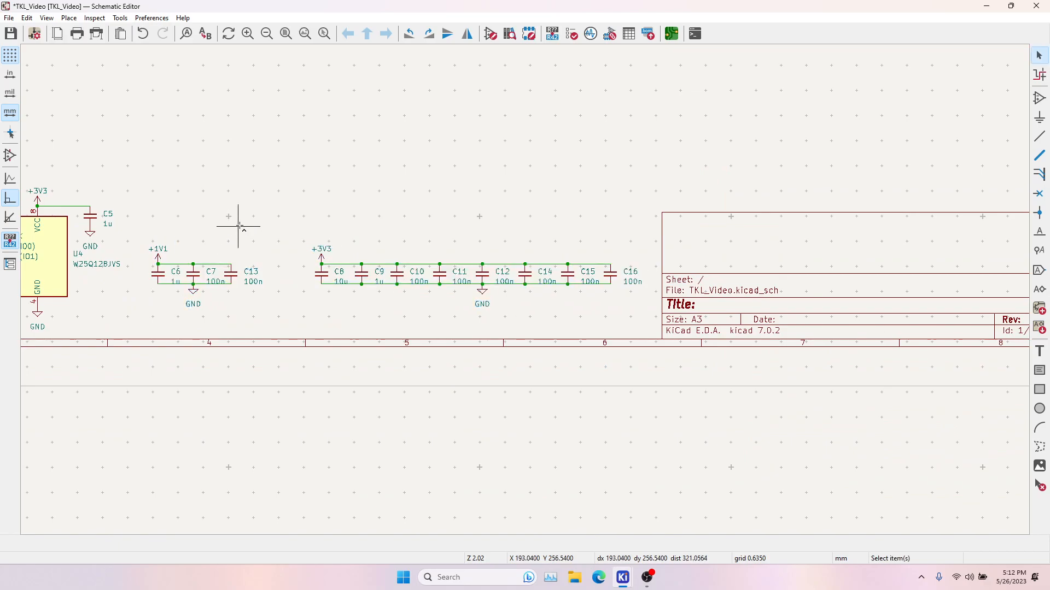
Save the schematic, update the PCB from it and place the new capacitors C13 to C16 on the back side, right of U3.
key("ctrl+s")
key("alt+Tab")
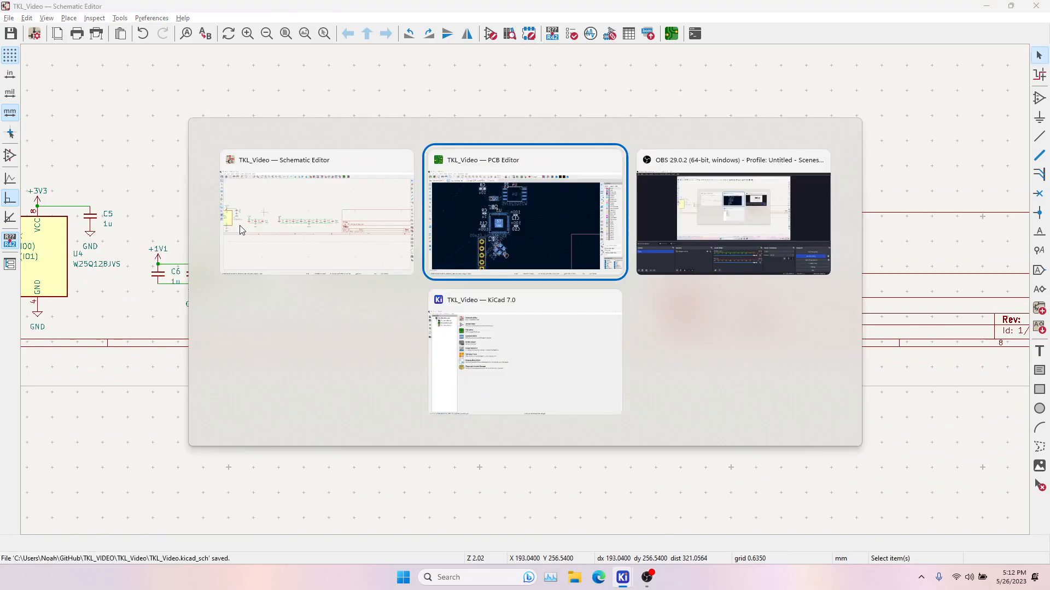
left_click(505, 35)
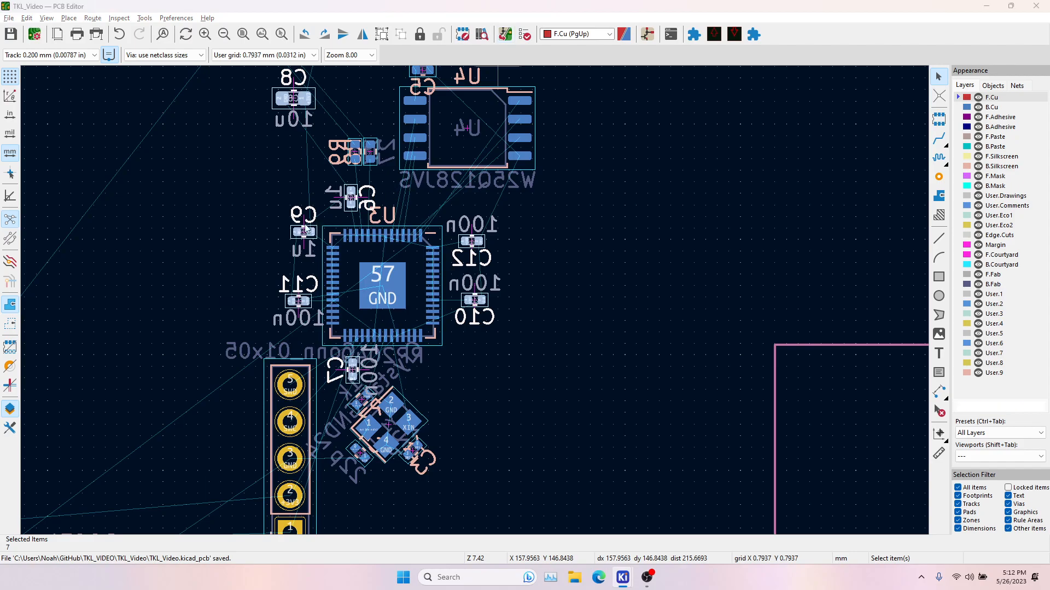
left_click(332, 293)
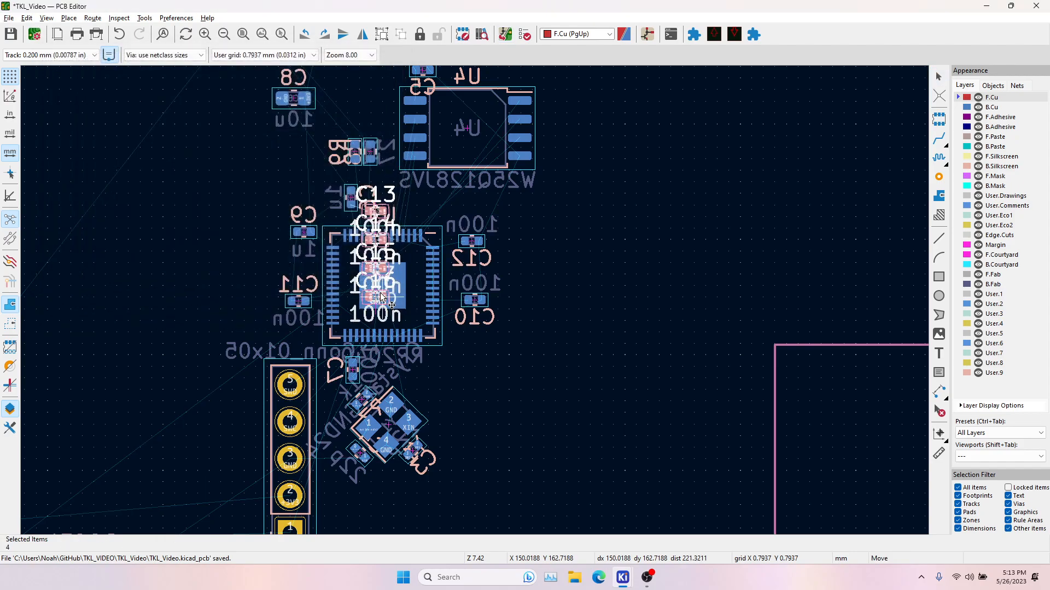
left_click(665, 351)
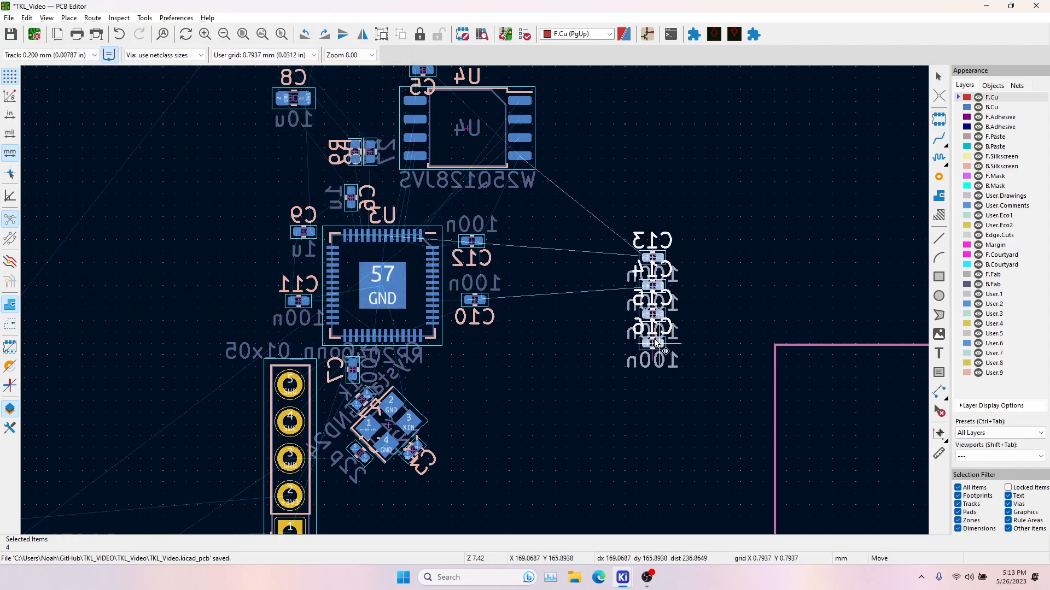
Rotate capacitor C13 upright with its +1V1 pad facing U3 and place it above U3, to the right of C6.
scroll(653, 254, "up", 5)
left_click(490, 321)
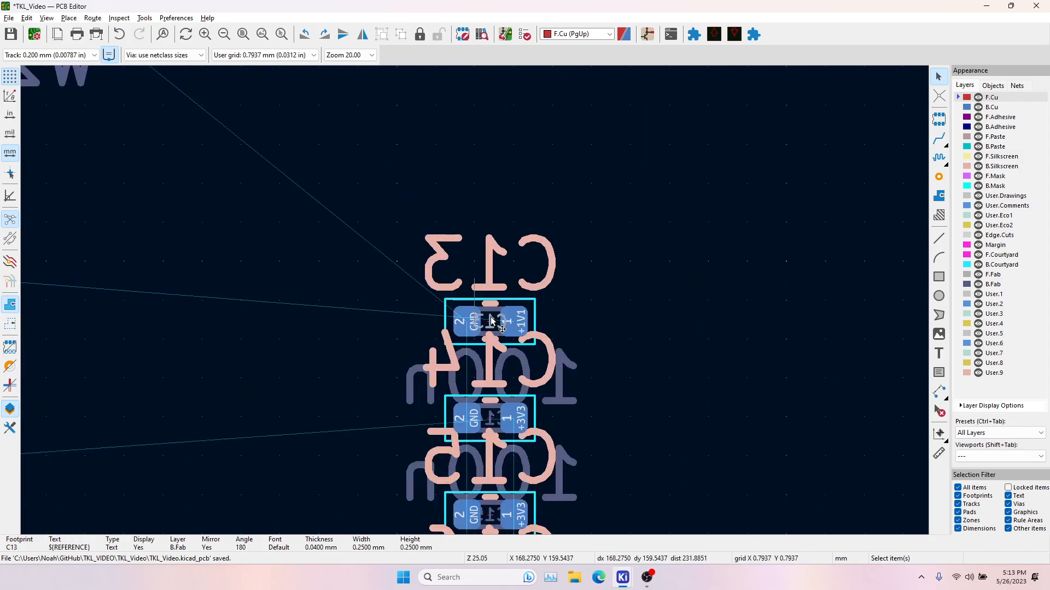
left_click(503, 310)
left_click(502, 310)
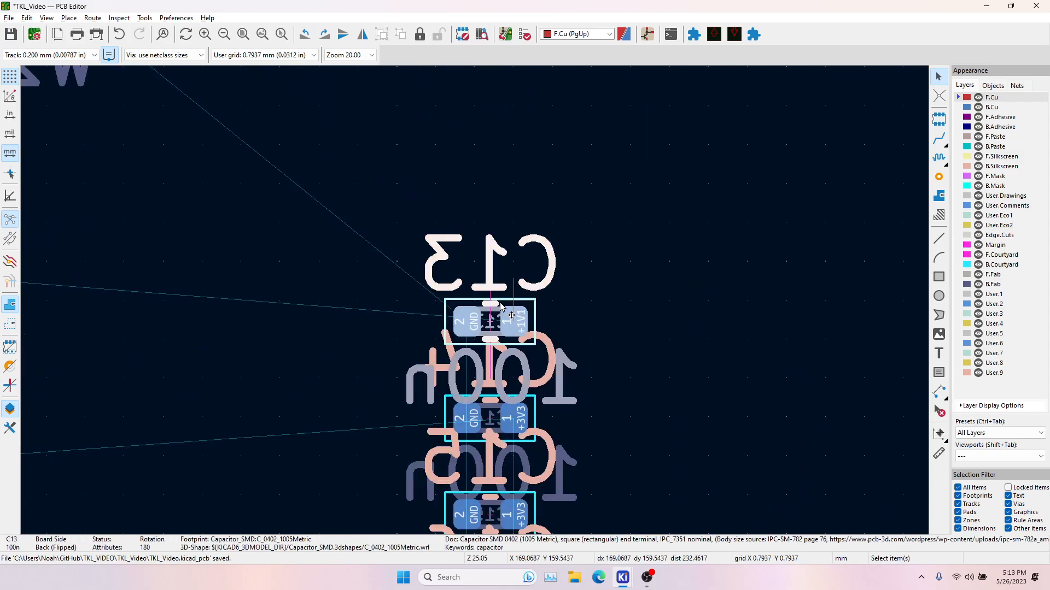
left_click_drag(502, 309, 515, 325)
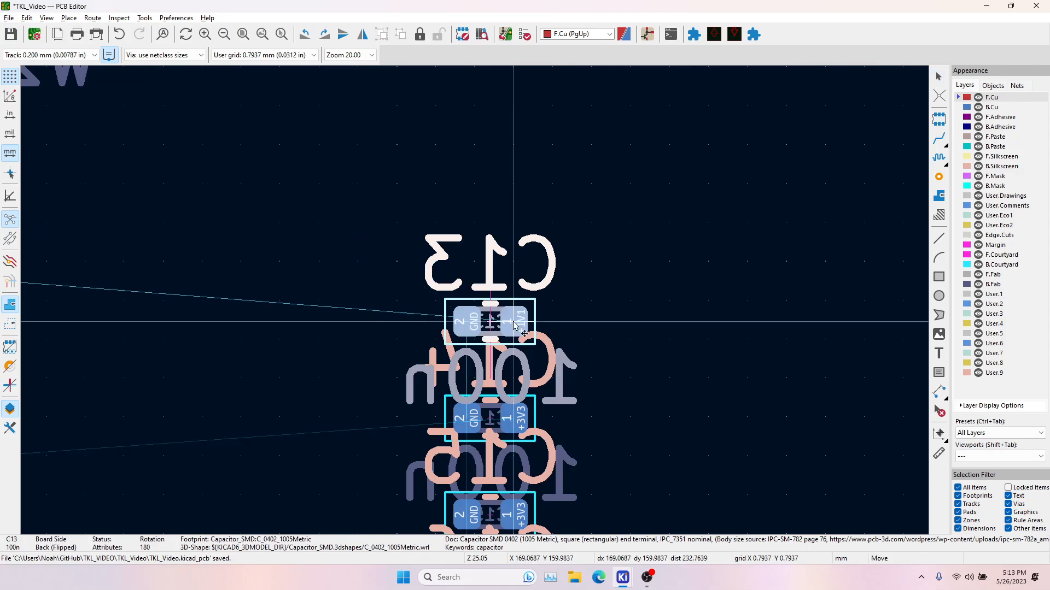
key("r")
key("r")
key("r")
key("r")
key("r")
key("r")
middle_click_drag(140, 275, 763, 412)
middle_click_drag(265, 309, 380, 312)
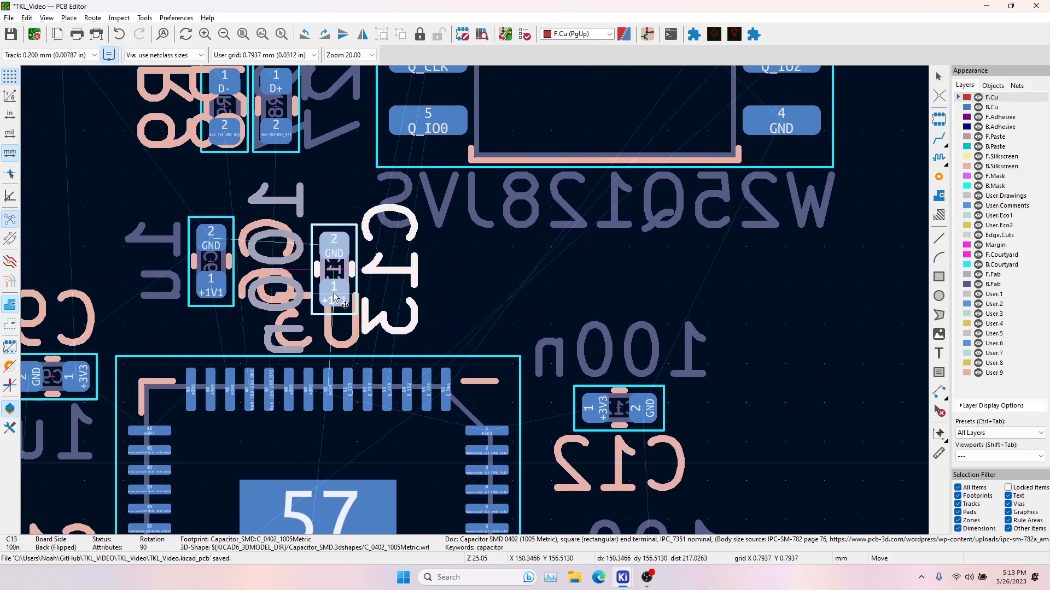
left_click(353, 287)
Rotate capacitor C14 upright with its +3V3 pad facing U3 and place it between C6 and C13.
middle_click_drag(683, 323, 196, 260)
left_click(745, 488)
key("m")
key("r")
key("r")
key("r")
key("r")
key("r")
middle_click_drag(132, 304, 508, 457)
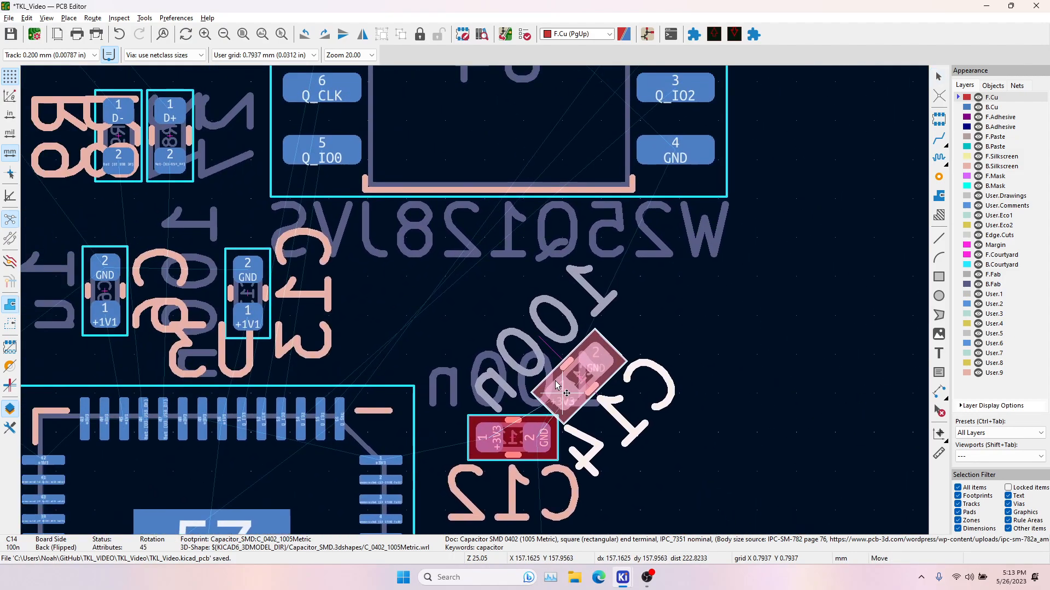
key("e")
key("Escape")
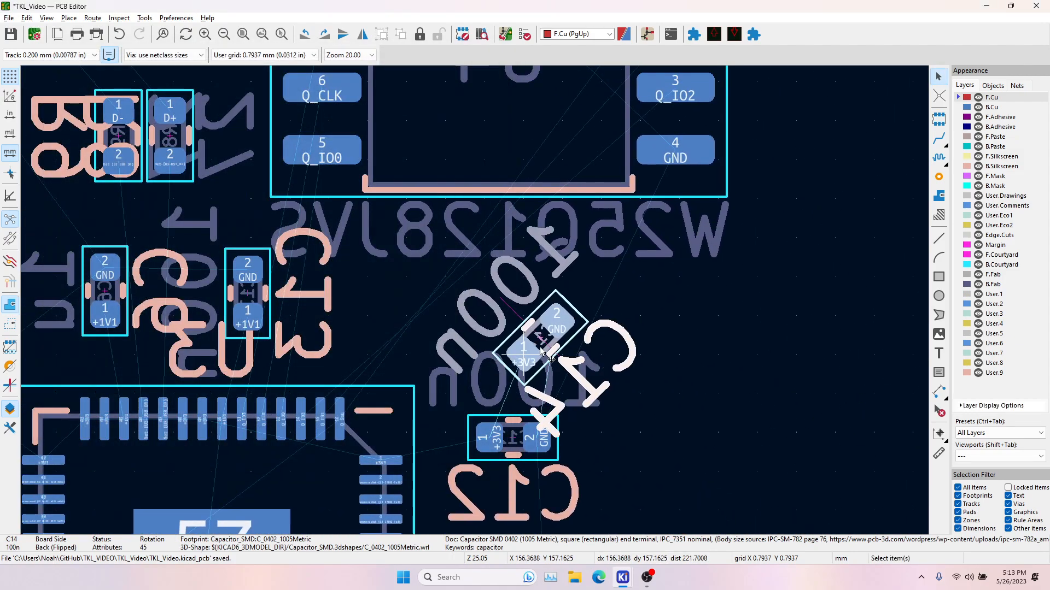
key("r")
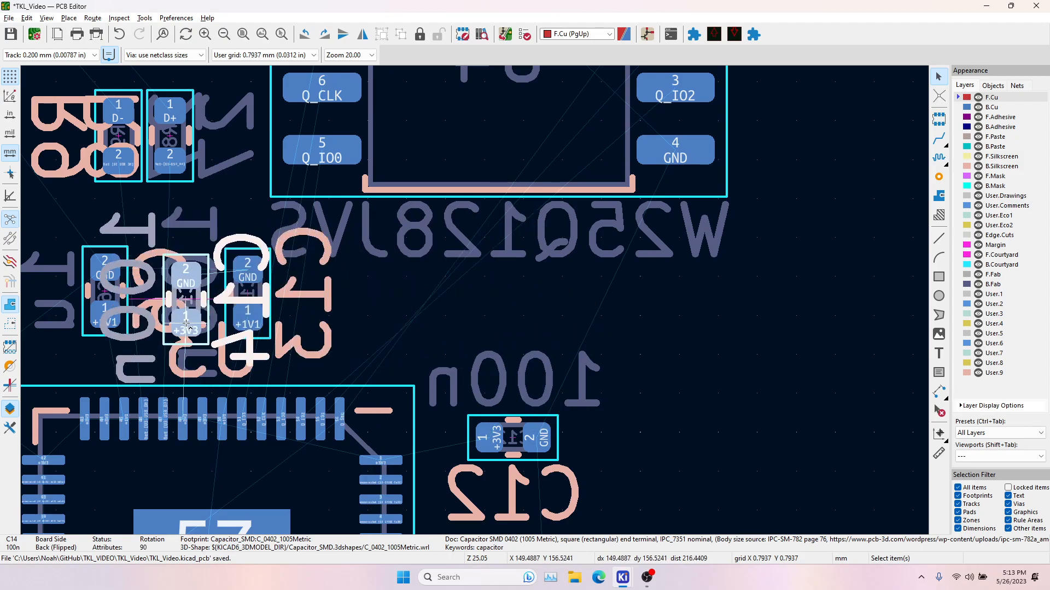
left_click(199, 320)
Rotate capacitor C15 upright and place it above U3, to the left of C6.
middle_click_drag(707, 382, 796, 362)
middle_click_drag(826, 495, 494, 300)
middle_click_drag(880, 481, 518, 386)
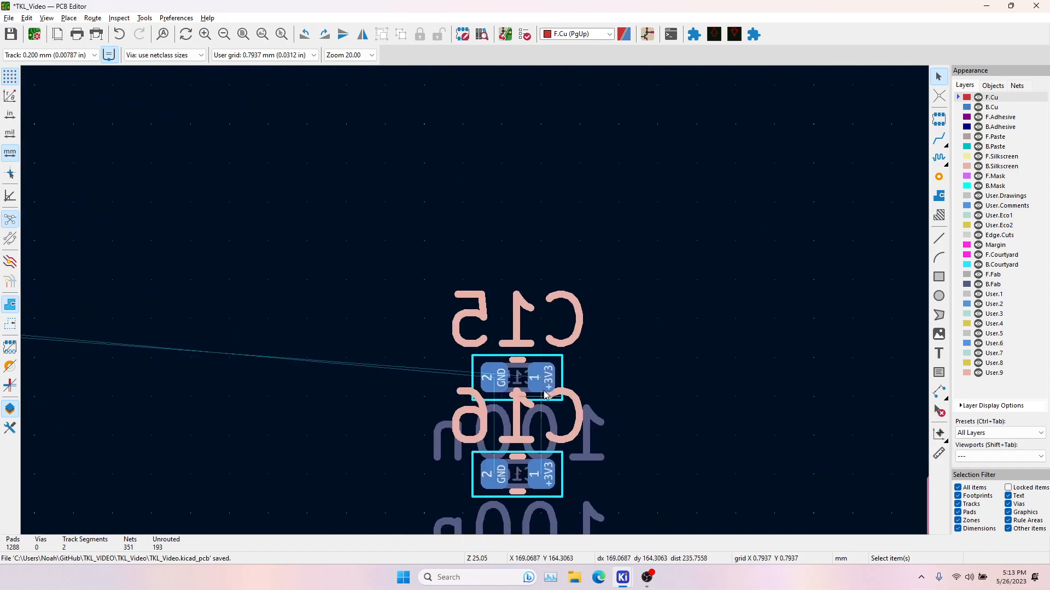
left_click(519, 386)
left_click(528, 397)
key("m")
key("r")
key("r")
middle_click_drag(152, 282, 803, 448)
middle_click_drag(488, 295, 739, 384)
left_click(343, 268)
Rotate capacitor C16 upright with its +3V3 pad facing U3 and place it below U3, directly right of C7.
middle_click_drag(778, 350, 121, 126)
middle_click_drag(546, 351, 316, 216)
left_click(535, 389)
left_click(558, 380)
key("m")
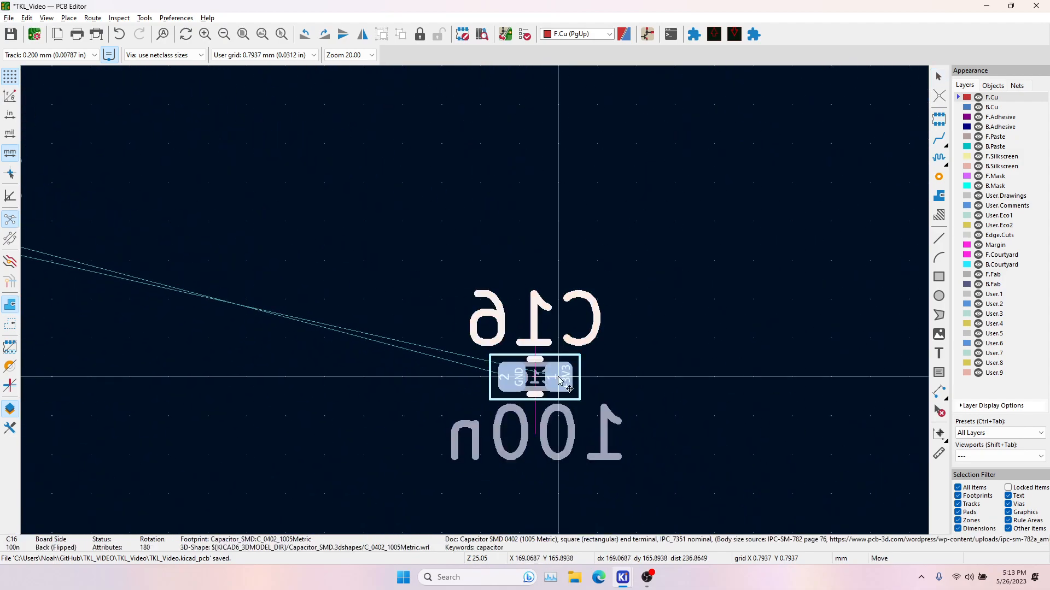
key("r")
middle_click_drag(210, 301, 756, 374)
middle_click_drag(442, 445, 791, 291)
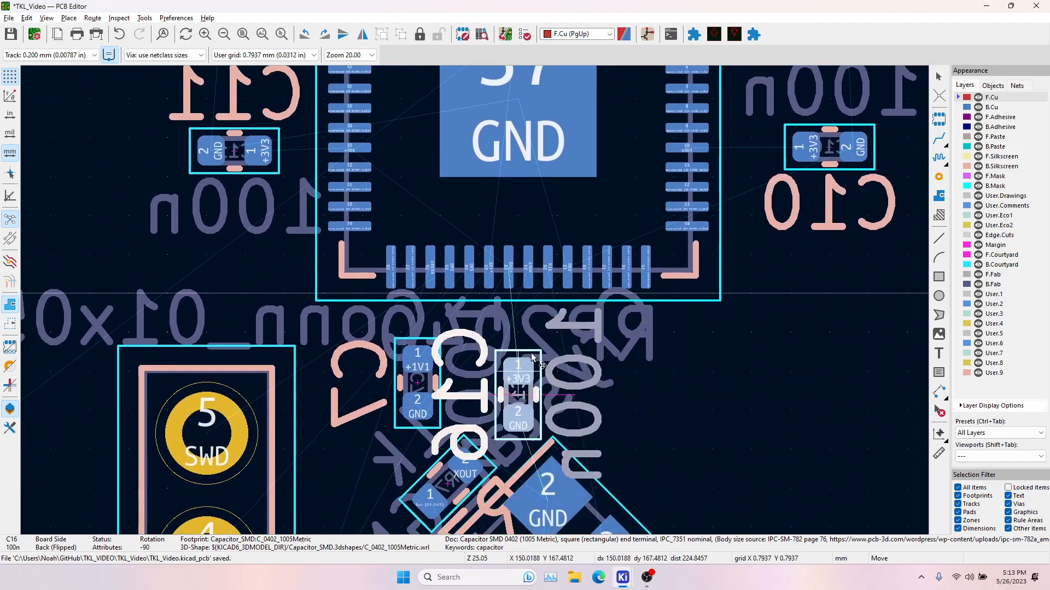
left_click(489, 344)
left_click(595, 364)
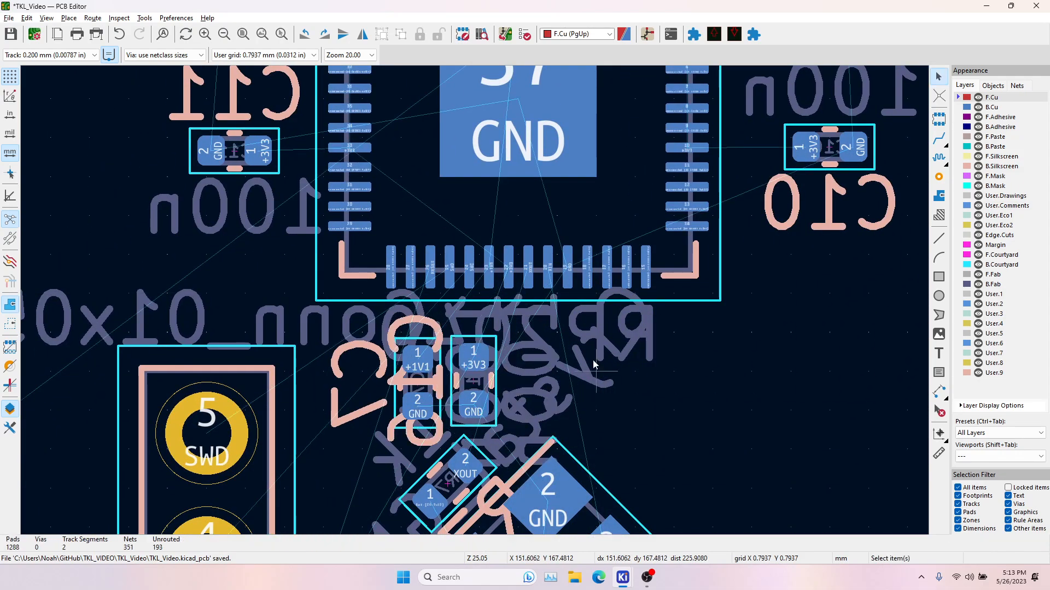
Rotate fuse F1 upright with its VBUS pad toward USB connector J1 and place it to the left of U2.
scroll(392, 409, "down", 5)
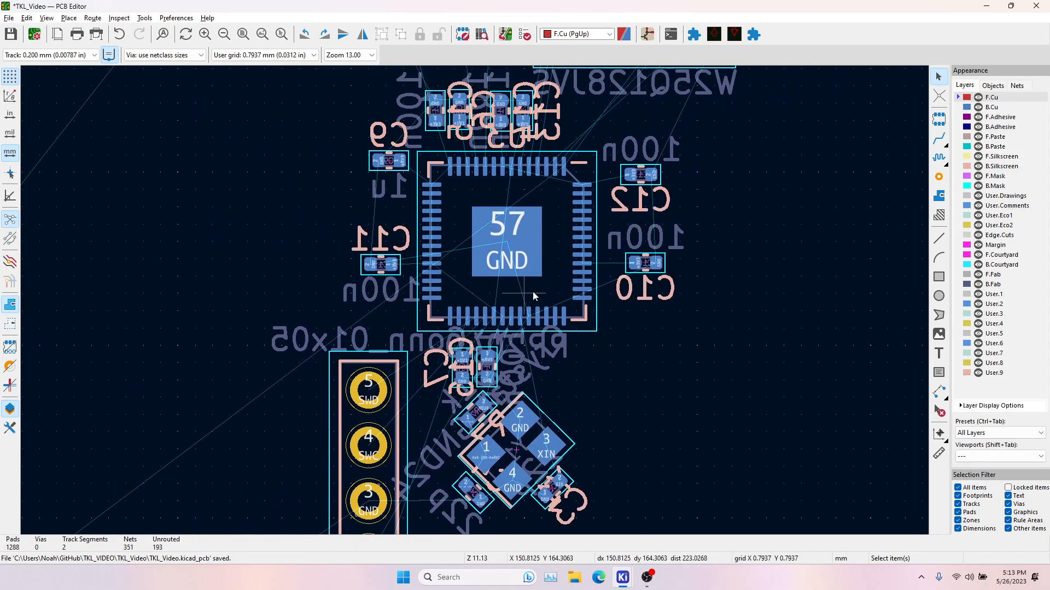
scroll(251, 405, "up", 5)
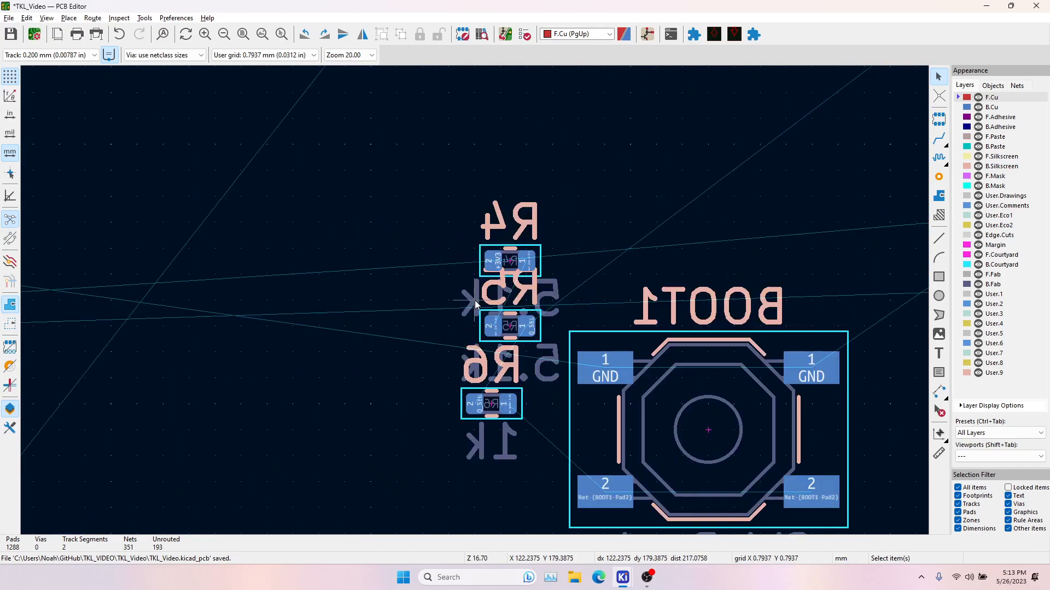
scroll(519, 307, "down", 6)
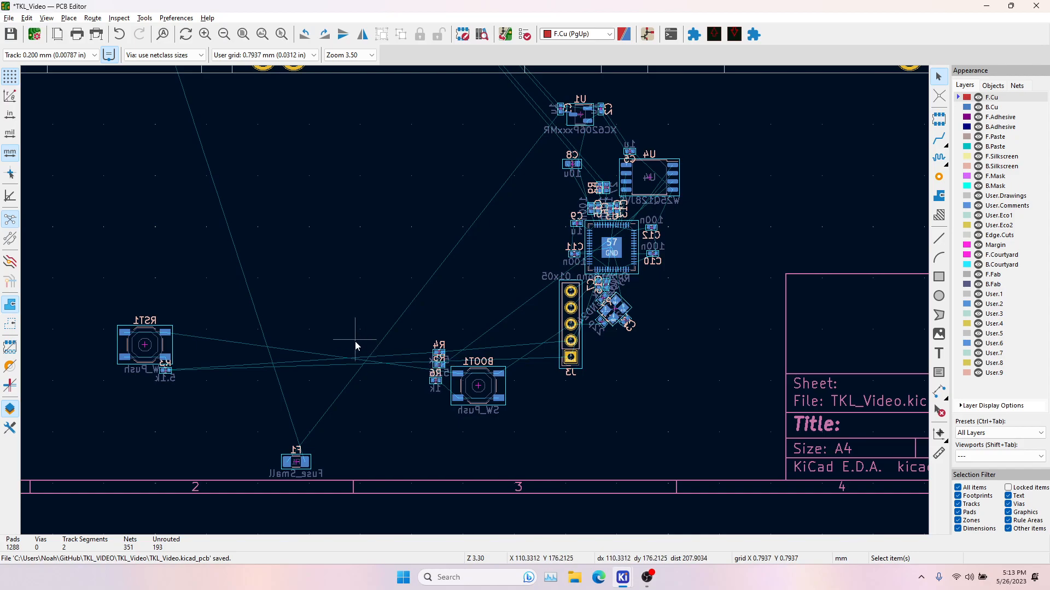
left_click(294, 471)
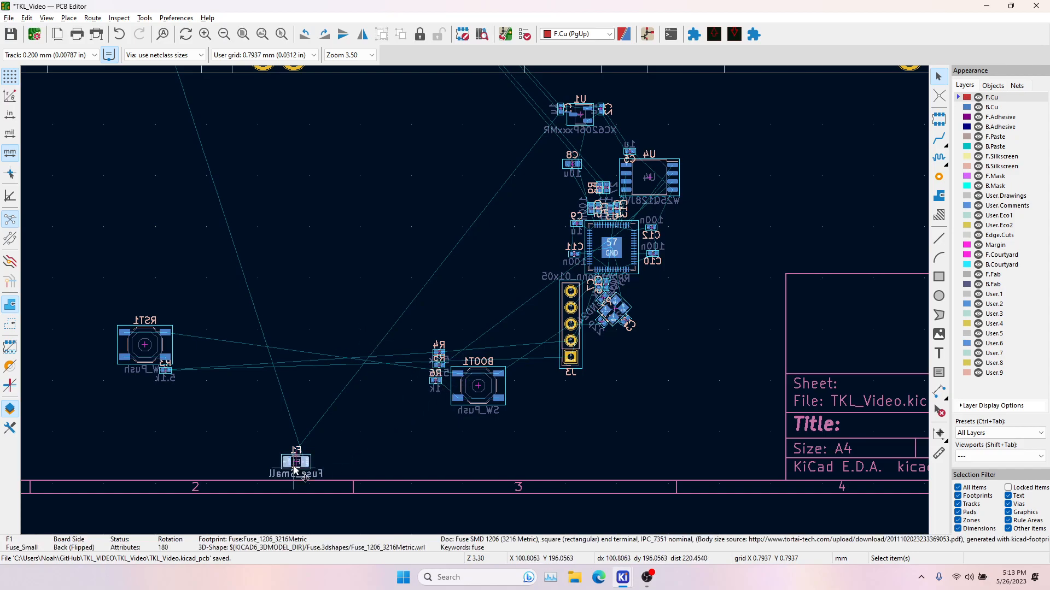
key("m")
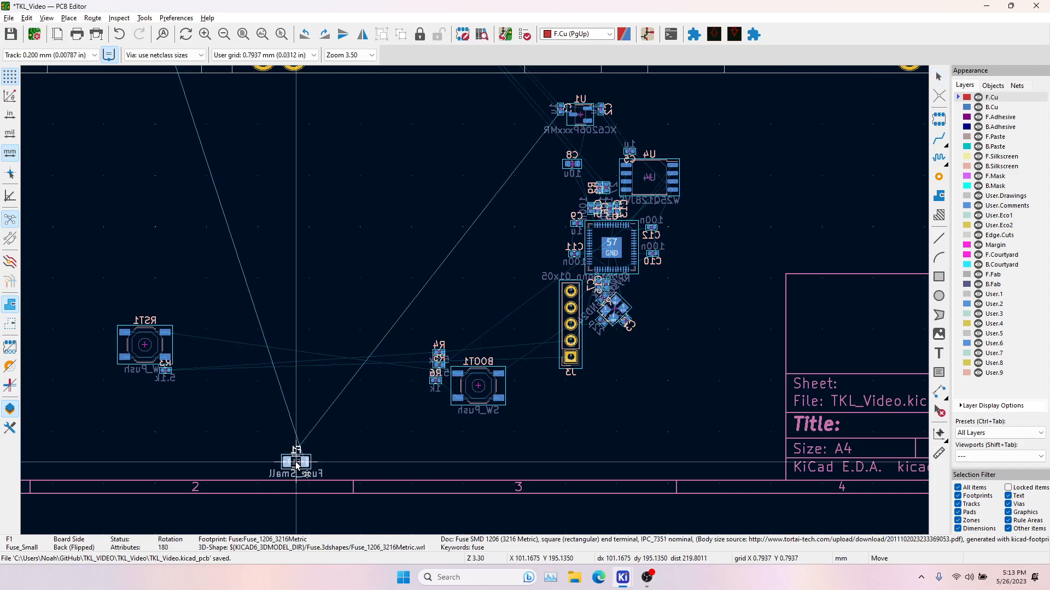
scroll(469, 235, "down", 5)
scroll(464, 311, "up", 8)
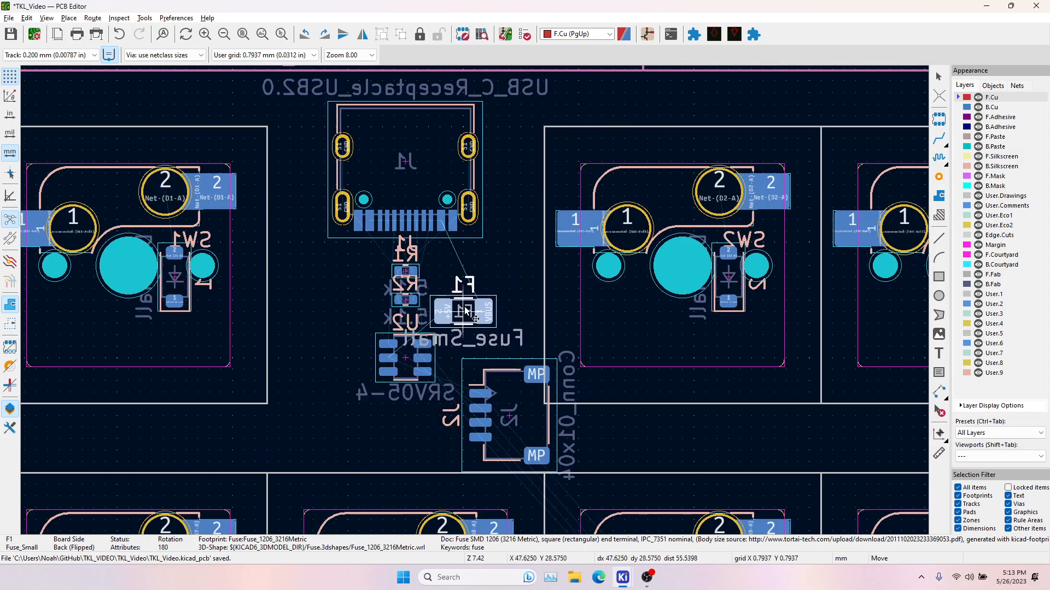
key("r")
key("r")
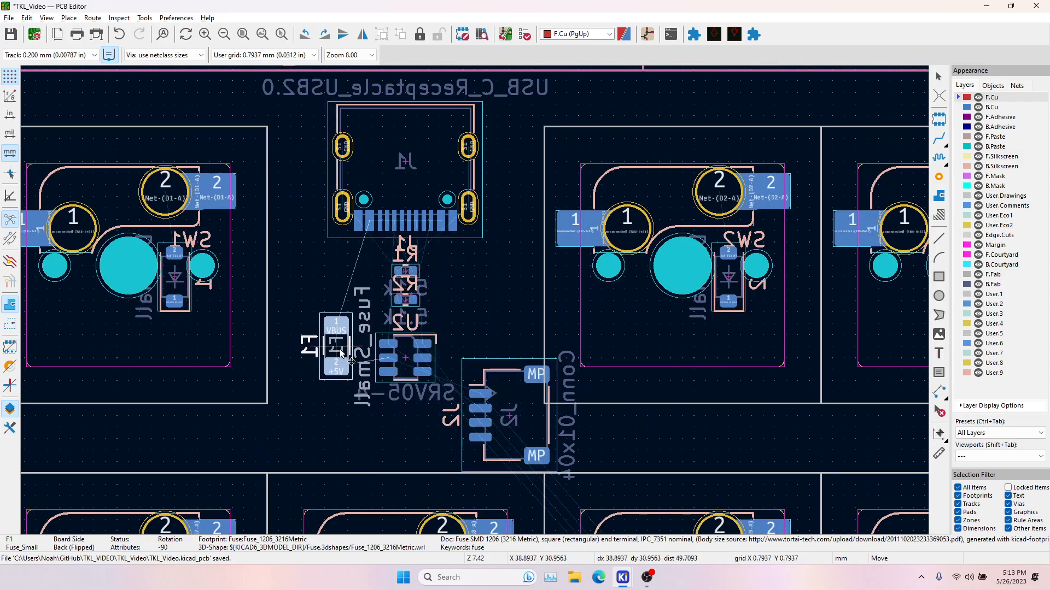
left_click(340, 352)
Locate the remaining boot circuit parts and check resistors R4 and R5 against the schematic.
key("alt+Tab")
key("alt+Tab")
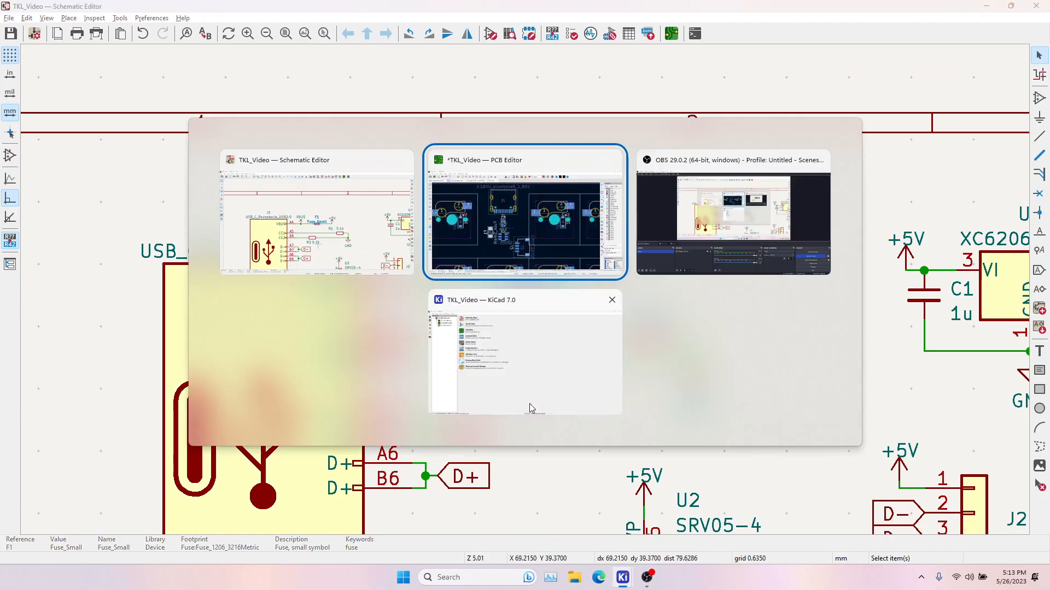
scroll(500, 379, "down", 4)
scroll(516, 290, "up", 3)
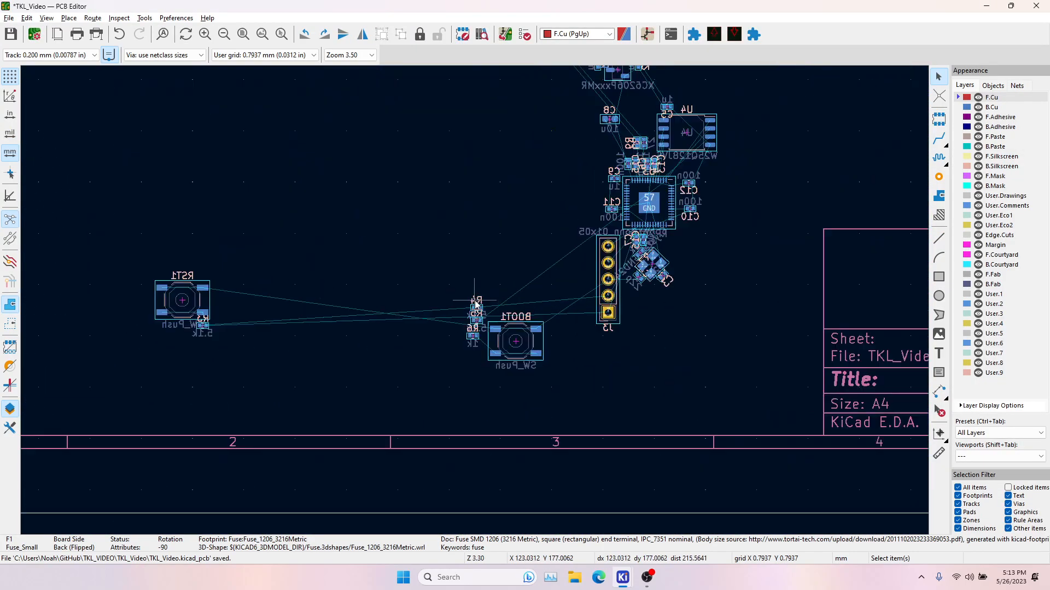
scroll(475, 305, "up", 5)
left_click(480, 375)
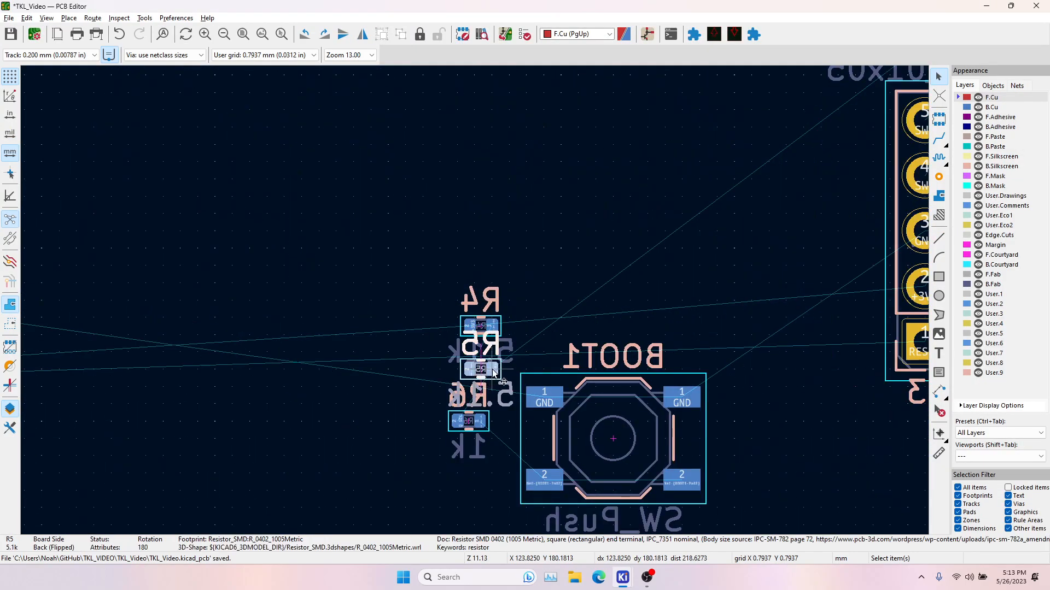
left_click(480, 327)
key("alt+Tab")
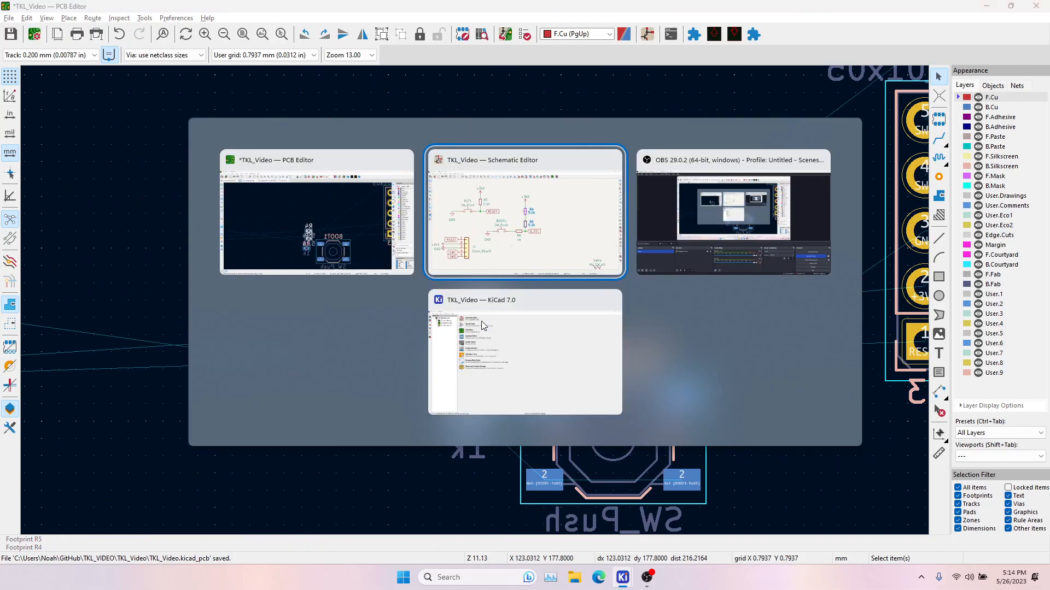
key("alt+Tab")
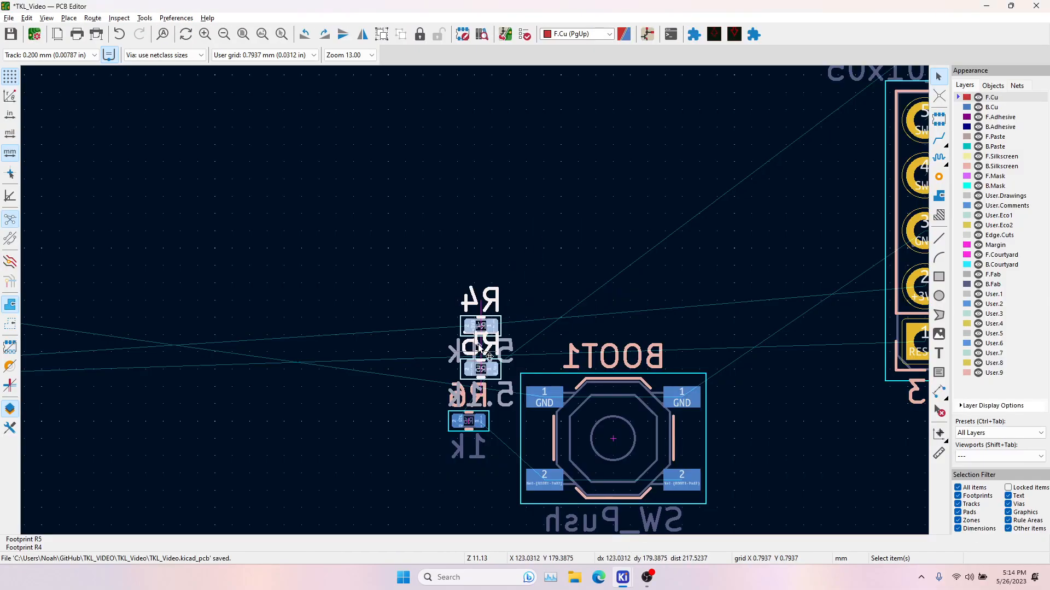
Move the BOOT1 switch together with resistors R4, R5 and R6 to the right of flash chip U4.
middle_click_drag(628, 321, 493, 155)
left_click(405, 152)
left_click_drag(270, 114, 670, 425)
scroll(475, 304, "down", 5)
scroll(475, 304, "up", 7)
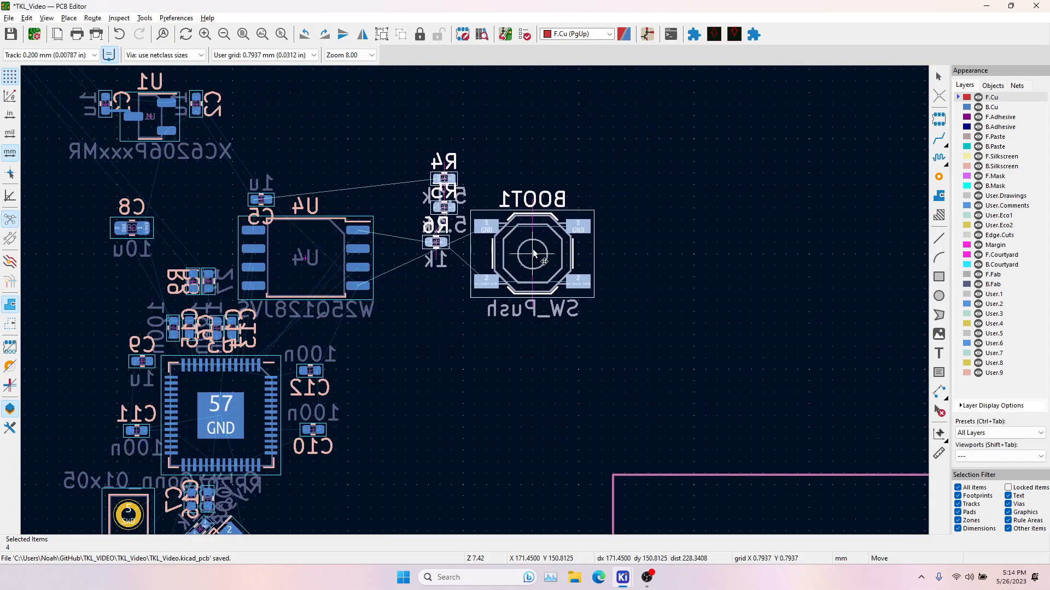
left_click(533, 255)
Shift the BOOT1, R4, R5 and R6 group slightly upward to line R6 up with U4's Q_SEL pad.
scroll(405, 242, "up", 3)
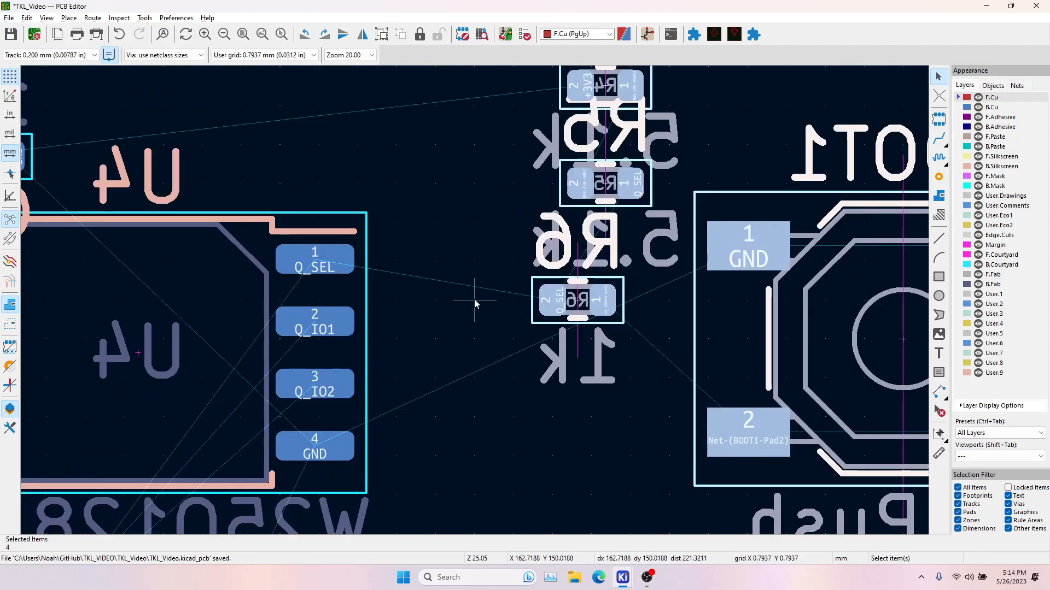
left_click(320, 267)
scroll(320, 267, "down", 3)
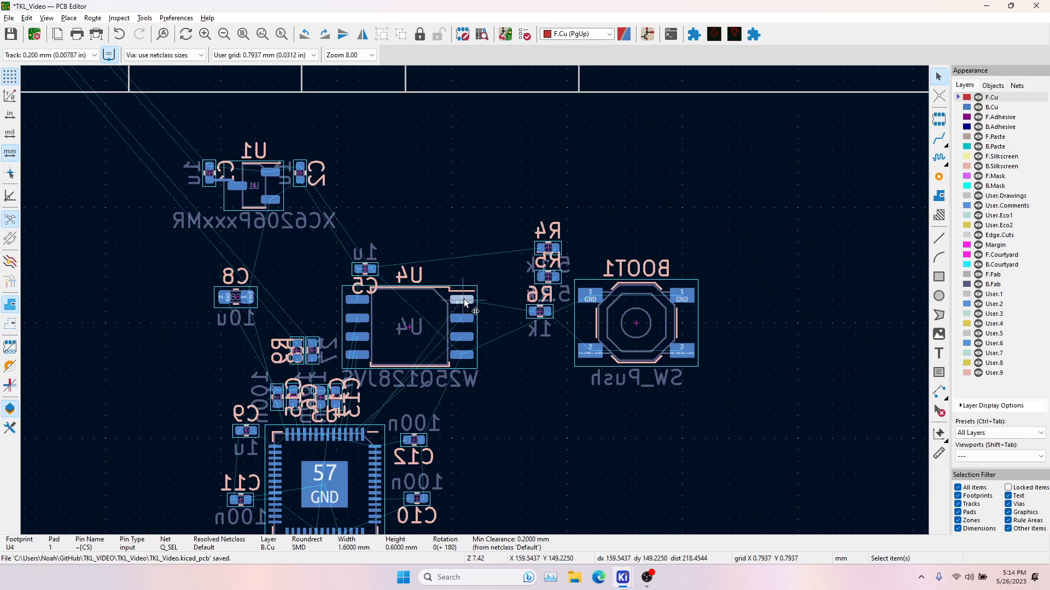
left_click_drag(481, 205, 699, 387)
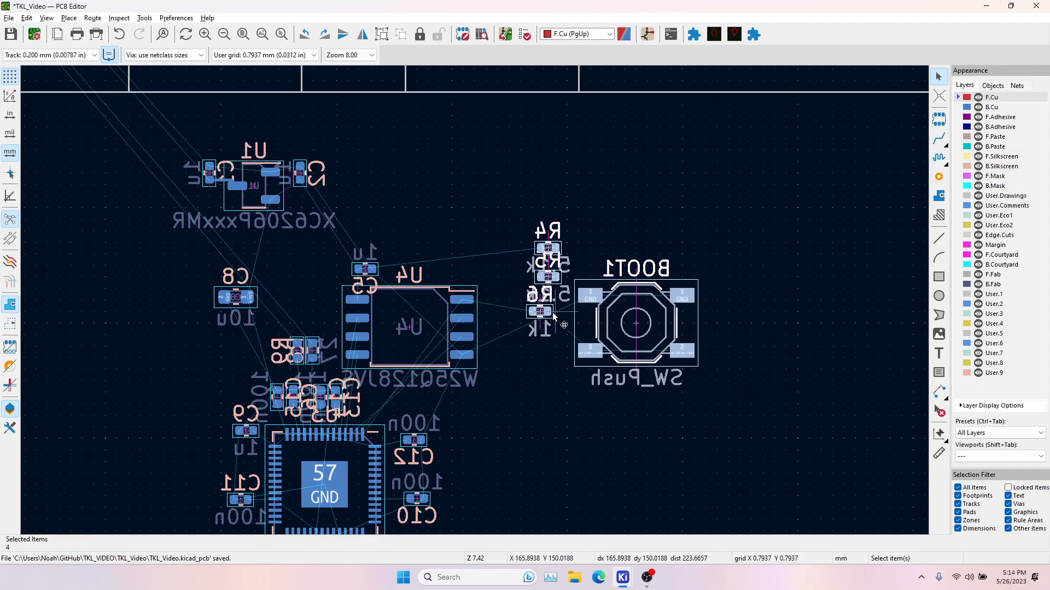
Move reset switch RST1 together with resistor R3 to the left of header J3 and check U3's RESET pad.
scroll(550, 311, "down", 5)
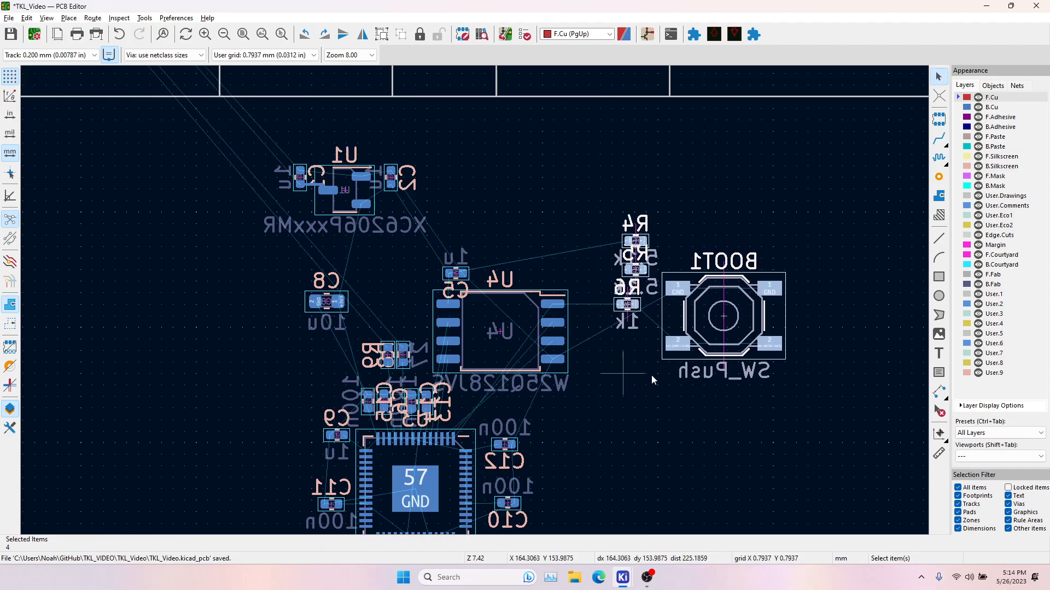
left_click_drag(199, 363, 302, 451)
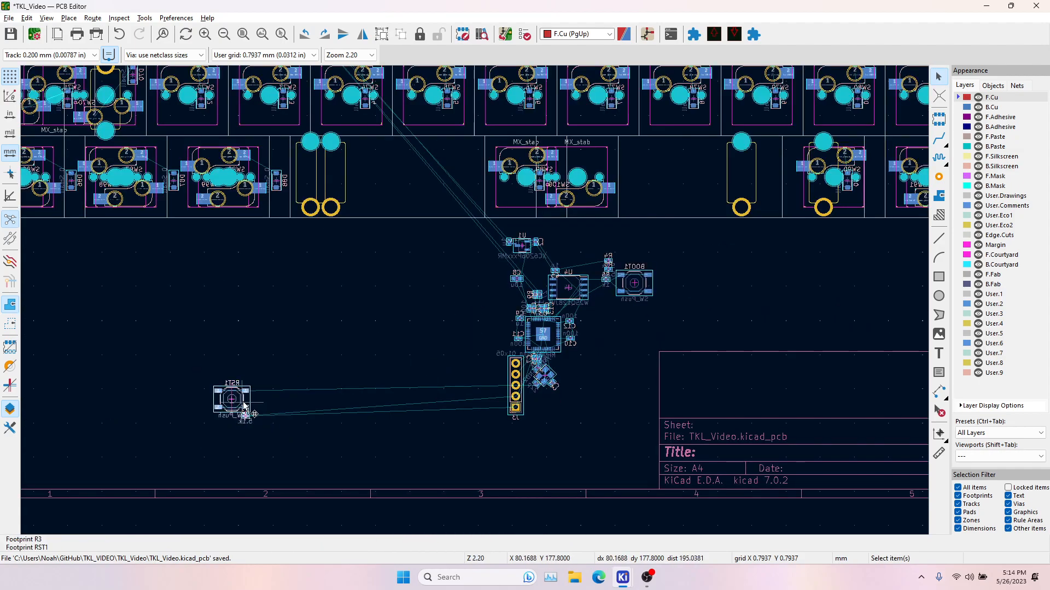
left_click_drag(244, 405, 544, 414)
scroll(480, 360, "up", 6)
left_click(547, 418)
scroll(476, 302, "up", 2)
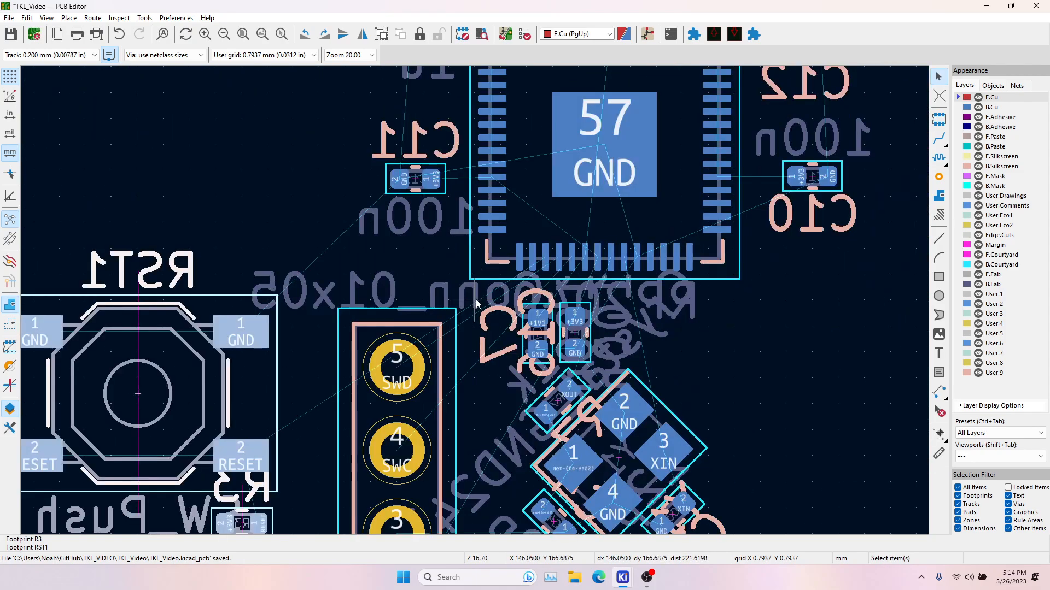
scroll(514, 250, "up", 4)
left_click(462, 326)
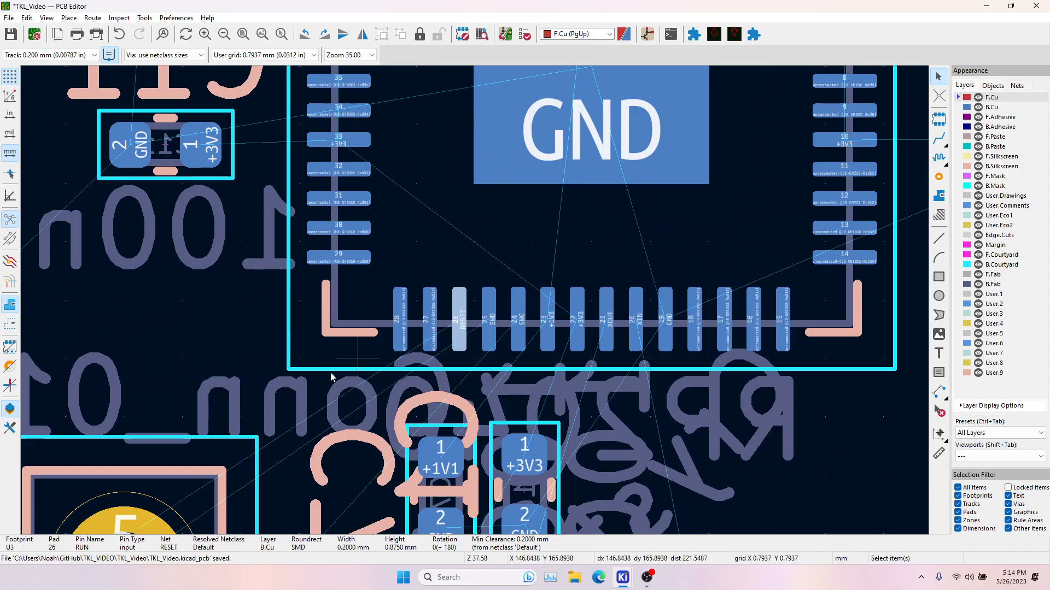
Review the overall component placement around U3, including the U1 regulator parts, flash chip U4 and the BOOT1 group.
scroll(331, 378, "down", 8)
scroll(475, 304, "down", 2)
scroll(504, 318, "up", 1)
left_click_drag(304, 149, 740, 504)
left_click(606, 295)
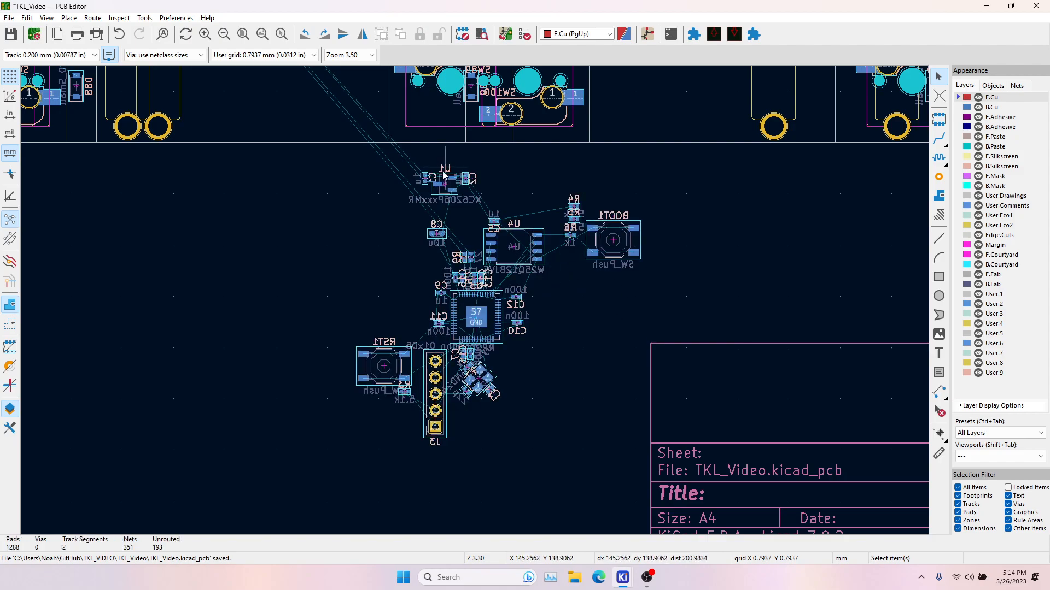
left_click_drag(405, 158, 487, 265)
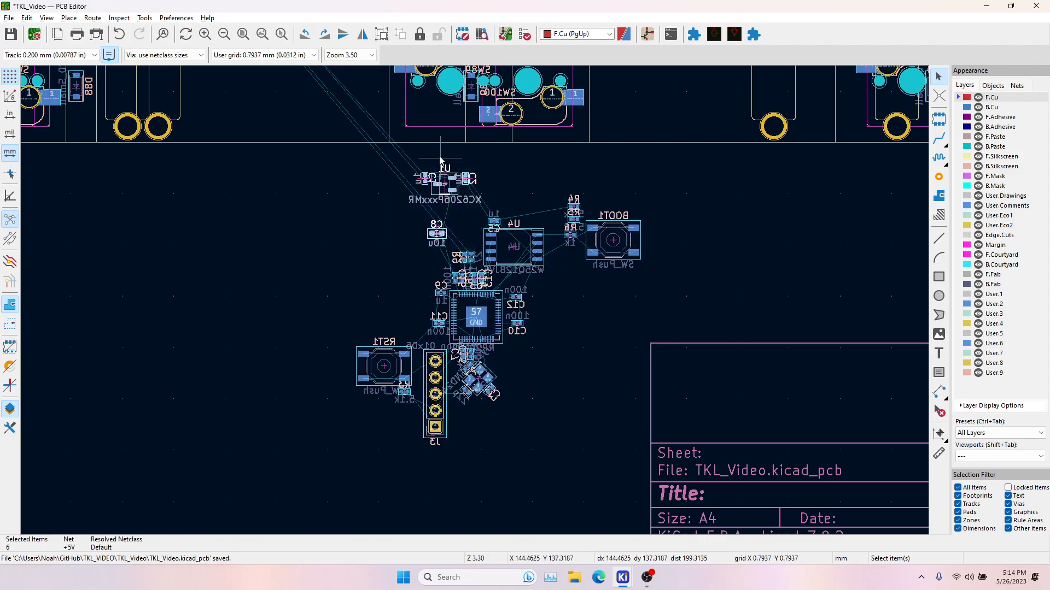
left_click(489, 229)
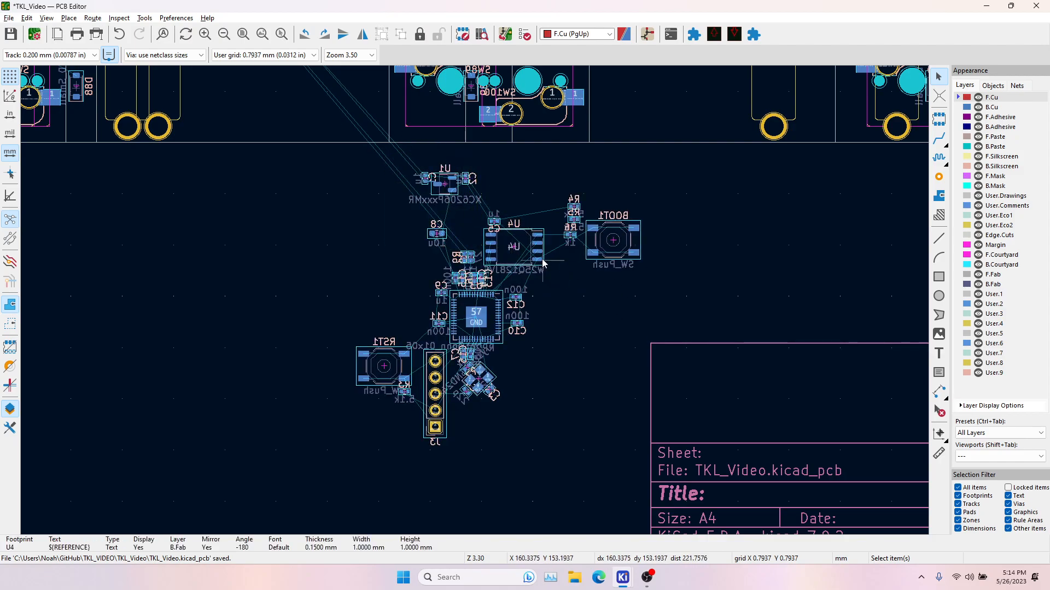
left_click_drag(545, 181, 698, 292)
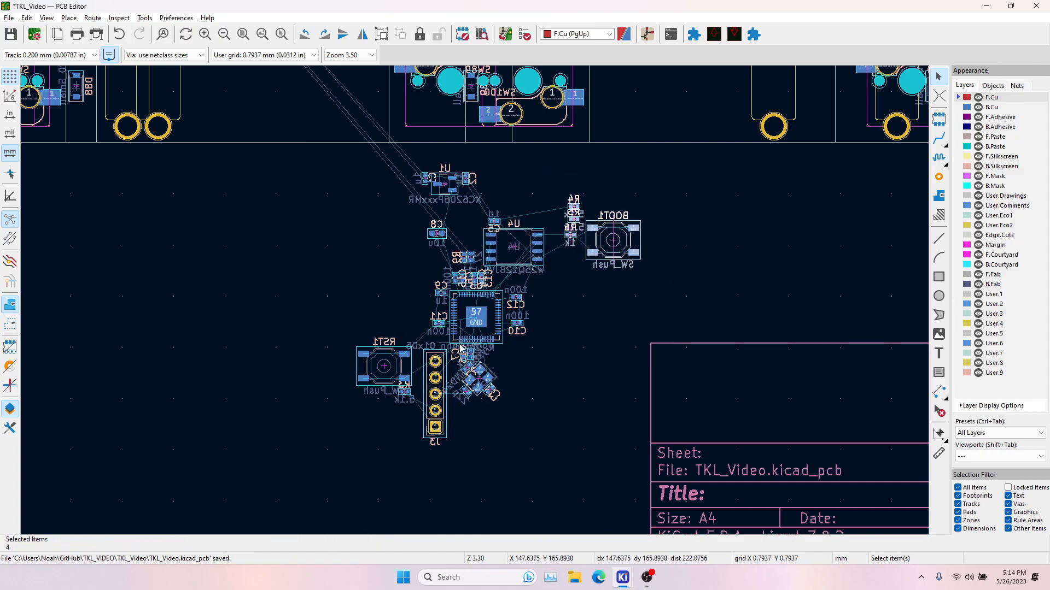
Check the crystal group, header J3 and the RST1 and R3 reset parts below U3 by selecting each.
left_click_drag(457, 348, 520, 429)
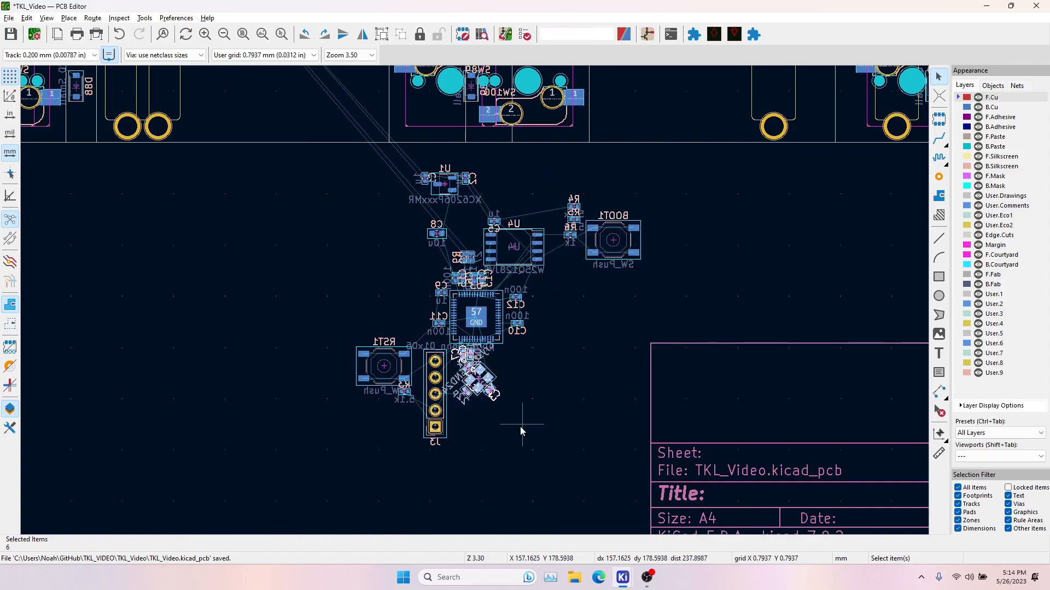
left_click(444, 372)
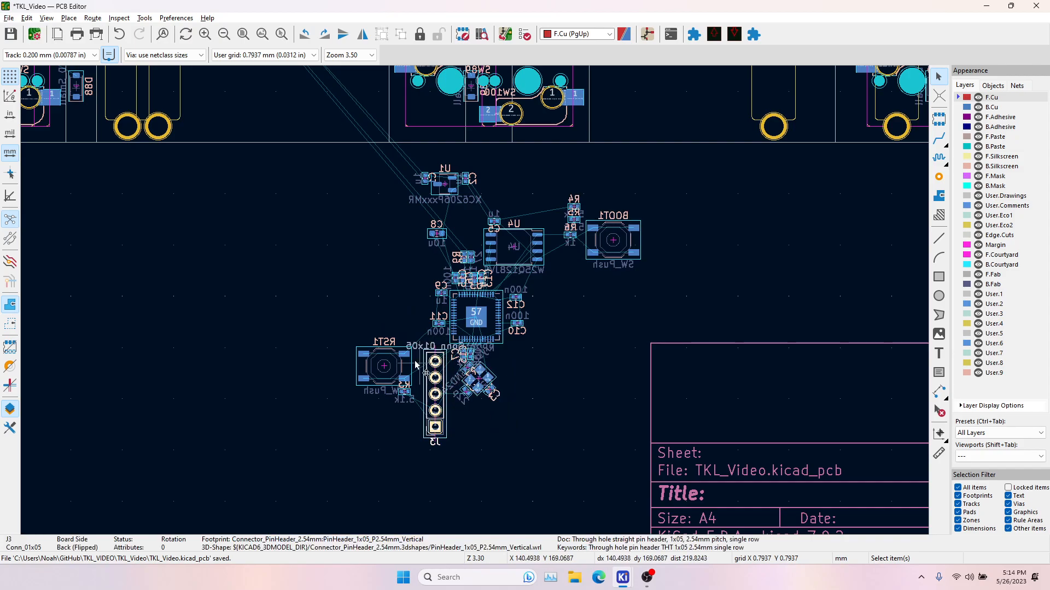
left_click_drag(319, 339, 433, 432)
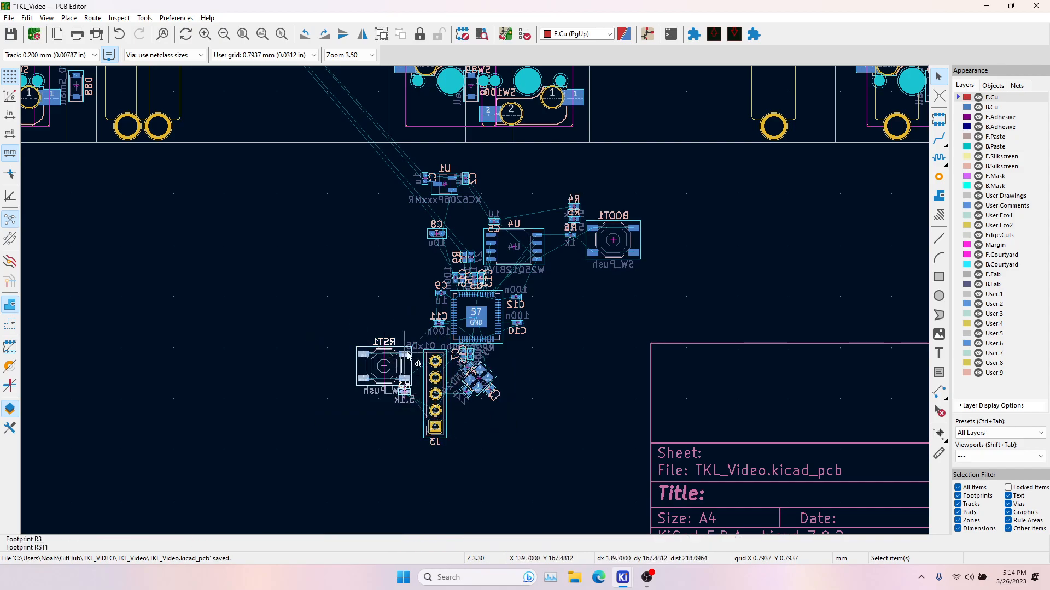
left_click(429, 303)
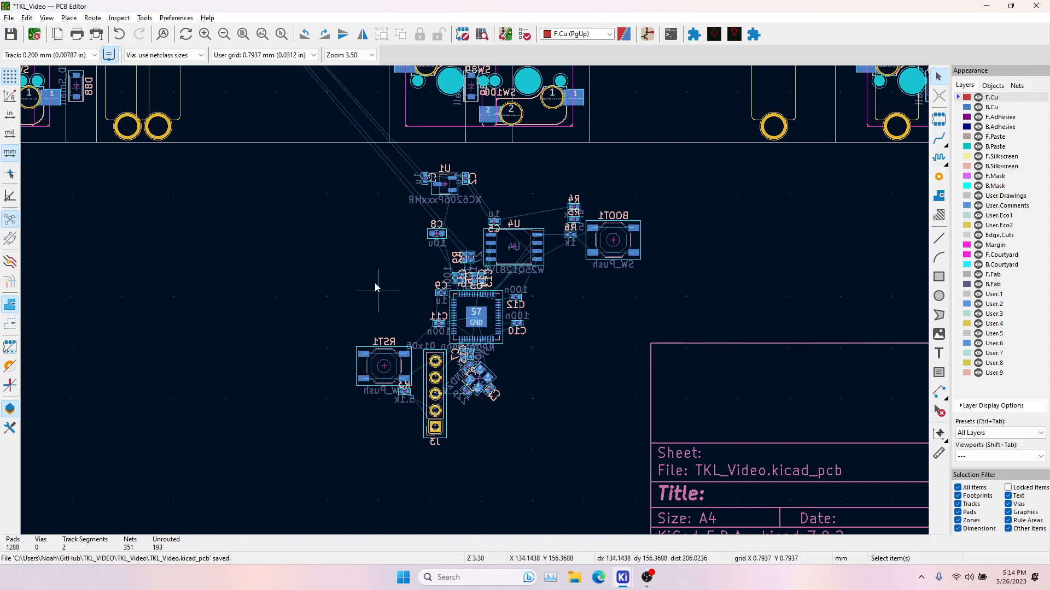
Try rotating the complete U3 circuit group, from regulator U1 down to header J3, through a full turn.
left_click_drag(309, 159, 733, 462)
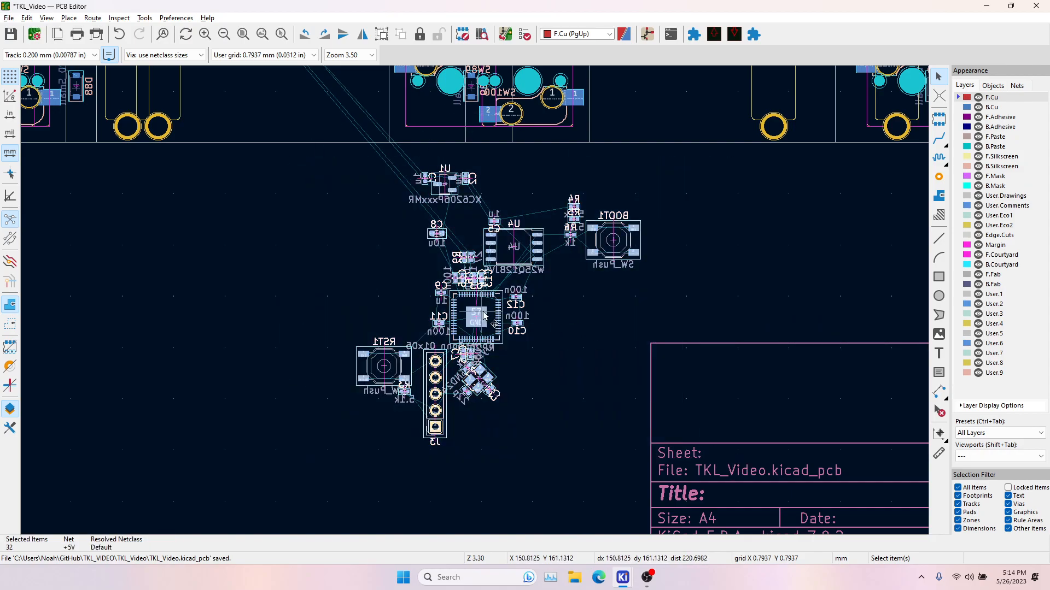
key("r")
key("r")
key("r")
key("r")
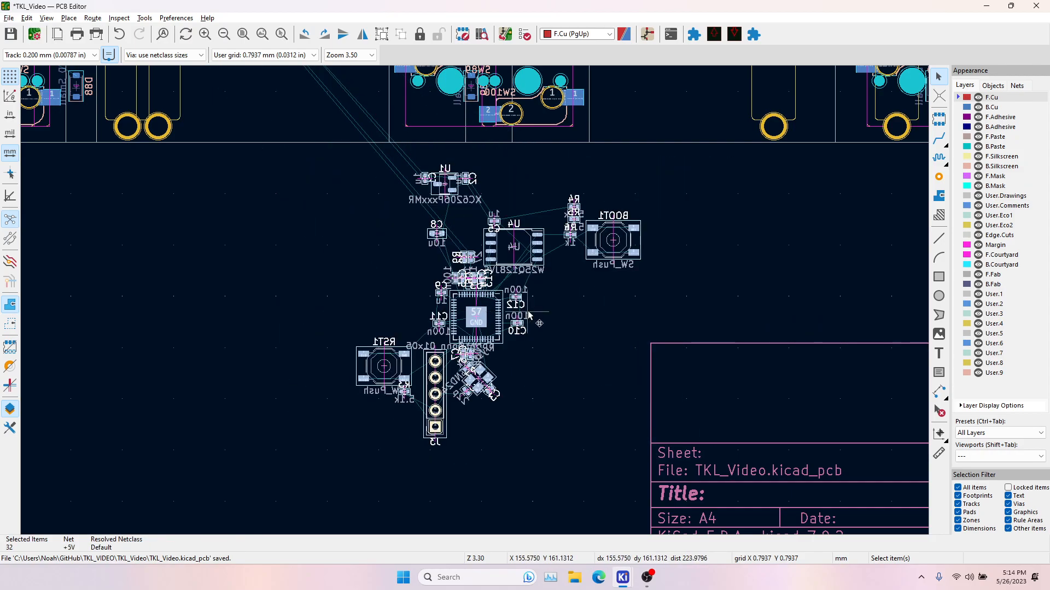
left_click(614, 323)
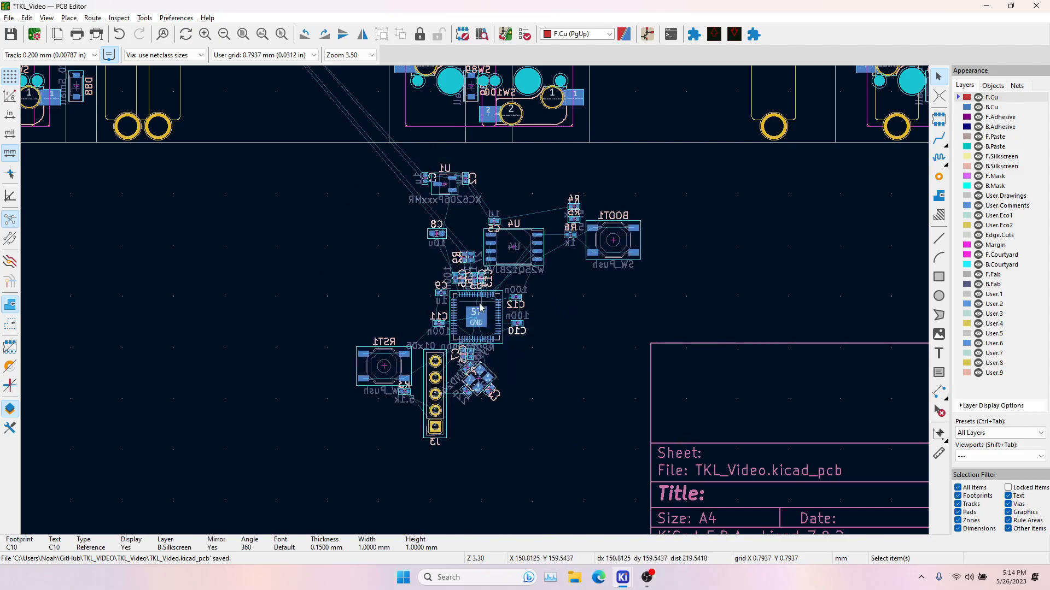
Inspect capacitor C8, regulator U1 and the USB-C connector area that the ratsnest lines lead to.
scroll(444, 252, "up", 6)
left_click(448, 308)
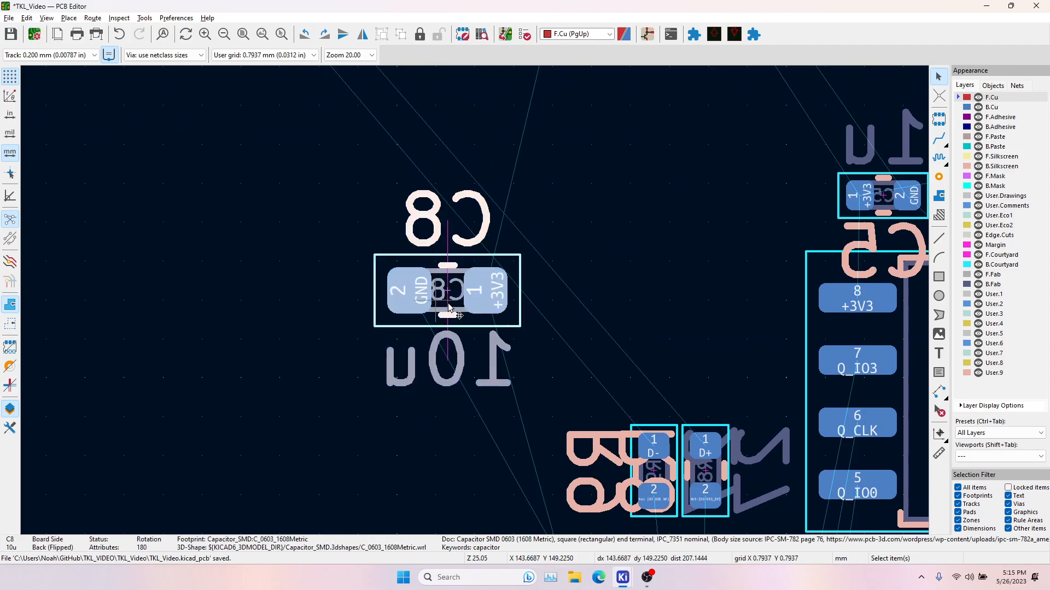
scroll(449, 306, "down", 6)
left_click(395, 261)
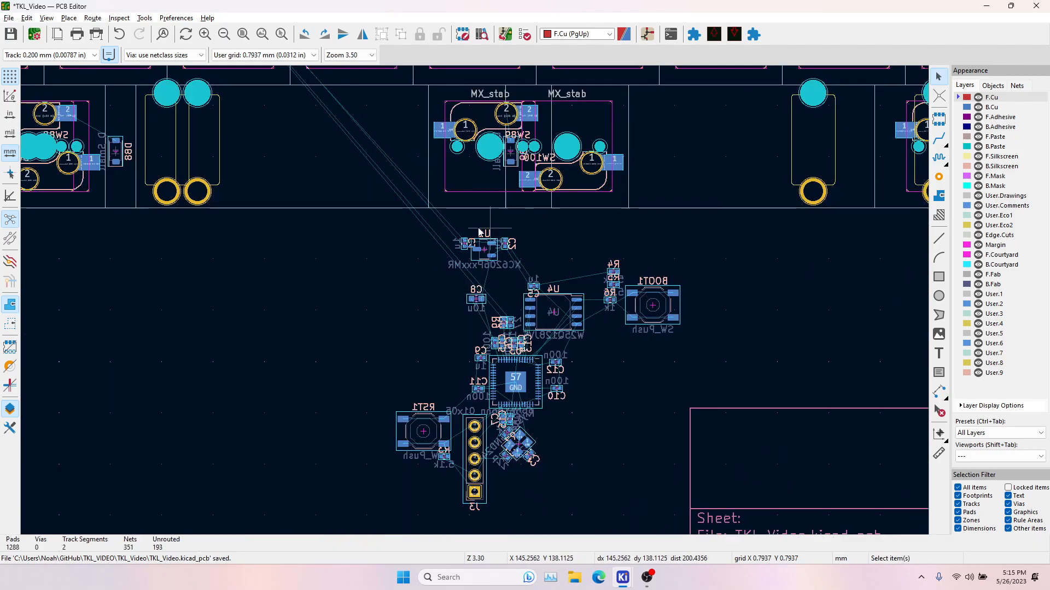
scroll(328, 219, "up", 10)
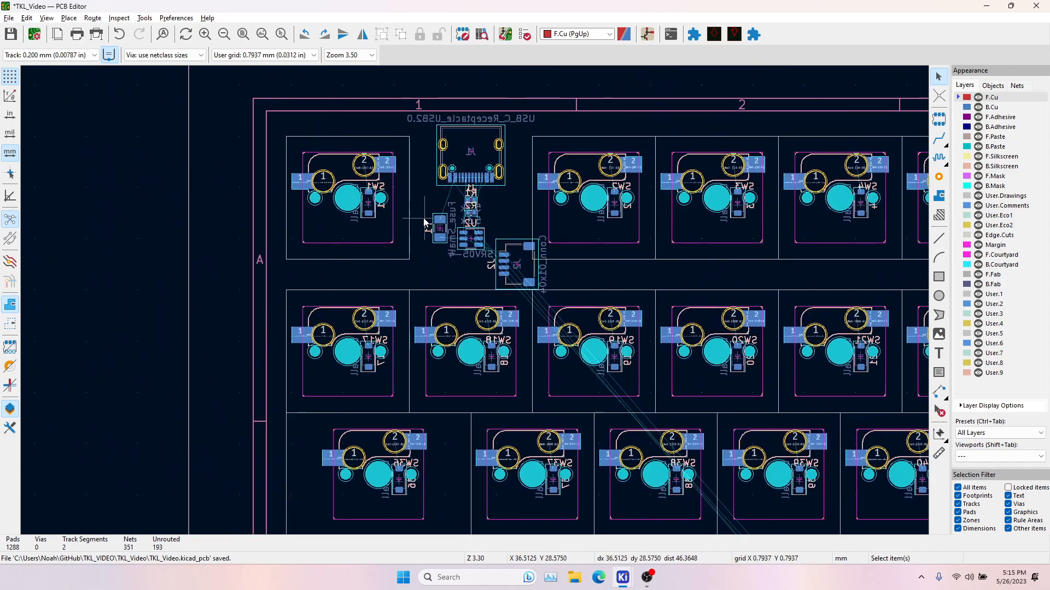
scroll(437, 230, "down", 10)
scroll(438, 230, "right", 10)
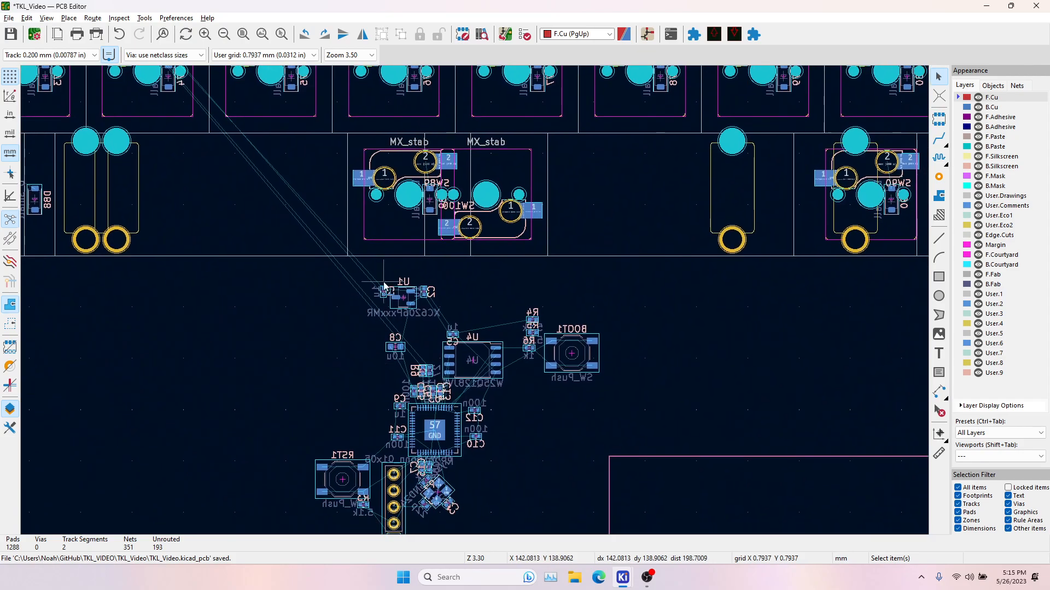
Draw short trial tracks on the back copper for D- and D+ from the resistors above U3 and for +5V from C1.
scroll(385, 285, "up", 3)
left_click(939, 139)
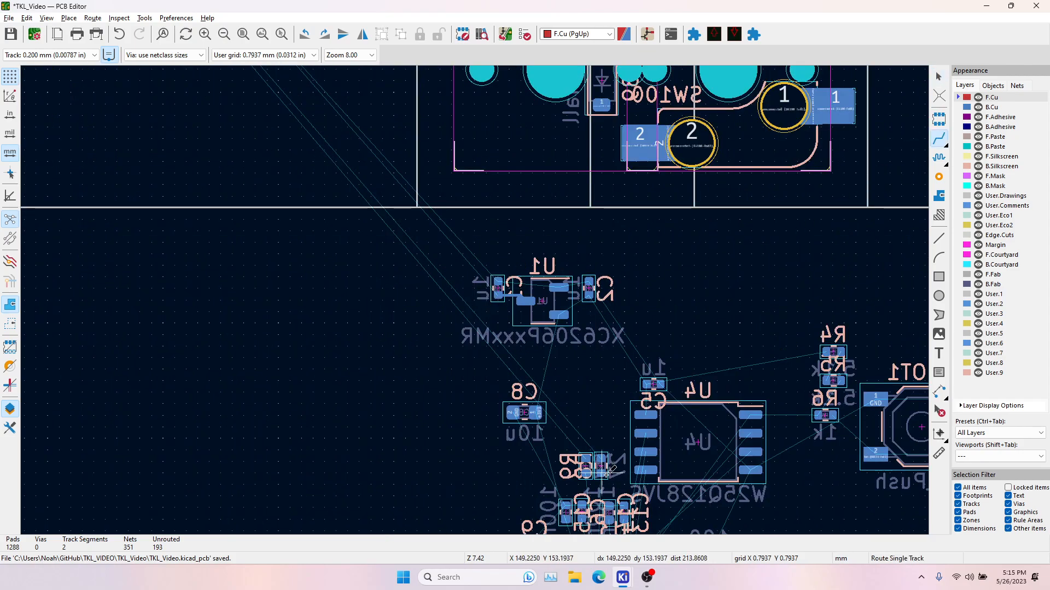
left_click(585, 459)
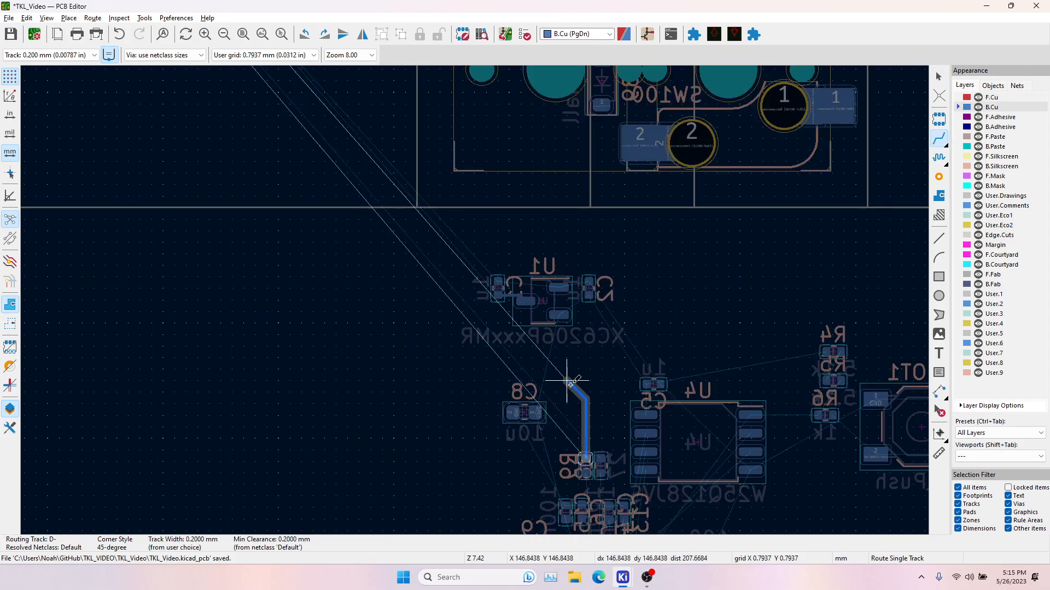
double_click(503, 342)
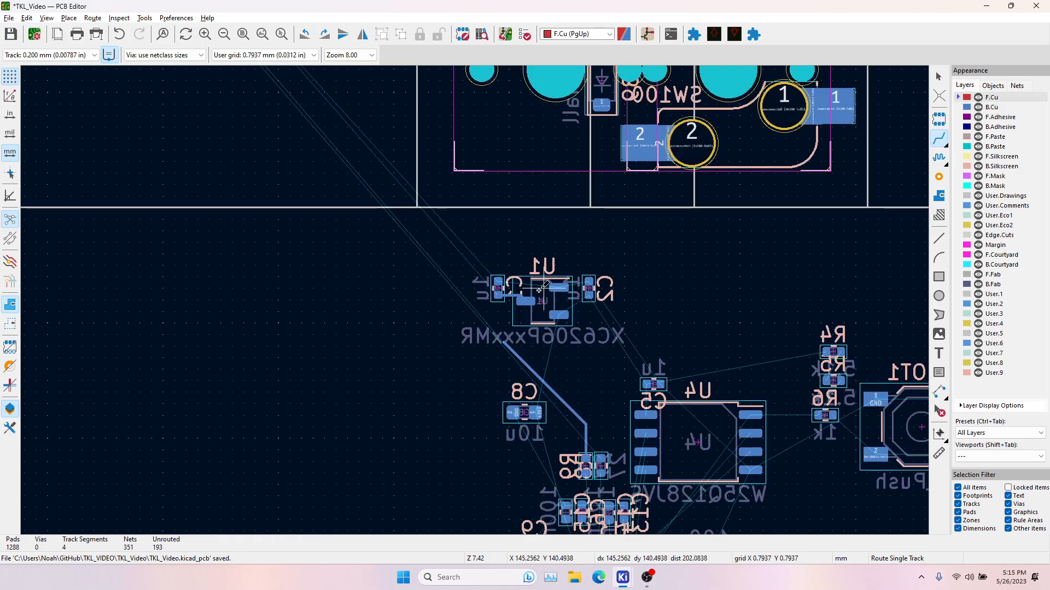
left_click(498, 290)
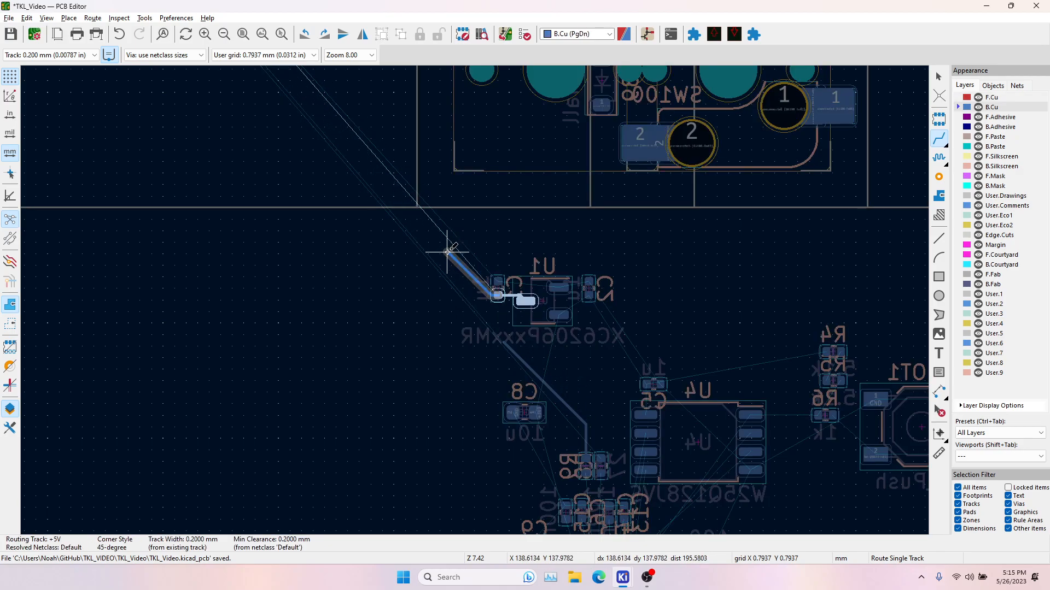
double_click(446, 252)
left_click(601, 455)
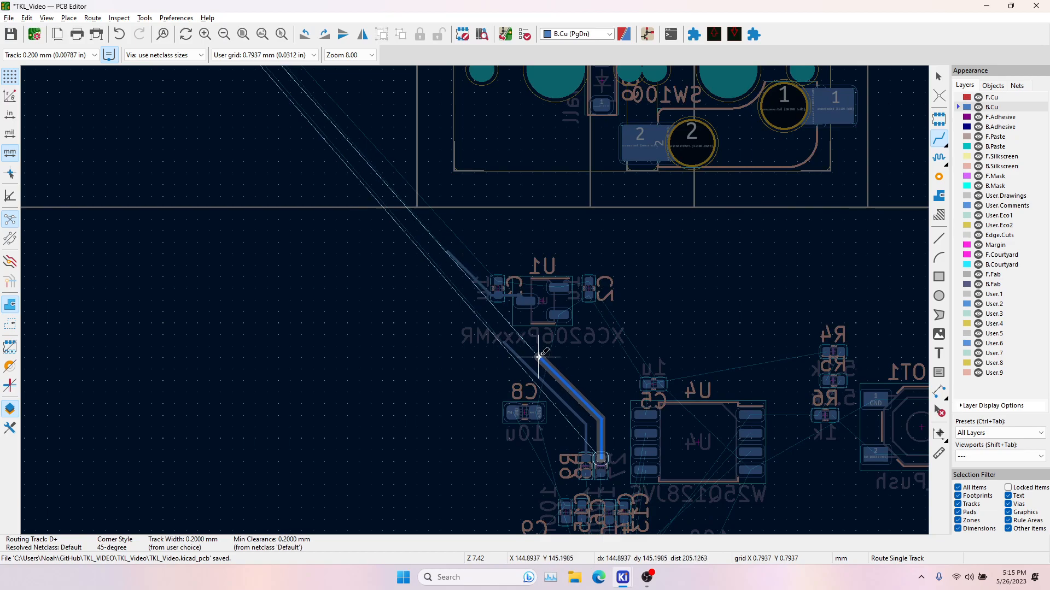
double_click(469, 295)
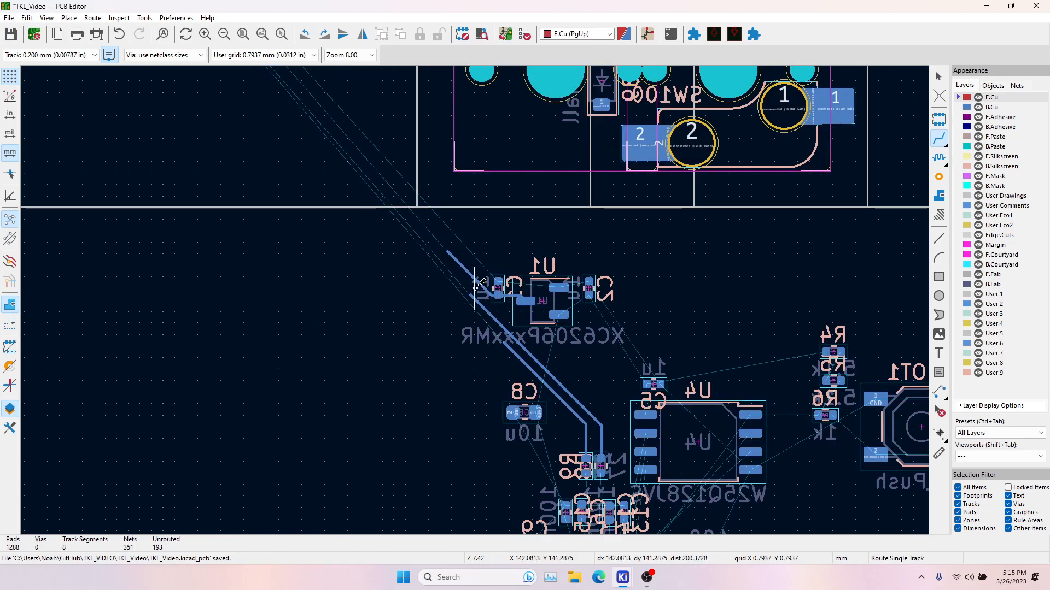
key("Escape")
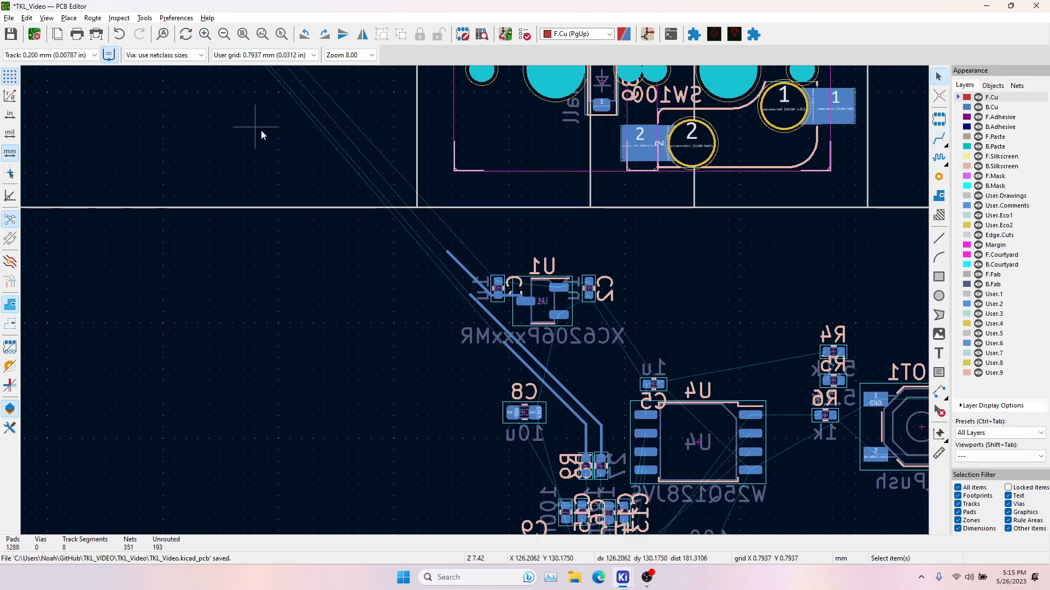
Undo the trial D-, +5V and D+ tracks near U1.
scroll(474, 300, "down", 5)
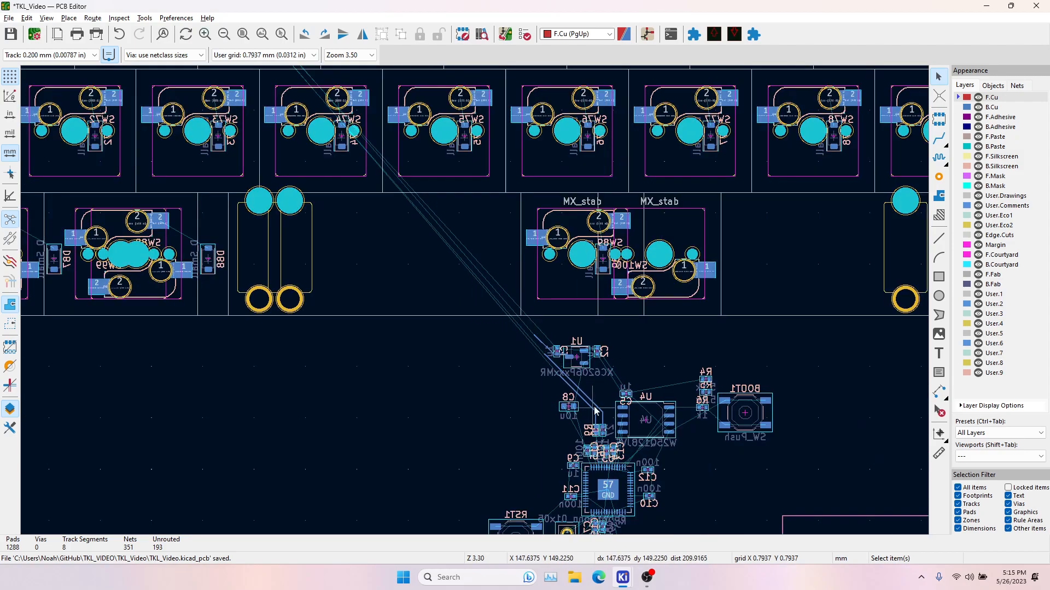
scroll(433, 328, "up", 2)
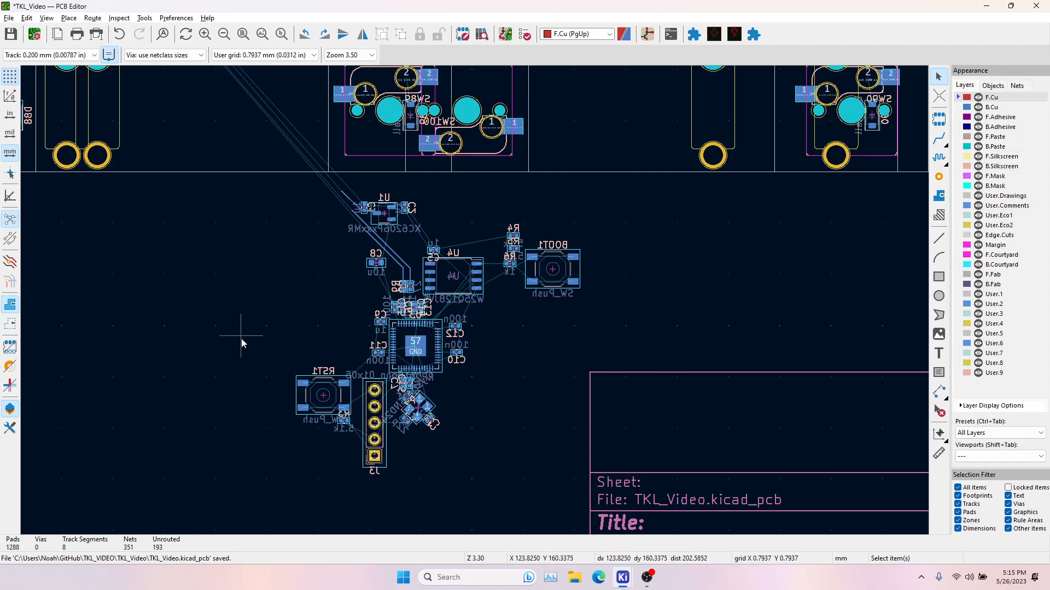
key("ctrl+z")
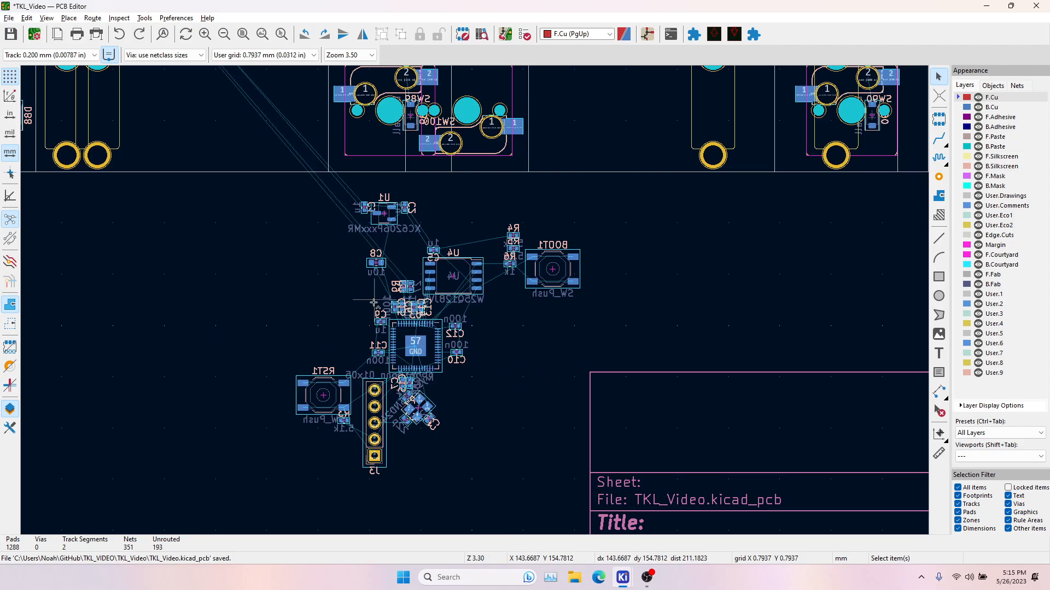
Move the complete U3 circuit group up into the two bottom key rows, with U3 left of SW89, trying different rotations.
scroll(323, 222, "down", 2)
left_click_drag(430, 274, 756, 528)
left_click_drag(573, 394, 449, 212)
key("r")
key("r")
key("r")
key("r")
key("r")
key("r")
key("r")
key("r")
key("r")
key("r")
key("r")
key("r")
key("r")
key("r")
key("r")
left_click(452, 215)
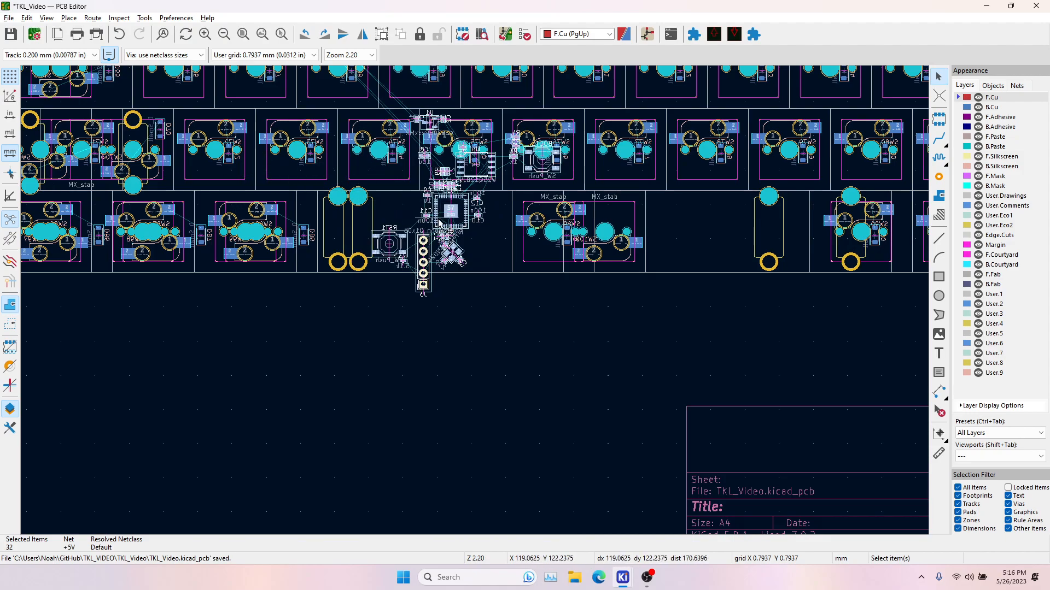
Examine how the relocated U3 group fits among SW74, SW75, SW76 and SW89, and view the USB-C connector area.
scroll(453, 235, "up", 2)
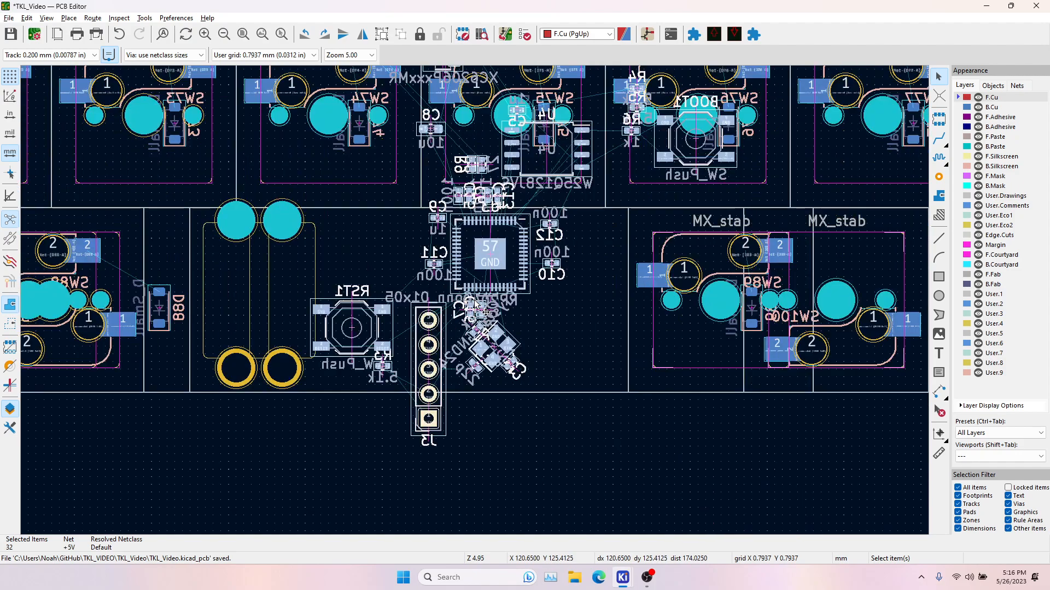
middle_click_drag(505, 212, 475, 303)
scroll(474, 303, "up", 2)
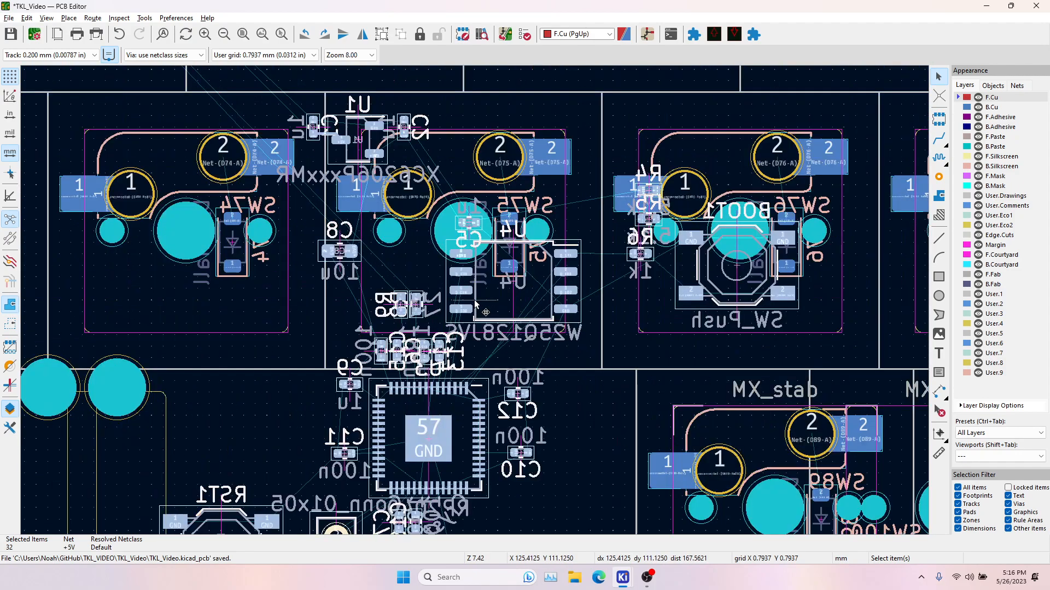
scroll(475, 304, "down", 2)
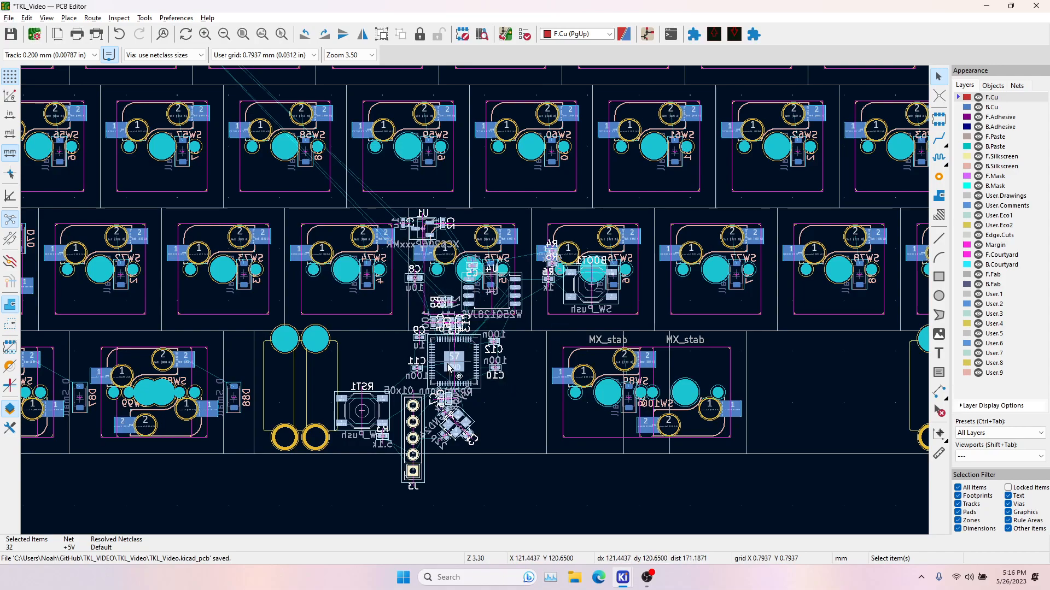
scroll(457, 367, "down", 3)
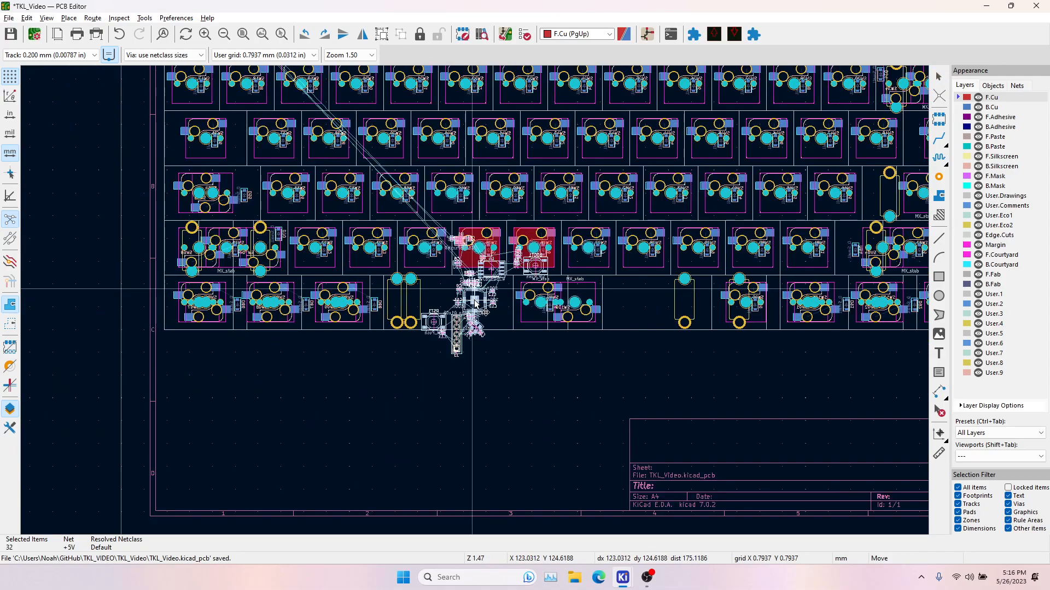
middle_click_drag(460, 326, 506, 412)
middle_click_drag(298, 158, 344, 274)
scroll(317, 195, "up", 5)
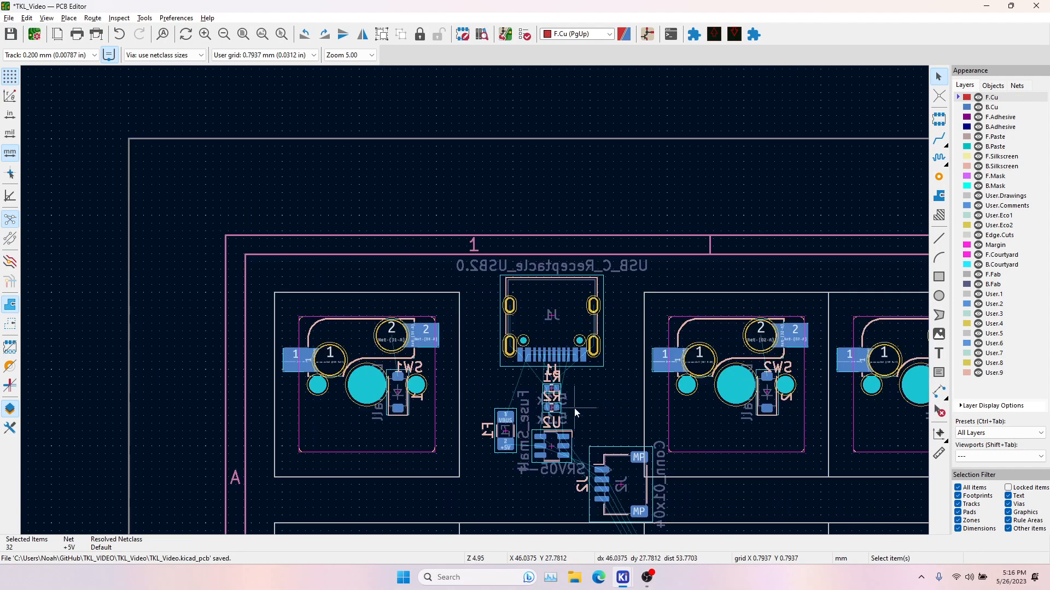
middle_click_drag(575, 407, 500, 304)
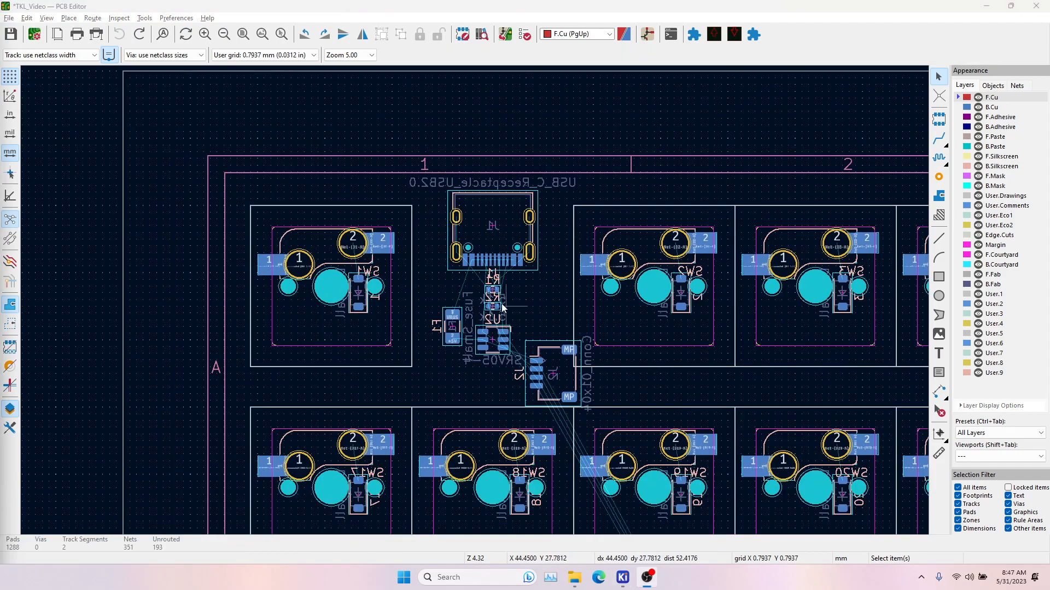
Place resistors R1 and R2 below opposite ends of J1's pad row, R1 on the F1 side, with R2 rotated 180 degrees.
scroll(502, 307, "up", 6)
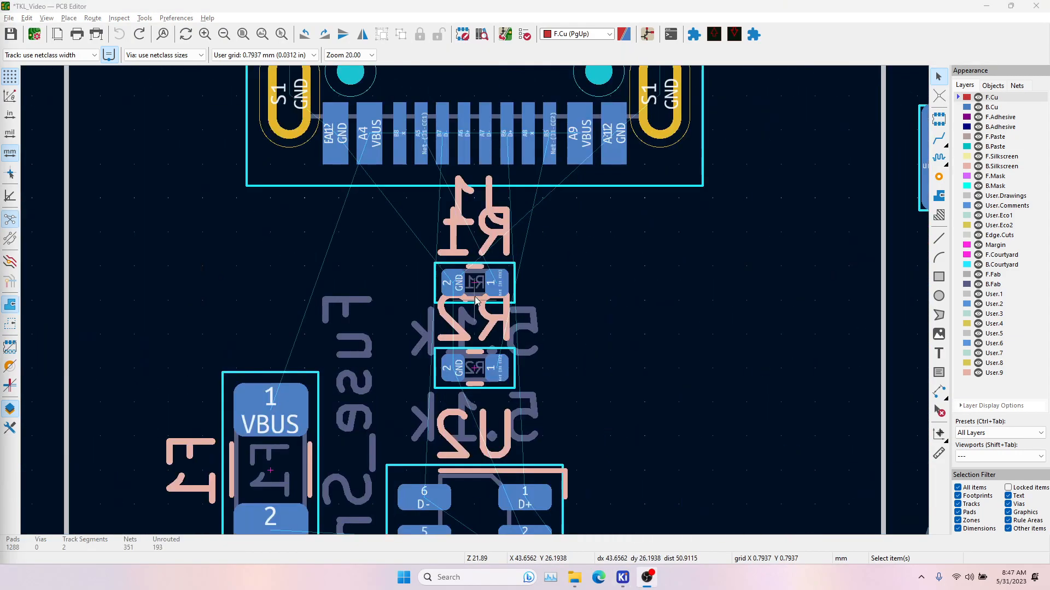
left_click(484, 293)
left_click_drag(481, 300, 345, 284)
left_click_drag(474, 378, 609, 267)
key("r")
key("r")
key("r")
key("r")
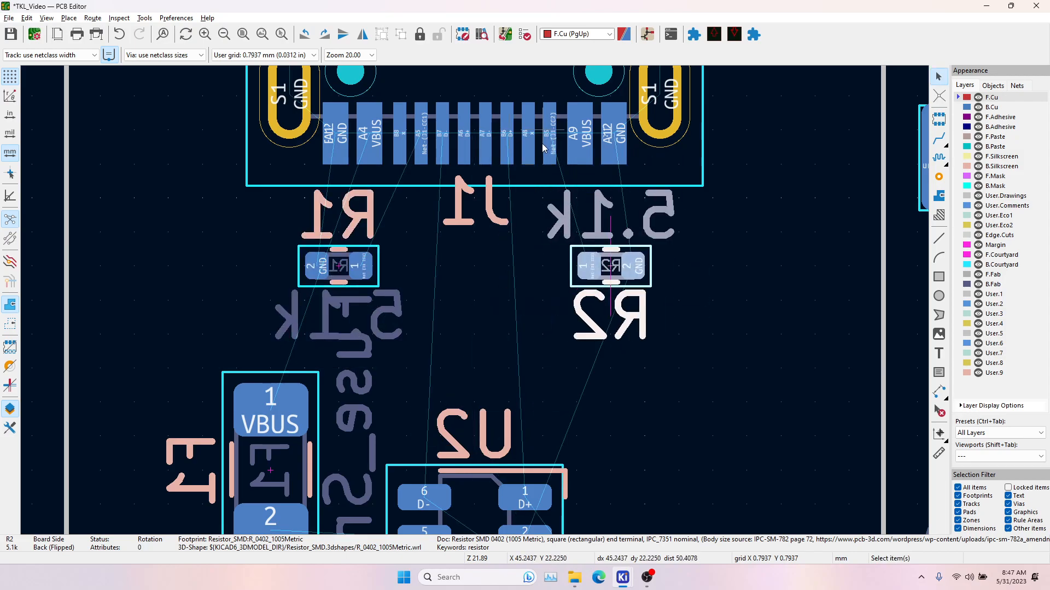
Route back copper tracks from J1's B5 pad to R2 pad 1 and from J1's A5 pad to R1 pad 1.
left_click(939, 138)
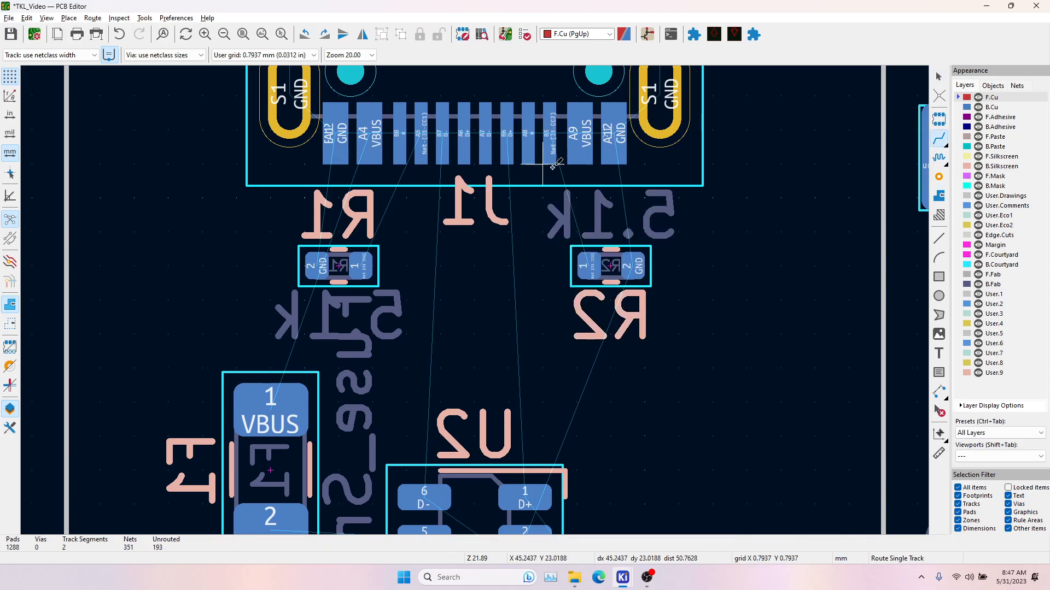
left_click(552, 131)
left_click(586, 261)
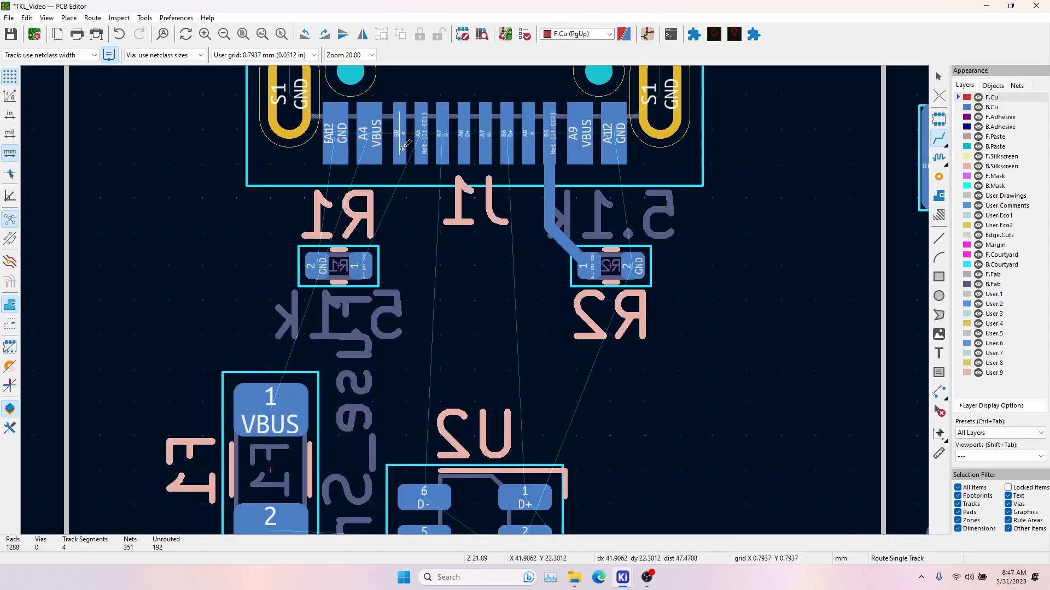
left_click(421, 134)
left_click(371, 258)
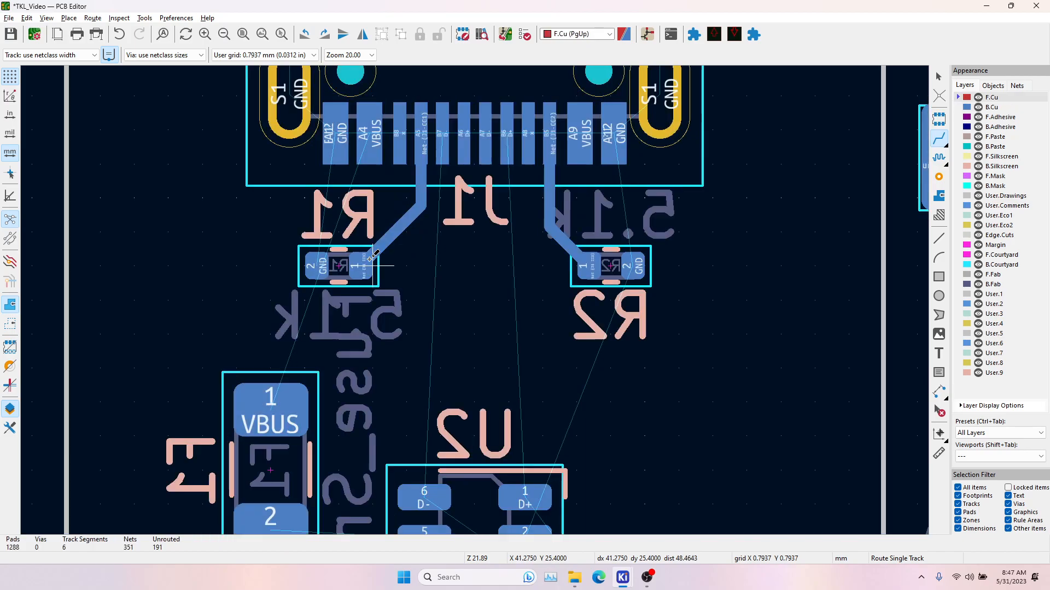
Start routing the D- track from J1's D- pad toward U2 pad 6.
left_click(448, 134)
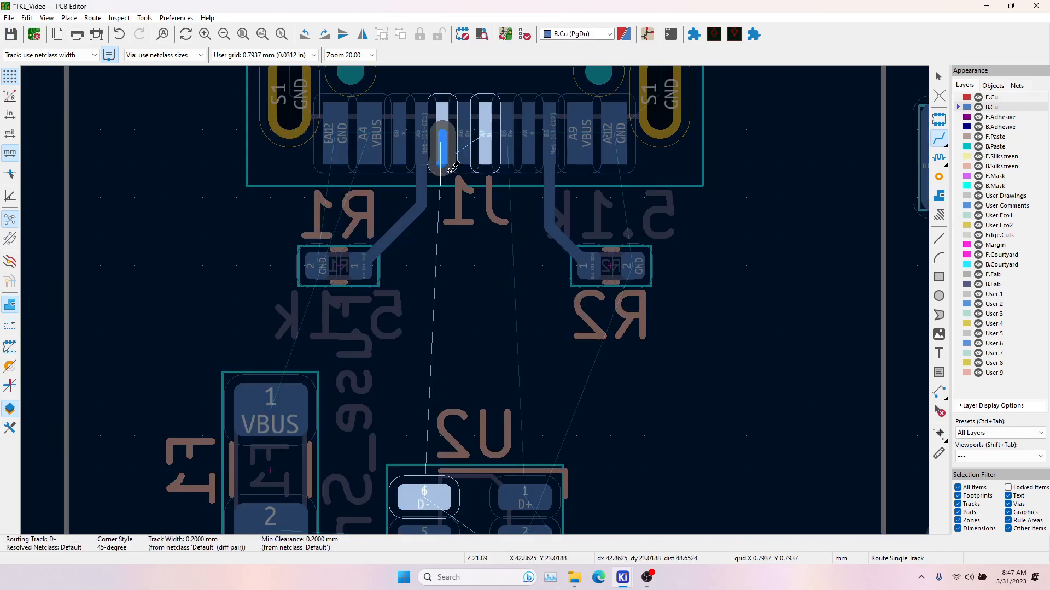
Route a D- track on B.Cu that loops below J1's pads to join pads B7 and A7.
scroll(469, 131, "up", 3)
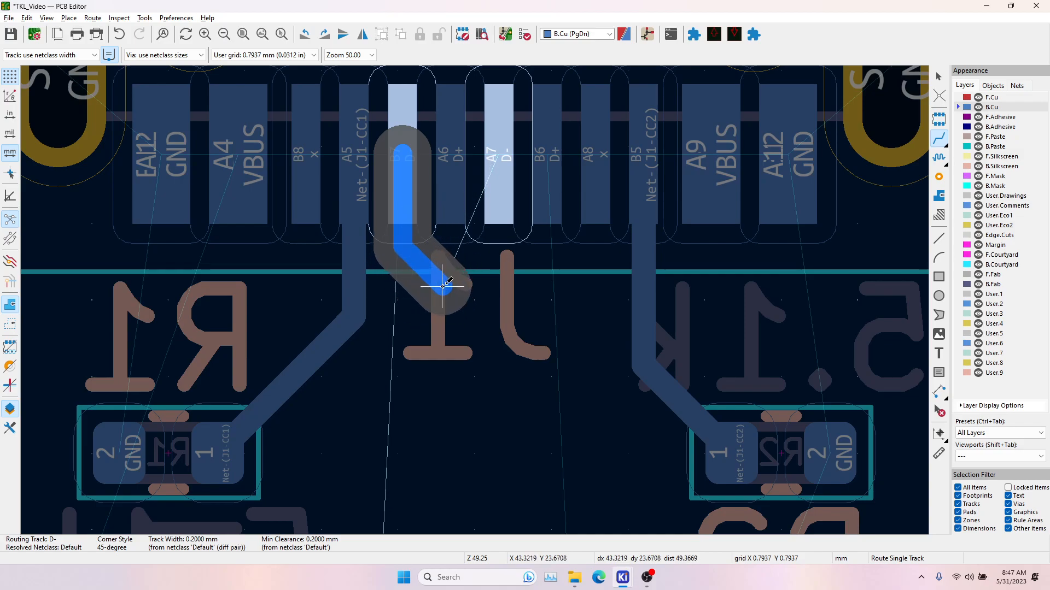
left_click(433, 283)
left_click(472, 282)
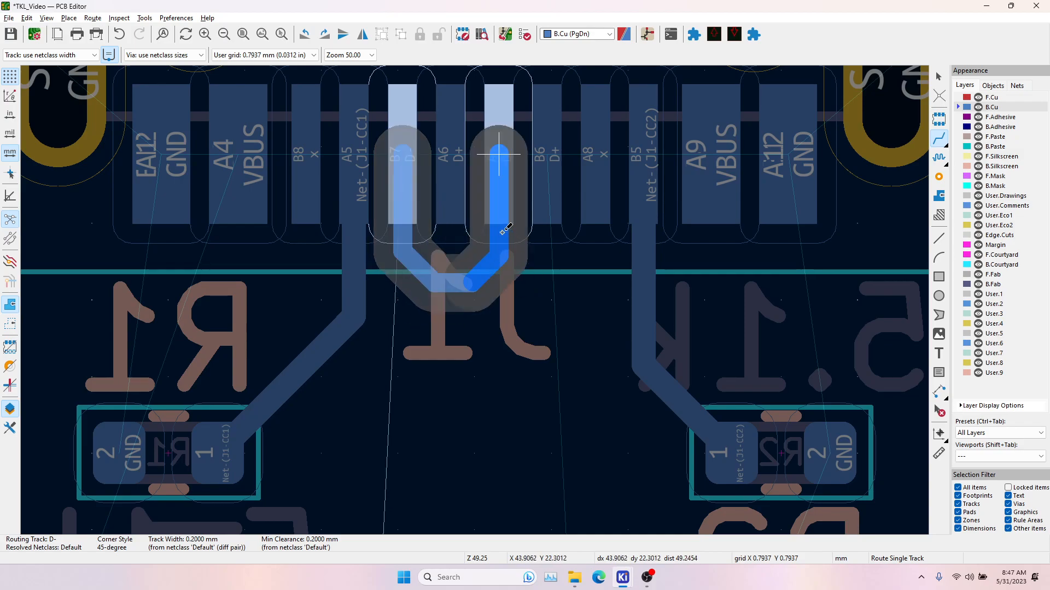
left_click(501, 195)
Route a D+ track on B.Cu that loops above J1's pads to join pads A6 and B6.
middle_click_drag(511, 291, 455, 436)
left_click(402, 323)
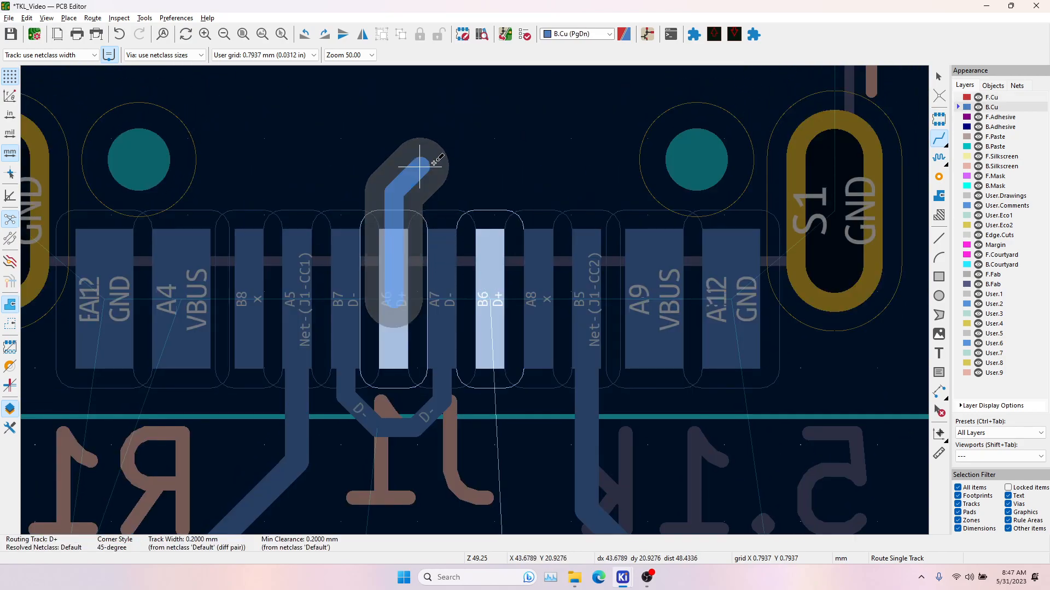
left_click(494, 283)
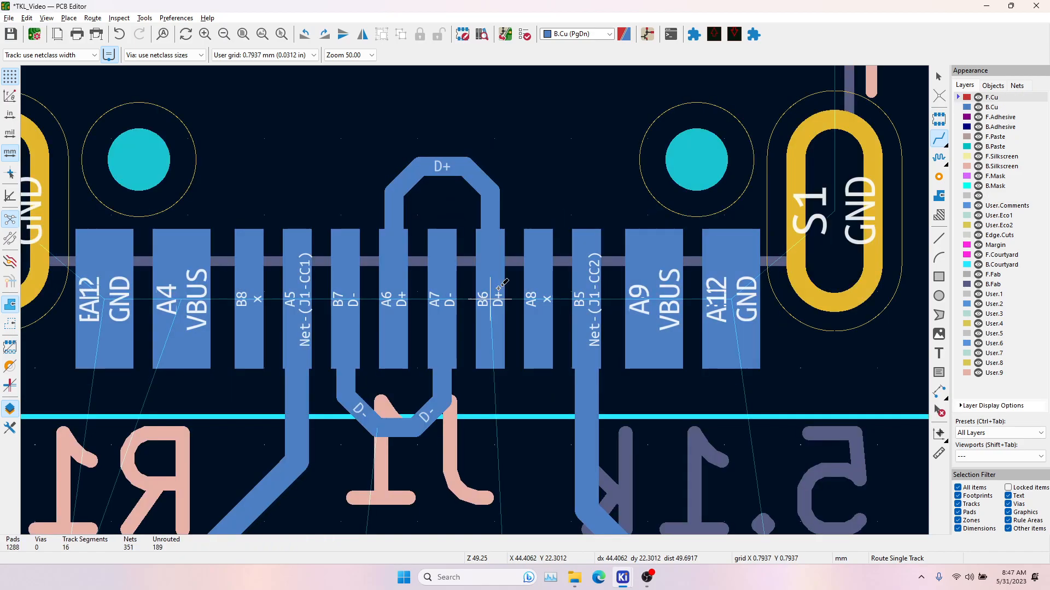
Move U2 up closer to J1, keeping it centred below the connector and level with the gap under R1 and R2.
scroll(417, 292, "down", 1)
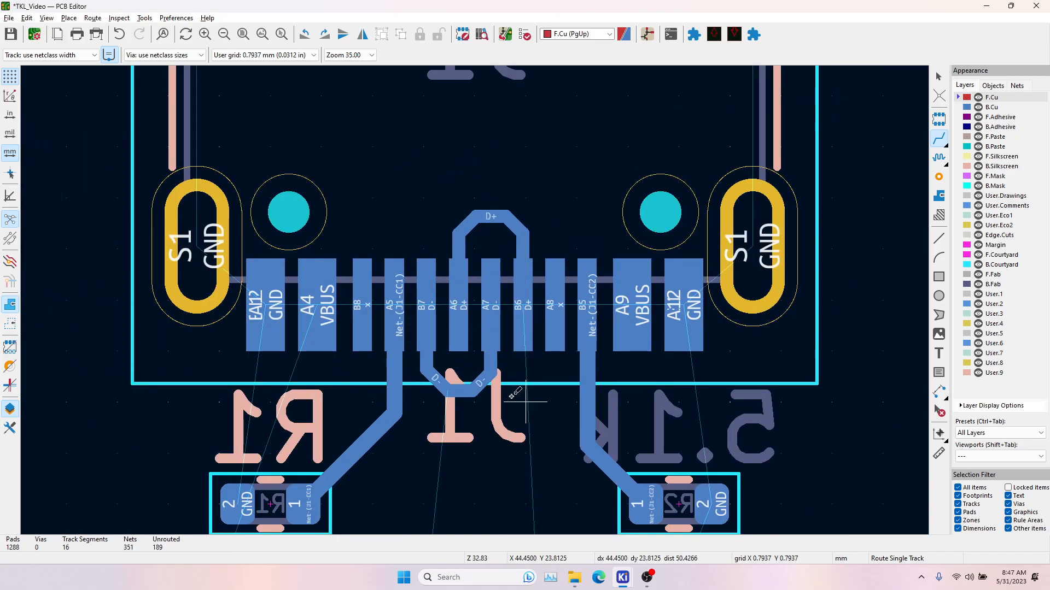
middle_click_drag(491, 379, 471, 165)
scroll(422, 190, "down", 2)
middle_click_drag(503, 448, 487, 391)
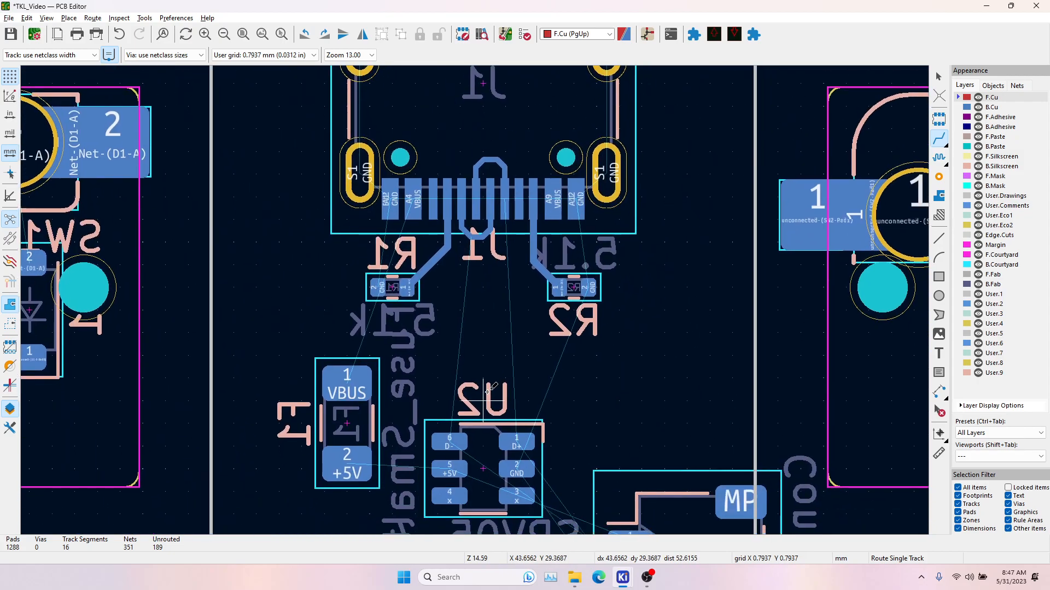
key("Escape")
left_click(484, 465)
key("m")
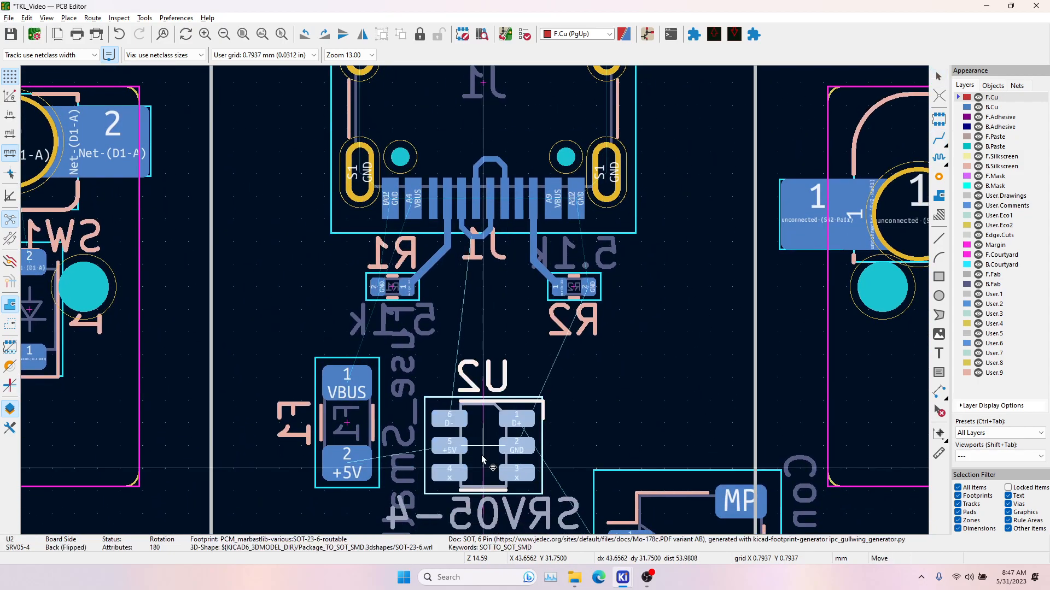
left_click(485, 378)
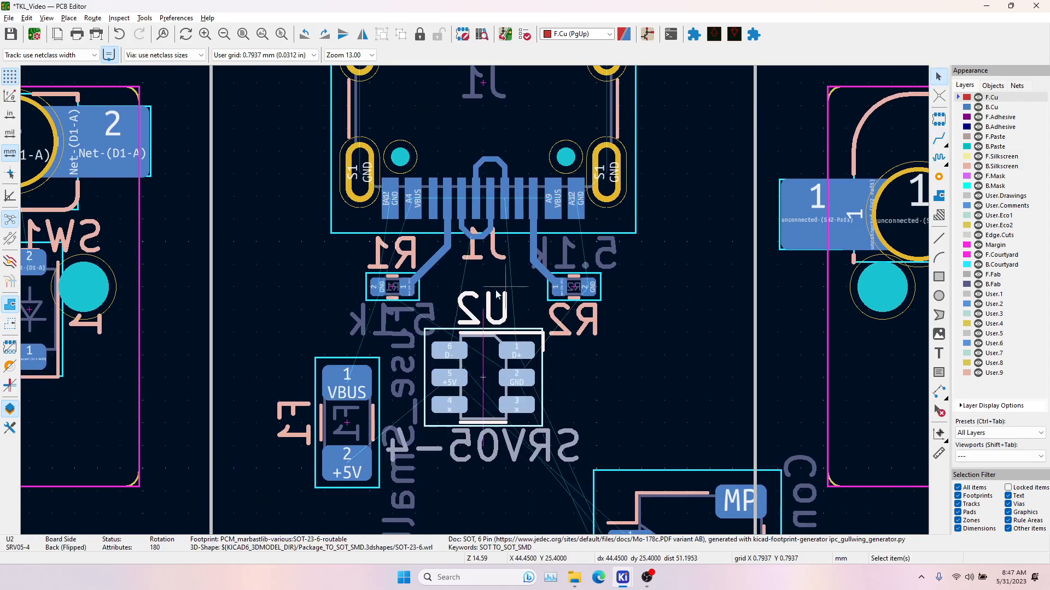
left_click(938, 139)
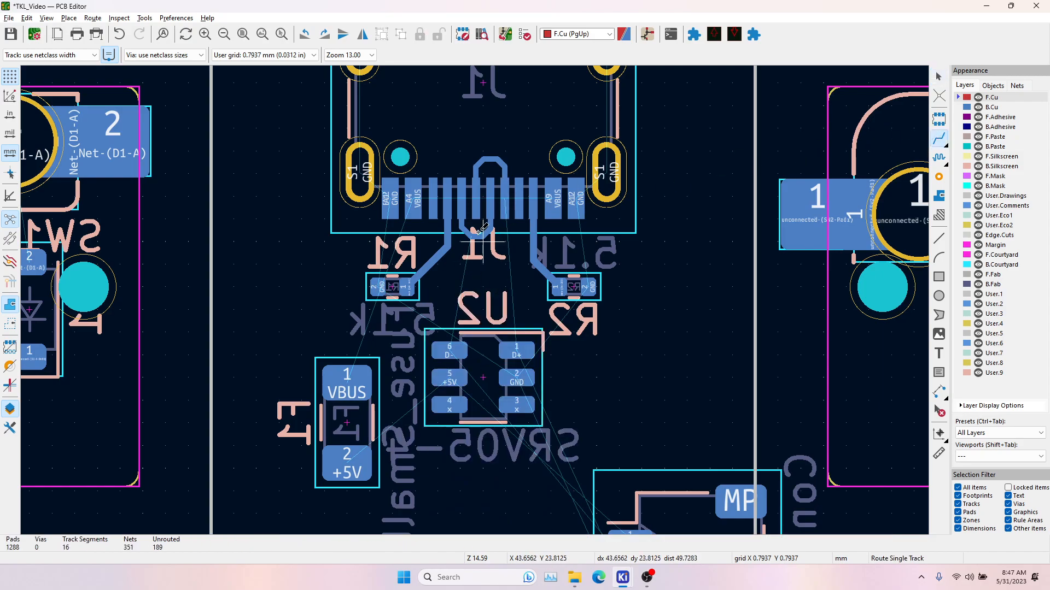
scroll(481, 239, "up", 4)
left_click(523, 203)
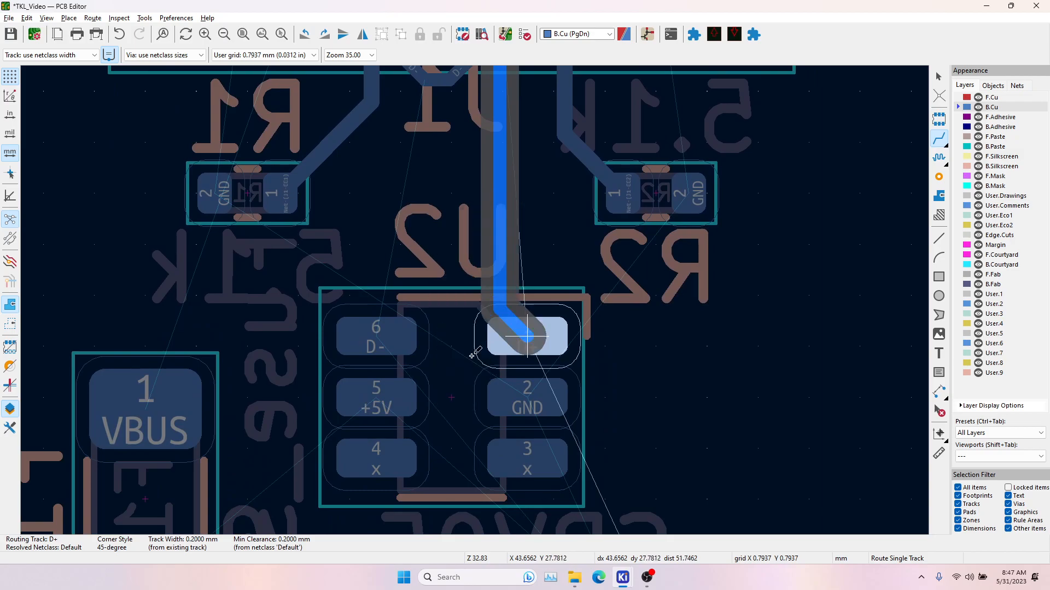
key("Escape")
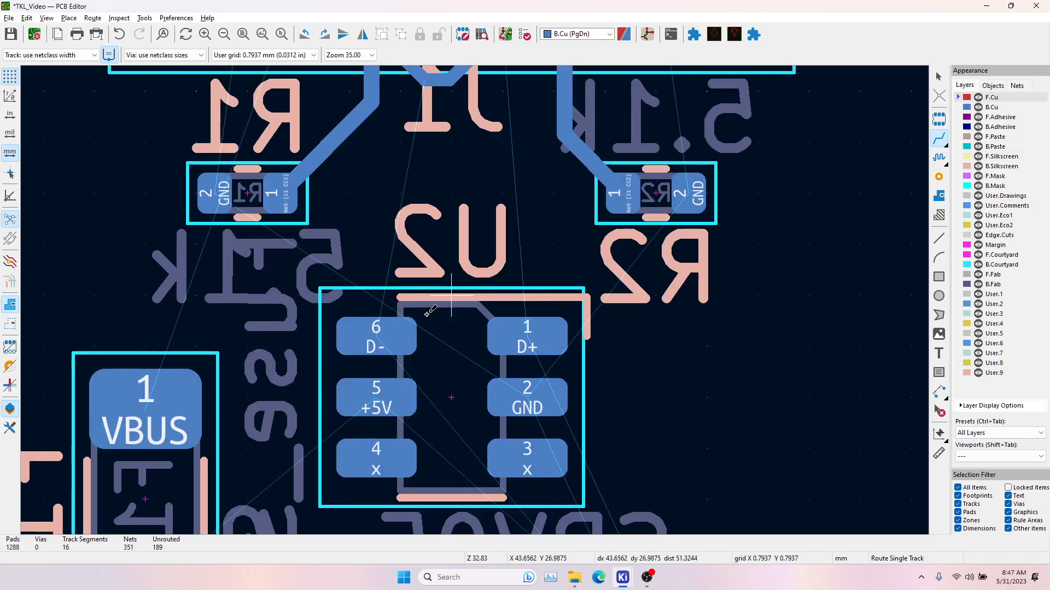
left_click(432, 81)
key("Escape")
Route a short D+ stub from J1's pad B6 down and diagonally inward beside the D- loop.
middle_click_drag(453, 195, 463, 244)
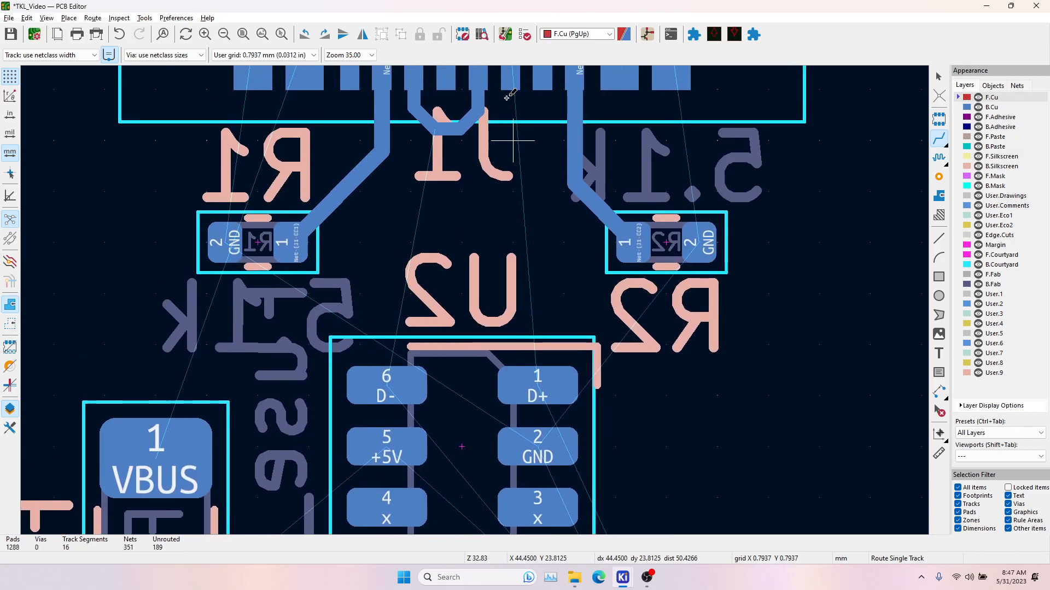
left_click(514, 69)
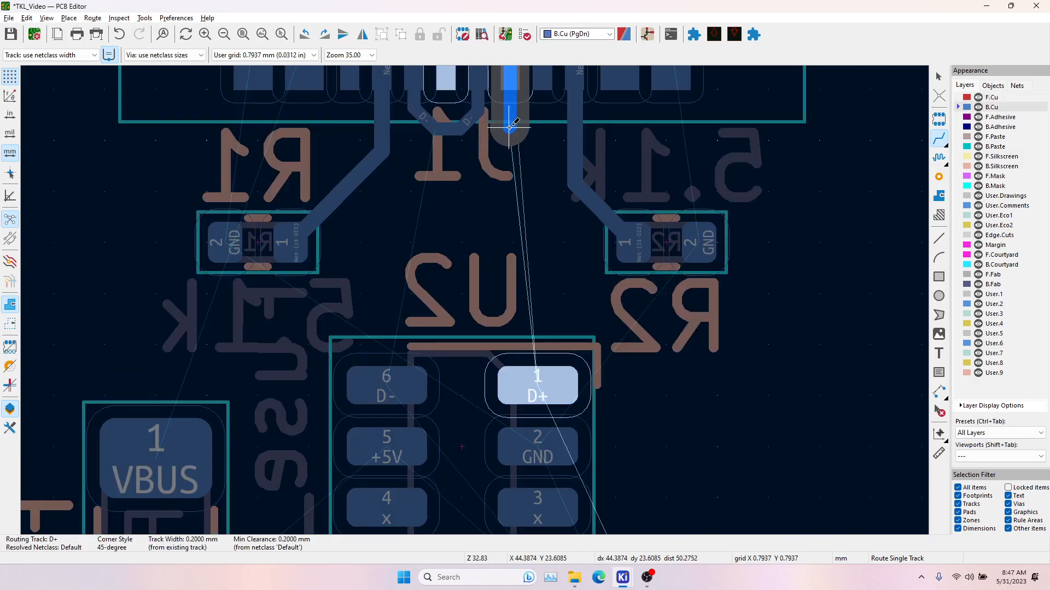
left_click(489, 141)
middle_click_drag(489, 141, 490, 250)
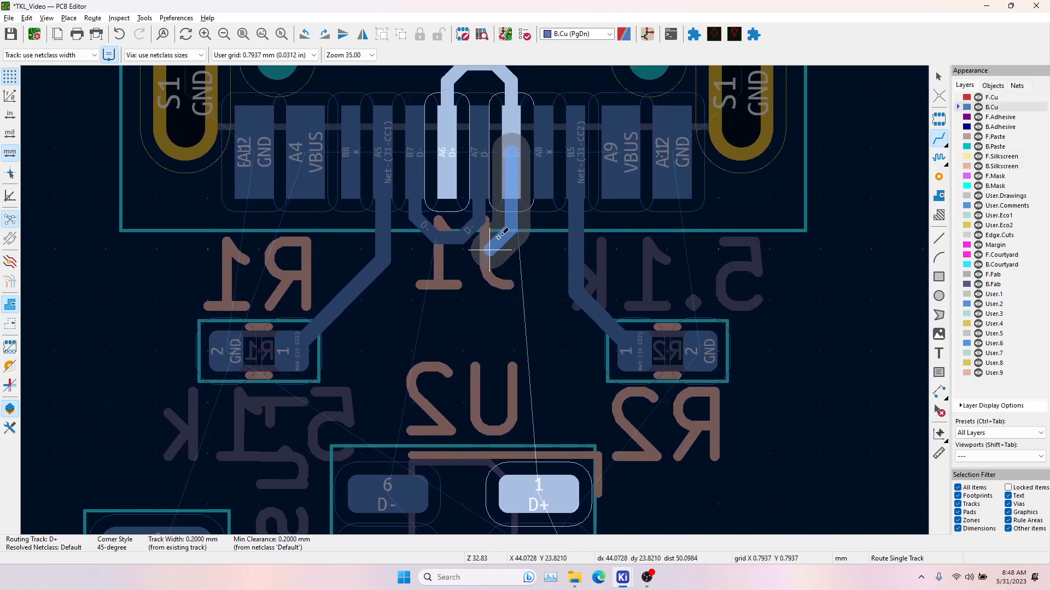
key("Escape")
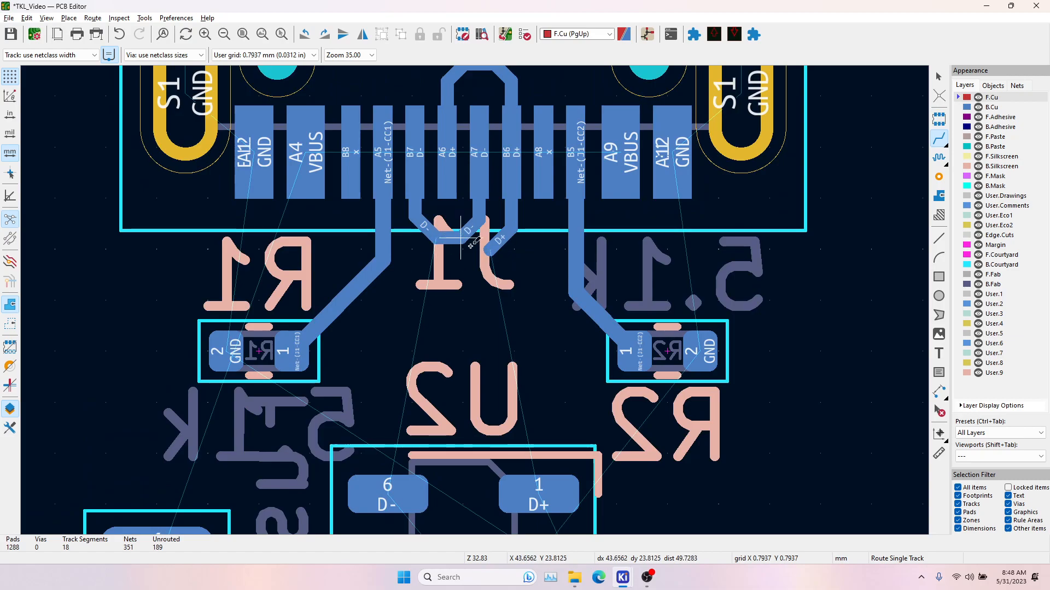
Try to start a differential pair on B.Cu from the D- loop and D+ stub below J1.
left_click(92, 18)
left_click(131, 72)
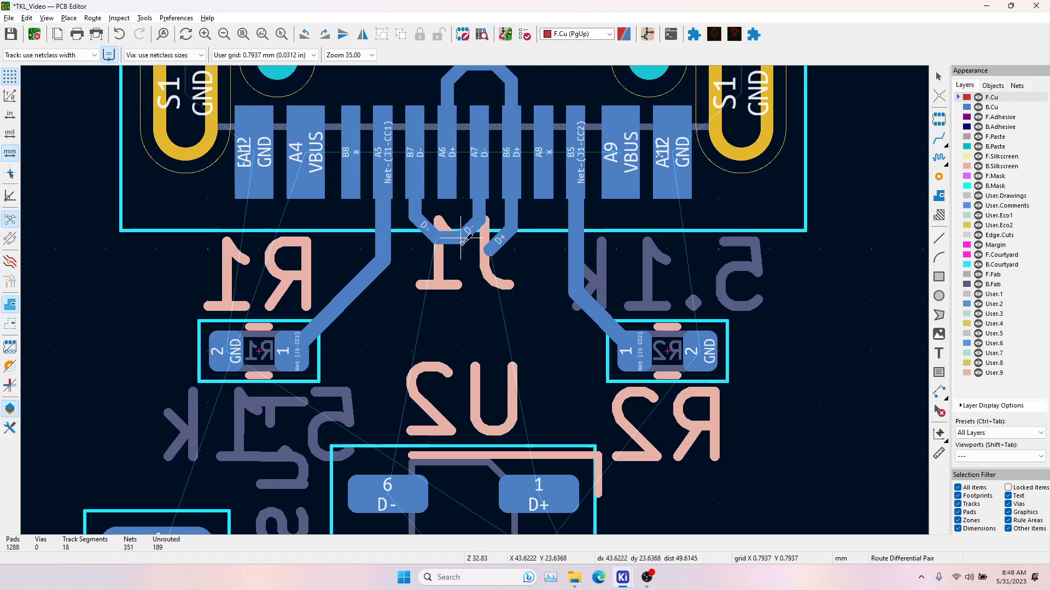
key("Page_Down")
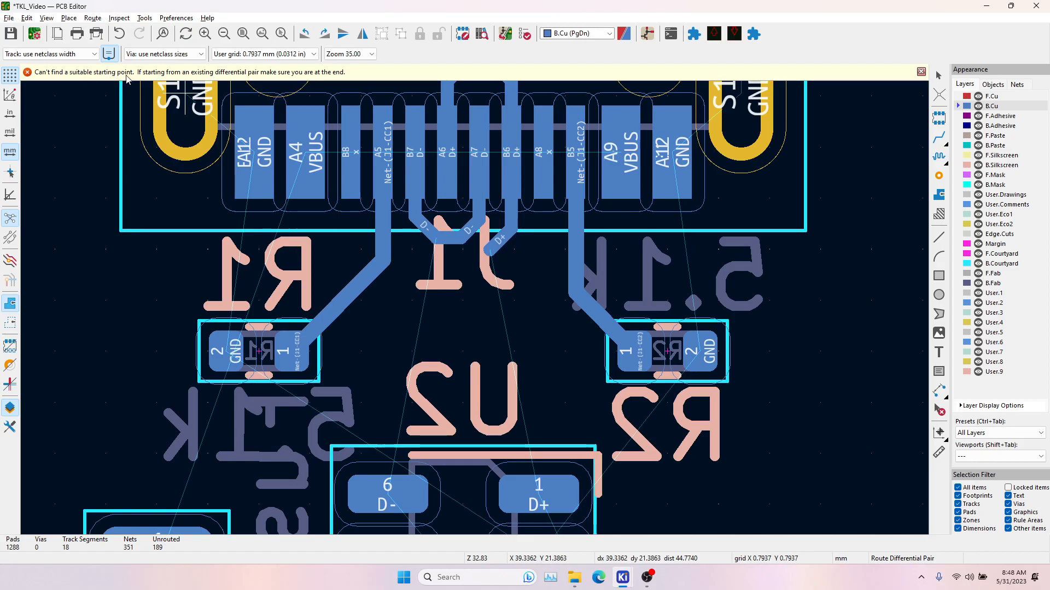
left_click(921, 72)
Add a short diagonal D- stub to the loop below J1 and extend the end of the D+ stub.
key("x")
left_click(446, 241)
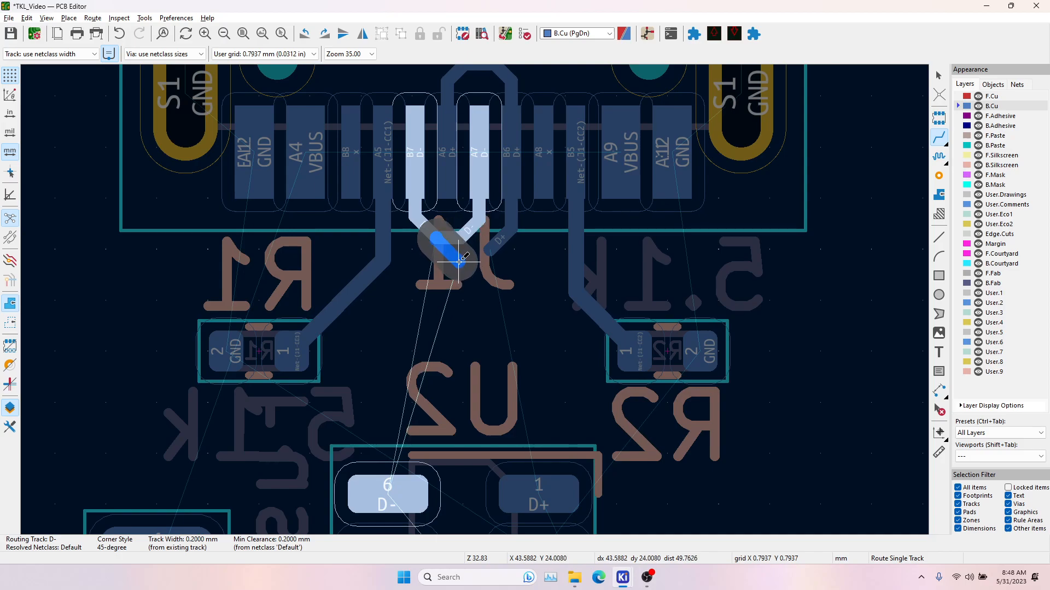
key("Escape")
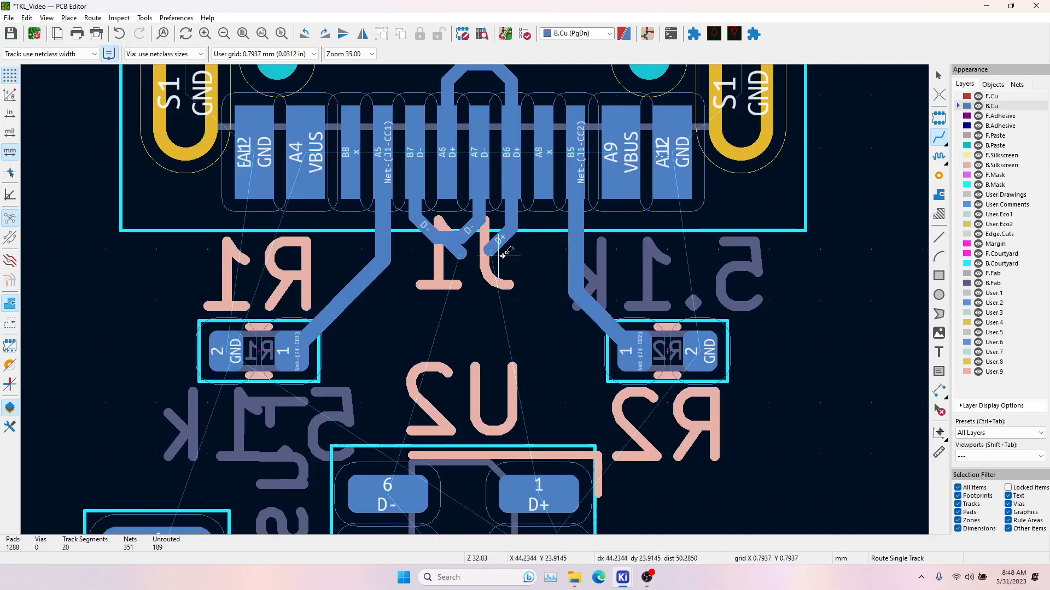
left_click(487, 254)
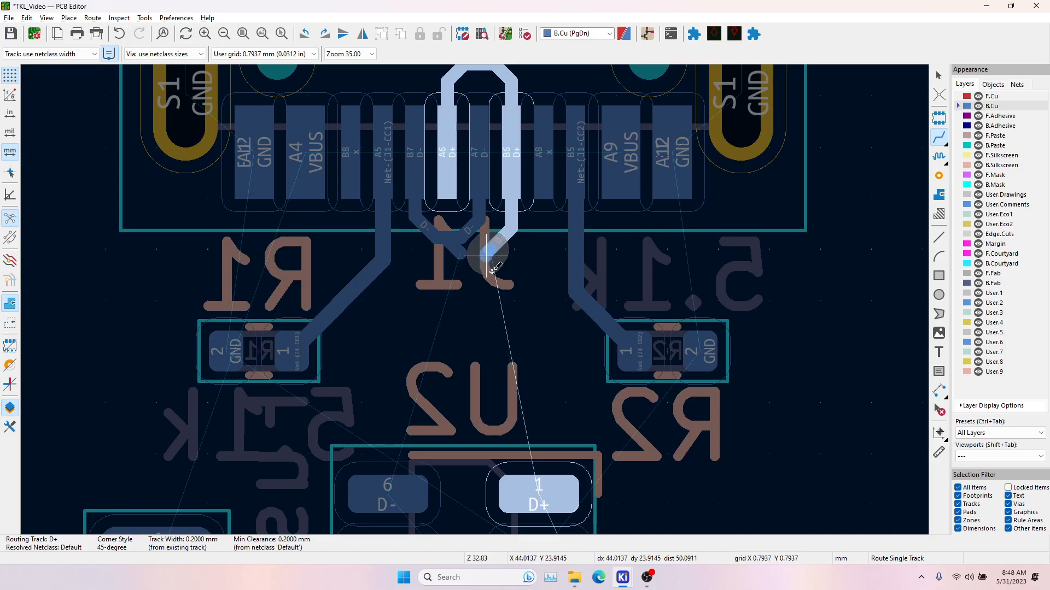
key("Escape")
Try to route a D+/D- differential pair from the stub ends below J1 towards U2.
left_click(93, 18)
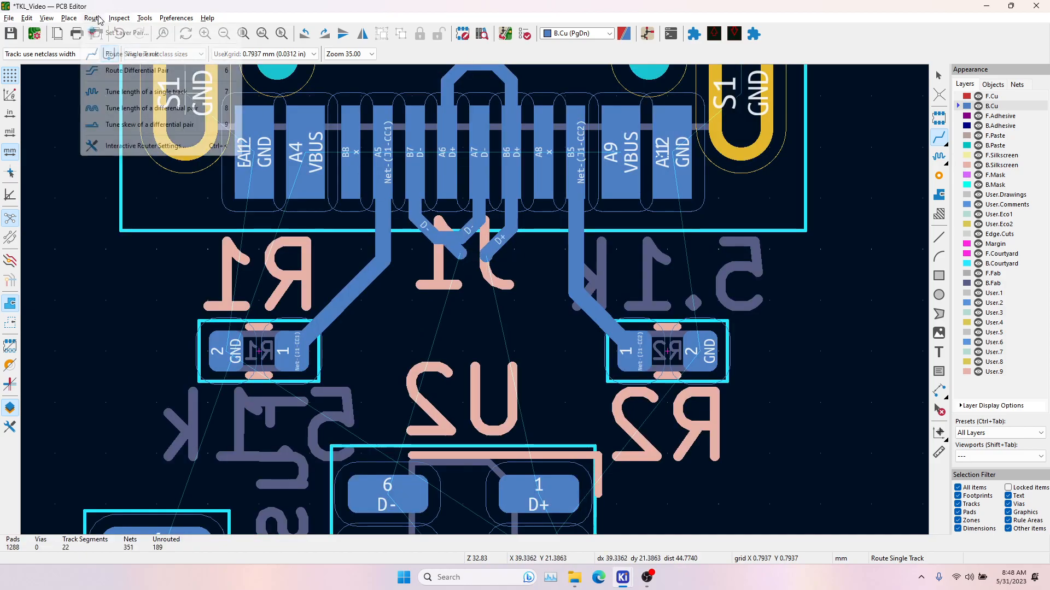
left_click(118, 71)
left_click(489, 258)
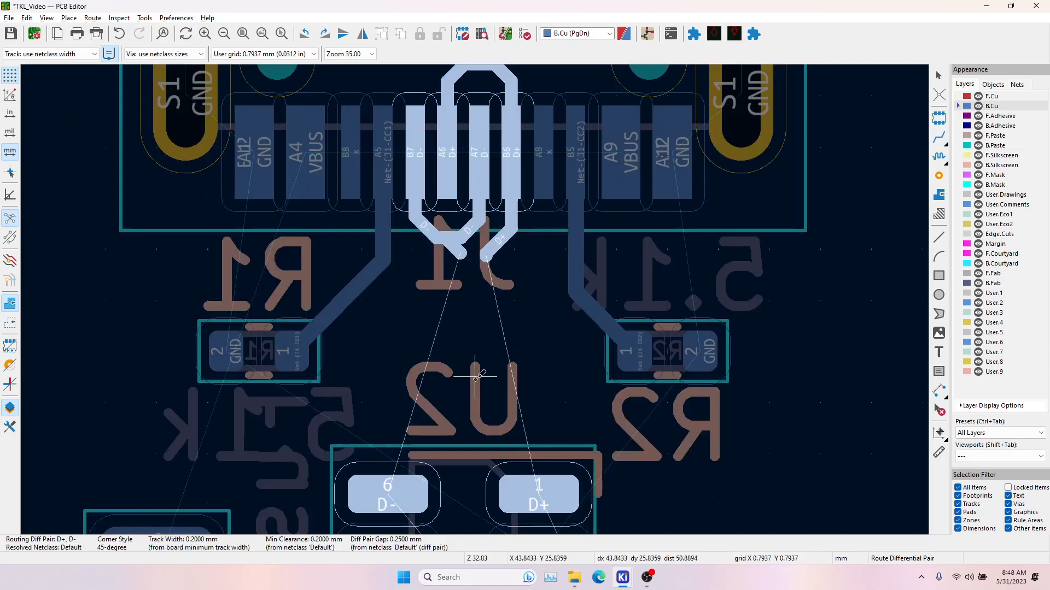
key("Escape")
left_click(92, 19)
left_click(110, 72)
left_click(435, 245)
Undo the D+ and D- stub tracks below J1.
key("Escape")
key("ctrl+z")
key("ctrl+z")
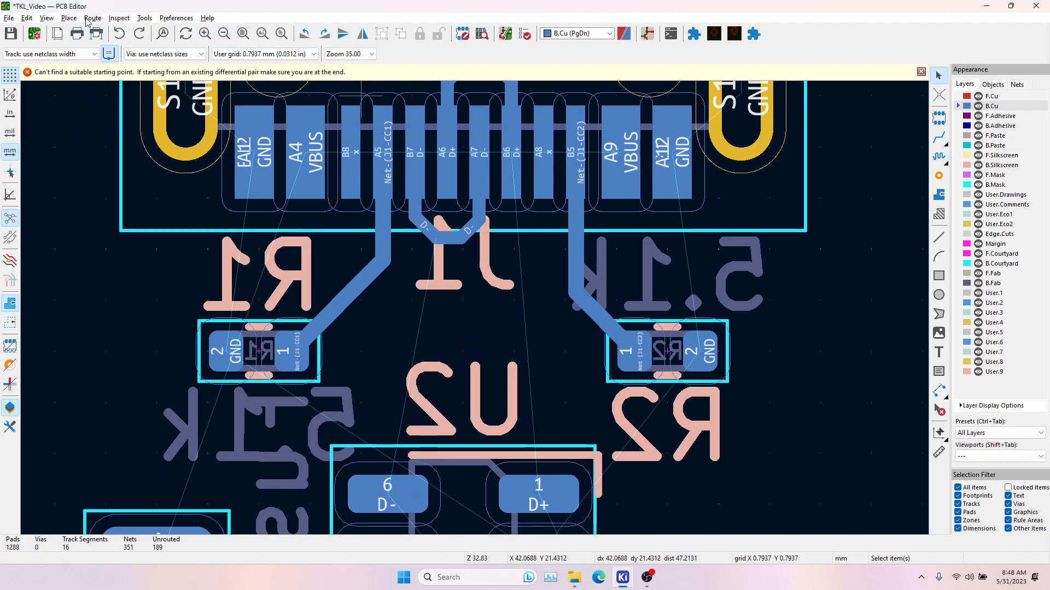
Route a D+/D- differential pair from U2's pads 1 and 6 up to just below J1's D- loop.
left_click(87, 20)
left_click(111, 72)
left_click(462, 464)
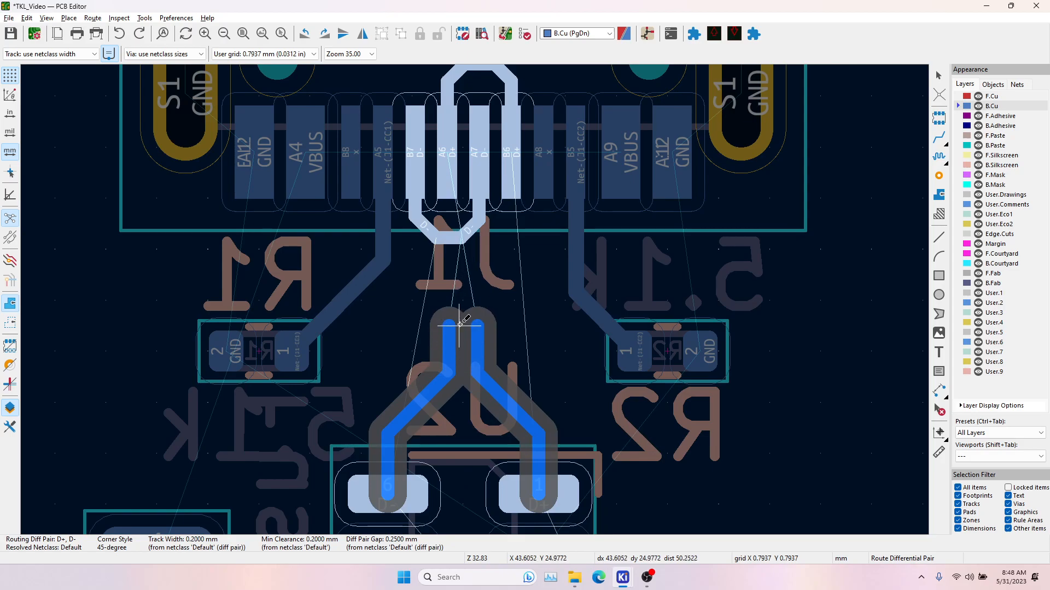
double_click(460, 272)
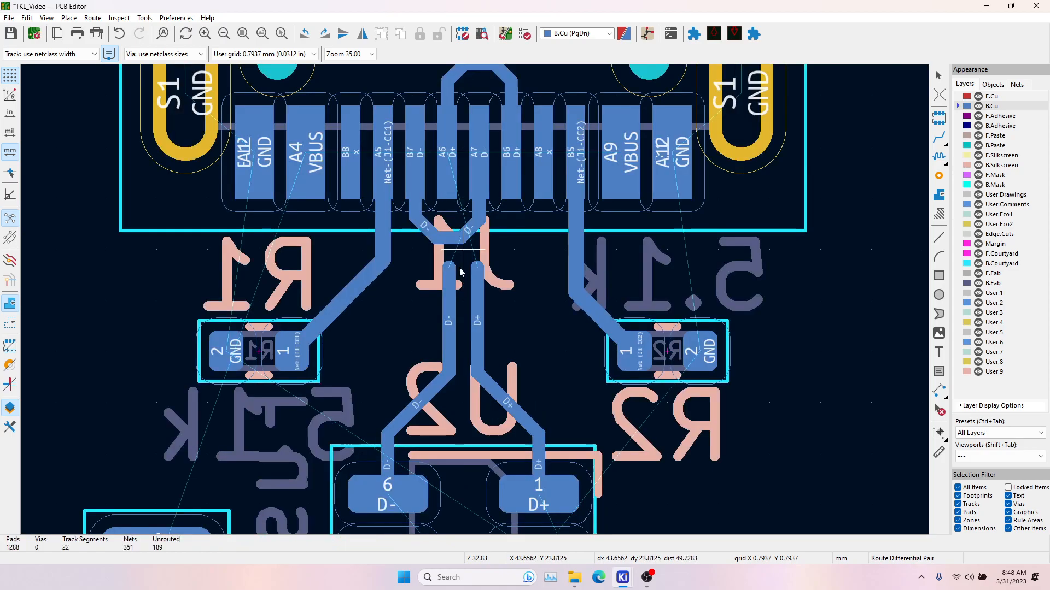
Connect the pair's D- track to the loop below J1 and its D+ track to J1's pad B6.
left_click(944, 137)
left_click(448, 266)
key("Escape")
left_click(477, 267)
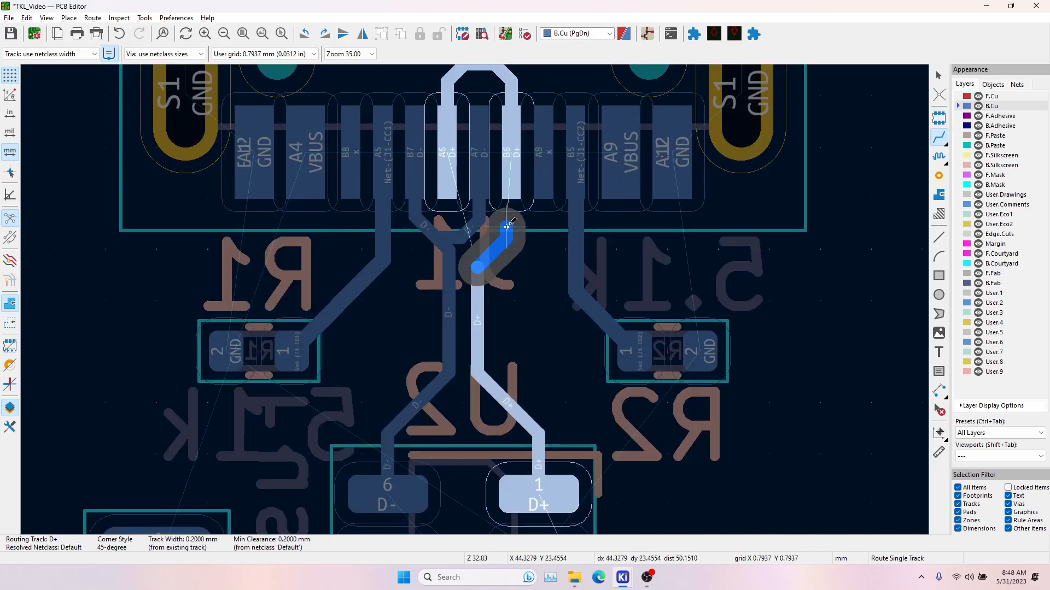
left_click(514, 186)
Reroute the D- and D+ tracks at U2 to run straight down and enter pads 6 and 1 diagonally.
scroll(423, 284, "down", 5)
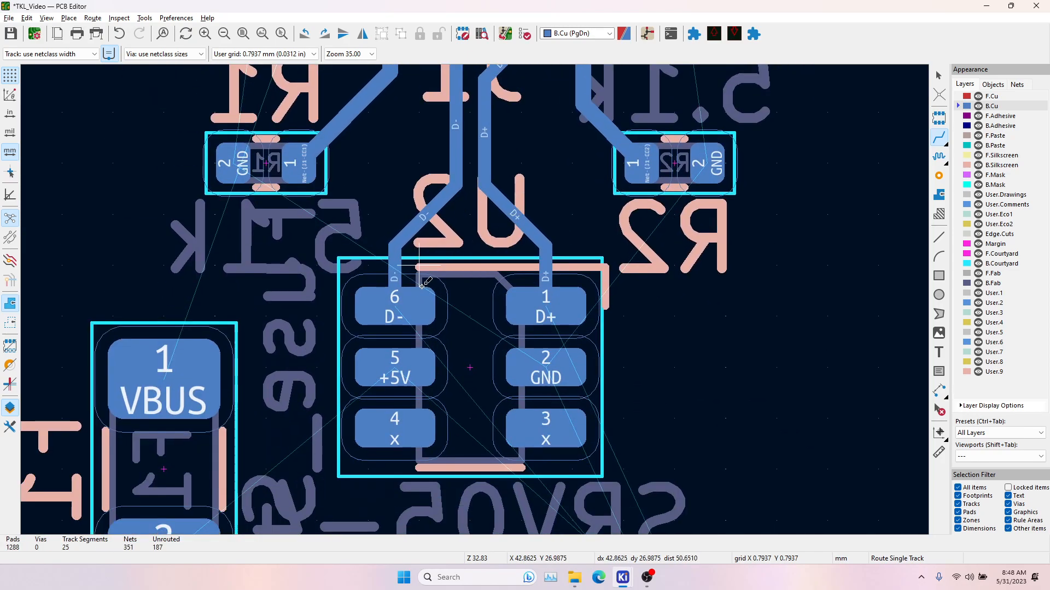
left_click(423, 284)
left_click(457, 173)
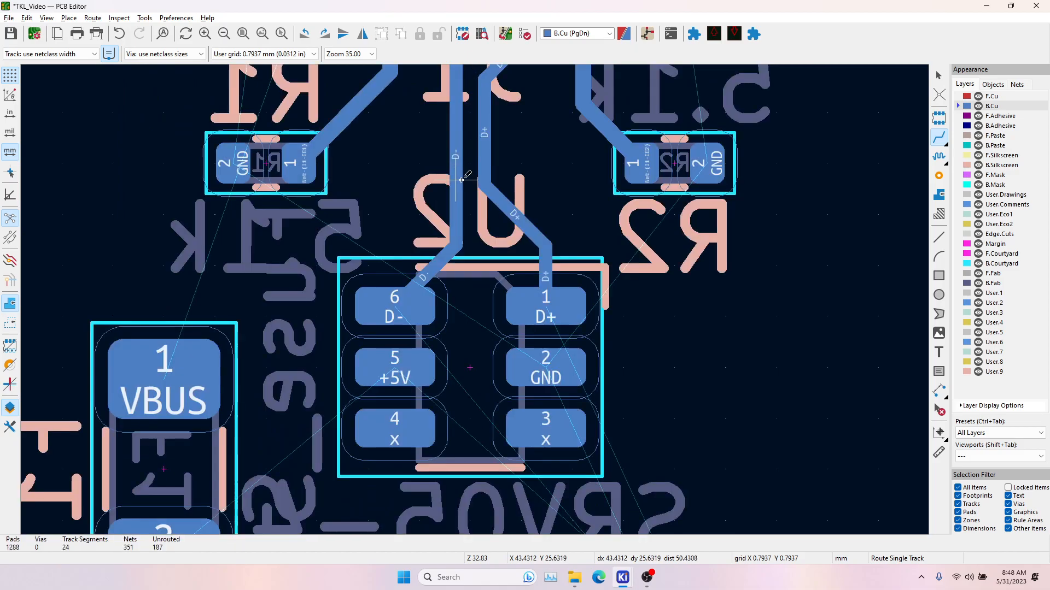
left_click(543, 296)
left_click(483, 166)
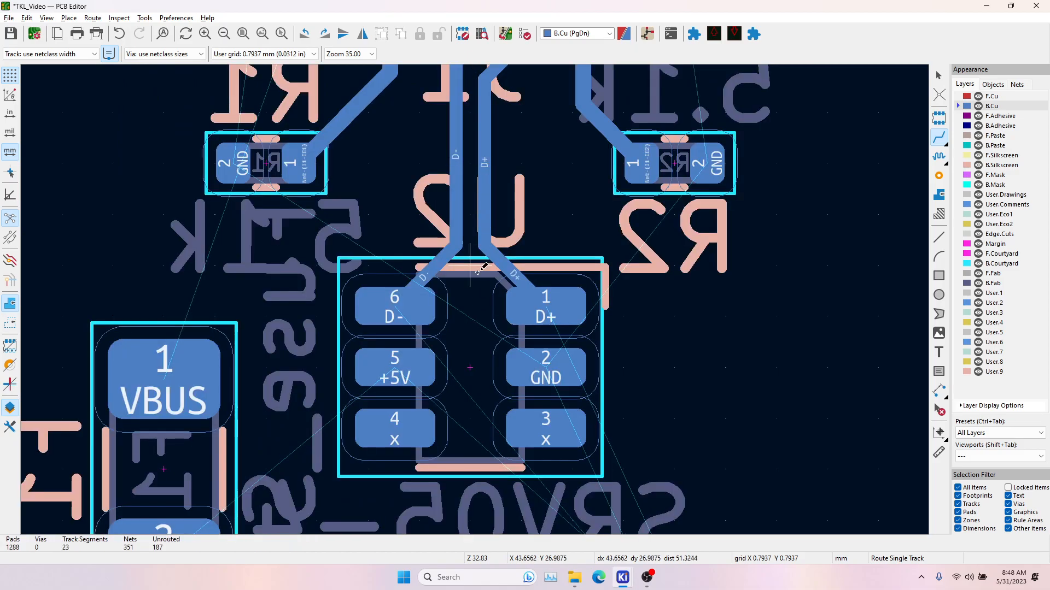
Route a D+/D- differential pair from U2's pads 1 and 6 down between its pad rows to below the footprint.
left_click(93, 18)
left_click(126, 68)
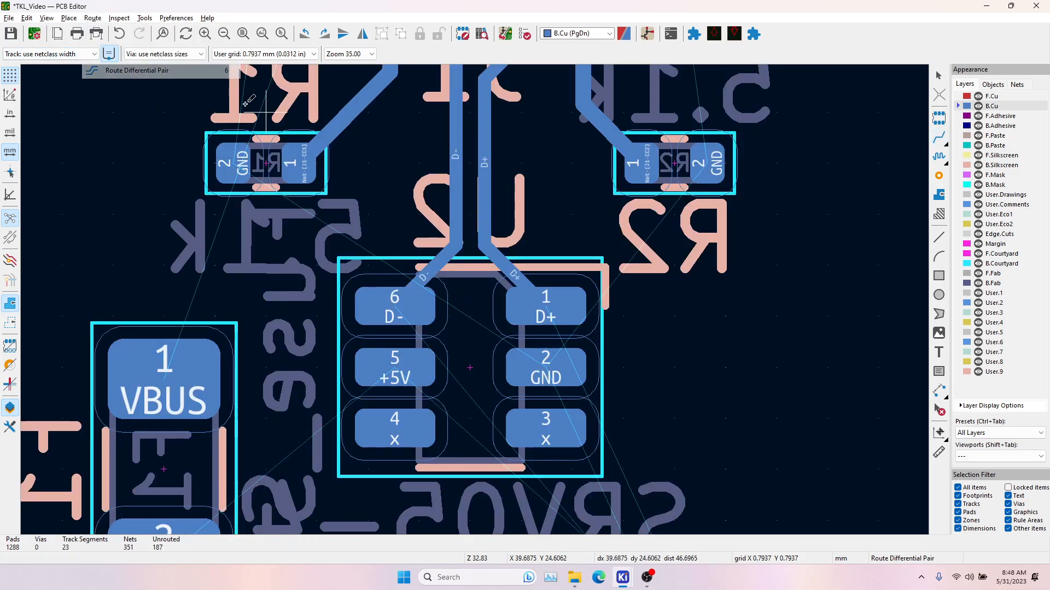
left_click(469, 309)
left_click(509, 305)
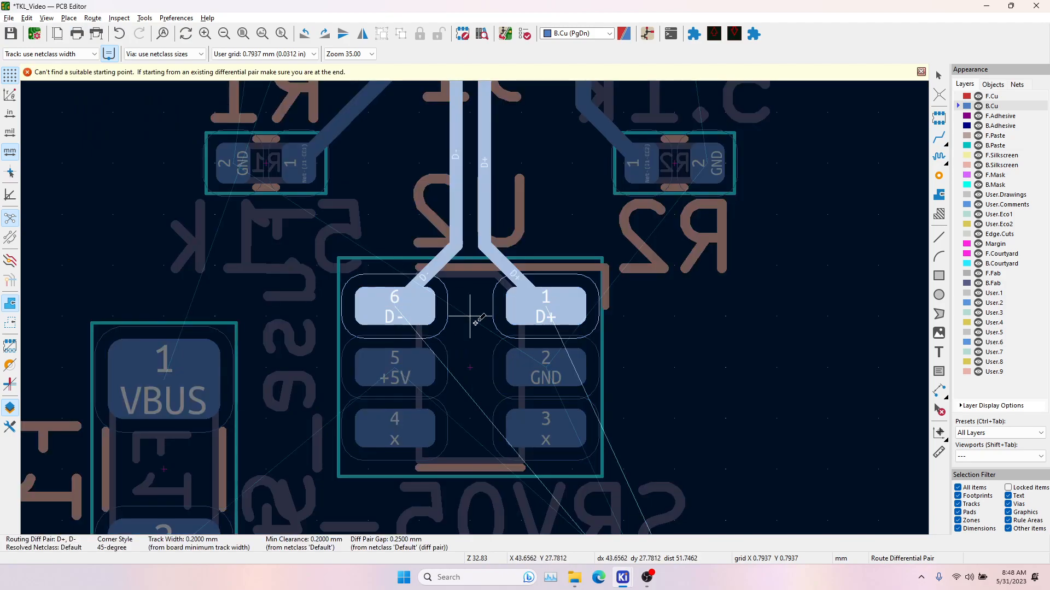
middle_click_drag(473, 487, 454, 241)
left_click(458, 304)
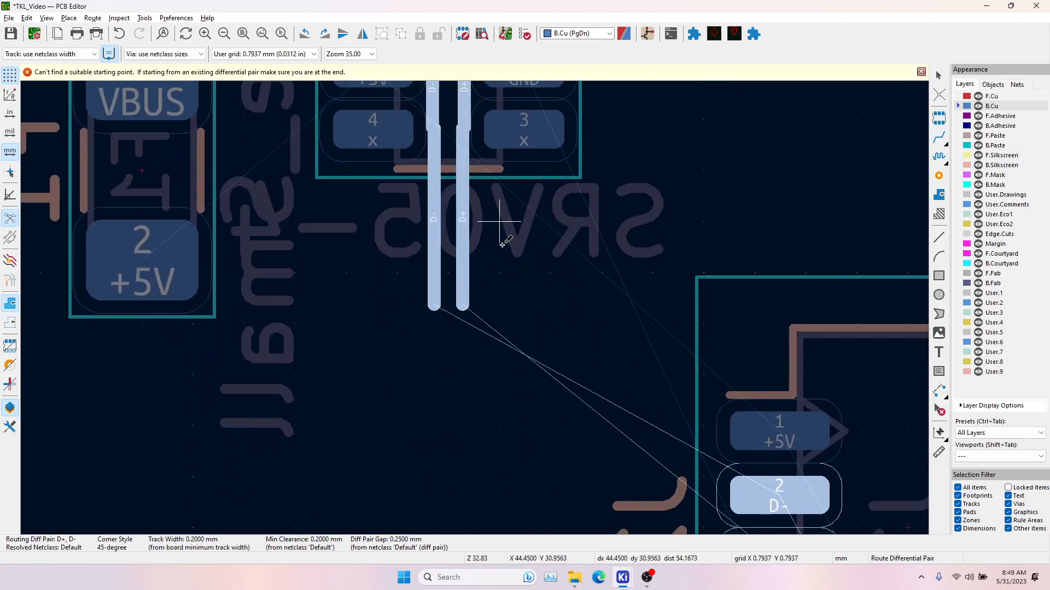
middle_click_drag(500, 186, 565, 420)
key("Escape")
Route a straight D- track from the lower end of U2 up to the D- track above it.
left_click(940, 139)
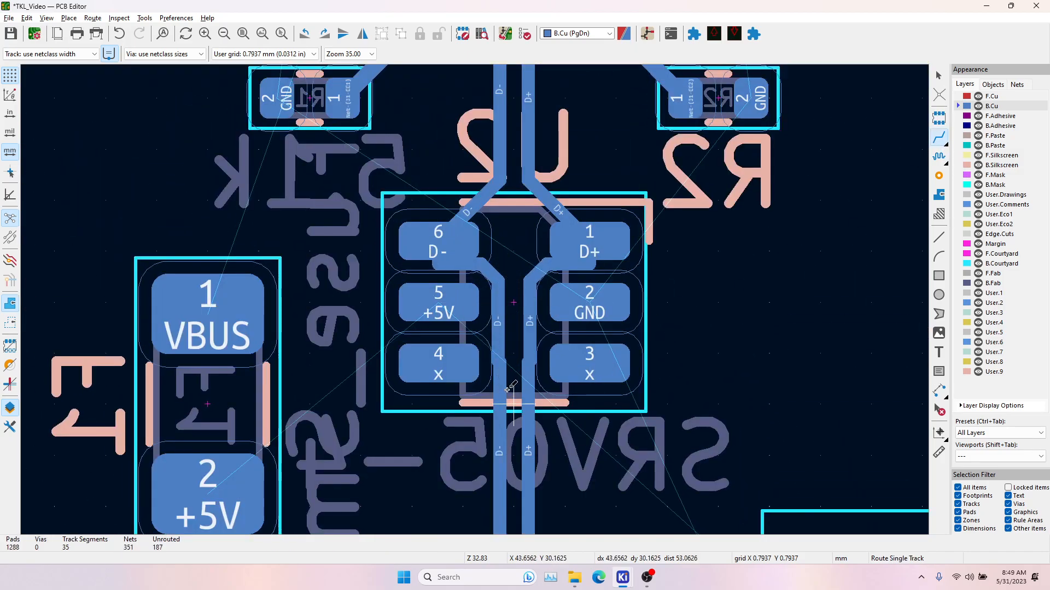
left_click(500, 406)
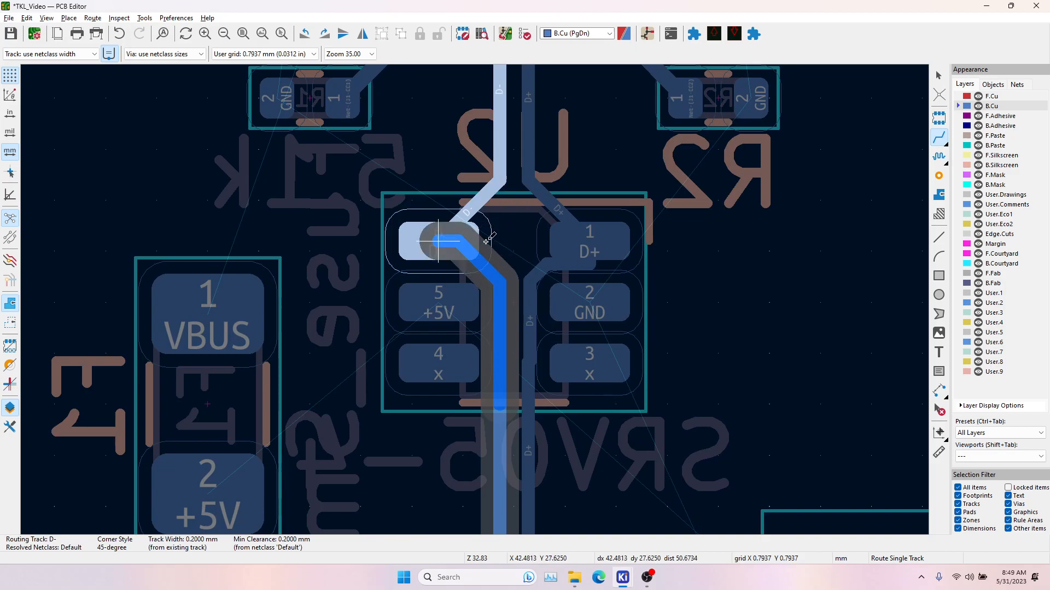
left_click(499, 159)
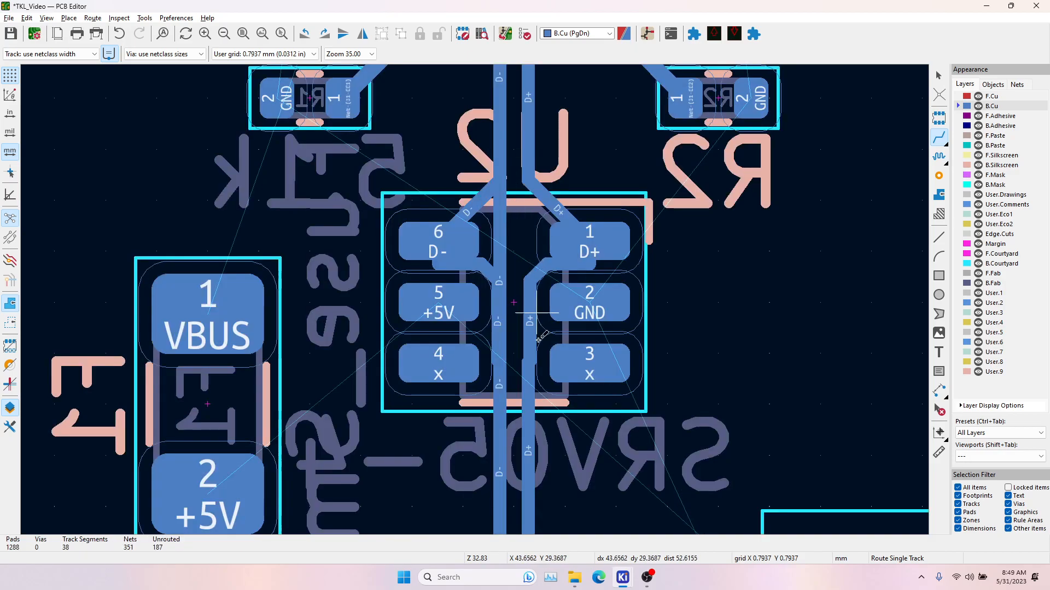
Route a straight D+ track from the lower end of U2 up to the D+ track above it.
left_click(528, 404)
left_click(526, 156)
key("Escape")
Delete the old D+ track segments running diagonally and vertically beside U2's pads 2 and 3.
left_click(549, 286)
key("Escape")
left_click(536, 304)
left_click(547, 331)
key("Delete")
left_click(536, 366)
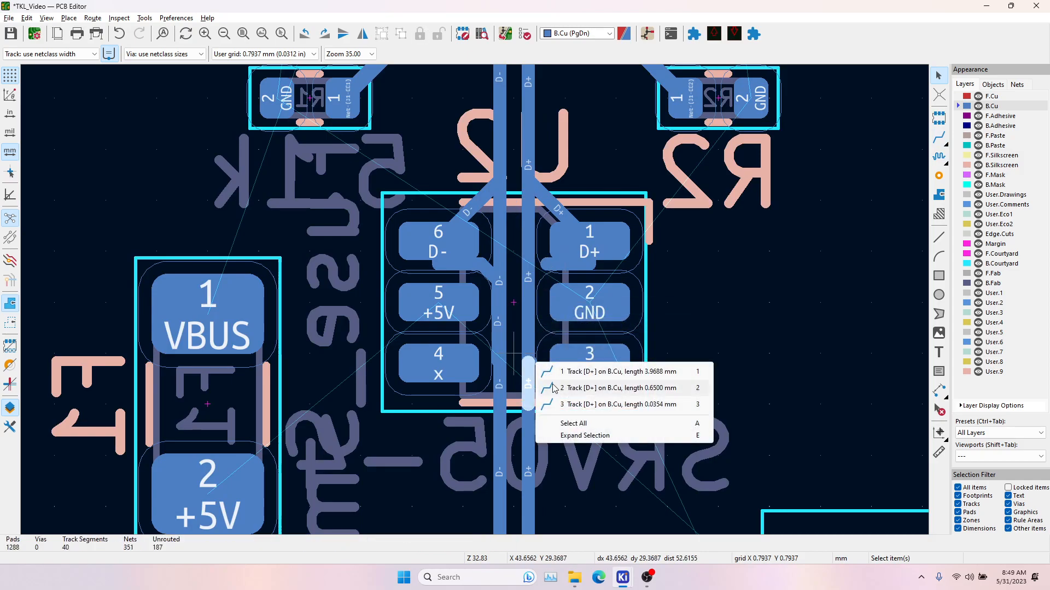
left_click(554, 388)
key("Delete")
Delete the old vertical and diagonal D- track segments beside U2's pads 4, 5 and 6.
left_click(493, 361)
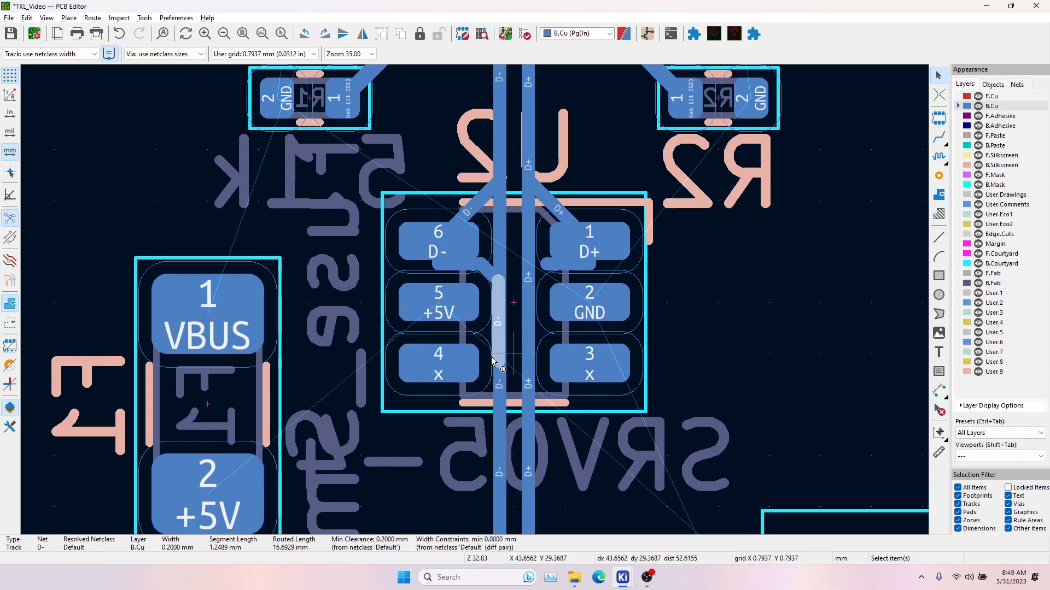
left_click(493, 363)
left_click(502, 365)
key("Delete")
scroll(498, 340, "up", 3)
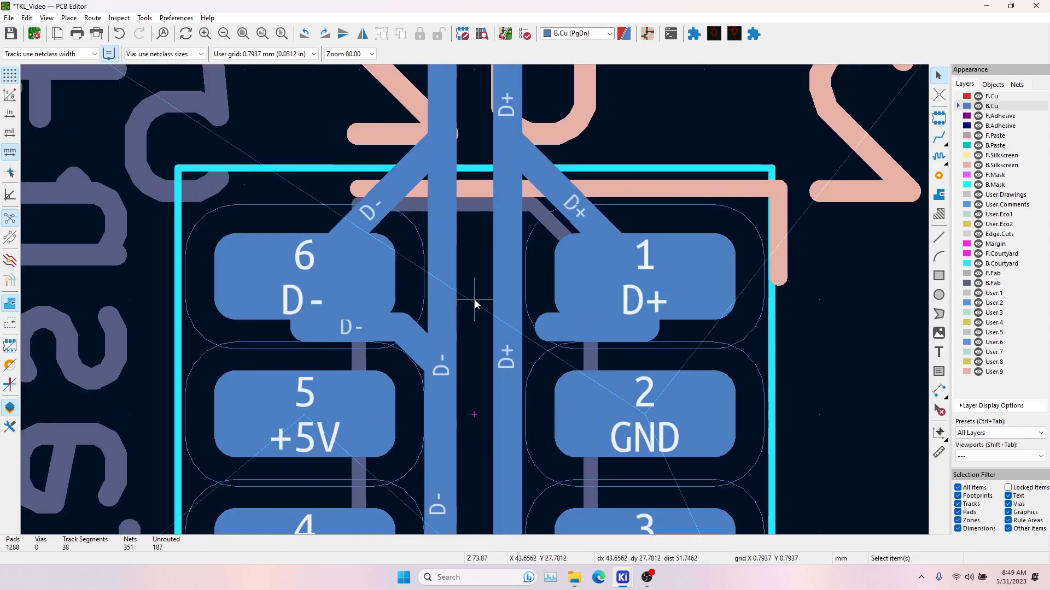
left_click(417, 350)
middle_click_drag(426, 380, 441, 252)
key("Delete")
left_click(442, 254)
key("Delete")
middle_click_drag(443, 517, 467, 523)
left_click(448, 380)
key("Delete")
Delete the leftover D- and D+ track stubs along the lower edges of U2's pads 6 and 1.
left_click(429, 203)
key("Delete")
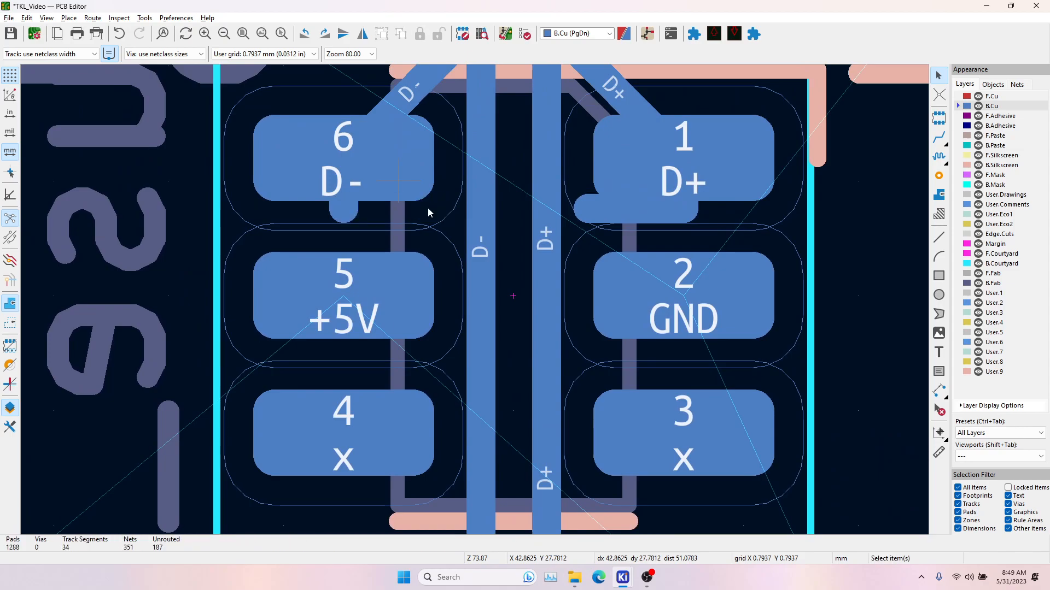
left_click(336, 213)
key("Delete")
left_click(596, 212)
key("Delete")
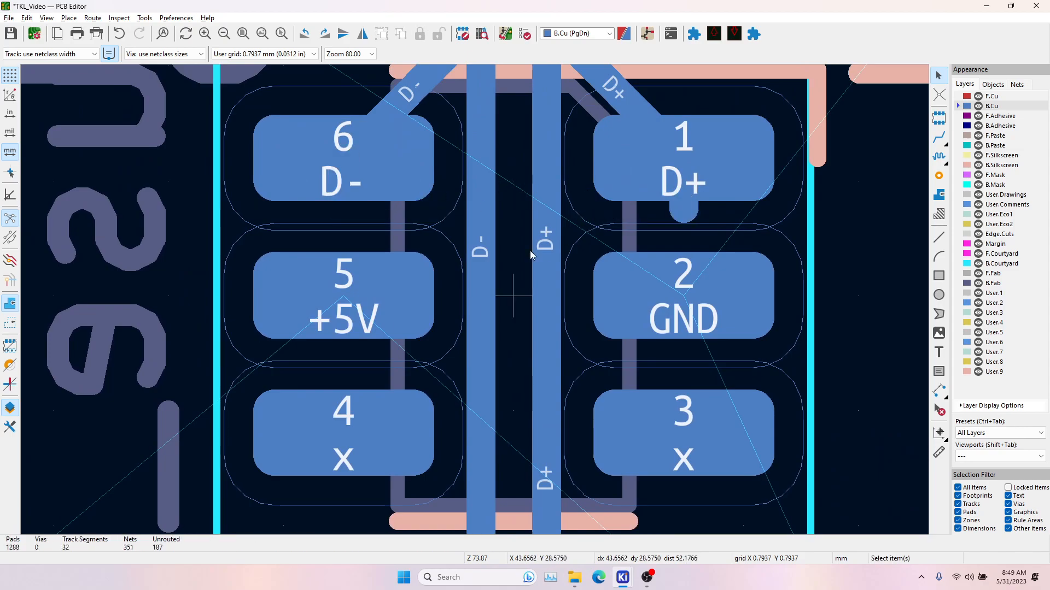
middle_click_drag(647, 208, 721, 213)
left_click(766, 211)
key("Delete")
Move connector J2 to just below U2 and rotate it to -90 degrees.
scroll(602, 191, "down", 2)
scroll(474, 300, "down", 2)
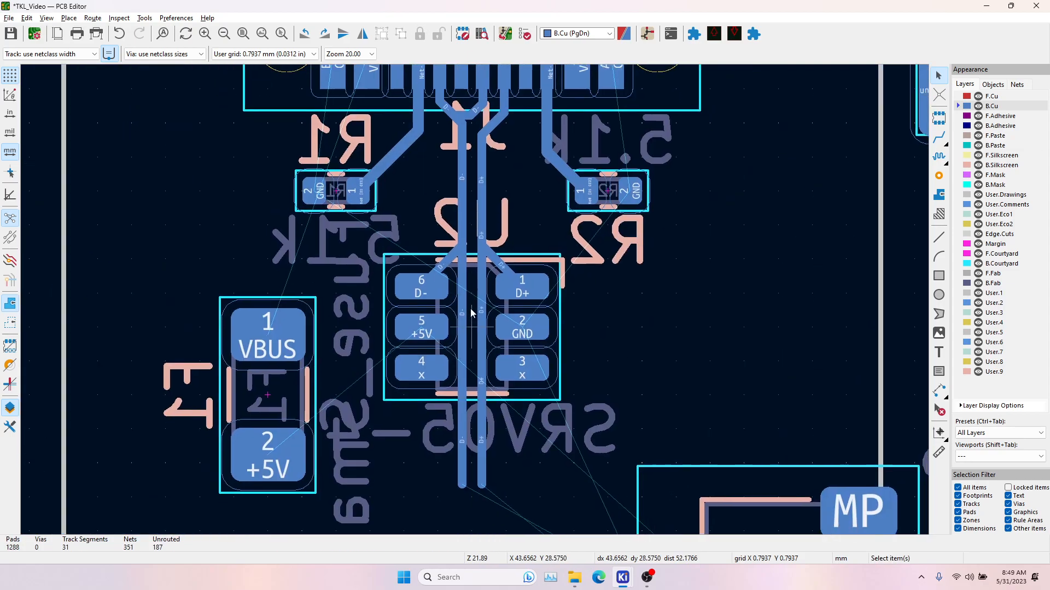
left_click(938, 137)
middle_click_drag(421, 398, 414, 228)
key("Escape")
left_click(798, 431)
key("m")
key("r")
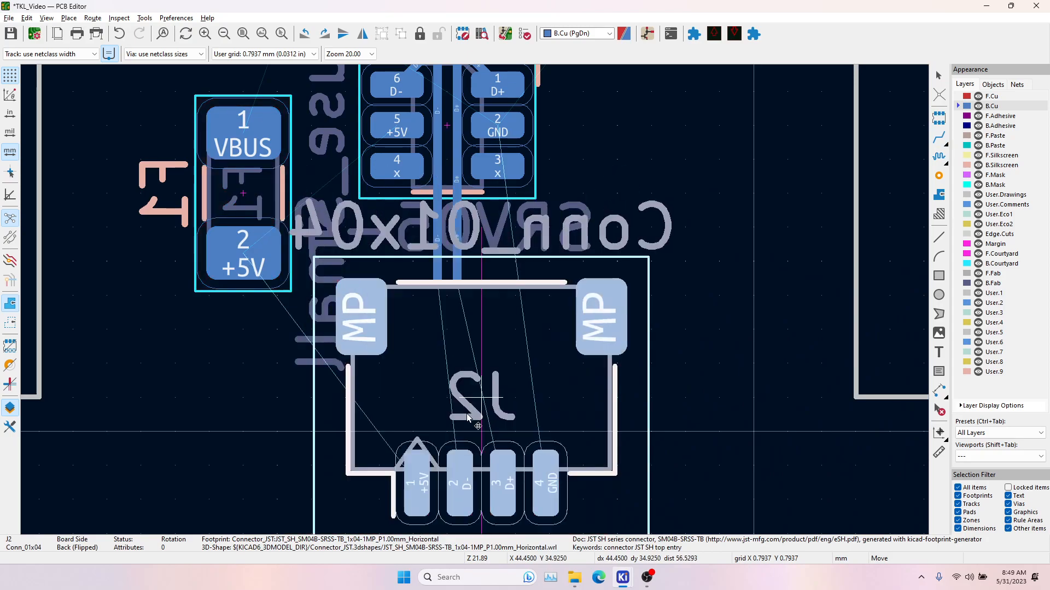
scroll(468, 414, "down", 5)
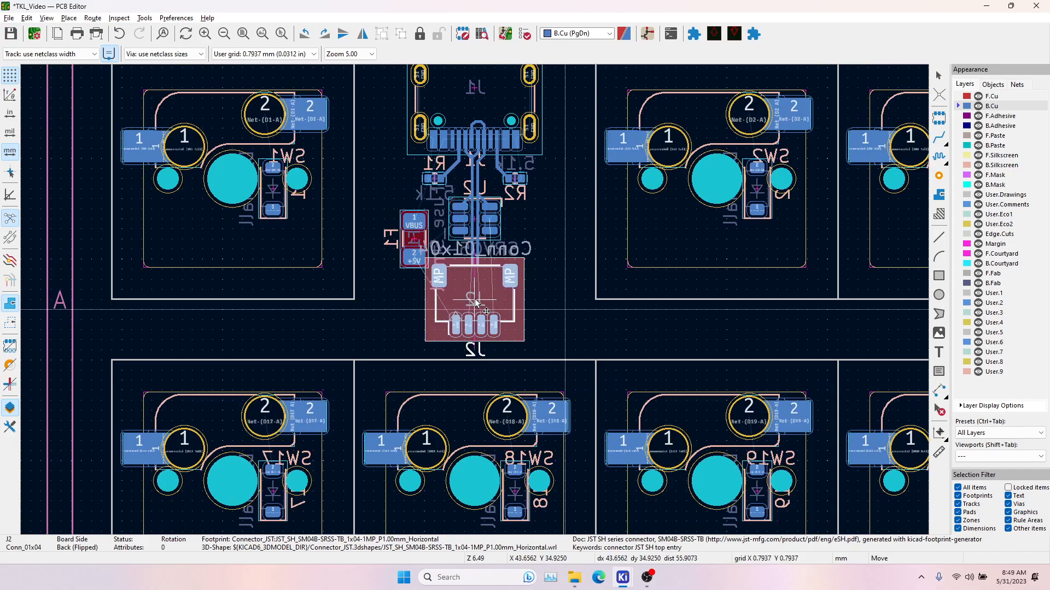
key("r")
key("r")
key("r")
key("r")
key("r")
key("r")
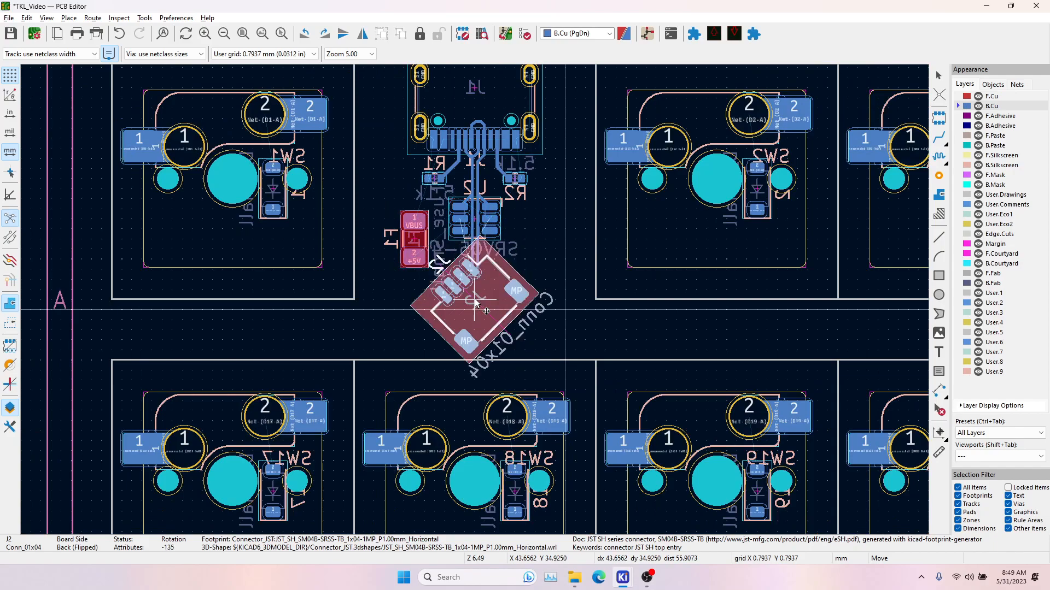
left_click(475, 301)
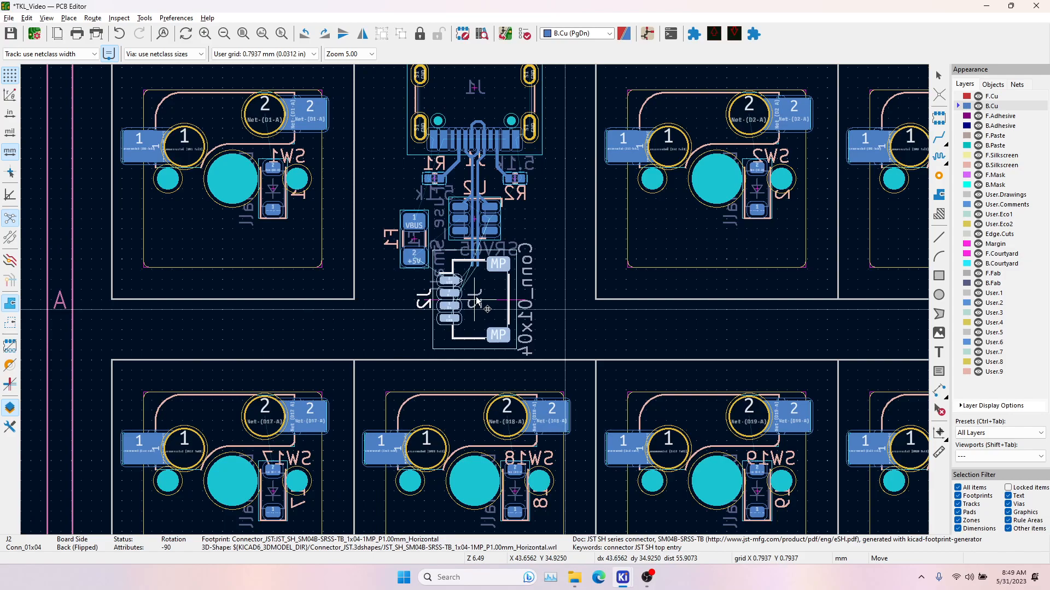
Shift J2 slightly further down, keeping it centred beneath U2.
middle_click_drag(689, 292, 469, 297)
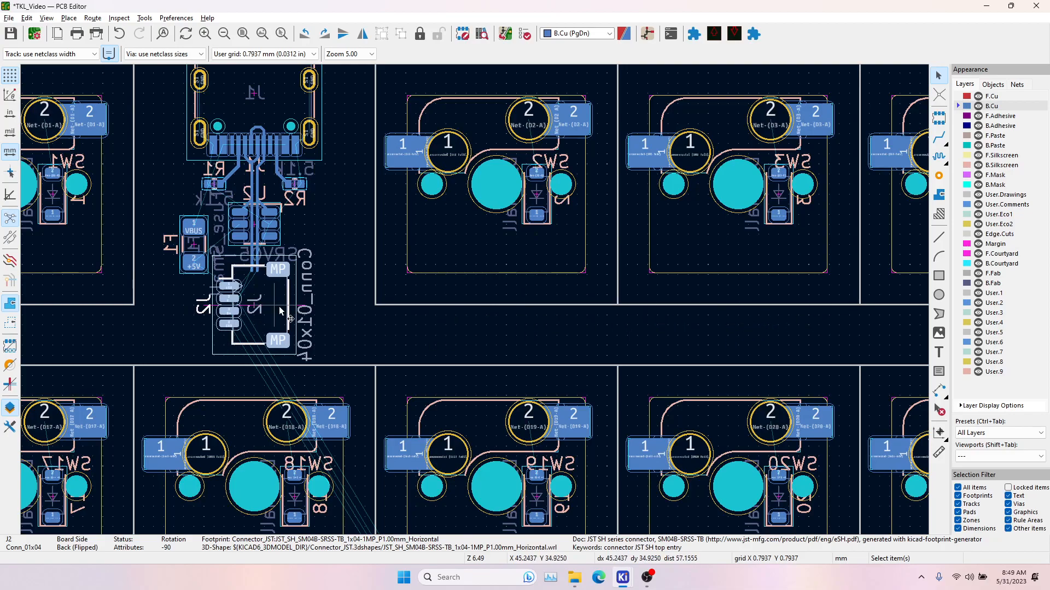
key("m")
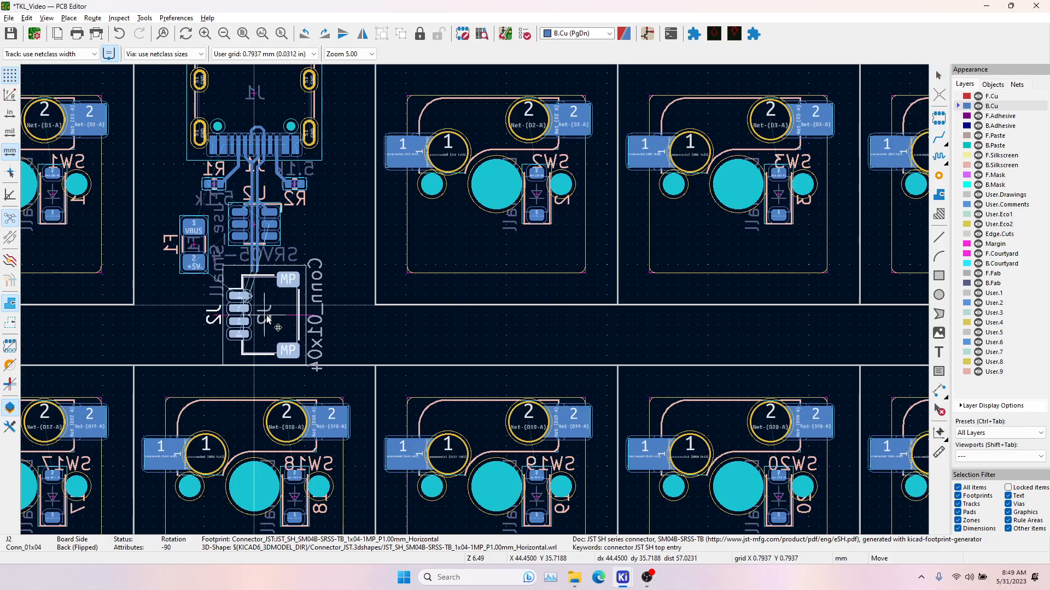
left_click(258, 316)
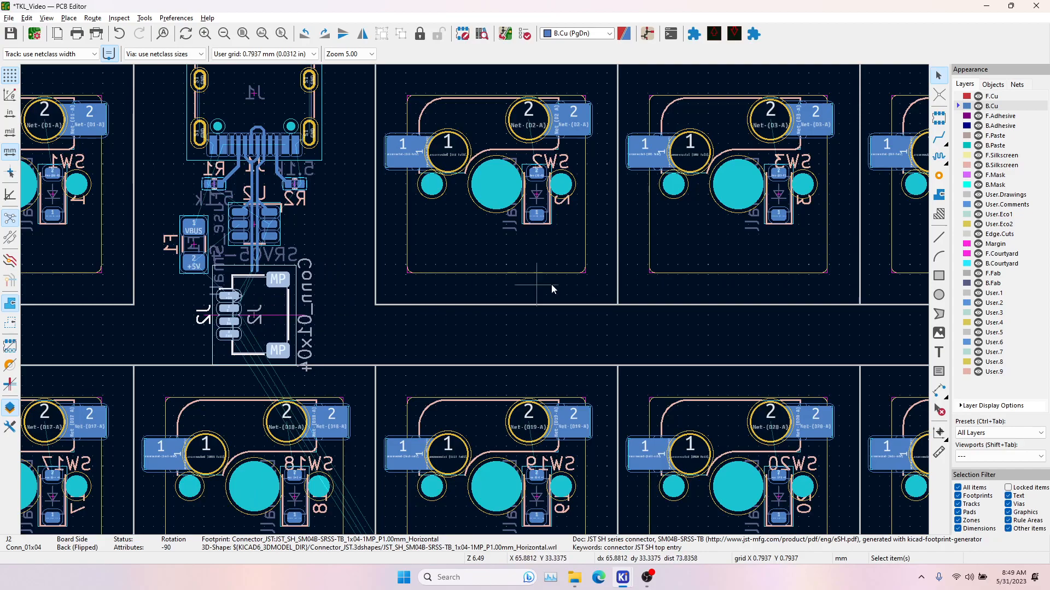
Route a differential pair from the D-/D+ track ends below U2 down to J2's pads 2 and 3.
left_click(939, 138)
scroll(254, 285, "up", 3)
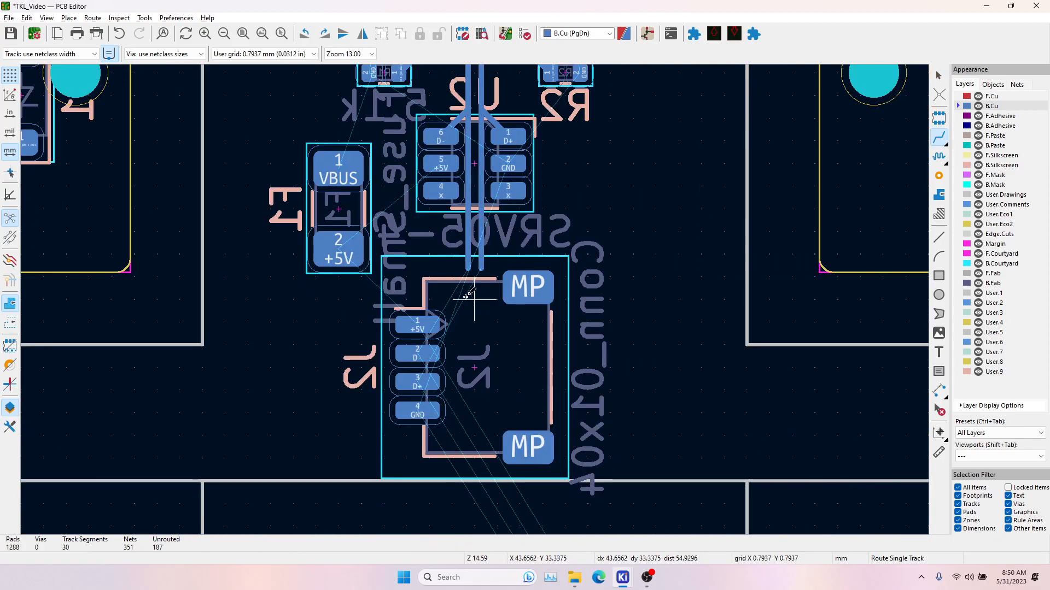
left_click(92, 18)
left_click(125, 72)
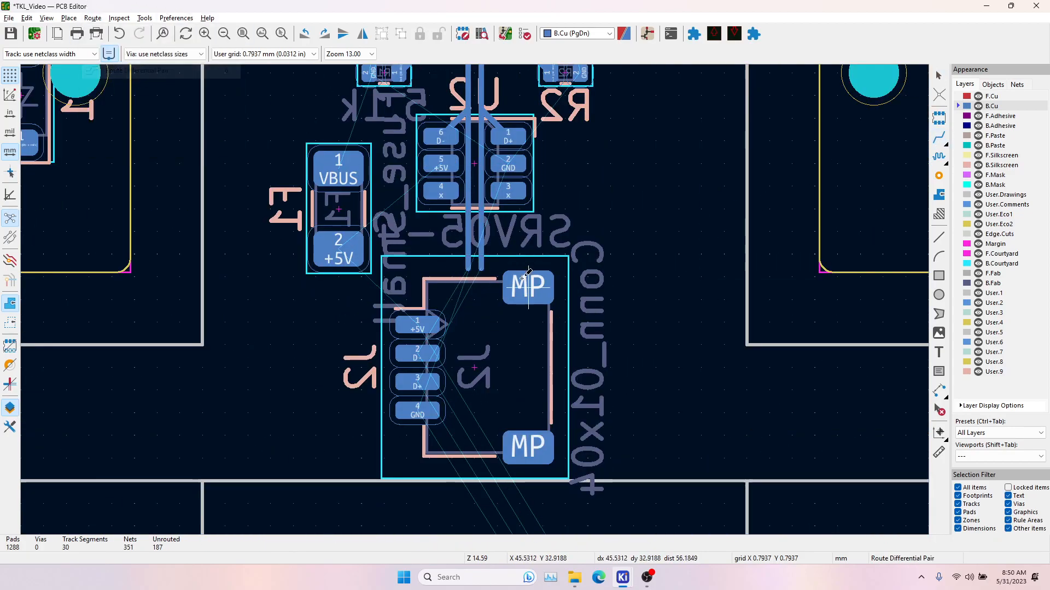
left_click(469, 269)
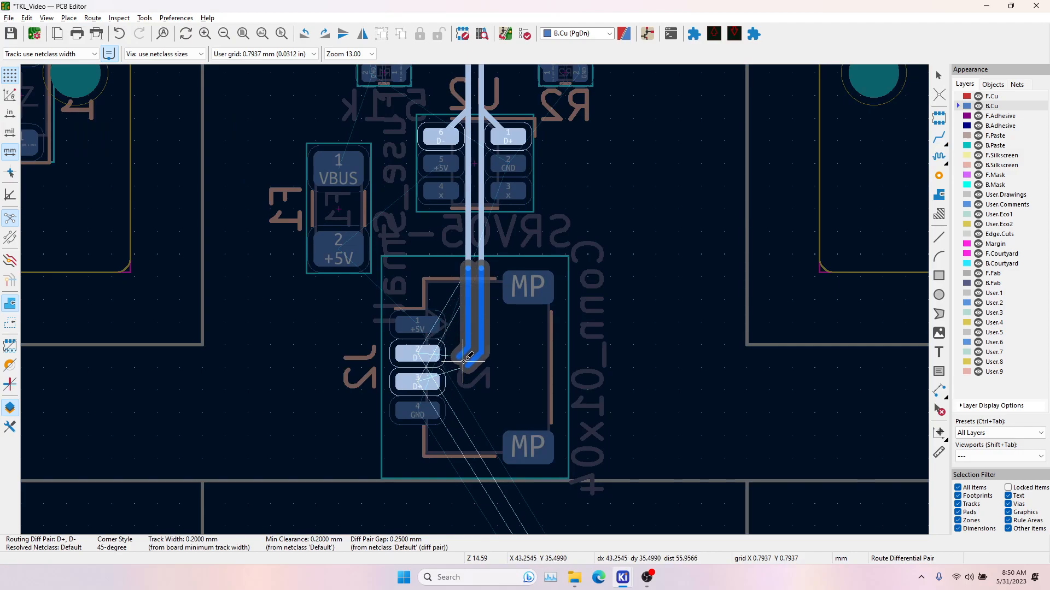
left_click(473, 350)
left_click(425, 363)
Route the differential pair from J2's pads 2 and 3 outward and diagonally down to the gap between SW17 and SW18.
middle_click_drag(448, 324, 638, 224)
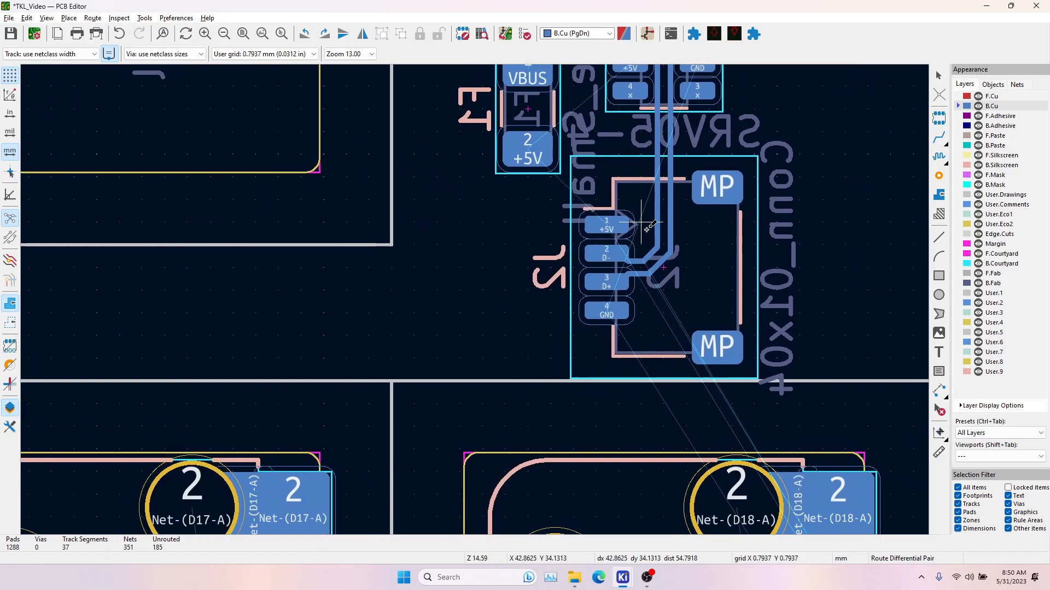
left_click(610, 256)
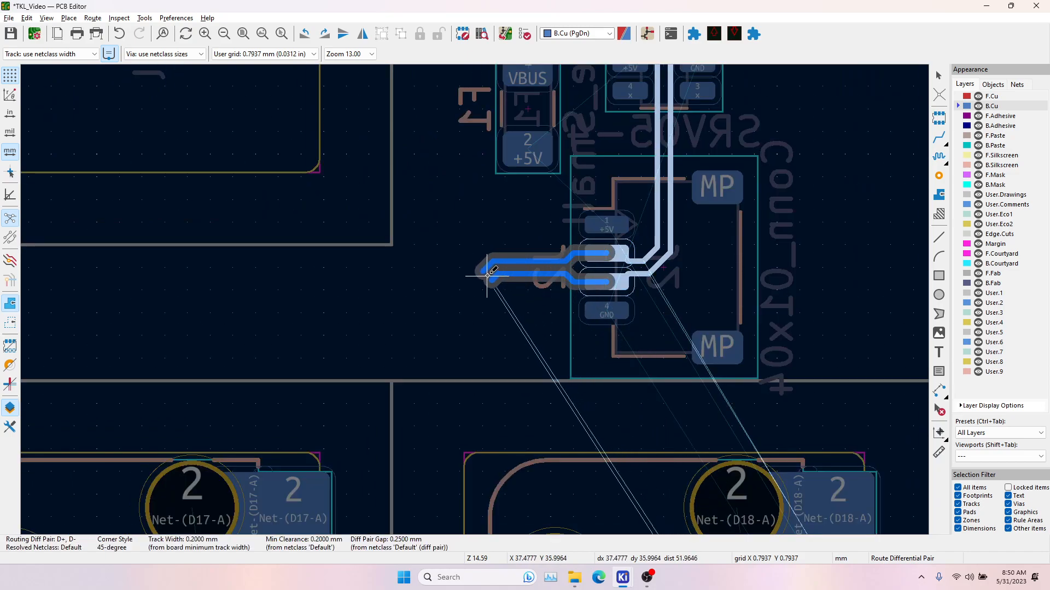
left_click(479, 288)
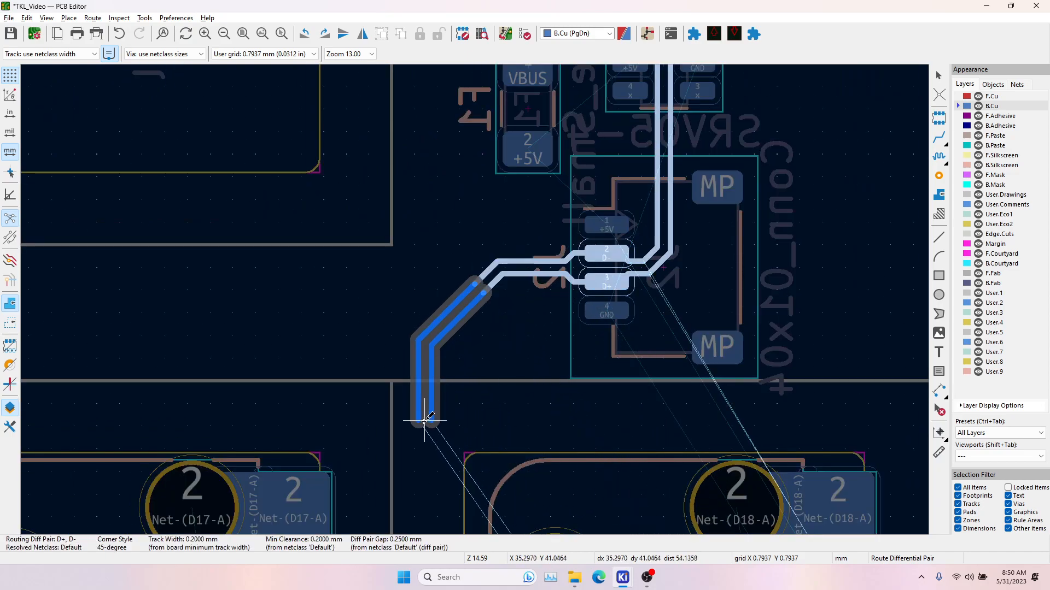
left_click(391, 441)
middle_click_drag(413, 426, 464, 278)
key("Escape")
Route straight single D- and D+ tracks across J2's pads 2 and 3 to join the tracks on both sides.
scroll(474, 299, "down", 3)
middle_click_drag(540, 247, 513, 318)
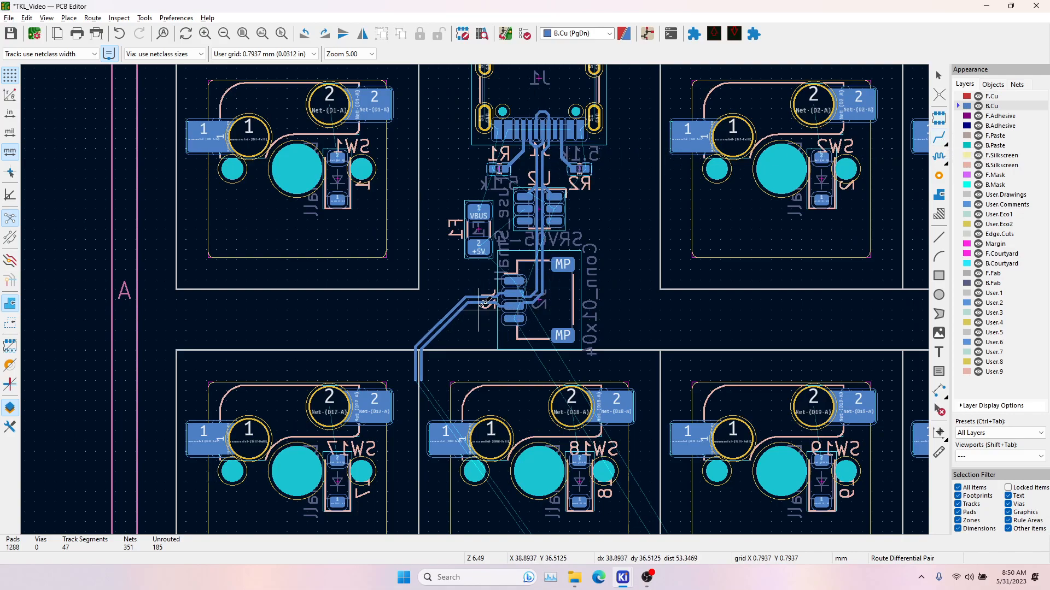
scroll(478, 300, "up", 3)
left_click(938, 143)
scroll(514, 313, "up", 2)
left_click(479, 270)
left_click(598, 253)
left_click(475, 299)
left_click(608, 306)
Connect U2's pad 6 to the D- track and pad 1 to the D+ track with short horizontal tracks.
scroll(534, 311, "down", 3)
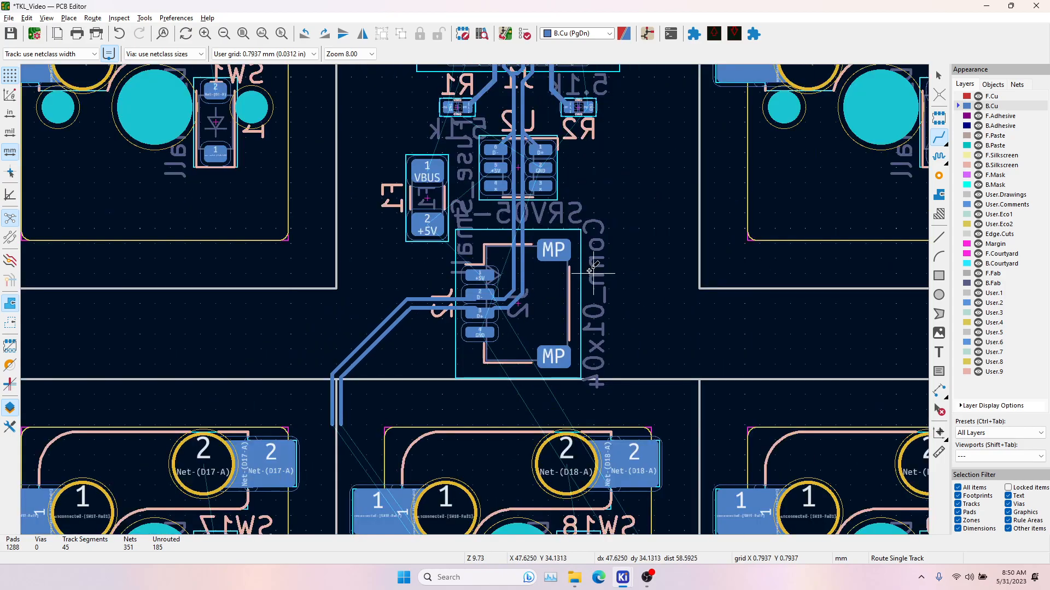
scroll(506, 249, "down", 1)
scroll(485, 248, "up", 4)
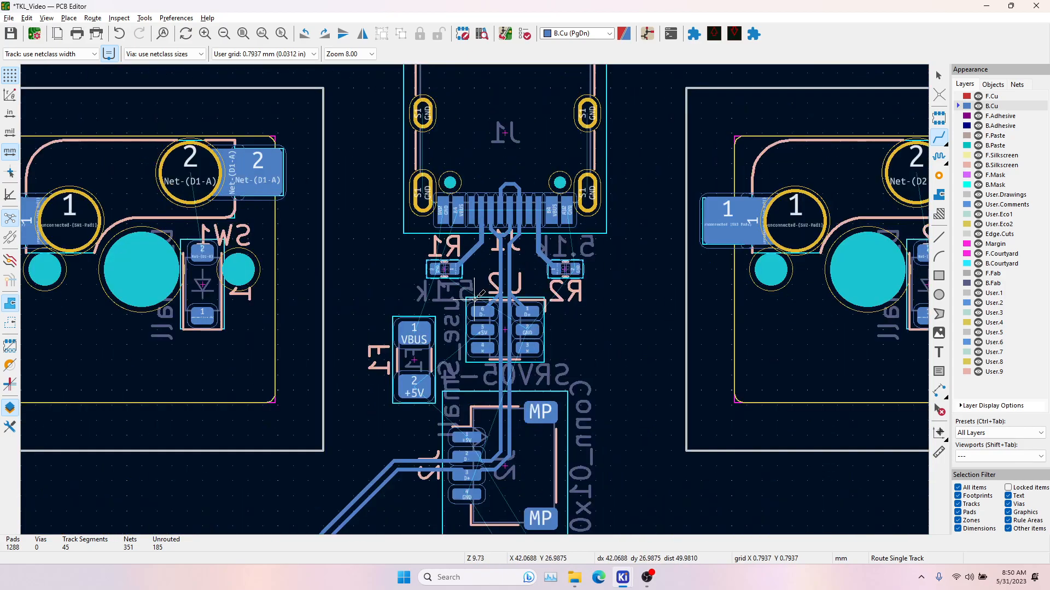
left_click(523, 331)
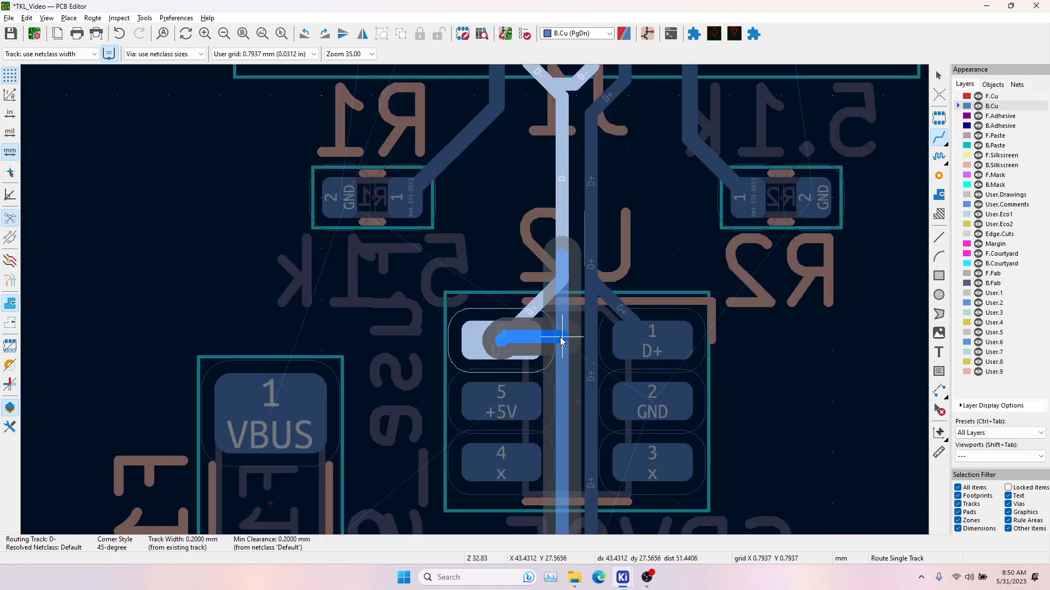
left_click(562, 338)
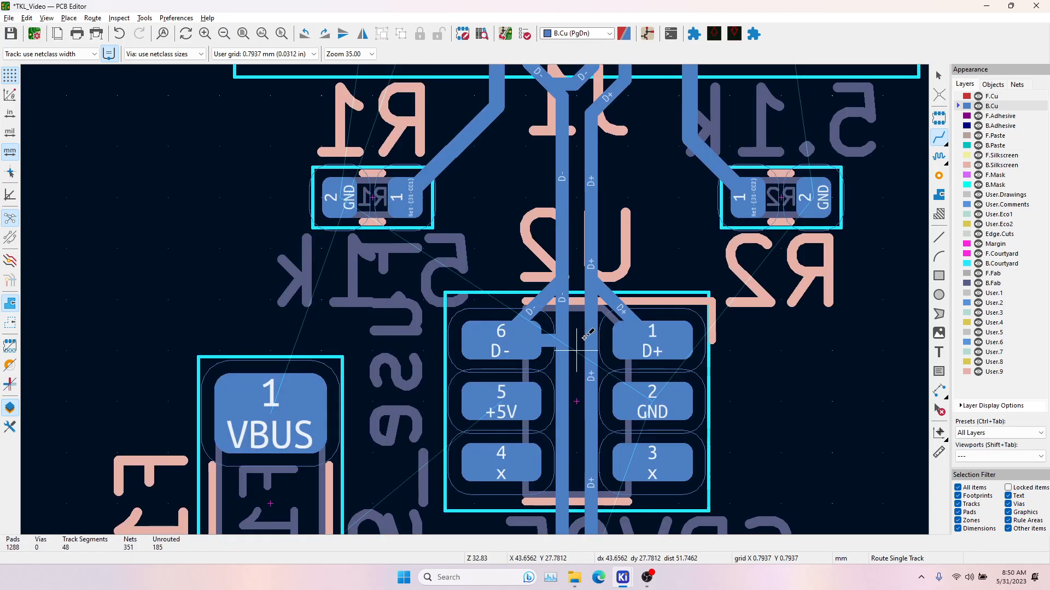
left_click(650, 338)
left_click(592, 340)
Delete the diagonal tracks that enter U2's pads 6 and 1 from above.
key("Escape")
left_click(614, 305)
key("Delete")
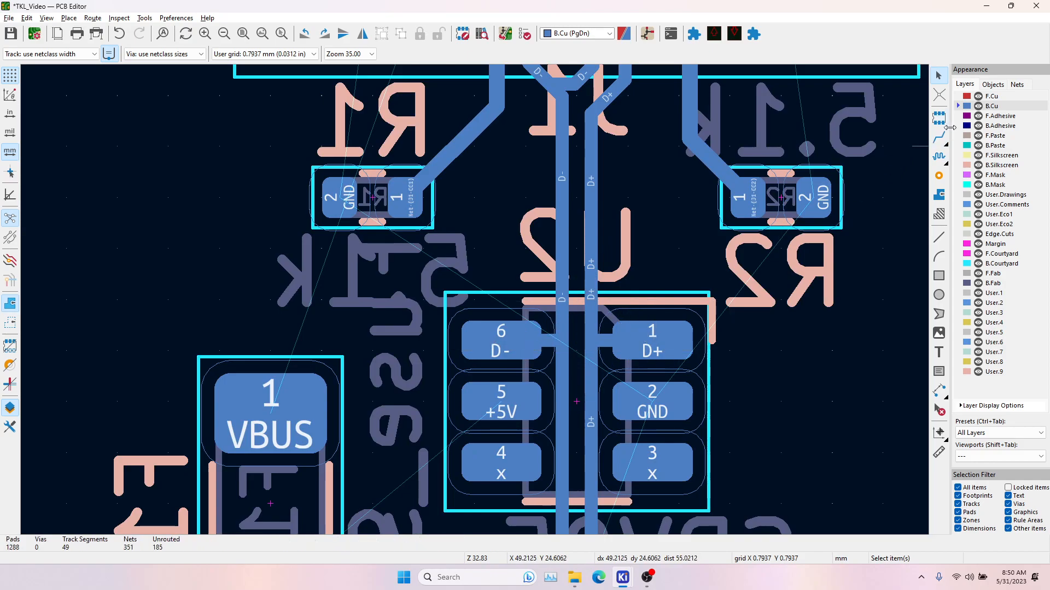
Add a pre-defined track width of 0.3 mm to the board's design rules.
left_click(939, 136)
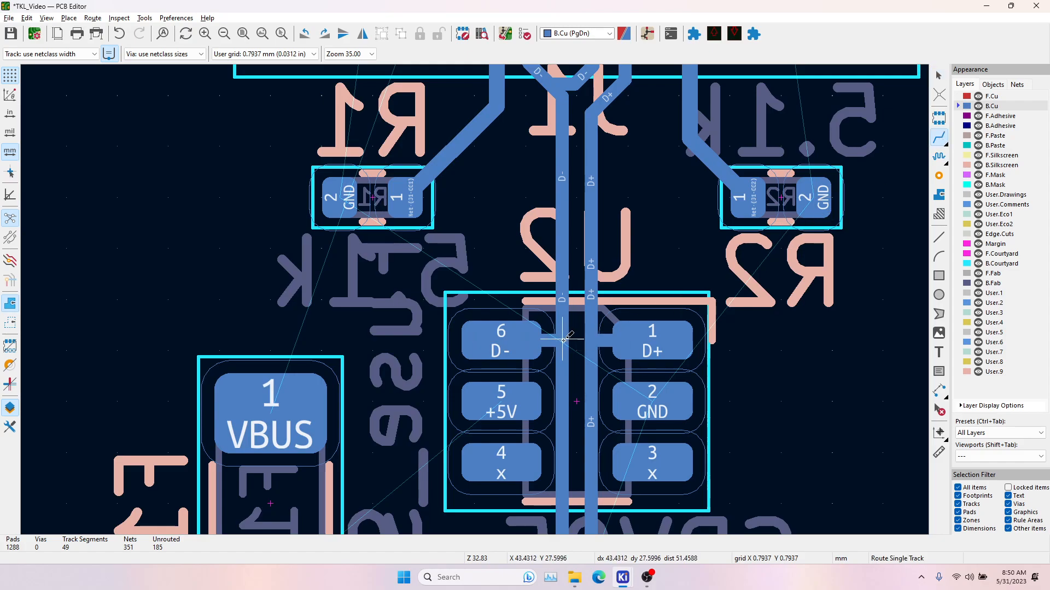
scroll(564, 340, "down", 3)
middle_click_drag(477, 374, 527, 192)
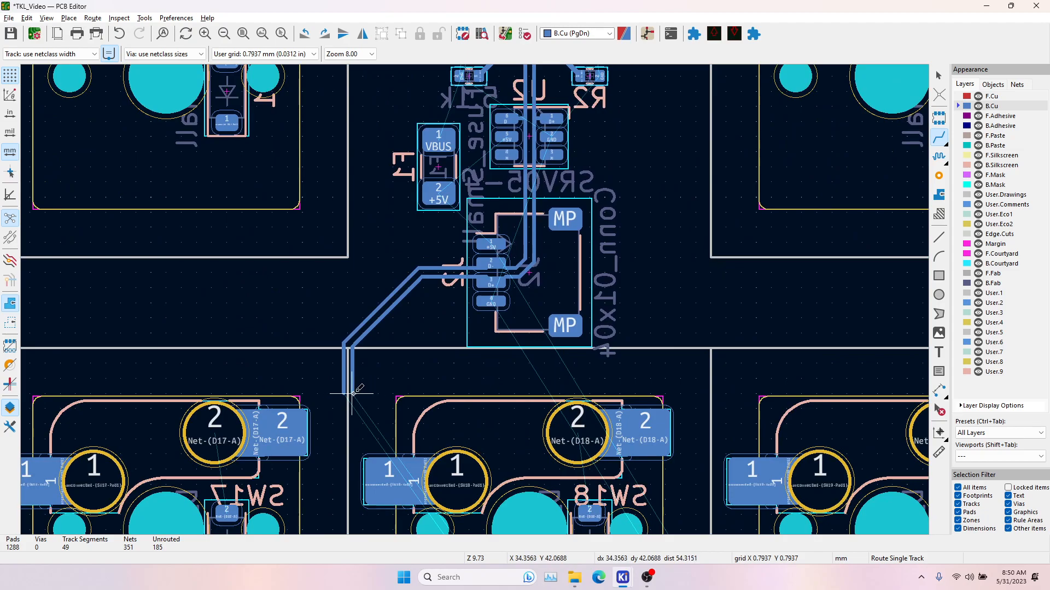
middle_click_drag(526, 119, 519, 209)
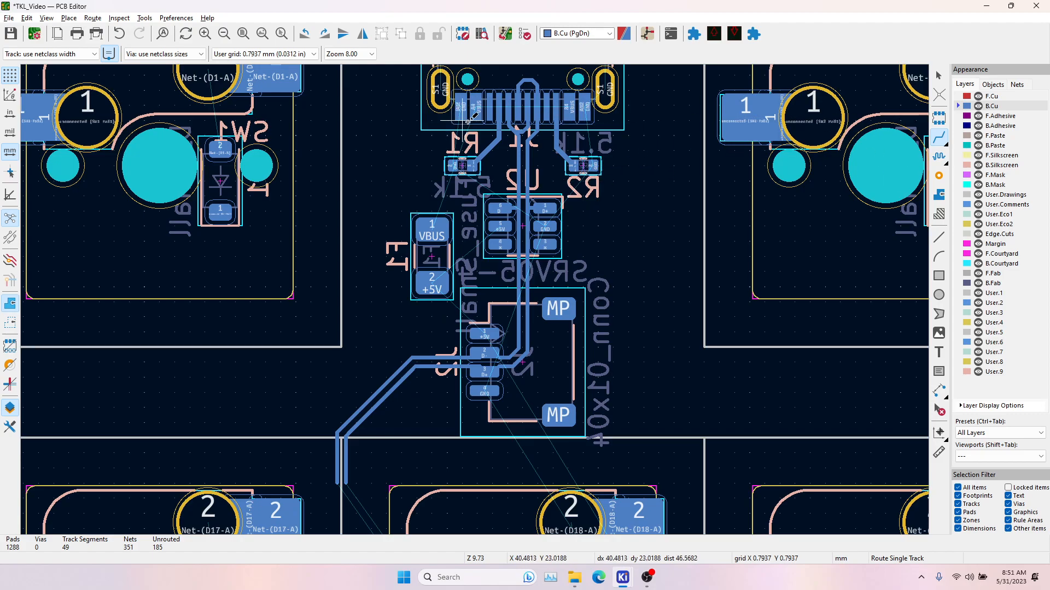
scroll(465, 118, "up", 3)
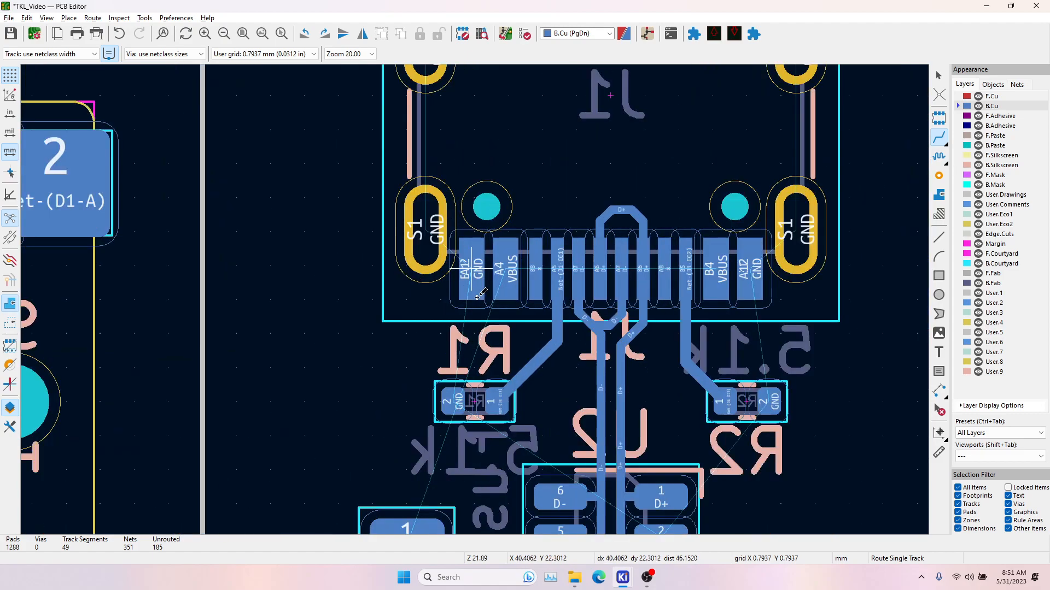
left_click(76, 56)
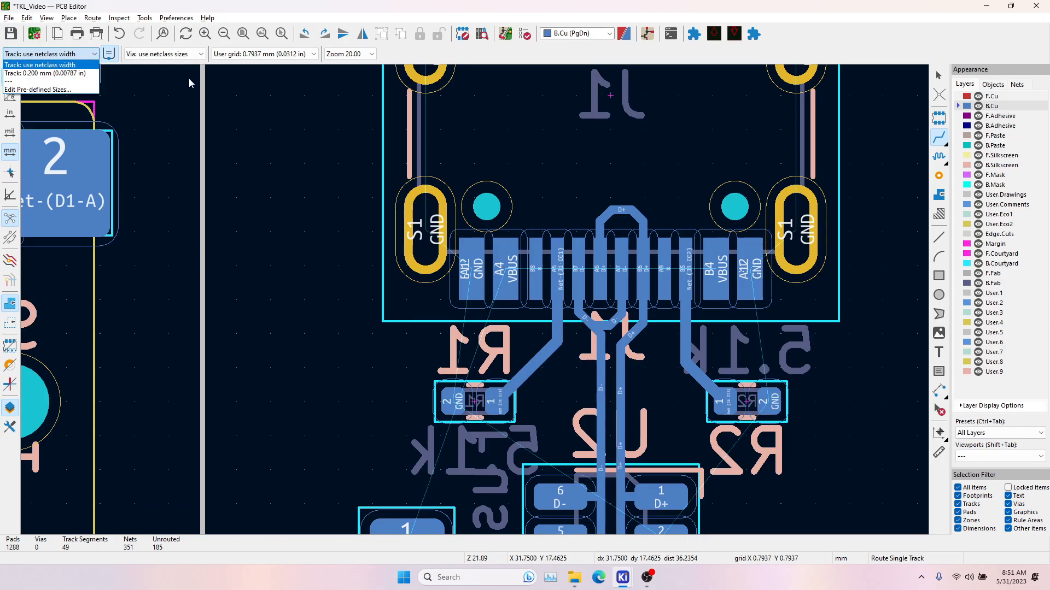
left_click(51, 89)
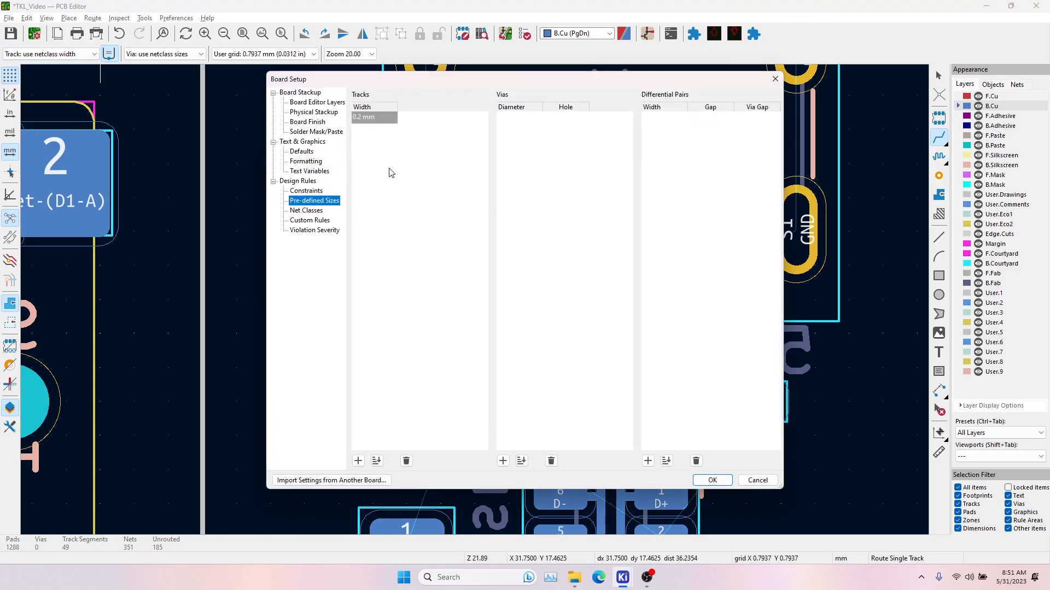
left_click(358, 461)
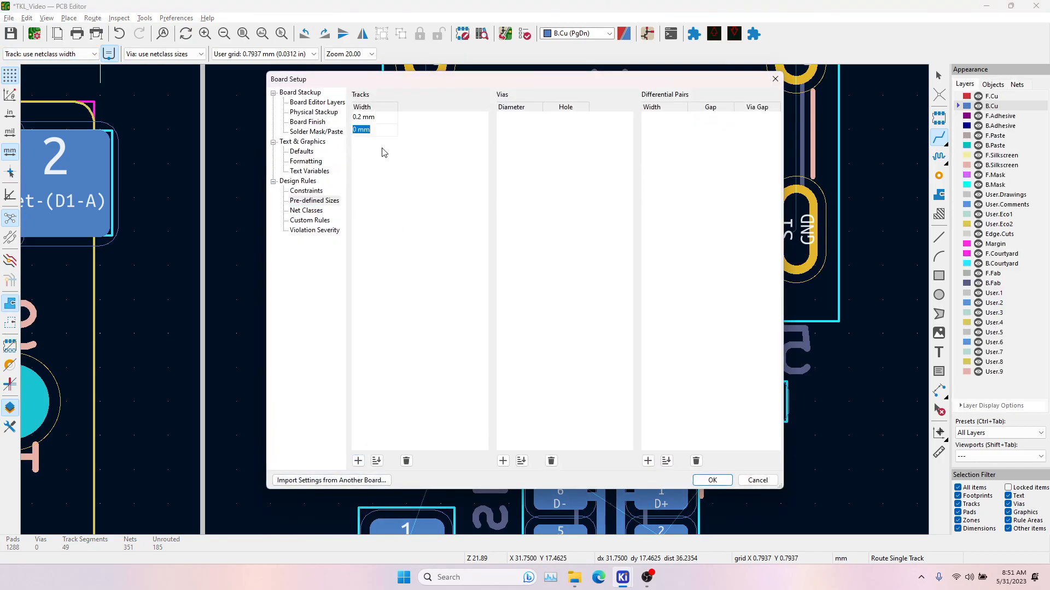
type("0.3 mm")
left_click(724, 480)
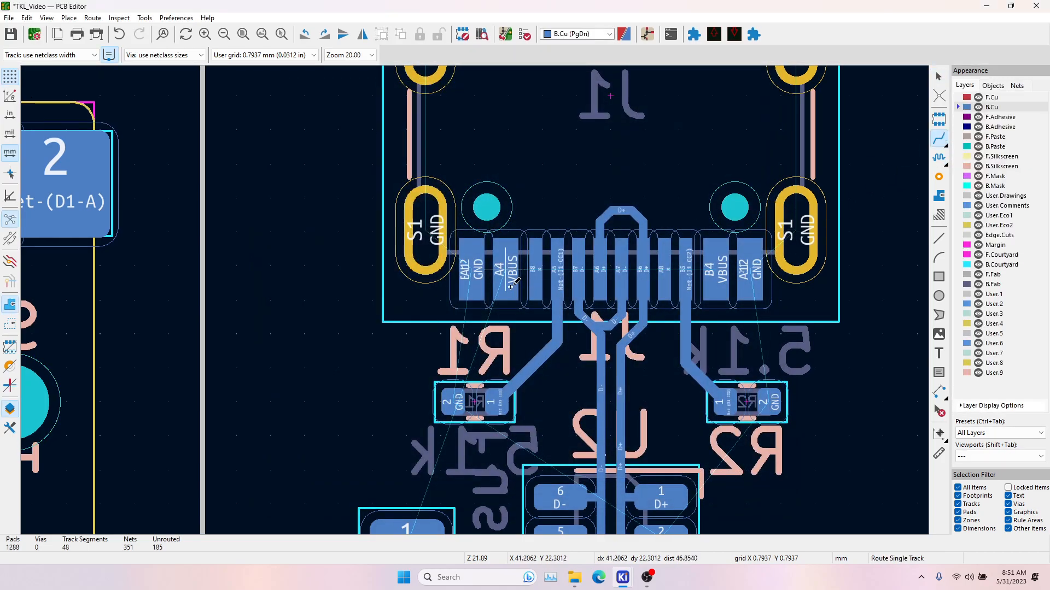
Route a VBUS track between J1's pads A4 and B4, arching above the D+ loop on the back copper.
left_click(511, 265)
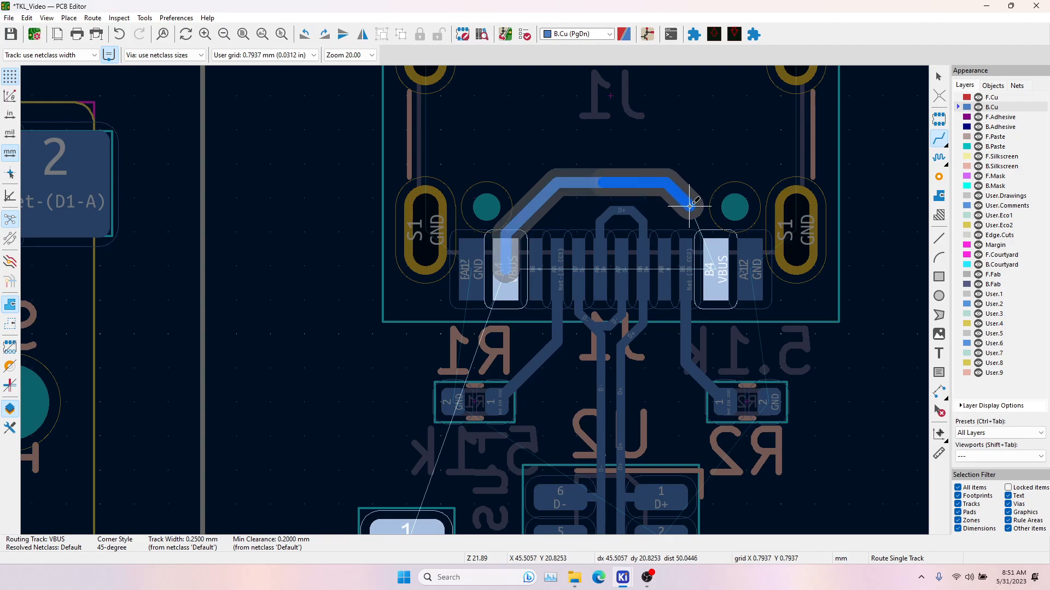
key("Escape")
left_click(713, 266)
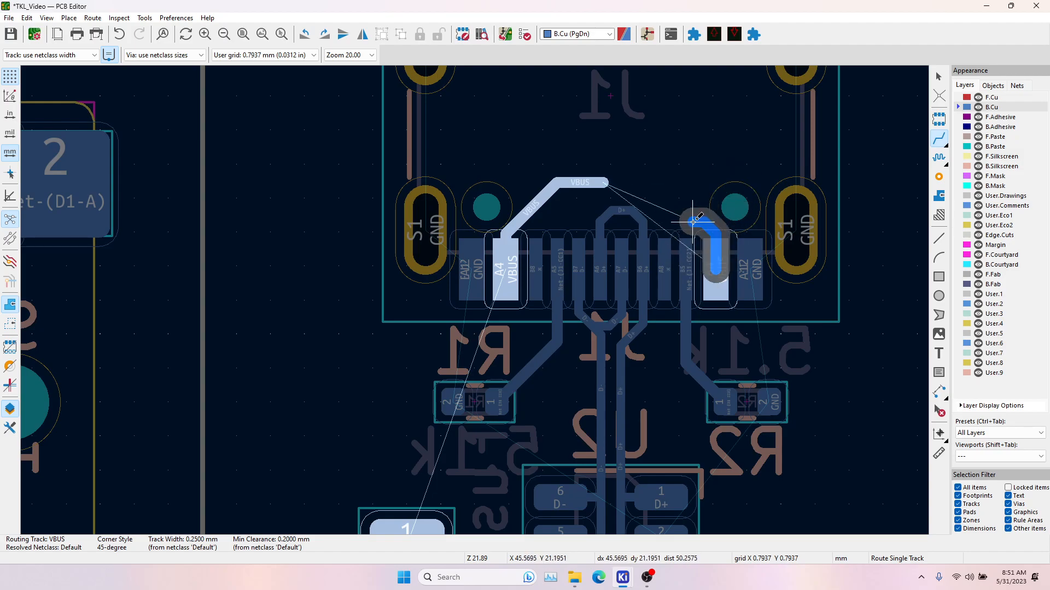
left_click(610, 182)
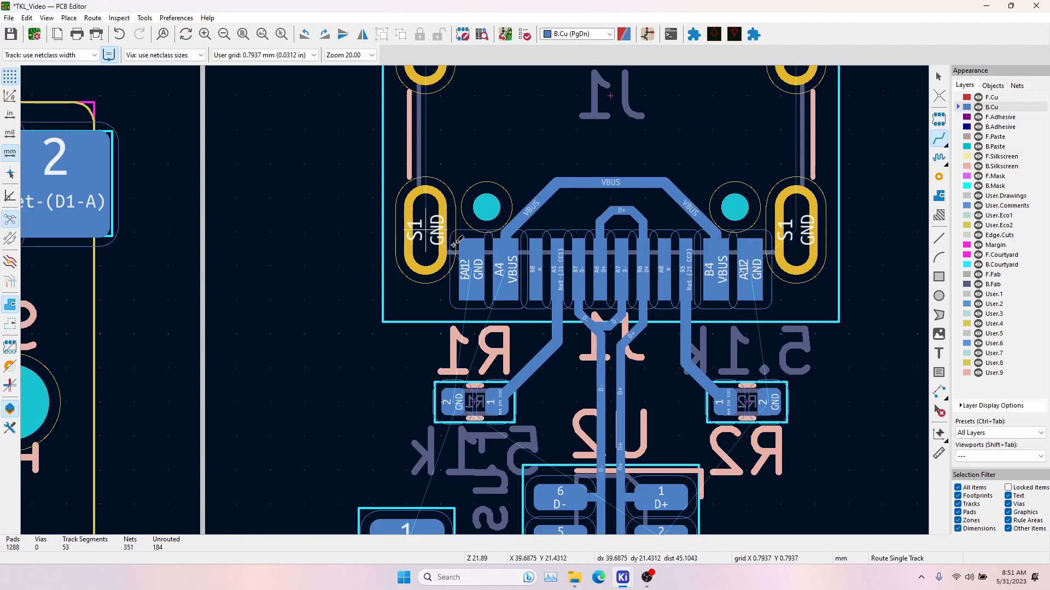
Connect J1's outer GND pads at both ends of the pad row to the adjacent S1 shield pads.
left_click(467, 263)
left_click(423, 229)
left_click(753, 263)
left_click(797, 238)
Join J1's four S1 shield pads with GND tracks along both sides and a horizontal track between the upper pair.
middle_click_drag(667, 217, 679, 283)
left_click(436, 296)
left_click(436, 118)
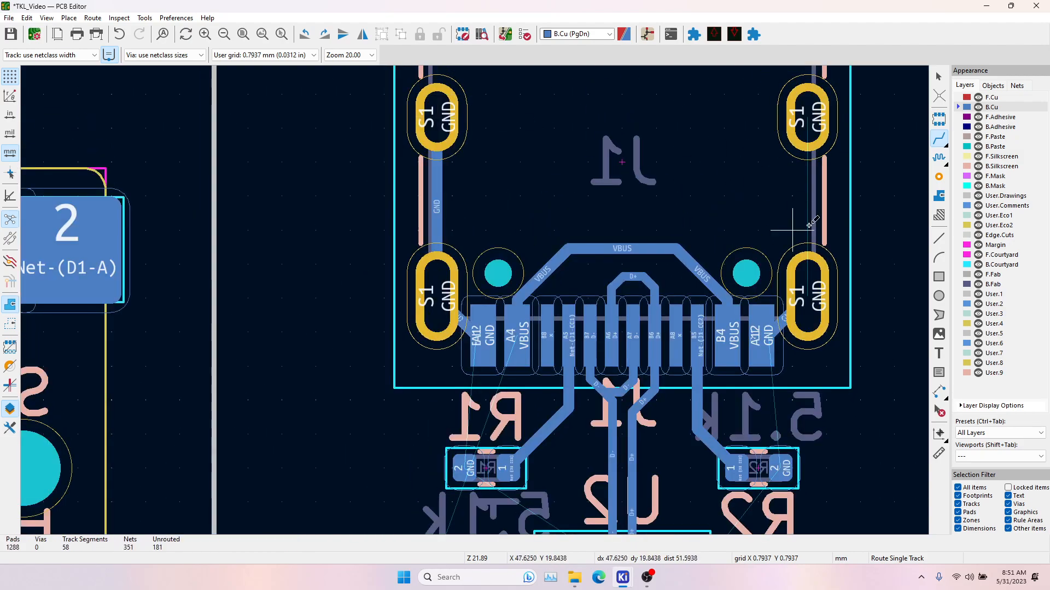
left_click(825, 293)
left_click(808, 118)
left_click(807, 118)
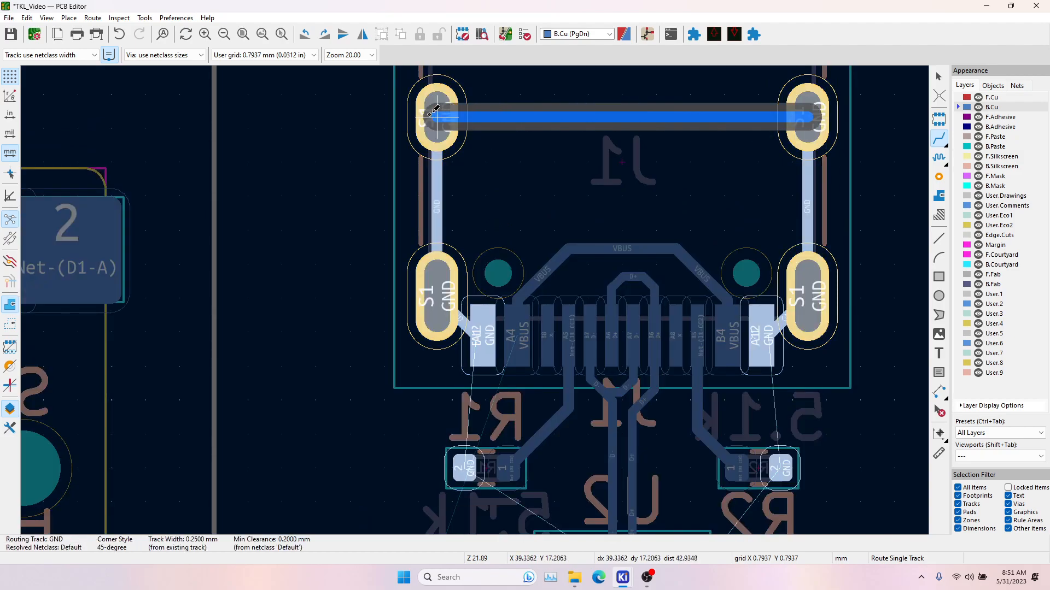
left_click(437, 118)
Route a +5V track from J2's pad 1 to pad 2 of fuse F1.
middle_click_drag(529, 308, 424, 135)
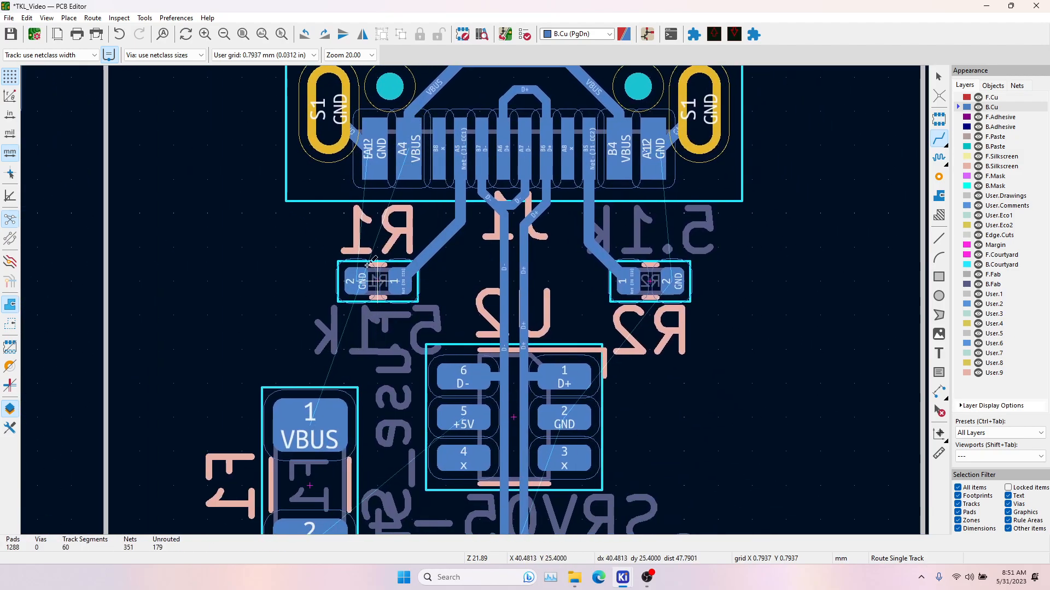
scroll(403, 214, "down", 5)
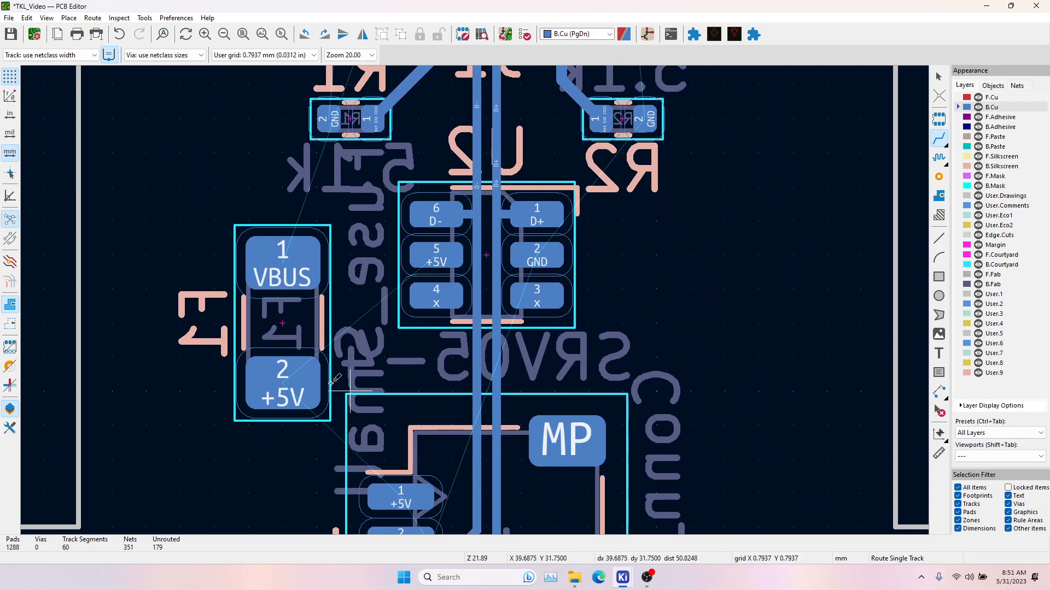
middle_click_drag(399, 469, 272, 252)
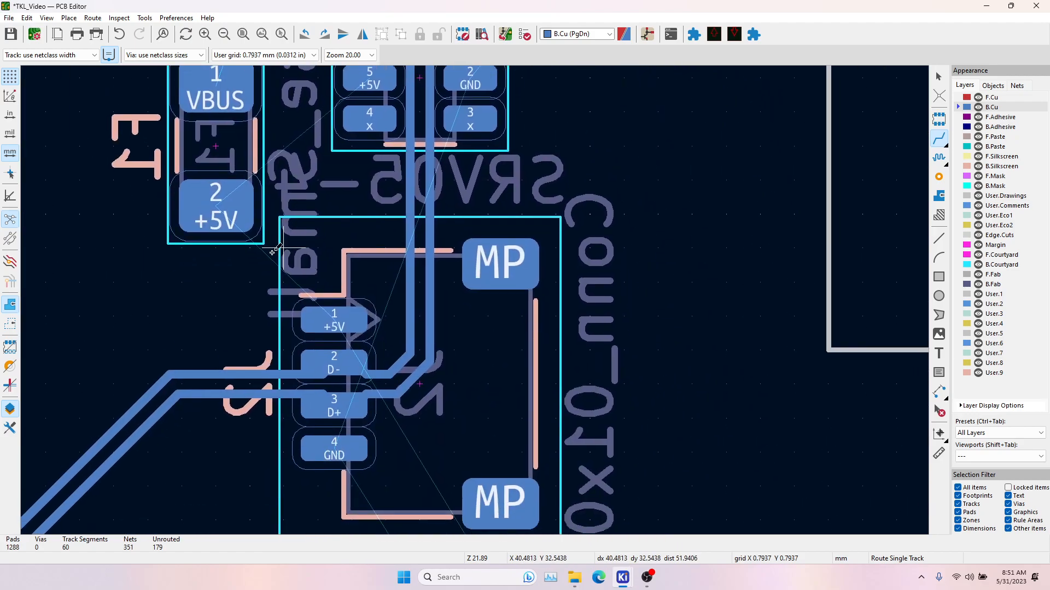
left_click(349, 318)
left_click(217, 210)
Route a VBUS track from F1's pad 1 around the outside of R1 to J1's pad A4.
middle_click_drag(218, 86, 447, 300)
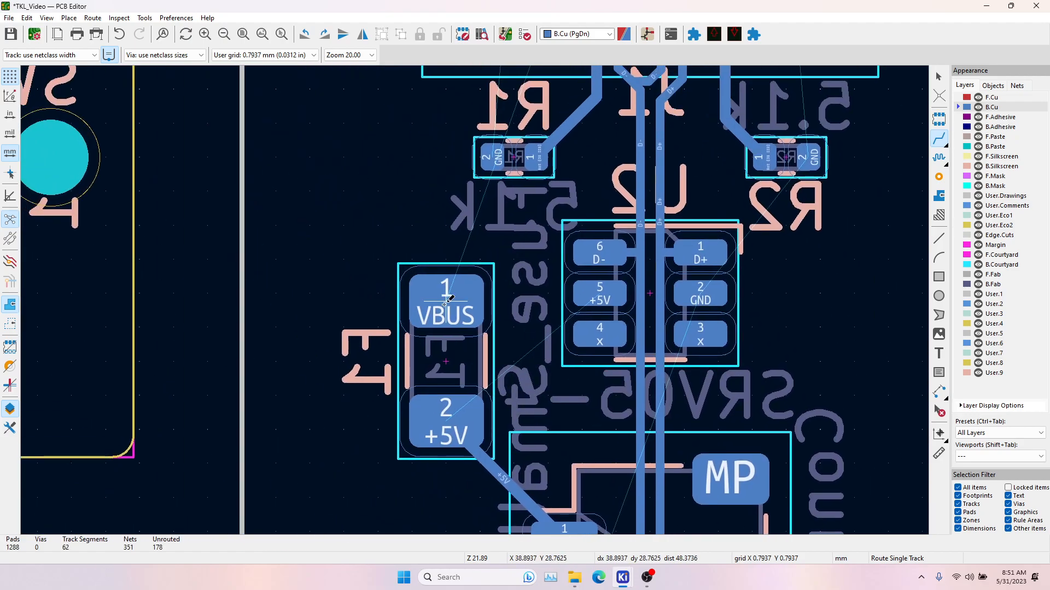
left_click(447, 300)
scroll(481, 269, "up", 5)
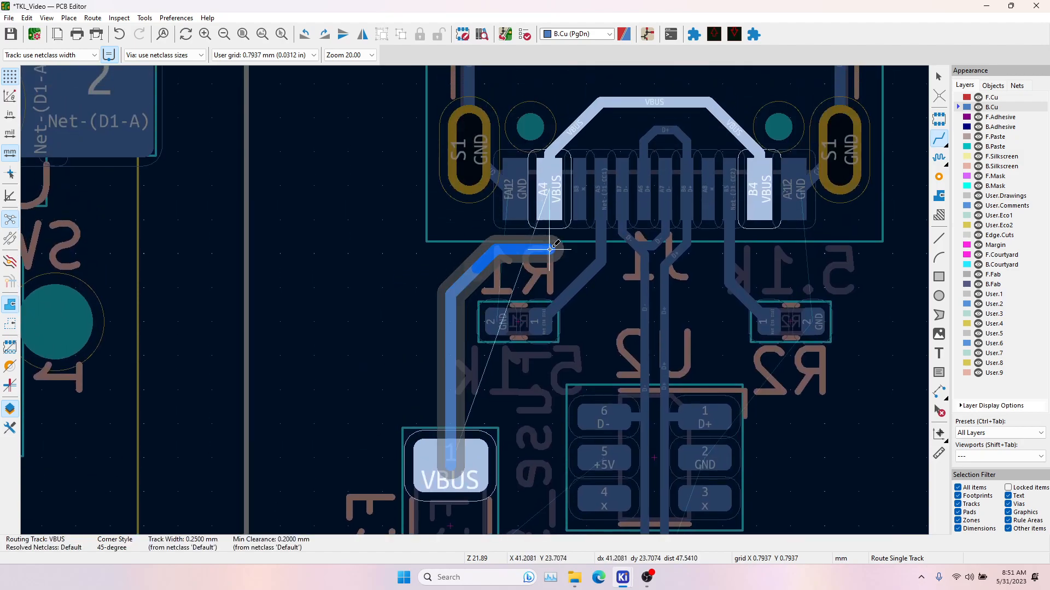
left_click(552, 199)
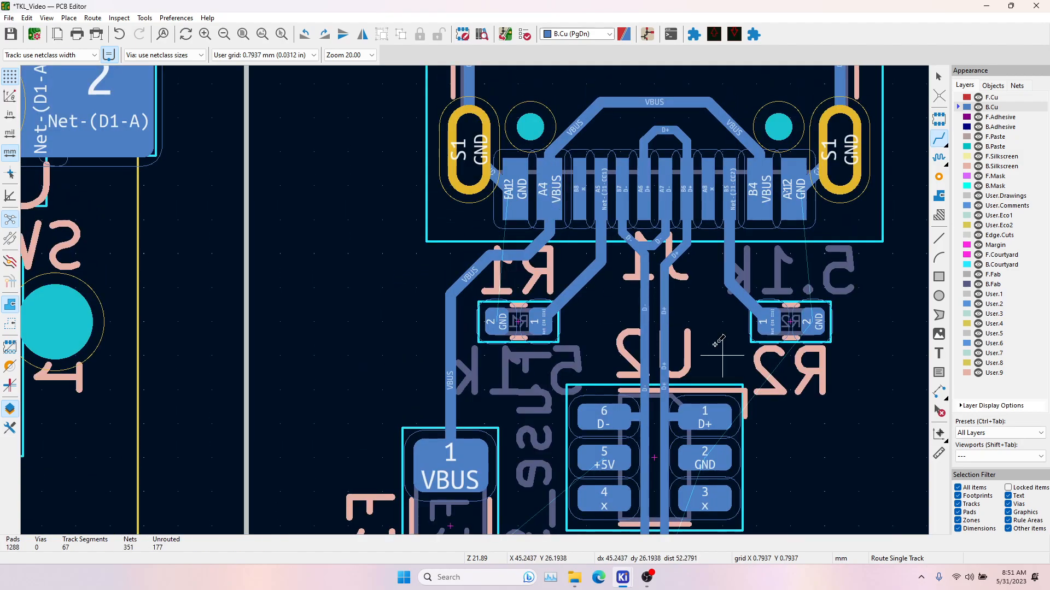
Connect the GND pads of R1 and R2 through a via below each resistor and a horizontal front-copper track.
middle_click_drag(553, 377, 487, 323)
left_click(432, 268)
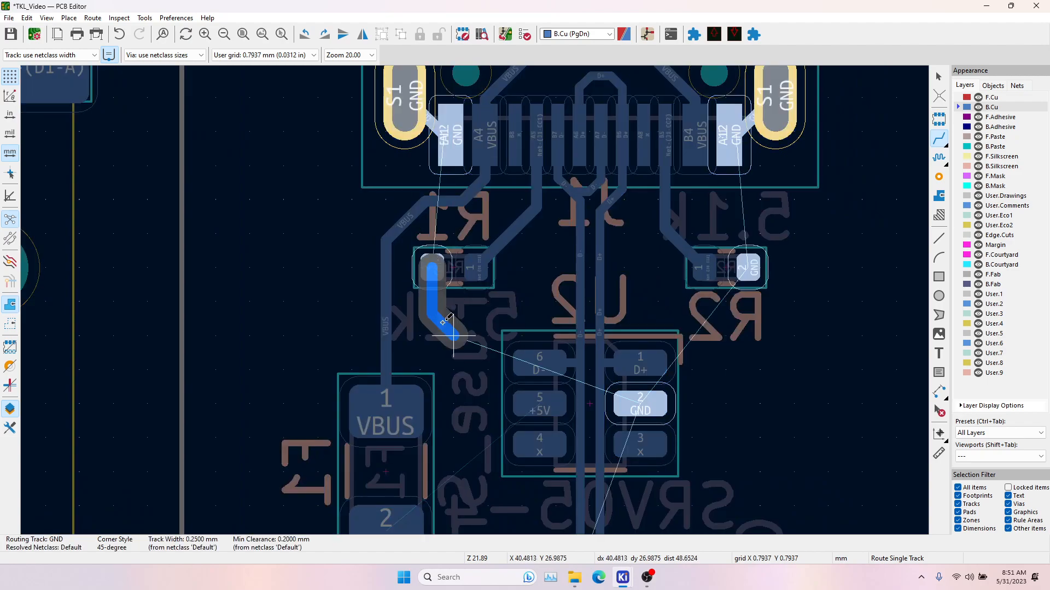
key("Escape")
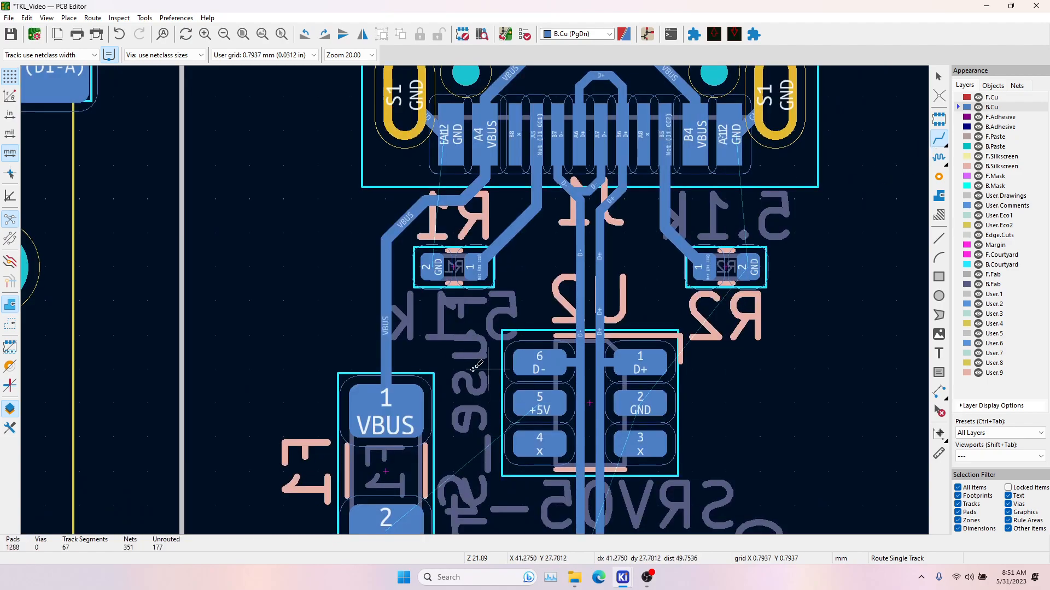
scroll(473, 370, "down", 2, "shift")
left_click(432, 175)
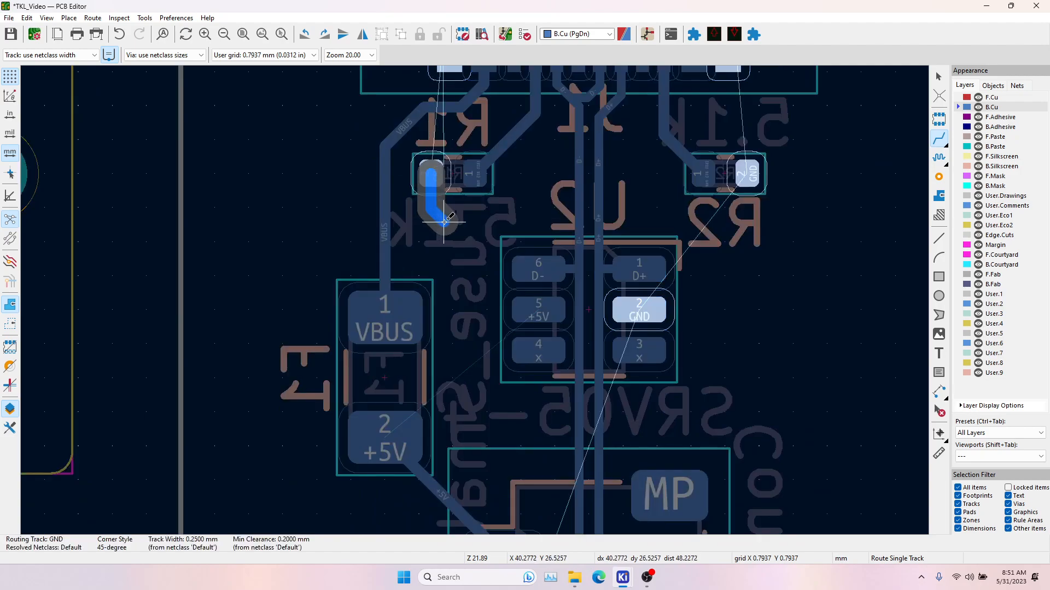
key("v")
left_click(435, 227)
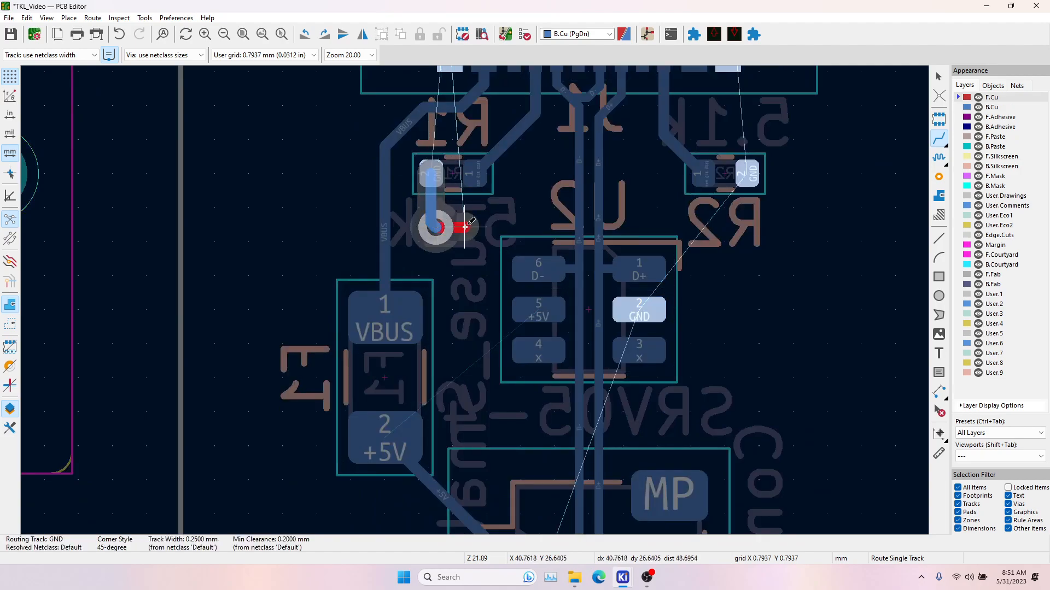
key("v")
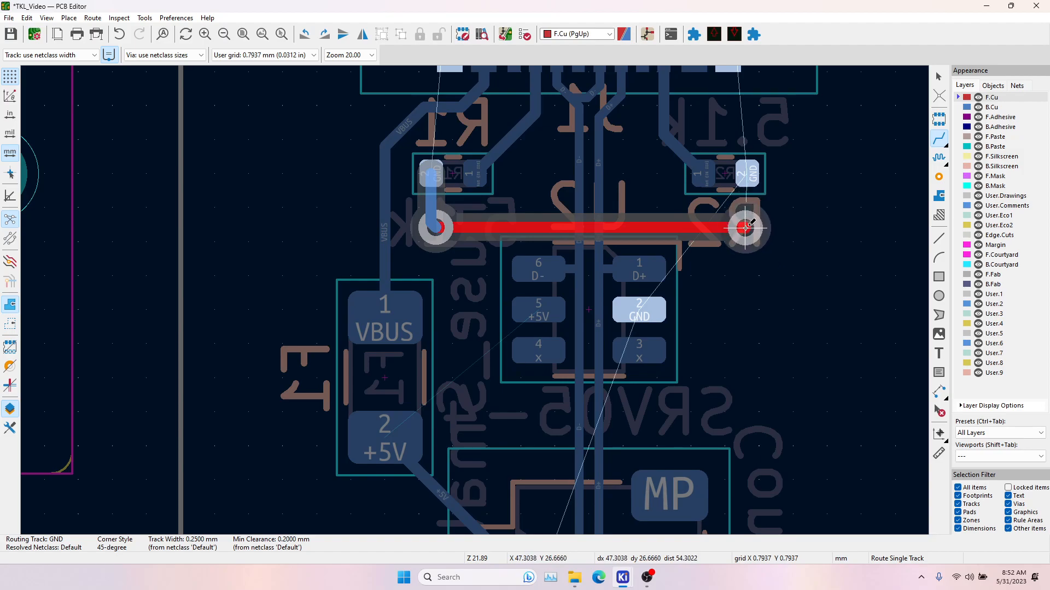
left_click(746, 227)
left_click(747, 166)
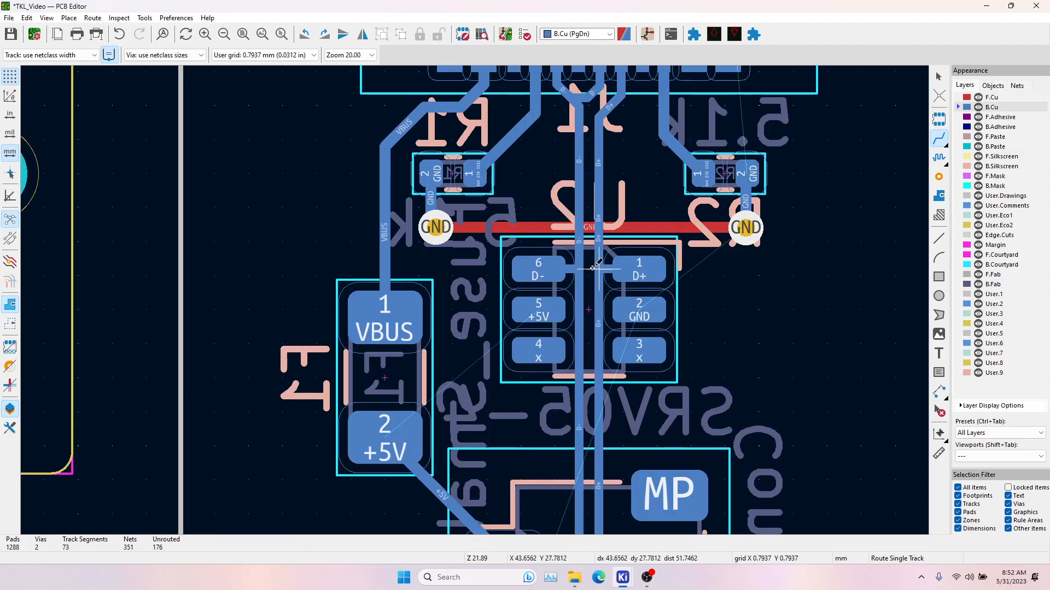
Route a +5V track from F1's pad 2 to U2's pad 5.
left_click(388, 432)
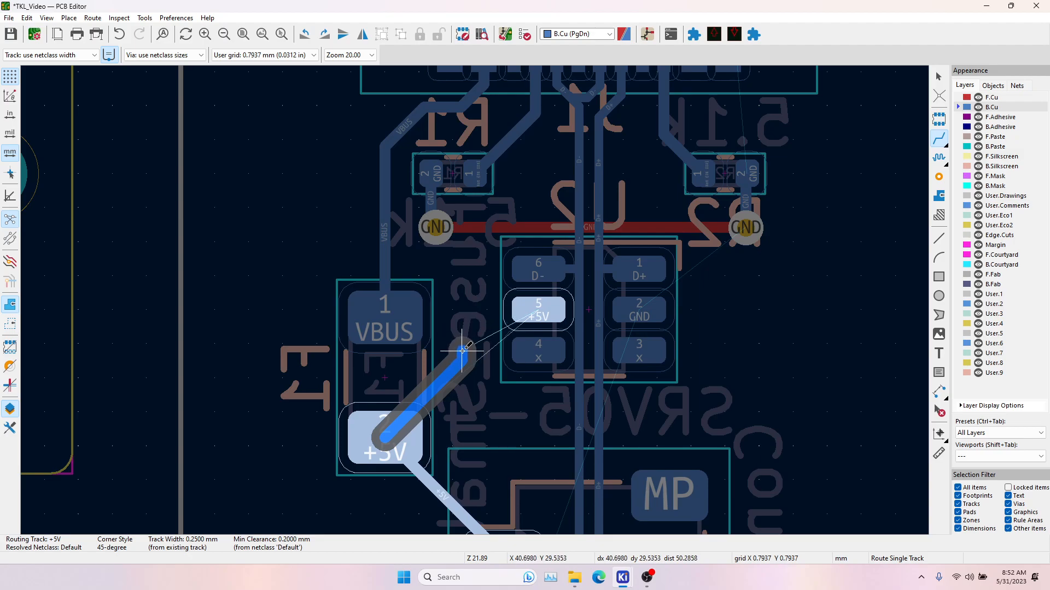
left_click(465, 342)
left_click(526, 305)
Route a back-copper GND track from U2's pad 2 to the via below R2.
middle_click_drag(689, 311, 575, 359)
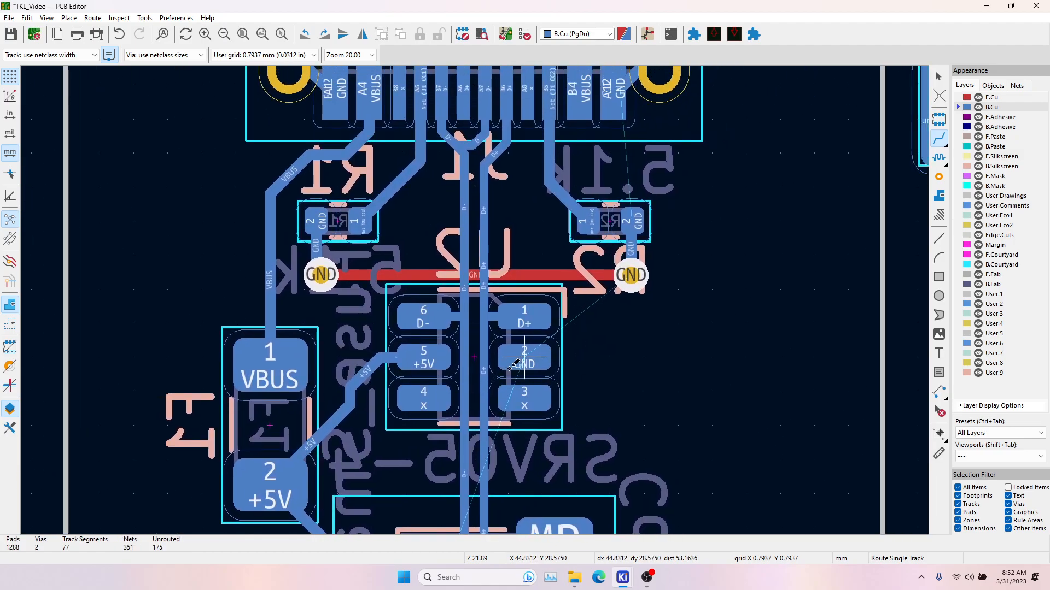
left_click(525, 358)
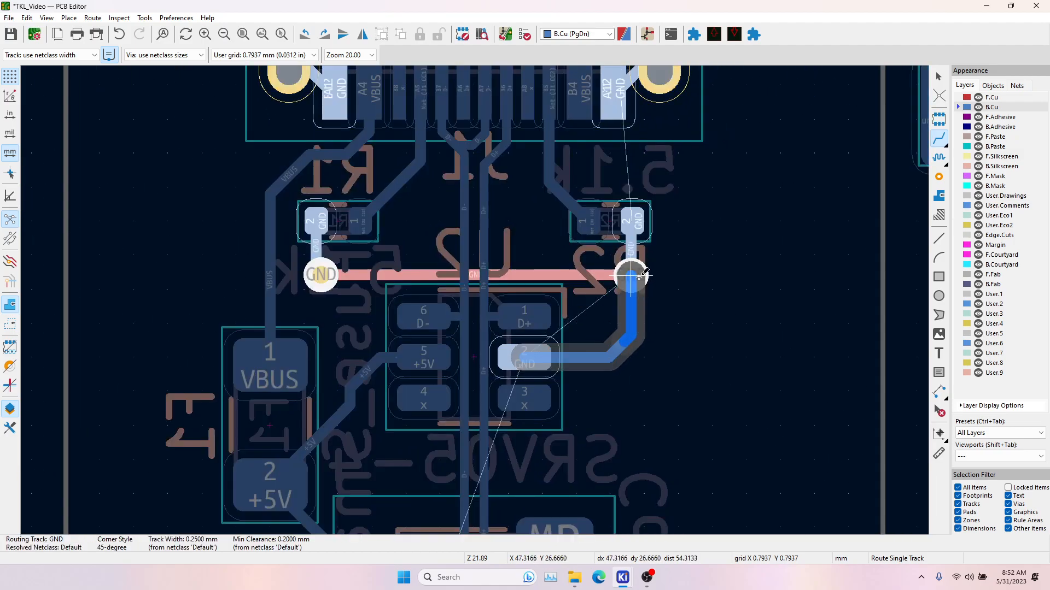
left_click(631, 275)
Route front-copper GND tracks from the vias below R1 and R2 up to J1's lower S1 shield pads.
scroll(662, 286, "up", 5, "shift")
key("Page_Up")
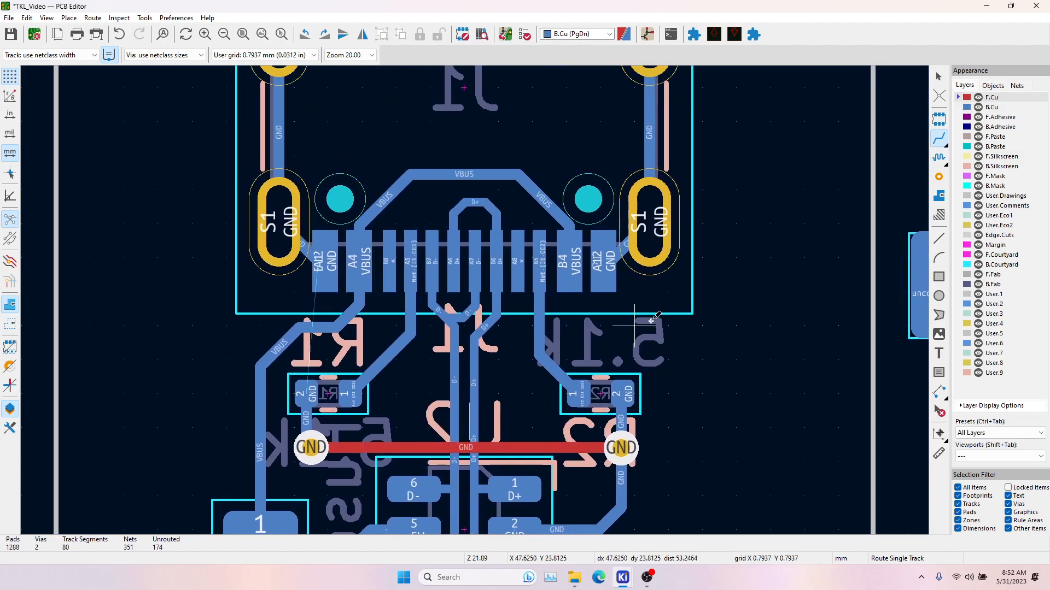
key("Page_Down")
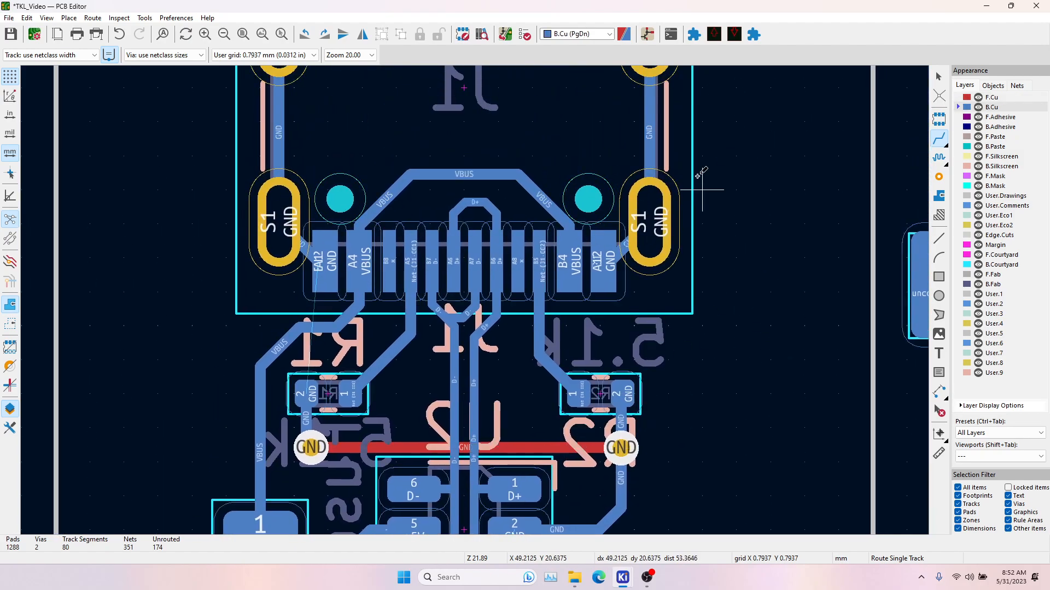
key("Page_Up")
key("Page_Down")
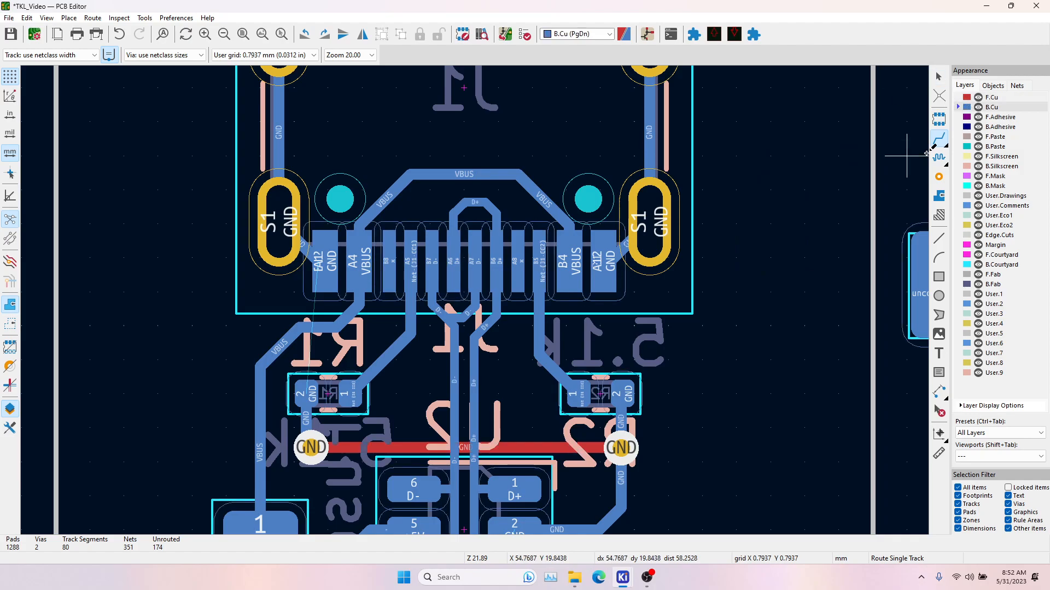
left_click(967, 98)
middle_click_drag(619, 465, 584, 335)
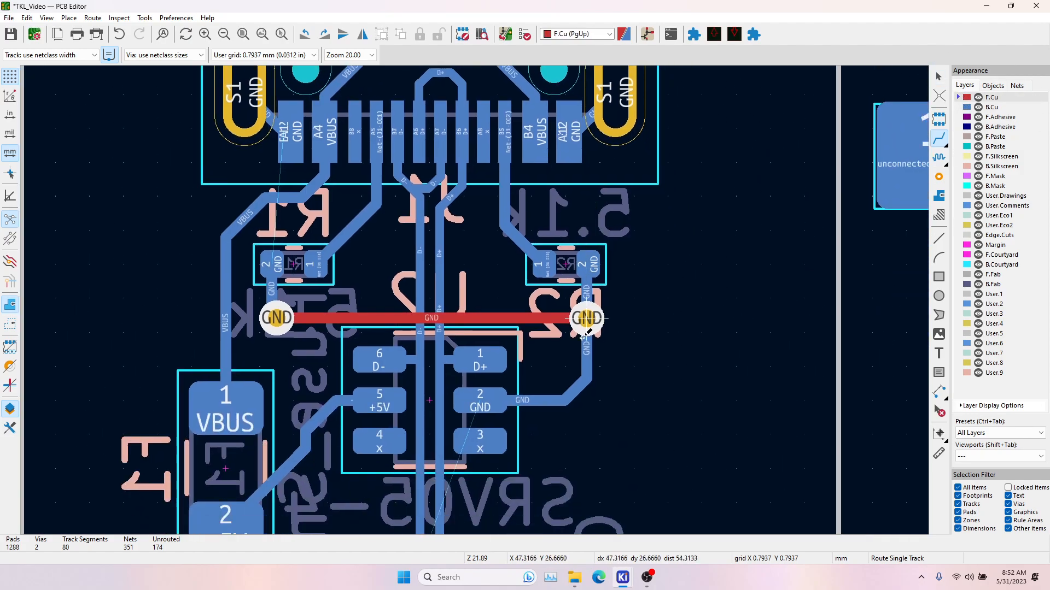
left_click(586, 318)
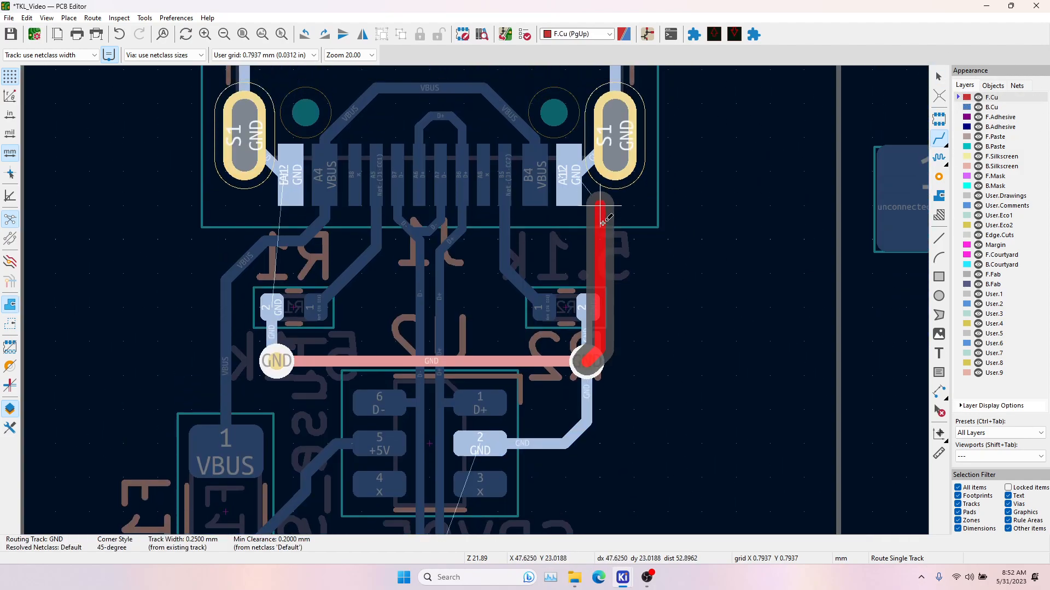
left_click(626, 192)
left_click(282, 431)
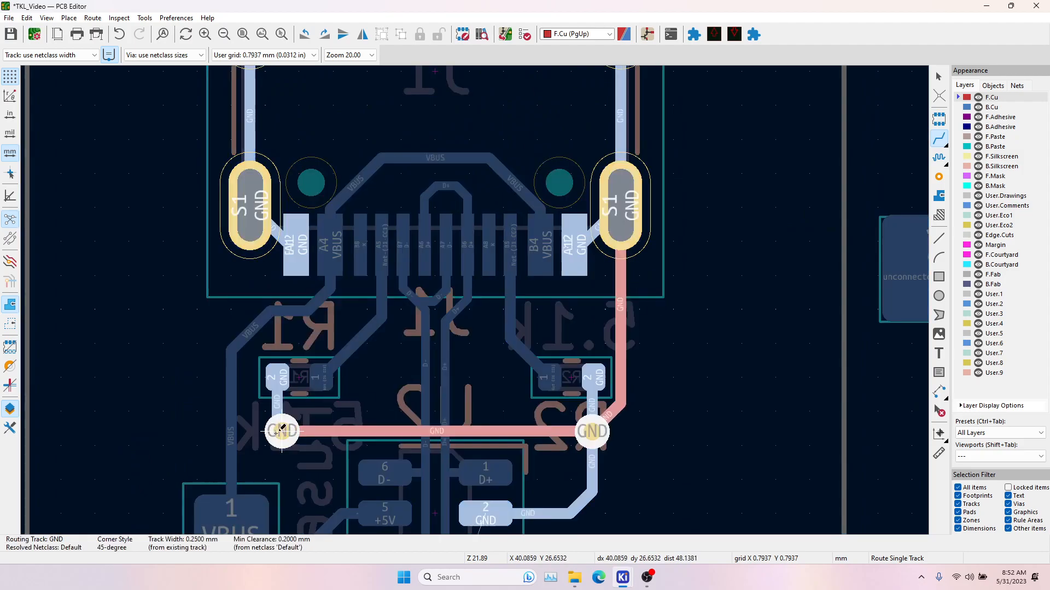
left_click(265, 215)
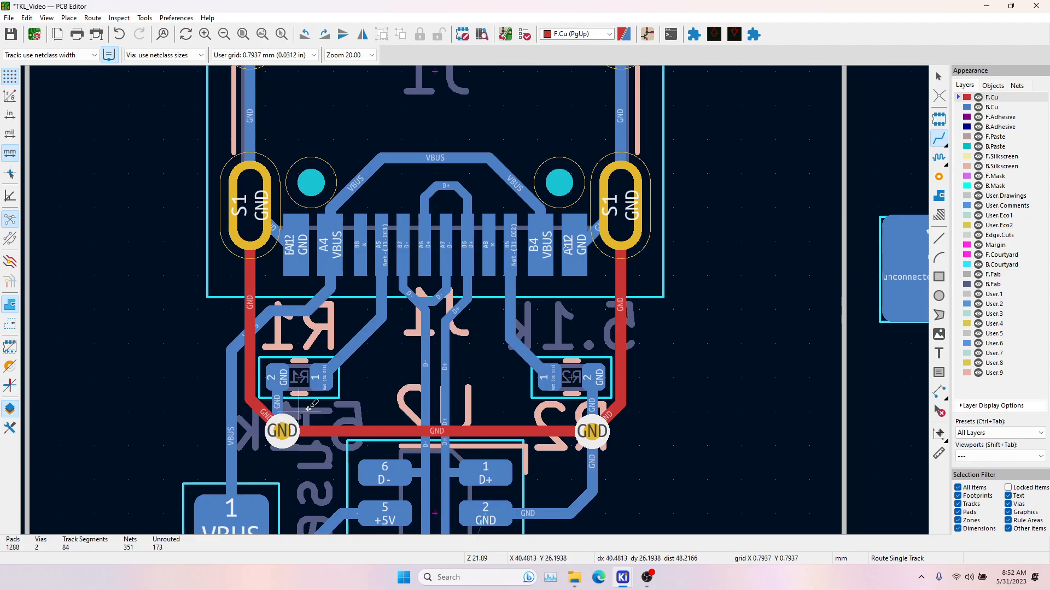
middle_click_drag(457, 412, 445, 196)
middle_click_drag(441, 295, 434, 458)
middle_click_drag(359, 167, 346, 274)
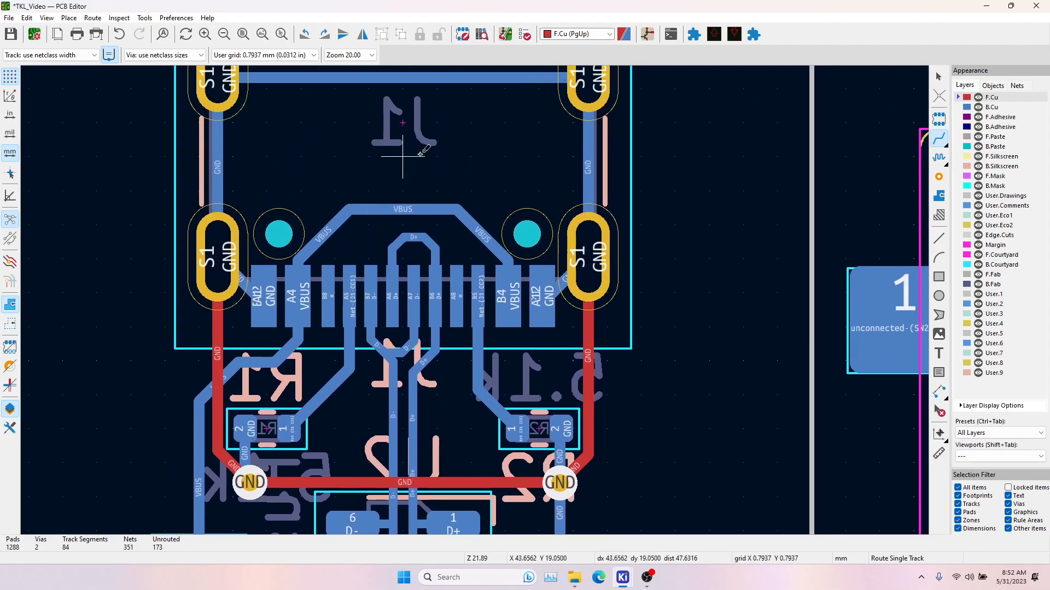
middle_click_drag(337, 398, 366, 191)
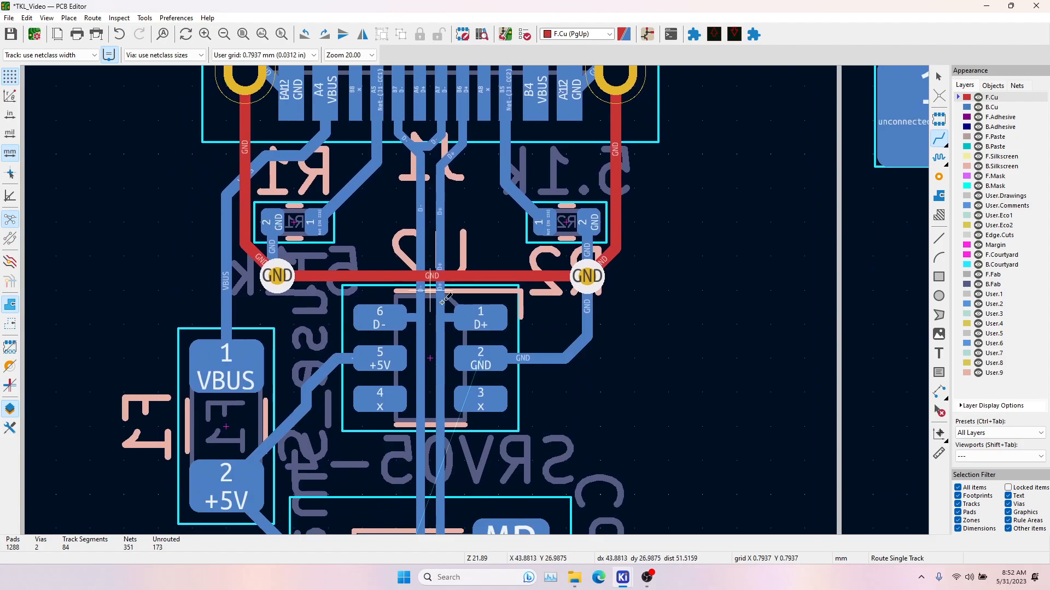
middle_click_drag(460, 297, 452, 379)
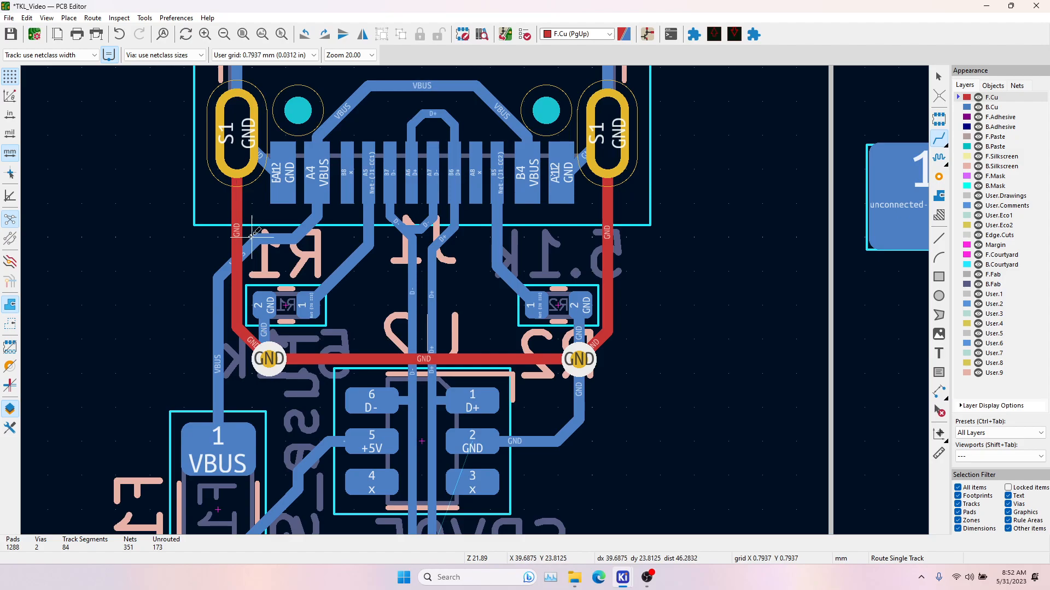
Route a back-copper GND track from J2's pad 4 up past the connector to U2's GND track below the R2 via.
key("Page_Down")
middle_click_drag(413, 487, 375, 202)
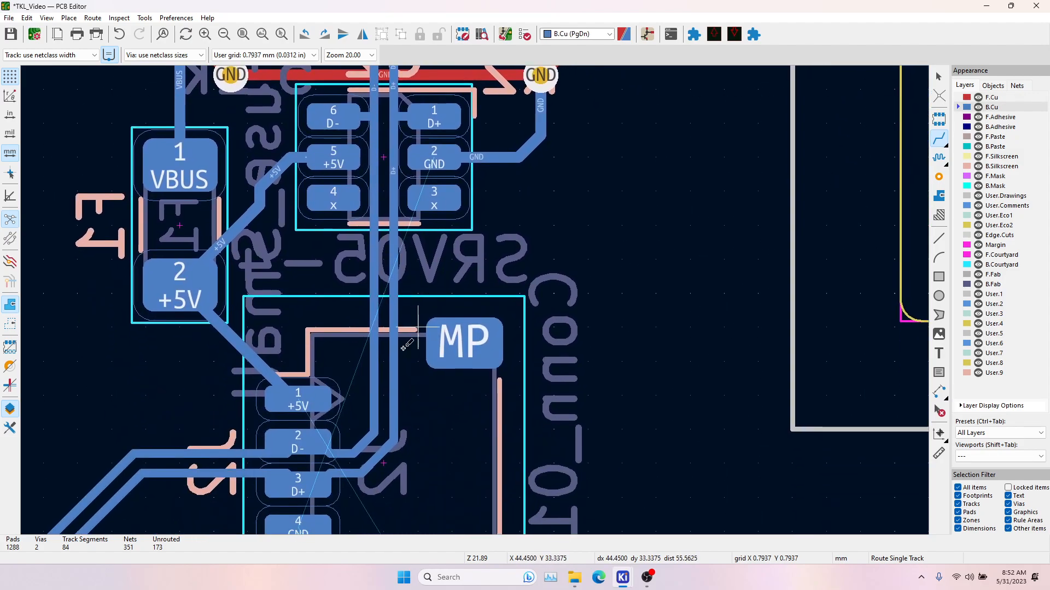
scroll(281, 498, "down", 1)
middle_click_drag(519, 291, 518, 326)
left_click(488, 352)
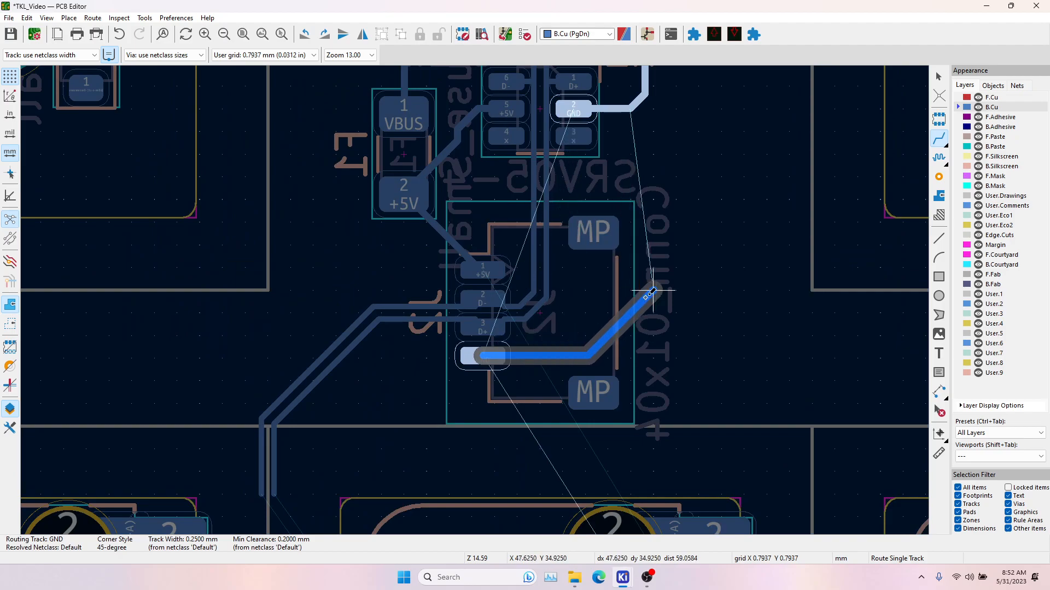
middle_click_drag(650, 105, 650, 197)
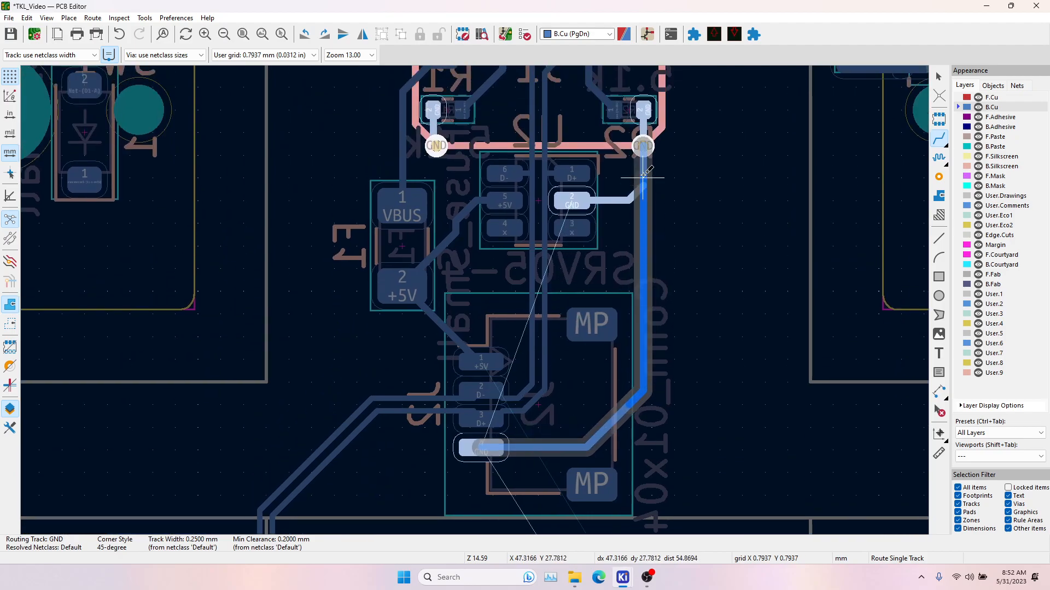
left_click(644, 175)
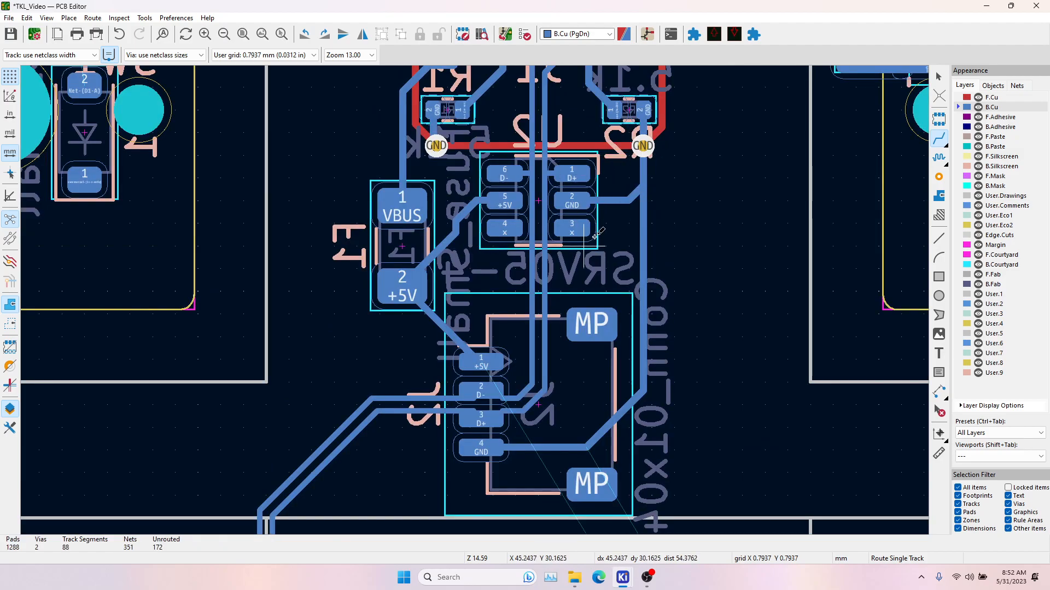
scroll(596, 235, "down", 3)
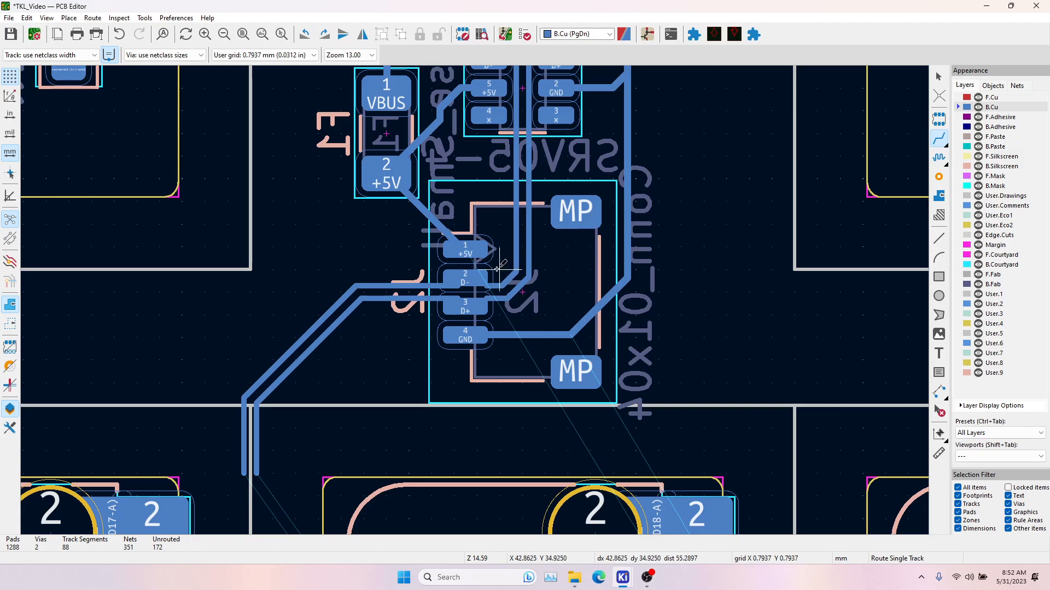
Route a back-copper +5V track from J2's pad 1 alongside the D- and D+ tracks down to the gap between SW17 and SW18.
left_click(465, 249)
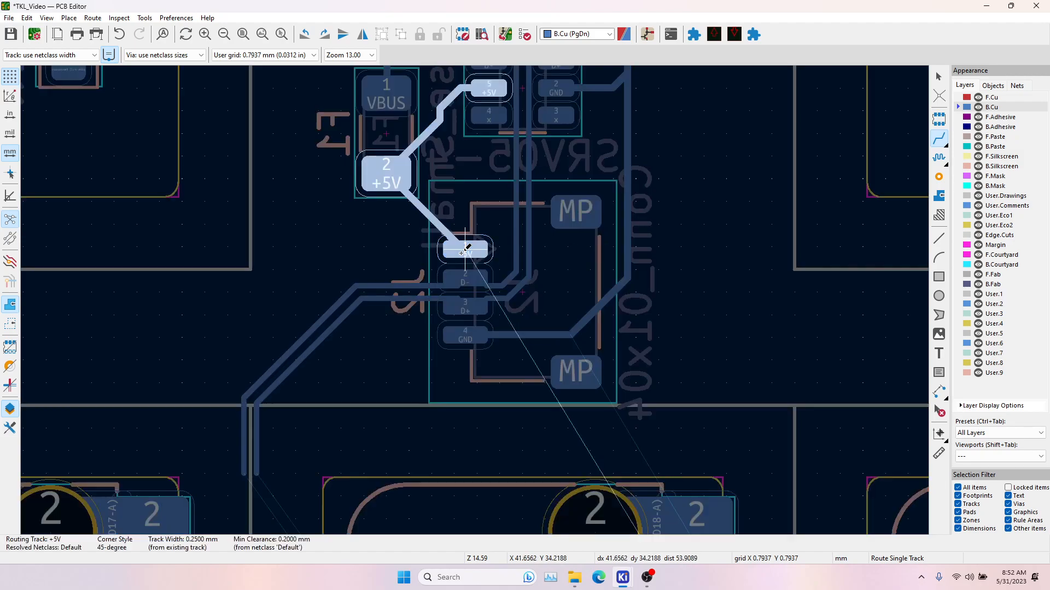
left_click(317, 291)
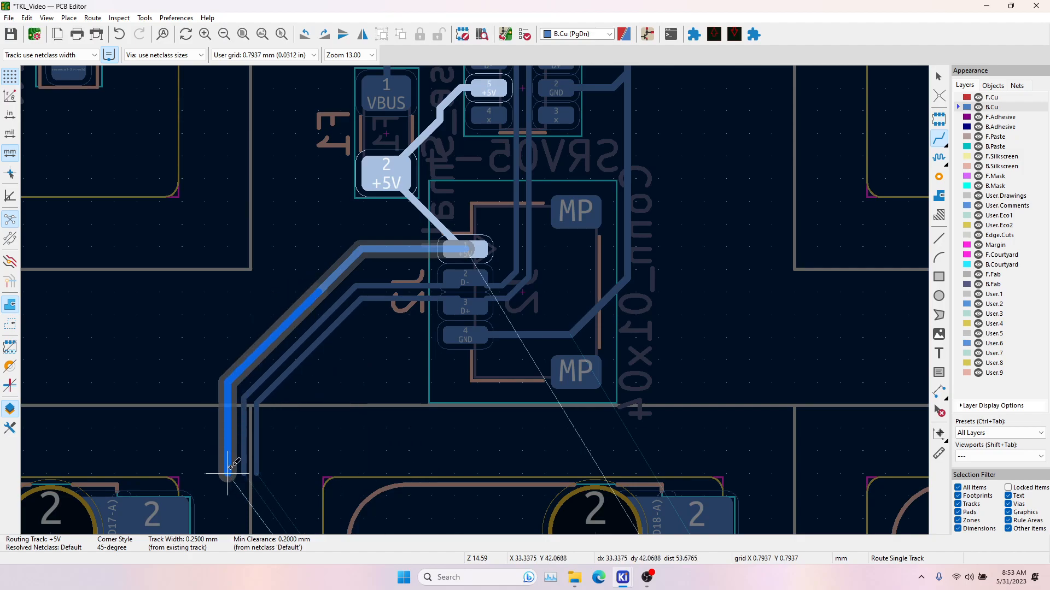
double_click(227, 473)
scroll(241, 454, "up", 3)
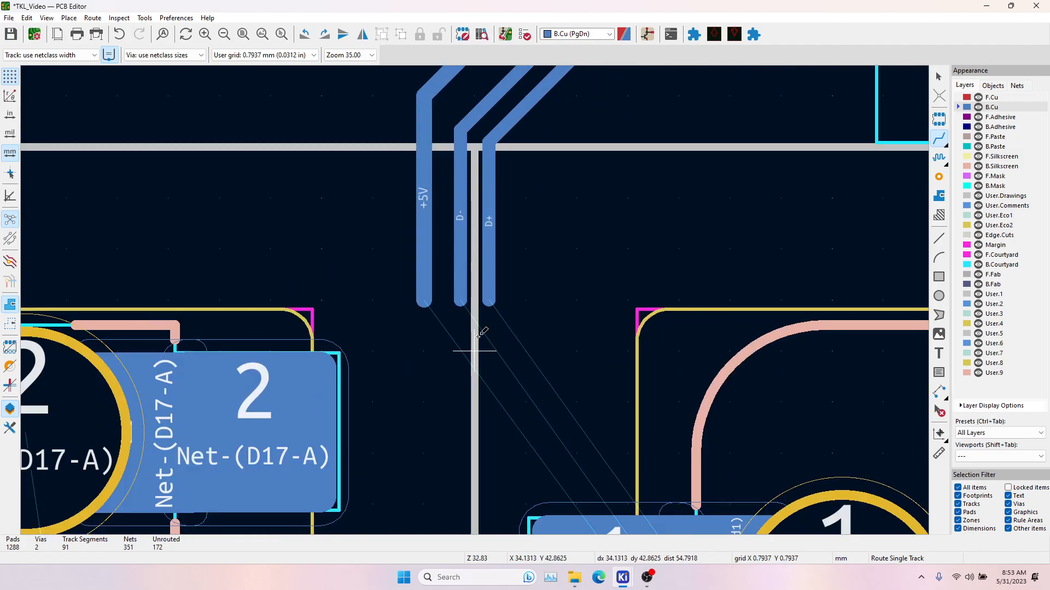
scroll(475, 298, "down", 4)
key("Escape")
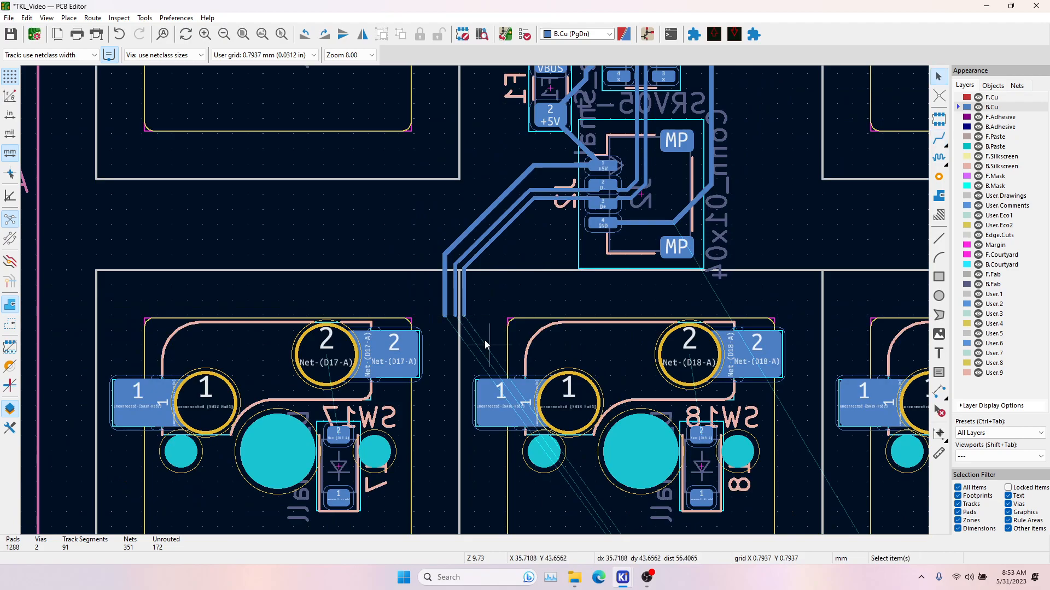
Examine the path of the unrouted USB and +5V connections from J2 through the switch rows towards the microcontroller area.
scroll(474, 300, "down", 3)
middle_click_drag(638, 508, 413, 255)
middle_click_drag(609, 445, 431, 230)
middle_click_drag(630, 425, 516, 277)
mouse_move(560, 458)
middle_mouse_down()
mouse_move(479, 297)
mouse_move(515, 415)
mouse_move(590, 490)
middle_mouse_up()
middle_click_drag(382, 238, 621, 492)
middle_click_drag(394, 191, 587, 393)
middle_click_drag(405, 87, 498, 270)
middle_click_drag(461, 118, 470, 145)
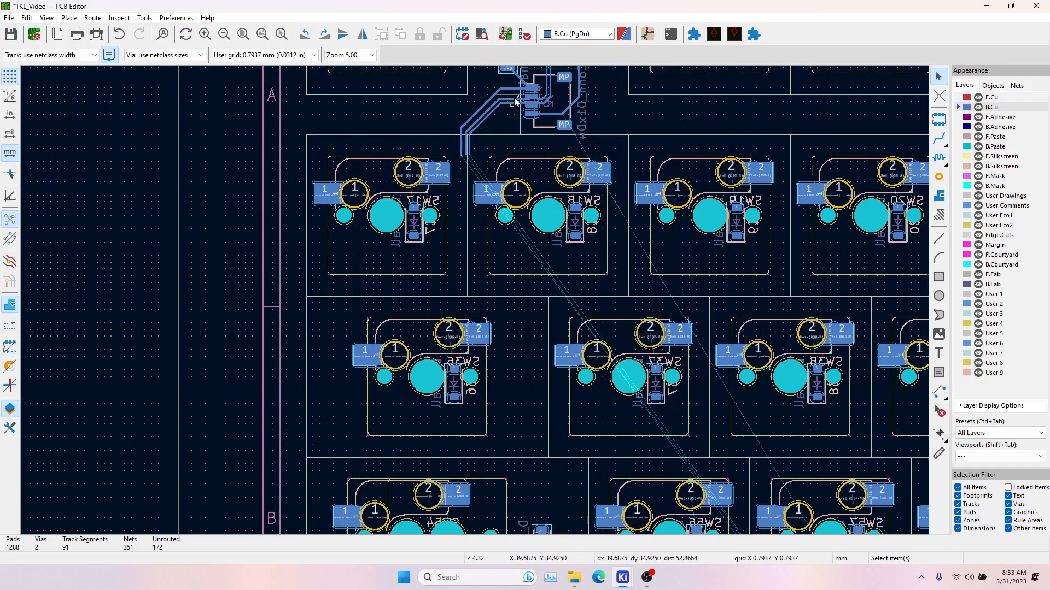
scroll(469, 151, "up", 5)
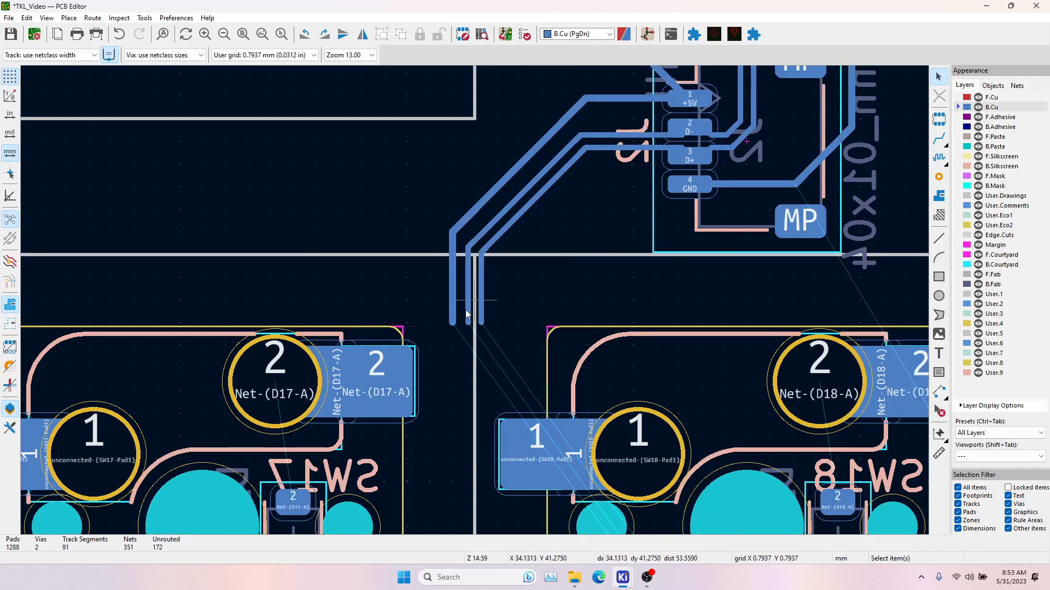
scroll(466, 313, "down", 7)
middle_click_drag(476, 345, 397, 133)
middle_click_drag(670, 432, 606, 376)
middle_click_drag(354, 204, 325, 296)
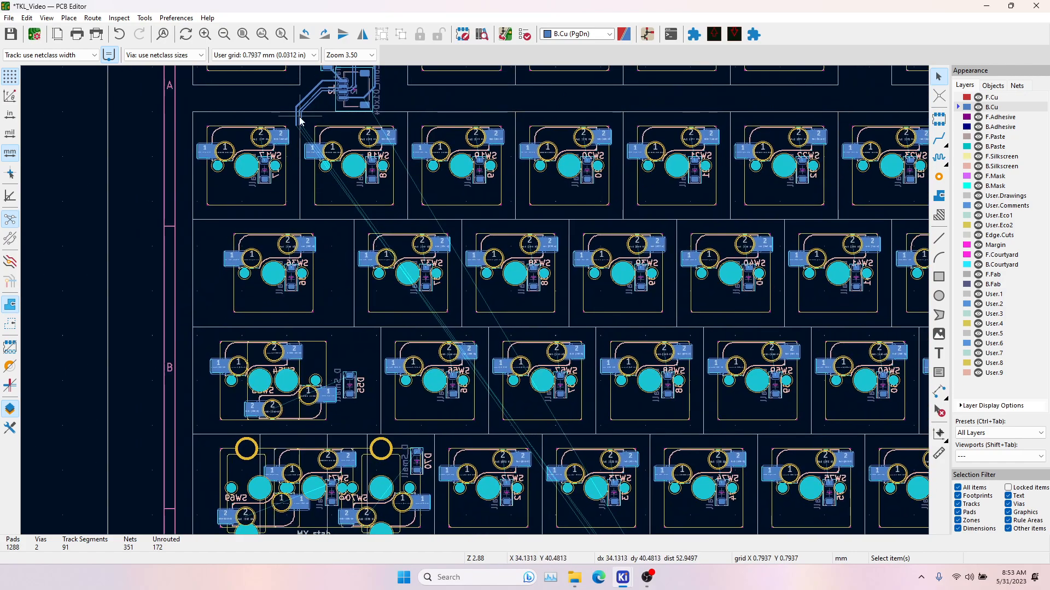
middle_click_drag(652, 477, 578, 376)
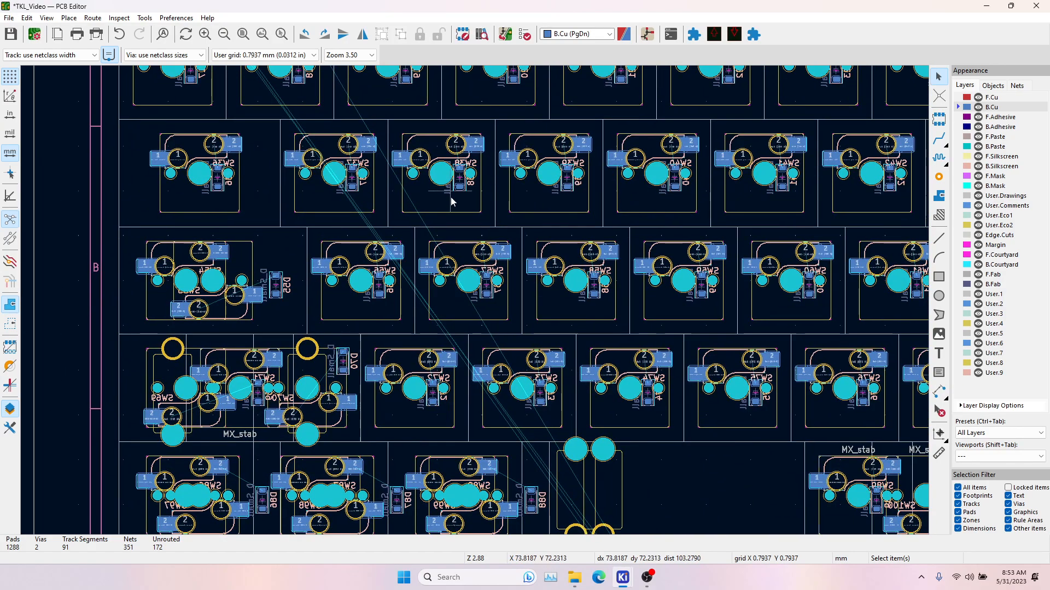
middle_click_drag(240, 108, 249, 158)
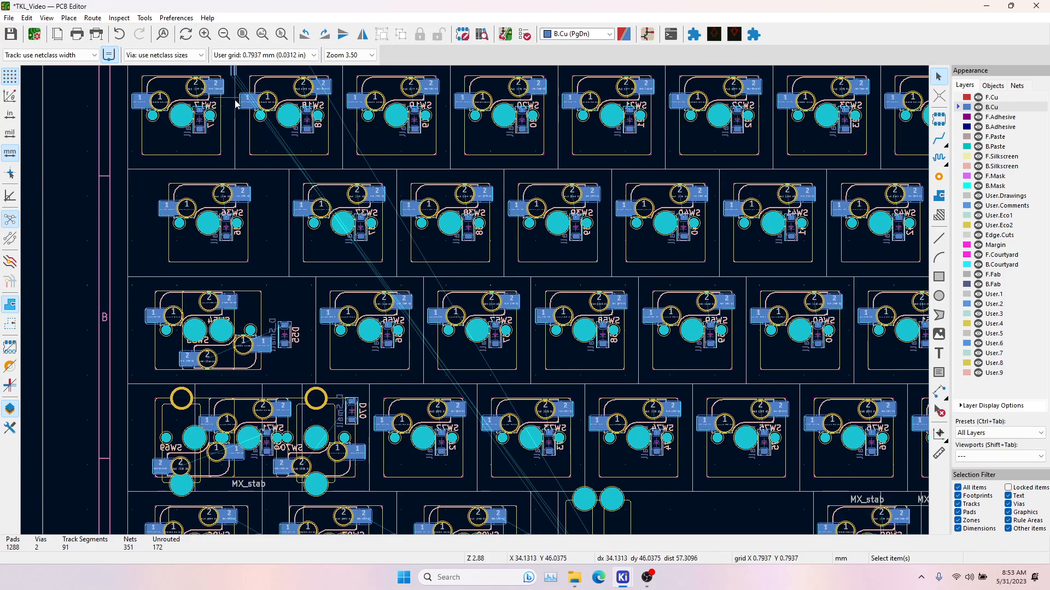
middle_click_drag(236, 98, 251, 182)
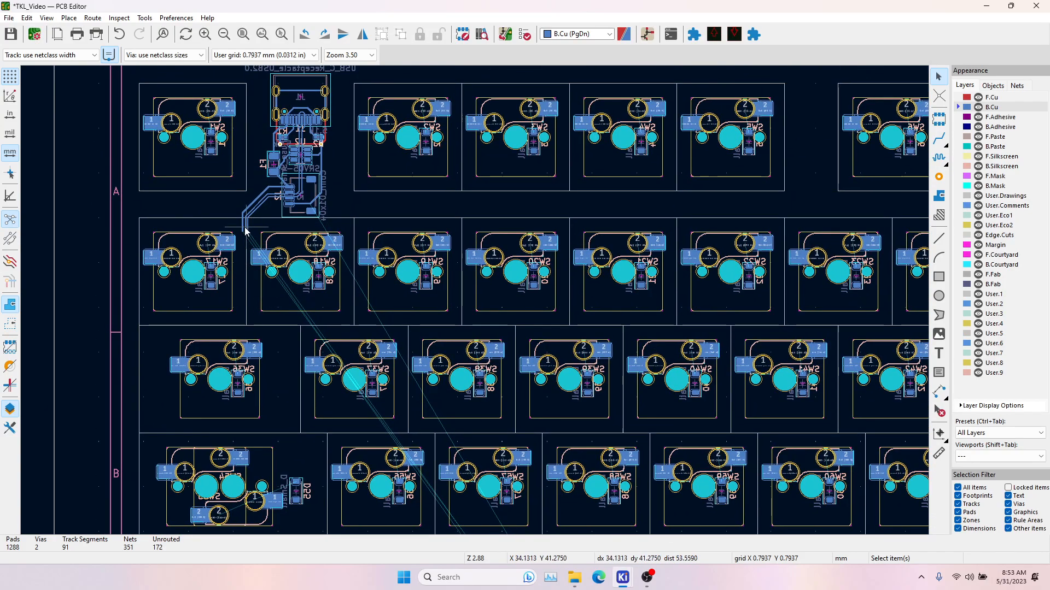
middle_click_drag(459, 311, 411, 240)
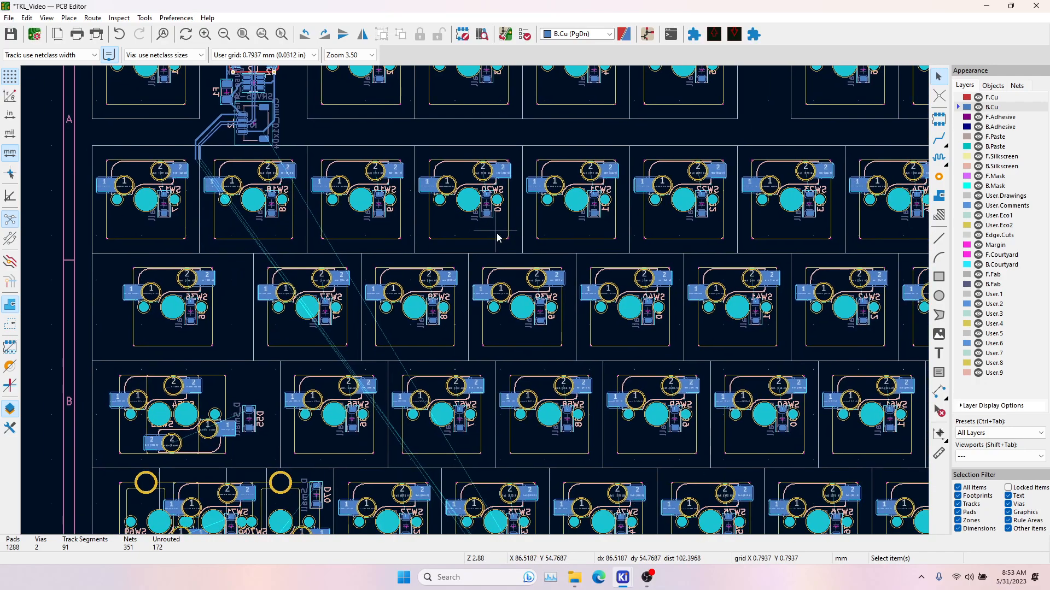
Extend the +5V track from between SW17 and SW18 below the SW17 row, then past SW39, SW58 and SW74 into the bottom row's gap.
left_click(937, 143)
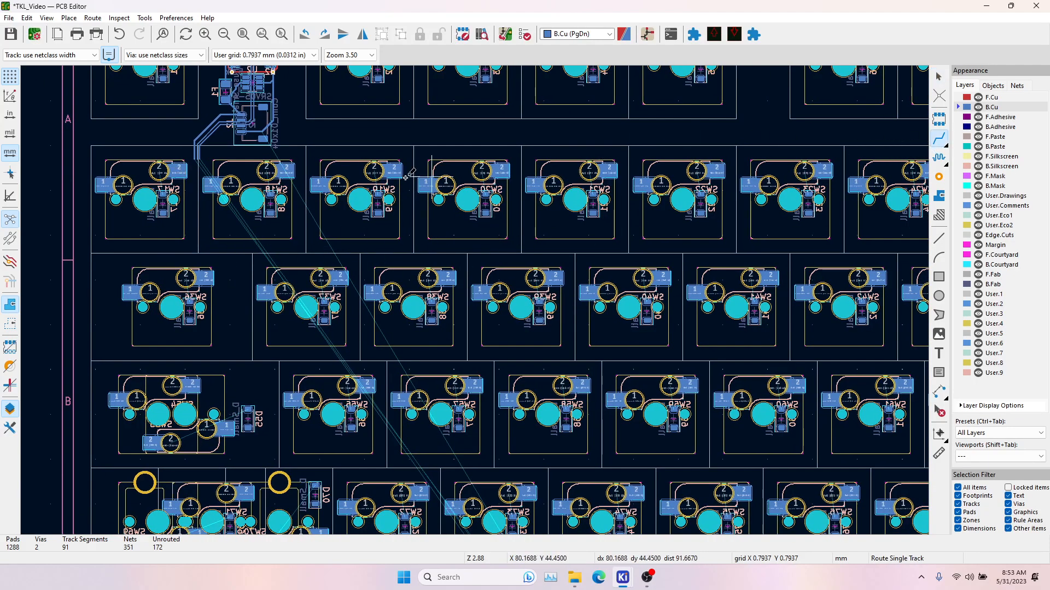
left_click(196, 159)
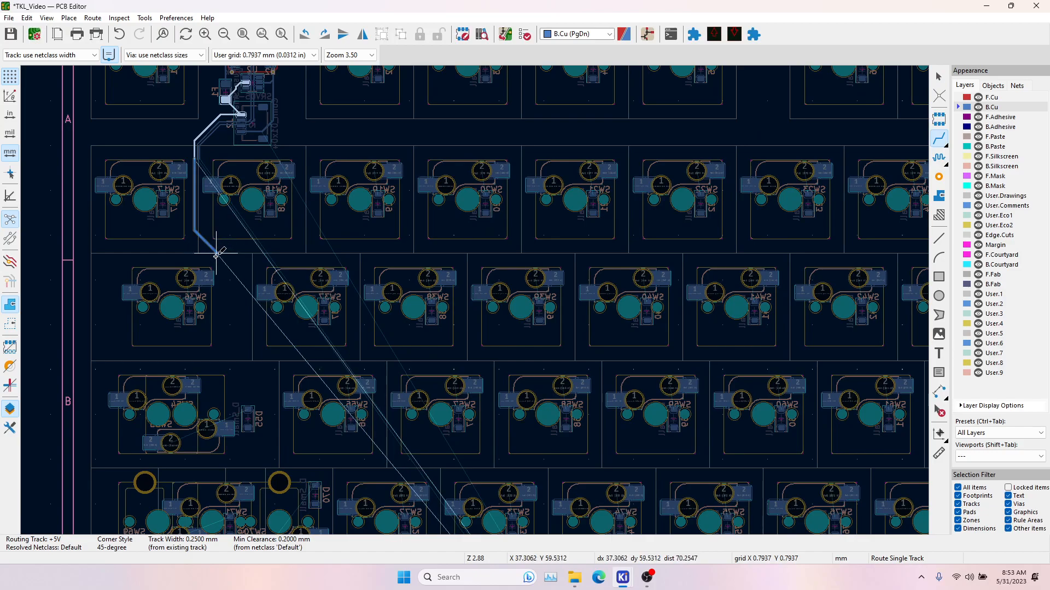
middle_click_drag(505, 253, 281, 129)
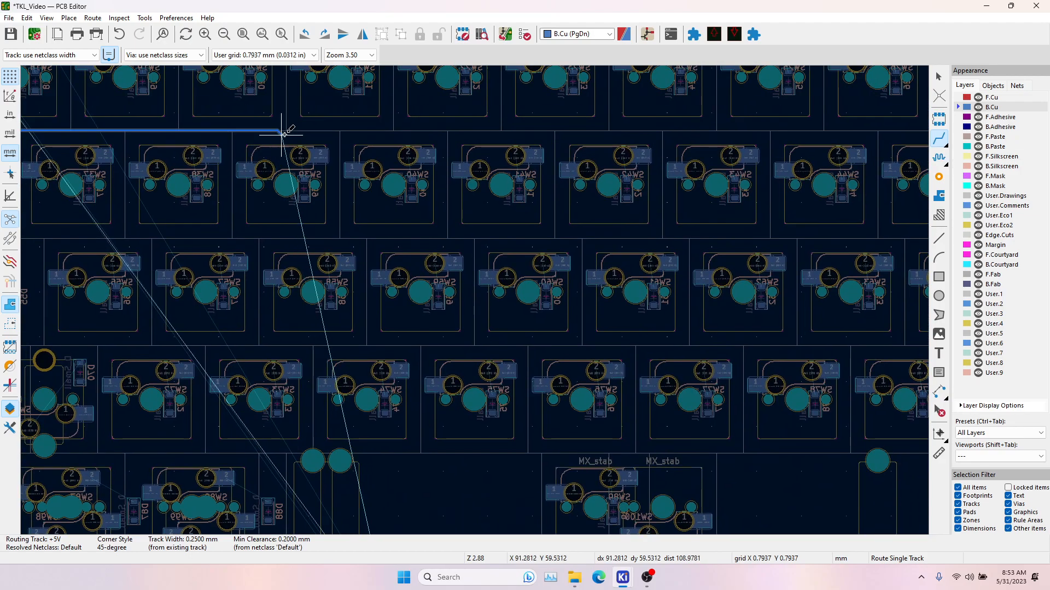
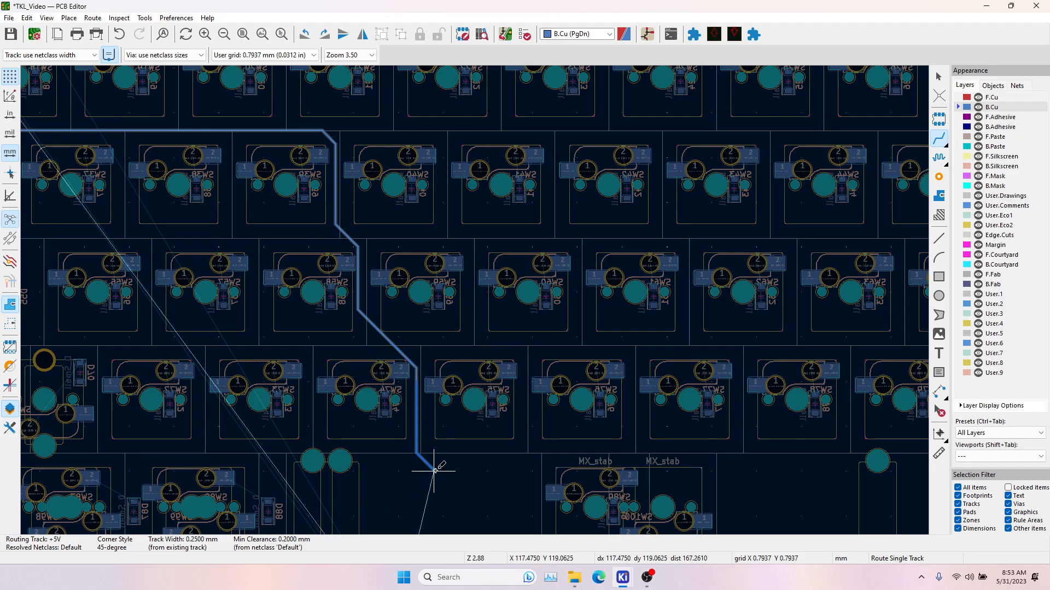
middle_click_drag(436, 496, 400, 373)
double_click(397, 370)
scroll(393, 229, "down", 3)
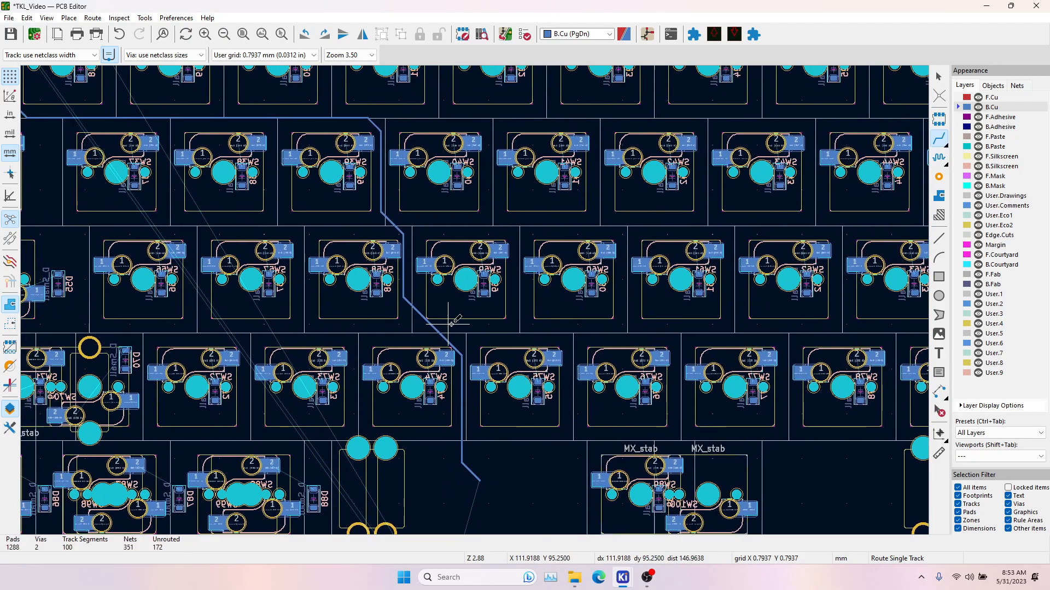
middle_click_drag(591, 372, 511, 318)
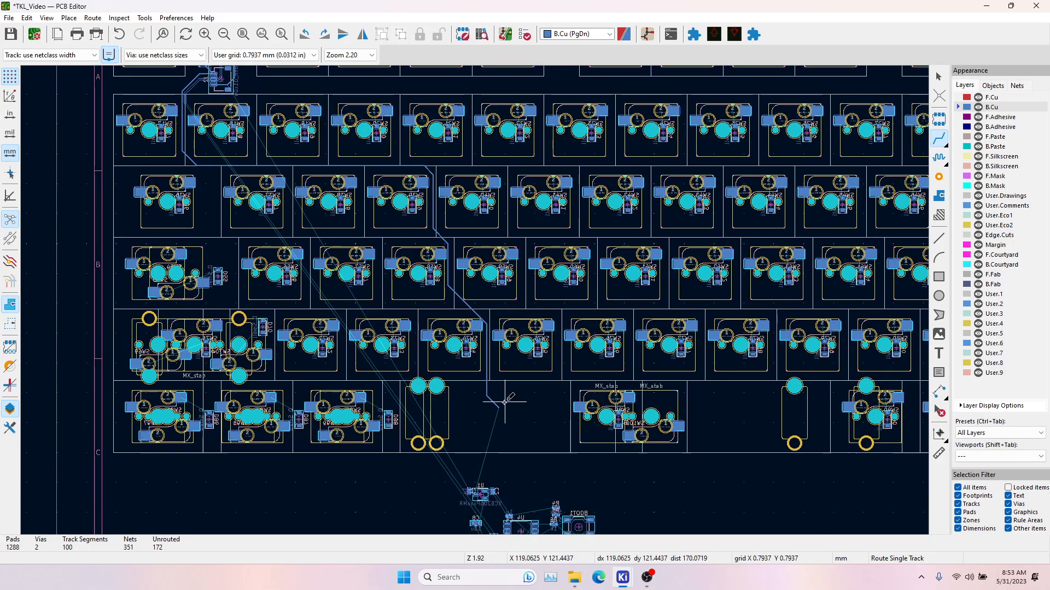
Delete the end segments of the +5V track that run down between SW74 and SW75.
key("Escape")
scroll(473, 302, "up", 5)
left_click(467, 307)
key("Delete")
left_click(445, 253)
key("Delete")
scroll(474, 300, "down", 5)
Select U3 and C9 and turn off all item types in the selection filter except footprints.
middle_click_drag(507, 377, 463, 227)
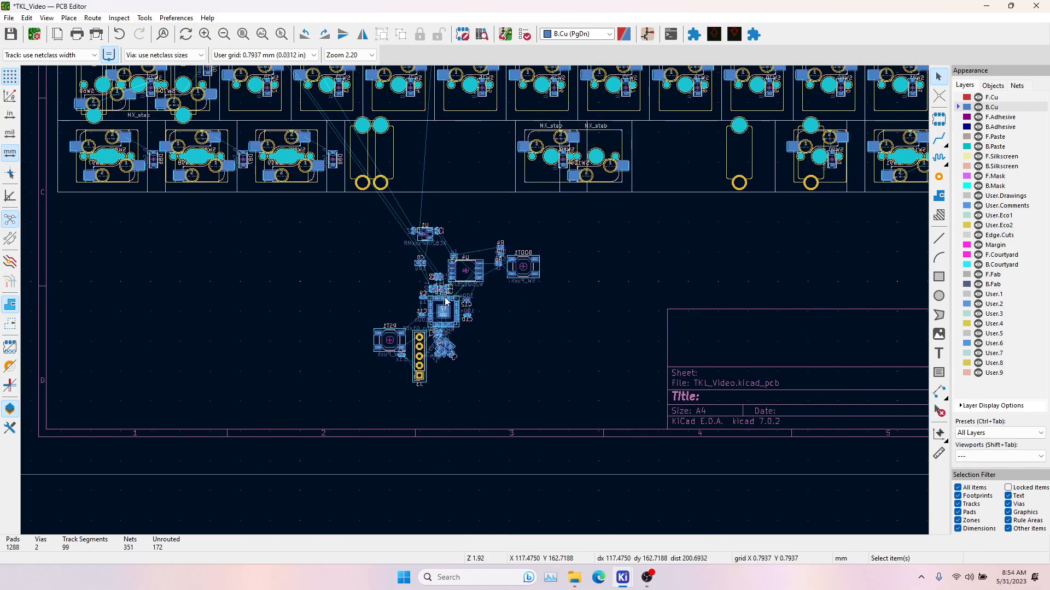
scroll(418, 277, "up", 5)
scroll(474, 305, "up", 2)
left_click(483, 304)
left_click(479, 266)
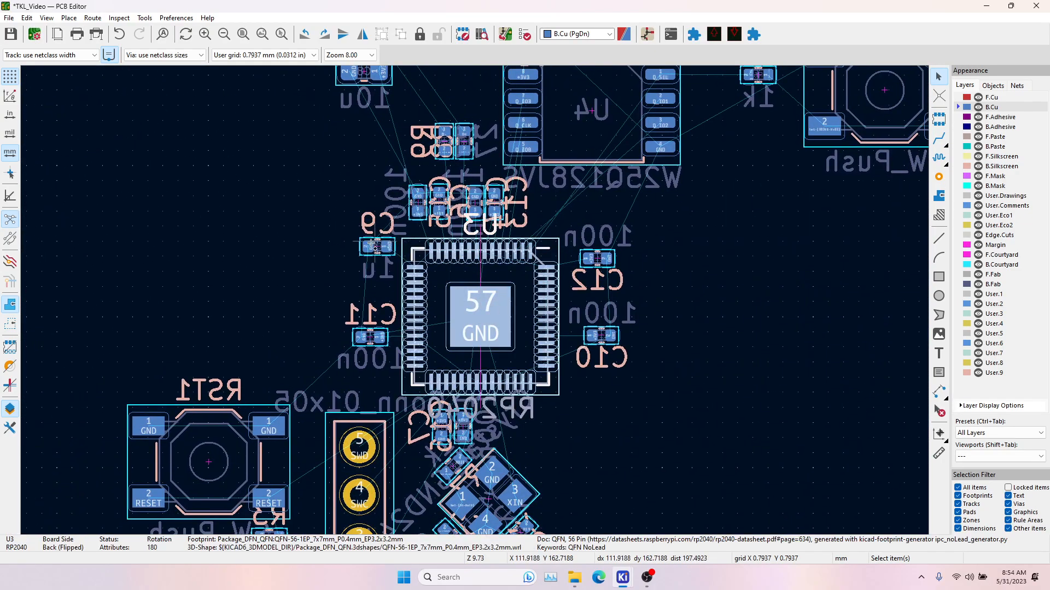
left_click(377, 248, "shift")
left_click(970, 488)
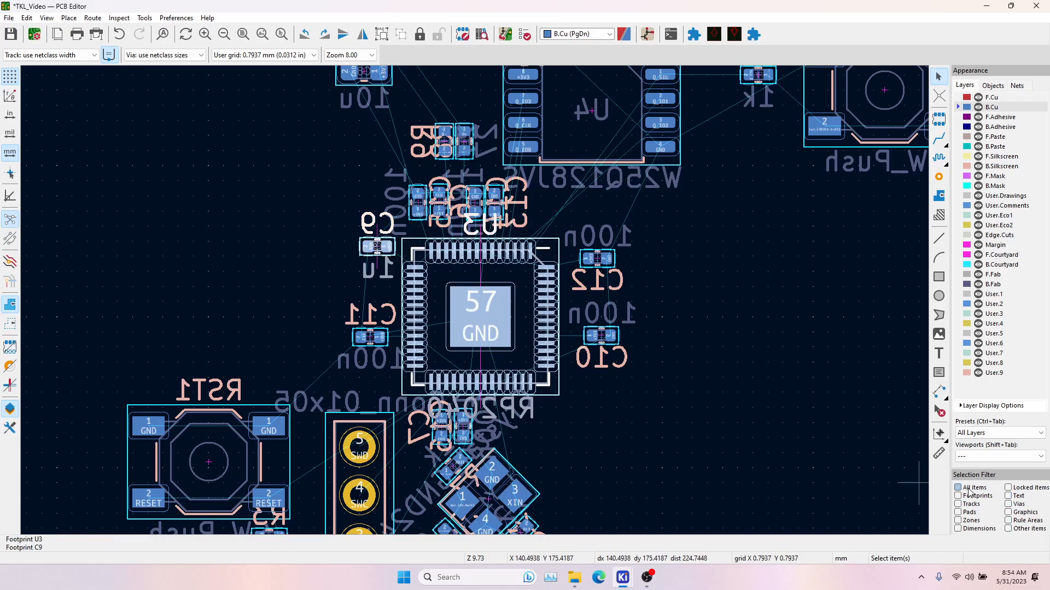
Add C11, C10, C12, the other nearby capacitors and resistors and the crystal to the selection, and move the group into the gap below SW75.
left_click(371, 339, "shift")
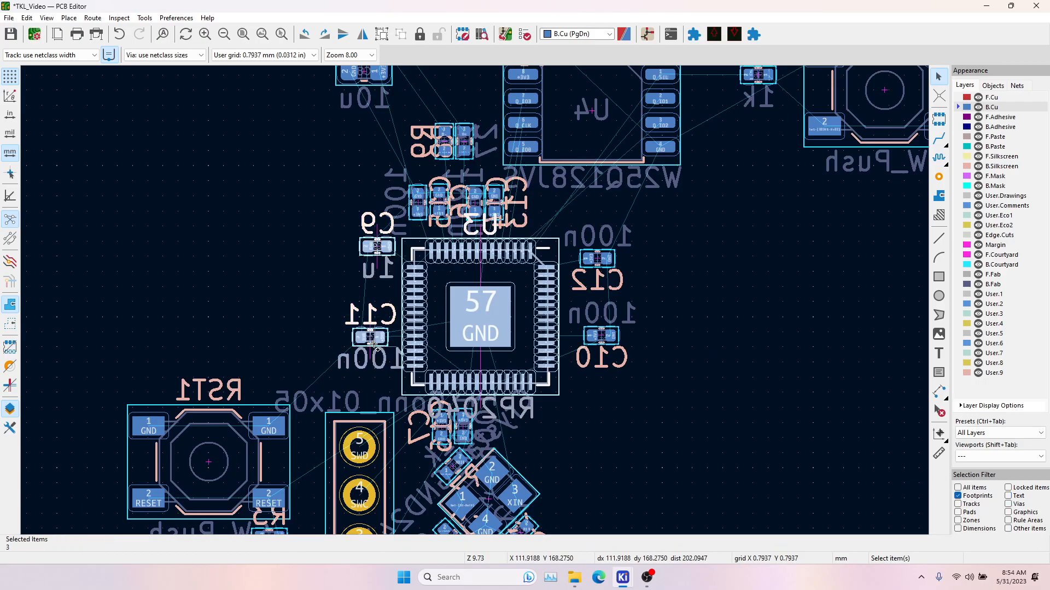
left_click(448, 435, "shift")
left_click(469, 430, "shift")
left_click(601, 335, "shift")
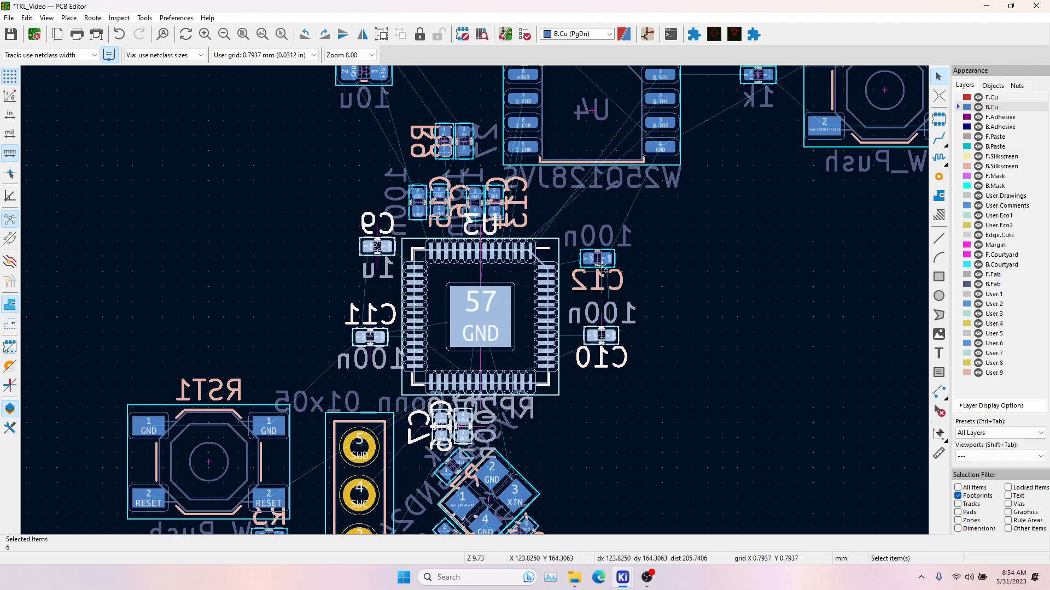
left_click(597, 258, "shift")
left_click(494, 203, "shift")
left_click(437, 201, "shift")
left_click(418, 202, "shift")
left_click(474, 202, "shift")
left_click(464, 141, "shift")
left_click(444, 141, "shift")
middle_click_drag(512, 484, 466, 335)
left_click(445, 335, "shift")
left_click(406, 318, "shift")
left_click(404, 382, "shift")
left_click(475, 381, "shift")
middle_click_drag(438, 170, 447, 275)
key("m")
scroll(448, 274, "down", 4)
scroll(492, 257, "up", 2)
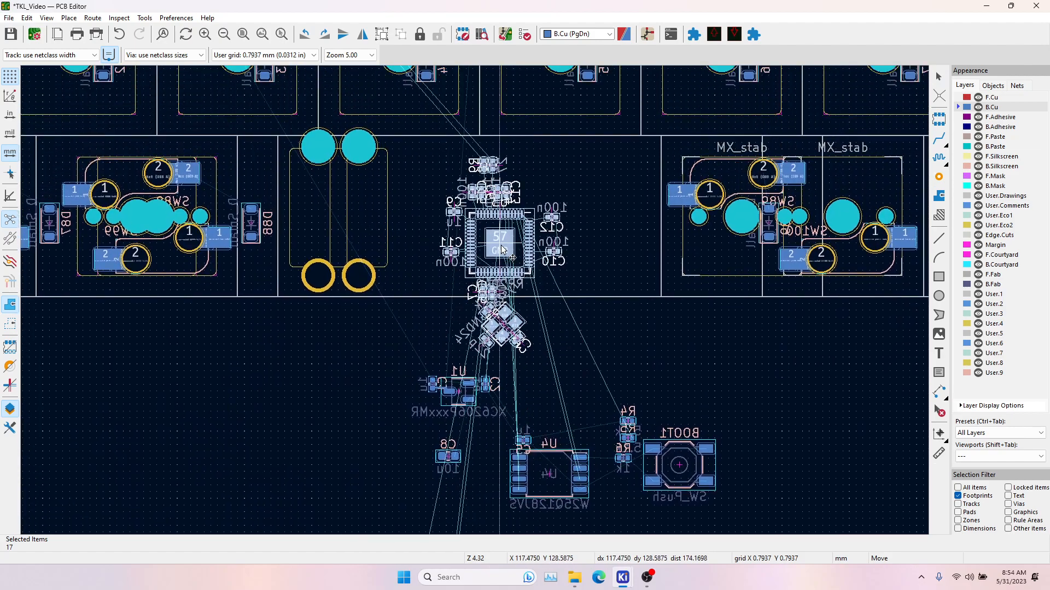
scroll(502, 239, "up", 3, "shift")
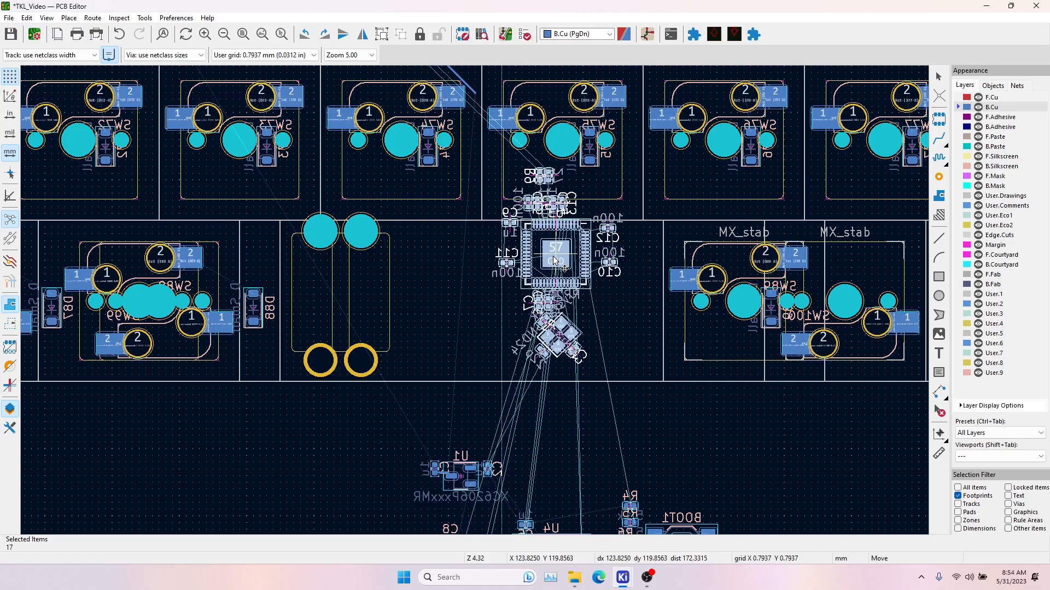
left_click(550, 261)
Move U1 together with C1 and C2 up onto the +5V track between SW58 and SW59.
middle_click_drag(612, 341, 531, 193)
middle_click_drag(485, 418, 473, 328)
left_click_drag(342, 231, 457, 270)
key("m")
middle_click_drag(403, 164, 468, 386)
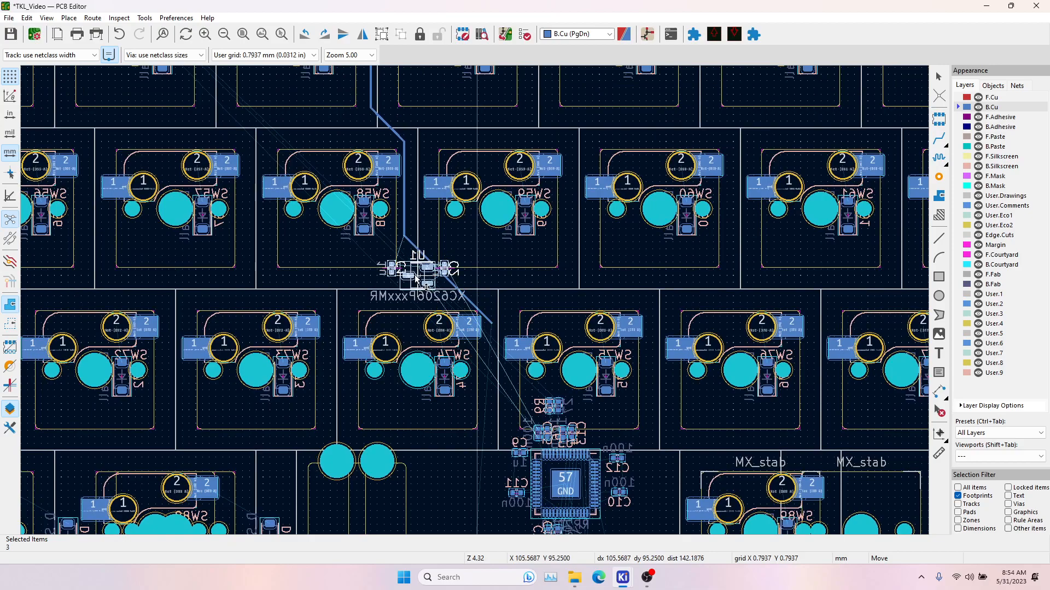
left_click(416, 269)
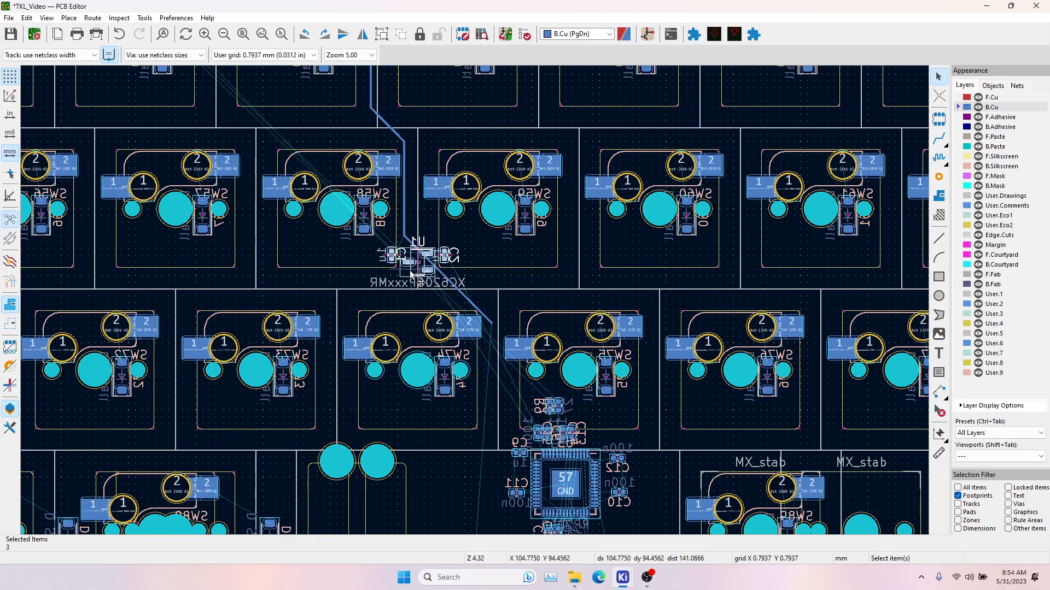
left_click(452, 287)
left_click(476, 297)
Move C8 to SW74's lower-right corner, re-enable tracks and vias in the selection filter, and delete the stray track segment left at U1's old location.
middle_click_drag(607, 529, 491, 163)
scroll(502, 281, "down", 3)
left_click(341, 313)
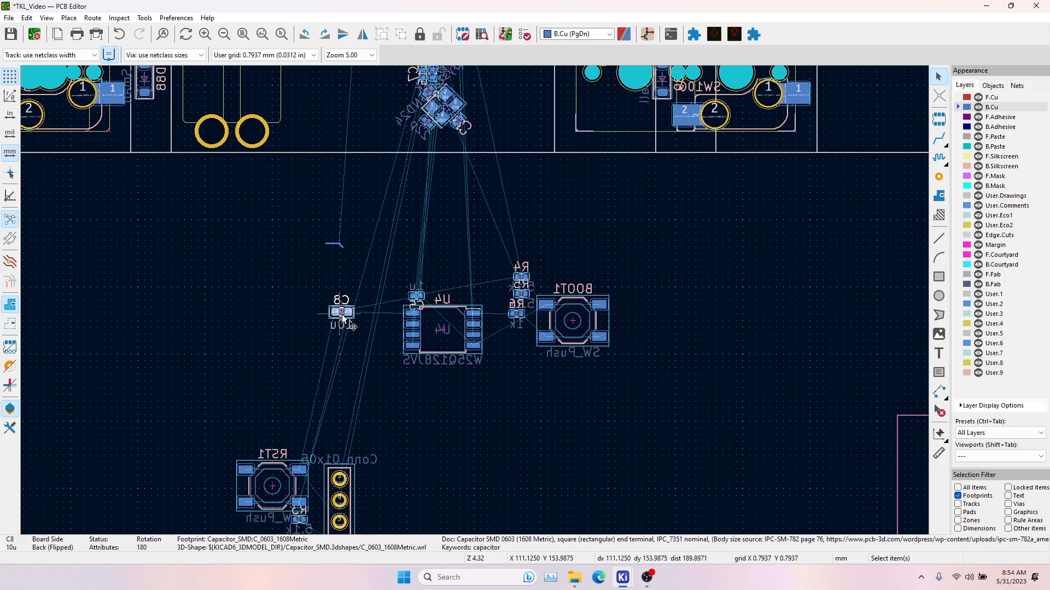
key("m")
scroll(429, 273, "up", 10)
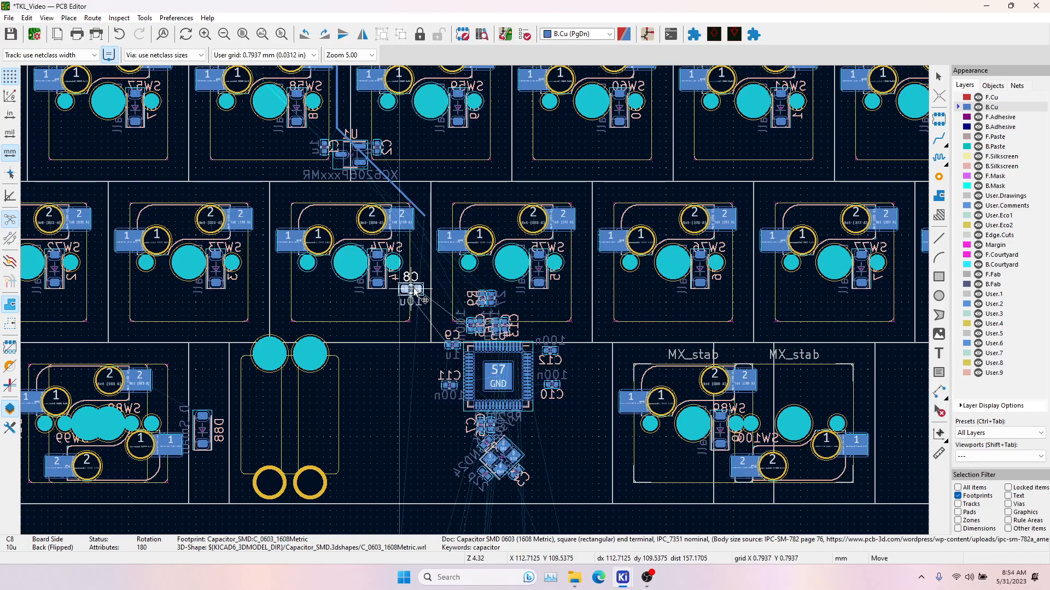
left_click(414, 290)
scroll(432, 284, "down", 6)
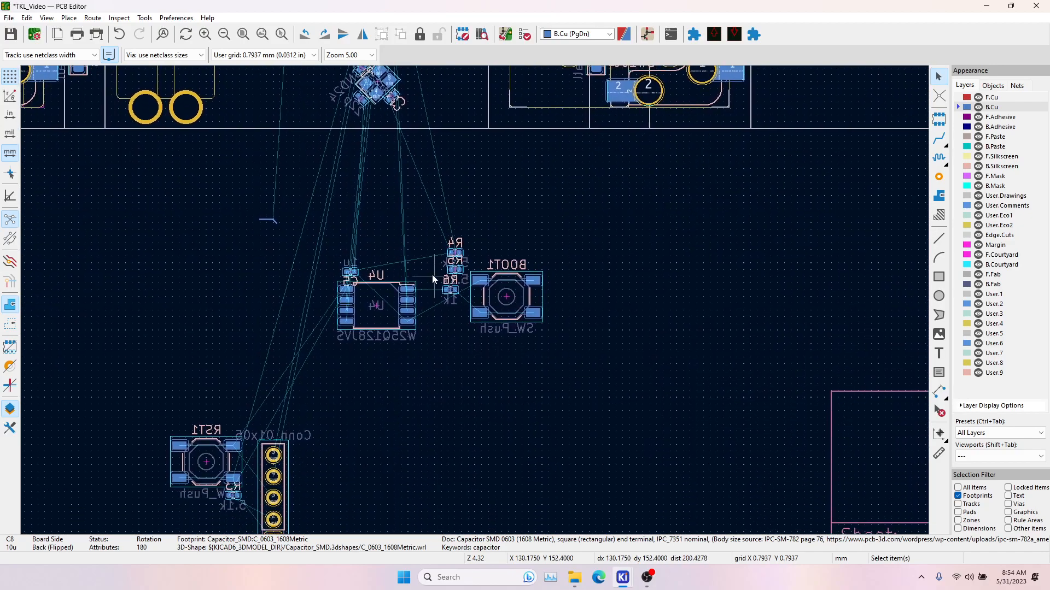
left_click(285, 242)
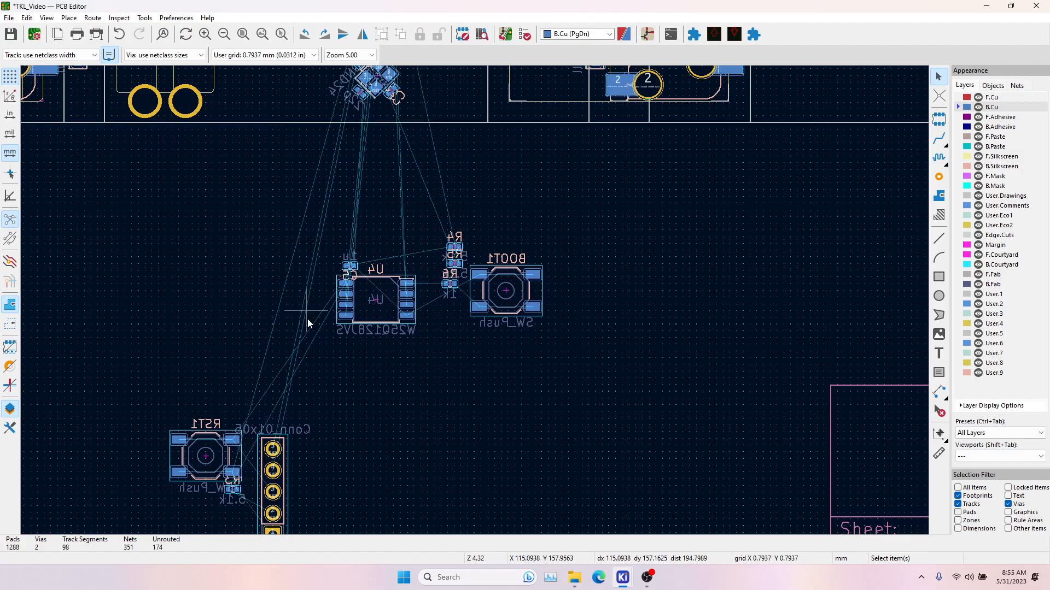
Move RST1, R3 and J3 together up to just below the bottom switch row, to the upper left of U4.
scroll(305, 295, "down", 2)
middle_click_drag(129, 289, 212, 233)
left_click_drag(232, 215, 478, 429)
key("m")
scroll(415, 355, "up", 6)
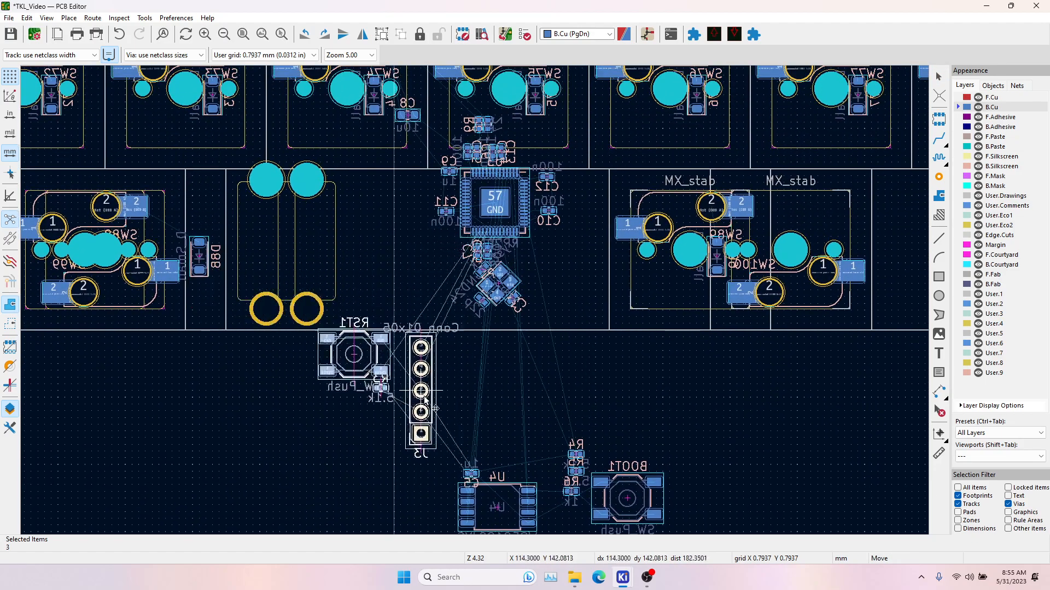
left_click(405, 431)
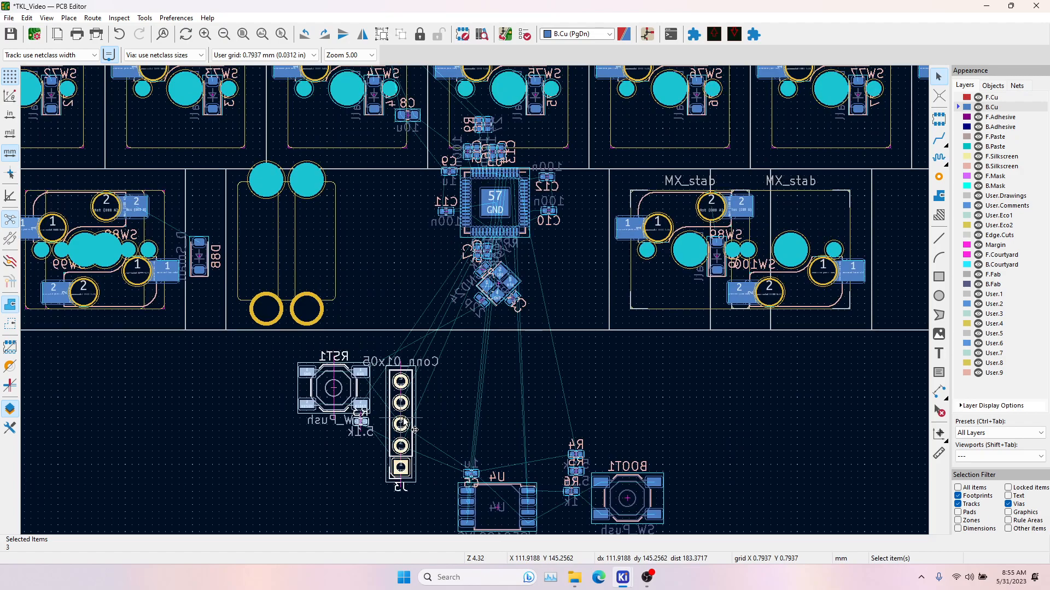
Rotate J3 to 90 degrees and place it inside the bottom row's gap, beside the crystal at the board's lower edge.
left_click(403, 405)
key("m")
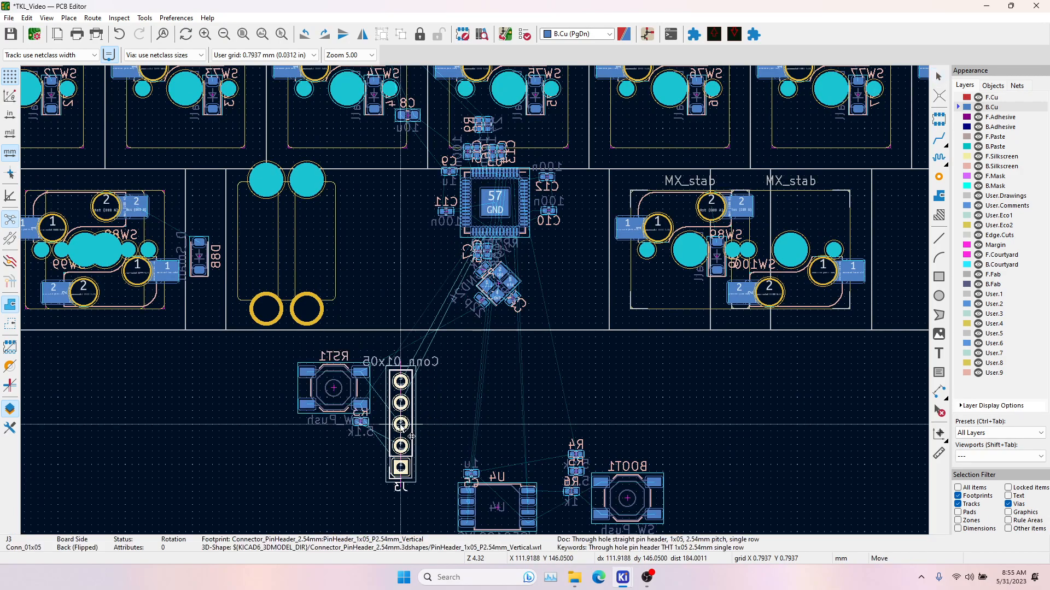
key("r")
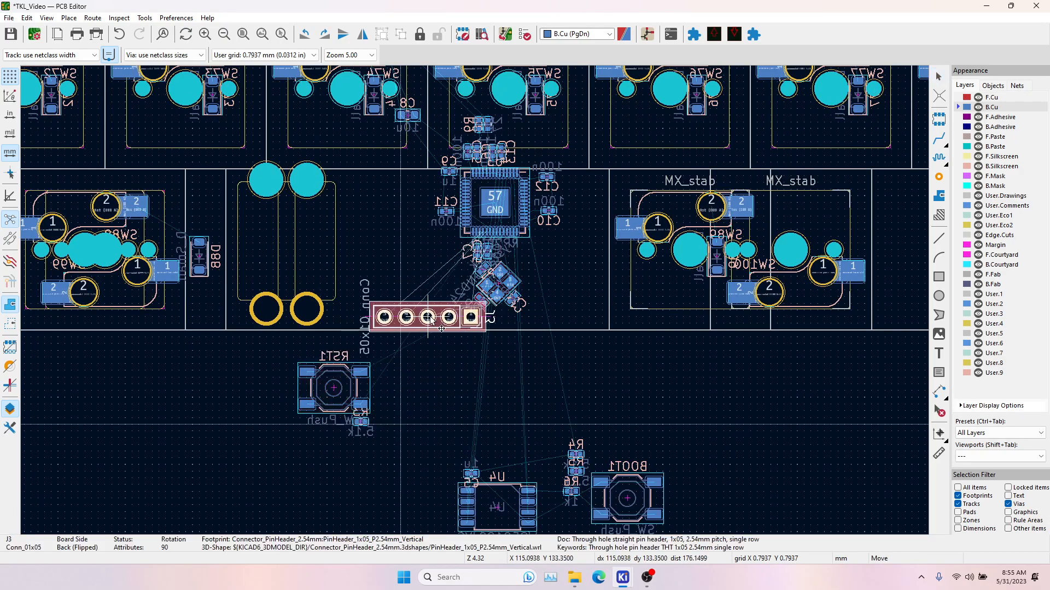
left_click(423, 320)
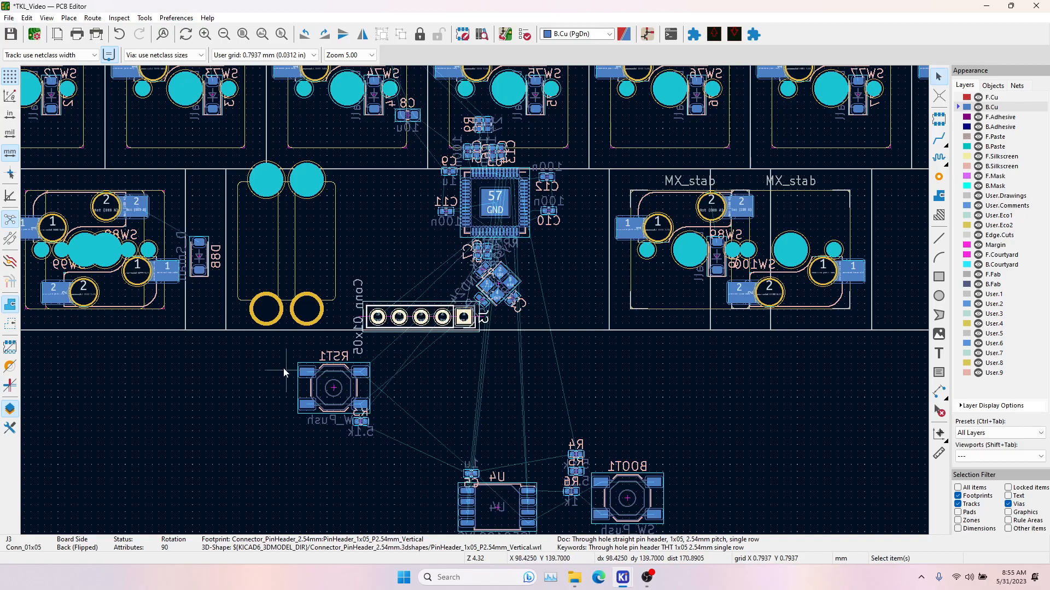
Move RST1 together with R3 up into the bottom row's gap, directly above the J3 header.
left_click(353, 396)
key("m")
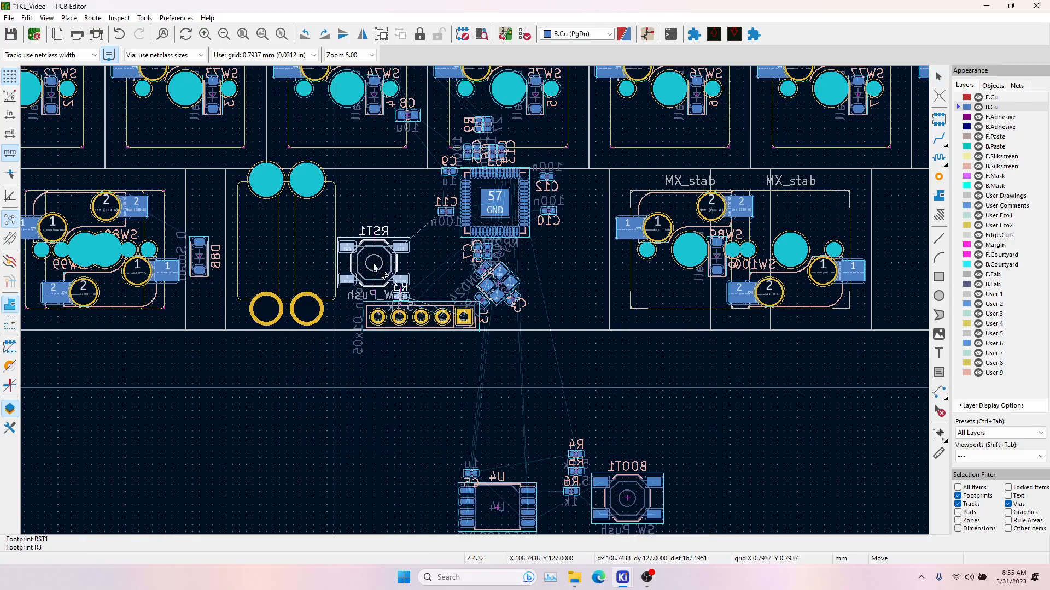
left_click(376, 267)
middle_click_drag(475, 387, 415, 288)
middle_click_drag(464, 363, 400, 356)
Rotate the group of U4, C5, R4, R5, R6 and BOOT1 a quarter turn and place it below the switch rows.
left_click_drag(303, 350, 696, 499)
key("m")
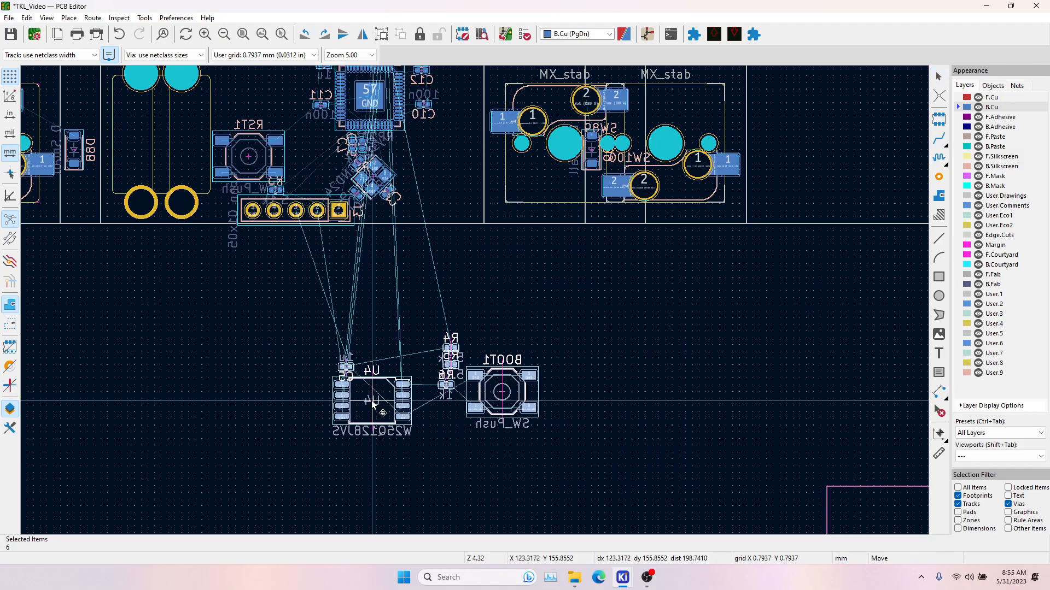
middle_click_drag(432, 338, 461, 506)
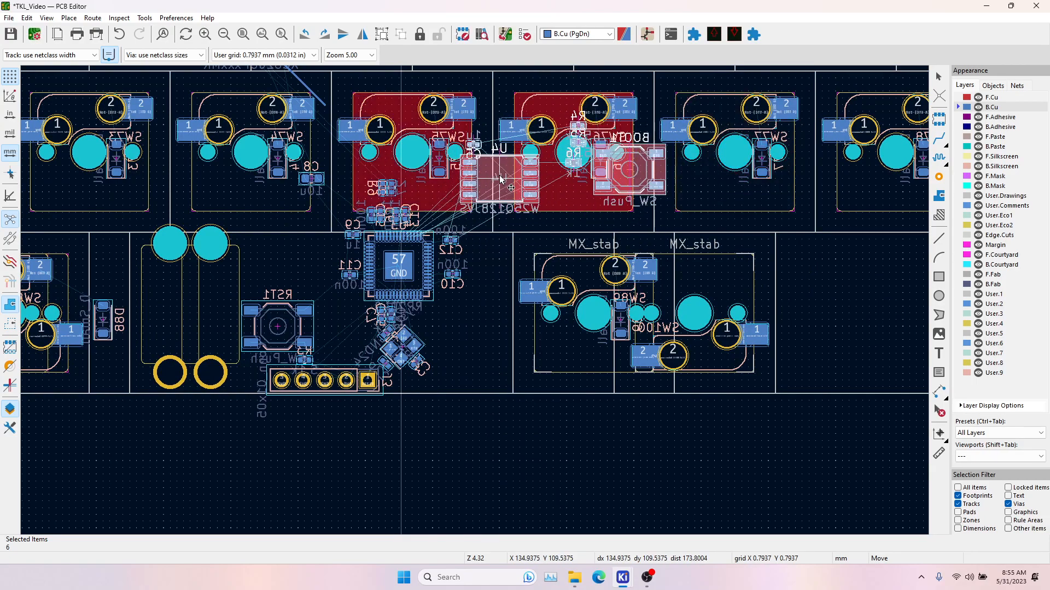
key("r")
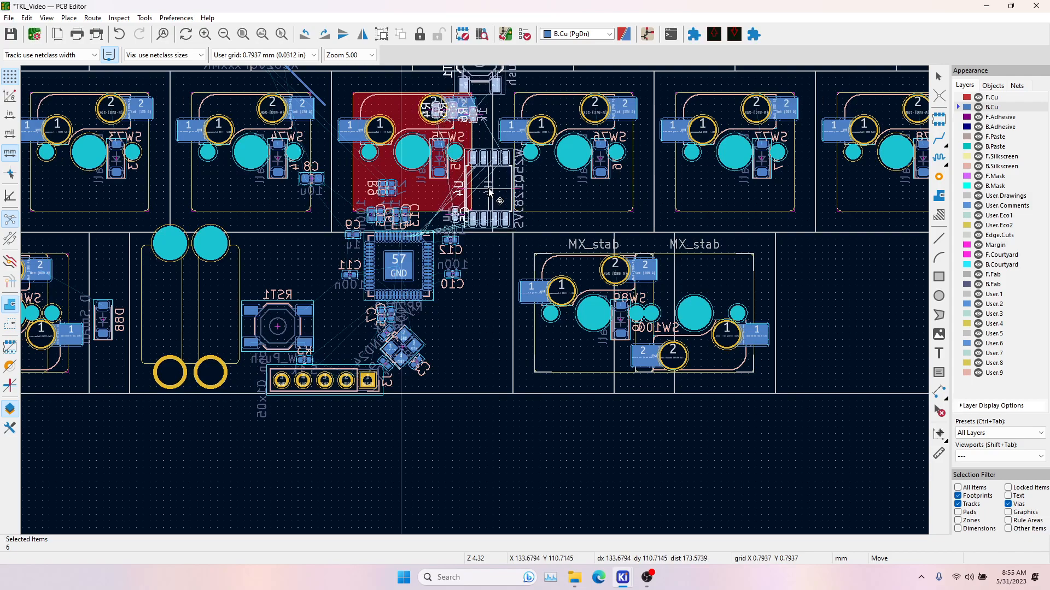
middle_click_drag(507, 503, 508, 286)
left_click(501, 414)
Move U4 together with C5 up between SW75 and SW76, at the microcontroller's upper right.
left_click_drag(443, 358, 598, 490)
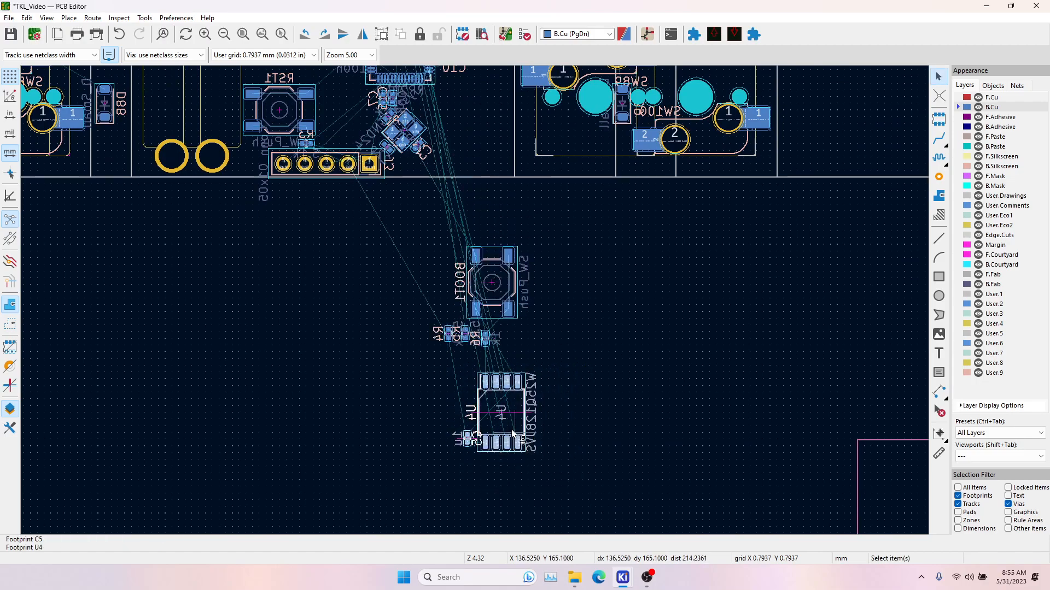
key("m")
middle_click_drag(539, 156, 577, 424)
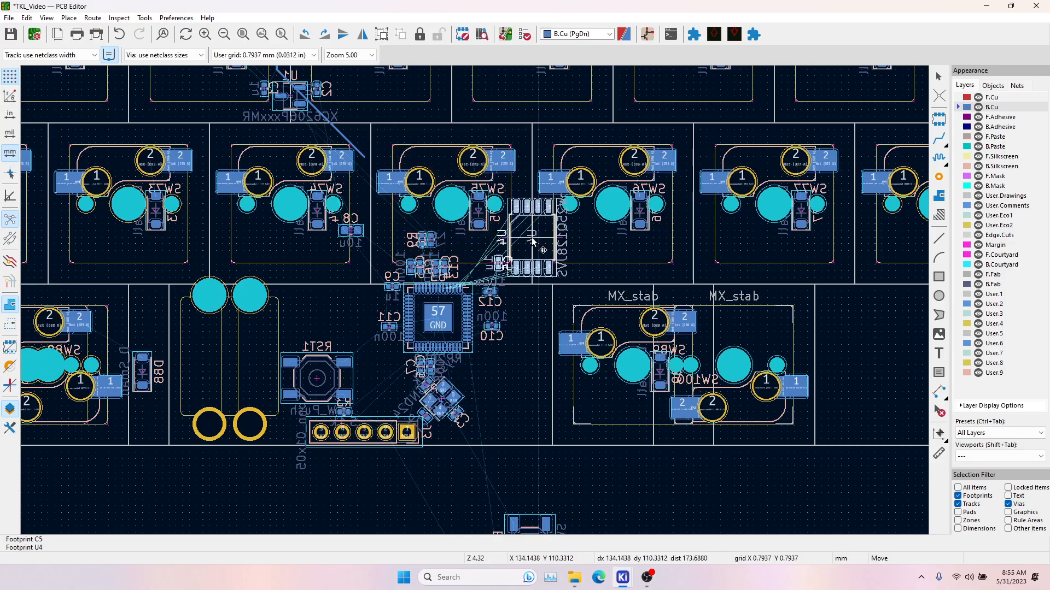
scroll(534, 241, "up", 3)
left_click(474, 296)
scroll(474, 296, "down", 5)
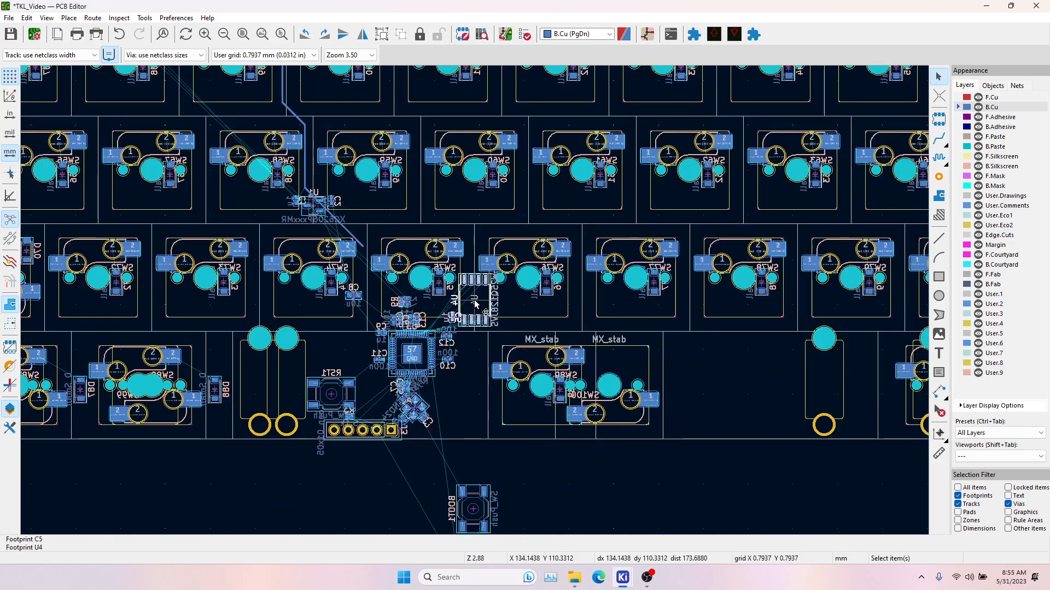
Move BOOT1 with R4, R5 and R6 up to the lower edge of SW60, rotated back to their original orientation.
key("m")
middle_click_drag(468, 295, 502, 398)
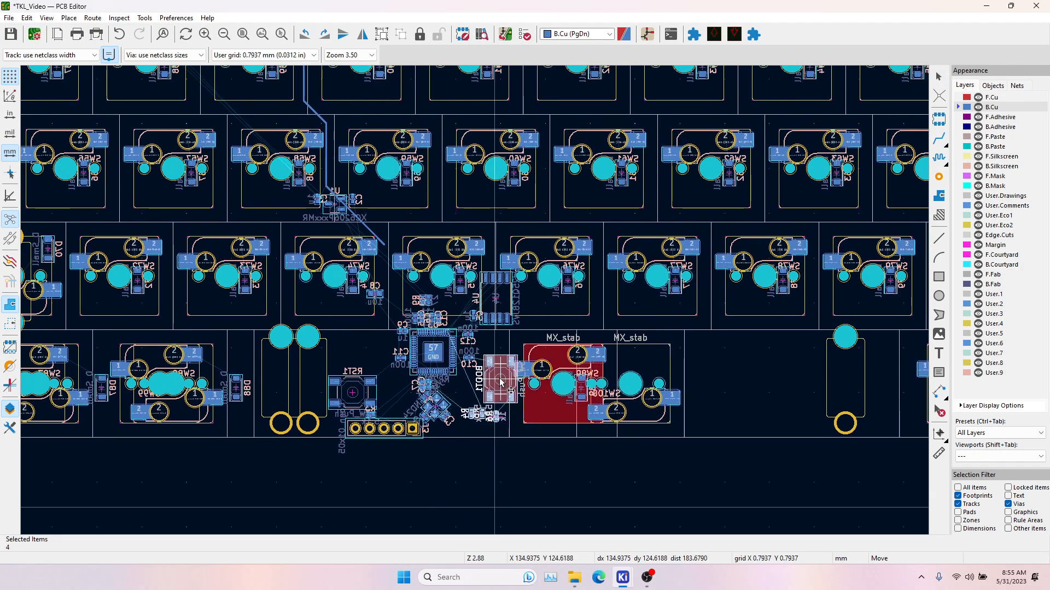
key("r")
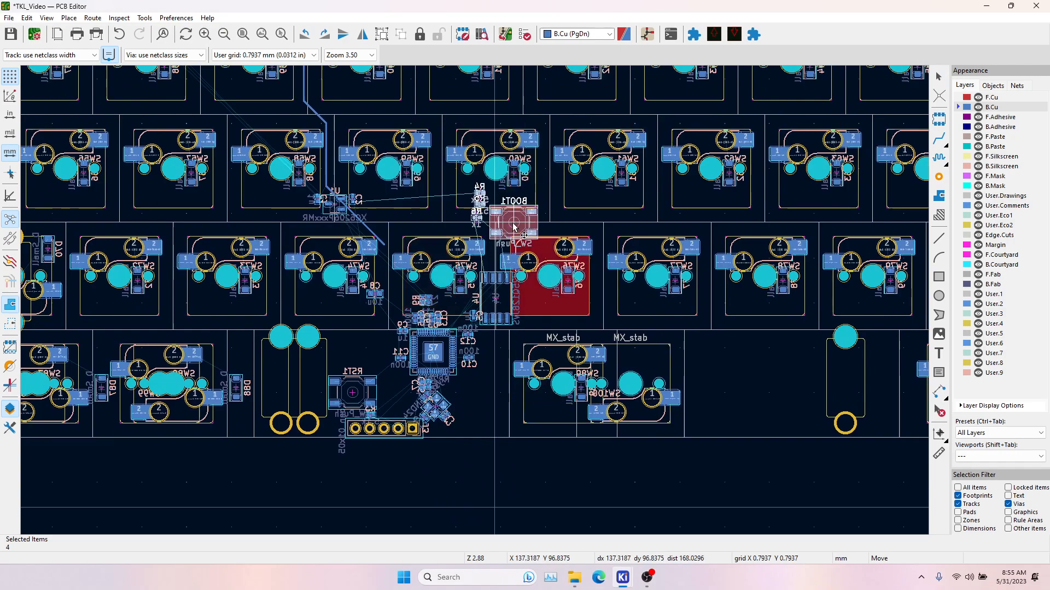
scroll(502, 220, "up", 5)
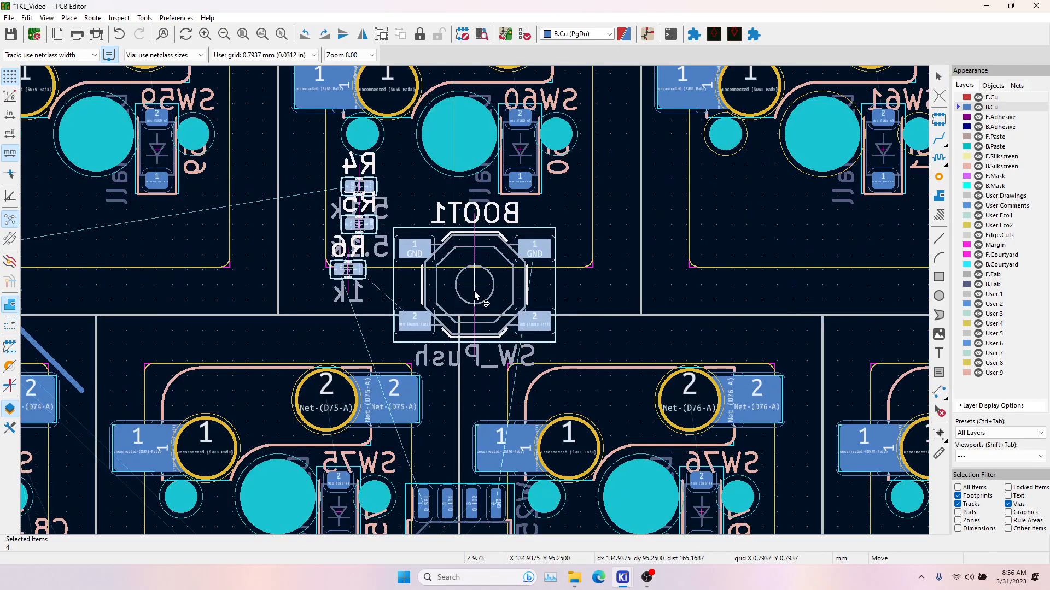
scroll(474, 295, "down", 7)
scroll(475, 304, "up", 2)
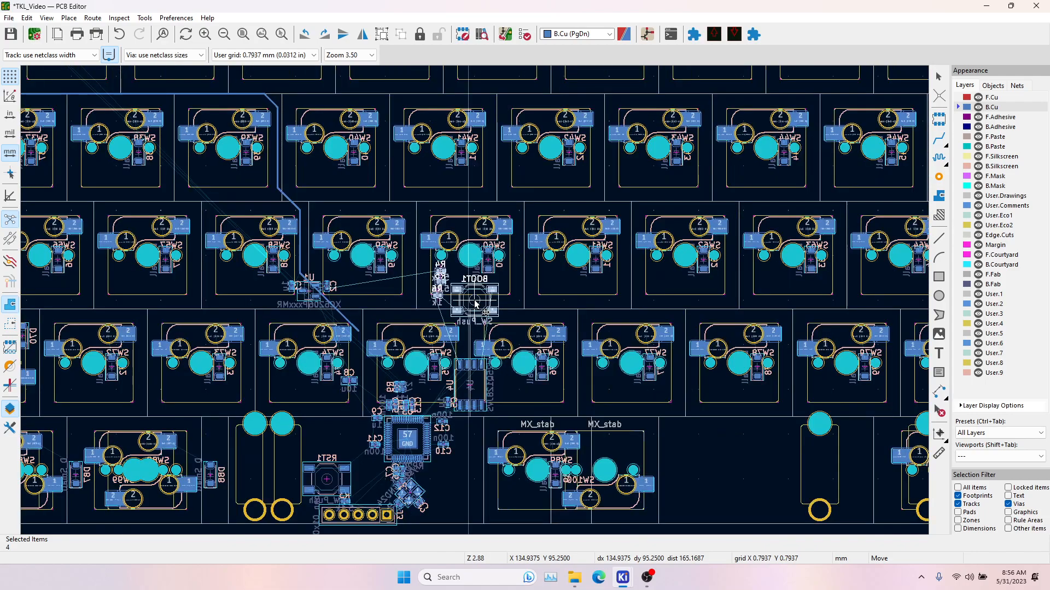
scroll(475, 304, "up", 3)
left_click(474, 304)
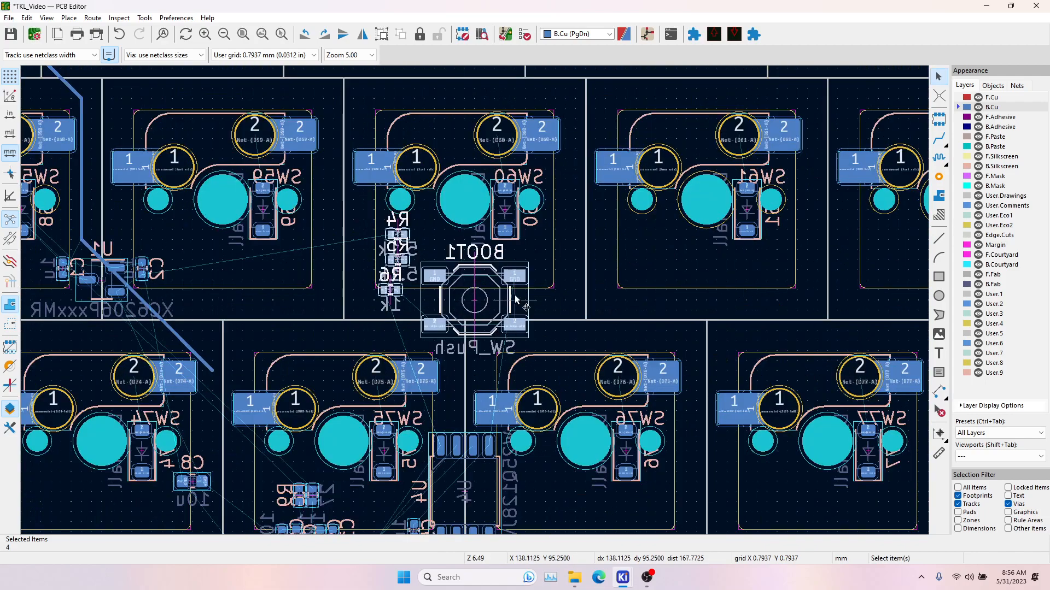
Shift R4, R5 and R6 together slightly downward so they sit beside BOOT1 below SW60.
left_click_drag(353, 226, 477, 227)
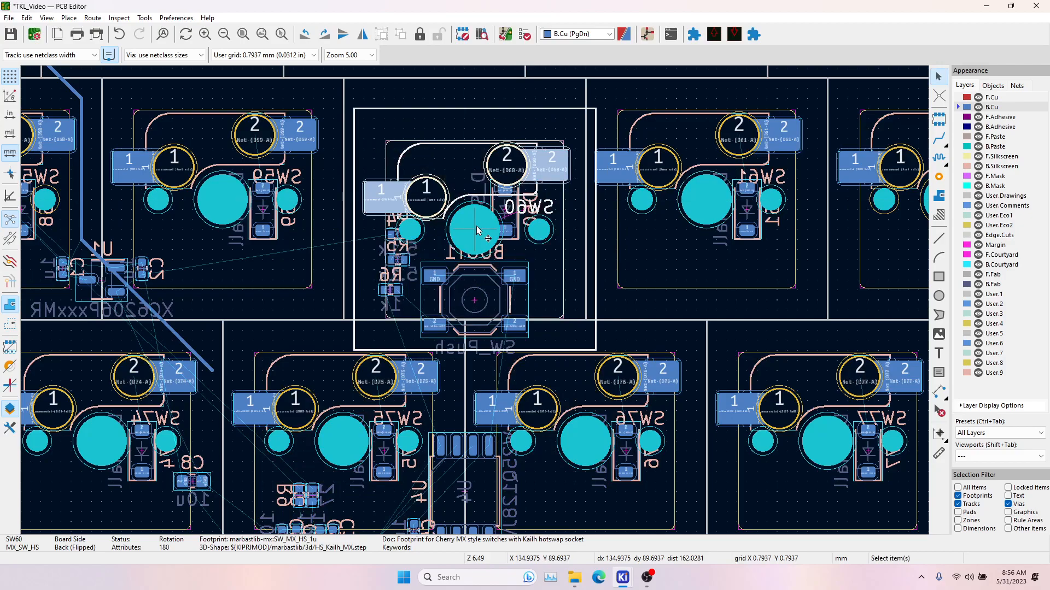
key("ctrl+z")
left_click(389, 235)
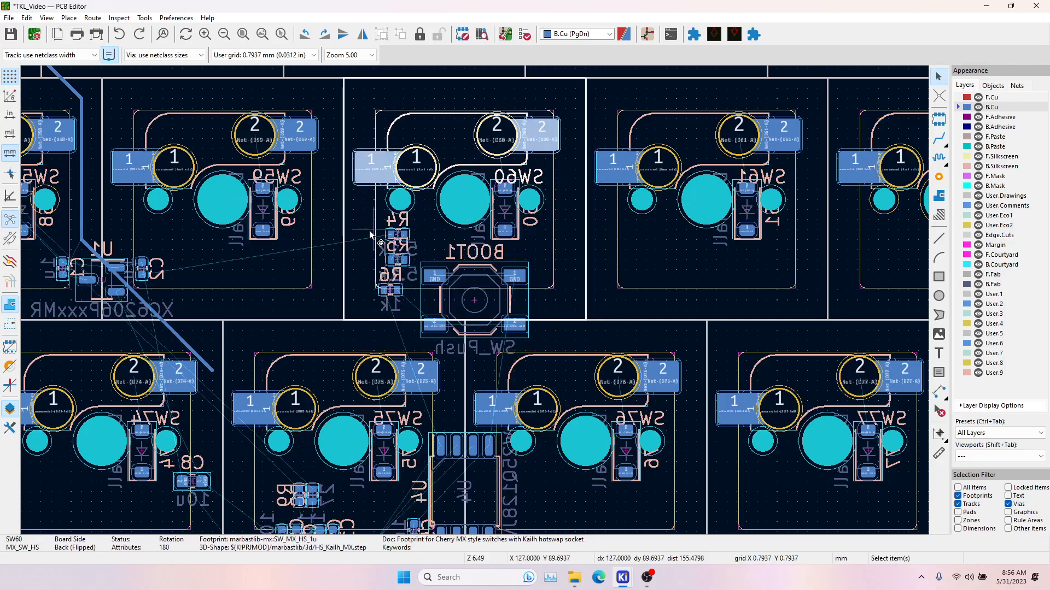
left_click_drag(366, 223, 418, 329)
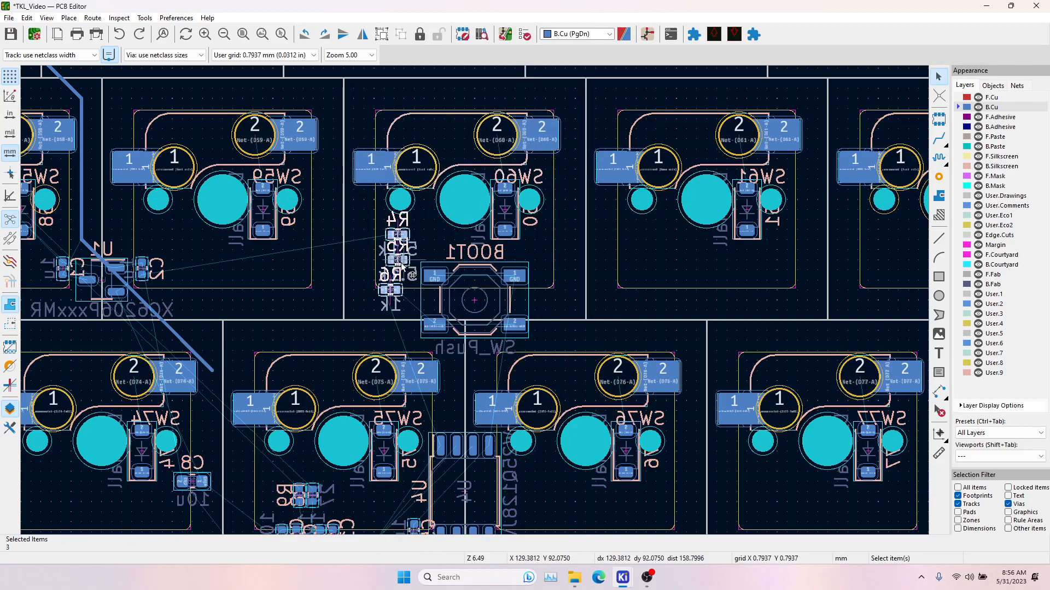
left_click_drag(398, 263, 398, 282)
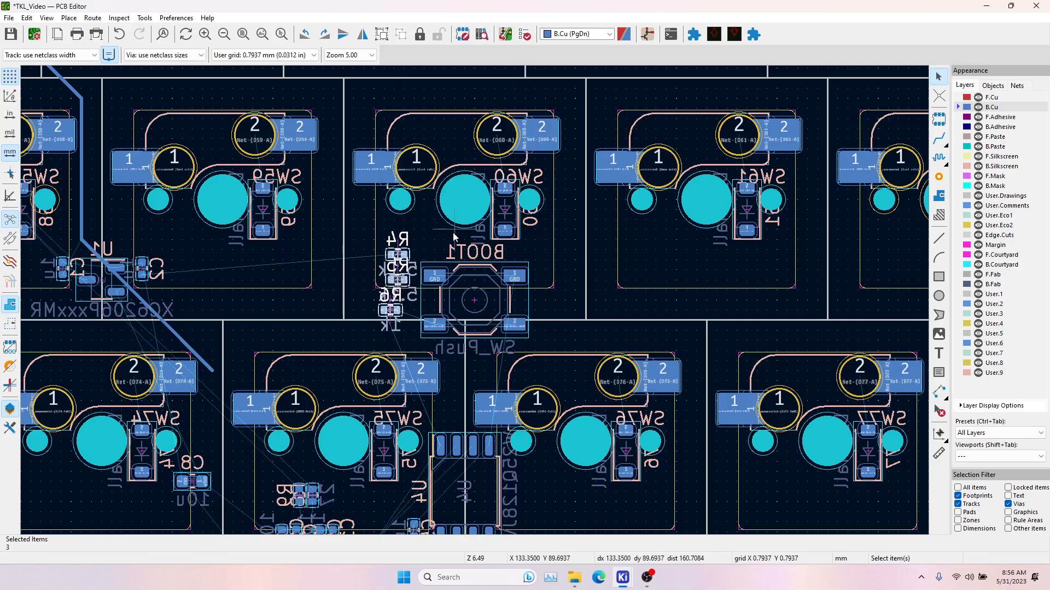
left_click(453, 235)
key("m")
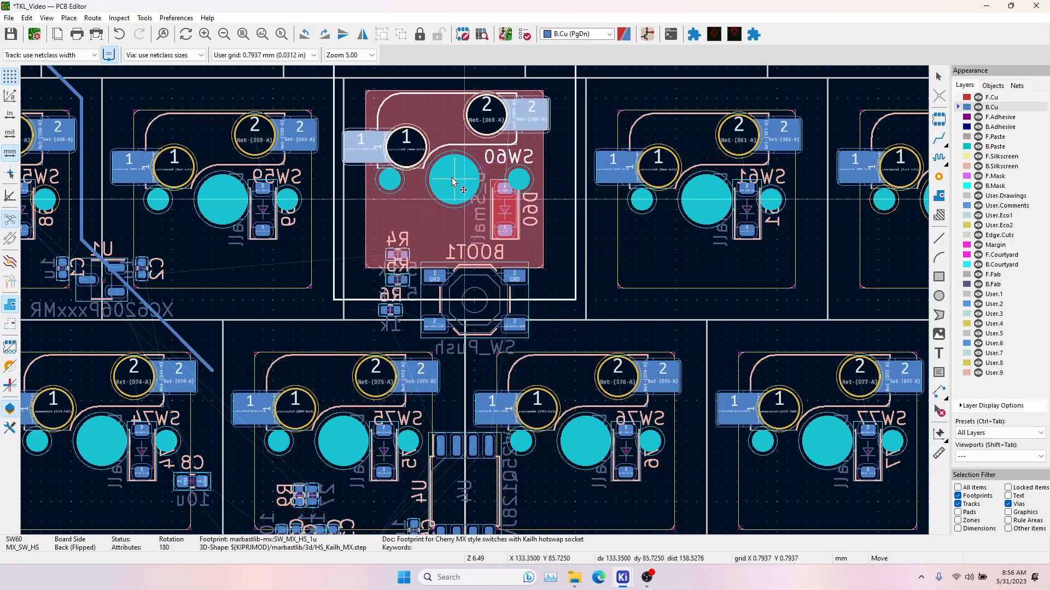
left_click(461, 219)
scroll(464, 229, "down", 8)
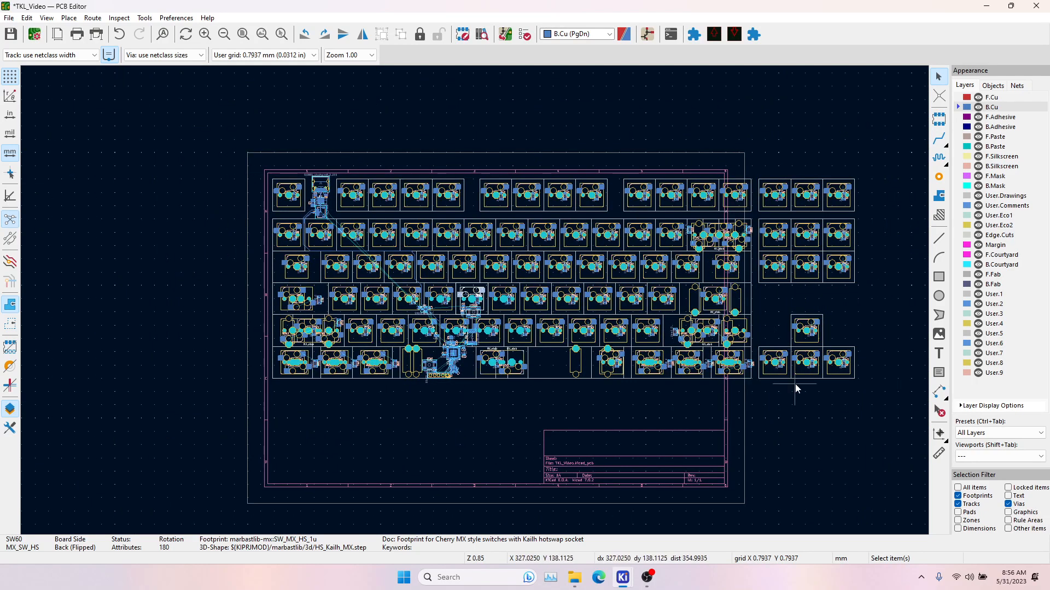
key("Escape")
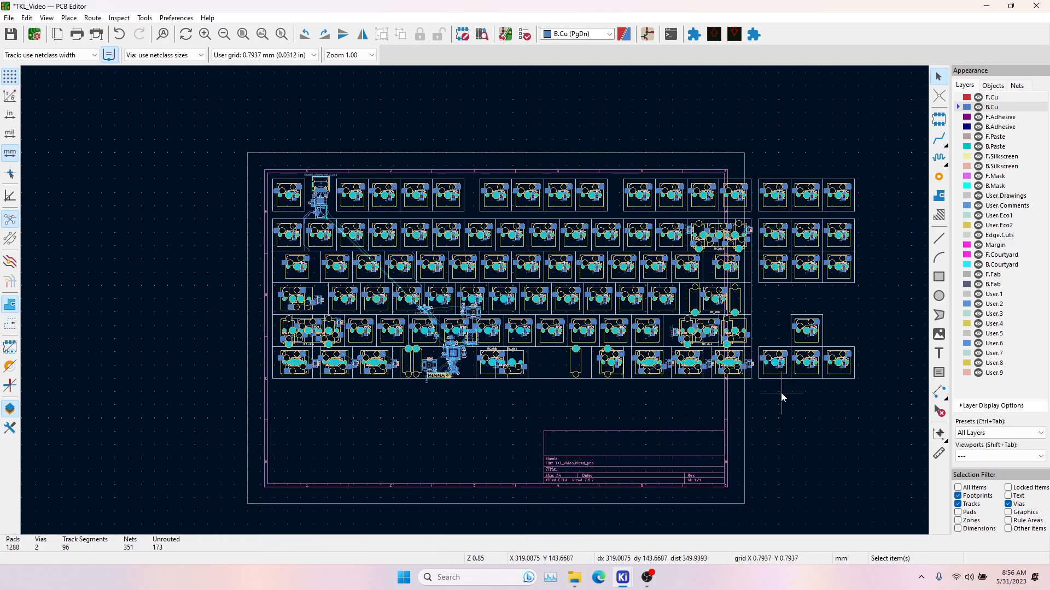
scroll(475, 300, "up", 6)
middle_click_drag(710, 288, 482, 308)
mouse_move(695, 307)
middle_mouse_down()
mouse_move(498, 318)
mouse_move(433, 369)
middle_mouse_up()
left_click(310, 360)
left_click(384, 451)
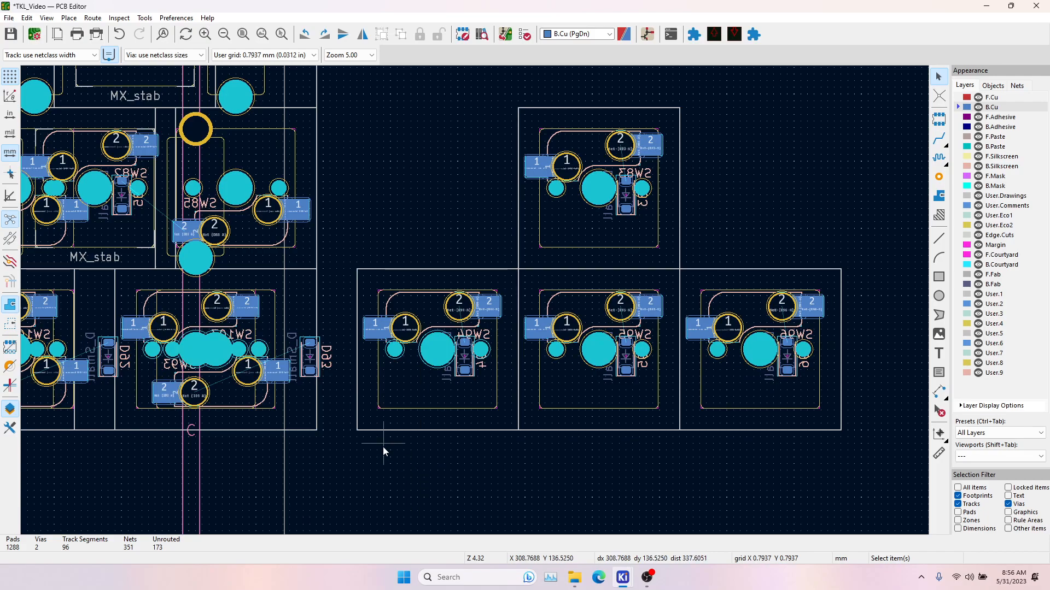
Switch to the schematic editor, select all key switches, diodes and stabilizers, and select their footprints on the PCB.
mouse_move(623, 576)
left_click(616, 514)
scroll(528, 294, "down", 4)
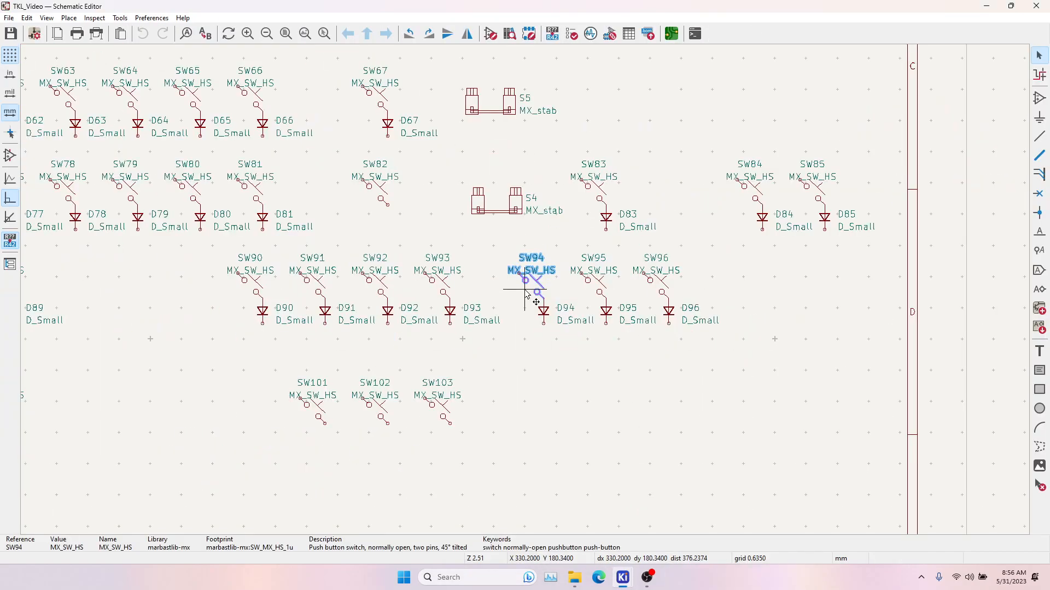
scroll(529, 293, "down", 2)
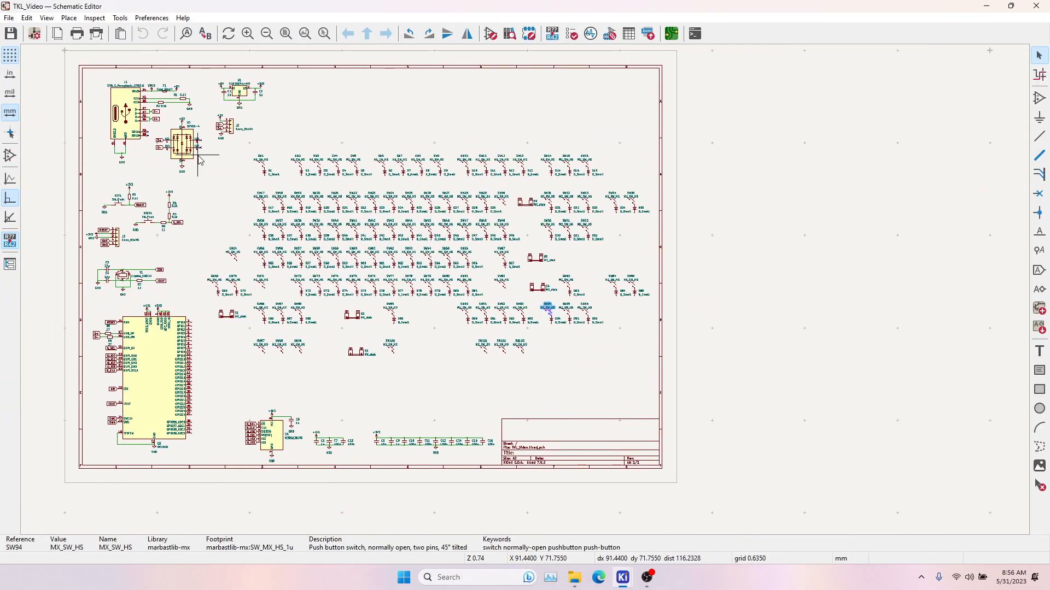
left_click_drag(199, 156, 764, 411)
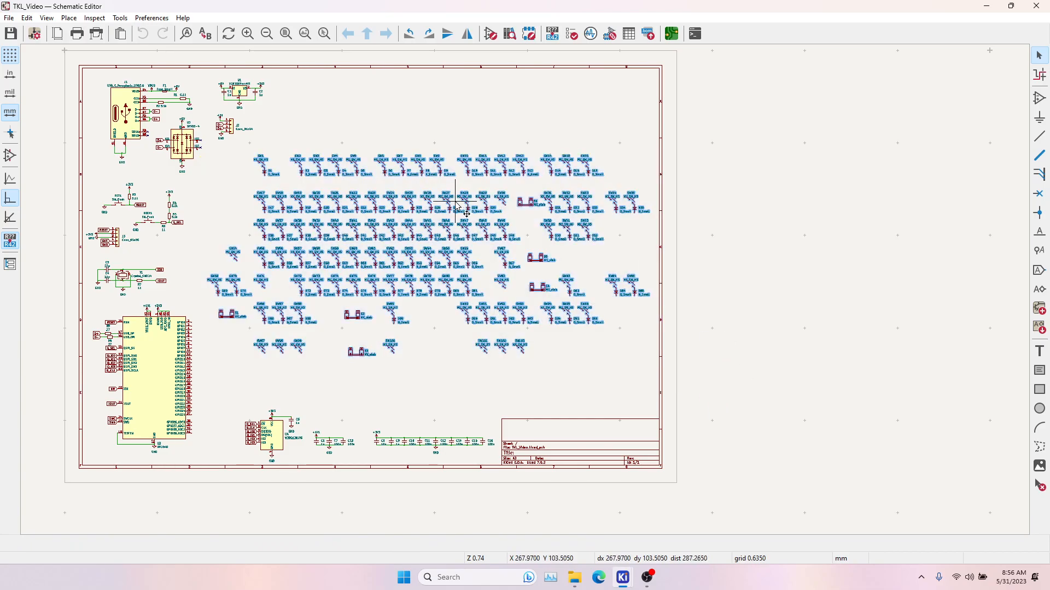
right_click(412, 261)
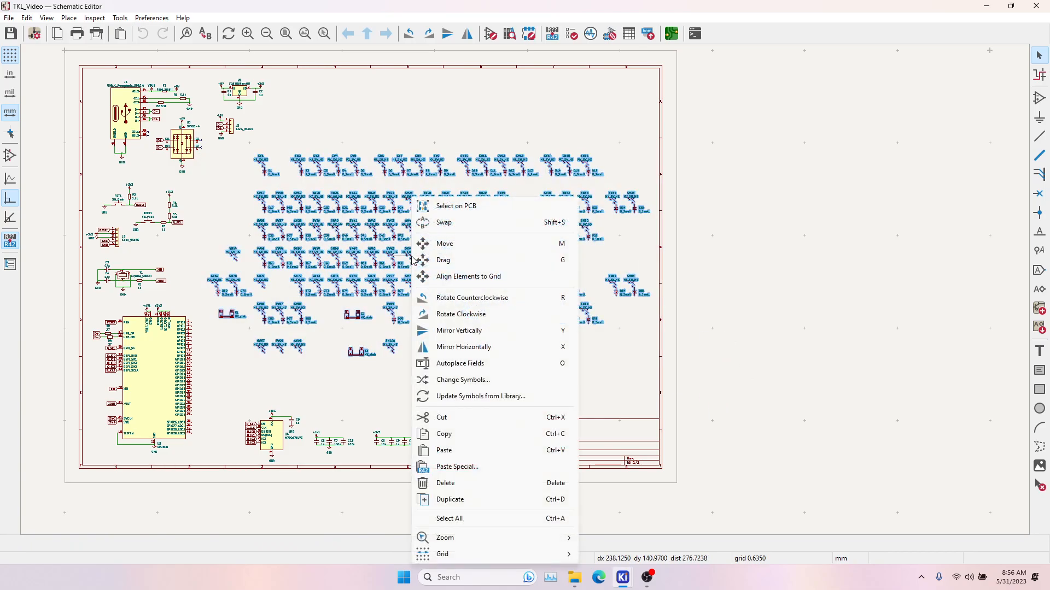
left_click(446, 208)
Return to the PCB editor and lock all the selected switch, diode and stabilizer footprints.
key("alt+Tab")
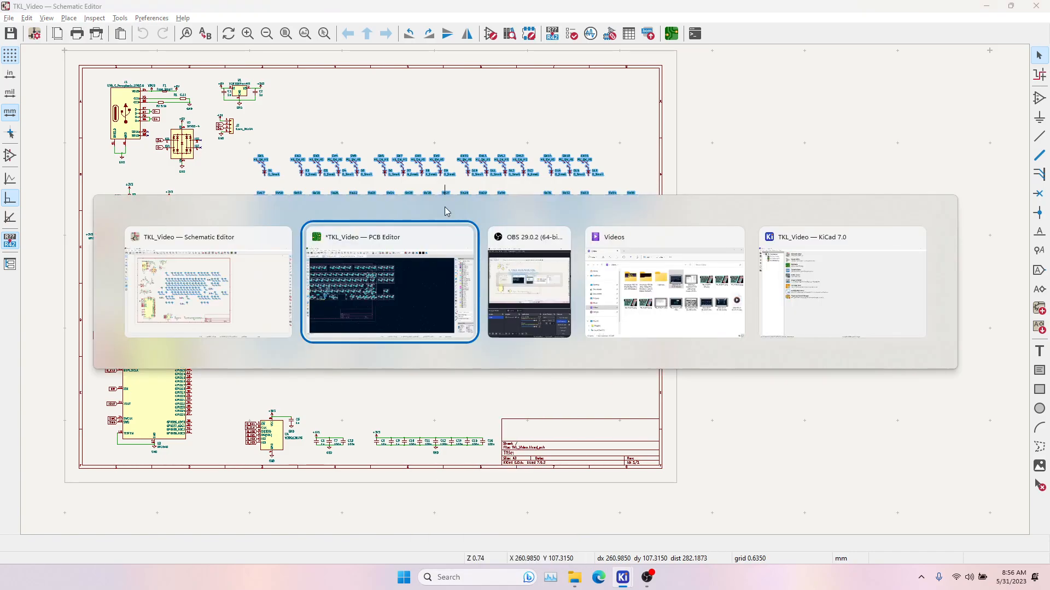
middle_click_drag(193, 254, 454, 331)
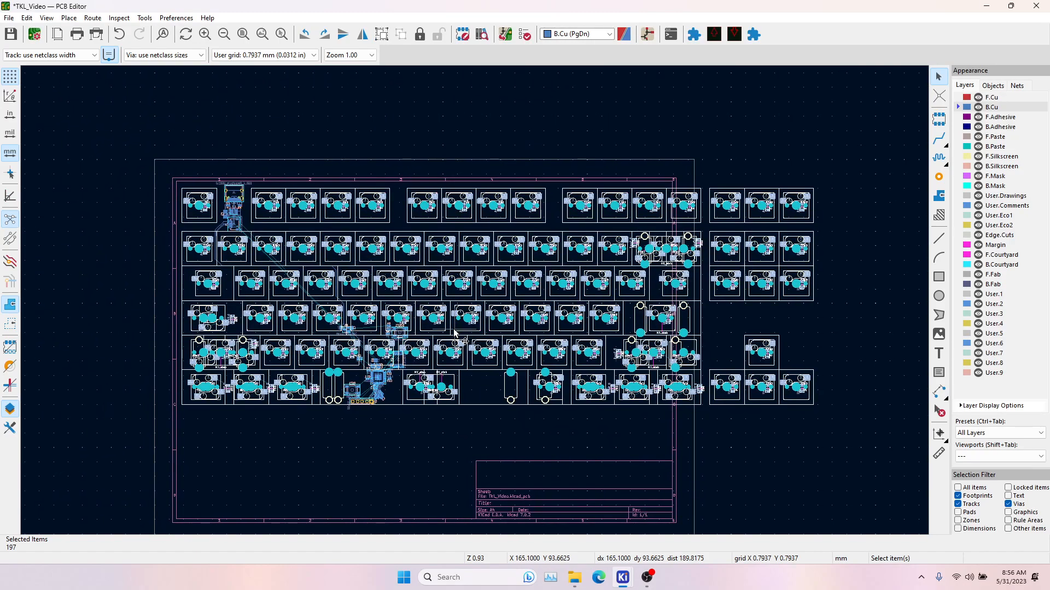
key("l")
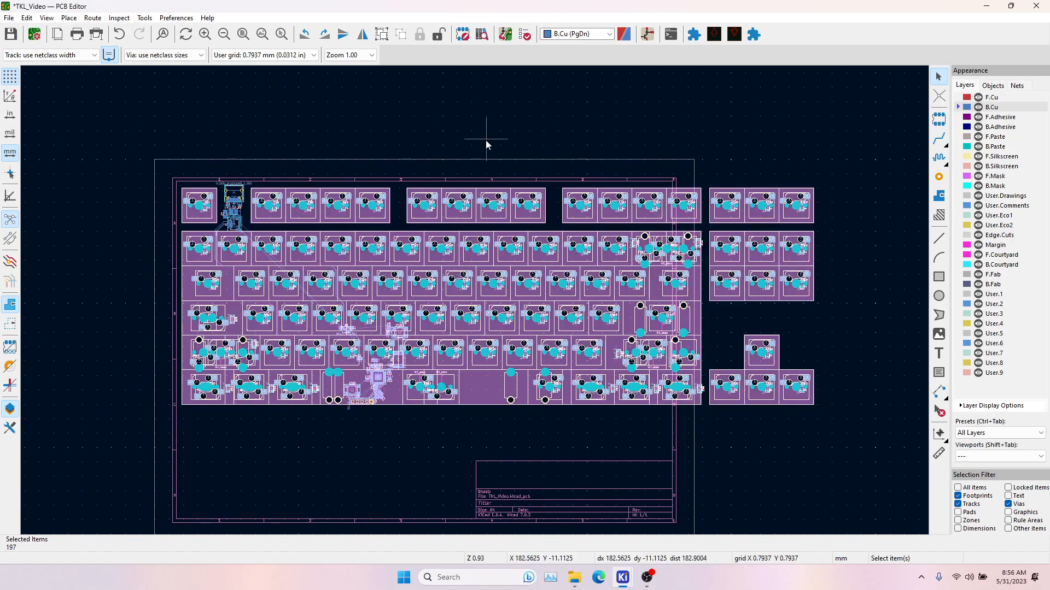
left_click(480, 426)
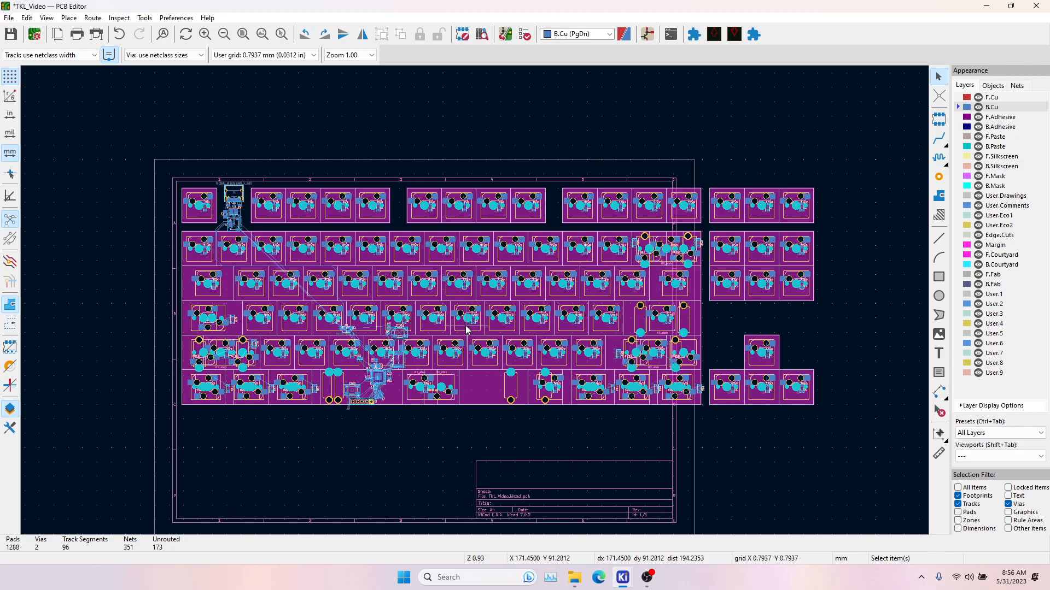
Hide the locked item shadow in the PCB's object display settings.
left_click(996, 86)
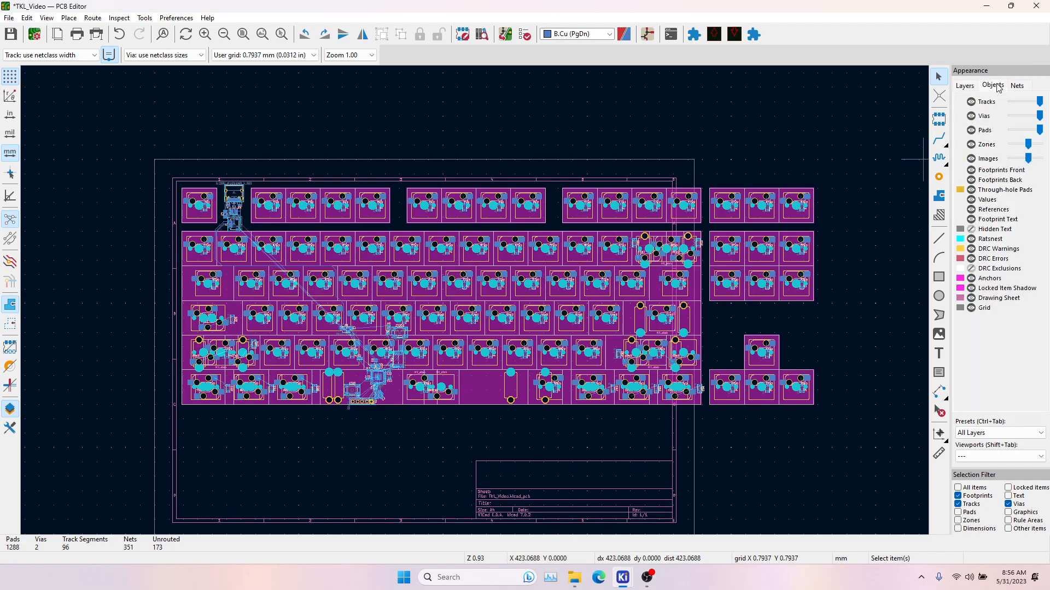
left_click(971, 289)
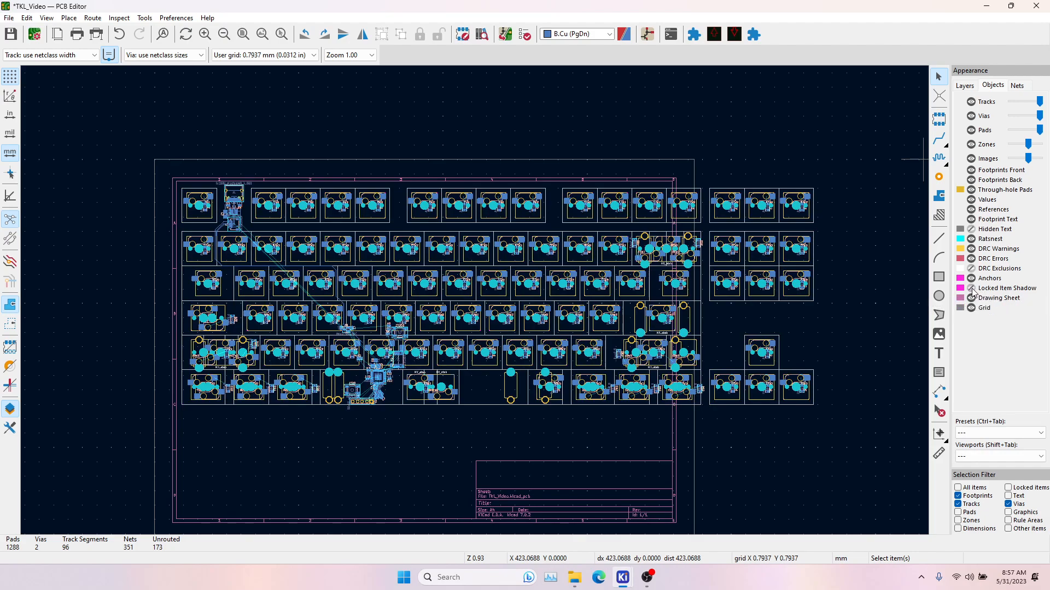
scroll(482, 313, "up", 1)
left_click(971, 289)
left_click(971, 288)
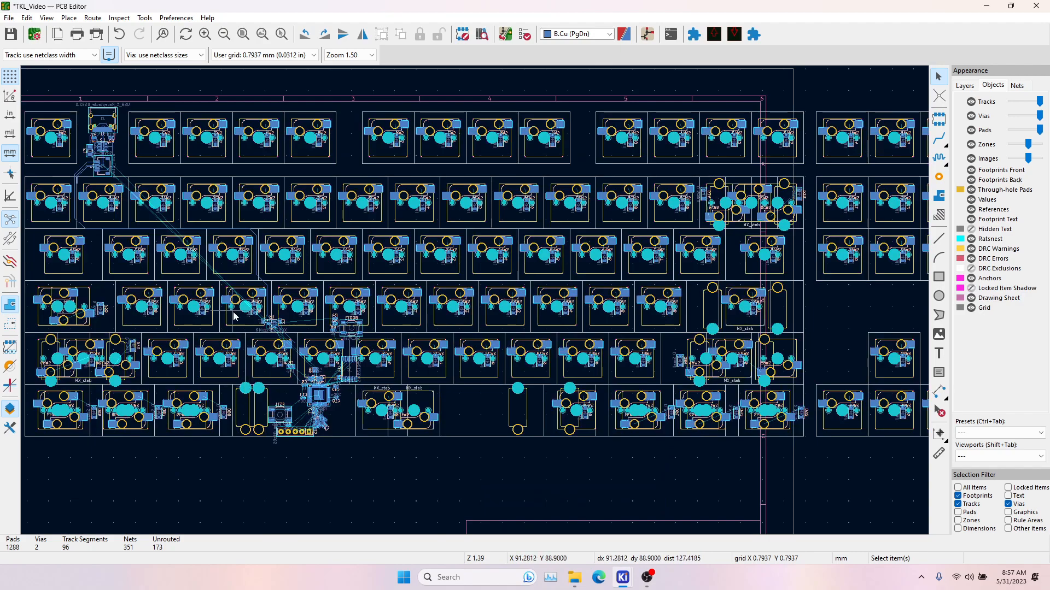
Allow locked items in the selection filter and try moving SW78 by overriding its lock.
scroll(475, 305, "up", 4)
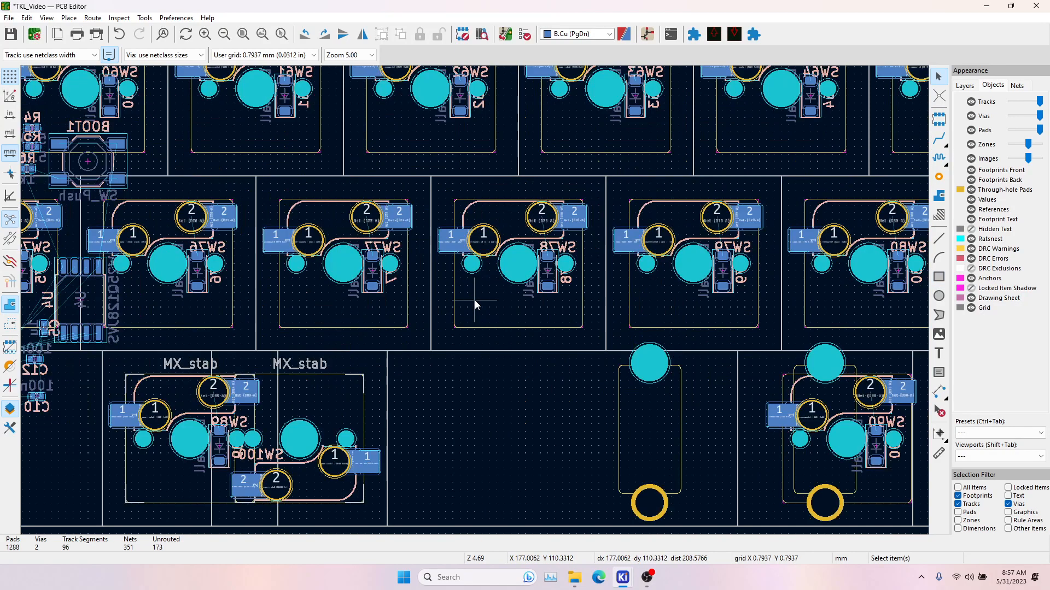
left_click(1008, 488)
left_click(511, 301)
key("m")
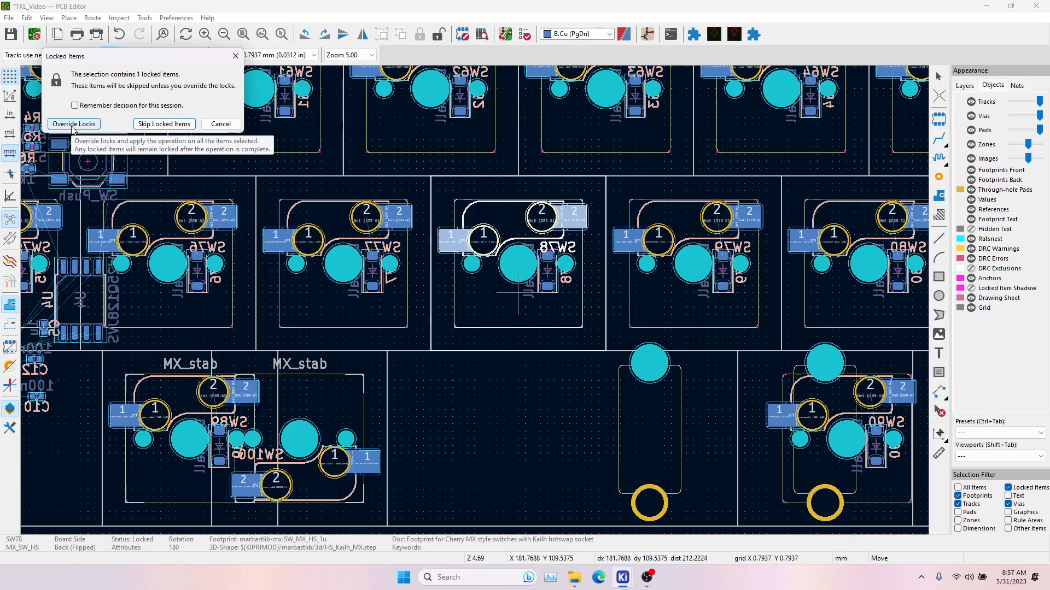
left_click(90, 124)
key("Escape")
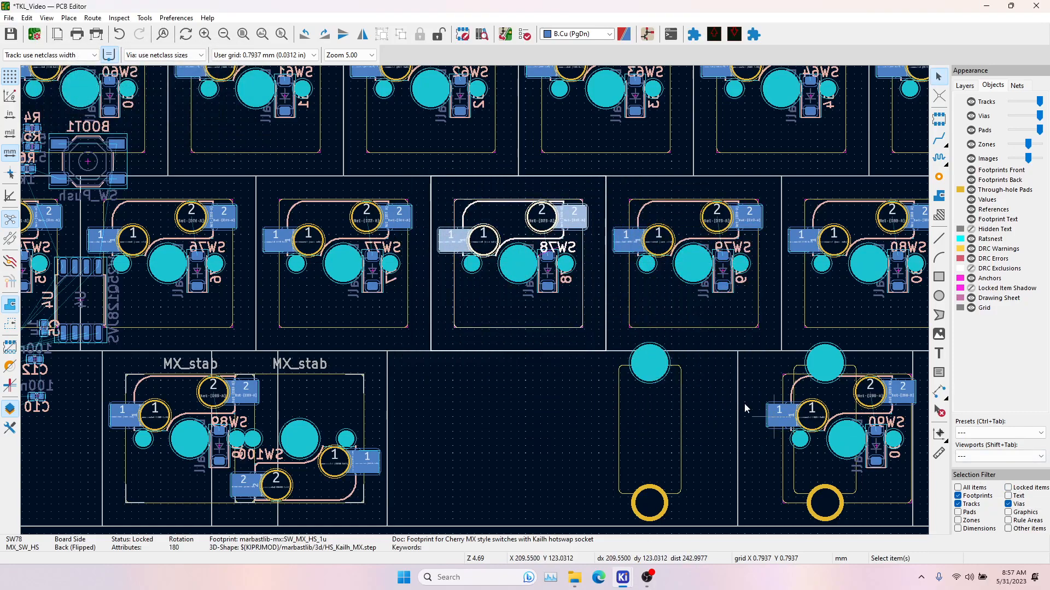
scroll(481, 305, "down", 3)
left_click(433, 314)
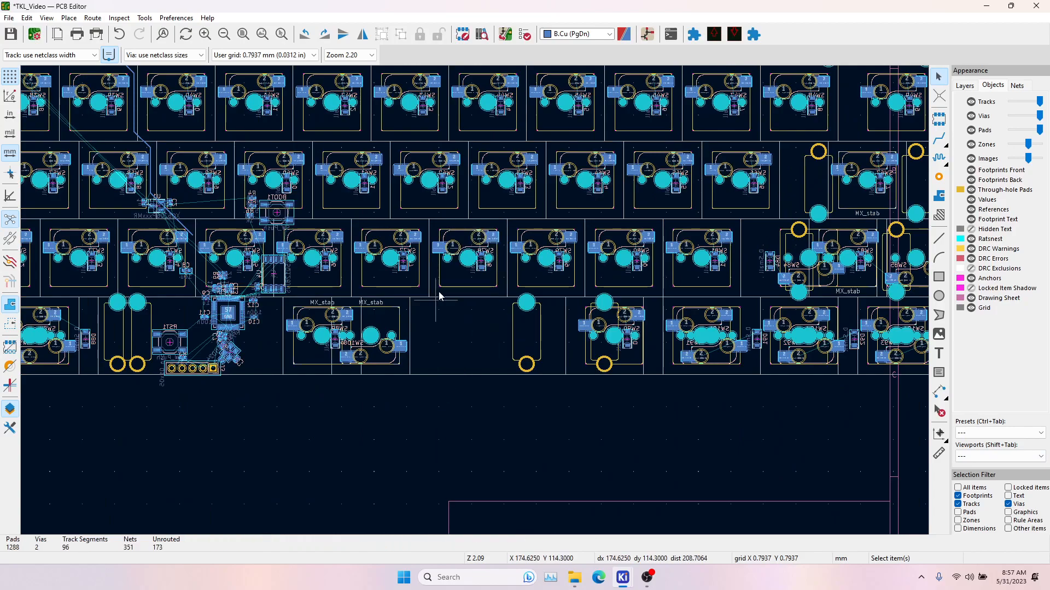
Look over the keyboard layout and inspect the placement of flash chip U4 beside the microcontroller.
scroll(424, 342, "down", 2)
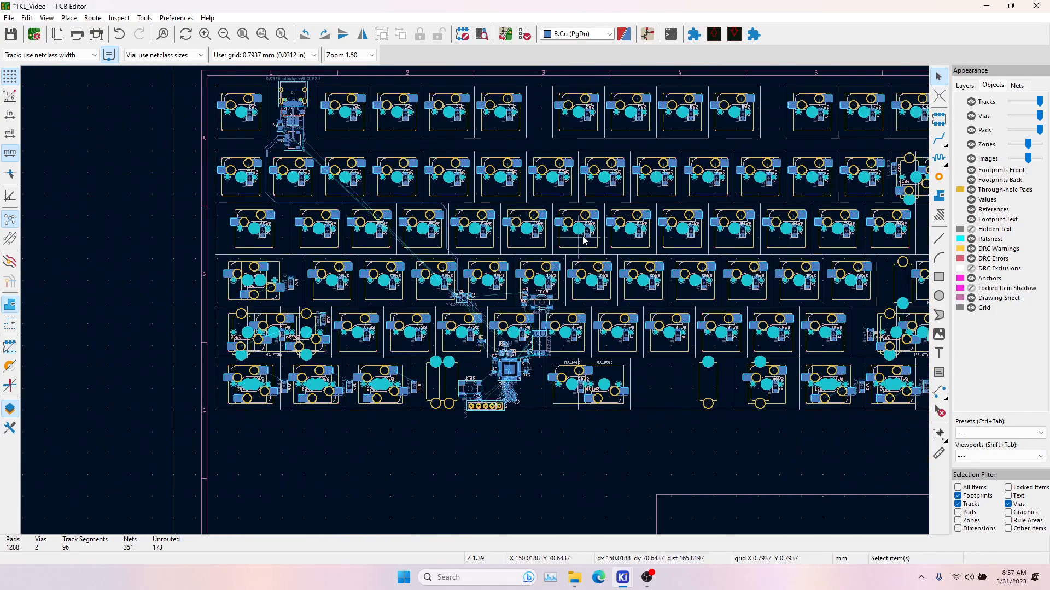
middle_click_drag(645, 216, 554, 279)
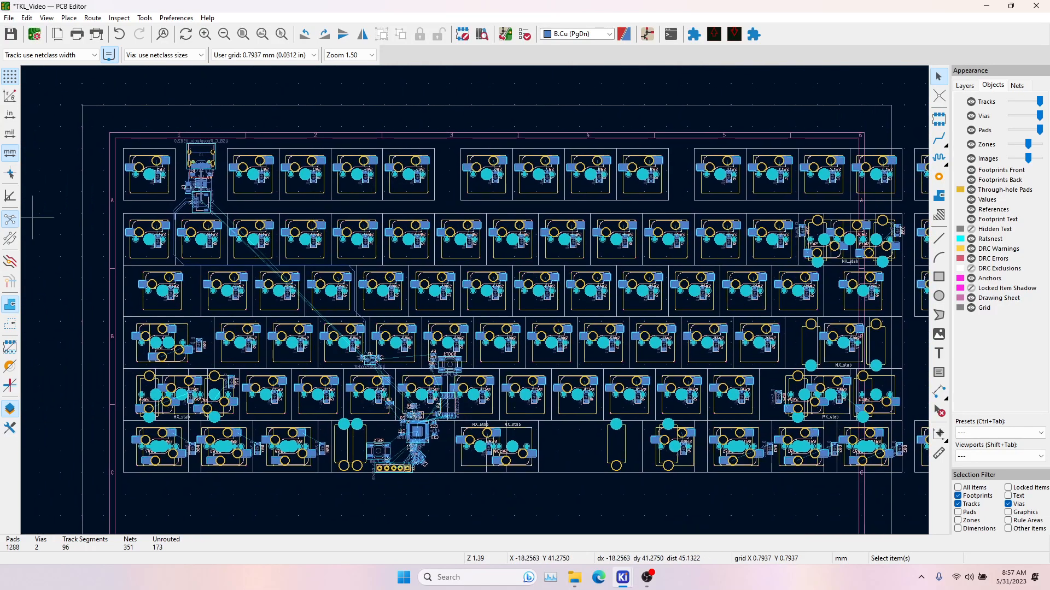
scroll(400, 319, "up", 5)
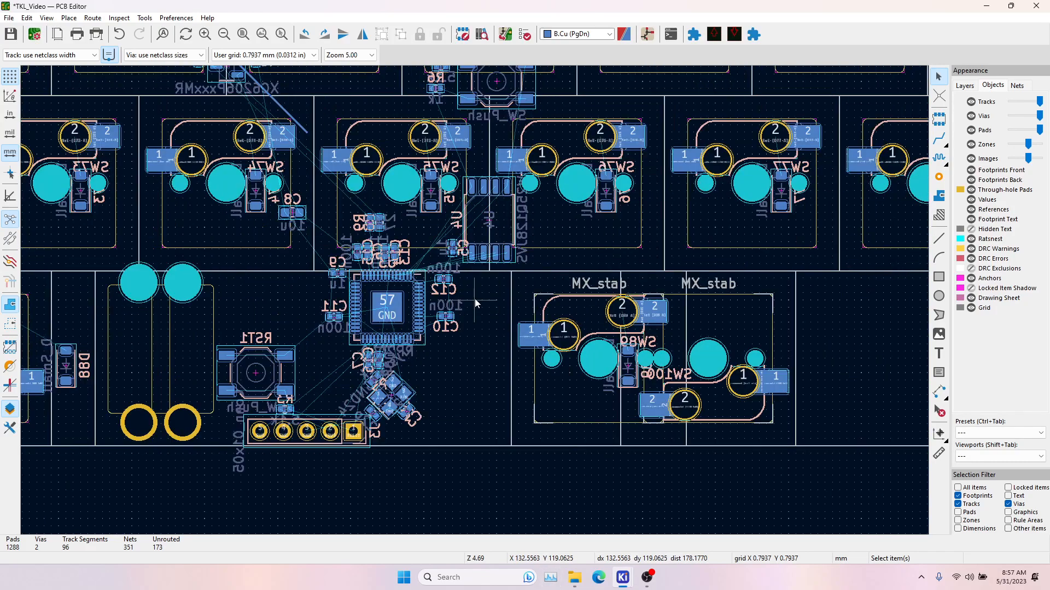
scroll(468, 288, "up", 4)
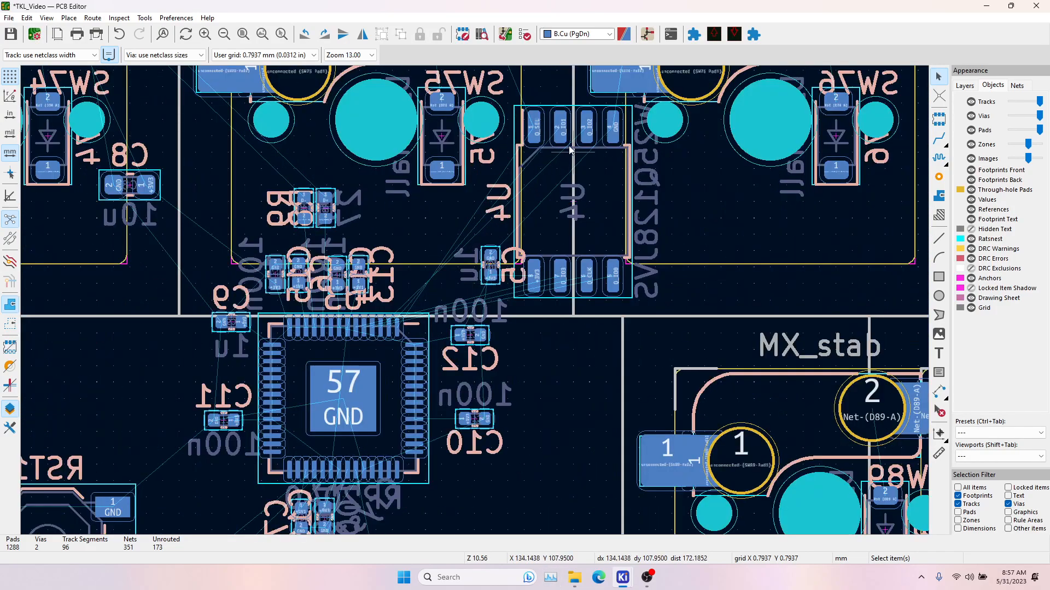
left_click(572, 243)
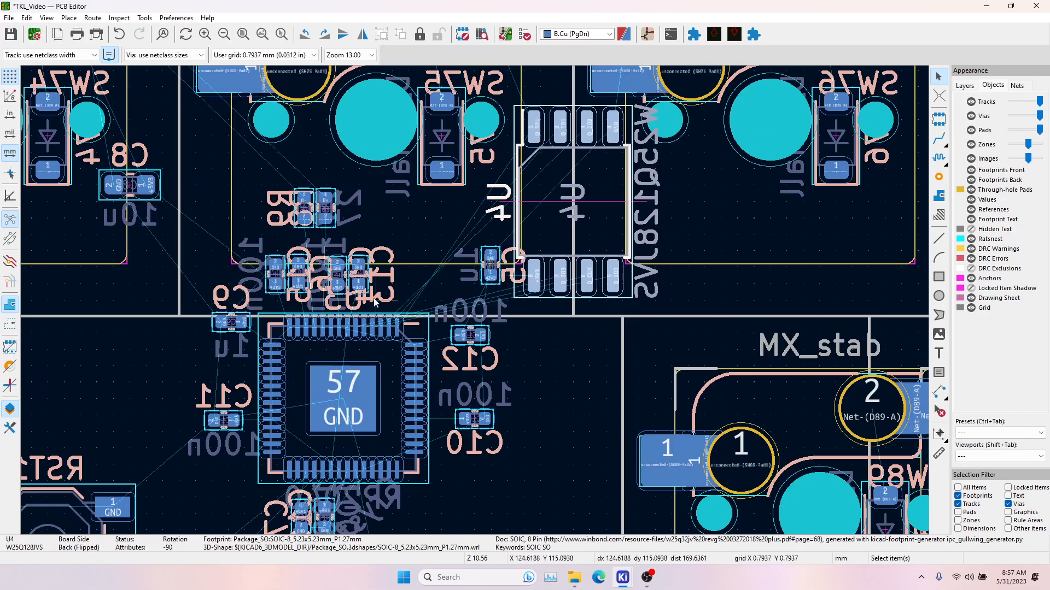
Examine the routed USB data and +5V tracks from the USB connector past regulator U1 to the resistors above the microcontroller.
scroll(377, 300, "down", 1)
middle_click_drag(397, 113, 467, 235)
middle_click_drag(280, 93, 445, 299)
middle_click_drag(276, 112, 305, 312)
middle_click_drag(325, 114, 352, 339)
middle_click_drag(358, 193, 438, 291)
middle_click_drag(267, 273, 664, 296)
middle_click_drag(349, 290, 506, 363)
middle_click_drag(375, 148, 529, 425)
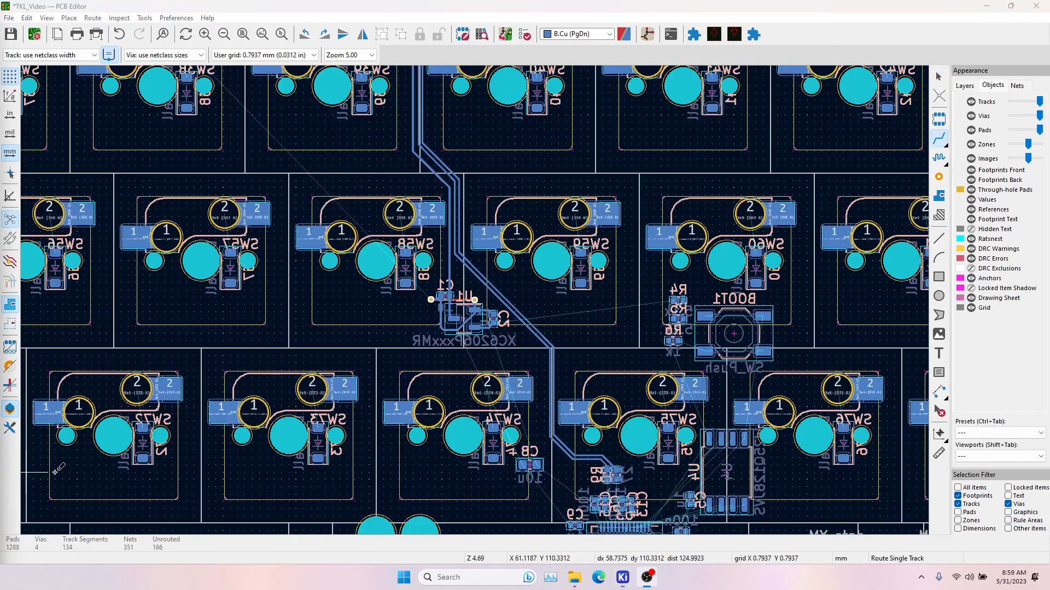
middle_click_drag(243, 163, 440, 530)
middle_click_drag(183, 170, 553, 312)
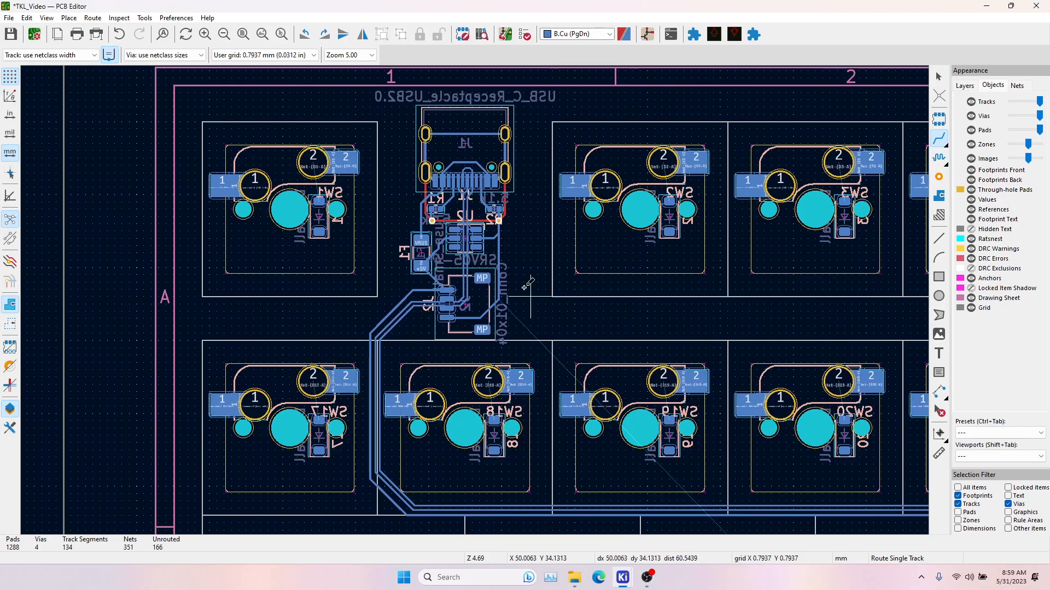
key("Escape")
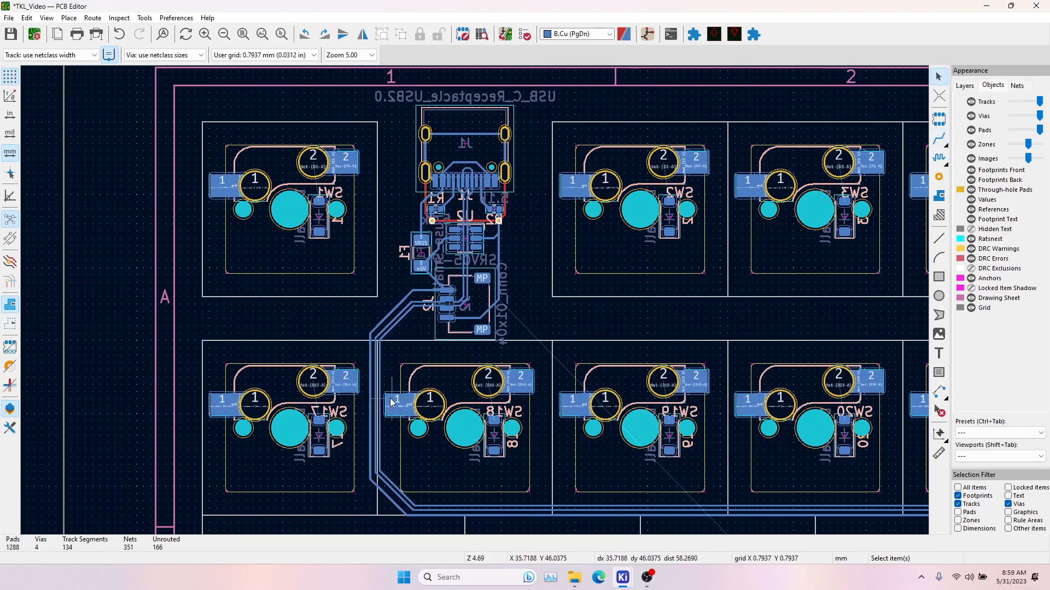
middle_click_drag(421, 454, 359, 377)
middle_click_drag(615, 378, 242, 332)
scroll(545, 340, "up", 5)
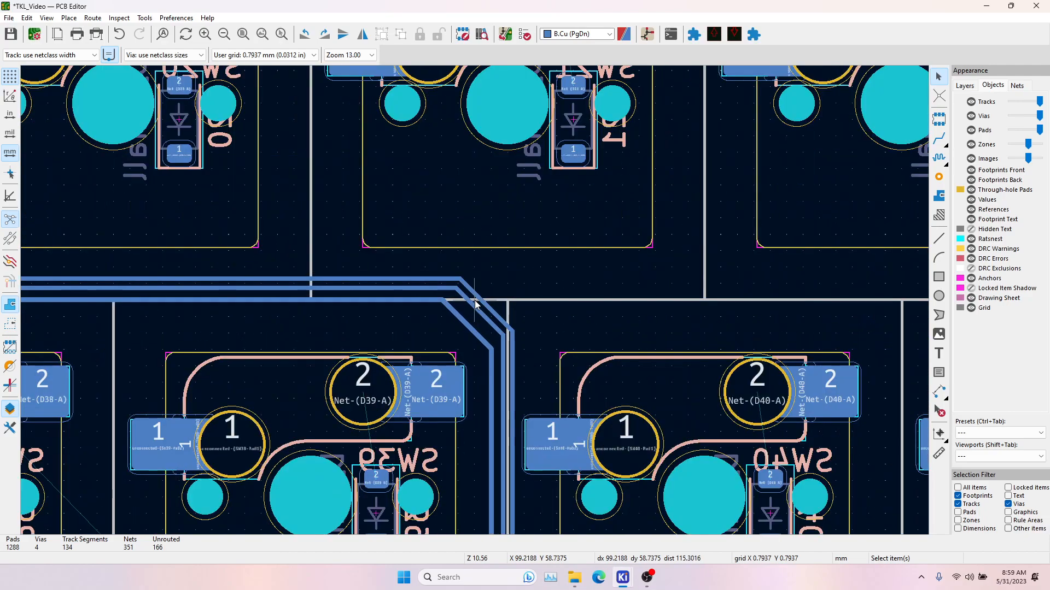
scroll(389, 336, "up", 1)
scroll(393, 317, "down", 8, "shift")
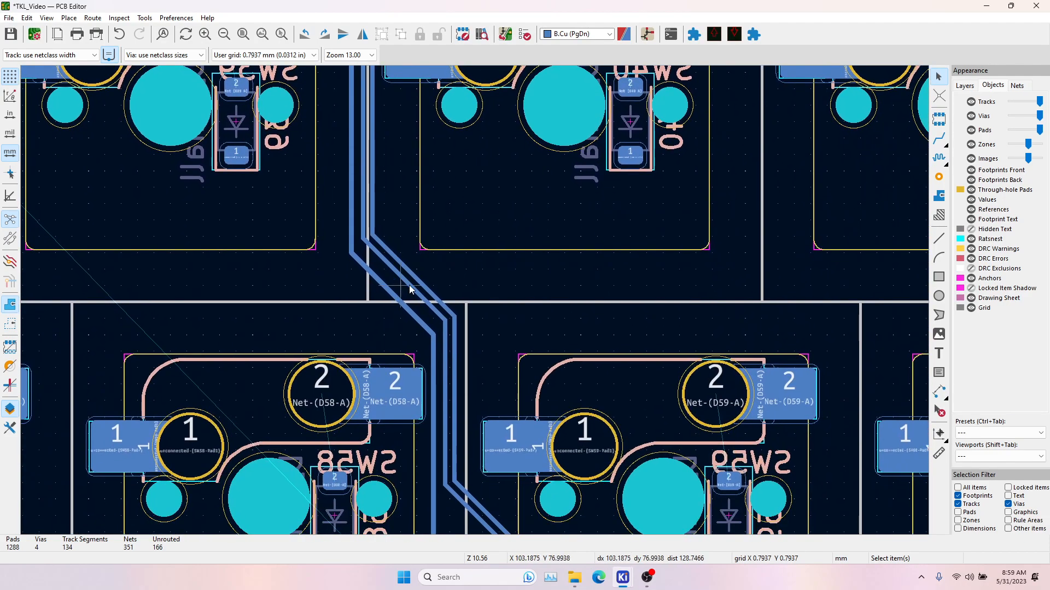
scroll(475, 300, "up", 2)
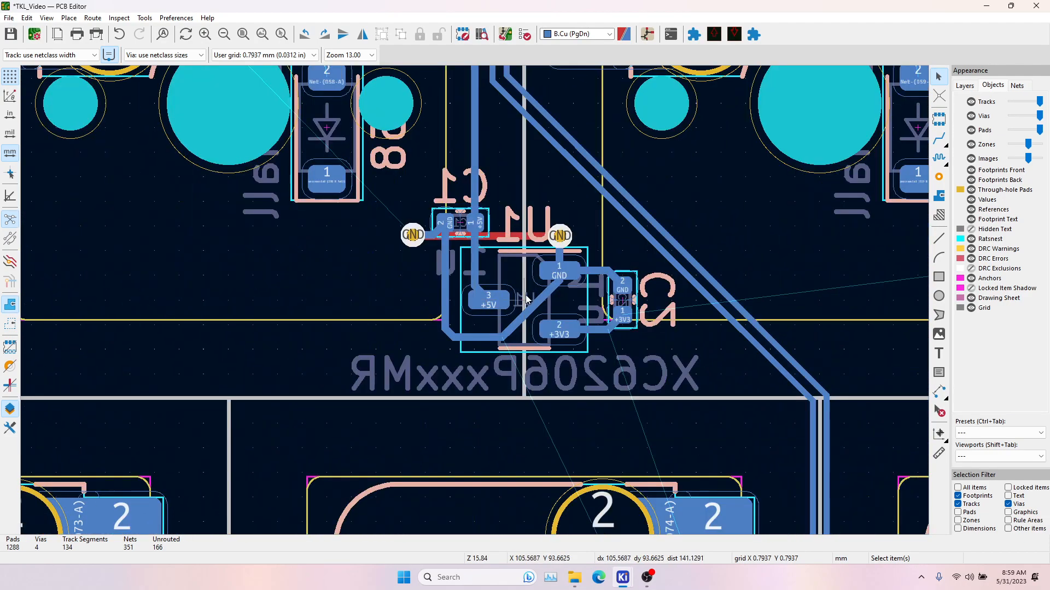
scroll(550, 325, "down", 10, "shift")
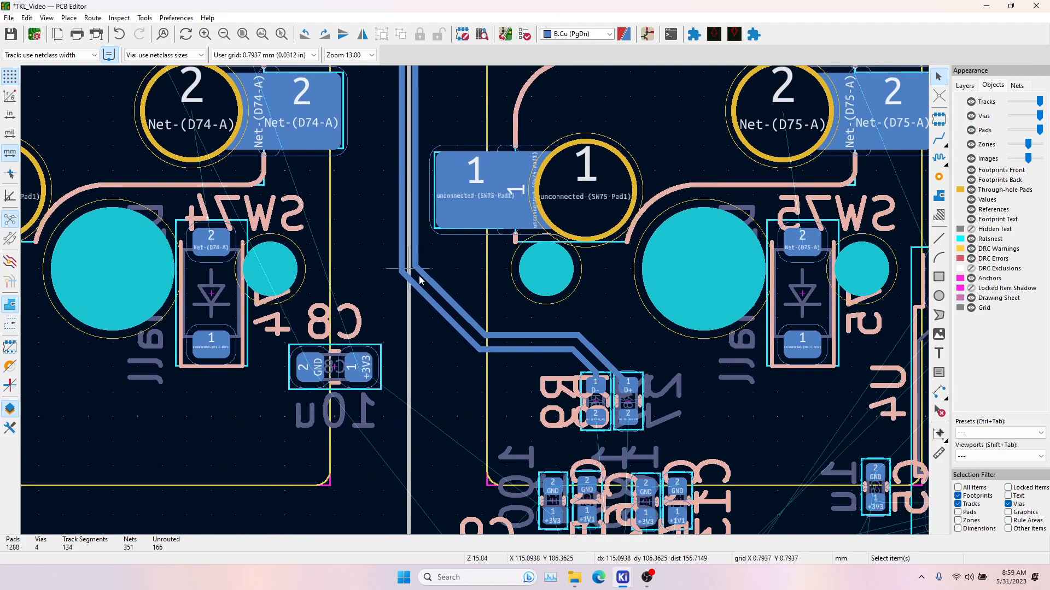
scroll(617, 414, "down", 3)
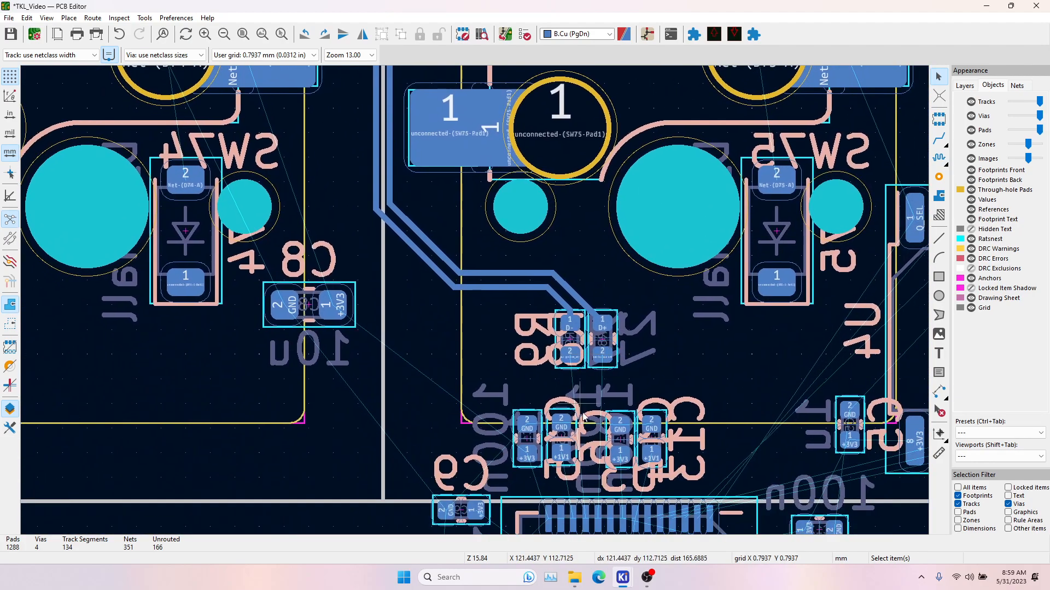
scroll(583, 415, "down", 5)
scroll(556, 381, "up", 10)
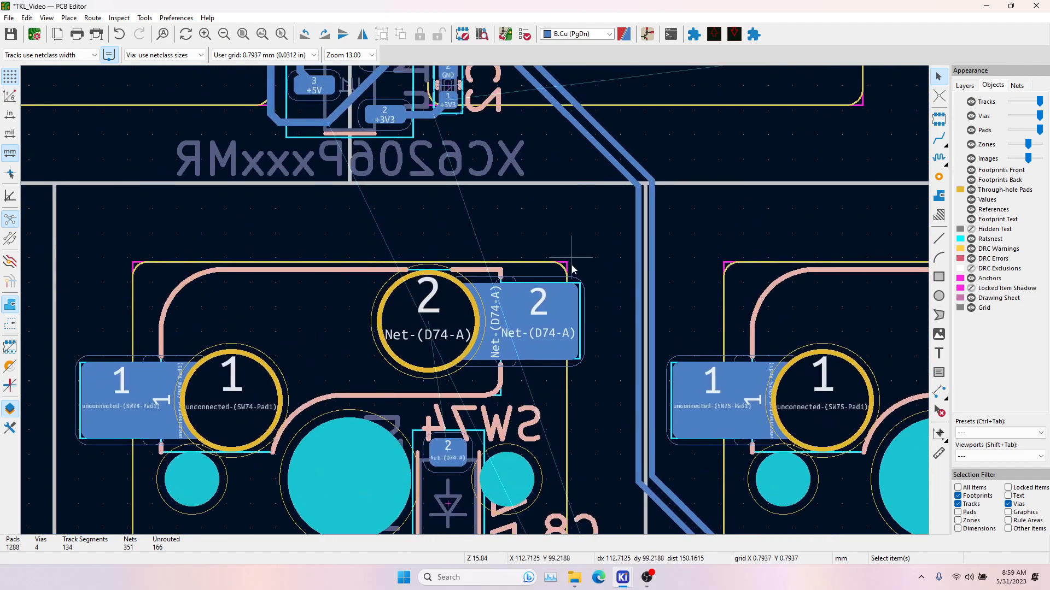
Route GND from C2's pad 2 through a new via and along the front copper to the GND via above regulator U1.
left_click(939, 139)
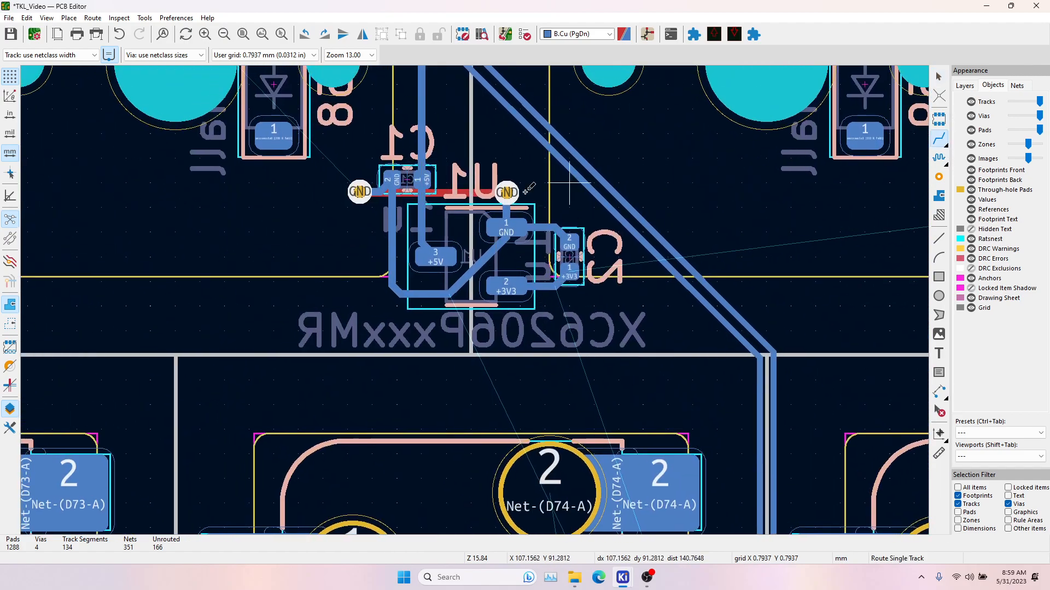
scroll(372, 193, "up", 1)
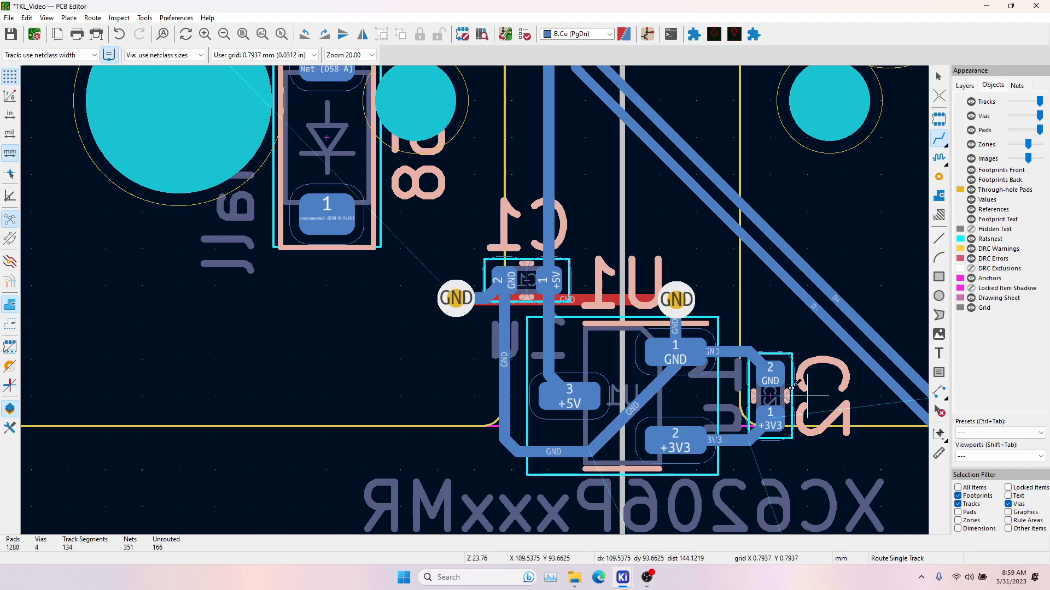
key("Escape")
left_click(533, 300)
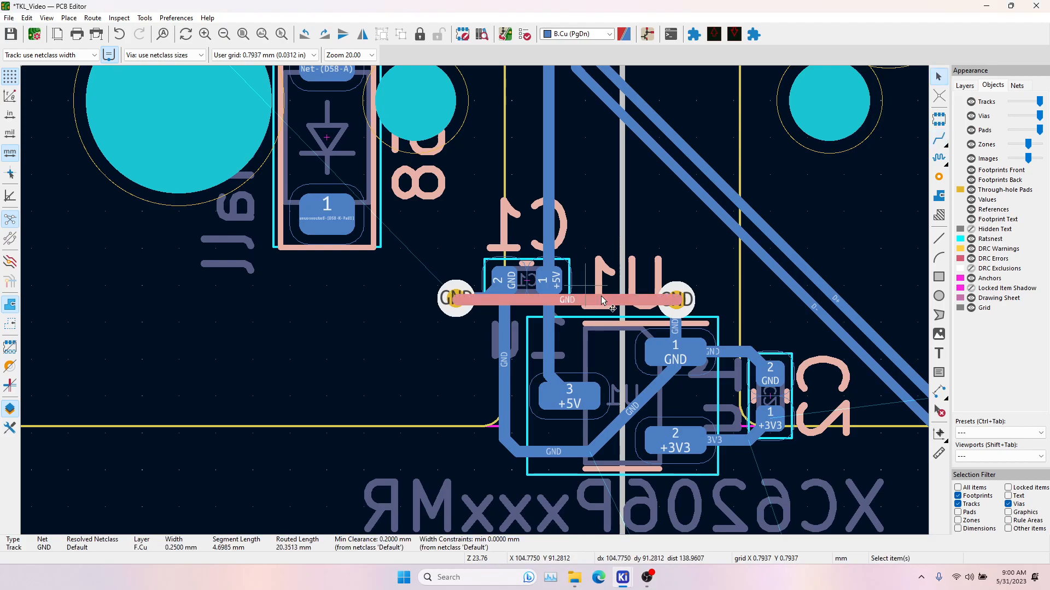
left_click(939, 139)
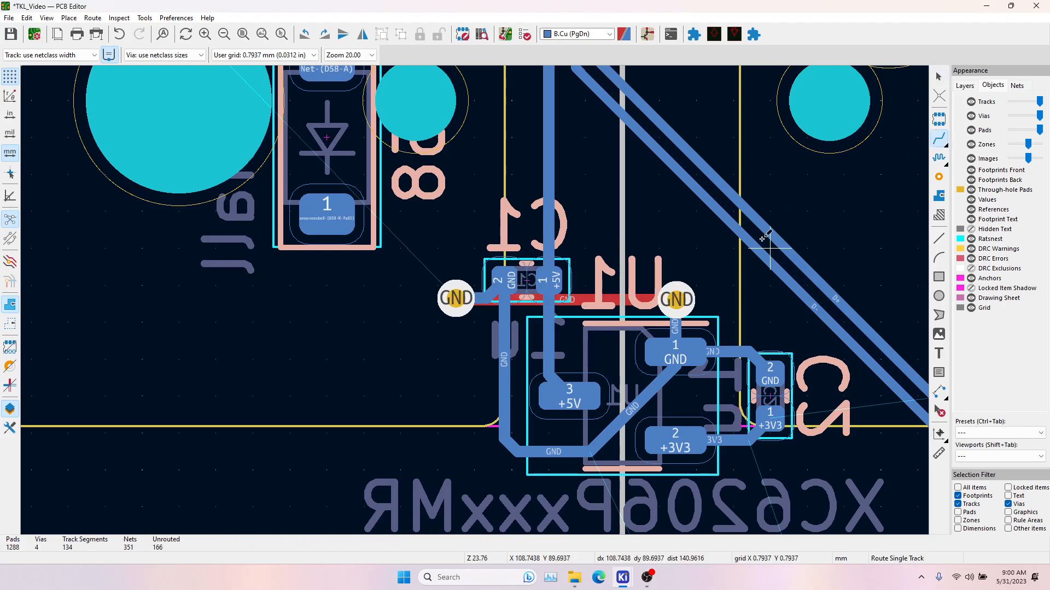
left_click(779, 366)
key("v")
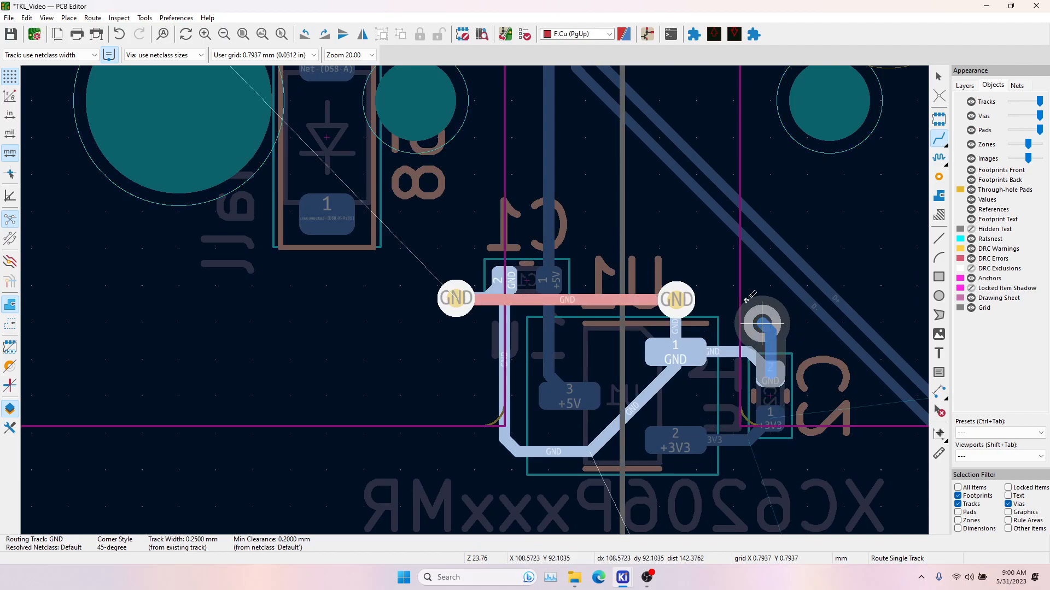
left_click(678, 300)
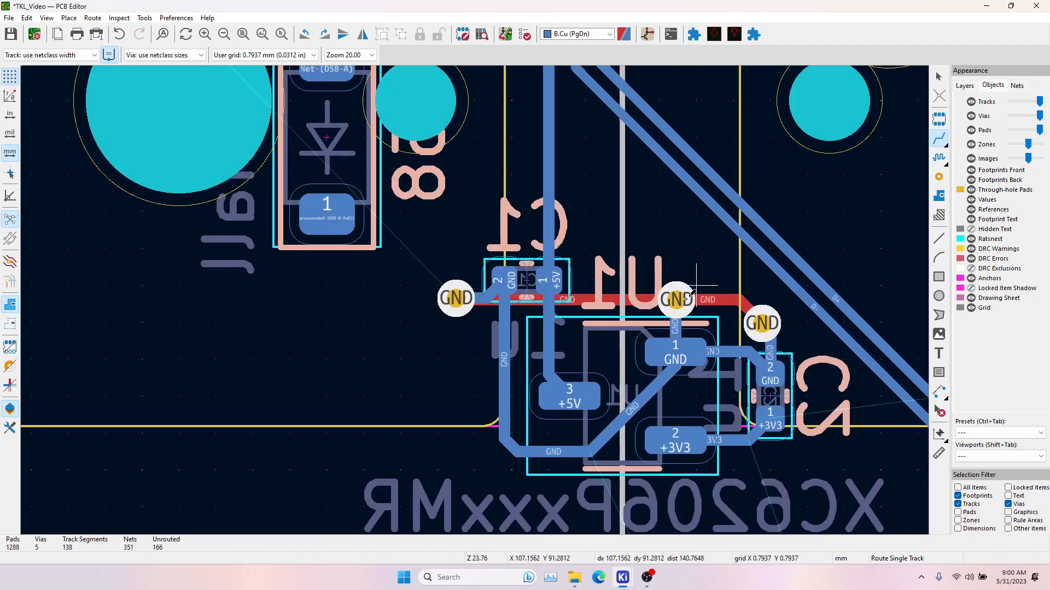
Route a +3V3 track from C2's pad 1 alongside the USB data pair to pad 1 of C8.
middle_click_drag(795, 377, 565, 316)
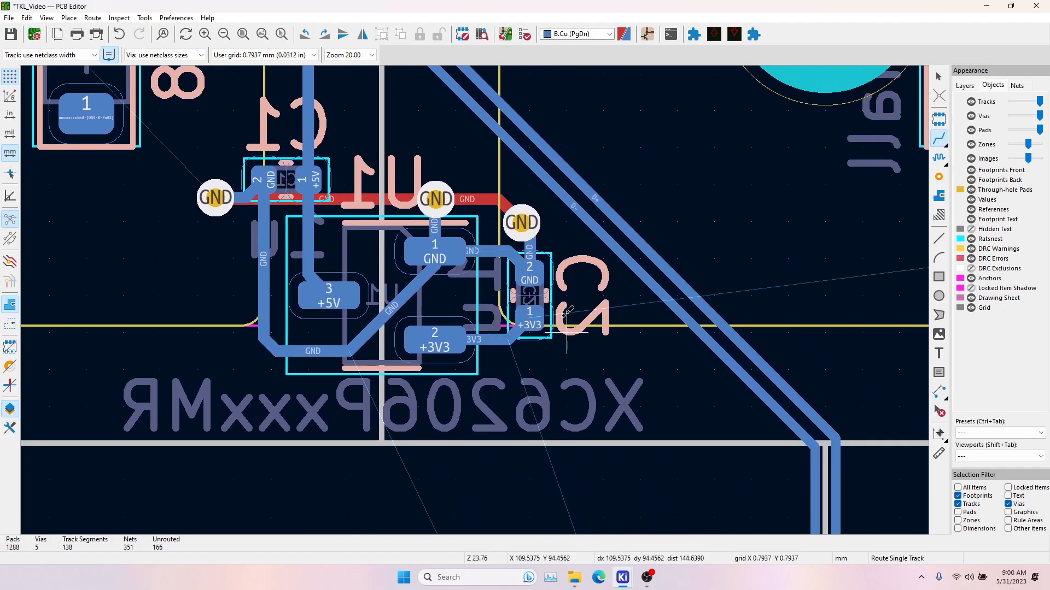
left_click(529, 319)
middle_click_drag(666, 359, 637, 287)
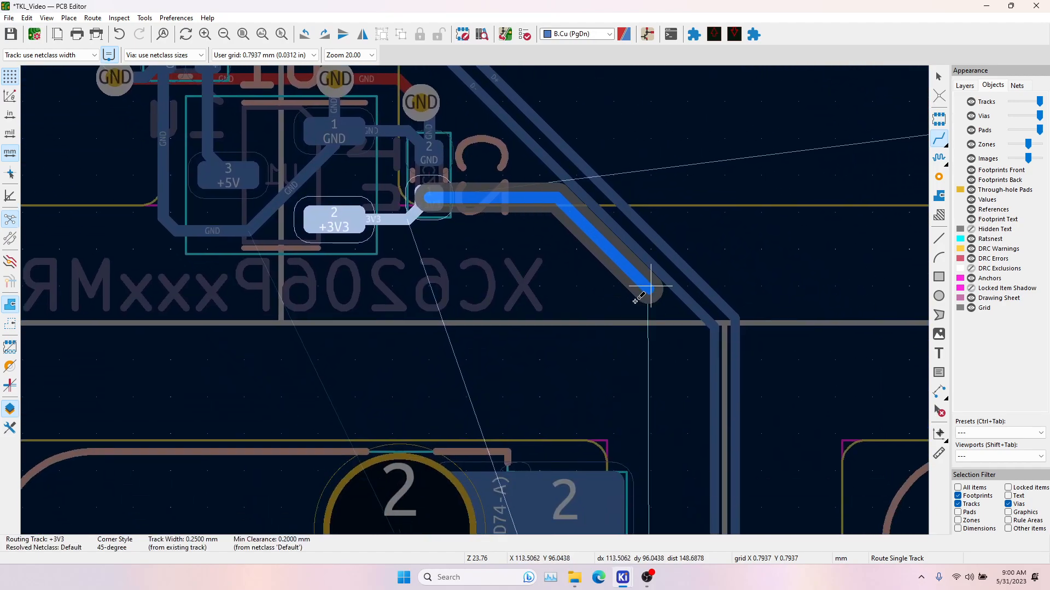
middle_click_drag(688, 454, 584, 82)
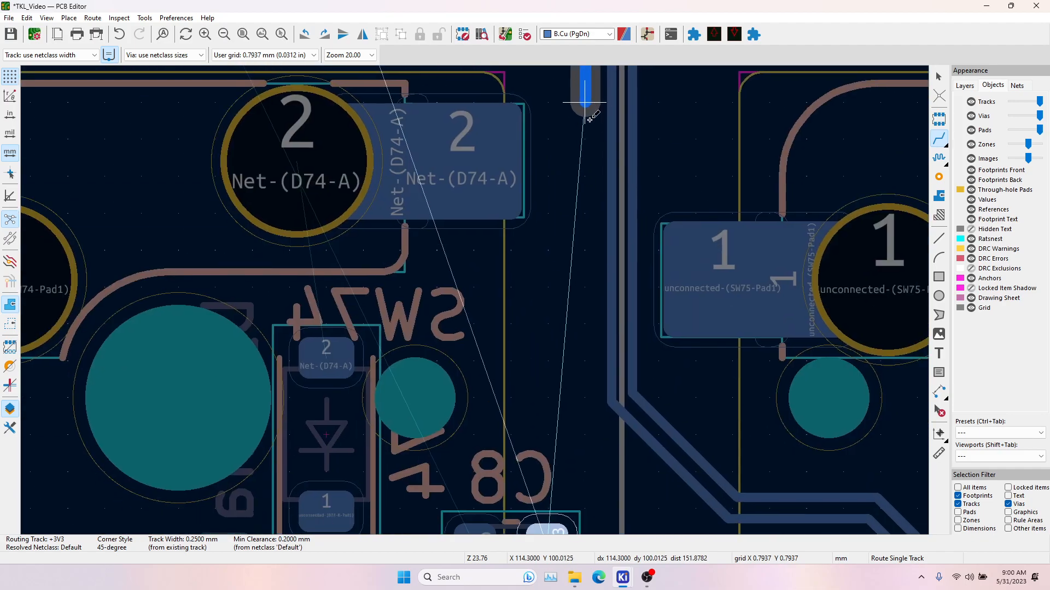
middle_click_drag(585, 282, 550, 142)
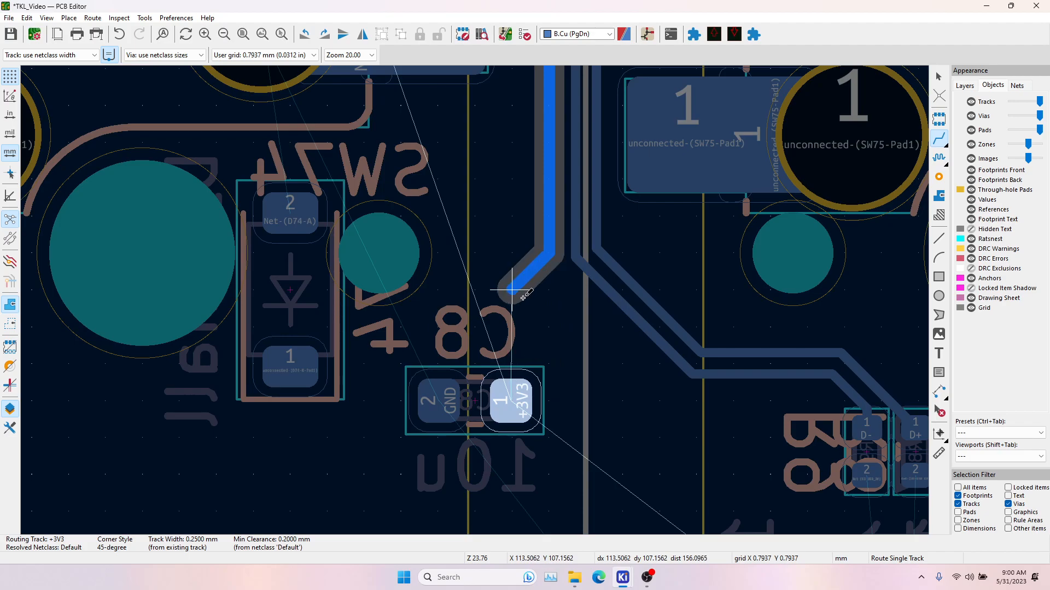
left_click(522, 299)
left_click(518, 393)
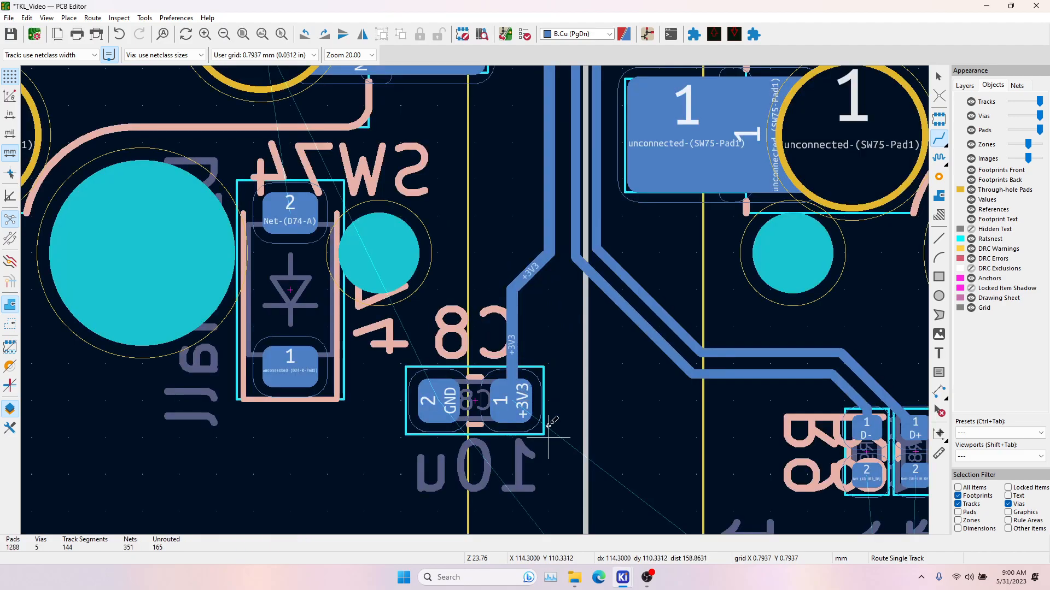
Continue the +3V3 track from C8 to C9's pad 1, branching to the nearest +3V3 capacitor pad above the microcontroller.
left_click(515, 412)
left_click(514, 287)
left_click(517, 404)
middle_click_drag(546, 438, 437, 89)
scroll(428, 190, "down", 3)
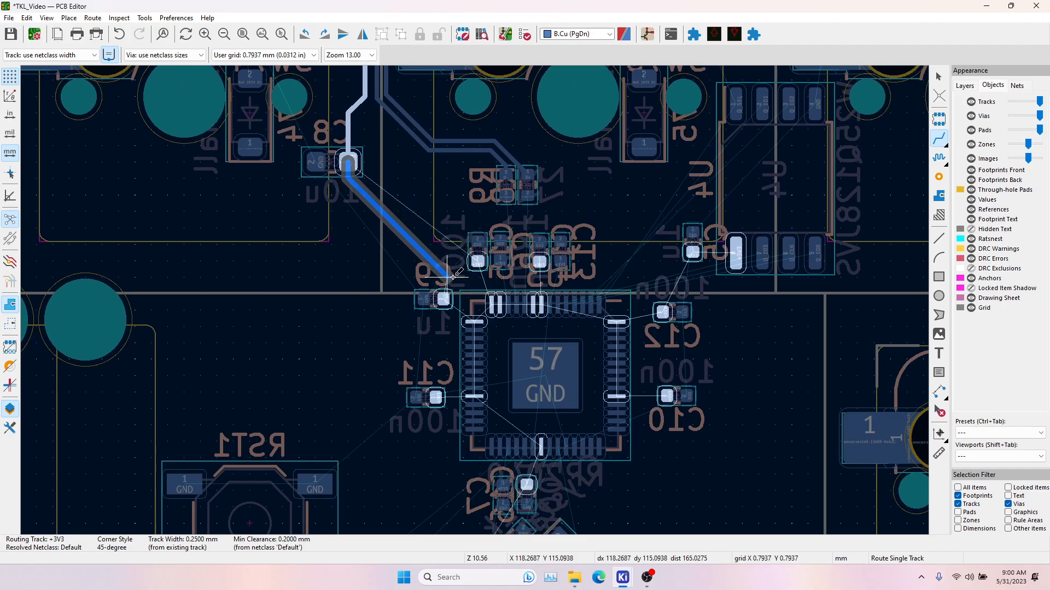
scroll(453, 278, "up", 5)
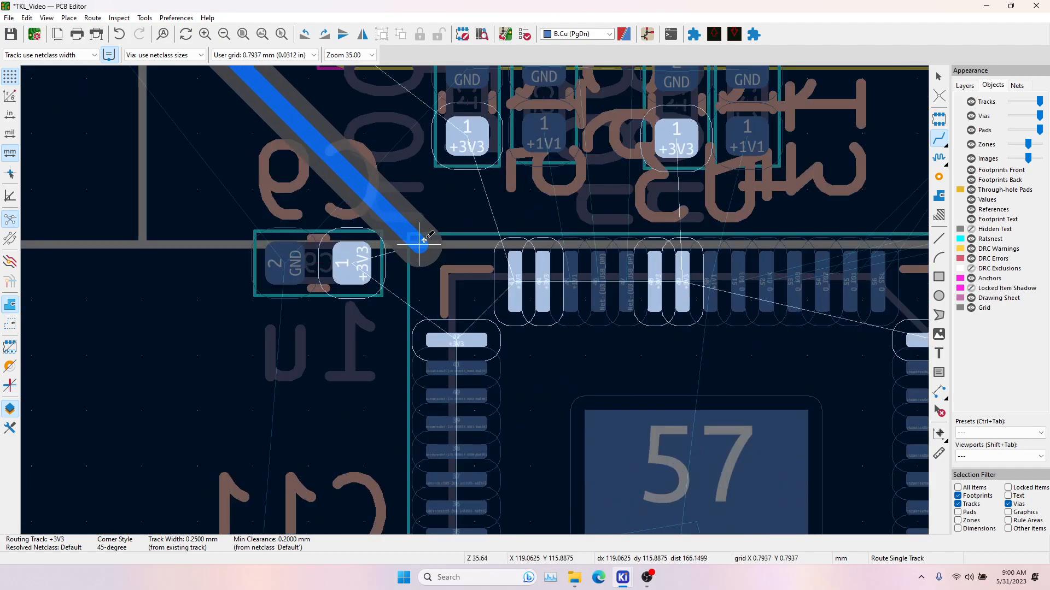
scroll(420, 241, "down", 2)
scroll(474, 300, "up", 4)
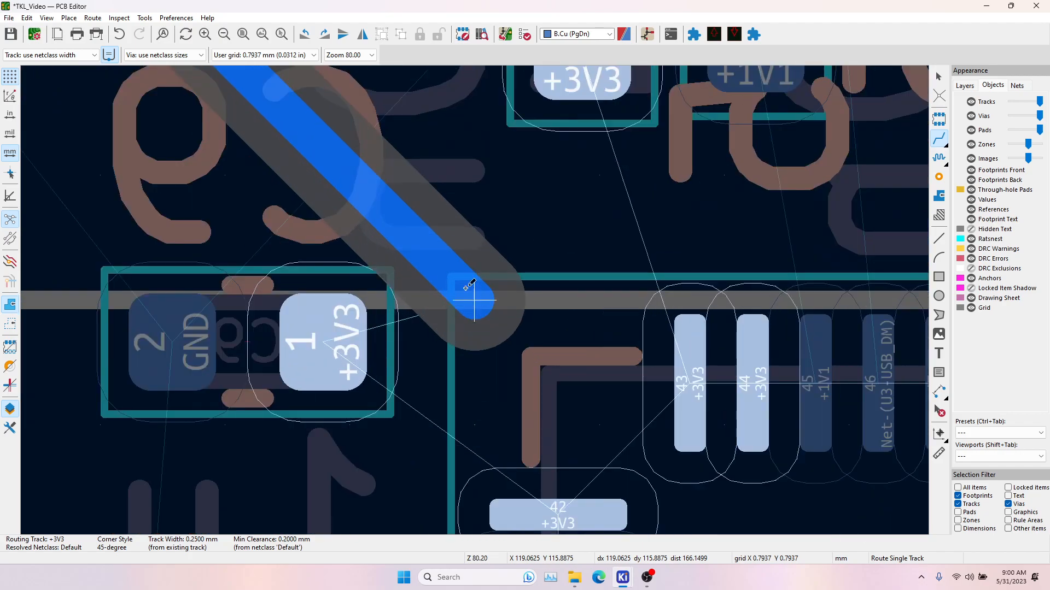
scroll(348, 326, "down", 5)
left_click(474, 300)
scroll(474, 260, "up", 4)
left_click(459, 288)
left_click(627, 305)
middle_click_drag(642, 385, 569, 223)
Route +3V3 from C9's pad 1 to microcontroller pin 42 with a 0.2 mm track width.
left_click(383, 333)
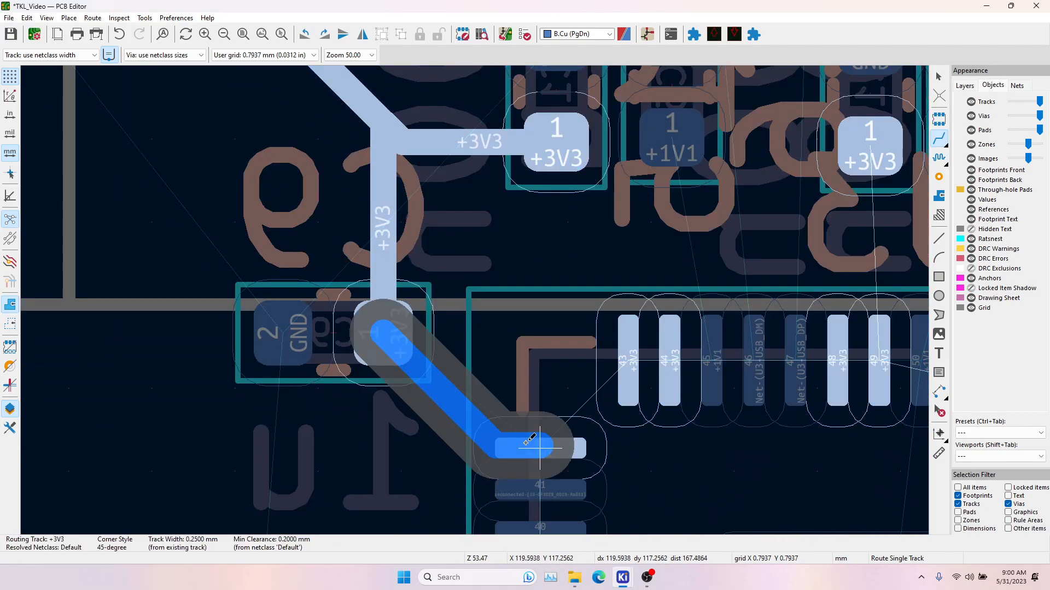
key("w")
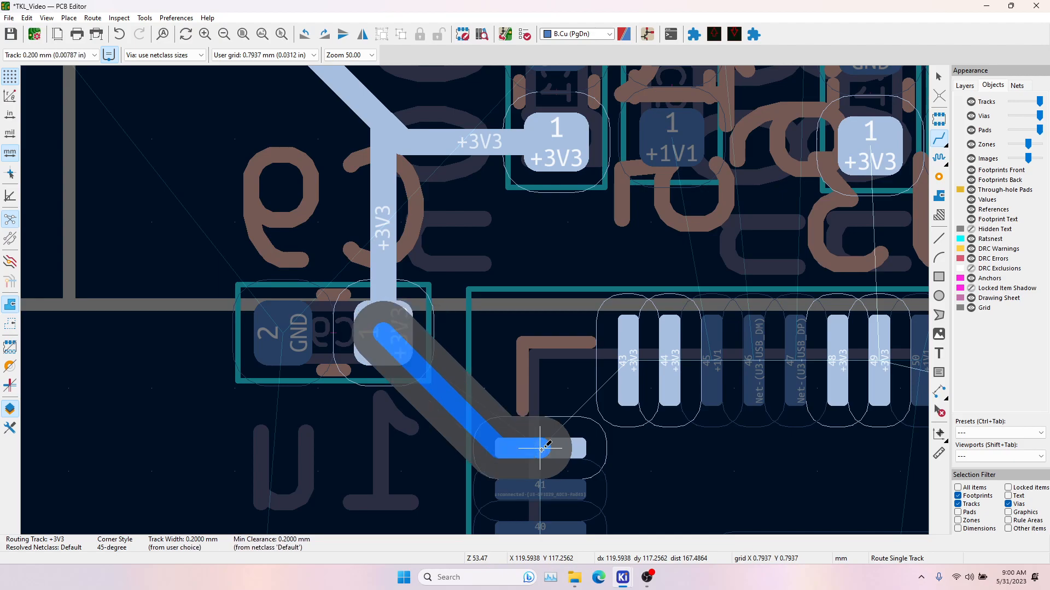
left_click(541, 449)
Route 0.2 mm +3V3 tracks from the capacitor pad above the microcontroller to pins 43 and 44.
left_click(557, 137)
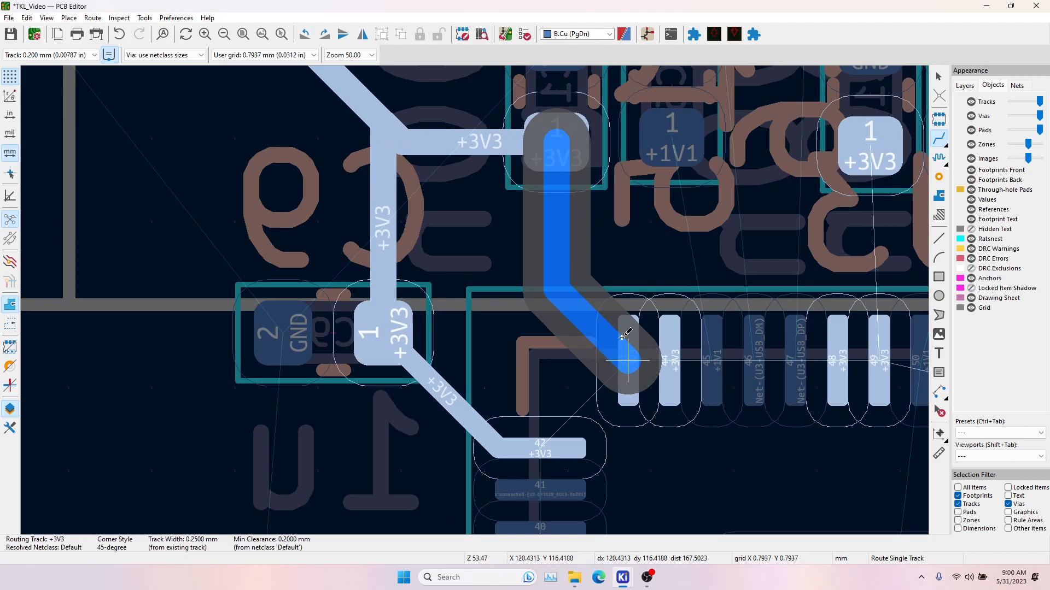
key("slash")
key("w")
left_click(627, 359)
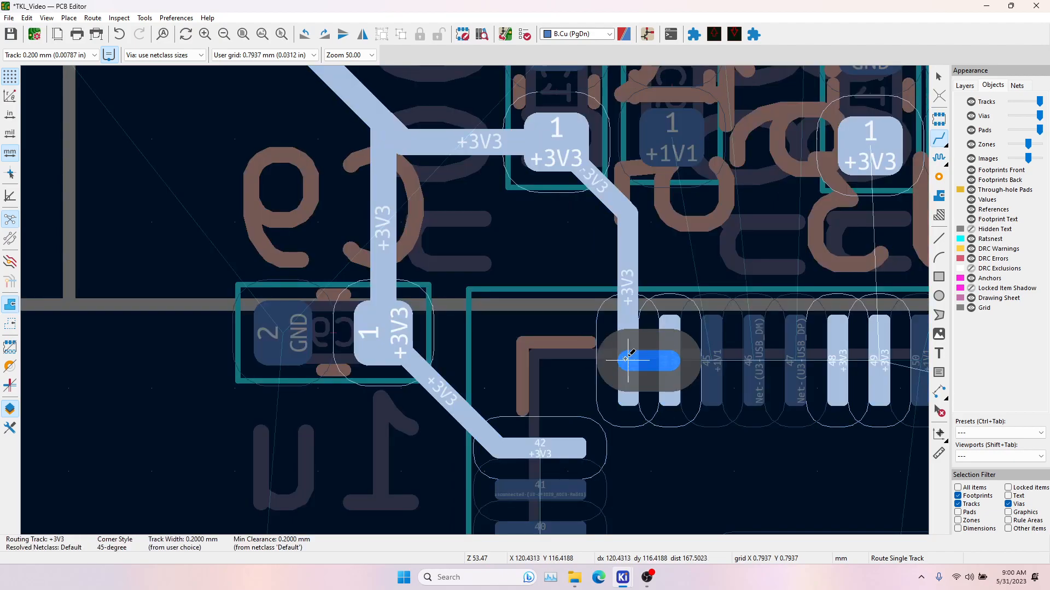
left_click(629, 230)
Route a 0.2 mm +1V1 track from the adjacent capacitor's pad 1 to microcontroller pin 45.
middle_click_drag(629, 230, 403, 221)
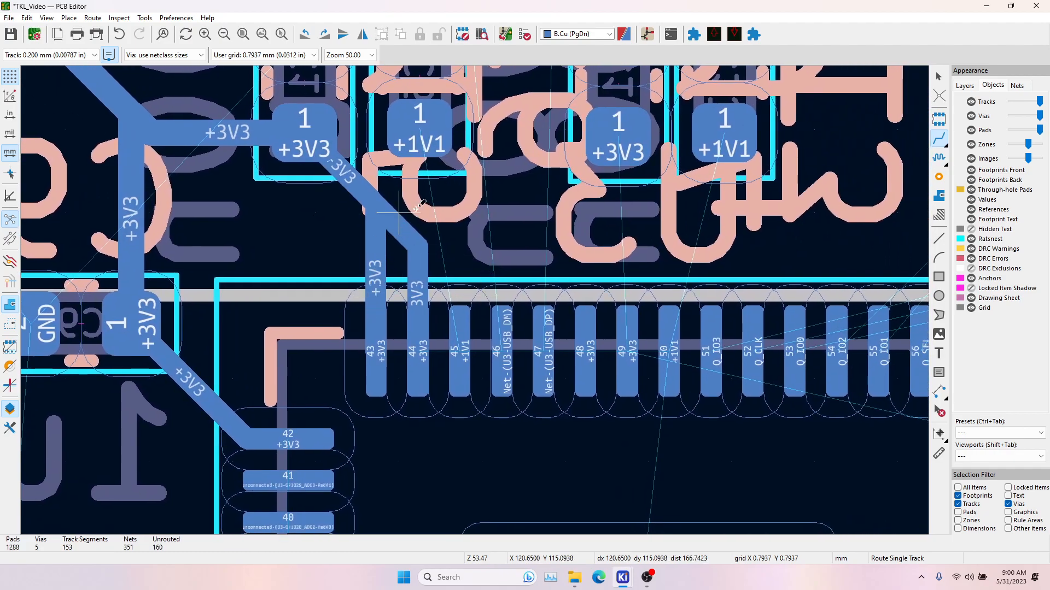
left_click(430, 141)
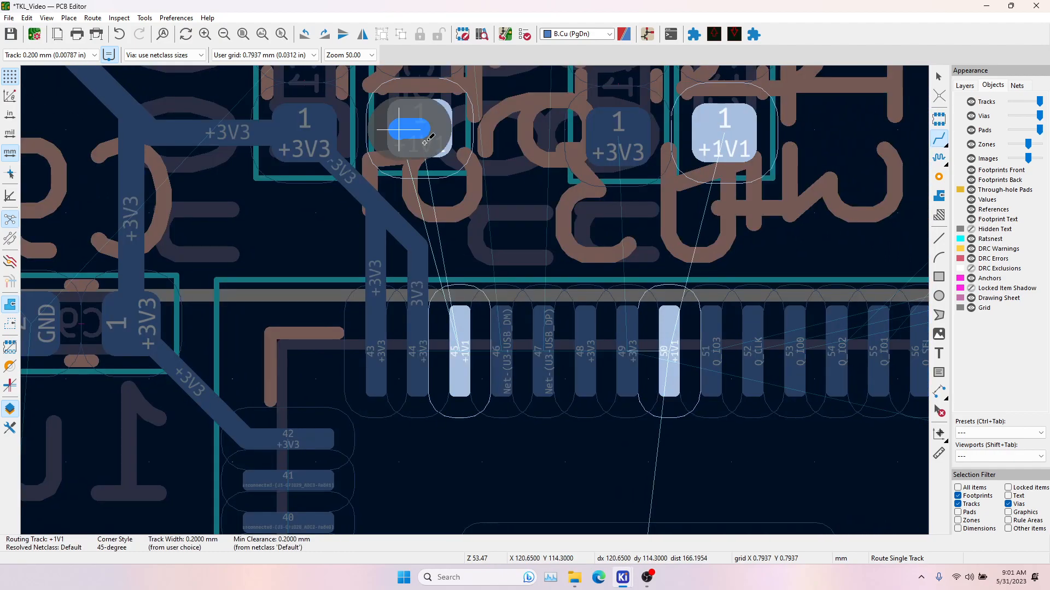
left_click(462, 342)
Route 0.2 mm tracks from microcontroller pins 49 and 48 to the +3V3 capacitor pad above and from pin 50 to the adjacent +1V1 pad.
left_click(627, 341)
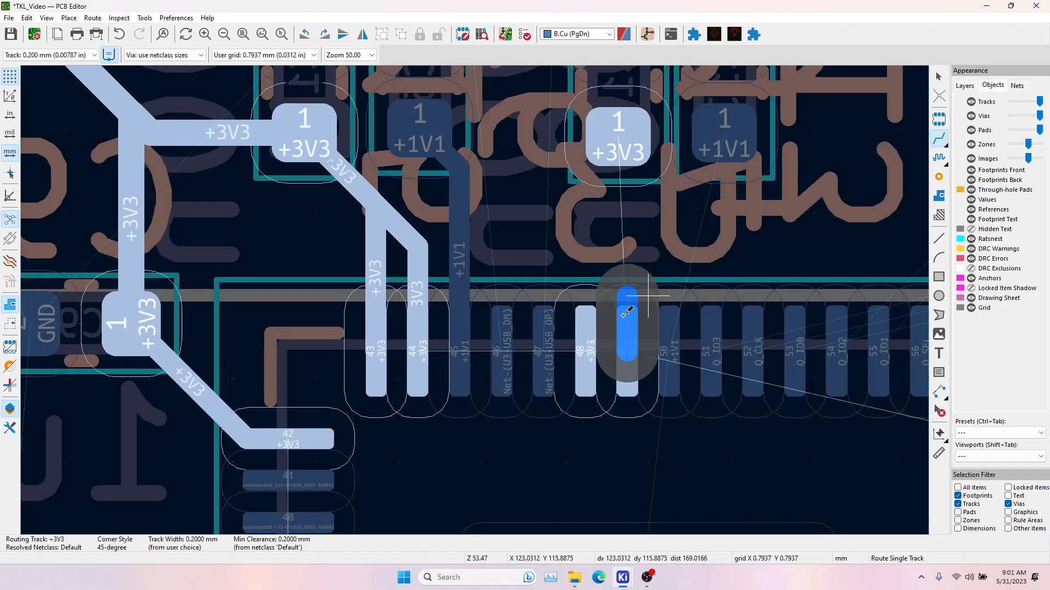
left_click(604, 152)
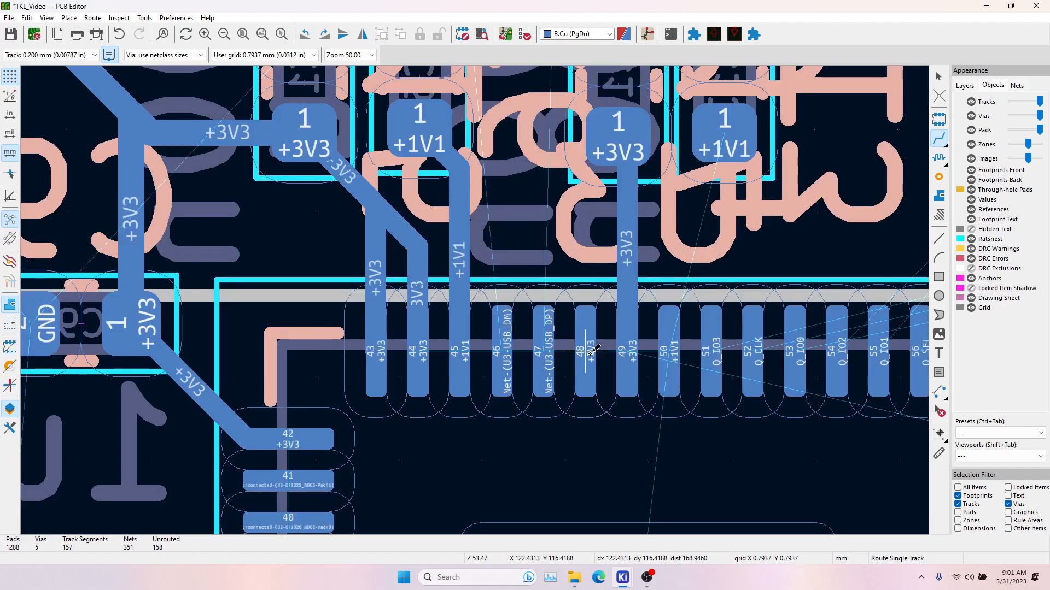
left_click(585, 350)
left_click(628, 232)
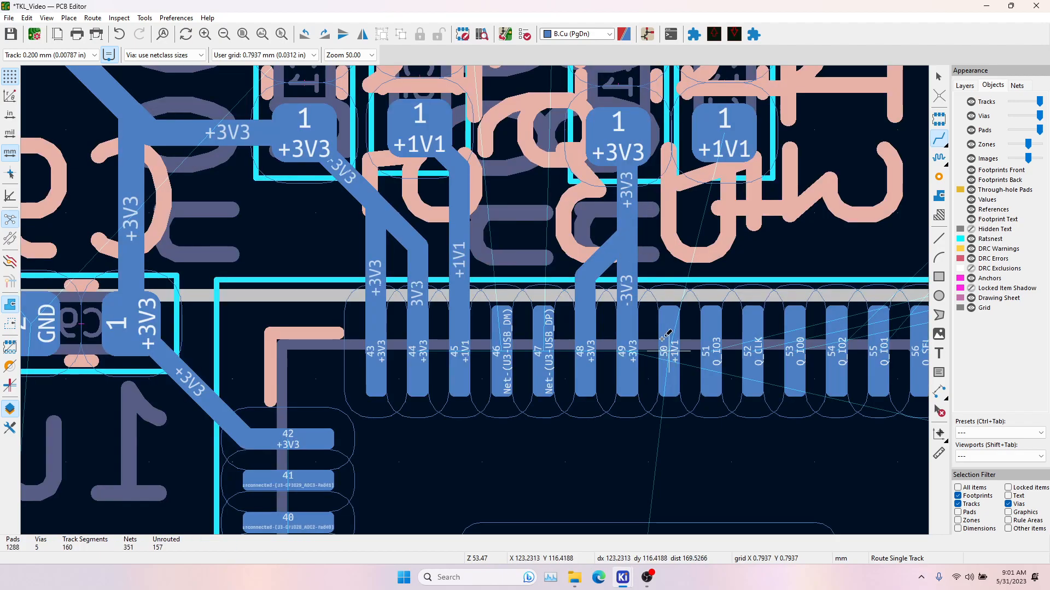
left_click(669, 350)
left_click(707, 160)
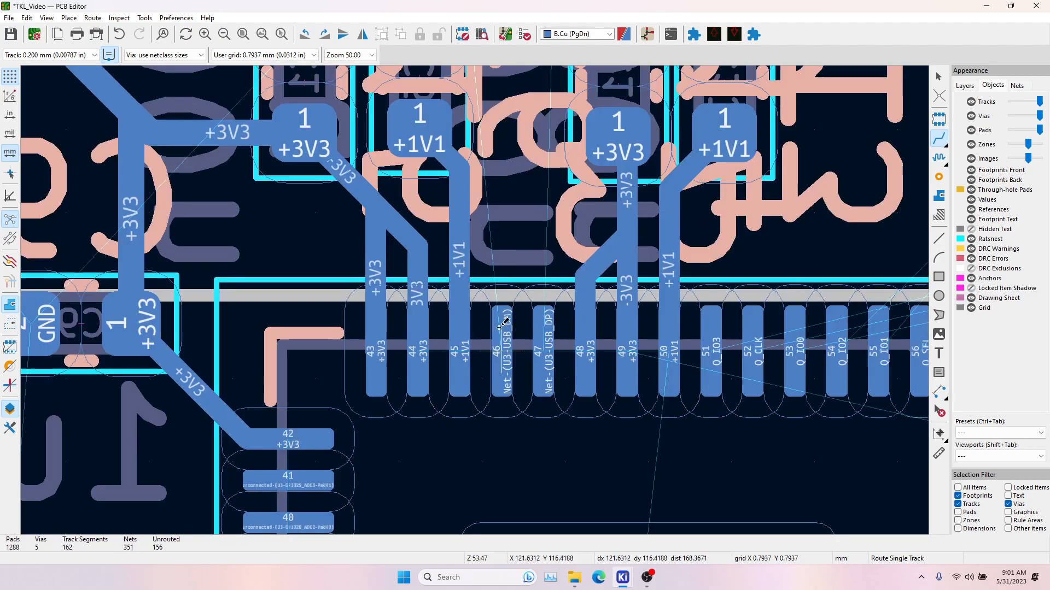
Route a 0.2 mm USB_DM track from microcontroller pin 46 to pad 2 of the D- series resistor.
scroll(505, 239, "up", 5)
scroll(506, 239, "down", 4)
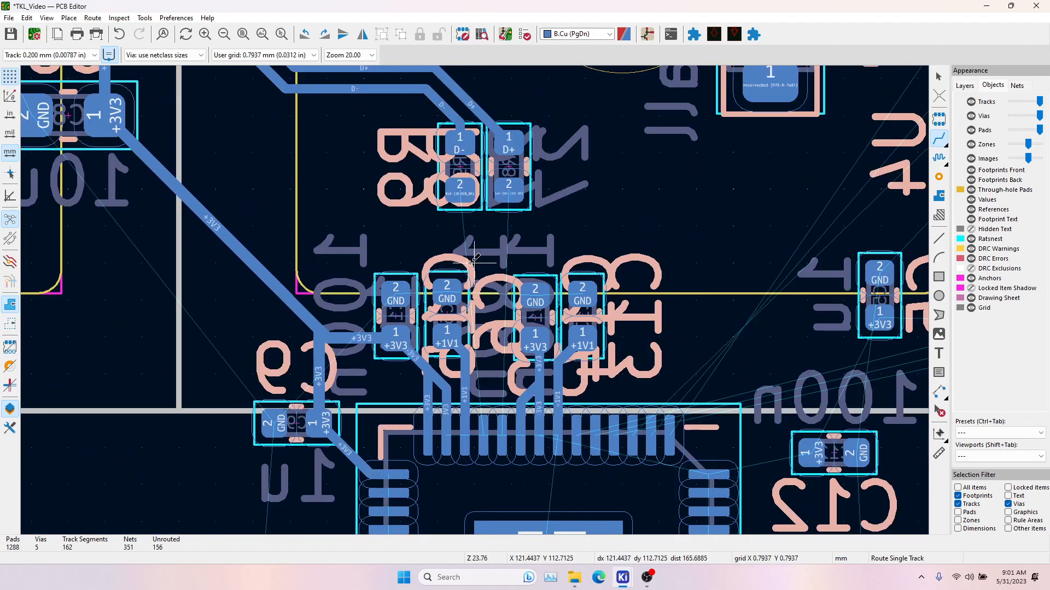
left_click(494, 416)
key("Escape")
key("Escape")
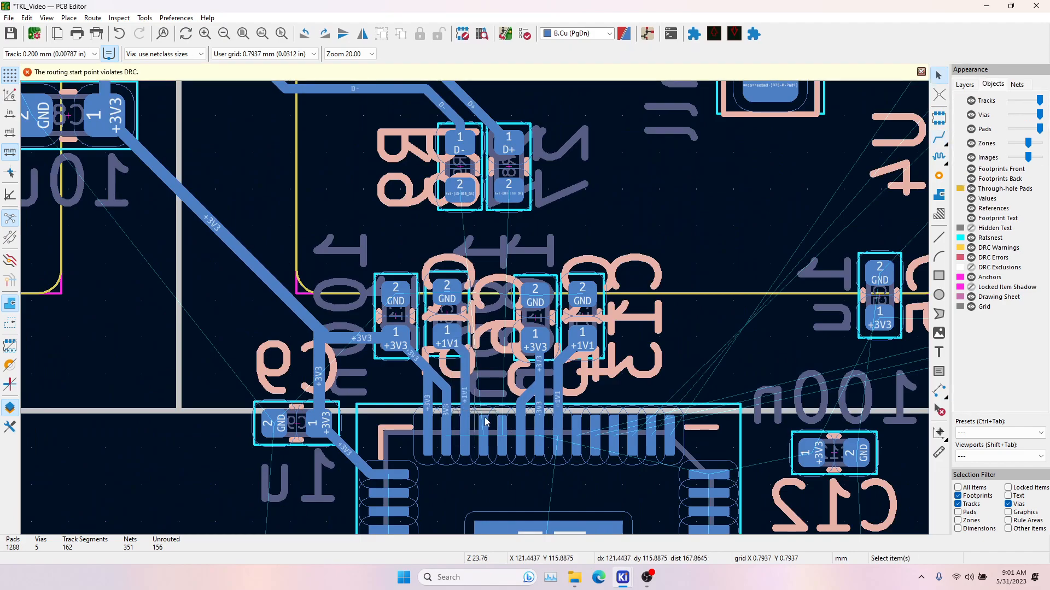
left_click(938, 138)
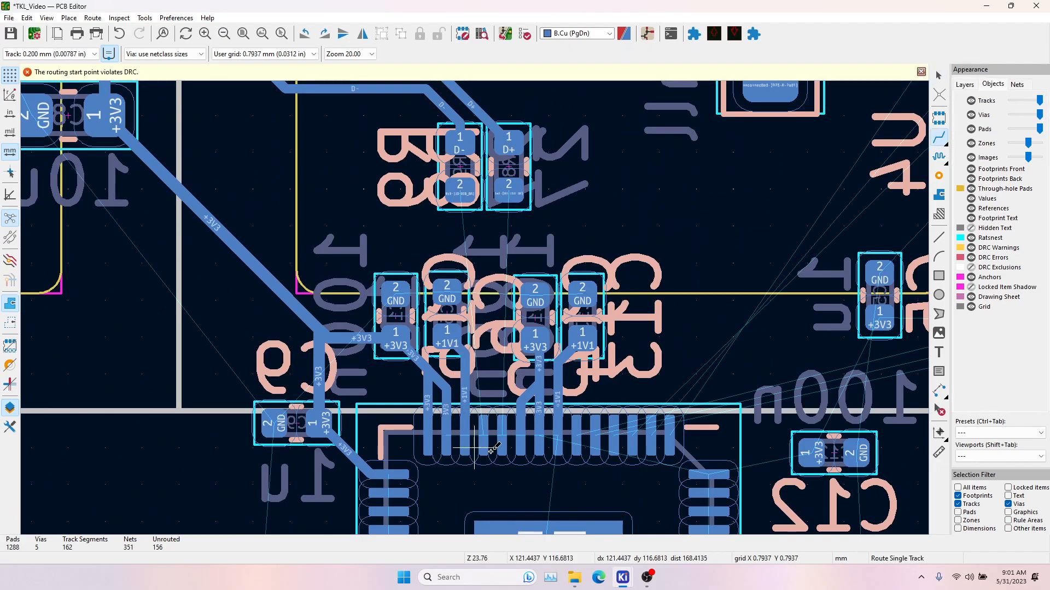
left_click(482, 440)
left_click(459, 188)
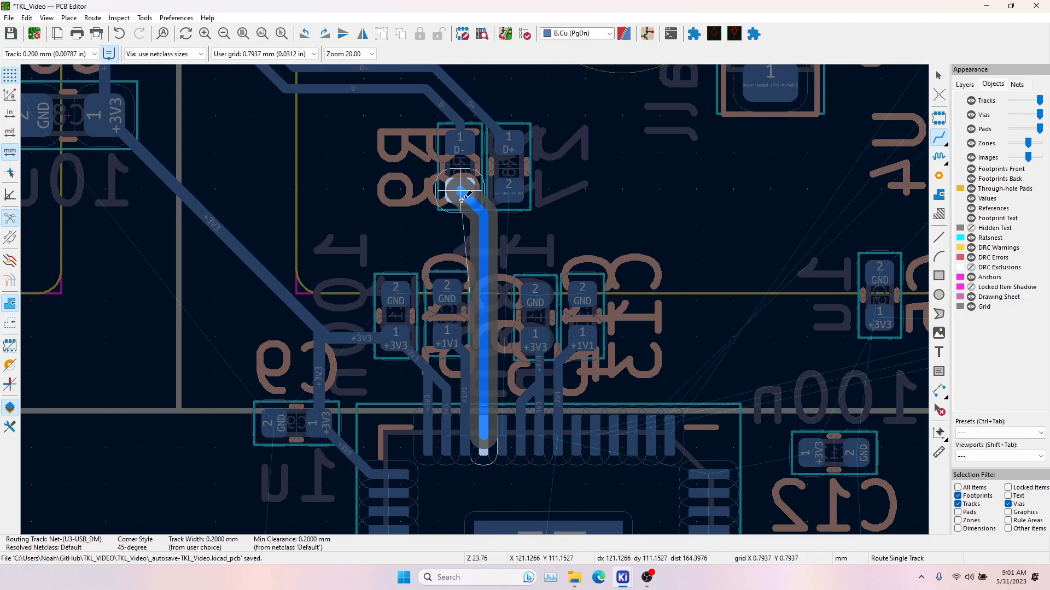
Route a 0.2 mm USB_DP track from microcontroller pin 47 to pad 2 of the D+ series resistor.
left_click(500, 424)
key("Escape")
key("Escape")
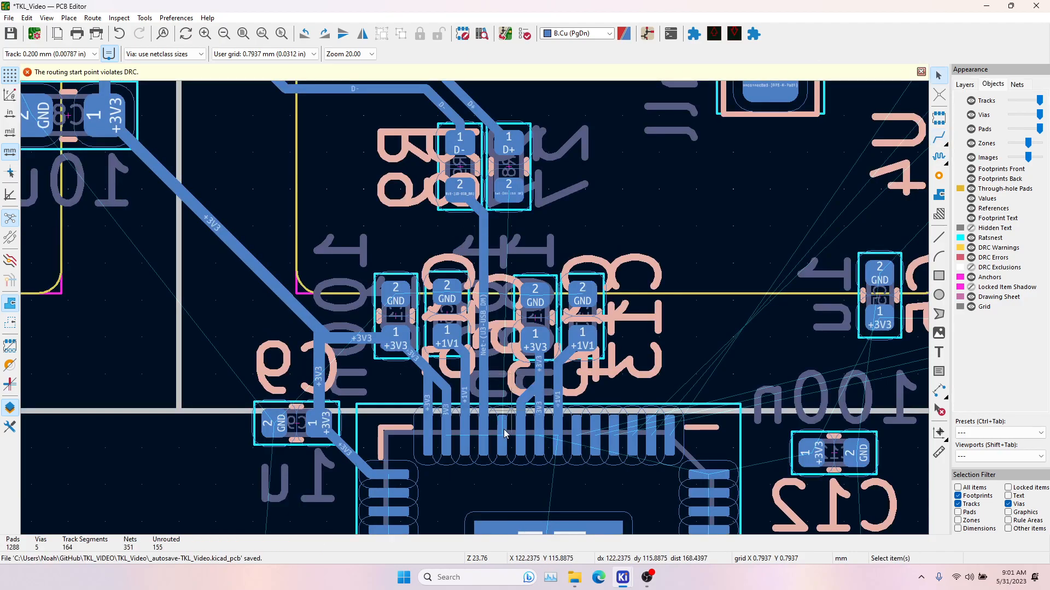
left_click(938, 137)
left_click(501, 429)
left_click(515, 194)
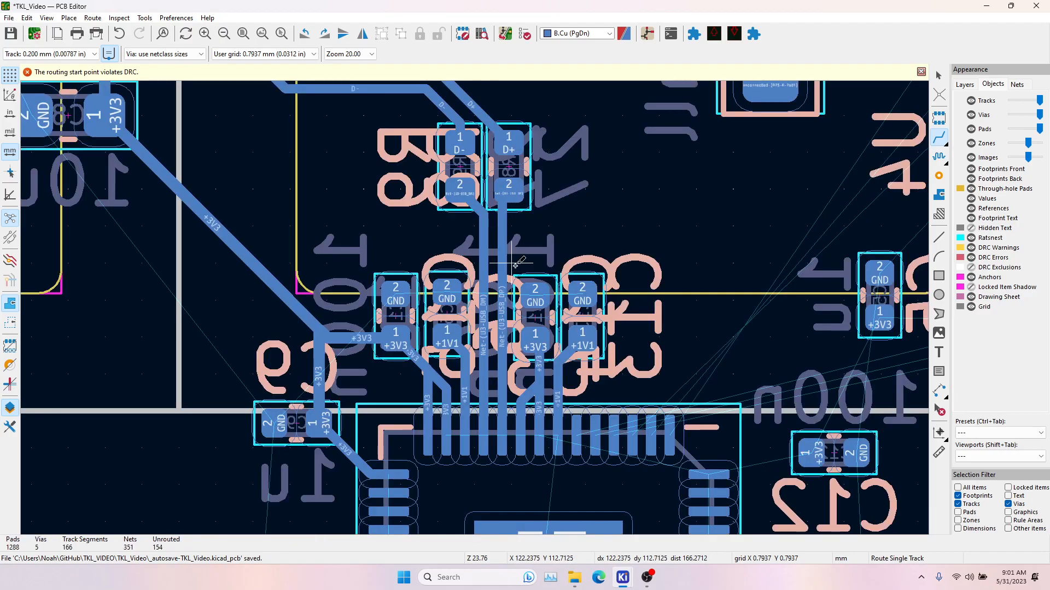
Join the GND pads within each of the two capacitor pairs above the microcontroller, on either side of the USB tracks.
left_click(583, 296)
left_click(535, 295)
left_click(447, 293)
left_click(392, 292)
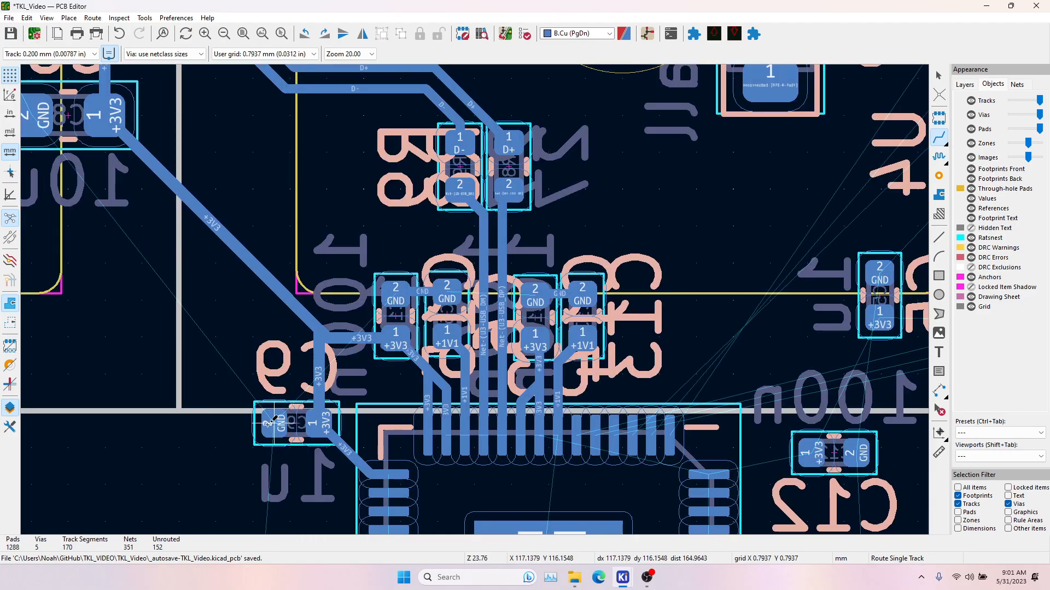
Place a GND via above each of the two capacitor pairs and connect both GND pads of each pair to it.
left_click(399, 290)
key("v")
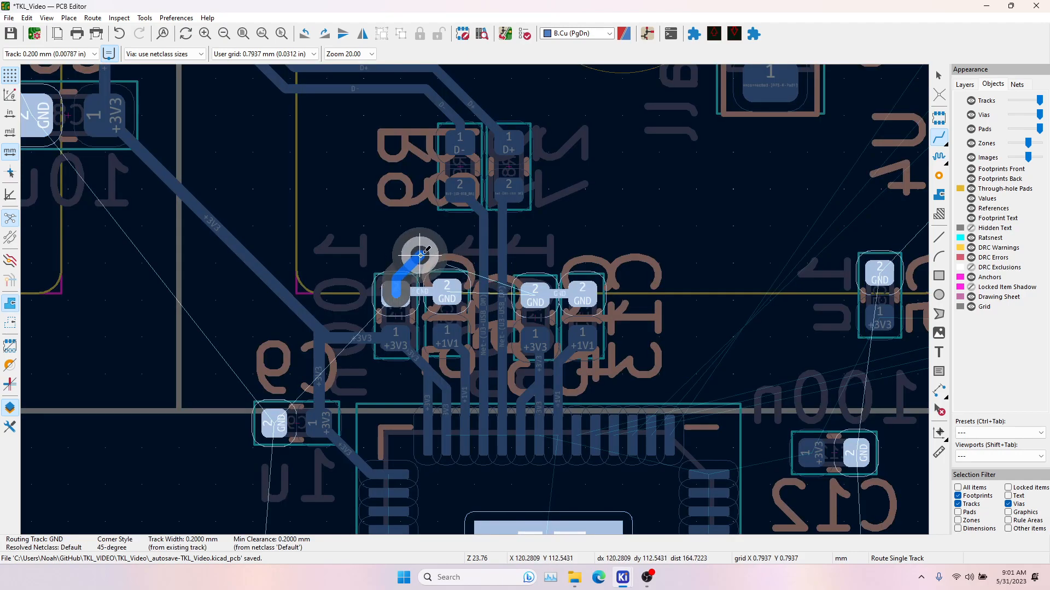
left_click(422, 255)
key("Escape")
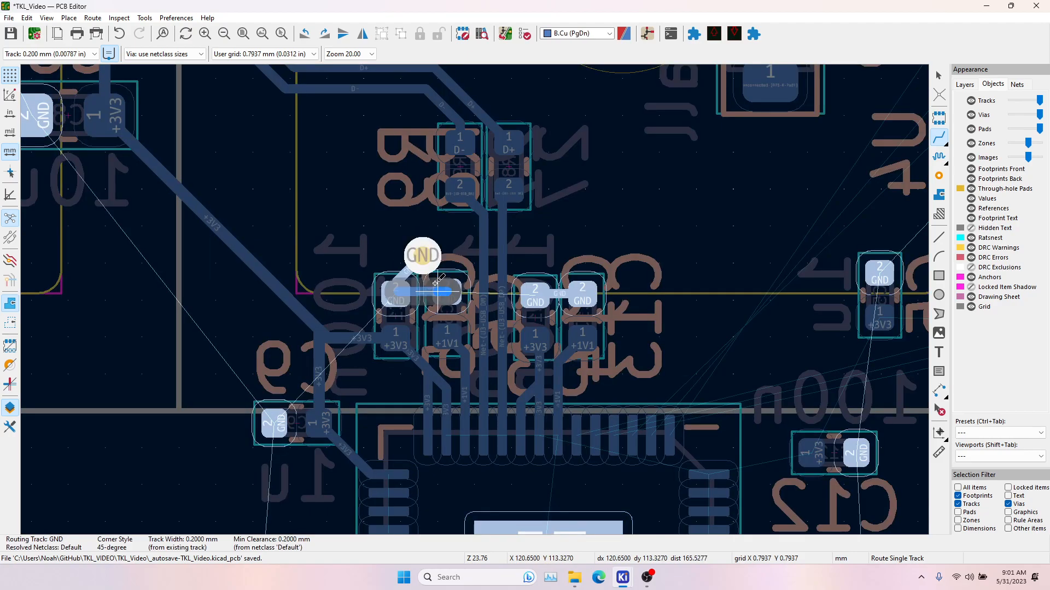
left_click(537, 293)
key("v")
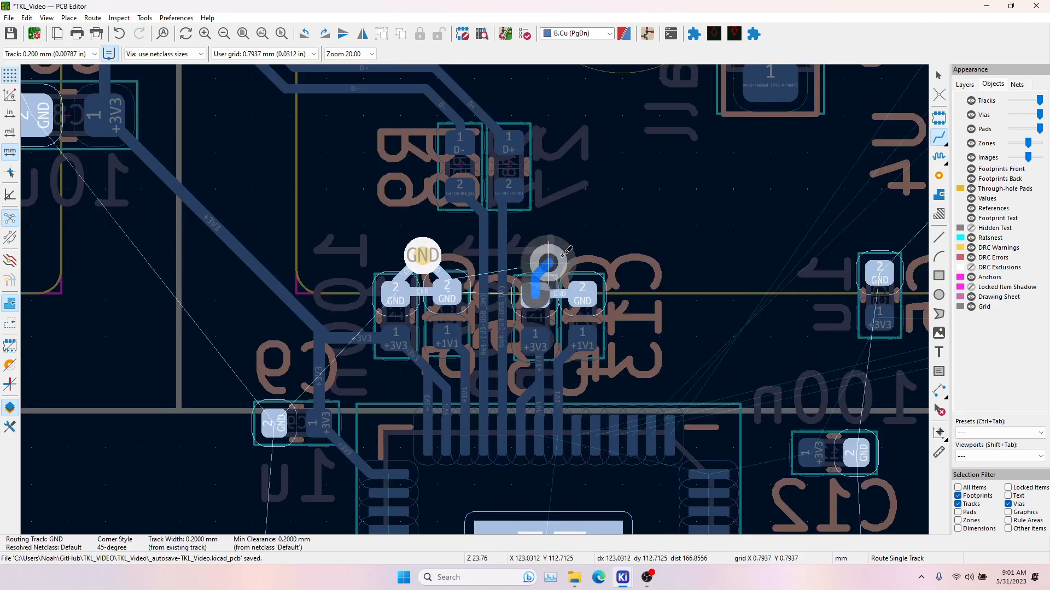
left_click(558, 257)
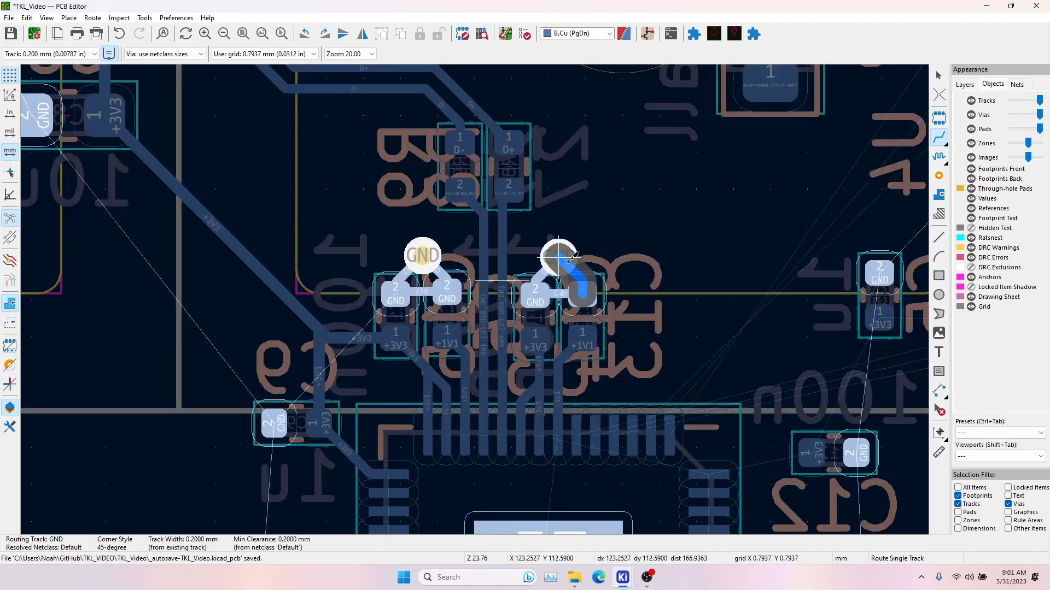
key("Escape")
Route a short GND track from C9's pad 2 to a new via just up and left of the pad.
left_click(262, 424)
key("v")
left_click(236, 405)
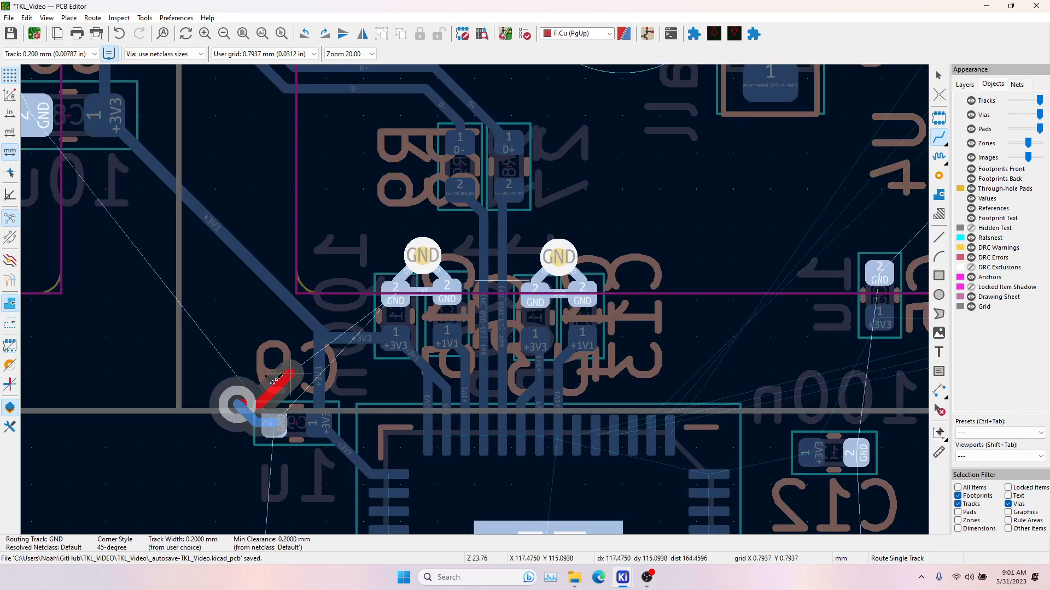
key("Escape")
Start a filled copper zone outside the keyboard's upper-left corner, on both F.Cu and B.Cu and assigned to the GND net.
middle_click_drag(769, 323, 551, 291)
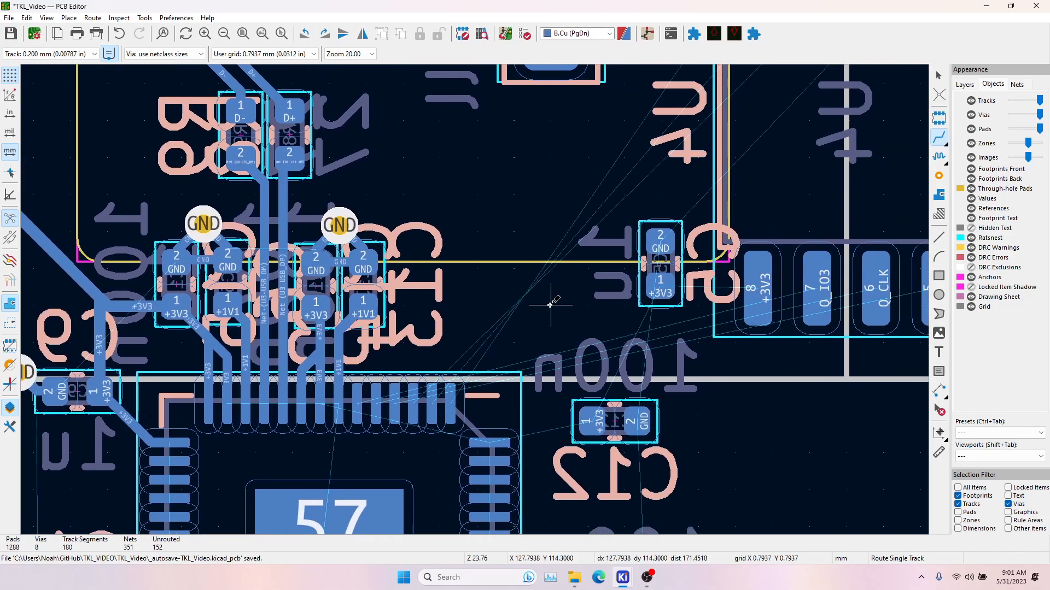
scroll(366, 342, "down", 2)
key("Escape")
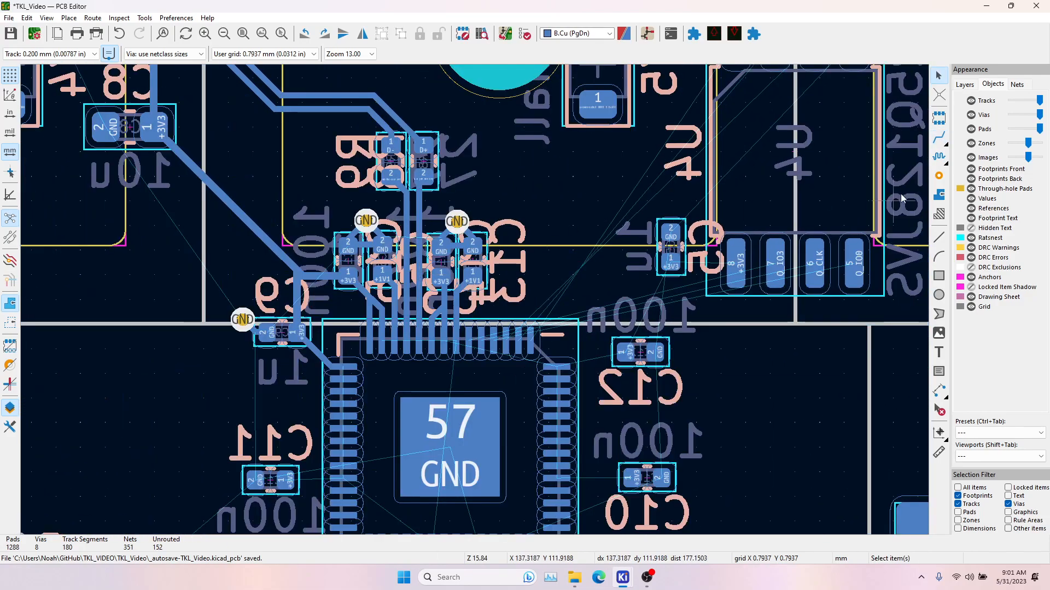
left_click(939, 194)
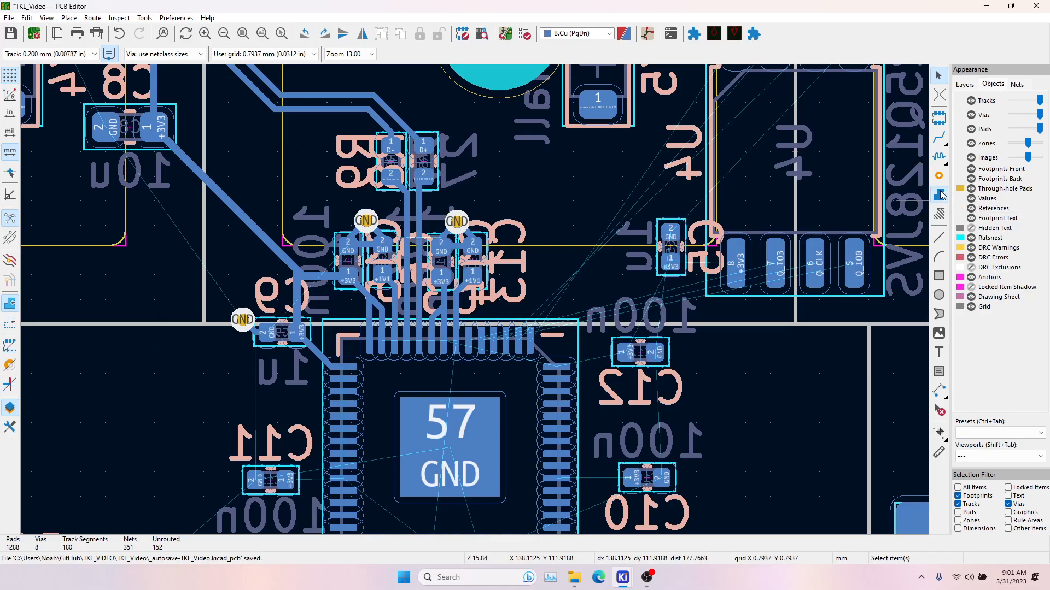
scroll(477, 296, "down", 6)
scroll(477, 296, "down", 2)
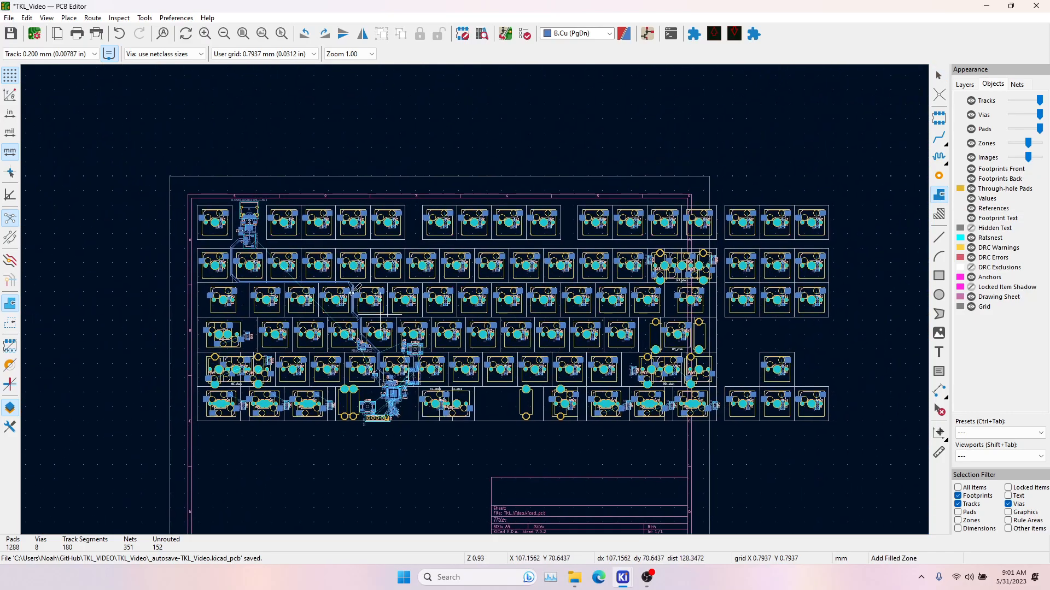
left_click(159, 159)
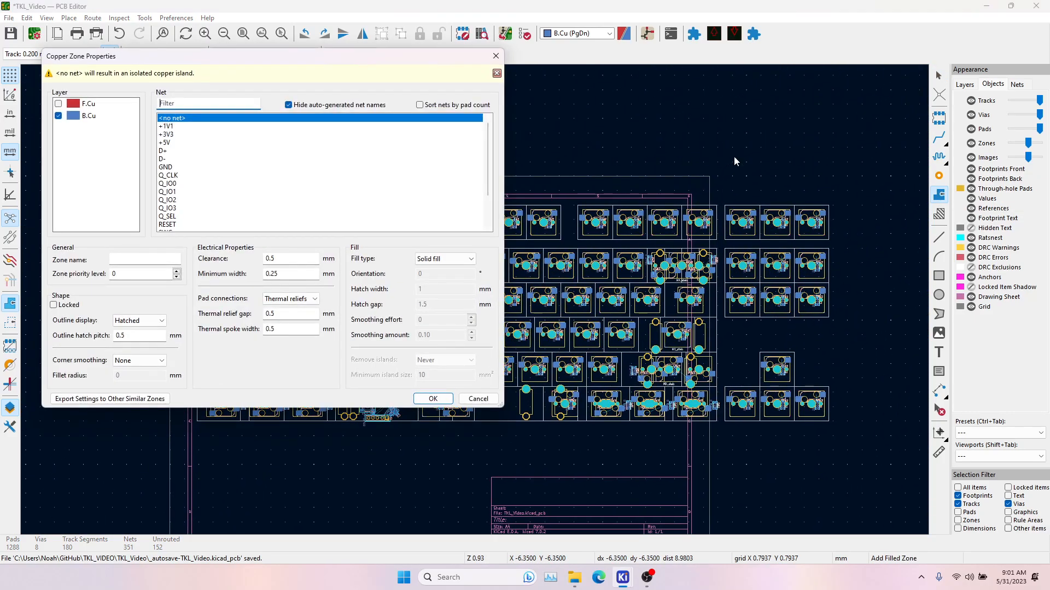
left_click(59, 104)
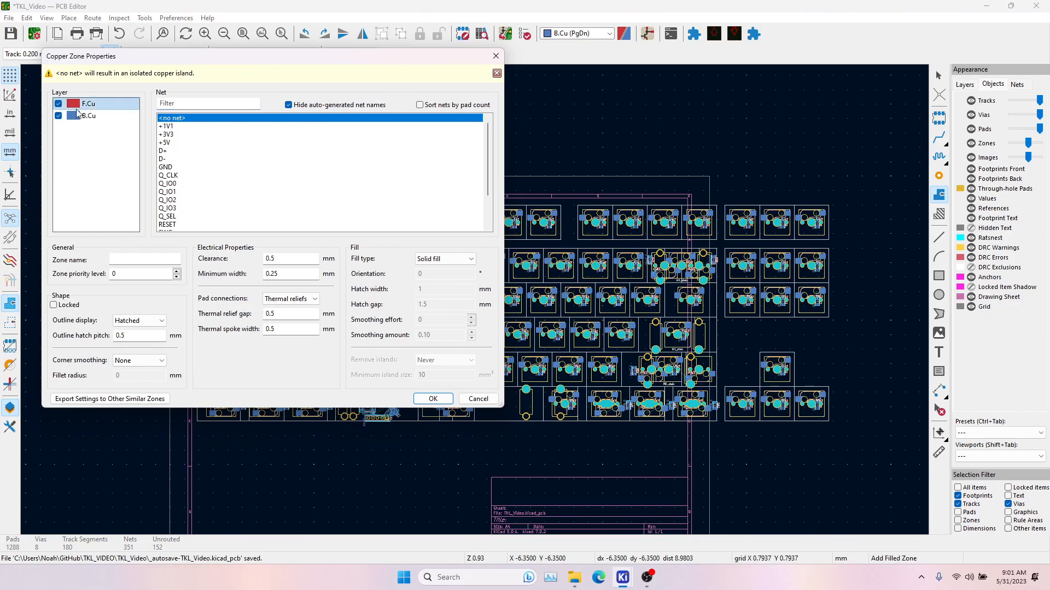
left_click(174, 167)
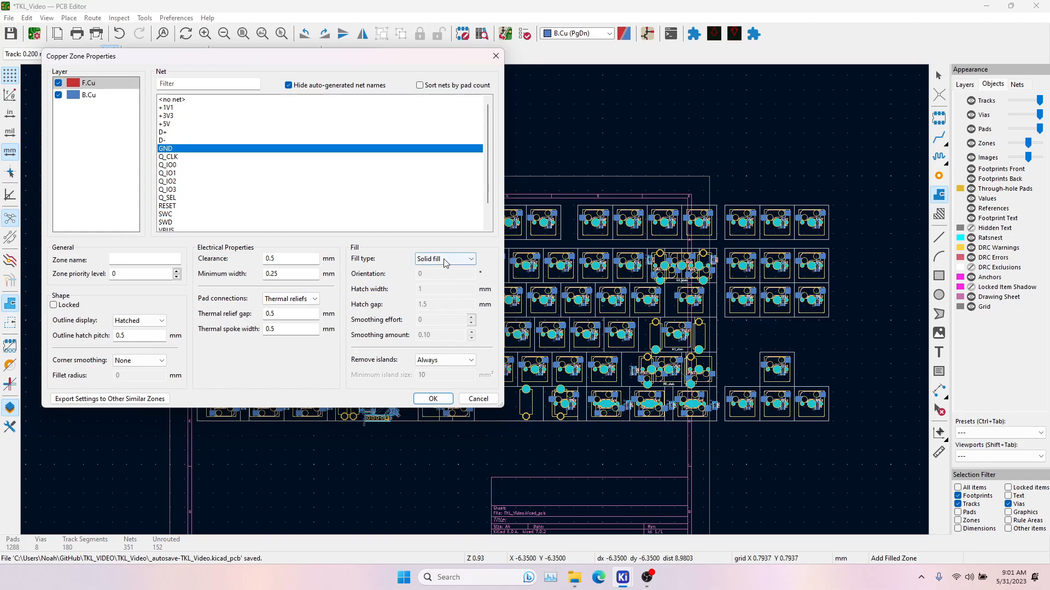
left_click(433, 399)
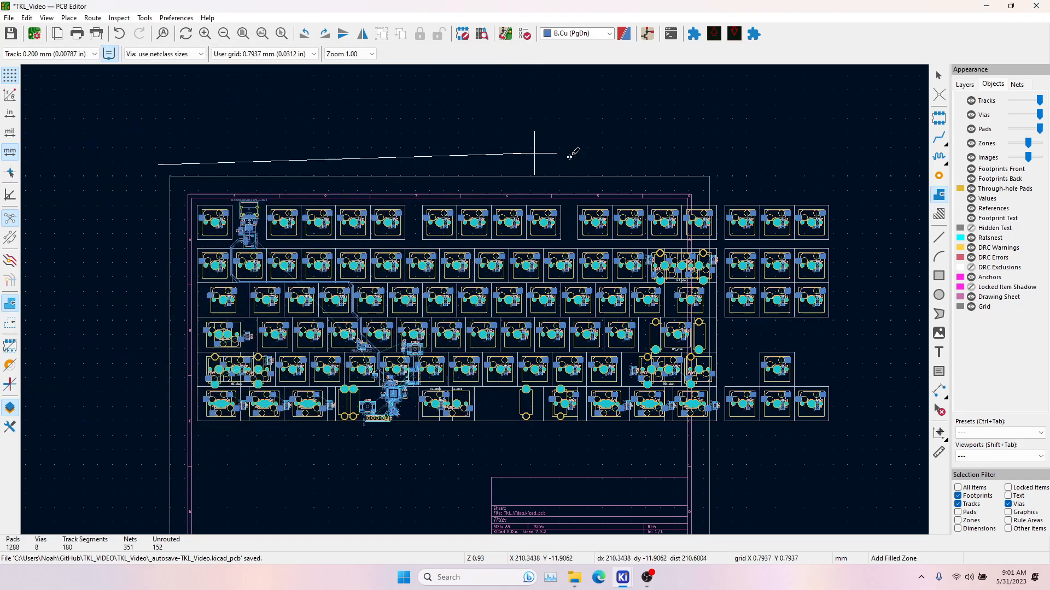
Draw the GND zone as a four-sided outline enclosing the entire keyboard layout.
left_click(870, 155)
left_click(876, 484)
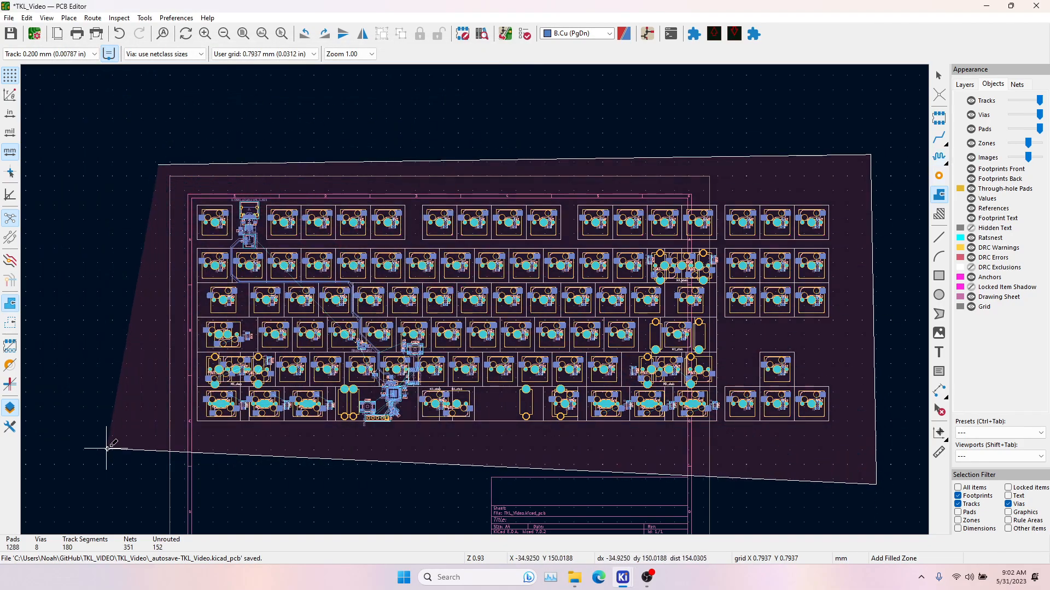
double_click(125, 461)
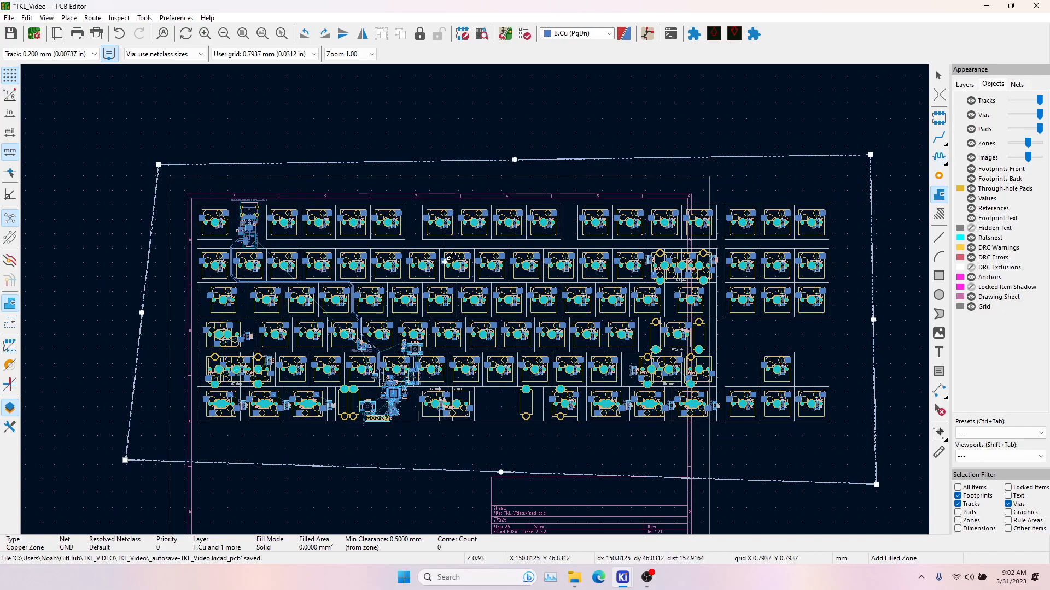
key("Escape")
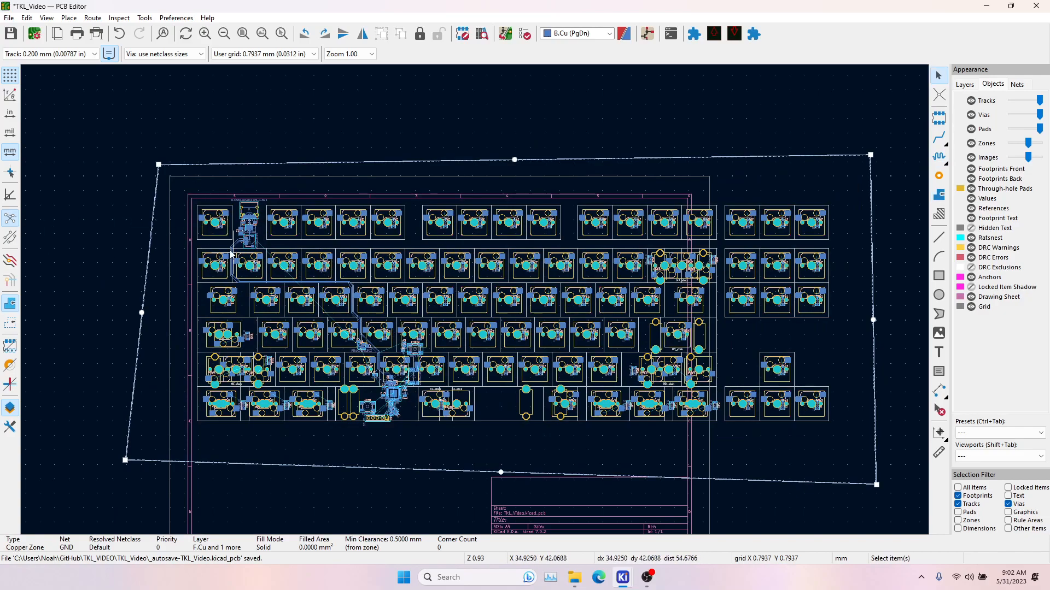
Fill all copper zones and switch the zone display to outlines only.
key("b")
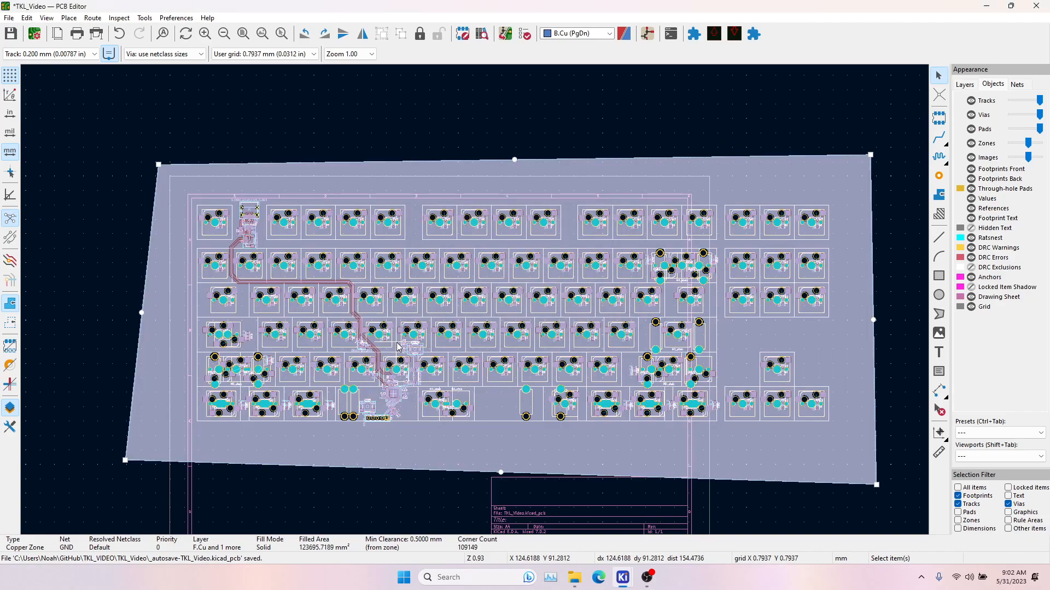
key("Escape")
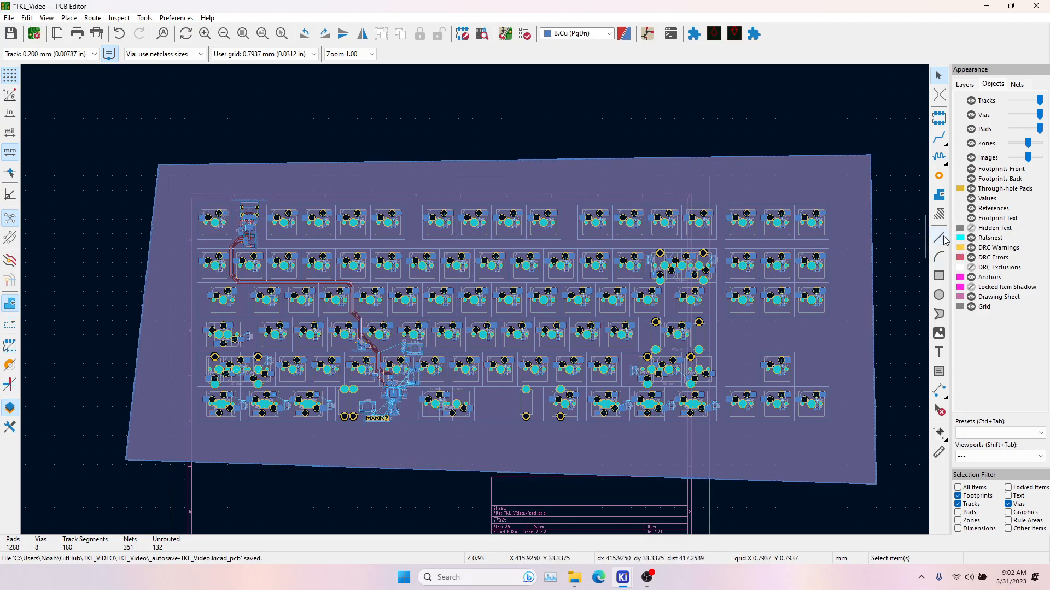
left_click(13, 326)
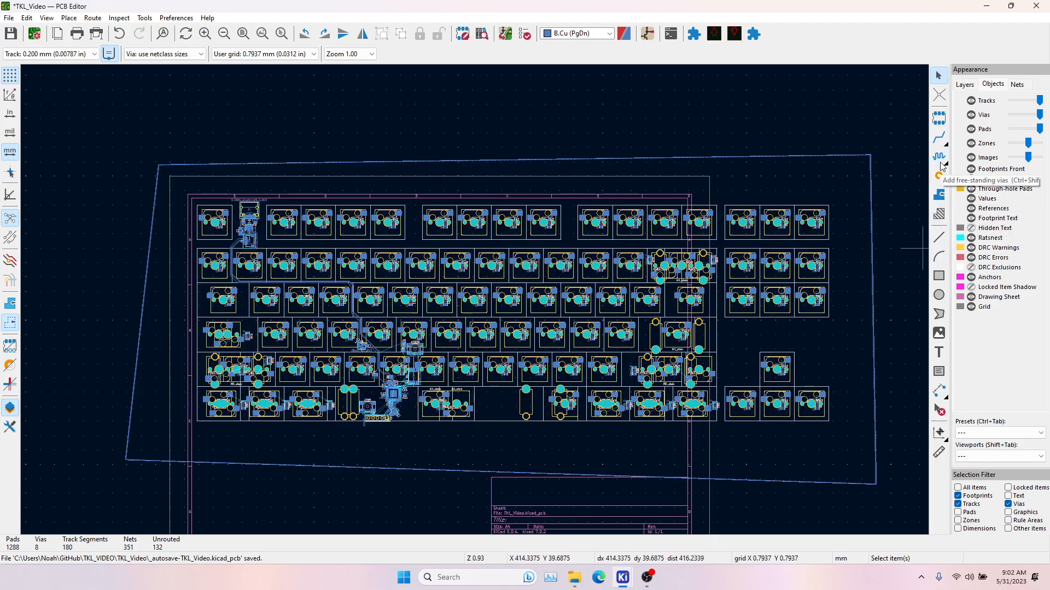
Start a board-outline rectangle on the Edge.Cuts layer, just inside the outer corner of the keyboard's upper-left key.
left_click(964, 85)
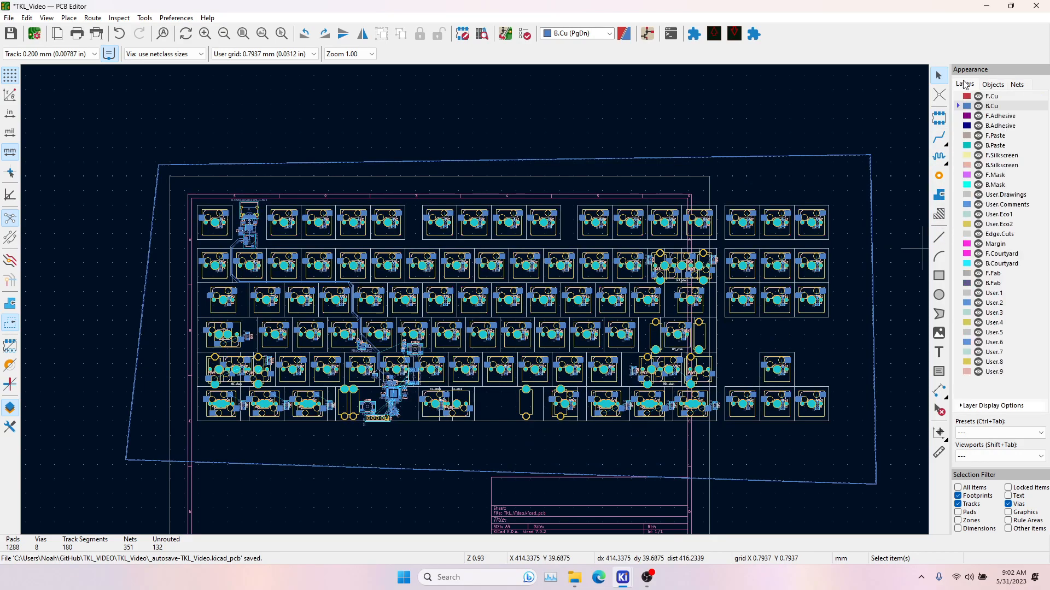
left_click(960, 234)
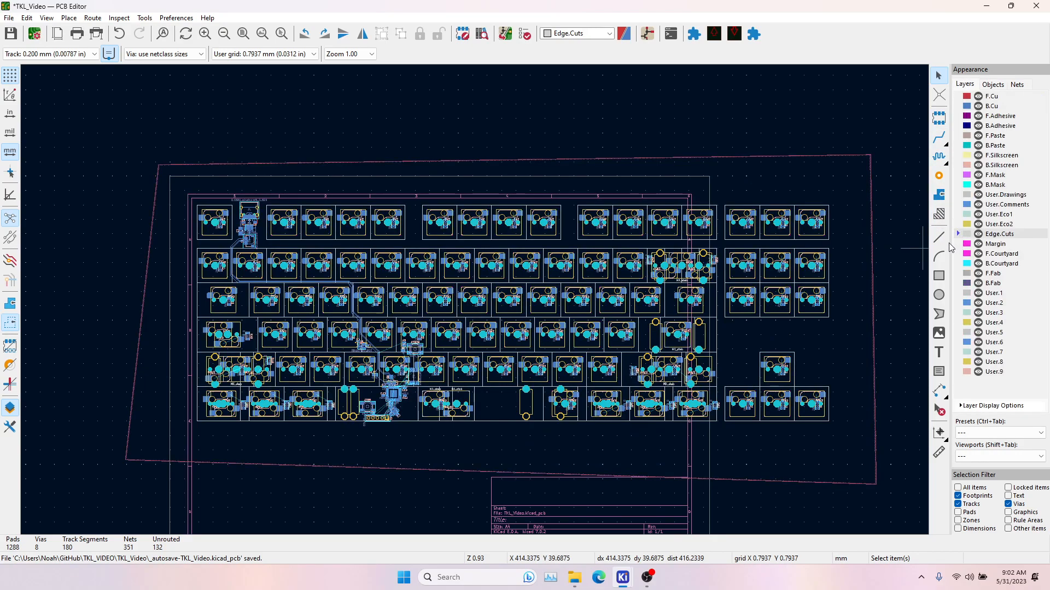
left_click(939, 274)
scroll(248, 208, "up", 8)
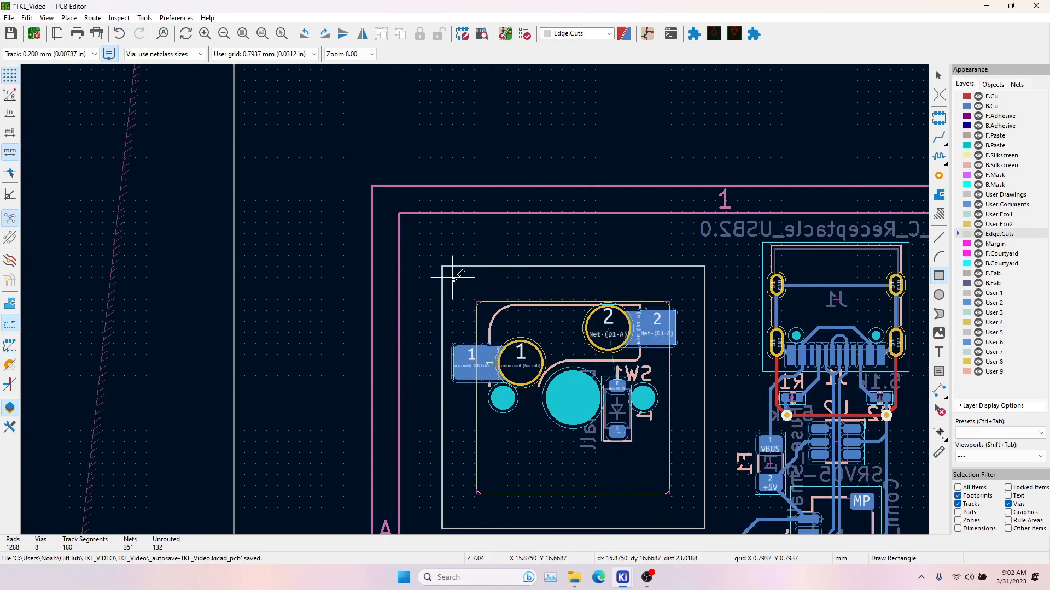
scroll(474, 299, "up", 3)
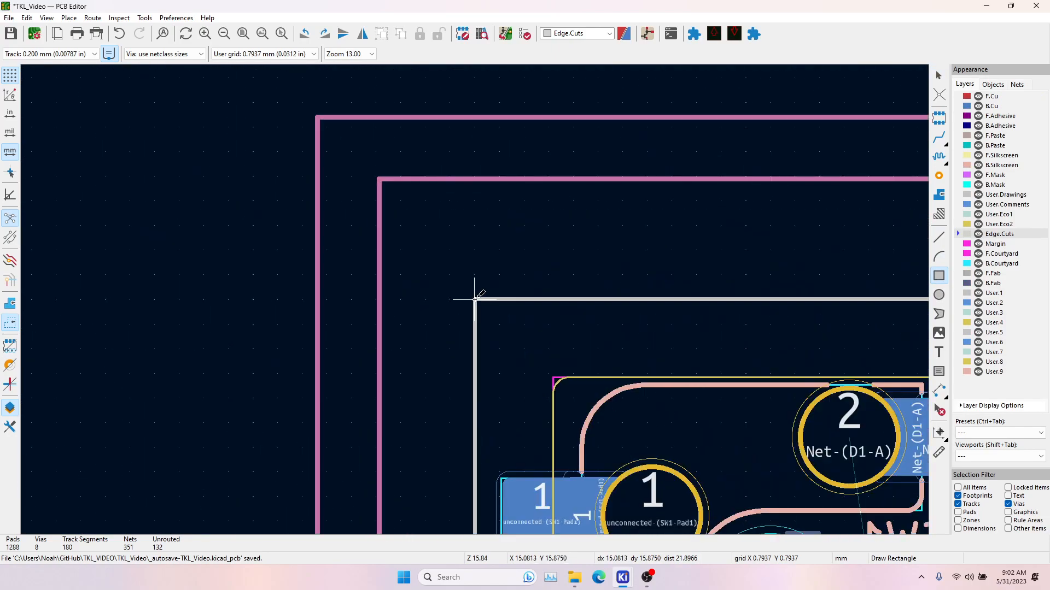
left_click(498, 325)
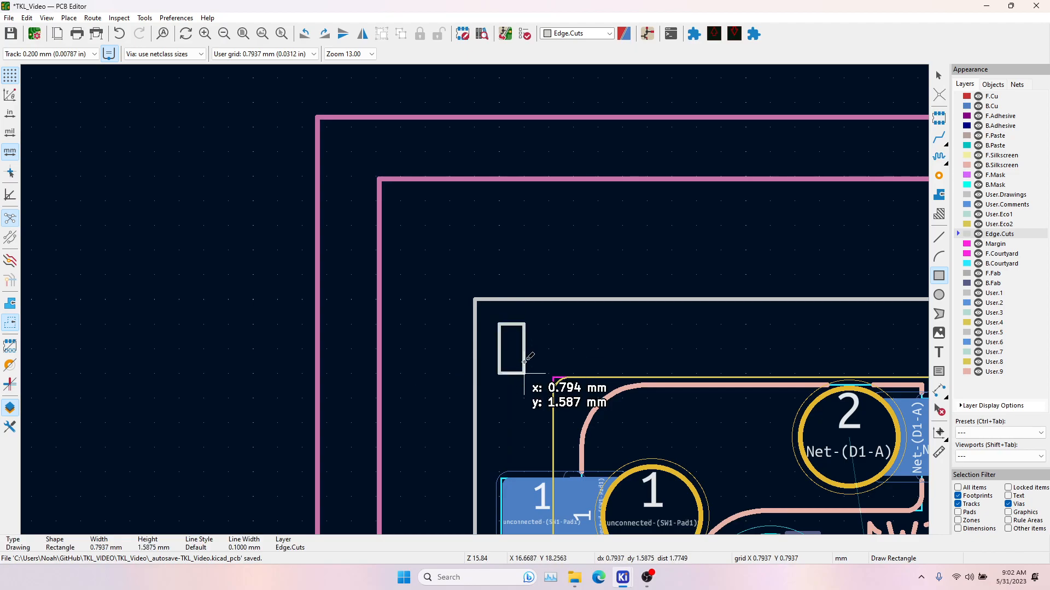
Finish the outline rectangle just inside the lower-right key's outer corner, about 346.1 × 117.5 mm in size.
scroll(508, 328, "down", 5)
scroll(656, 405, "down", 4)
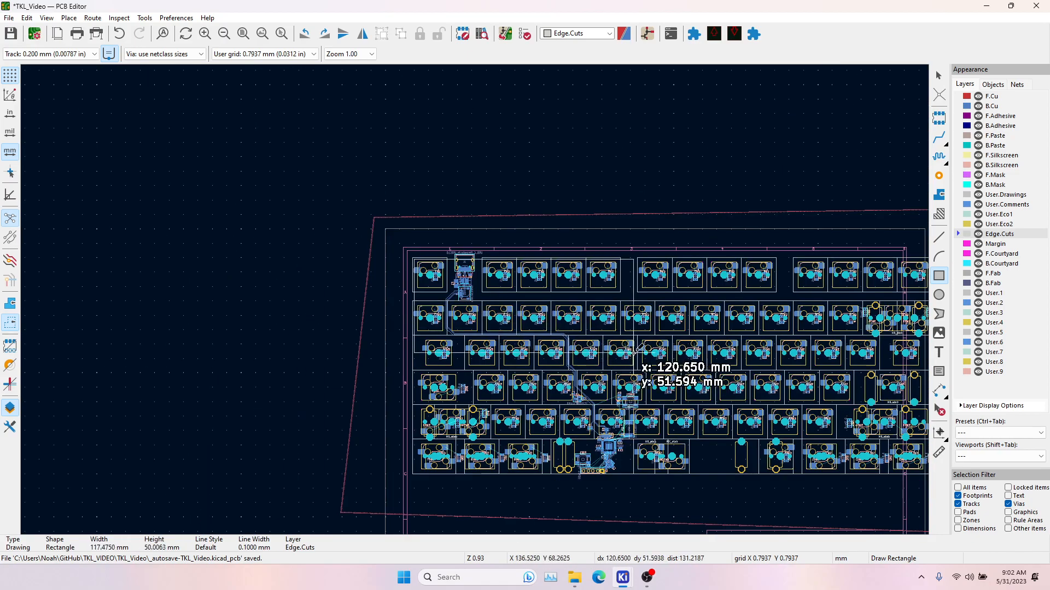
middle_click_drag(716, 386, 317, 226)
scroll(639, 311, "up", 6)
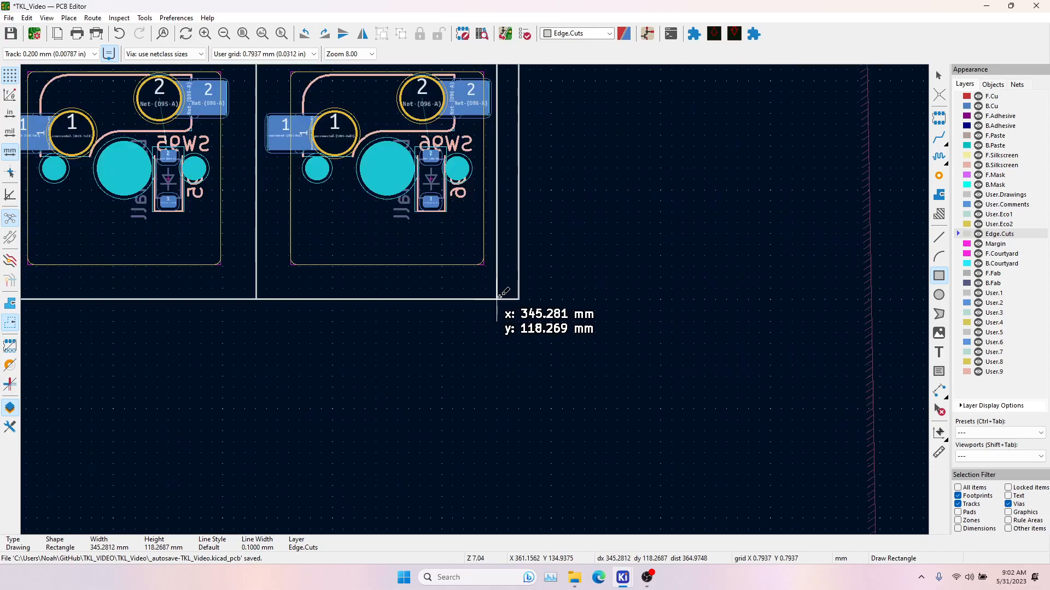
left_click(508, 288)
key("Escape")
key("Escape")
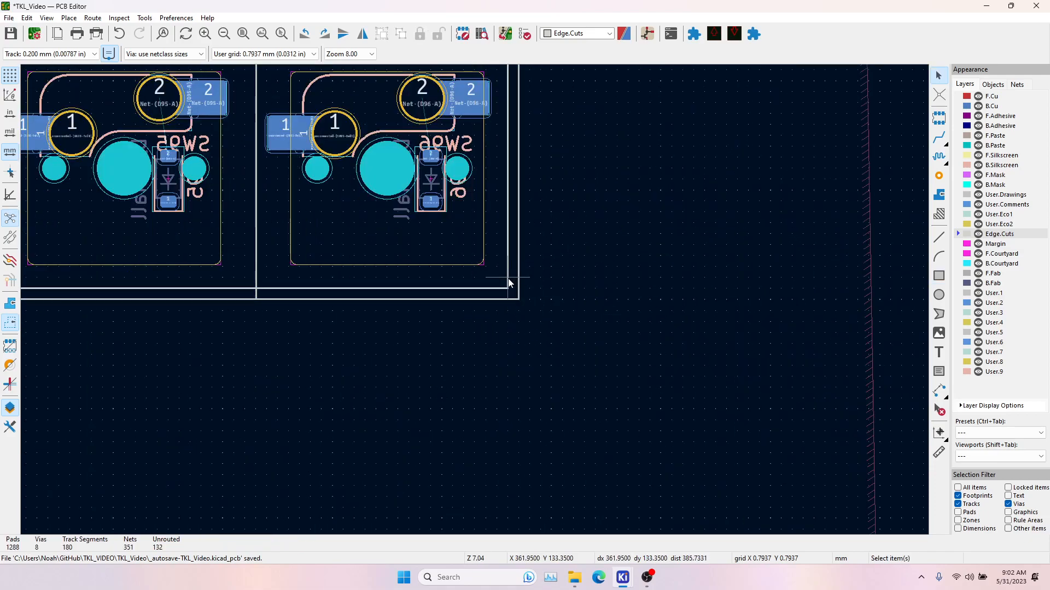
Allow all item types to be selected and fillet the board outline's corners with a 3 mm radius.
left_click(970, 488)
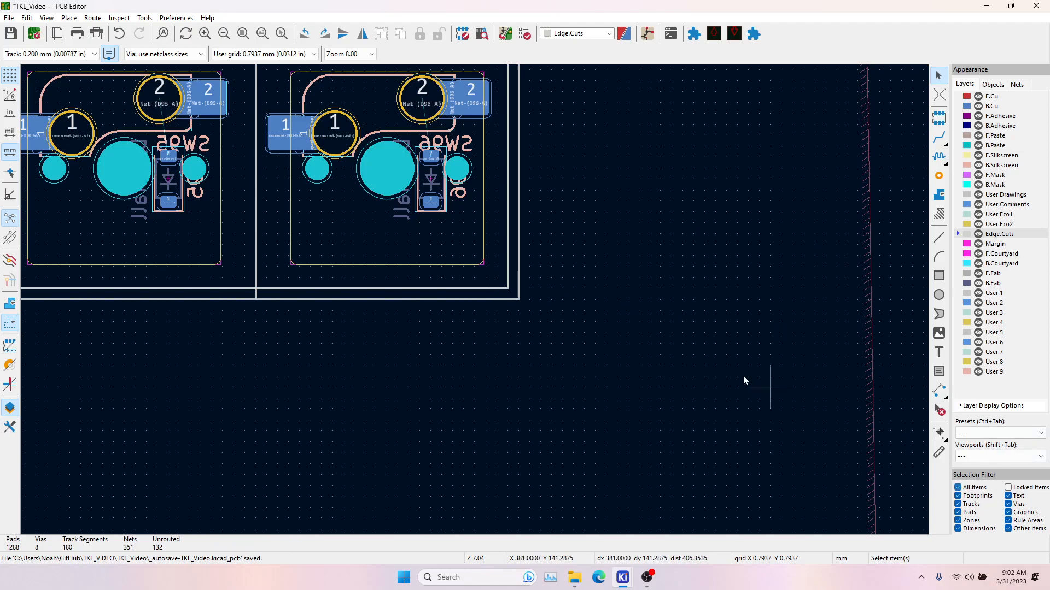
left_click(482, 288)
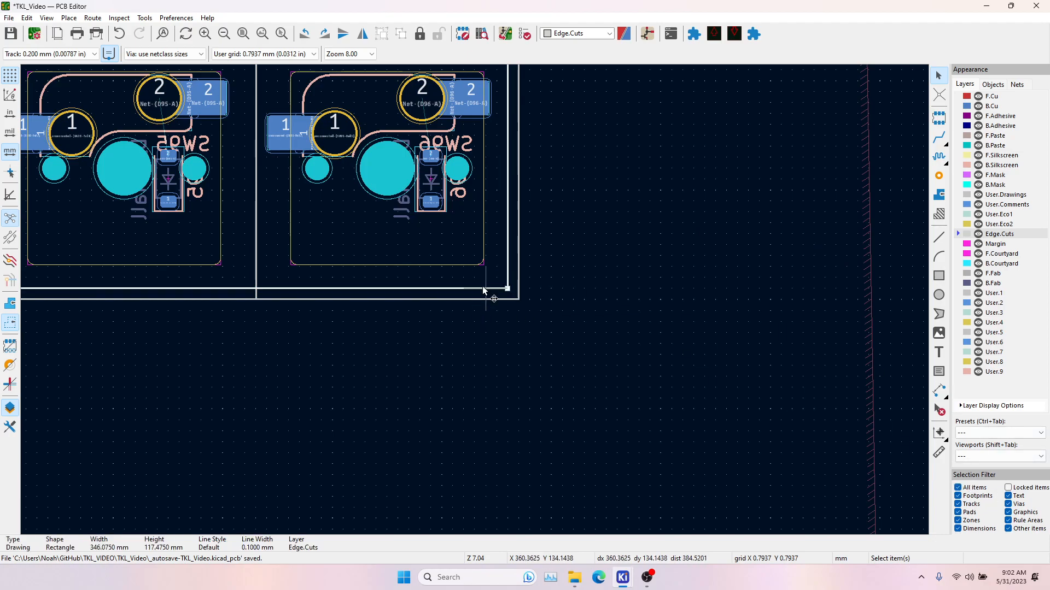
right_click(509, 275)
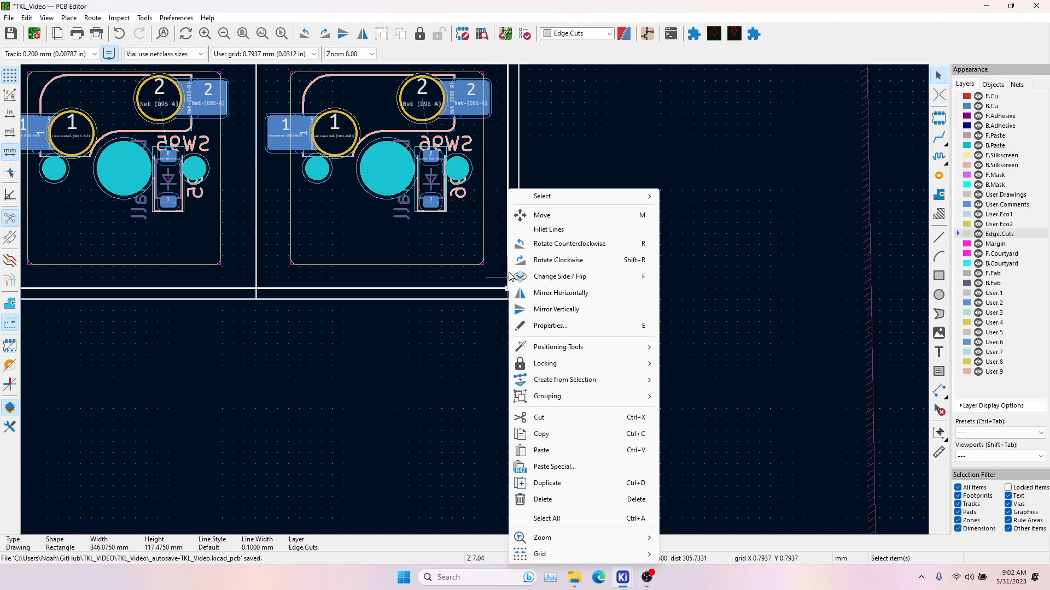
left_click(547, 229)
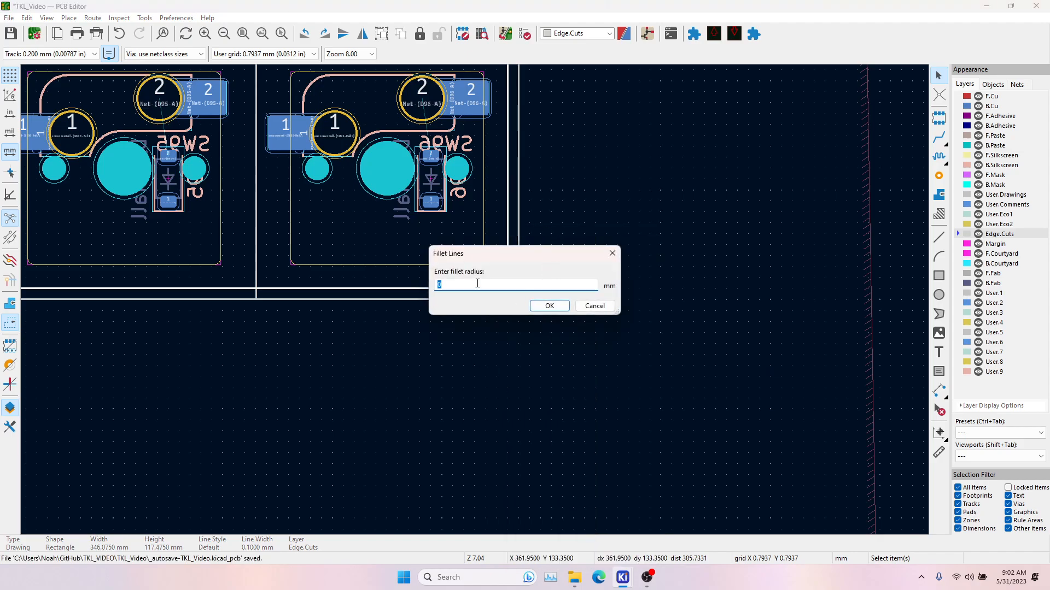
type("3")
left_click(549, 306)
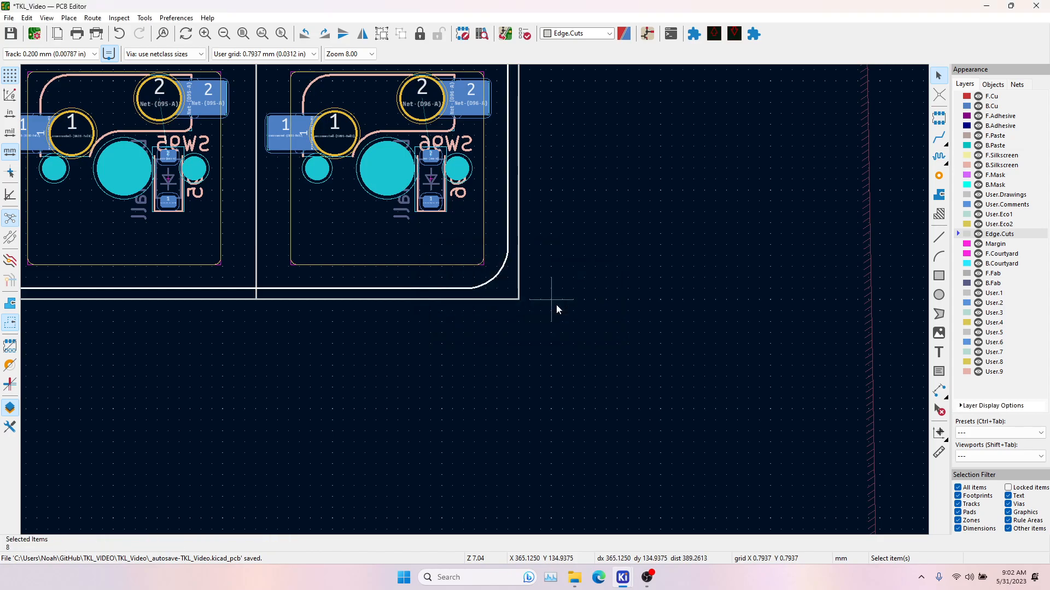
Examine the rounded lower-right corner up close and follow the board outline across to the keyboard's left side.
scroll(476, 277, "up", 5)
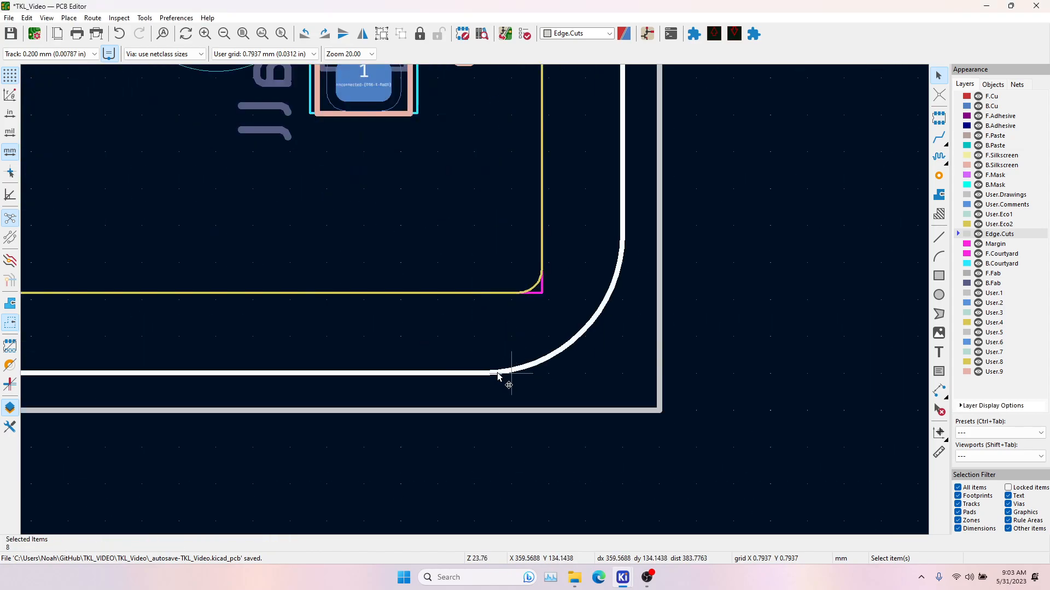
scroll(473, 303, "down", 5)
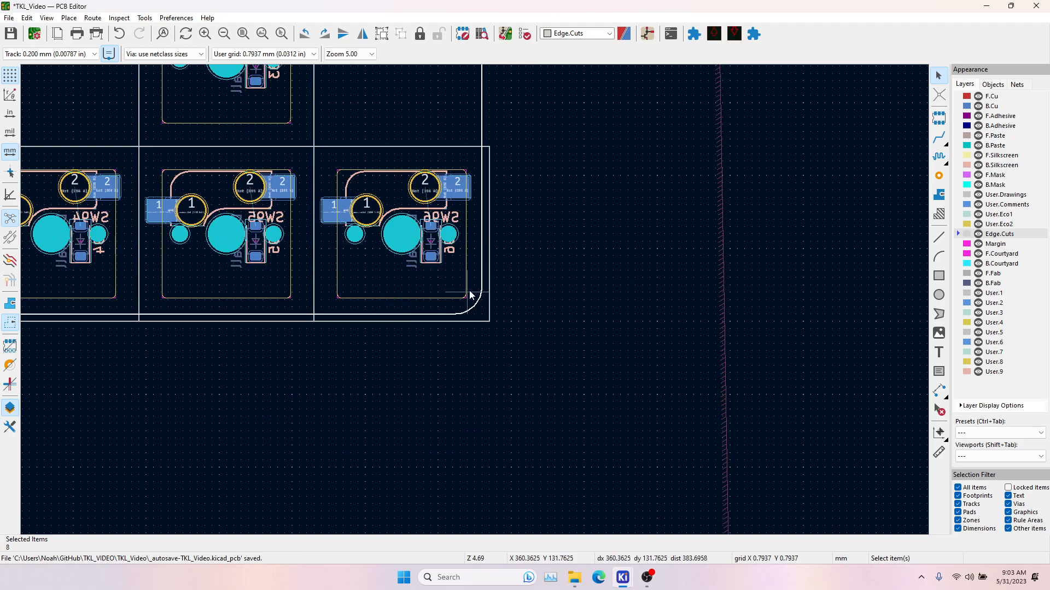
scroll(474, 300, "down", 3)
scroll(475, 303, "down", 2)
middle_click_drag(499, 216, 514, 397)
middle_click_drag(503, 189, 505, 236)
middle_click_drag(323, 299, 740, 242)
middle_click_drag(380, 257, 748, 247)
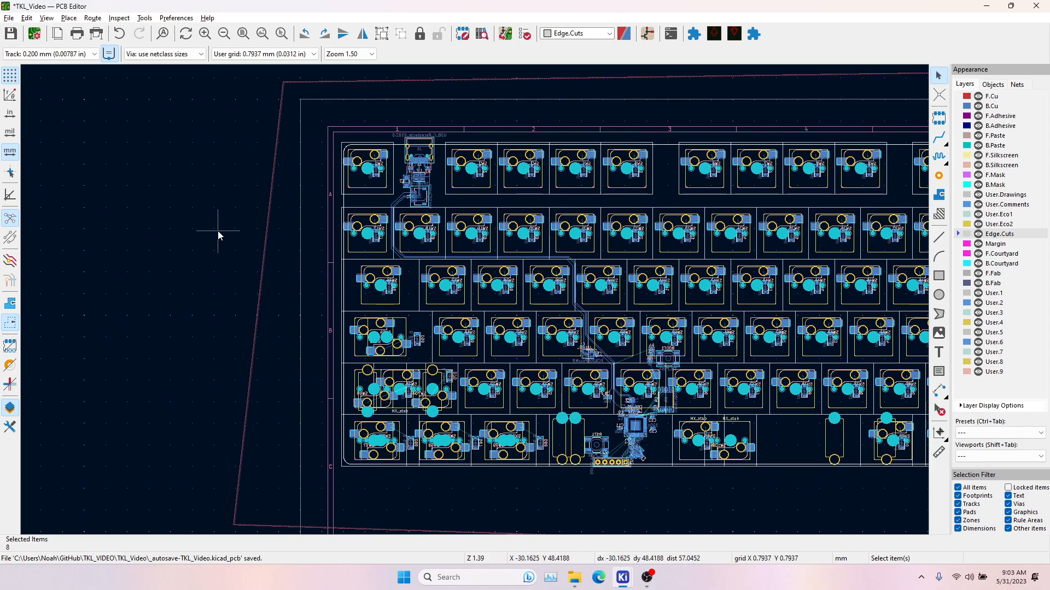
Open the 3D view of the board and examine both faces and the pin header at the lower edge.
key("alt+3")
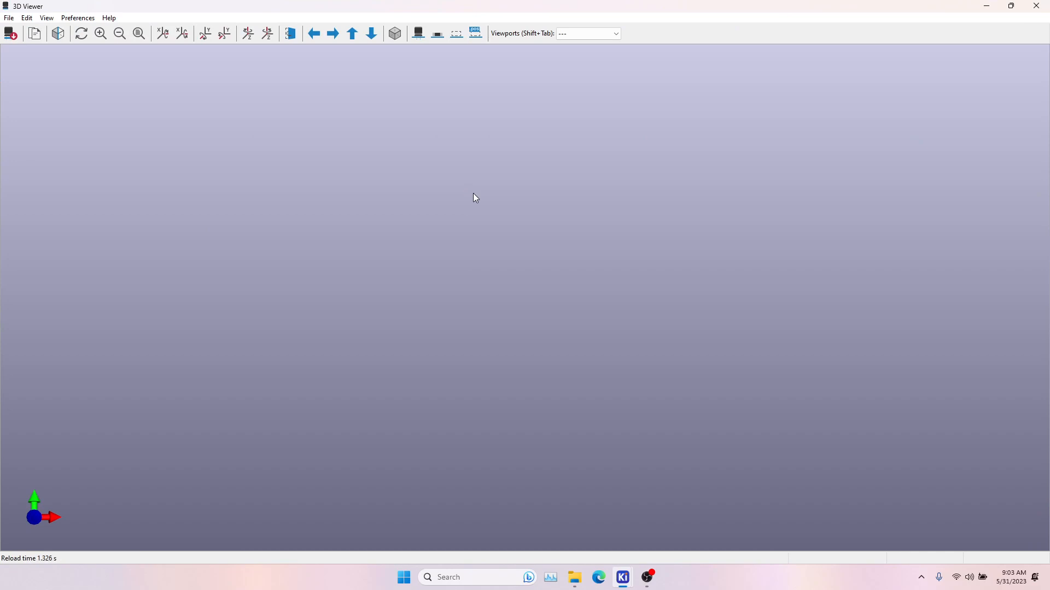
scroll(549, 332, "up", 3)
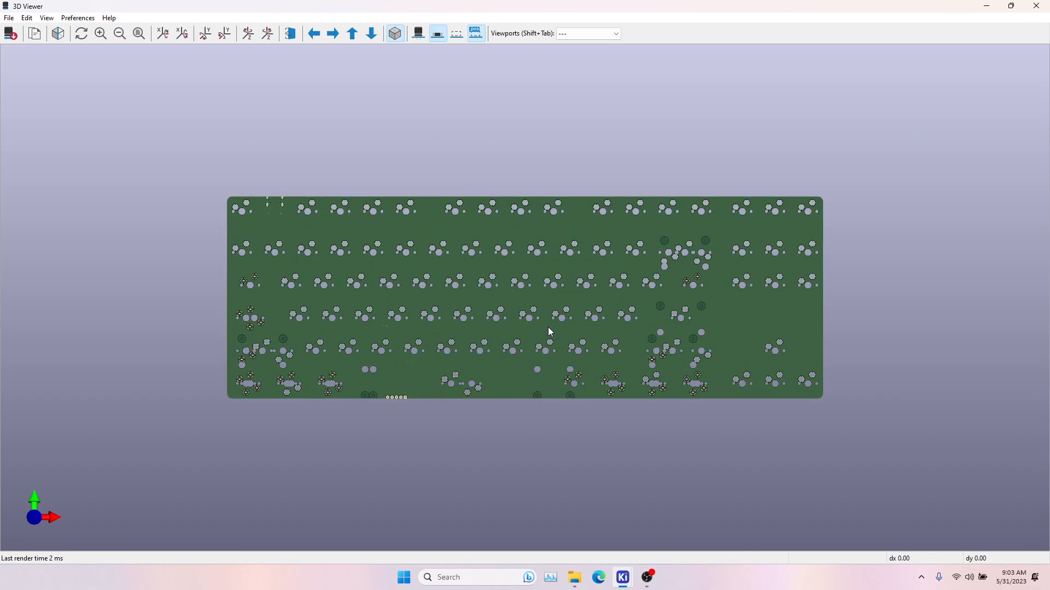
left_click_drag(605, 274, 335, 314)
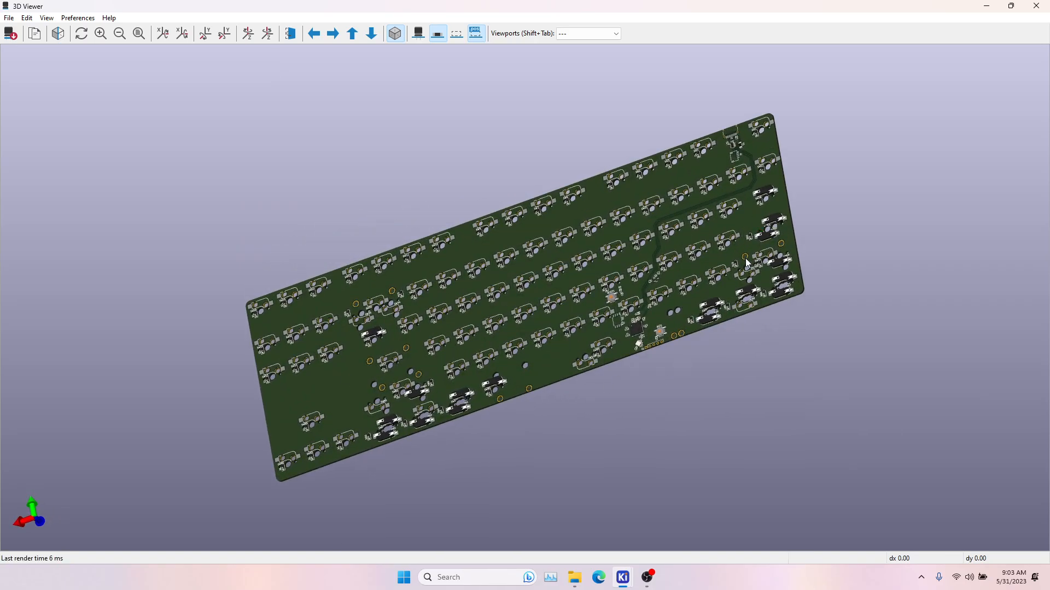
left_click_drag(385, 326, 666, 299)
scroll(437, 394, "up", 5)
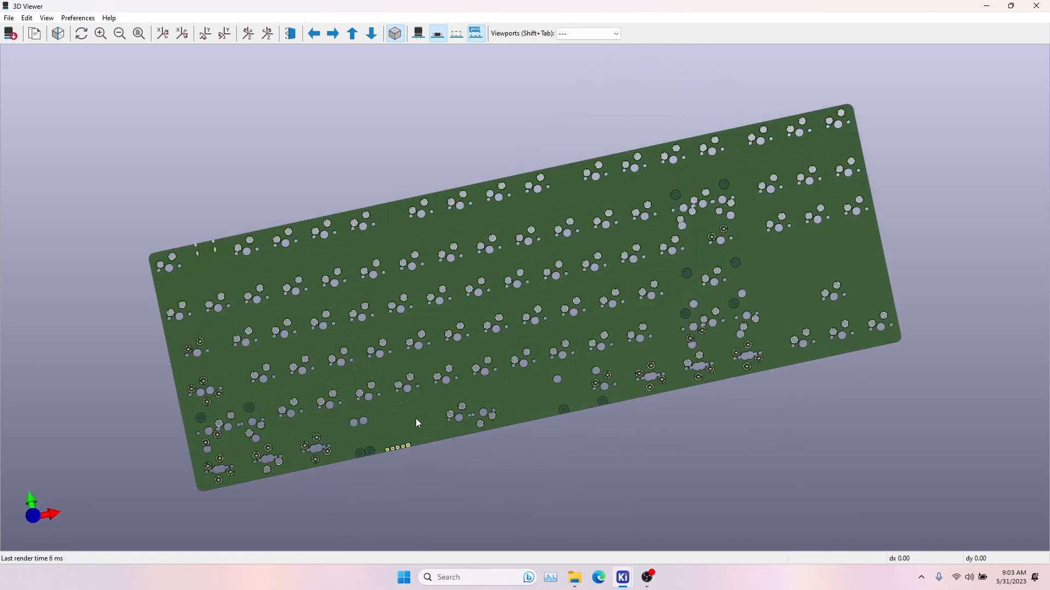
scroll(452, 399, "up", 4)
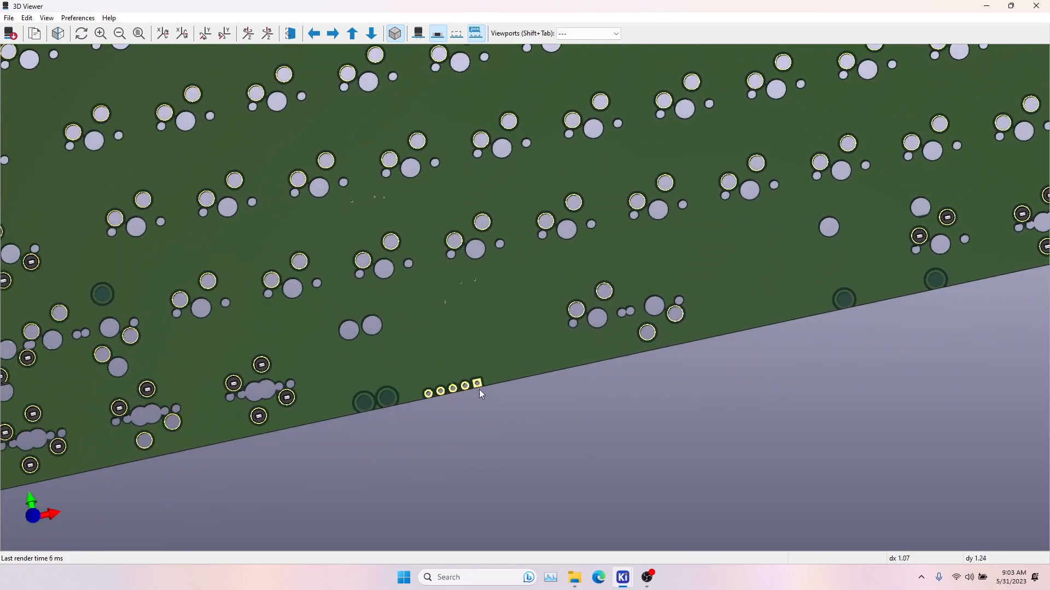
scroll(447, 389, "down", 3)
Examine the component side in 3D, following the traces from the microcontroller to the USB connector, and close the 3D view.
left_click_drag(526, 377, 500, 293)
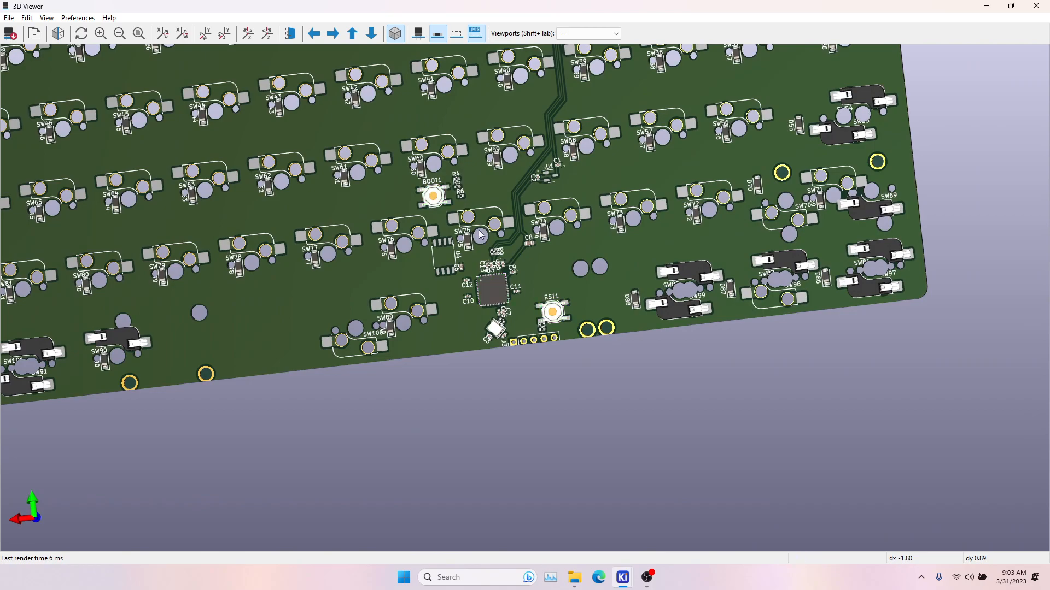
left_click_drag(501, 232, 548, 428)
scroll(565, 390, "up", 3)
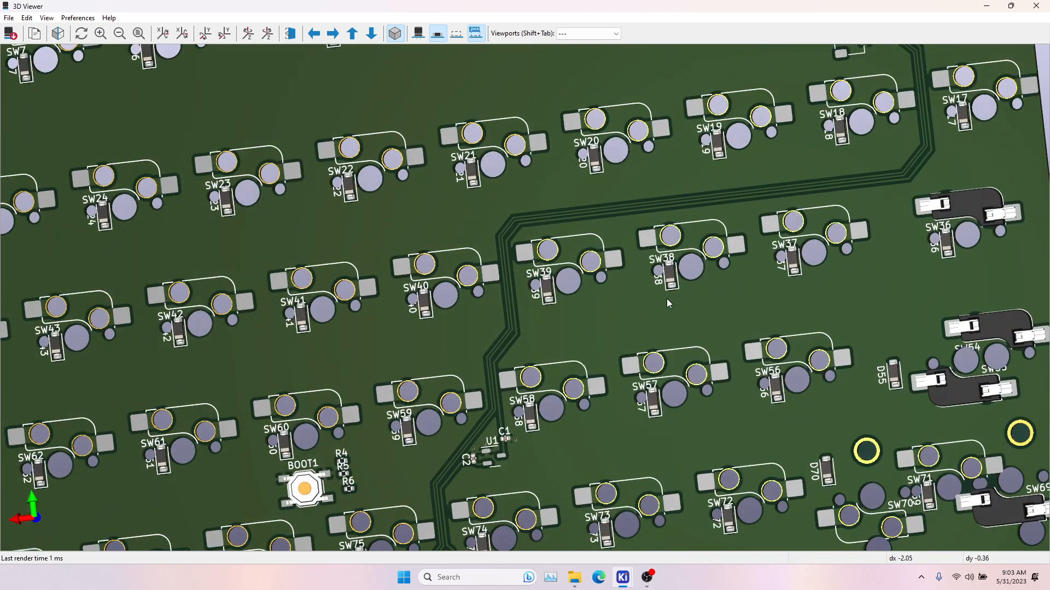
scroll(516, 350, "down", 3)
scroll(502, 366, "up", 2)
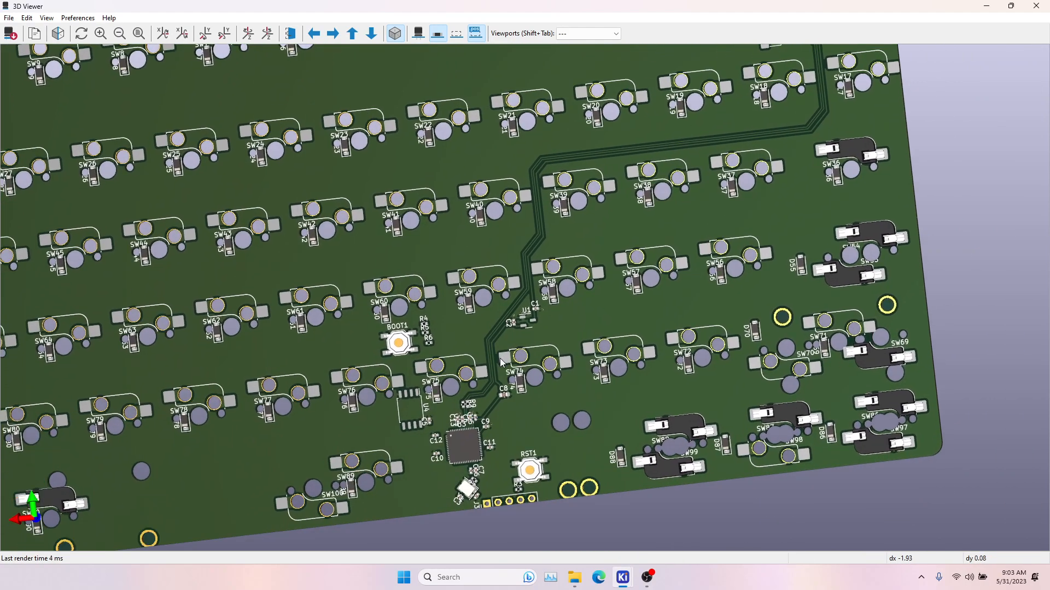
middle_click_drag(766, 138, 743, 204)
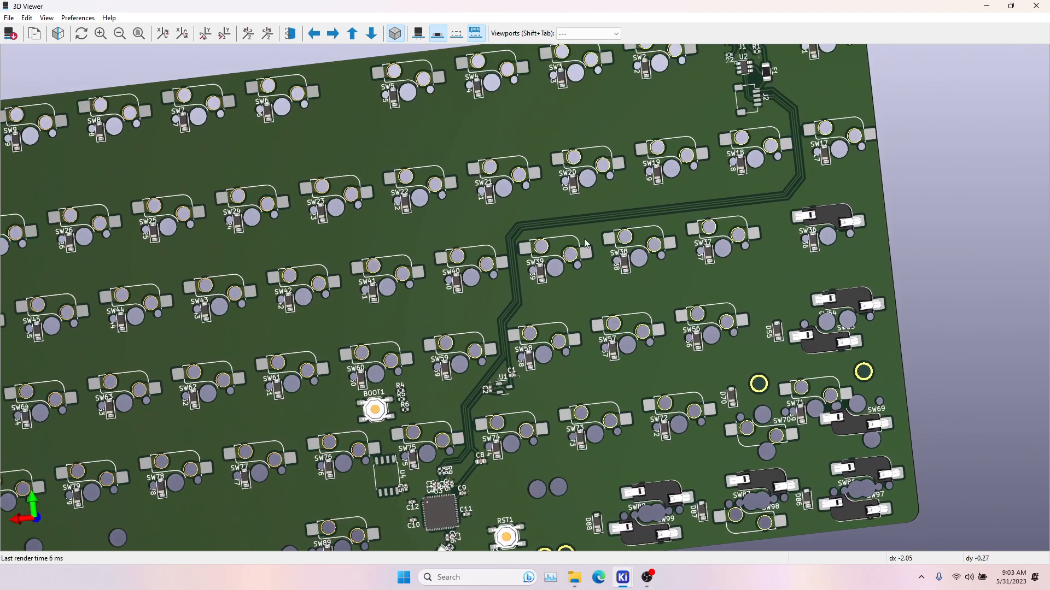
middle_click_drag(438, 503, 550, 373)
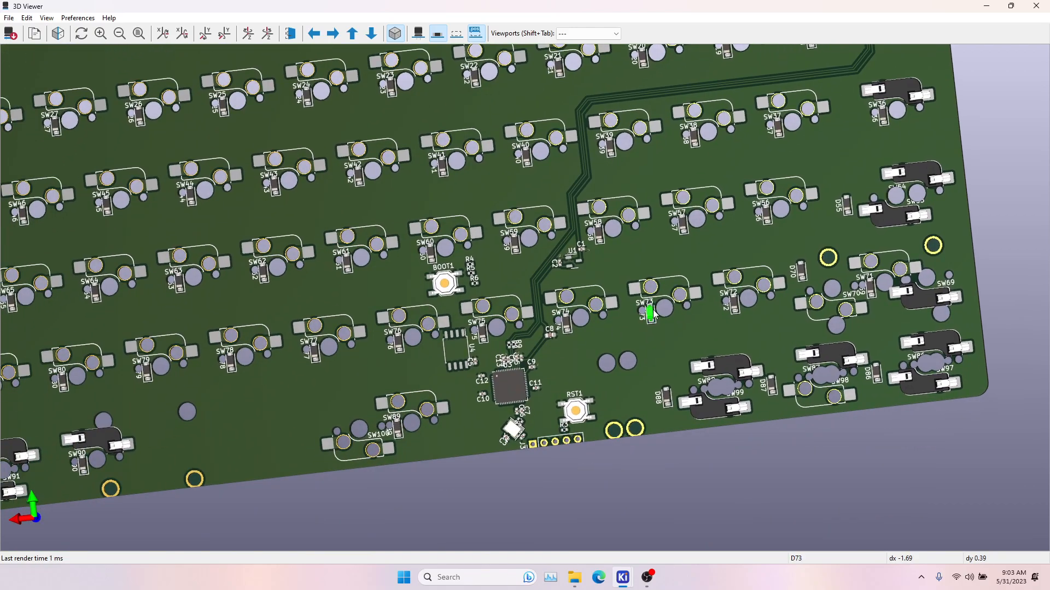
scroll(647, 316, "down", 3)
scroll(486, 324, "up", 2)
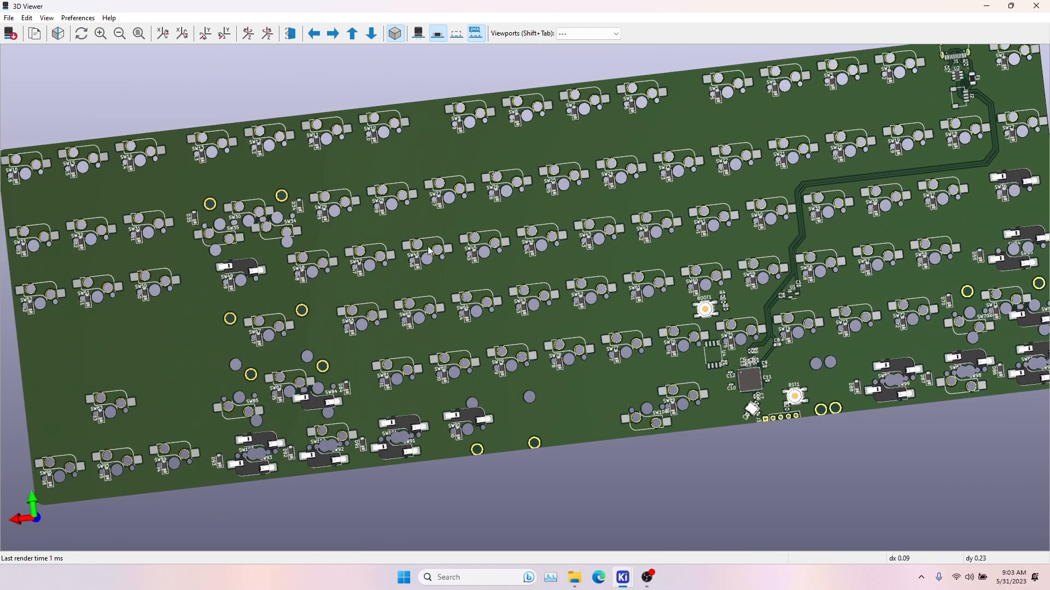
left_click(1048, 3)
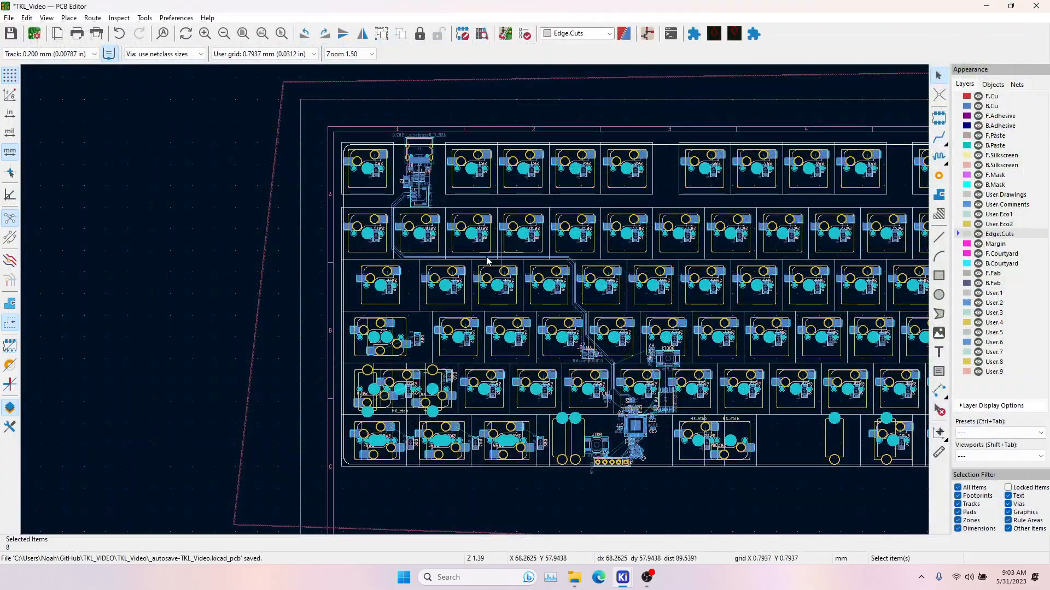
Refill all copper zones, display their filled areas, and deselect the board outline.
key("b")
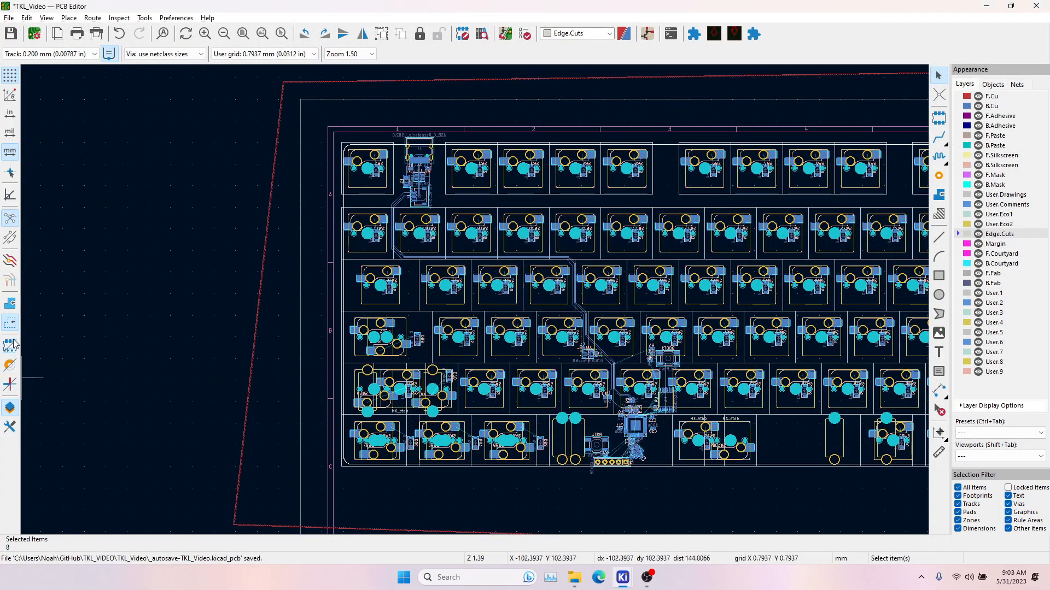
left_click(14, 308)
middle_click_drag(523, 279, 475, 304)
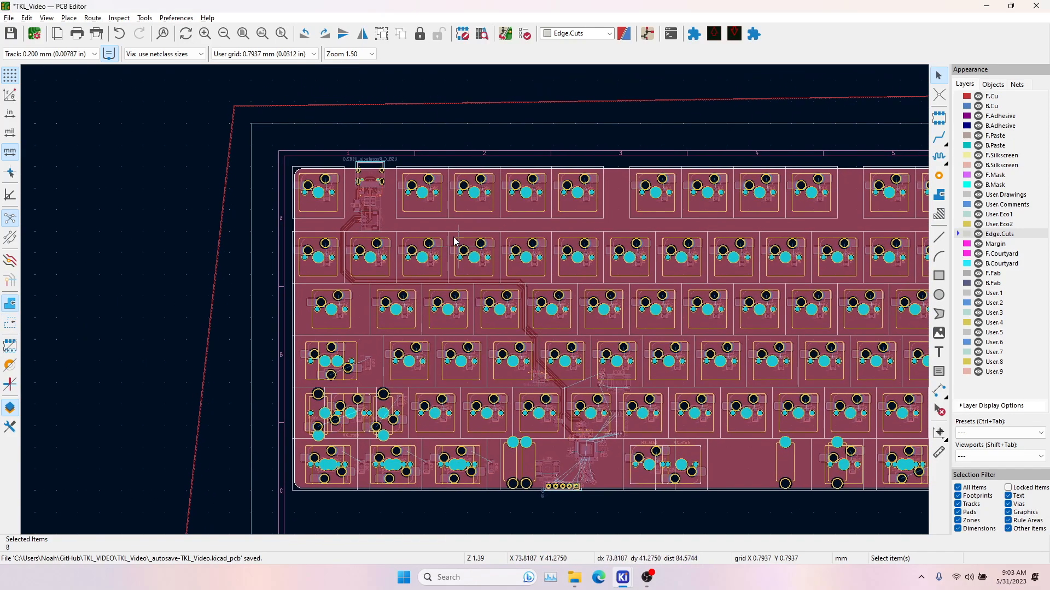
scroll(299, 174, "up", 8)
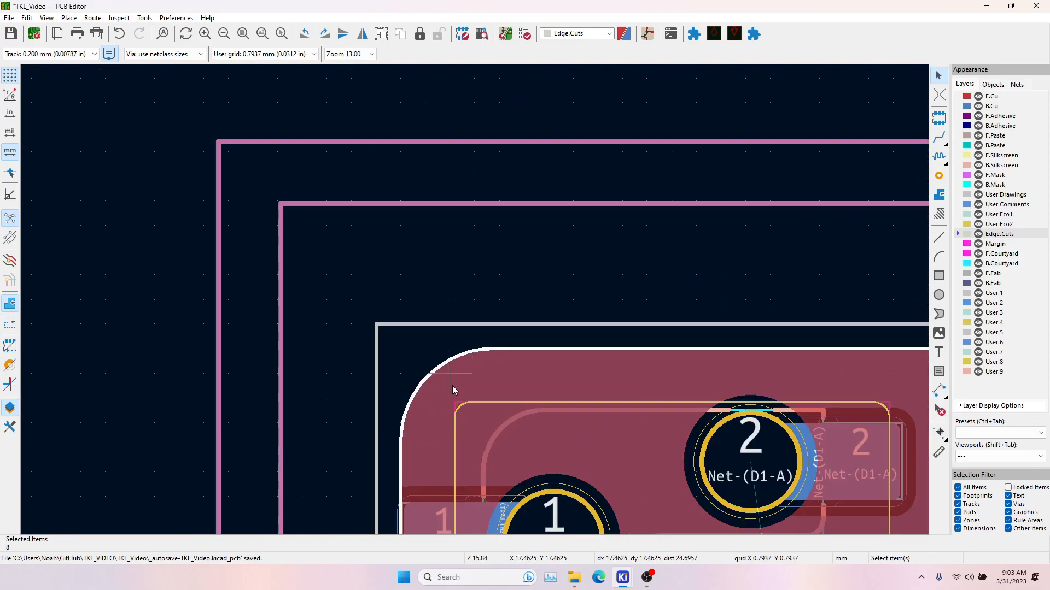
left_click(419, 399)
left_click(394, 364)
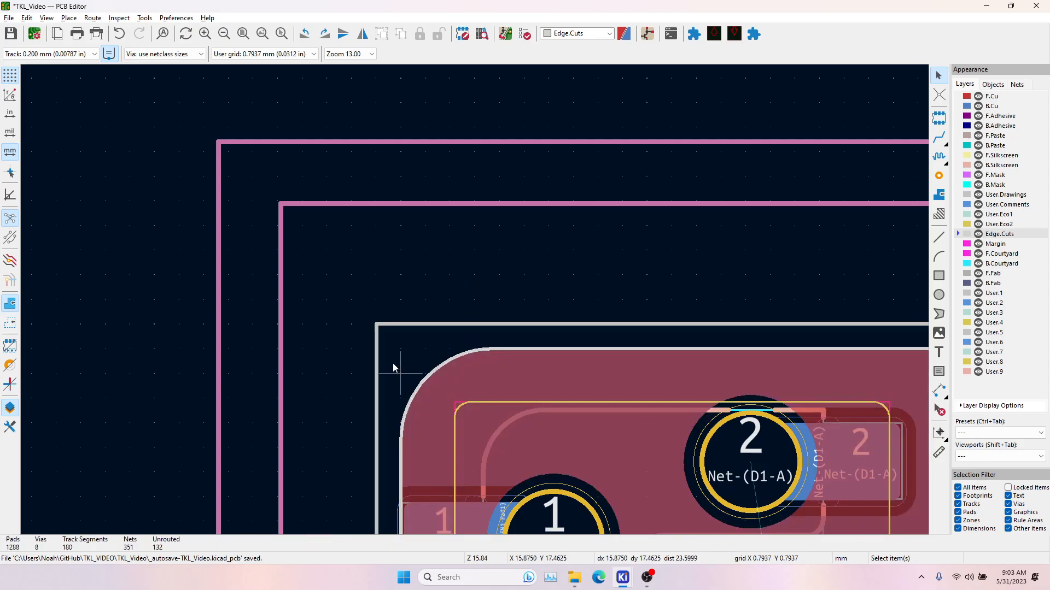
Check the copper pour across the board and switch the zone display back to outlines only.
scroll(355, 347, "down", 8)
middle_click_drag(696, 392, 306, 232)
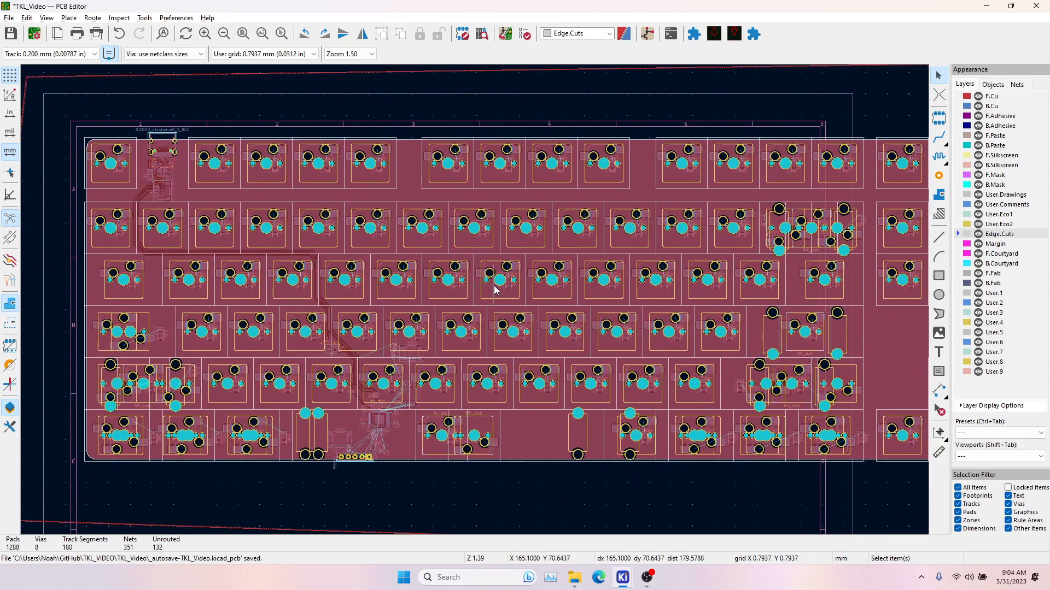
middle_click_drag(494, 287, 476, 291)
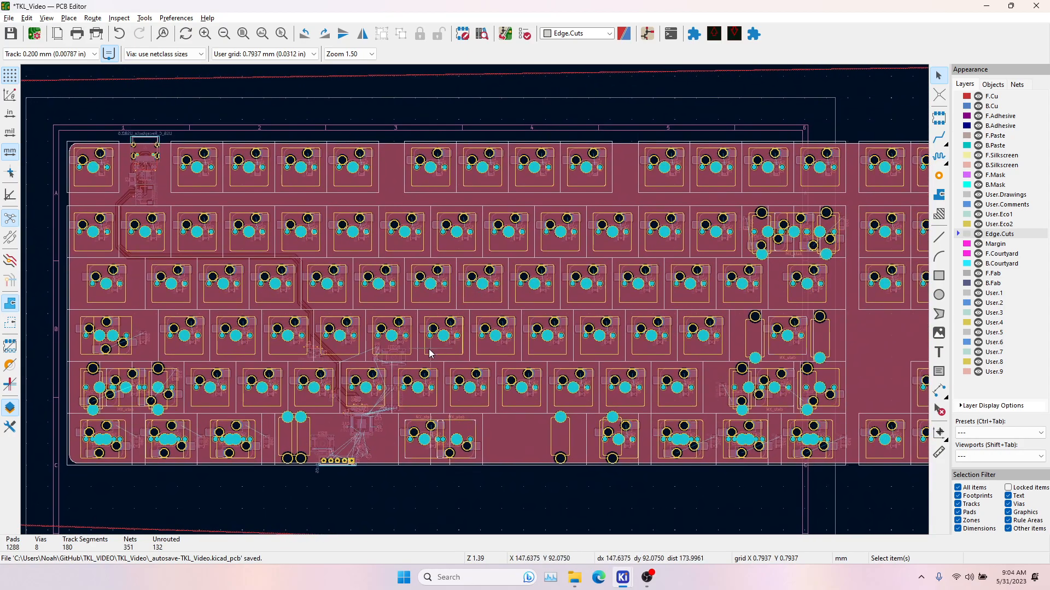
left_click(10, 322)
scroll(411, 443, "up", 6)
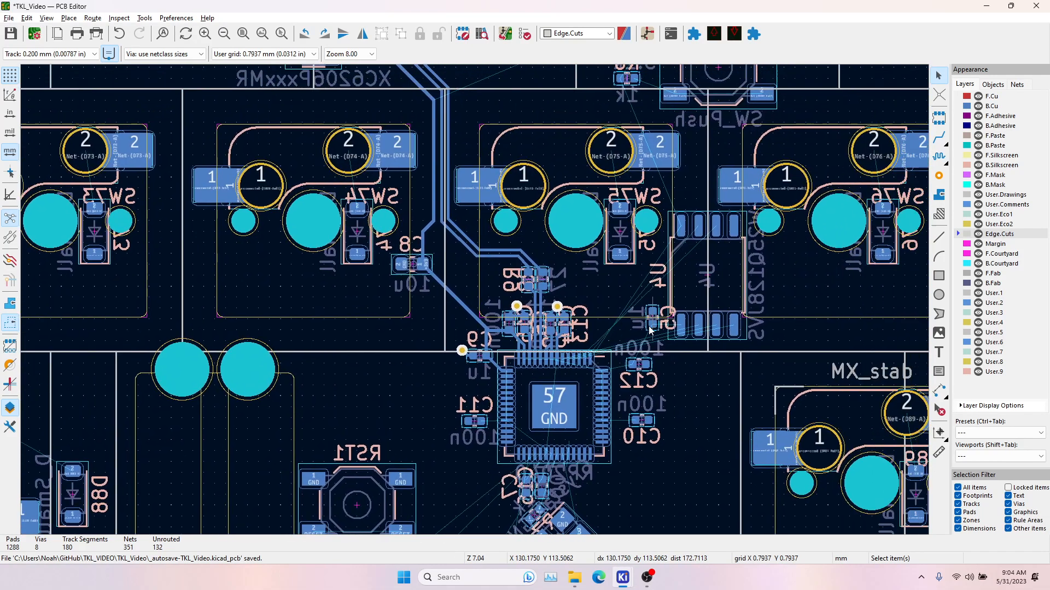
Display the filled zone areas and examine the GND vias and tracks at the capacitors above the microcontroller.
scroll(455, 344, "up", 2)
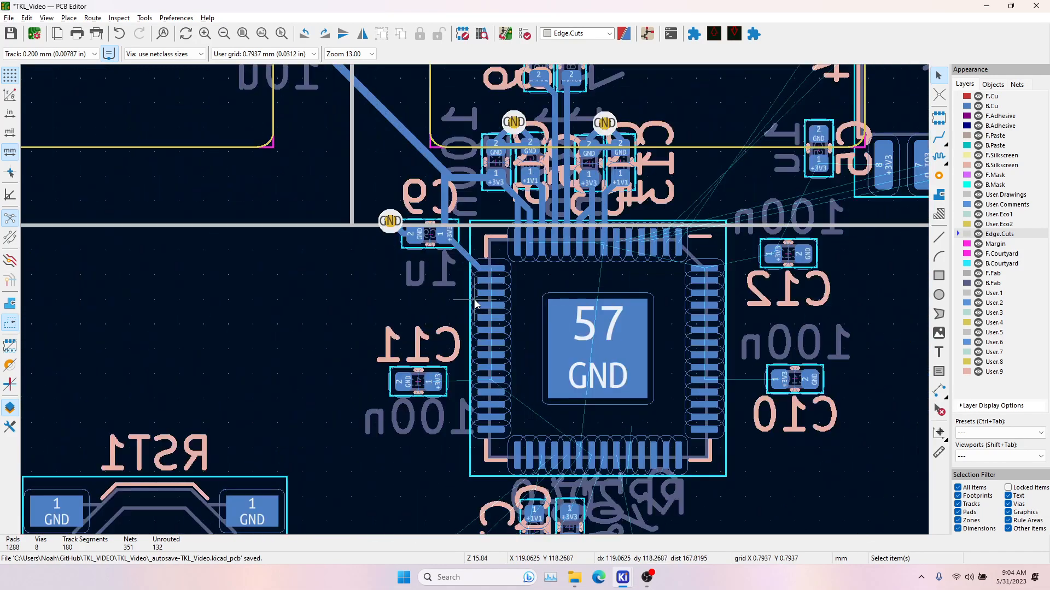
left_click(10, 304)
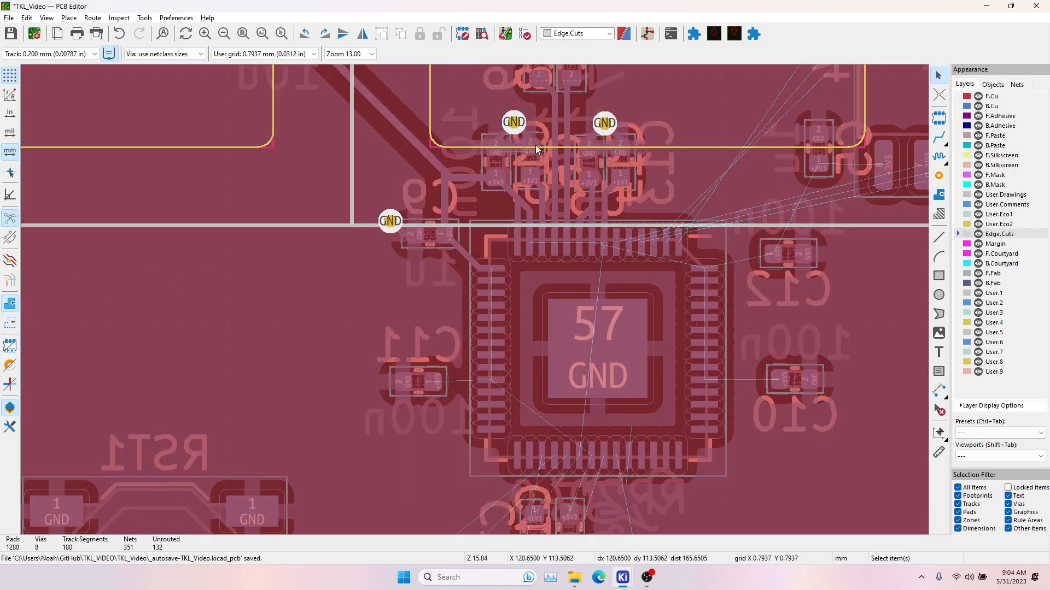
middle_click_drag(534, 145, 479, 230)
left_click(339, 306)
left_click(385, 314)
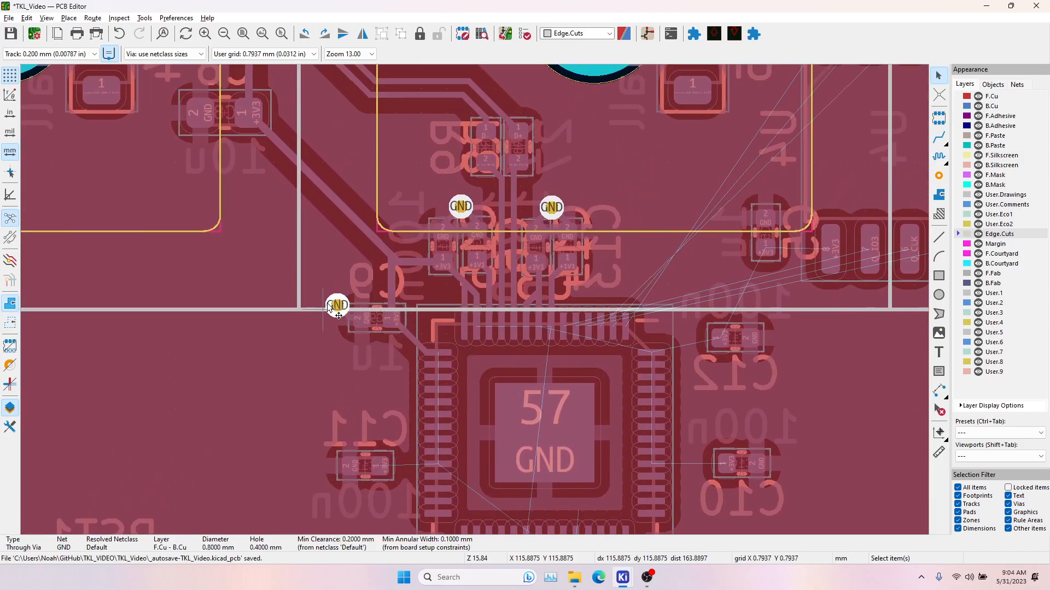
left_click(466, 206, "ctrl")
left_click(514, 217)
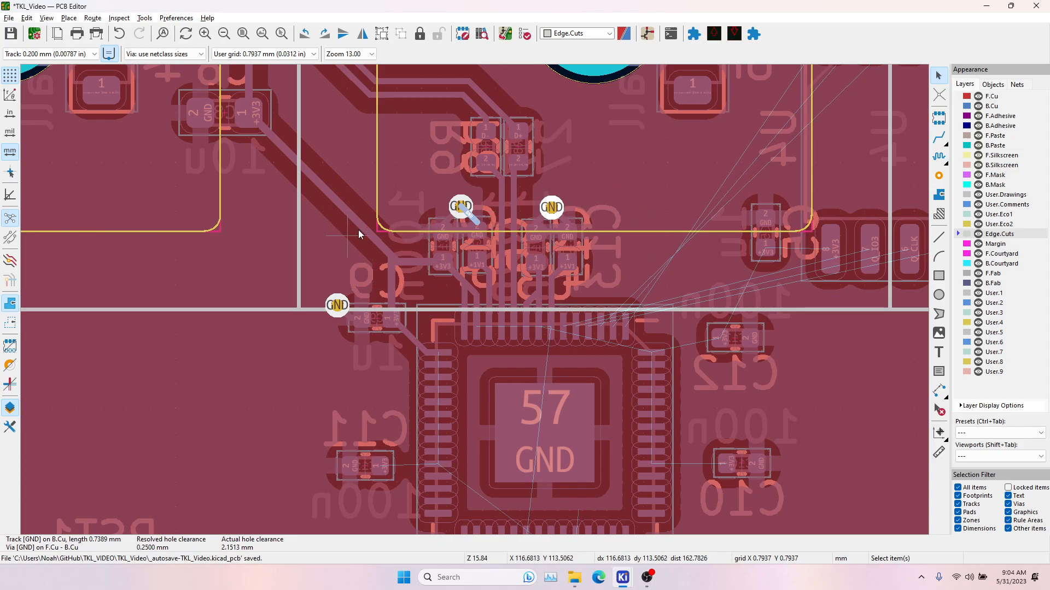
Compare the GND pour around the microcontroller on F.Cu and B.Cu, and return the zone display to outlines only.
key("Page_Up")
key("Page_Down")
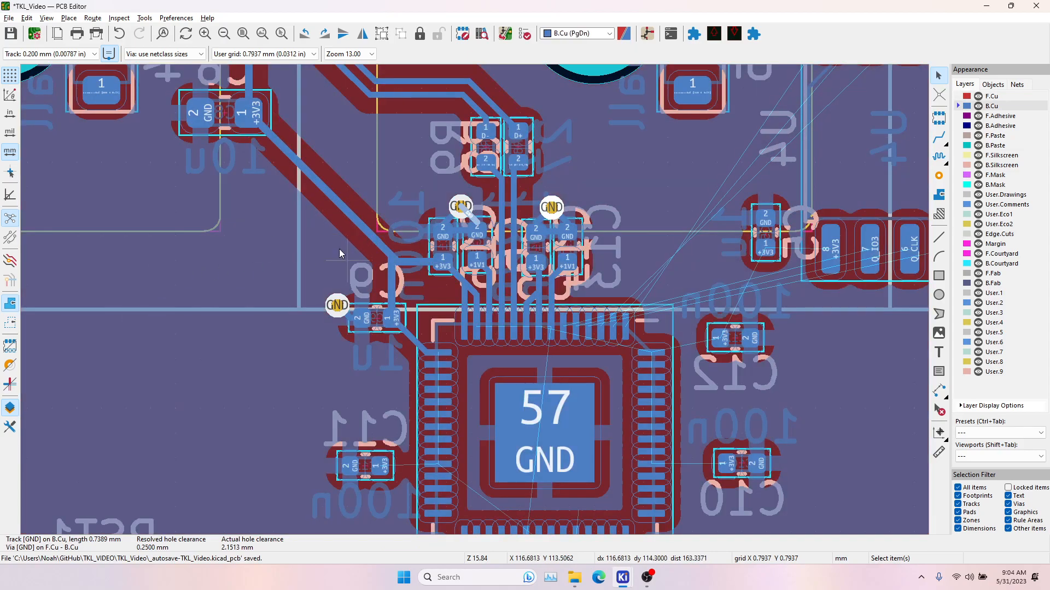
left_click(409, 165)
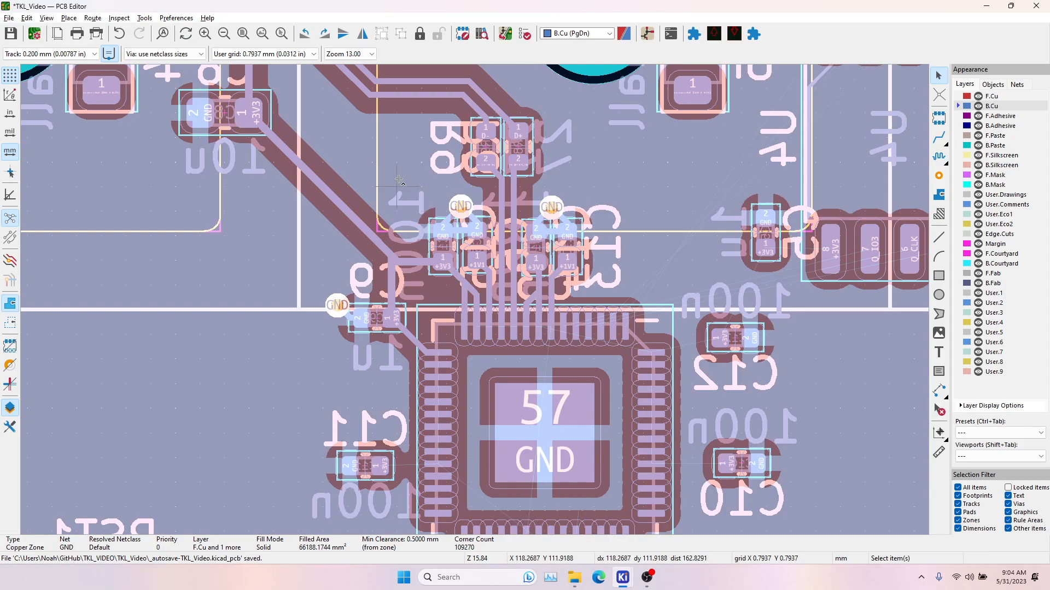
key("Escape")
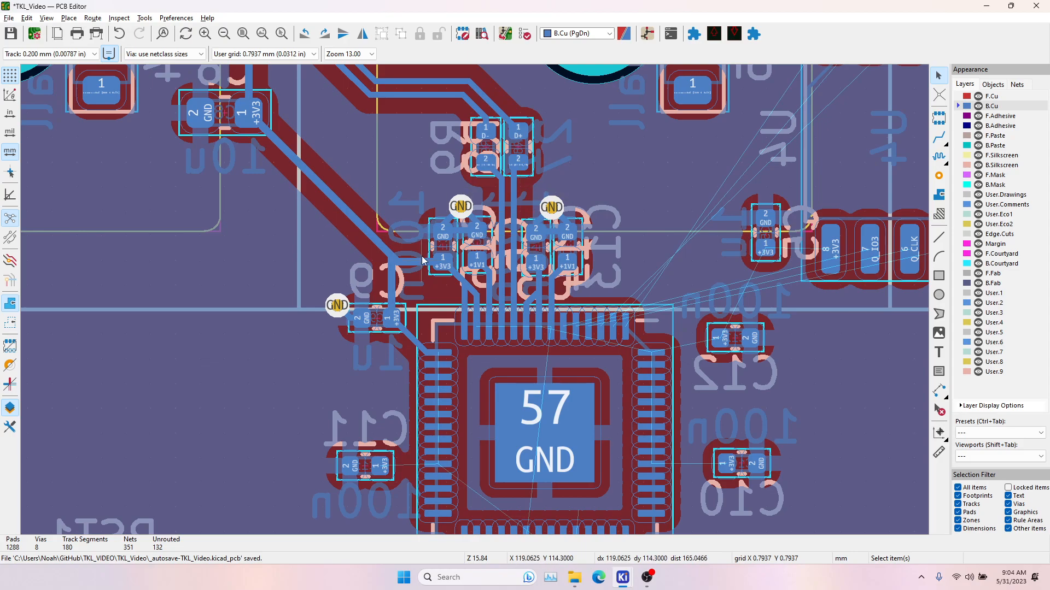
key("Page_Up")
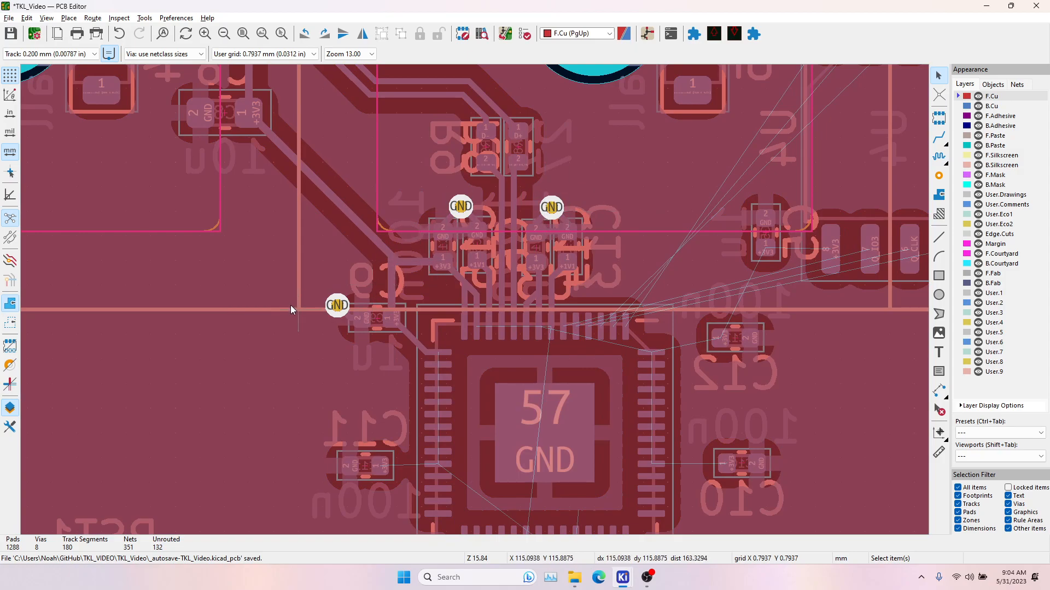
key("Page_Down")
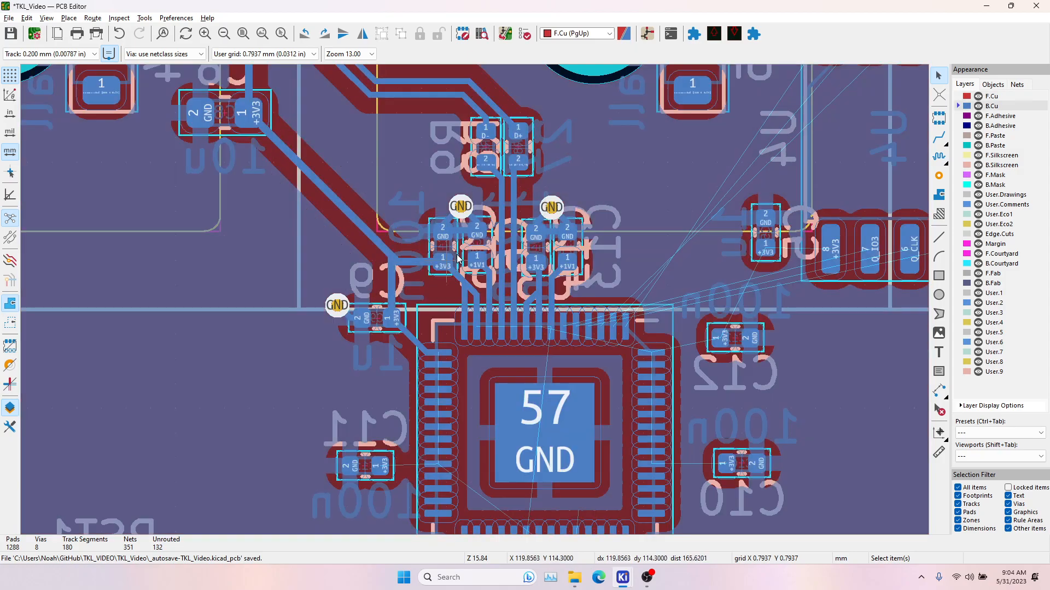
key("Page_Up")
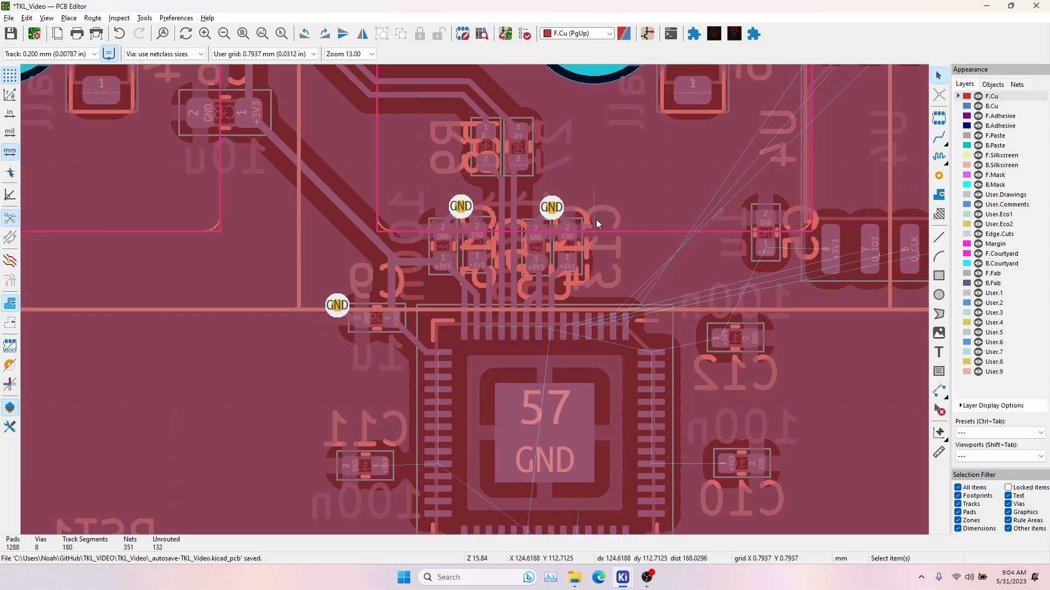
key("Page_Down")
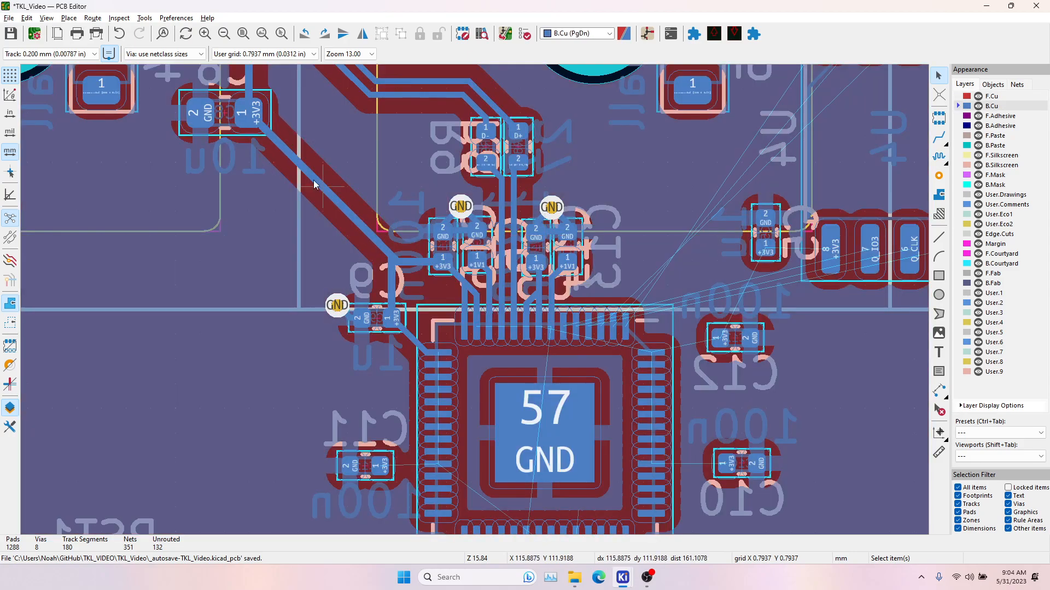
left_click(11, 324)
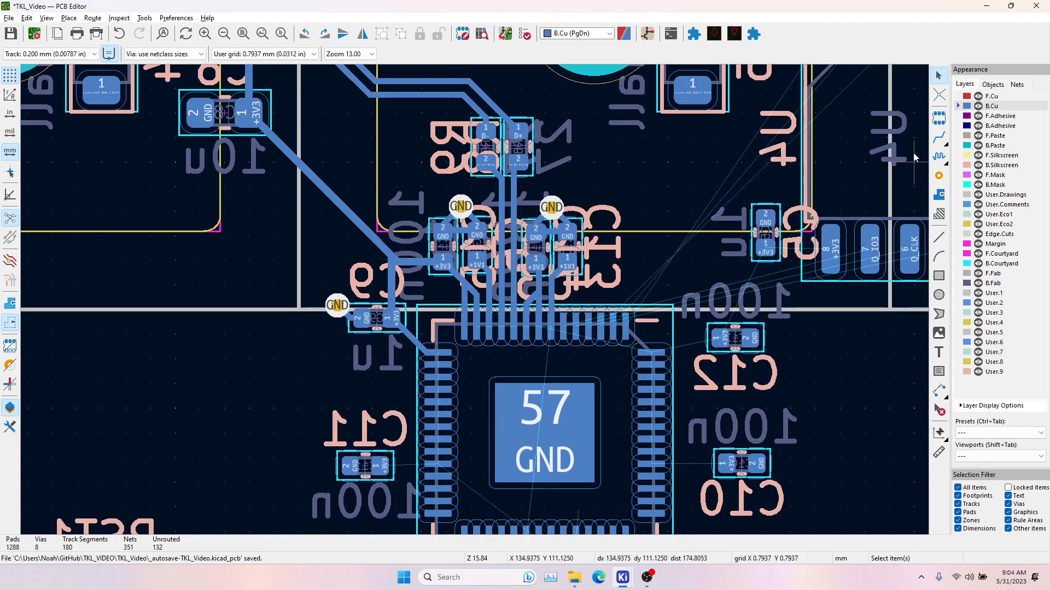
Route 0.2 mm GND tracks on B.Cu from pad 1 of capacitors C4 and C3 to crystal pad 4.
left_click(943, 138)
scroll(589, 215, "down", 2)
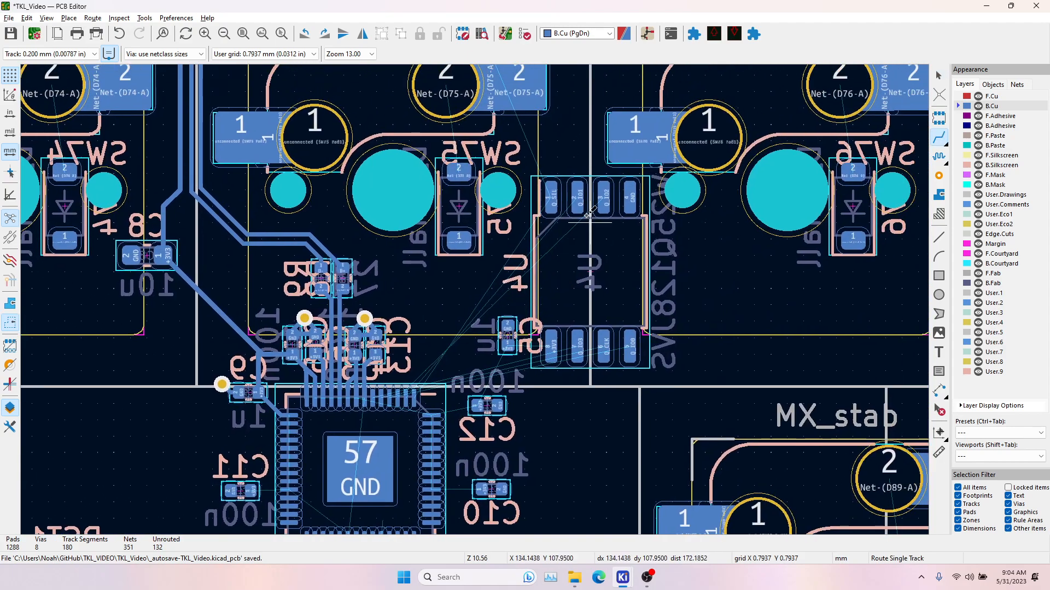
middle_click_drag(422, 418, 454, 192)
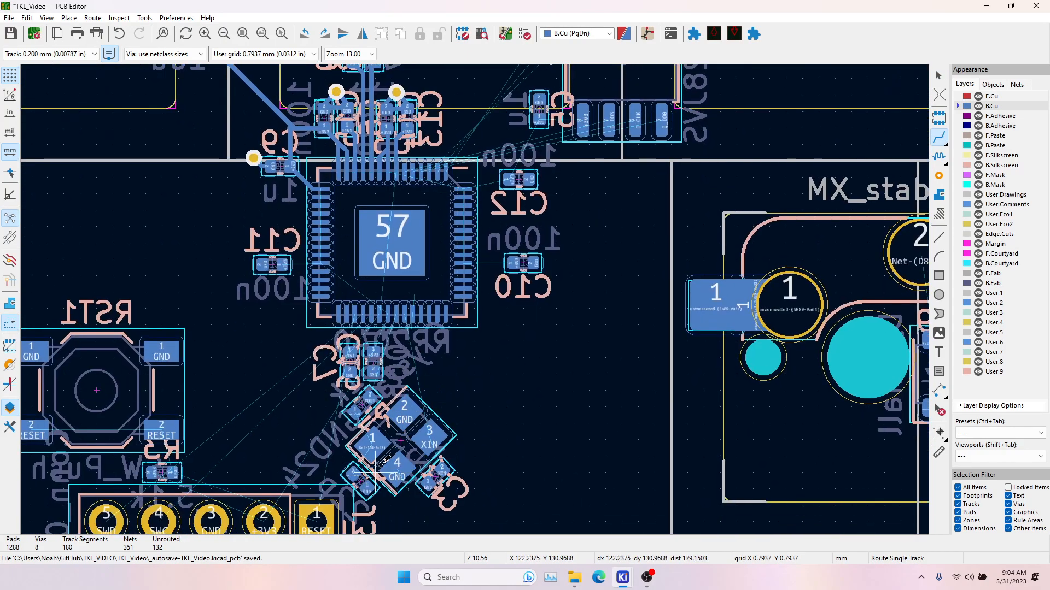
scroll(382, 465, "up", 4)
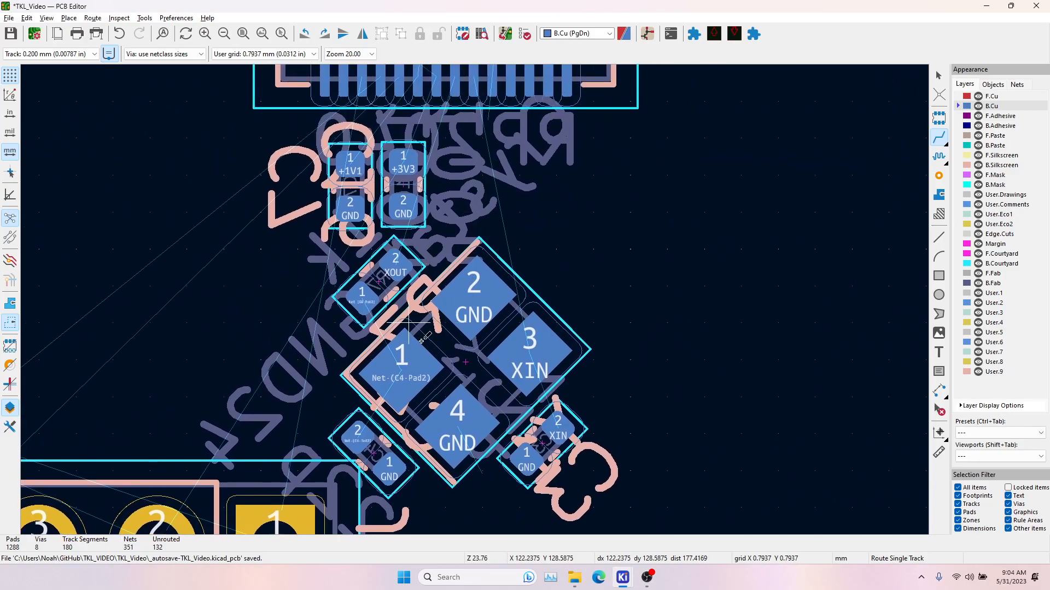
left_click(411, 471)
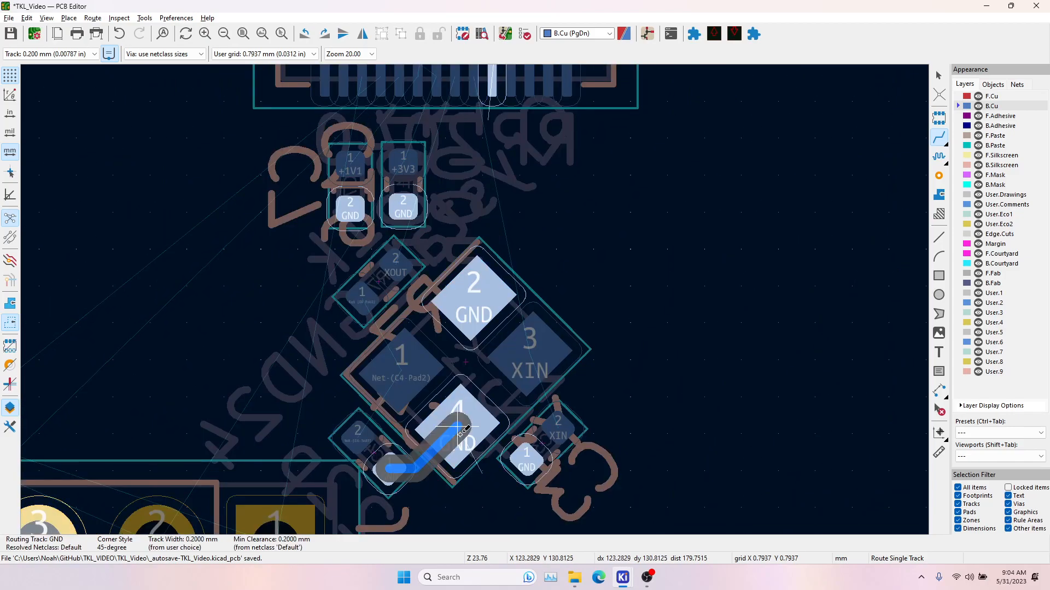
left_click(461, 431)
left_click(527, 454)
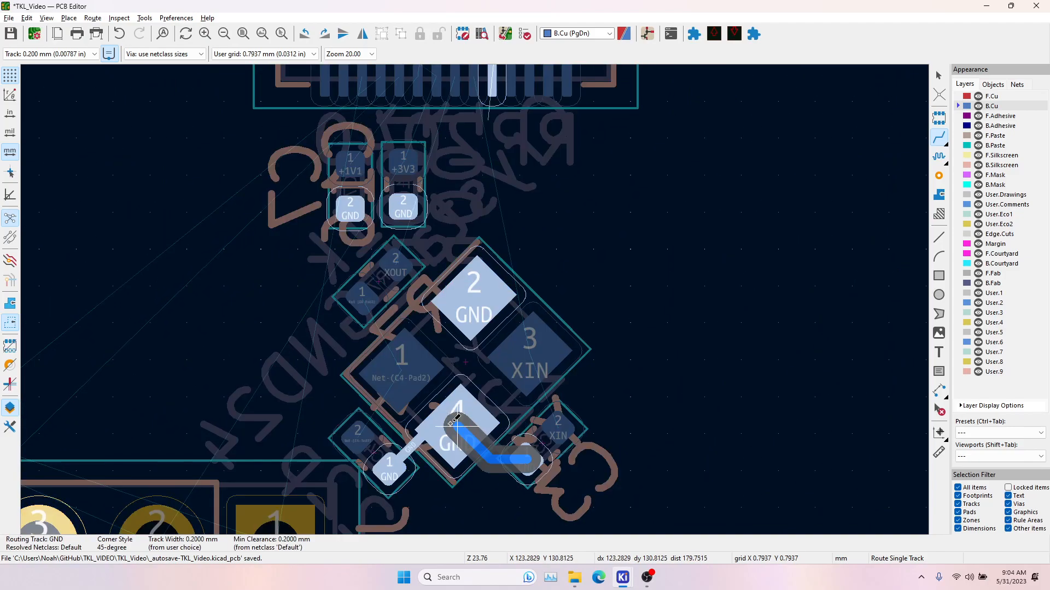
left_click(465, 425)
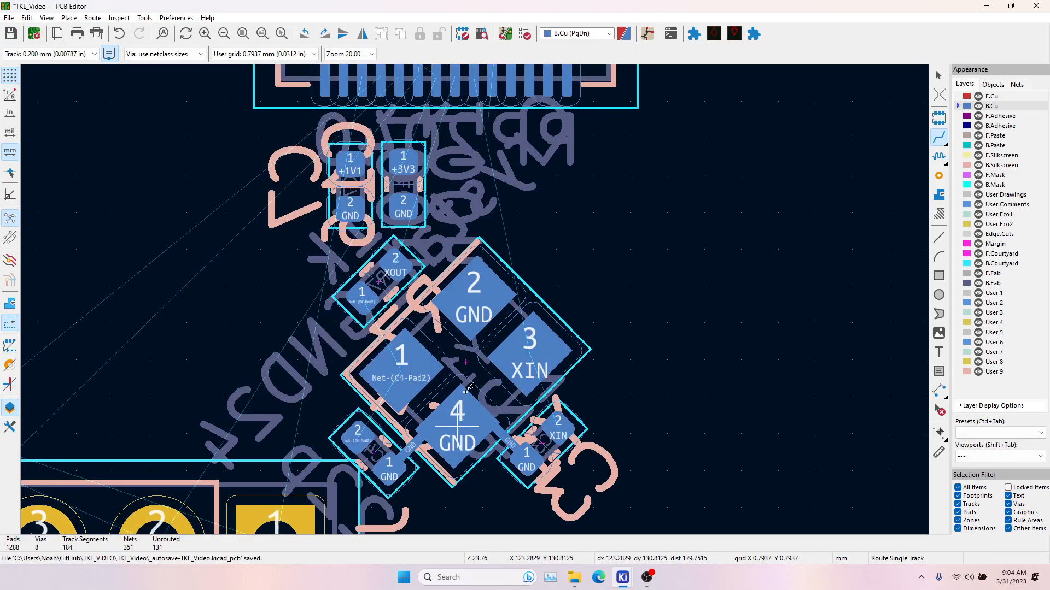
Route a GND track on B.Cu through the middle of the crystal, from pad 4 to pad 2.
left_click(458, 425)
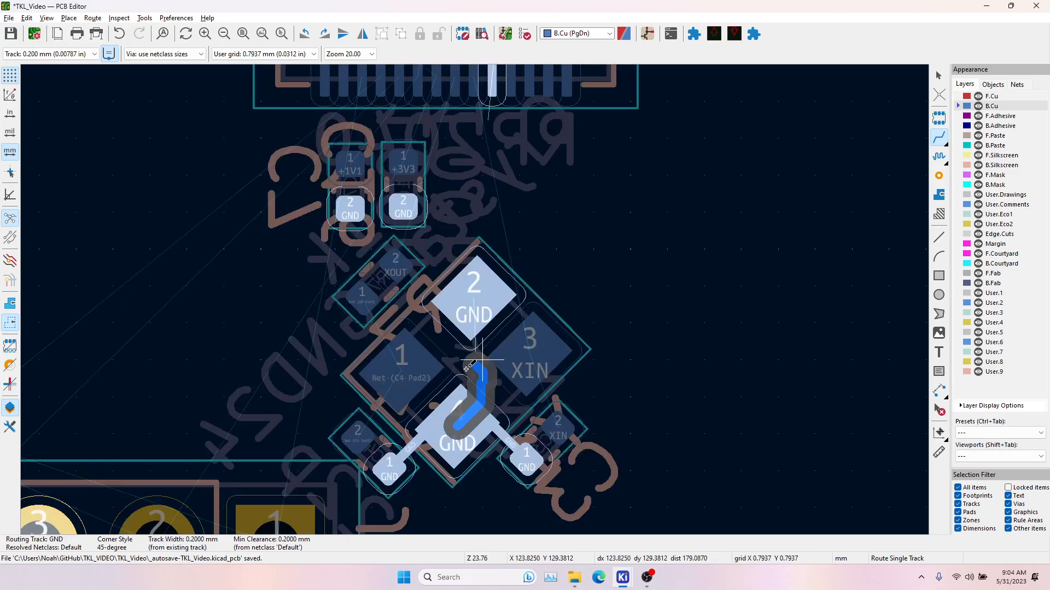
scroll(482, 361, "up", 5)
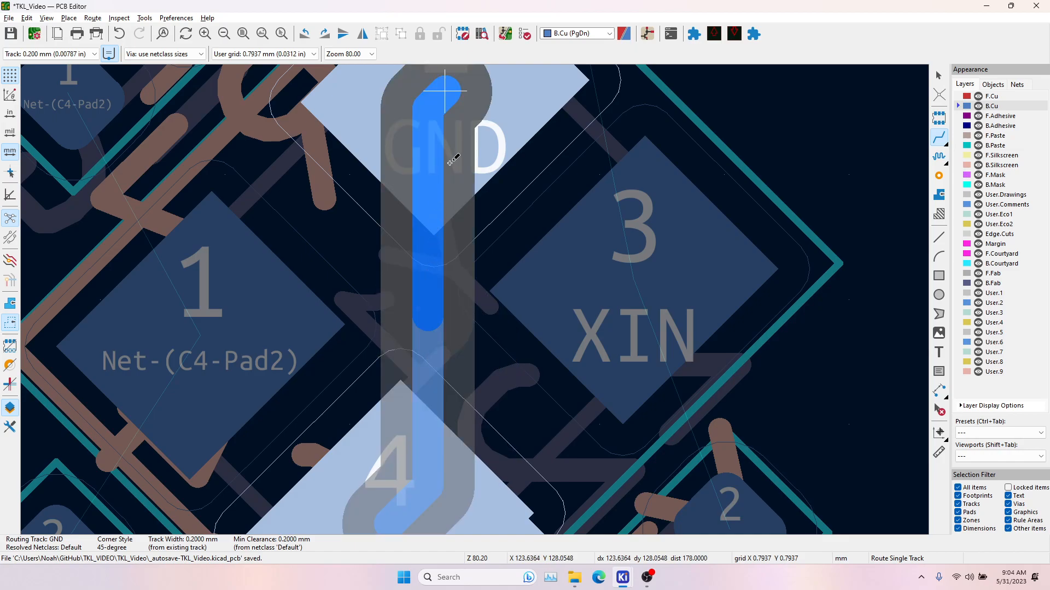
left_click(452, 157)
Route Net-(C4-Pad2) from capacitor C4 to crystal pad 1 and on to pad 1 of the XOUT series resistor.
scroll(353, 469, "down", 4)
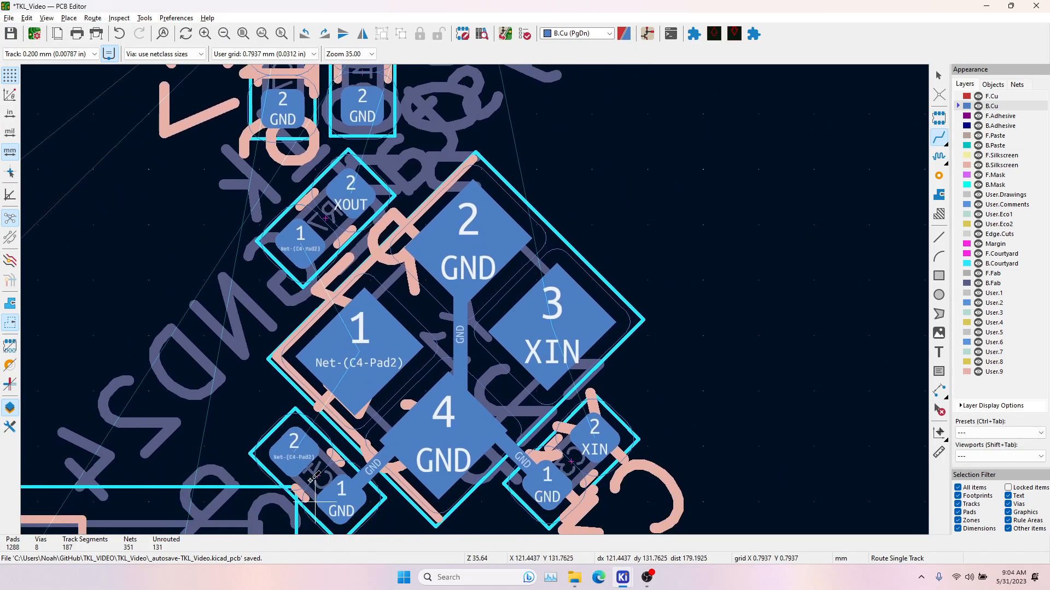
left_click(295, 453)
left_click(360, 356)
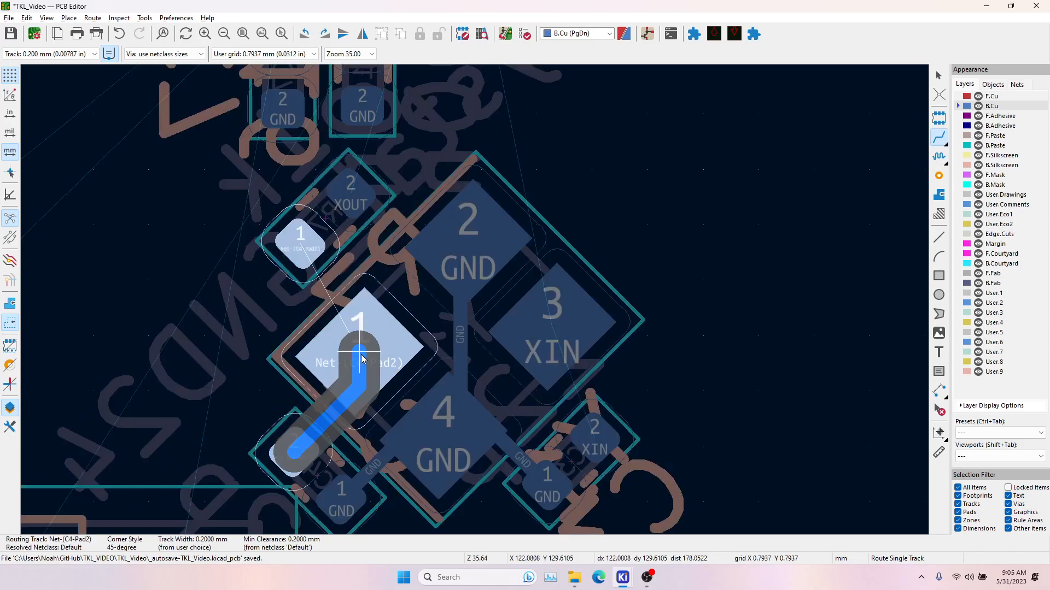
left_click(359, 353)
left_click(319, 250)
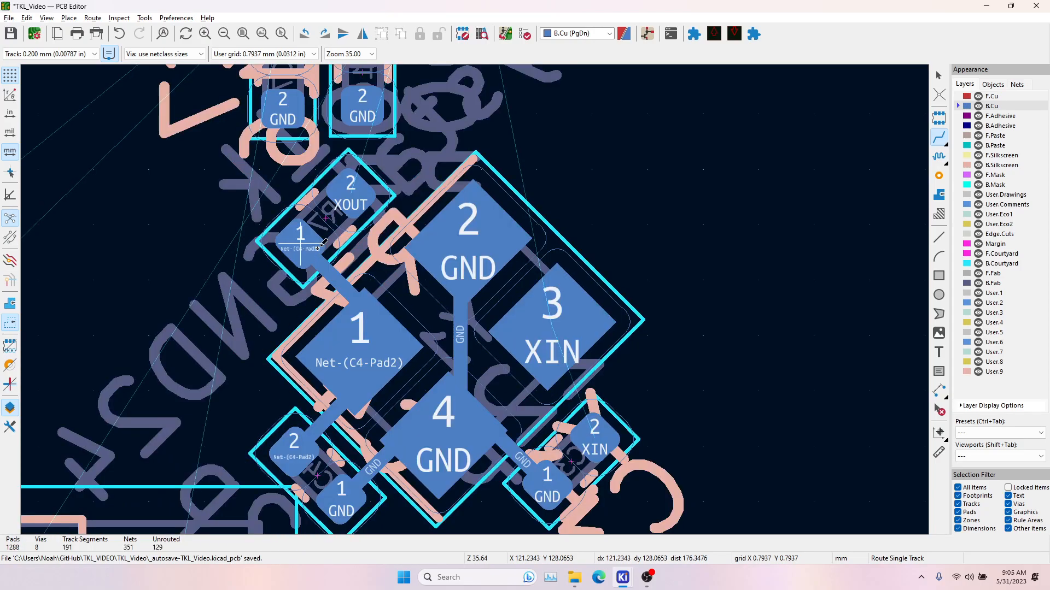
Route the XOUT track on B.Cu from pad 2 of the series resistor to microcontroller pin 21.
left_click(351, 194)
middle_click_drag(480, 109, 497, 211)
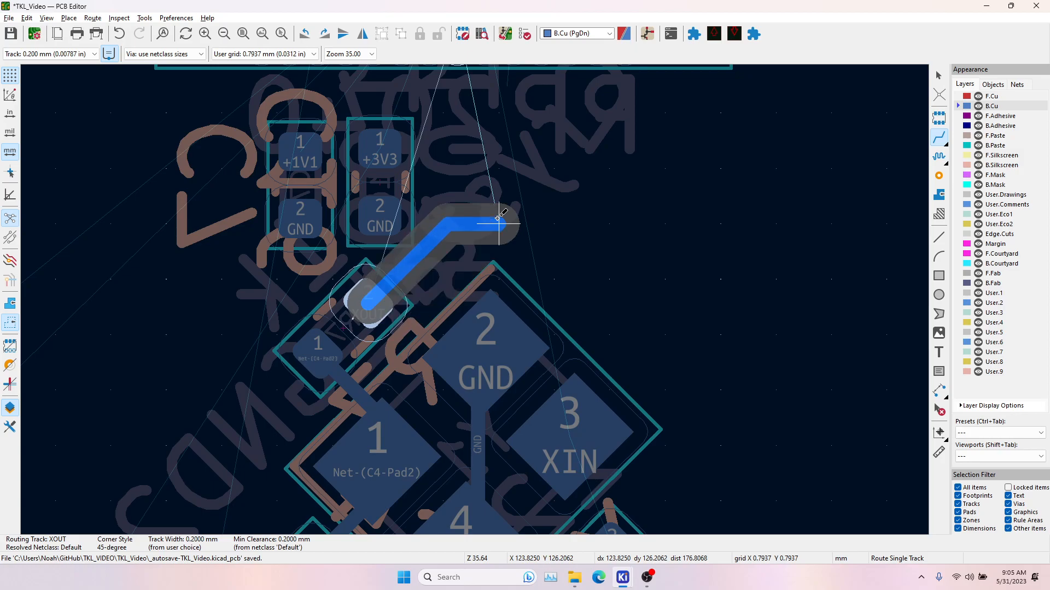
scroll(499, 164, "down", 3)
scroll(479, 295, "up", 4)
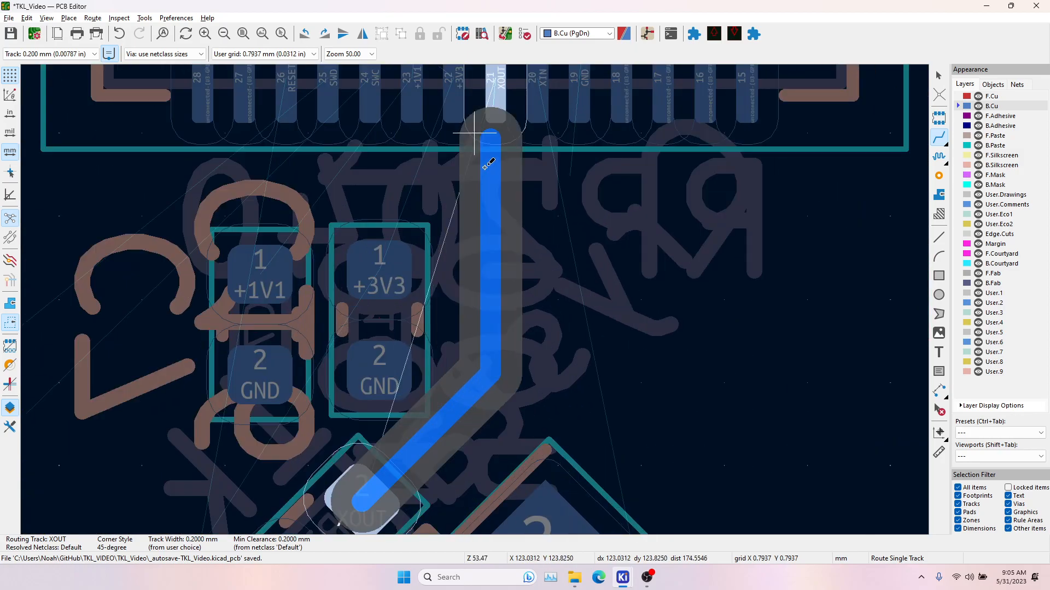
left_click(494, 81)
Route the XIN track from microcontroller pin 20 around the crystal's GND pad to crystal pad 3.
middle_click_drag(506, 353, 444, 229)
middle_click_drag(486, 264, 464, 339)
middle_click_drag(465, 101, 454, 228)
left_click(444, 156)
middle_click_drag(505, 494, 449, 267)
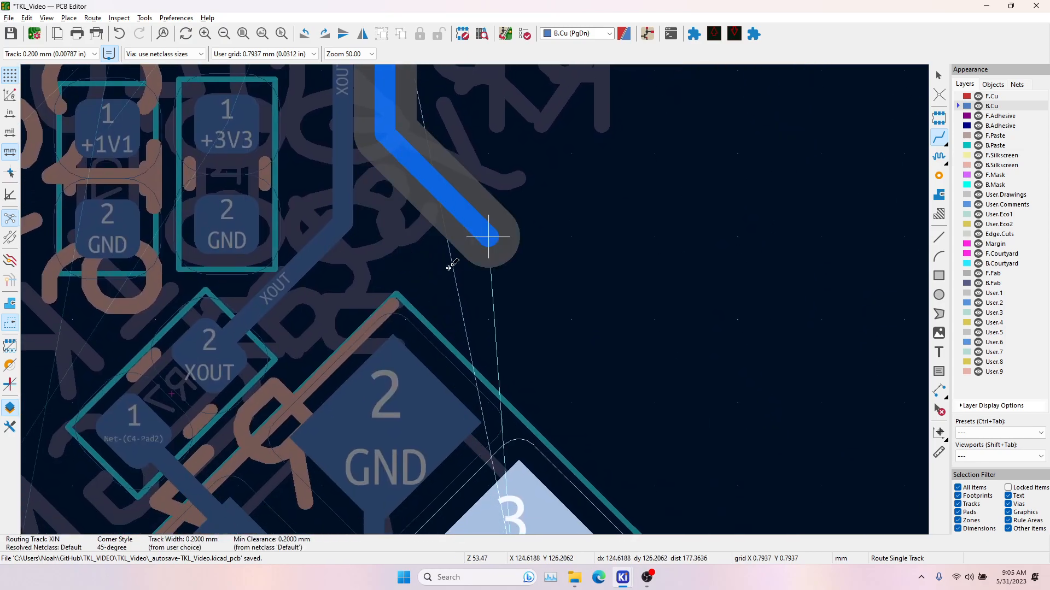
middle_click_drag(541, 419, 494, 204)
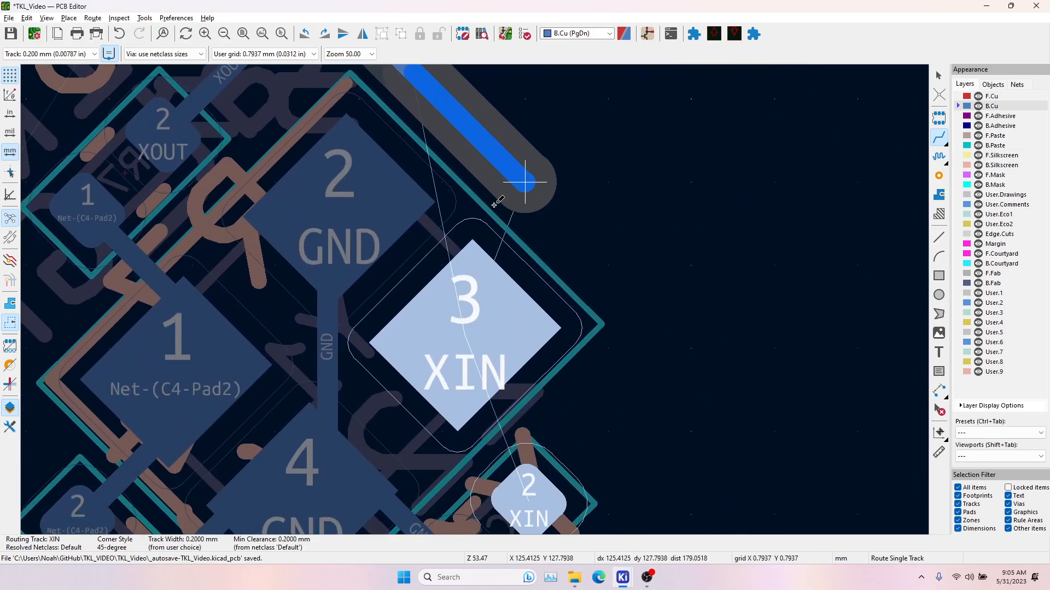
left_click(499, 328)
Connect crystal pad 3 to pad 2 of capacitor C3 with an XIN track on B.Cu.
middle_click_drag(484, 369, 451, 194)
left_click(435, 197)
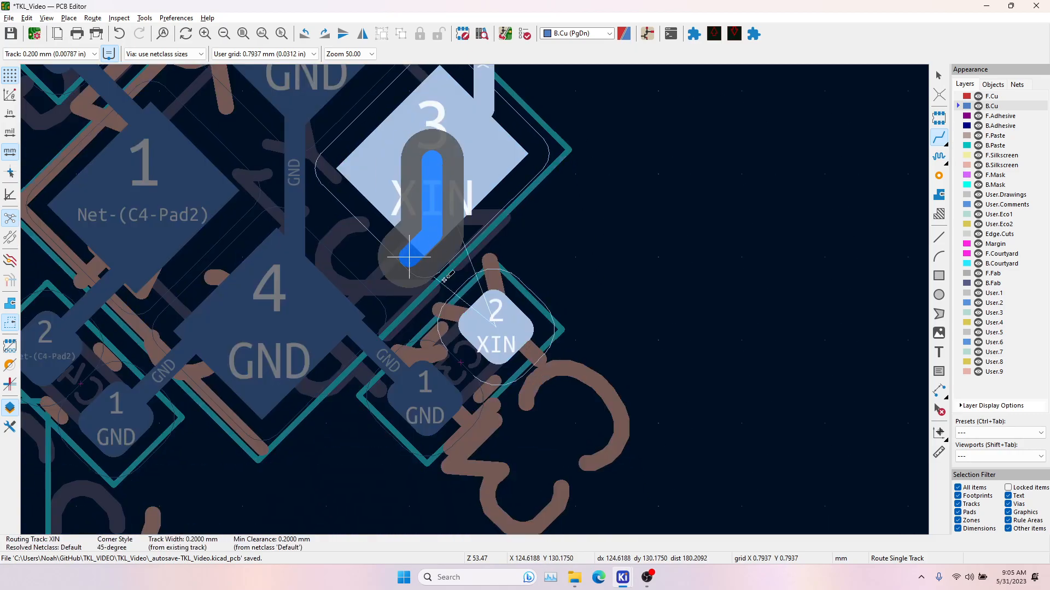
left_click(498, 328)
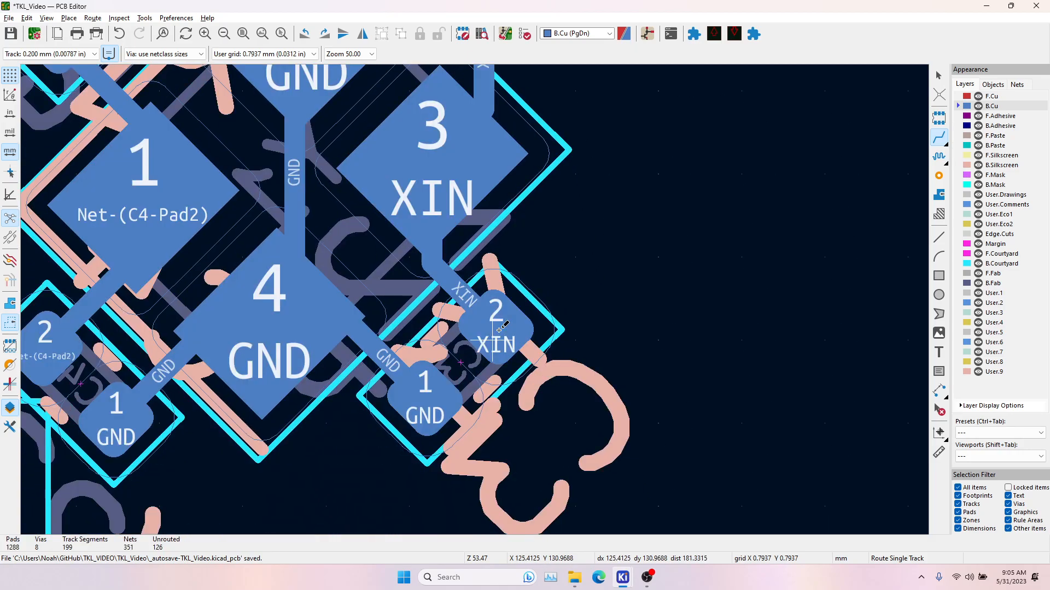
Route the +3V3 track from microcontroller pin 22 to pad 1 of the +3V3 capacitor above the crystal.
scroll(496, 339, "down", 5)
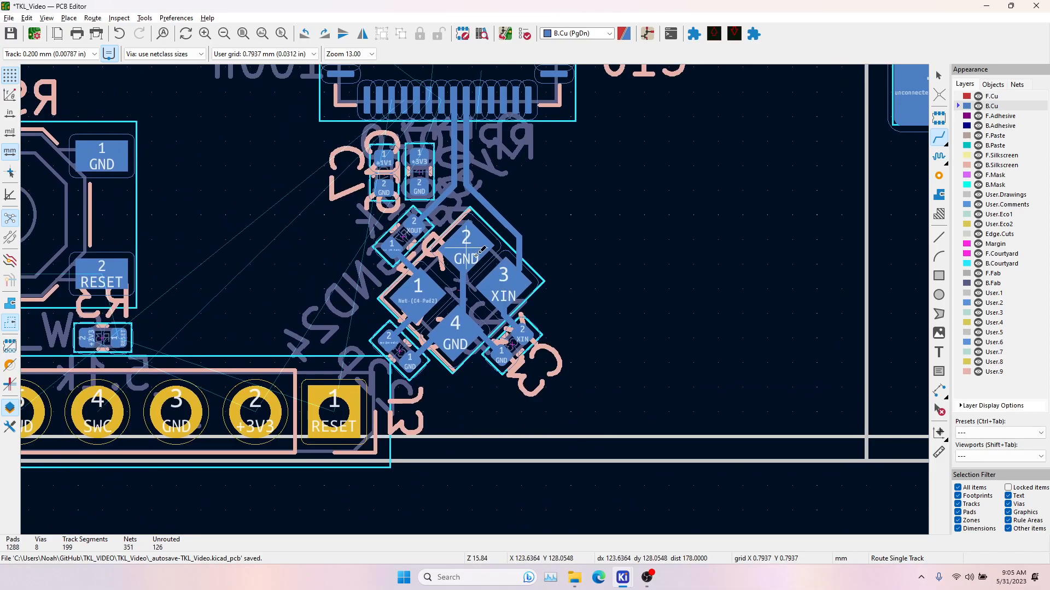
scroll(437, 248, "up", 7)
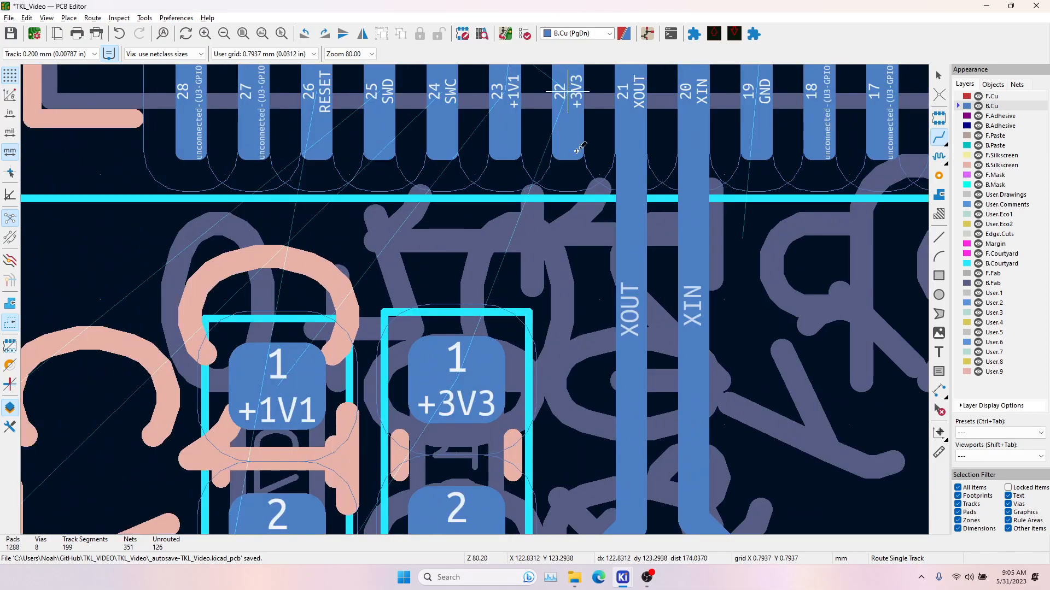
scroll(573, 132, "down", 3)
key("Escape")
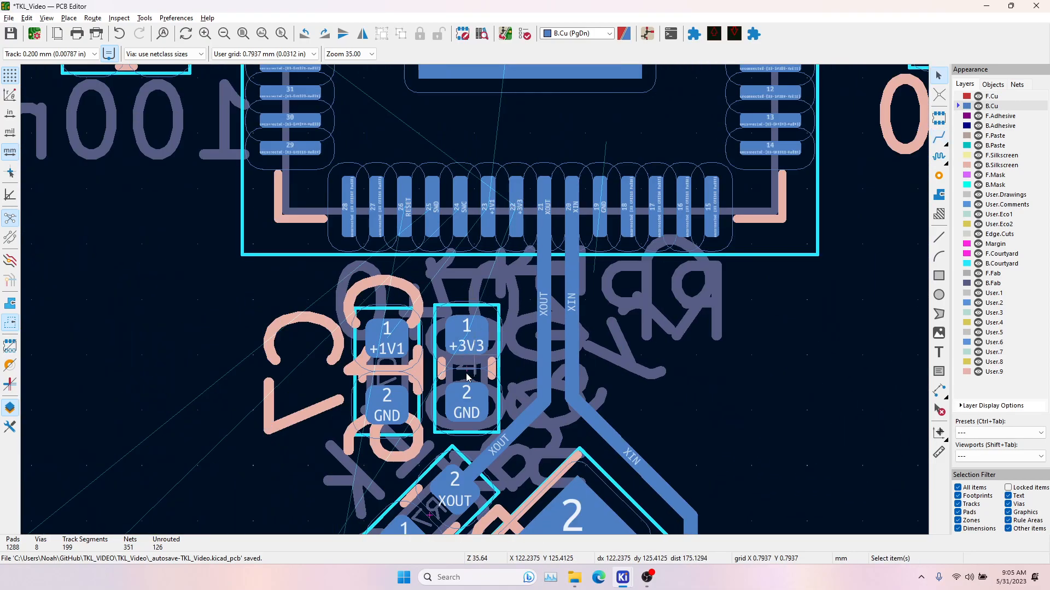
left_click(475, 369)
key("Escape")
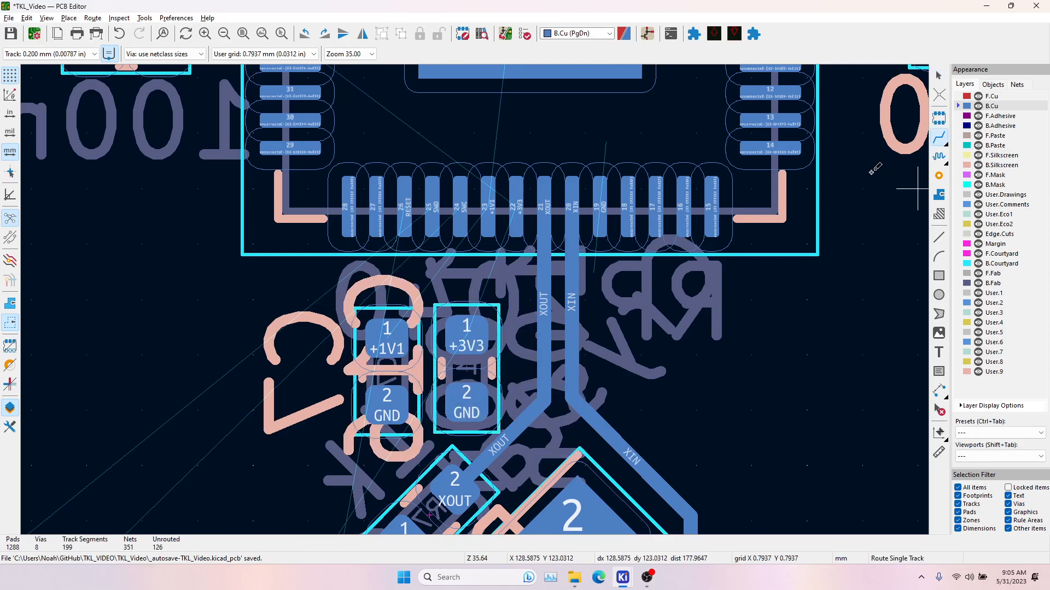
key("x")
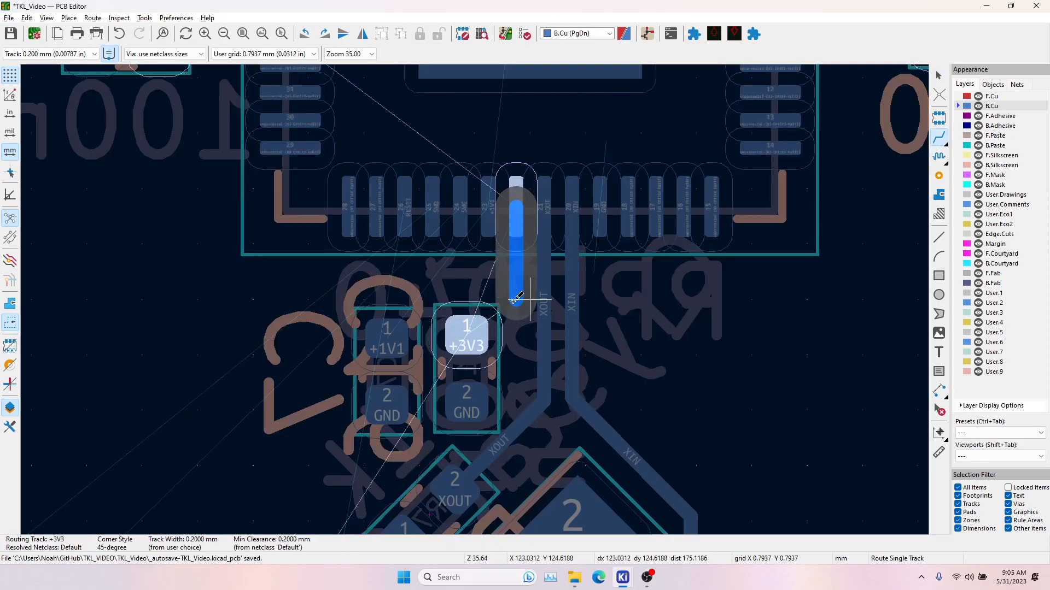
left_click(478, 337)
Route the +1V1 track on B.Cu from microcontroller pin 23 to pad 1 of capacitor C7.
left_click(488, 186)
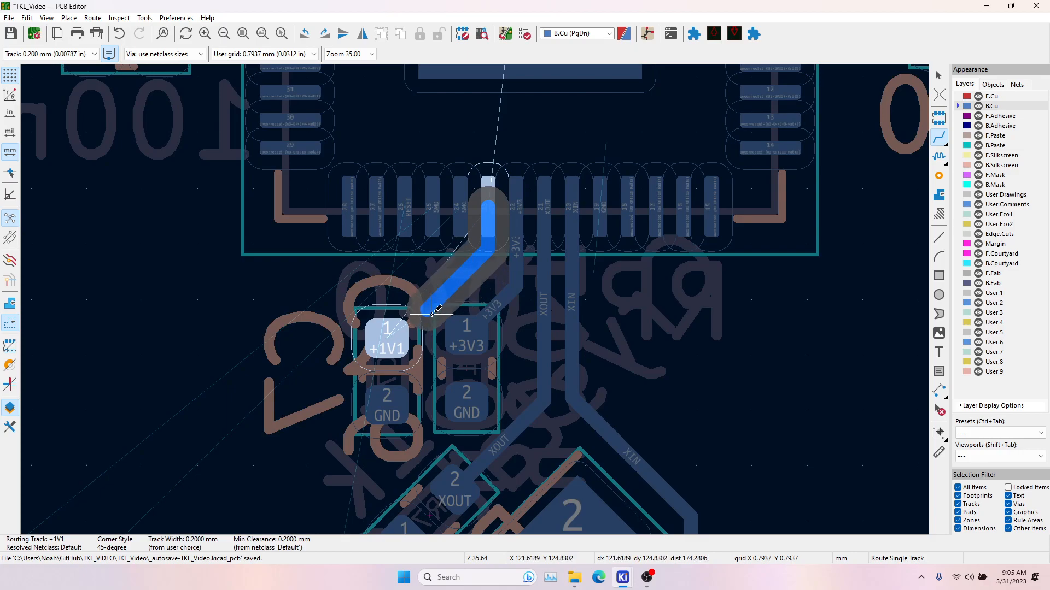
left_click(407, 325)
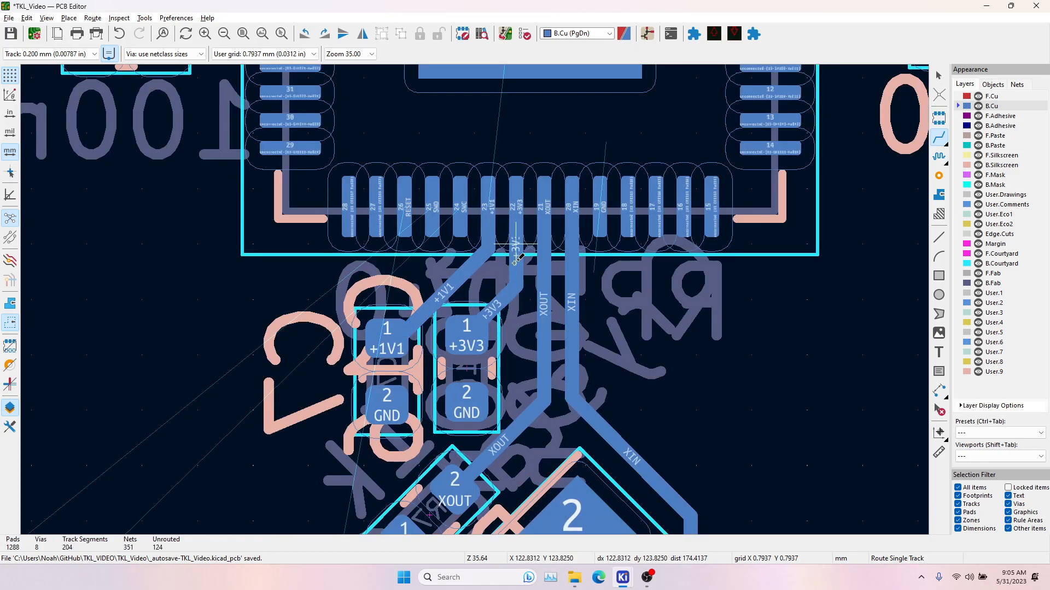
left_click(458, 210)
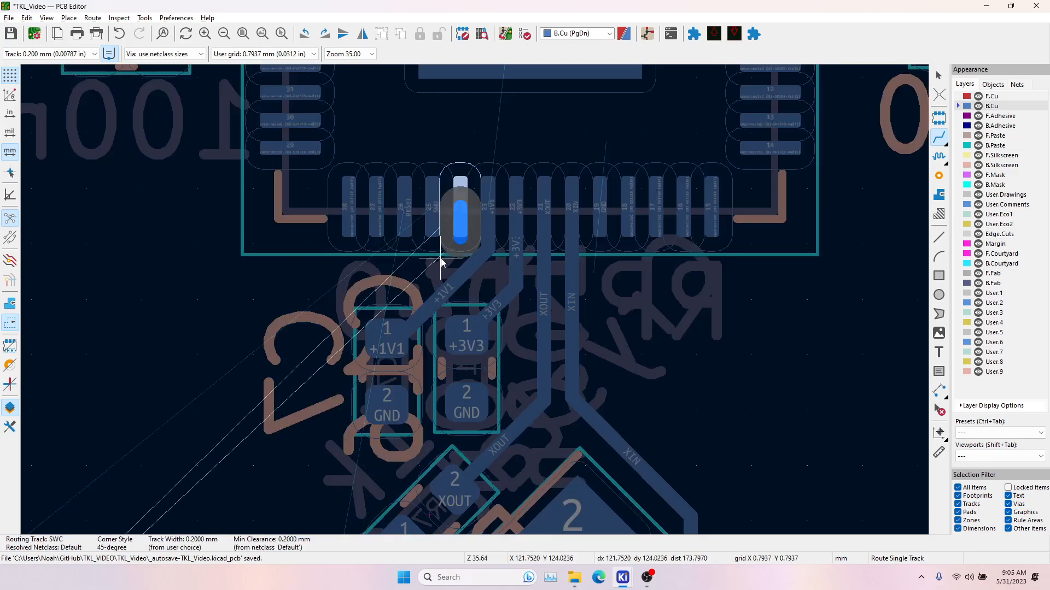
scroll(438, 262, "up", 4)
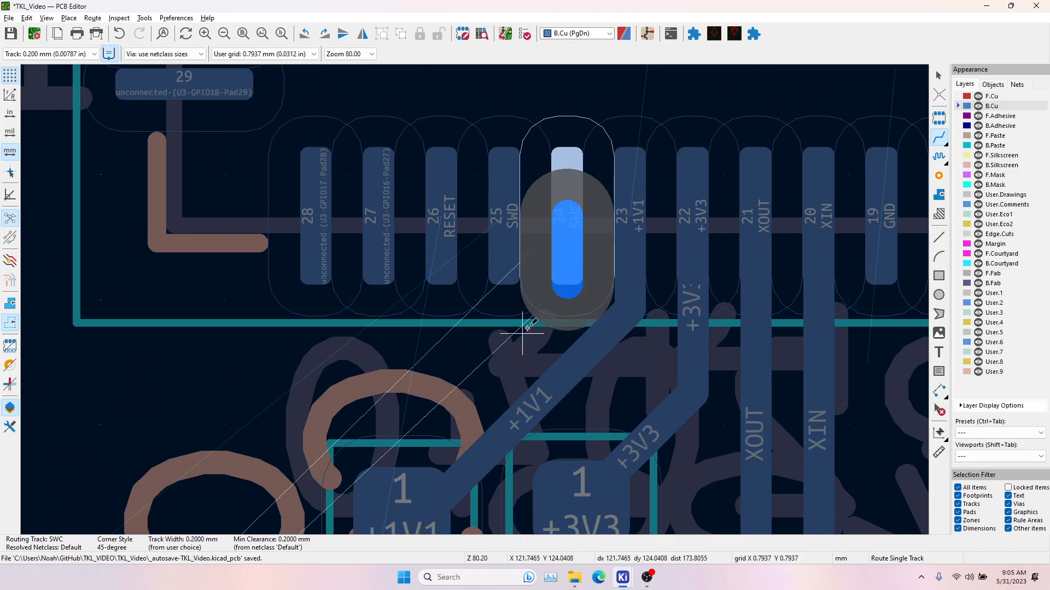
scroll(510, 343, "down", 4)
key("Escape")
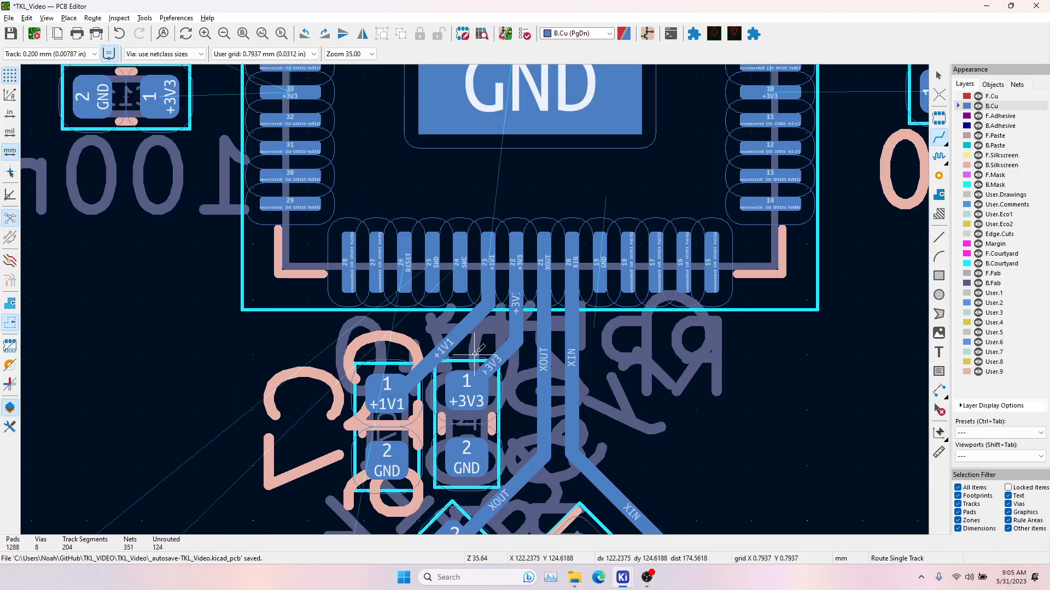
Move the +3V3 capacitor C16 slightly down and toward the XOUT track.
scroll(446, 348, "up", 2)
key("Escape")
left_click(497, 264)
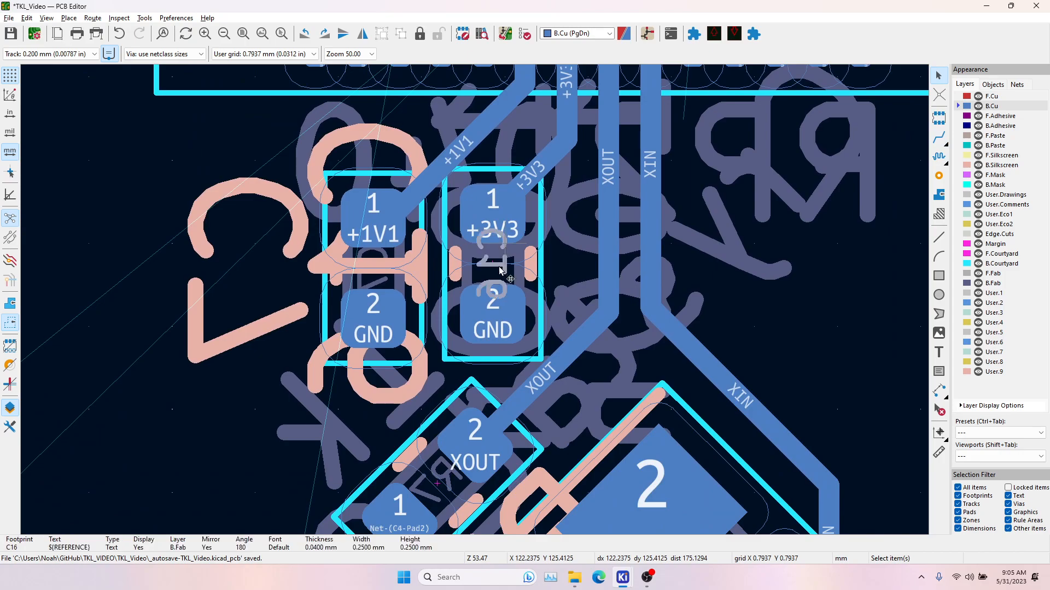
left_click(525, 268)
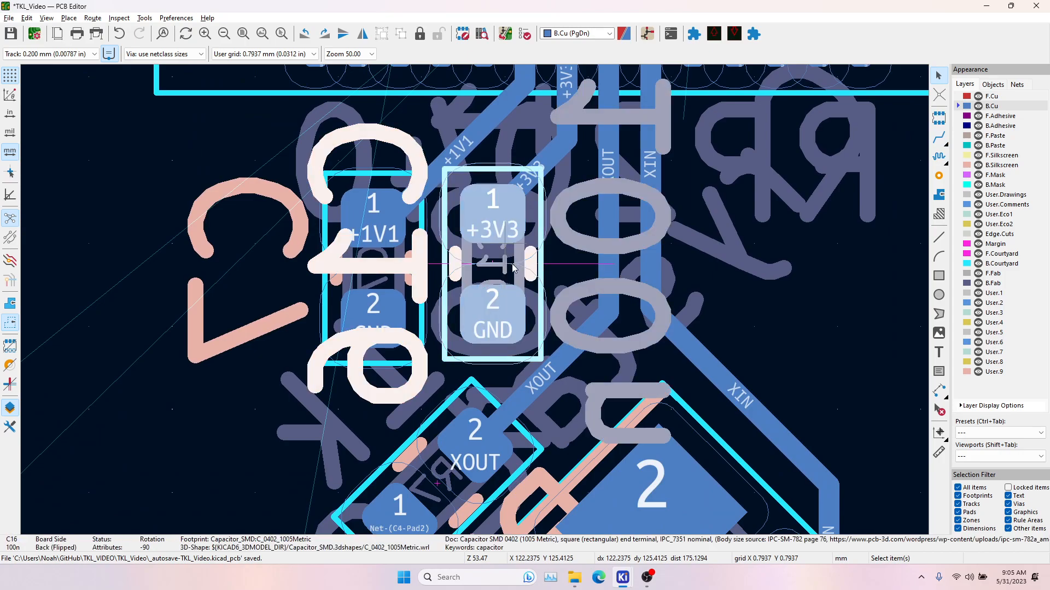
key("m")
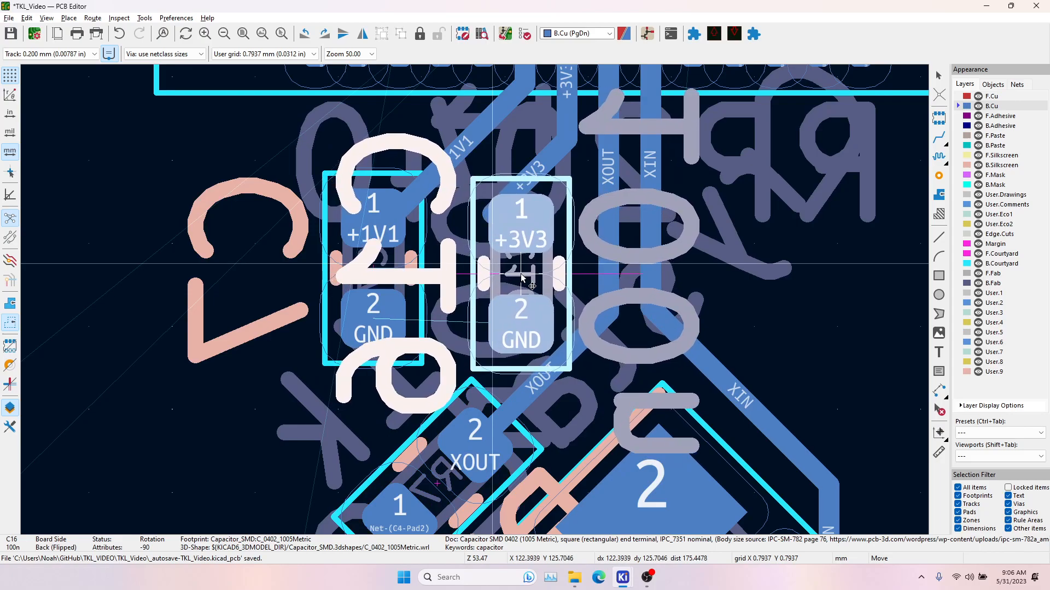
left_click(522, 278)
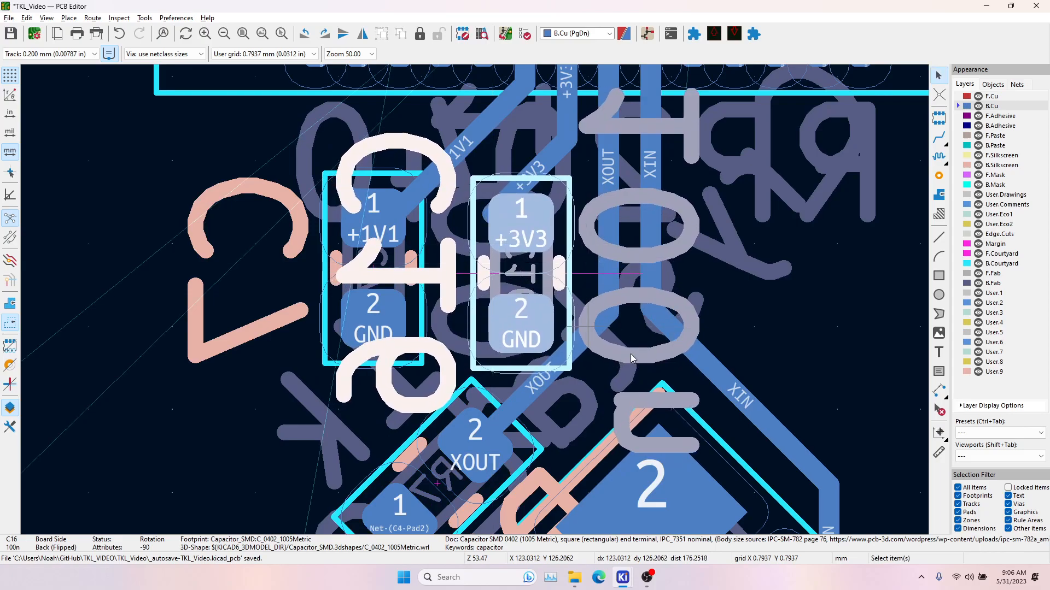
Reroute the XOUT track from pad 2 of the series resistor to its vertical section, passing farther below C16.
left_click(938, 137)
left_click(482, 443)
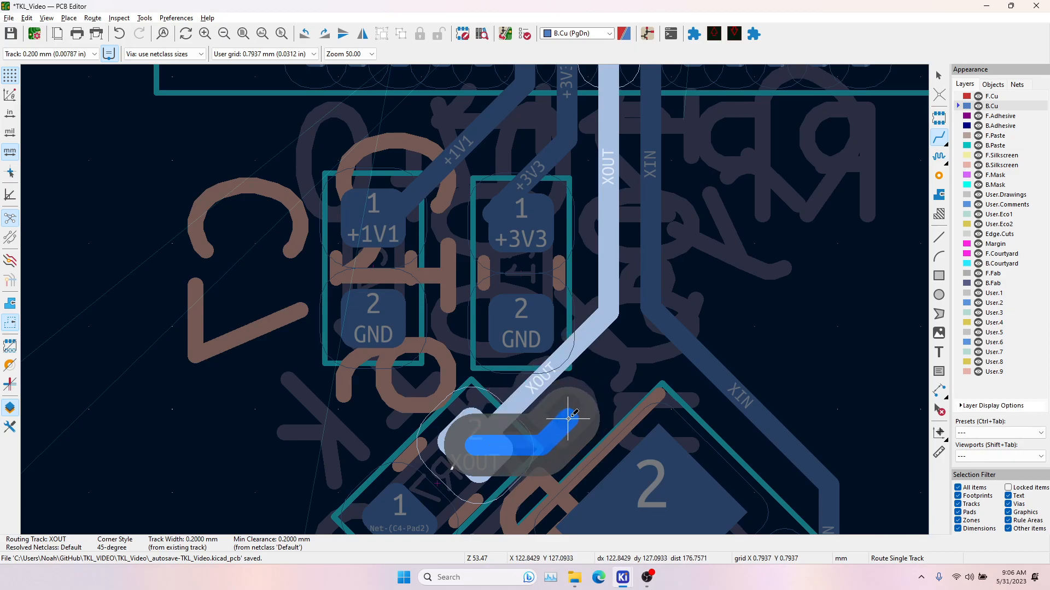
left_click(609, 287)
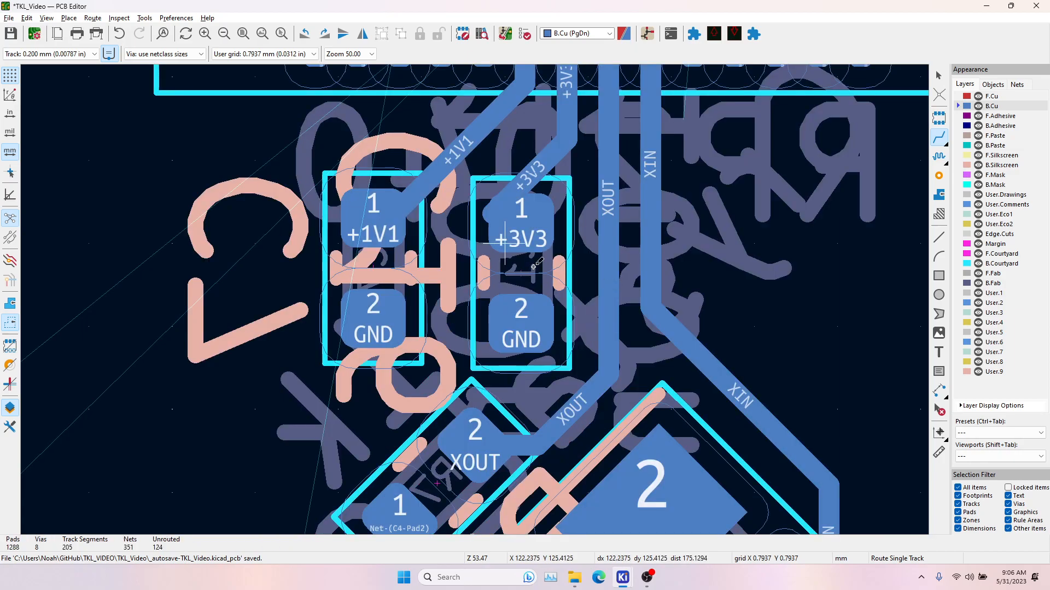
Move capacitor C7 slightly closer to C16 and level with it.
key("Escape")
left_click(407, 273)
key("m")
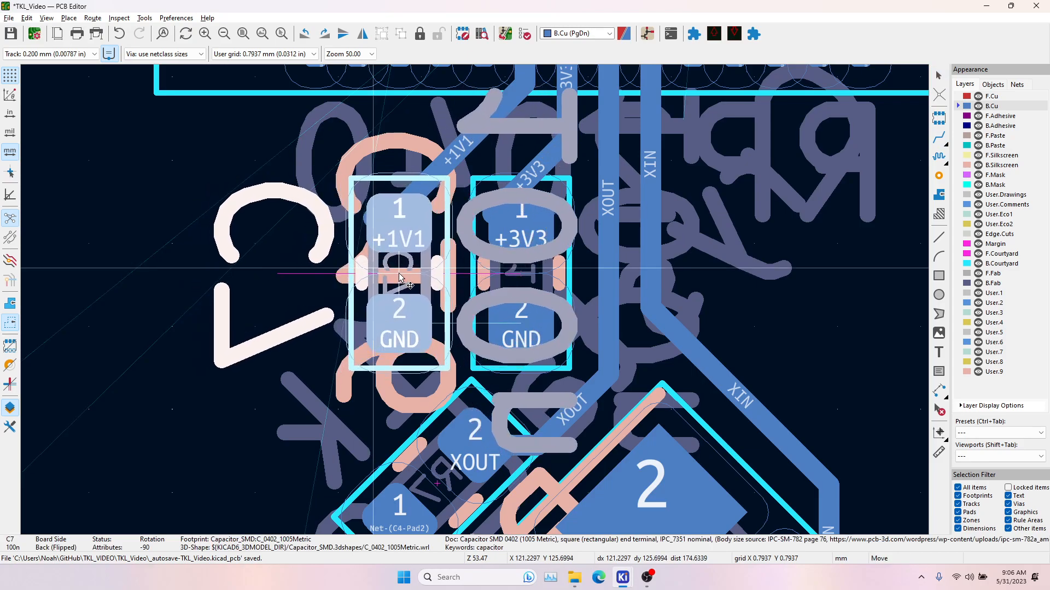
left_click(401, 276)
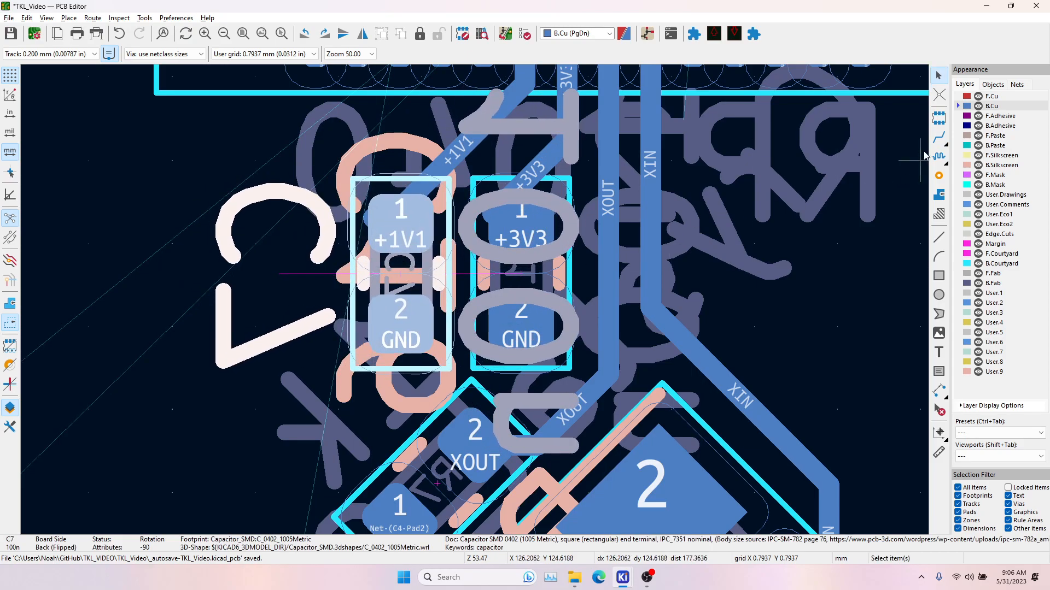
Reroute the +3V3 track between C16's pad 1 and microcontroller pin 22, and delete the old diagonal segment.
left_click(939, 139)
middle_click_drag(620, 171, 588, 283)
left_click(375, 341)
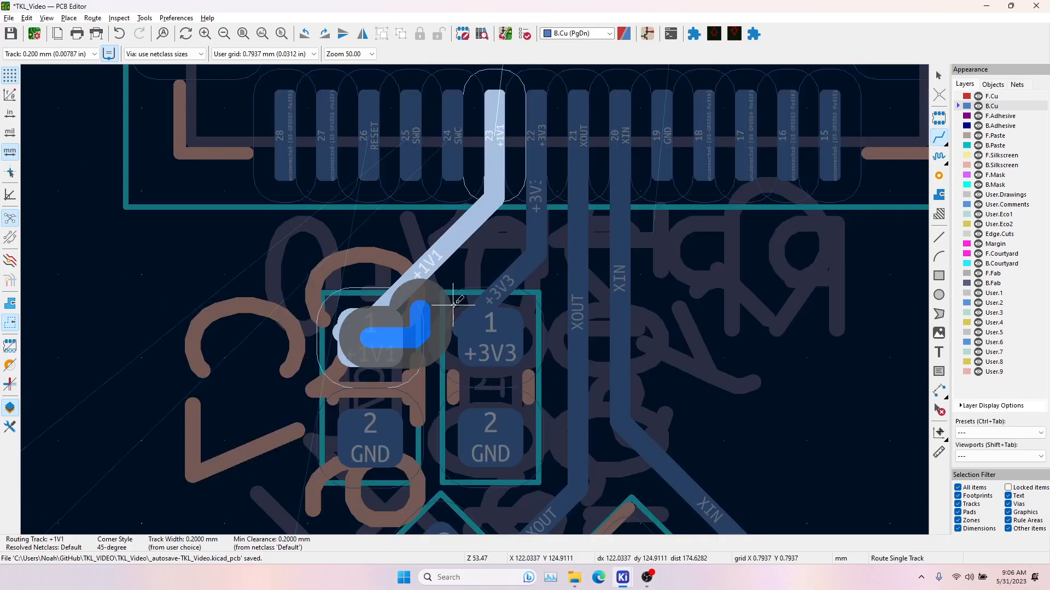
key("Escape")
left_click(456, 312)
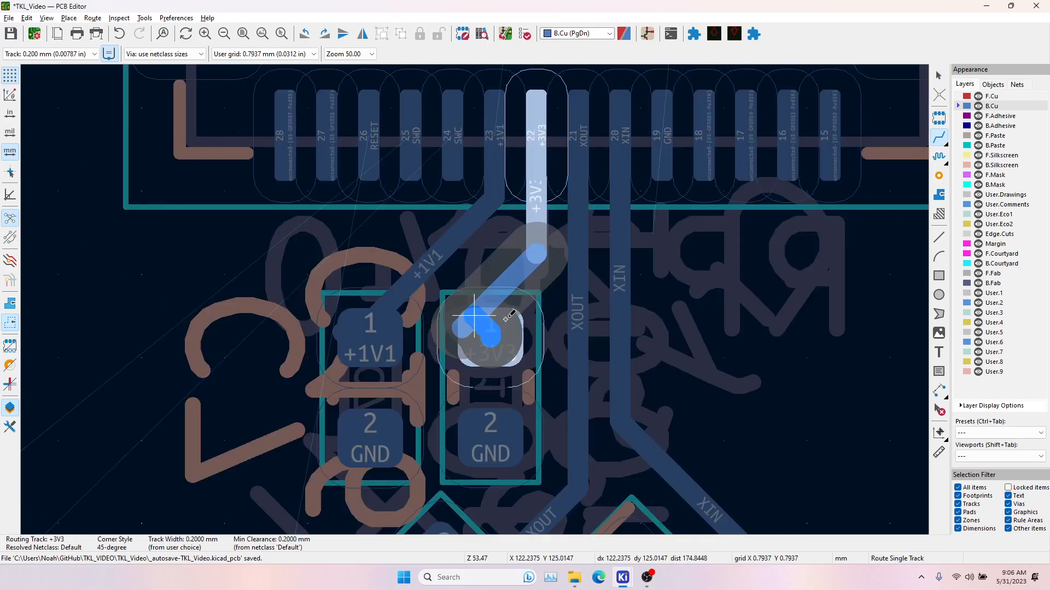
left_click(542, 251)
key("Escape")
left_click(508, 285)
key("Delete")
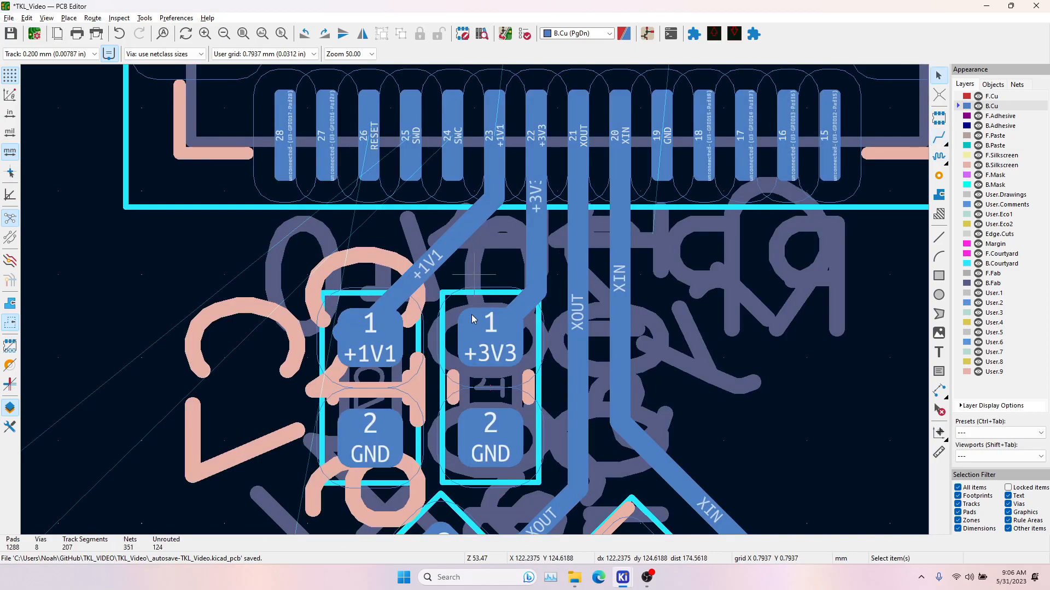
Delete the diagonal +1V1 segment and reroute the track from C7's pad 1 to microcontroller pin 23.
left_click(427, 280)
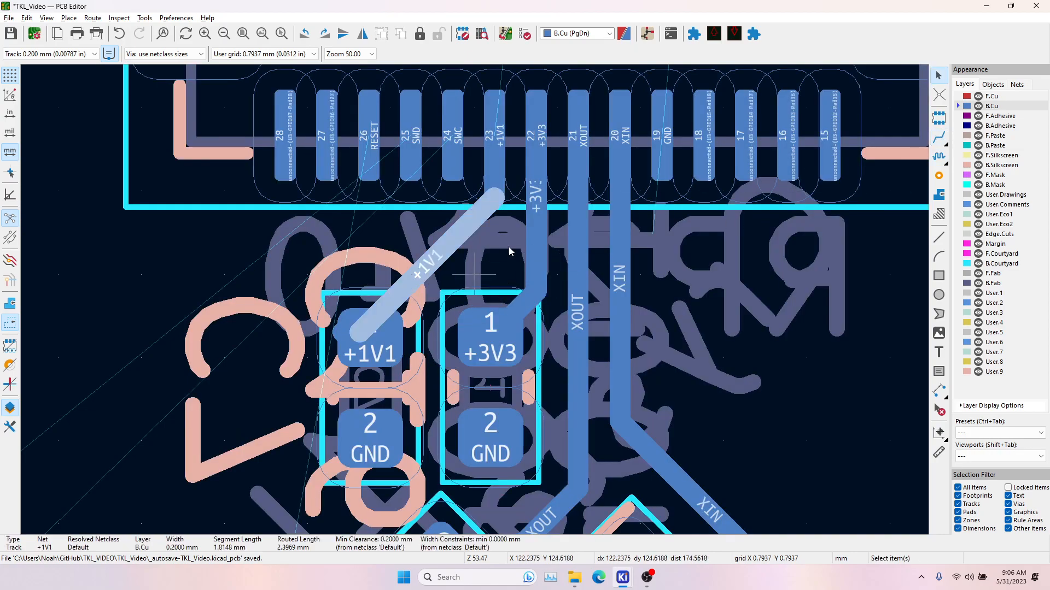
key("Delete")
left_click(939, 138)
left_click(353, 327)
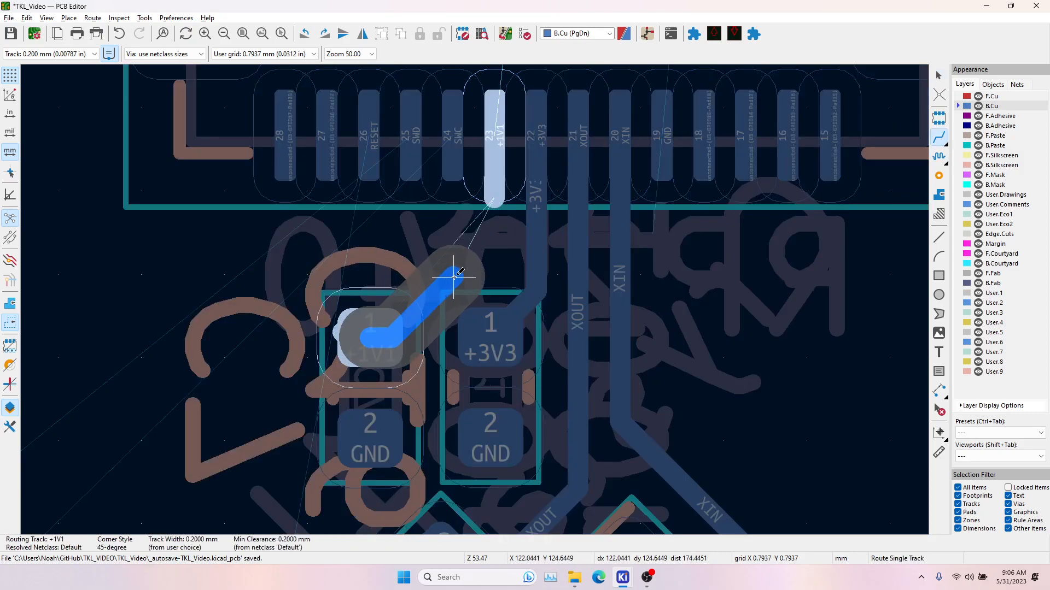
left_click(494, 102)
Route the SWC track on B.Cu from microcontroller pin 24 past C7 to pad 4 of the five-pin header.
left_click(458, 157)
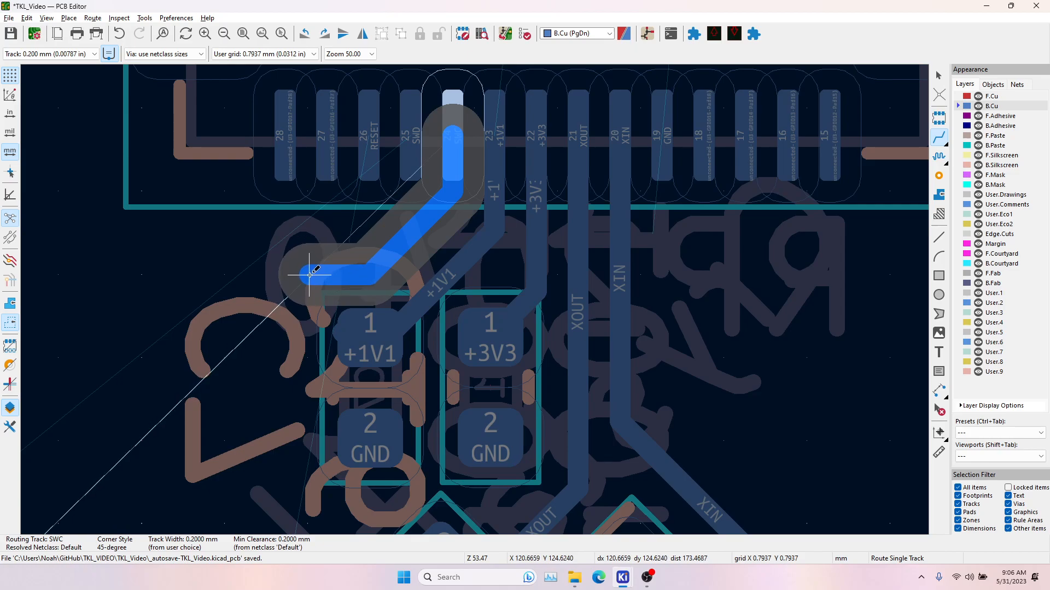
scroll(333, 272, "down", 7)
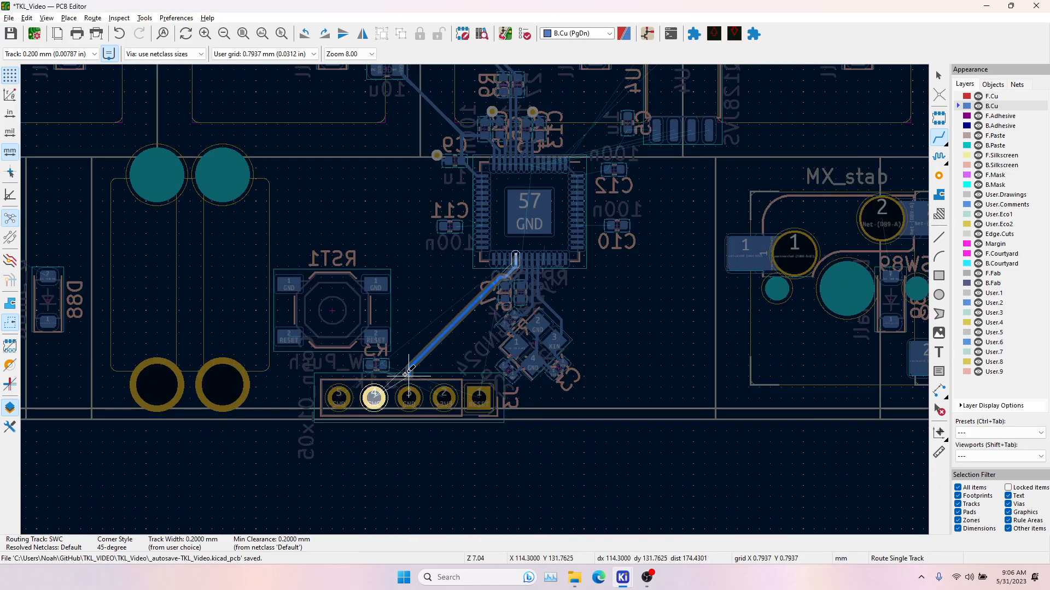
left_click(375, 392)
Reroute the SWC track below pin 24 so its diagonal section runs closer to the +1V1 track.
scroll(498, 257, "up", 6)
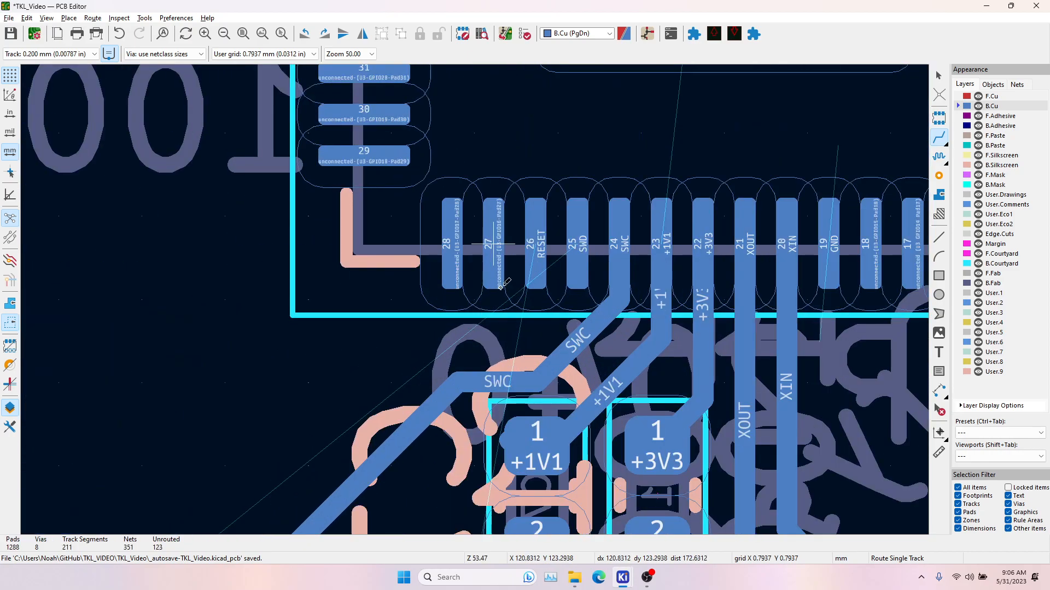
left_click(582, 255)
key("Escape")
middle_click_drag(565, 351, 547, 297)
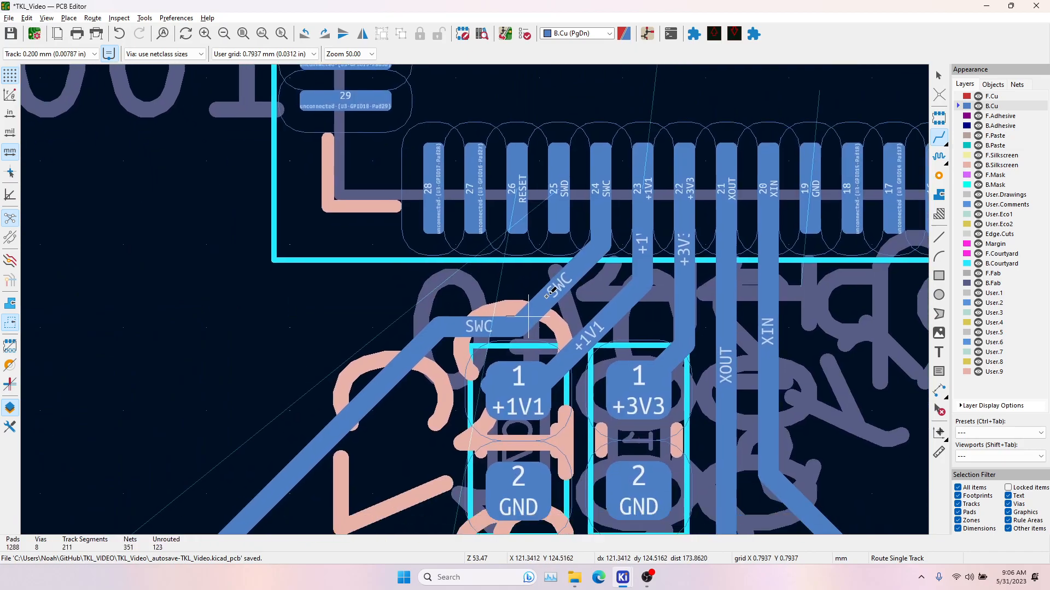
left_click(606, 215)
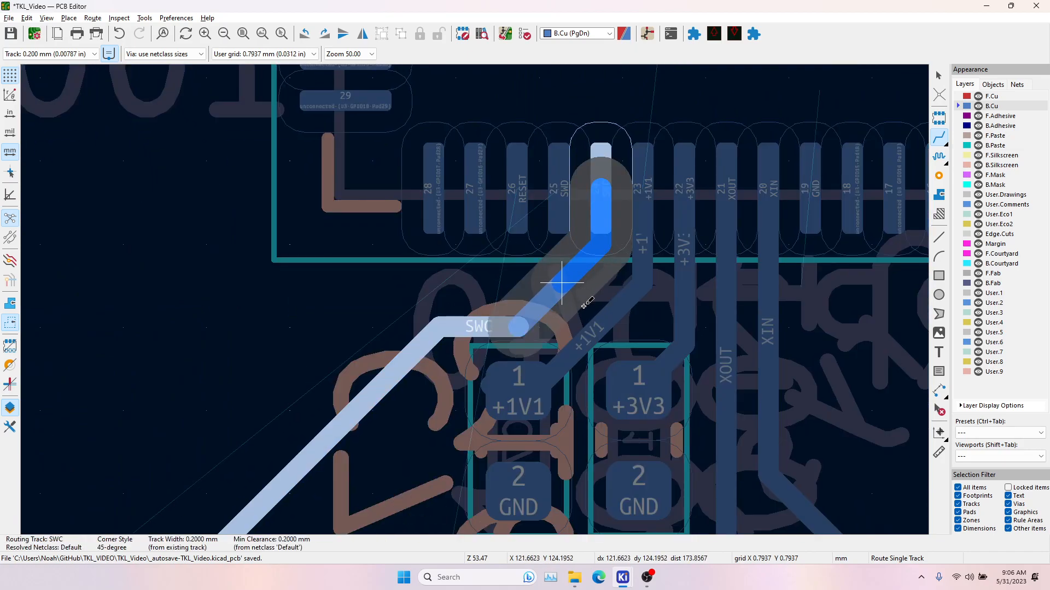
left_click(552, 309)
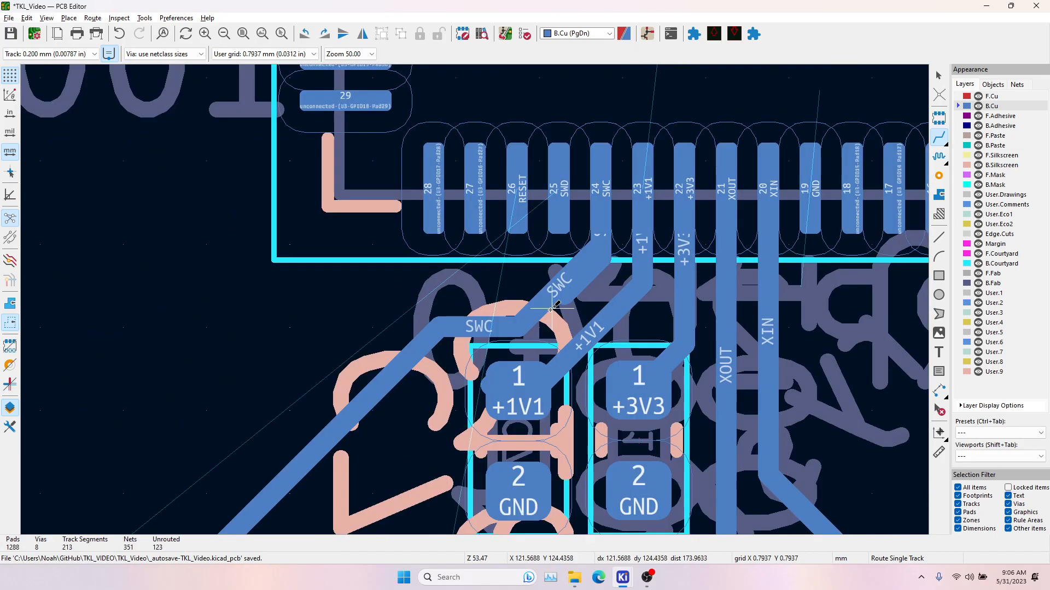
left_click(514, 329)
left_click(569, 296)
left_click(561, 216)
key("super")
key("super")
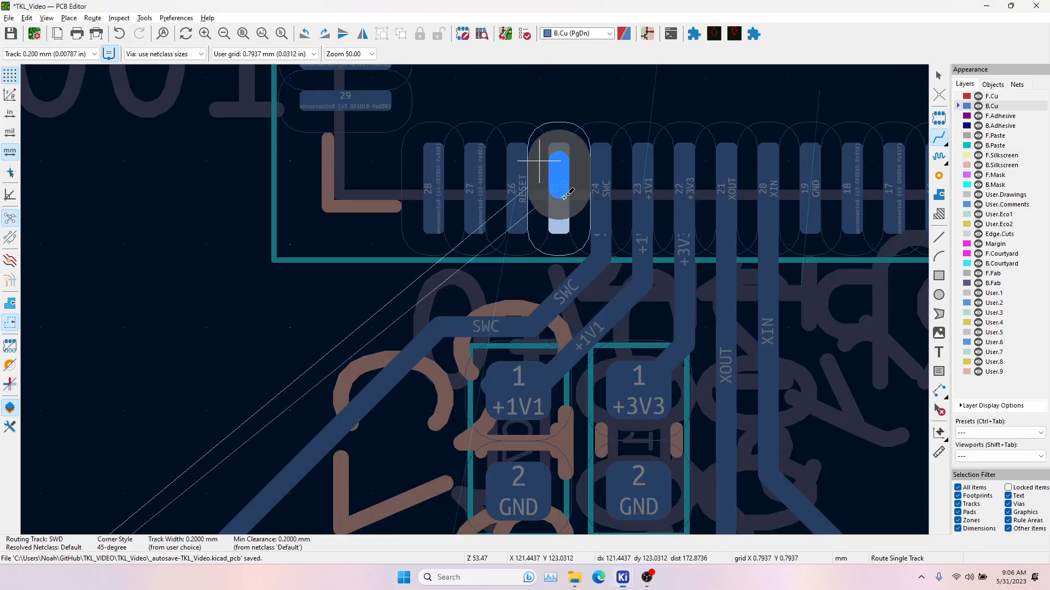
key("Escape")
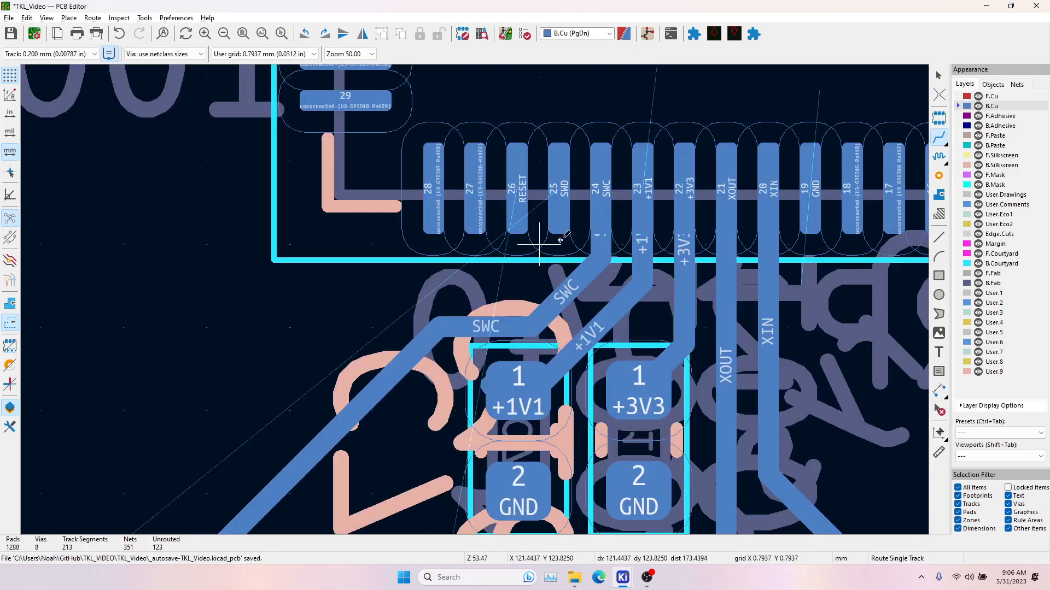
left_click(559, 201)
key("Escape")
Refine the SWC track's bend between the horizontal section above C7 and microcontroller pin 24.
middle_click_drag(600, 258, 481, 222)
left_click(338, 292)
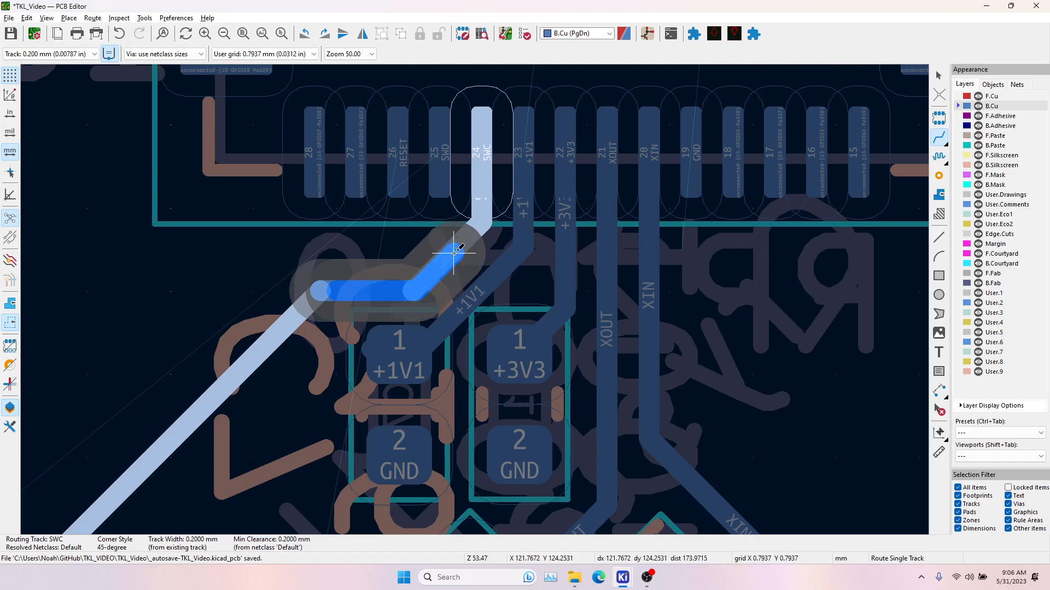
left_click(472, 235)
left_click(480, 224)
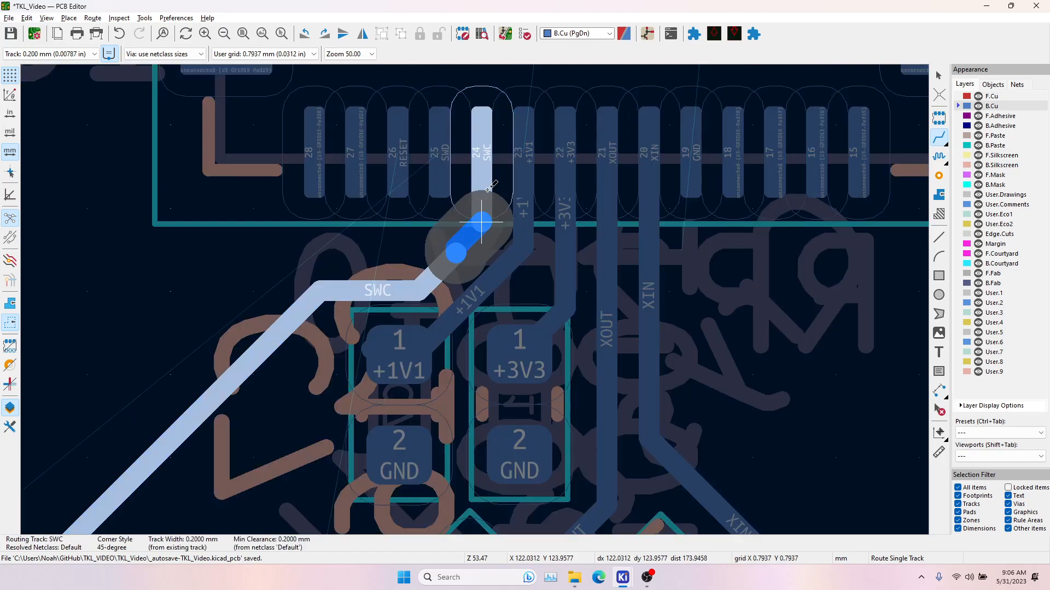
left_click(474, 244)
Reroute the +1V1 track from C7's pad 1 to pin 23 and realign the SWC diagonal beside it.
left_click(424, 344)
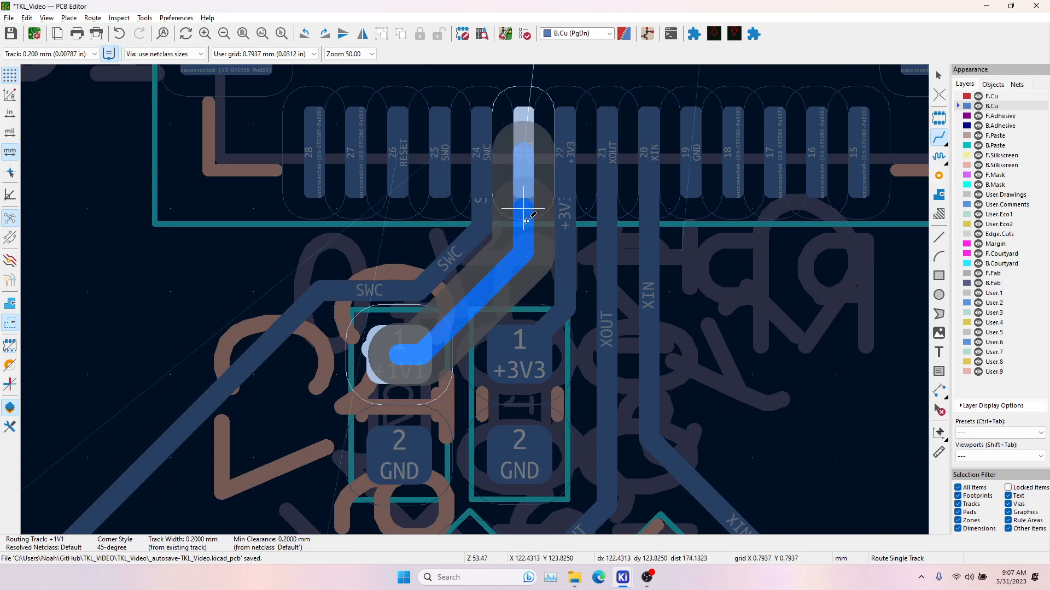
left_click(521, 191)
left_click(373, 291)
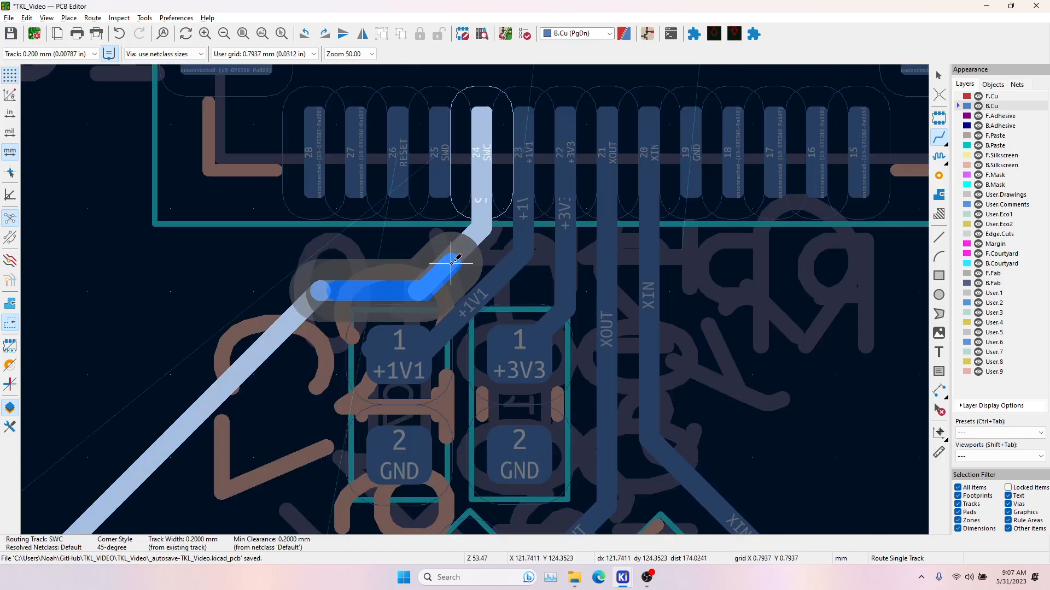
left_click(484, 209)
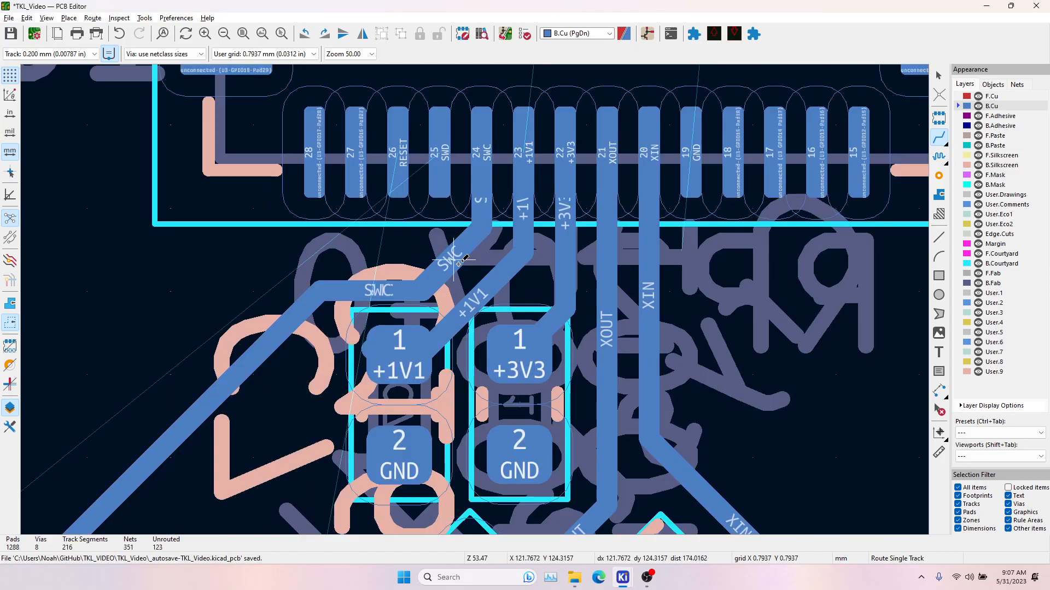
left_click(457, 263)
left_click(483, 207)
Route a partial SWD track from microcontroller pin 25 alongside the SWC track, ending above C7's reference text.
left_click(438, 154)
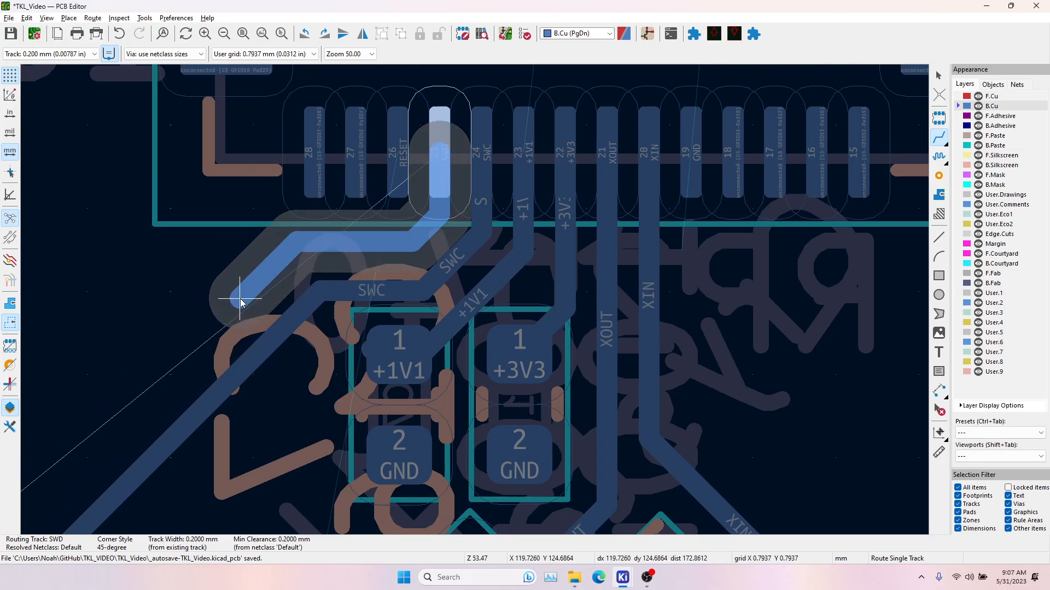
left_click(240, 299)
scroll(240, 299, "down", 2)
key("Escape")
middle_click_drag(555, 333, 382, 204)
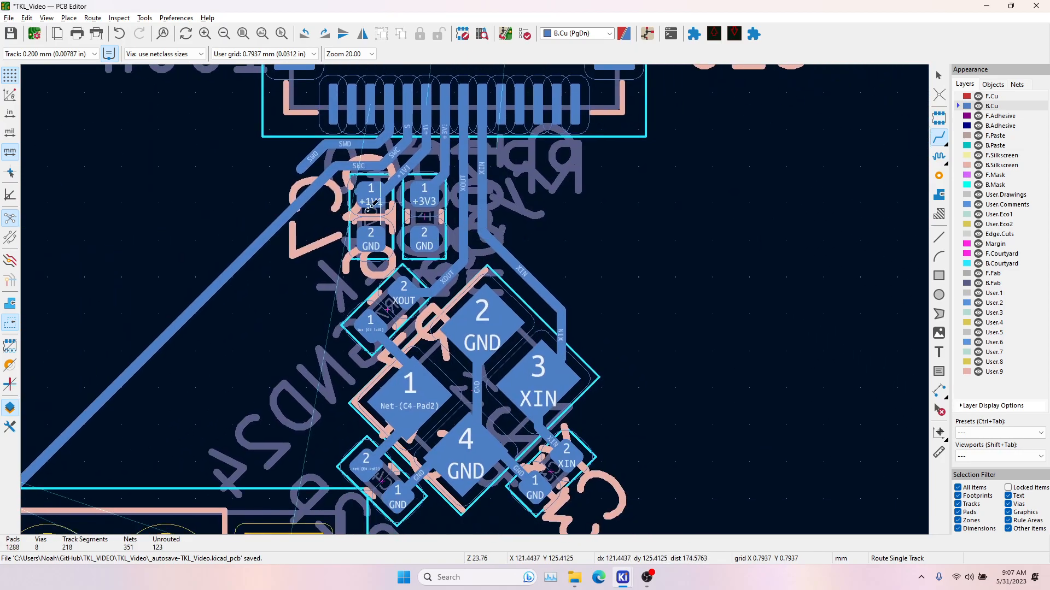
Undo the partial SWD track.
left_click(364, 106)
key("Escape")
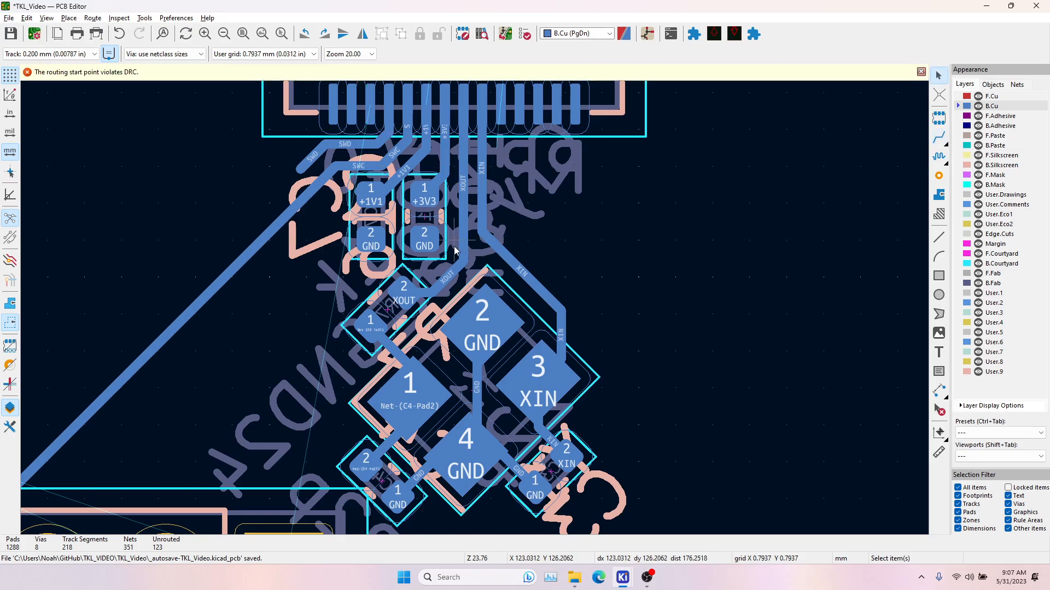
key("ctrl+z")
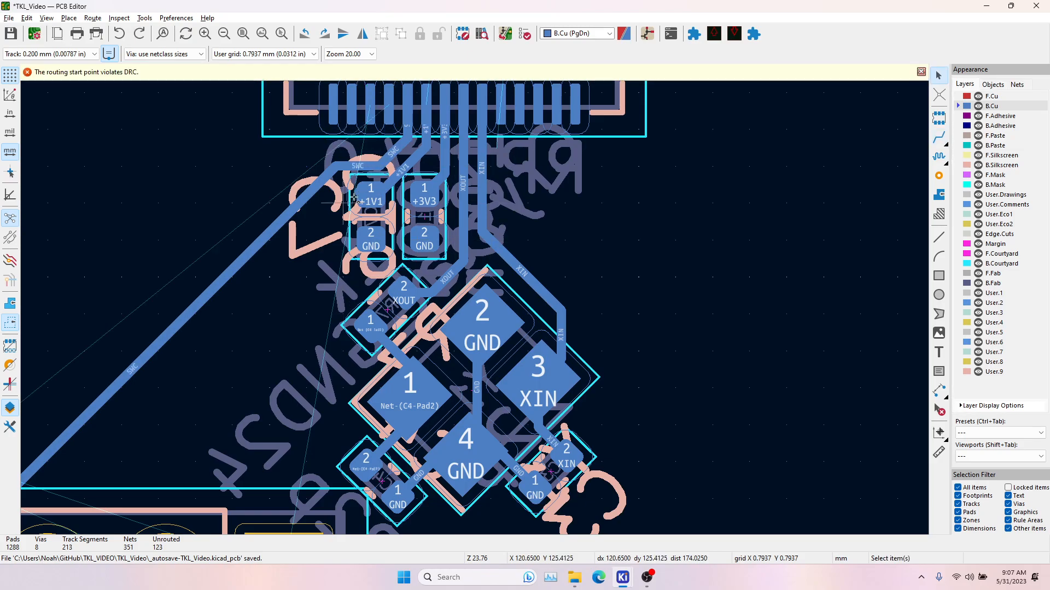
Undo the tracks routed from the microcontroller's pins 20 to 24 to C7, C16, the crystal circuit and the header.
key("ctrl+z")
key("ctrl+z")
key("ctrl+z")
key("ctrl+z")
key("ctrl+z")
key("ctrl+z")
key("ctrl+z")
key("ctrl+z")
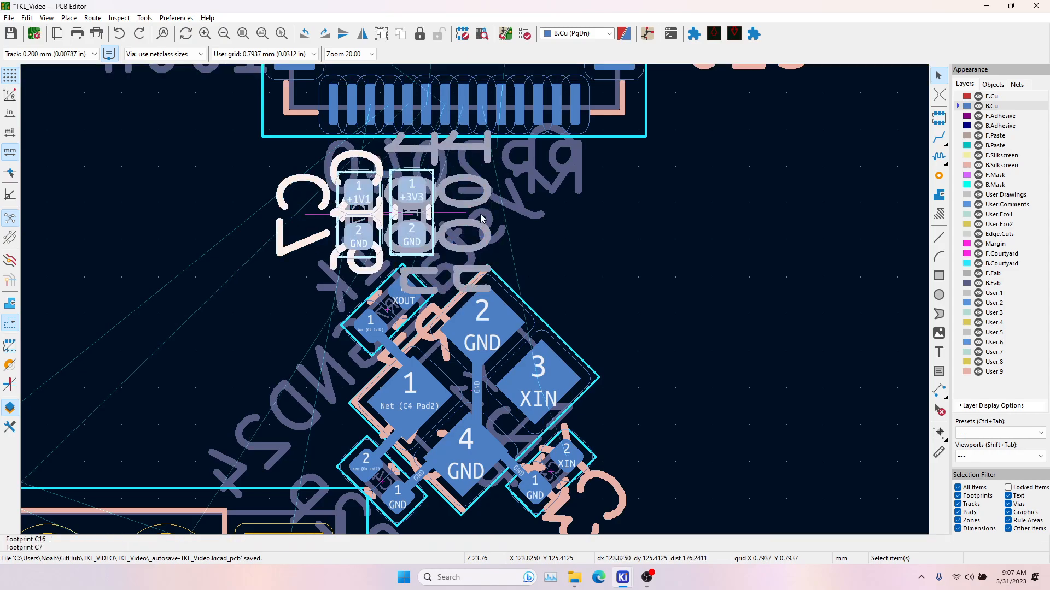
key("ctrl+z")
Move C7, C16 and the whole crystal circuit together slightly down and to the right below the microcontroller.
left_click_drag(311, 160, 651, 527)
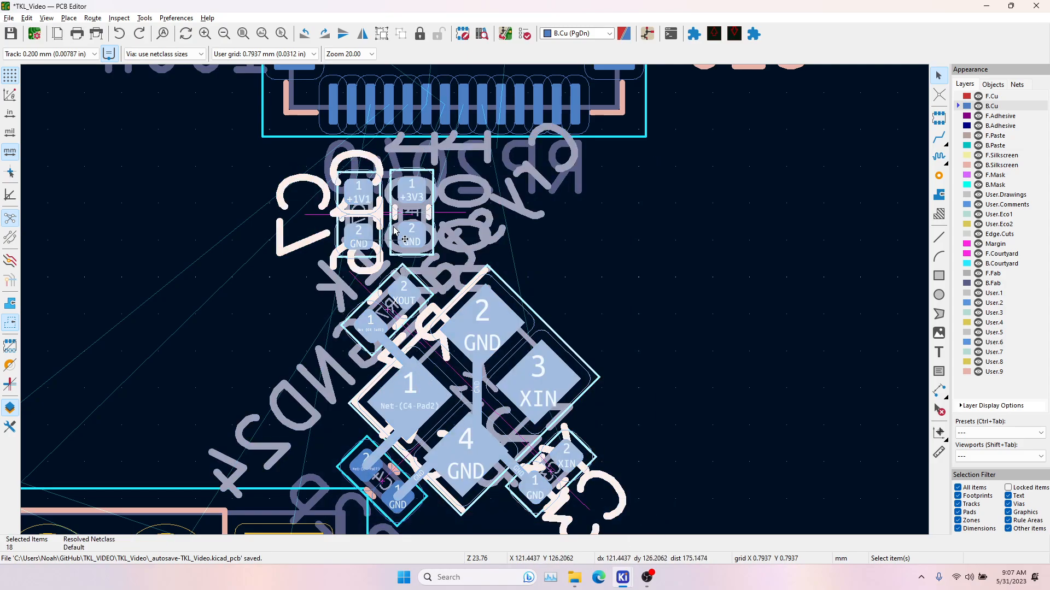
left_click(386, 478, "shift")
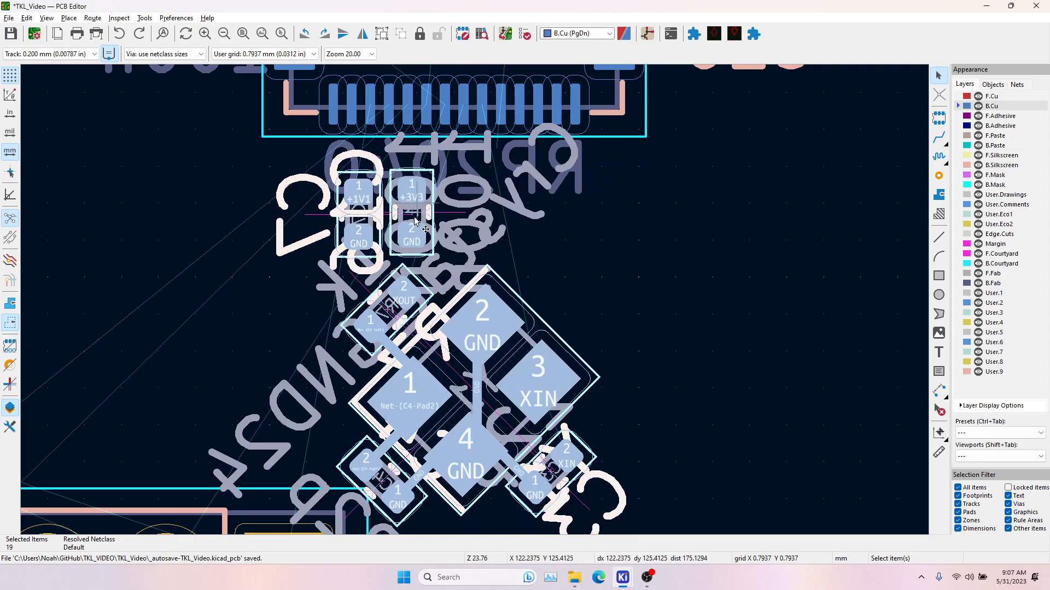
key("m")
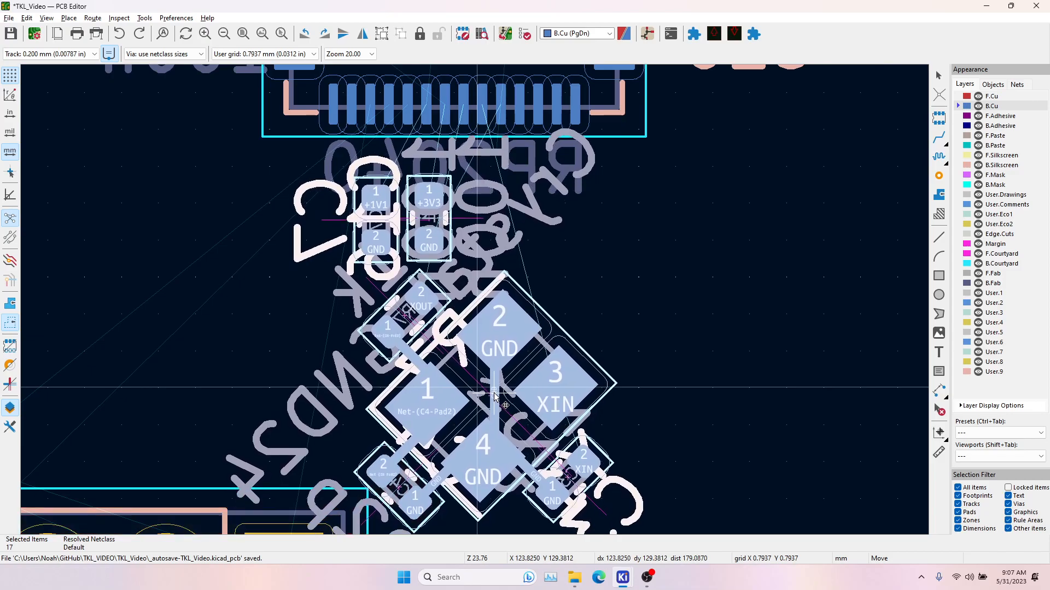
left_click(495, 396)
scroll(494, 397, "down", 2)
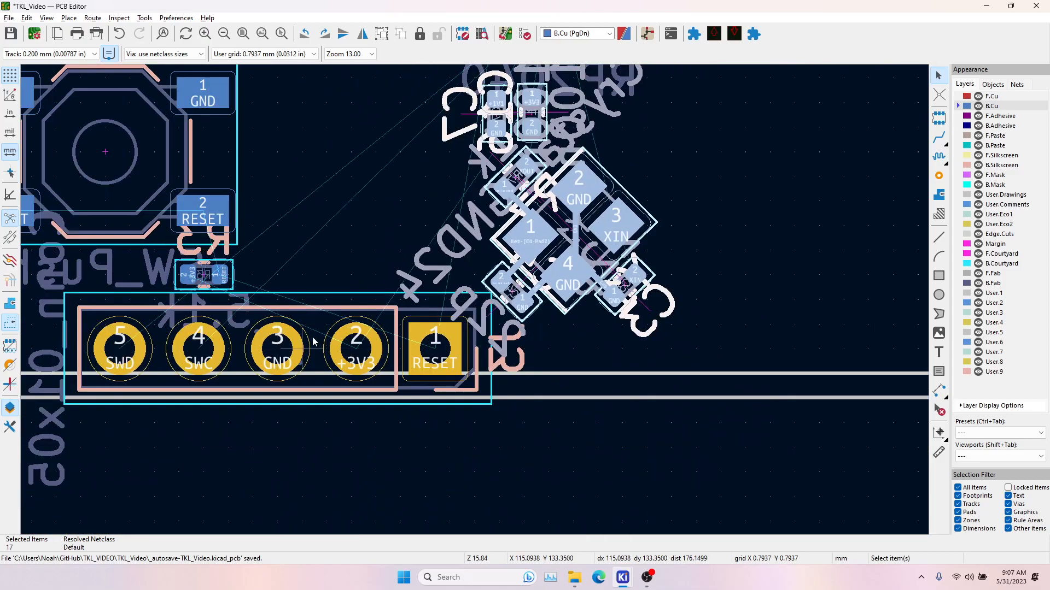
Nudge the five-pin header J3 slightly up and to the left.
left_click(314, 341)
key("m")
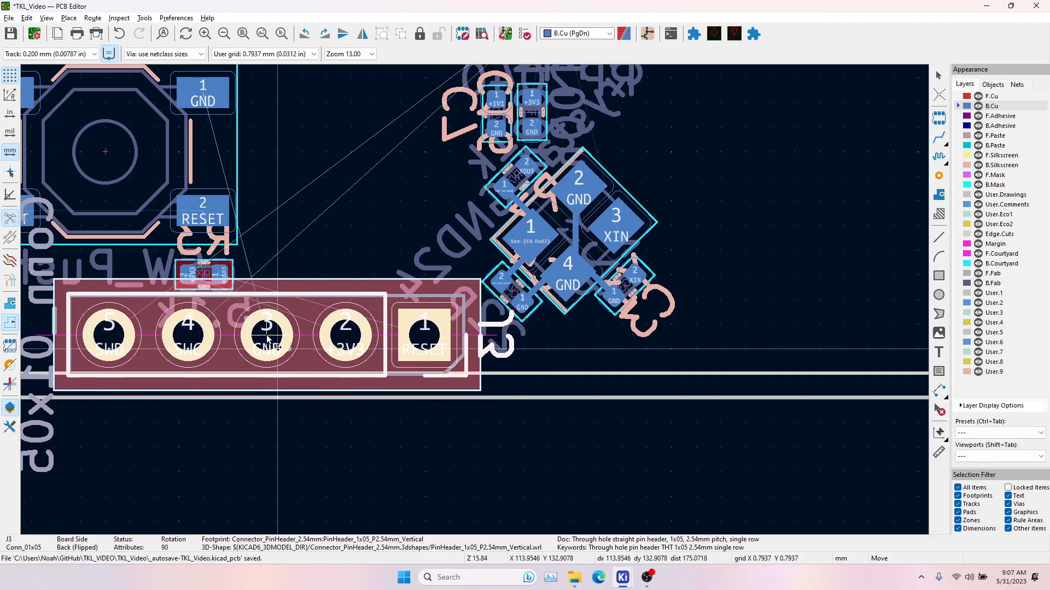
left_click(266, 339)
Move resistor R3 above header J3 and place it vertically beside the RST1 push button, rotated by 90 degrees.
left_click(203, 273)
key("m")
middle_click_drag(279, 221, 334, 331)
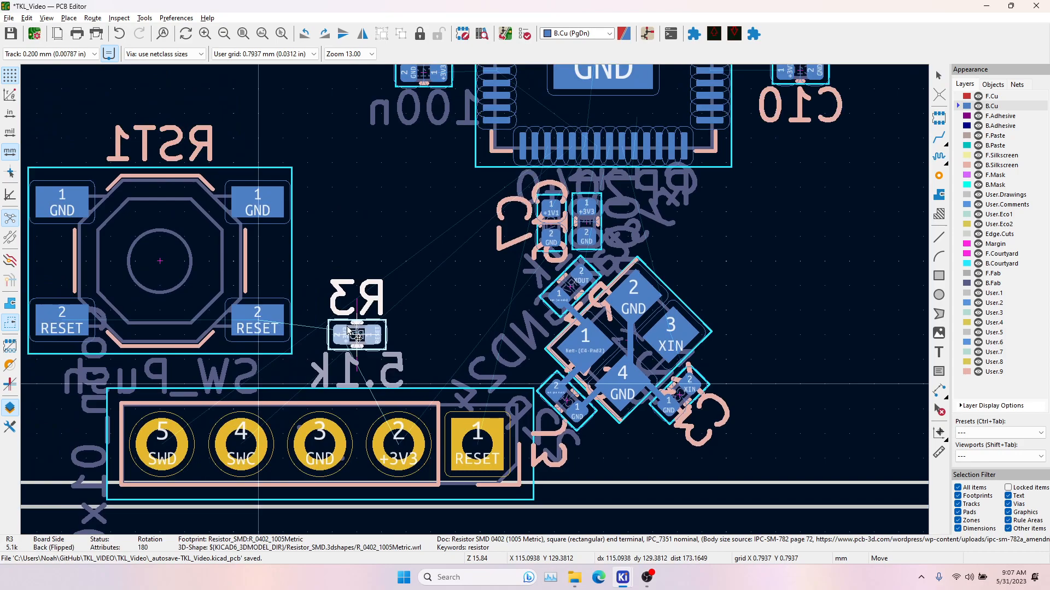
key("r")
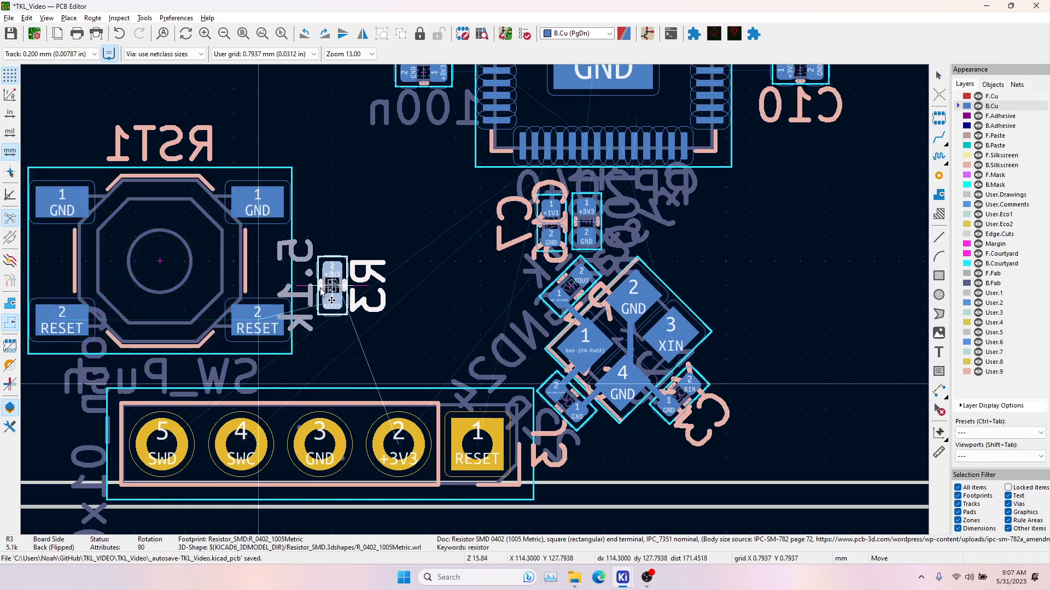
left_click(318, 301)
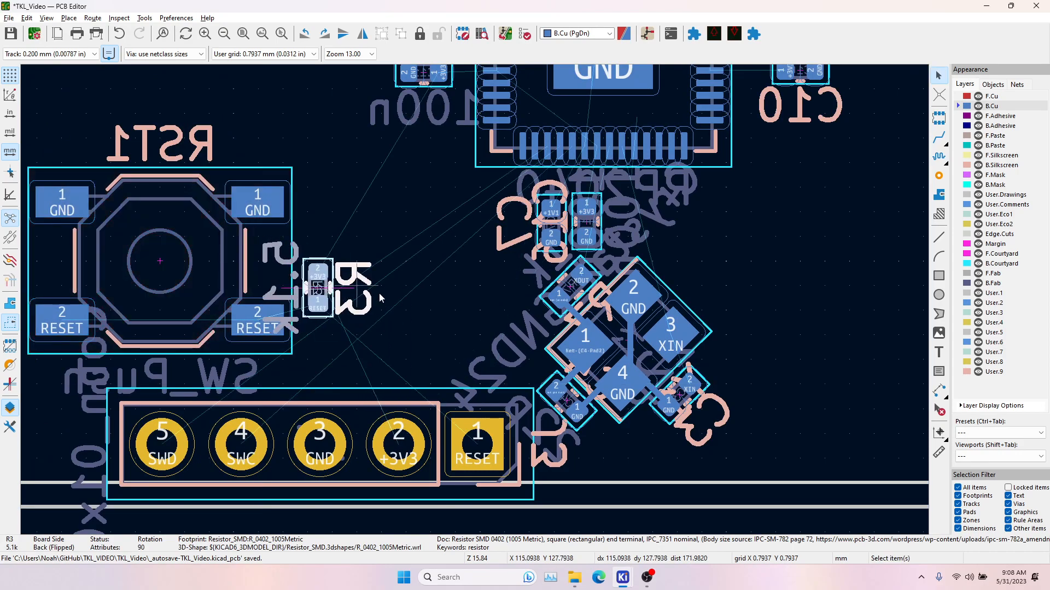
Route short track stubs leading left from microcontroller pins 27 and 28 and from RESET pin 26.
left_click(938, 139)
scroll(645, 153, "up", 5)
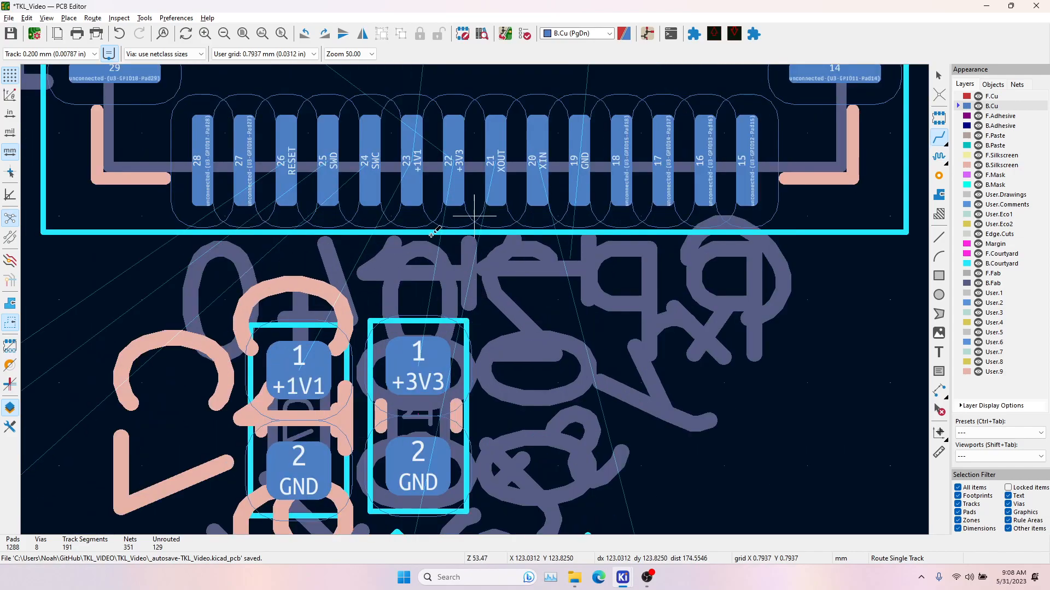
left_click(278, 174)
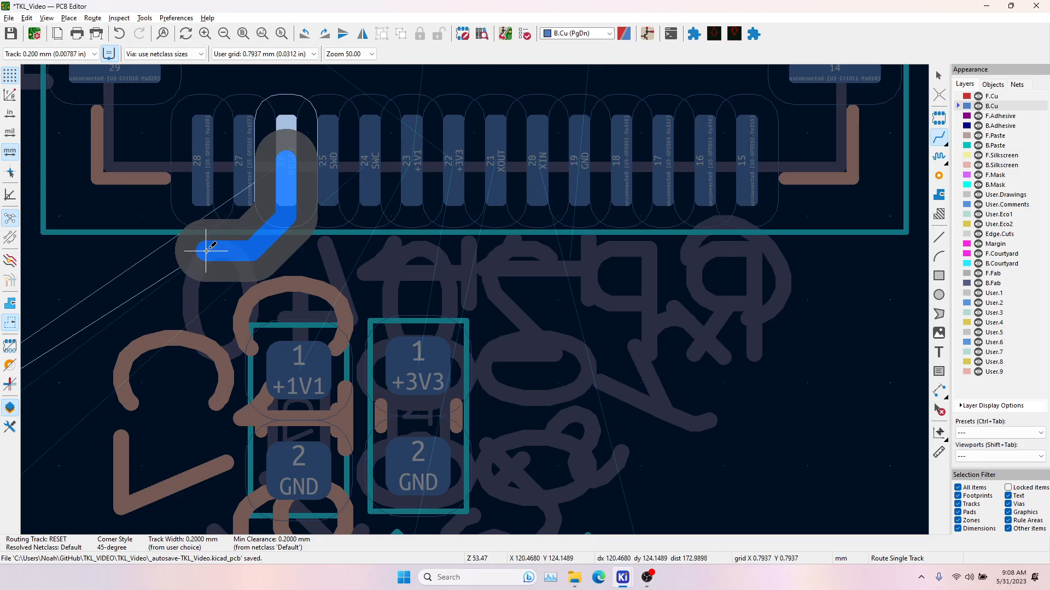
key("Escape")
middle_click_drag(242, 190, 491, 197)
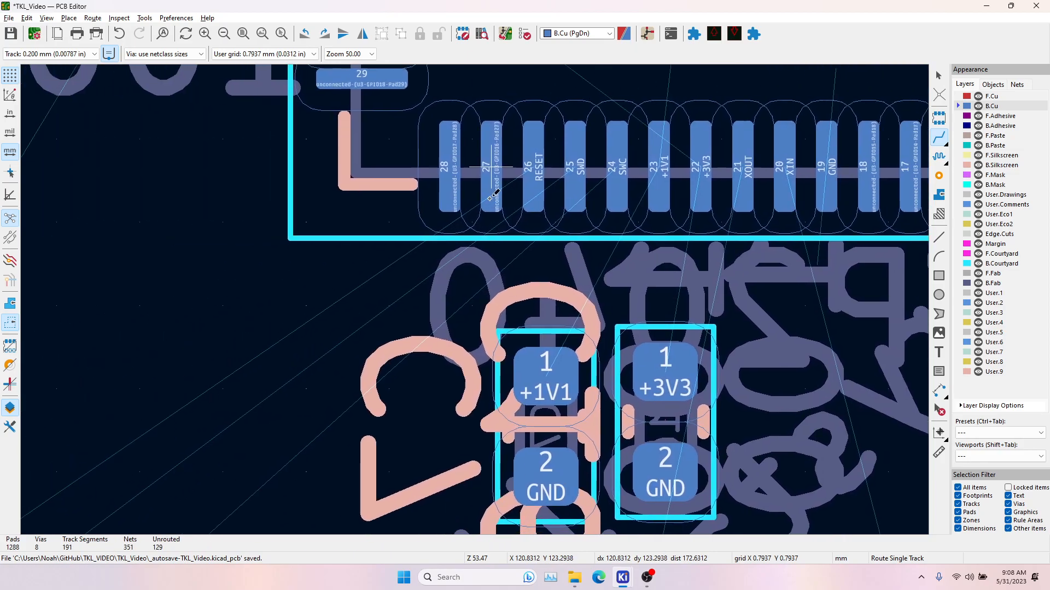
left_click(494, 170)
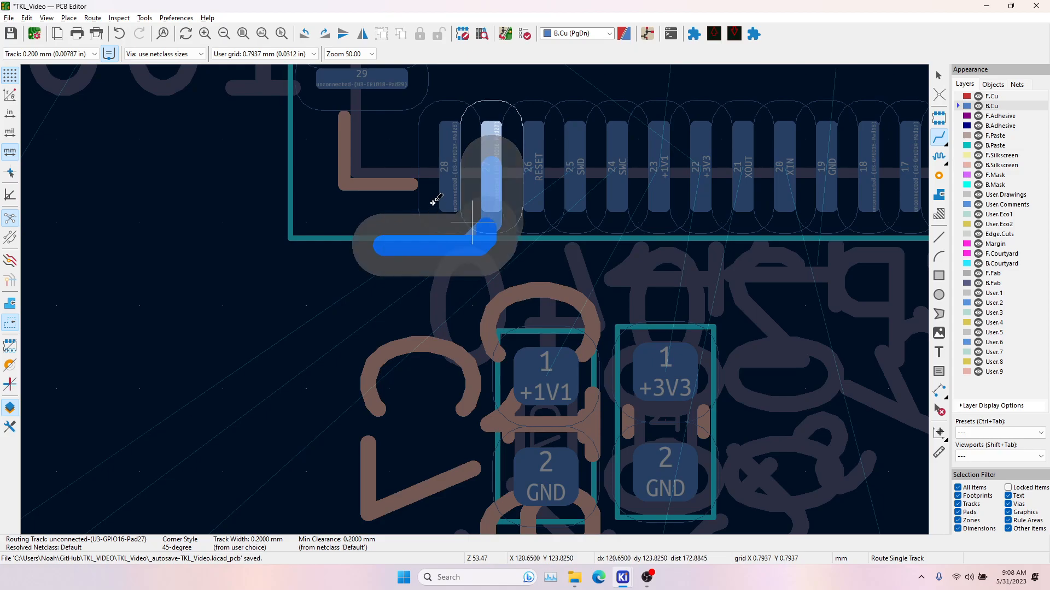
key("Escape")
left_click(449, 164)
double_click(355, 202)
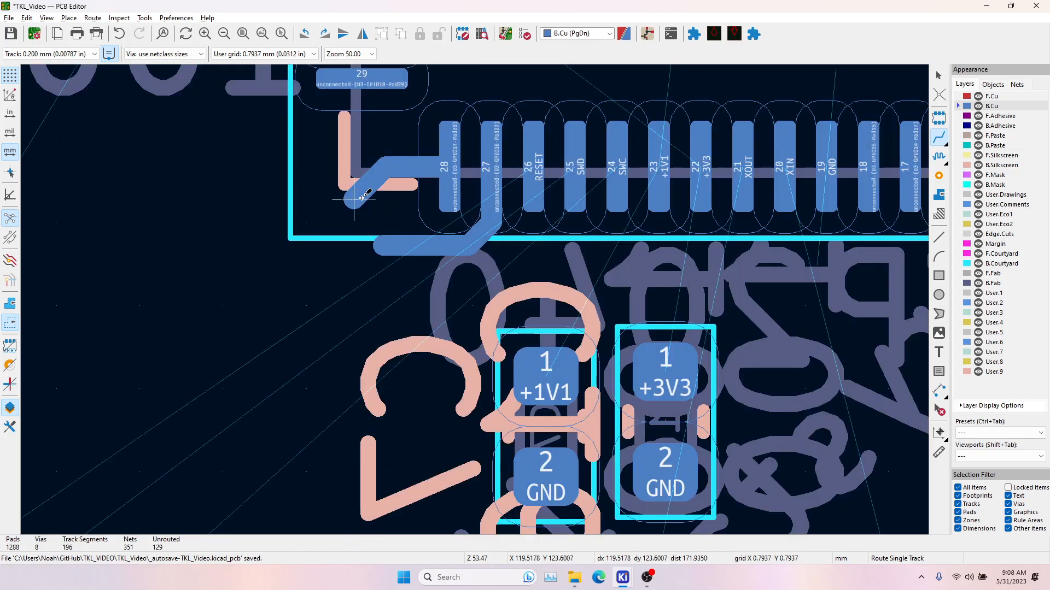
left_click(535, 167)
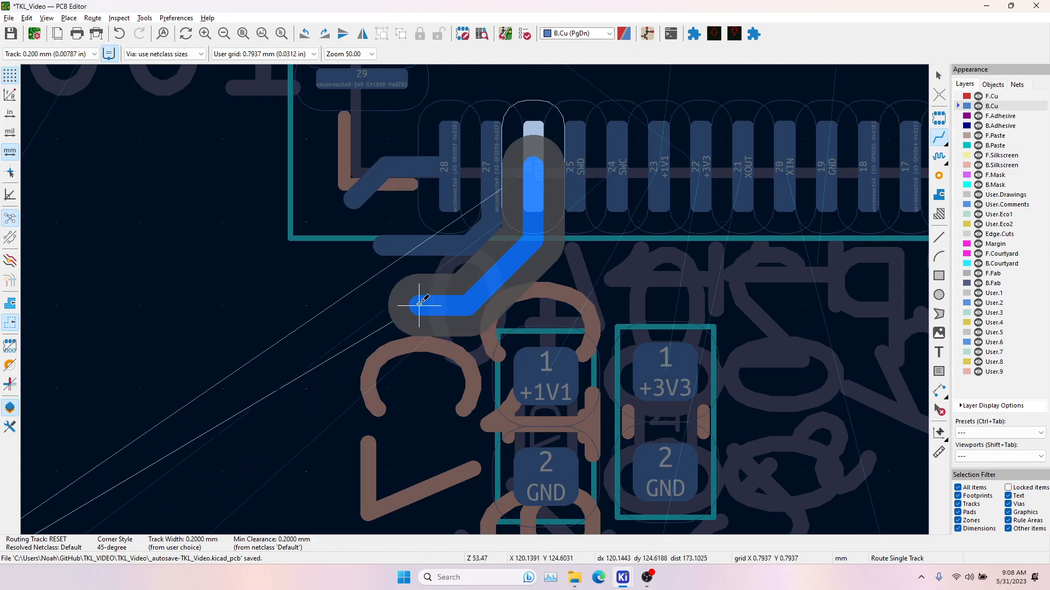
double_click(355, 286)
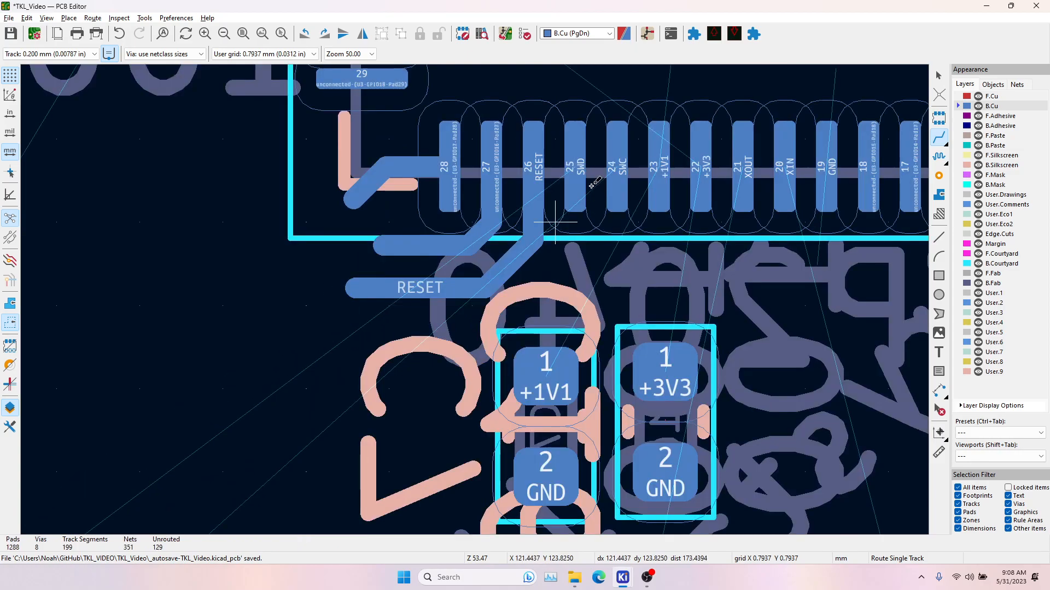
Move C7 and C16 together to the right to free space for the SWD track below the RESET stub.
left_click(575, 164)
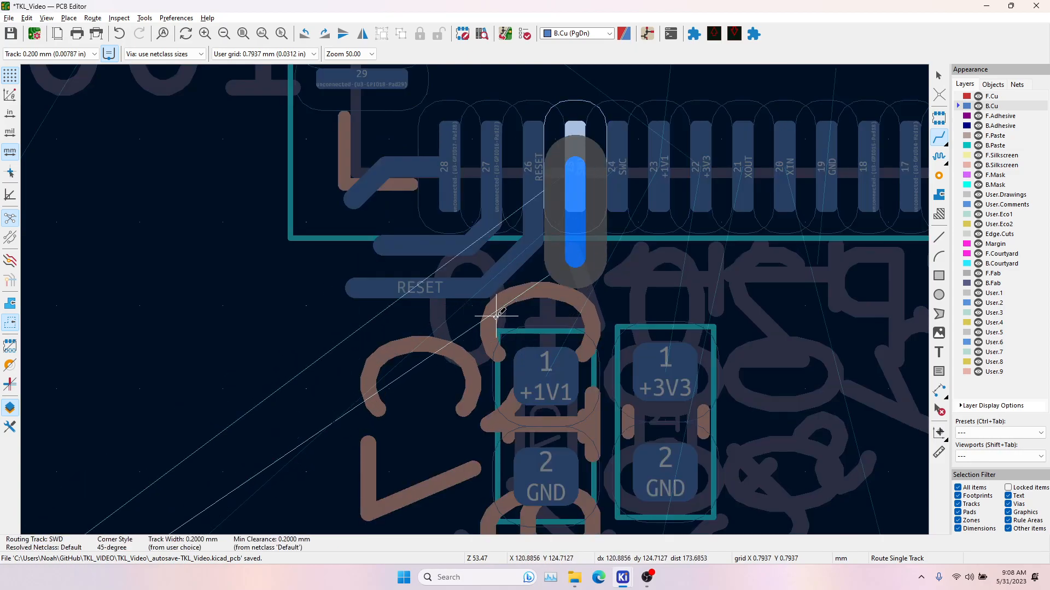
key("Escape")
middle_click_drag(573, 335, 413, 213)
key("Escape")
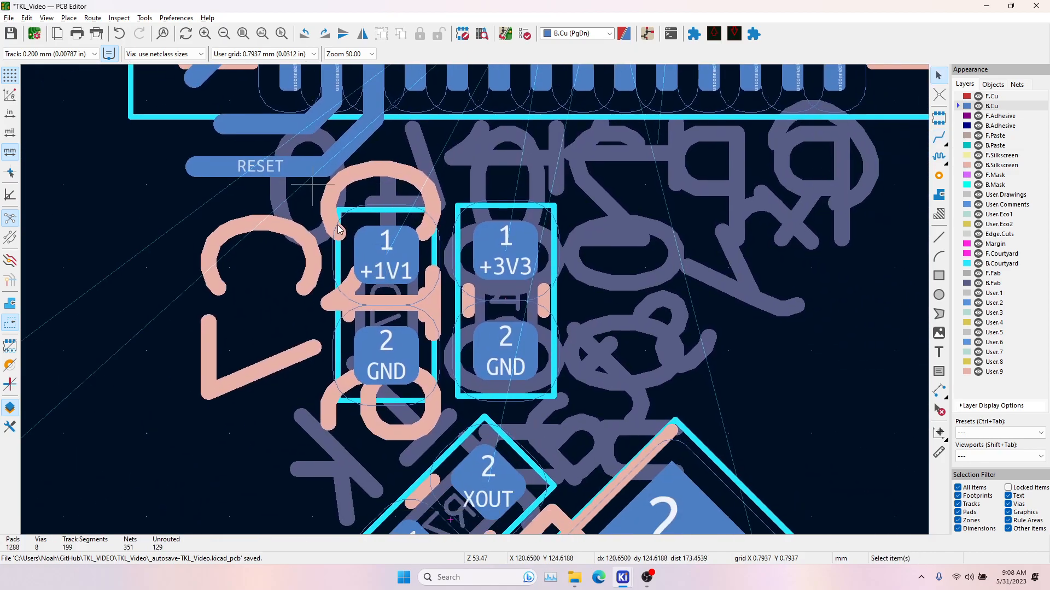
left_click_drag(310, 195, 647, 461)
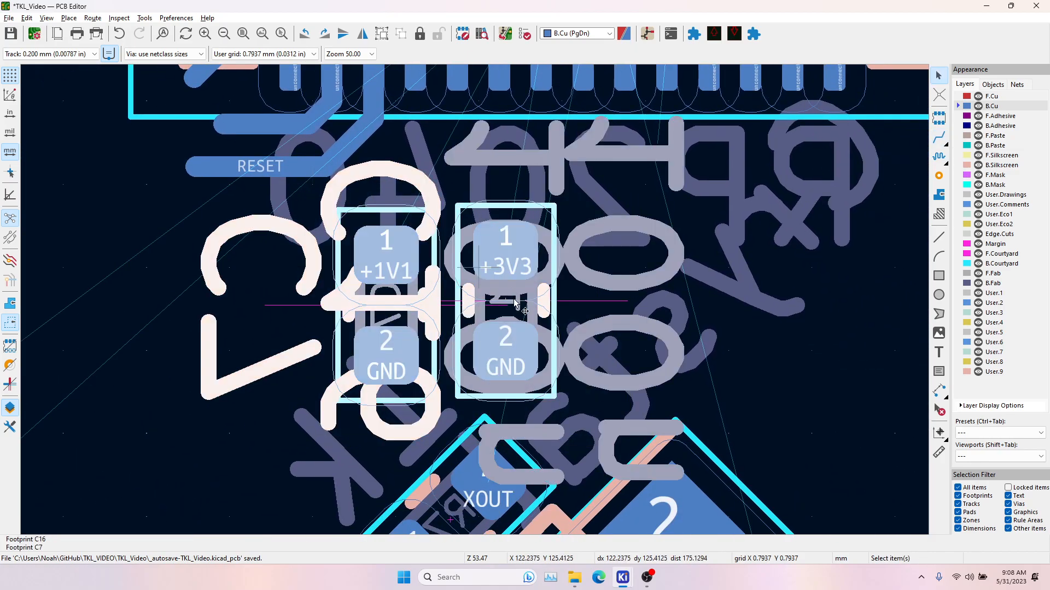
left_click_drag(514, 308, 608, 305)
Route parallel SWD and SWC track stubs from microcontroller pins 25 and 24, leading left below the RESET stub.
left_click(938, 144)
middle_click_drag(444, 155, 460, 223)
left_click(432, 113)
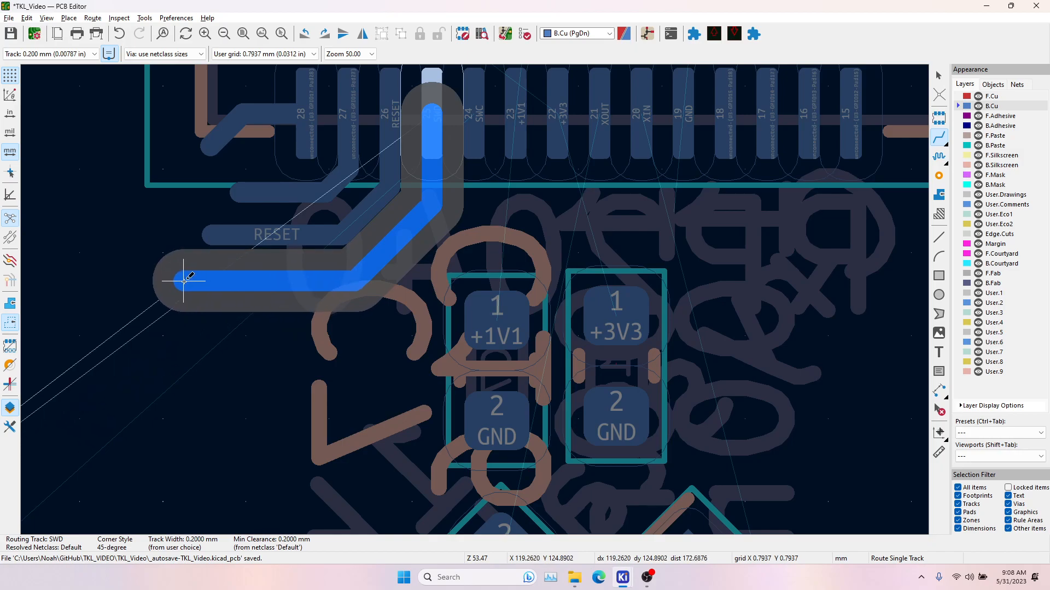
double_click(180, 278)
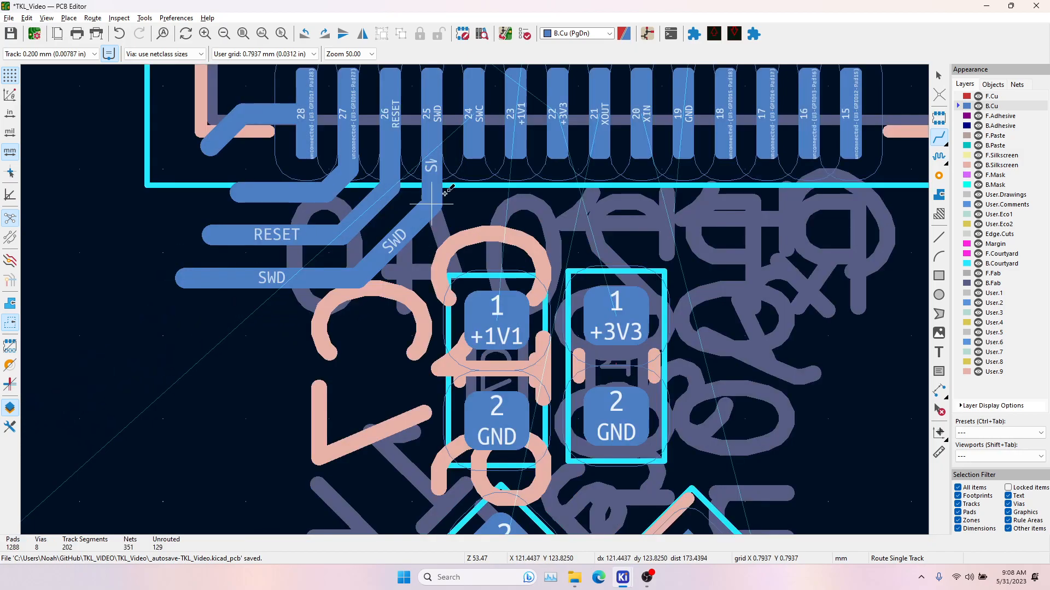
left_click(475, 128)
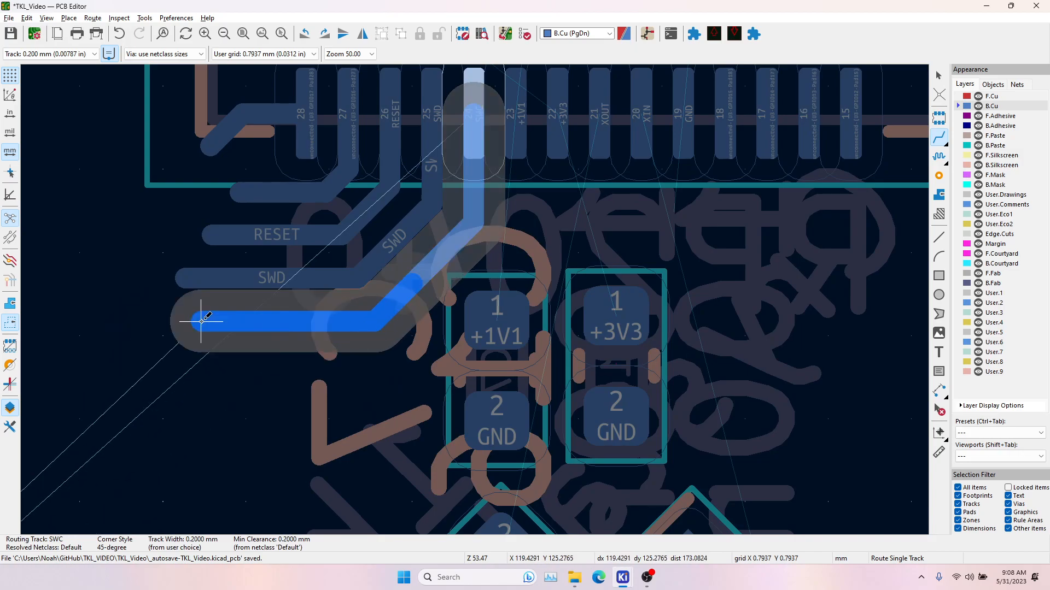
double_click(194, 322)
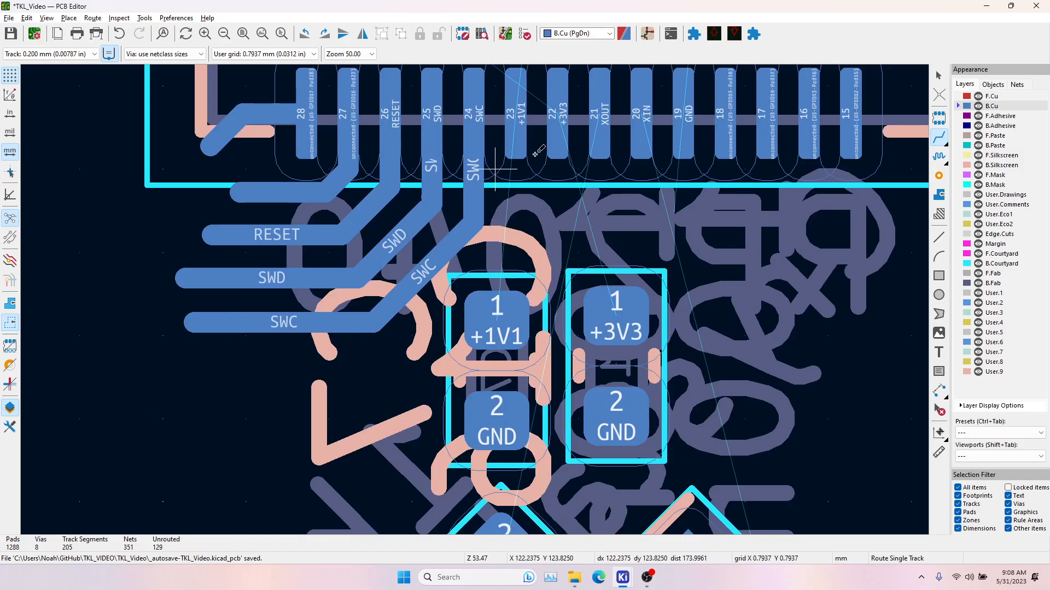
Route +1V1 from microcontroller pin 23 to C7's pad 1 and +3V3 from pin 22 to C16's pad 1.
left_click(516, 126)
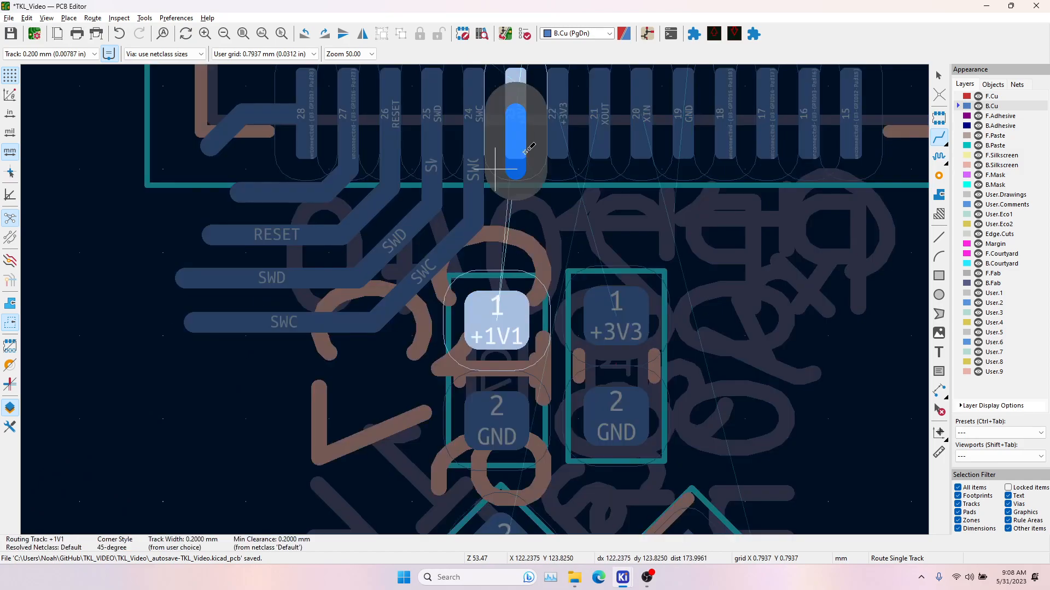
left_click(498, 311)
left_click(558, 123)
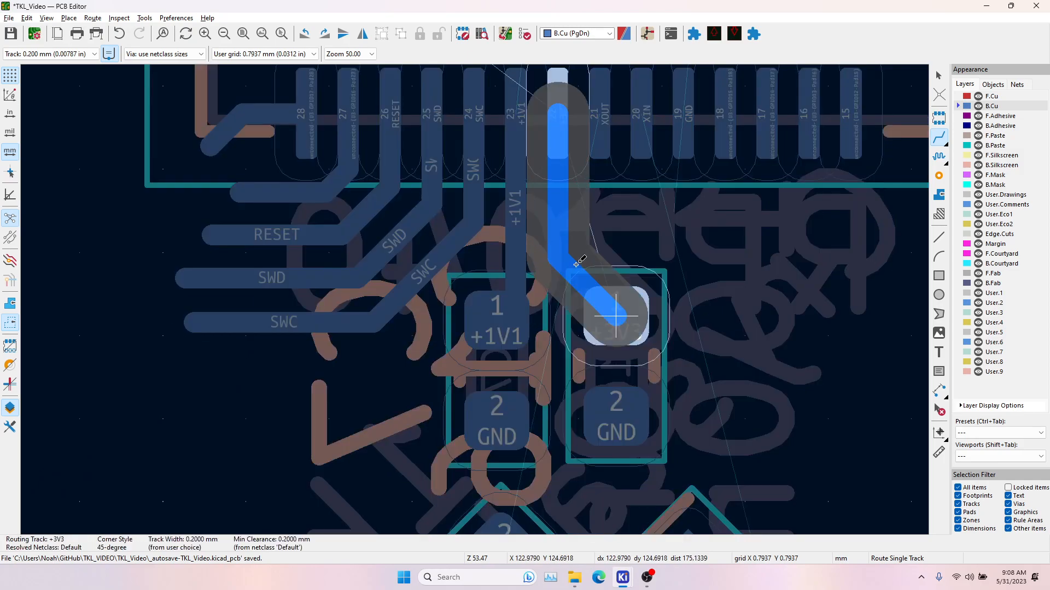
left_click(607, 311)
scroll(602, 306, "down", 3)
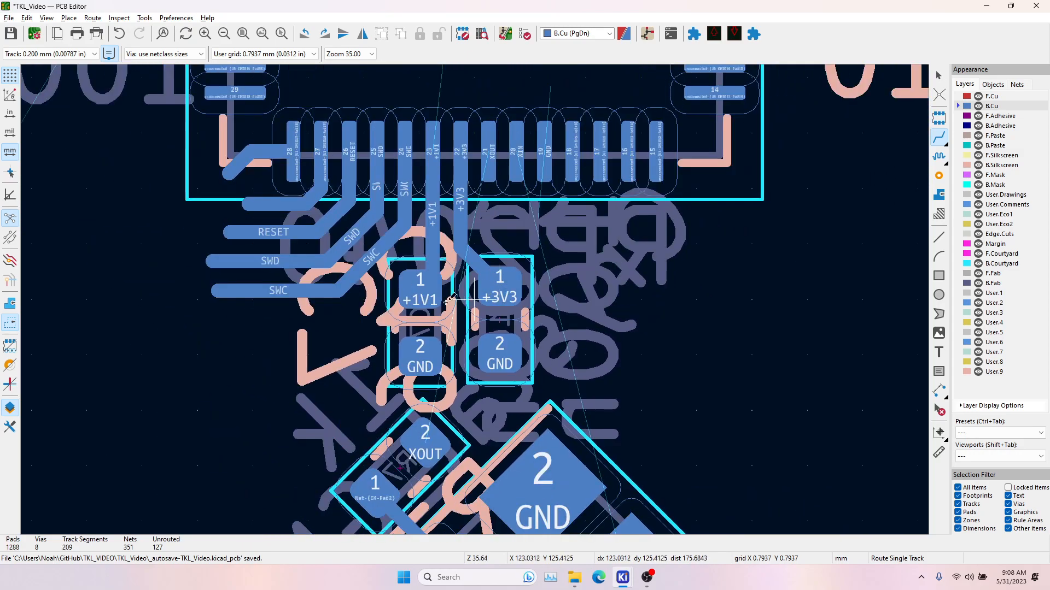
left_click(477, 157)
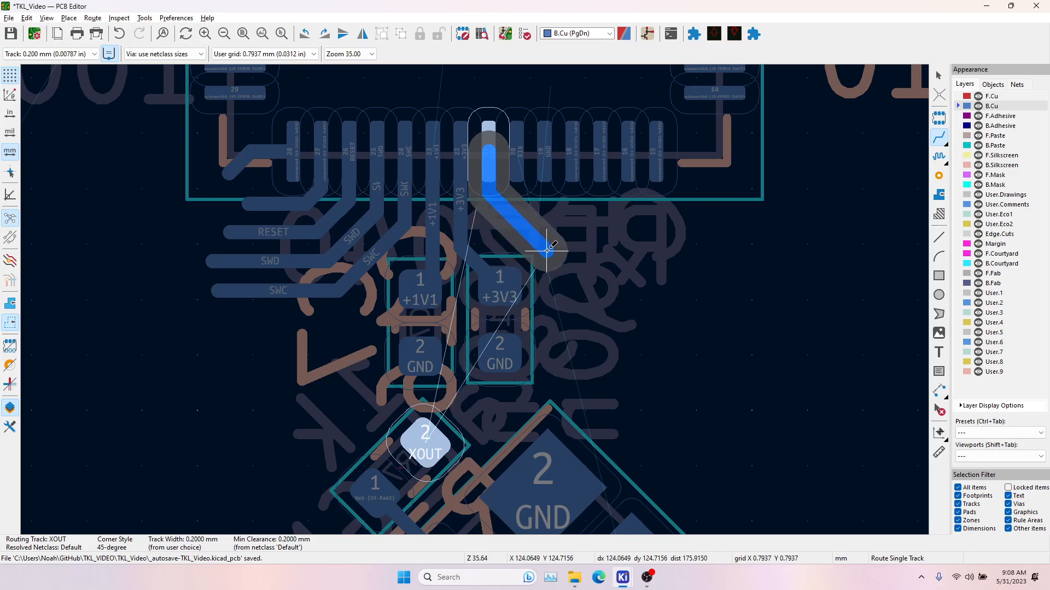
key("Escape")
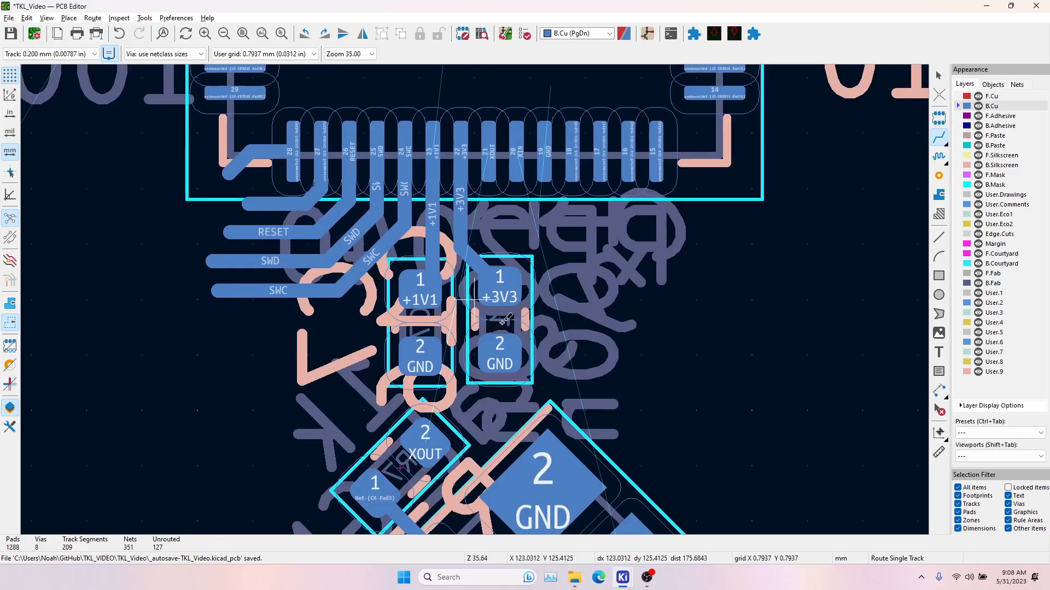
scroll(464, 329, "down", 2)
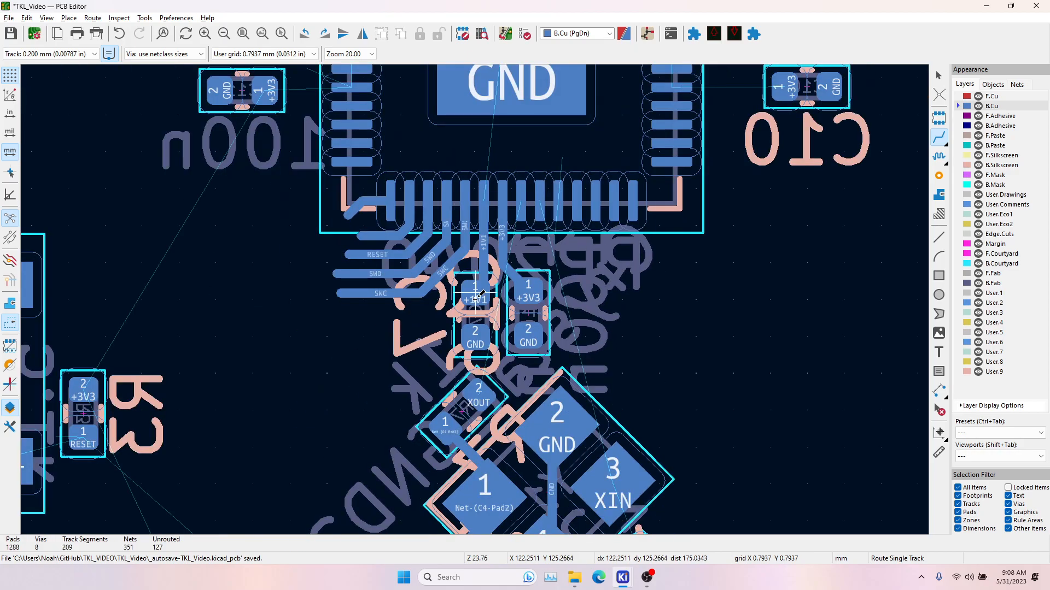
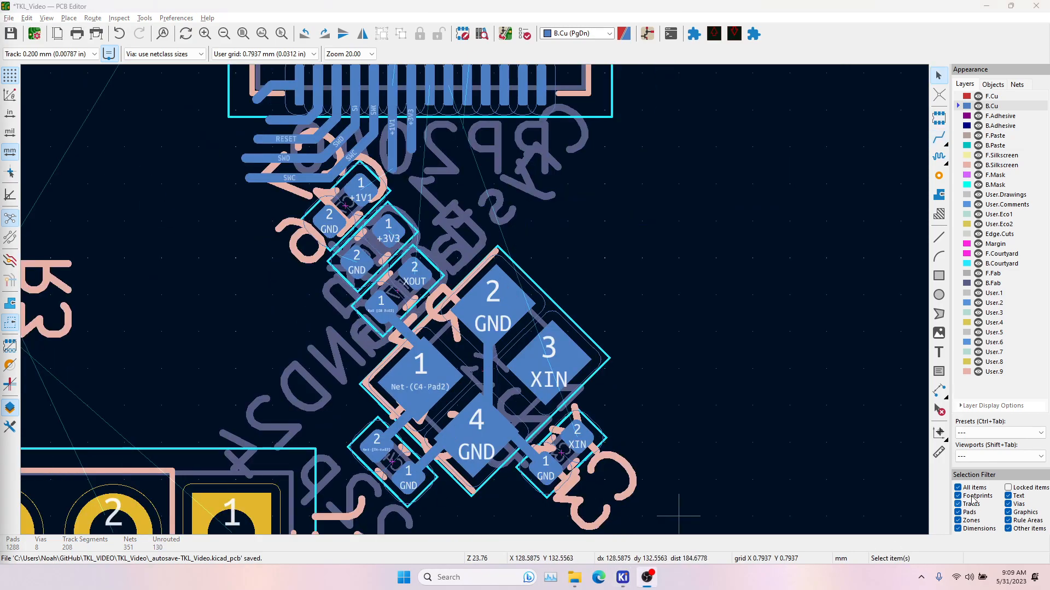
Connect the diagonal C7's pad 1 to the +1V1 track from pin 23 and delete the leftover track end.
left_click(937, 139)
middle_click_drag(403, 169, 405, 220)
left_click(362, 239)
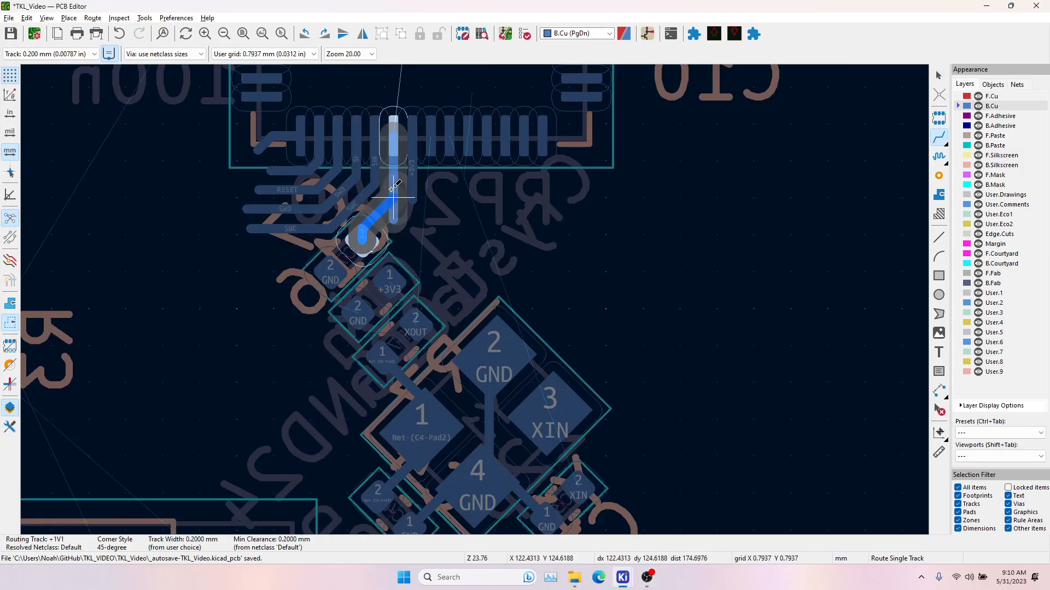
scroll(475, 299, "up", 5)
left_click(475, 298)
key("Escape")
left_click(481, 395)
key("Delete")
Route +3V3 from C16's pad 1 to microcontroller pin 22 and XOUT from the crystal resistor's pad 2 to pin 21.
scroll(481, 395, "down", 2)
left_click(941, 139)
left_click(502, 389)
left_click(538, 181)
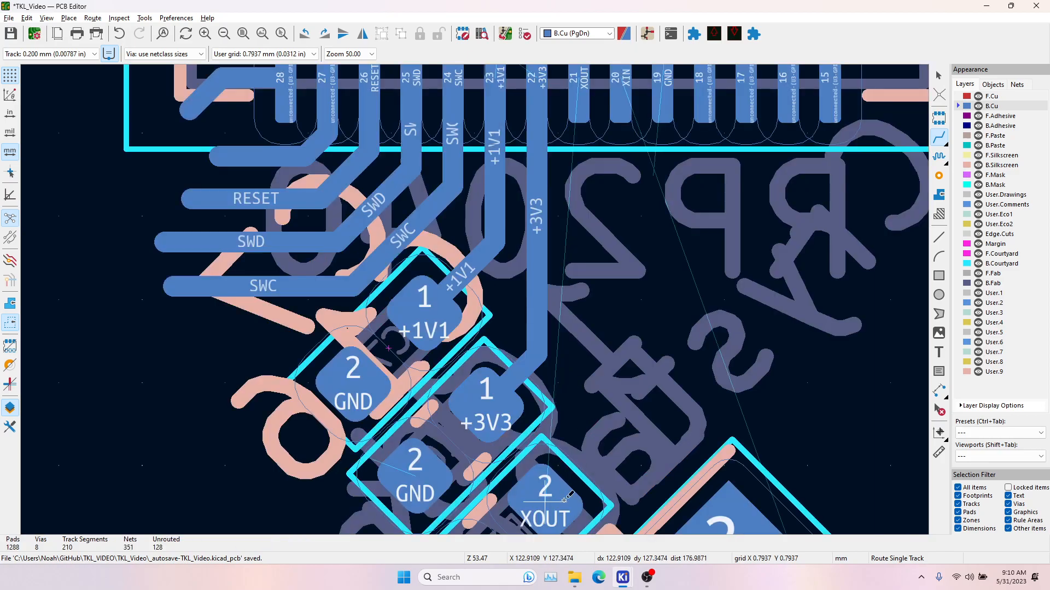
left_click(547, 489)
left_click(580, 92)
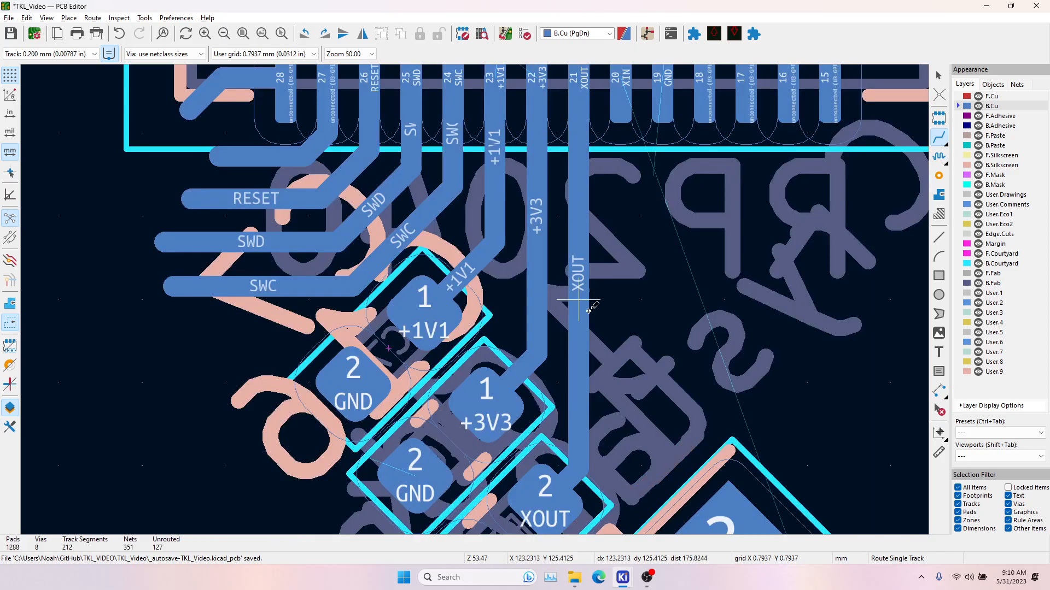
Route the XIN net on B.Cu from crystal pad 3 to chip pin 20, and from capacitor C3 pad 2 to crystal pad 3.
middle_click_drag(586, 321, 447, 121)
scroll(580, 246, "down", 2)
left_click(667, 402)
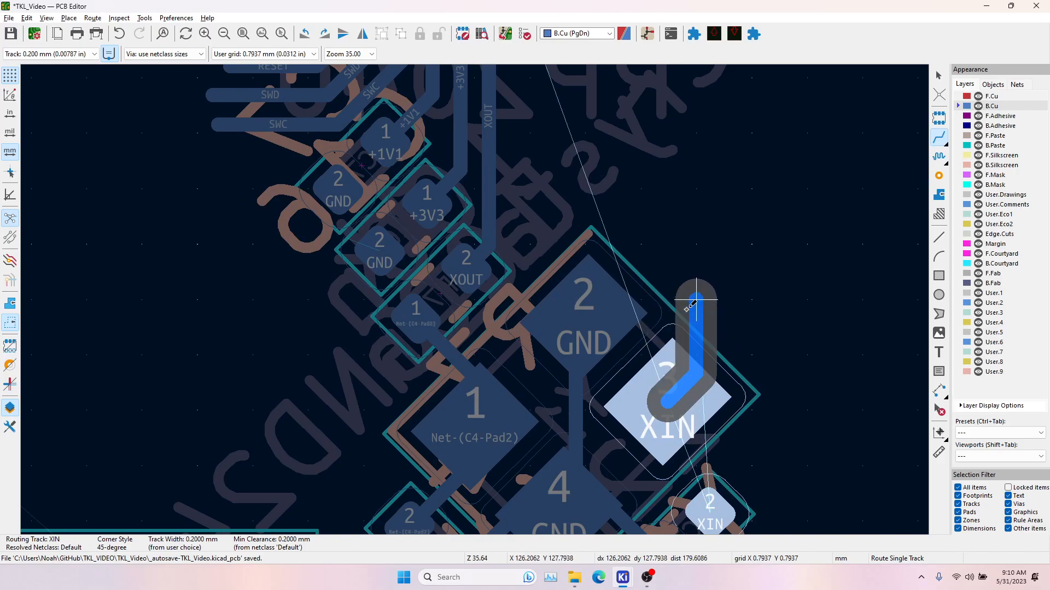
left_click(692, 316)
left_click(621, 246)
middle_click_drag(547, 193, 512, 180)
left_click(509, 156)
middle_click_drag(569, 422, 558, 323)
left_click(573, 174)
left_click(609, 266)
left_click(642, 423)
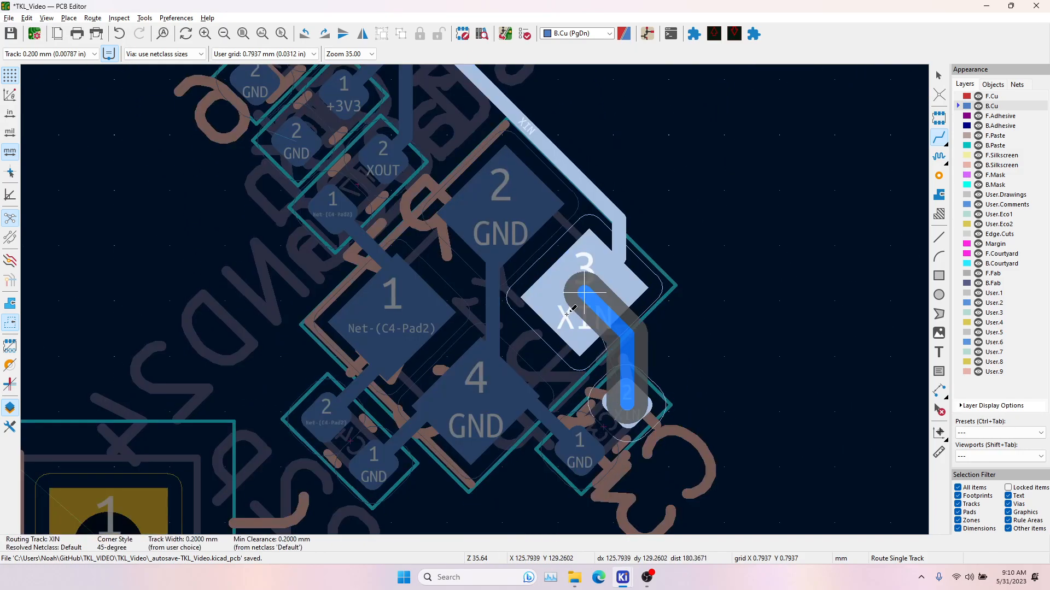
left_click(572, 307)
Route GND on B.Cu from chip pin 19 diagonally past the XIN track and end it in a via beside the crystal.
middle_click_drag(556, 134, 630, 427)
left_click(538, 177)
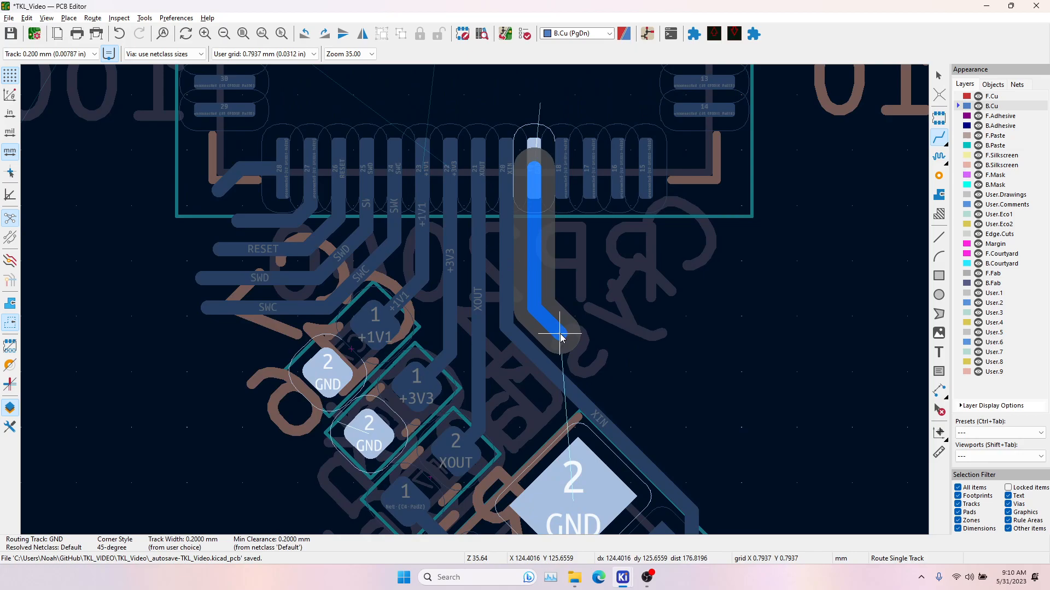
key("v")
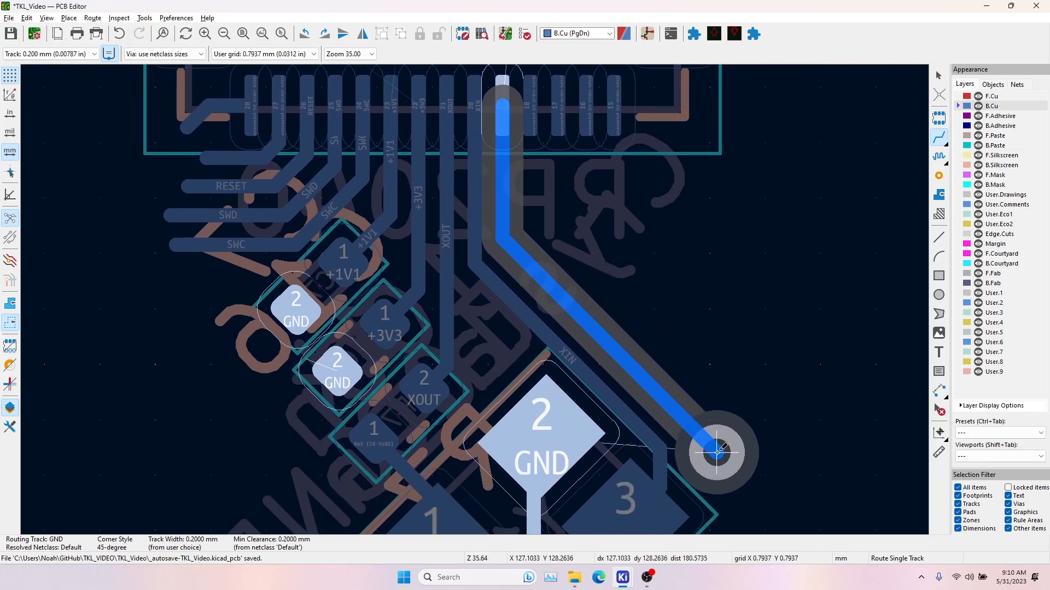
left_click(720, 456)
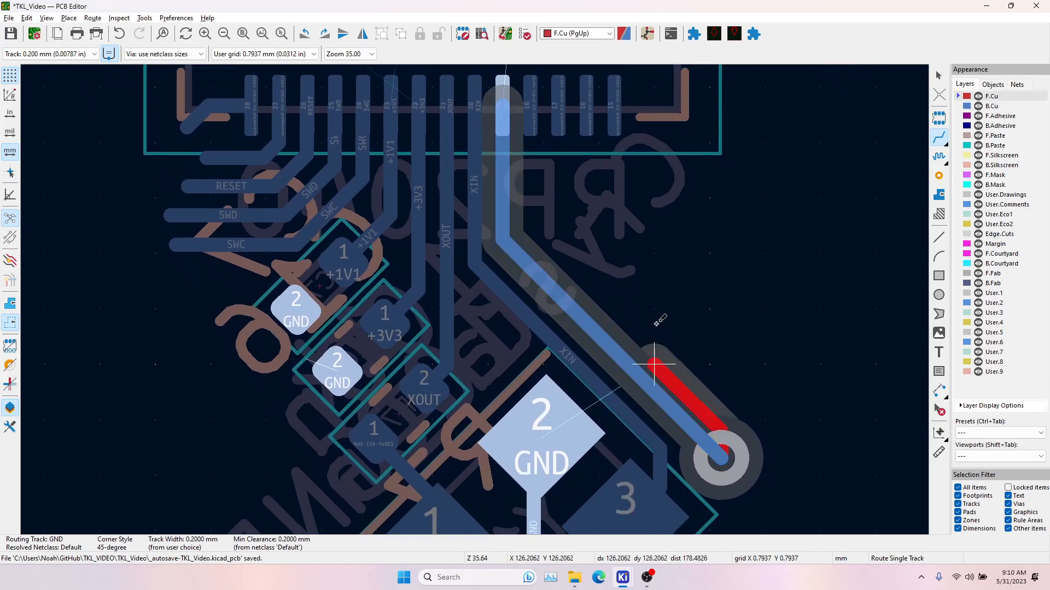
key("Escape")
Route breakout tracks from chip pins 18 and 17 on B.Cu, running diagonally outward and ending in long horizontal stubs.
left_click(532, 109)
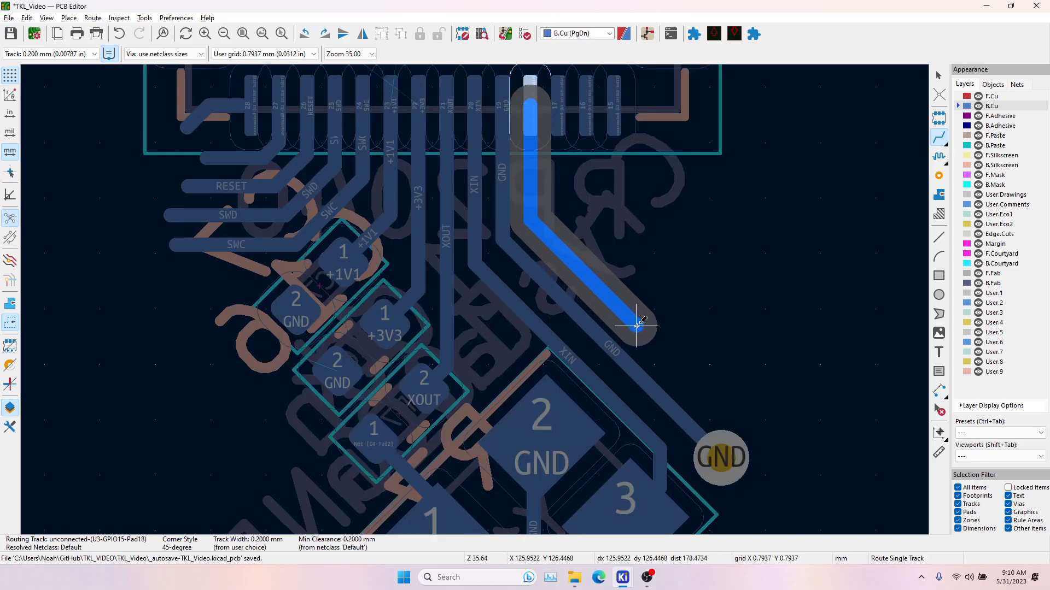
double_click(775, 348)
left_click(558, 109)
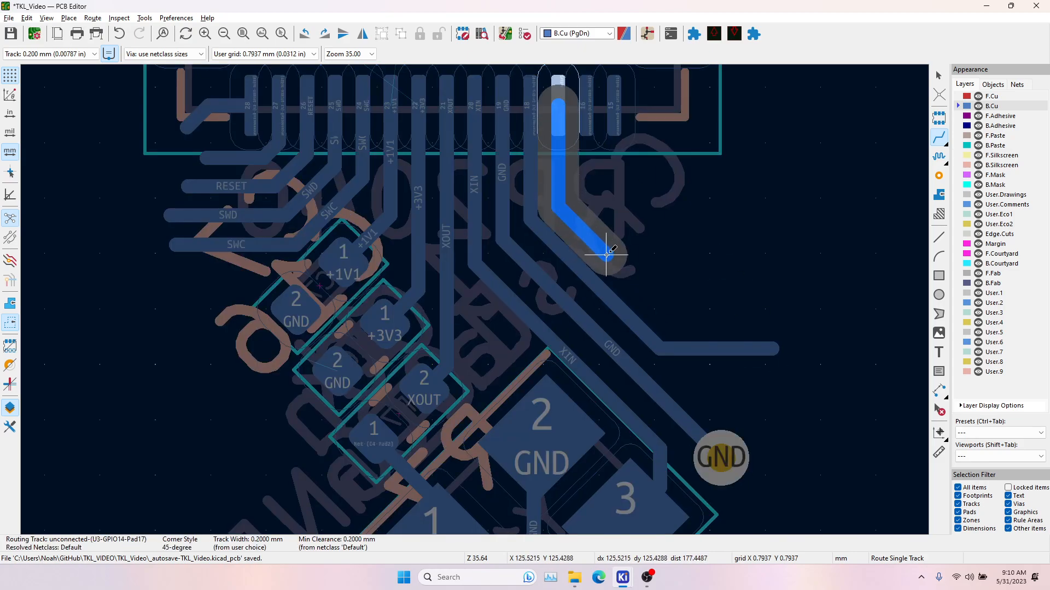
double_click(808, 278)
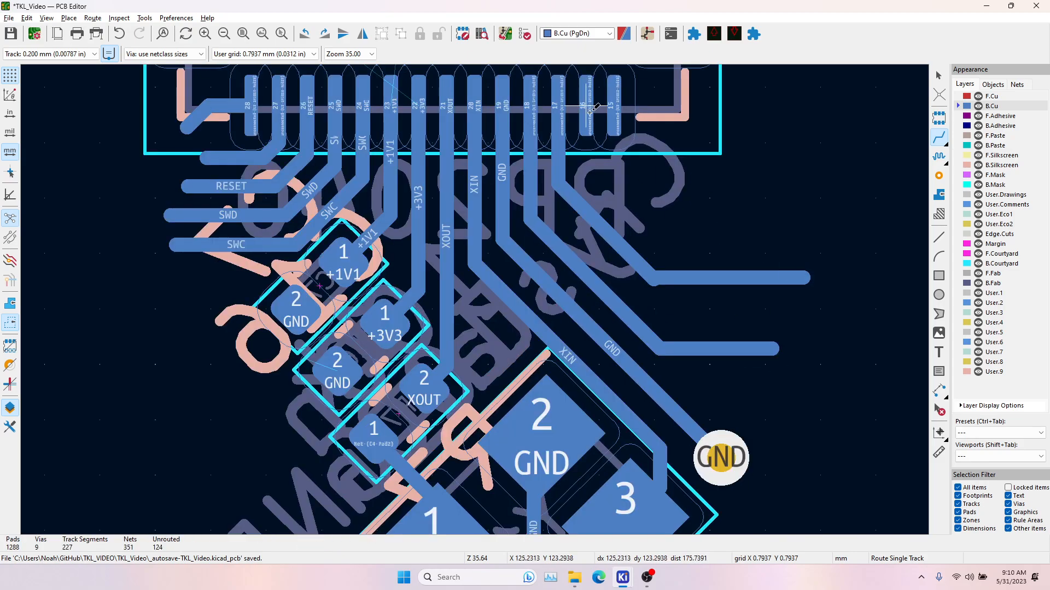
Route short B.Cu breakout tracks from chip pins 15 and 16, ending horizontally just outside the chip's courtyard.
left_click(618, 116)
key("Escape")
left_click(621, 110)
key("Escape")
left_click(586, 112)
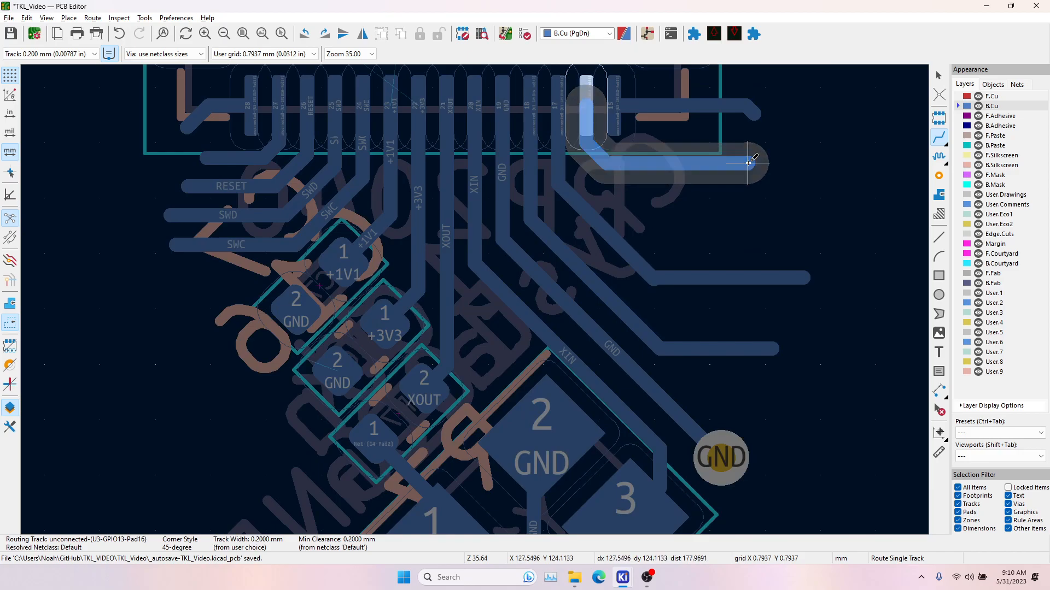
double_click(748, 162)
key("Escape")
Delete the diagonal and horizontal segments of the pin 17 and pin 18 breakouts and the diagonal GND segment from pin 19.
left_click(600, 224)
key("Delete")
left_click(673, 282)
key("Delete")
left_click(658, 280)
key("Delete")
left_click(666, 351)
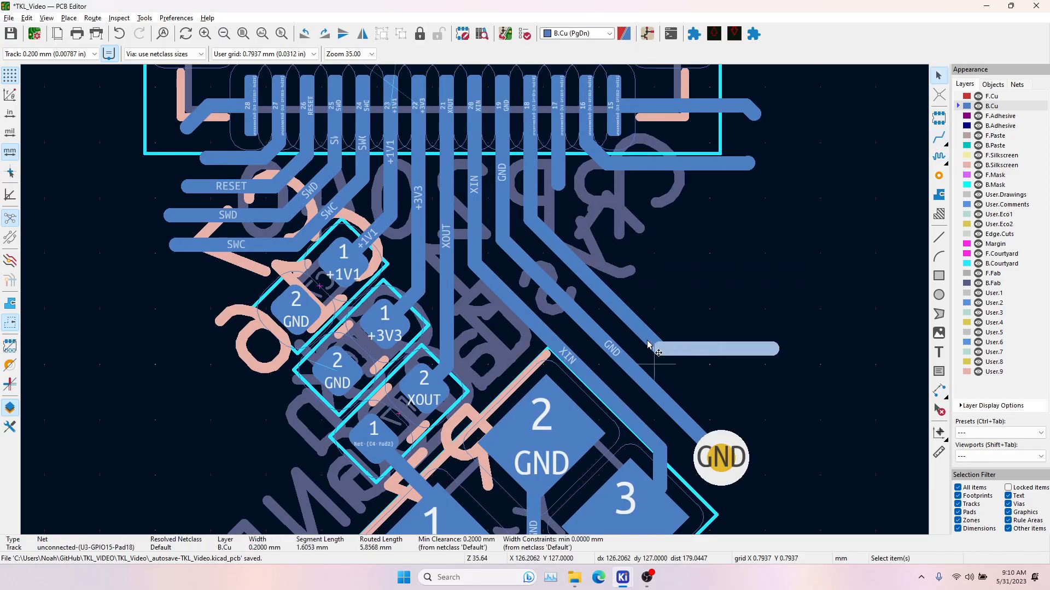
key("Delete")
left_click(617, 305)
key("Delete")
left_click(611, 350)
key("Delete")
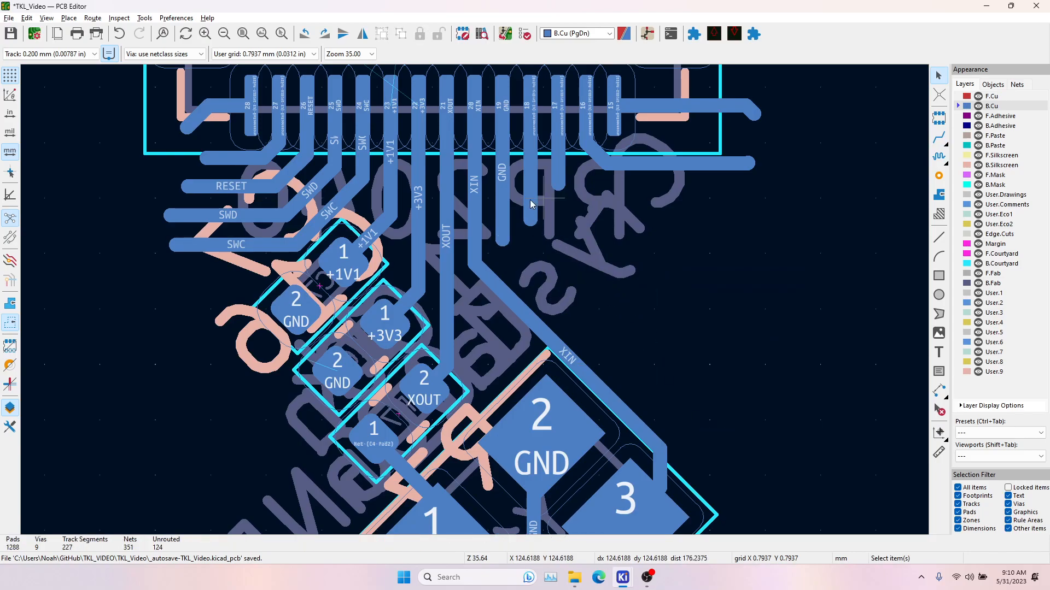
Route the pin 17 breakout on B.Cu with a short diagonal and a horizontal stub parallel to the pin 16 track.
left_click(558, 184)
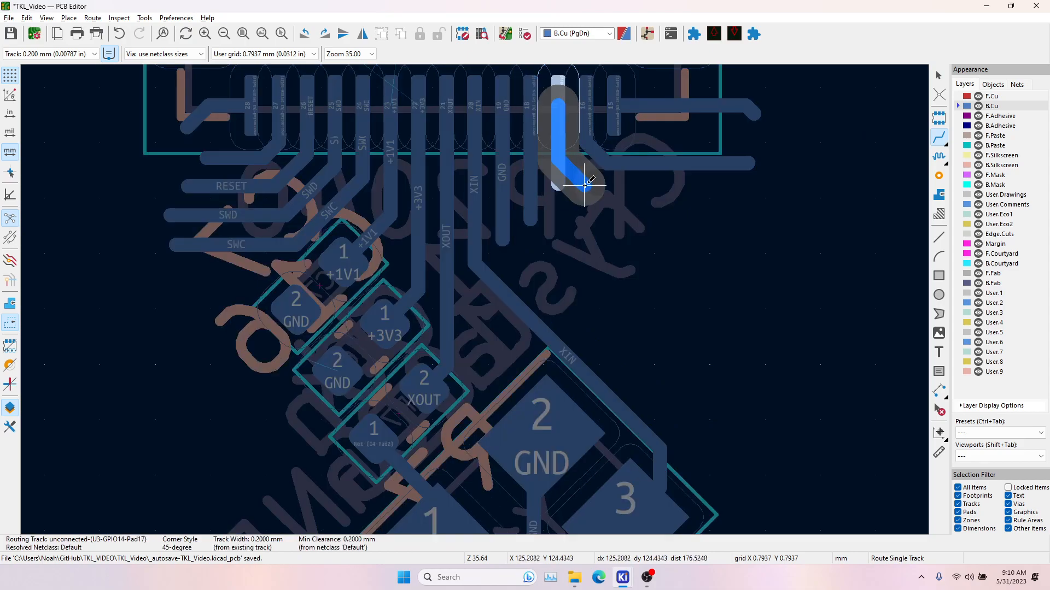
left_click(584, 186)
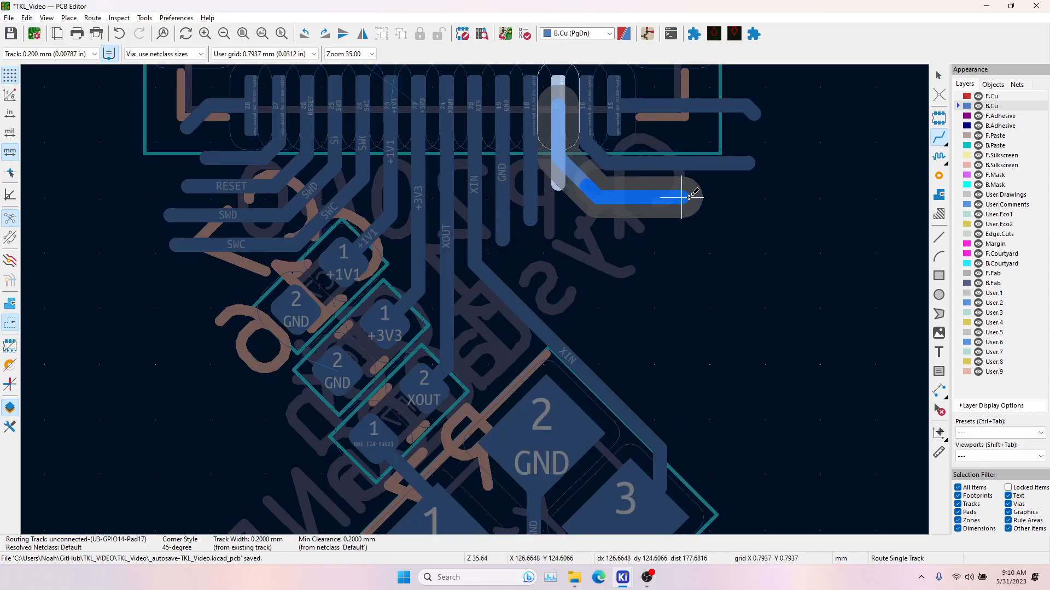
double_click(738, 196)
left_click(530, 219)
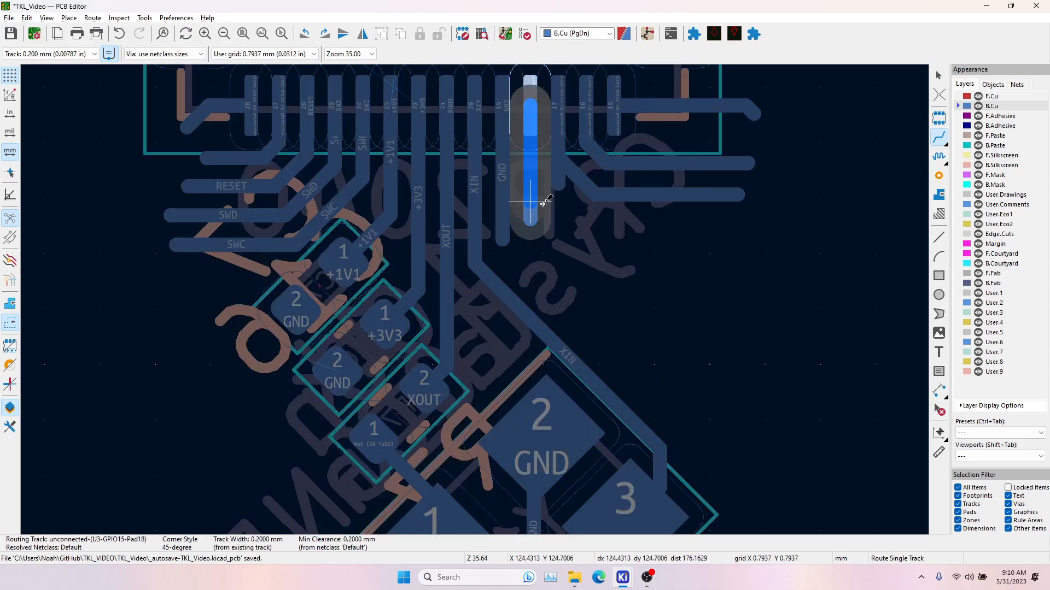
key("Escape")
key("Escape")
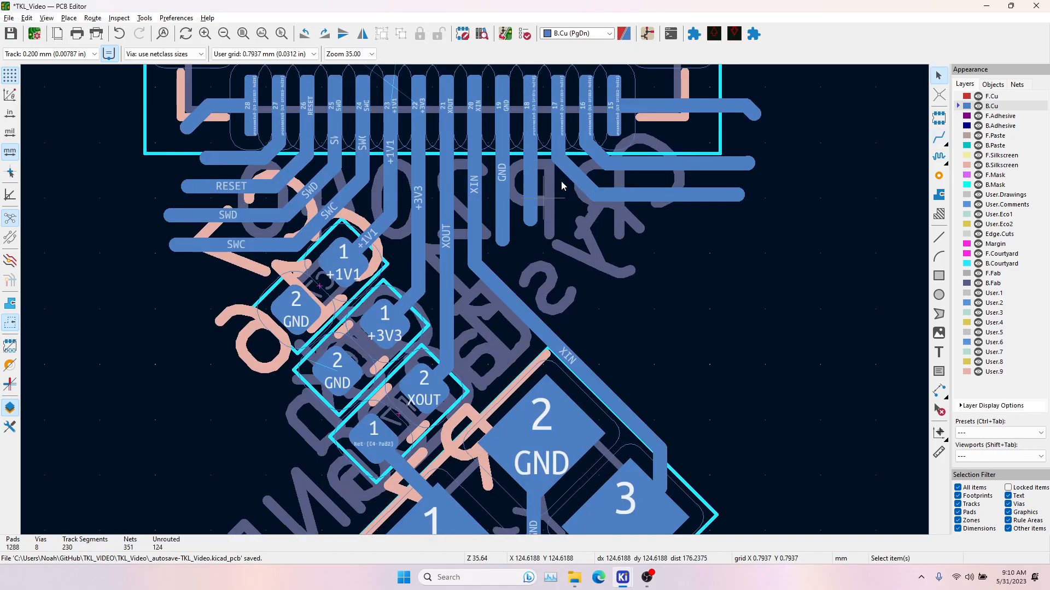
Delete the leftover vertical track segments below chip pins 18 and 19.
left_click(527, 182)
key("Delete")
left_click(498, 186)
key("Delete")
Route the pin 18 breakout on B.Cu with a diagonal and a horizontal stub parallel to the pin 17 track.
left_click(934, 136)
left_click(528, 105)
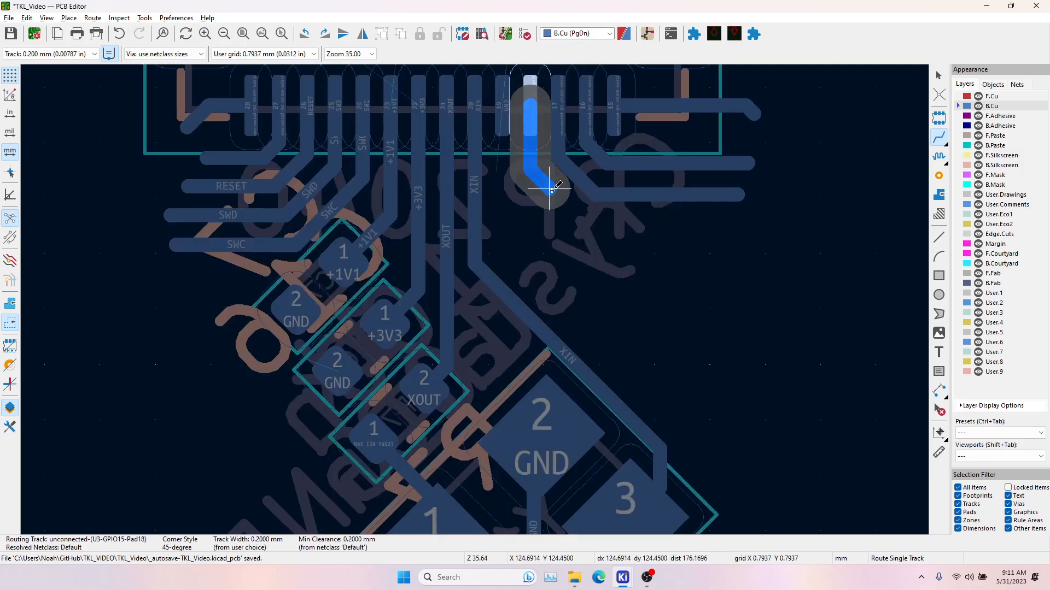
double_click(713, 227)
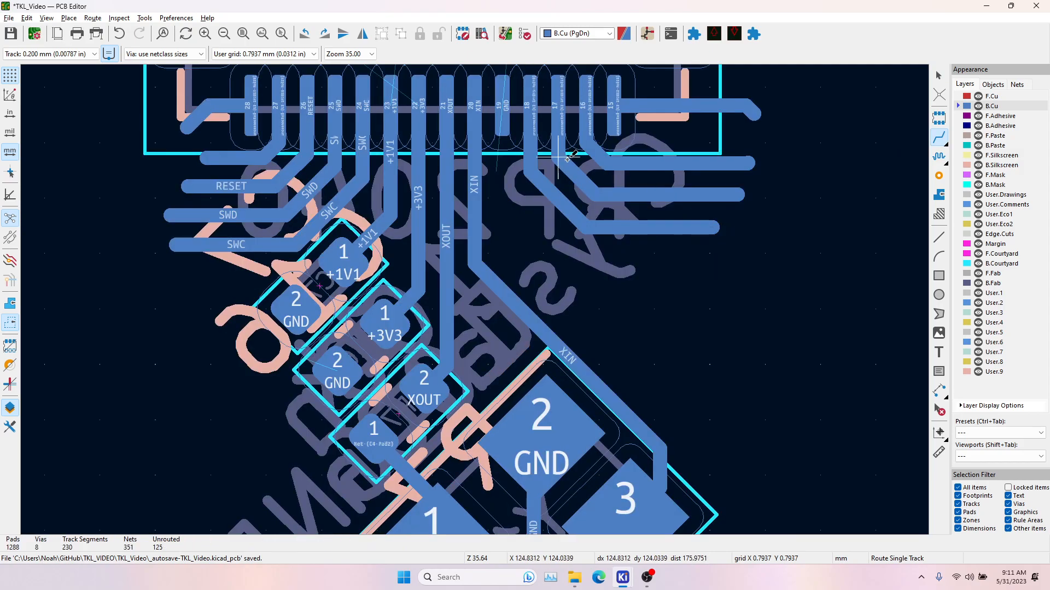
Route GND from chip pin 19 on B.Cu to a via placed close below the chip, next to the XIN track.
left_click(502, 106)
key("v")
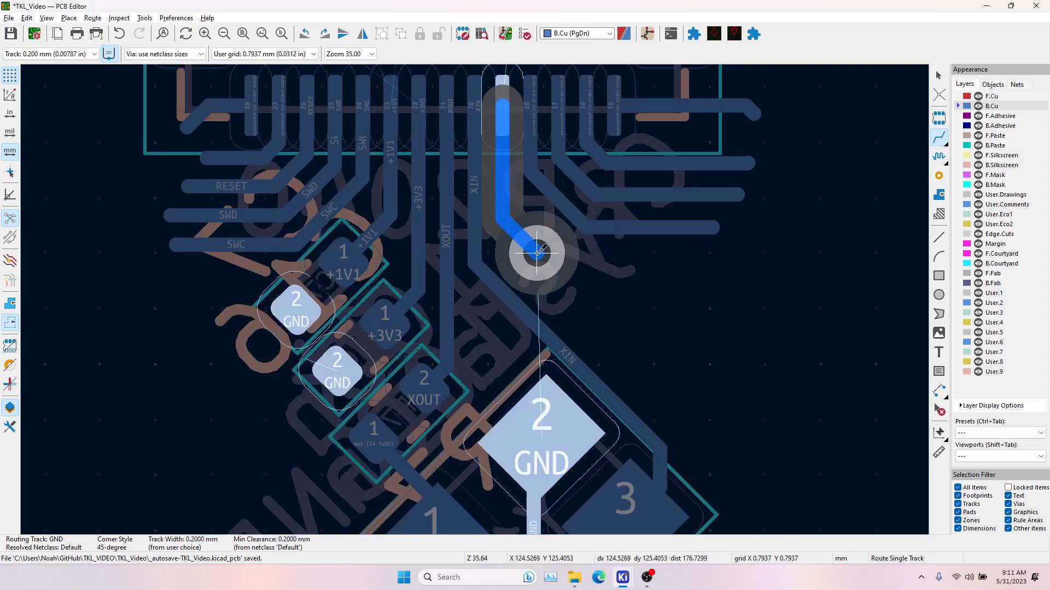
left_click(536, 250)
key("Escape")
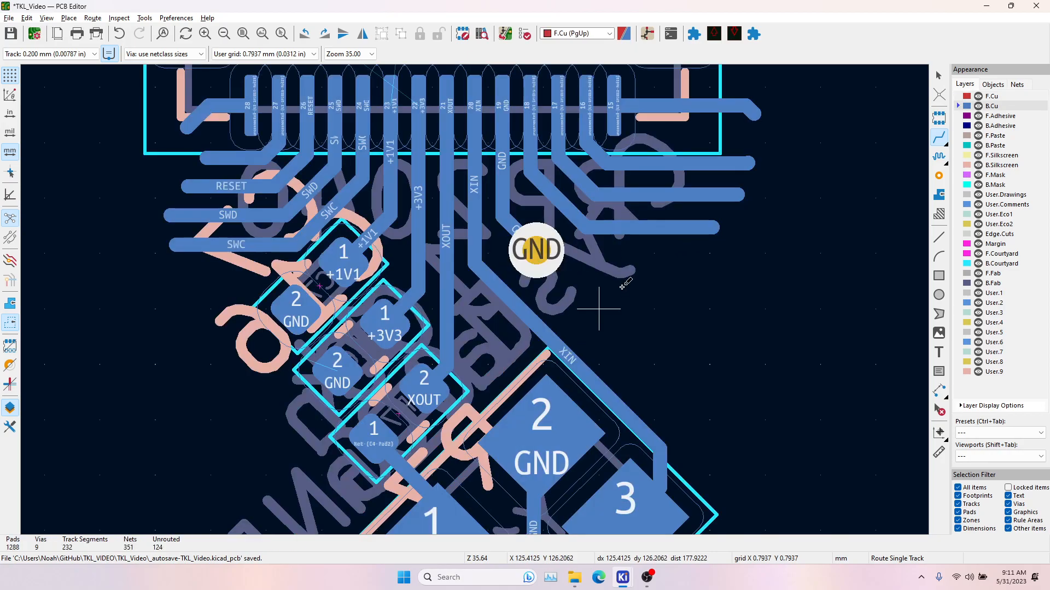
Connect the GND pads of the +1V1 and +3V3 capacitors with a track on B.Cu.
middle_click_drag(543, 420, 538, 387)
left_click(538, 387)
key("Escape")
left_click(333, 331)
left_click(292, 274)
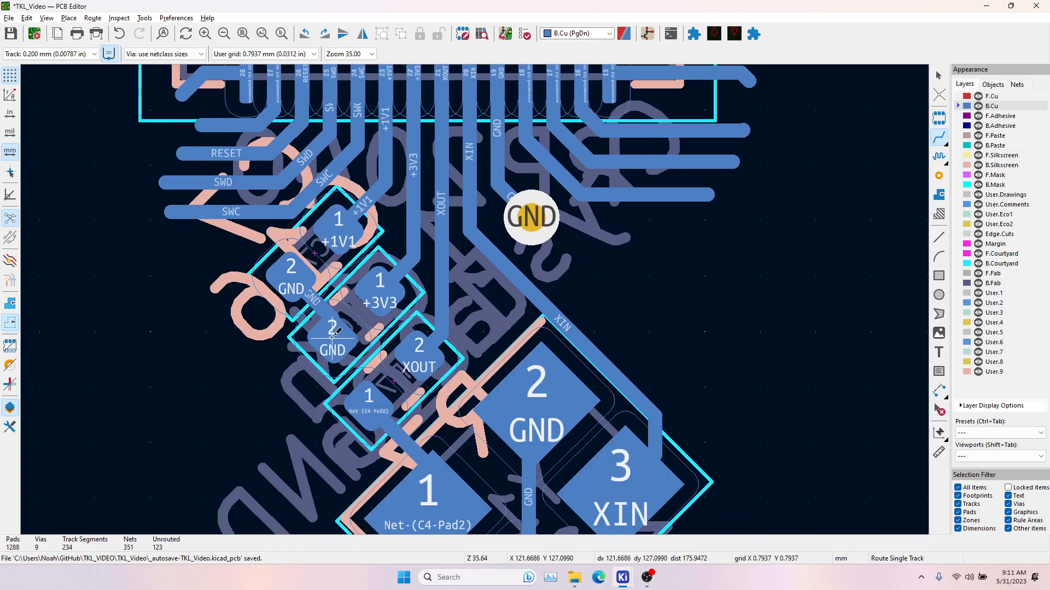
Branch a short GND track off the link between the +1V1 and +3V3 capacitors and end it in a via.
left_click(316, 301)
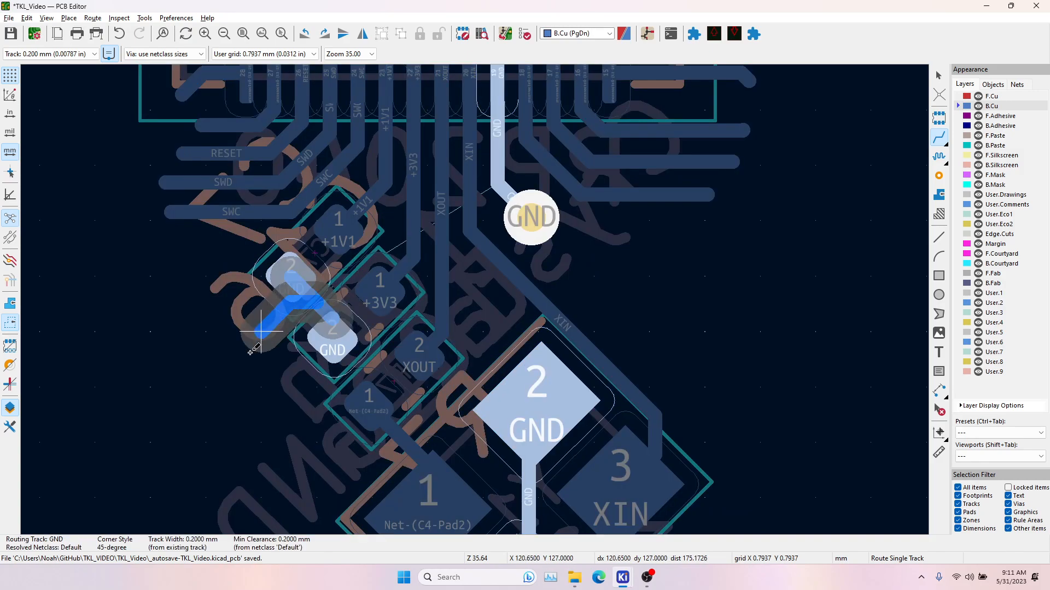
key("v")
left_click(262, 352)
key("Escape")
Route a short GND track from pad 1 of capacitor C4 to a via just outside its courtyard.
scroll(483, 387, "down", 1)
middle_click_drag(499, 449, 502, 390)
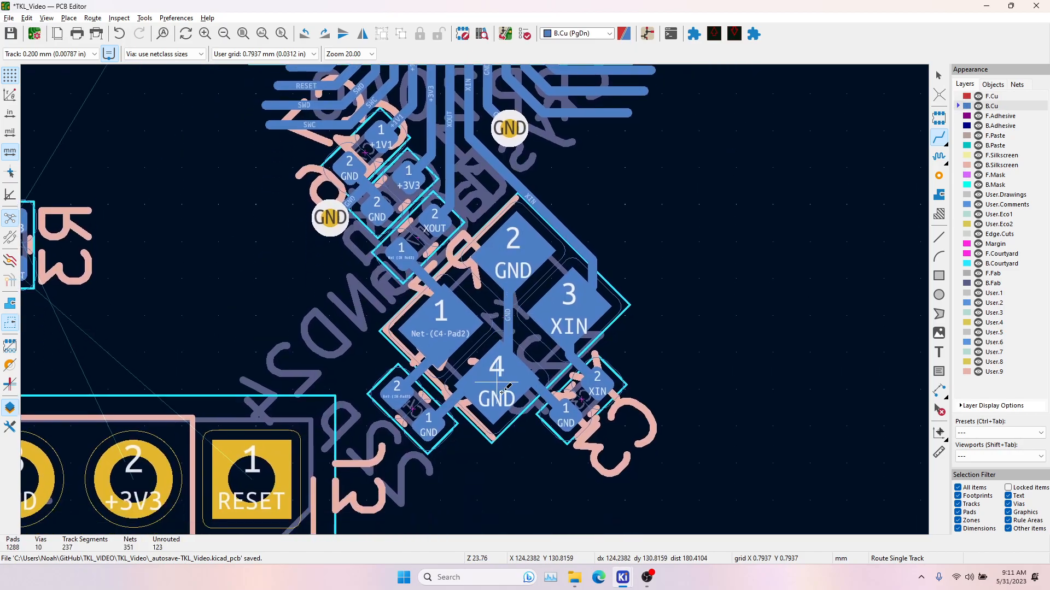
left_click(429, 426)
key("v")
left_click(461, 456)
key("Escape")
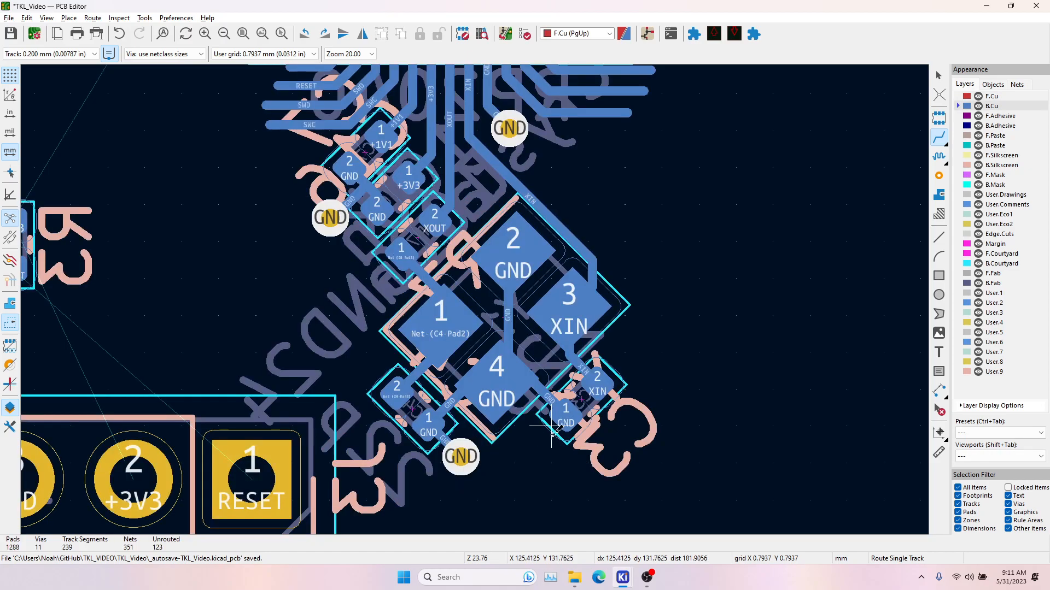
Route a short GND track from pad 1 of capacitor C3 to a via just outside its courtyard.
left_click(550, 435)
key("v")
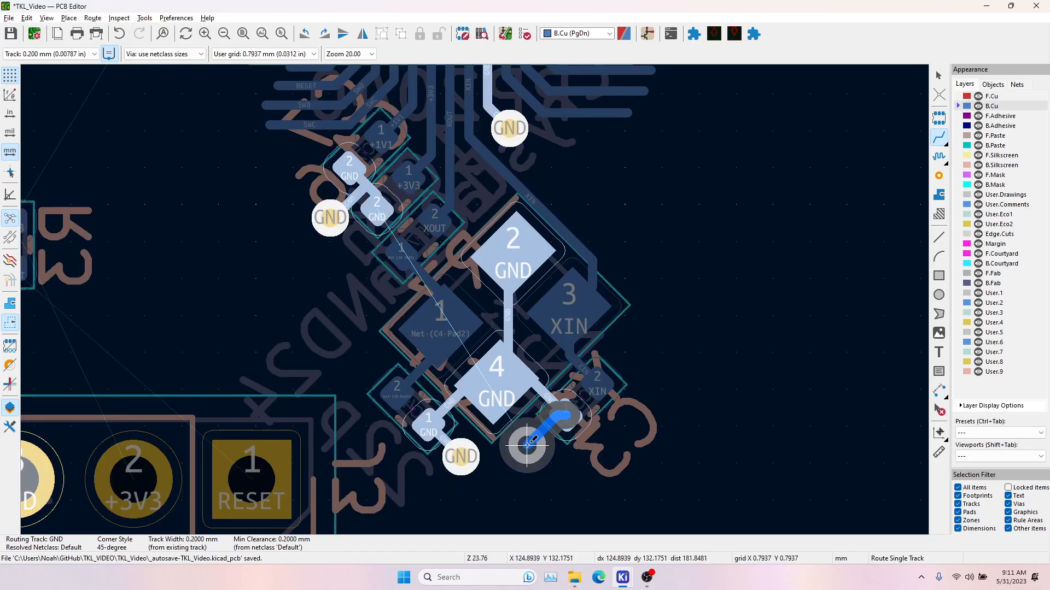
left_click(529, 455)
key("Escape")
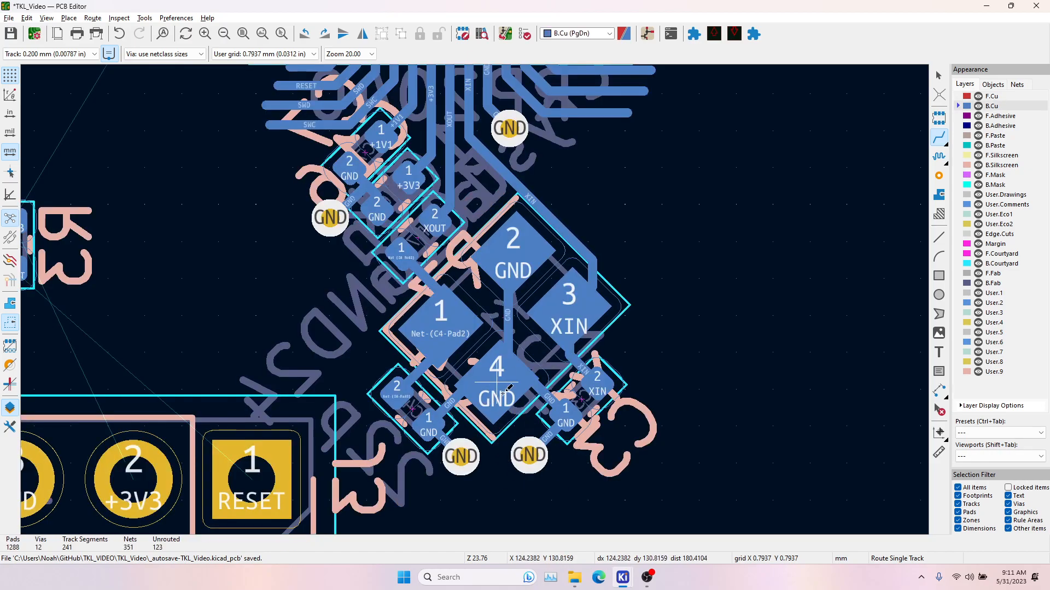
Route GND from crystal pad 2 to a via between the XOUT and XIN tracks.
left_click(512, 256)
key("v")
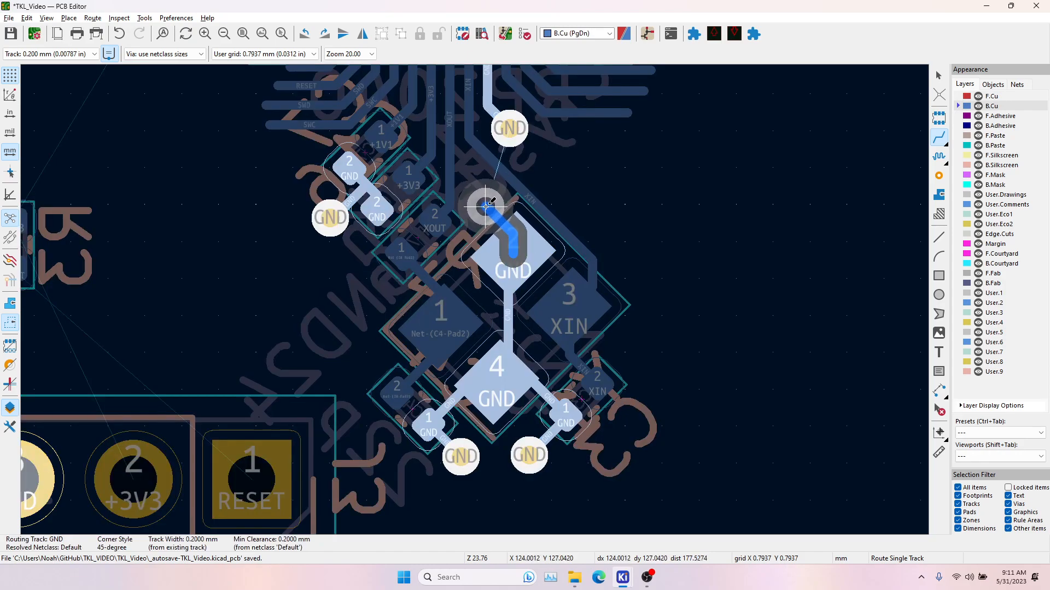
left_click(484, 205)
key("Escape")
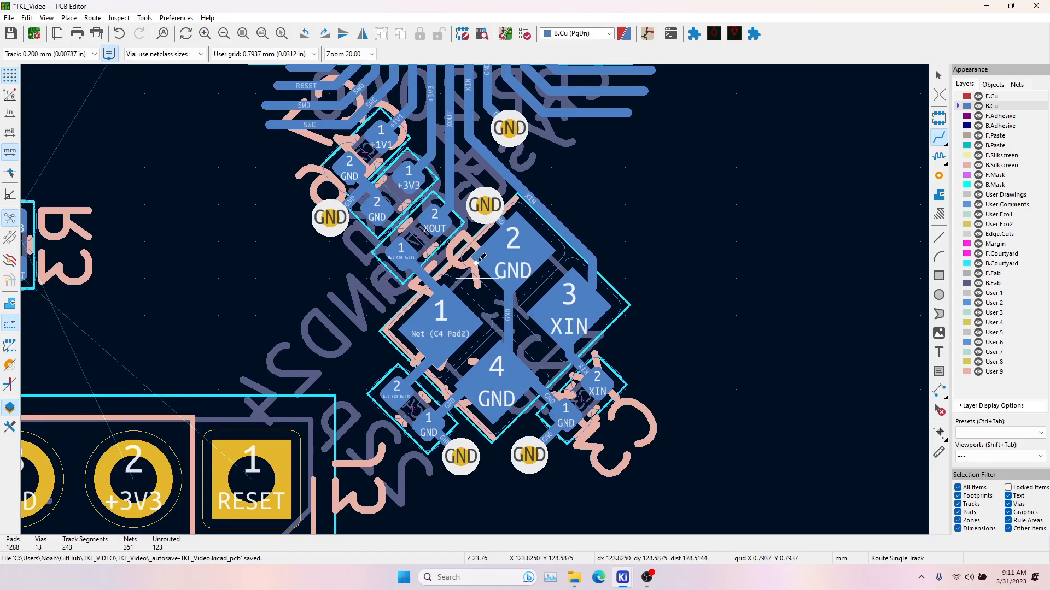
Switch to F.Cu and route a GND track from the via beside the +1V1 and +3V3 capacitors to the via at C4.
middle_click_drag(367, 314, 522, 275)
middle_click_drag(598, 219, 482, 323)
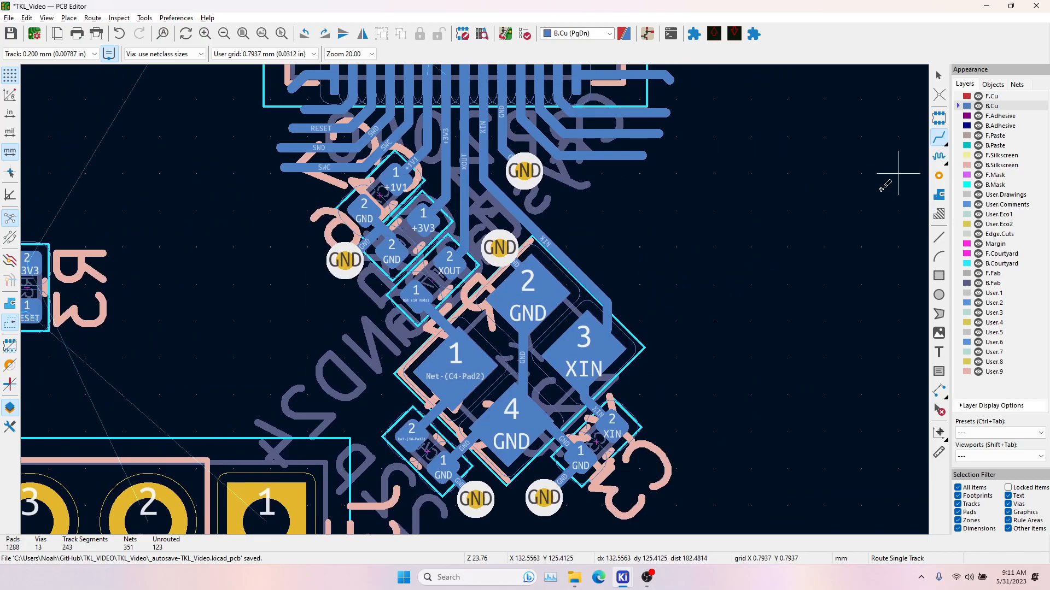
key("Page_Up")
left_click(349, 265)
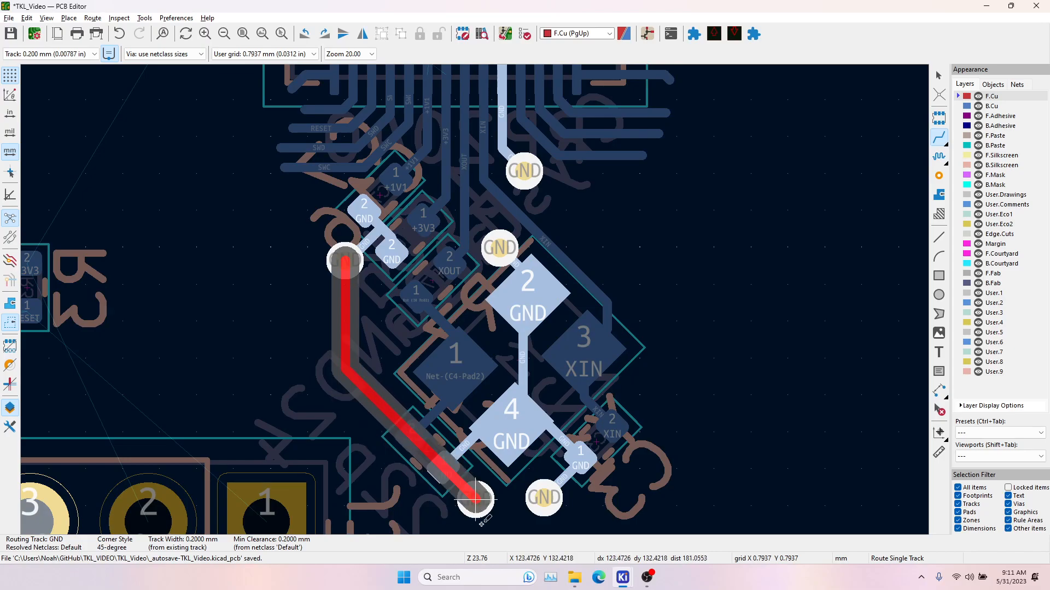
left_click(475, 498)
Route GND on F.Cu from the pin 19 via around the crystal to the C3 via, and link the C4 and C3 vias.
left_click(525, 171)
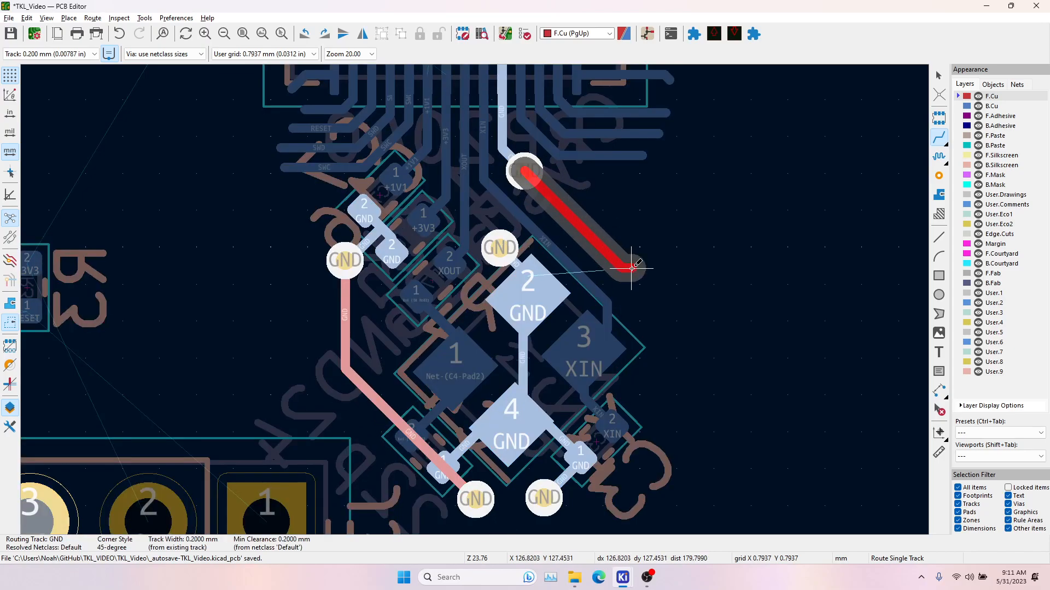
left_click(544, 498)
left_click(475, 498)
left_click(543, 497)
Connect the crystal pad 2 GND via on F.Cu to the via beside the power capacitors and to the pin 19 via.
left_click(499, 248)
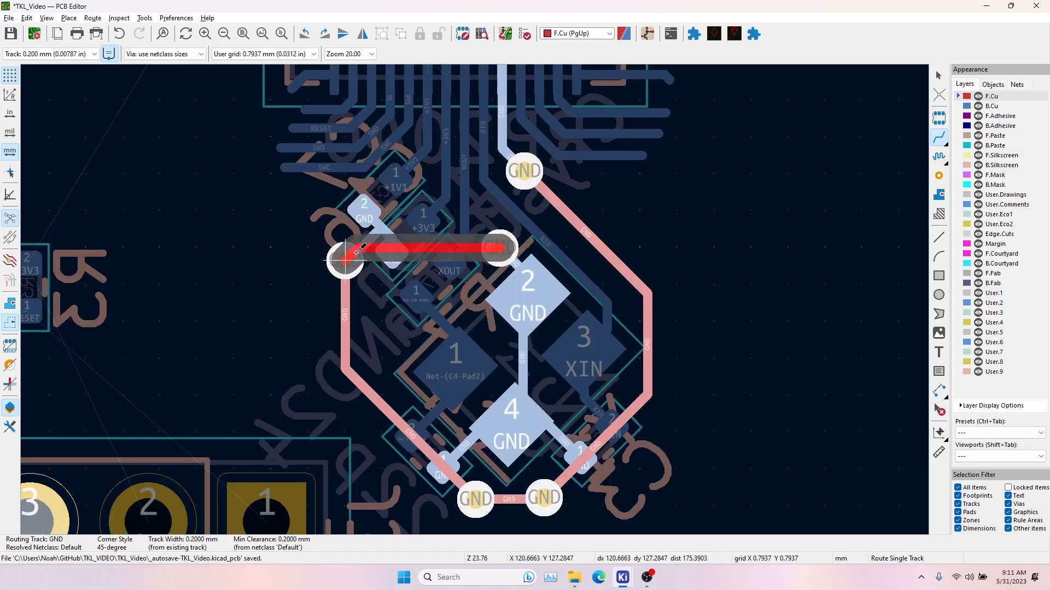
left_click(356, 253)
left_click(498, 247)
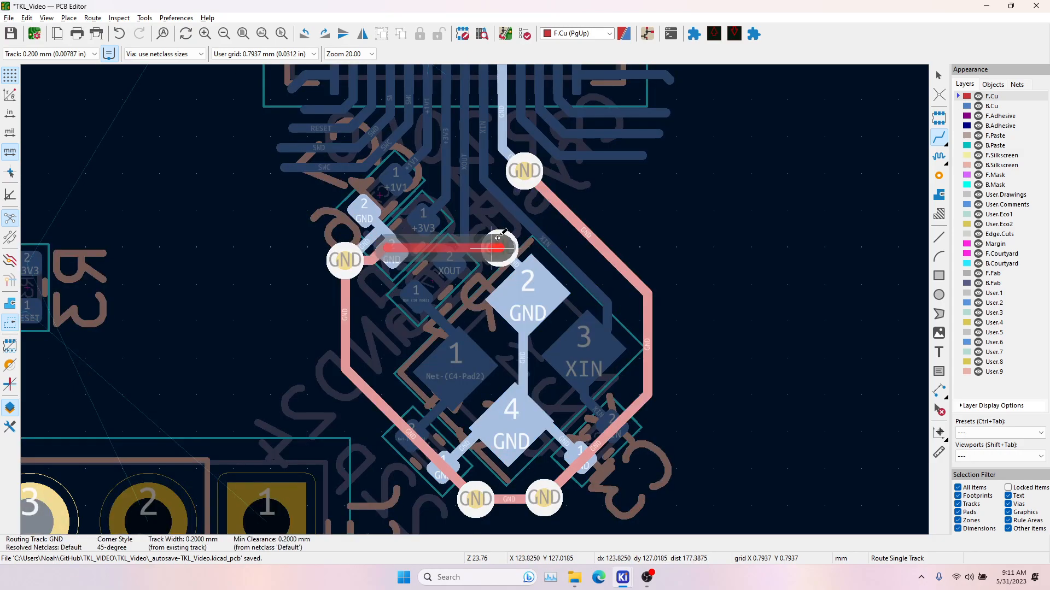
left_click(523, 172)
left_click(497, 247)
left_click(336, 254)
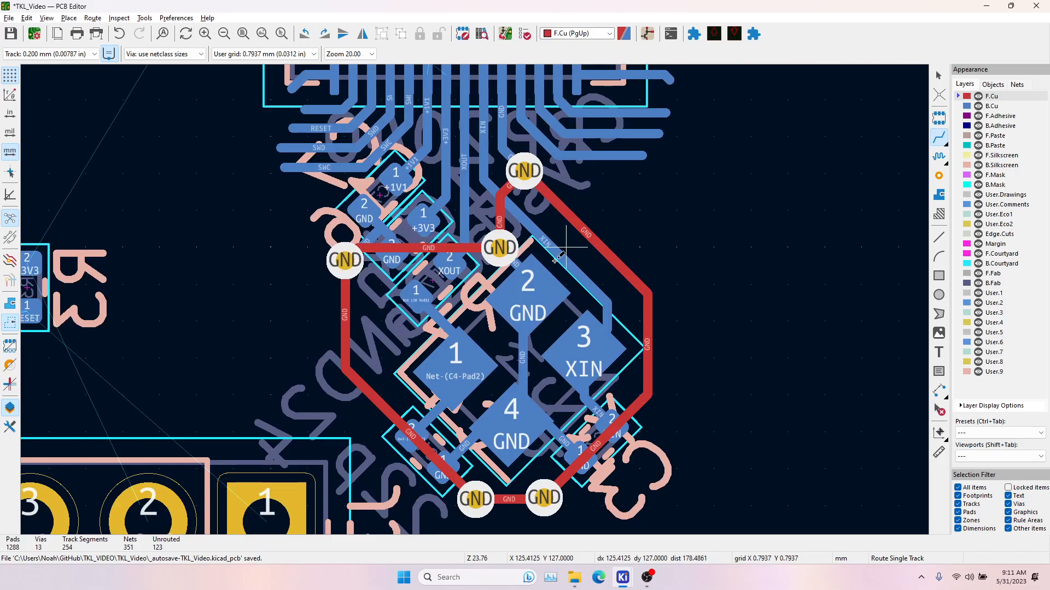
scroll(382, 341, "down", 3)
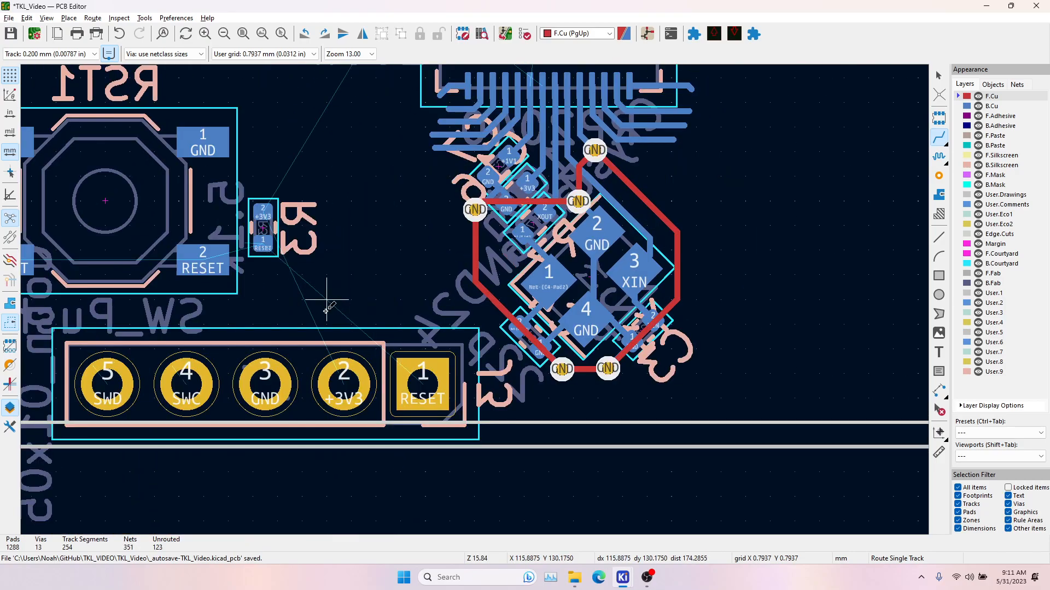
middle_click_drag(458, 144, 451, 242)
key("Escape")
scroll(450, 244, "up", 5)
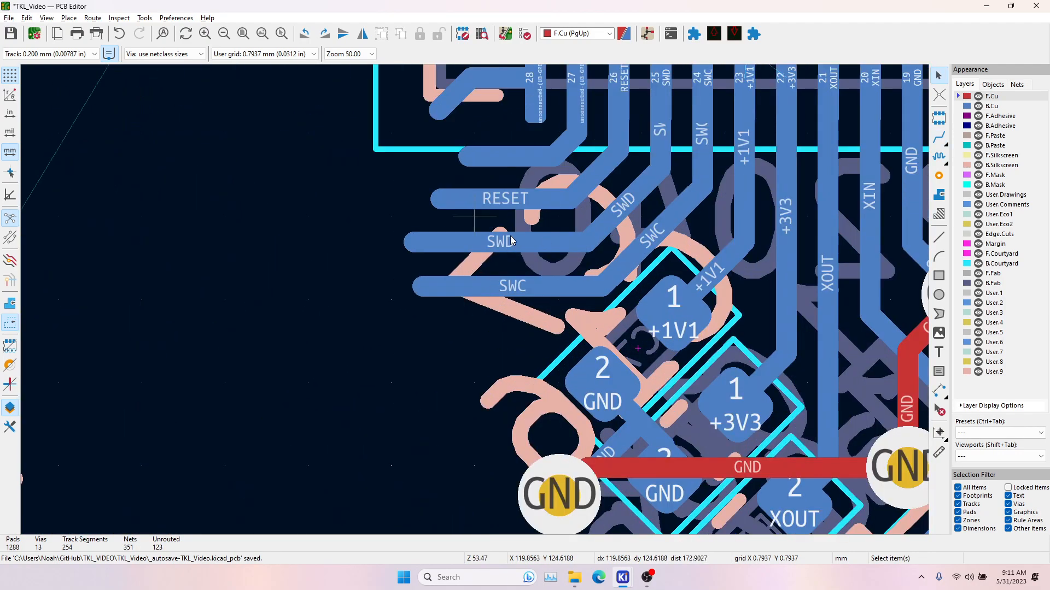
Compare the net assignments of the J3 header pads with the order of the microcontroller's RESET, SWD and SWC tracks.
scroll(475, 307, "down", 5)
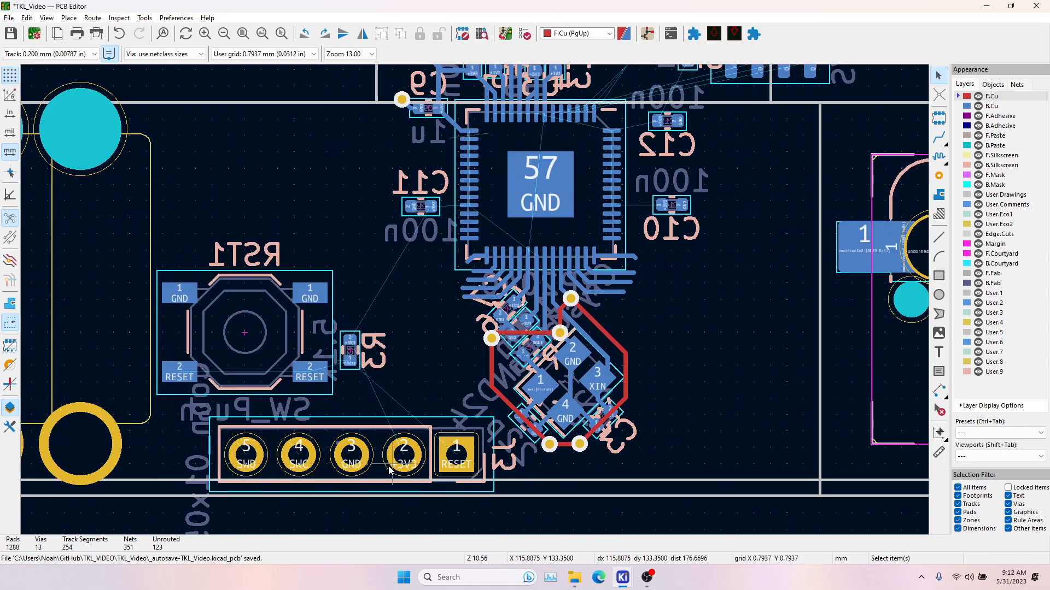
scroll(488, 264, "up", 3)
scroll(429, 419, "down", 3)
middle_click_drag(395, 413, 475, 362)
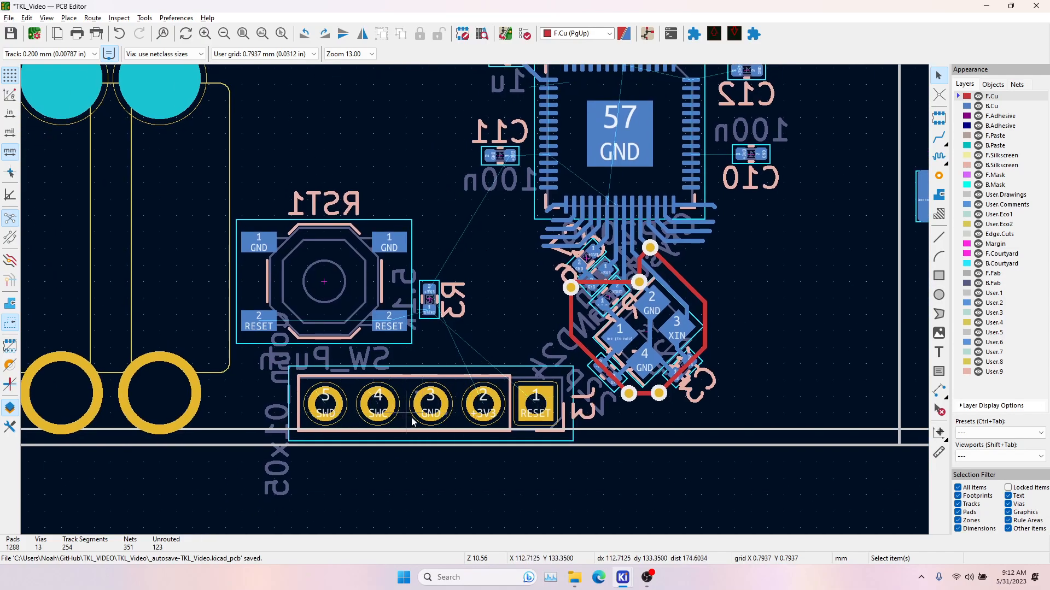
left_click(491, 410)
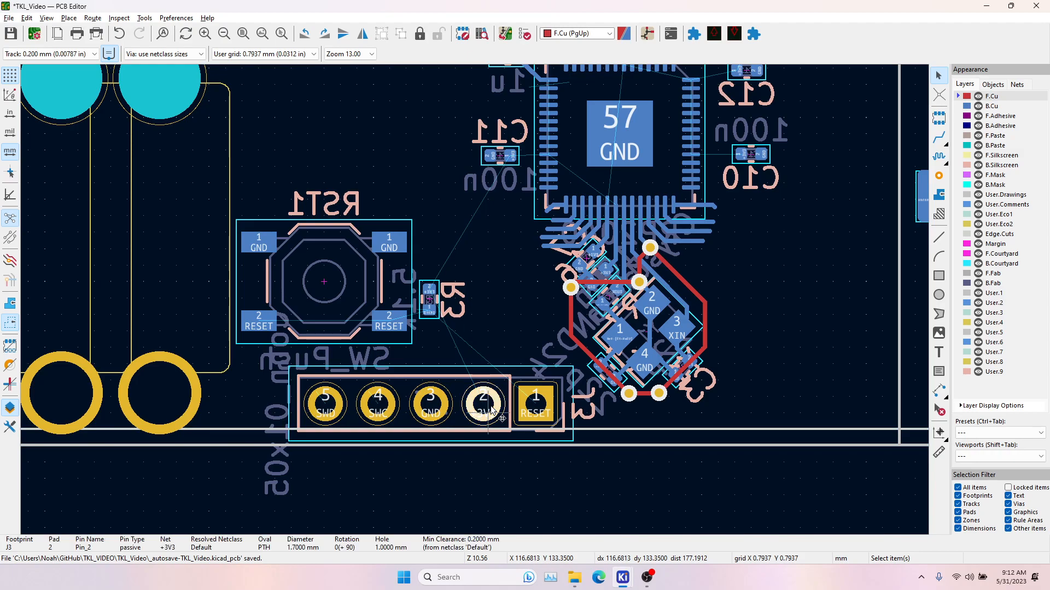
left_click(328, 414)
left_click(389, 409)
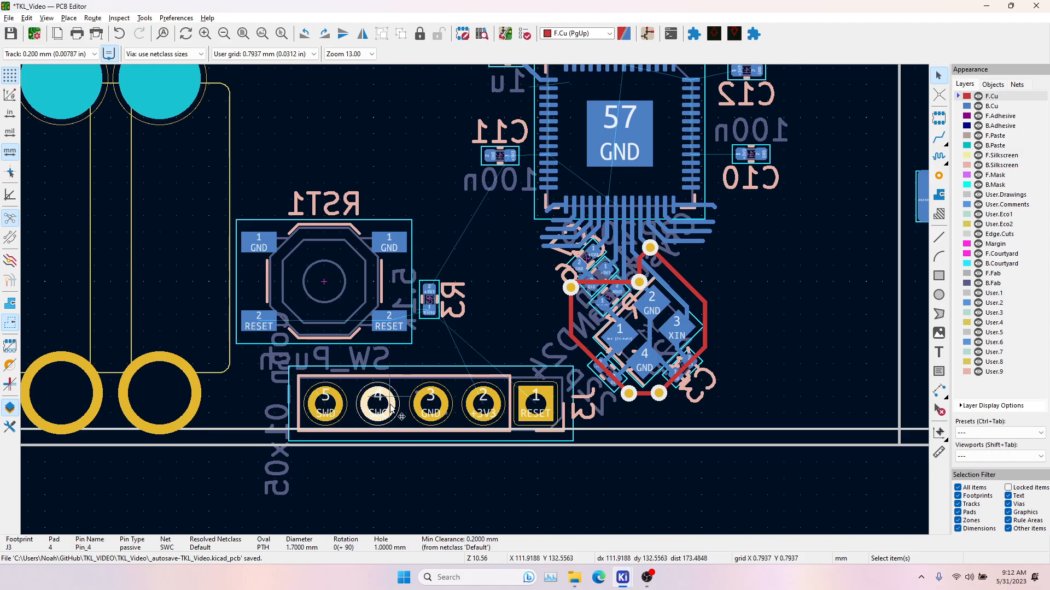
left_click(437, 410)
left_click(484, 411)
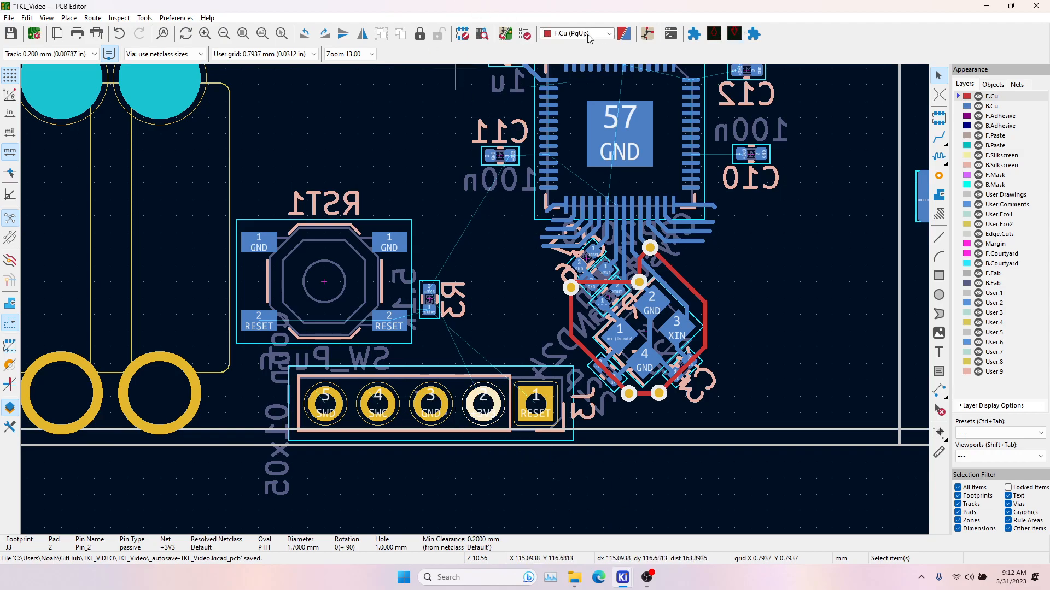
Switch to the schematic and move the +3V3 and GND symbols with their wires to J3 pins 4 and 5.
left_click(525, 34)
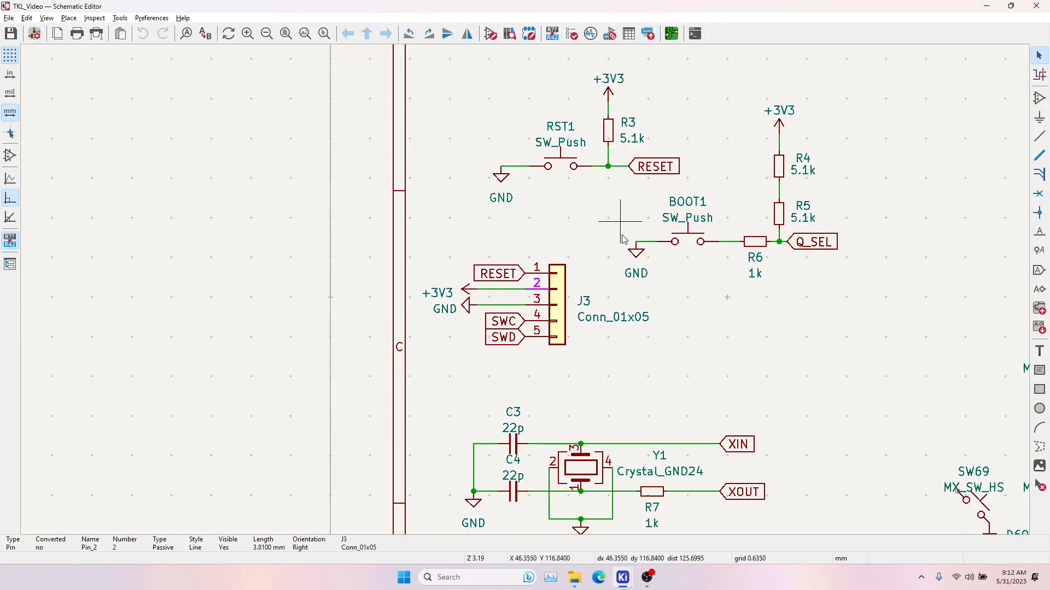
scroll(533, 327, "up", 4)
left_click_drag(419, 277, 534, 390)
left_click_drag(535, 314, 383, 358)
left_click_drag(272, 210, 518, 302)
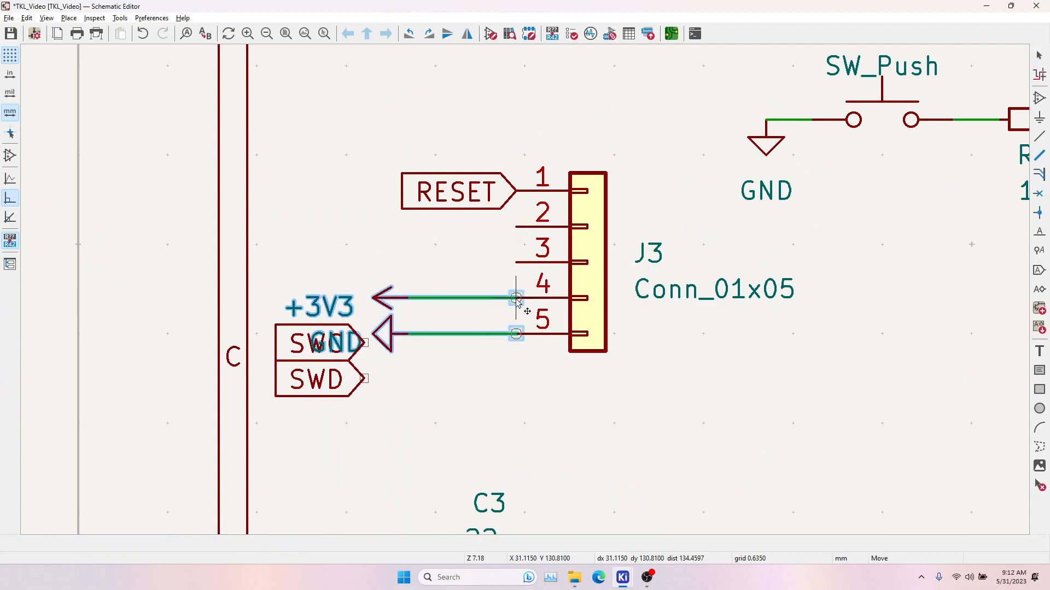
Attach the SWC and SWD labels to J3 pins 2 and 3, redoing the misplaced move, and save the schematic.
left_click_drag(268, 322, 370, 400)
left_click_drag(370, 344, 516, 226)
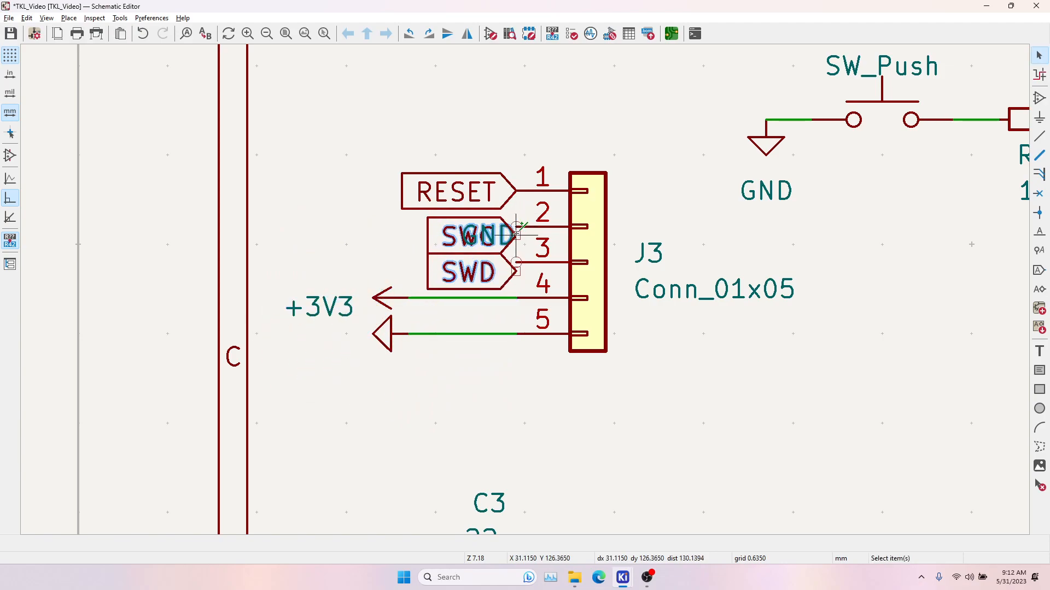
key("ctrl+z")
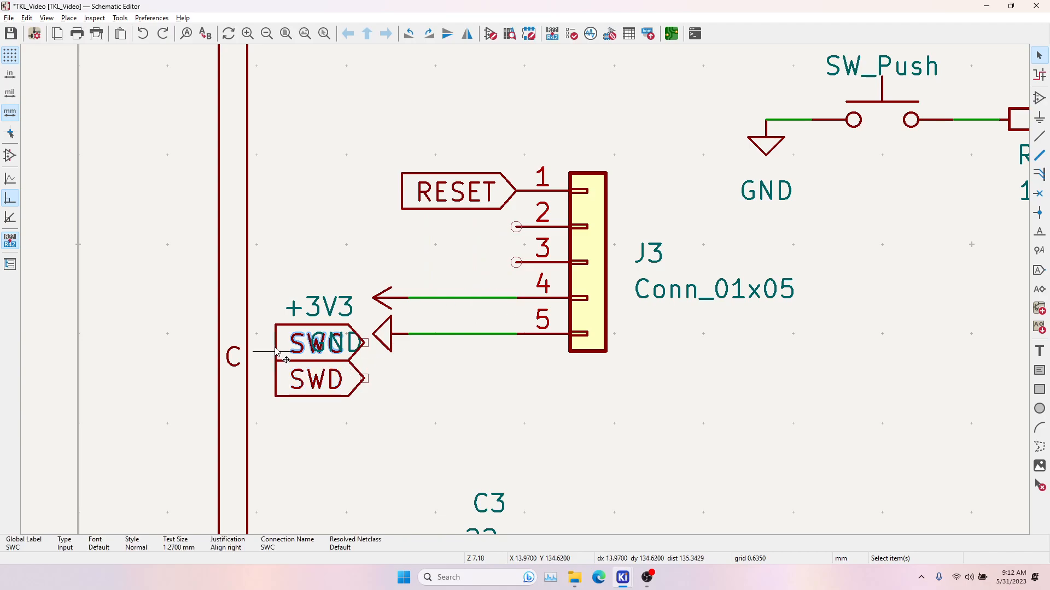
left_click_drag(405, 376, 553, 260)
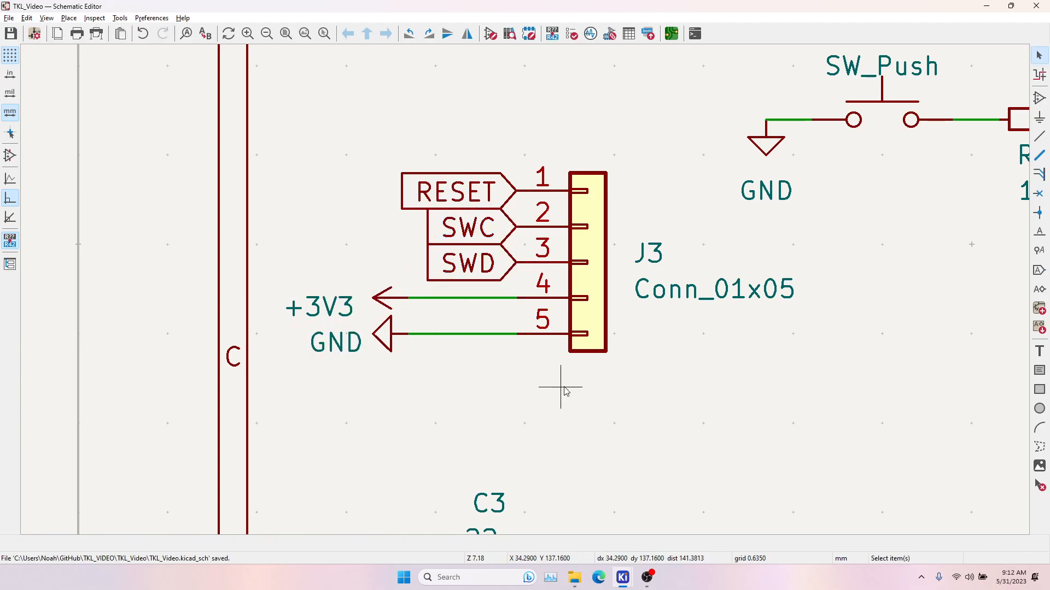
Switch to the PCB editor and update the board from the schematic with the changed J3 pin nets.
key("alt+Tab")
left_click(511, 39)
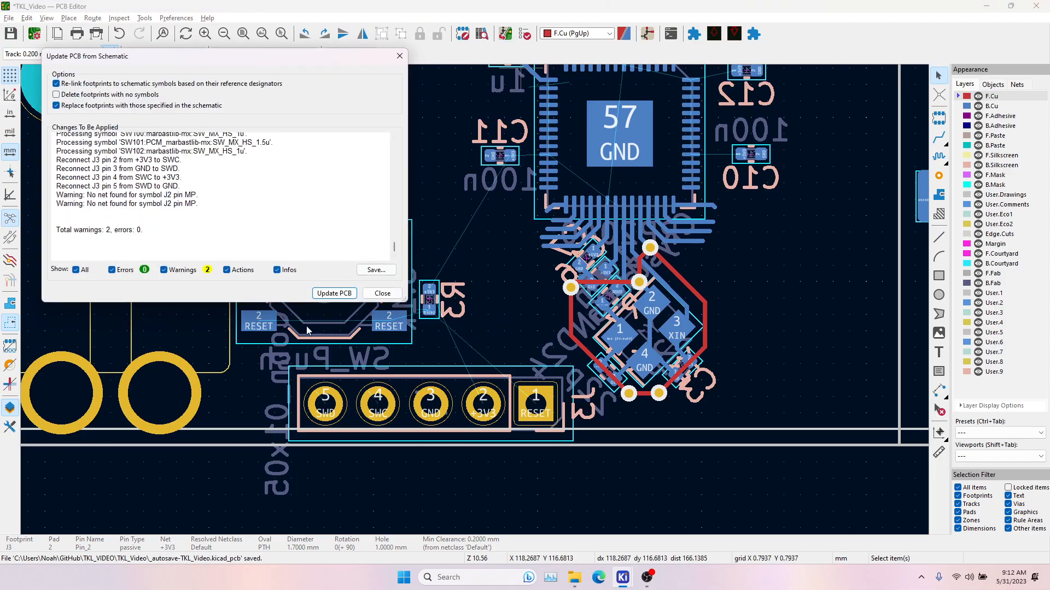
left_click(334, 294)
left_click(382, 294)
Route the SWC track on B.Cu from beside the +1V1 capacitor to J3 pad 2.
key("x")
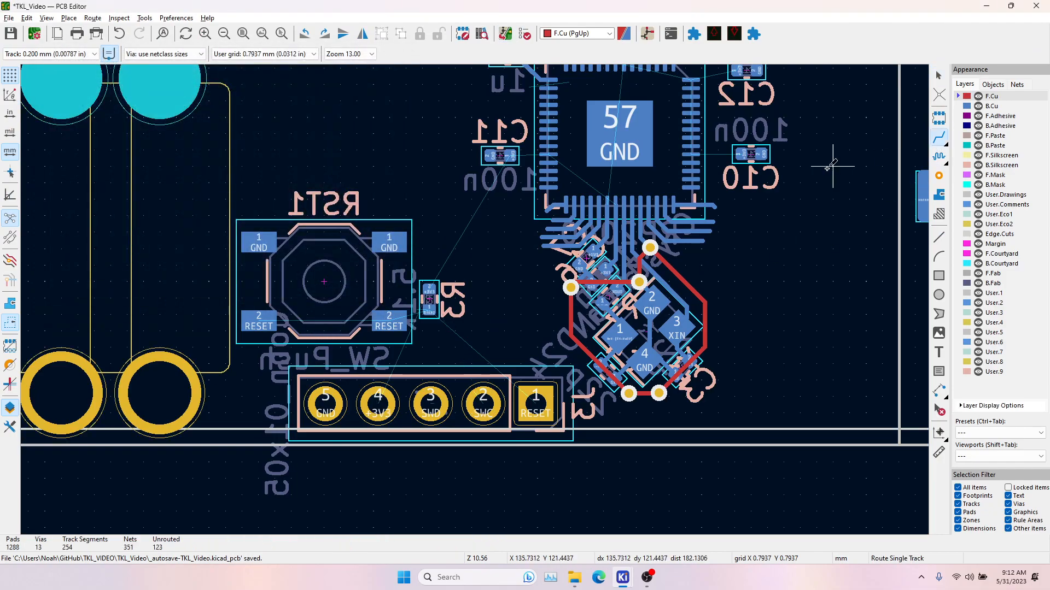
scroll(543, 243, "up", 3)
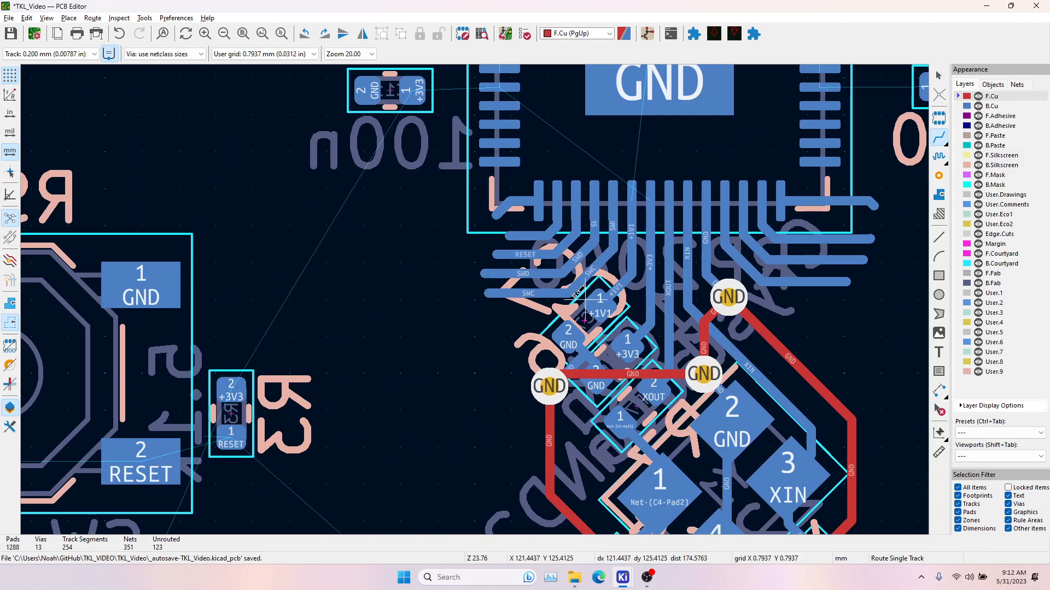
left_click(571, 294)
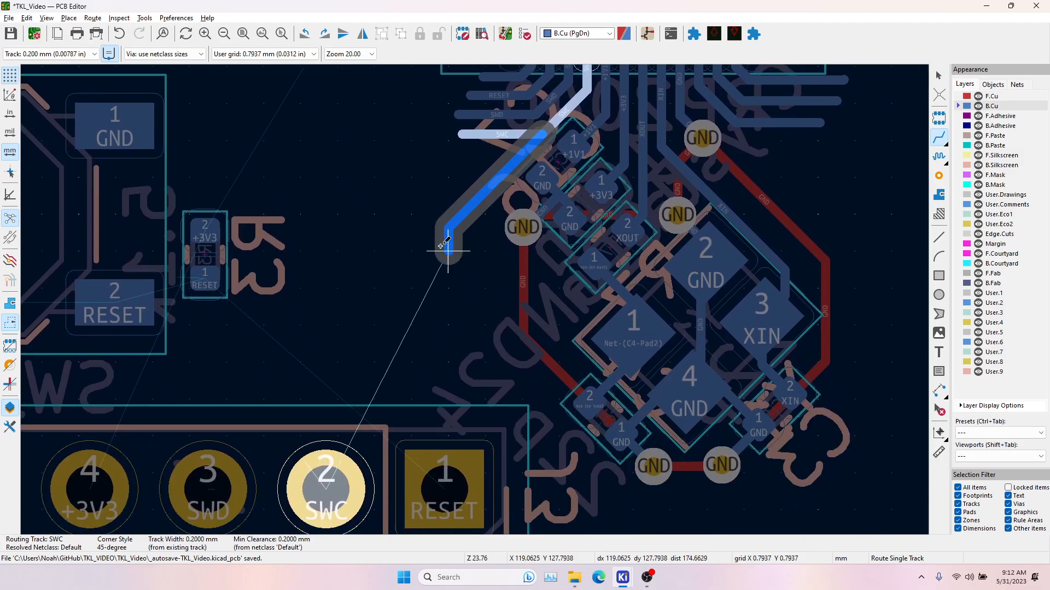
left_click(337, 482)
key("Page_Up")
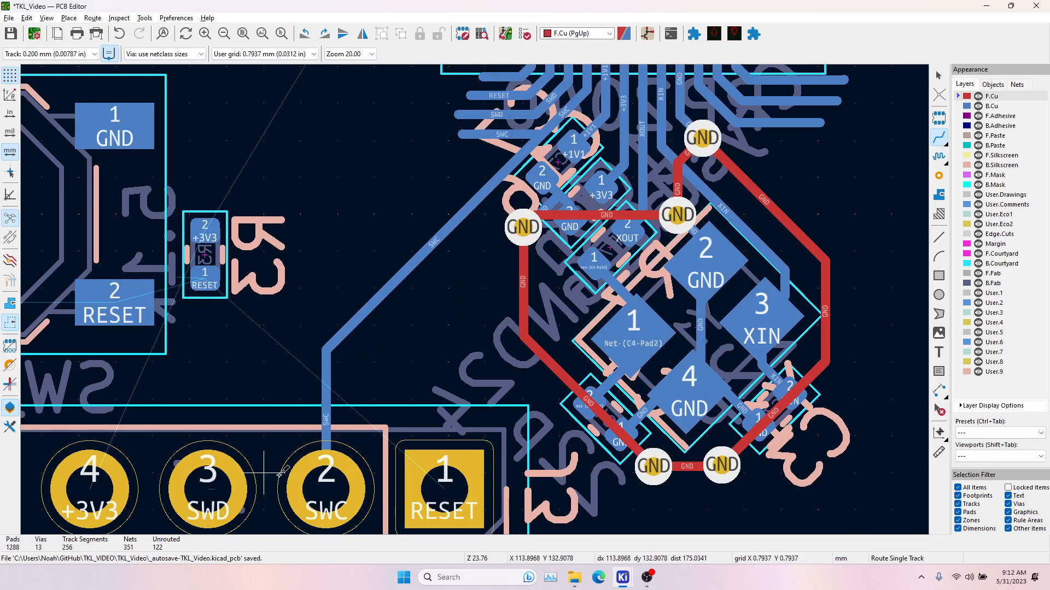
Switch to the schematic, move the RESET label aside, and shift the SWC and SWD labels to J3 pins 1 and 2.
key("alt+Tab")
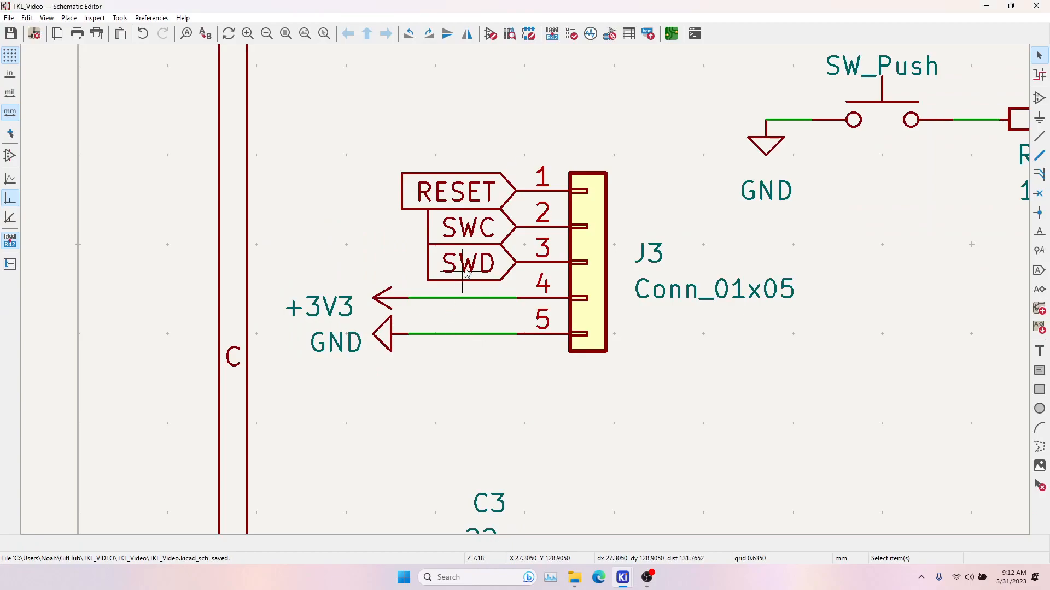
left_click(458, 191)
key("m")
left_click(402, 200)
left_click_drag(427, 200, 547, 301)
key("m")
left_click(515, 232)
Move the RESET label onto J3 pin 3 and deselect it.
left_click(372, 203)
key("m")
left_click(509, 255)
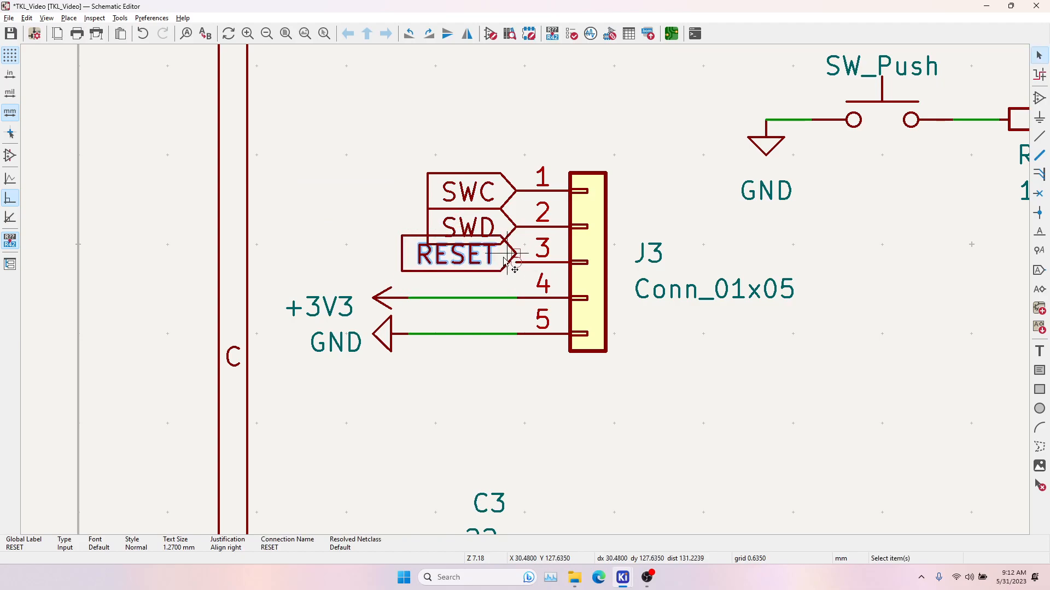
key("m")
left_click(515, 262)
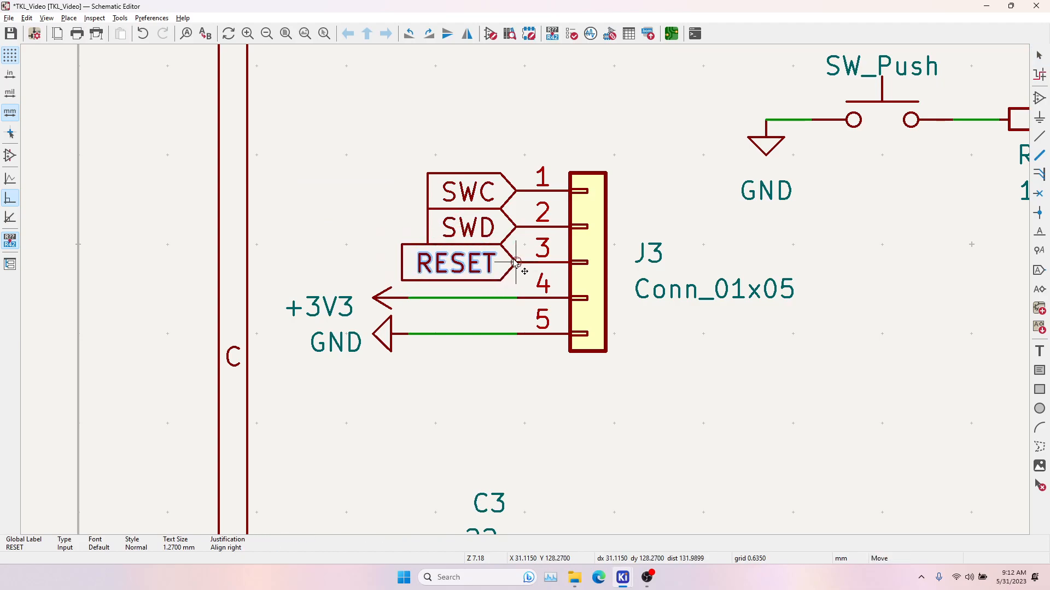
left_click(367, 218)
Return to the PCB editor and update the board from the schematic with the reordered SWC, SWD and RESET nets.
key("alt+Tab")
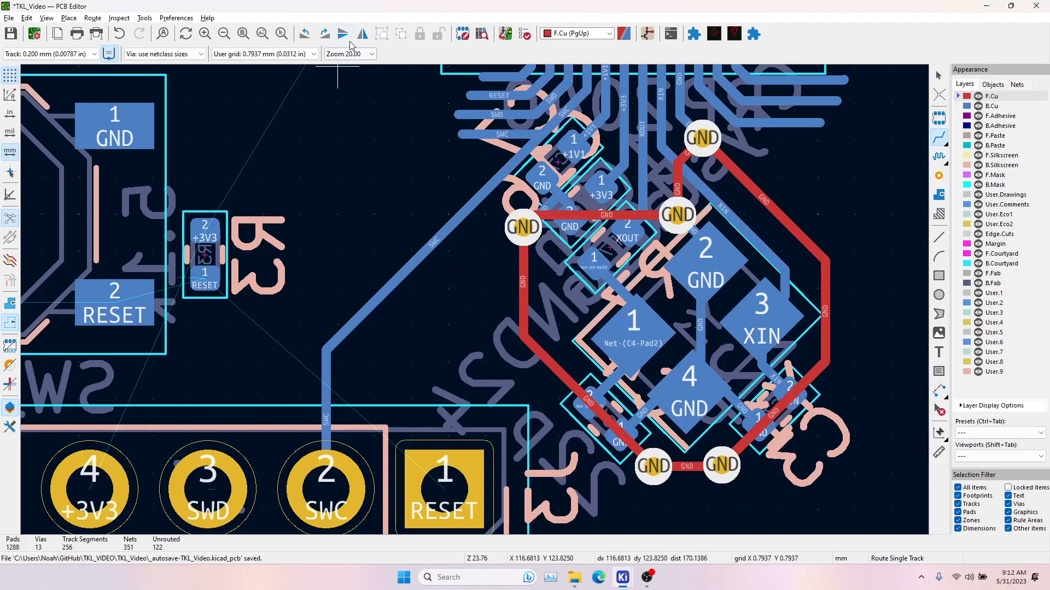
left_click(507, 36)
left_click(334, 294)
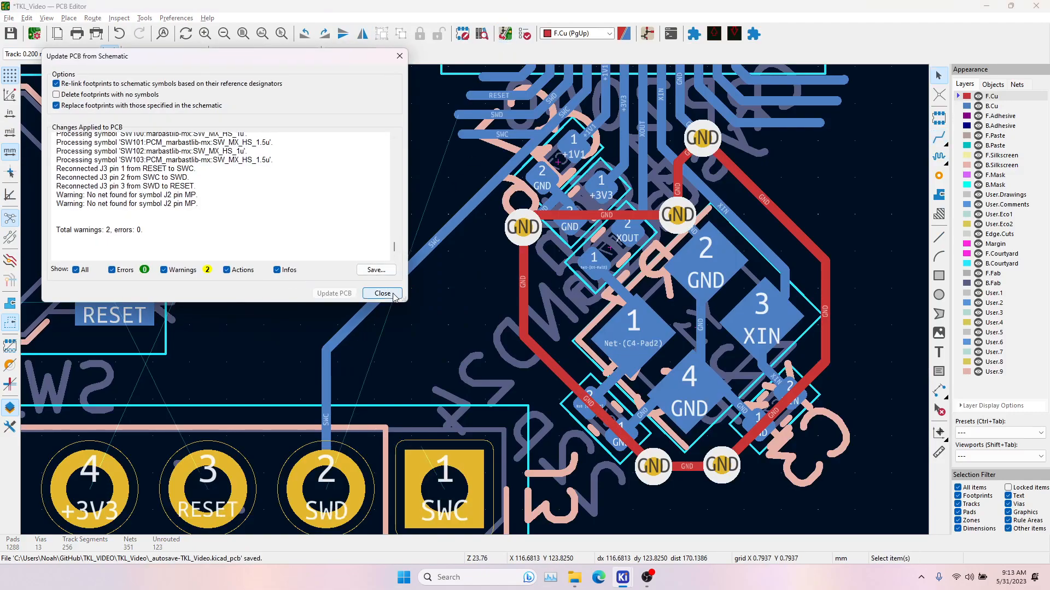
left_click(385, 294)
Delete the SWC track segments that run to J3 pad 2.
left_click(323, 409)
key("Delete")
left_click(408, 272)
key("Delete")
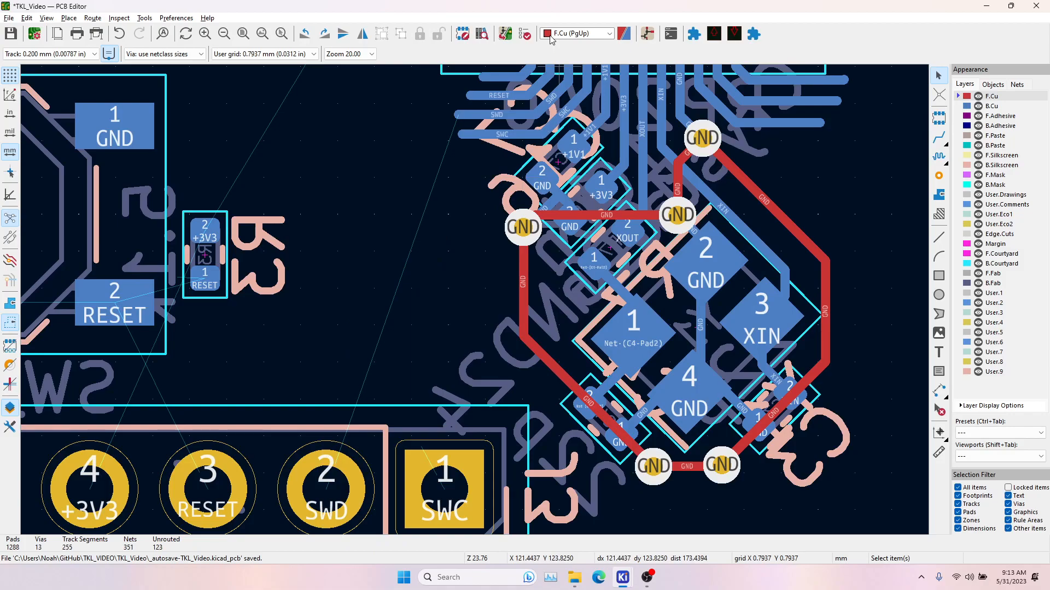
Switch to B.Cu and route SWC from J3 pad 1 to the microcontroller's SWC track.
left_click(939, 138)
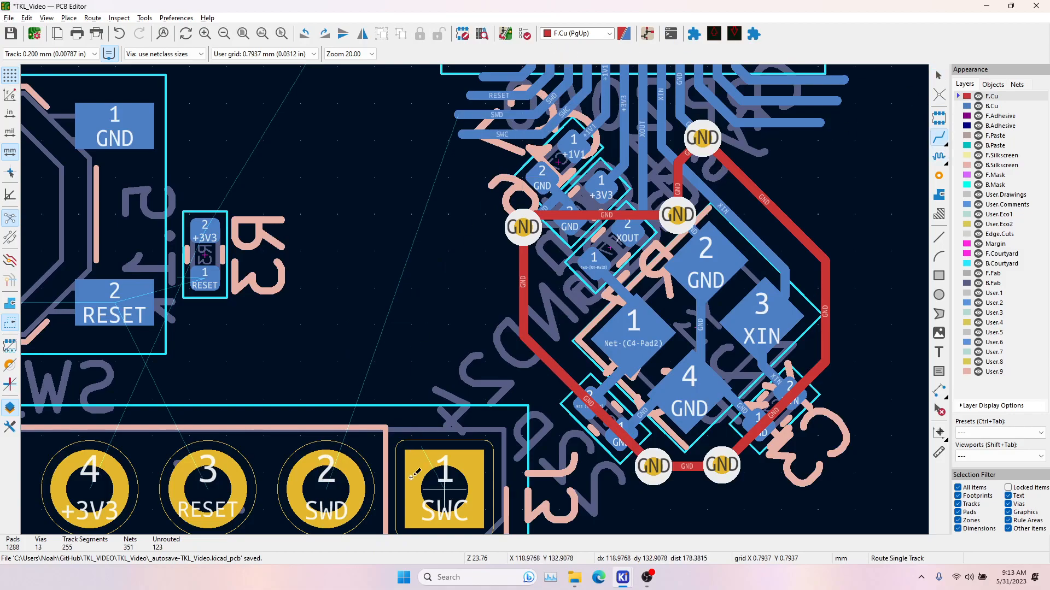
left_click(436, 495)
key("Escape")
key("Page_Down")
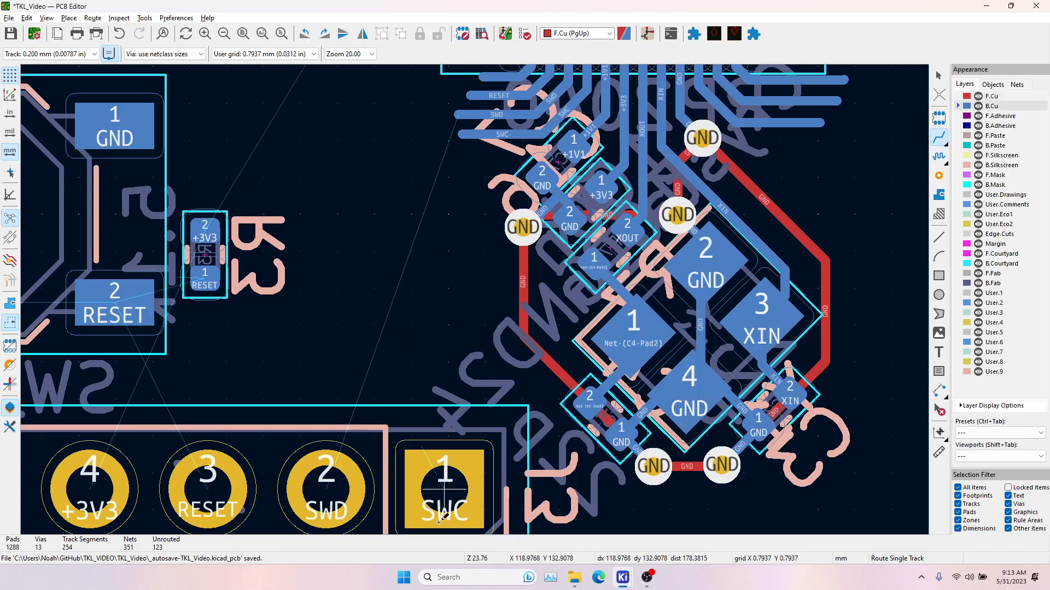
left_click(443, 494)
left_click(553, 116)
Delete the leftover horizontal SWC, SWD and RESET track stubs below the microcontroller.
key("Escape")
left_click(502, 137)
key("Delete")
left_click(501, 116)
key("Delete")
left_click(503, 96)
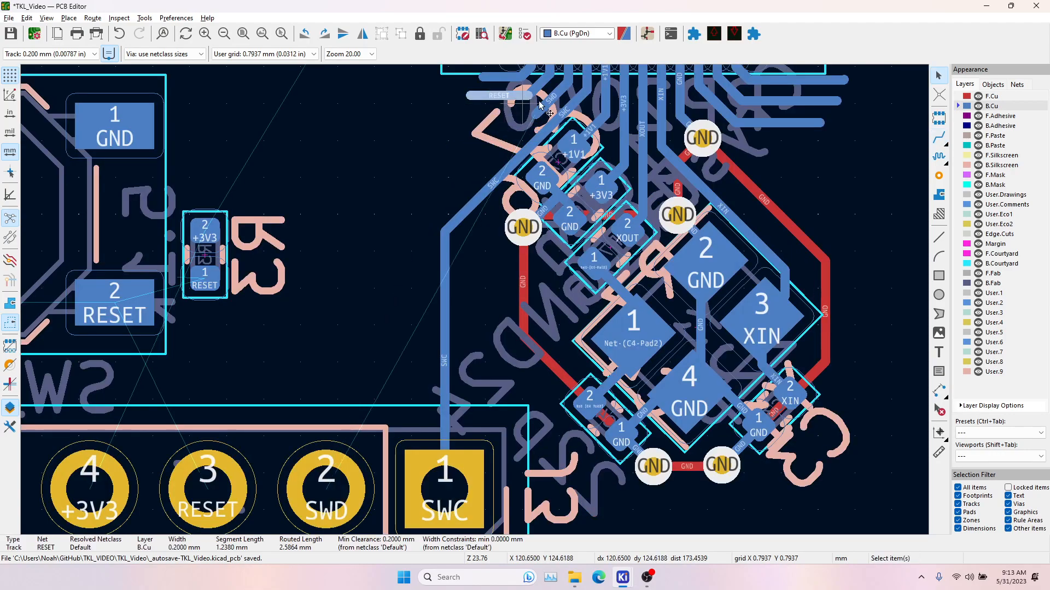
key("Delete")
Route SWD on B.Cu from its microcontroller track to J3 pad 2, and RESET from J3 pad 3 to its track.
left_click(939, 137)
left_click(537, 114)
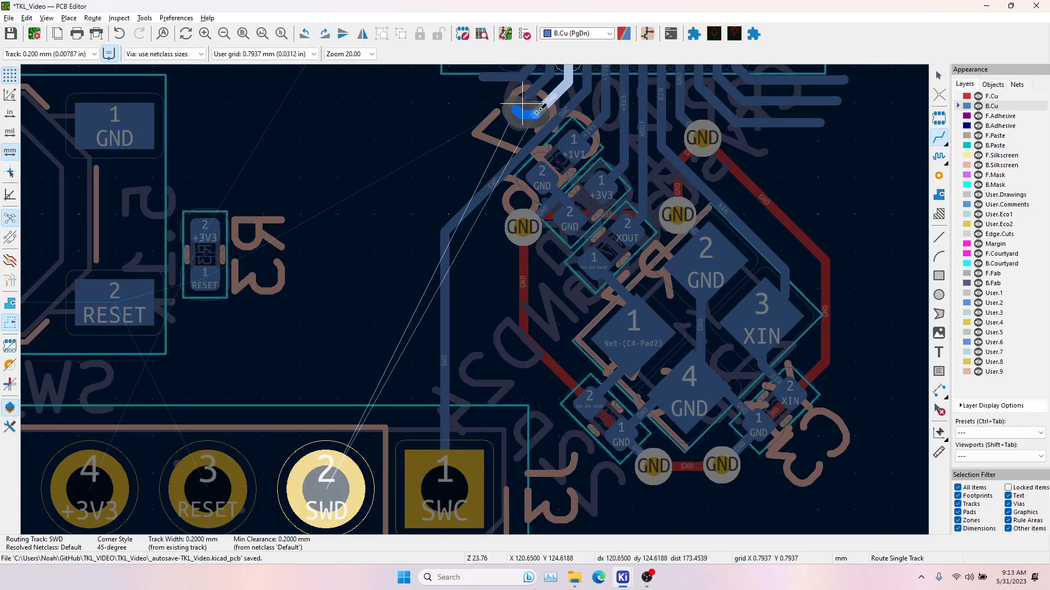
left_click(328, 485)
left_click(227, 484)
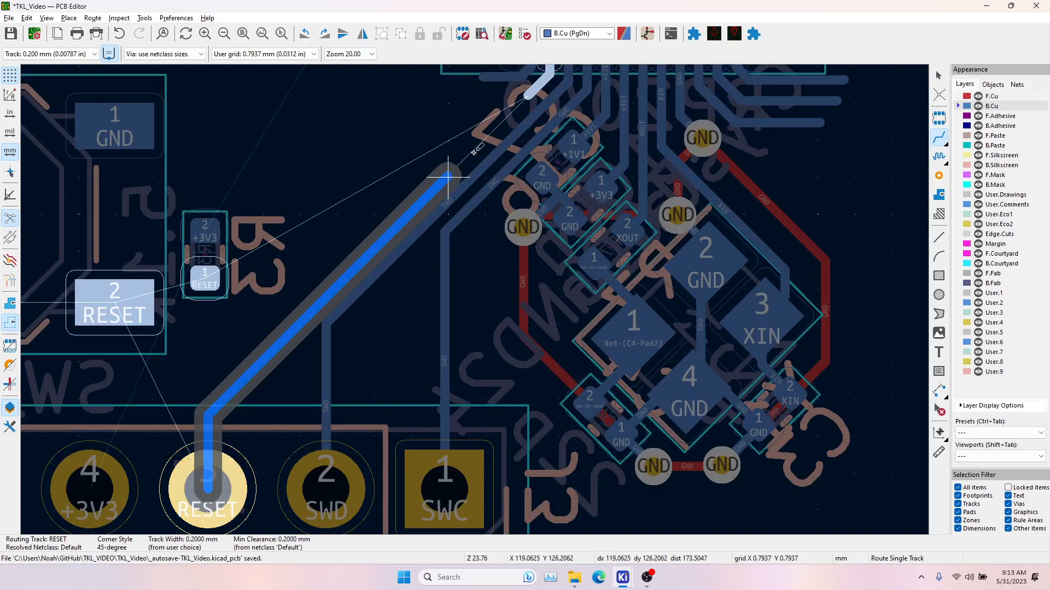
left_click(529, 87)
middle_click_drag(441, 134, 521, 173)
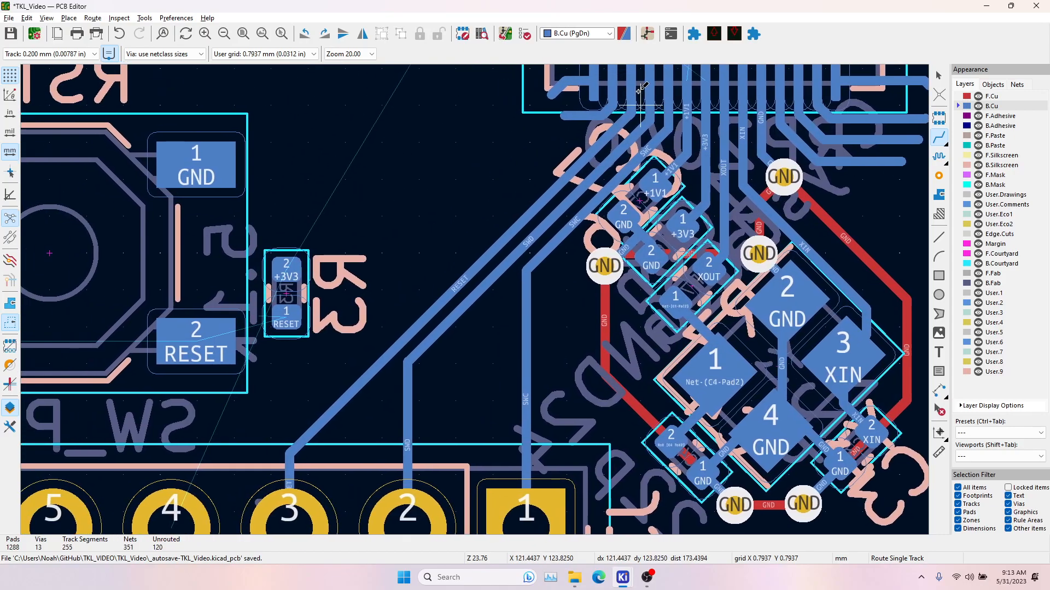
left_click(604, 113)
scroll(531, 180, "down", 1)
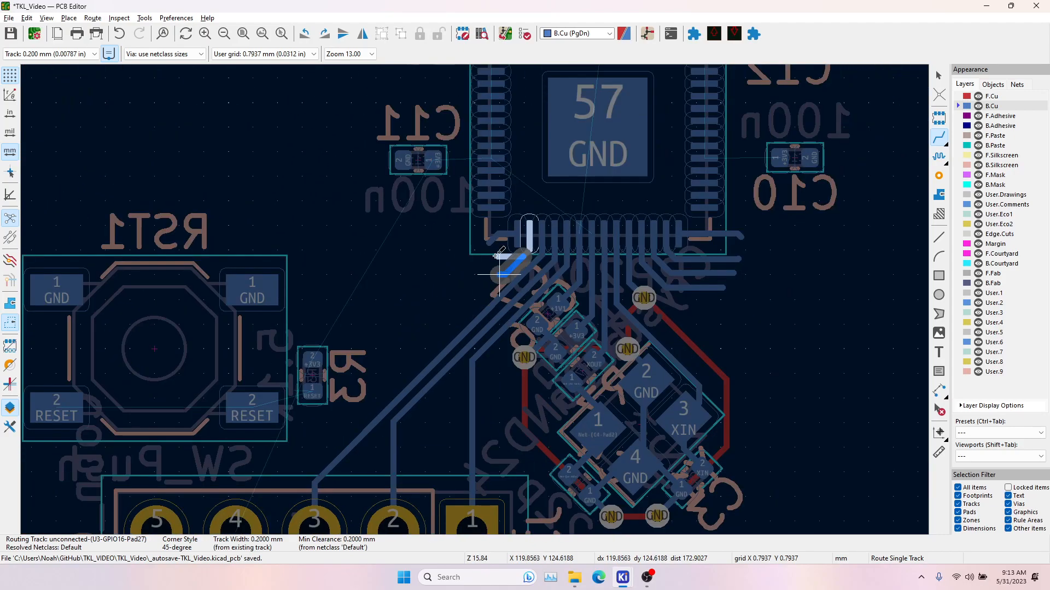
scroll(499, 250, "up", 1)
scroll(474, 300, "up", 2)
double_click(474, 315)
scroll(474, 300, "up", 4)
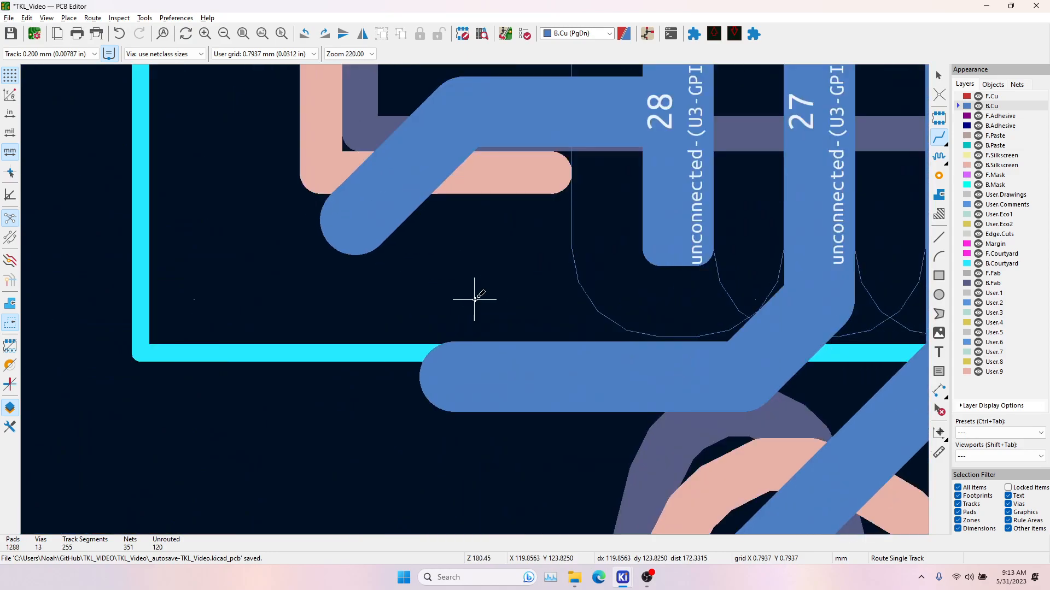
scroll(475, 300, "down", 5)
scroll(475, 300, "down", 5)
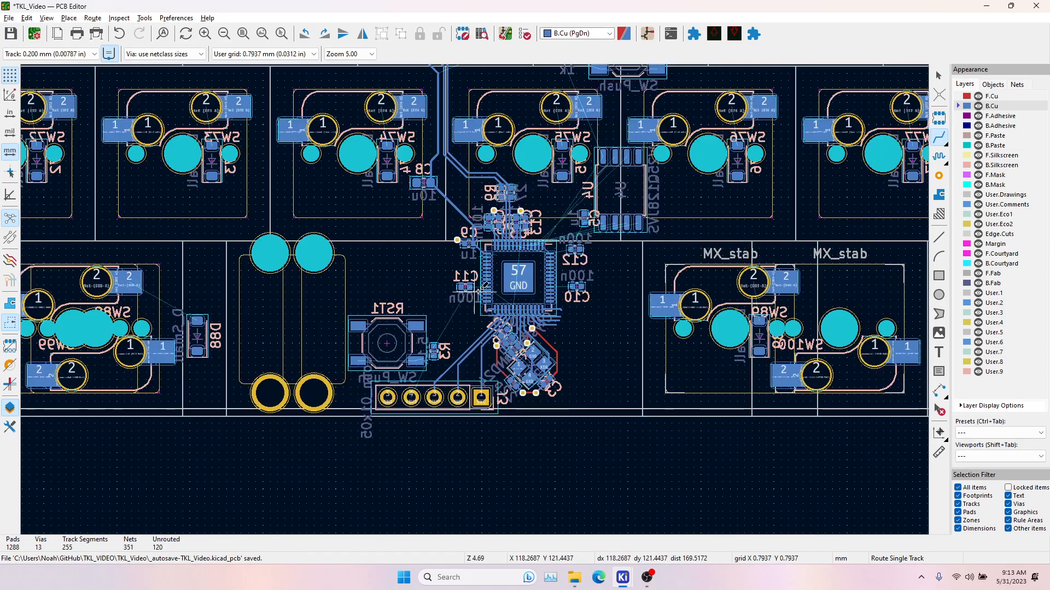
Route RESET on B.Cu from R3 pad 1 down to the RESET track above J3 pad 3.
scroll(425, 422, "up", 5)
middle_click_drag(430, 417, 533, 220)
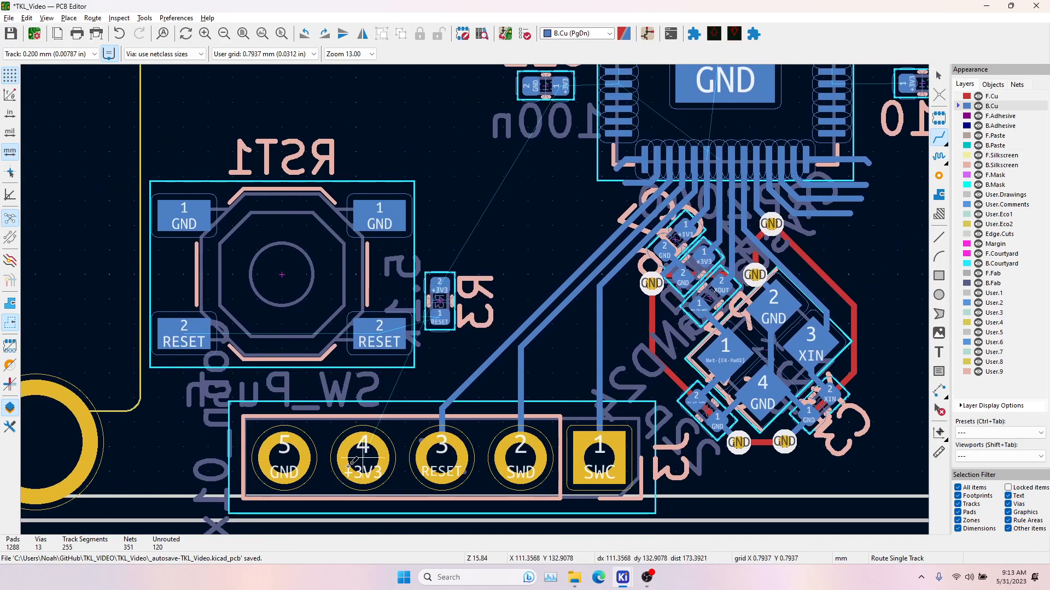
left_click(442, 321)
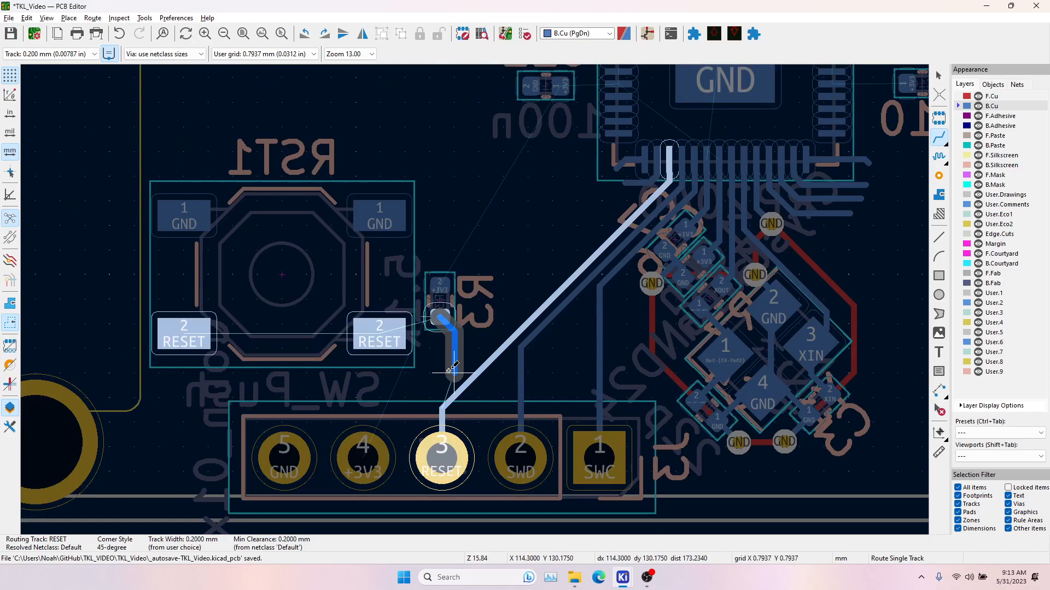
left_click(441, 408)
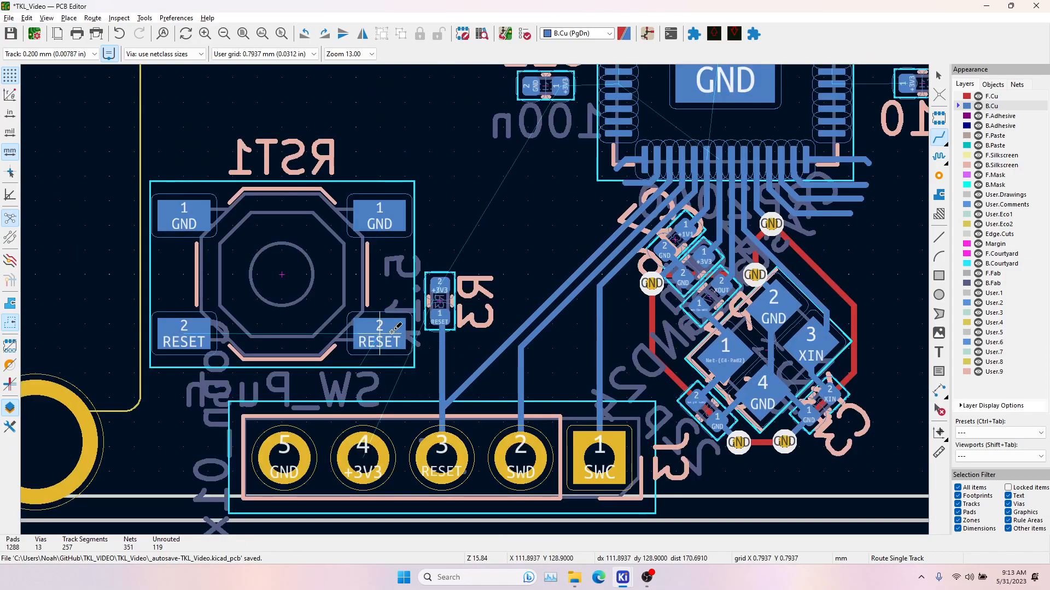
Route RESET from R3 pad 1 to the nearer RESET pad of switch RST1 and across to its other RESET pad.
left_click(439, 323)
left_click(385, 335)
left_click(385, 336)
left_click(184, 335)
Connect RST1's two GND pads with a track on B.Cu and branch from its middle to a via just below.
left_click(184, 219)
left_click(362, 215)
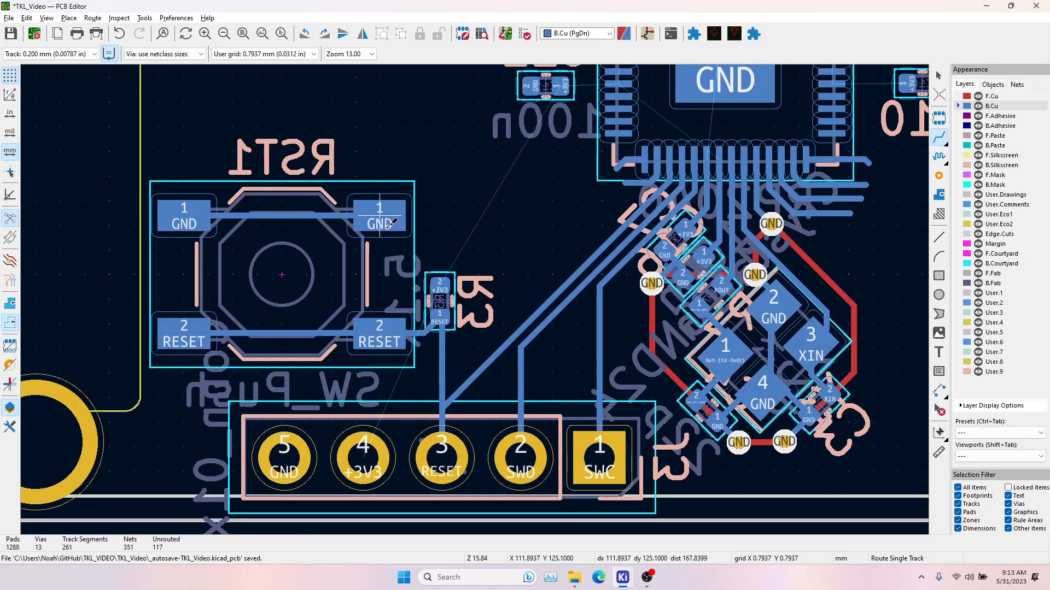
left_click(290, 214)
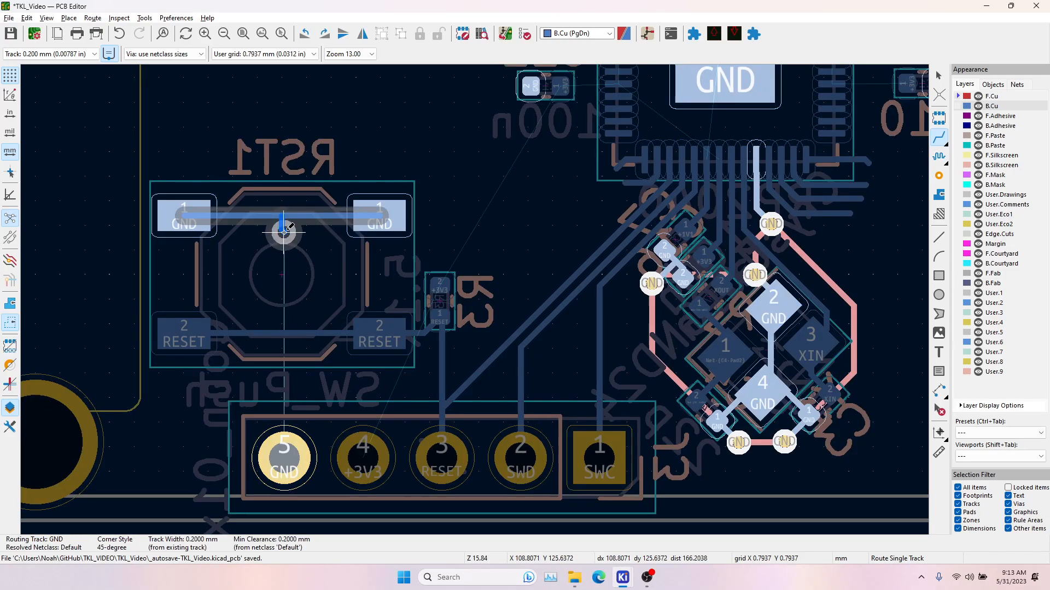
left_click(283, 232)
key("Escape")
key("Page_Down")
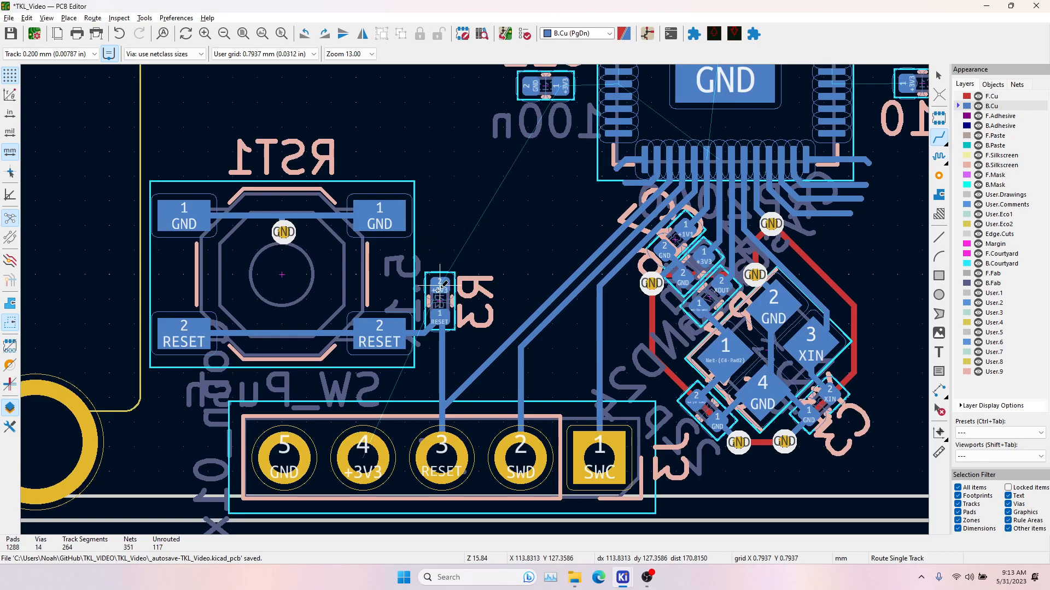
Rotate resistor R3 by 180 degrees and delete the old RESET track running down from it to J3.
key("Escape")
left_click(448, 319)
left_click(447, 300)
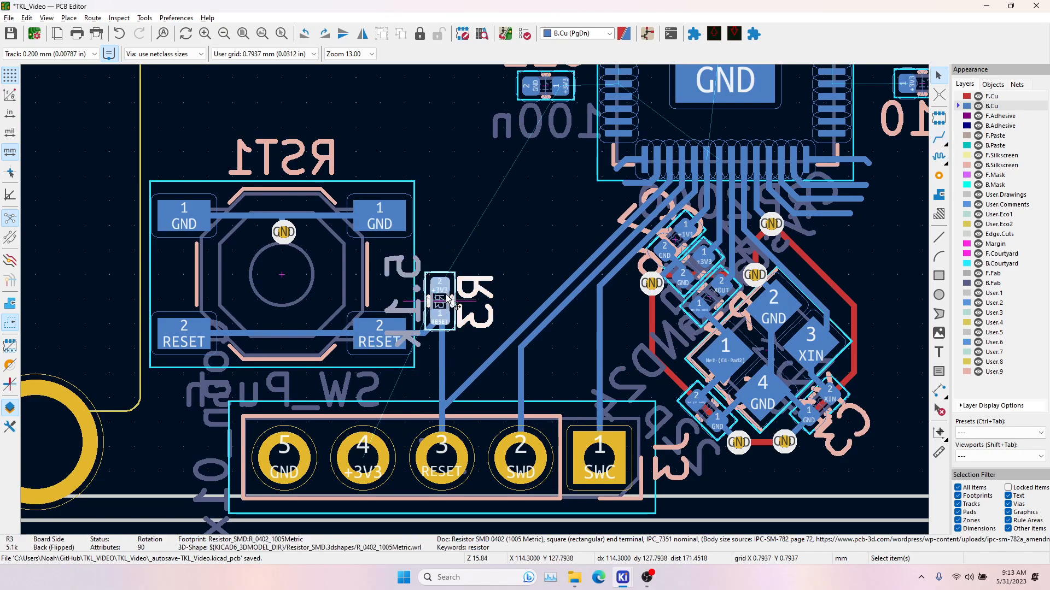
key("r")
key("r")
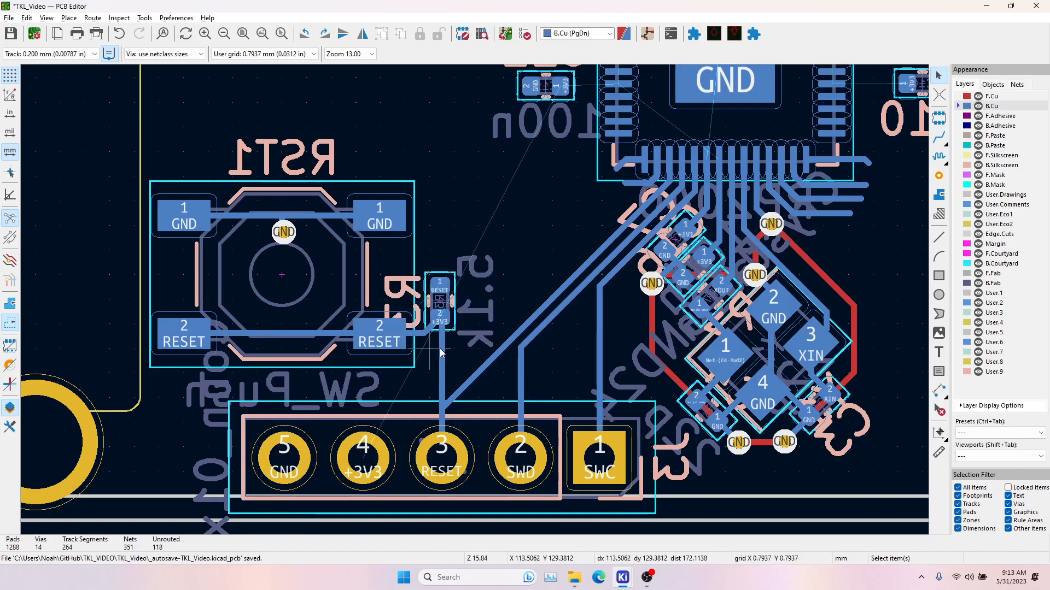
left_click(441, 351)
key("Delete")
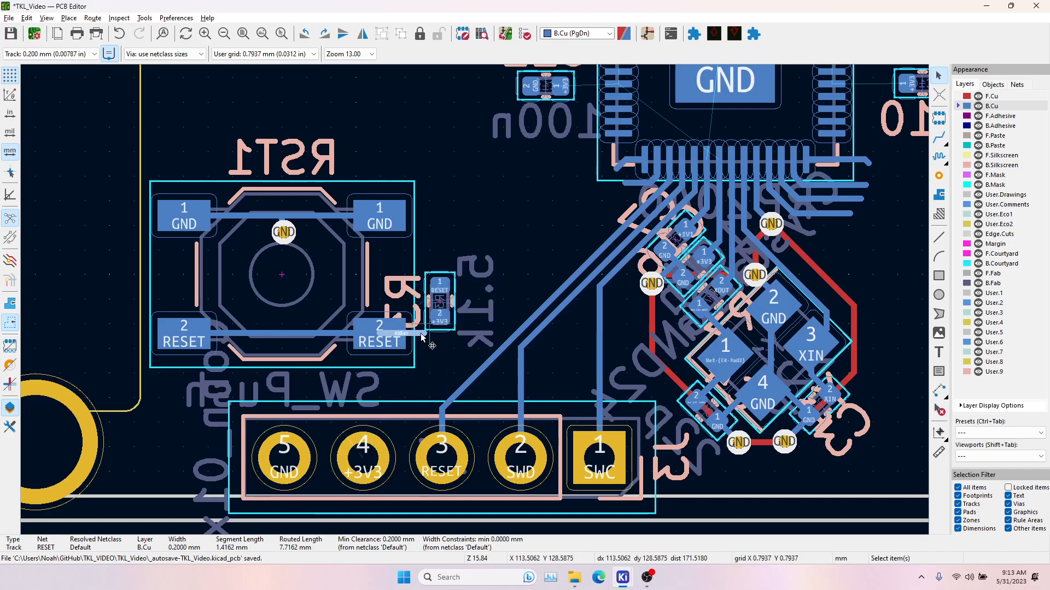
Route RESET on B.Cu from RST1 through R3 pad 1 to the diagonal RESET track, and +3V3 from R3 pad 2 to J3 pad 4.
left_click(944, 139)
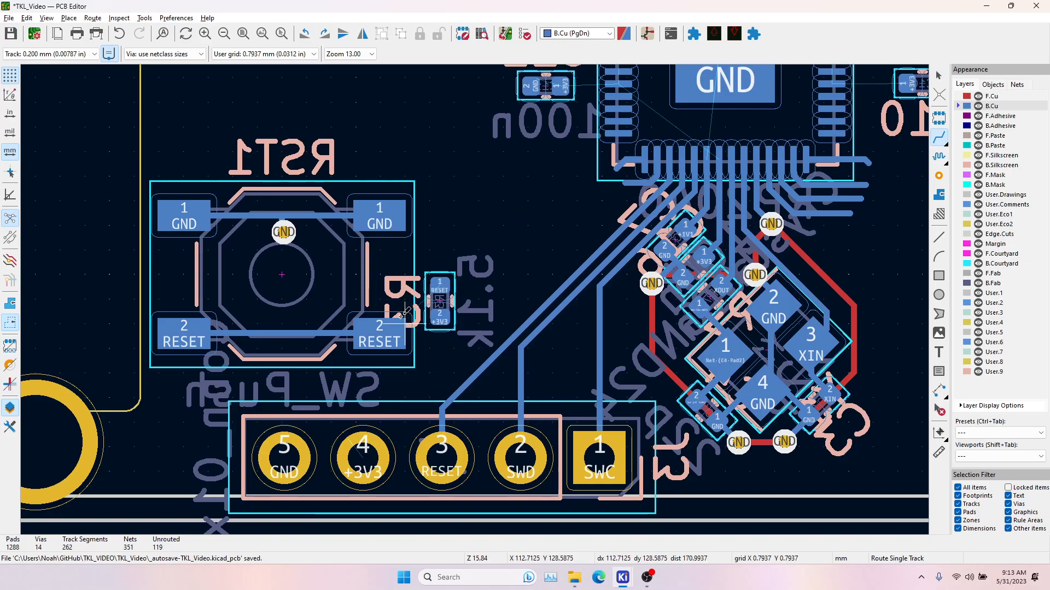
left_click(380, 333)
left_click(440, 284)
left_click(440, 284)
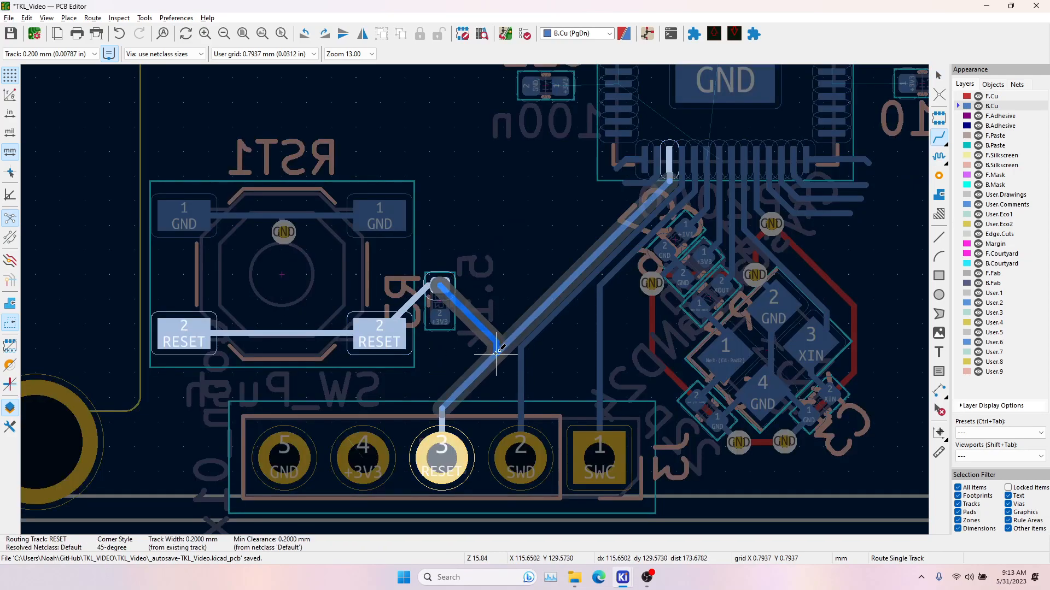
left_click(498, 348)
left_click(440, 317)
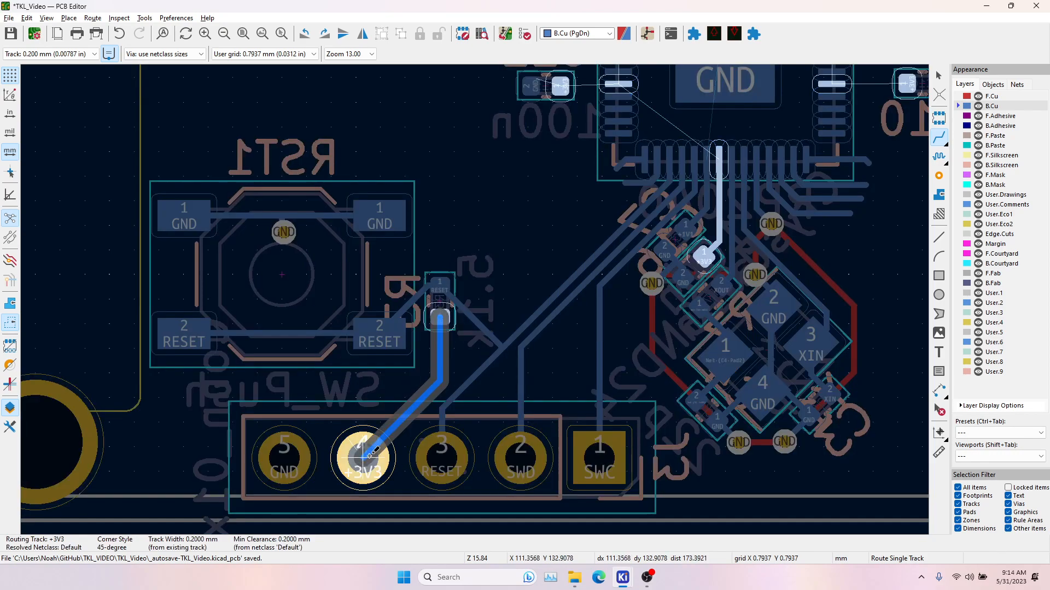
left_click(362, 458)
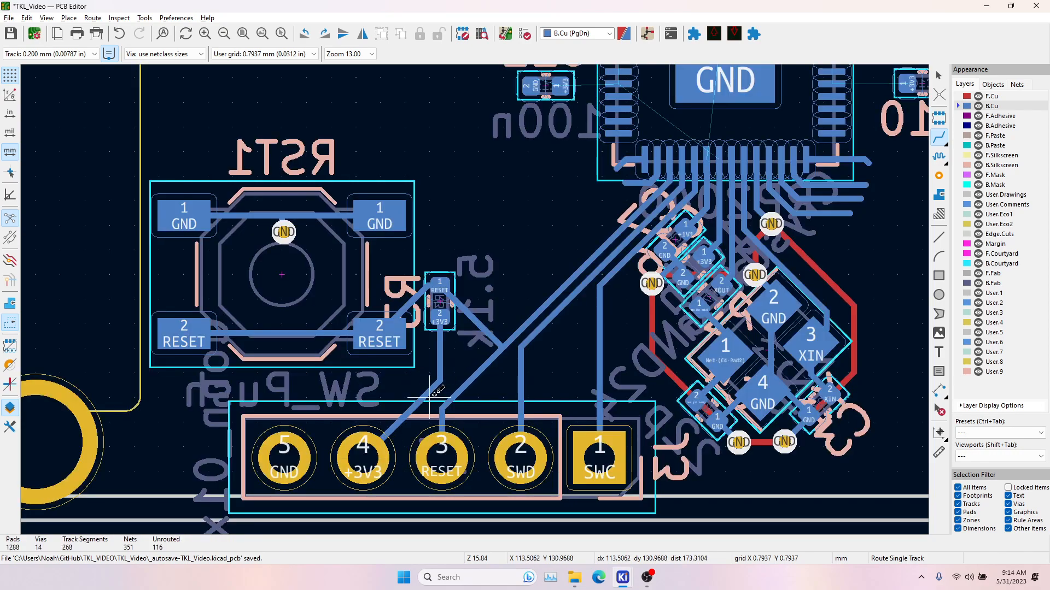
Route +3V3 on B.Cu from microcontroller pin 33 to pad 1 of capacitor C11.
scroll(427, 383, "down", 2)
scroll(420, 381, "up", 1)
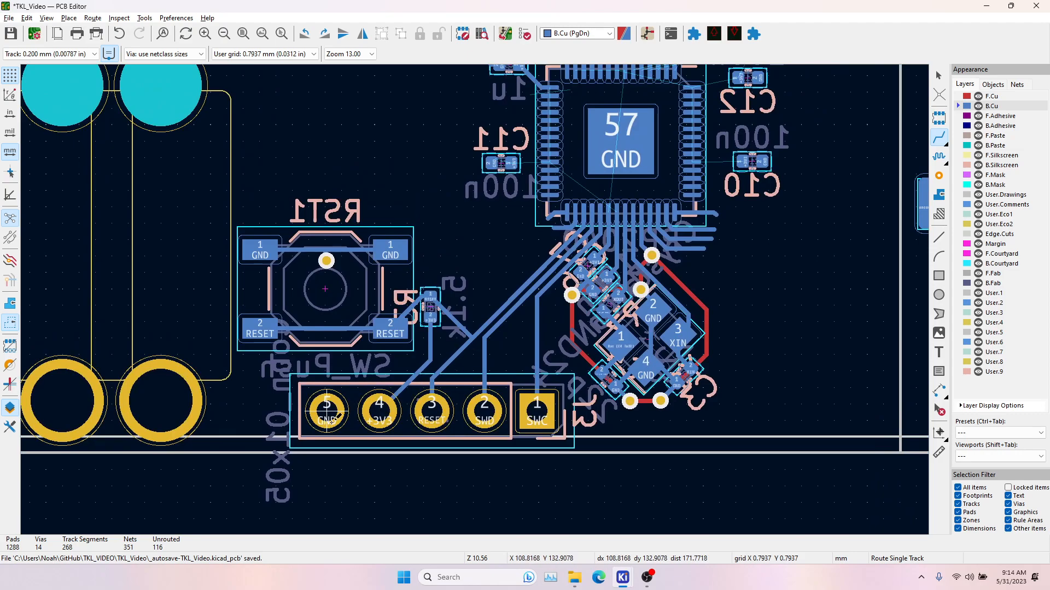
middle_click_drag(327, 404, 299, 431)
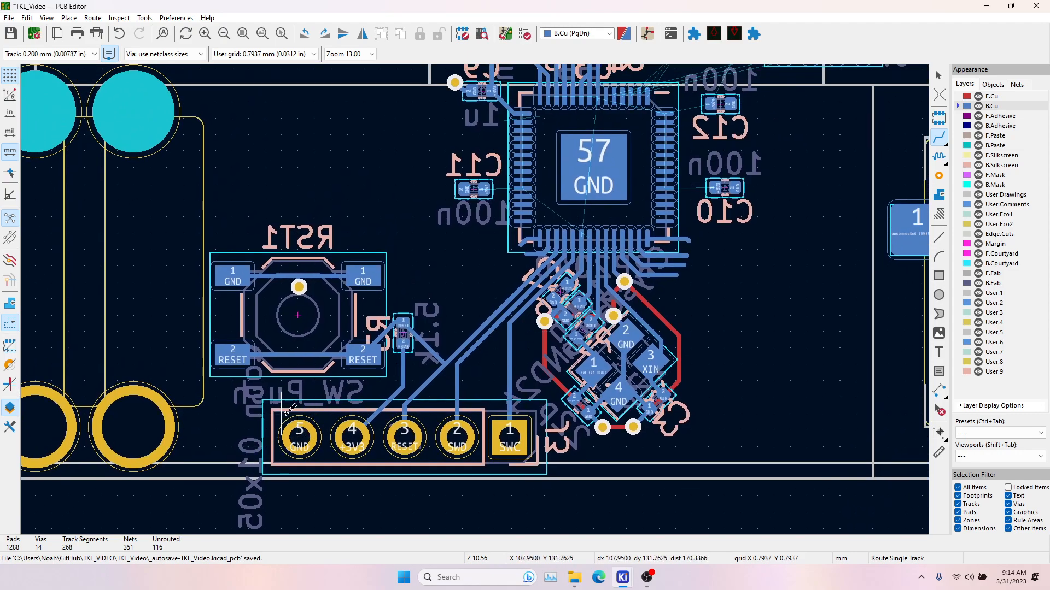
middle_click_drag(478, 305, 407, 367)
scroll(437, 252, "up", 3)
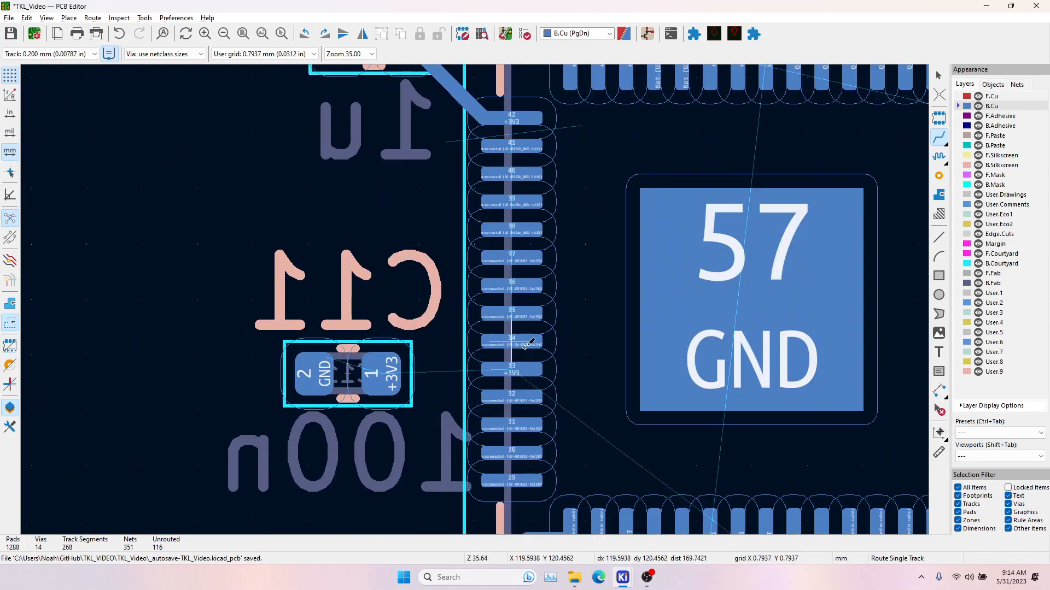
left_click(513, 368)
left_click(390, 376)
Route +3V3 on B.Cu from microcontroller pin 10 to C10 pad 1 and from pin 1 to C12 pad 1.
middle_click_drag(488, 299, 487, 380)
scroll(488, 379, "right", 10)
scroll(488, 379, "down", 3)
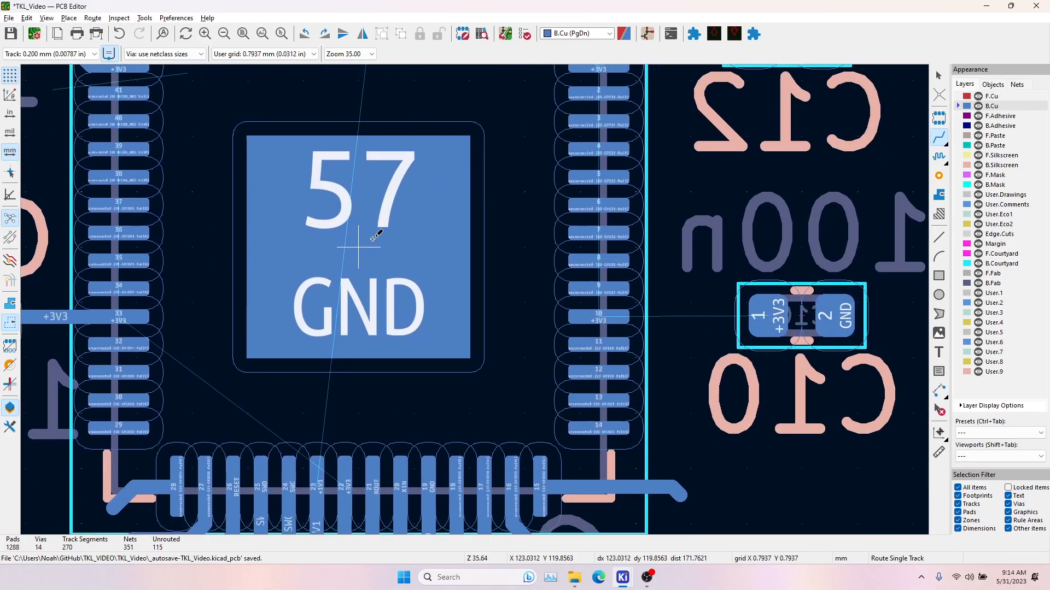
left_click(497, 335)
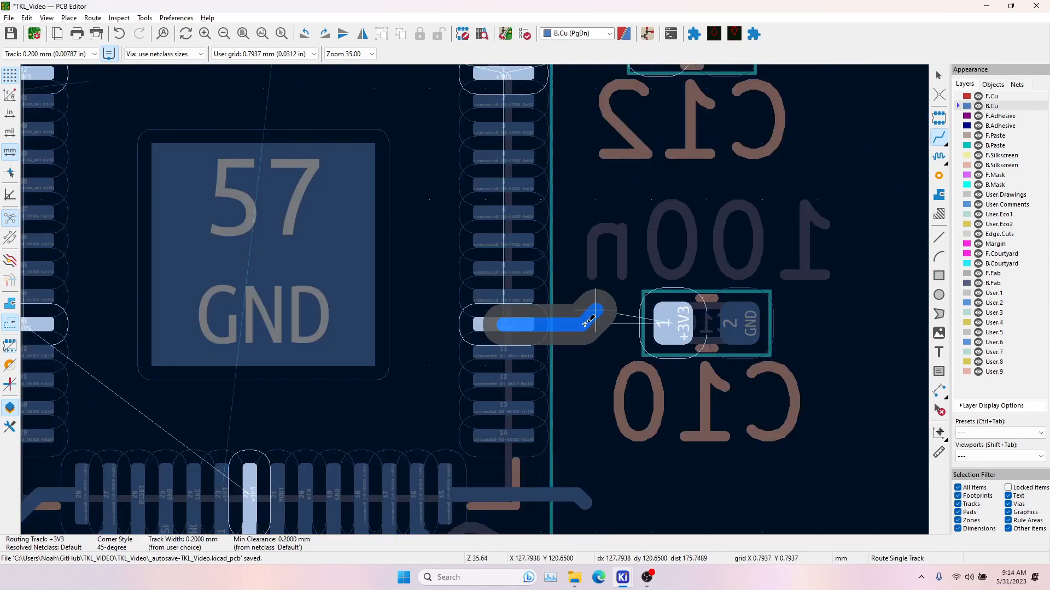
left_click(667, 324)
scroll(531, 187, "up", 3)
left_click(530, 187)
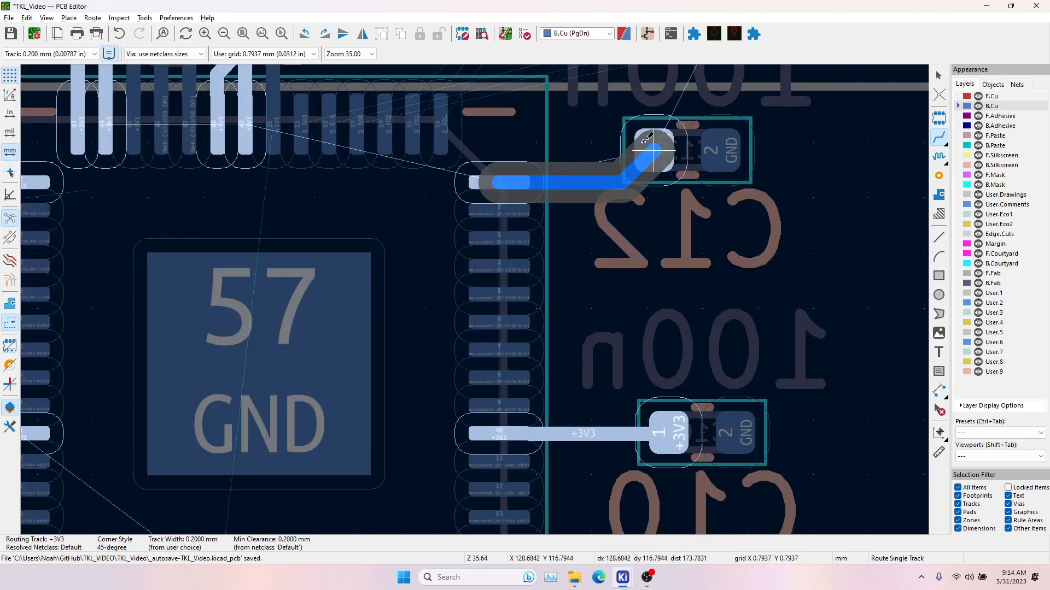
left_click(651, 145)
Route short GND tracks outward from pad 2 of C12 and pad 2 of C10, ending each in a via.
scroll(651, 145, "up", 3)
scroll(452, 217, "right", 6)
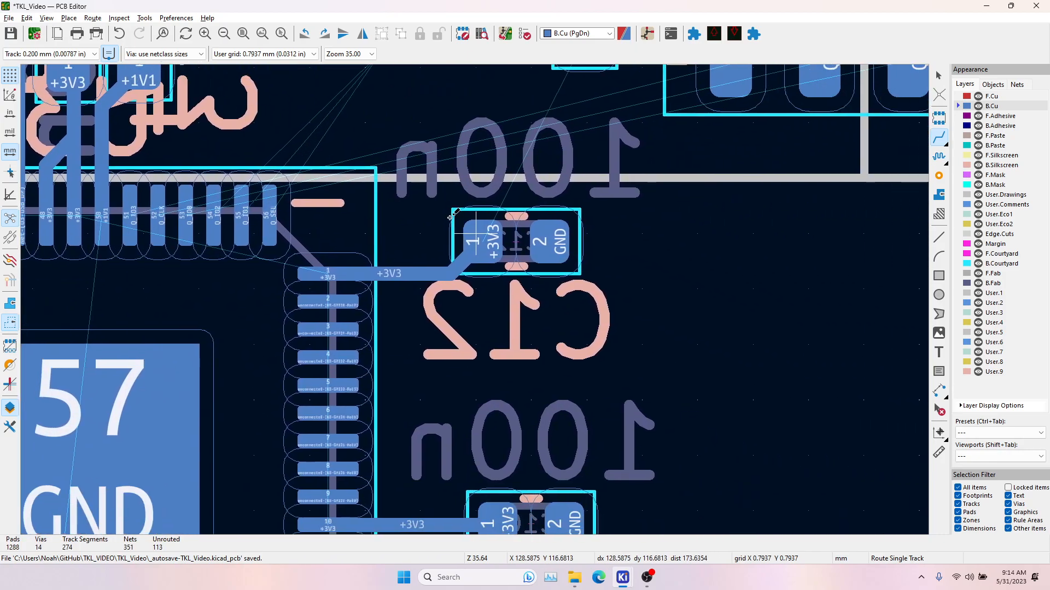
left_click(569, 256)
key("v")
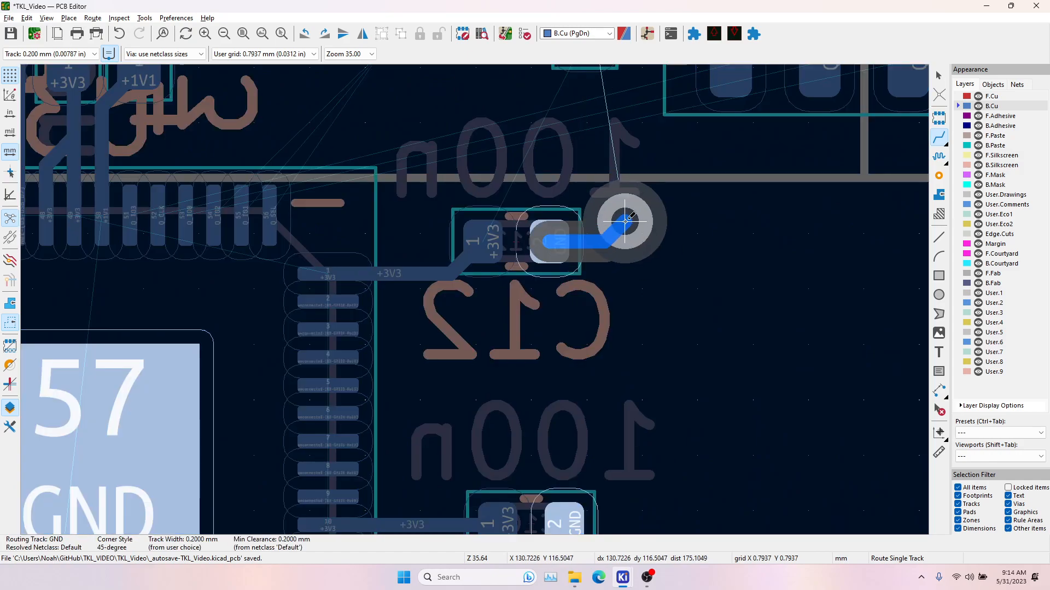
left_click(623, 228)
scroll(624, 228, "down", 5)
left_click(505, 364)
key("v")
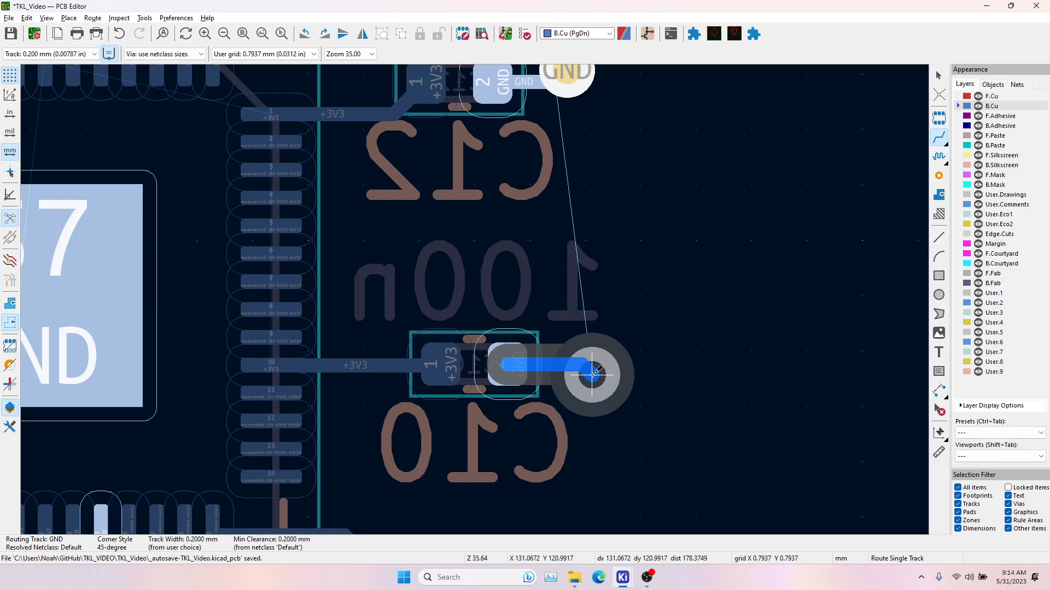
left_click(594, 375)
key("Escape")
Route a short GND track from C11 pad 2 away from the microcontroller and end it in a via.
middle_click_drag(465, 285, 899, 304)
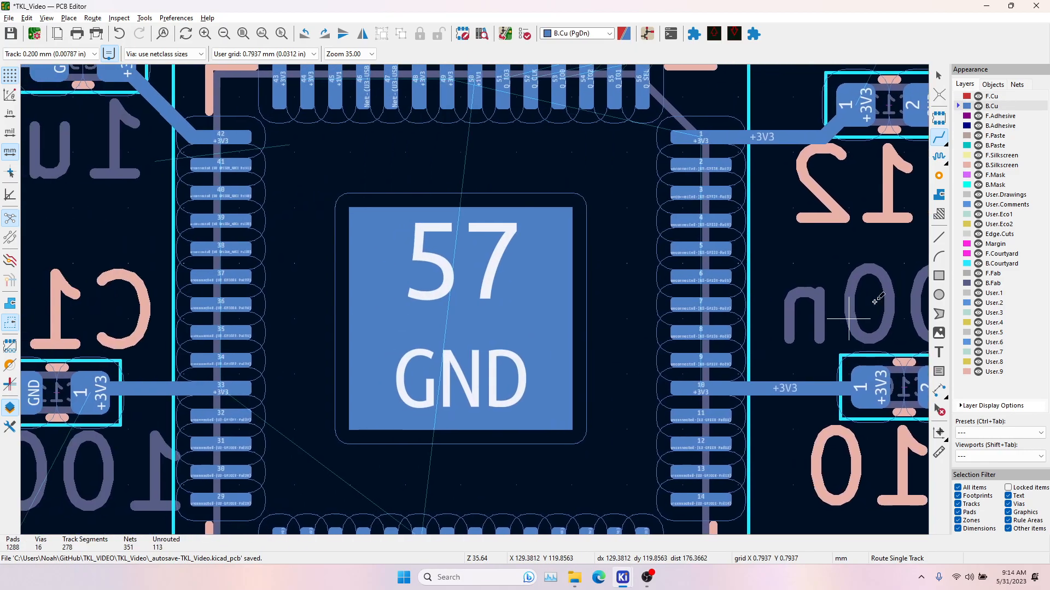
middle_click_drag(202, 358, 497, 321)
left_click(332, 346)
key("v")
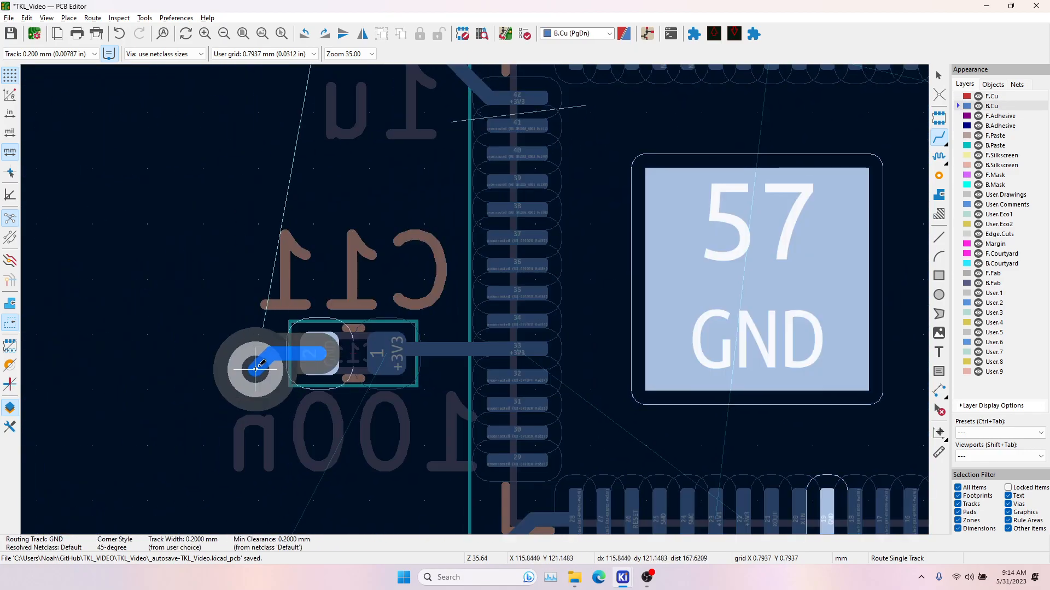
left_click(251, 367)
key("Escape")
middle_click_drag(358, 158, 480, 282)
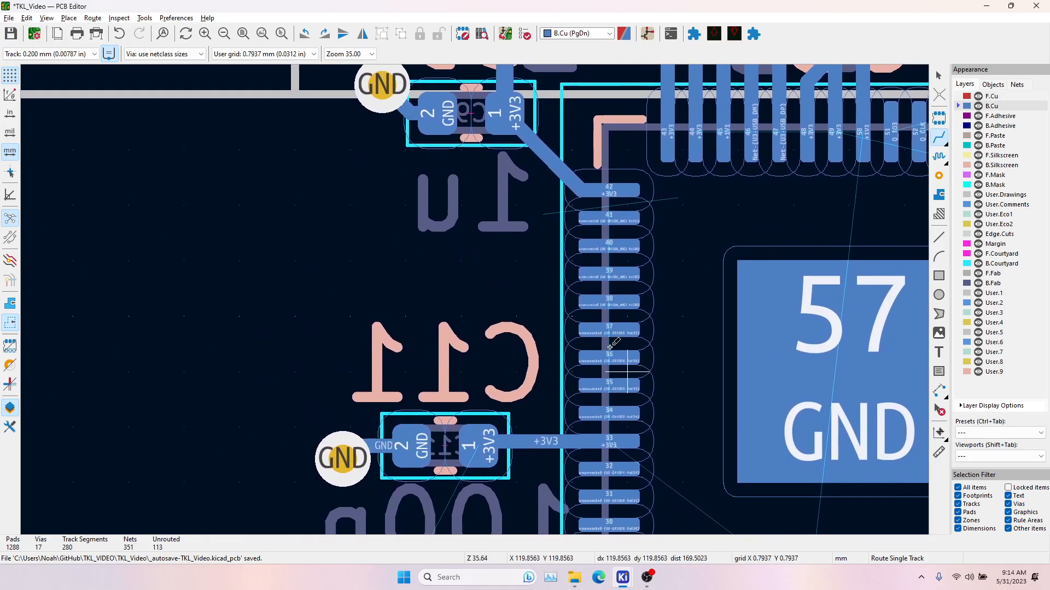
left_click(610, 228)
key("Escape")
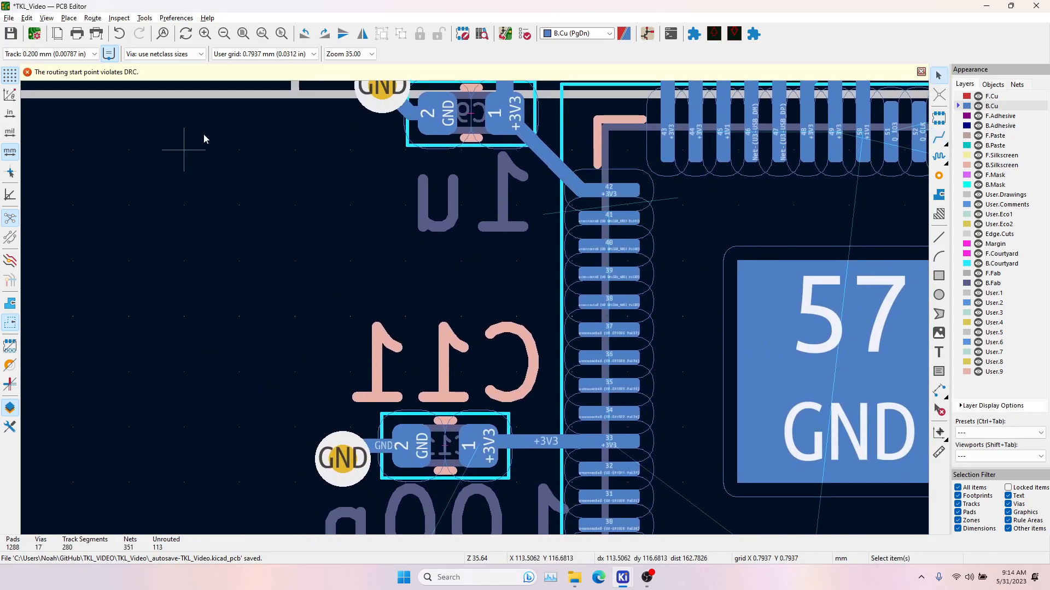
Move flash chip U4 straight down so its lower pad row sits nearly level with capacitor C12.
middle_click_drag(588, 342, 200, 307)
middle_click_drag(779, 234, 379, 245)
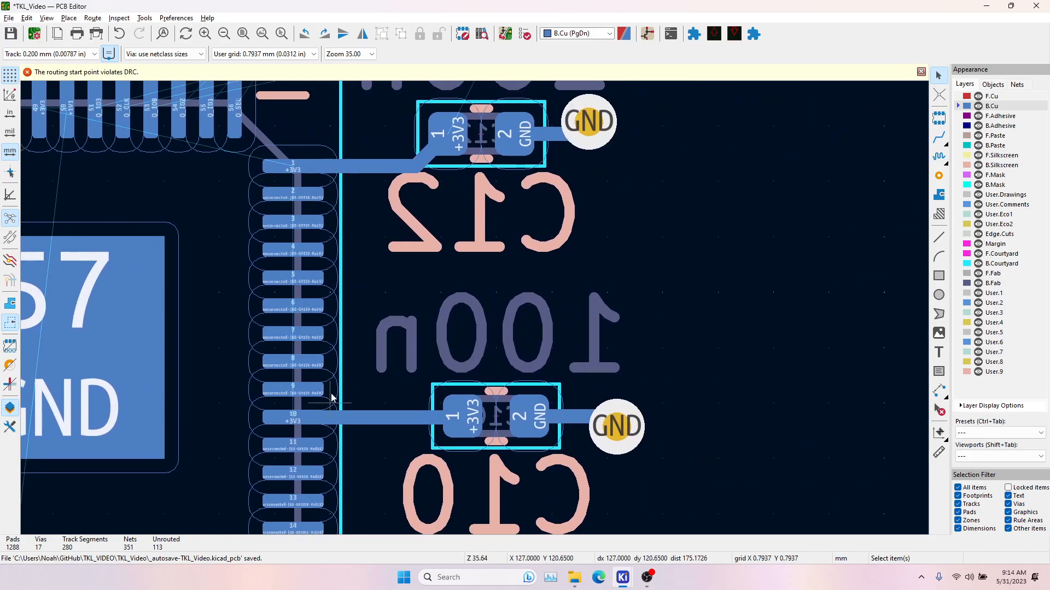
middle_click_drag(434, 426, 516, 163)
middle_click_drag(455, 415, 655, 282)
scroll(447, 396, "down", 1)
scroll(475, 308, "down", 1)
middle_click_drag(476, 178, 555, 386)
middle_click_drag(755, 109, 492, 319)
left_click(575, 249)
left_click_drag(587, 233, 593, 275)
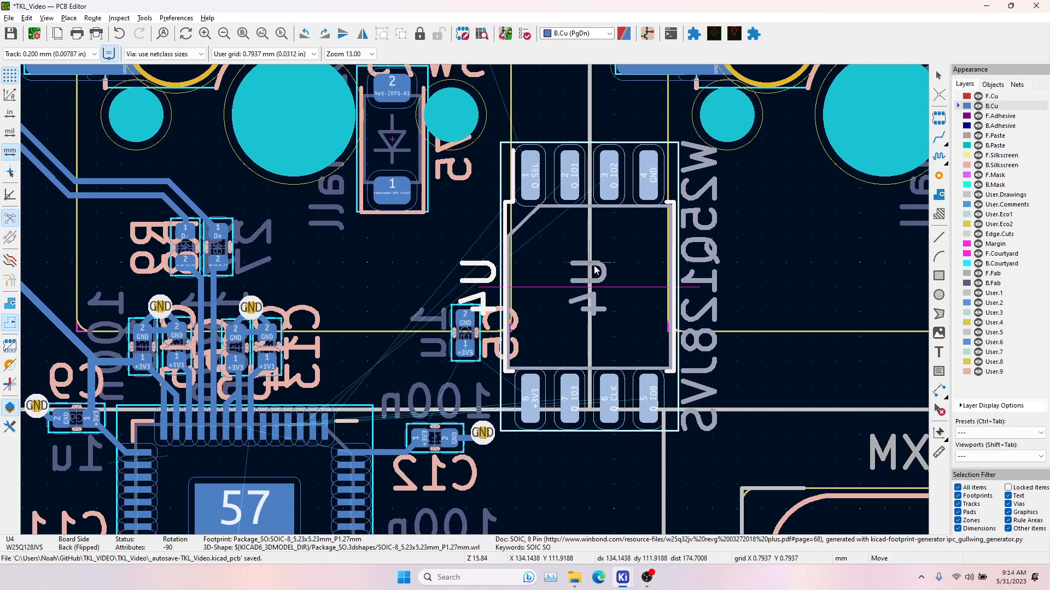
Move capacitor C5 down beside U4's +3V3 pad 8, above C12, with its +3V3 pad at the lower end.
left_click(464, 338)
left_click(474, 332)
left_click_drag(475, 333, 466, 336)
key("r")
key("r")
key("r")
key("r")
key("r")
key("r")
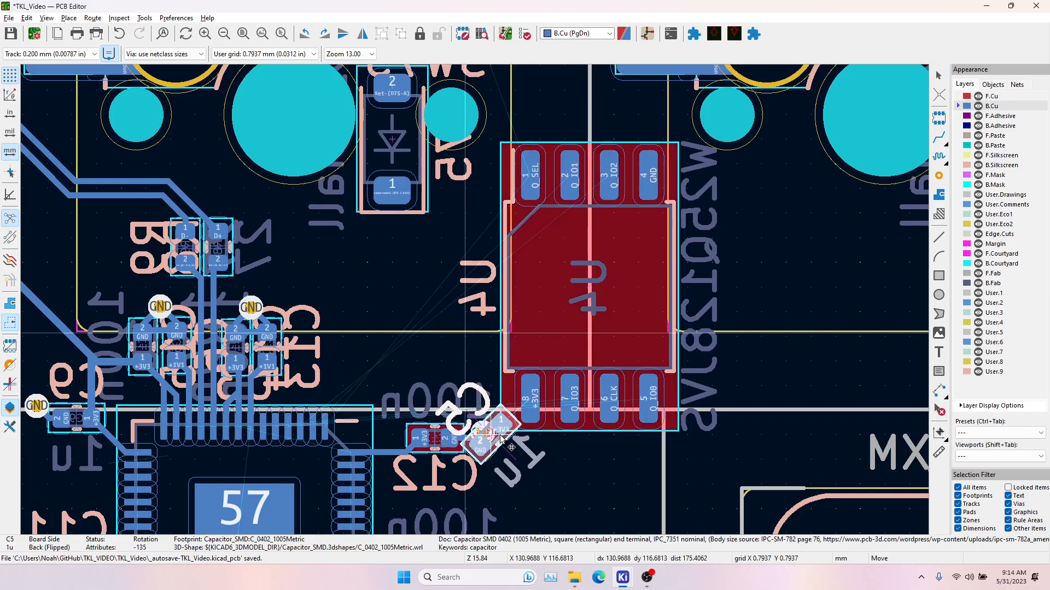
key("r")
key("r")
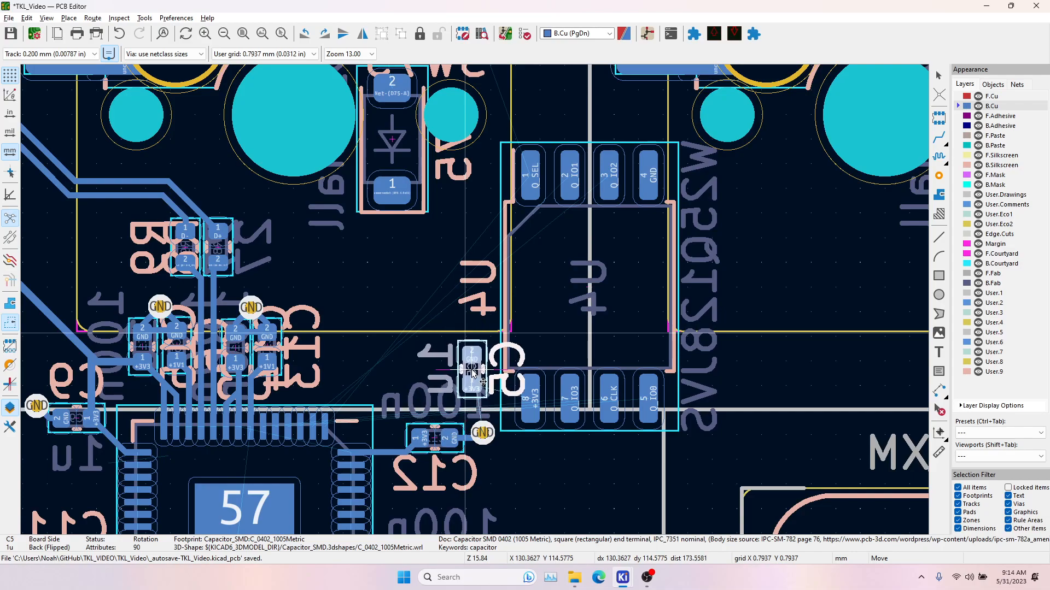
left_click(470, 373)
Route +3V3 on B.Cu from C12 pad 1 to C5 pad 1 and on to U4 pad 8.
key("x")
left_click(424, 438)
left_click(471, 391)
left_click(474, 392)
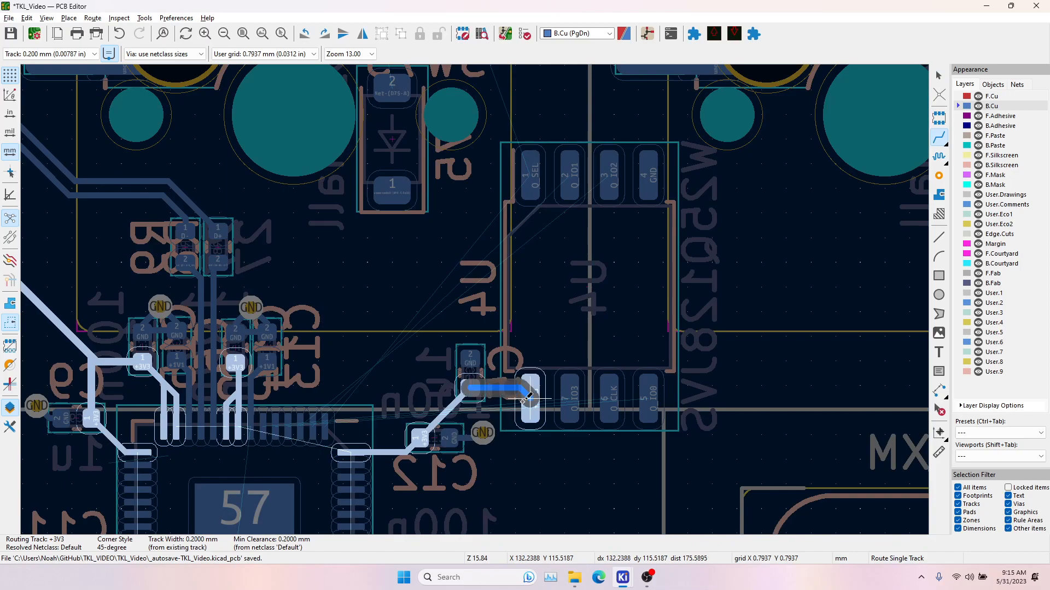
left_click(528, 390)
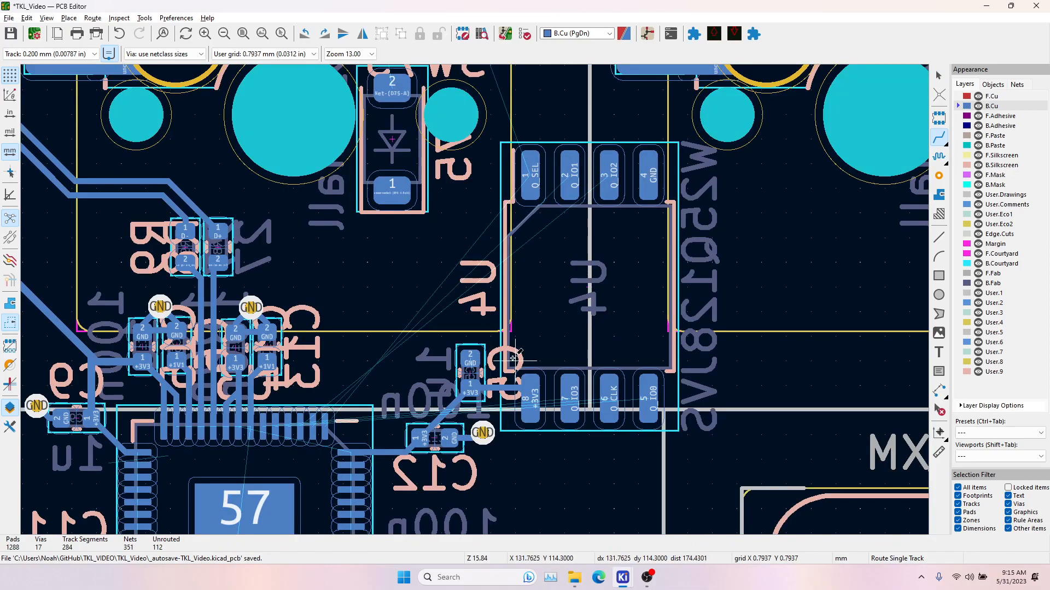
Route a short GND track upward from C5 pad 2 and end it in a via.
left_click(471, 354)
key("v")
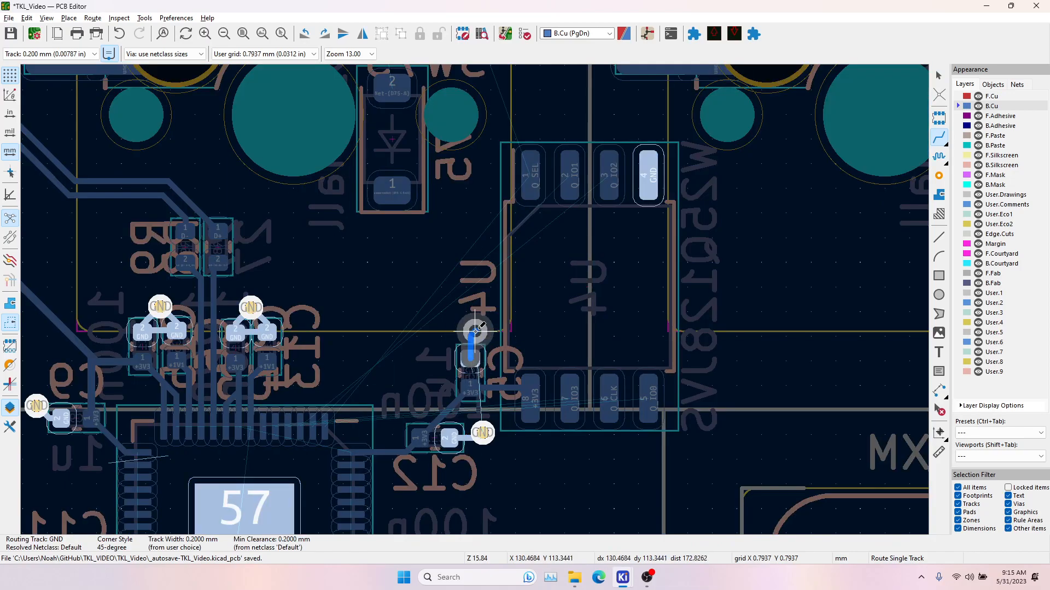
left_click(473, 328)
key("Escape")
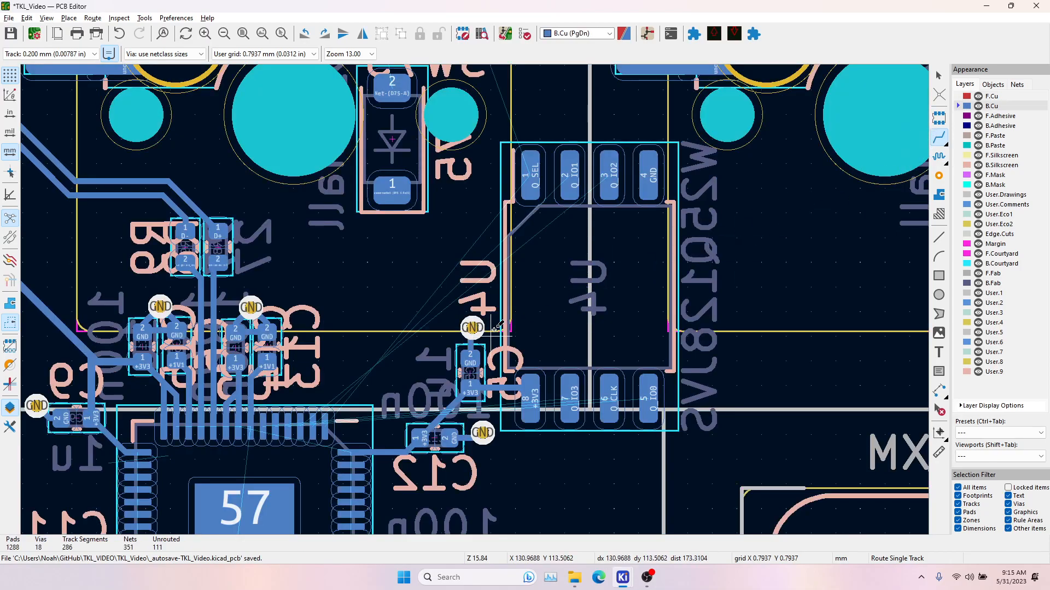
left_click(264, 430)
key("Escape")
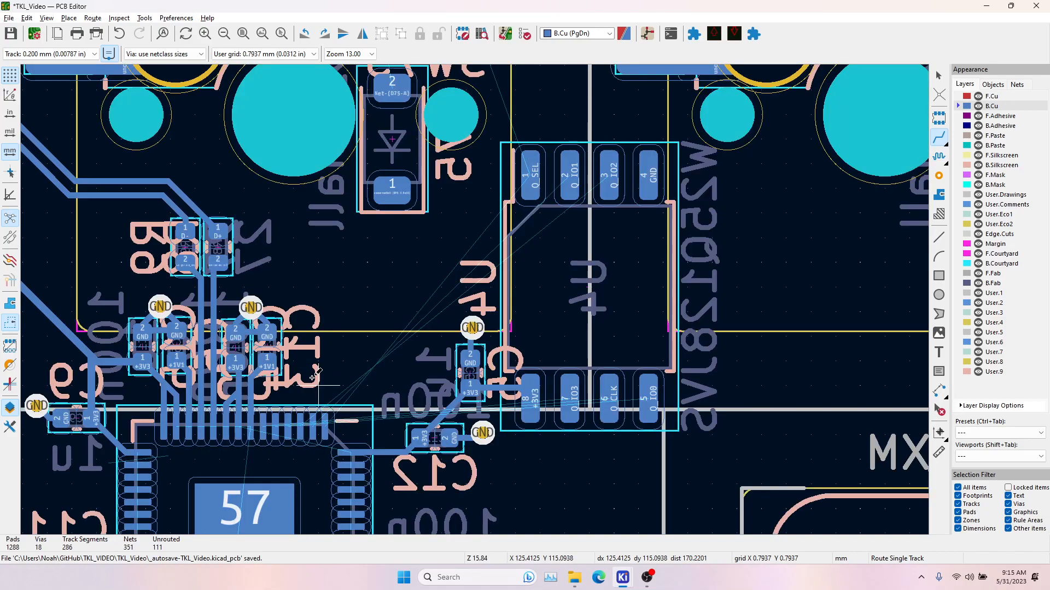
left_click(264, 430)
key("Escape")
left_click(296, 423)
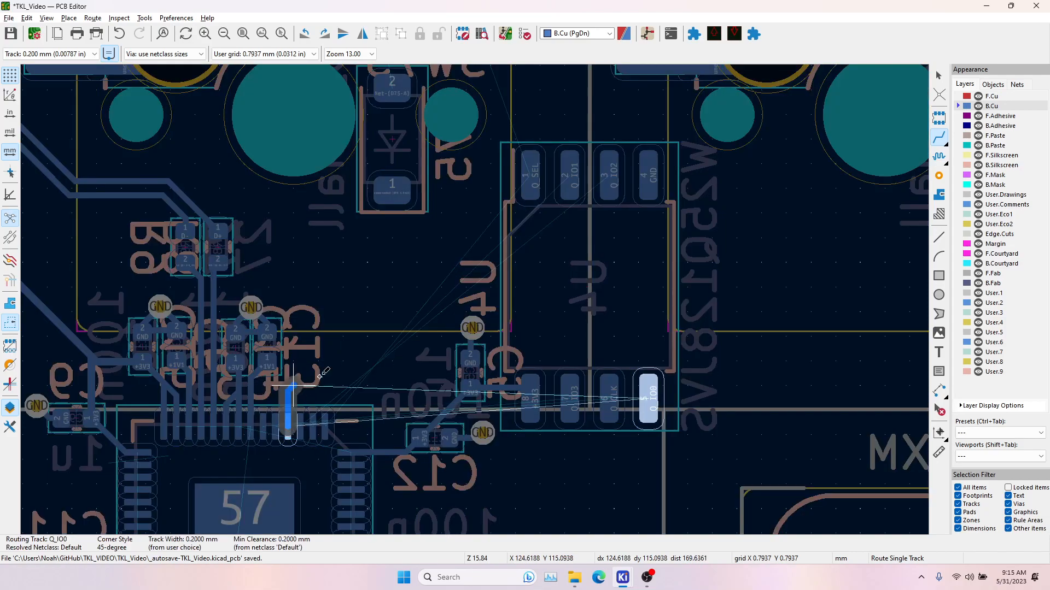
key("Escape")
left_click(304, 416)
key("Escape")
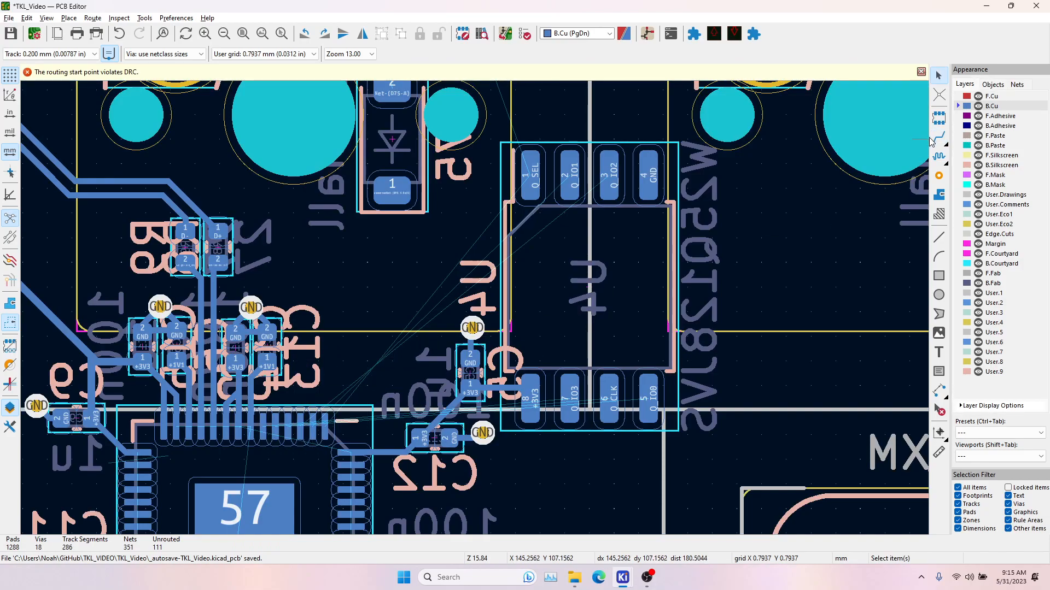
Rotate flash chip U4 by 180 degrees.
left_click(594, 292)
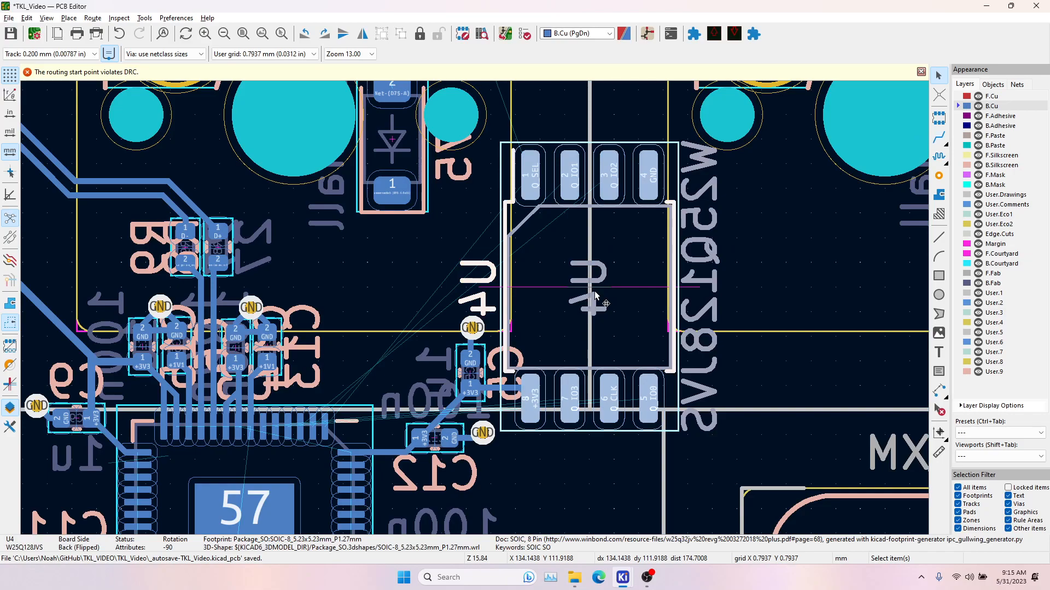
key("r")
key("r")
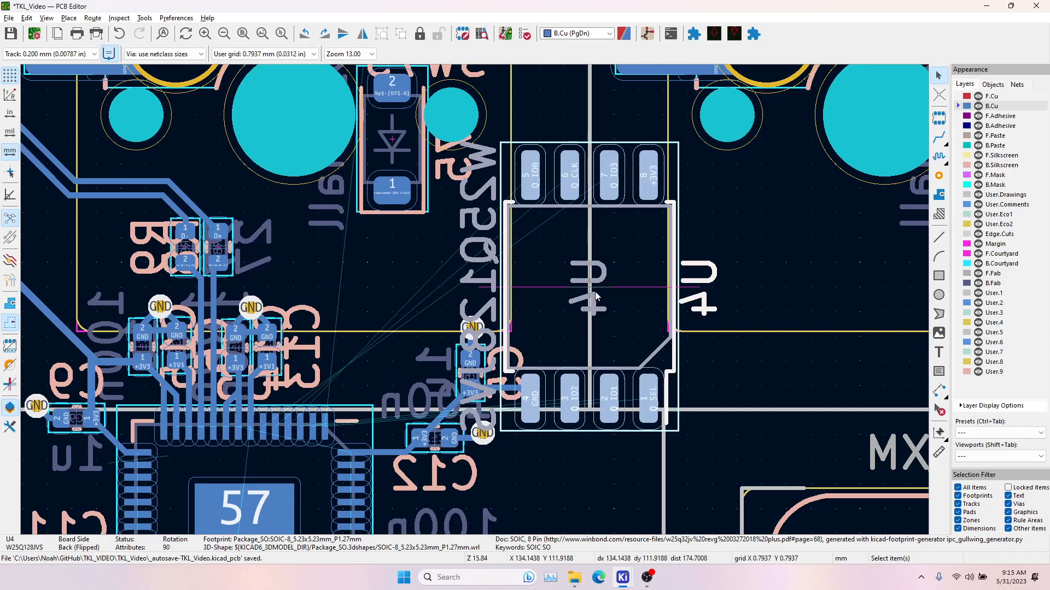
key("Escape")
Try to route Q_IO3 from the microcontroller's upper pad row toward U4 pad 7, and delete the partial track.
key("x")
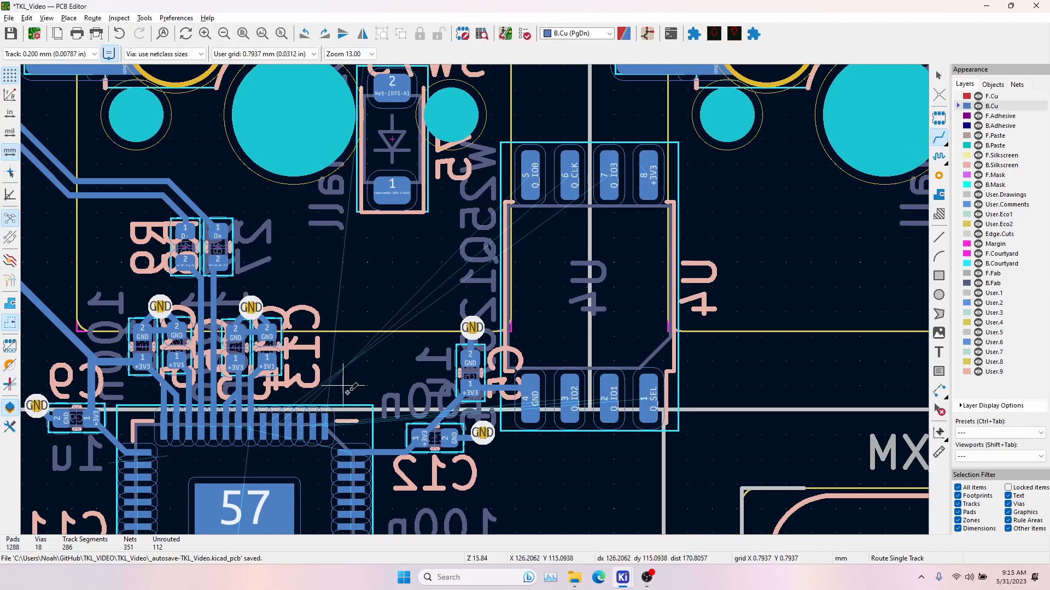
left_click(262, 432)
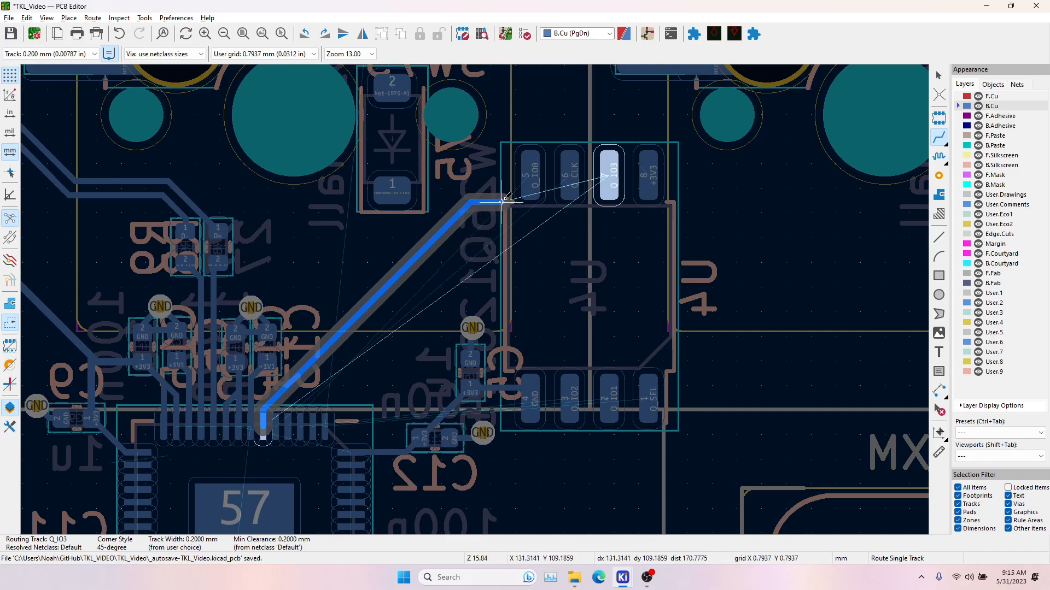
left_click(480, 278)
key("Escape")
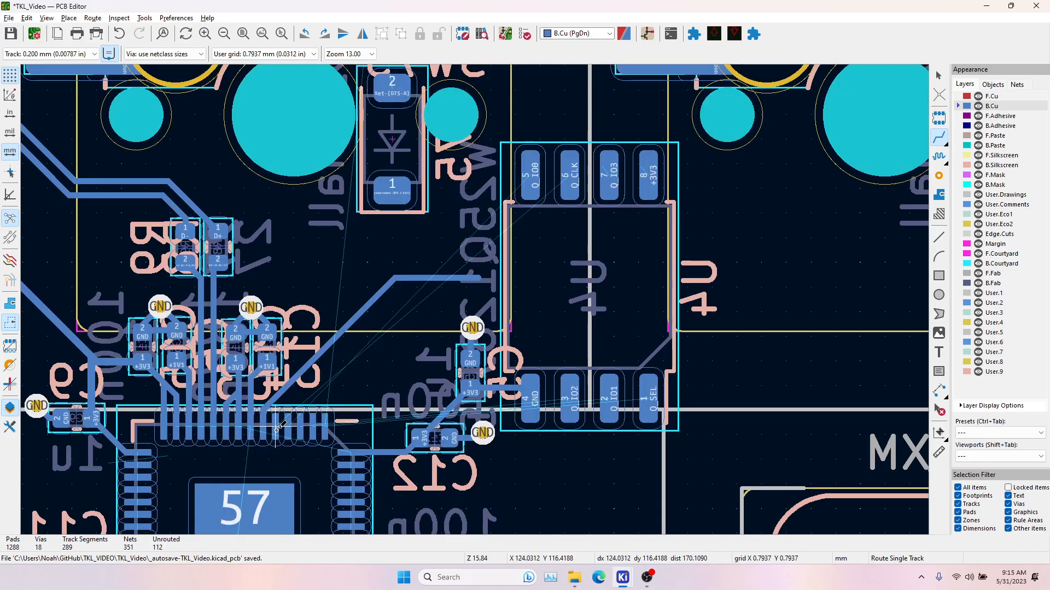
key("Escape")
left_click(432, 279)
key("Delete")
left_click(377, 295)
key("Delete")
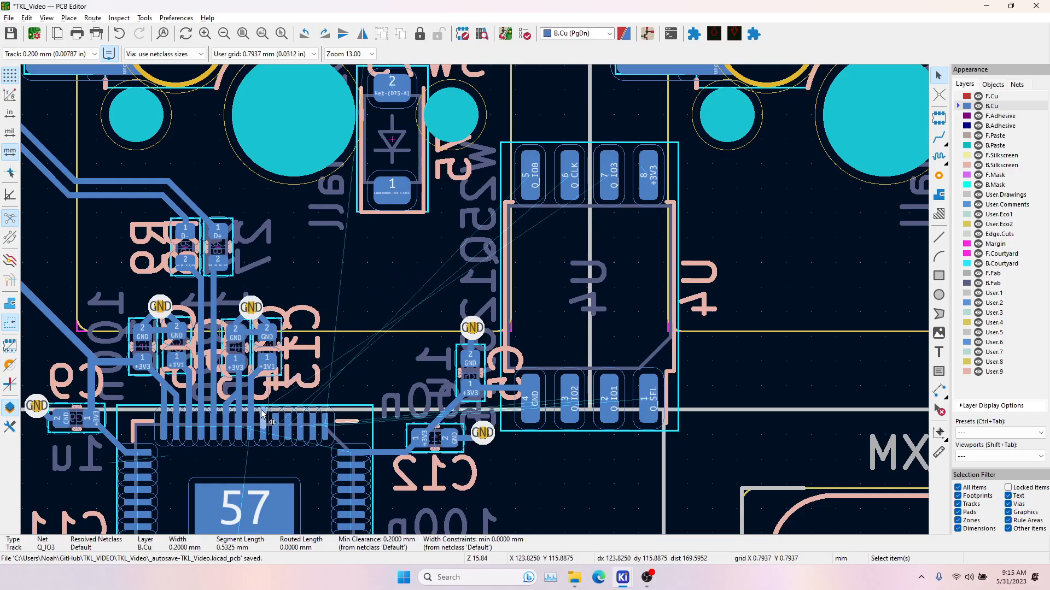
Delete the +3V3 track segments between C5 pad 1 and U4's lower pad row.
left_click(497, 390)
key("Delete")
left_click(520, 389)
key("Delete")
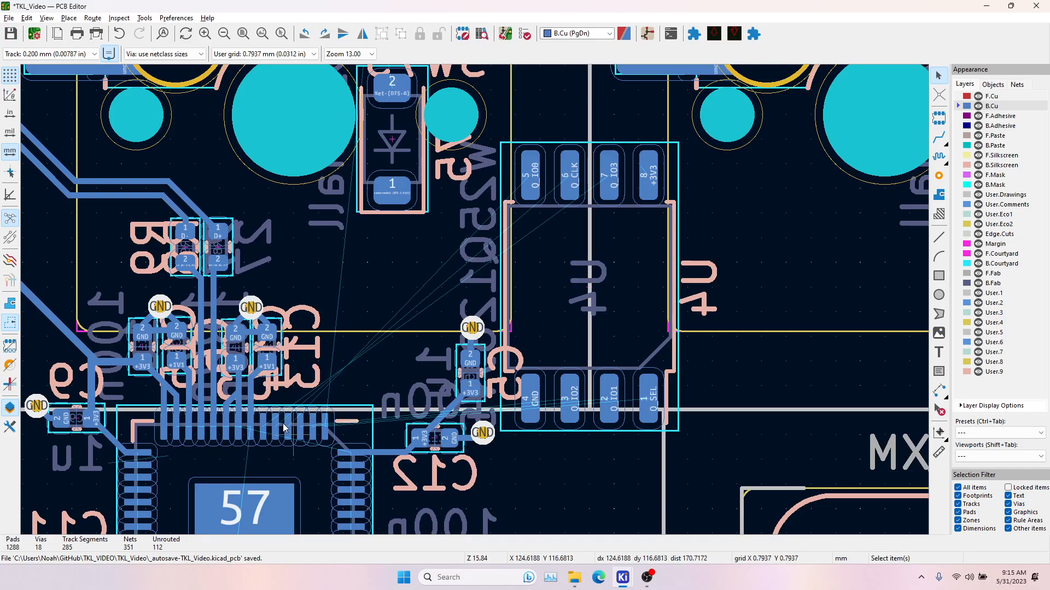
Compare the order of the microcontroller's flash signal pads with the positions of the matching Q_ pads on U4.
scroll(284, 428, "up", 1)
scroll(691, 250, "up", 1)
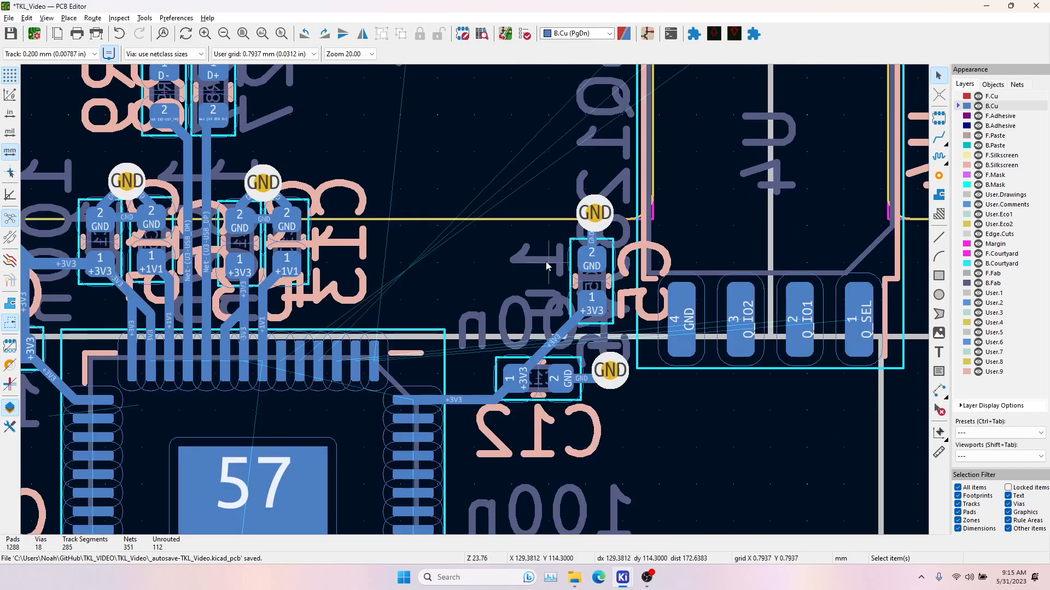
middle_click_drag(546, 261, 456, 427)
left_click(641, 157)
left_click(597, 144, "shift")
left_click(704, 147, "shift")
middle_click_drag(360, 417, 416, 355)
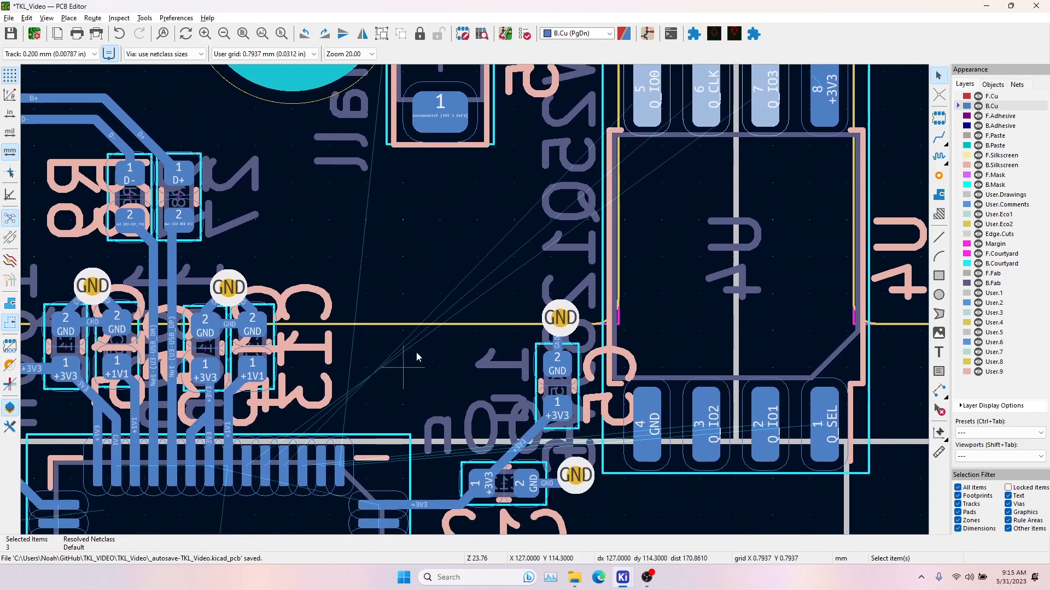
left_click(249, 461)
left_click(266, 462, "shift")
left_click(285, 461, "shift")
left_click(304, 462)
left_click(321, 462, "shift")
left_click(339, 464, "shift")
left_click(712, 418, "shift")
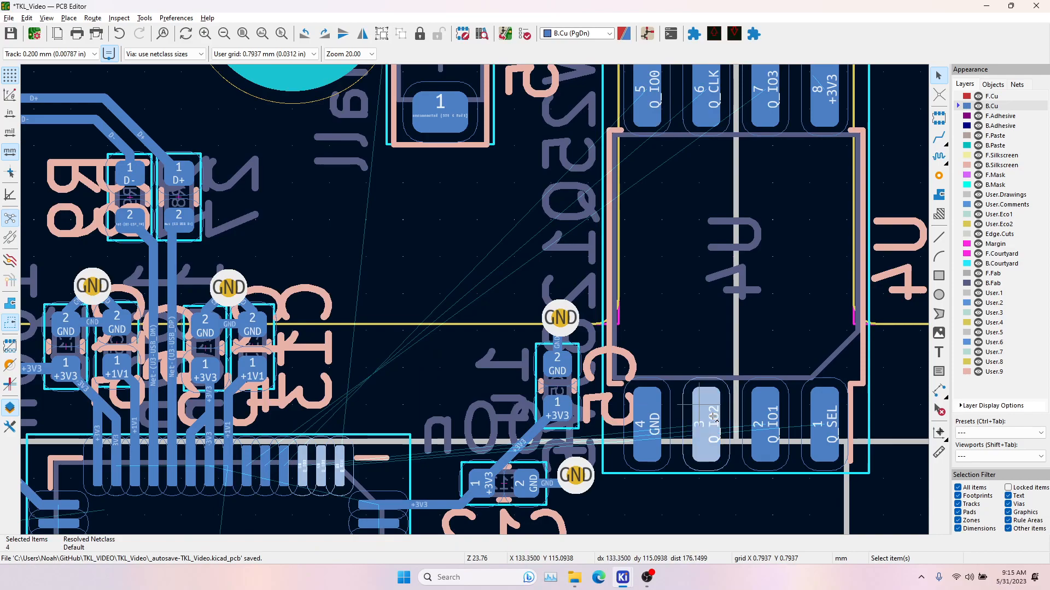
left_click(766, 424, "shift")
left_click(825, 424, "shift")
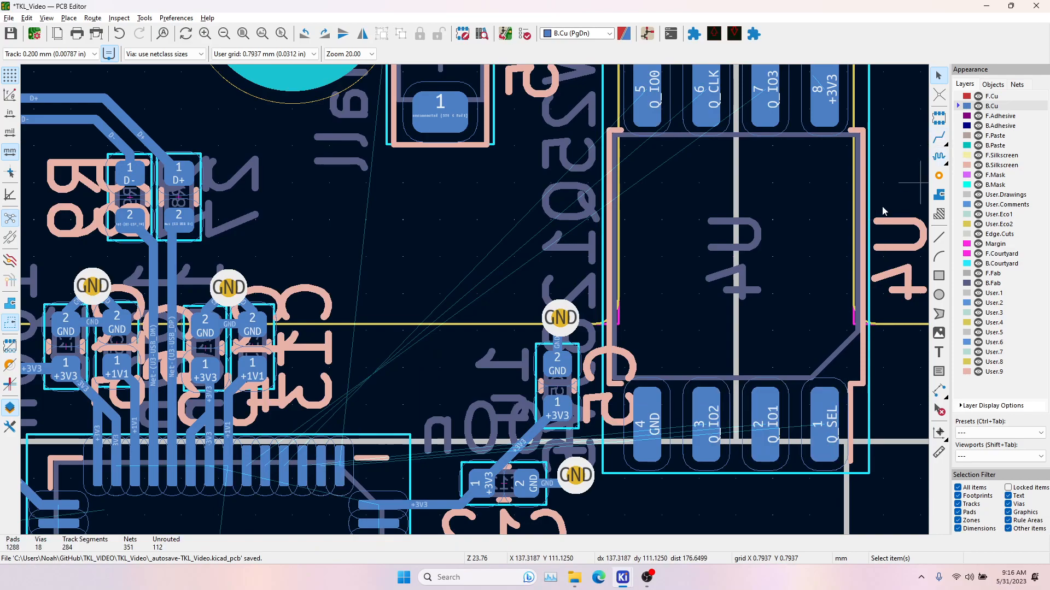
Rotate U4 a further 90 degrees and move it straight up until its outline clears C5.
scroll(474, 300, "down", 2)
left_click(488, 285)
key("r")
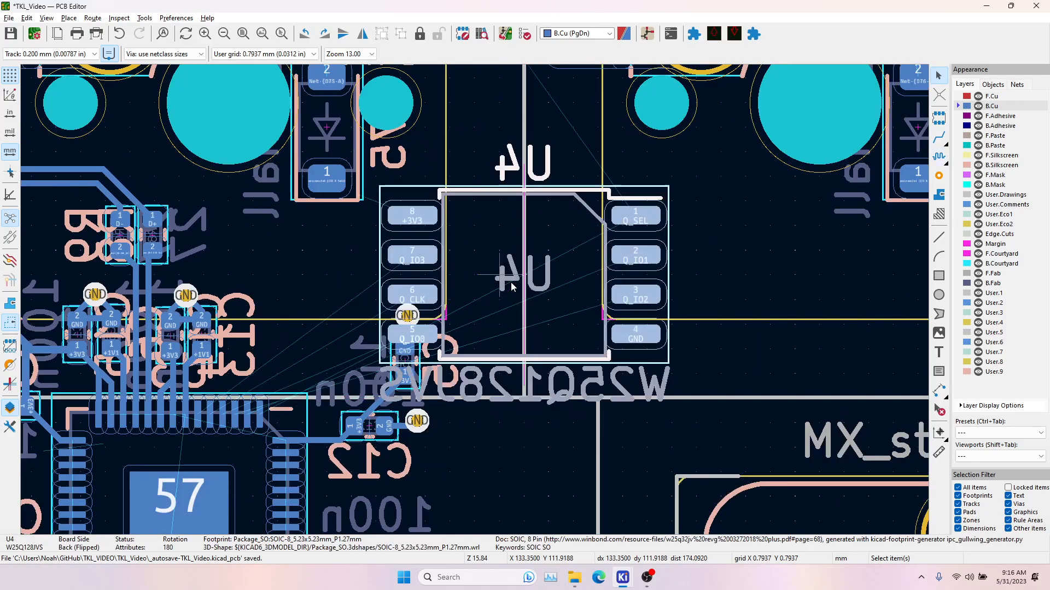
key("m")
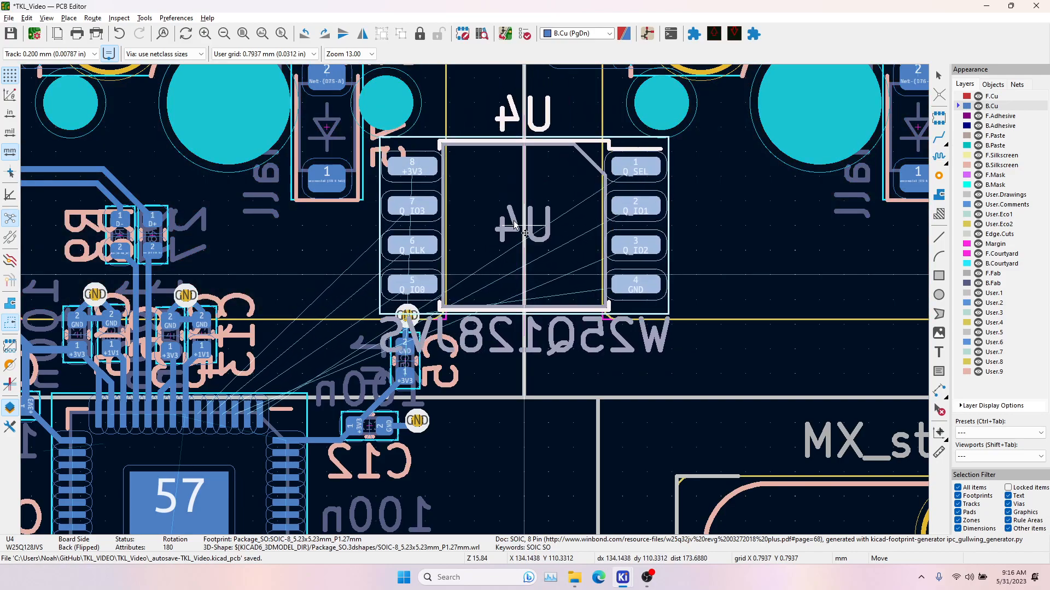
left_click(520, 228)
Delete the GND via and track at C5 pad 2 and the +3V3 track between C12 and C5.
left_click(409, 318)
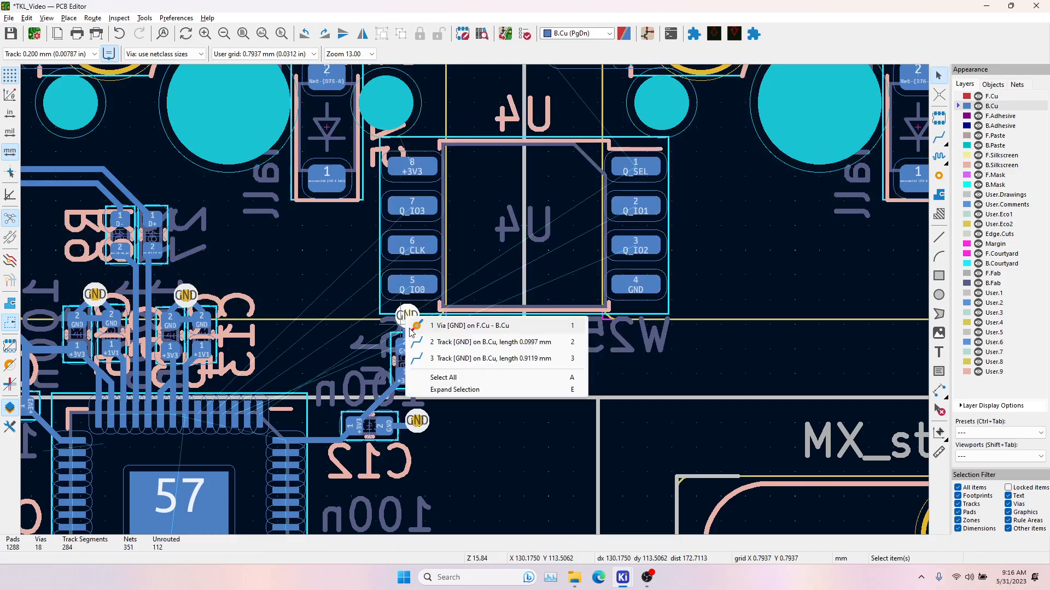
left_click(429, 325)
key("Delete")
left_click(404, 327)
key("Delete")
left_click(407, 317)
left_click(412, 169)
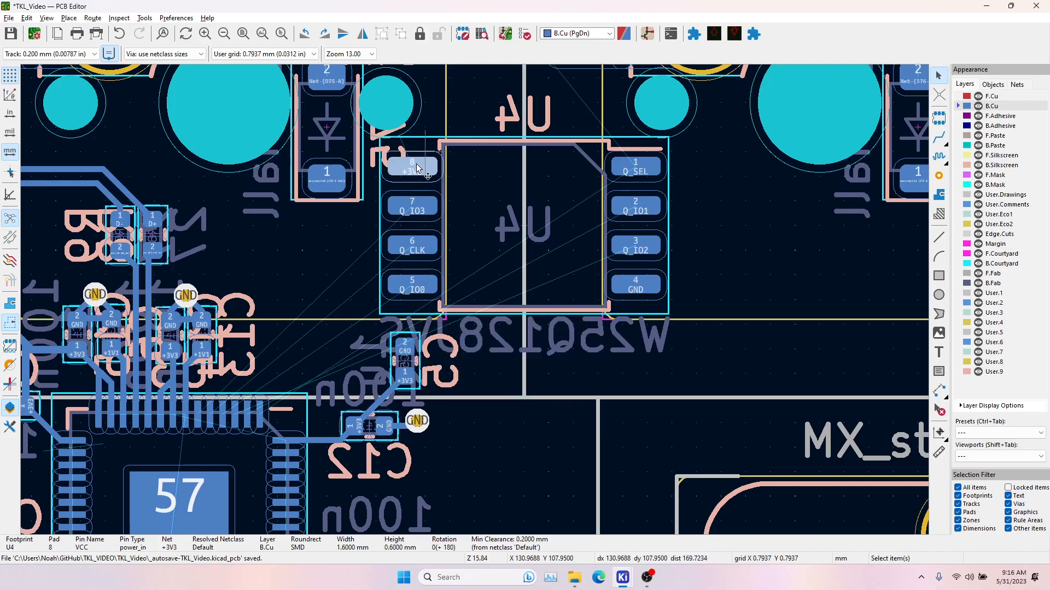
left_click(386, 401)
key("Delete")
Rotate C5 by 90 degrees and place it below the diode beside U4, with its +3V3 pad facing the chip.
left_click(410, 366)
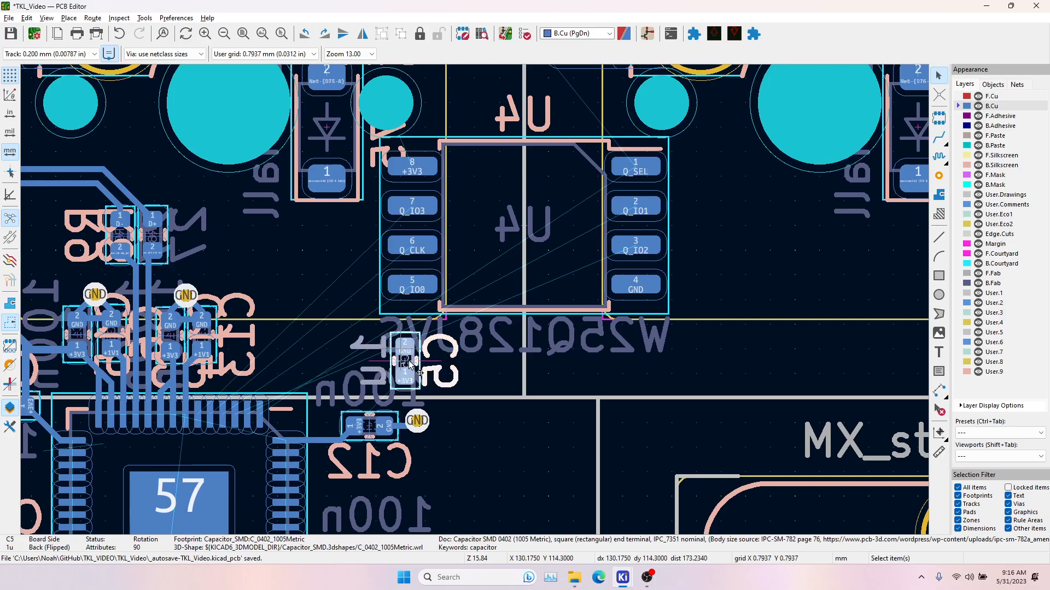
key("m")
key("r")
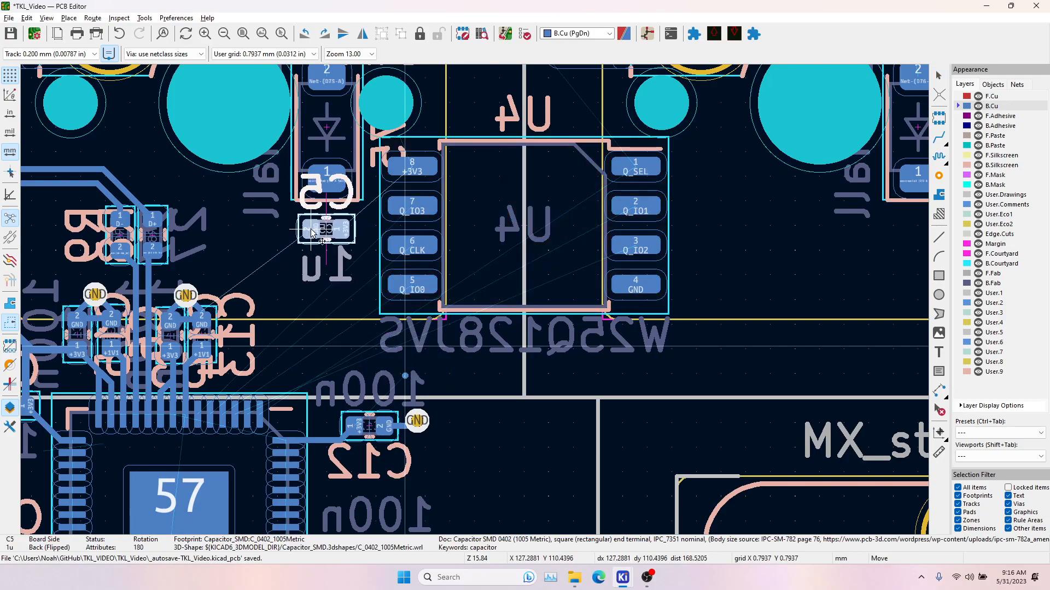
left_click(313, 230)
key("Escape")
Route Q_IO3 on B.Cu from the microcontroller's pad to U4 pad 7.
left_click(939, 139)
left_click(198, 417)
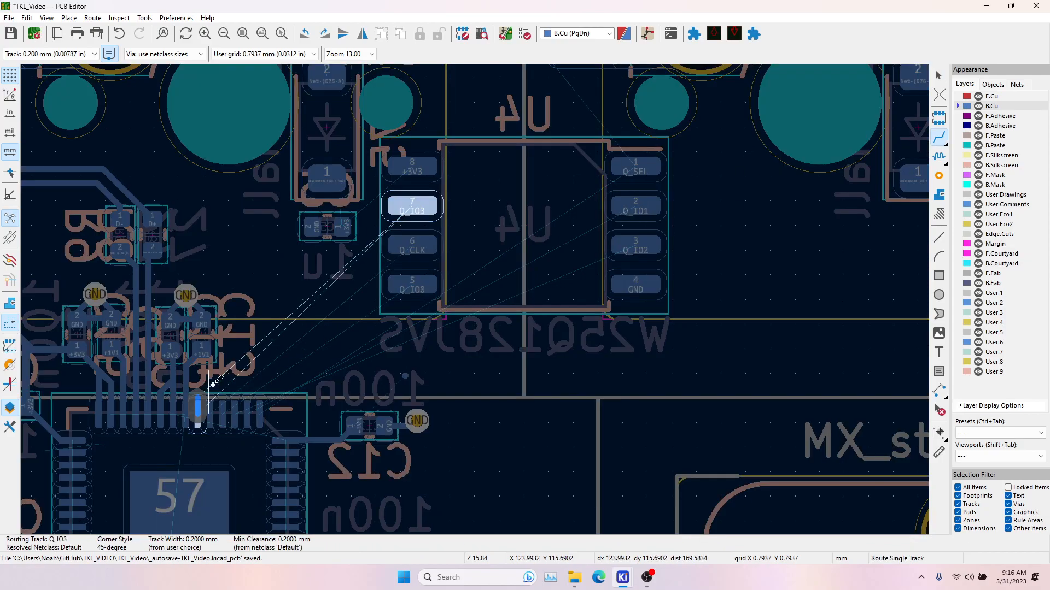
left_click(235, 355)
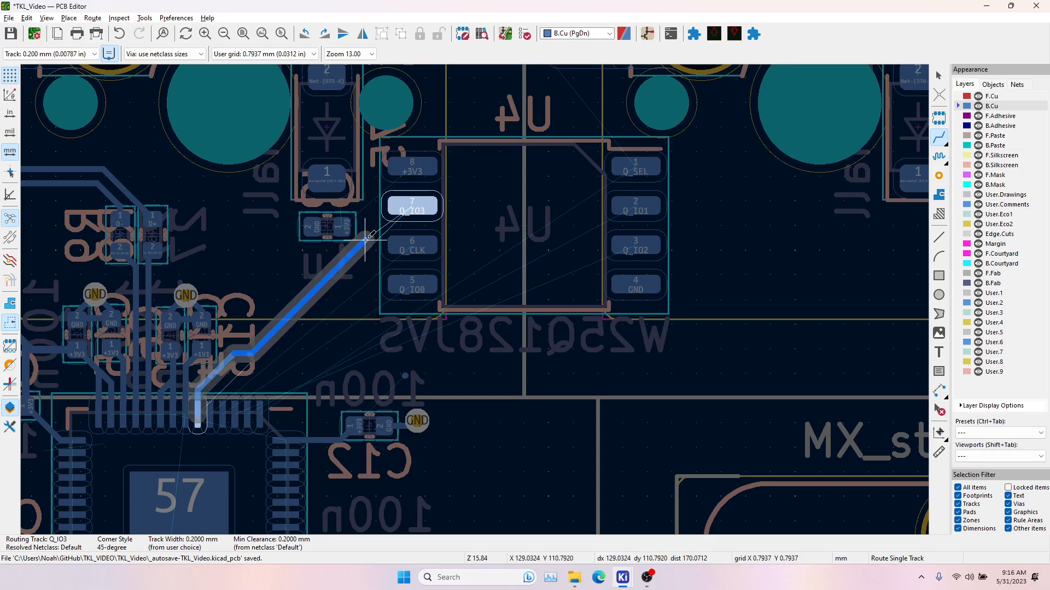
left_click(404, 210)
Route a partial Q_CLK track from U4 pad 6 diagonally toward the microcontroller, alongside the Q_IO3 track.
left_click(410, 247)
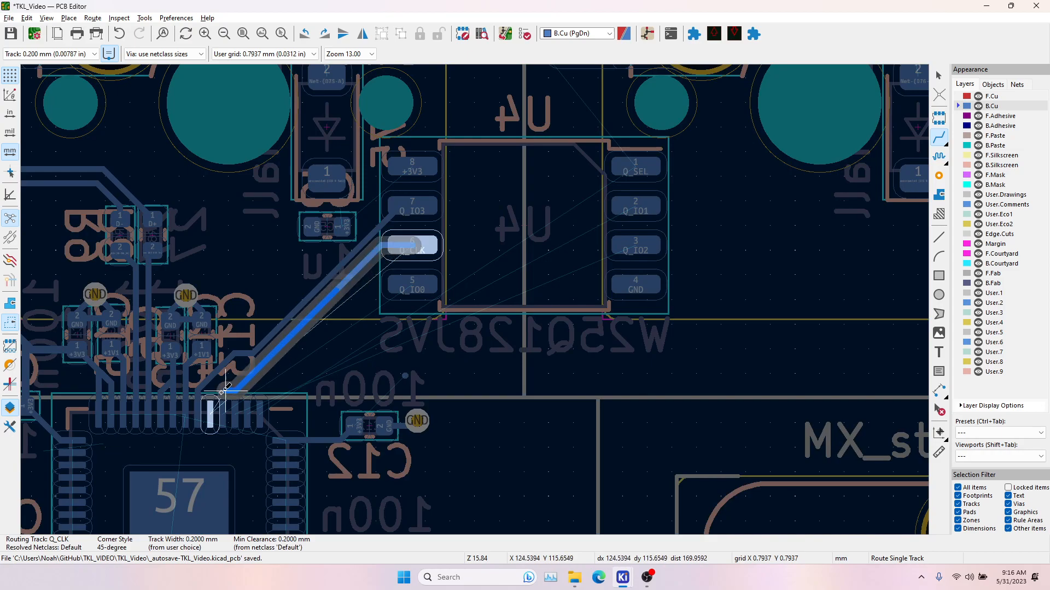
scroll(237, 377, "up", 5)
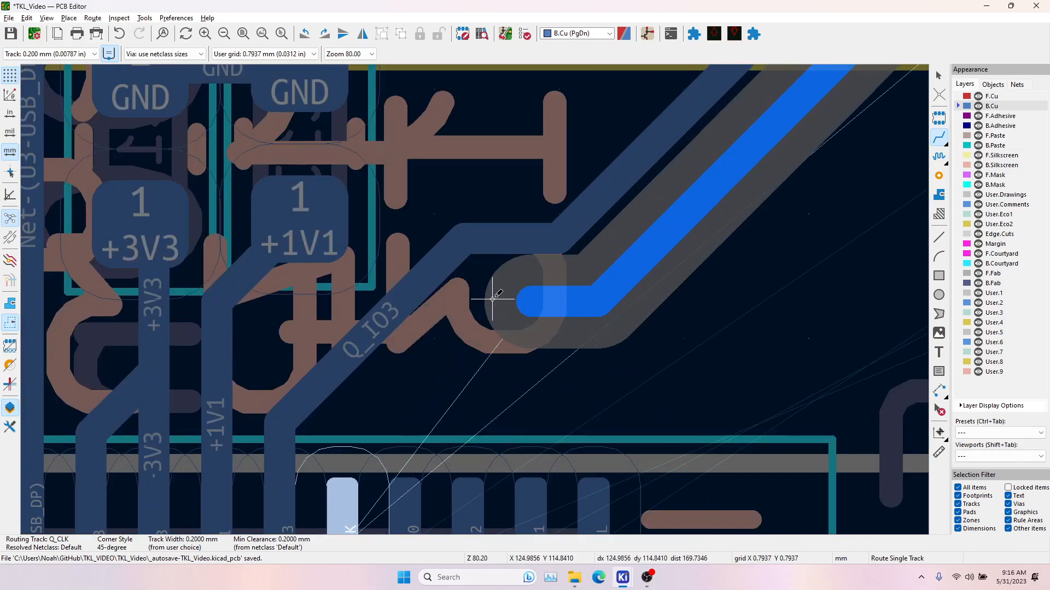
key("Escape")
Reroute the Q_IO3 track so its short horizontal jog sits higher, farther from the microcontroller.
left_click(412, 300)
scroll(504, 297, "down", 3)
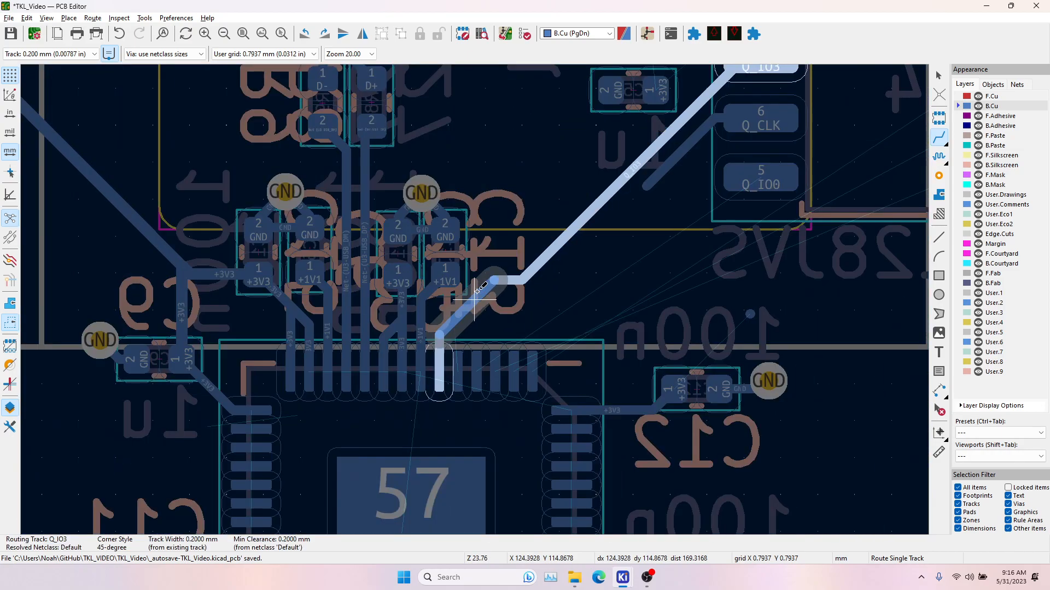
left_click(575, 224)
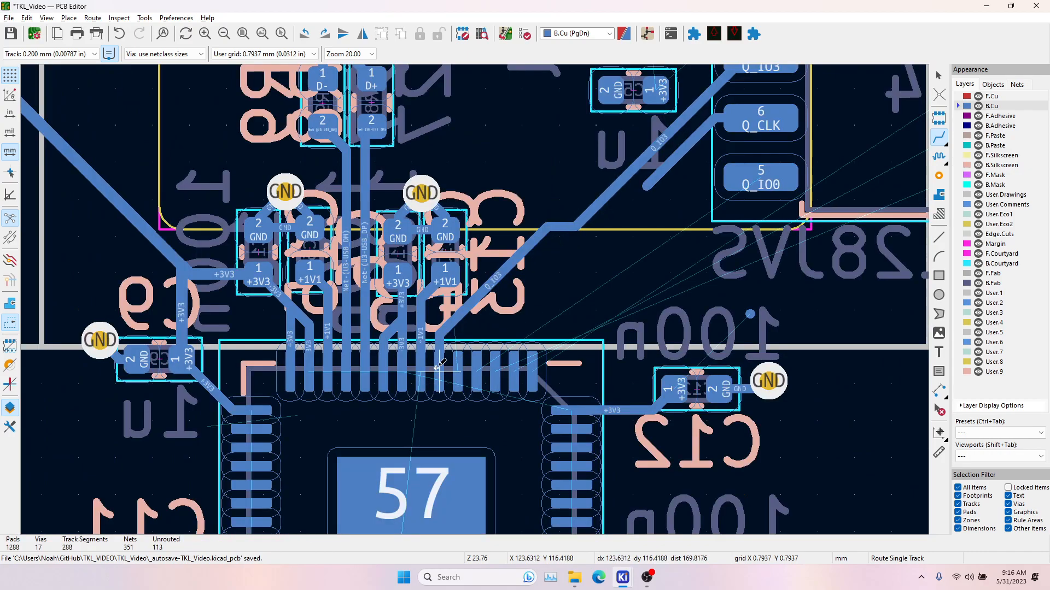
Route Q_CLK from the microcontroller's pad parallel to Q_IO3 and join it to the partial track from U4 pad 6.
scroll(437, 367, "up", 3)
left_click(533, 300)
scroll(533, 300, "down", 2)
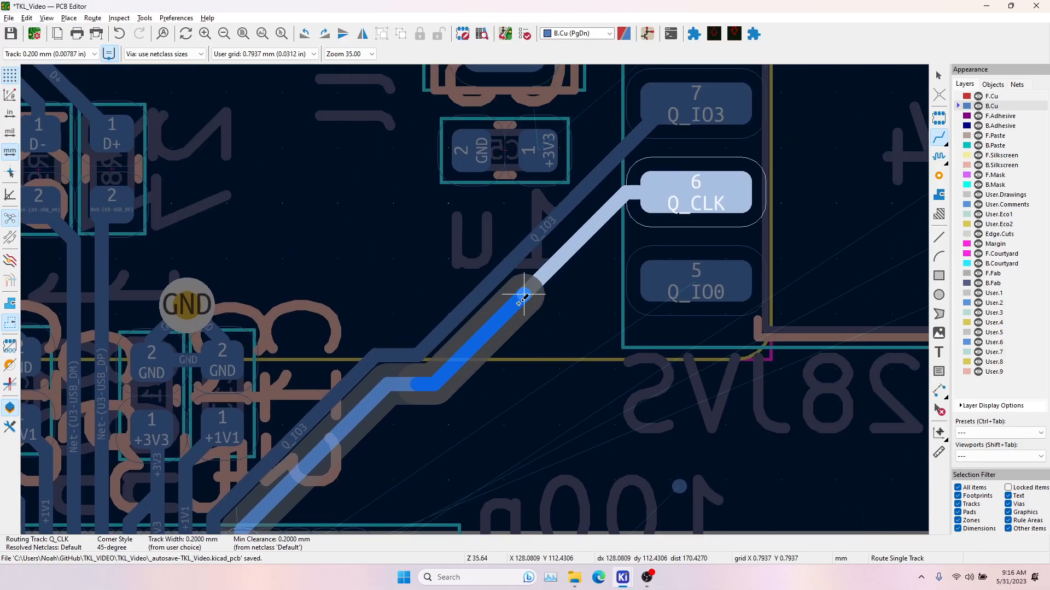
left_click(523, 294)
middle_click_drag(430, 415, 487, 296)
left_click(326, 458)
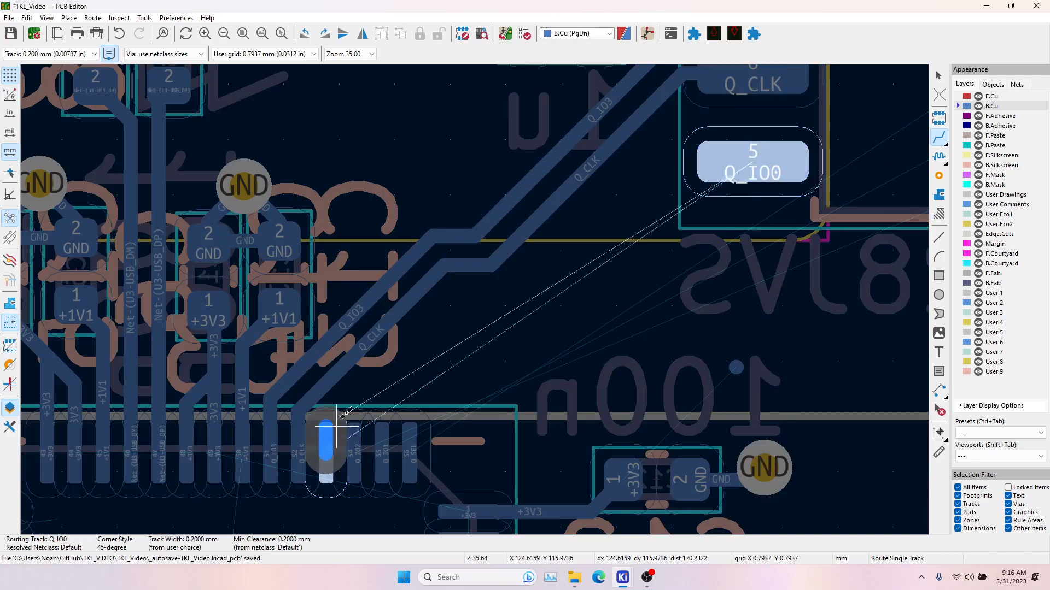
key("Escape")
middle_click_drag(286, 307, 338, 339)
key("Escape")
left_click_drag(230, 191, 377, 377)
left_click(339, 321)
left_click(264, 308, "shift")
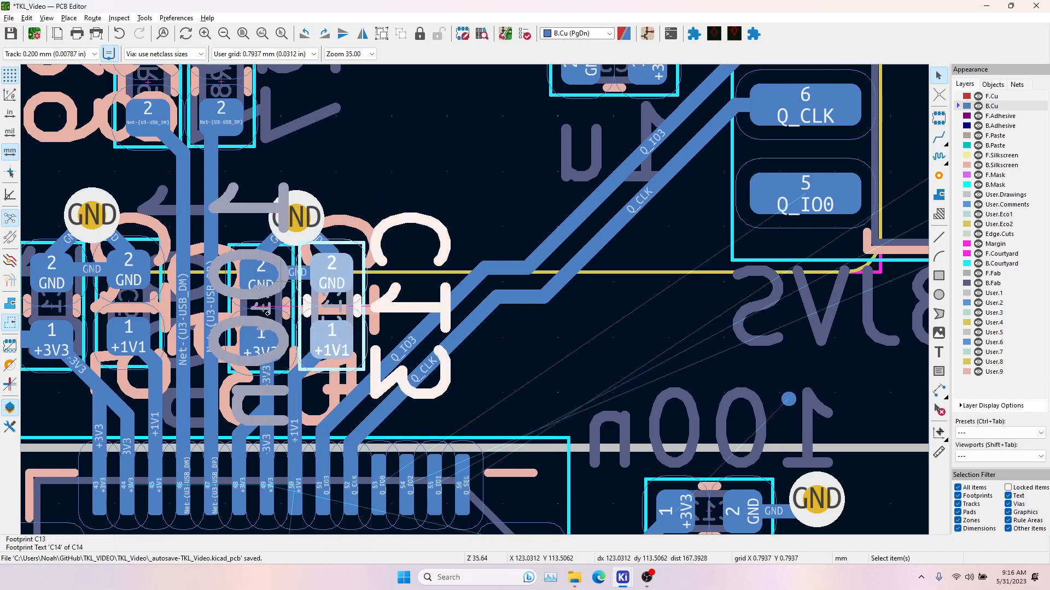
left_click(282, 309, "shift")
key("m")
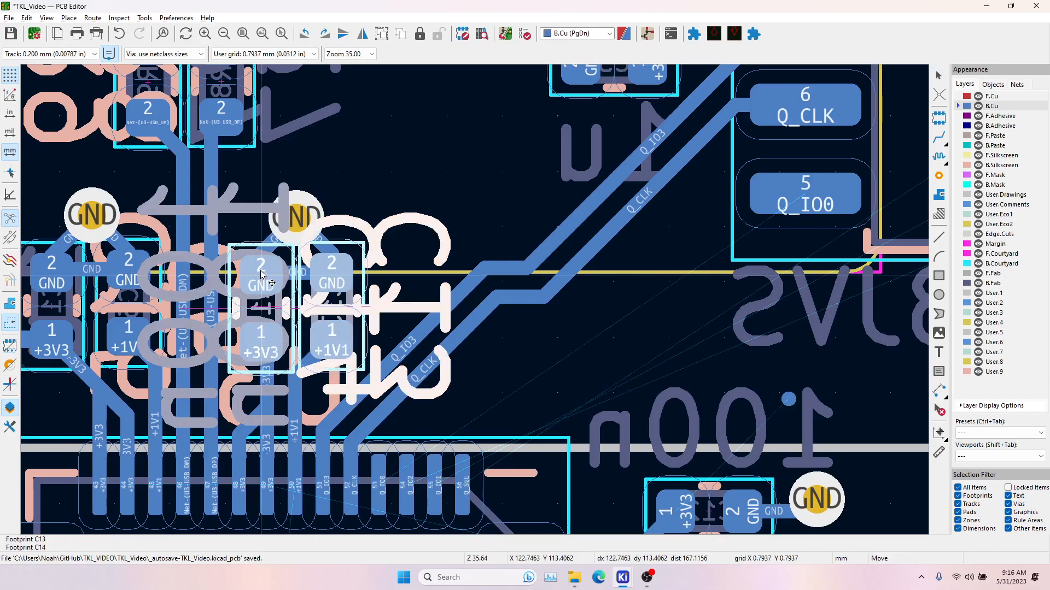
key("Escape")
Move capacitors C13 and C14 straight up together with their GND via and connecting tracks, to just below the USB resistors.
left_click(301, 213)
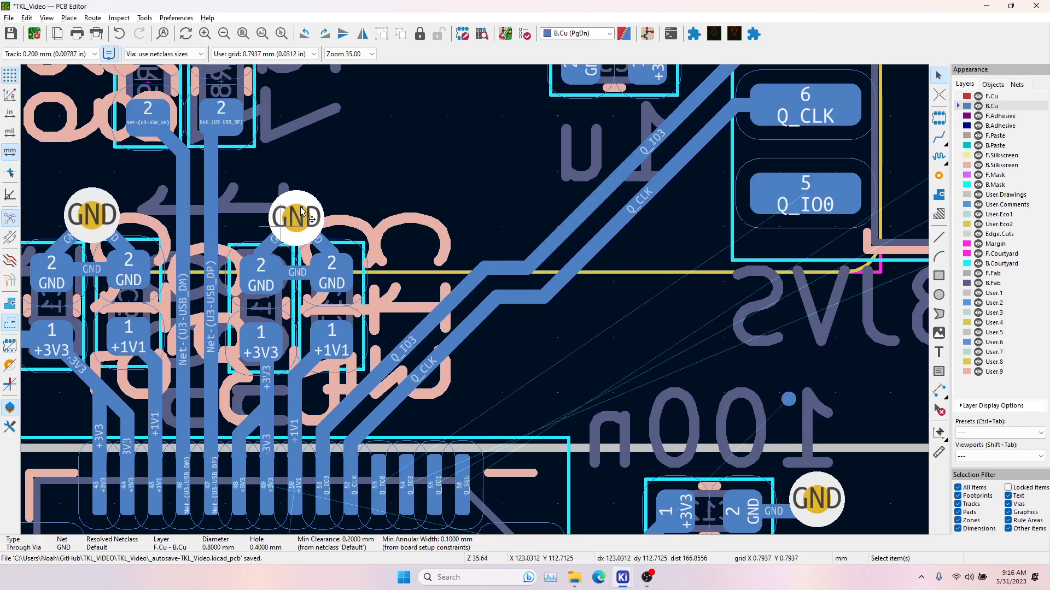
left_click_drag(211, 164, 372, 386)
left_click_drag(295, 308, 294, 187)
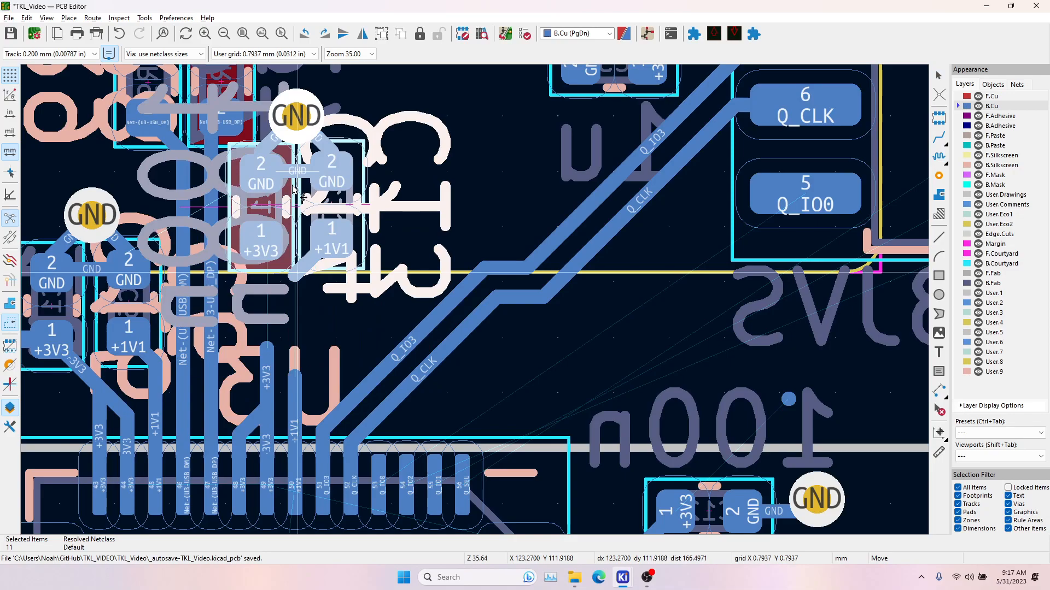
scroll(295, 190, "down", 2)
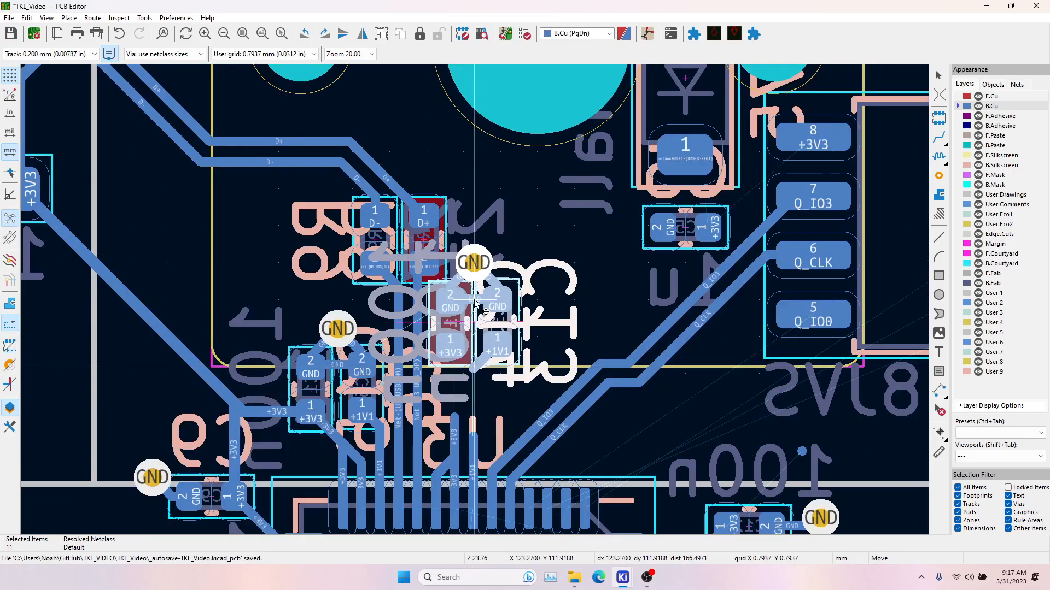
scroll(475, 301, "up", 3)
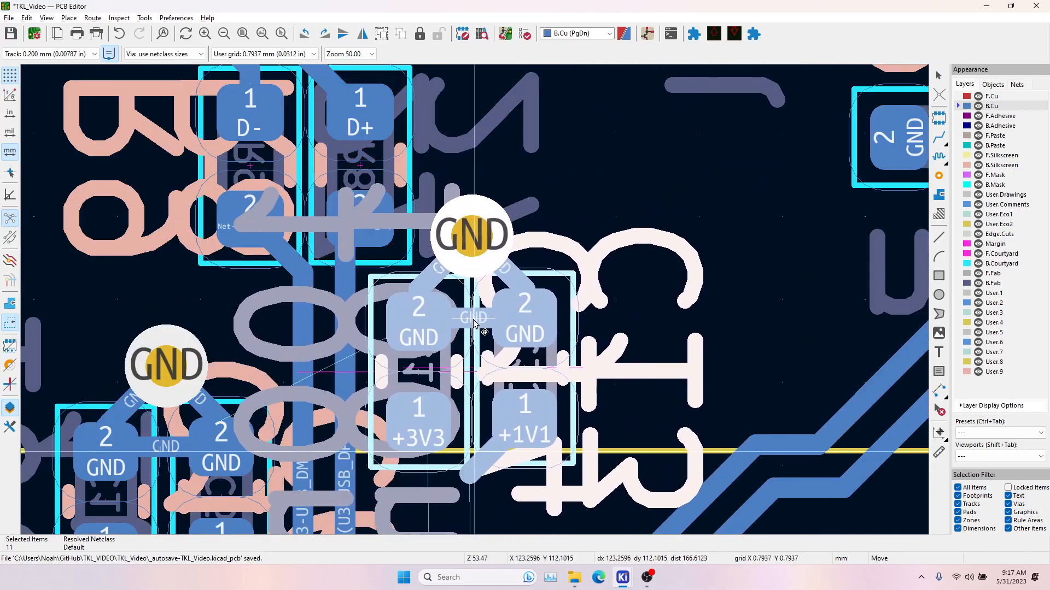
left_click(473, 322)
Route +3V3 from the end of the microcontroller's existing track up to pad 1 of C14.
key("x")
middle_click_drag(429, 511, 418, 373)
left_click(417, 426)
key("slash")
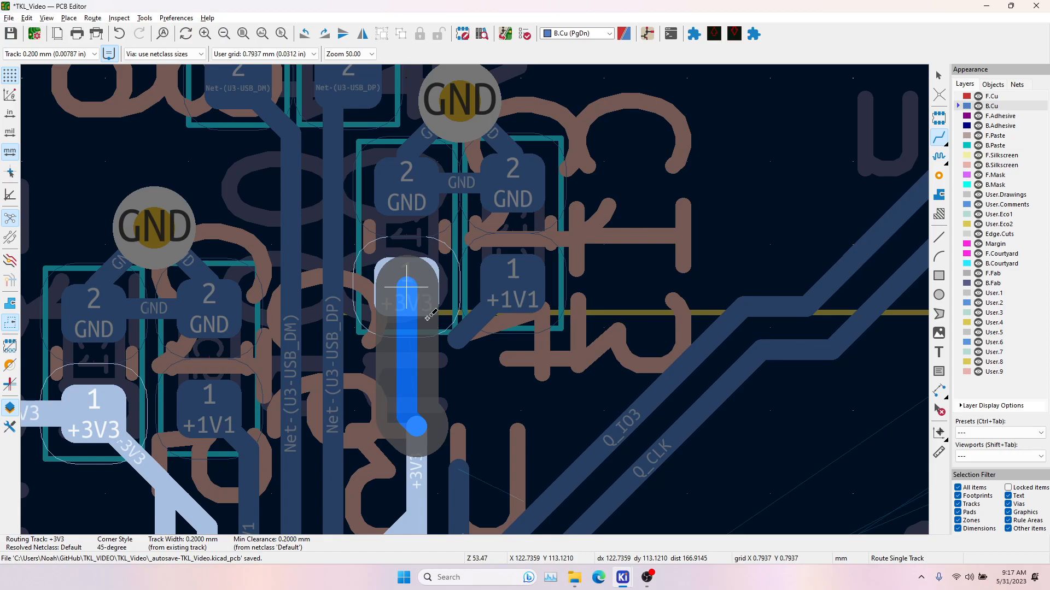
key("Escape")
left_click(413, 284)
key("Escape")
left_click(419, 429)
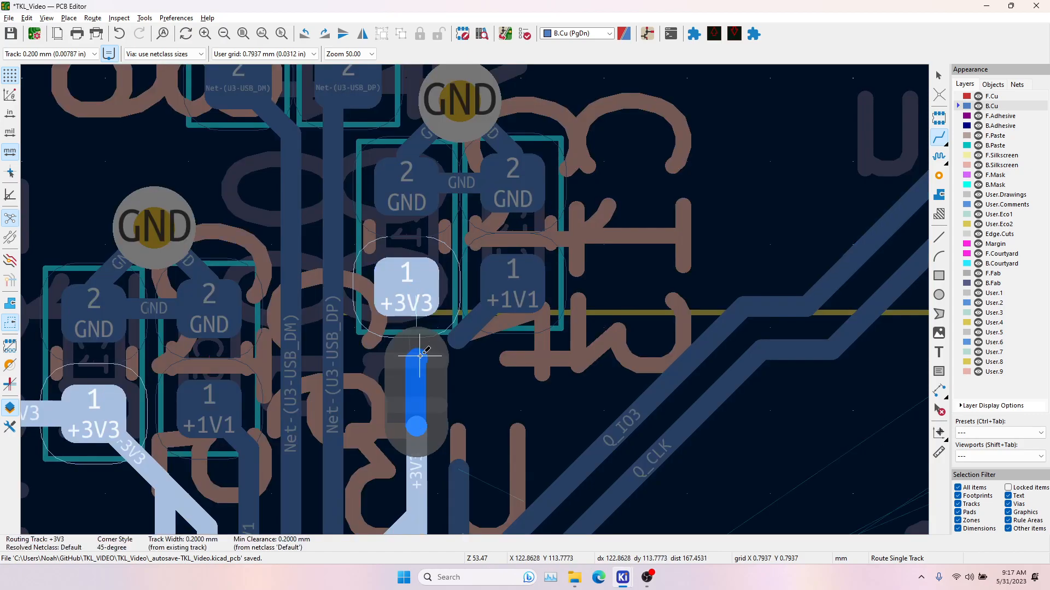
left_click(413, 310)
Route +1V1 from the end of the microcontroller's existing track up to pad 1 of C13.
left_click(462, 474)
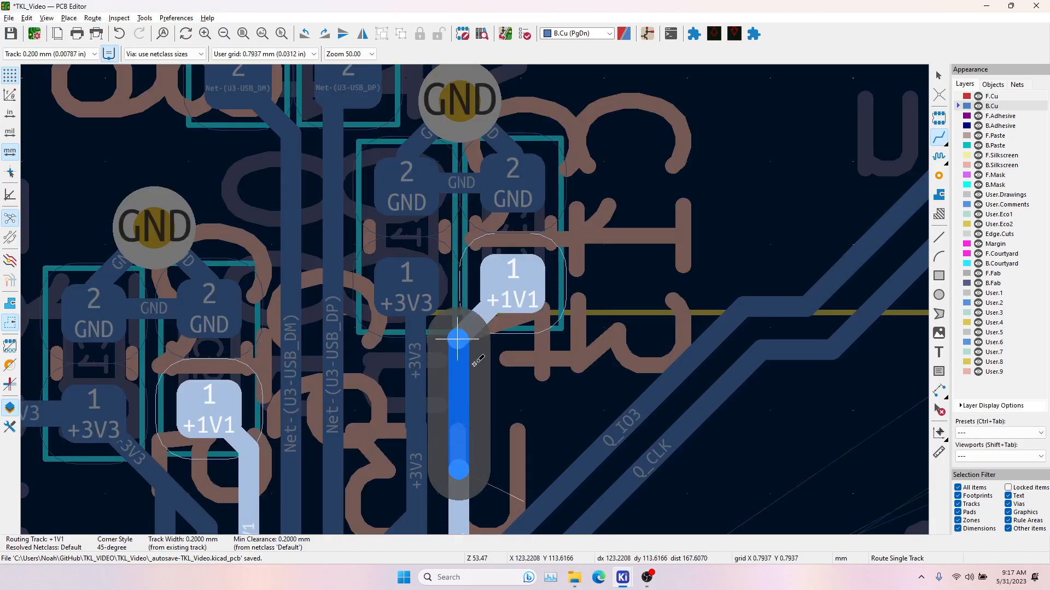
left_click(506, 284)
middle_click_drag(486, 418, 378, 320)
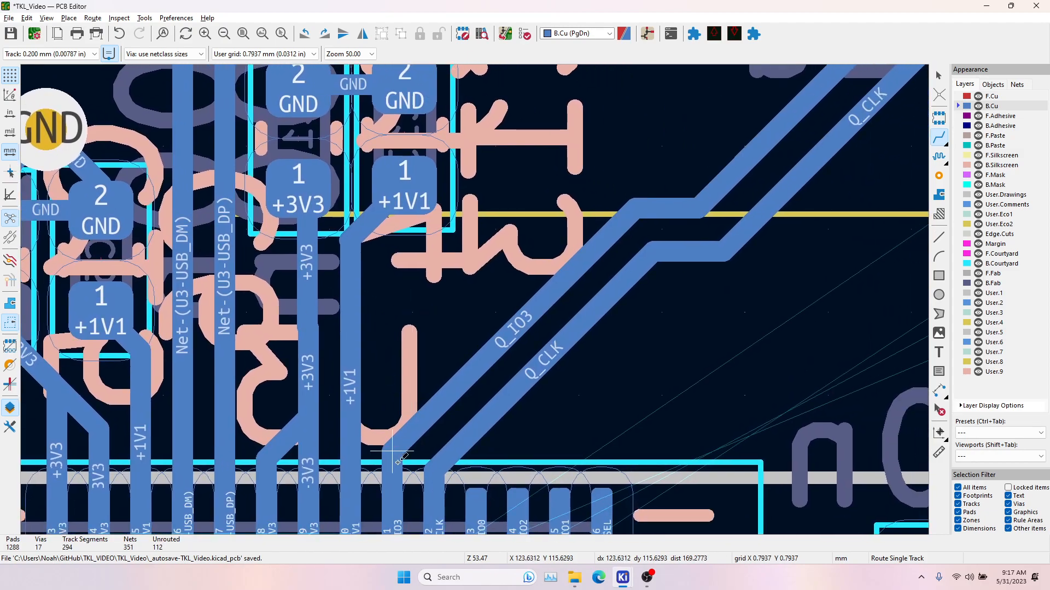
Reroute Q_IO3 from the microcontroller closer alongside capacitor C13 and rejoin it to the existing track into U4 pad 7.
left_click(398, 462)
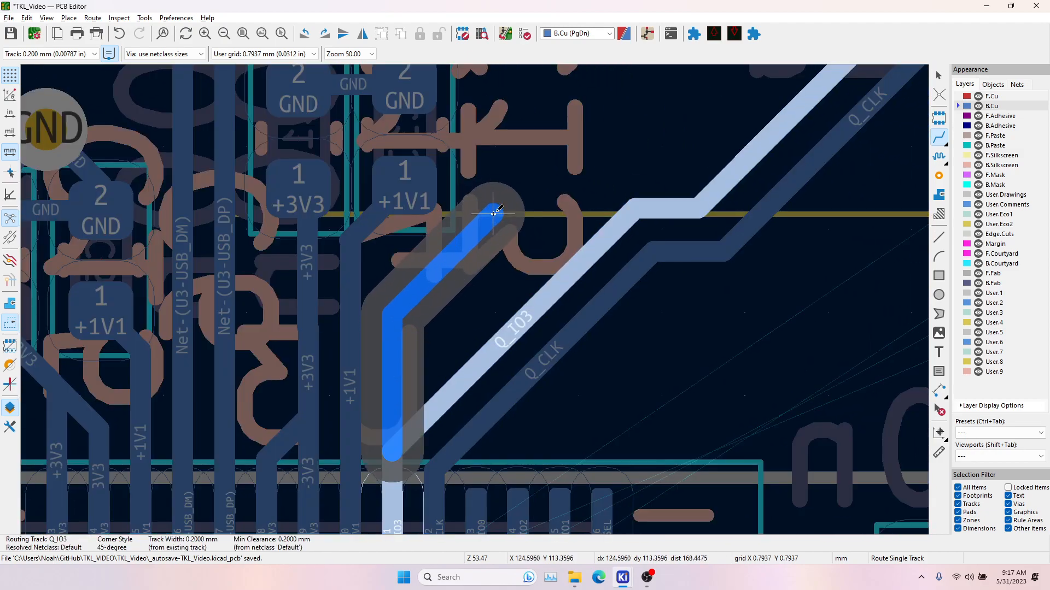
left_click(491, 220)
middle_click_drag(590, 177, 461, 364)
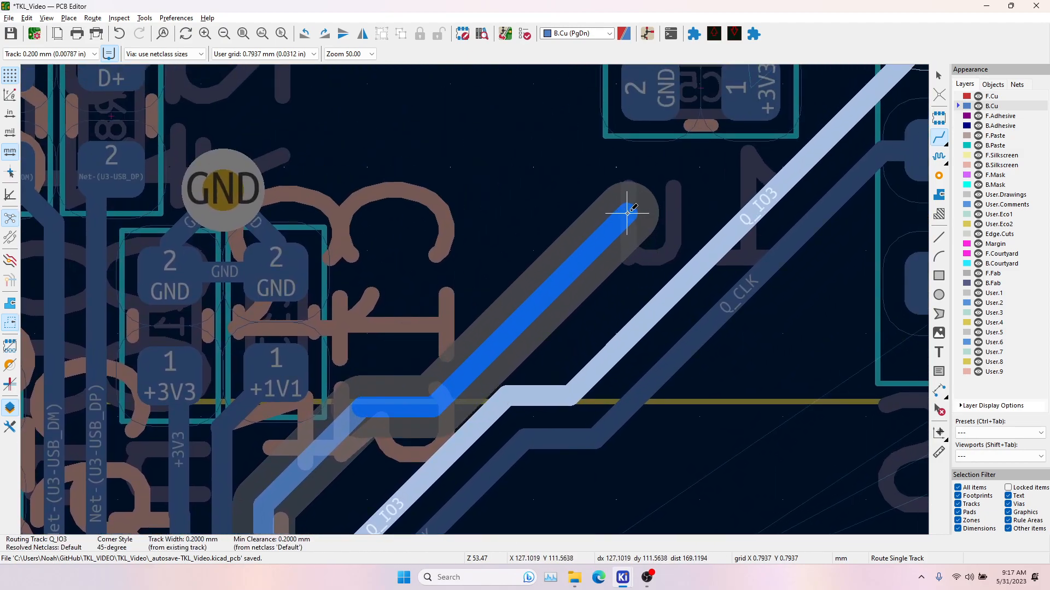
left_click(749, 215)
middle_click_drag(452, 413, 392, 273)
Reroute Q_CLK just below the new Q_IO3 path and rejoin it at the track stub from U4 pad 6.
left_click(229, 490)
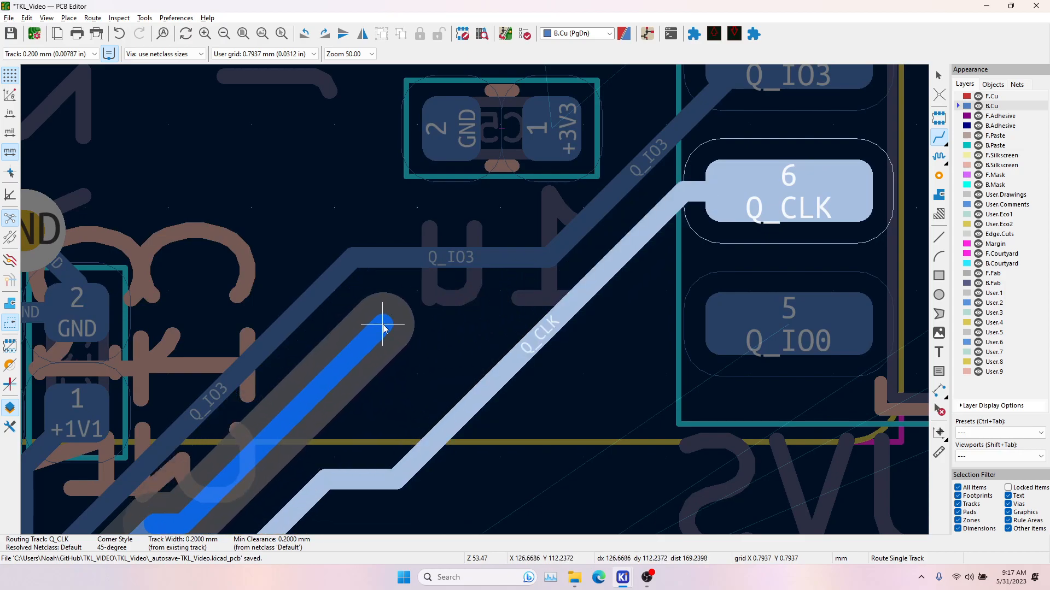
left_click(375, 306)
left_click(453, 306)
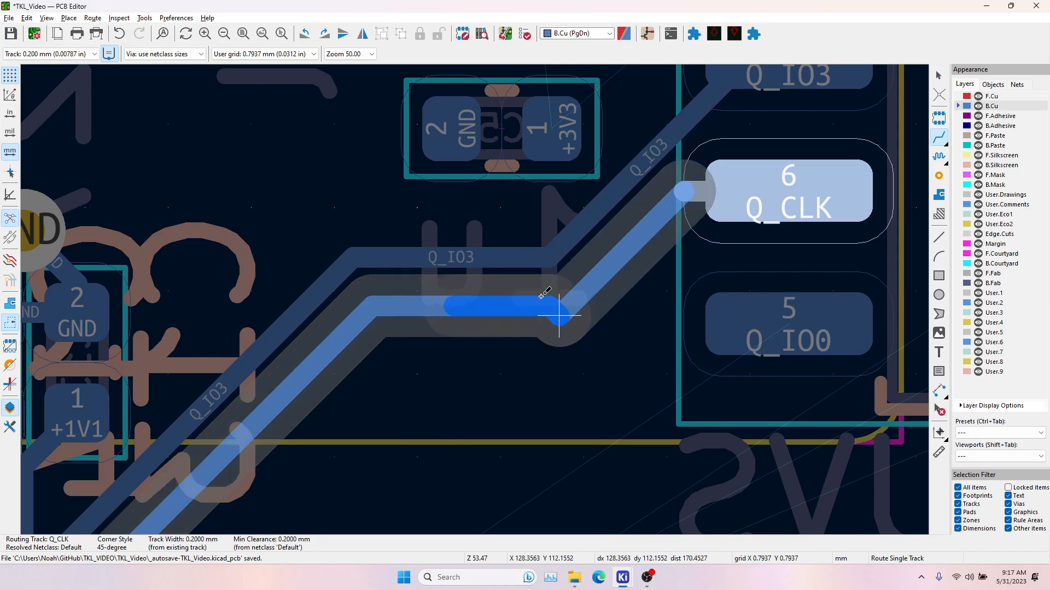
left_click(614, 263)
Route Q_IO0 from microcontroller pad 53 parallel to Q_CLK and connect it to U4 pad 5.
scroll(183, 468, "down", 5, "shift")
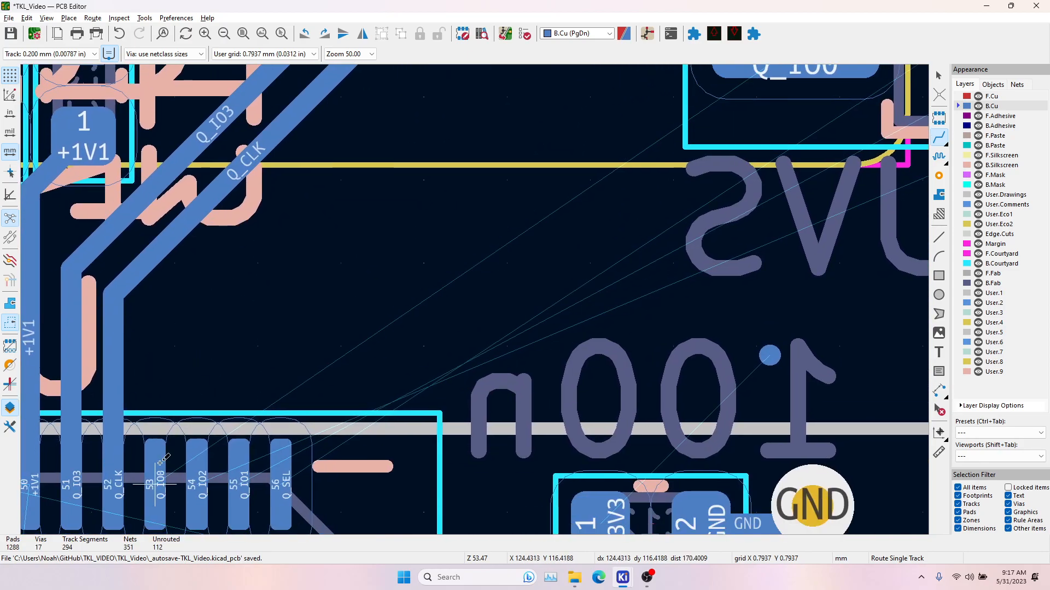
left_click(163, 459)
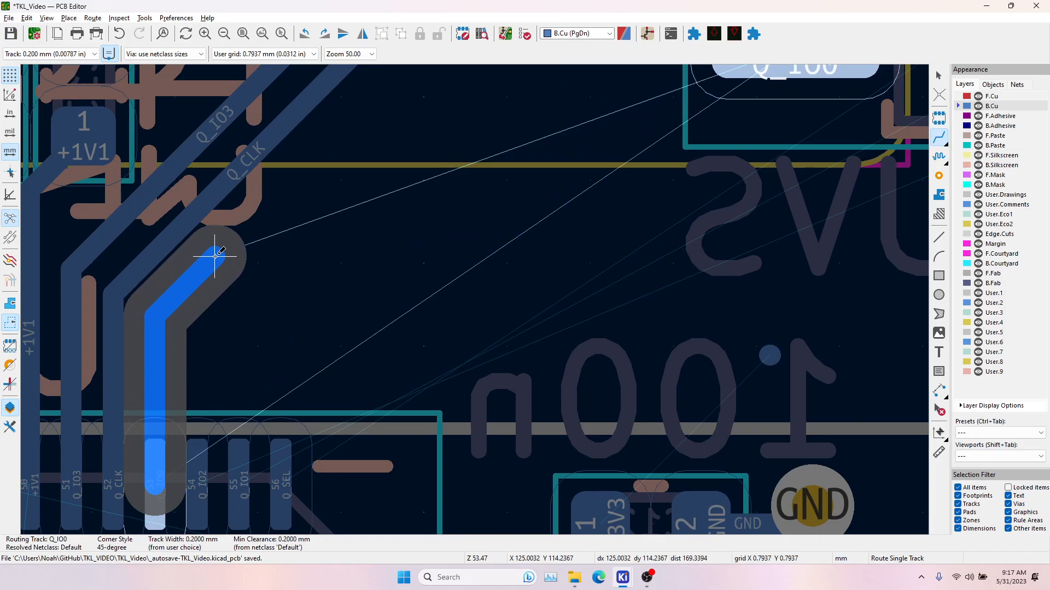
scroll(347, 263, "up", 5, "shift")
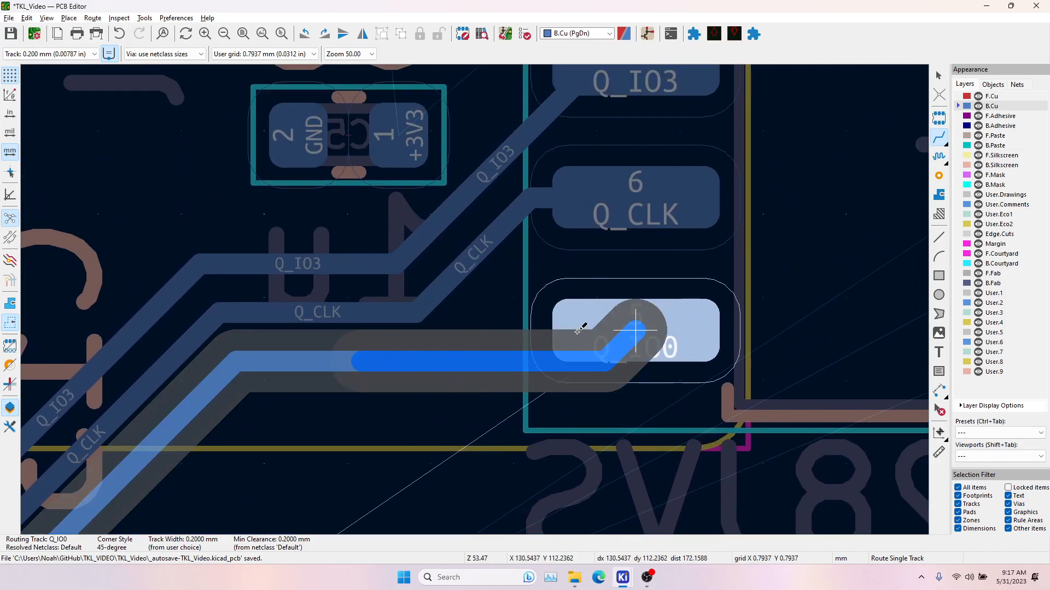
left_click(628, 335)
left_click(629, 327)
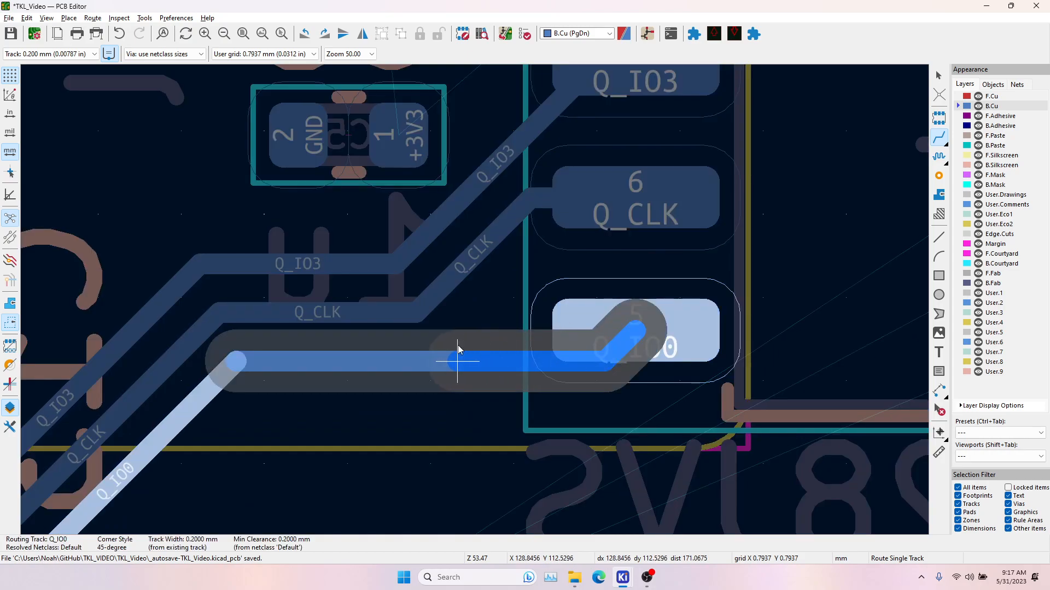
key("Escape")
Route Q_IO2 from microcontroller pad 54 beneath U4 and around its far side to U4 pad 3.
scroll(458, 361, "down", 4)
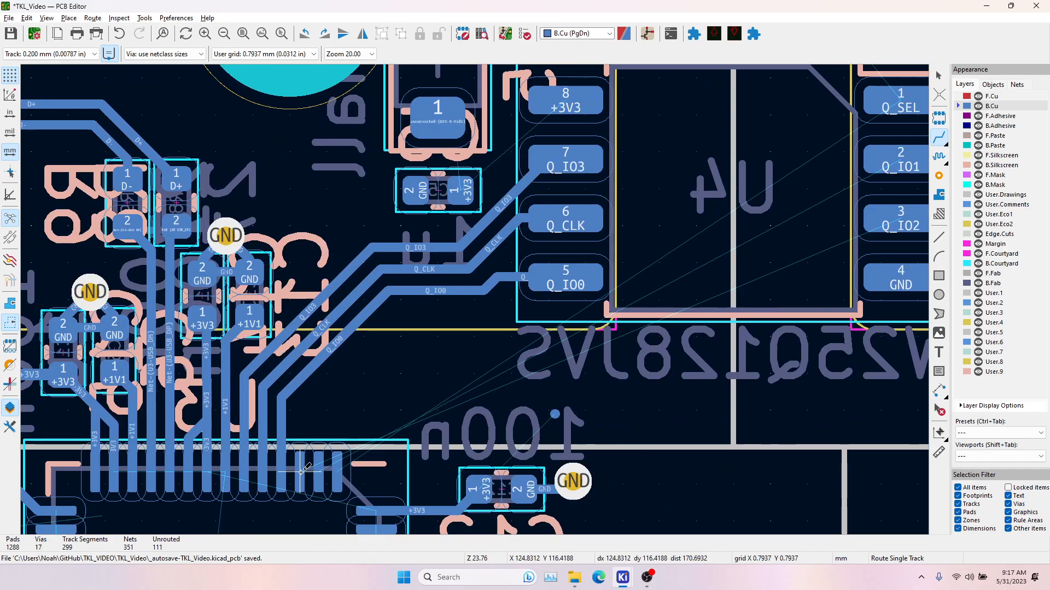
left_click(301, 472)
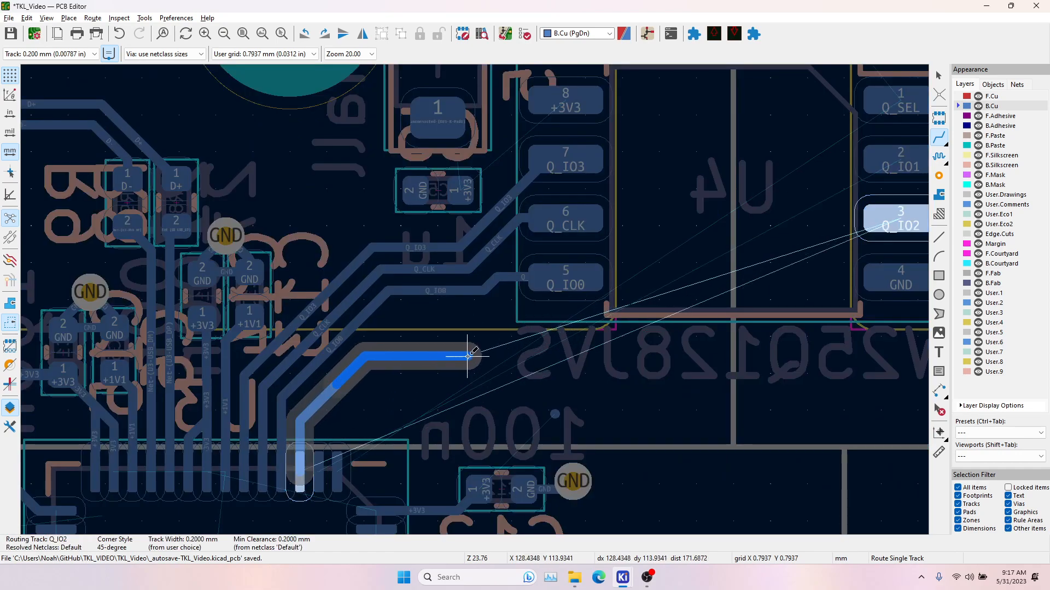
middle_click_drag(771, 340, 338, 418)
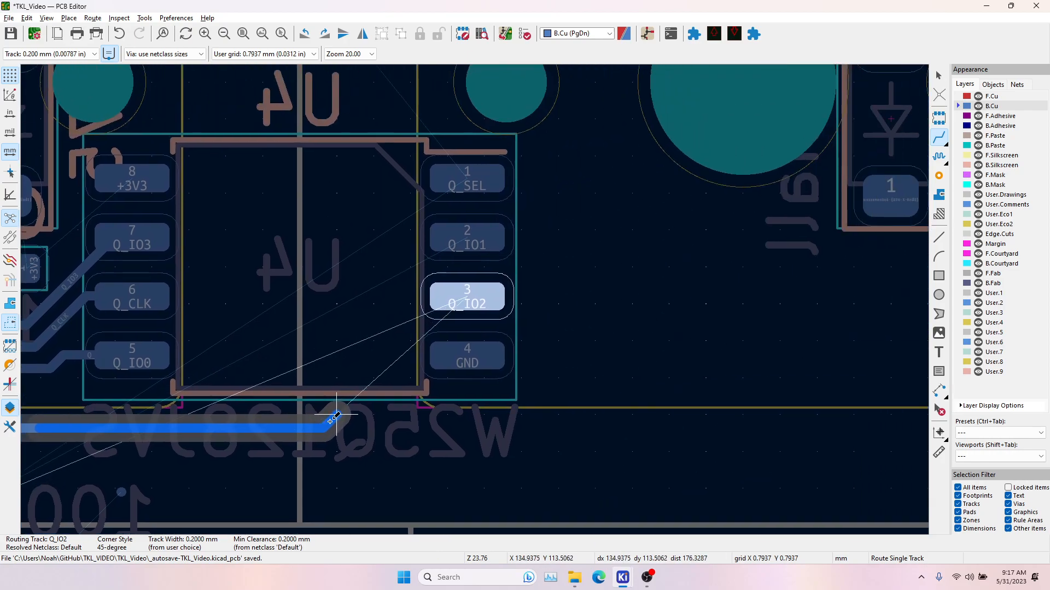
left_click(482, 300)
middle_click_drag(301, 422, 576, 285)
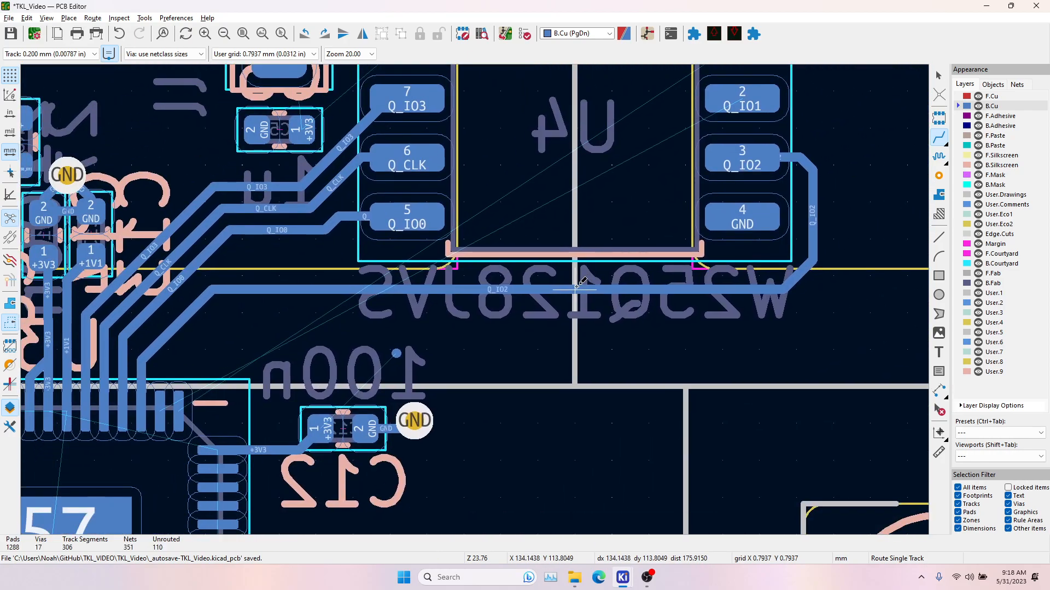
Route Q_IO1 and Q_SEL from microcontroller pads 55 and 56 around the outside of the Q_IO2 track to U4 pads 2 and 1.
left_click(158, 393)
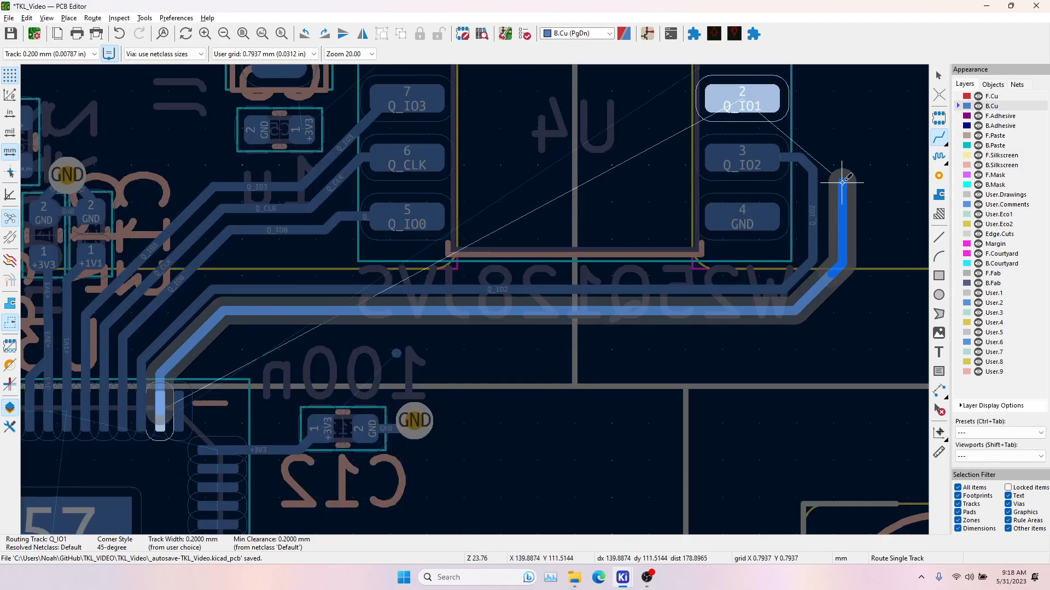
left_click(772, 102)
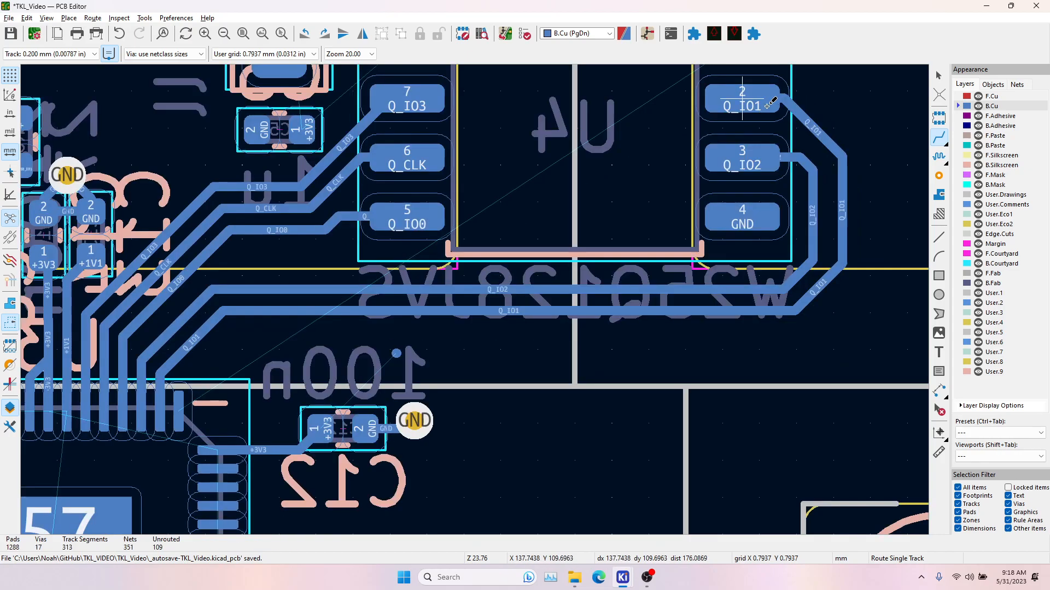
left_click(180, 407)
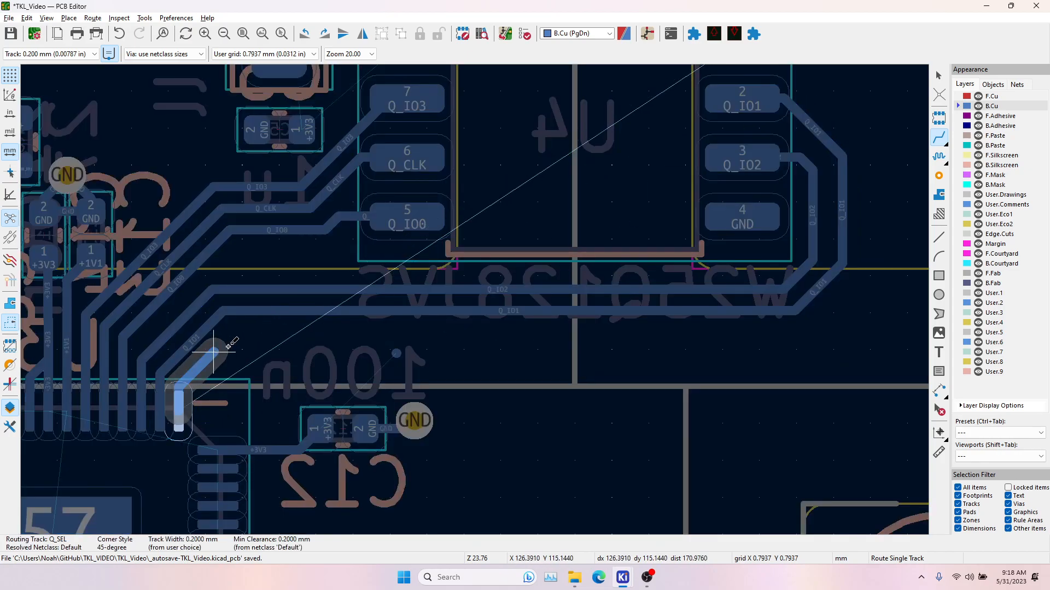
left_click(854, 284)
scroll(865, 186, "up", 5)
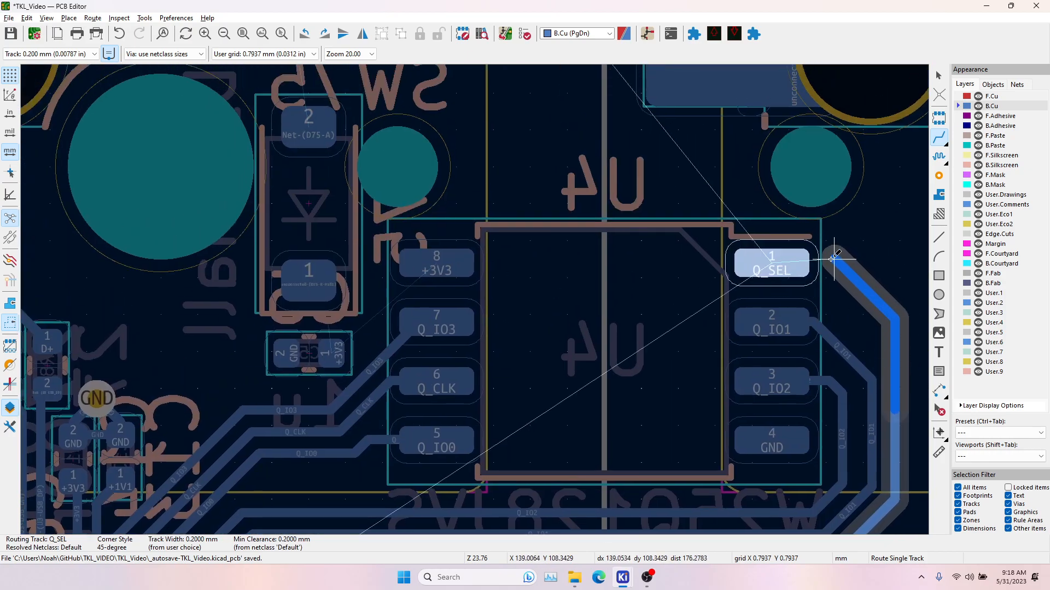
left_click(841, 276)
scroll(580, 383, "down", 2)
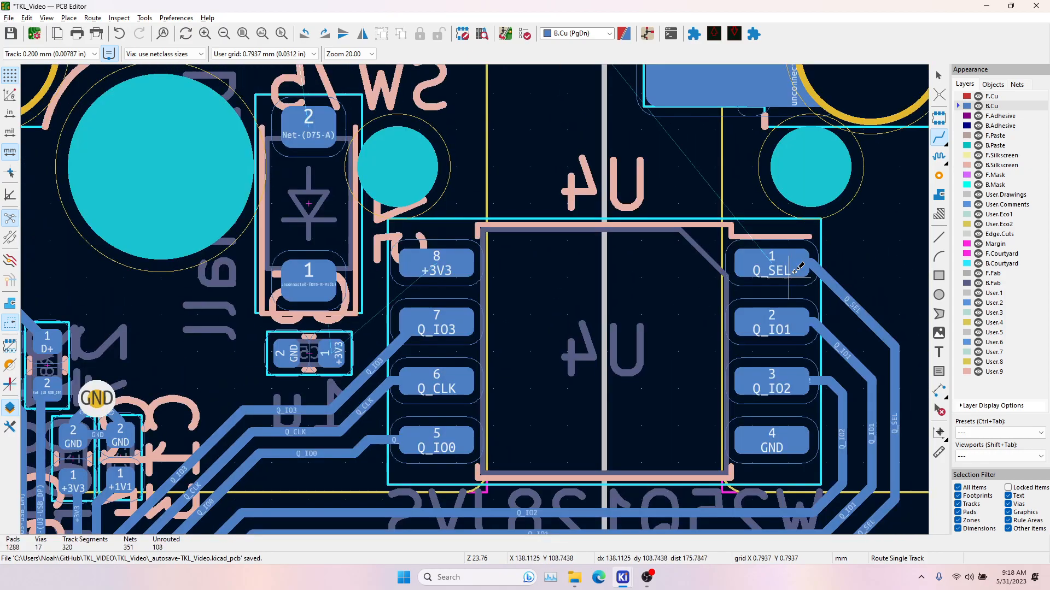
Route +3V3 from pad 1 of capacitor C5 to U4 pad 8.
scroll(459, 310, "down", 2)
scroll(441, 279, "up", 2)
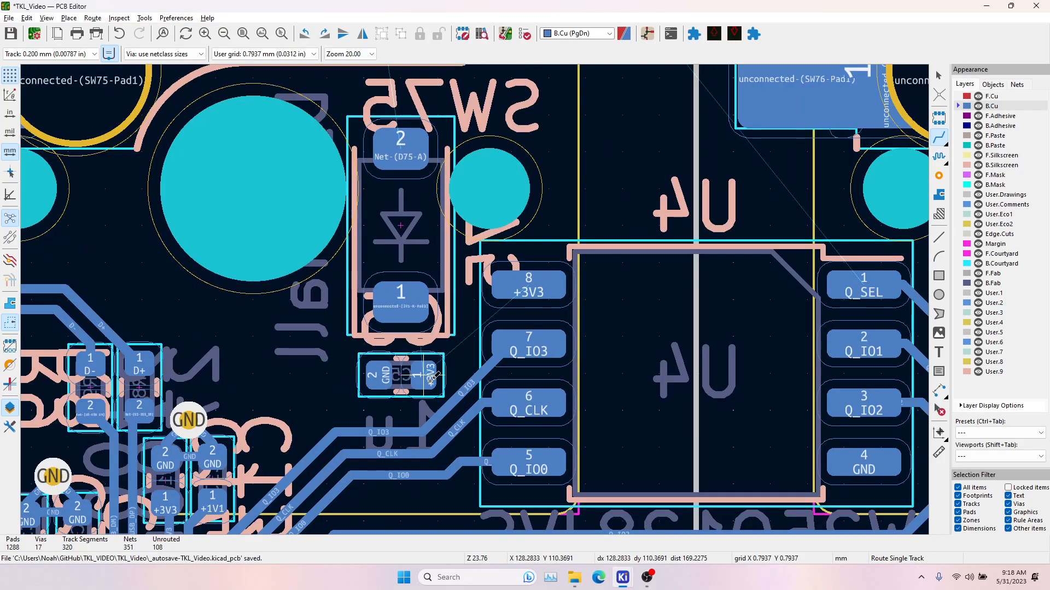
left_click(431, 377)
left_click(516, 293)
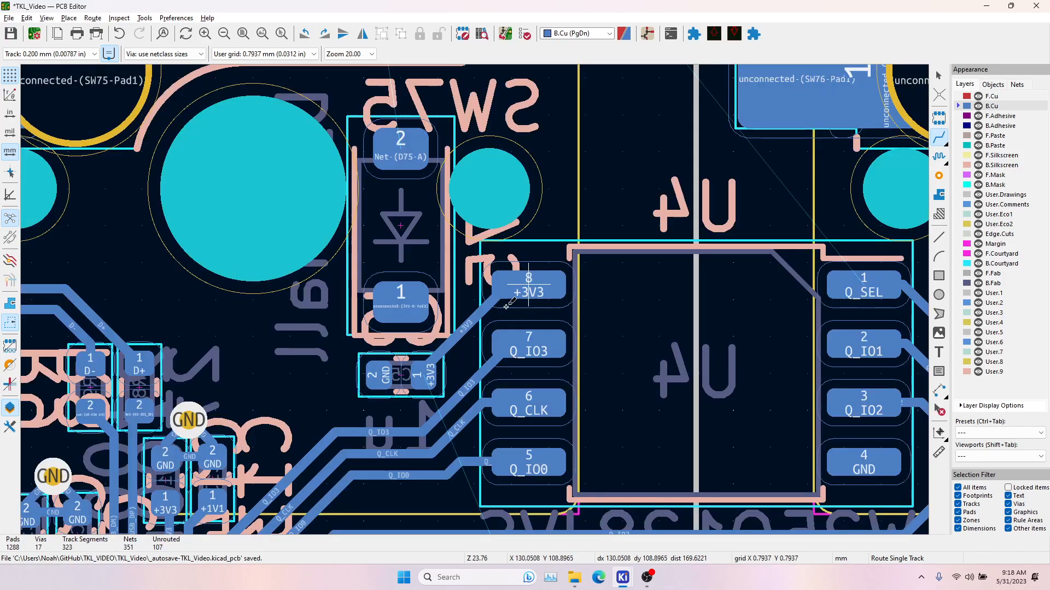
Route +3V3 from pad 1 of C5 above the Q_IO3 track and end it in a via near C13.
middle_click_drag(431, 385, 514, 309)
left_click(509, 307)
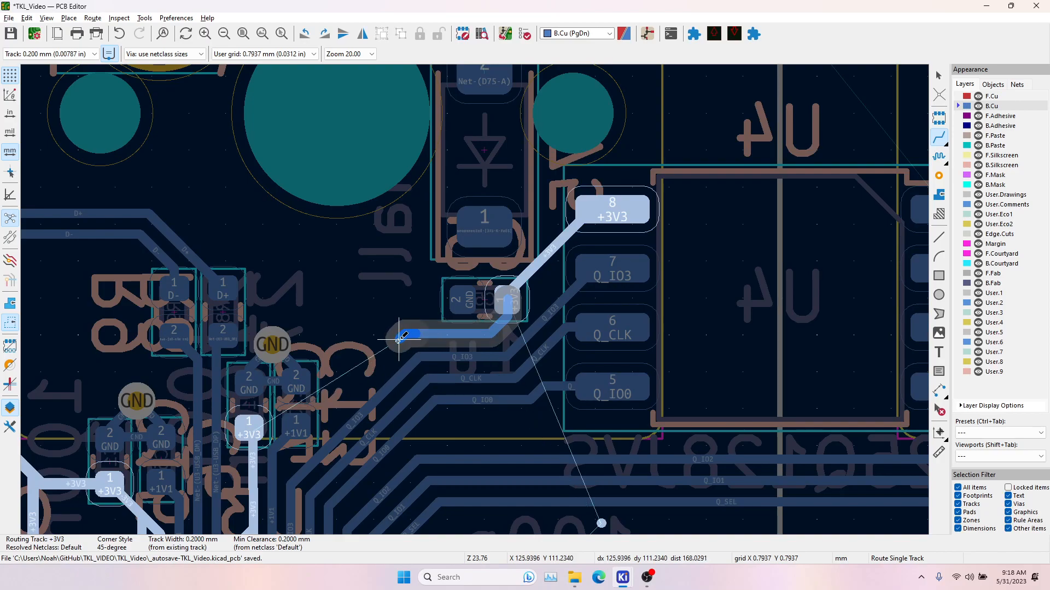
key("v")
left_click(362, 359)
key("Escape")
Route a short GND track from pad 2 of C5 and end it in a via beside the capacitor.
left_click(471, 301)
key("v")
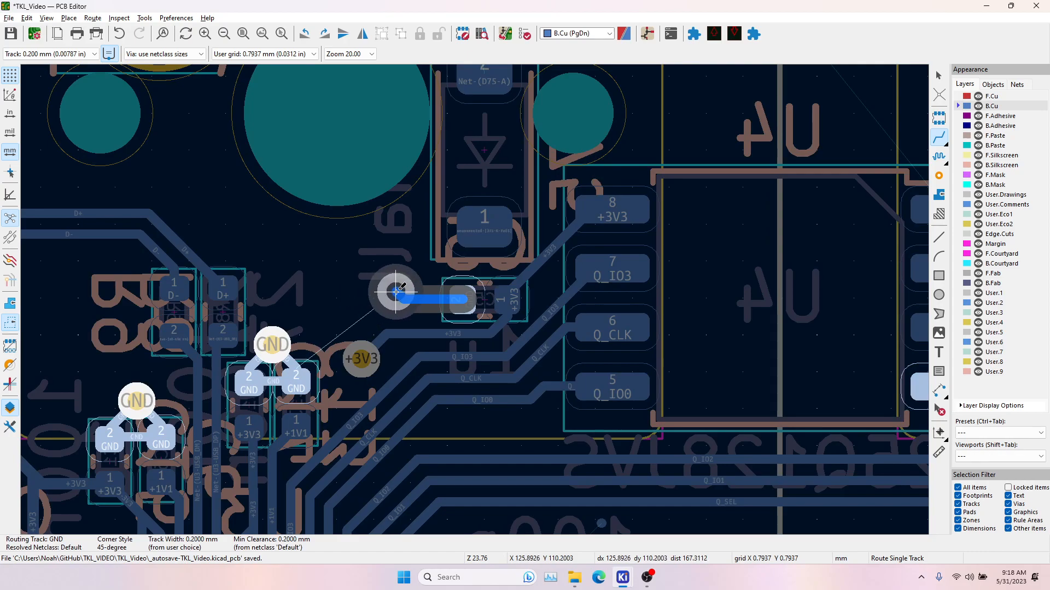
left_click(401, 289)
key("Escape")
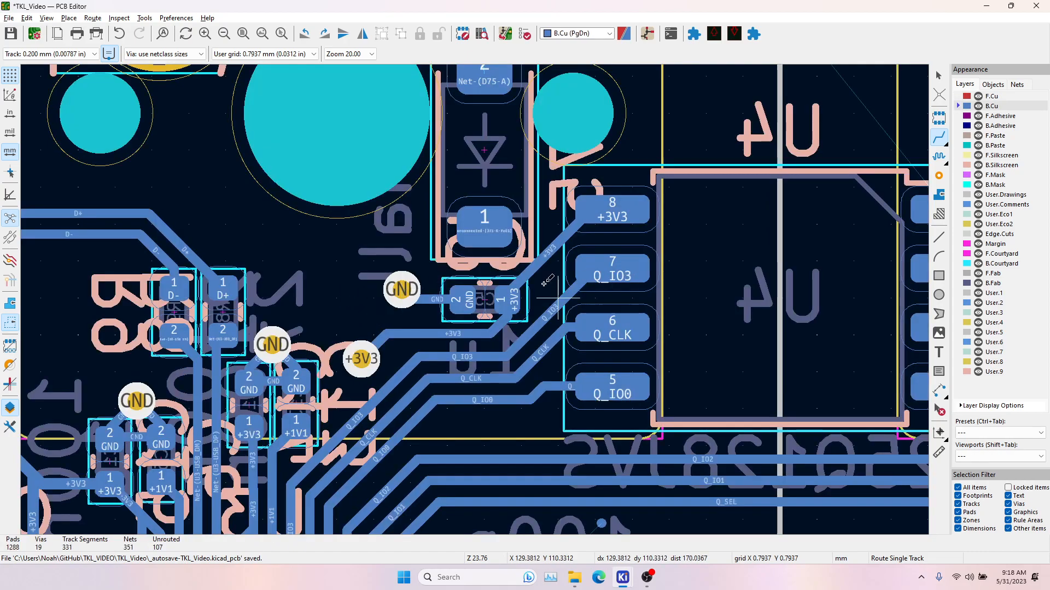
Highlight the +1V1 net and examine its remaining unrouted connections around the microcontroller.
scroll(533, 297, "down", 5)
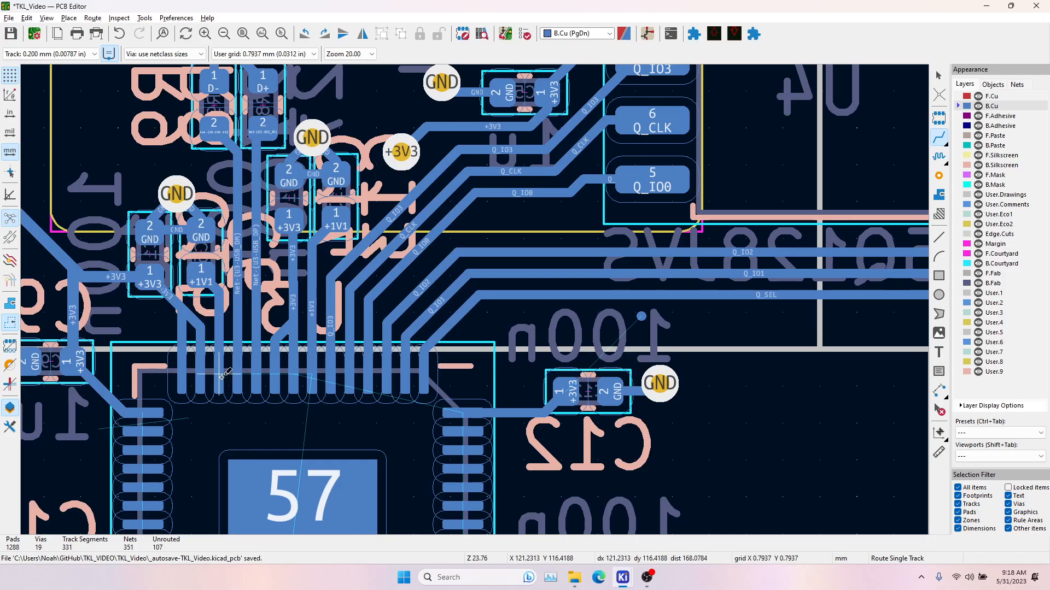
key("Escape")
left_click(215, 297)
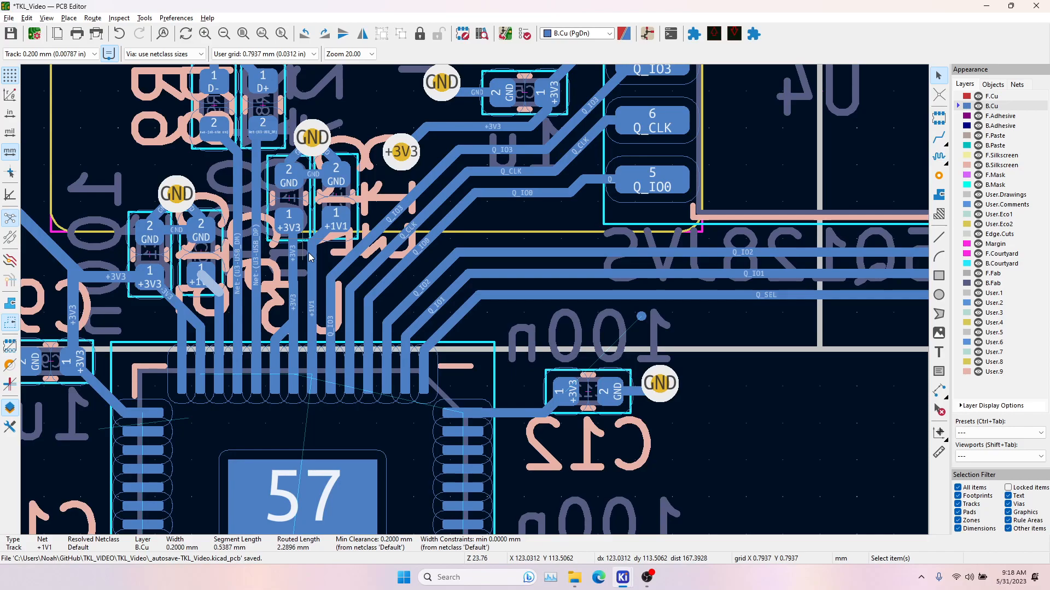
key("grave")
middle_click_drag(407, 341, 515, 42)
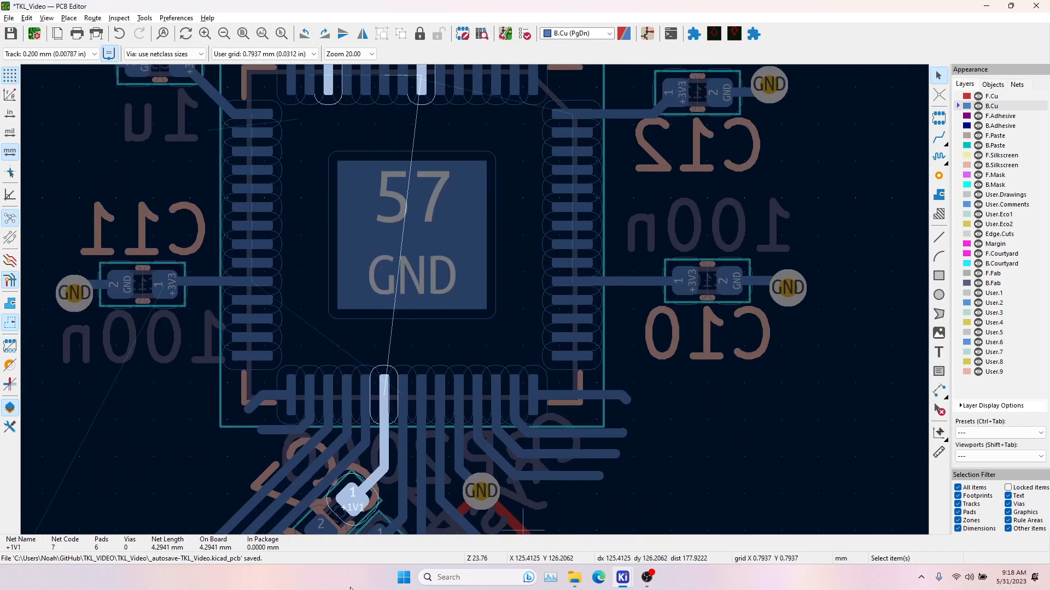
left_click(940, 143)
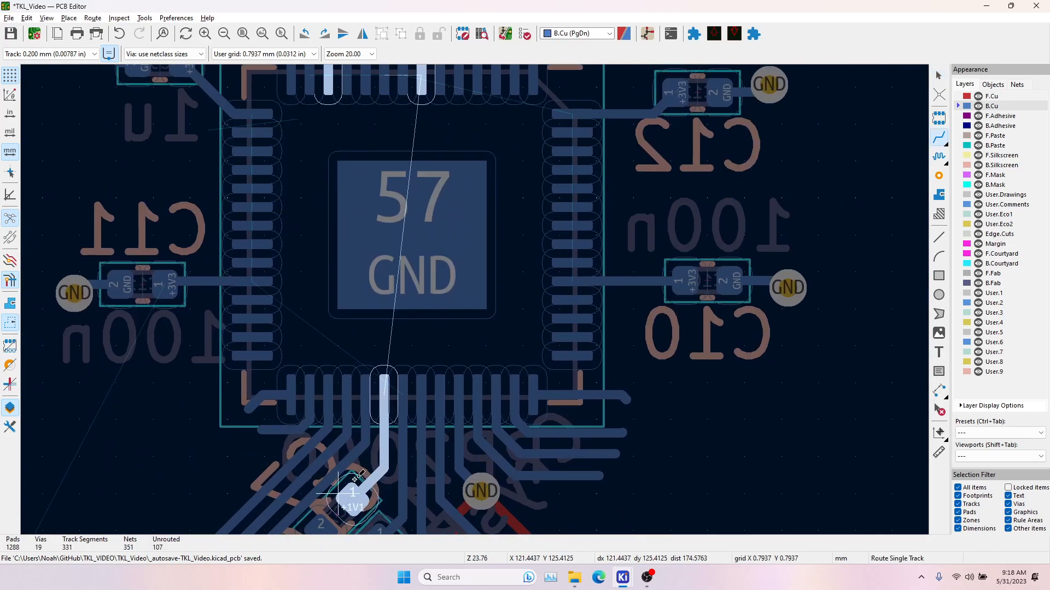
scroll(354, 480, "down", 2)
key("Escape")
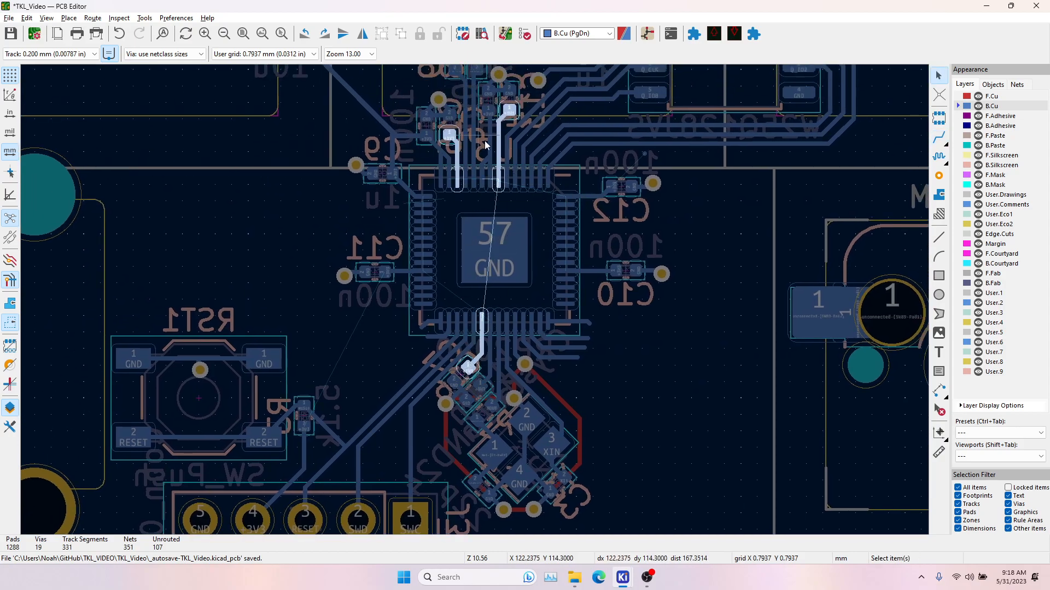
scroll(480, 230, "up", 4)
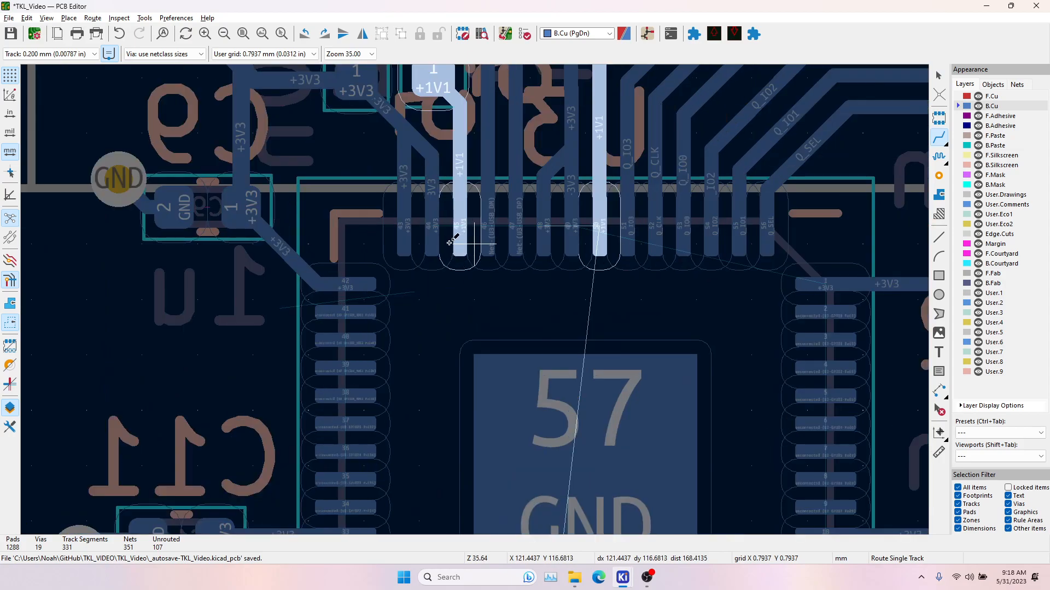
Connect the +1V1 pads 45 and 50 with a track running inside the microcontroller's pad row.
left_click(938, 138)
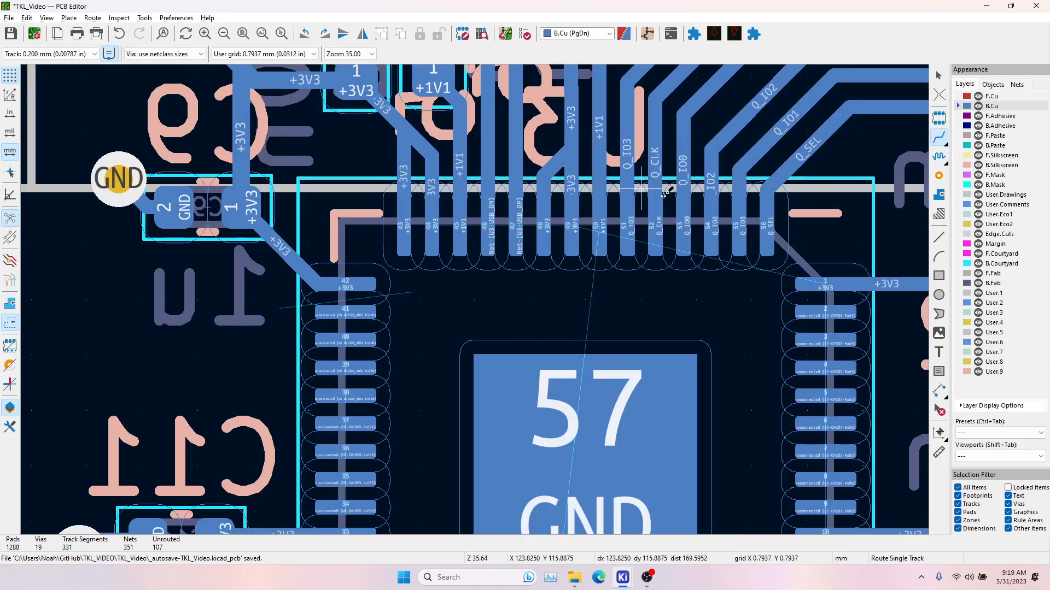
left_click(459, 225)
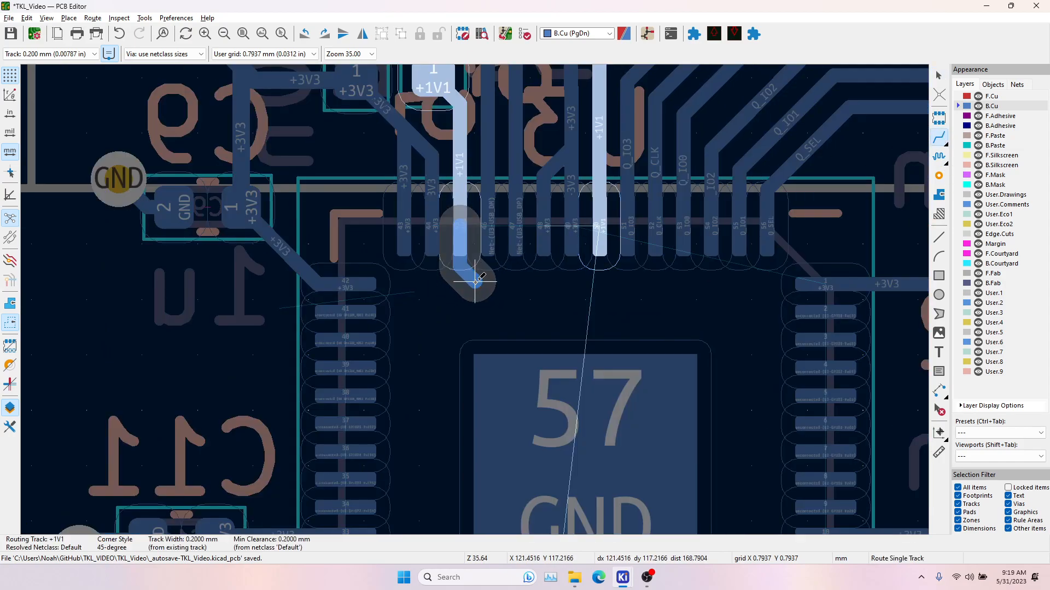
left_click(542, 285)
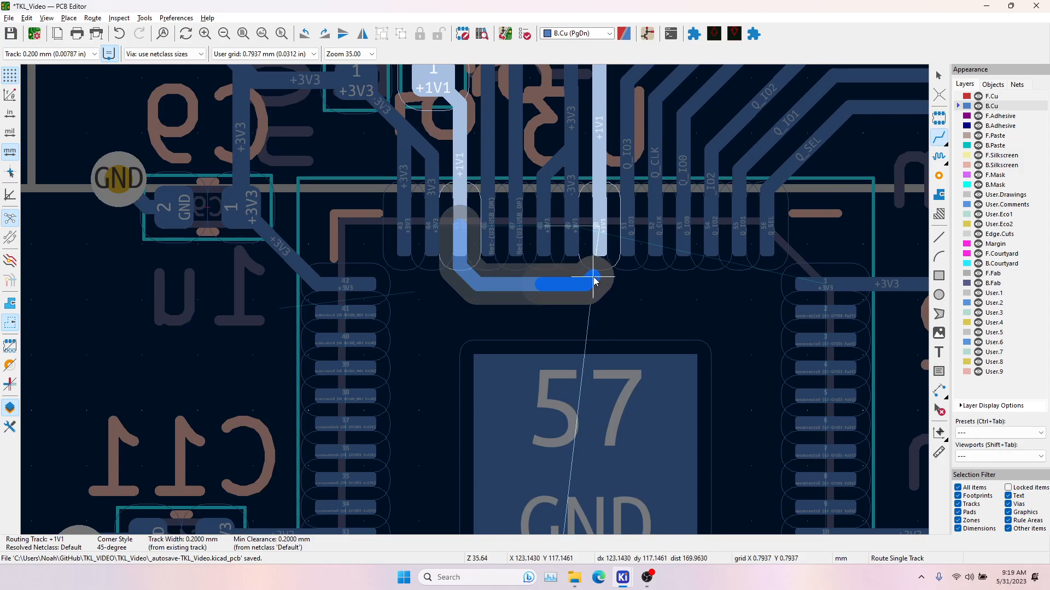
key("Escape")
left_click(599, 242)
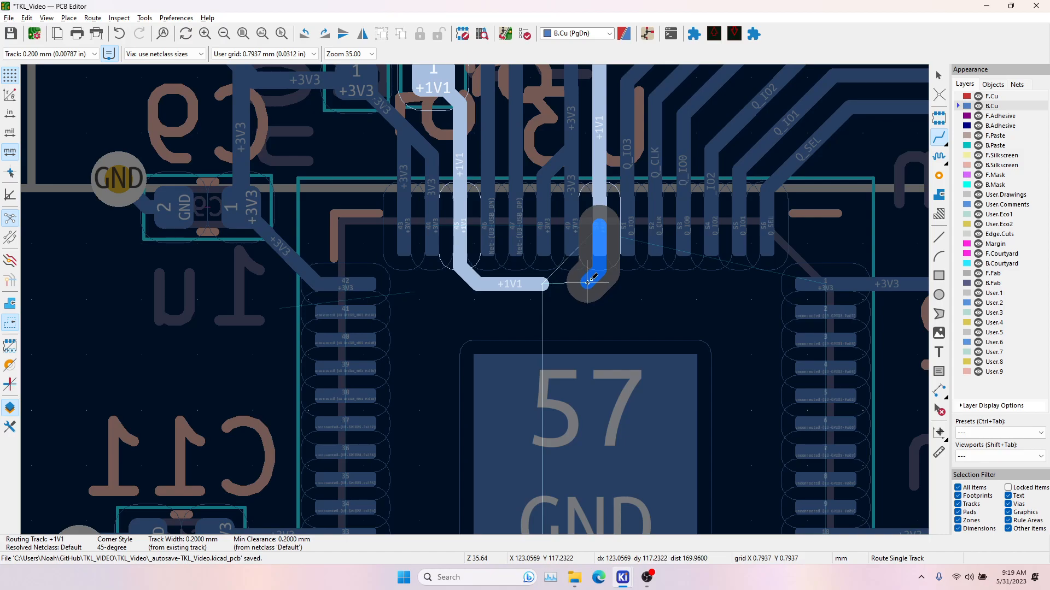
left_click(544, 284)
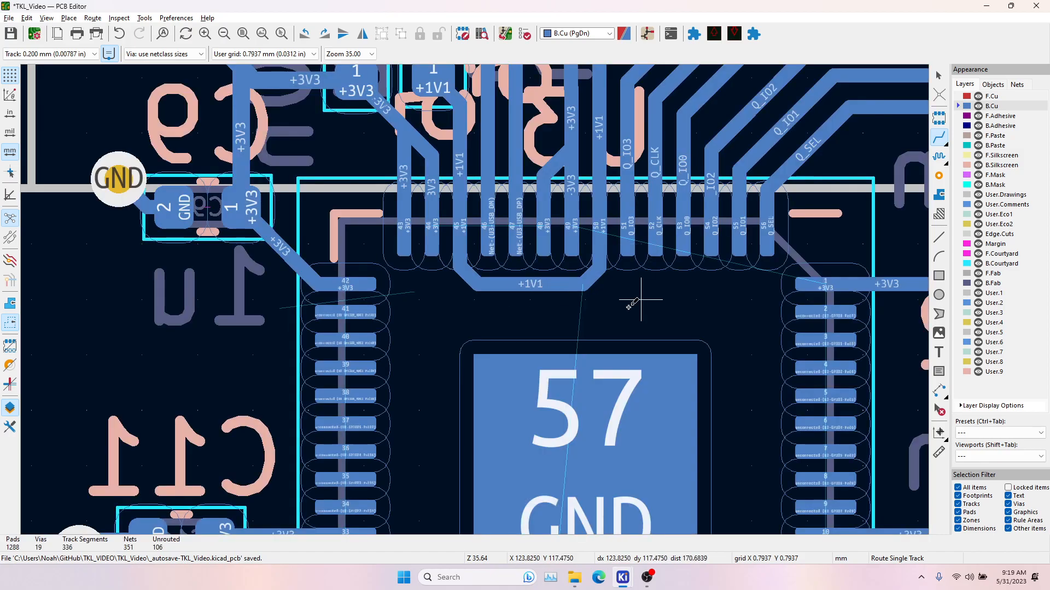
scroll(529, 302, "up", 5)
scroll(530, 302, "right", 2)
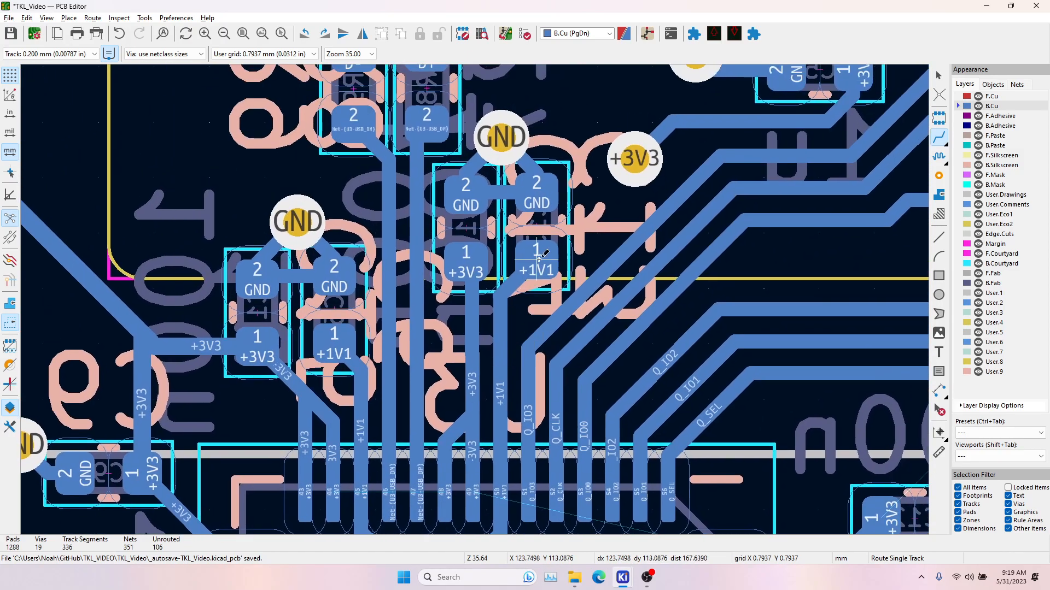
left_click(537, 261)
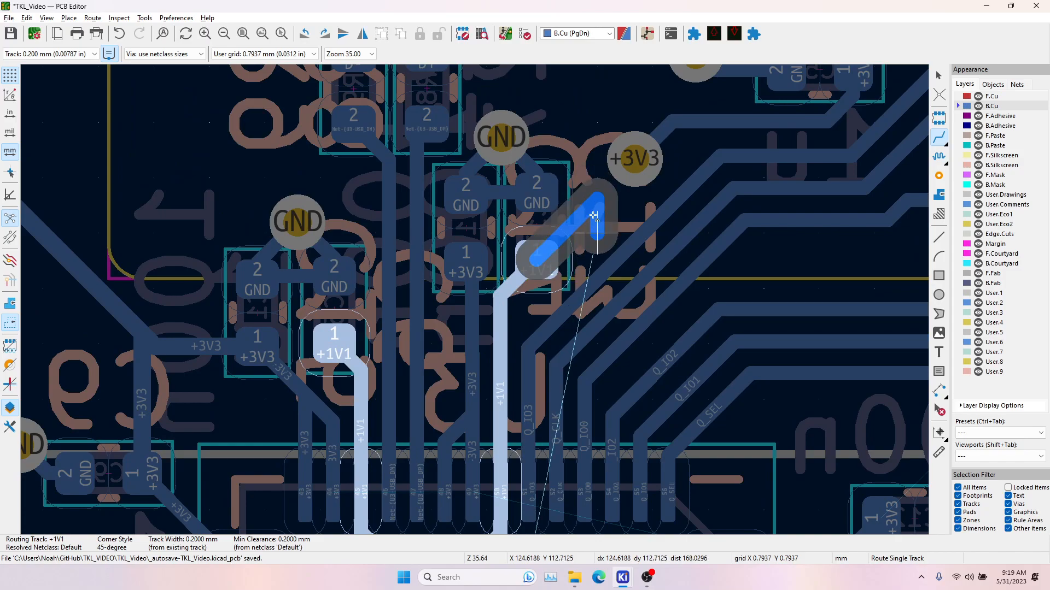
key("Escape")
key("Escape")
left_click(100, 20)
left_click(112, 146)
left_click(226, 112)
left_click(283, 233)
left_click(285, 286)
left_click(939, 136)
left_click(537, 259)
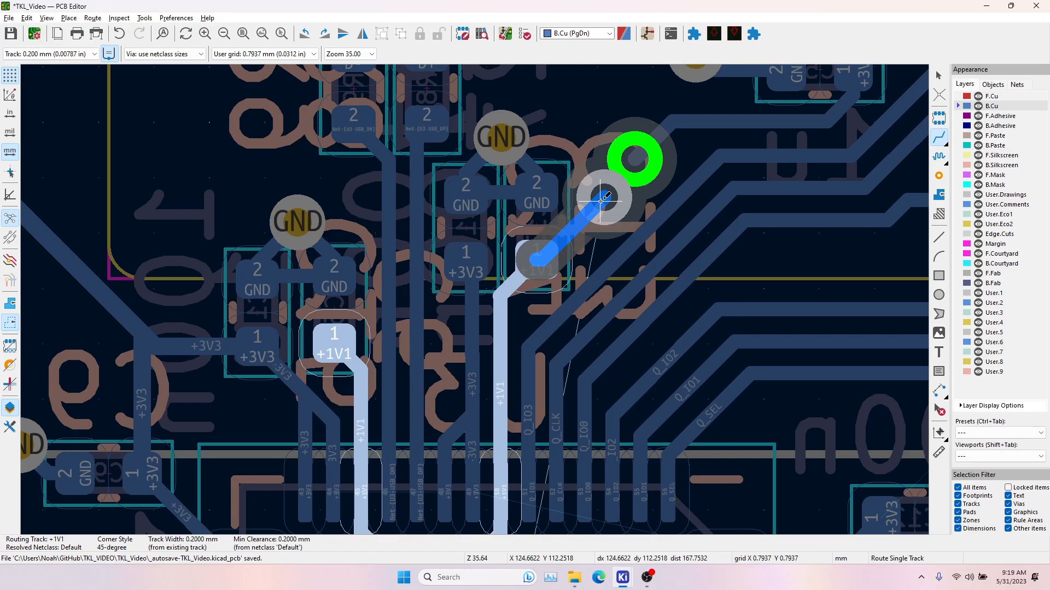
key("Escape")
Delete the +3V3 via near C13 together with the short diagonal track that leads to it.
middle_click_drag(631, 159, 510, 265)
key("Escape")
left_click(526, 254)
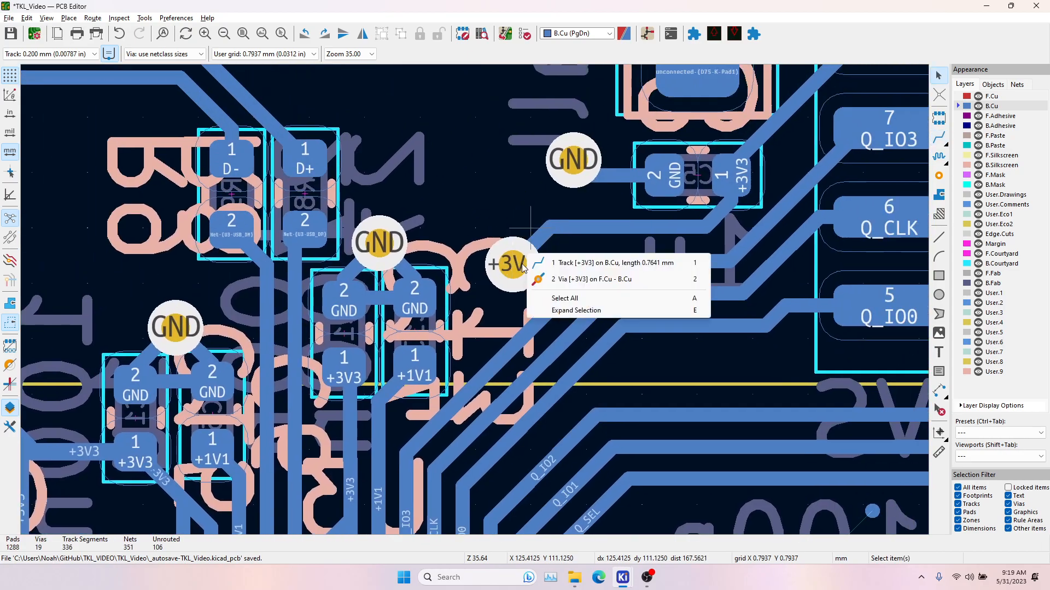
left_click(556, 264)
key("Delete")
Route +1V1 diagonally from pad 1 of the capacitor serving microcontroller pad 50 and end it in a via.
left_click(939, 137)
left_click(407, 371)
key("v")
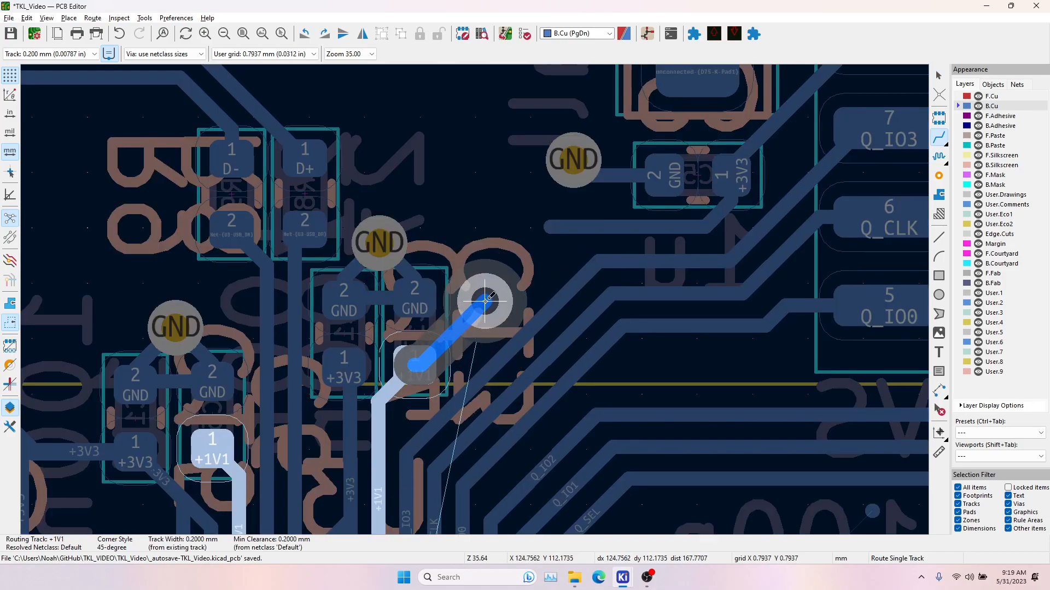
double_click(485, 300)
End the loose +3V3 track coming from pad 1 of C5 in a new via.
left_click(555, 226)
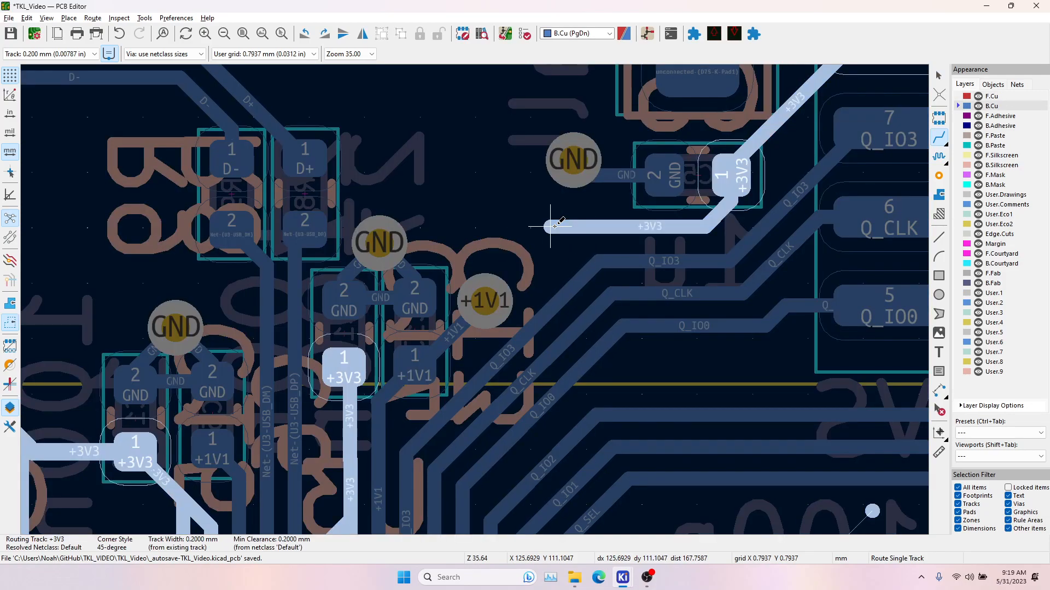
key("Escape")
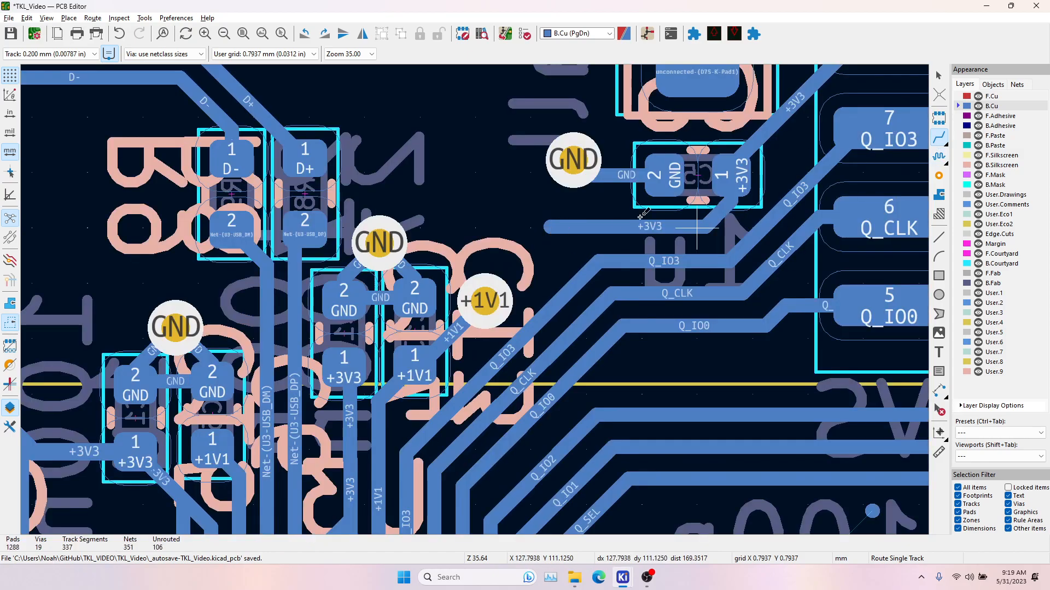
left_click(545, 233)
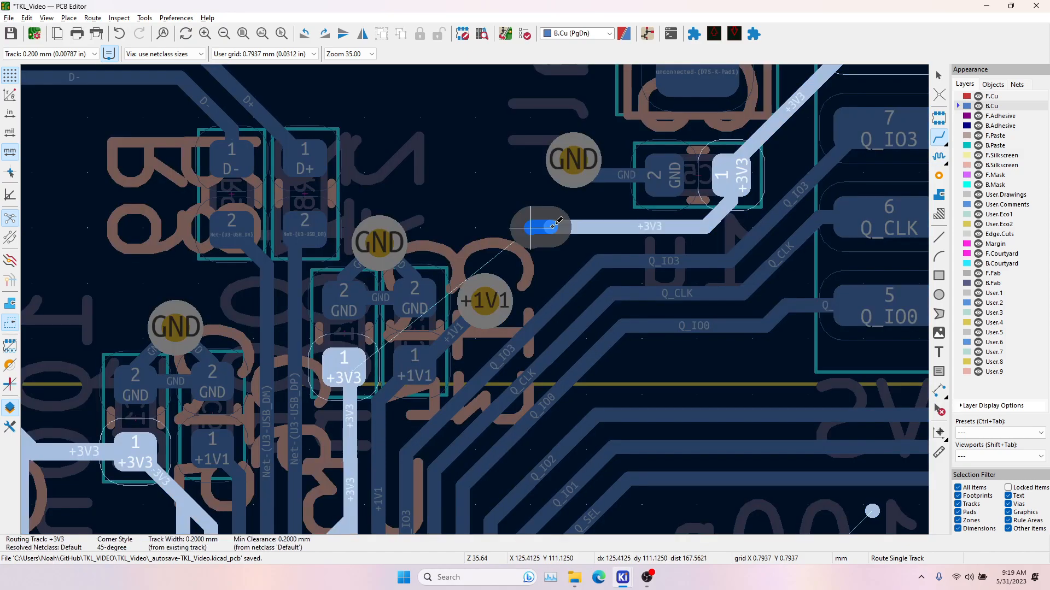
left_click(539, 234)
key("Escape")
Add a +1V1 via beside pad 1 of C7 below the microcontroller, joined to the pad by a short track.
middle_click_drag(481, 416, 509, 195)
middle_click_drag(463, 490, 466, 176)
scroll(466, 175, "down", 3)
middle_click_drag(476, 473, 476, 298)
scroll(475, 298, "up", 6)
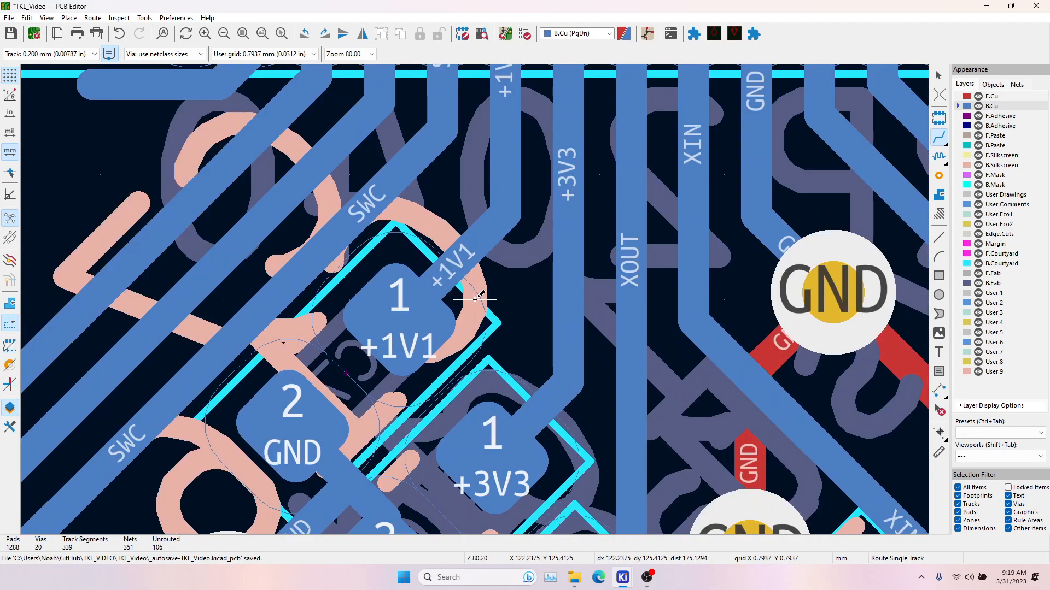
left_click(419, 317)
scroll(461, 253, "down", 5)
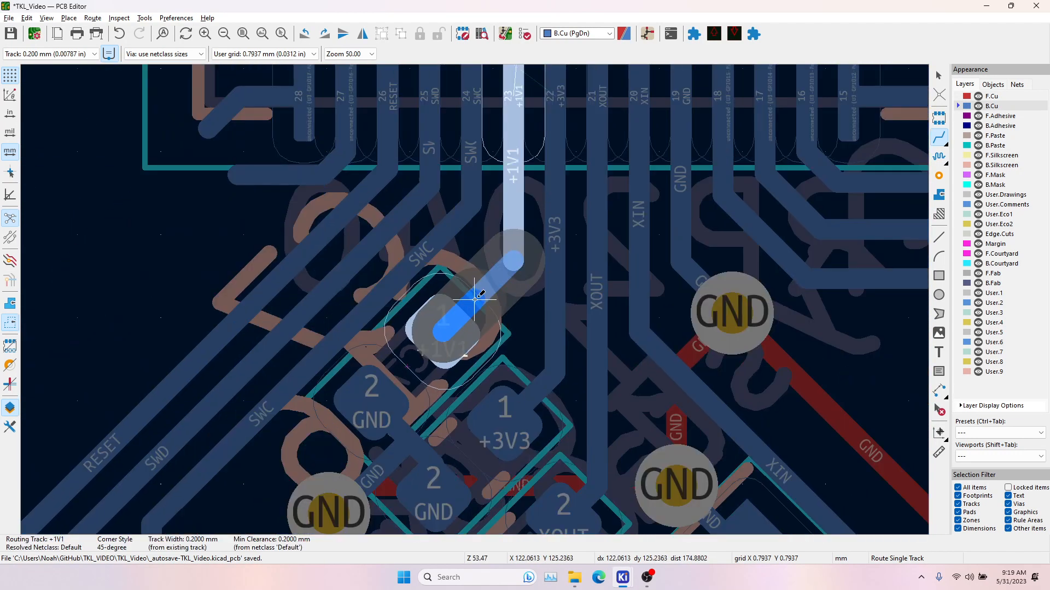
key("v")
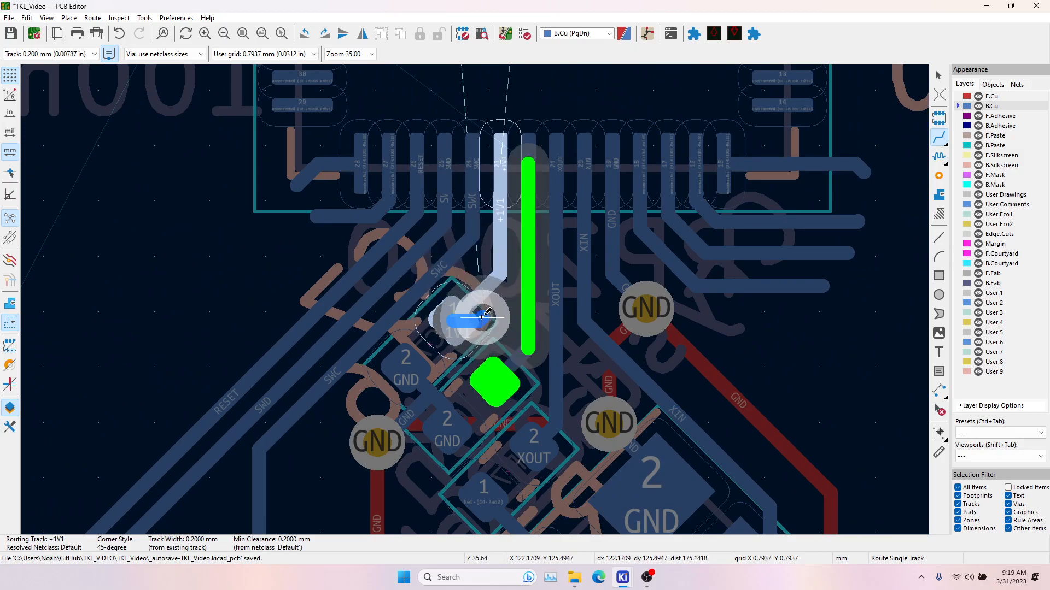
left_click(477, 311)
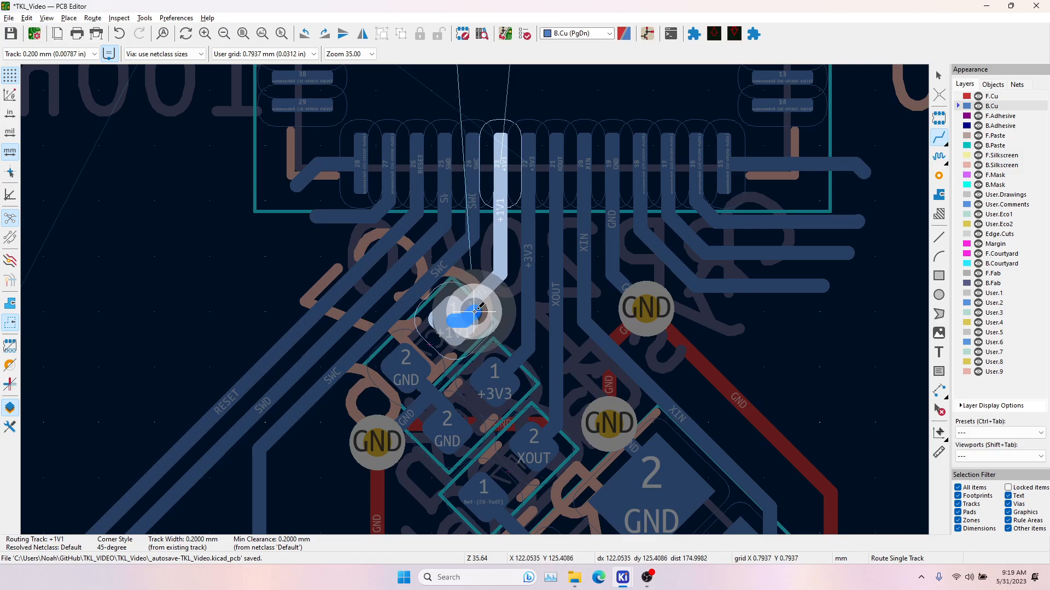
key("Escape")
key("Escape")
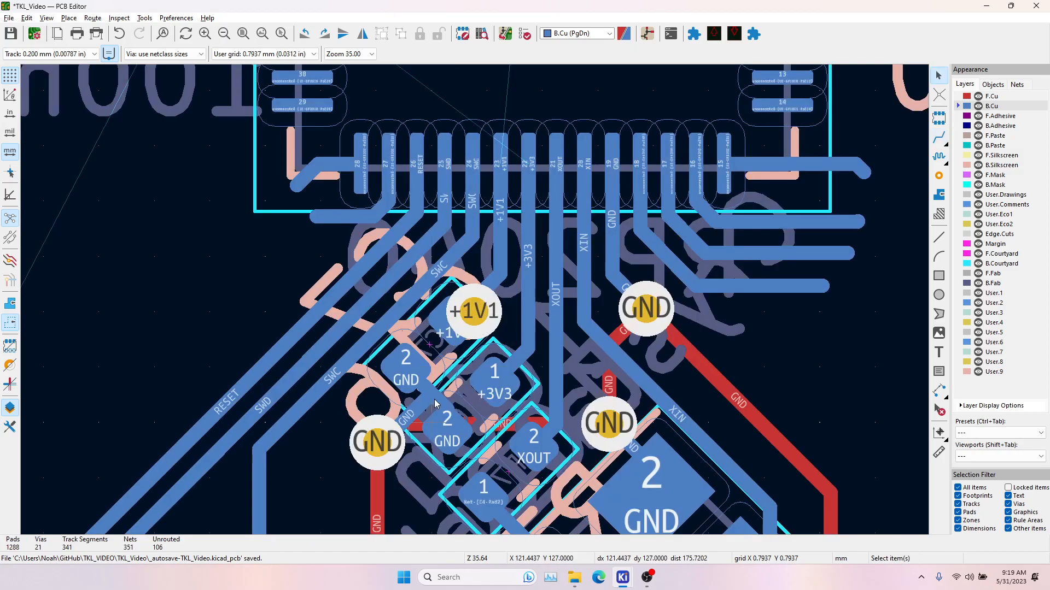
Delete the GND via below C7 and the short track connecting it.
middle_click_drag(434, 399, 484, 267)
left_click(447, 307)
key("Delete")
left_click(435, 301)
left_click(441, 307)
key("Delete")
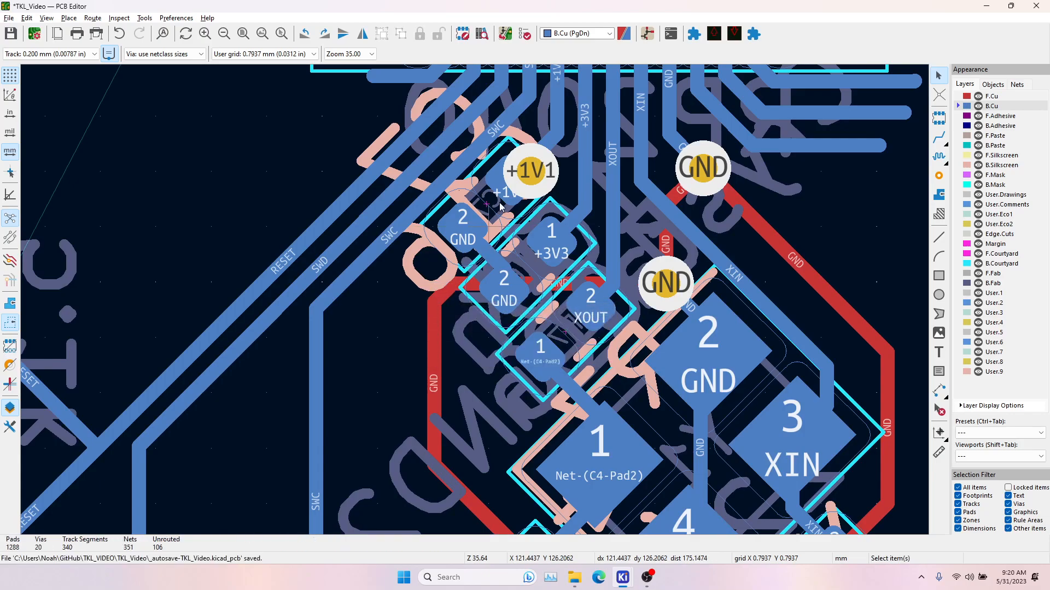
Move capacitor C7 diagonally away from the +1V1 via and the neighbouring +3V3 capacitor.
left_click(494, 207)
left_click(497, 215)
key("m")
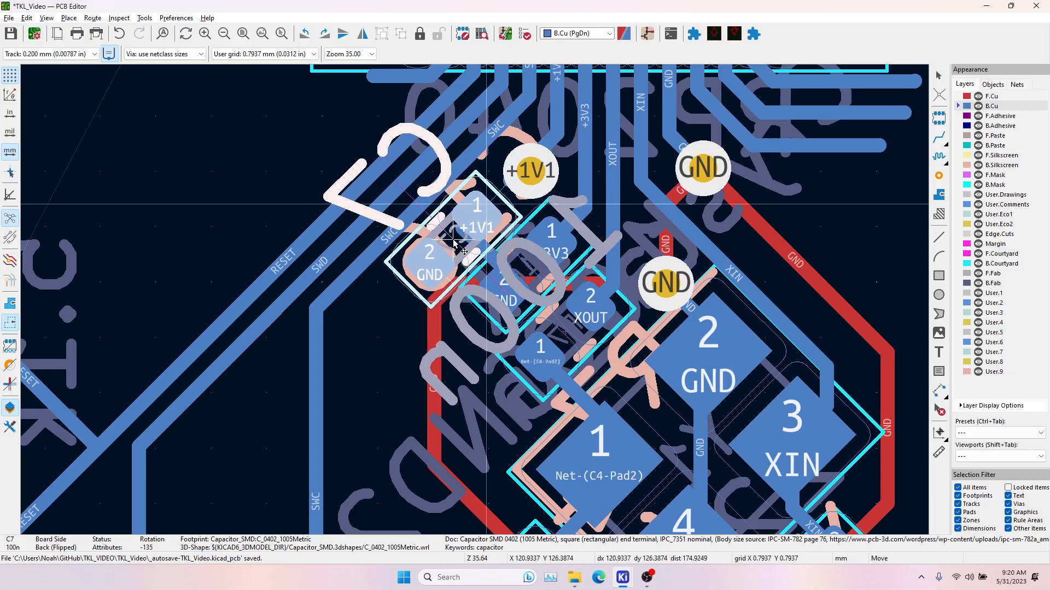
left_click(454, 242)
Delete the leftover GND track segments between C7 and the neighbouring +3V3 capacitor.
left_click(481, 252)
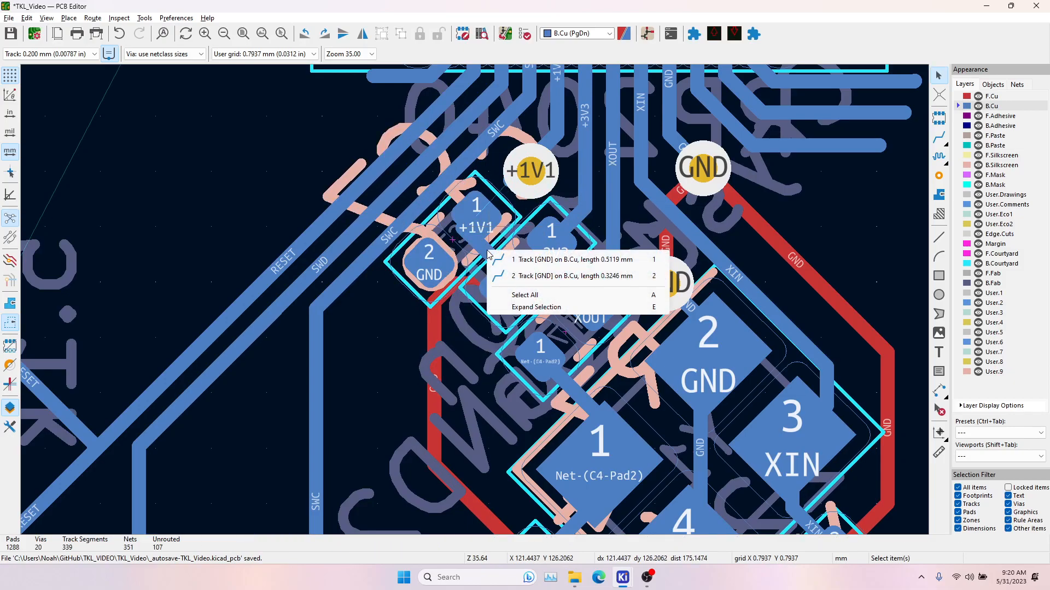
left_click(510, 261)
key("Delete")
left_click(503, 264)
key("Delete")
left_click(507, 271)
left_click(519, 281)
key("Delete")
Connect pad 2 of both capacitors to a new GND via below C7, and link it on F.Cu to the GND via beside the crystal.
left_click(941, 138)
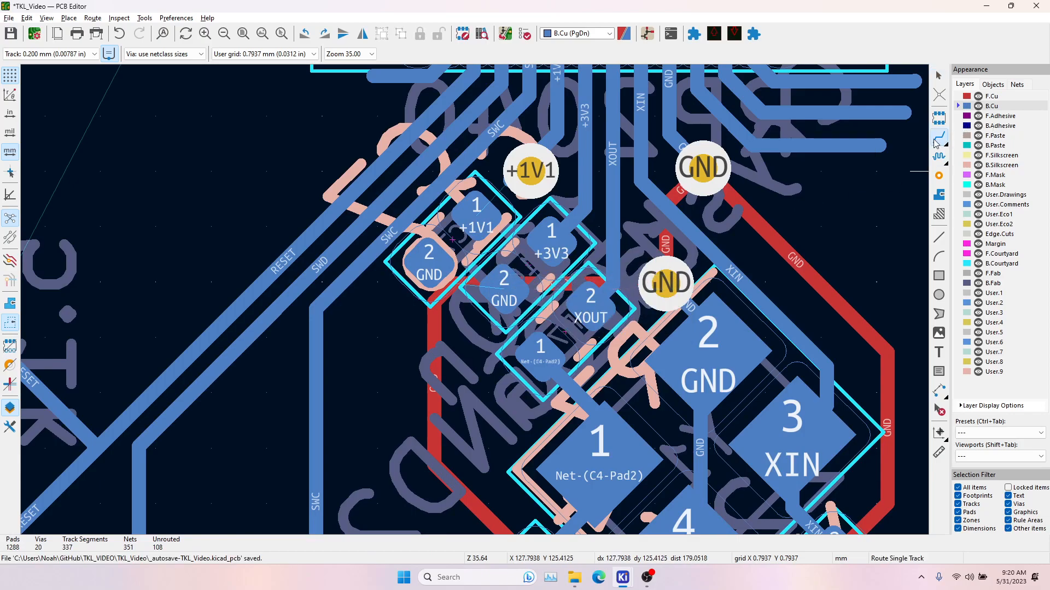
left_click(504, 295)
left_click(452, 293)
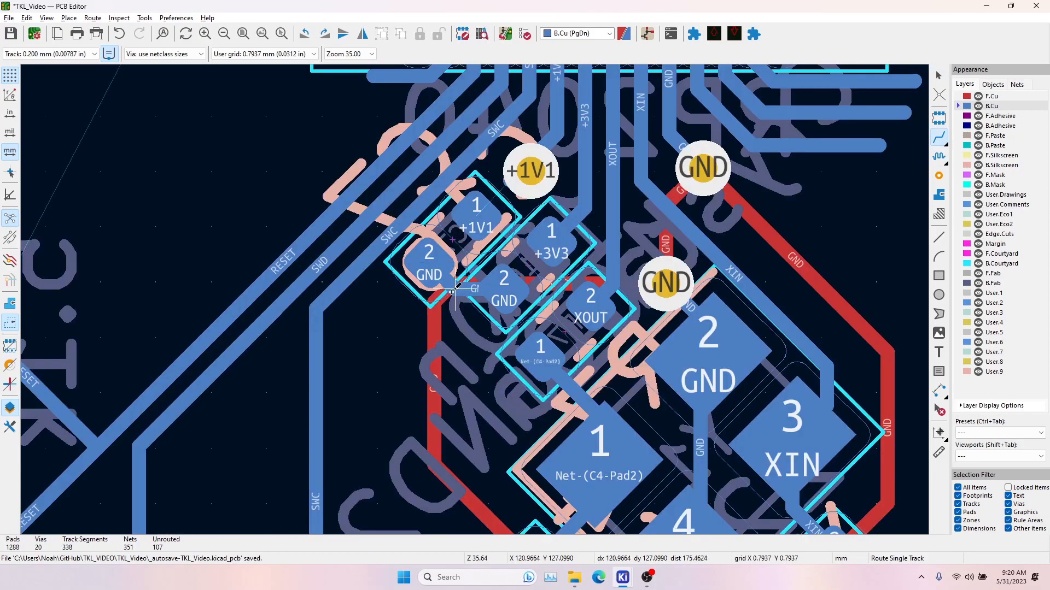
left_click(426, 264)
key("v")
left_click(434, 349)
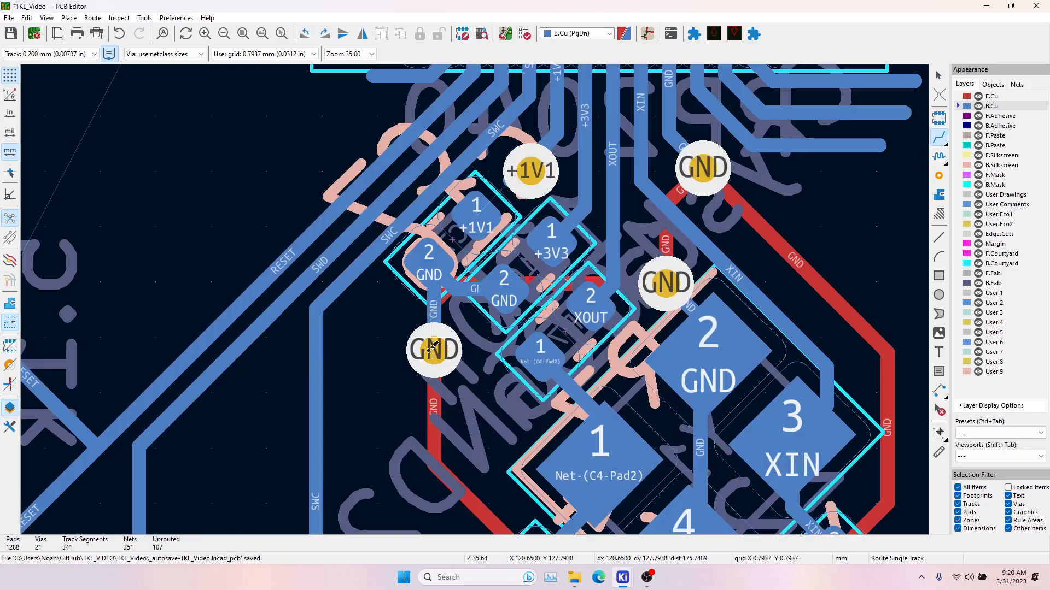
left_click(434, 350)
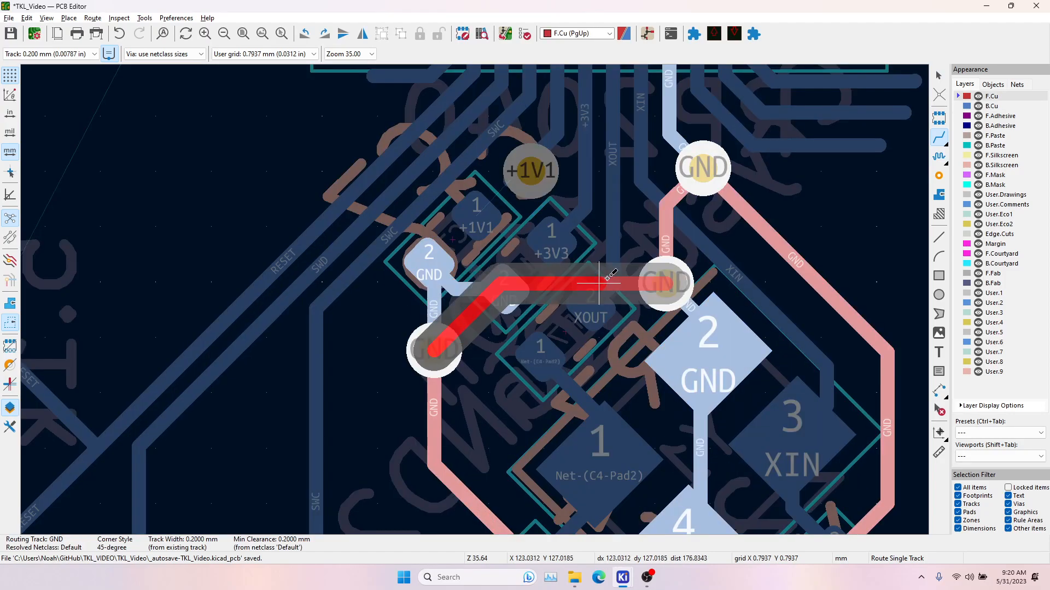
left_click(665, 283)
Remove the old diagonal +1V1 segment and reroute the track from microcontroller pad 23 on B.Cu directly into the +1V1 via.
middle_click_drag(524, 167, 481, 276)
key("Escape")
left_click(504, 255)
key("Delete")
left_click(942, 137)
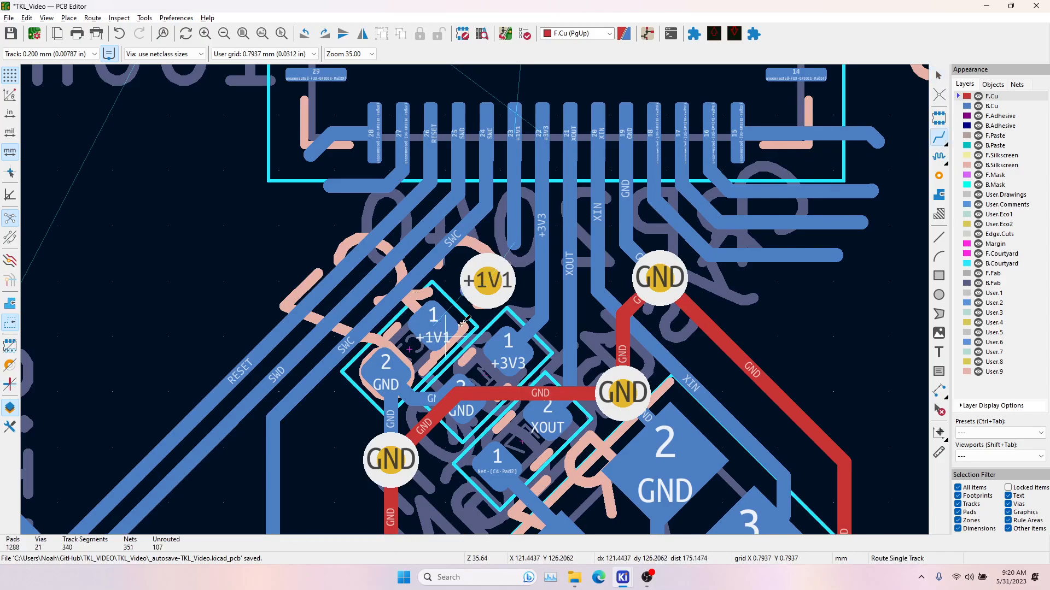
left_click(487, 280)
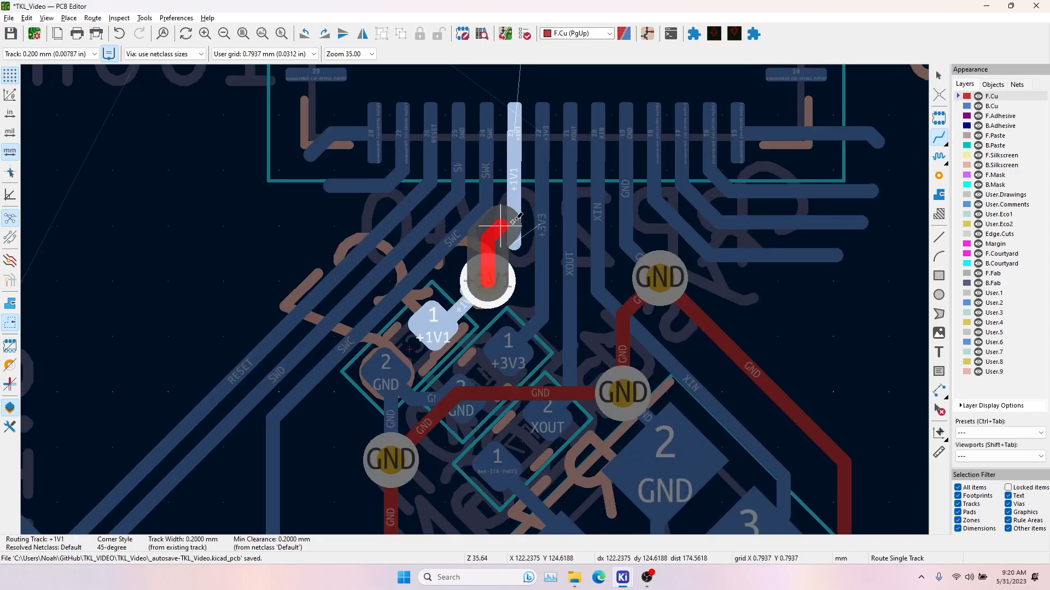
key("Escape")
key("Page_Down")
left_click(514, 243)
left_click(489, 281)
key("Escape")
left_click(463, 294)
left_click(496, 321)
key("Escape")
Route +1V1 on F.Cu from the via by C7, beneath the microcontroller, to the +1V1 via at the upper capacitors.
scroll(625, 189, "down", 3)
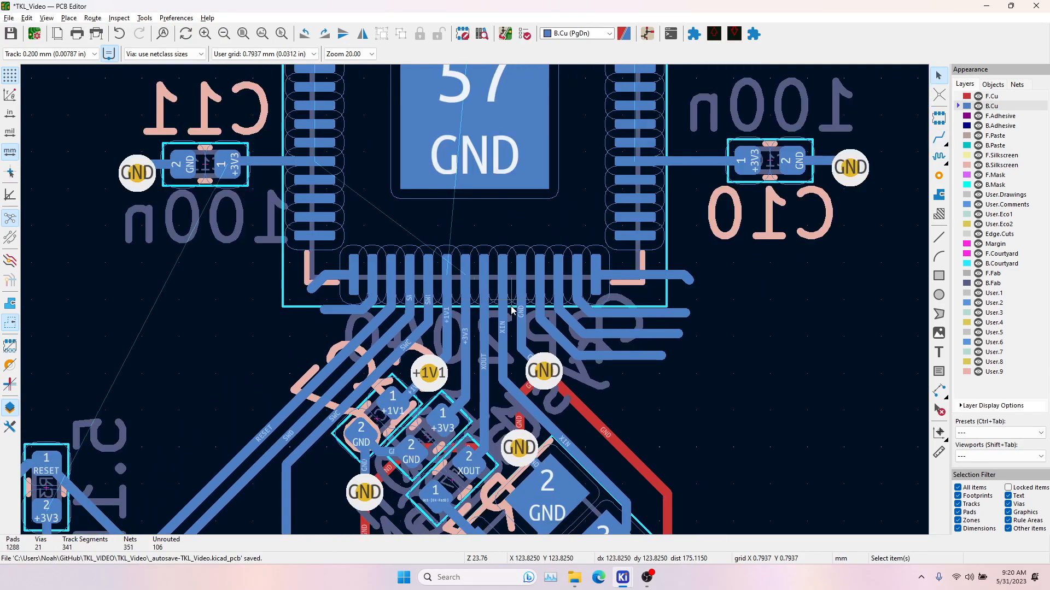
left_click(938, 142)
key("Page_Up")
left_click(429, 374)
middle_click_drag(482, 208, 483, 313)
scroll(484, 311, "down", 2)
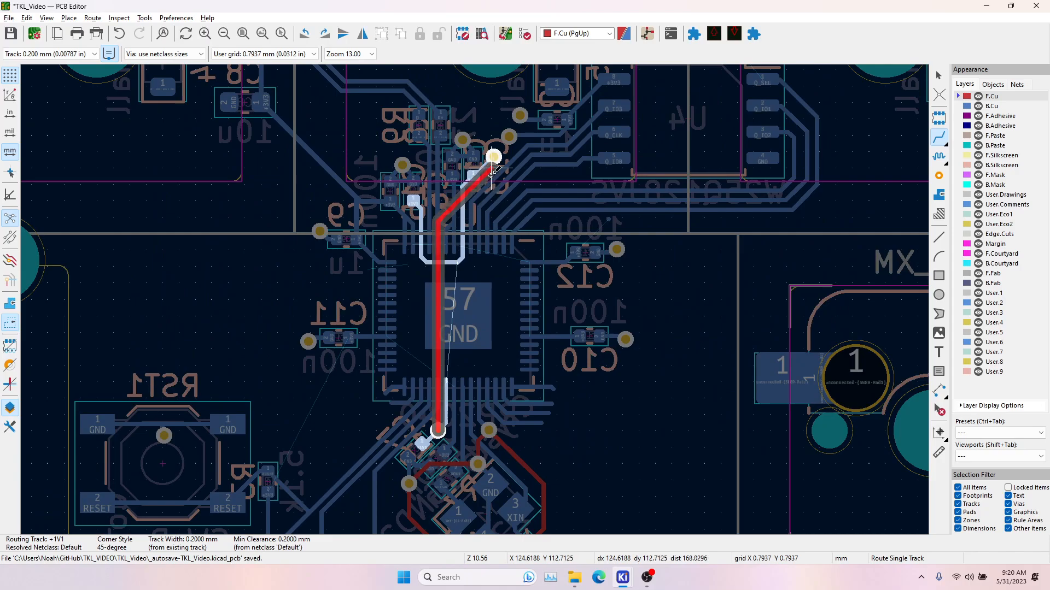
left_click(493, 158)
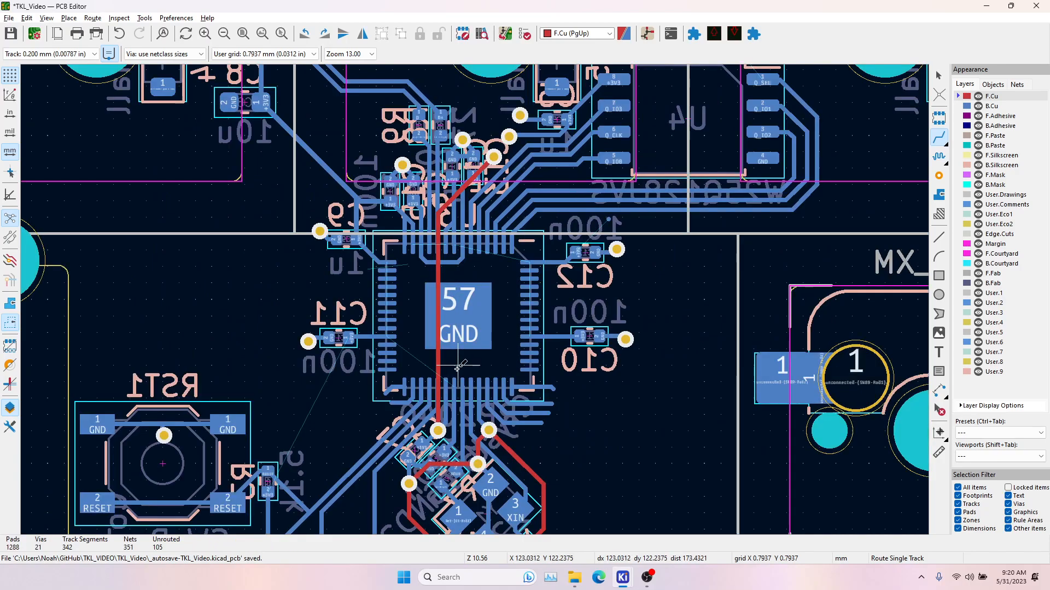
Connect the +3V3 pads 42, 43 and 44 on B.Cu with tracks inside the microcontroller's corner.
key("Page_Down")
scroll(476, 297, "up", 2)
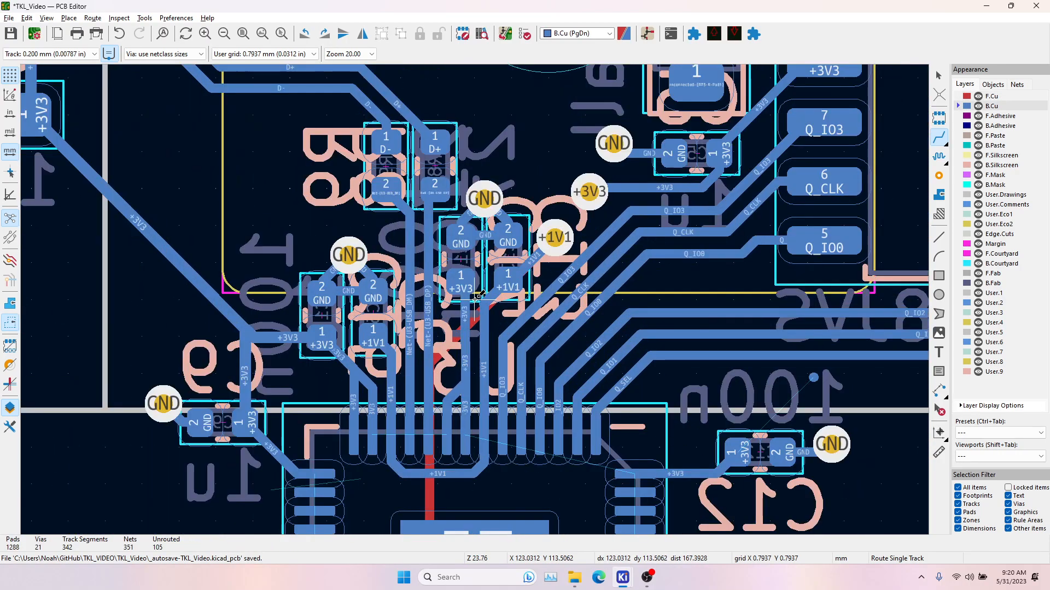
middle_click_drag(356, 425, 400, 258)
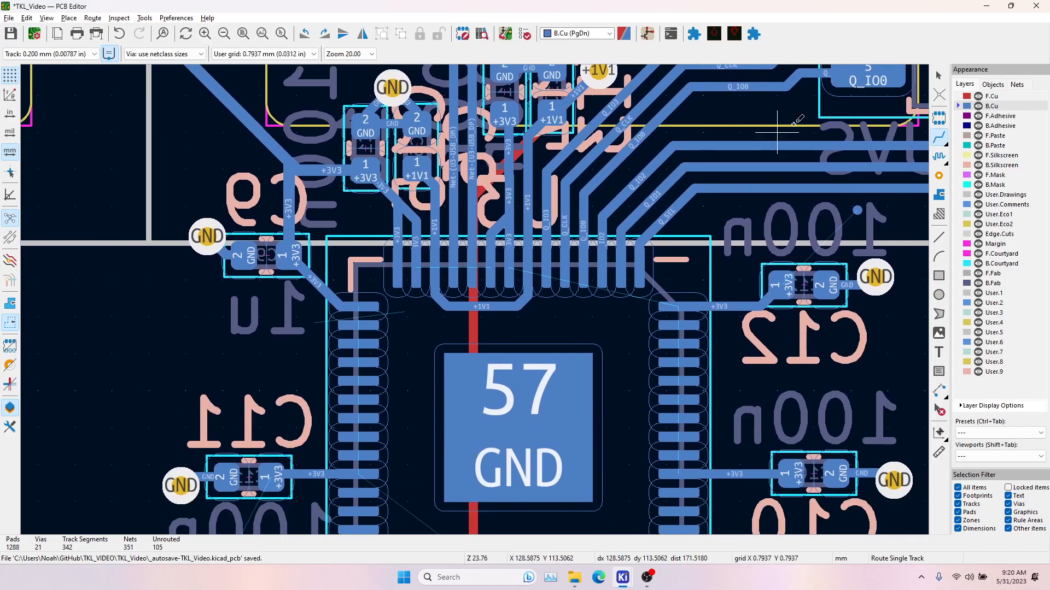
middle_click_drag(435, 420, 411, 281)
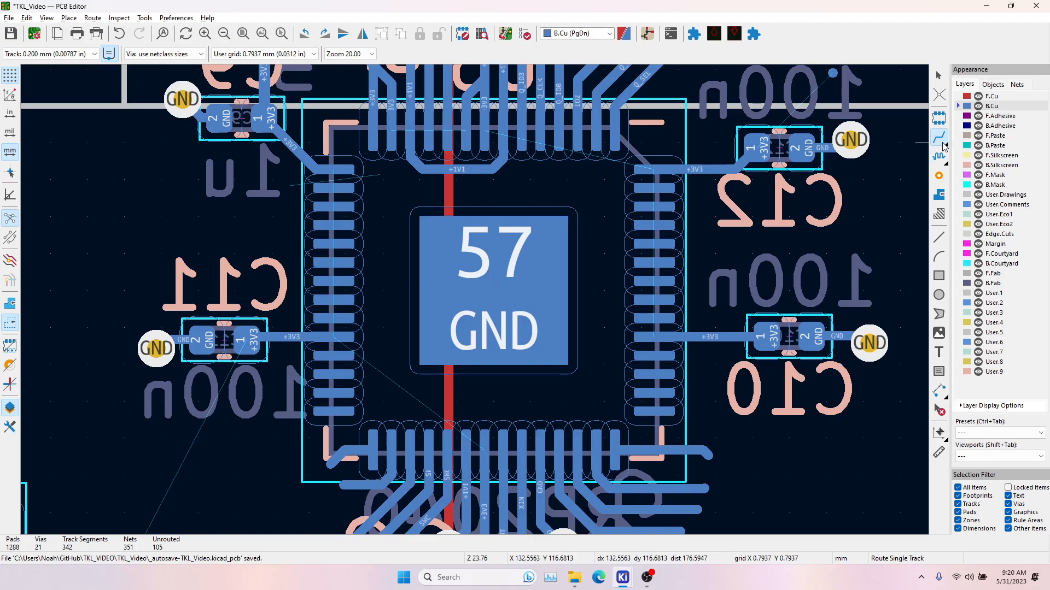
scroll(363, 164, "up", 4)
left_click(447, 361)
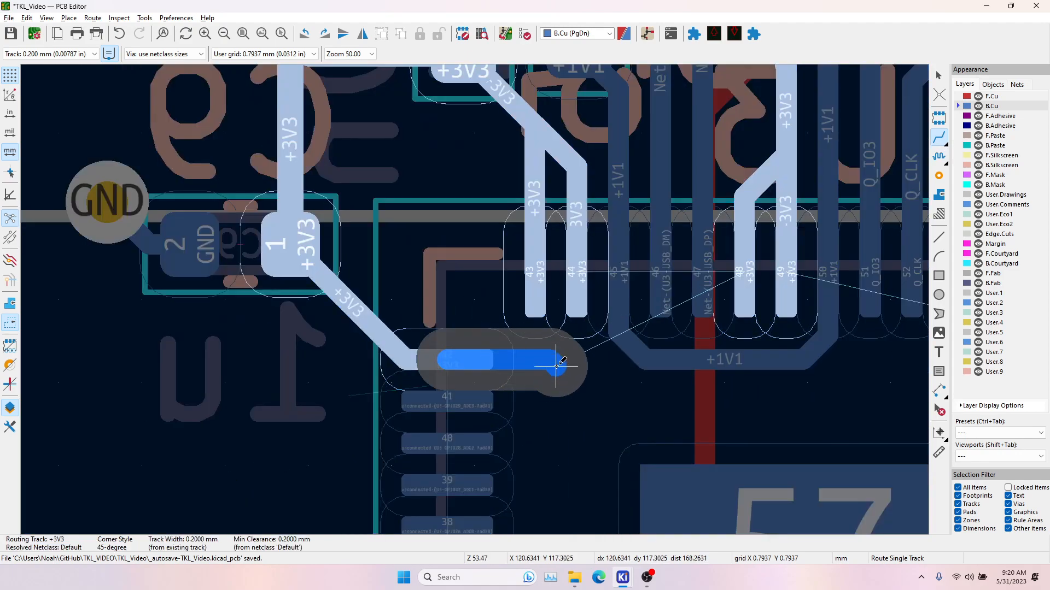
left_click(552, 388)
key("Escape")
left_click(535, 276)
left_click(536, 373)
left_click(576, 284)
left_click(553, 382)
Run a vertical +3V3 track inside the microcontroller's pad column from the corner junction down to pad 33.
middle_click_drag(558, 382, 482, 224)
left_click(459, 213)
middle_click_drag(475, 329, 445, 140)
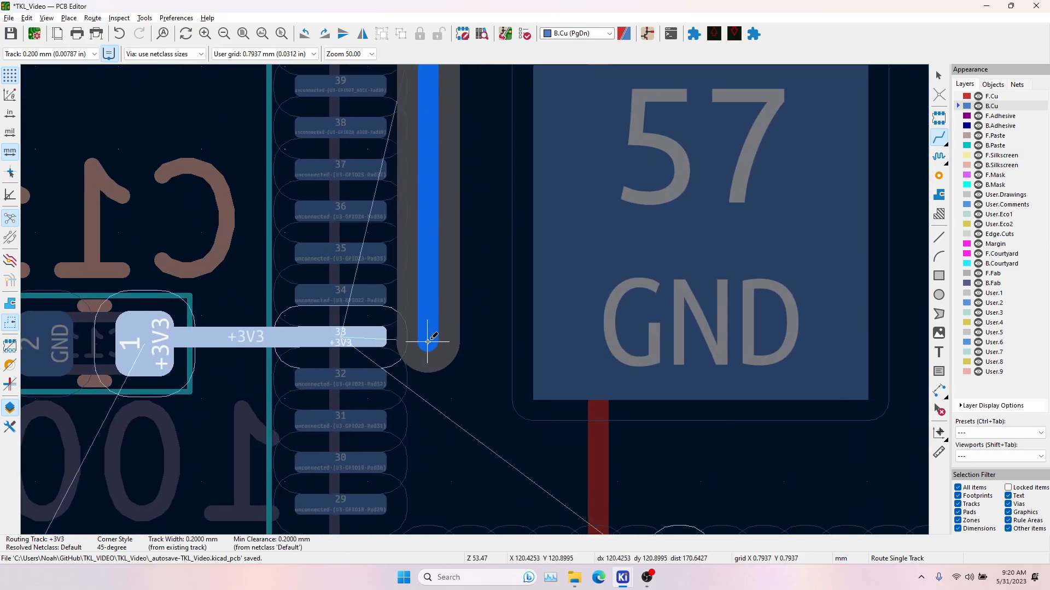
left_click(367, 337)
Extend the +3V3 track from pad 33 around the inside corner of the microcontroller to pad 22.
left_click(424, 337)
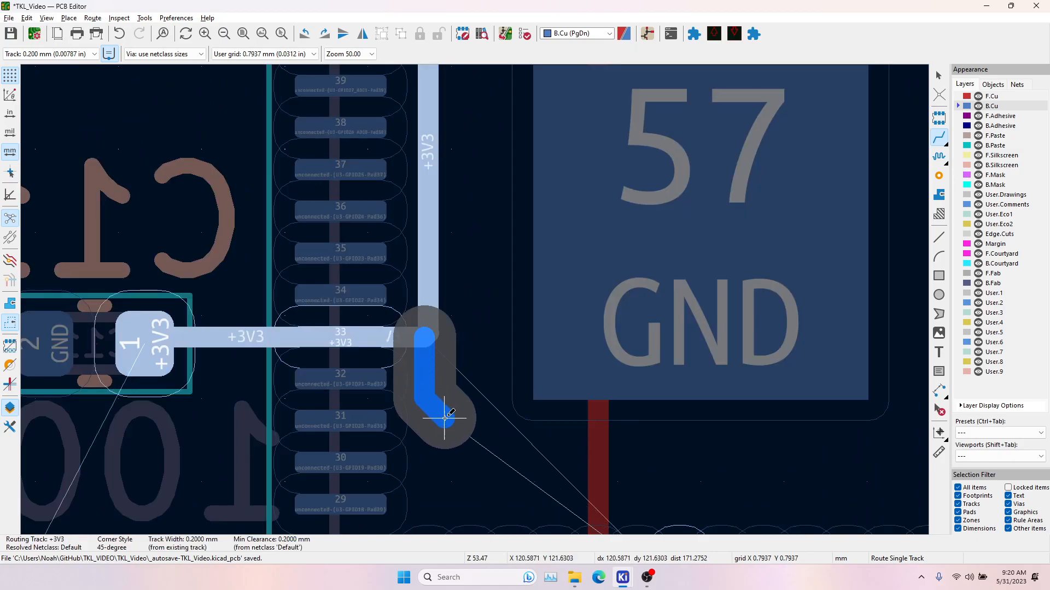
middle_click_drag(438, 414, 417, 251)
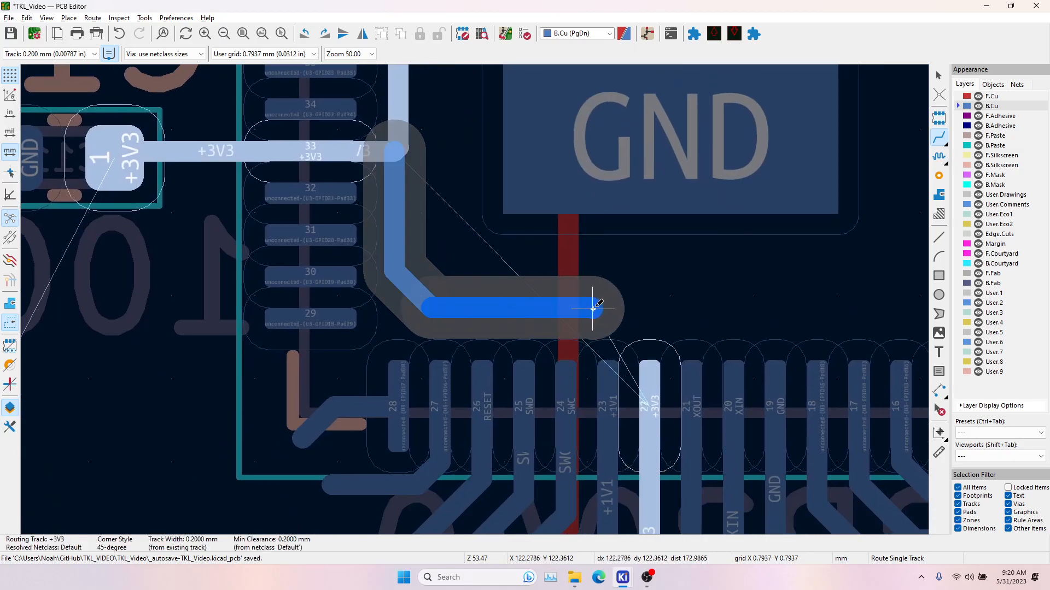
left_click(647, 308)
left_click(648, 365)
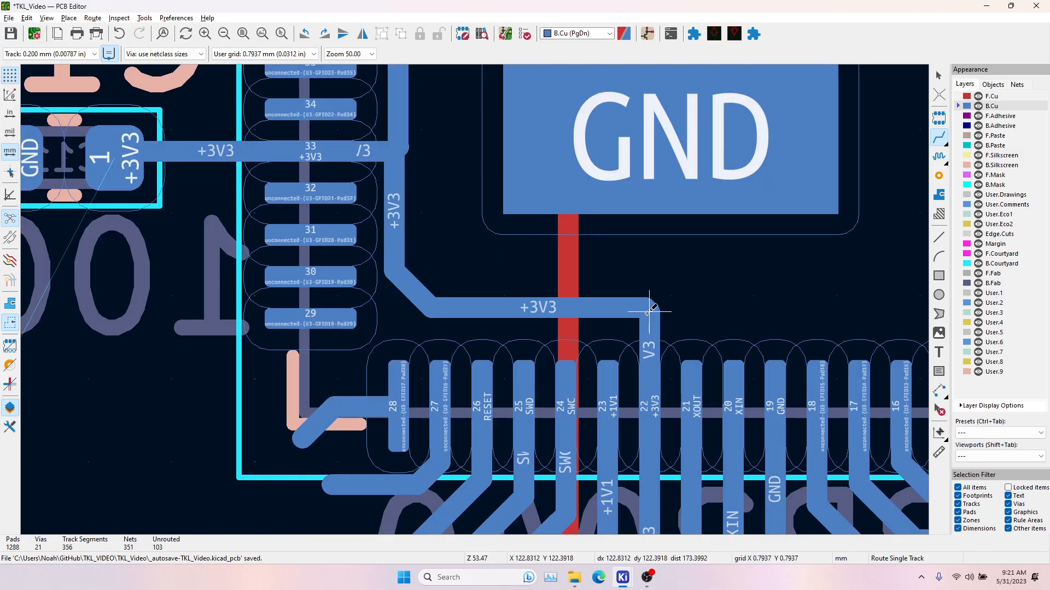
Route +3V3 on B.Cu from pad 22's junction around the microcontroller's inner corner up to pad 10.
left_click(650, 309)
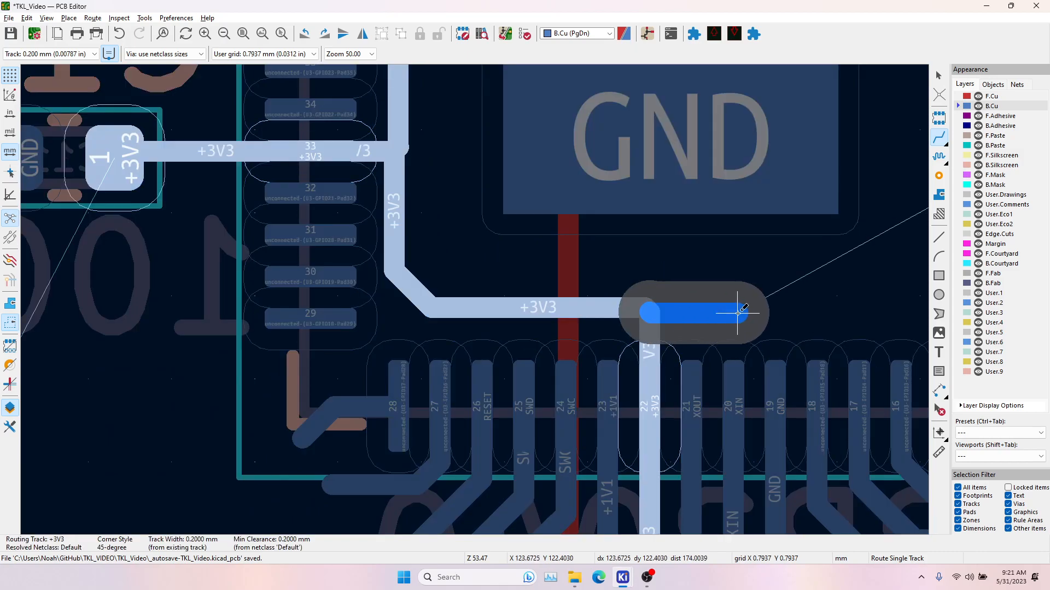
key("Escape")
left_click(645, 307)
middle_click_drag(772, 304, 566, 324)
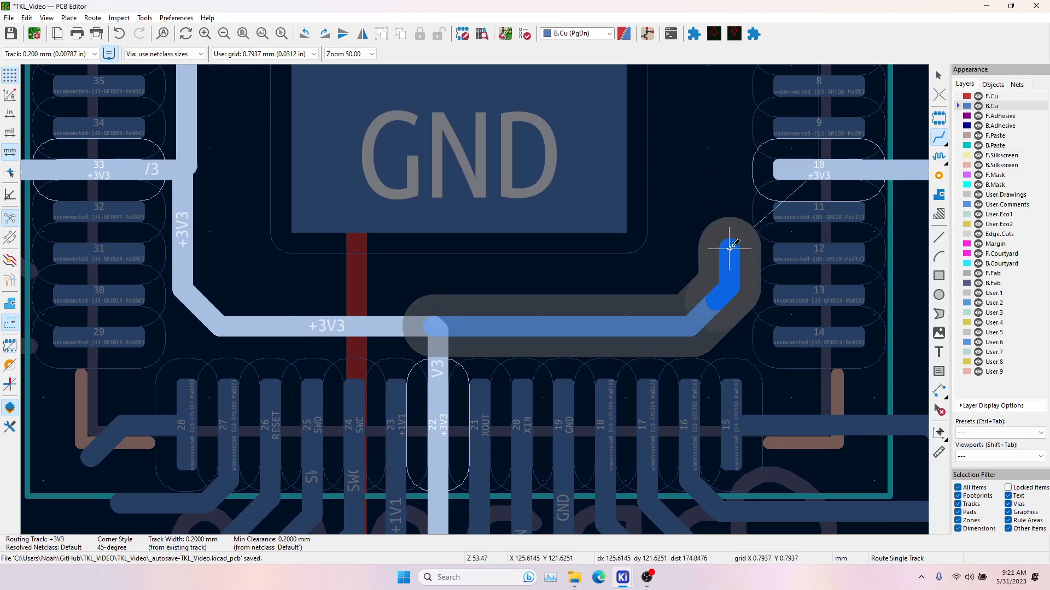
left_click(745, 167)
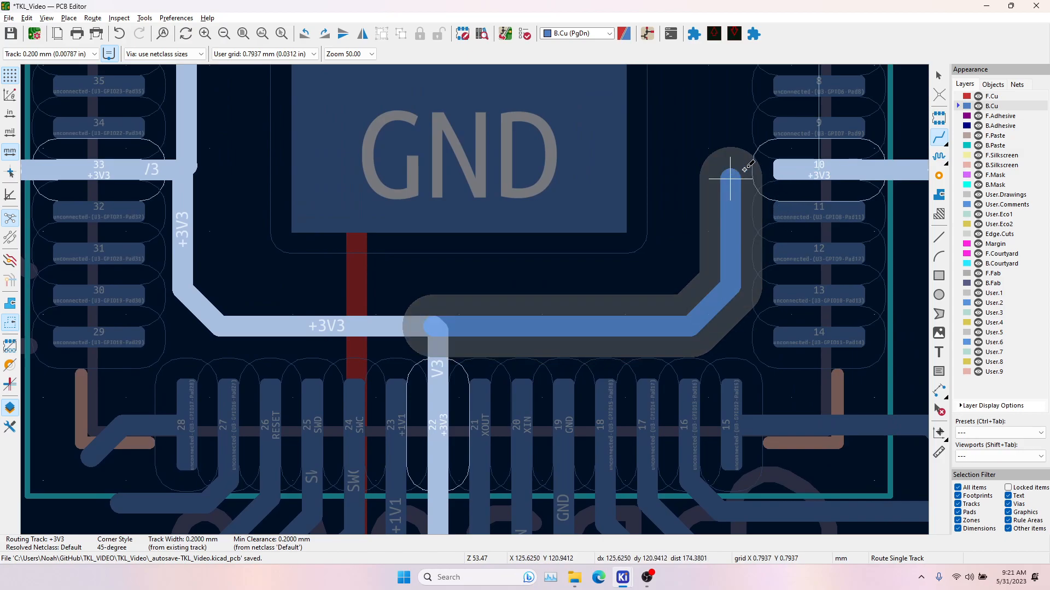
left_click(800, 164)
Extend the +3V3 track from pad 10 inside the microcontroller's pad column to pad 1.
left_click(731, 178)
middle_click_drag(727, 132, 692, 331)
middle_click_drag(681, 199, 672, 241)
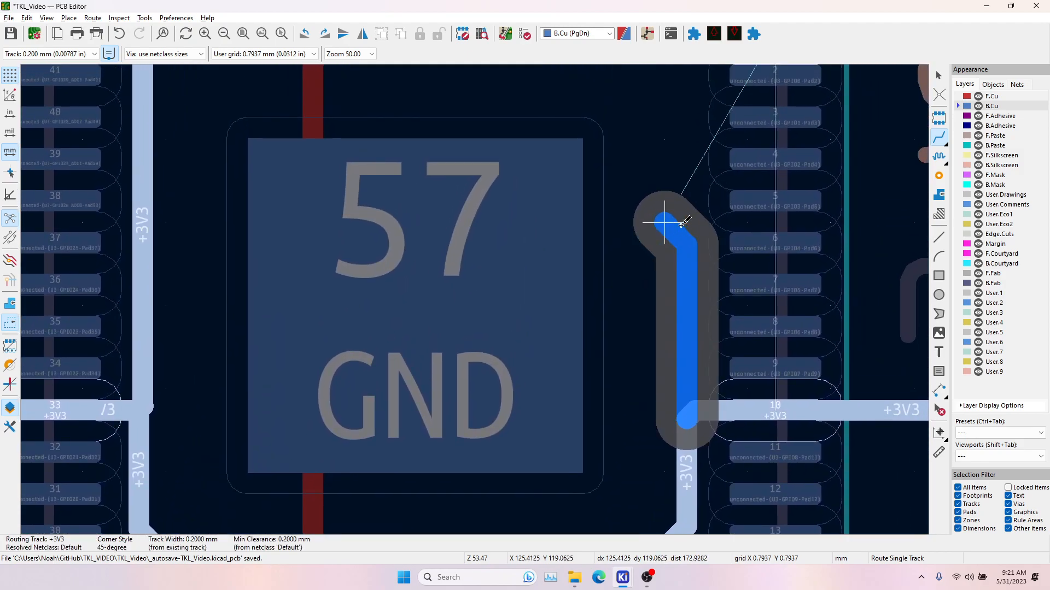
middle_click_drag(683, 188, 681, 322)
left_click(686, 174)
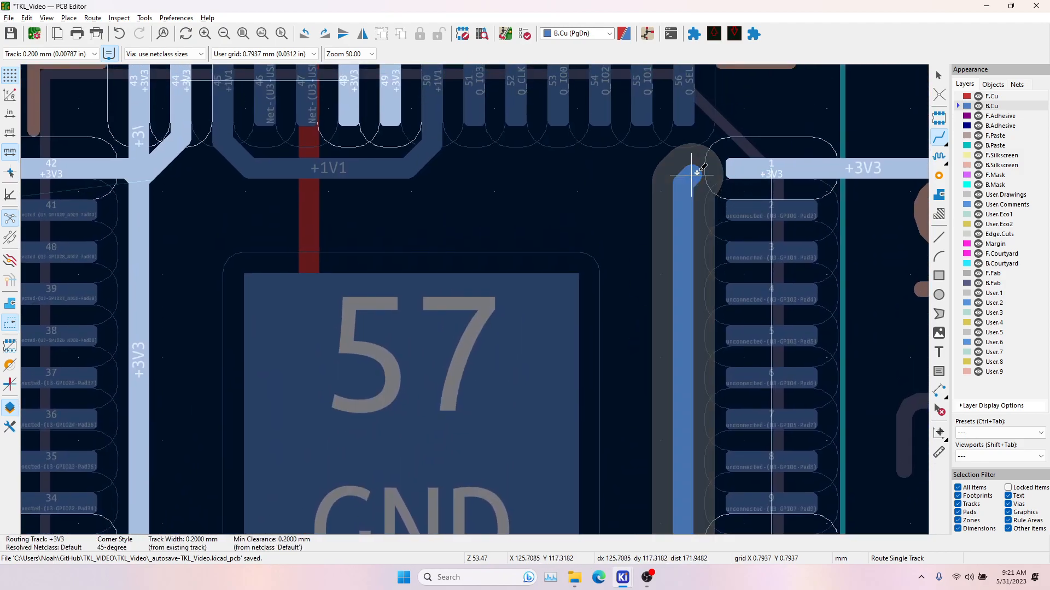
Try to route +3V3 from the corner by pad 1 to the +3V3 capacitor pad feeding pads 48 and 49.
scroll(753, 162, "down", 4)
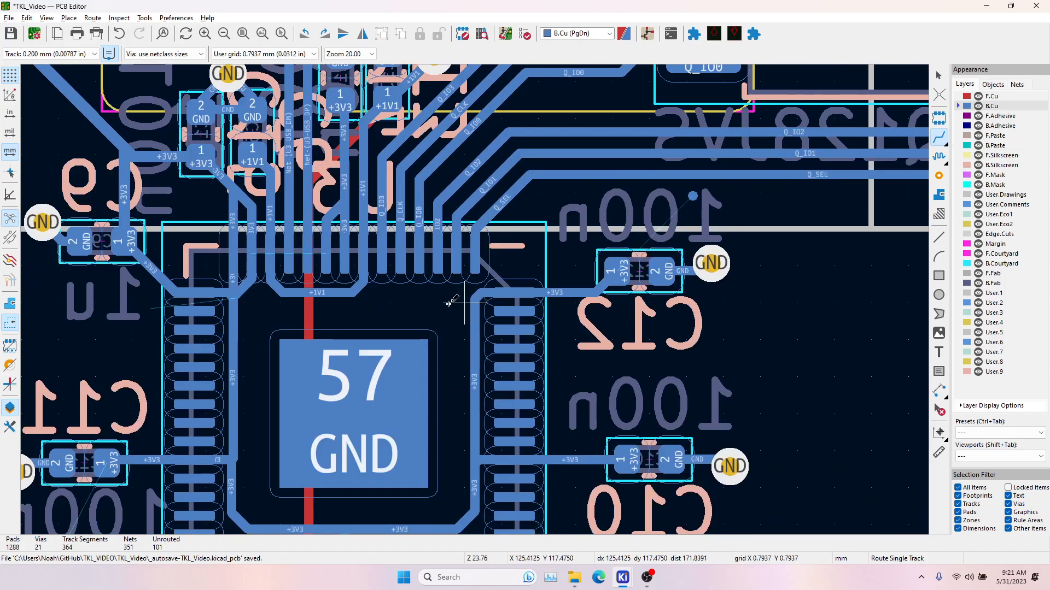
left_click(474, 298)
scroll(475, 298, "down", 2)
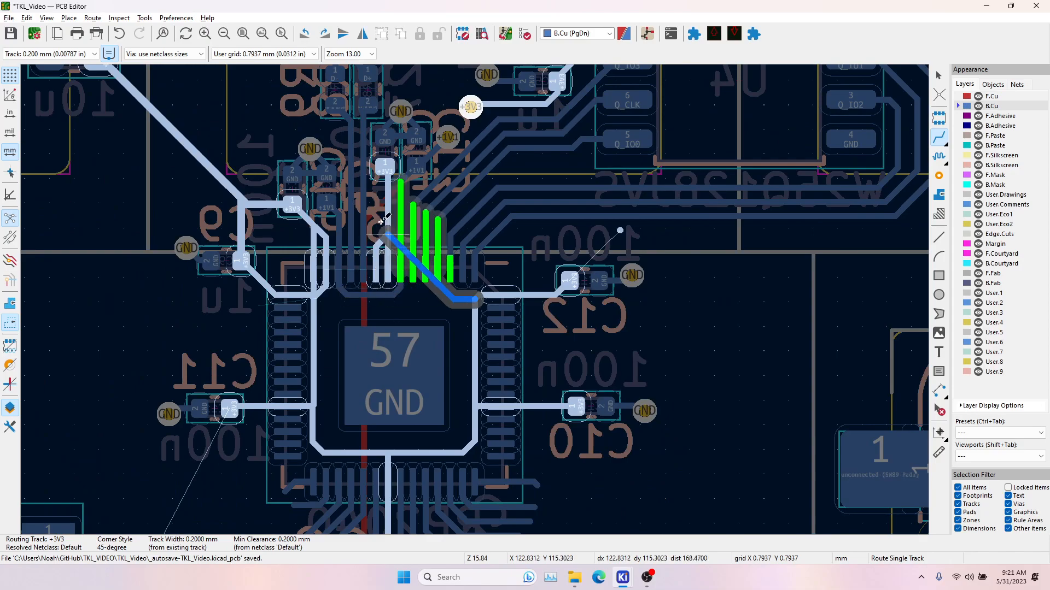
left_click(382, 169)
scroll(390, 193, "up", 4)
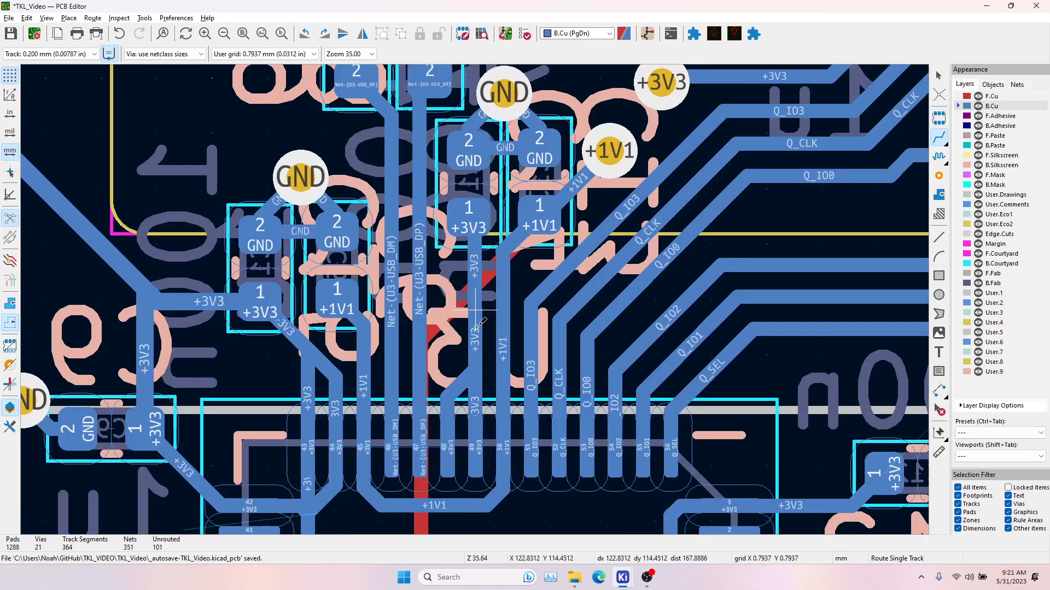
left_click(464, 228)
key("Escape")
left_click(464, 229)
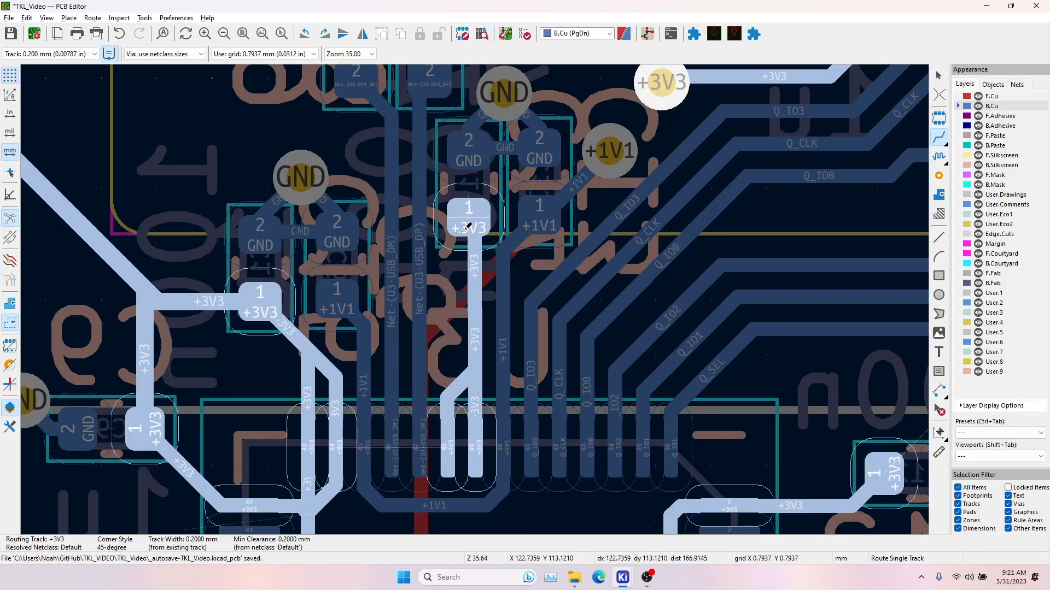
key("v")
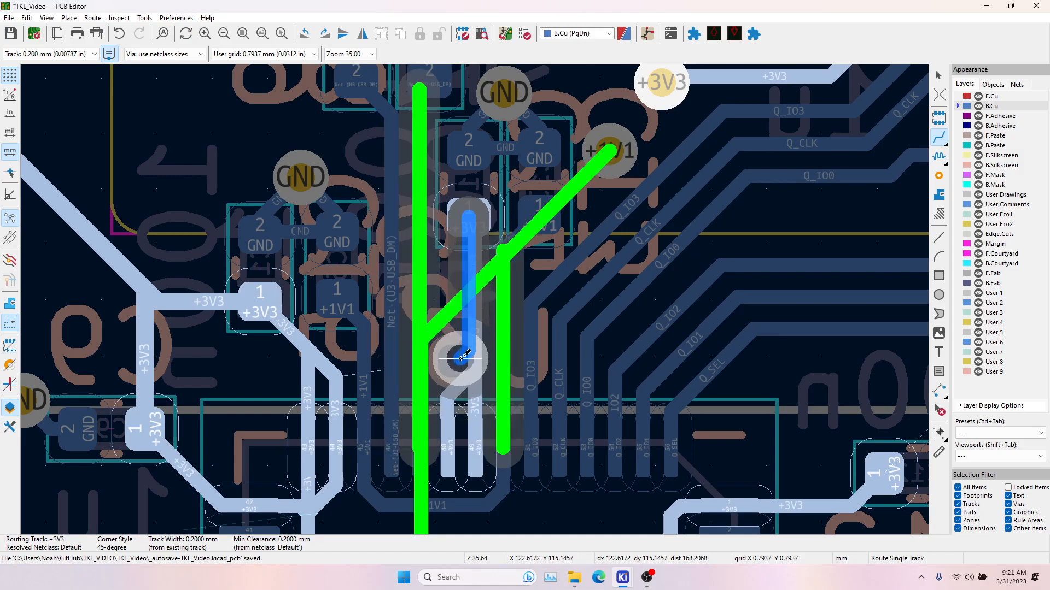
left_click(464, 367)
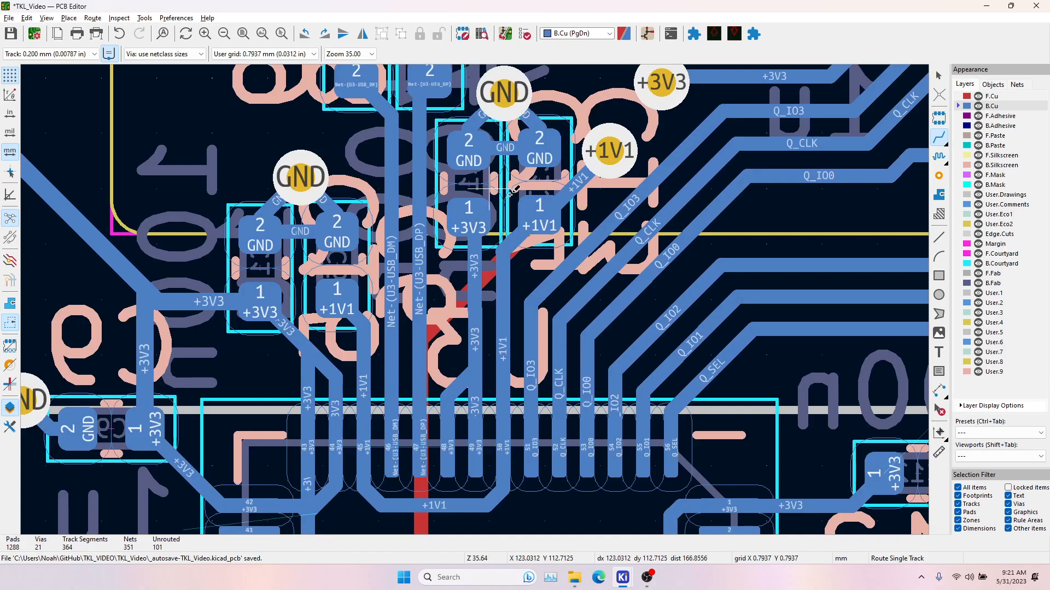
left_click(469, 213)
scroll(469, 213, "down", 3)
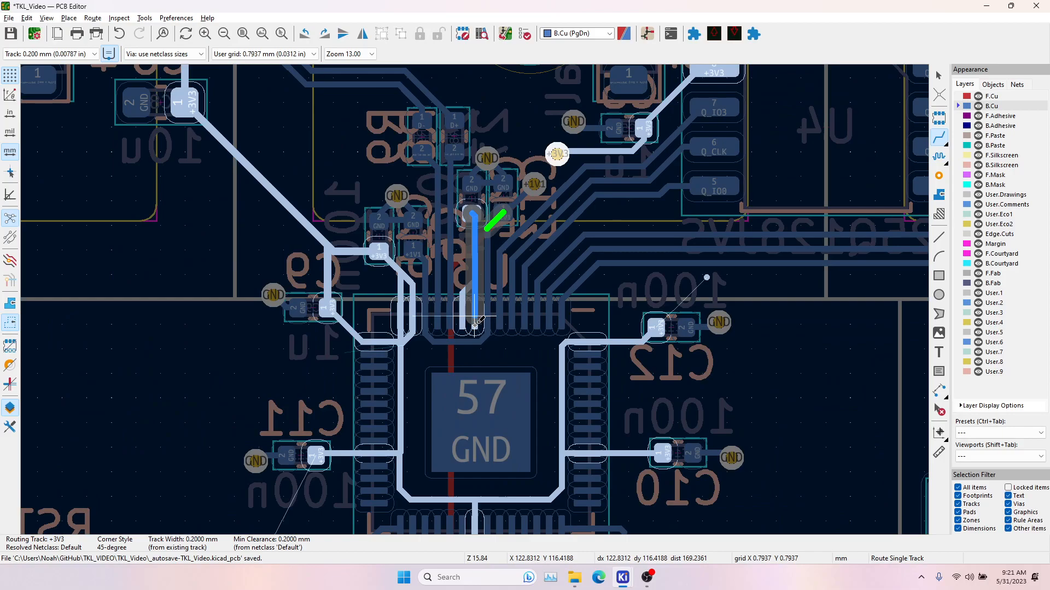
scroll(475, 324, "up", 2)
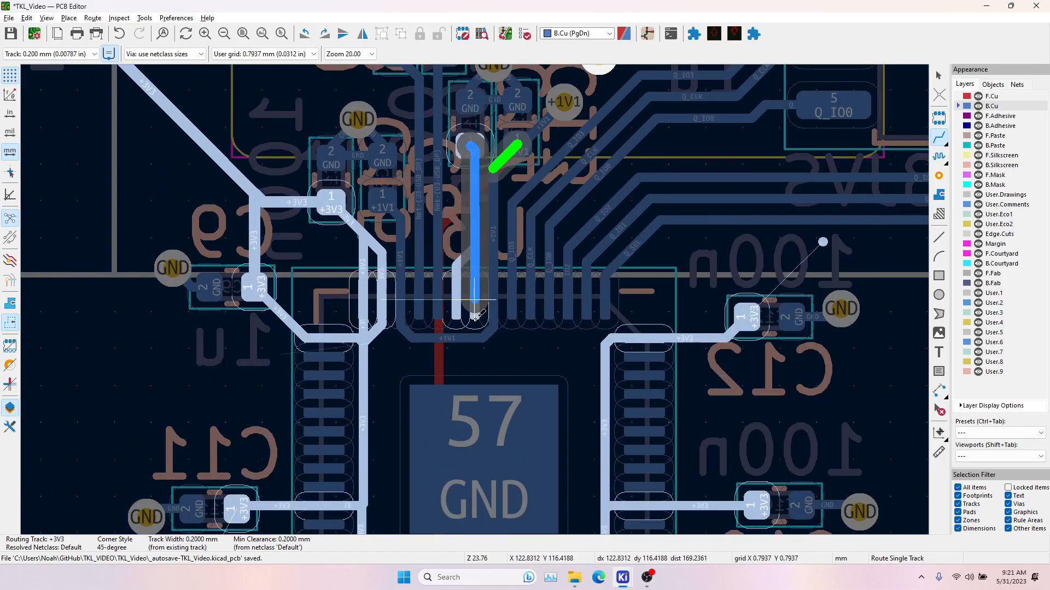
left_click(475, 315)
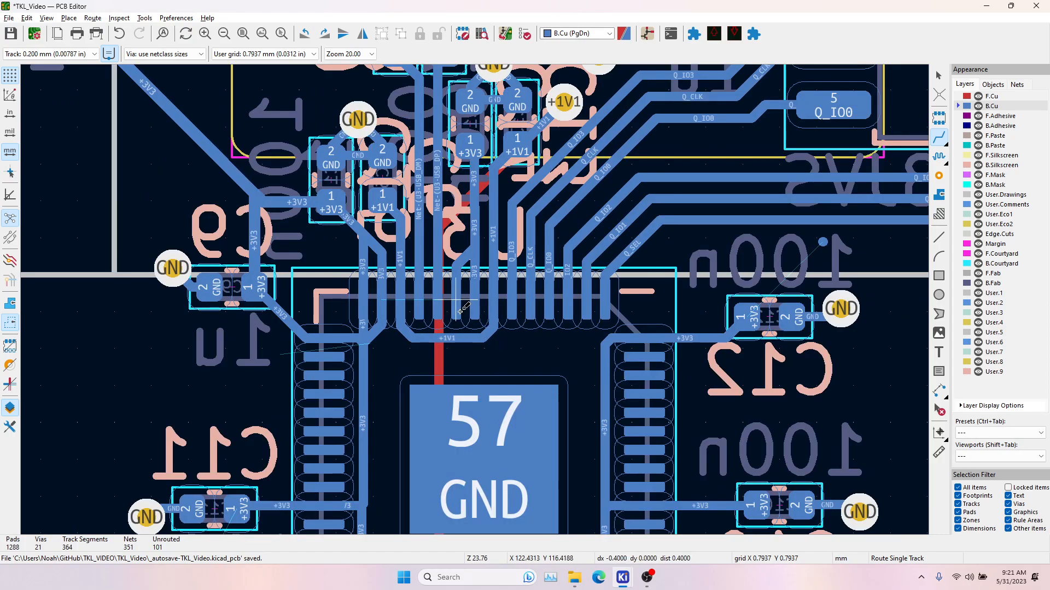
middle_click_drag(419, 212, 420, 257)
key("Escape")
Move capacitor C6, its neighbouring +3V3 capacitor and their GND via further from the USB data tracks.
left_click_drag(284, 136, 412, 286)
left_click_drag(381, 225, 349, 203)
left_click(349, 201)
Delete the leftover +3V3 tracks around the moved capacitors, including the segment crossing C6.
left_click(379, 275)
left_click(343, 263)
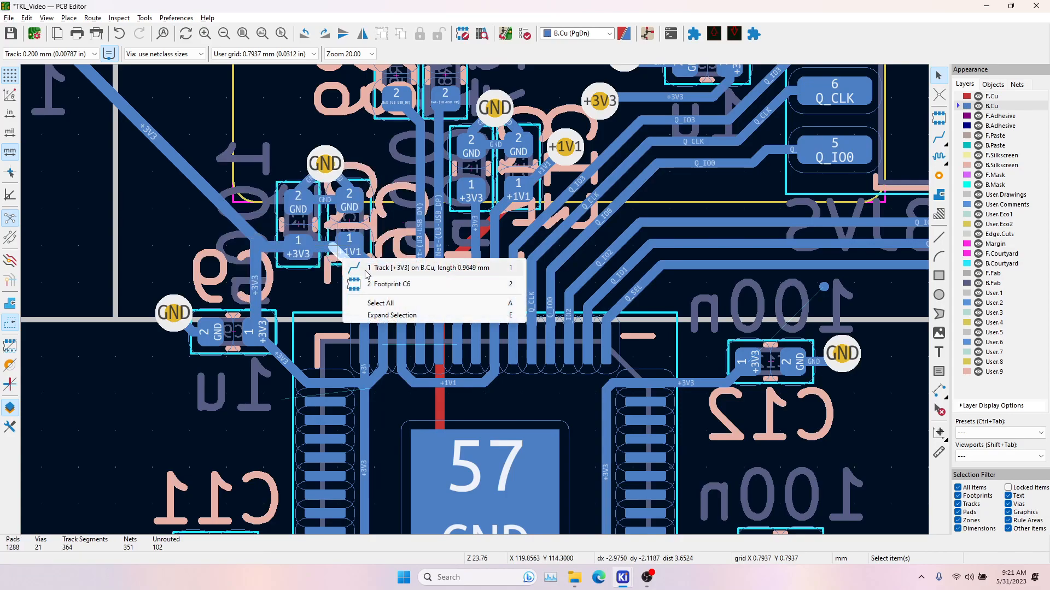
left_click(364, 268)
key("Delete")
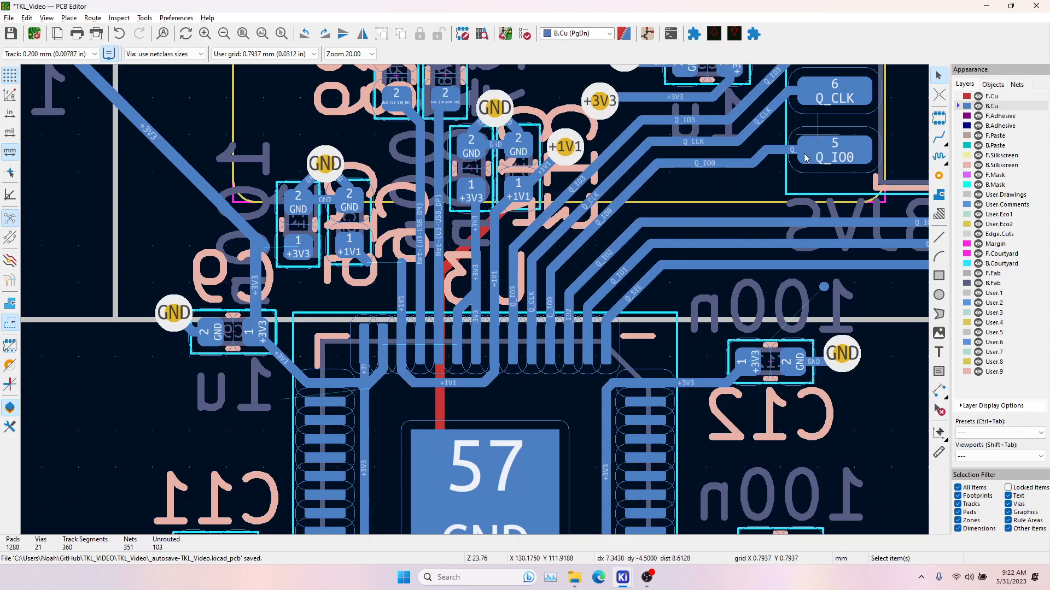
Route +1V1 on B.Cu from pad 45's track to pad 1 of C6 and delete the leftover +1V1 stub.
left_click(939, 138)
left_click(406, 262)
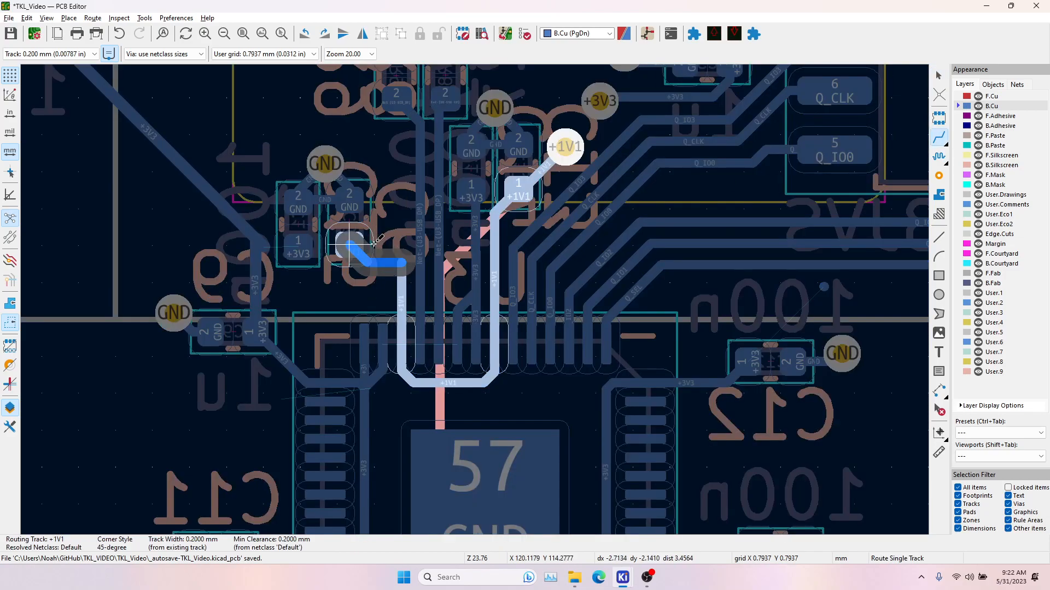
left_click(362, 249)
key("Escape")
left_click(366, 266)
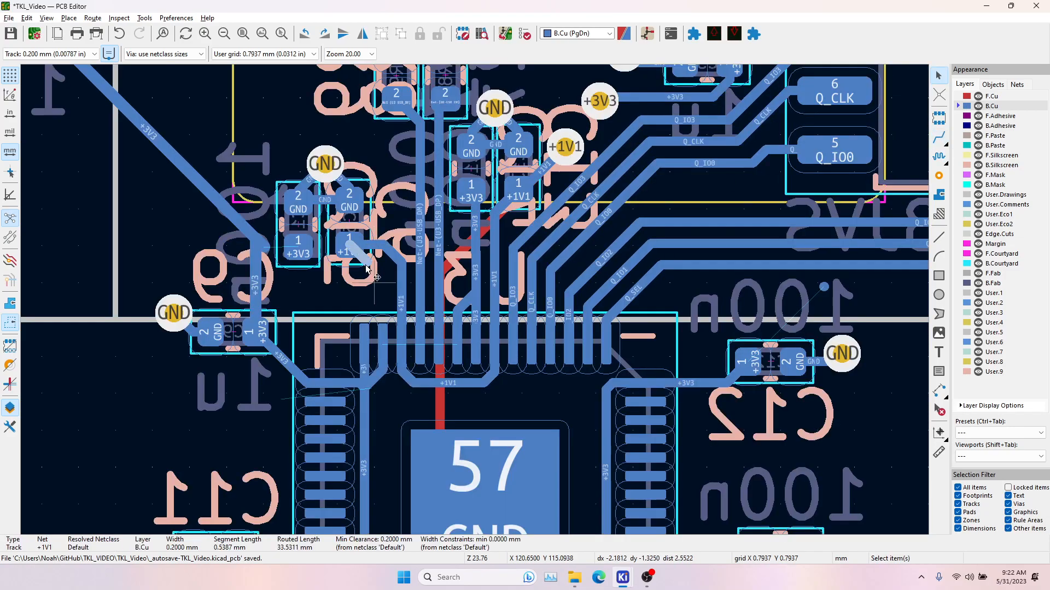
key("Delete")
key("x")
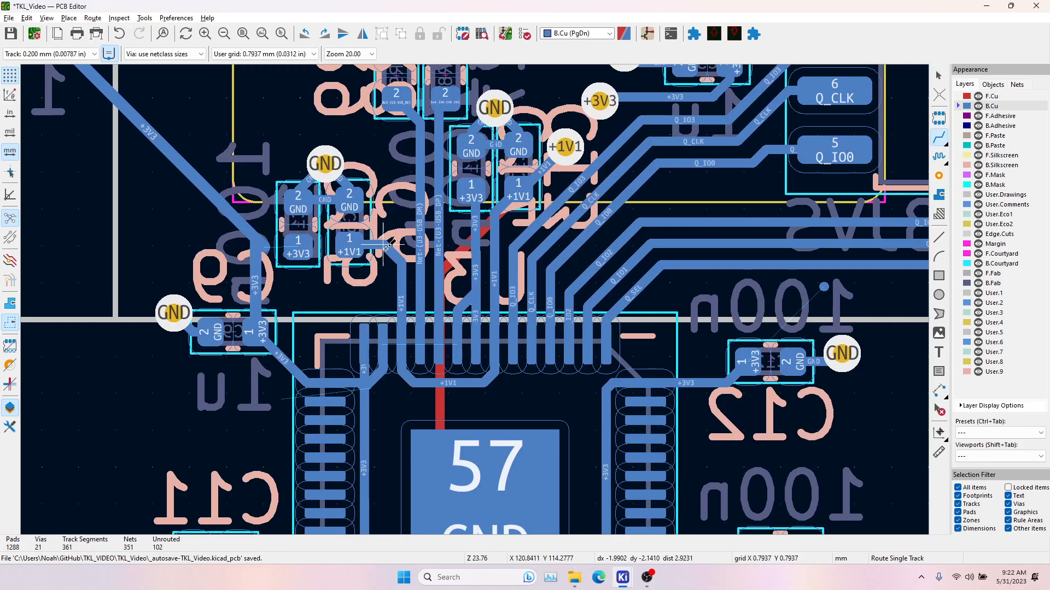
Place a +1V1 via beside C6 and connect it on F.Cu to the junction of the vertical +1V1 track.
left_click(392, 248)
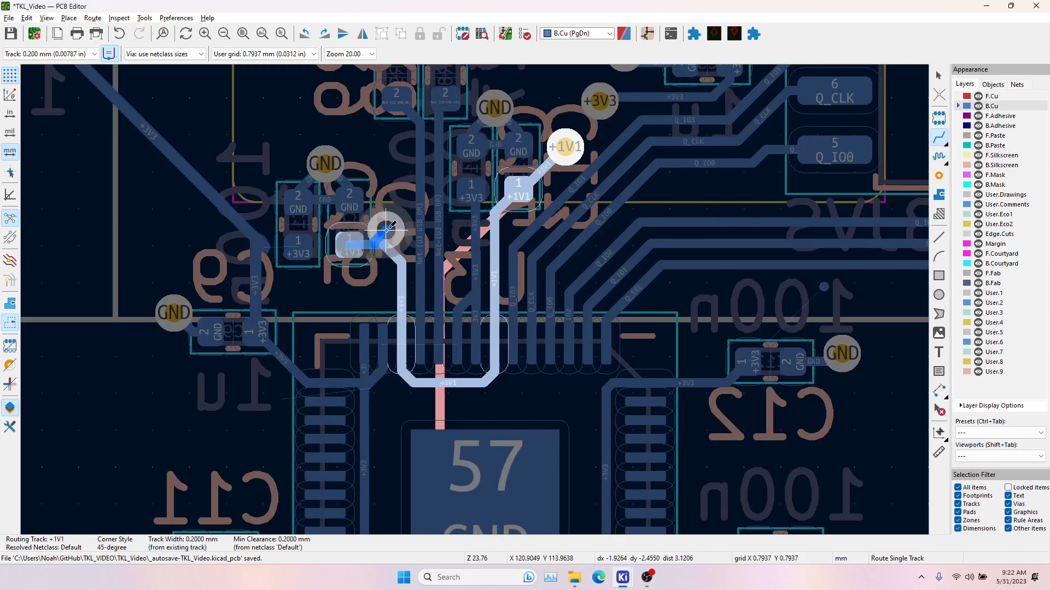
double_click(386, 230)
key("Page_Up")
left_click(440, 268)
left_click(390, 234)
key("Escape")
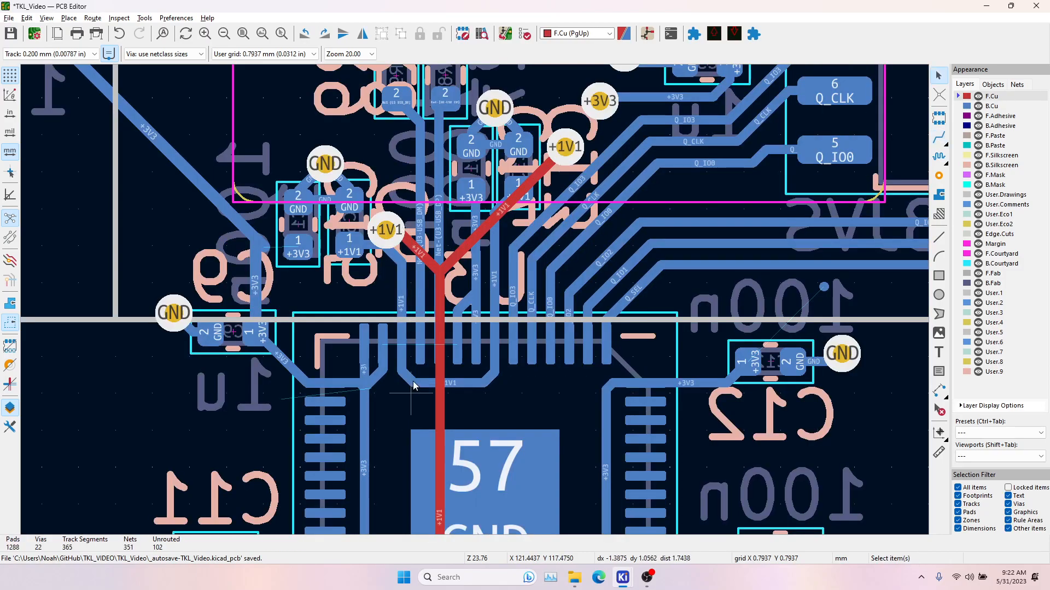
Delete the B.Cu +1V1 tracks linking pads 45 and 50 inside the microcontroller's footprint.
left_click(413, 386)
left_click(421, 388)
key("Delete")
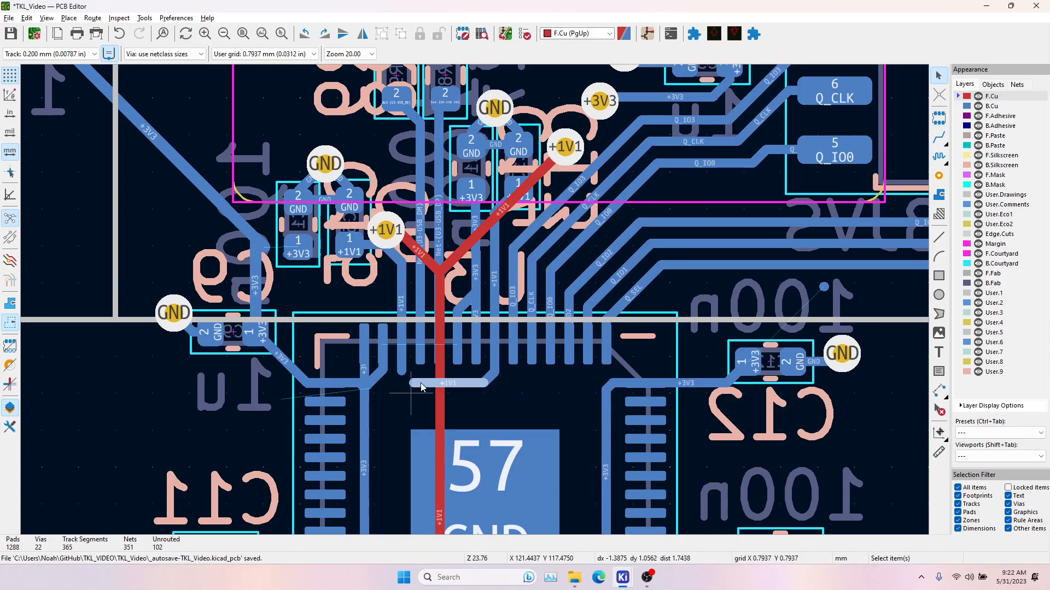
left_click(494, 365)
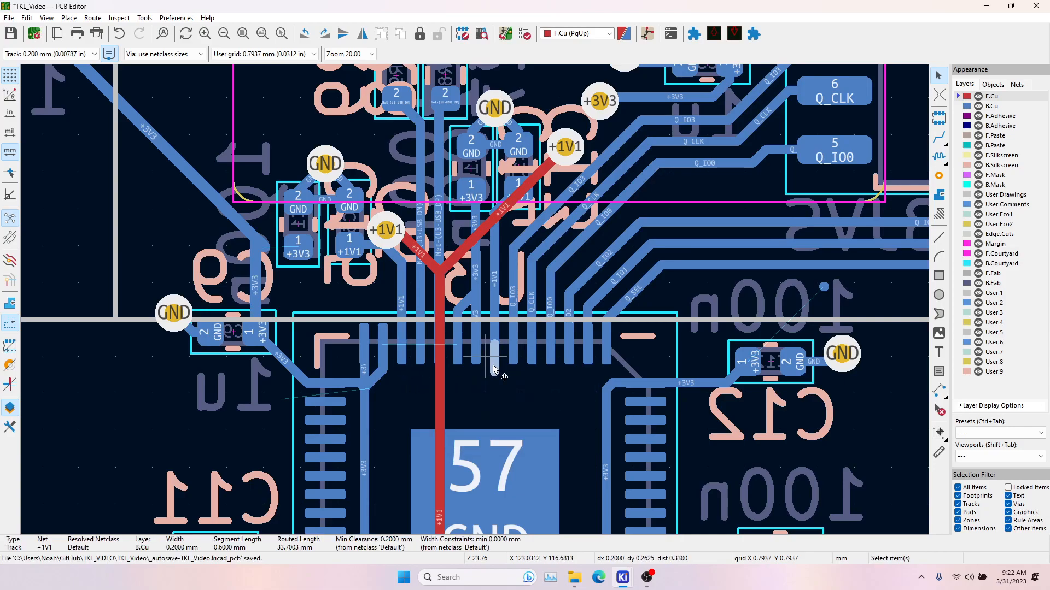
key("Delete")
Route +3V3 on B.Cu from the capacitor beside C6 to the microcontroller's pads 43 and 44.
left_click(936, 141)
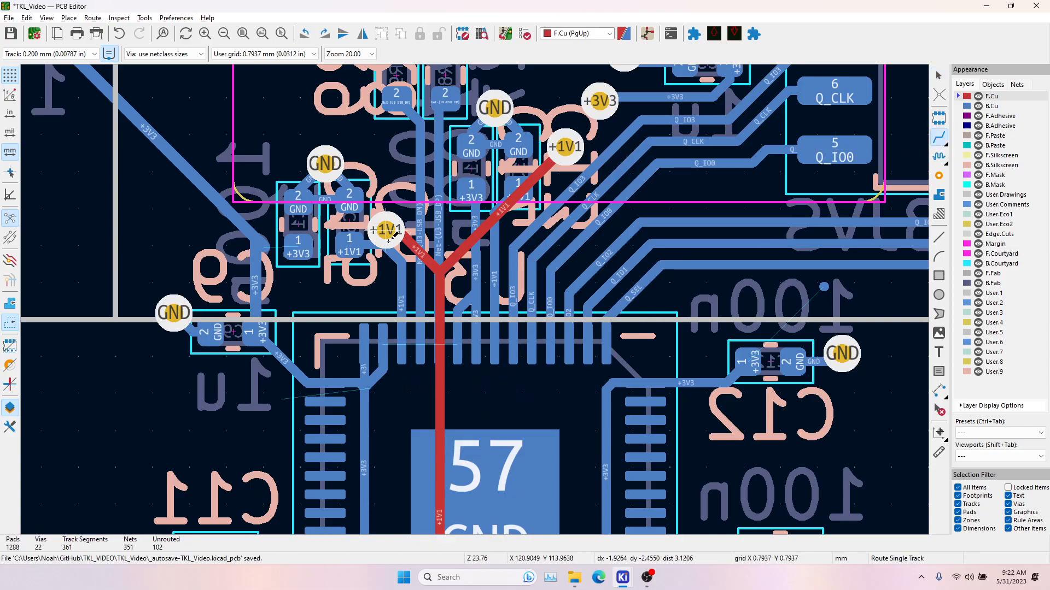
left_click(298, 247)
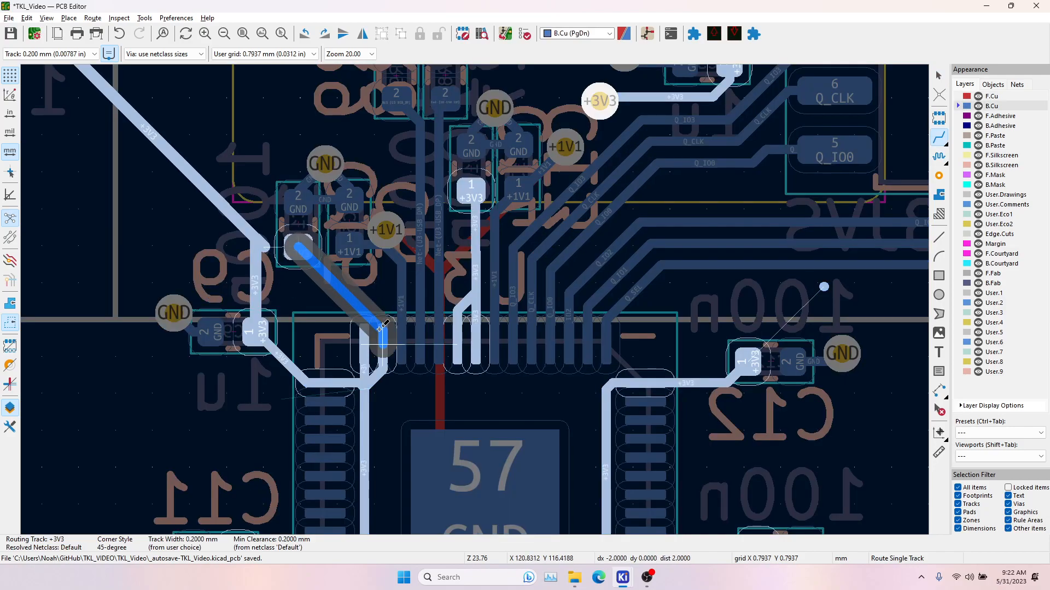
left_click(378, 329)
left_click(364, 340)
left_click(360, 309)
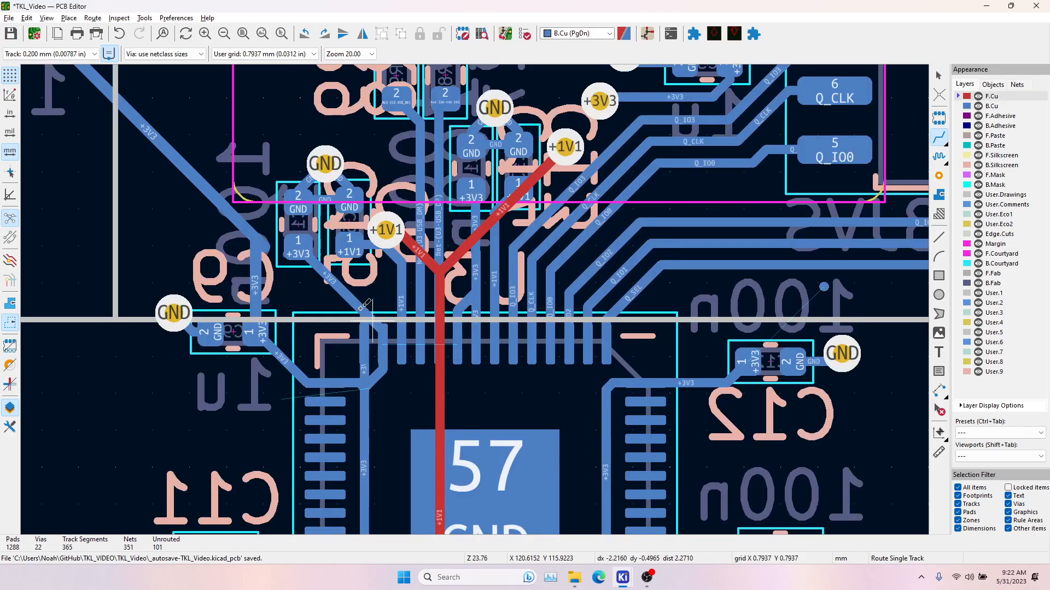
Route +3V3 on B.Cu from the junction at pads 42 to 44 across the footprint's interior to the corner by pad 1.
scroll(385, 372, "up", 4)
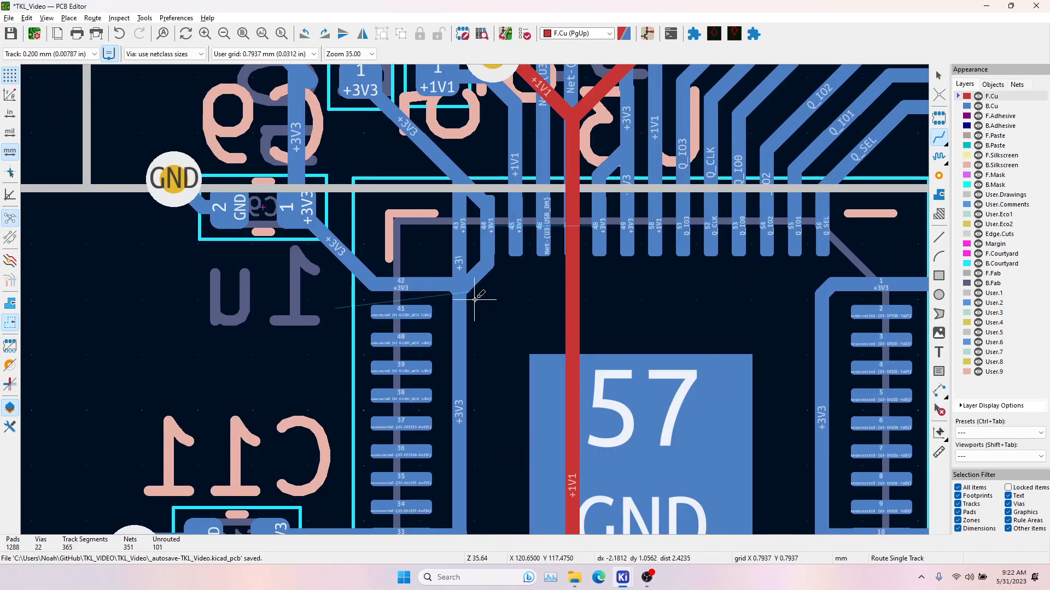
left_click(477, 260)
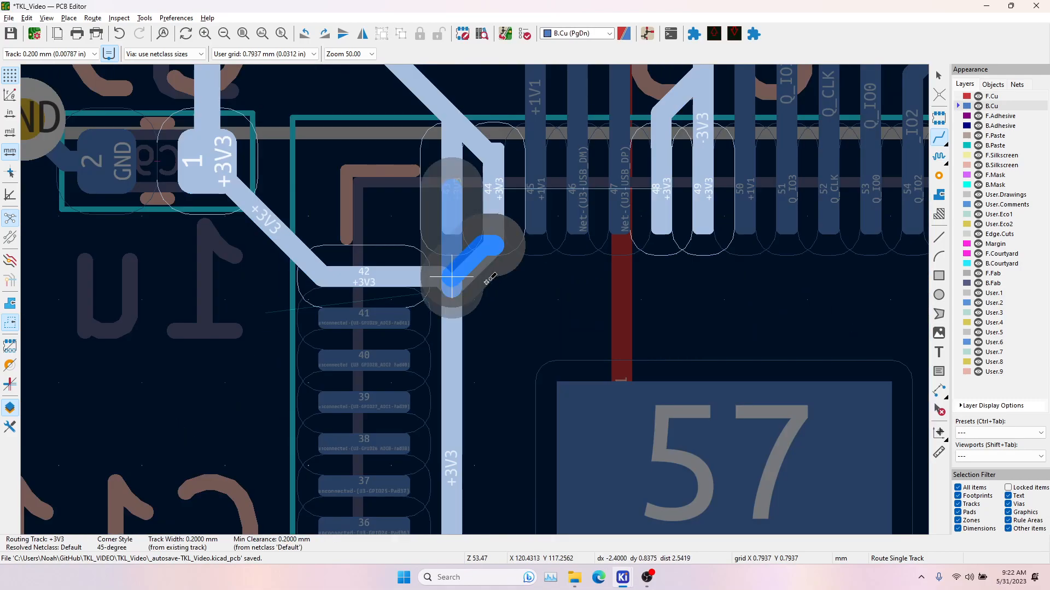
left_click(452, 306)
left_click(452, 316)
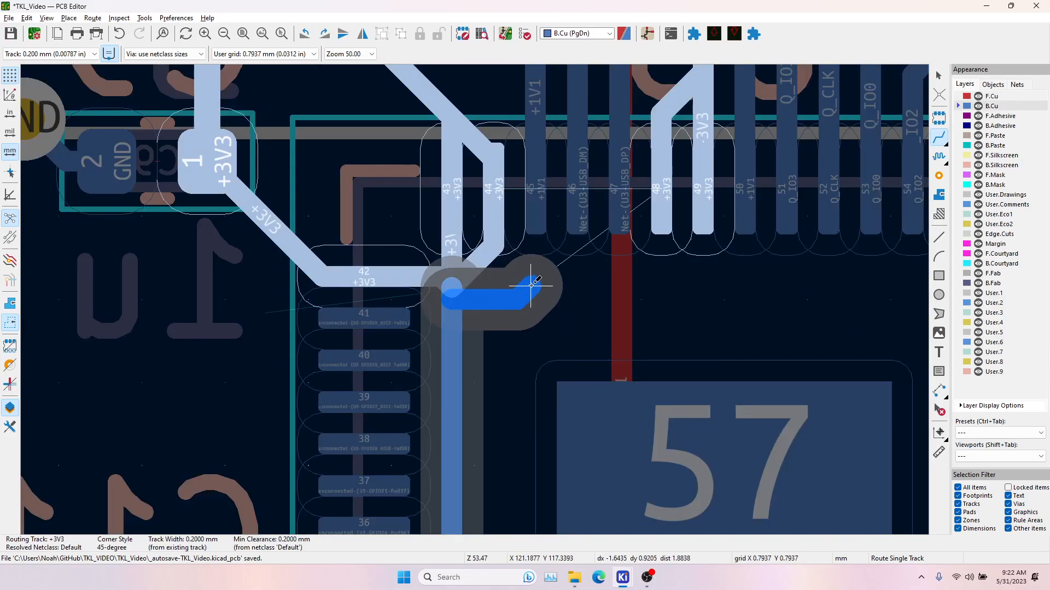
left_click(550, 284)
middle_click_drag(727, 296, 369, 279)
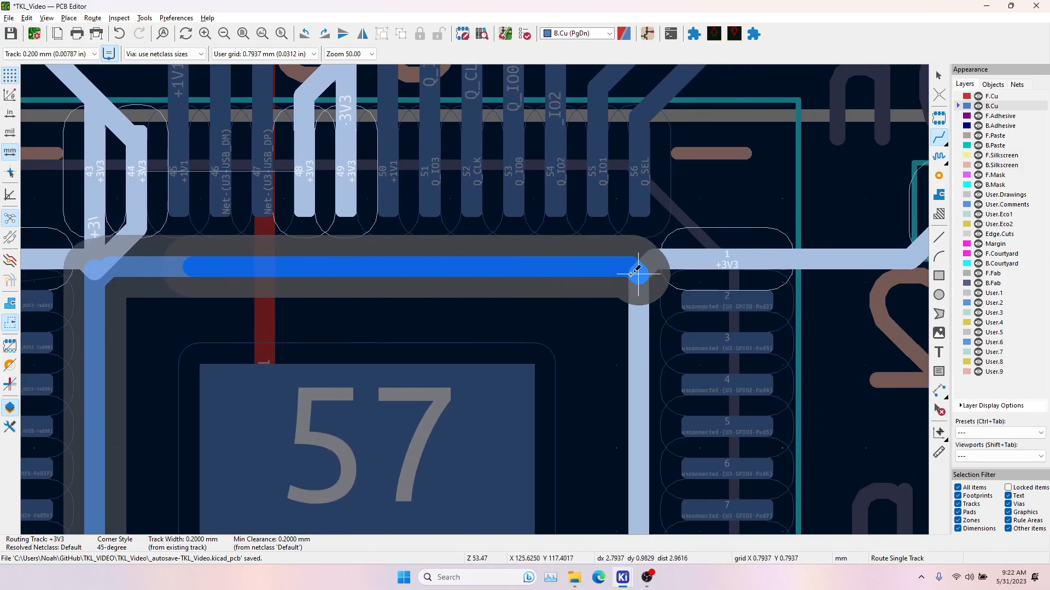
left_click(632, 275)
scroll(633, 279, "down", 2)
middle_click_drag(329, 306, 435, 315)
middle_click_drag(465, 347, 462, 256)
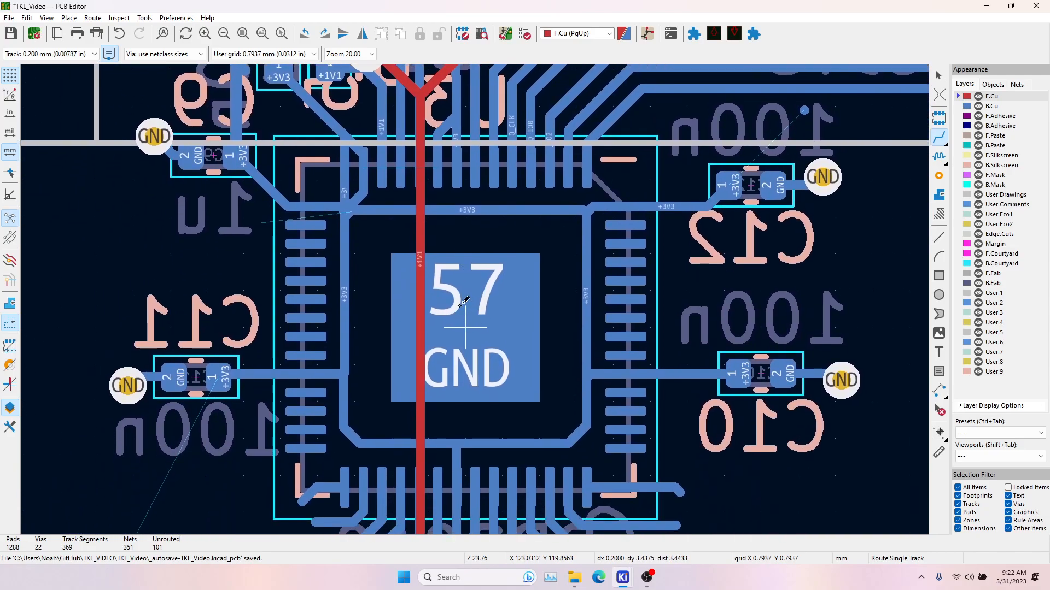
Delete the horizontal +3V3 track and its angled end between the pad 42 corner and the pad 1 corner.
middle_click_drag(392, 219, 412, 287)
scroll(375, 285, "up", 2)
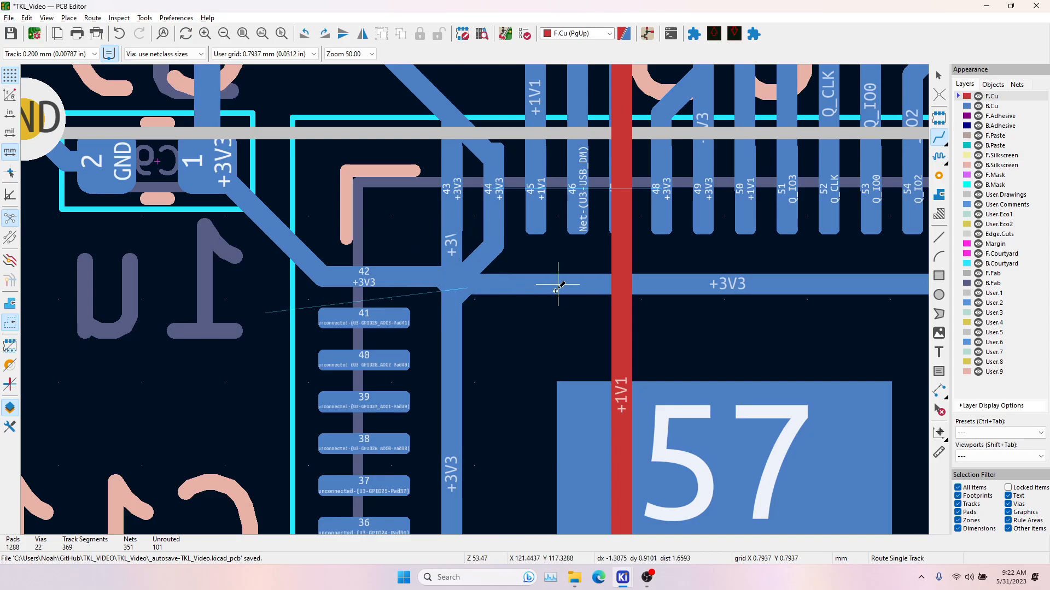
left_click(558, 284)
key("Escape")
key("Escape")
left_click(464, 288)
left_click(478, 297)
key("Delete")
left_click(464, 288)
left_click(481, 293)
key("Delete")
Delete the vertical +3V3 track and its short end segment between the pad 42 corner and pad 33.
left_click(452, 295)
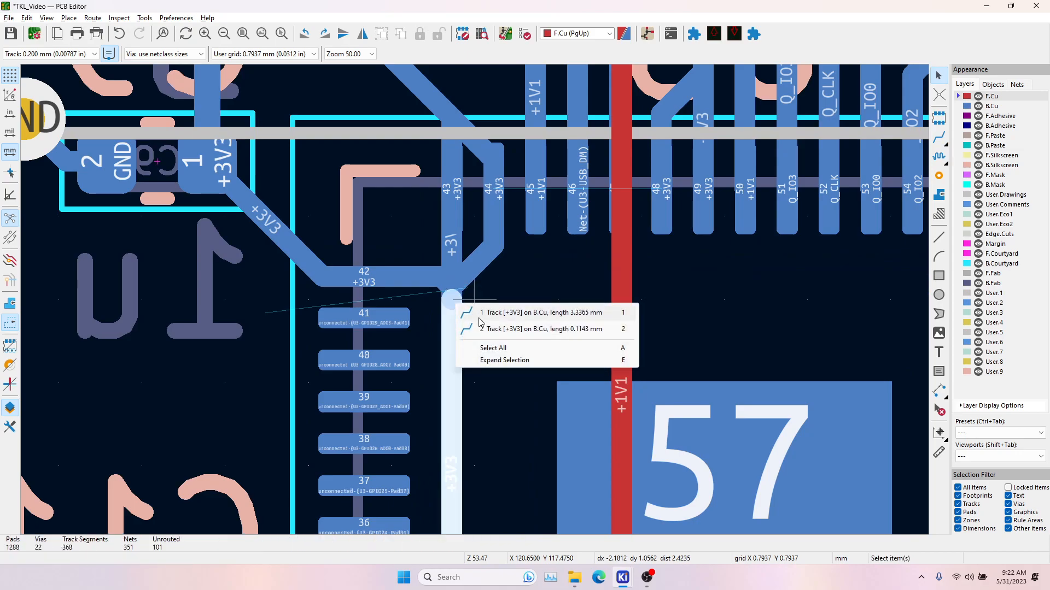
left_click(464, 301)
key("Delete")
left_click(456, 289)
left_click(465, 297)
key("Delete")
Delete the remaining +3V3 segments joining pads 42, 43 and 44 inside the microcontroller's corner.
left_click(455, 279)
left_click(465, 290)
key("Delete")
left_click(452, 285)
key("Delete")
left_click(492, 246)
key("Delete")
left_click(428, 278)
key("Delete")
Route +3V3 on B.Cu from the corner by pad 1 across the footprint's interior to pad 42.
left_click(945, 145)
scroll(557, 300, "down", 4)
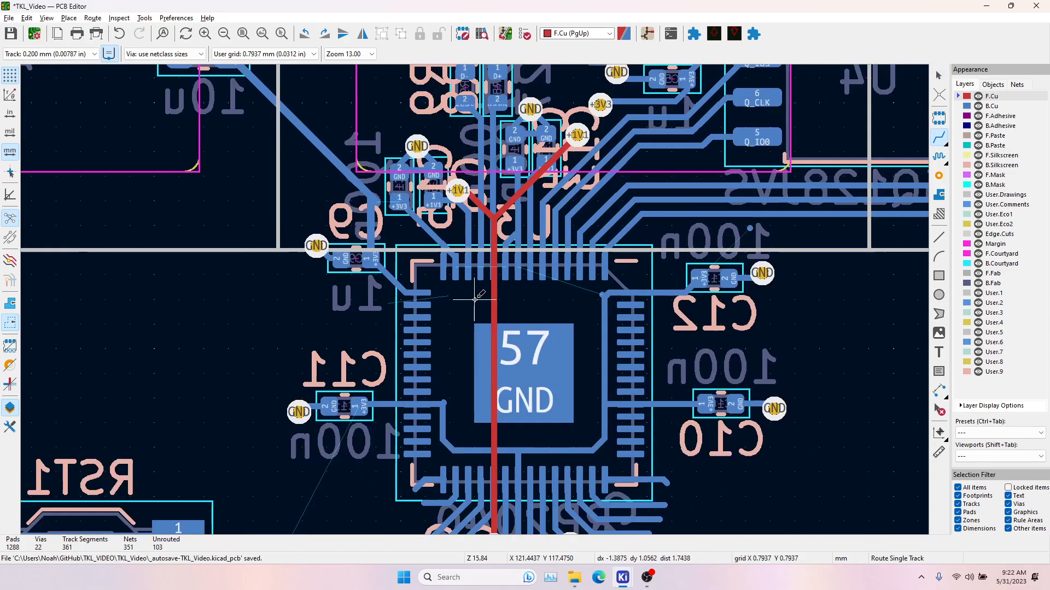
scroll(624, 300, "up", 4)
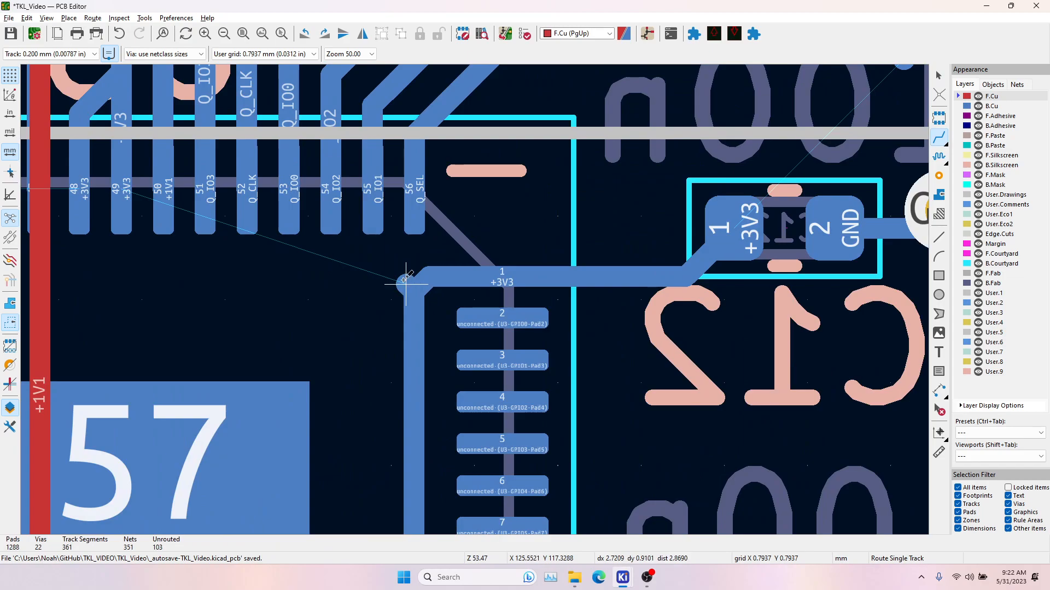
left_click(405, 281)
key("Page_Down")
middle_click_drag(152, 293, 516, 297)
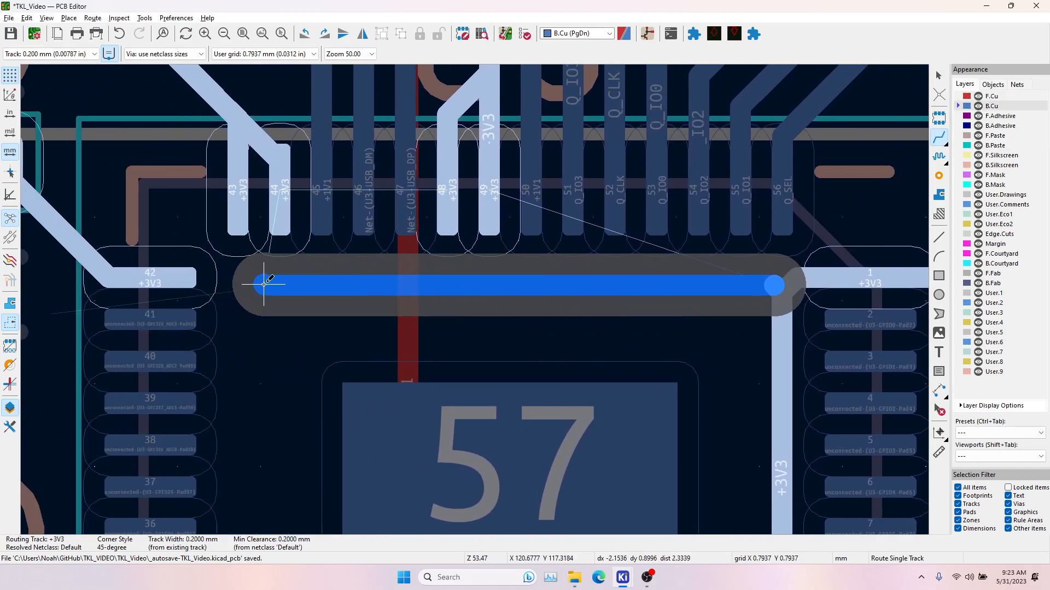
left_click(258, 285)
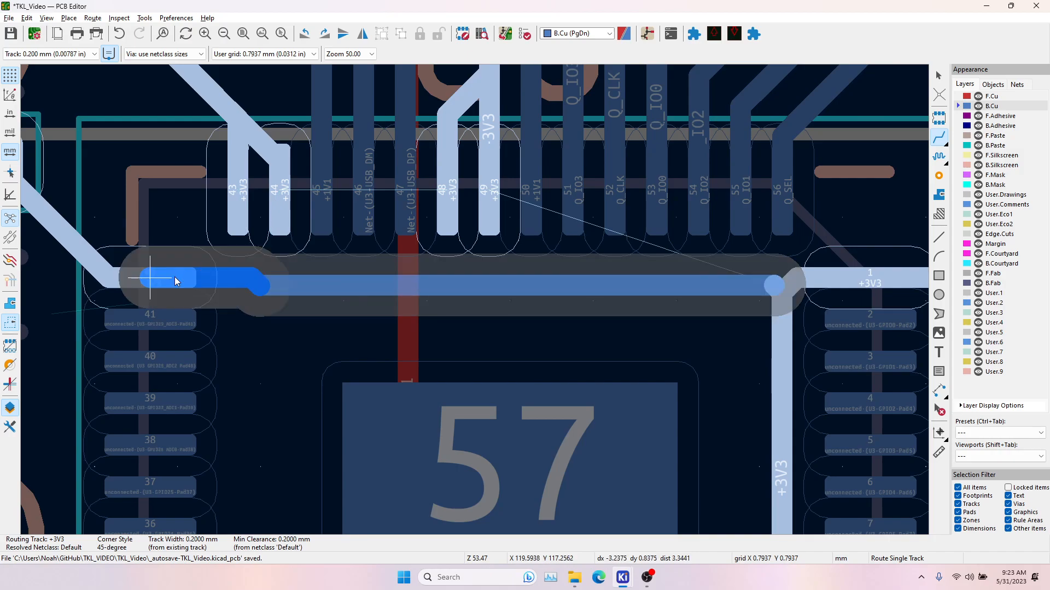
left_click(175, 279)
Connect pads 43 and 44 to the new horizontal +3V3 track on B.Cu near pad 42.
left_click(257, 276)
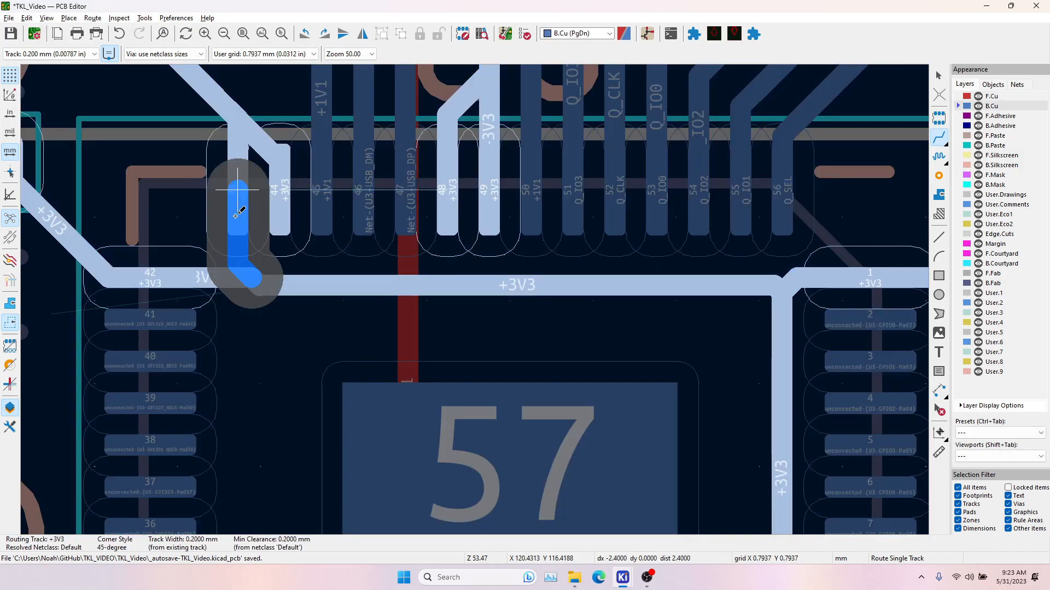
key("Escape")
left_click(281, 222)
left_click(252, 279)
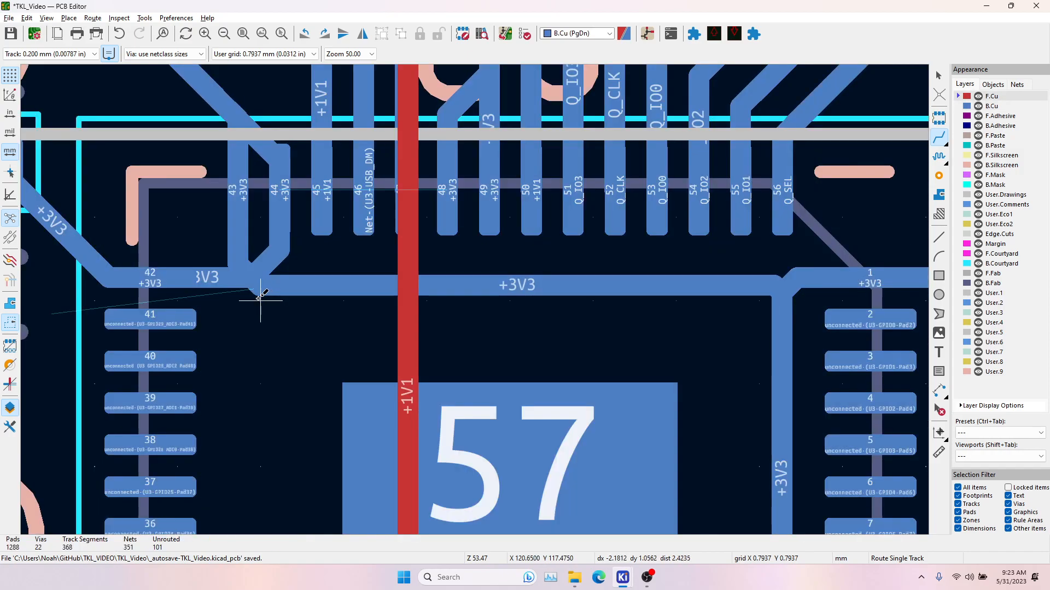
Route +3V3 on B.Cu from the junction near pads 42 to 44 down inside the footprint to the track at pad 33.
left_click(253, 277)
middle_click_drag(253, 354, 254, 335)
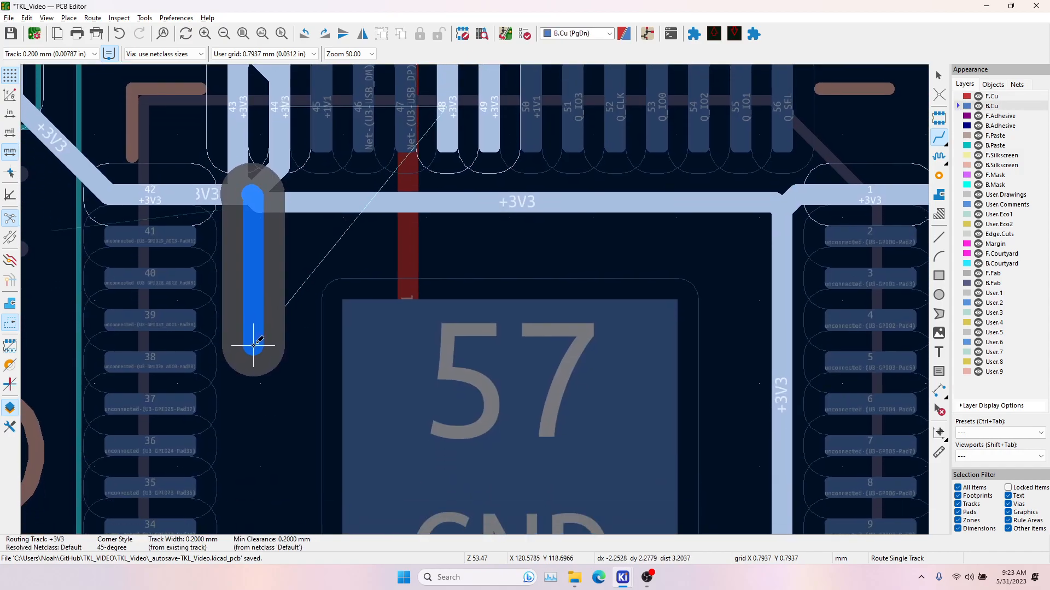
left_click(252, 345)
middle_click_drag(253, 413, 223, 184)
left_click(212, 340)
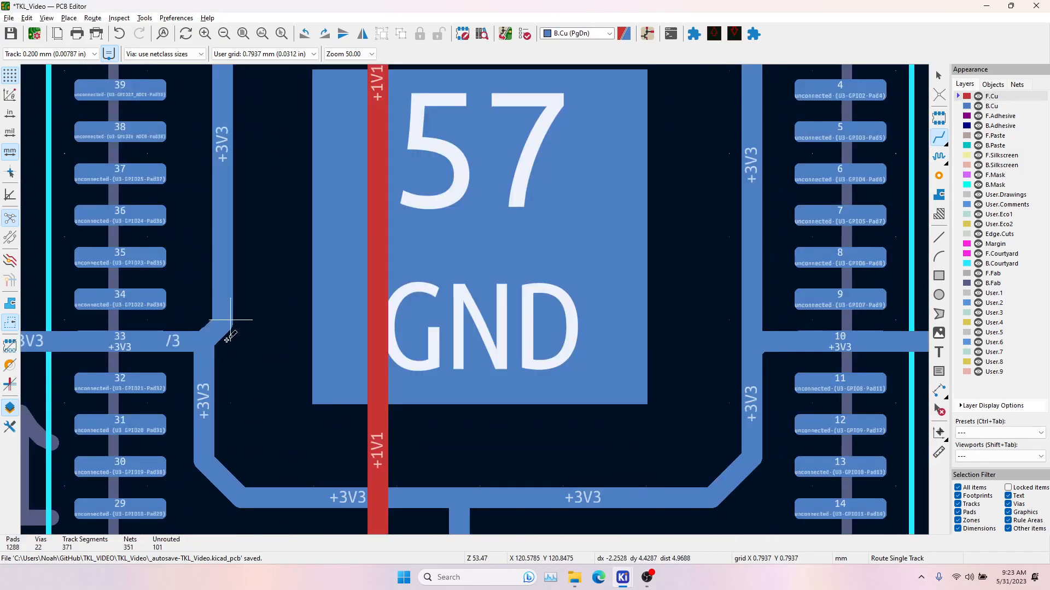
key("Page_Up")
Connect pads 48 and 49 straight down to the horizontal +3V3 track on B.Cu.
scroll(222, 320, "down", 3)
middle_click_drag(516, 252, 500, 336)
scroll(522, 266, "up", 5)
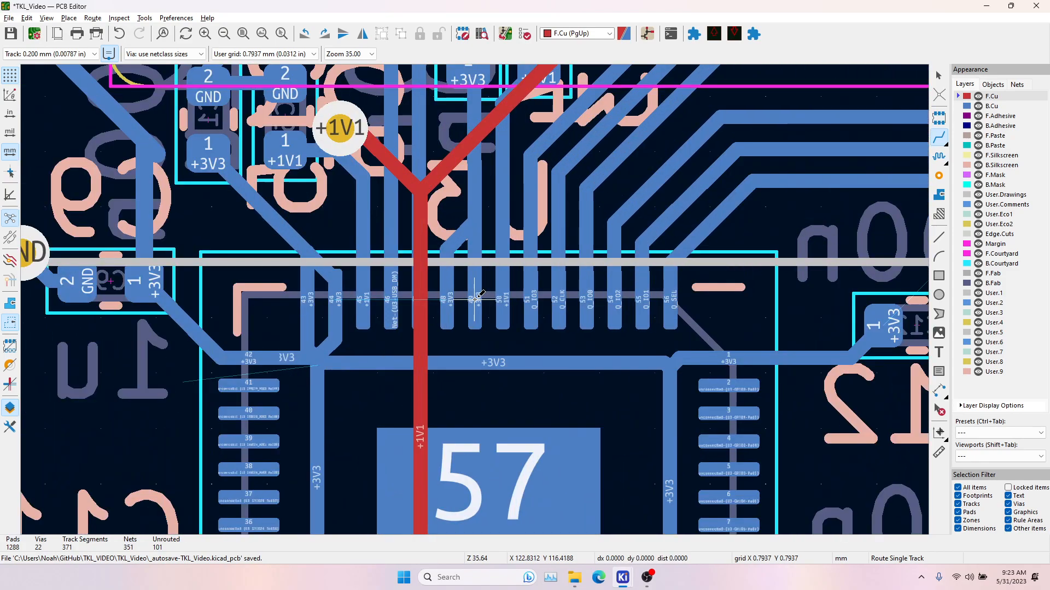
left_click(451, 299)
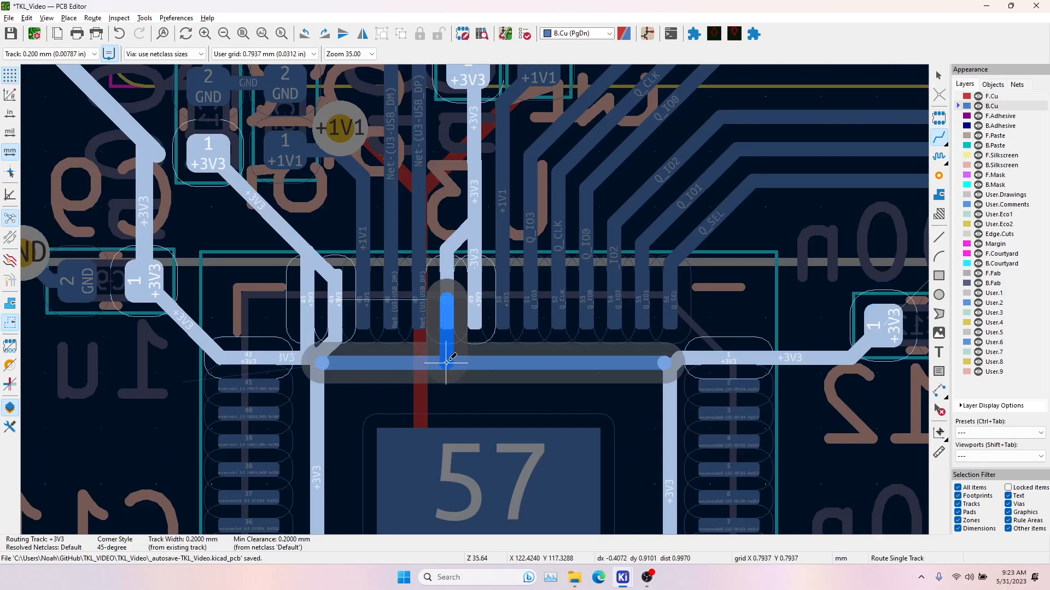
key("Escape")
left_click(473, 343)
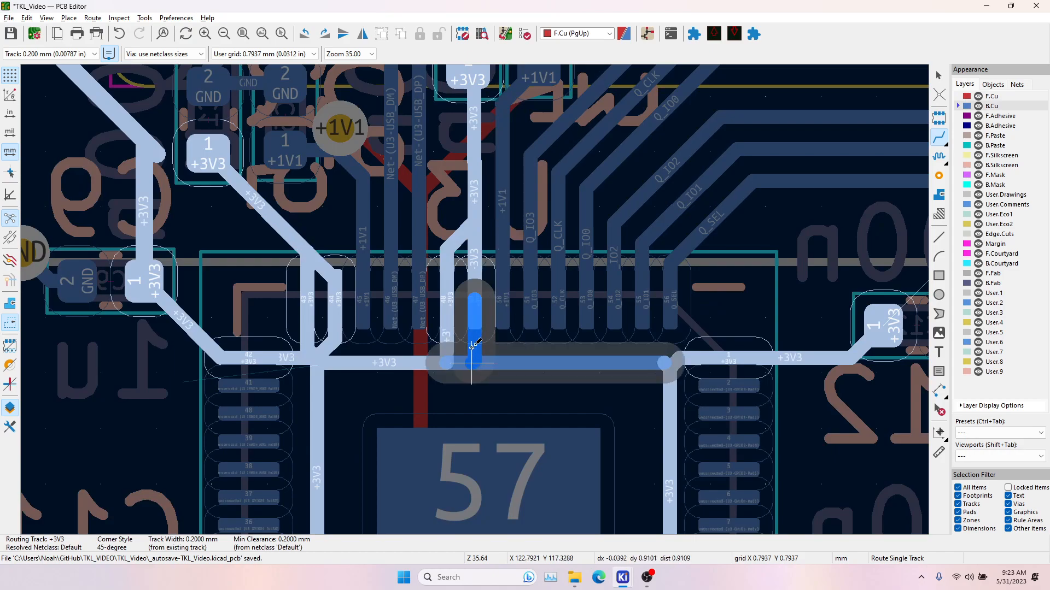
left_click(474, 357)
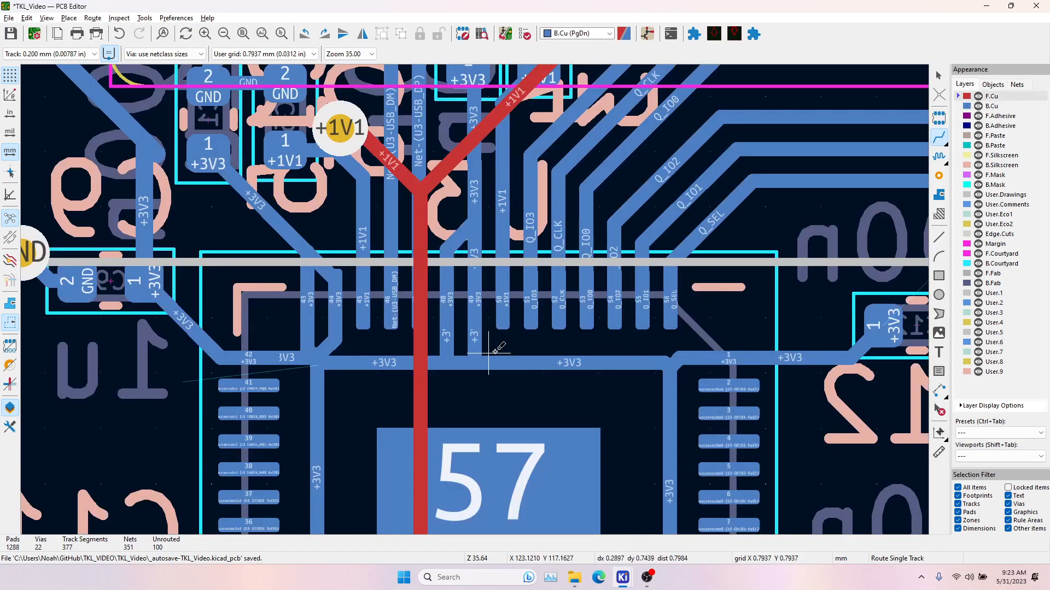
scroll(536, 377, "down", 2)
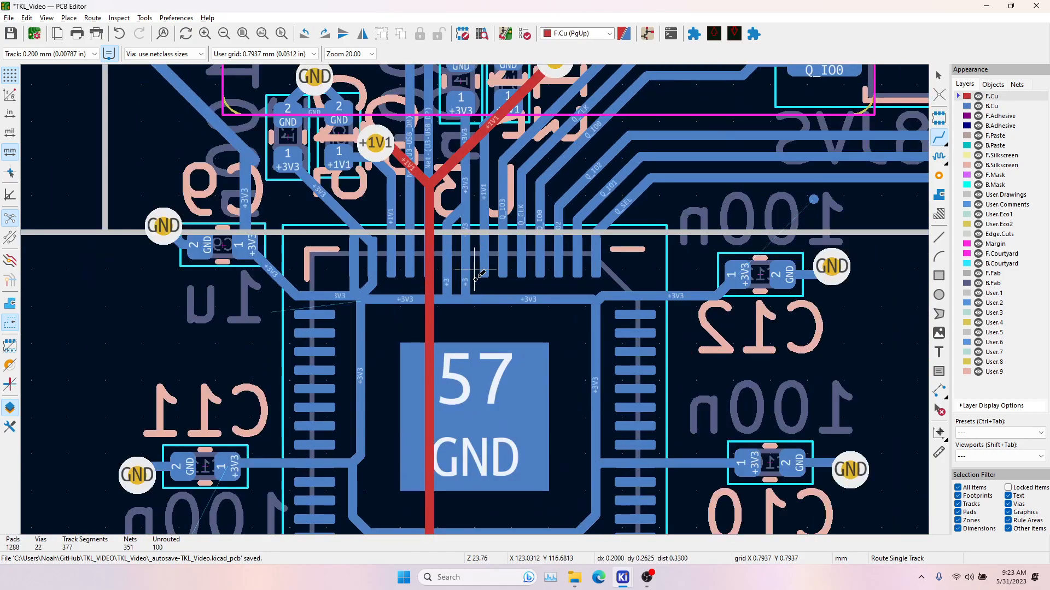
middle_click_drag(474, 279, 472, 329)
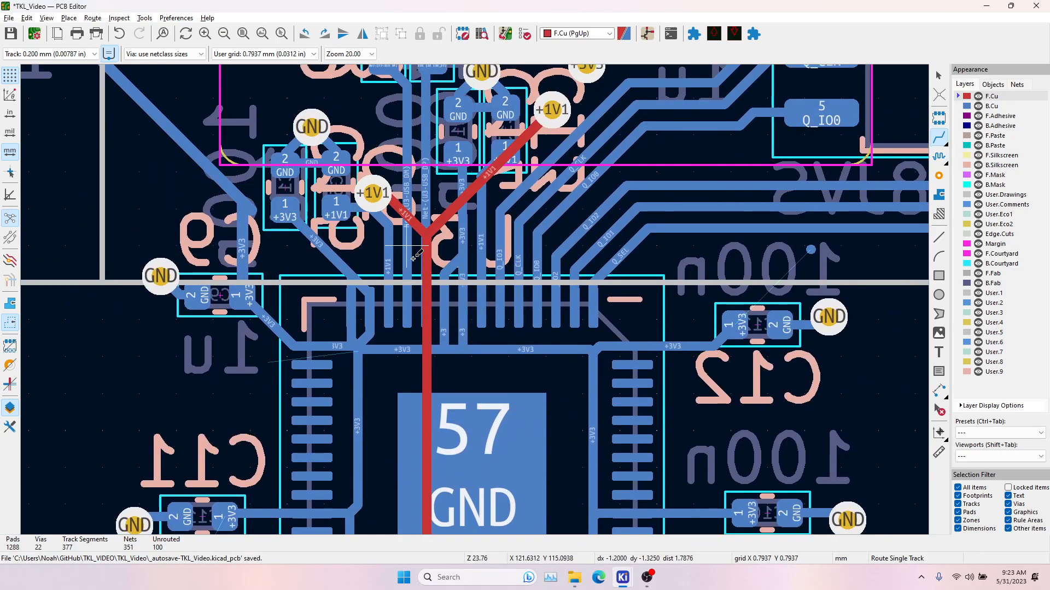
scroll(398, 332, "down", 2)
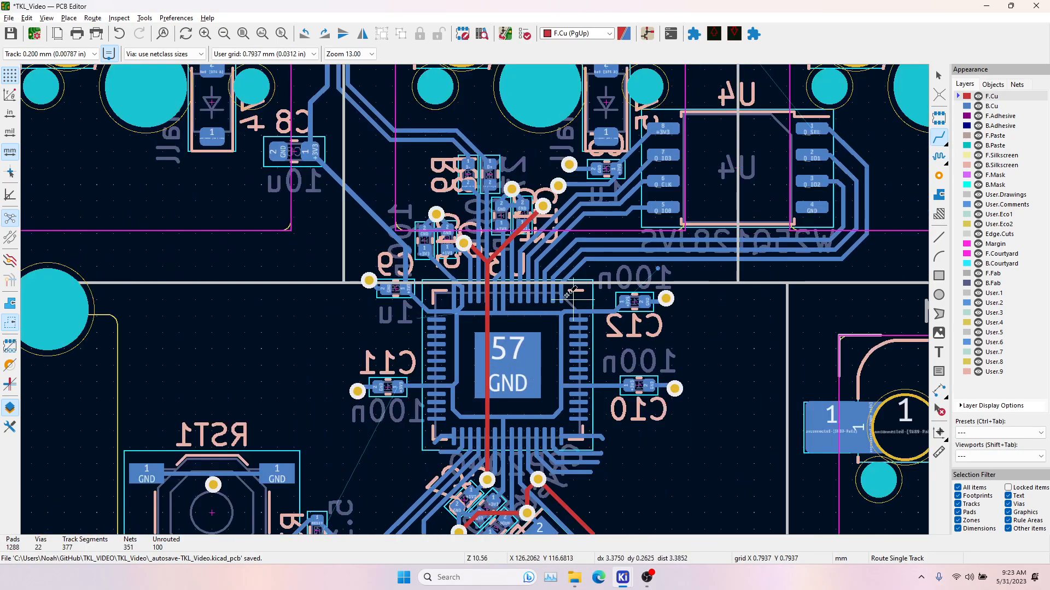
middle_click_drag(644, 312, 609, 355)
scroll(638, 326, "up", 3)
key("Escape")
left_click(428, 250)
key("Delete")
Route +3V3 on F.Cu from the via beside U4 to a new via near C12, then on B.Cu to the track between pad 1 and C12.
left_click(938, 137)
scroll(365, 224, "down", 2)
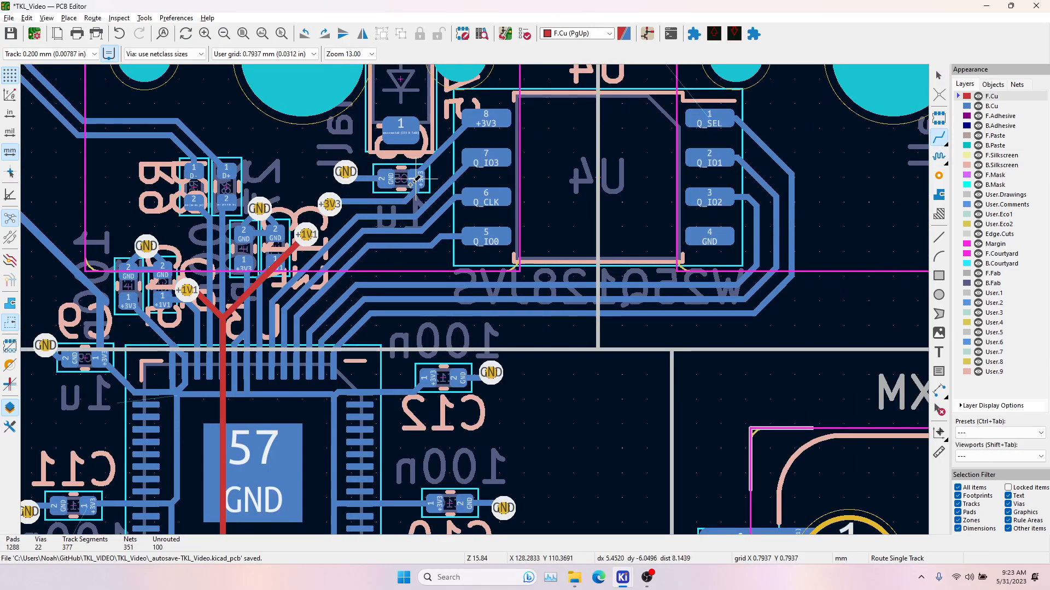
left_click(428, 176)
scroll(328, 203, "down", 2)
scroll(329, 204, "up", 2)
scroll(474, 299, "up", 2)
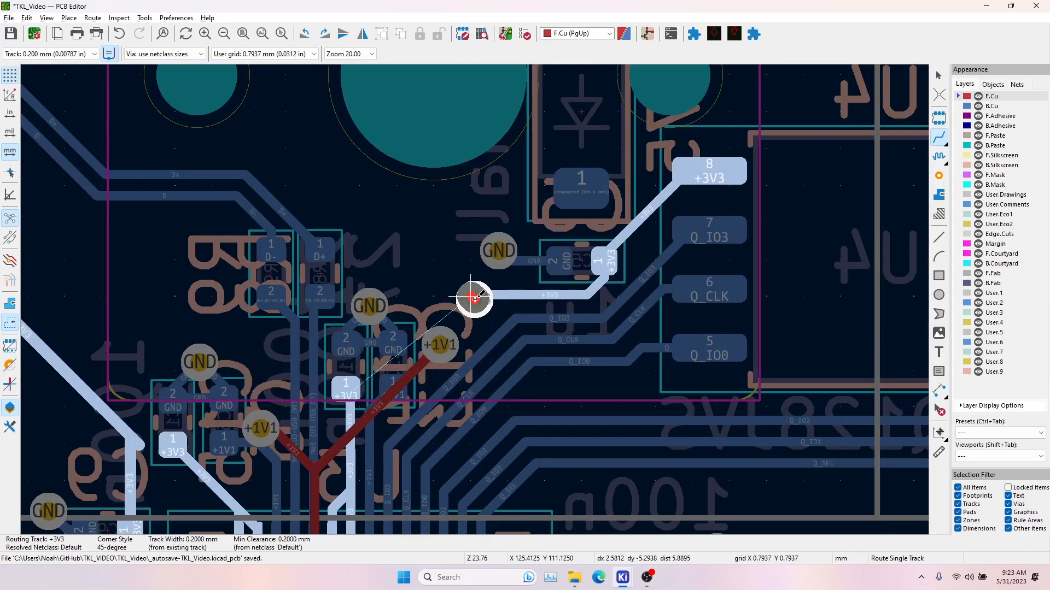
left_click(473, 299)
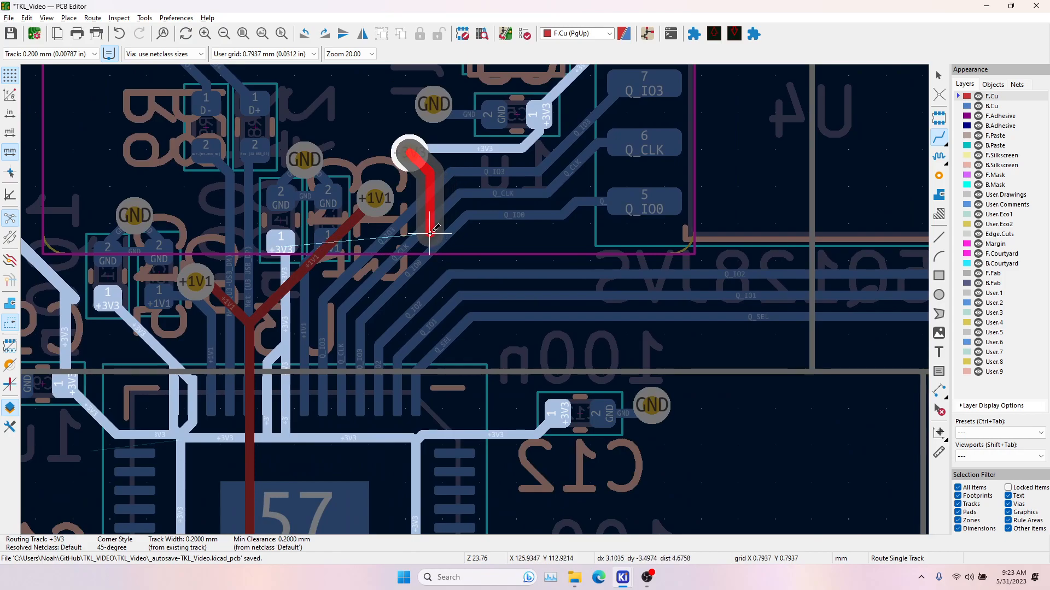
key("v")
left_click(479, 381)
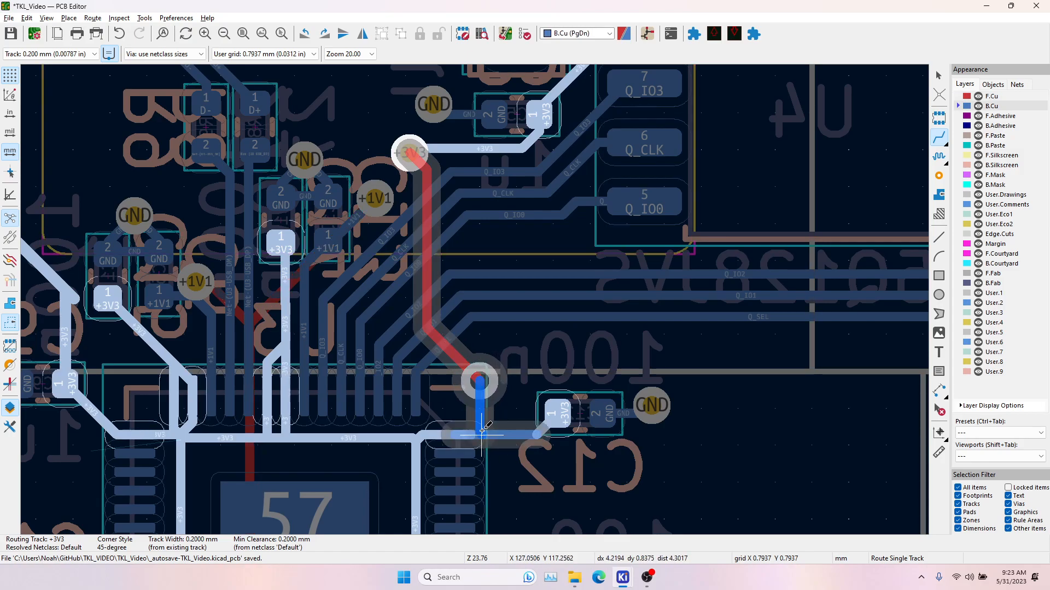
left_click(482, 432)
Place a GND via at the centre of the microcontroller's thermal pad 57.
middle_click_drag(405, 372, 569, 357)
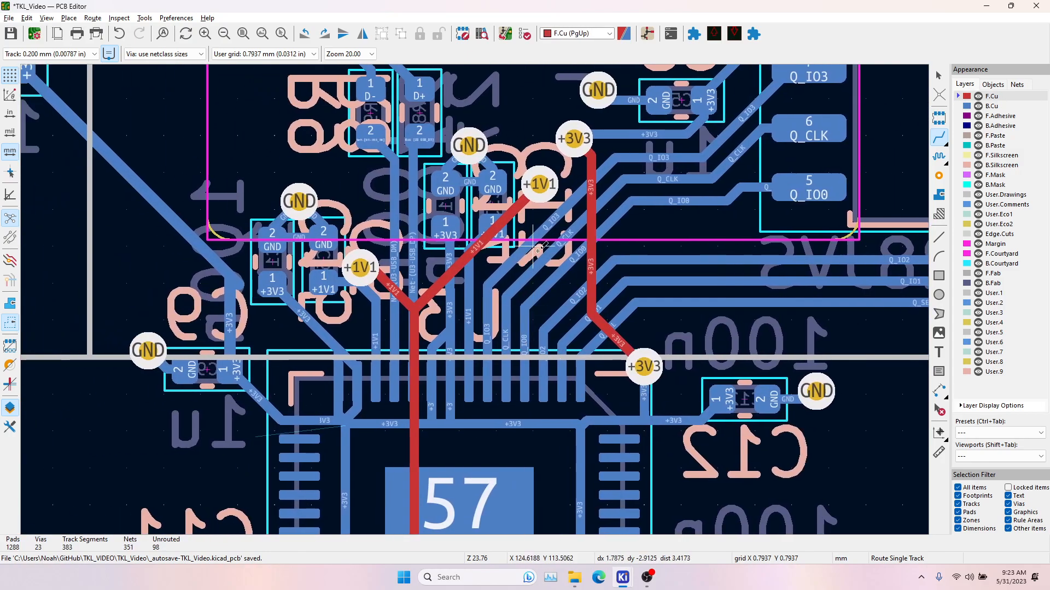
scroll(533, 257, "down", 3)
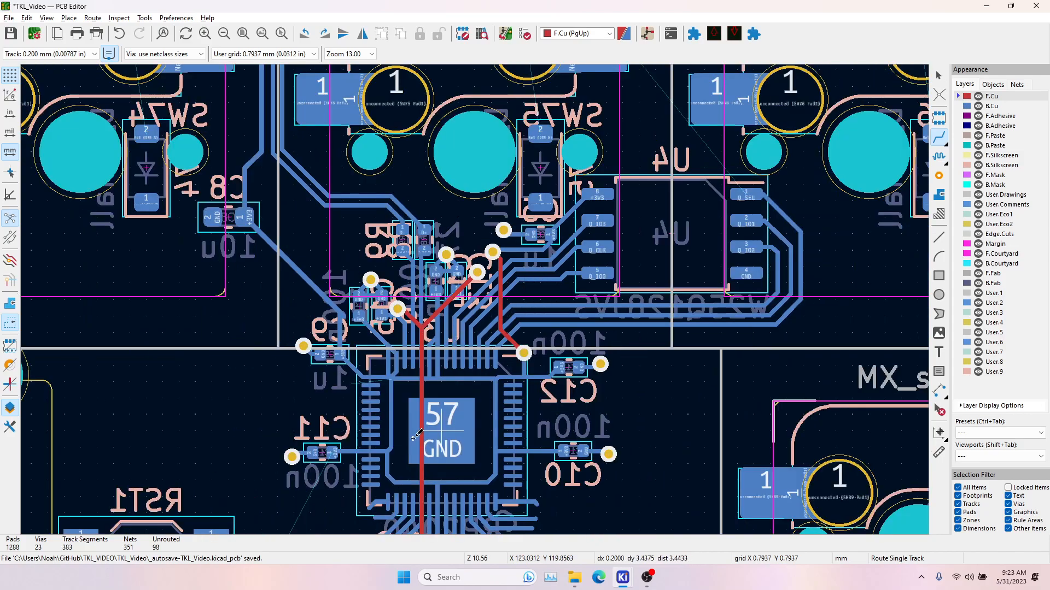
scroll(292, 483, "down", 2)
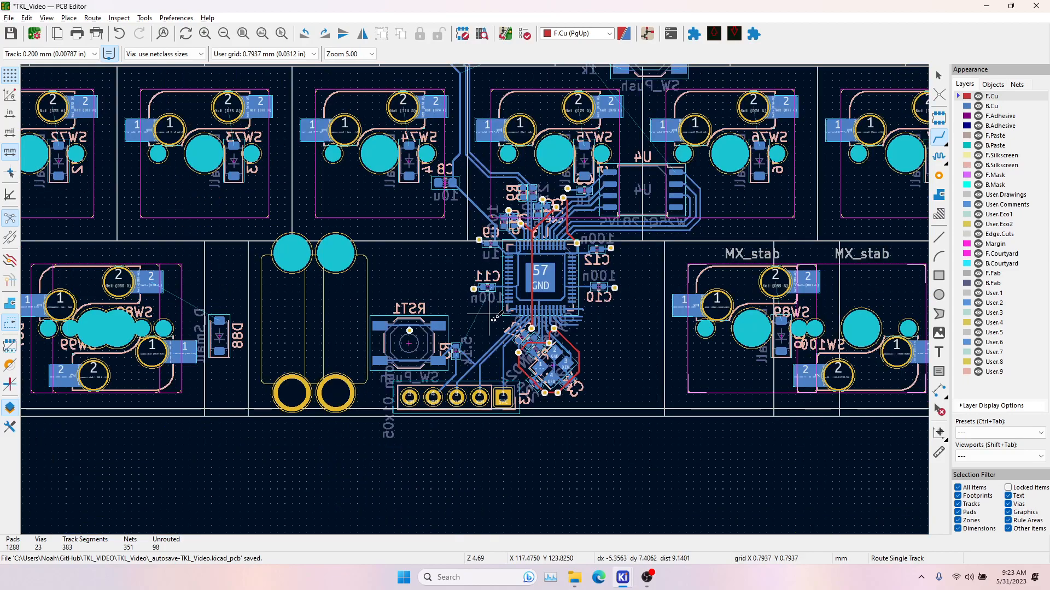
scroll(496, 320, "up", 2)
left_click(572, 202)
key("Page_Down")
scroll(573, 202, "up", 1)
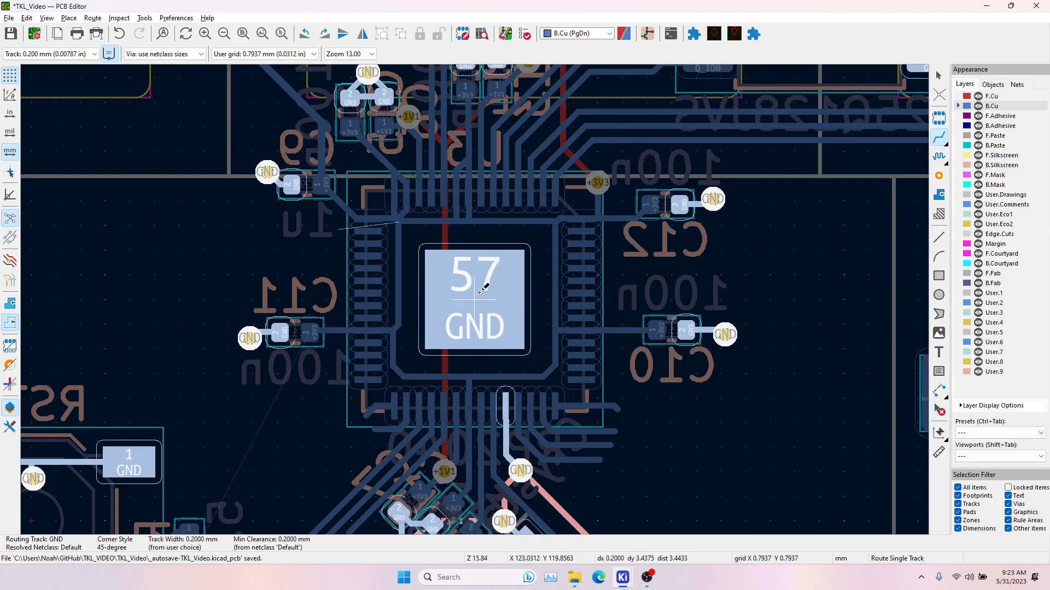
key("v")
left_click(480, 292)
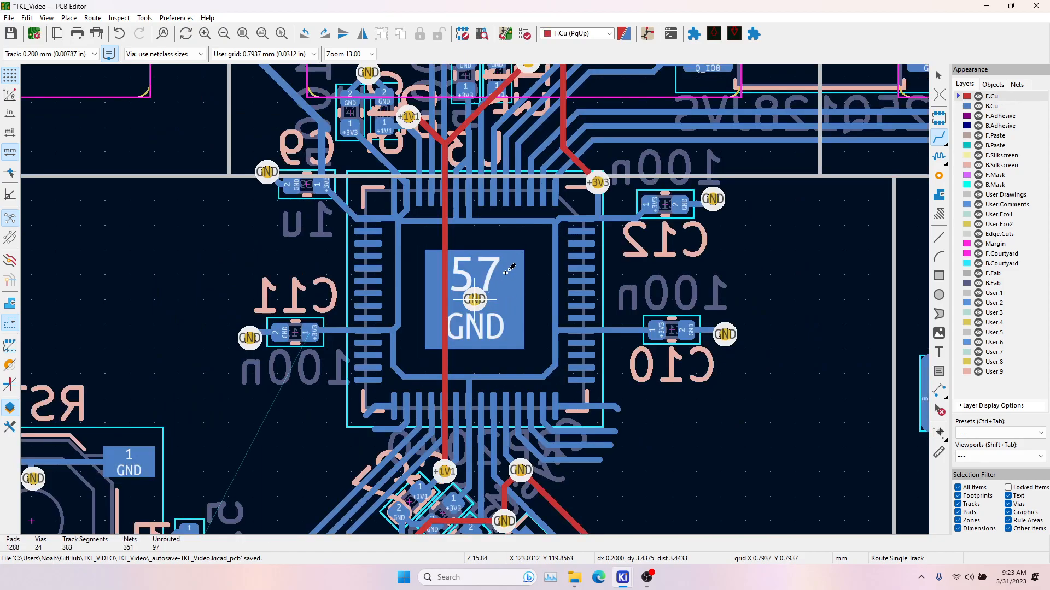
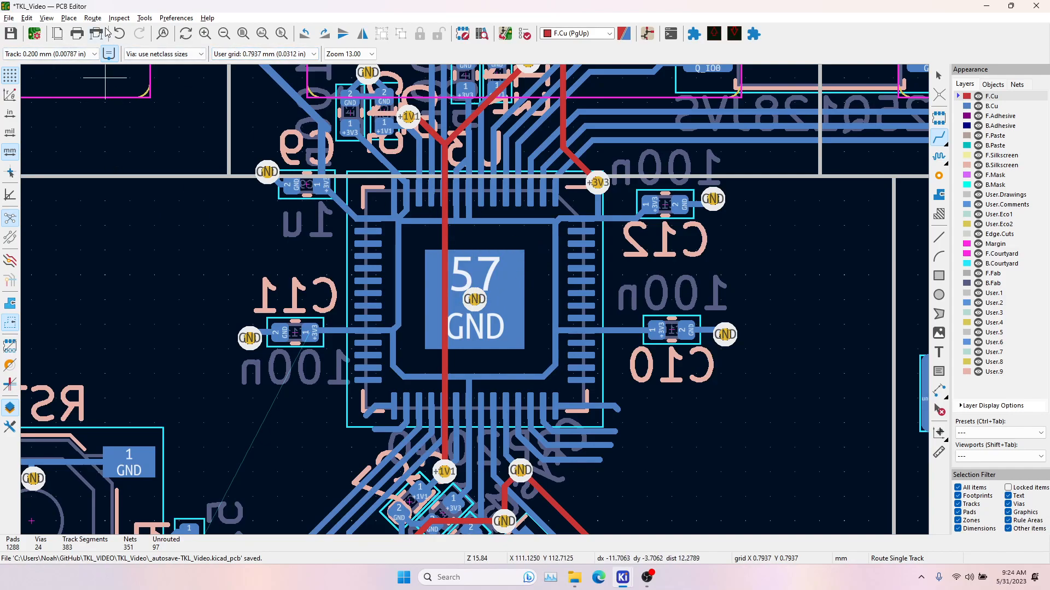
Set the grid origin on the GND via at the centre of pad 57 and change the grid to 0.2000 mm.
left_click(69, 18)
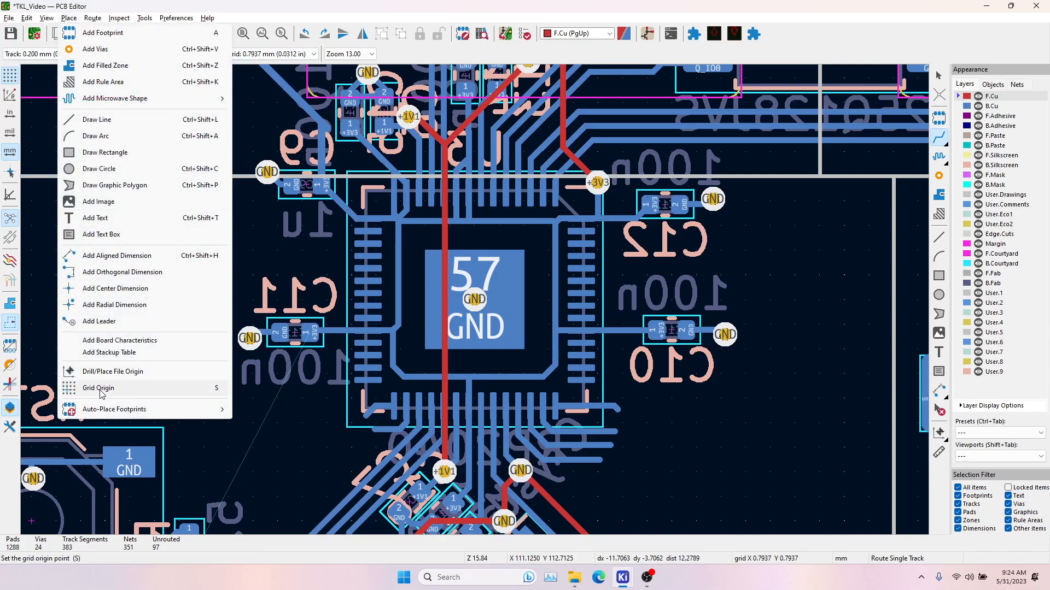
left_click(102, 389)
key("Escape")
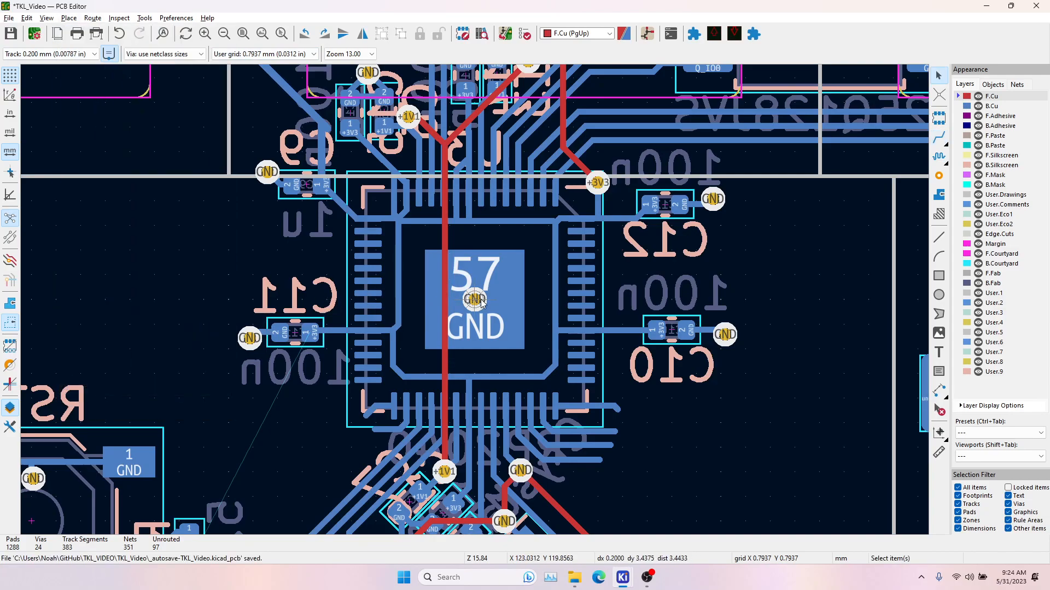
left_click(285, 54)
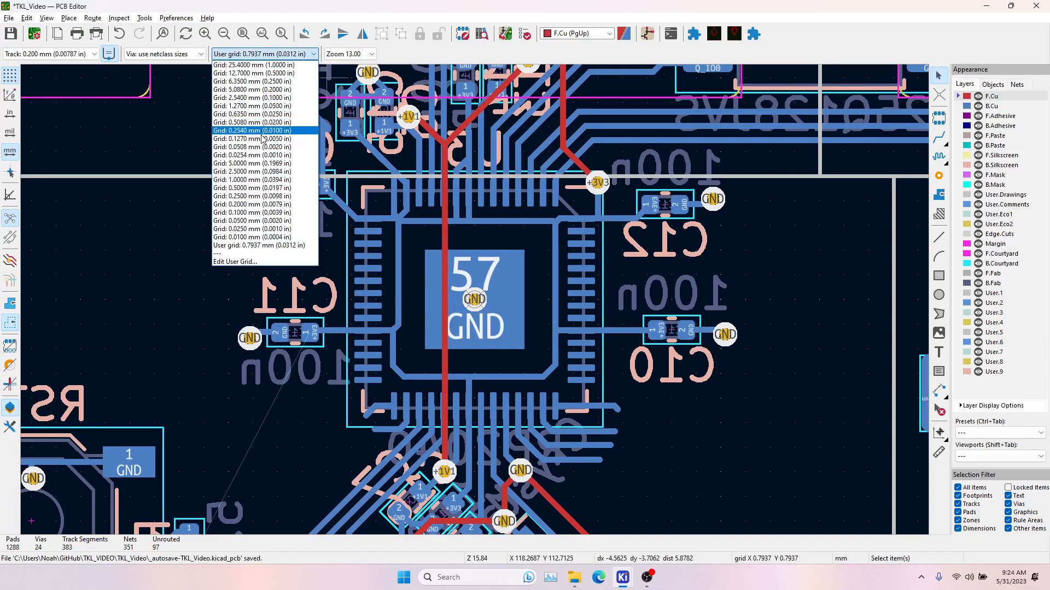
left_click(255, 205)
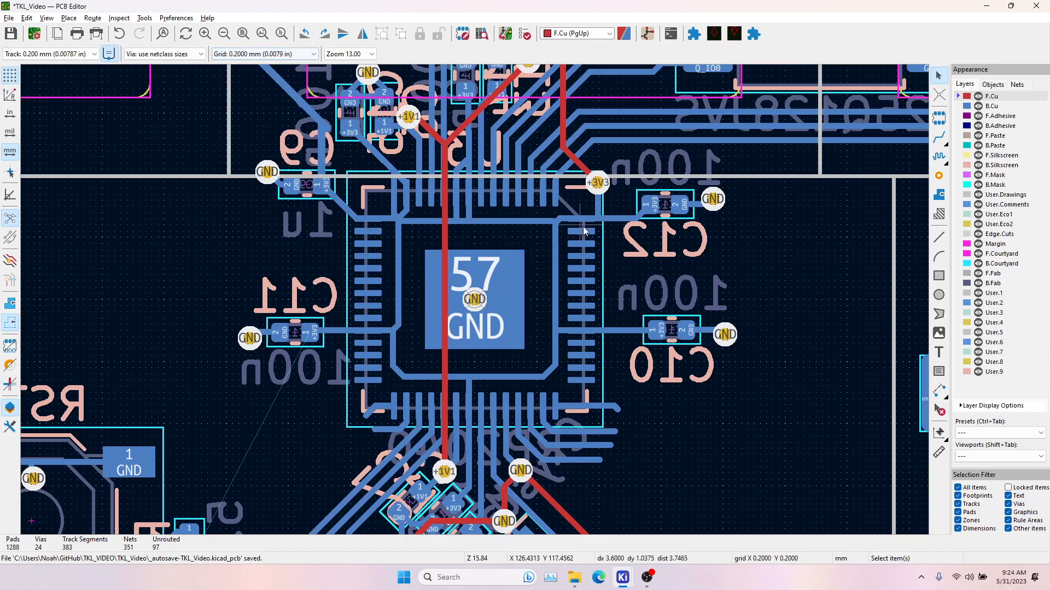
left_click(946, 140)
scroll(581, 279, "up", 5)
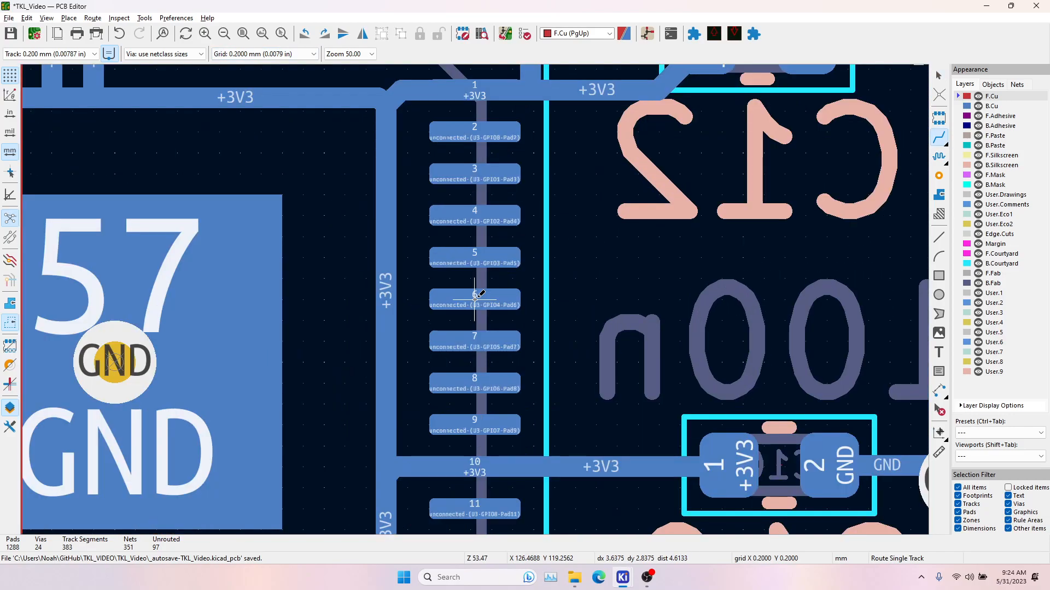
left_click(489, 257)
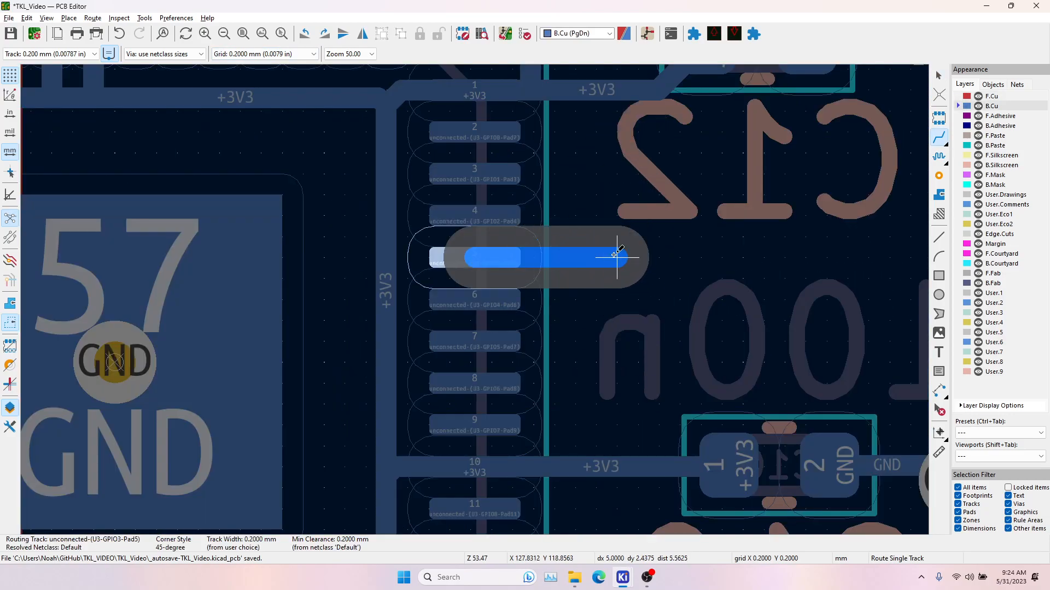
key("Escape")
left_click(491, 219)
key("Escape")
left_click(744, 217)
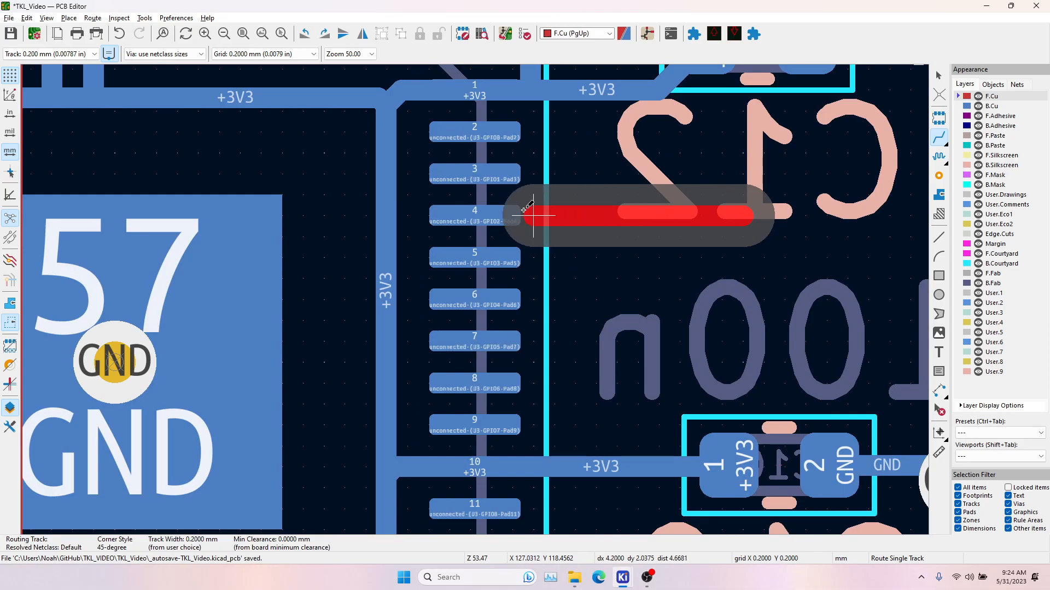
key("Escape")
middle_click_drag(423, 273, 730, 138)
left_click(956, 110)
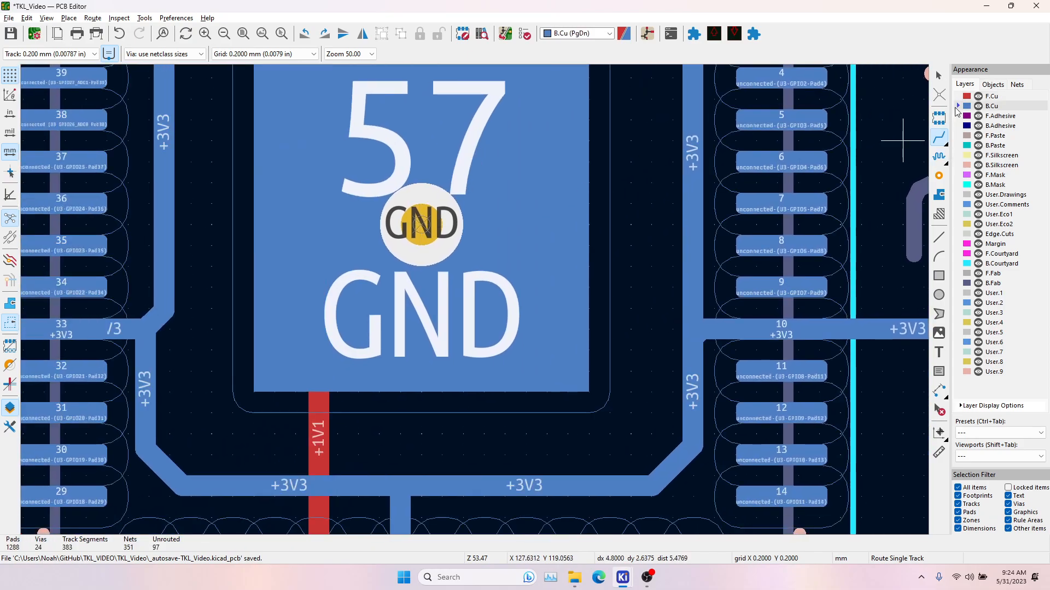
Place two GND vias on thermal pad 57, near its upper-right and lower-right corners.
scroll(442, 226, "down", 5)
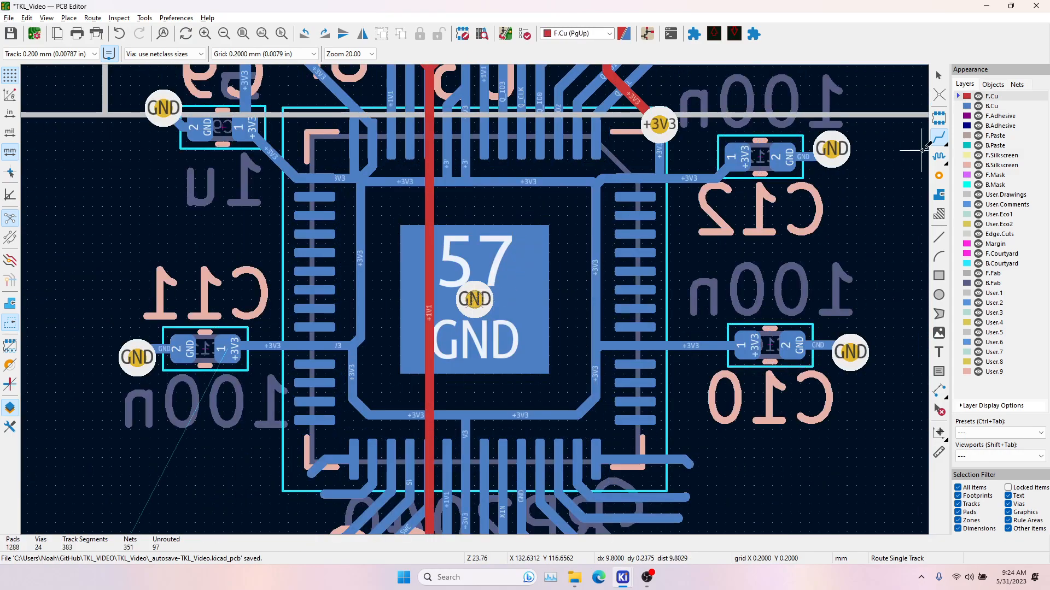
key("Escape")
left_click(937, 175)
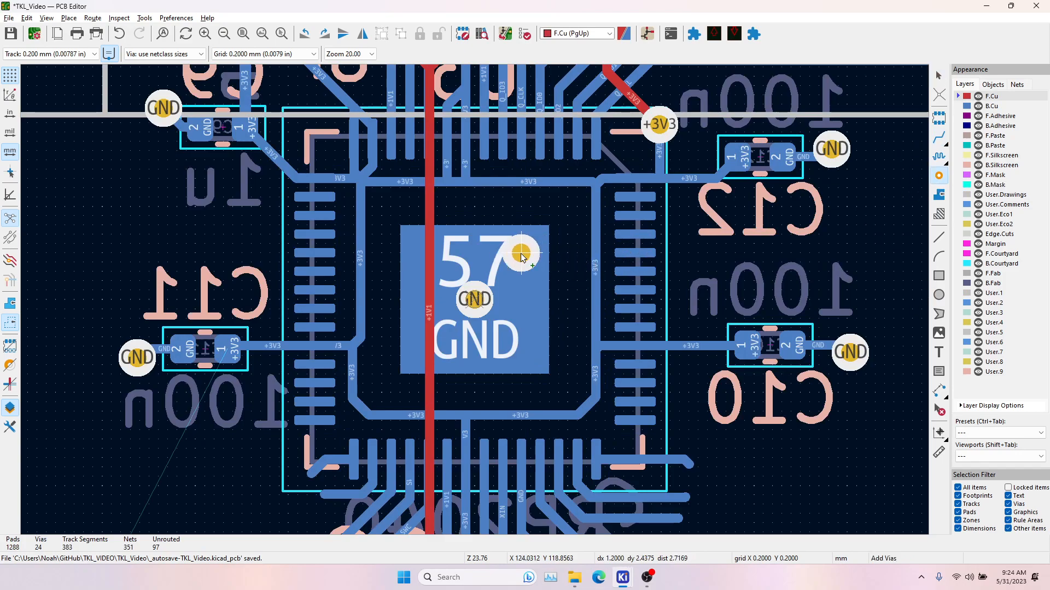
left_click(521, 255)
left_click(521, 346)
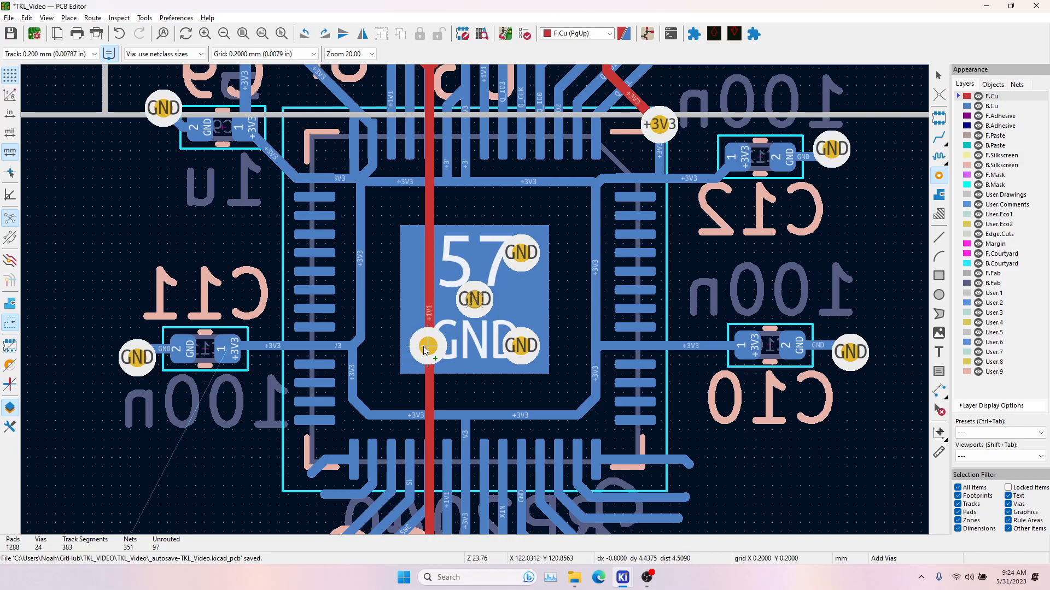
key("Escape")
Replace the +1V1 track crossing pad 57 with an F.Cu route left of the pad, from the lower +1V1 via to the upper +1V1 track.
left_click(432, 267)
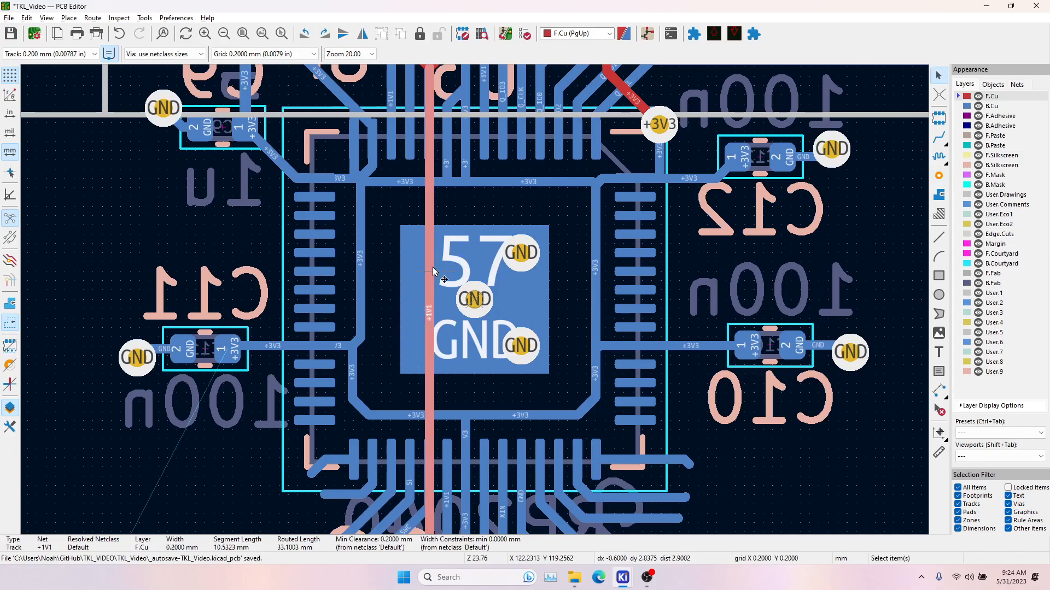
scroll(432, 267, "down", 2)
key("Delete")
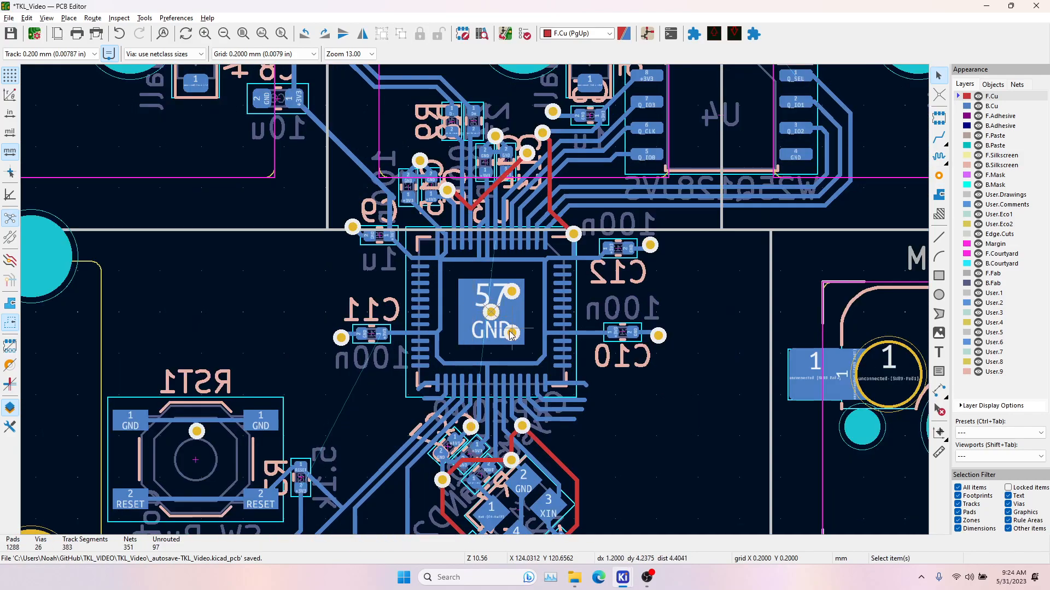
left_click(939, 138)
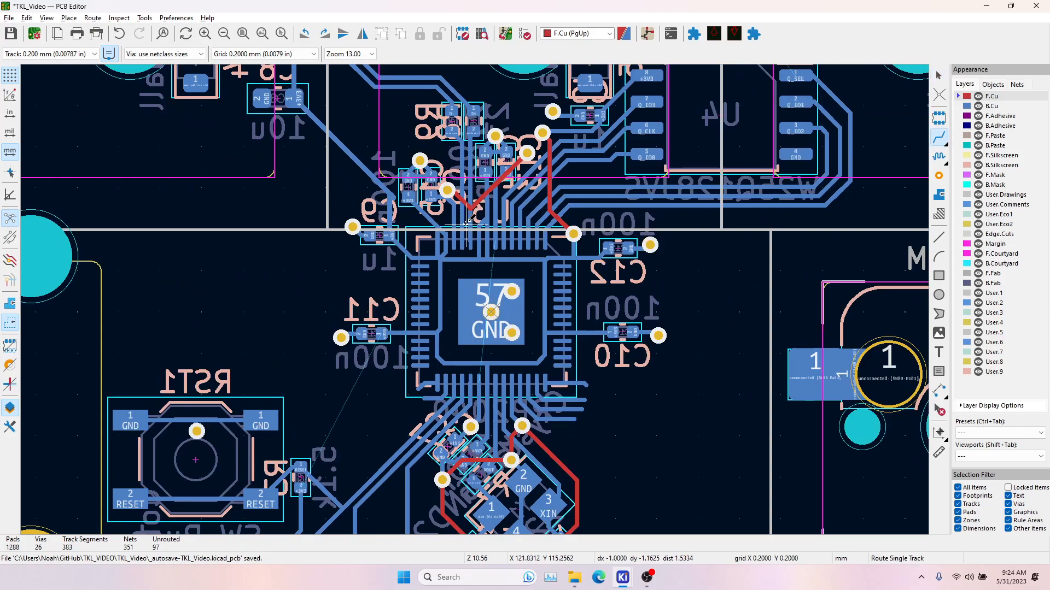
left_click(471, 425)
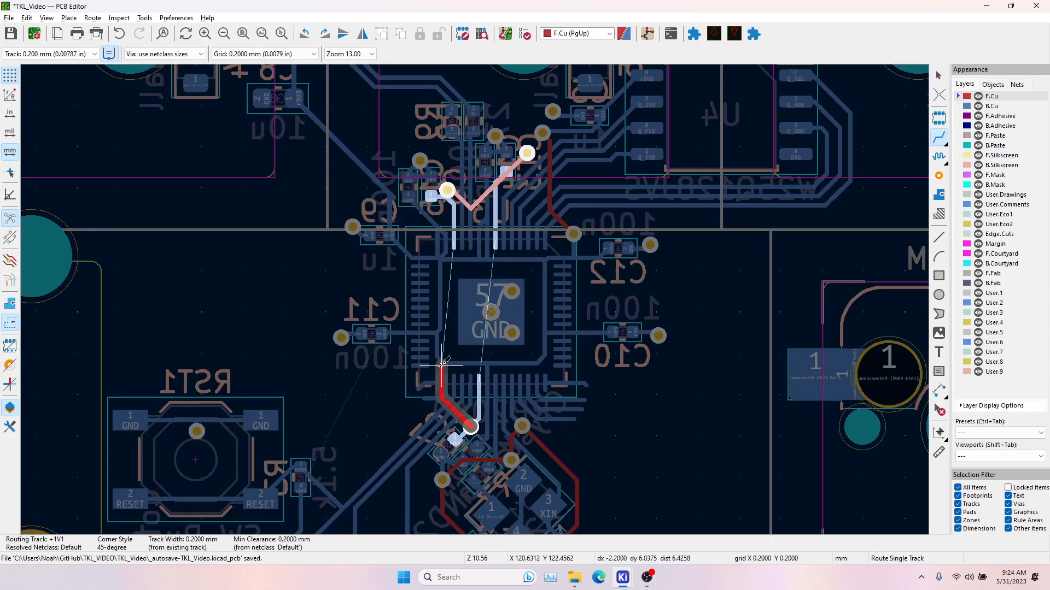
left_click(465, 217)
left_click(442, 244)
key("Escape")
Place two GND vias on thermal pad 57, near its upper-left and lower-left corners.
scroll(491, 312, "up", 2)
key("Escape")
key("ctrl+shift+v")
left_click(428, 253)
left_click(428, 345)
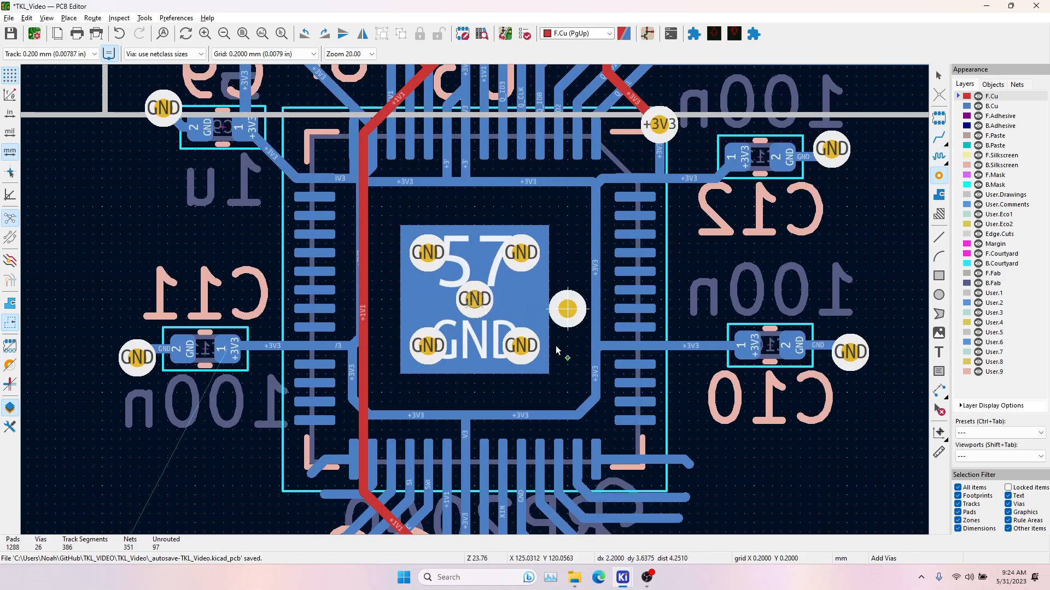
key("Escape")
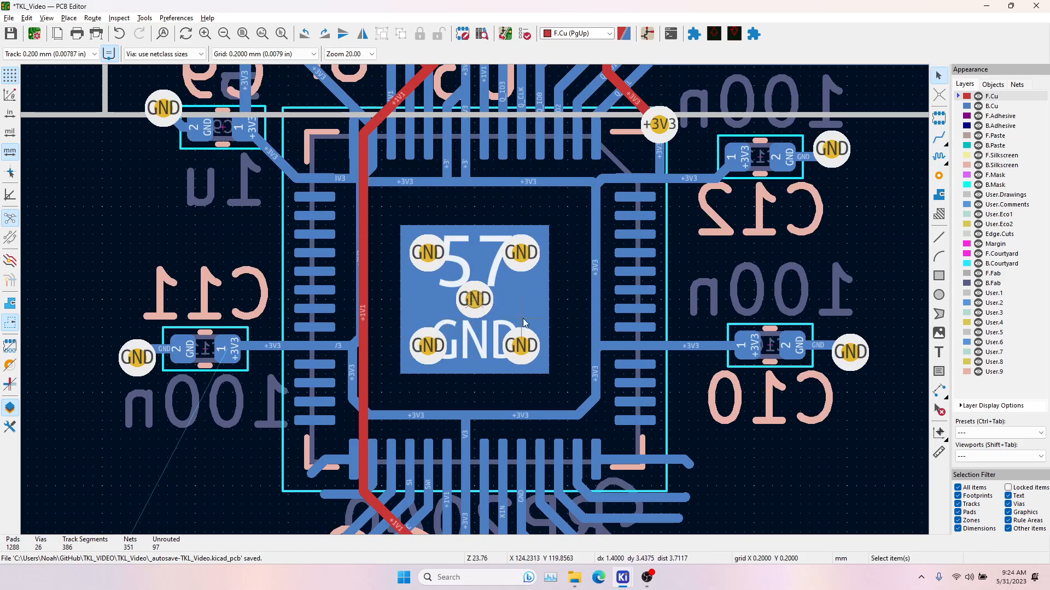
Branch the +3V3 track below the 5.1k resistor beside RST1 on B.Cu and end it in a new via.
scroll(448, 253, "down", 2)
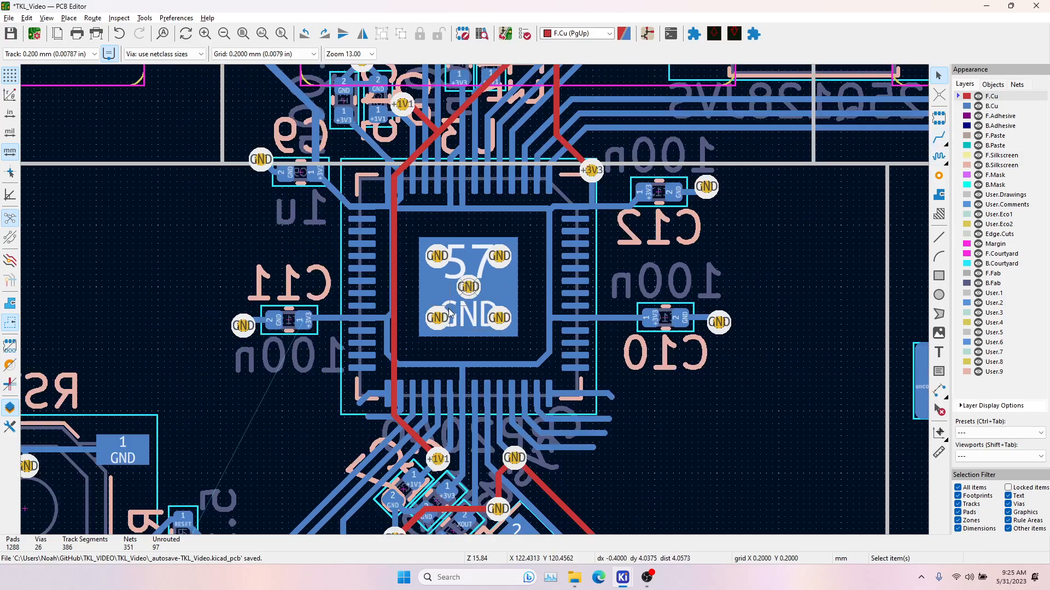
scroll(458, 312, "down", 3)
scroll(575, 229, "up", 1)
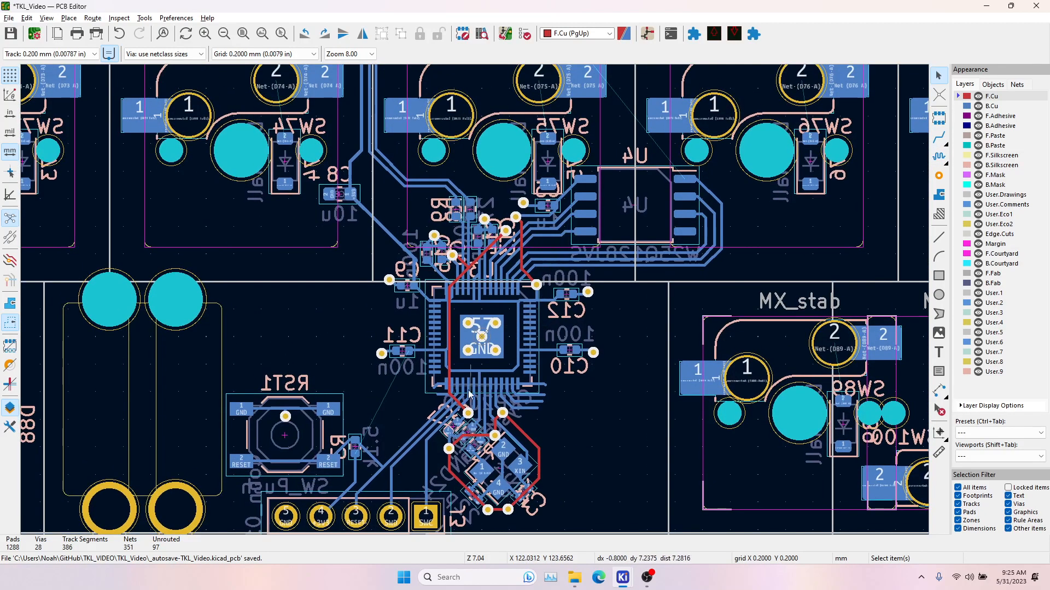
left_click(937, 138)
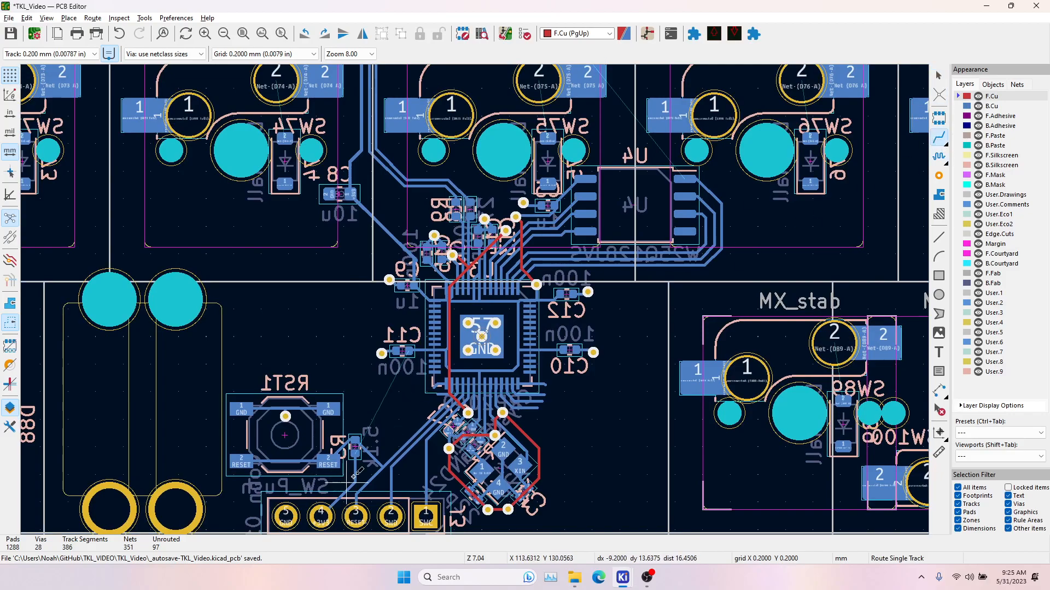
scroll(336, 486, "up", 3)
scroll(420, 348, "down", 1)
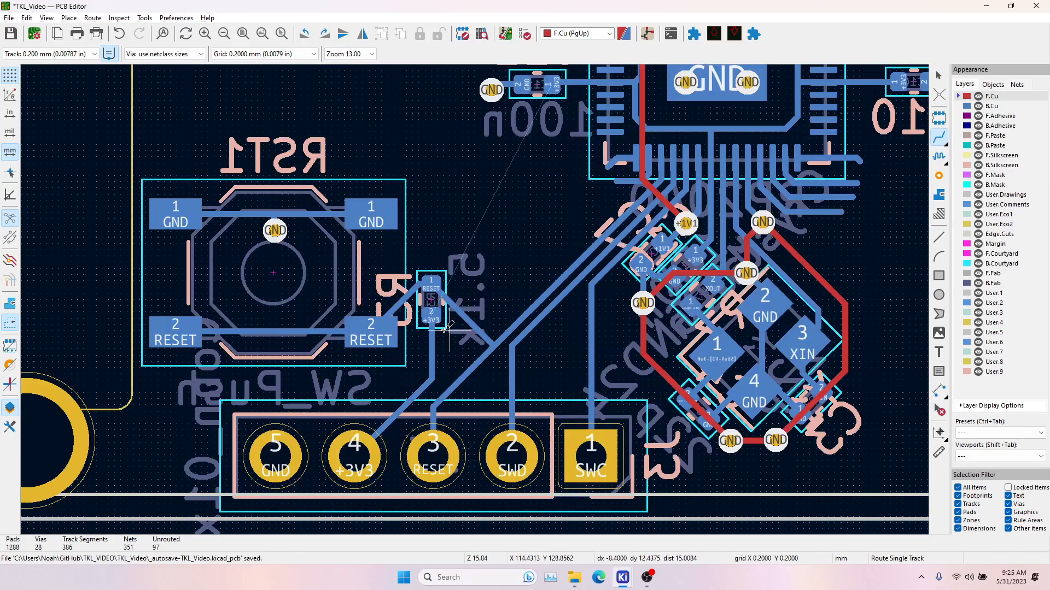
left_click(431, 379)
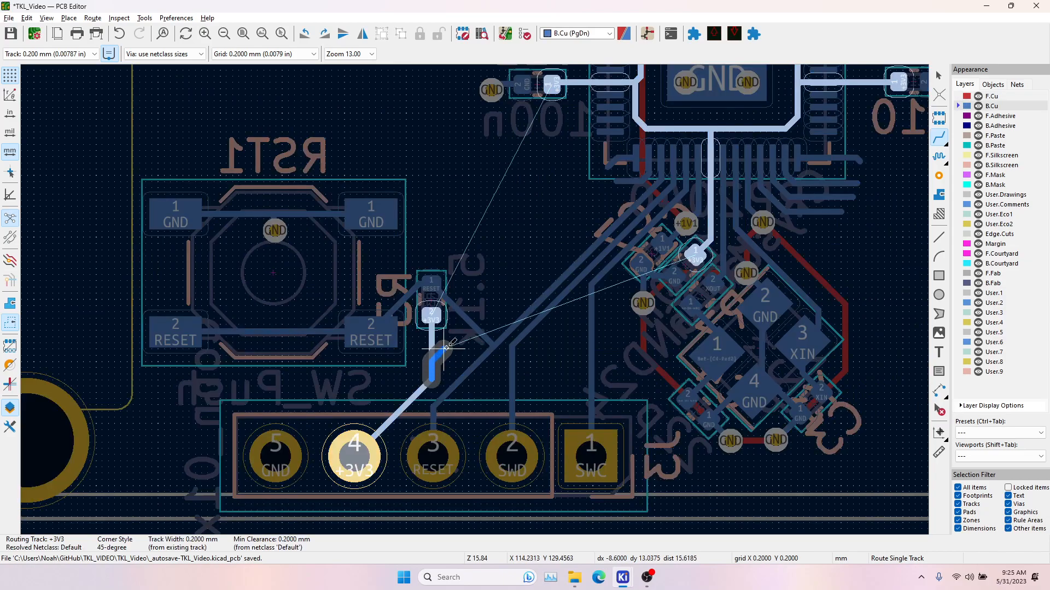
left_click(431, 316)
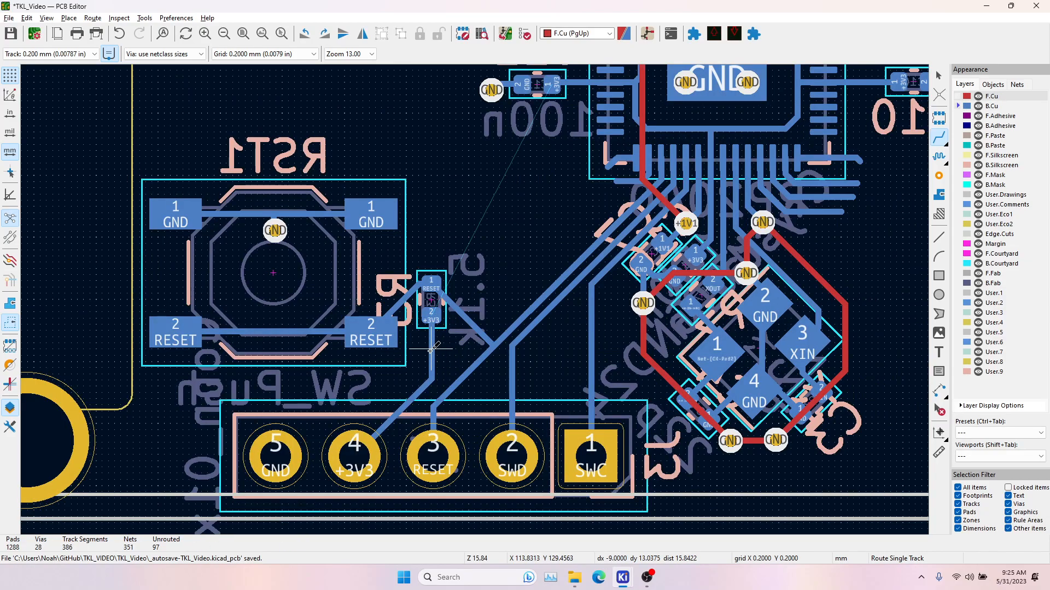
left_click(431, 350)
key("v")
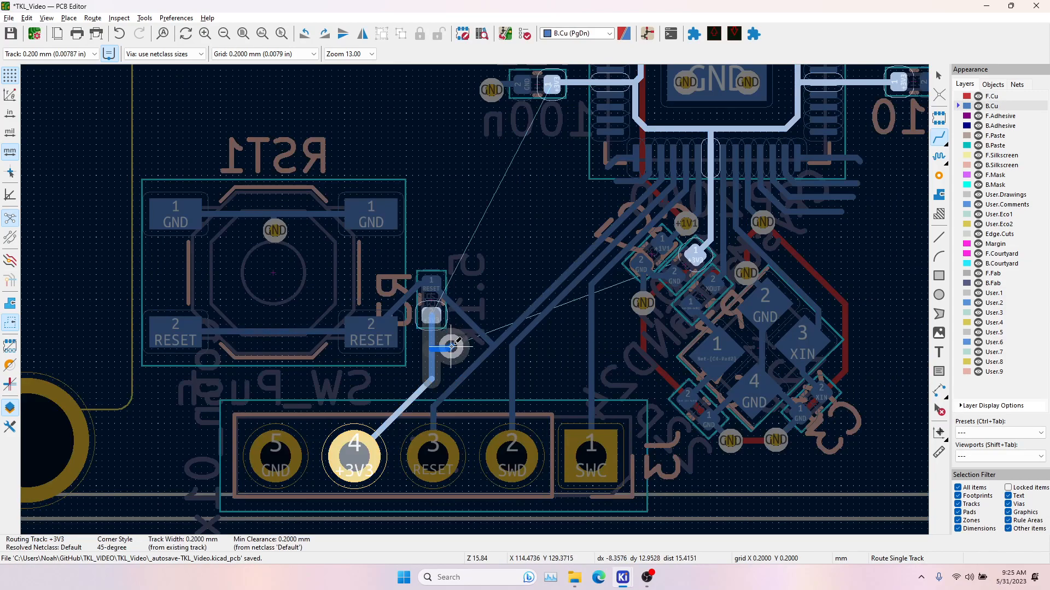
left_click(449, 345)
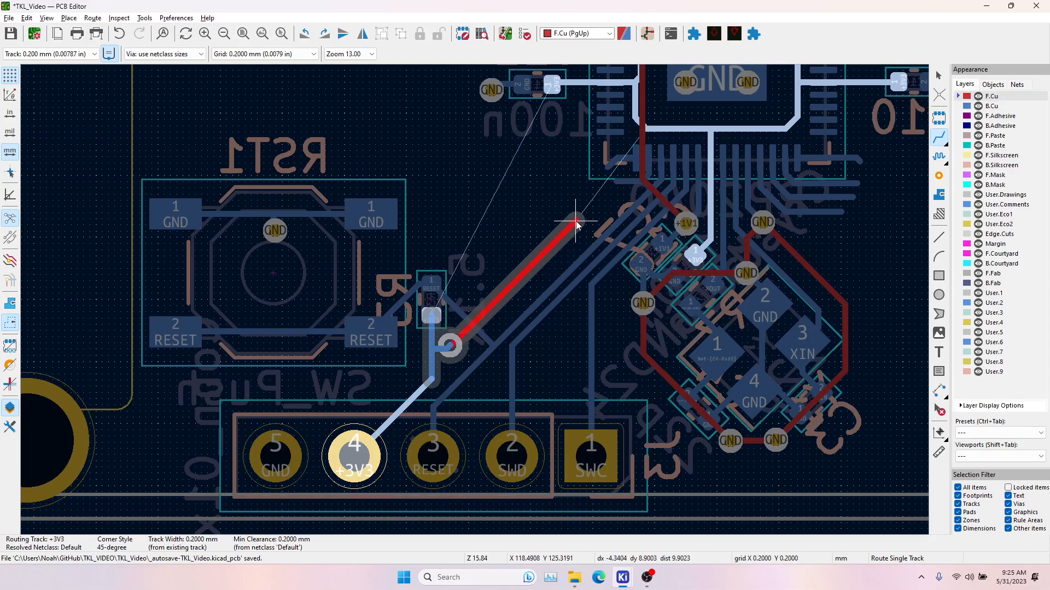
Route +3V3 on F.Cu from the new via up between C11 and the microcontroller to a via near C9, then join the +3V3 track on B.Cu.
key("F4")
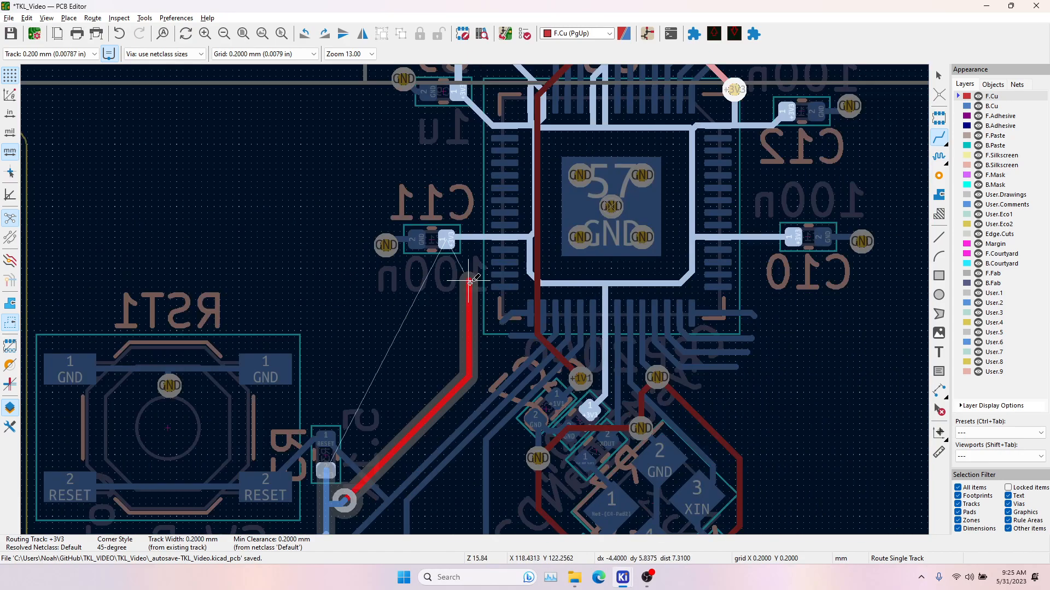
key("F4")
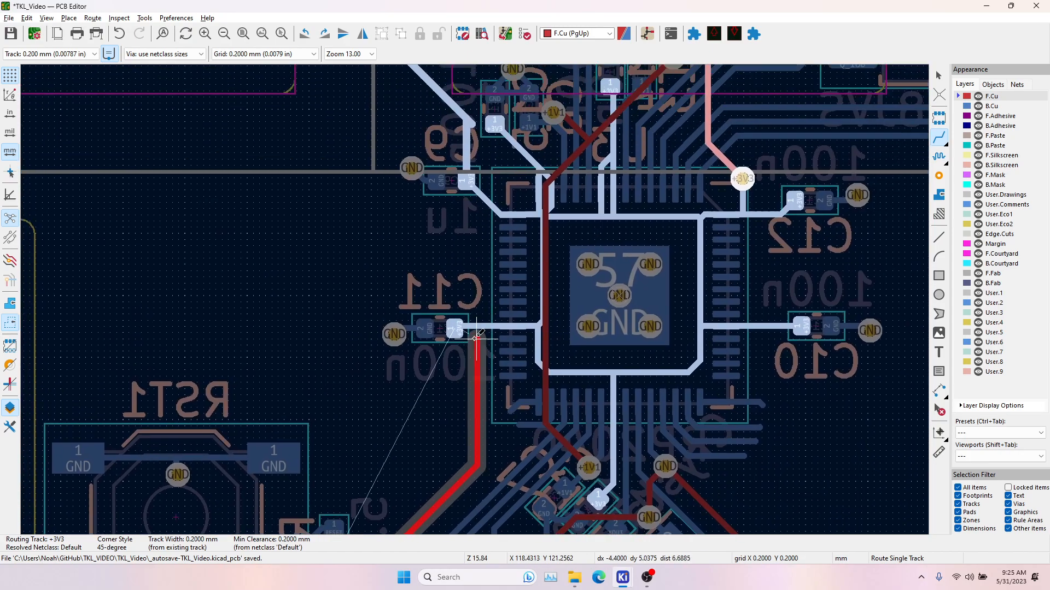
key("v")
left_click(484, 152)
left_click(497, 130)
left_click(520, 225)
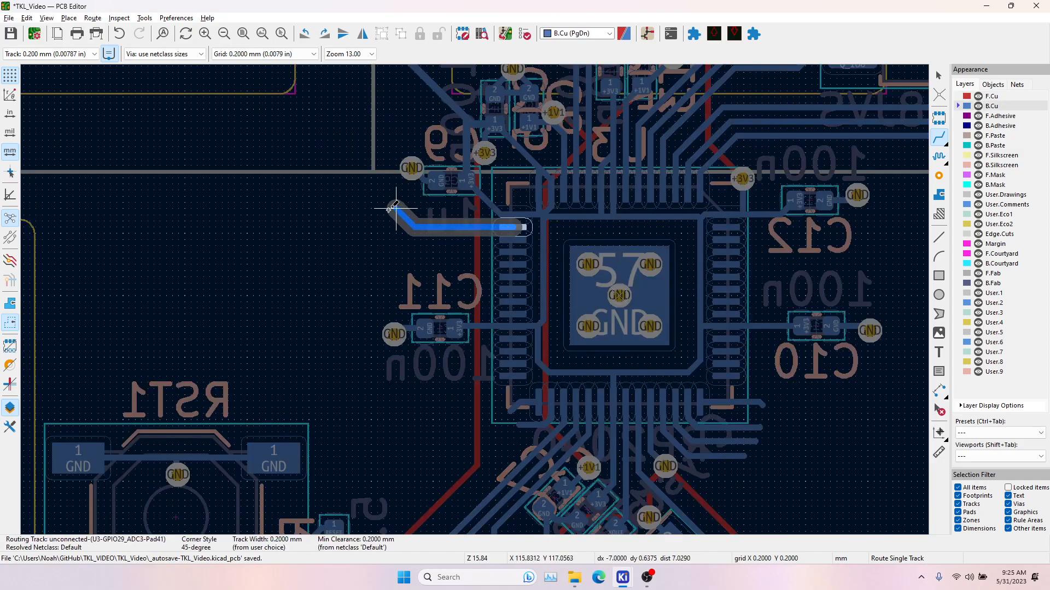
key("Escape")
left_click(509, 235)
key("Escape")
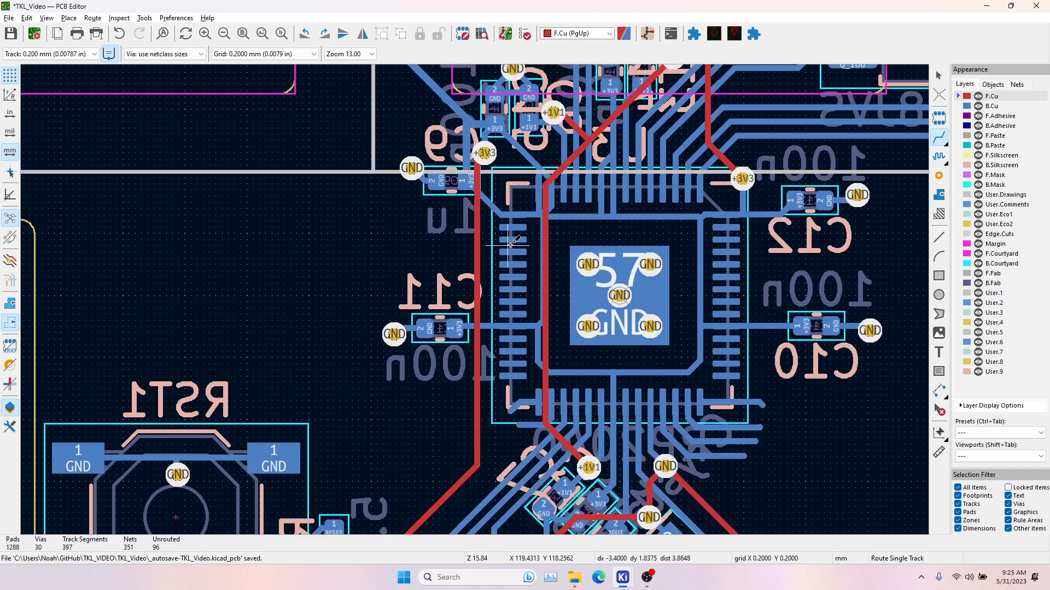
left_click(509, 251)
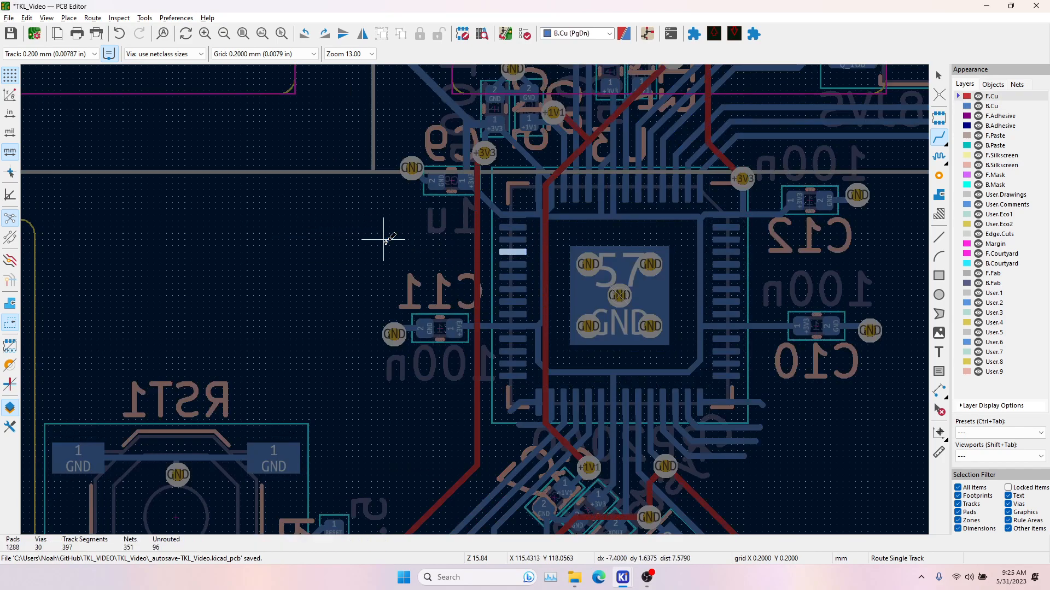
key("Escape")
key("Escape")
left_click(936, 140)
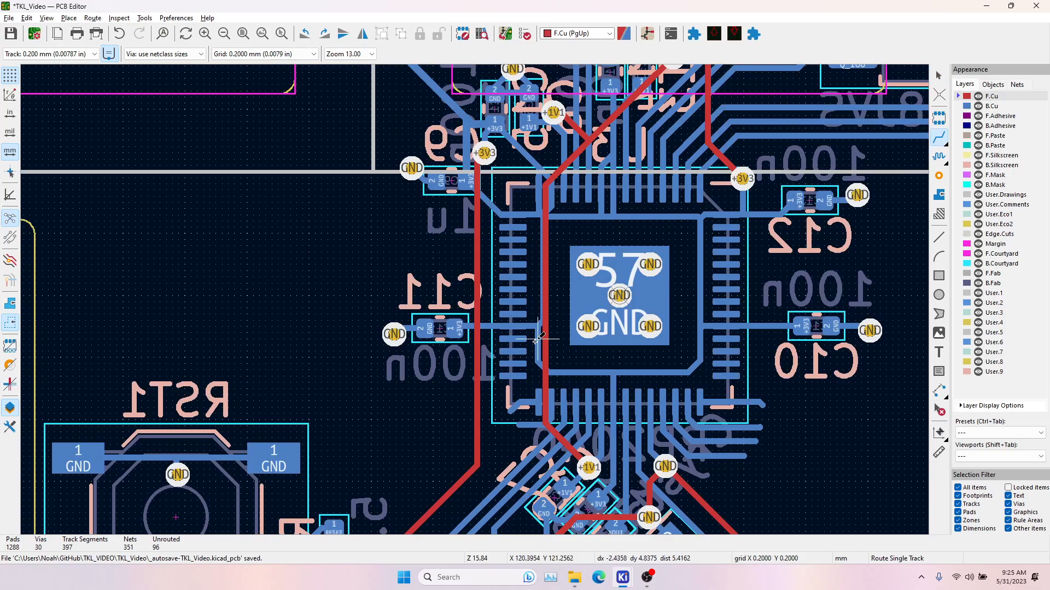
scroll(475, 298, "down", 2)
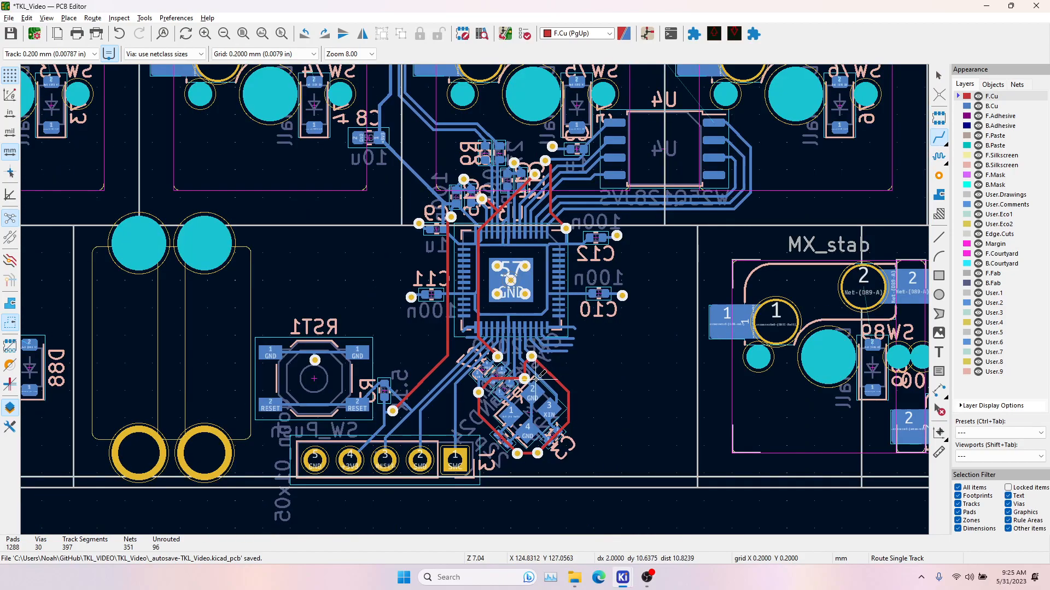
scroll(563, 316, "down", 2)
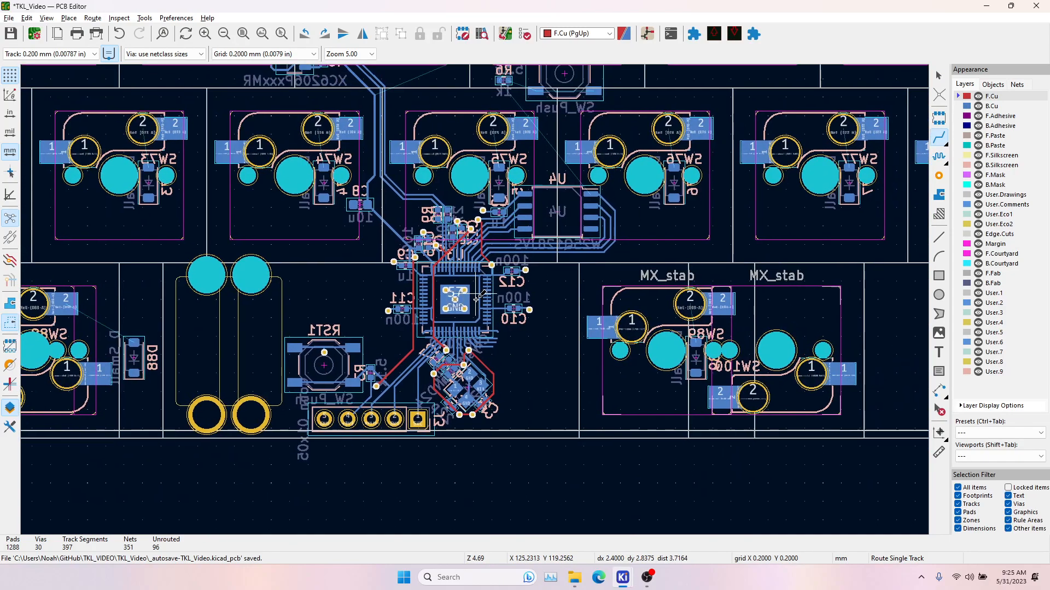
scroll(529, 283, "up", 4)
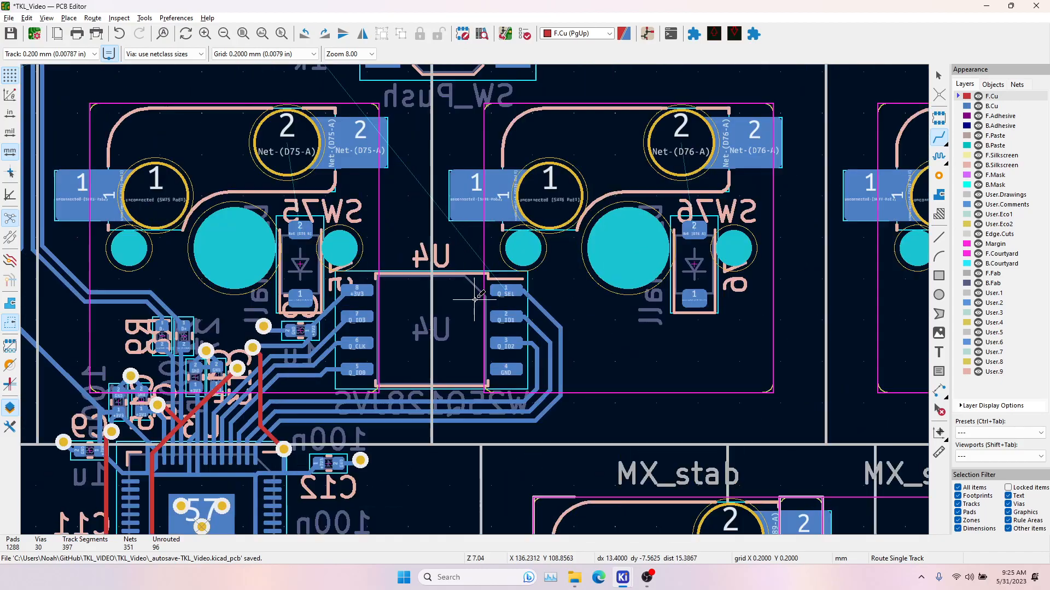
scroll(453, 300, "down", 3)
middle_click_drag(447, 304, 382, 399)
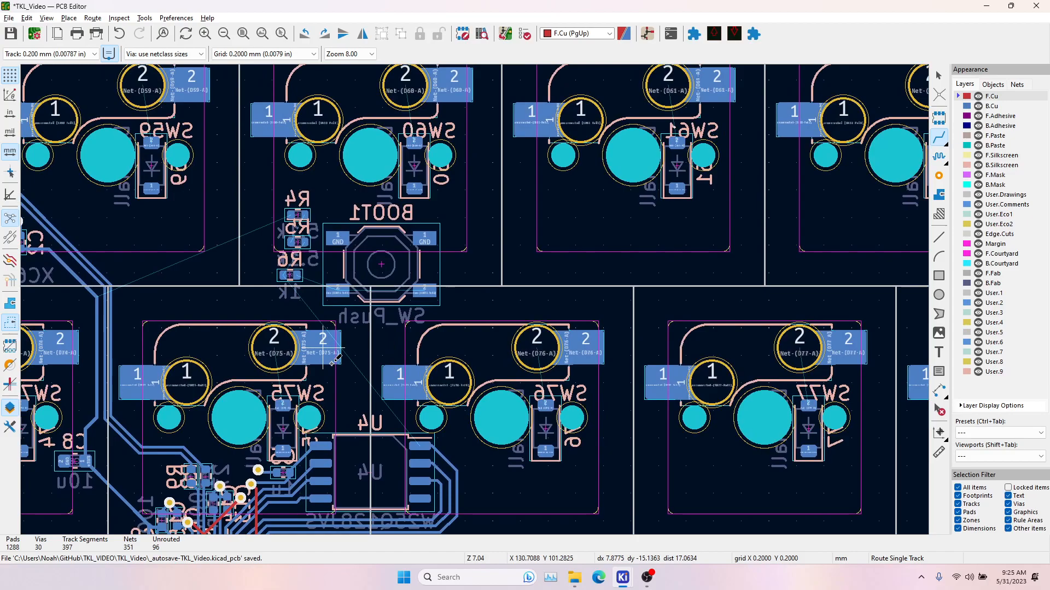
scroll(333, 363, "up", 2)
left_click(618, 444)
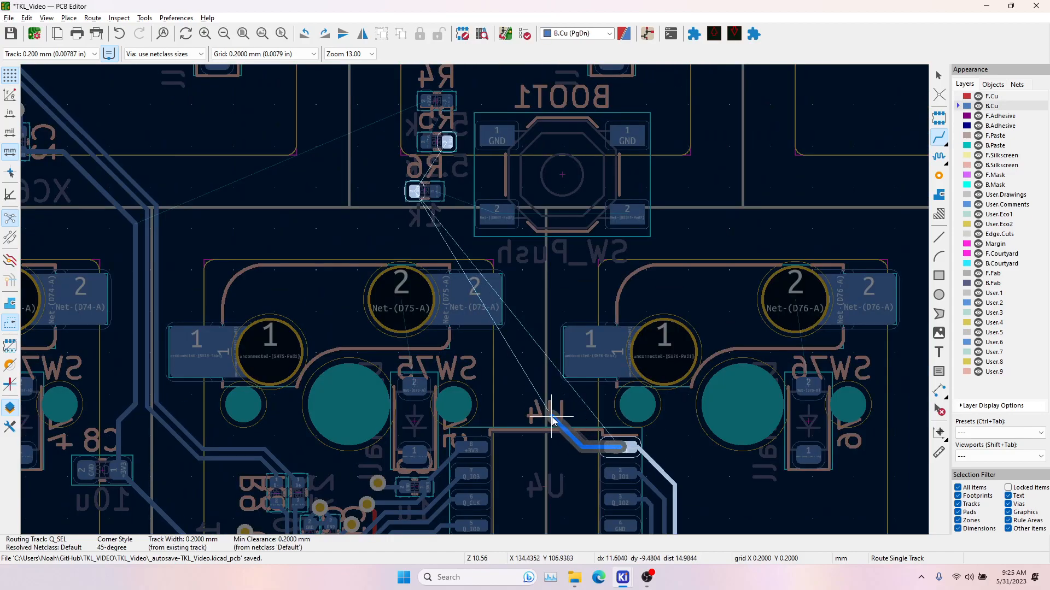
key("Escape")
Move resistor R6 level with pad 2 of the BOOT1 switch.
scroll(432, 175, "up", 2)
key("Escape")
left_click(484, 145)
scroll(484, 146, "down", 3)
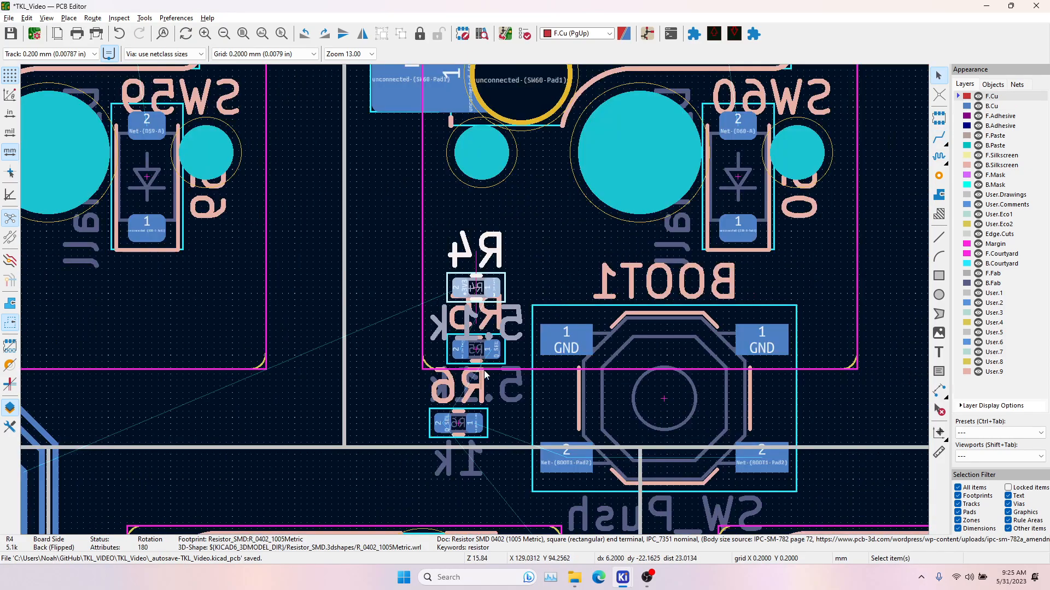
scroll(475, 304, "up", 5)
left_click_drag(419, 422, 488, 480)
middle_click_drag(468, 500, 447, 408)
left_click(447, 408)
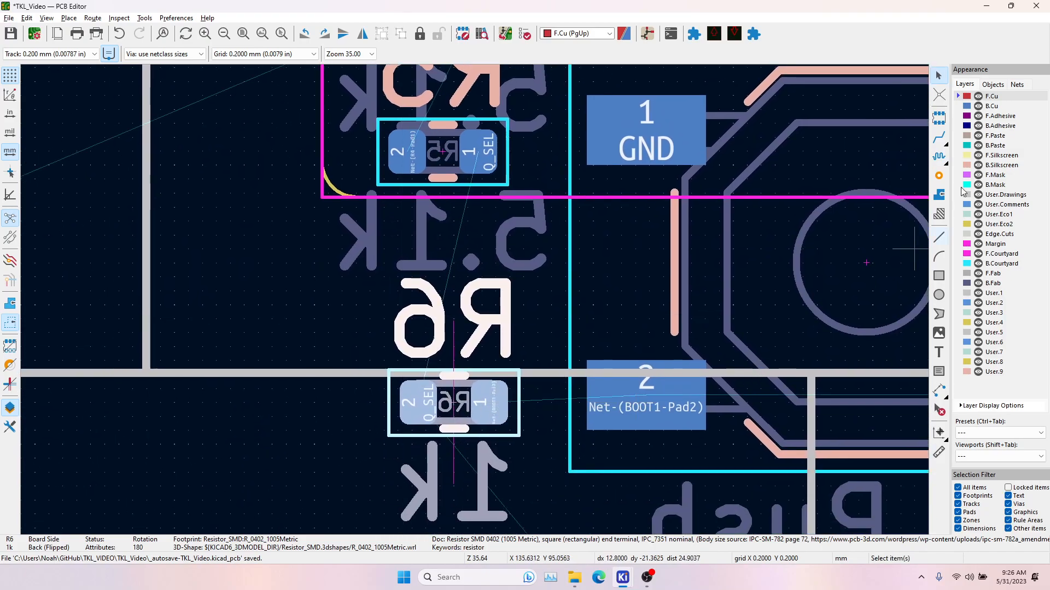
Route a B.Cu track from pad 2 of BOOT1 to pad 1 of R6.
left_click(939, 137)
left_click(678, 403)
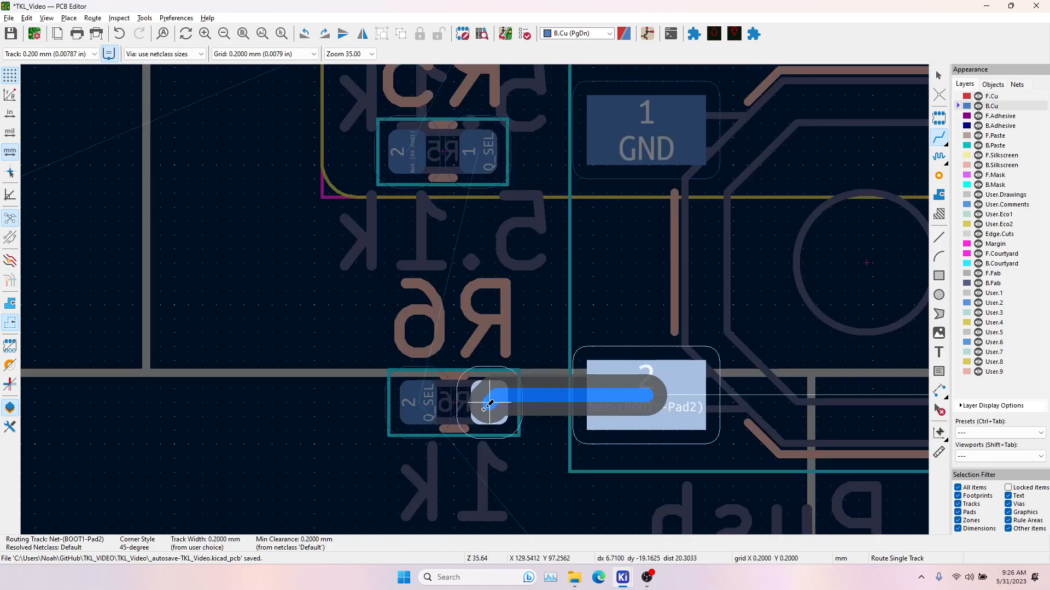
left_click(489, 403)
middle_click_drag(553, 329, 559, 406)
key("Escape")
Rotate R5 by 180° and place it directly above R6 so their Q_SEL pads line up.
left_click(446, 236)
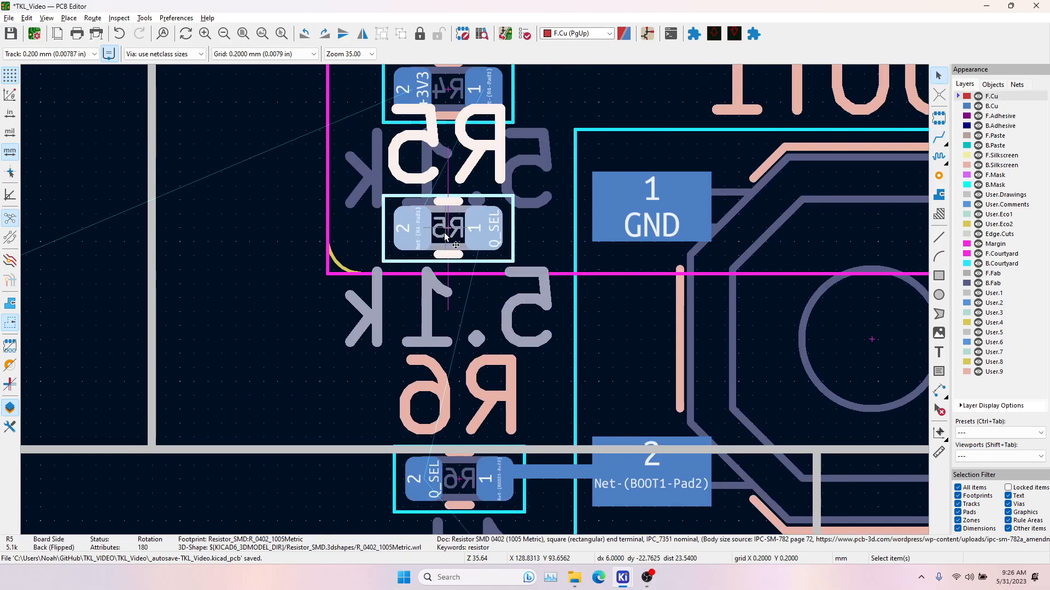
key("m")
key("r")
key("r")
key("r")
key("r")
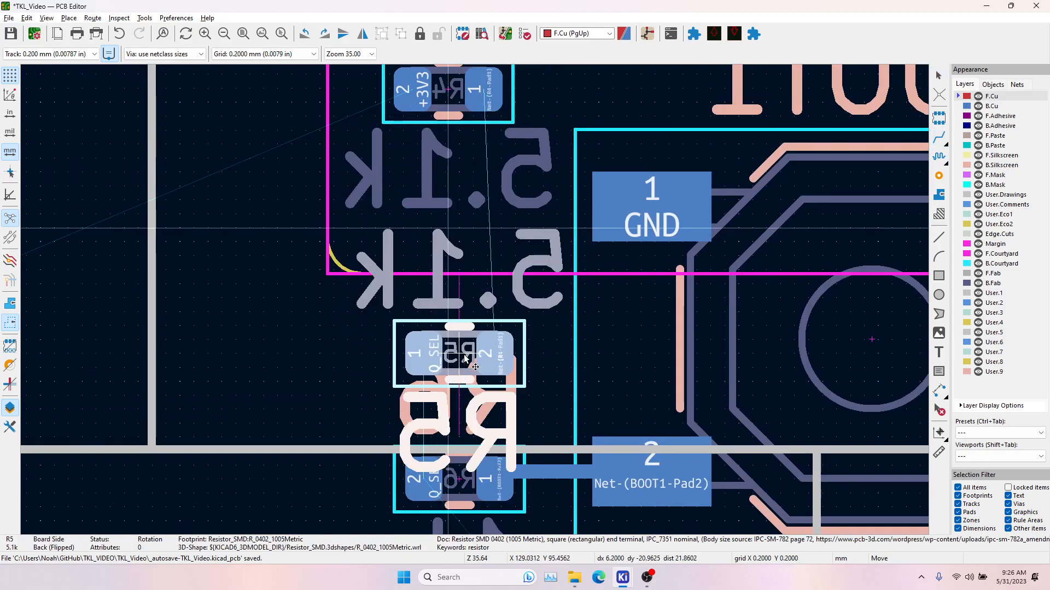
left_click(464, 383)
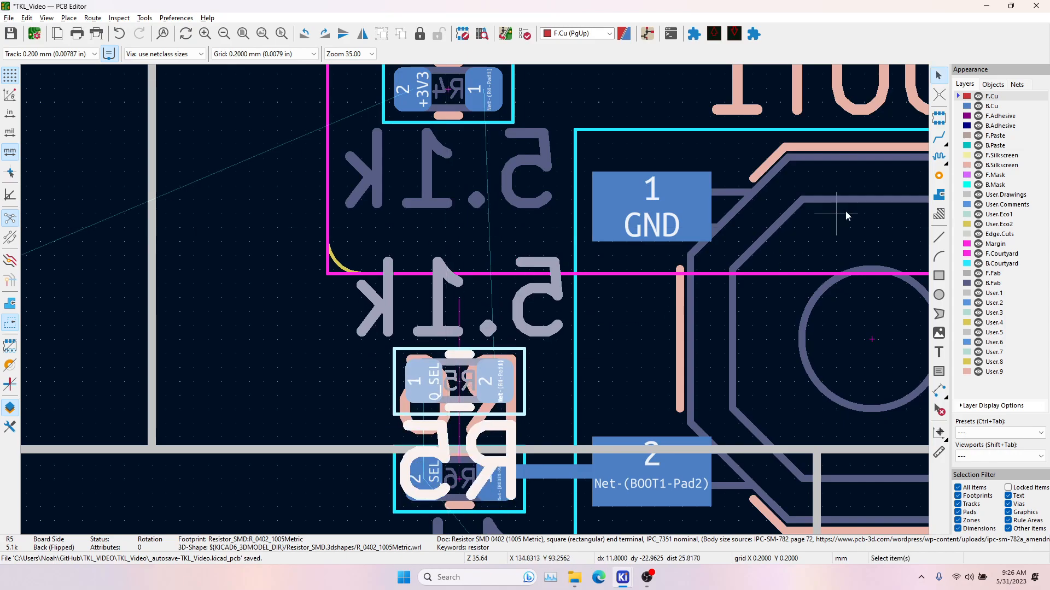
Route Q_SEL on B.Cu straight from pad 2 of R6 to pad 1 of R5.
left_click(943, 145)
left_click(424, 478)
left_click(425, 381)
mouse_move(438, 470)
middle_mouse_down()
mouse_move(398, 249)
mouse_move(423, 468)
middle_mouse_up()
key("Escape")
Move resistor R4 down so it sits directly above R5.
middle_click_drag(461, 160, 466, 205)
left_click(428, 118)
left_click_drag(428, 118, 435, 304)
left_click(435, 304)
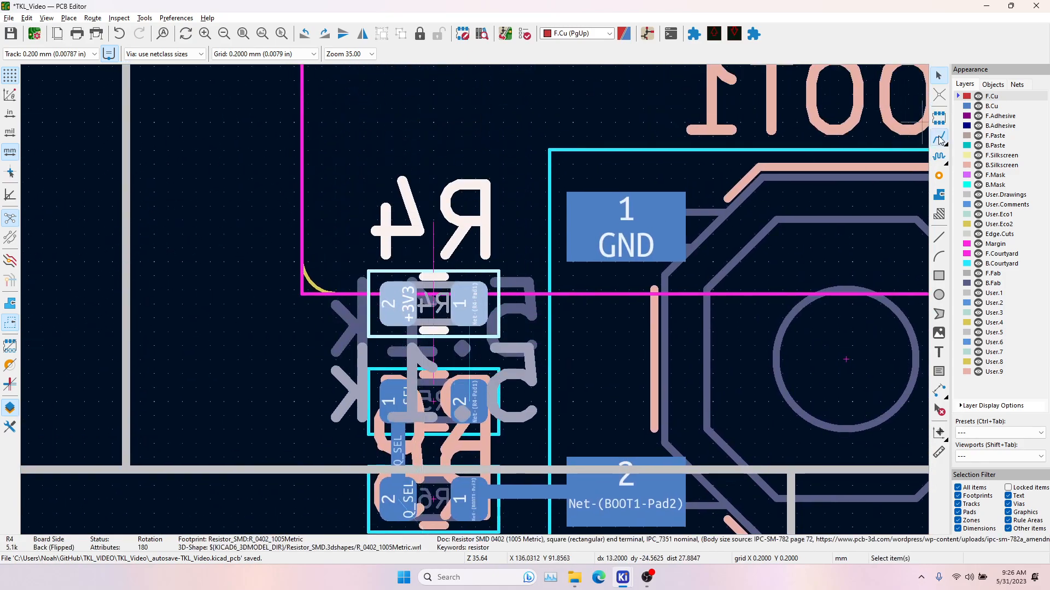
Route a track on B.Cu from pad 1 of R4 straight to pad 2 of R5.
left_click(939, 138)
left_click(470, 304)
left_click(469, 402)
Route Q_SEL on B.Cu from pad 2 of R6 past SW75 to pad 1 of U4.
middle_click_drag(480, 487, 454, 282)
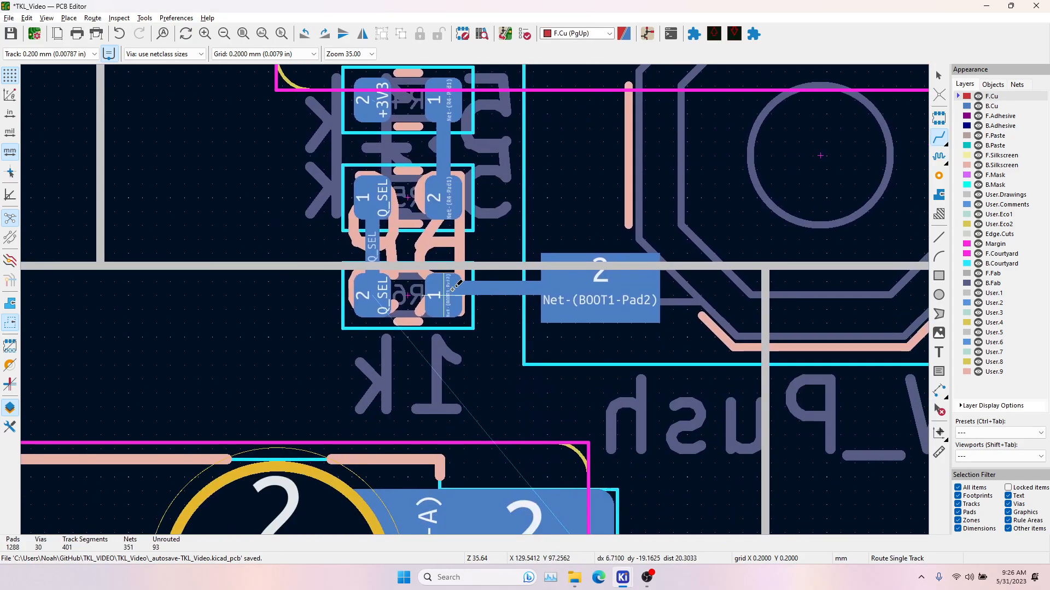
left_click(357, 304)
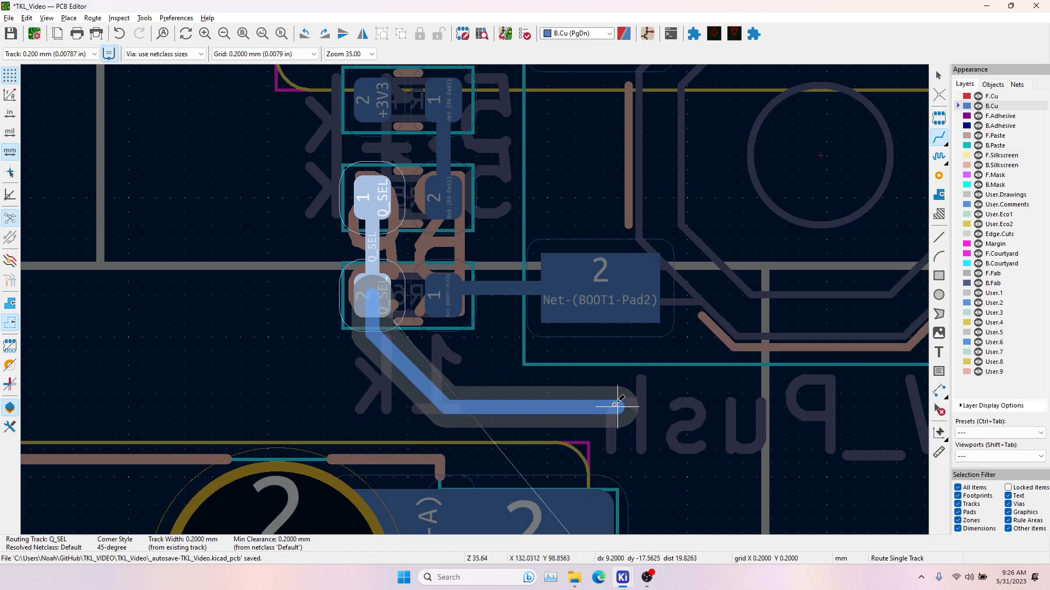
middle_click_drag(613, 406, 392, 104)
left_click(443, 225)
middle_click_drag(458, 410, 481, 275)
scroll(480, 275, "down", 2)
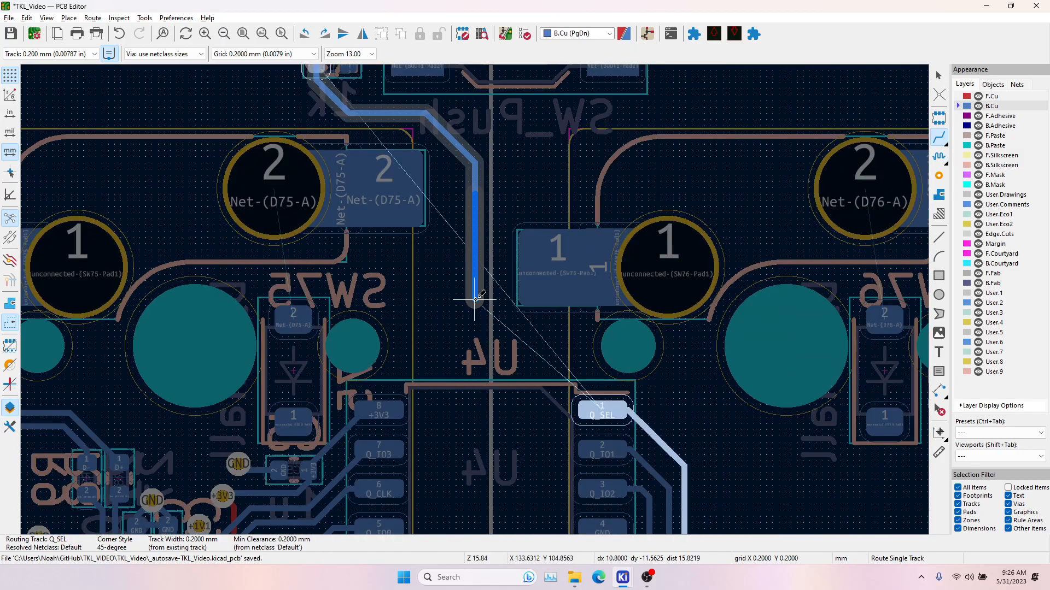
left_click(606, 413)
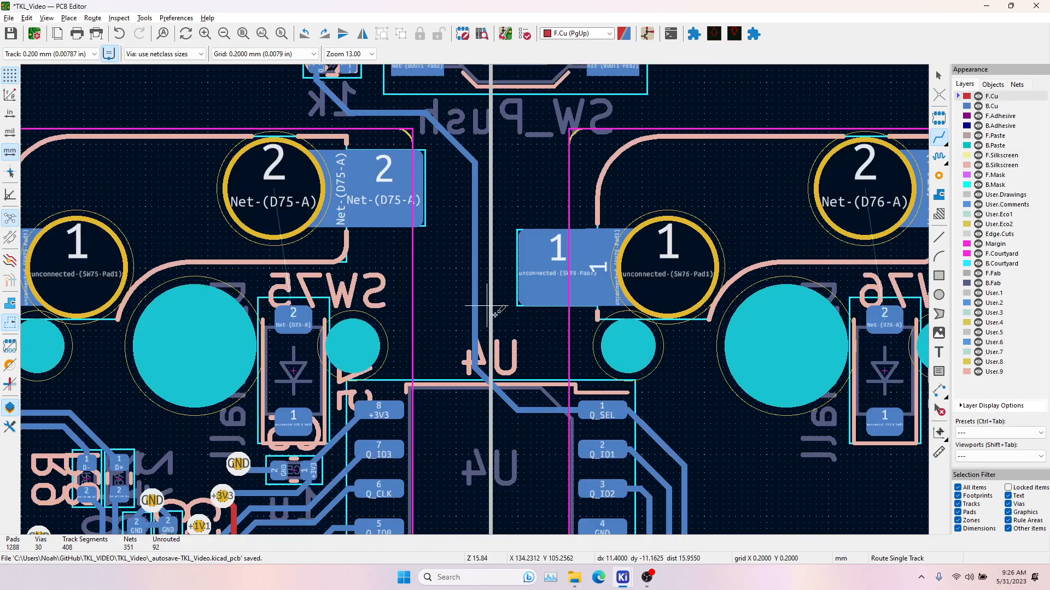
Route +3V3 on B.Cu from pad 2 of R4 around the outer side of R5 and R6 toward SW75.
middle_click_drag(614, 424, 538, 540)
middle_click_drag(440, 129, 471, 216)
left_click(406, 185)
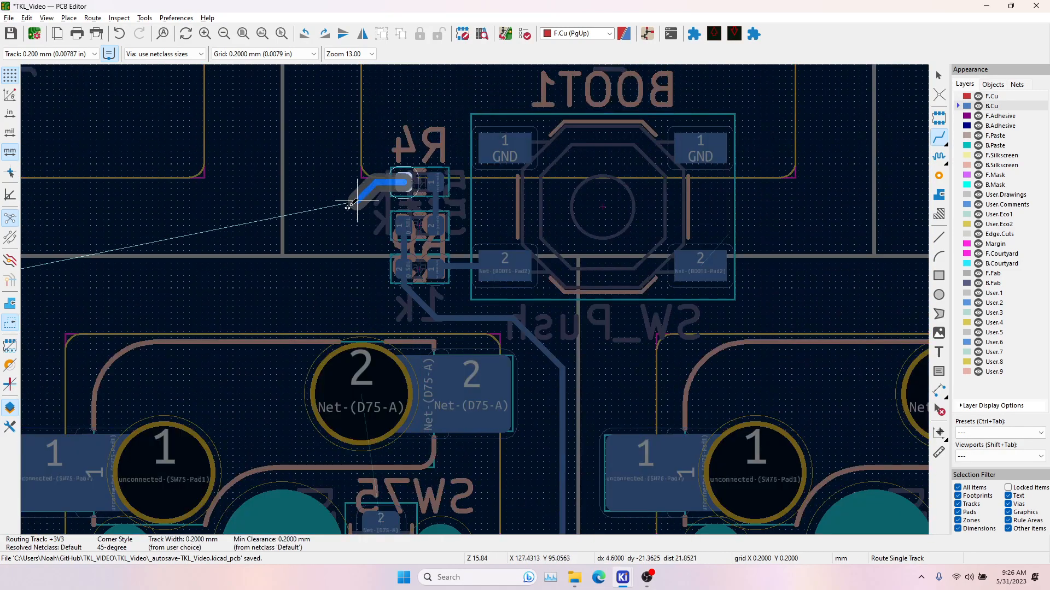
key("Page_Down")
scroll(410, 300, "up", 1)
scroll(475, 300, "down", 5)
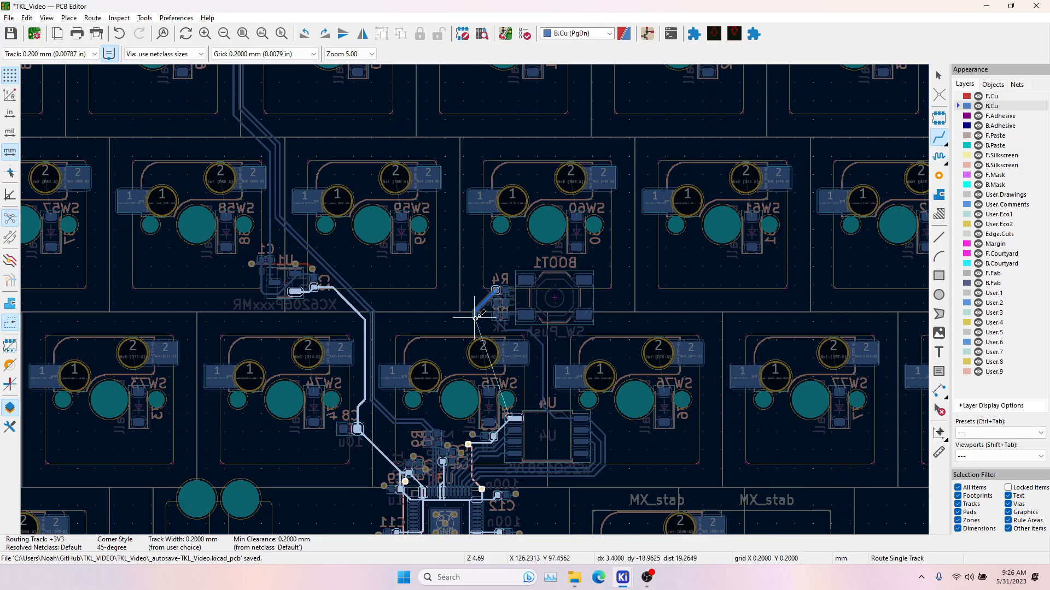
scroll(475, 300, "up", 3)
scroll(486, 284, "up", 2)
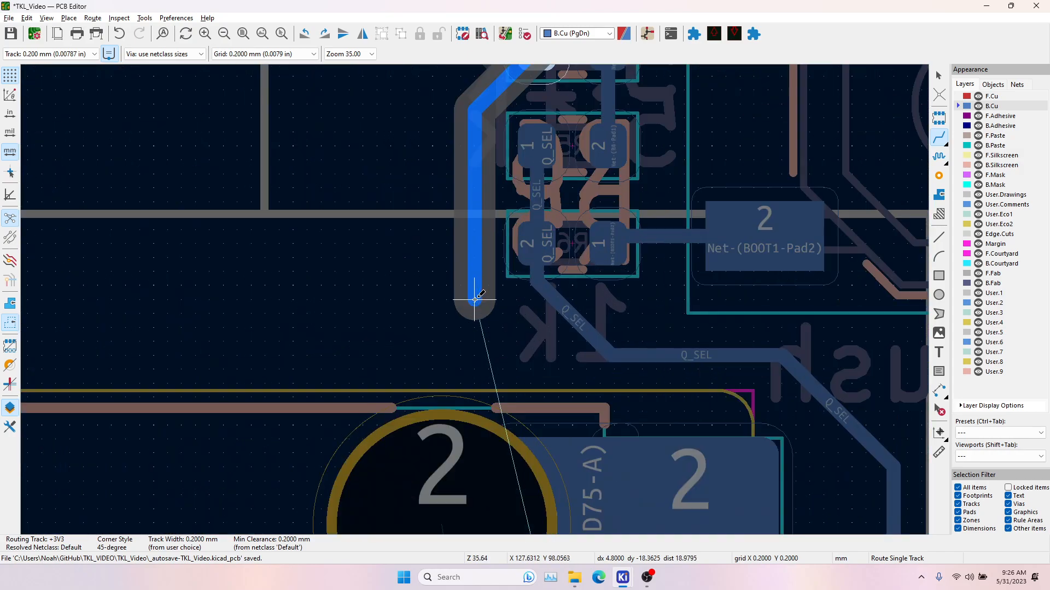
left_click(573, 379)
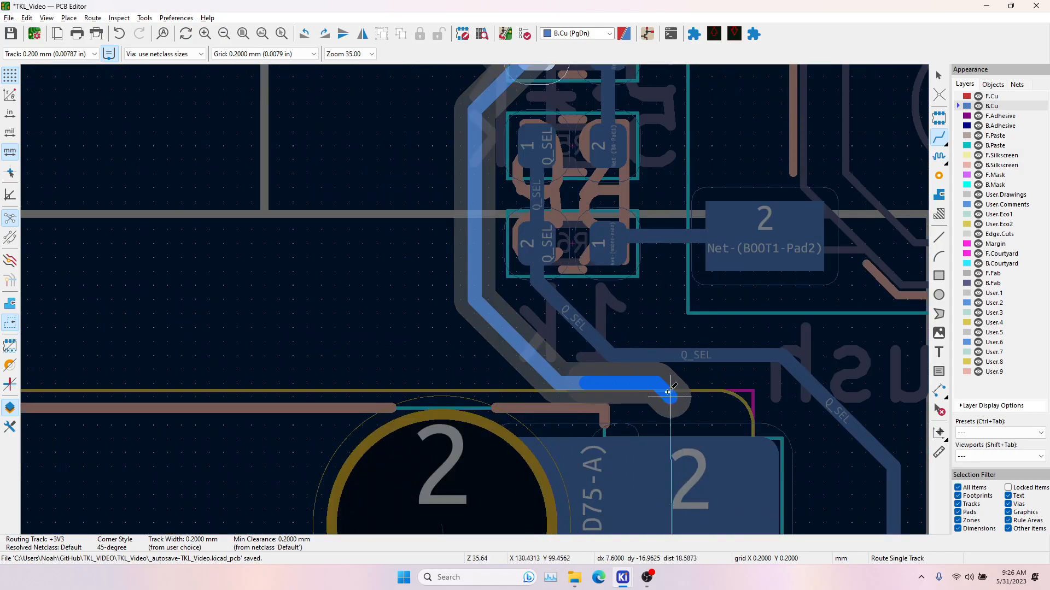
Delete the horizontal end segment of the +3V3 track and reroute it alongside Q_SEL to pad 8 of U4.
key("Escape")
key("Escape")
left_click(570, 385)
key("Delete")
left_click(938, 137)
left_click(558, 383)
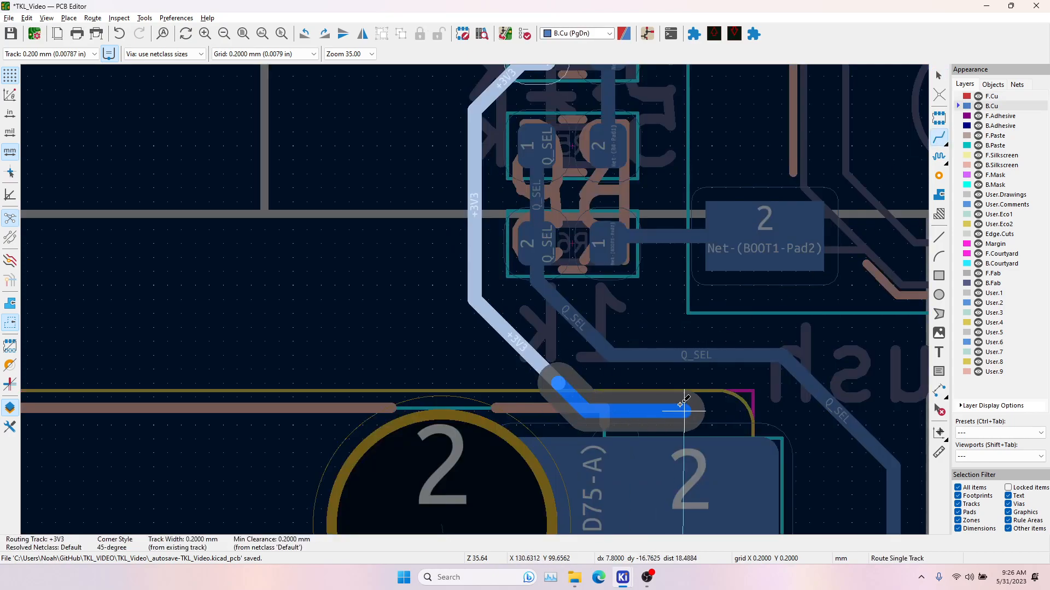
middle_click_drag(811, 426, 615, 309)
middle_click_drag(618, 461, 586, 125)
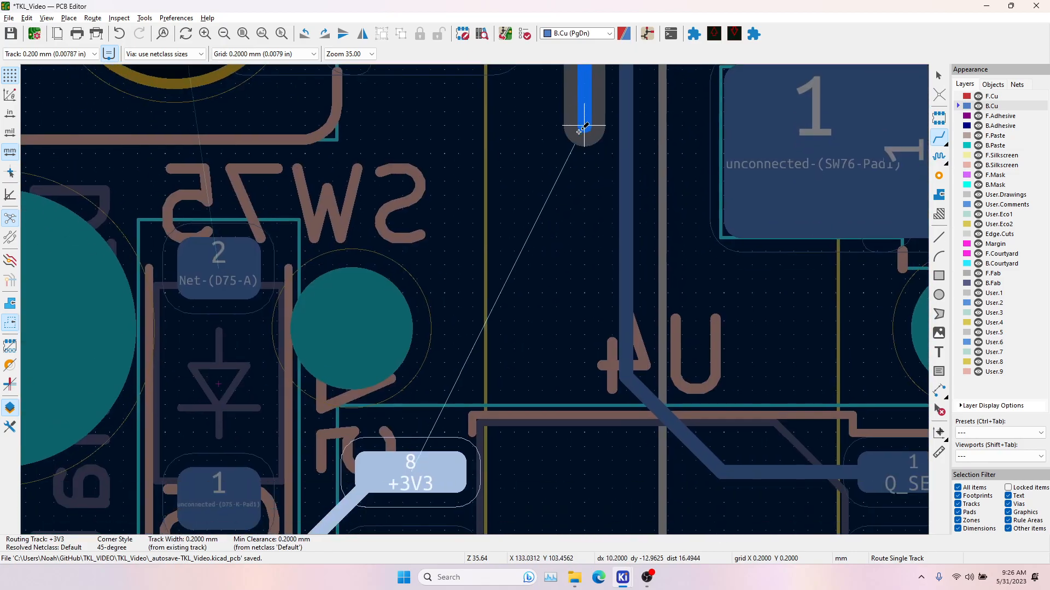
middle_click_drag(572, 290, 567, 224)
left_click(423, 406)
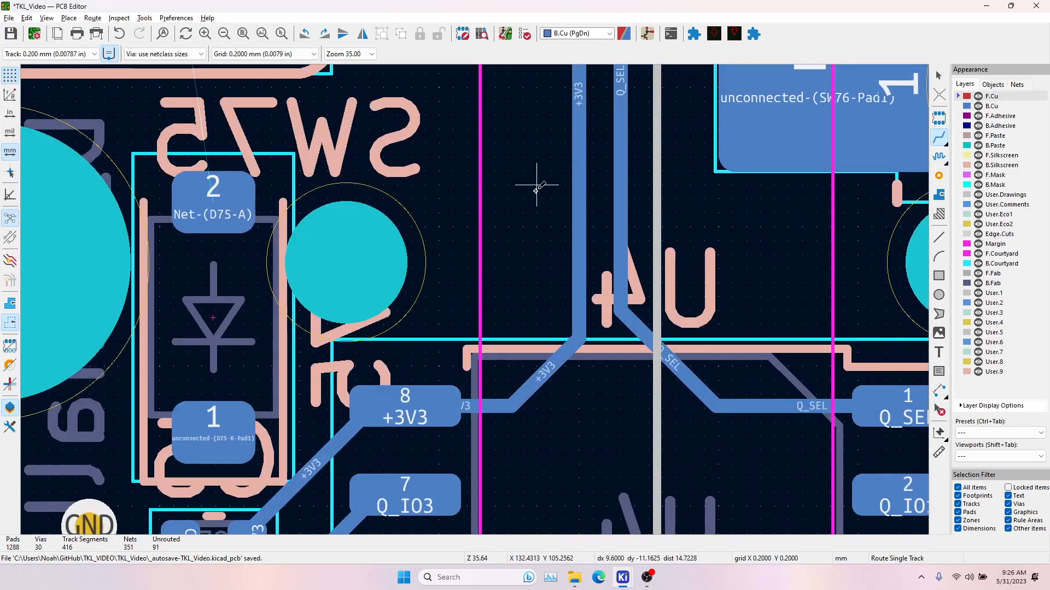
Reroute the diagonal bend of the Q_SEL track on B.Cu with more spacing from the parallel +3V3 track.
middle_click_drag(571, 107, 536, 493)
left_click(593, 265)
key("Page_Down")
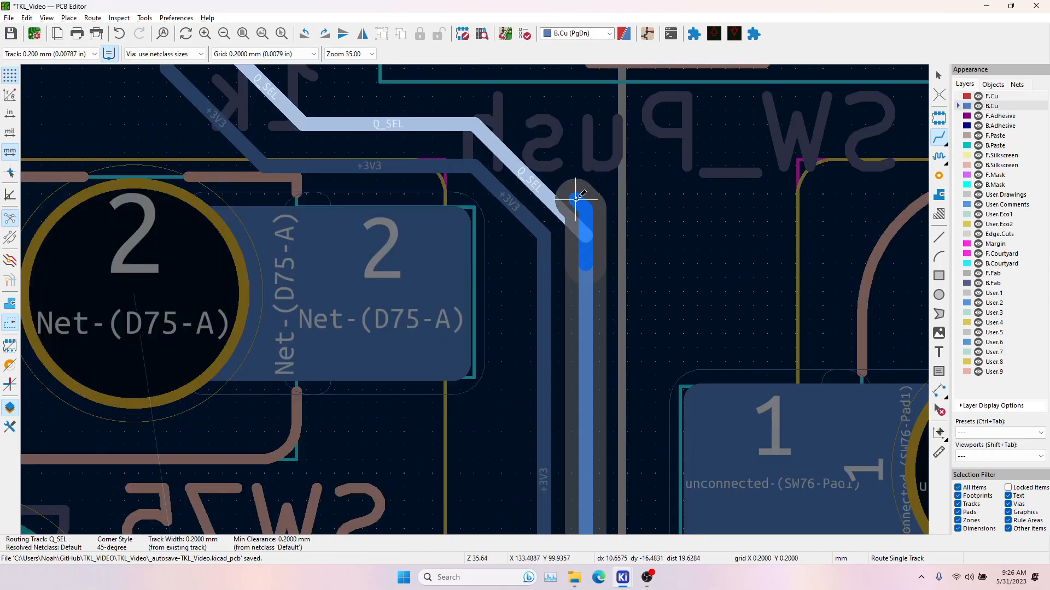
key("Escape")
key("Page_Up")
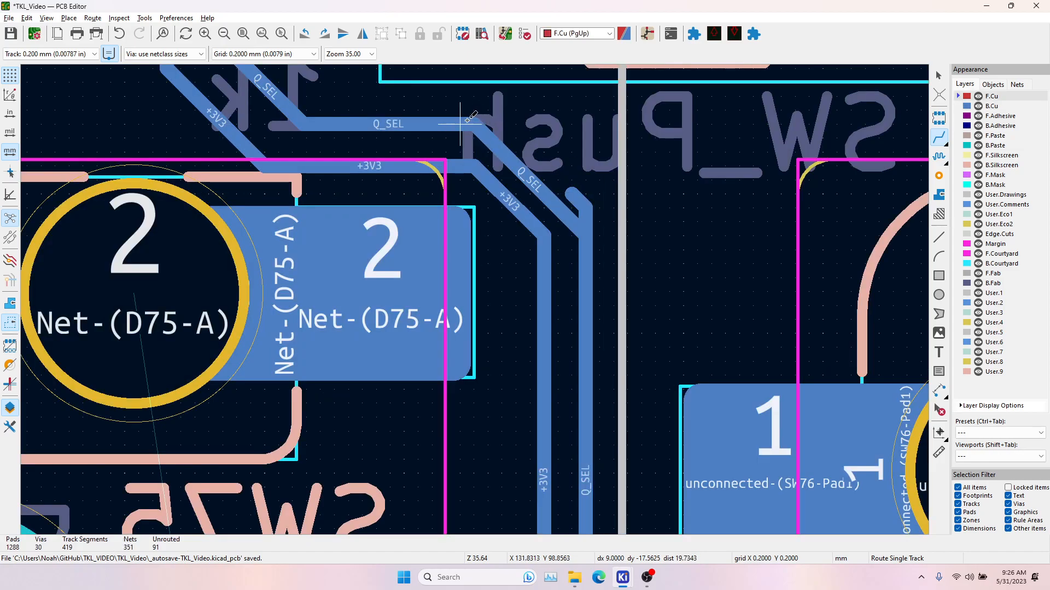
left_click(573, 193)
key("Escape")
key("Page_Up")
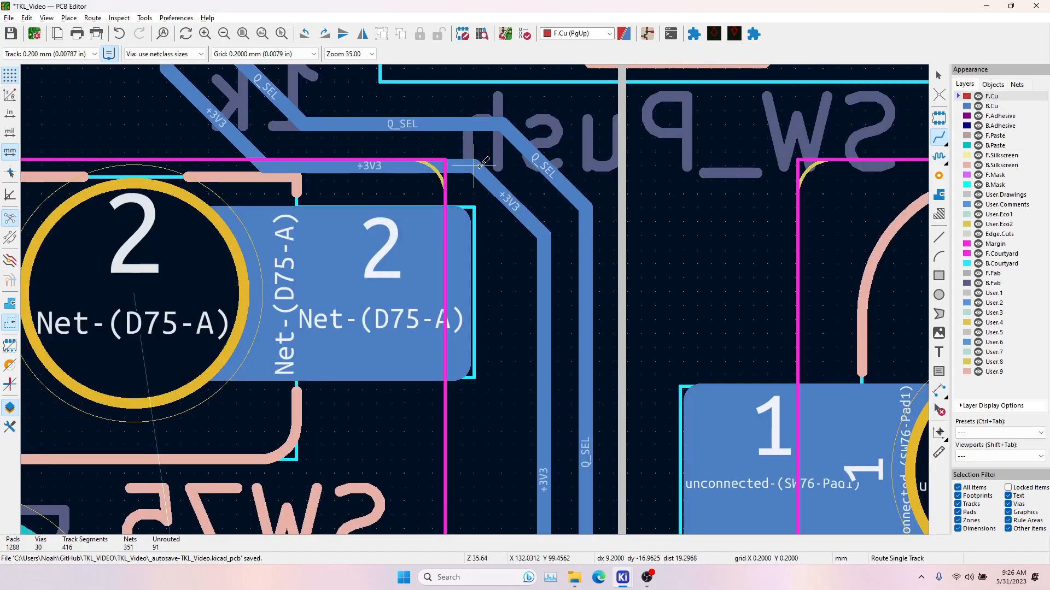
Connect BOOT1's two GND pads to each other on B.Cu, and likewise its two number 2 pads.
scroll(537, 280, "down", 4)
middle_click_drag(539, 276, 551, 221)
scroll(448, 265, "down", 2)
middle_click_drag(506, 187, 504, 233)
scroll(504, 234, "up", 2)
scroll(474, 299, "up", 2)
left_click(482, 266)
key("Page_Down")
left_click(613, 266)
key("Page_Up")
left_click(690, 366)
left_click(501, 362)
key("Escape")
Route a B.Cu track from pad 2 of diode D60 to pad 2 of SW60.
scroll(506, 346, "down", 2)
middle_click_drag(506, 347, 514, 237)
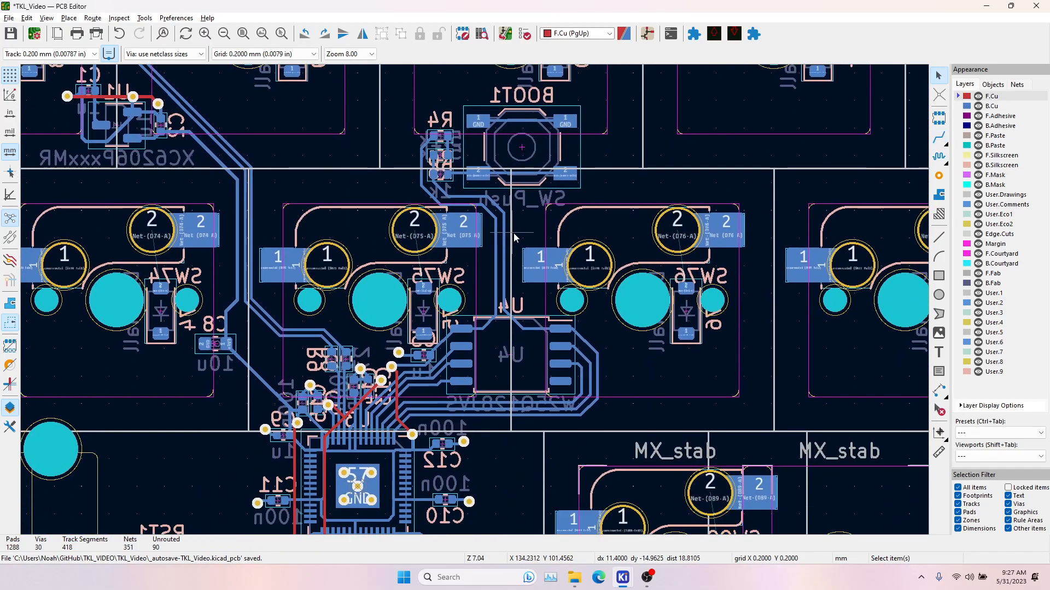
scroll(501, 294, "down", 2)
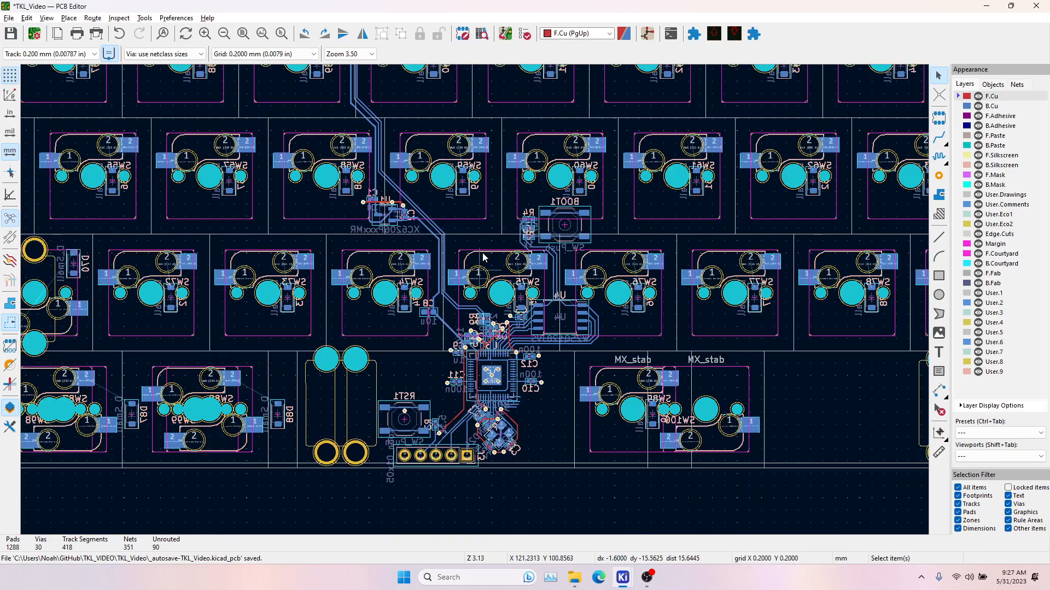
left_click(942, 139)
scroll(596, 189, "up", 4)
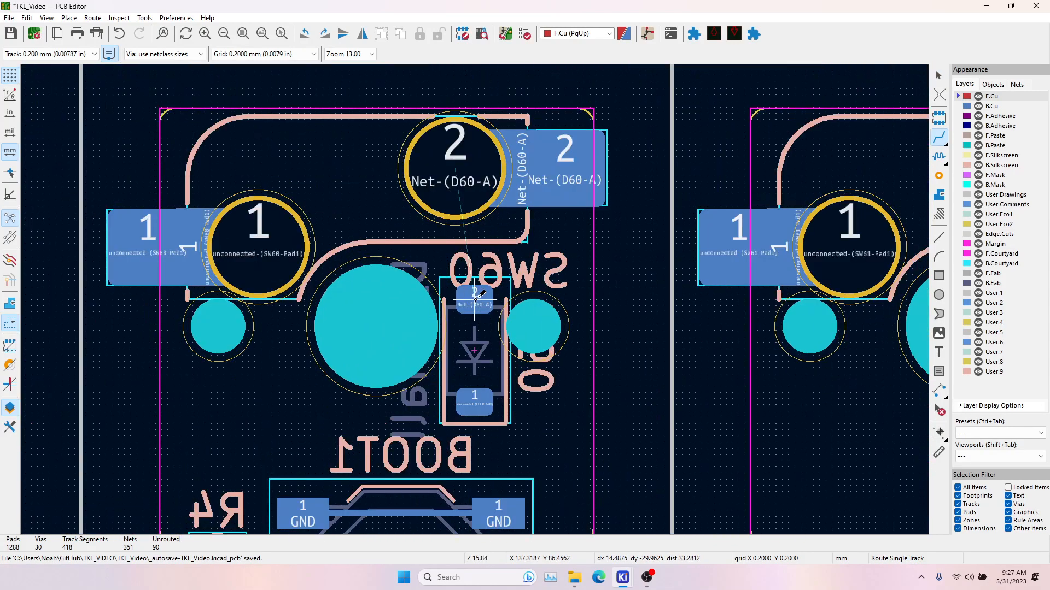
left_click(475, 298)
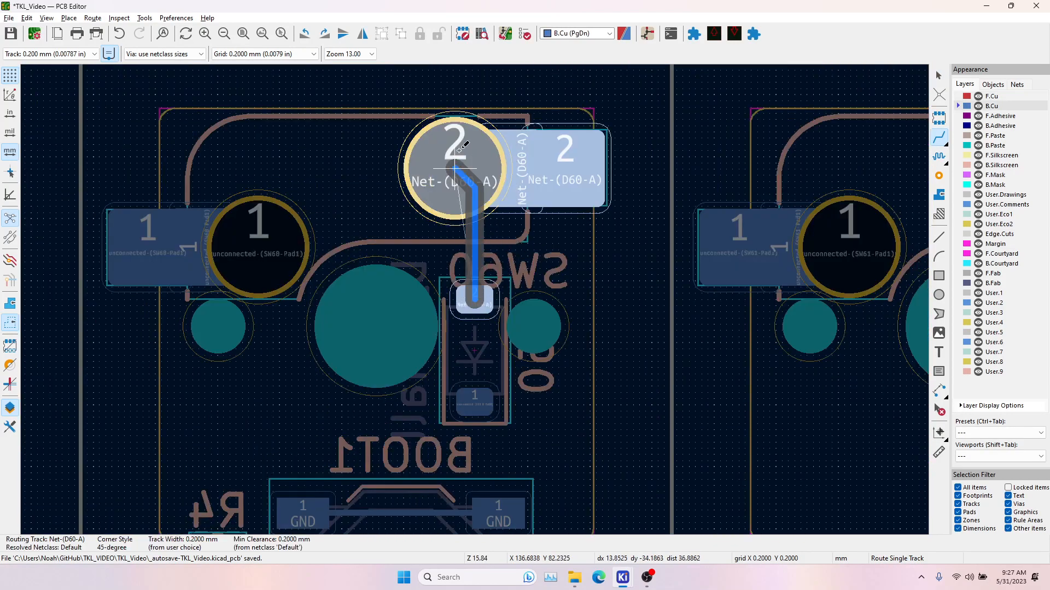
left_click(465, 163)
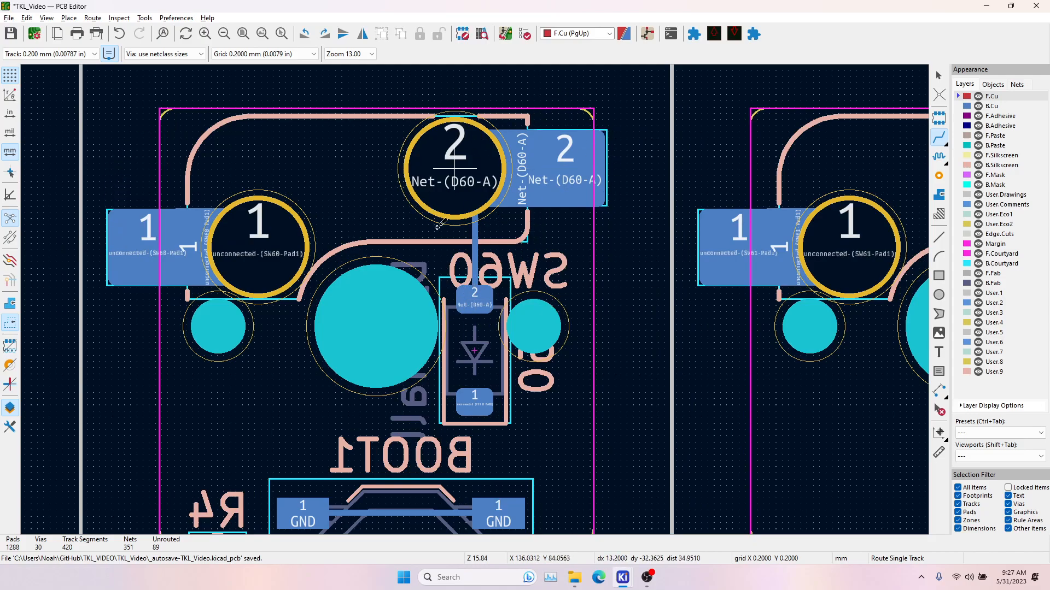
left_click(472, 293)
left_click(439, 178)
Route B.Cu tracks from pad 2 of diodes D61 and D62 to pad 2 of SW61 and SW62.
scroll(455, 235, "down", 2)
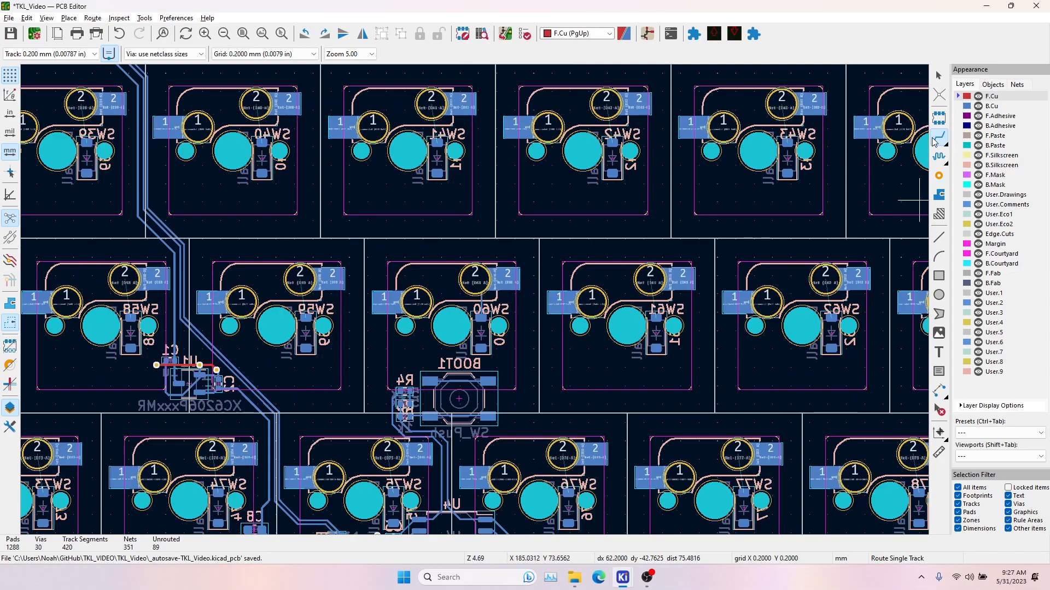
scroll(663, 324, "up", 3)
left_click(657, 316)
left_click(655, 281)
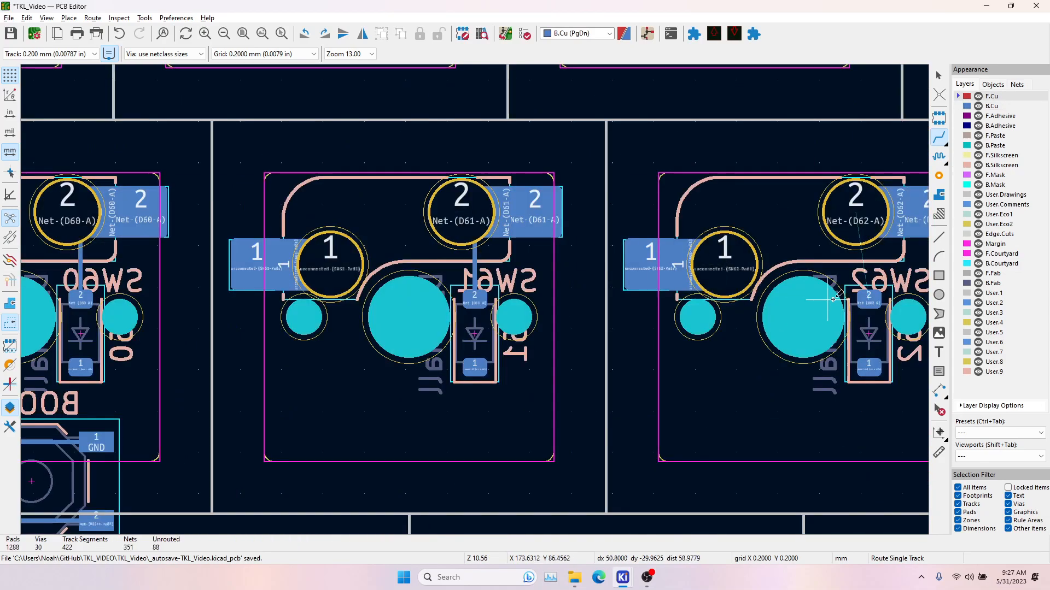
left_click(865, 294)
left_click(869, 238)
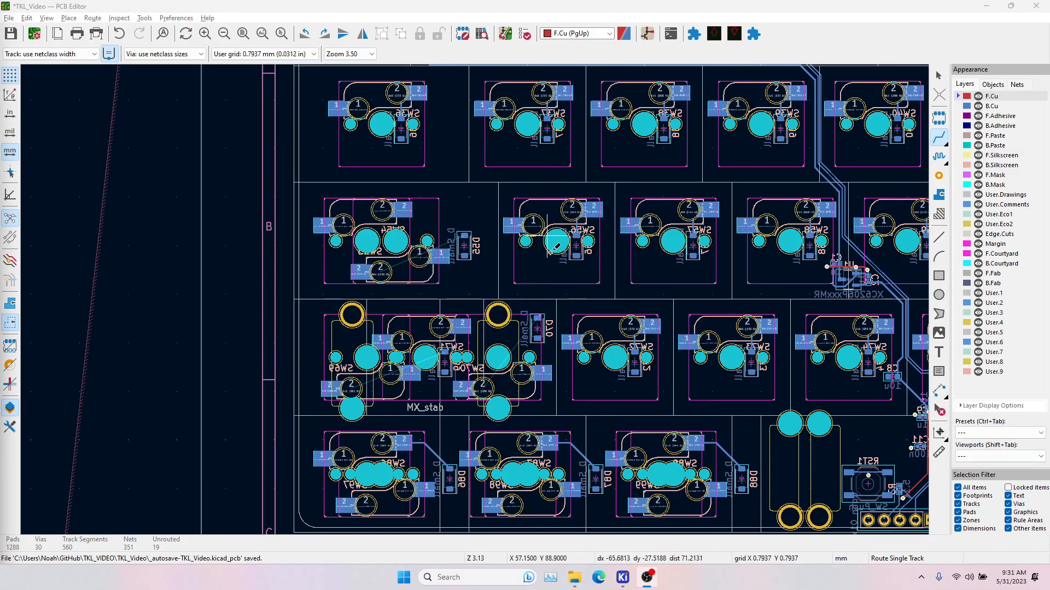
Reroute the B.Cu track between pad 2 of SW38 and pad 2 of D38 using the netclass width of 0.25 mm.
scroll(734, 340, "down", 1)
scroll(438, 324, "up", 6)
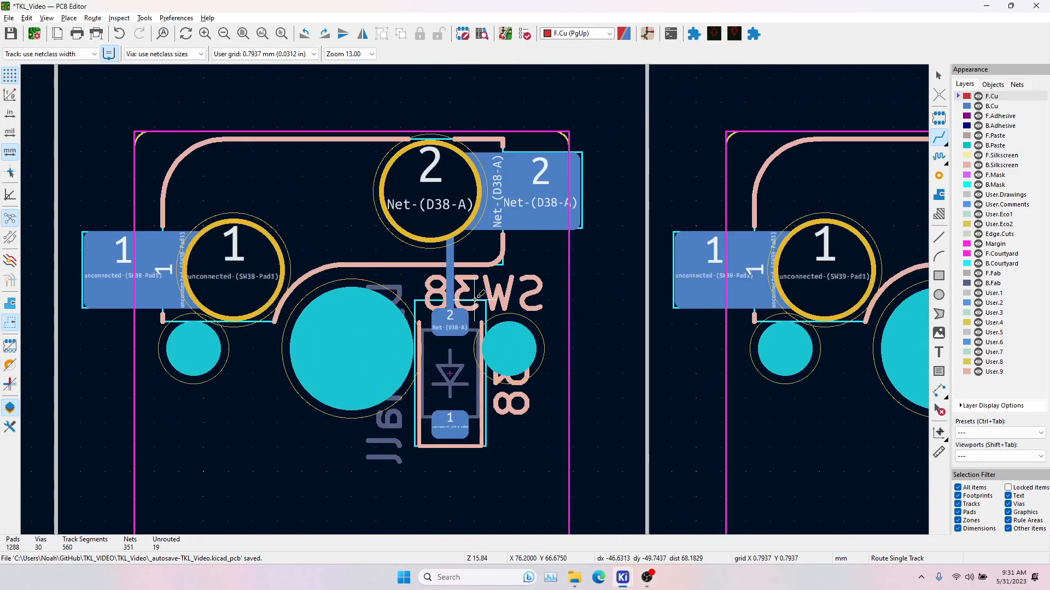
left_click(439, 324)
left_click(409, 139)
left_click(66, 53)
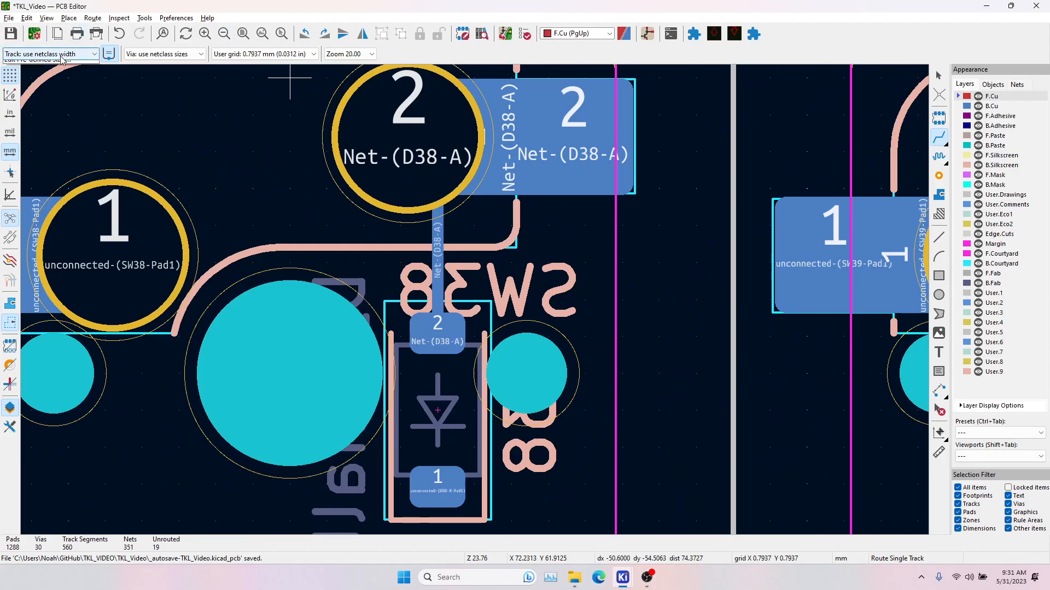
left_click(49, 64)
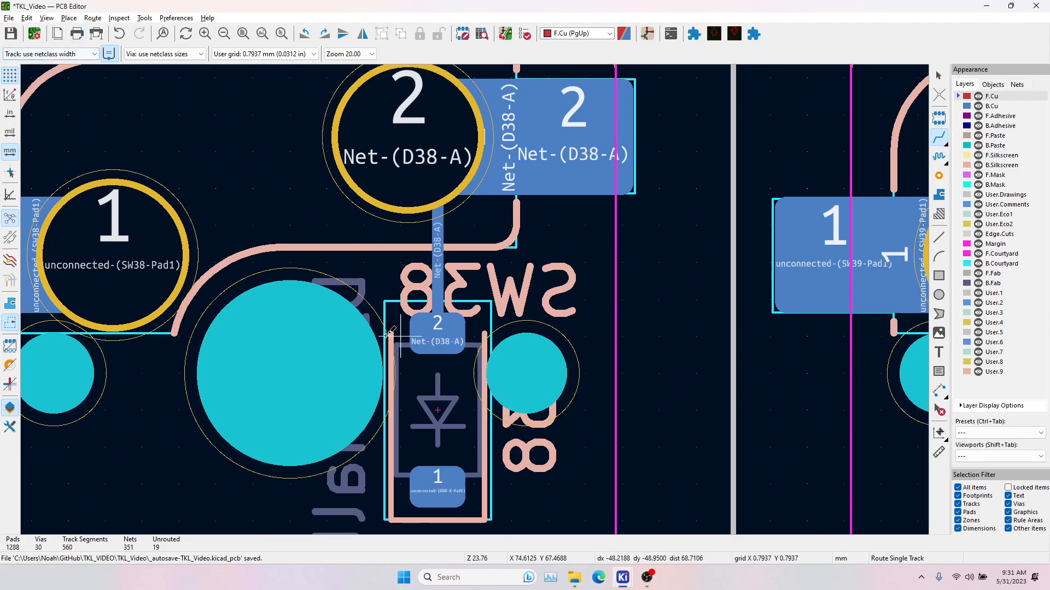
left_click(437, 280)
key("Page_Down")
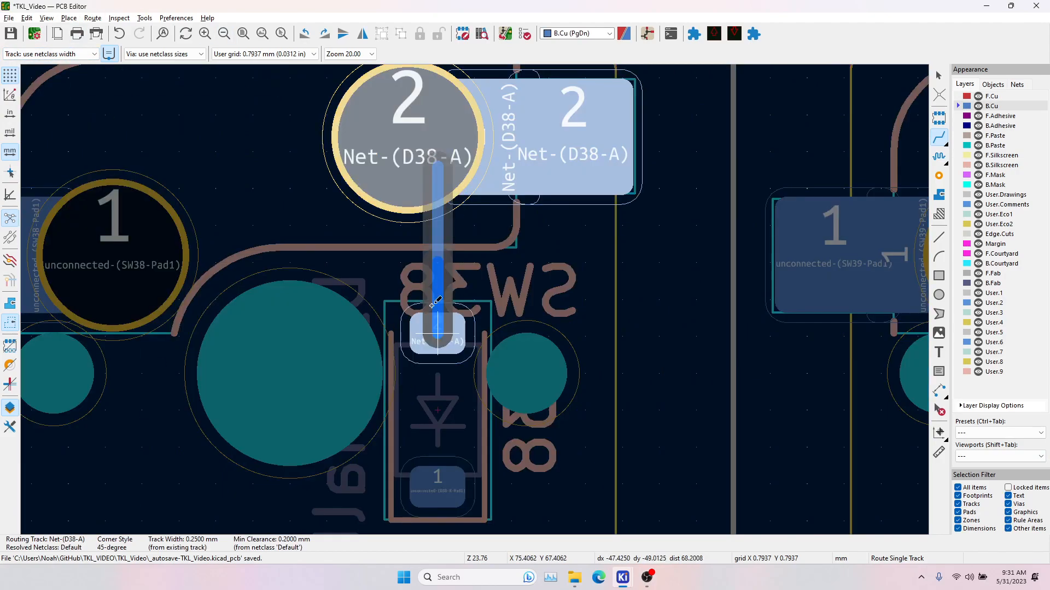
left_click(408, 322)
Route B.Cu tracks from pad 2 of diodes D50 and D51 to pad 2 of SW50 and SW51.
scroll(492, 306, "down", 5)
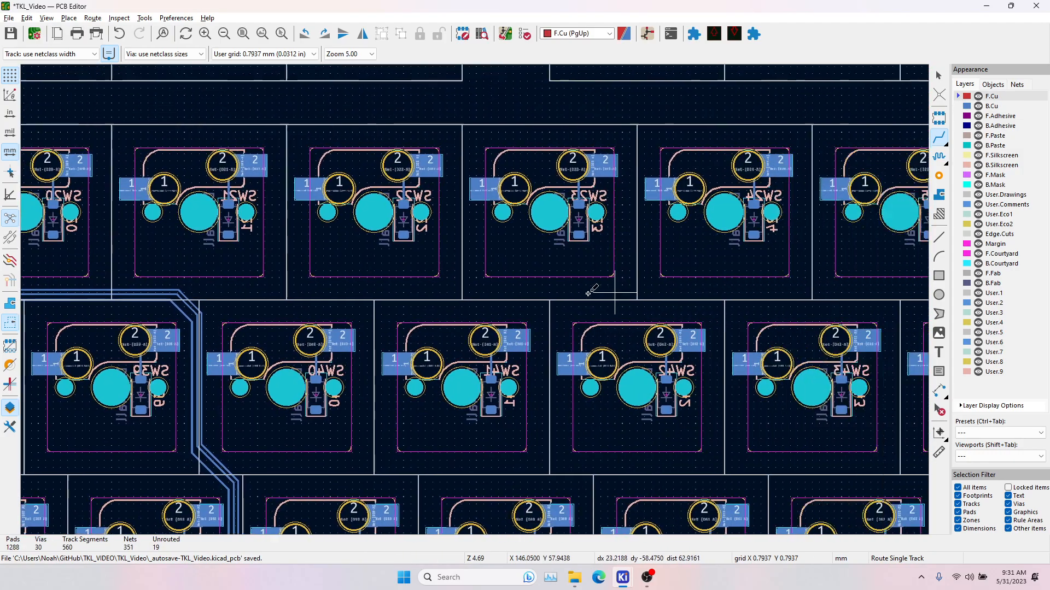
middle_click_drag(588, 294, 175, 311)
middle_click_drag(766, 295, 175, 281)
middle_click_drag(792, 263, 263, 278)
scroll(543, 280, "down", 3)
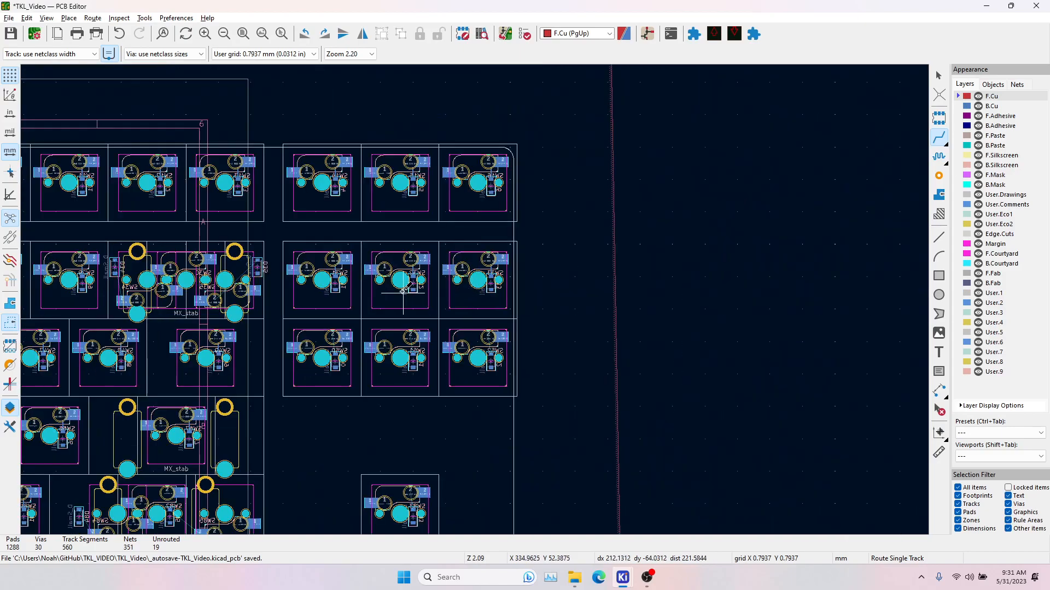
middle_click_drag(445, 420, 430, 204)
middle_click_drag(363, 161, 370, 246)
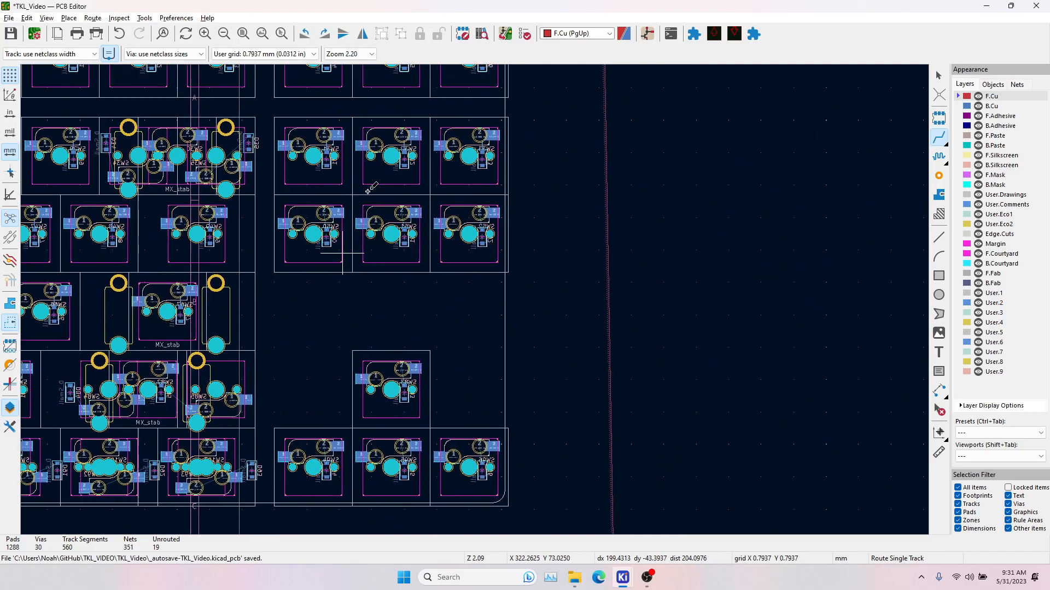
scroll(304, 181, "up", 4)
left_click(415, 339)
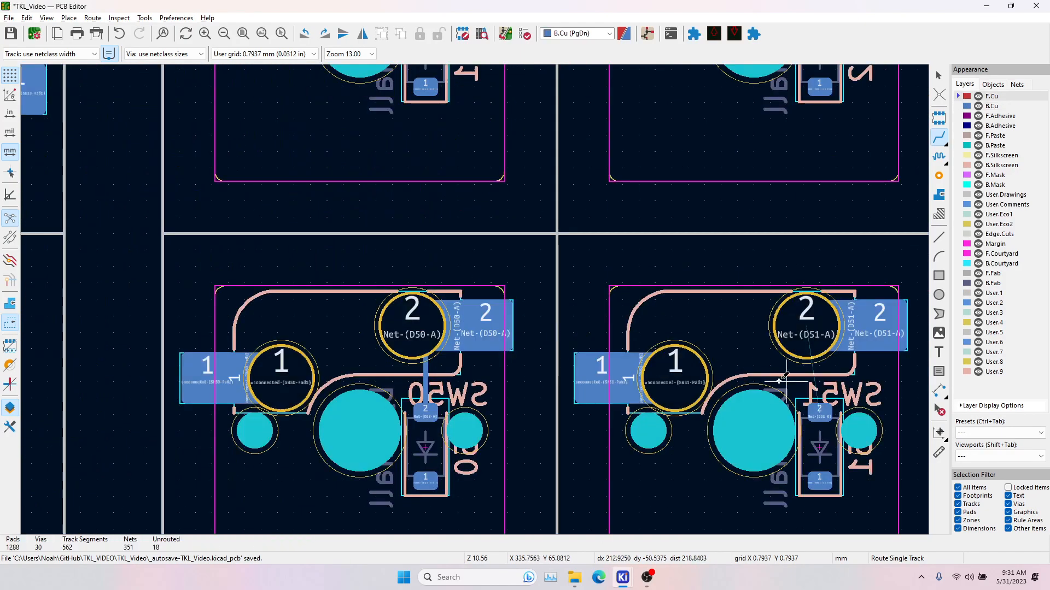
left_click(818, 411)
left_click(809, 338)
Route the diode-to-switch tracks on B.Cu for the last key in SW51's row and for SW83.
middle_click_drag(879, 386, 612, 86)
left_click(790, 386)
left_click(784, 309)
scroll(522, 421, "down", 2)
left_click(540, 352)
left_click(533, 310)
Route B.Cu tracks from the diodes' pad 2 to pad 2 of SW94, SW95 and SW96.
middle_click_drag(424, 433, 395, 311)
left_click(400, 345)
left_click(393, 306)
left_click(578, 351)
left_click(571, 311)
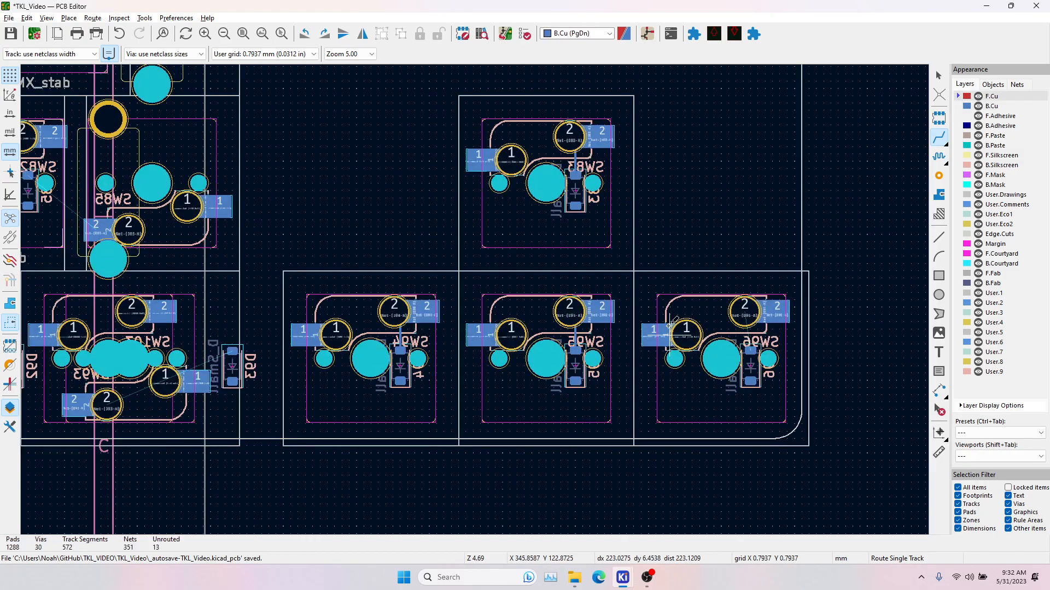
left_click(751, 347)
left_click(747, 312)
scroll(570, 337, "down", 3)
middle_click_drag(168, 256, 891, 356)
scroll(364, 297, "up", 4)
scroll(475, 299, "up", 2)
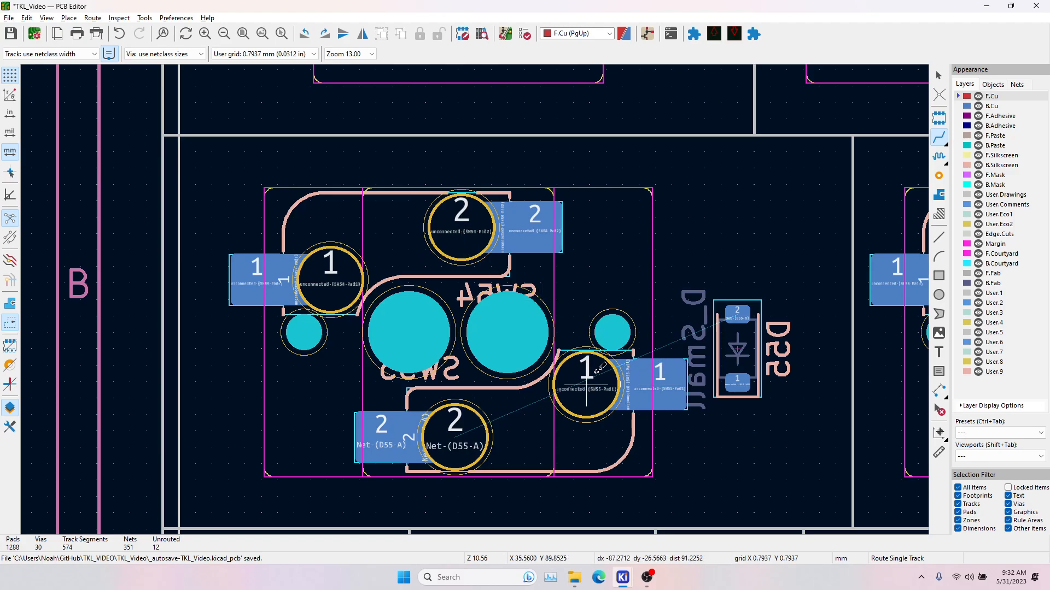
left_click(454, 437)
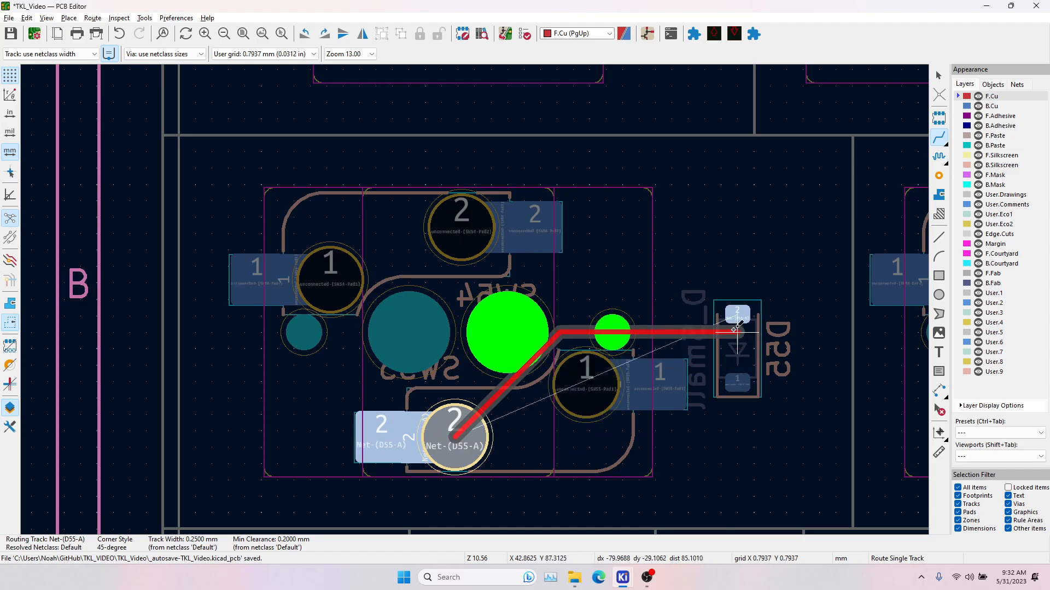
key("Escape")
left_click(962, 107)
left_click(737, 315)
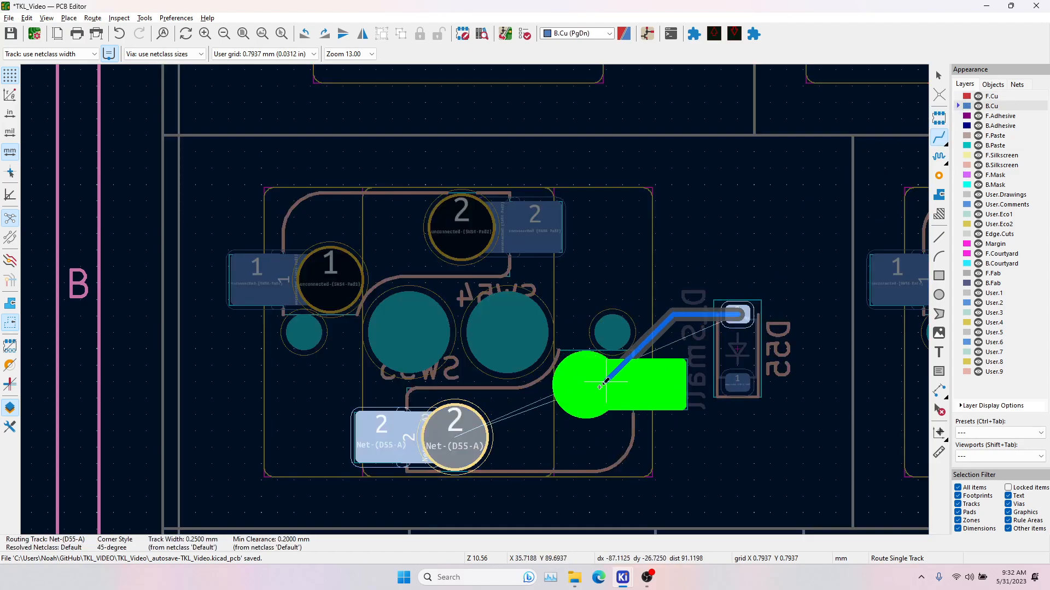
key("Escape")
left_click(507, 224)
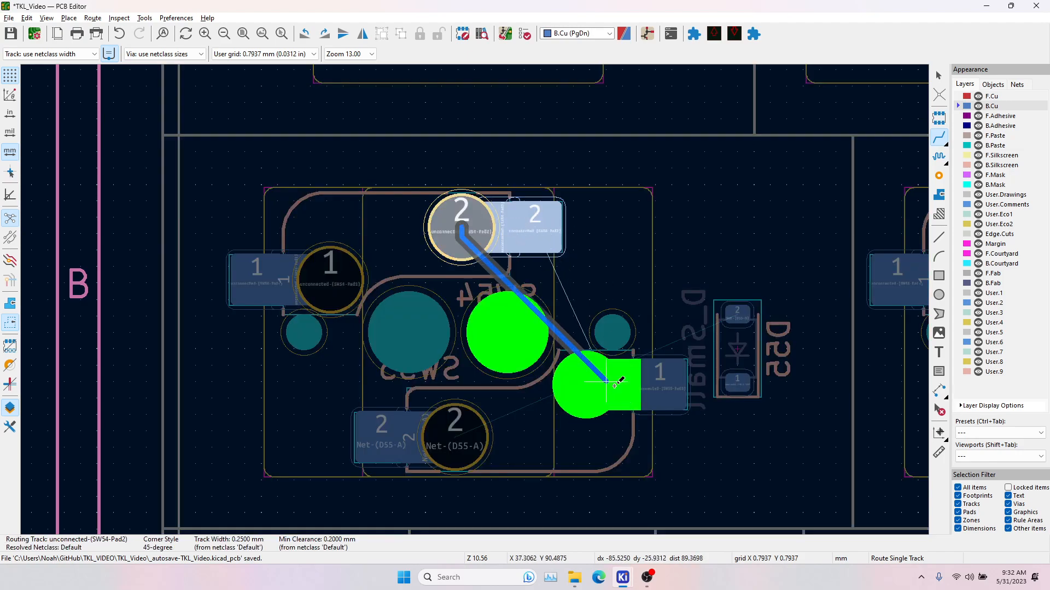
key("Escape")
left_click(293, 281)
key("Escape")
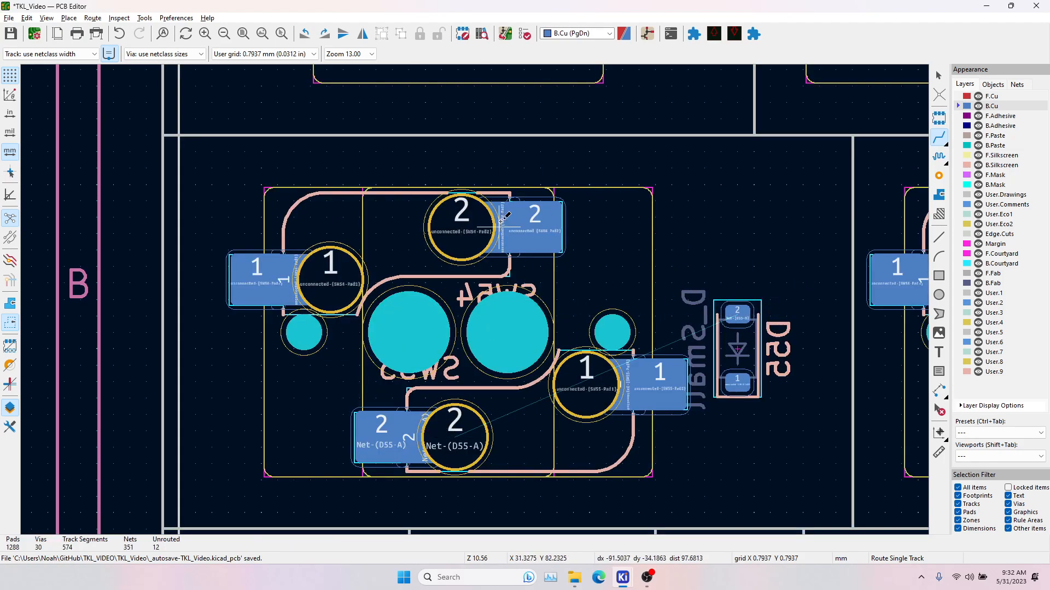
Switch to the Schematic Editor and rotate SW55 by 180 degrees.
left_click(649, 34)
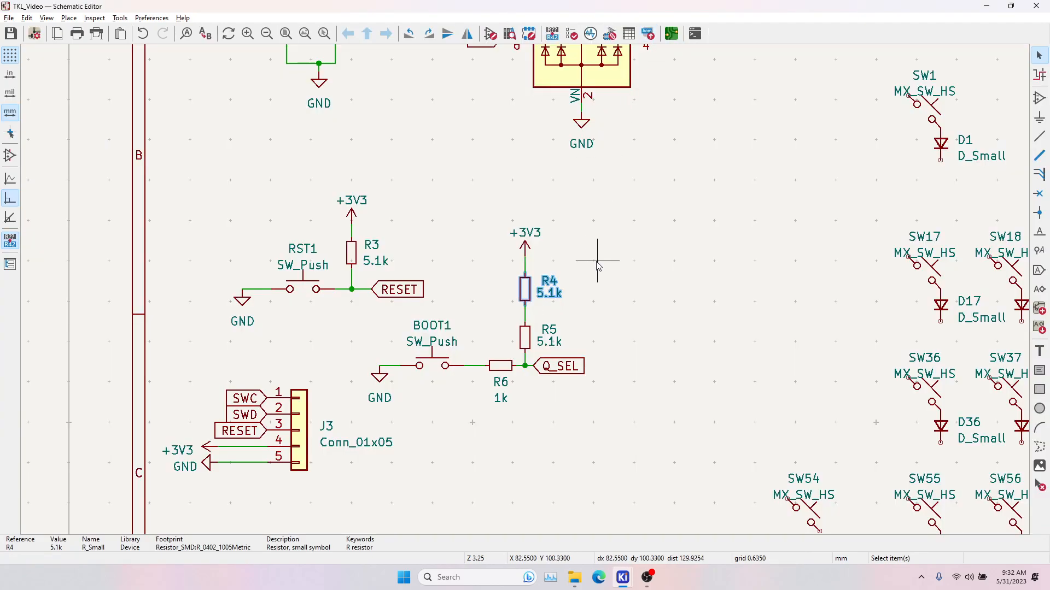
scroll(593, 249, "down", 5)
scroll(555, 290, "up", 6)
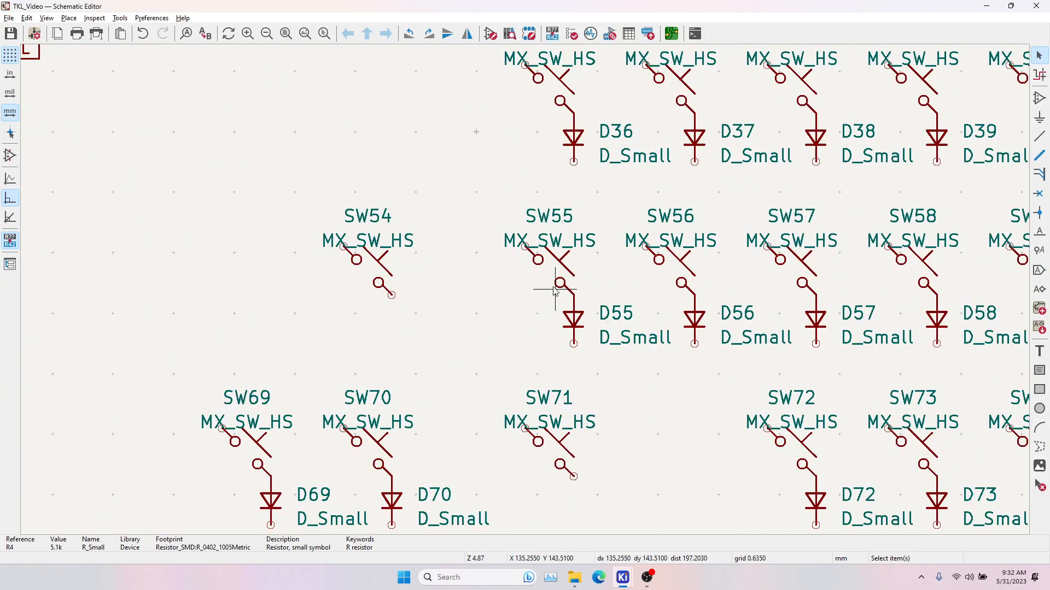
left_click(556, 287)
key("alt+Tab")
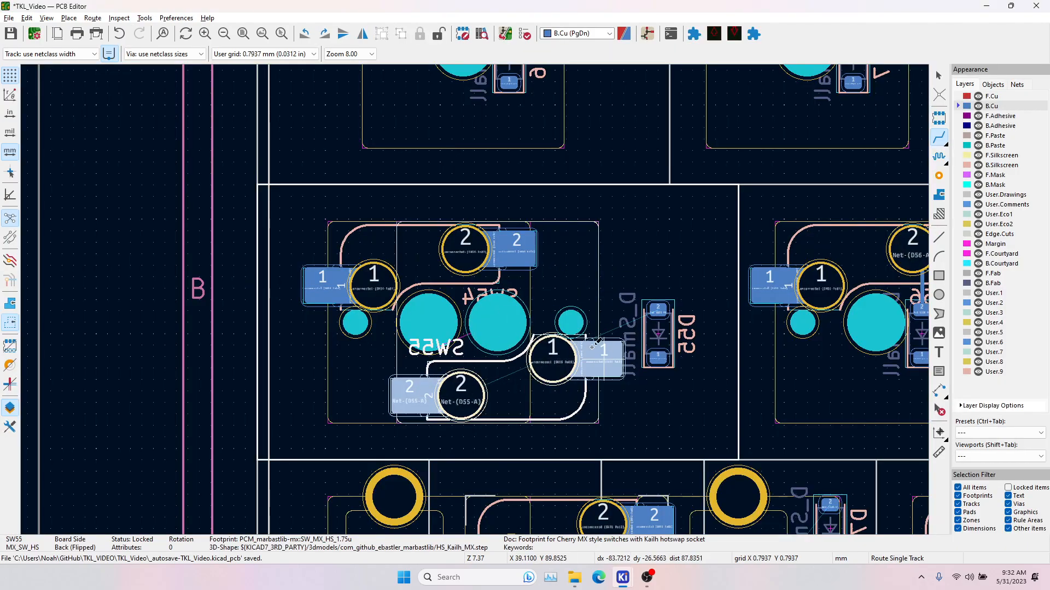
key("alt+Tab")
key("r")
key("r")
key("Escape")
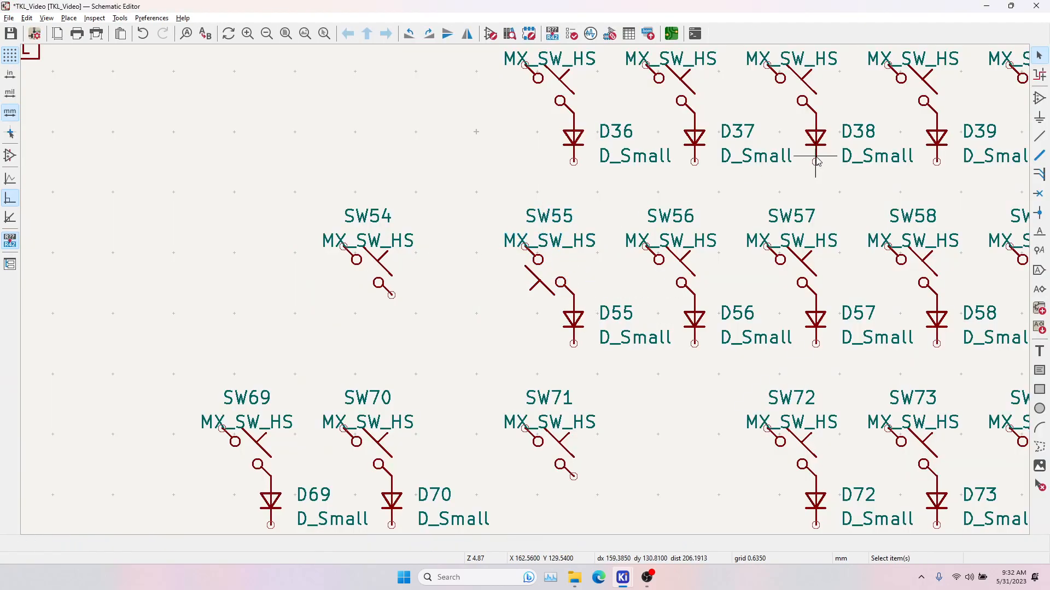
Wire SW54's upper pin to SW55's upper pin and its lower pin to the junction between SW55 and D55.
left_click(386, 283)
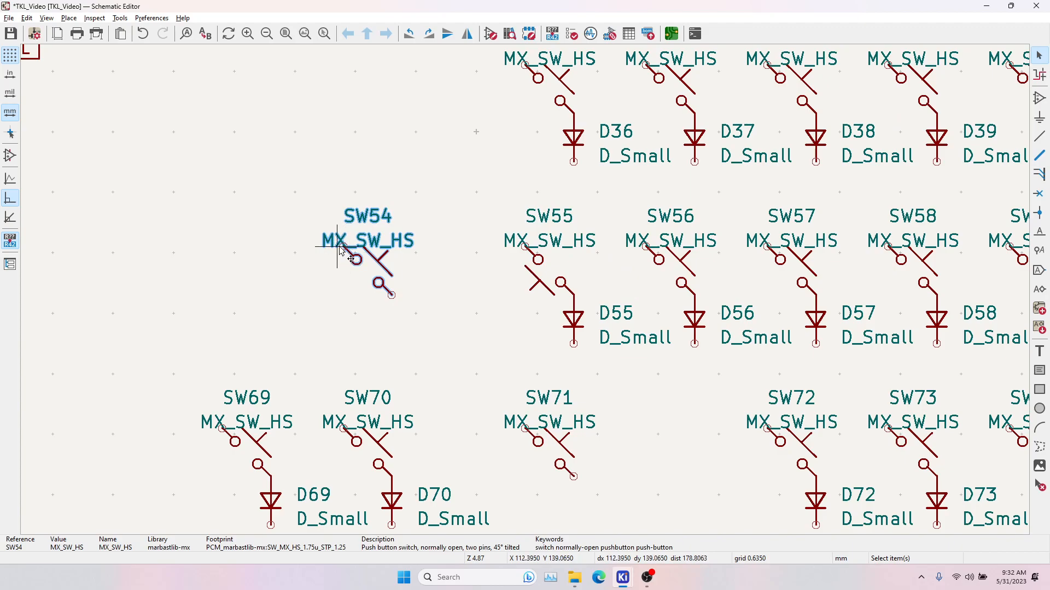
left_click(344, 247)
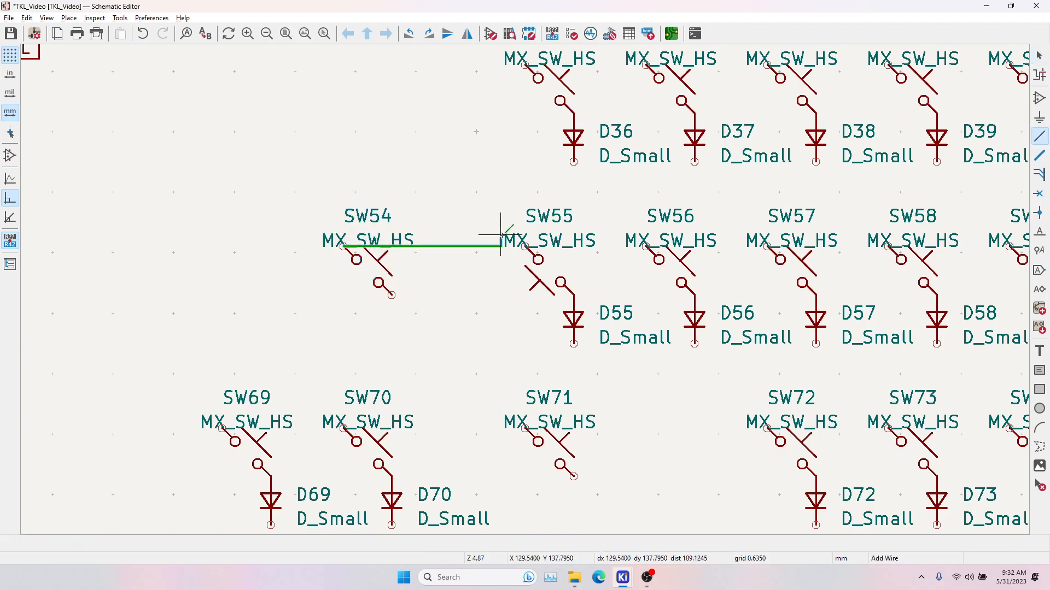
left_click(526, 247)
key("w")
left_click(392, 295)
left_click(573, 295)
key("Escape")
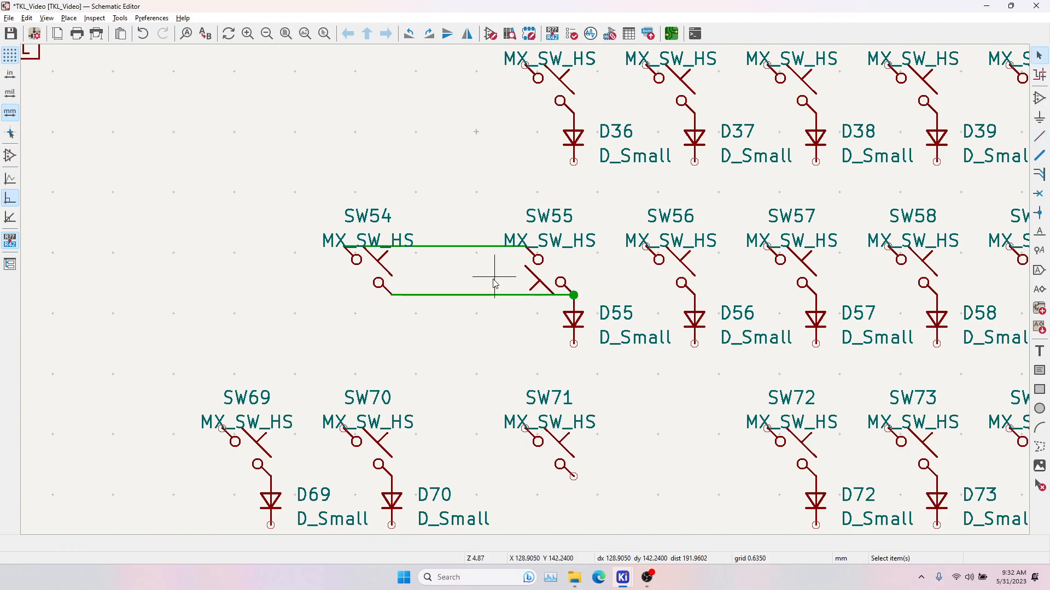
Return to the PCB Editor and update the PCB from the schematic.
key("alt+Tab")
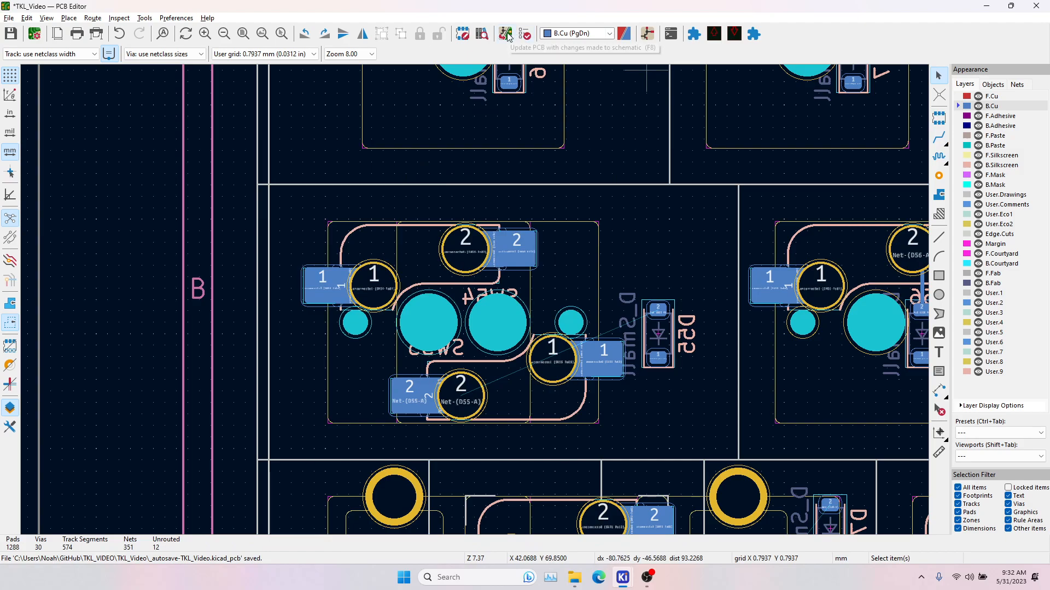
key("alt+Tab")
key("alt+Tab")
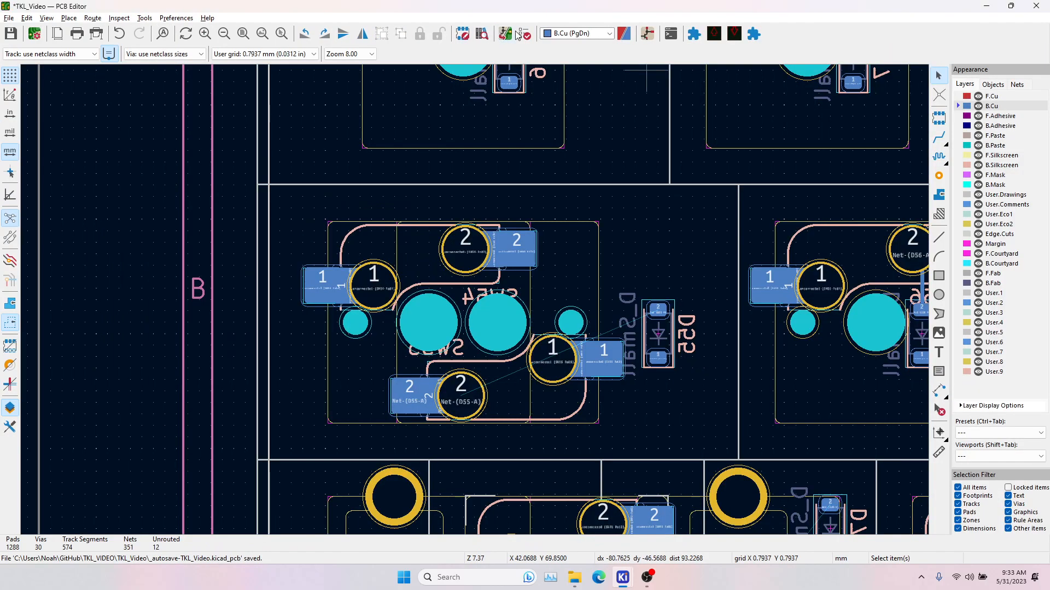
left_click(506, 34)
left_click(334, 294)
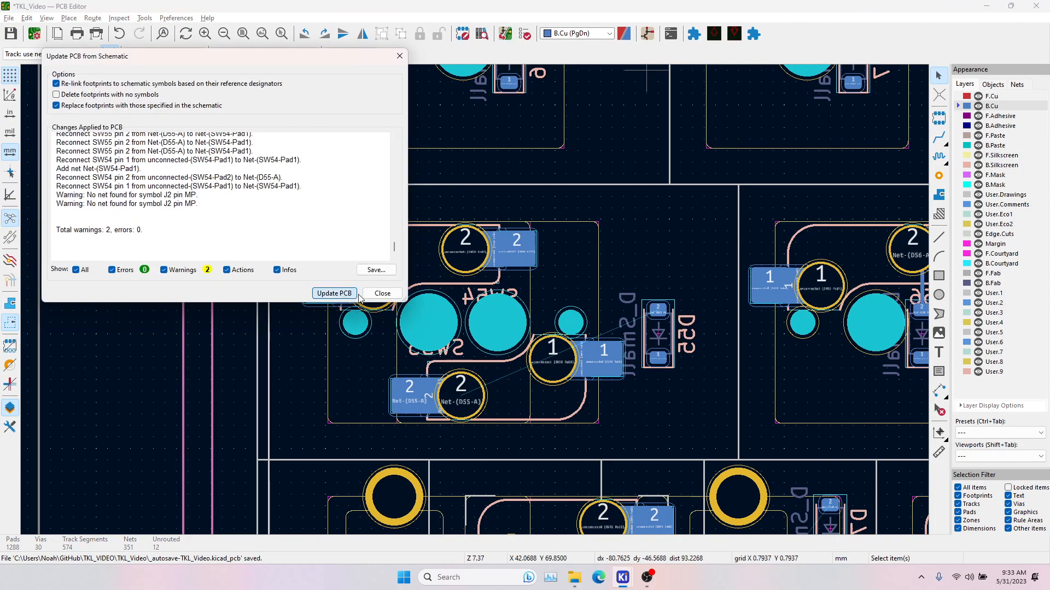
left_click(383, 294)
Route B.Cu tracks from SW54 pad 1 to SW55 pad 2 and from SW55 pad 1 to SW54 pad 2.
left_click(939, 137)
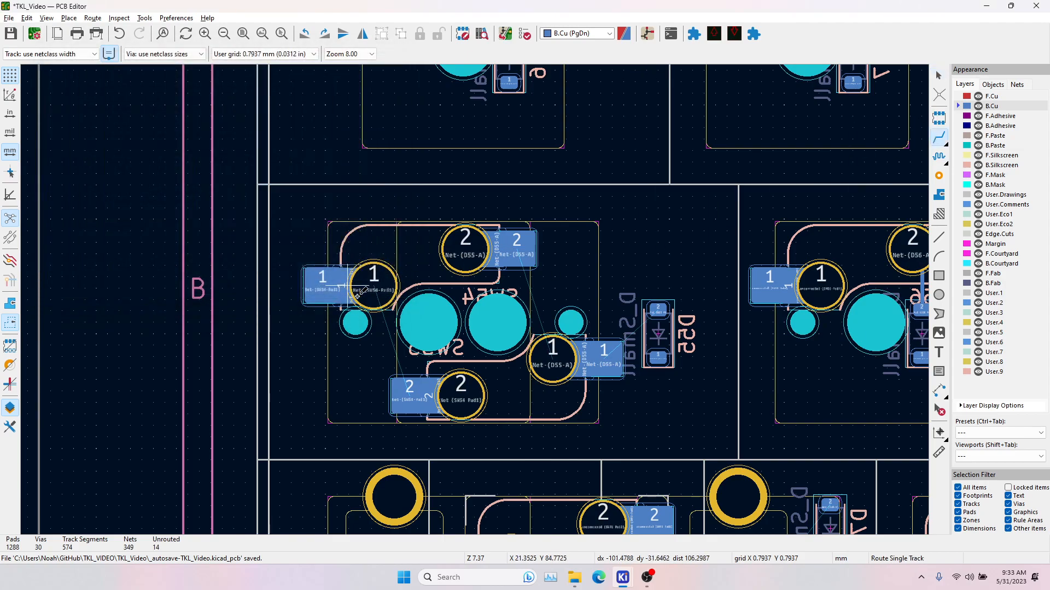
left_click(374, 285)
scroll(397, 375, "up", 5)
scroll(488, 329, "down", 2)
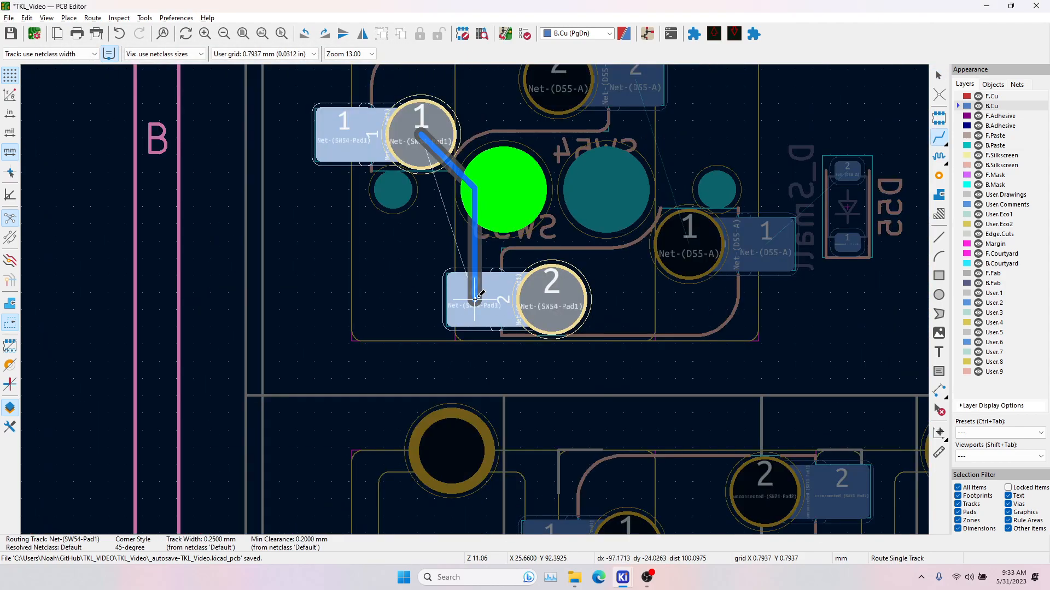
left_click(459, 287)
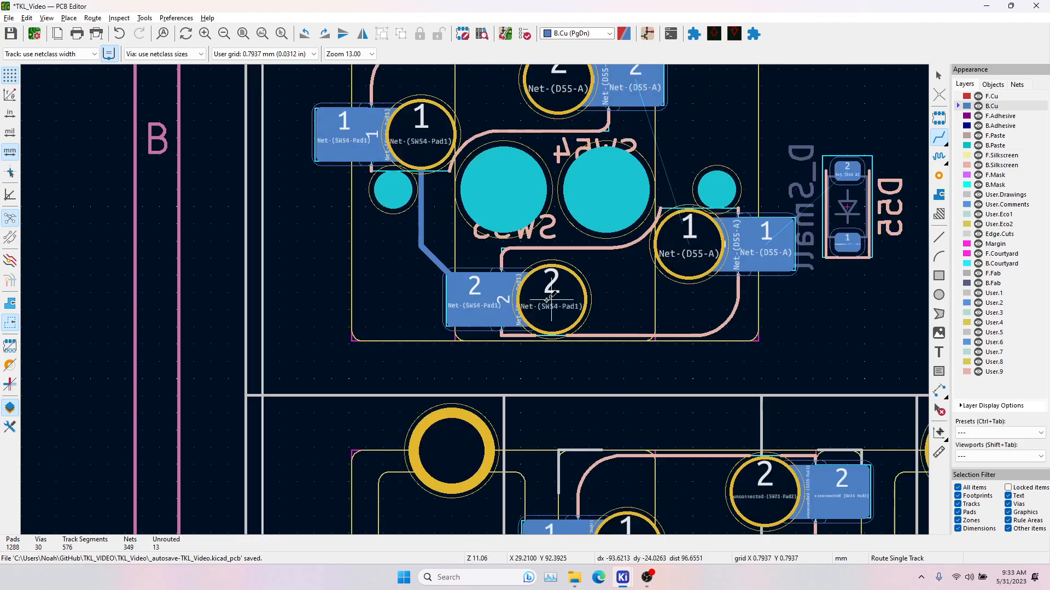
middle_click_drag(603, 109, 488, 153)
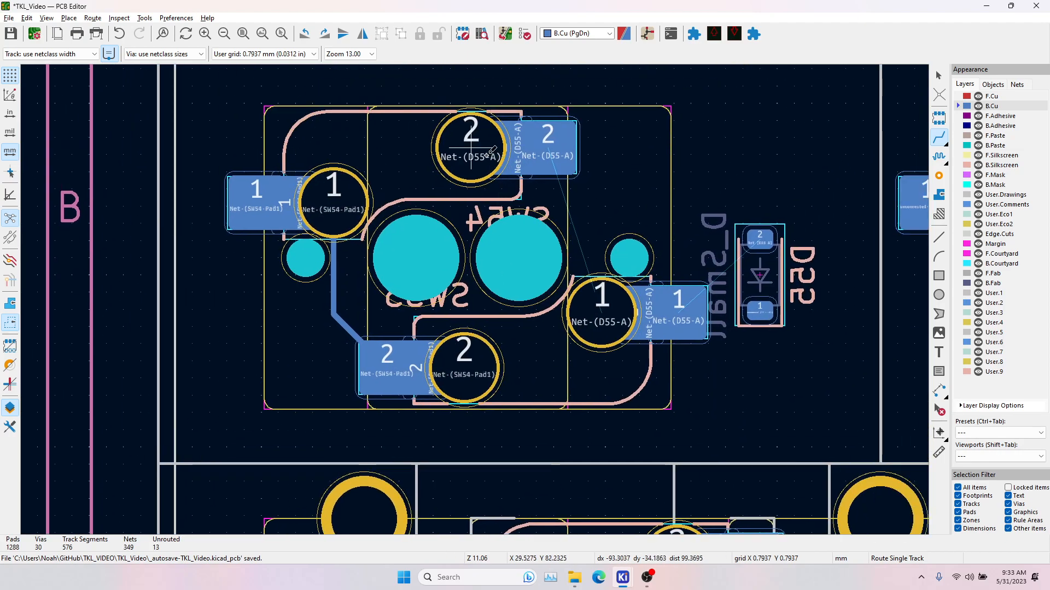
left_click(604, 278)
left_click(543, 147)
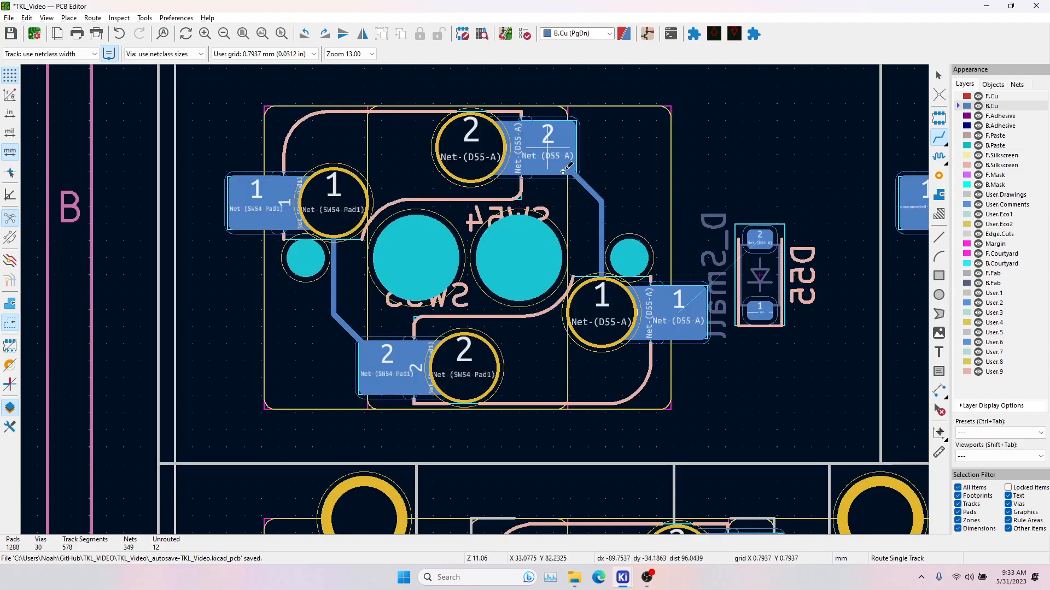
Route a B.Cu track from SW55 pad 1 to pad 2 of D55.
left_click(602, 312)
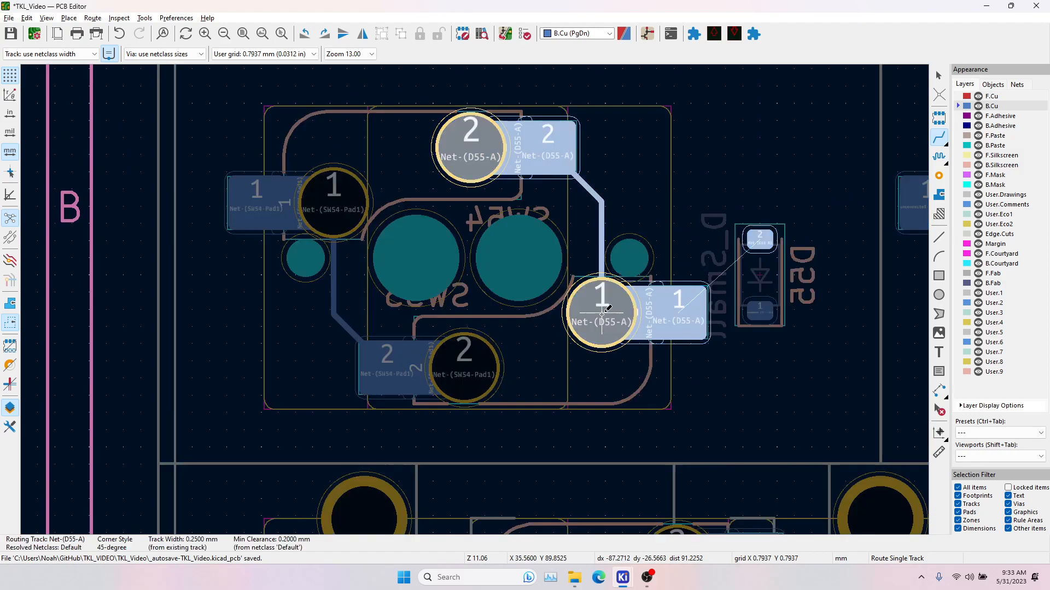
left_click(758, 234)
middle_click_drag(675, 287, 426, 254)
middle_click_drag(115, 250, 317, 284)
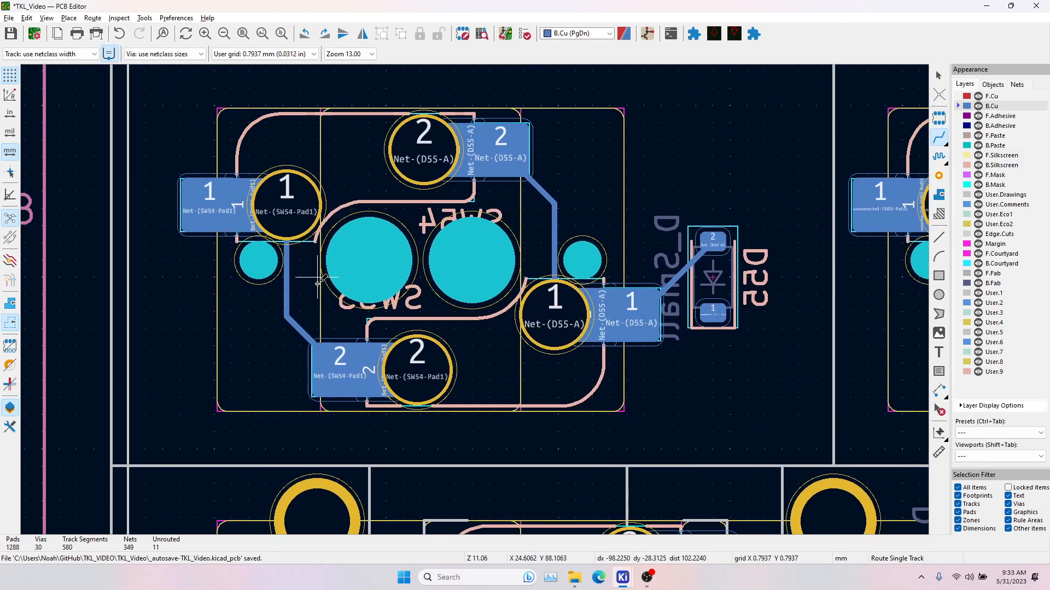
Reroute both B.Cu tracks between SW54 and SW55 slightly inward, closer to the switches' centre holes.
left_click(290, 208)
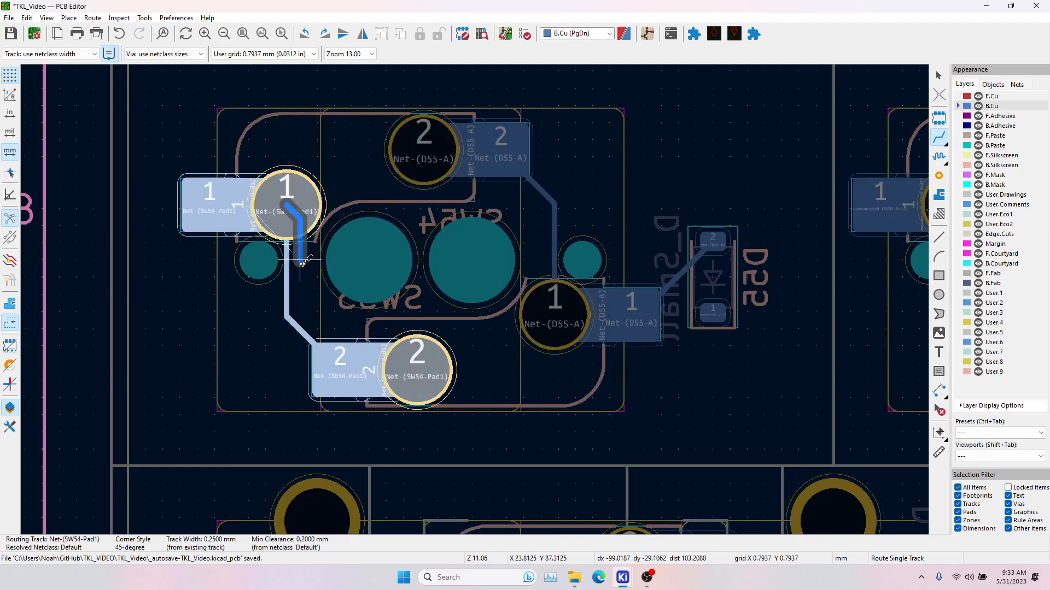
left_click(347, 359)
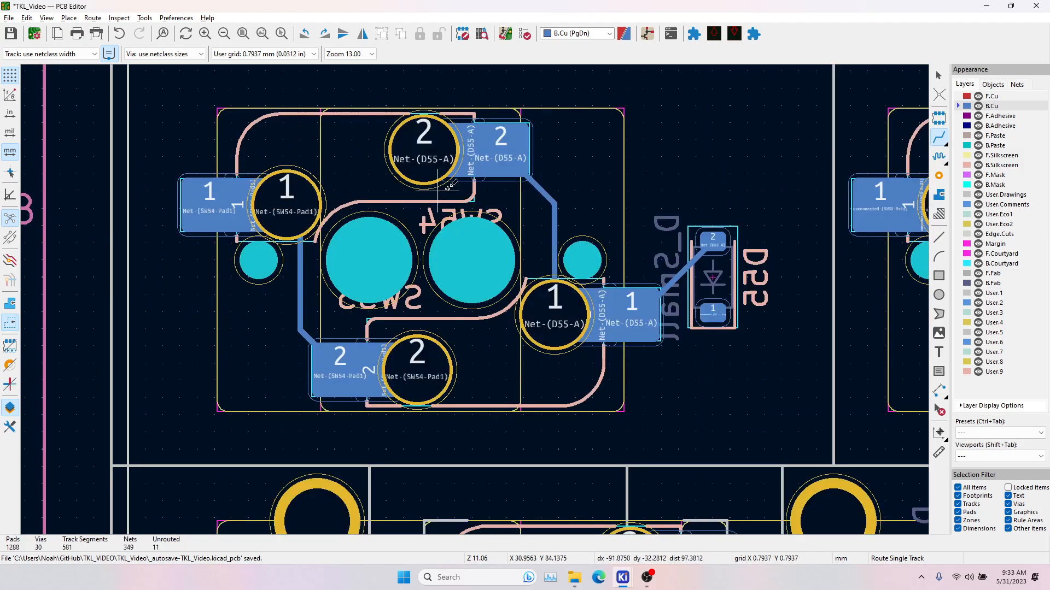
left_click(554, 310)
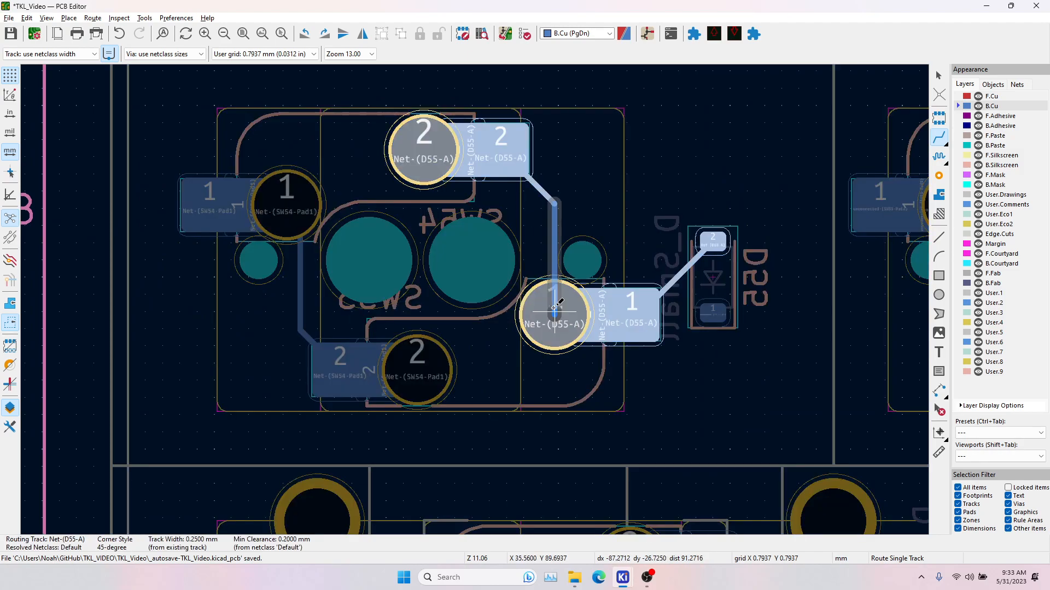
left_click(499, 149)
left_click(255, 53)
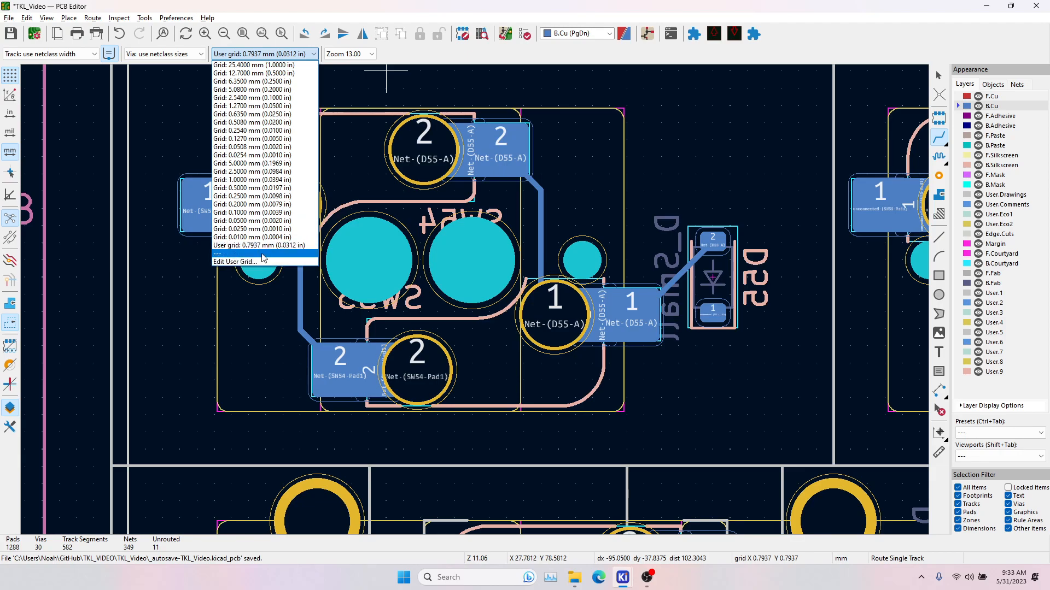
left_click(276, 246)
Examine the pad nets of the overlapping switches SW69, SW70 and SW71 and their connections to D69 and D70.
scroll(519, 337, "down", 4)
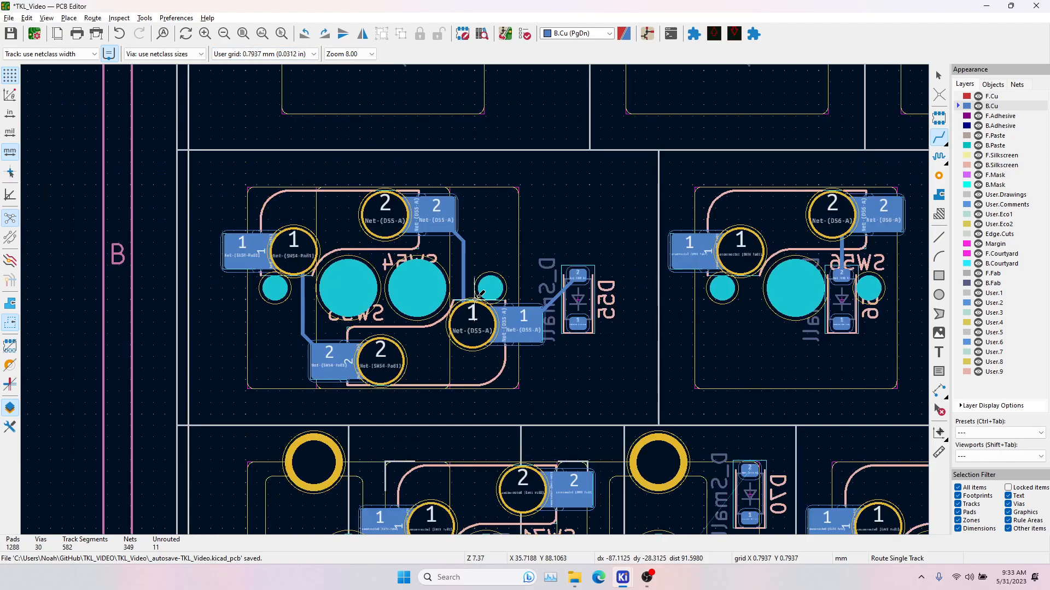
scroll(483, 286, "down", 3)
scroll(460, 310, "up", 4)
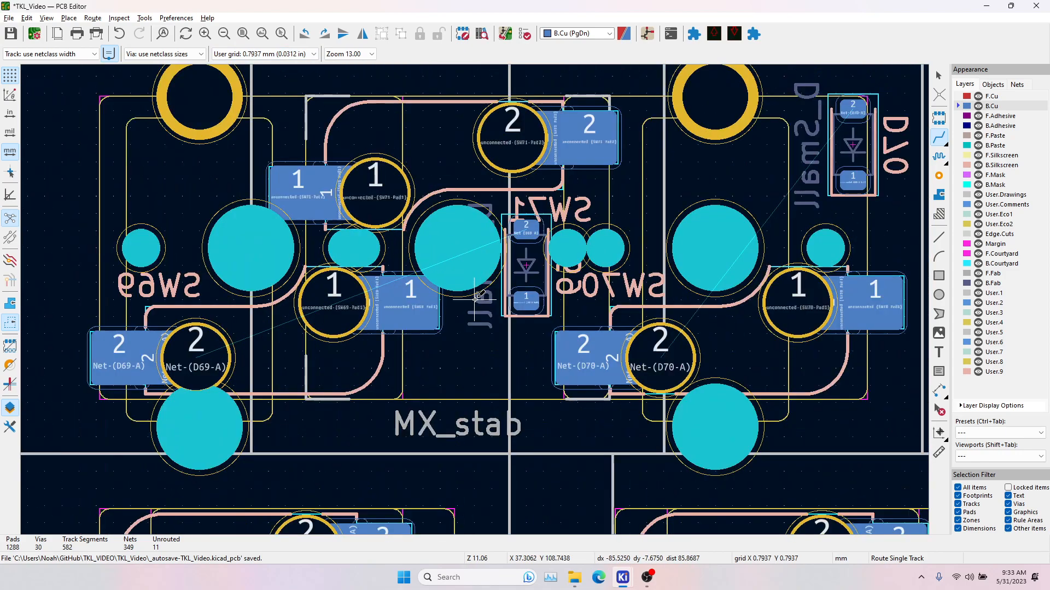
left_click(350, 254)
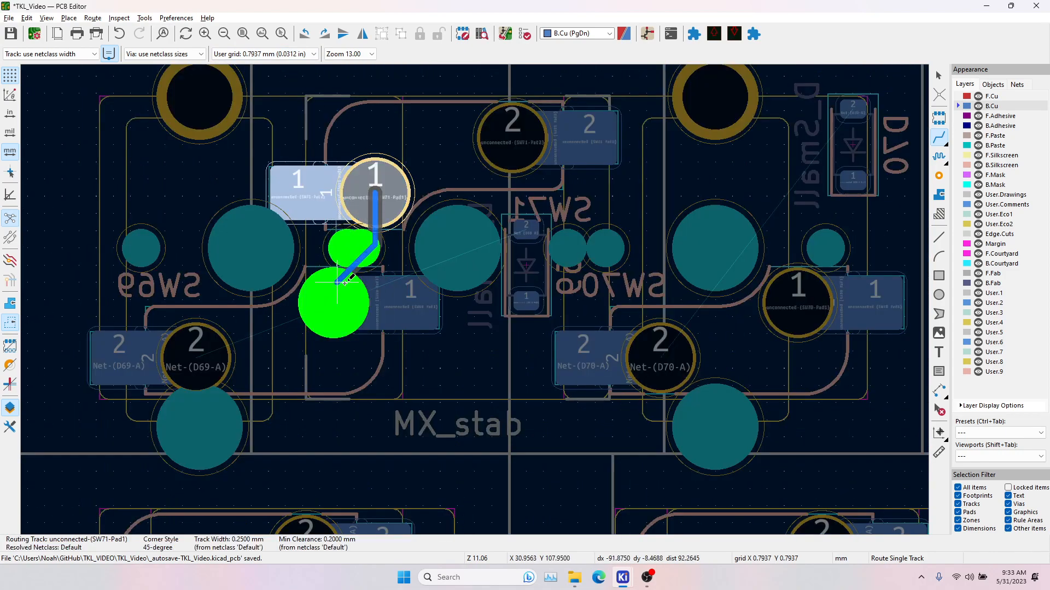
key("Escape")
left_click(212, 361)
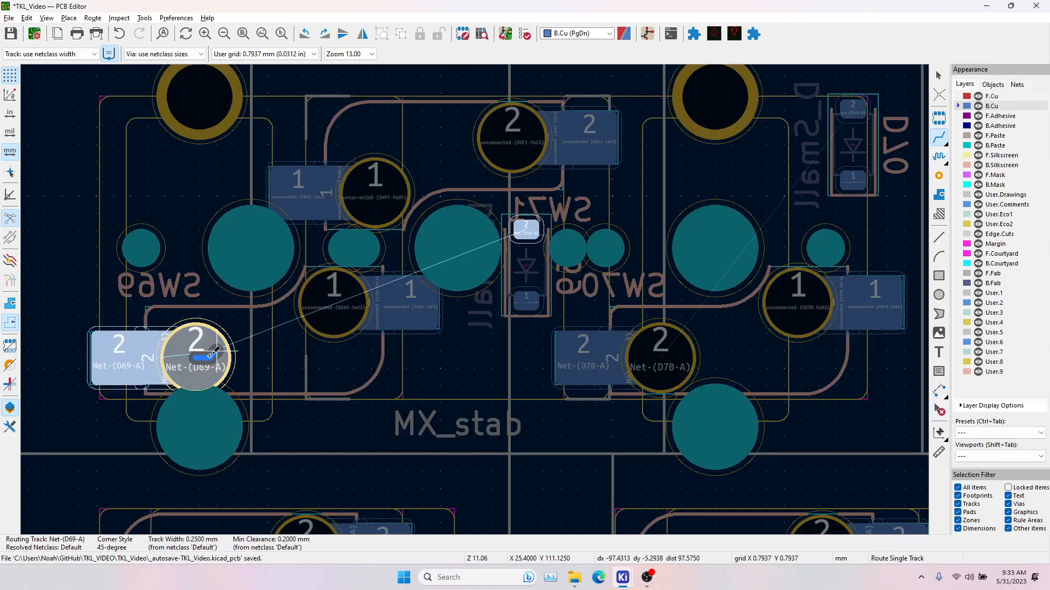
key("Escape")
left_click(531, 146)
key("Escape")
middle_click_drag(664, 300, 448, 299)
left_click(600, 298)
key("Escape")
scroll(388, 301, "down", 4)
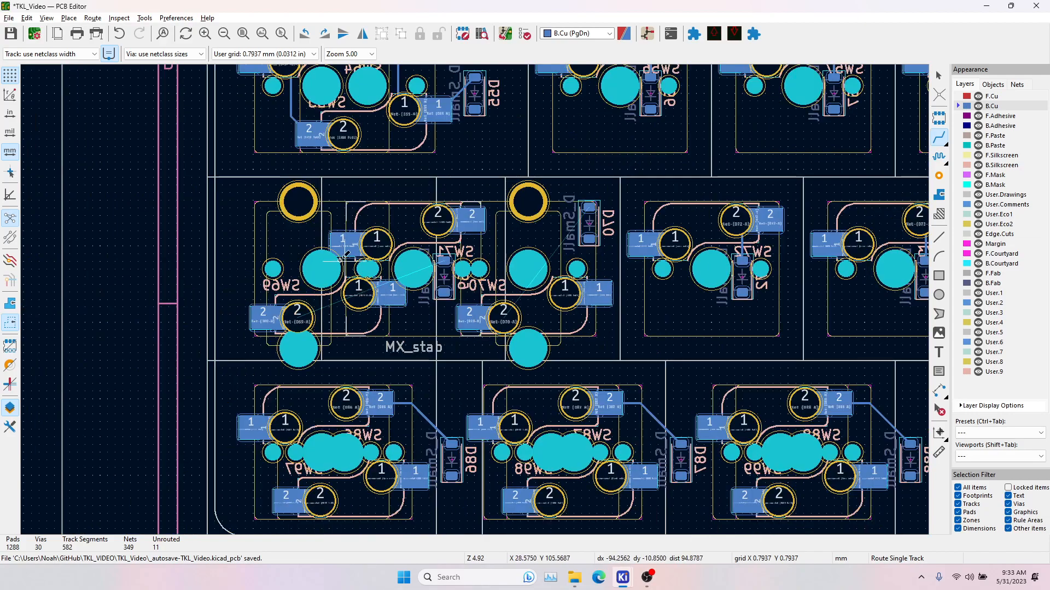
Identify SW70 in the Schematic Editor and on the board, and rotate its schematic symbol by 180 degrees.
key("alt+Tab")
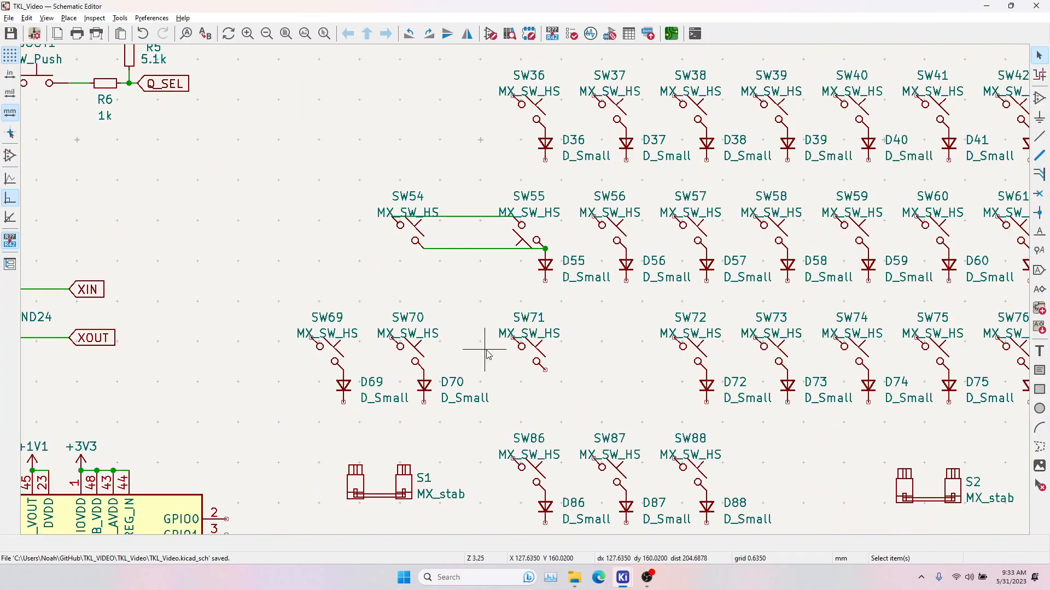
key("alt+Tab")
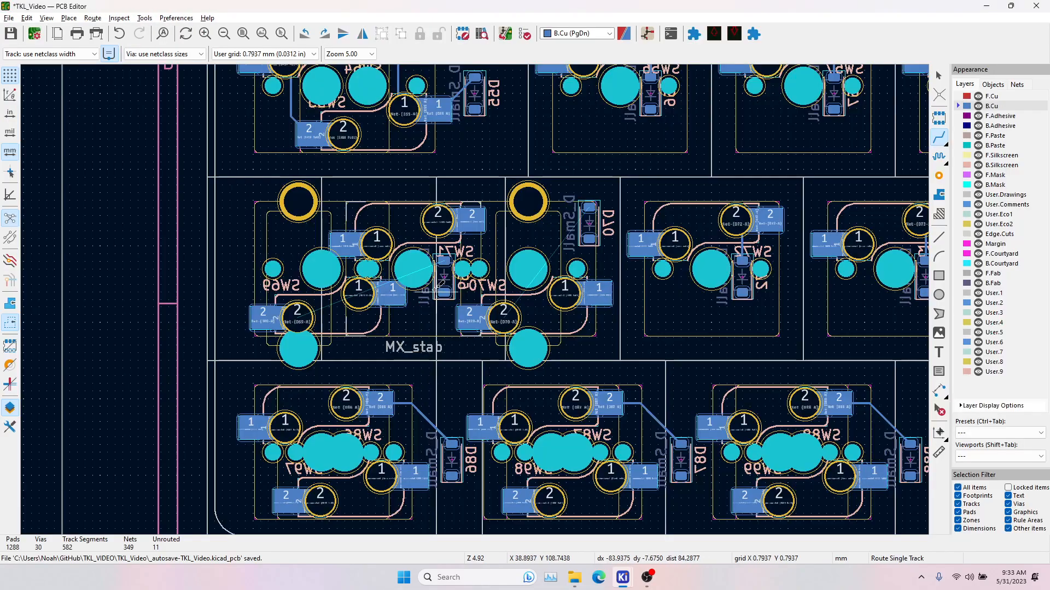
key("alt+Tab")
left_click(419, 354)
key("alt+Tab")
key("alt+Tab")
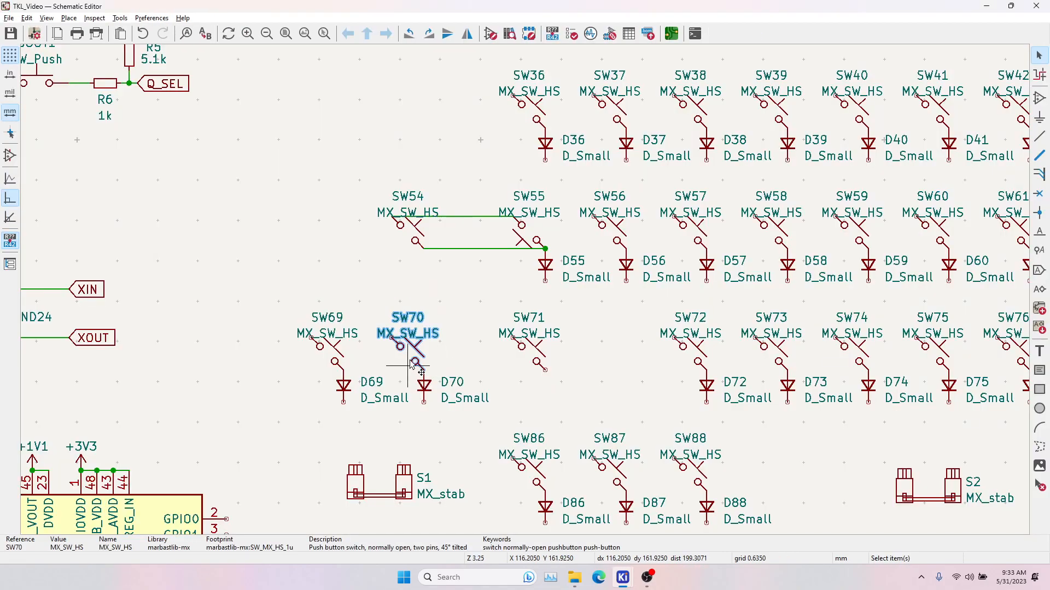
key("r")
key("r")
key("r")
key("r")
key("r")
key("alt+Tab")
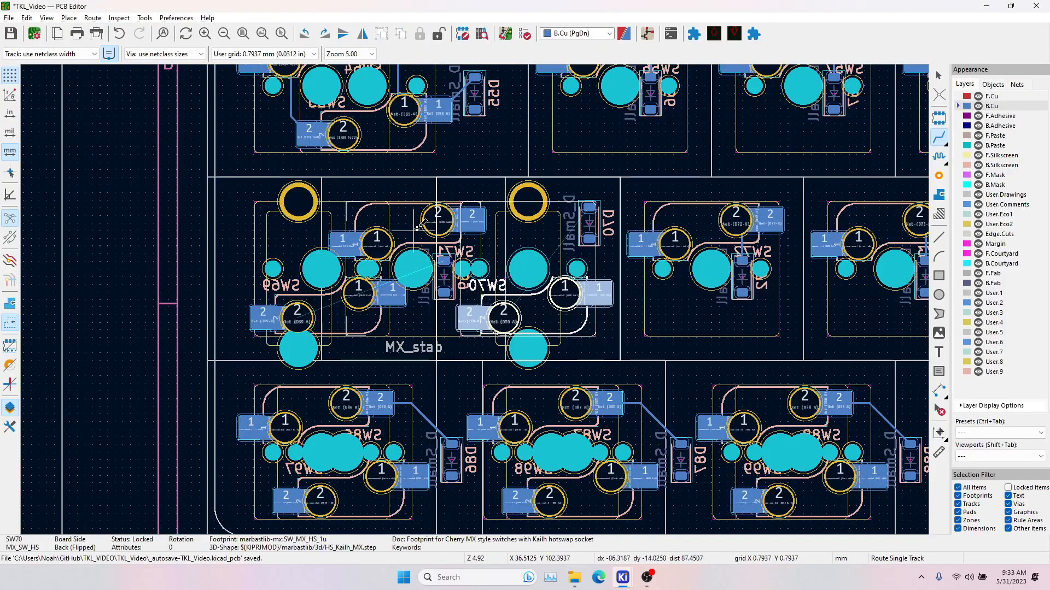
Move SW70 together with D70 in the schematic into the gap between SW71 and SW72.
key("alt+Tab")
left_click(327, 364)
left_click(350, 389)
left_click(335, 358)
left_click(350, 379)
left_click(523, 350)
mouse_move(377, 305)
left_mouse_down()
mouse_move(403, 311)
mouse_move(452, 422)
left_mouse_up()
left_click_drag(405, 365, 602, 344)
left_click(536, 355)
left_click(468, 311)
left_click(520, 353)
Move SW69 with D69 next to SW71 and align SW70 with D70 to the same row.
left_click_drag(301, 320, 427, 437)
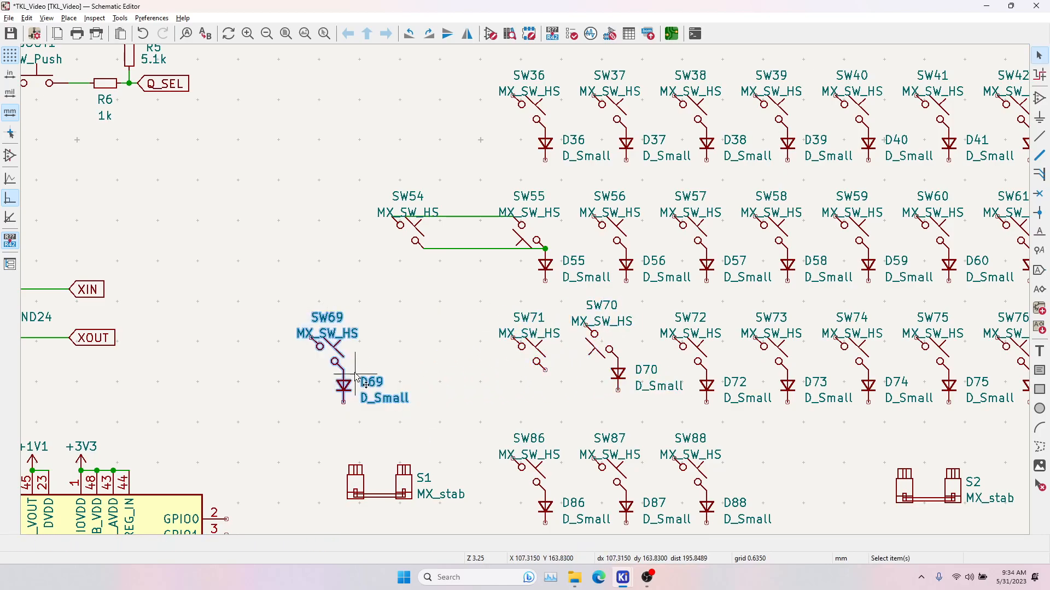
left_click_drag(331, 361, 463, 355)
left_click_drag(573, 308, 655, 420)
left_click_drag(602, 347, 606, 354)
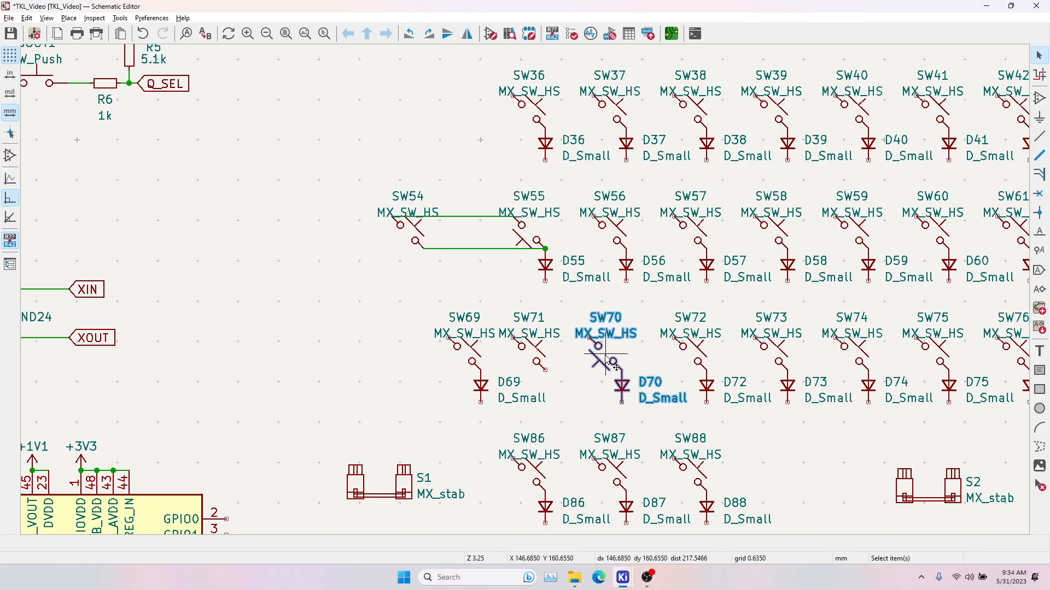
Select the whole switch and diode matrix in the schematic and shift it slightly up and to the left.
key("Home")
left_click_drag(430, 118, 1035, 419)
scroll(531, 145, "up", 5)
scroll(528, 298, "up", 4)
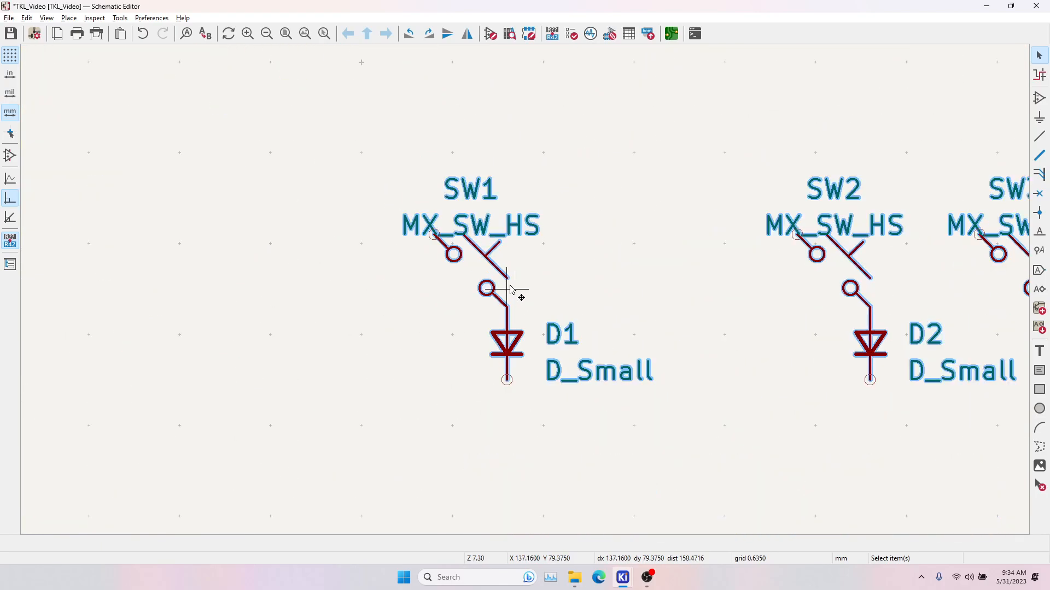
key("m")
left_click(452, 248)
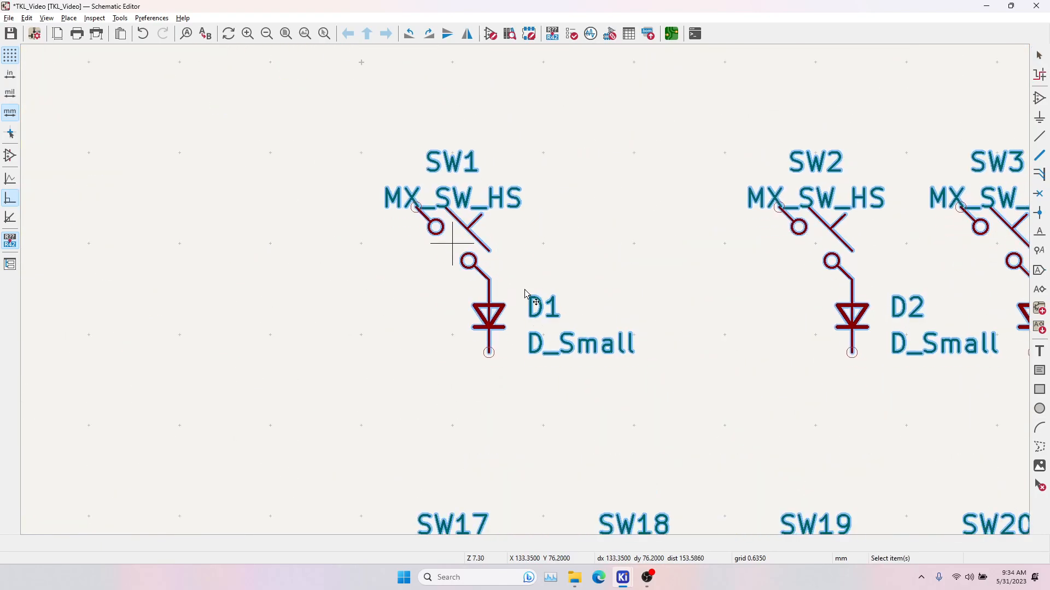
scroll(453, 248, "down", 4)
middle_click_drag(573, 426, 558, 227)
scroll(503, 326, "up", 3)
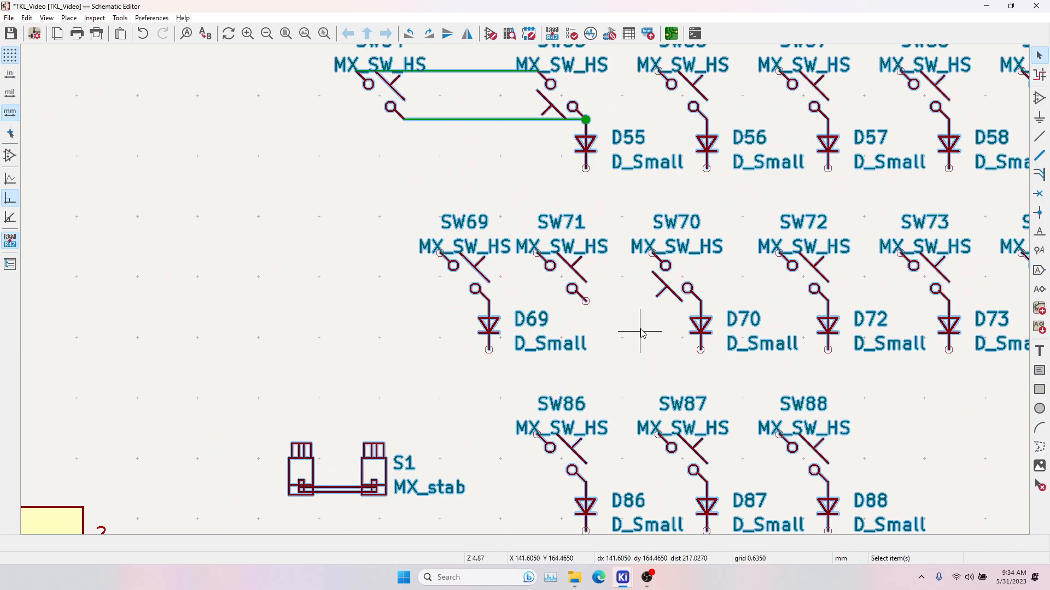
Move SW70 with diode D70 into line with SW87, and SW69 with diode D69 farther away from SW71.
key("Escape")
left_click_drag(622, 215, 741, 401)
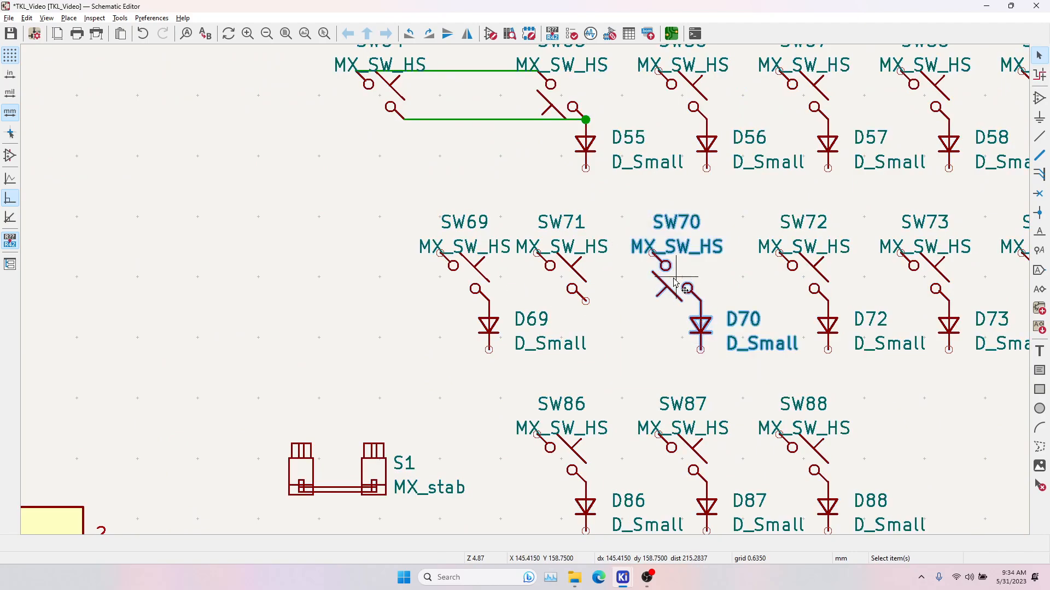
key("Escape")
left_click_drag(399, 197, 528, 399)
left_click_drag(489, 315, 466, 314)
Wire SW69 and SW71 in parallel by connecting both pairs of terminals, and save the schematic.
key("w")
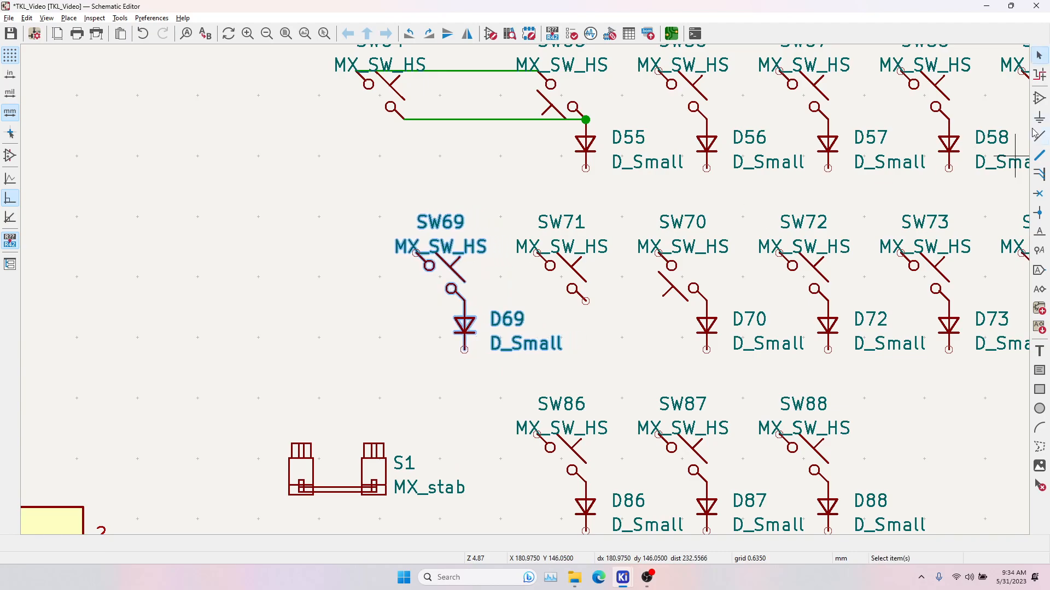
left_click(415, 253)
left_click(539, 252)
left_click(465, 300)
left_click(586, 300)
key("Escape")
key("ctrl+s")
Switch to the PCB Editor and update the board from the schematic.
key("alt+Tab")
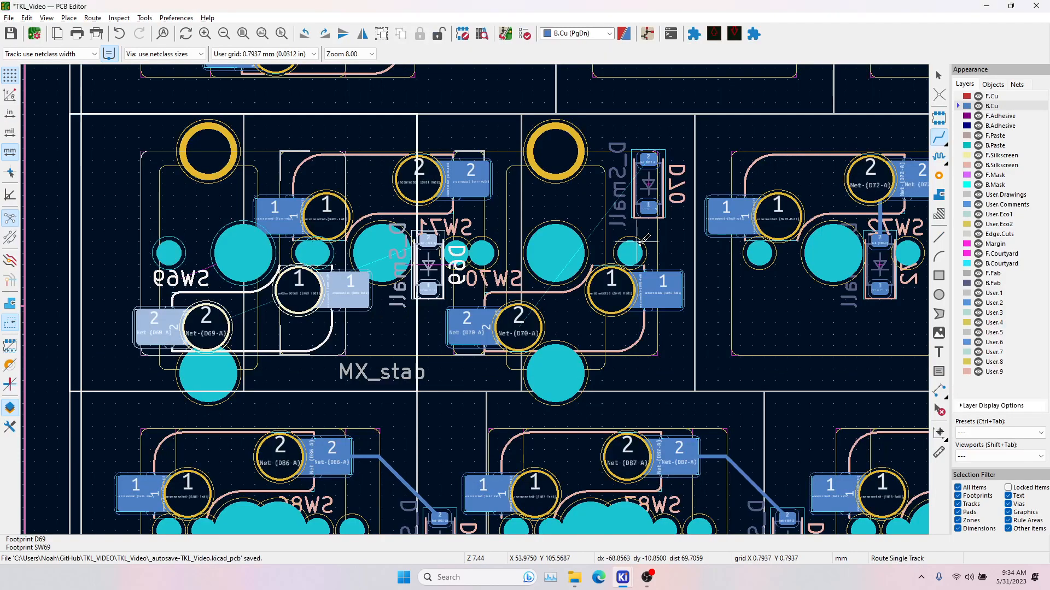
left_click(504, 34)
left_click(344, 292)
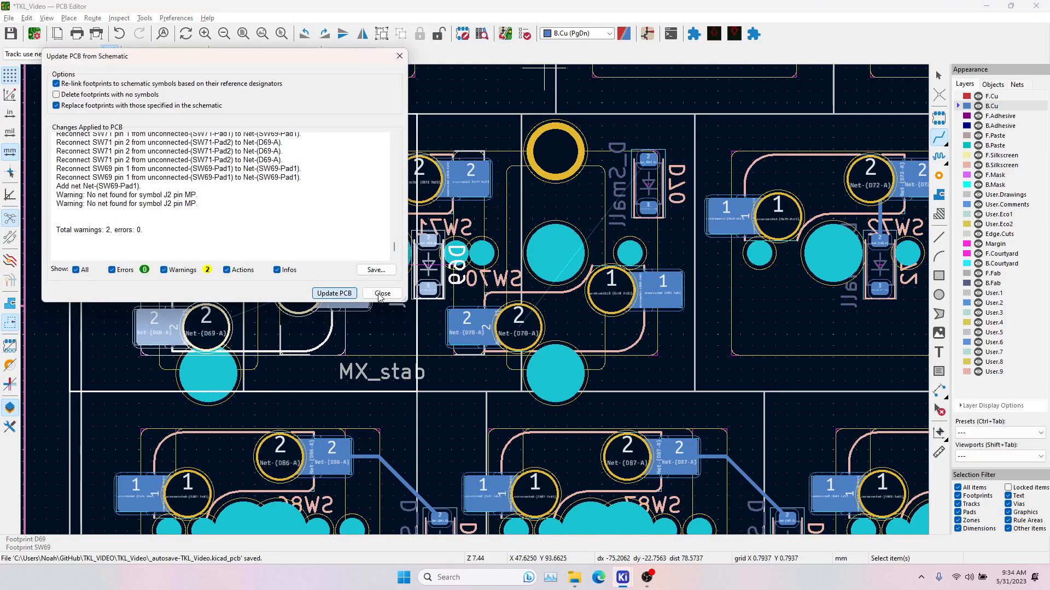
left_click(376, 293)
Route the Net-(D69-A) tracks on B.Cu from SW69 pad 2 to SW71 pad 2 and on to diode D69 pad 2.
key("x")
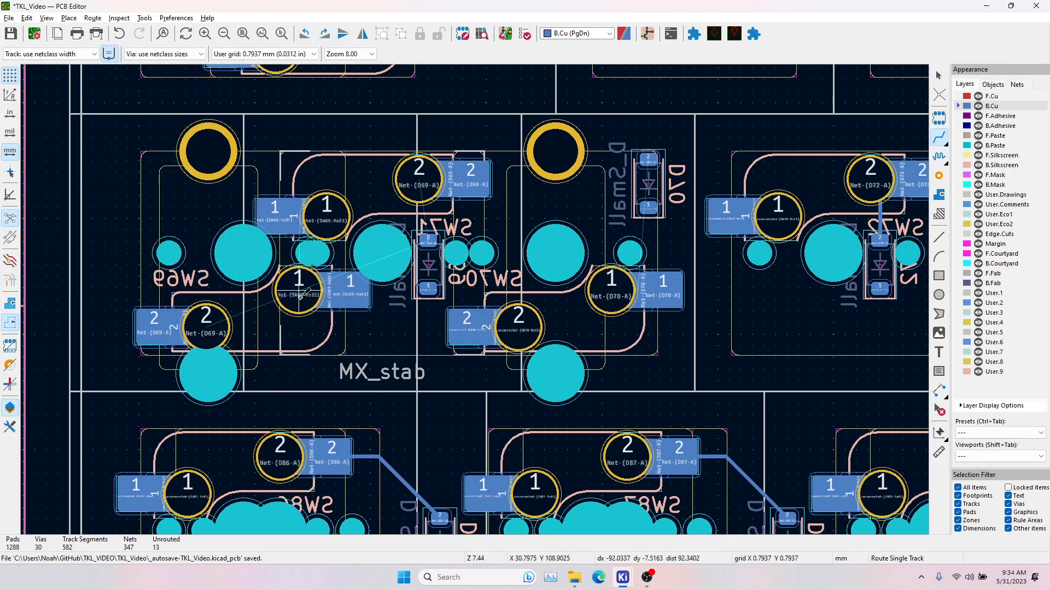
left_click(198, 327)
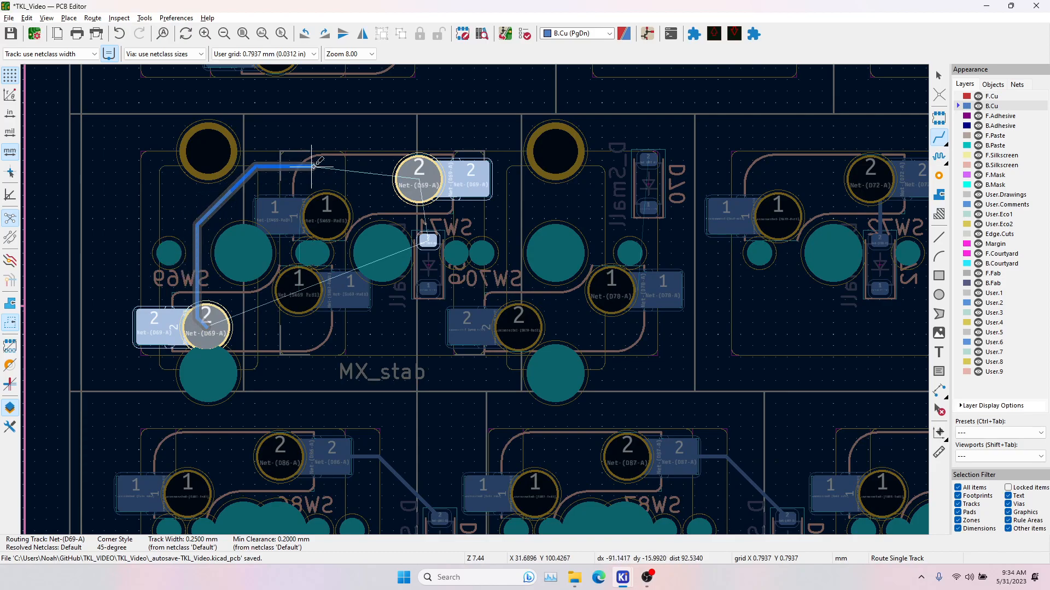
left_click(418, 174)
left_click(432, 245)
left_click(419, 181)
Route two Net-(SW69-Pad1) tracks between the pad 1 contacts of SW69 and SW71, passing either side of the small hole between them.
scroll(332, 254, "up", 3)
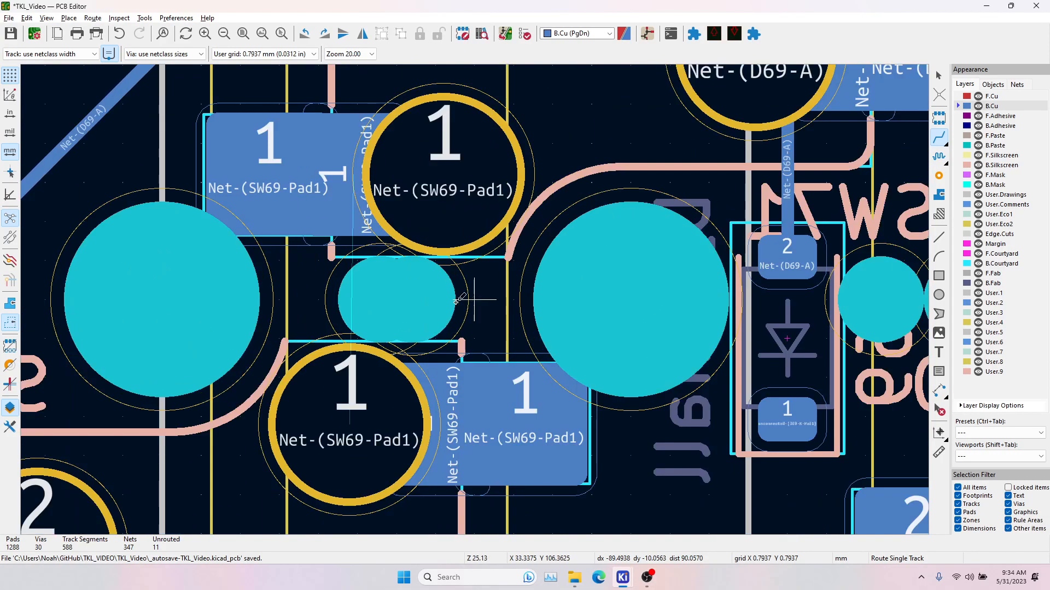
left_click(356, 432)
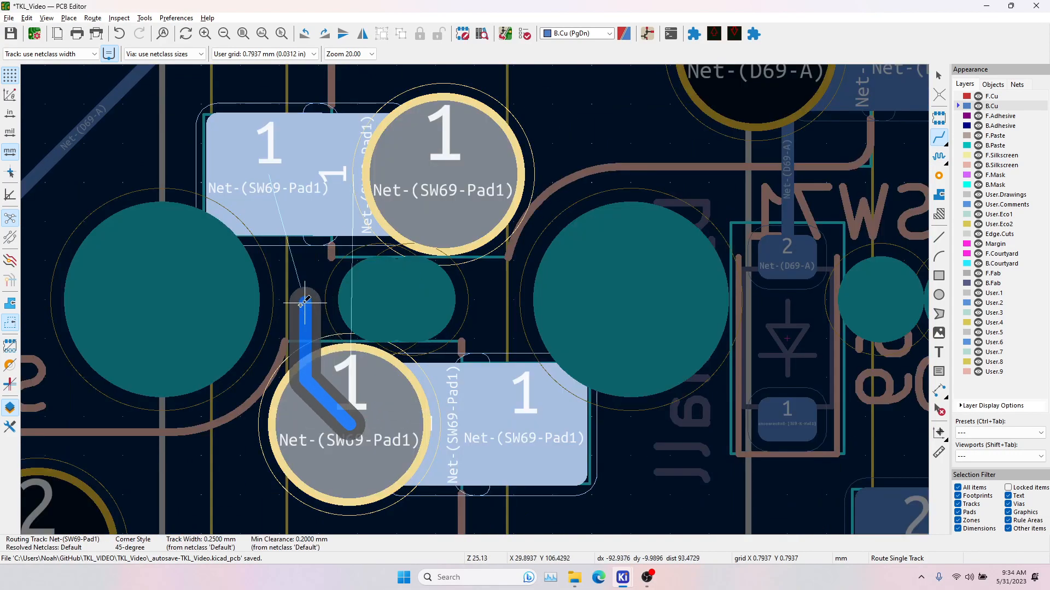
left_click(304, 227)
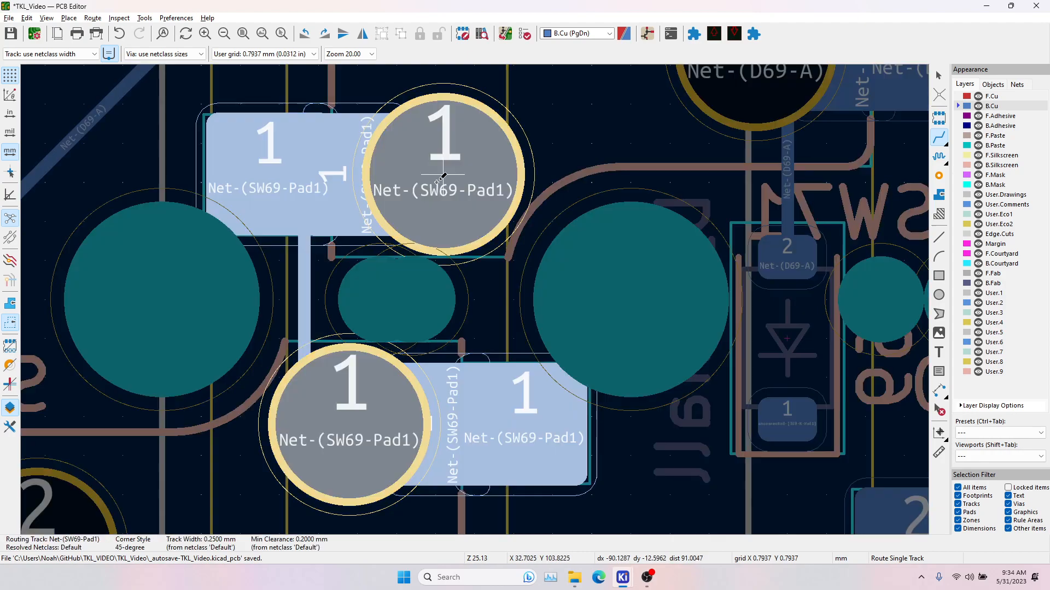
left_click(444, 175)
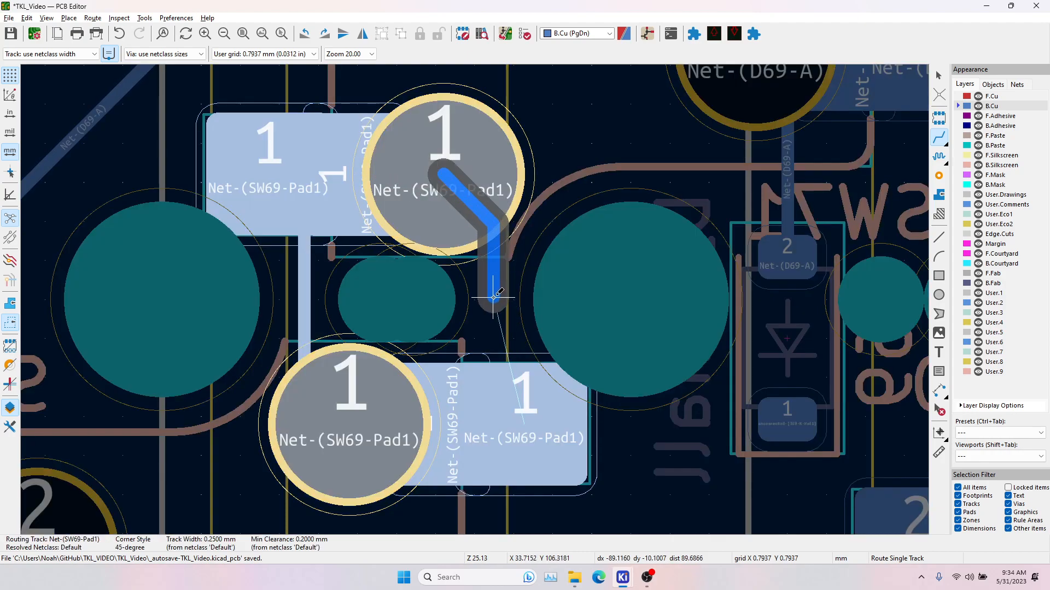
left_click(503, 416)
Route a B.Cu track from SW70 pad 1 to pad 2 of diode D70.
scroll(495, 418, "down", 4)
middle_click_drag(597, 306, 354, 341)
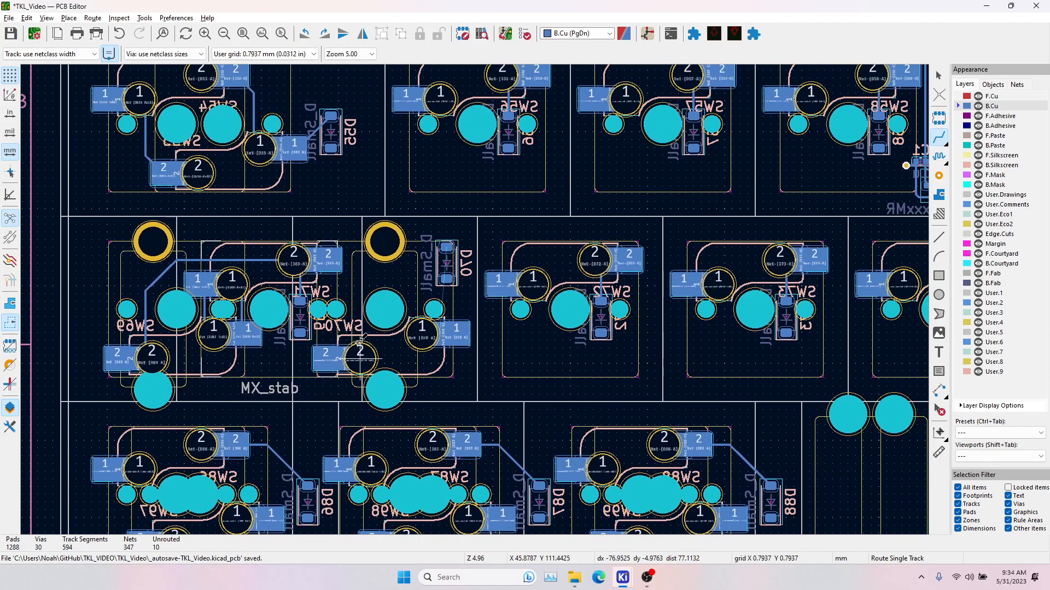
scroll(358, 338, "up", 3)
left_click(421, 326)
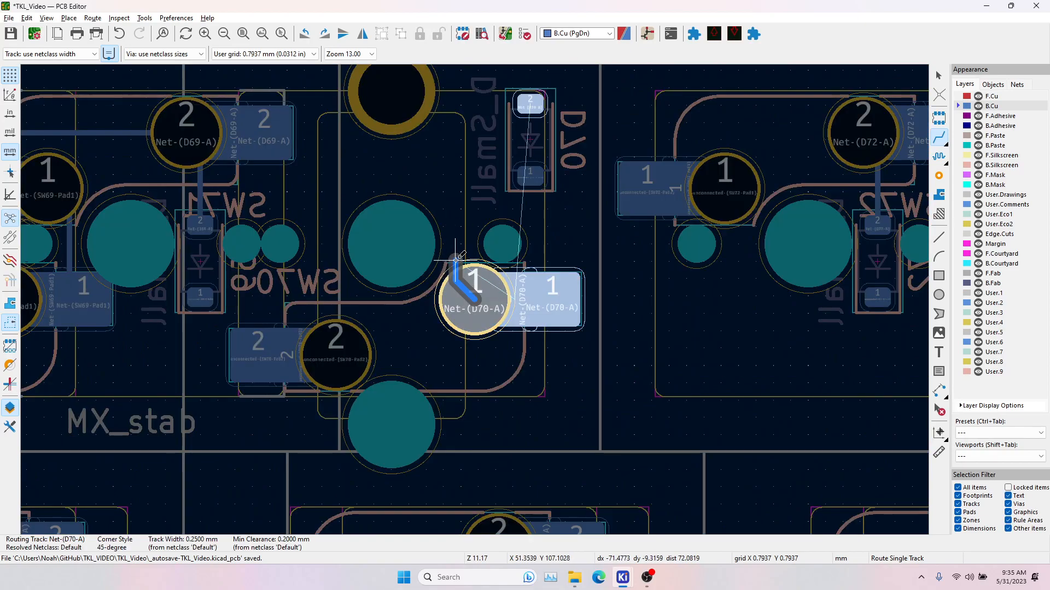
left_click(529, 102)
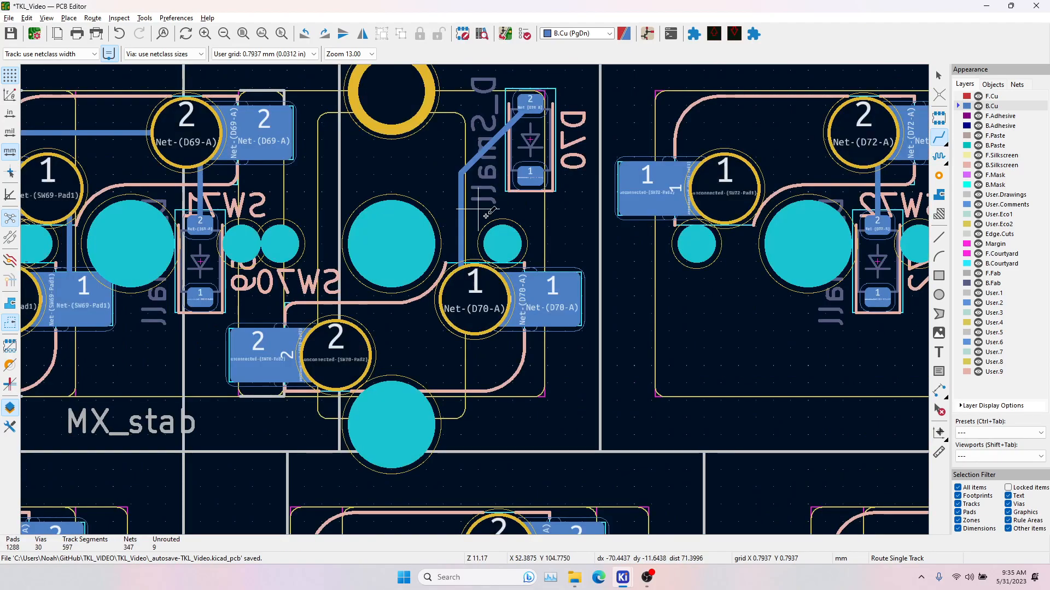
Switch to the Schematic Editor, rotate SW97 by 180 degrees and place it beside SW86.
scroll(478, 229, "down", 2)
scroll(405, 363, "down", 4)
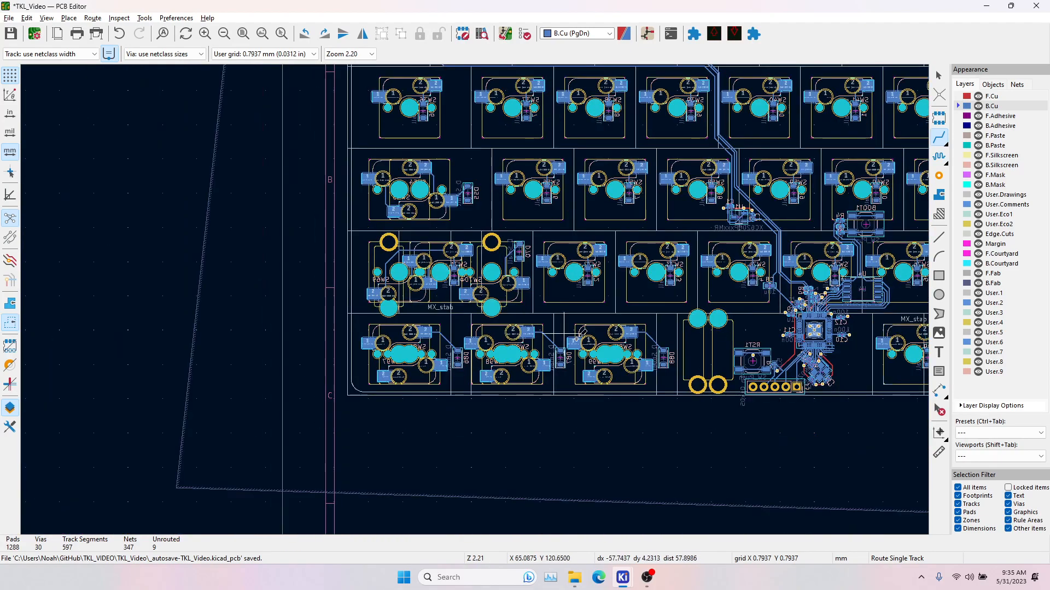
scroll(650, 344, "up", 2)
scroll(475, 298, "up", 3)
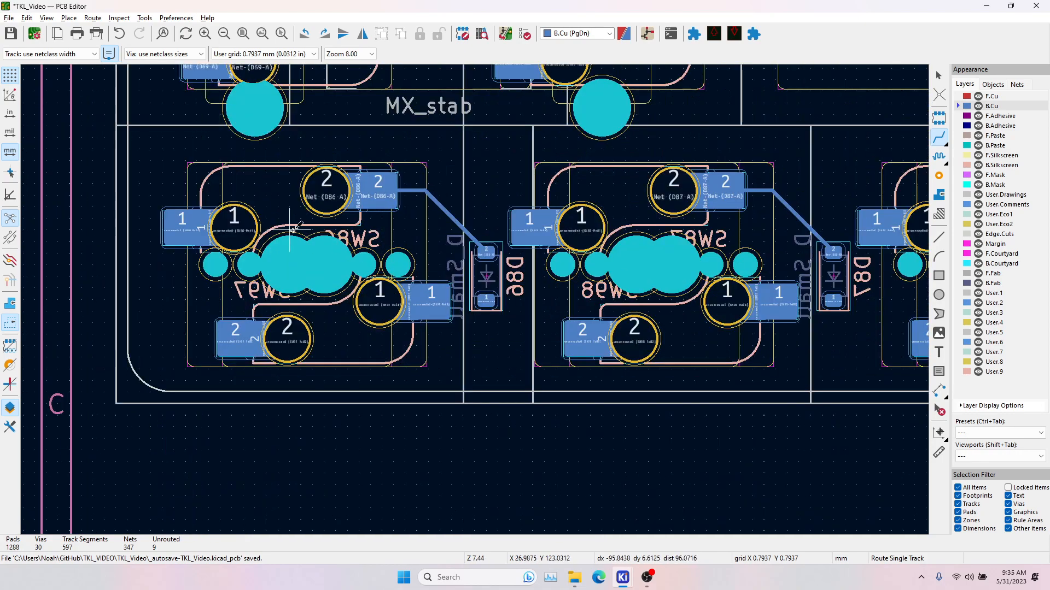
middle_click_drag(798, 276, 503, 314)
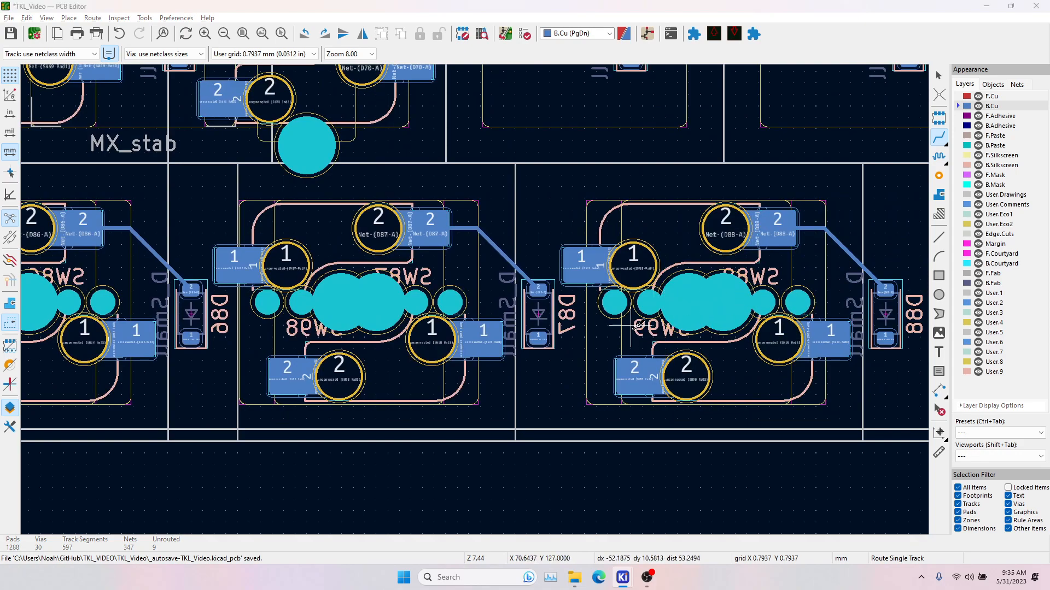
key("alt+Tab")
scroll(458, 372, "down", 2)
scroll(607, 262, "up", 1)
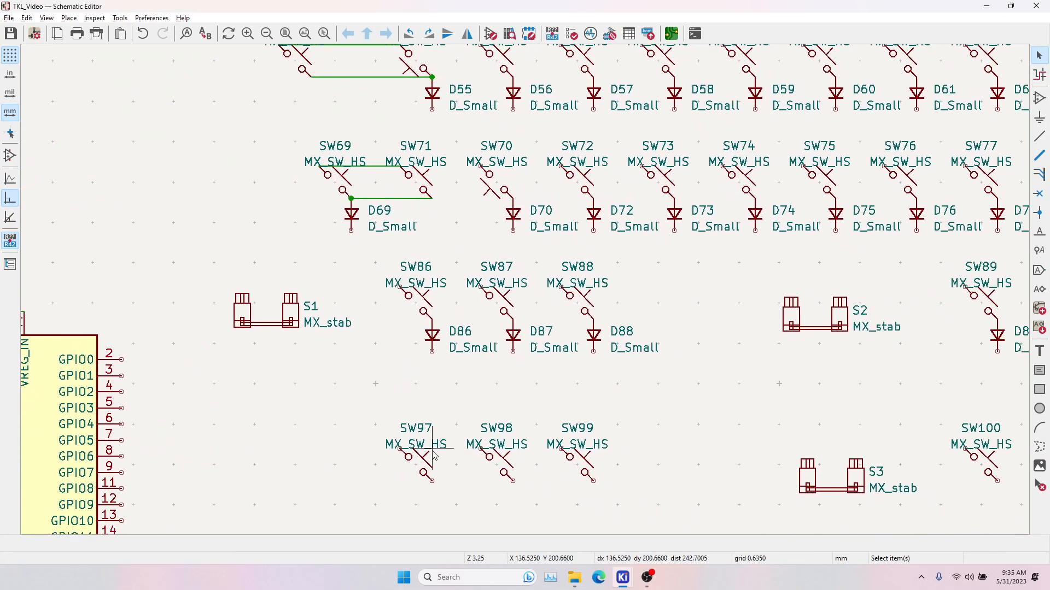
left_click(416, 471)
key("r")
key("r")
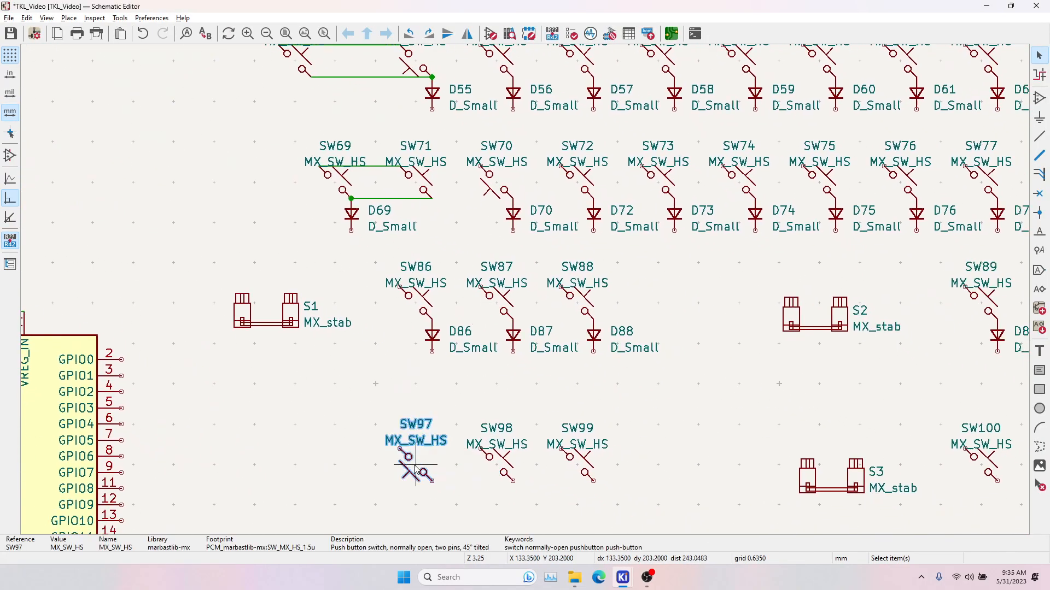
left_click_drag(416, 470, 375, 309)
Rotate SW98 and SW99 by 180 degrees and place them beside SW87 and SW88 respectively.
left_click(503, 470)
left_click_drag(508, 473, 467, 314)
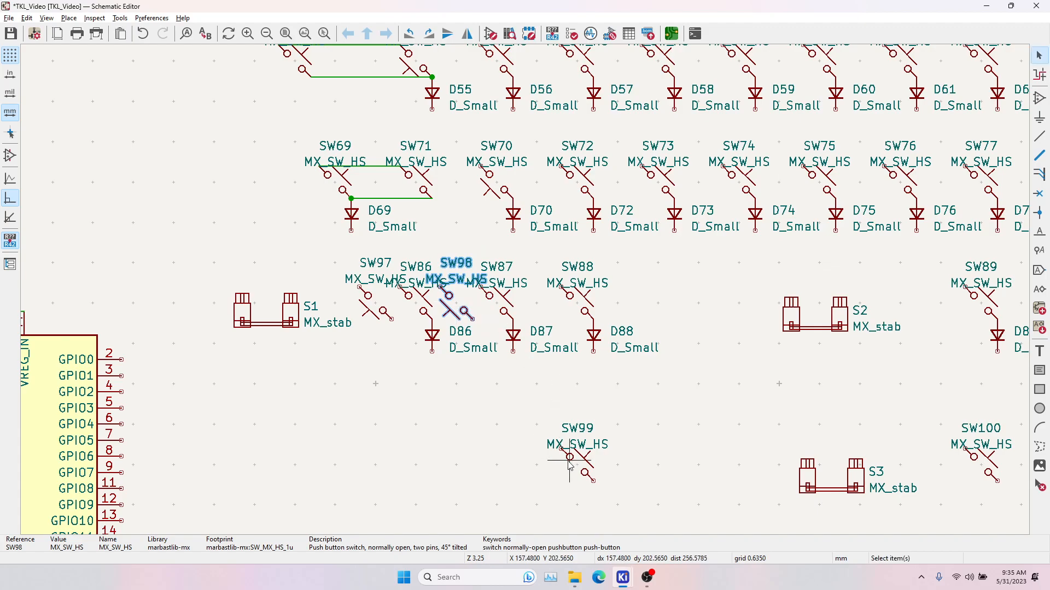
left_click(583, 472)
left_click_drag(585, 474, 543, 310)
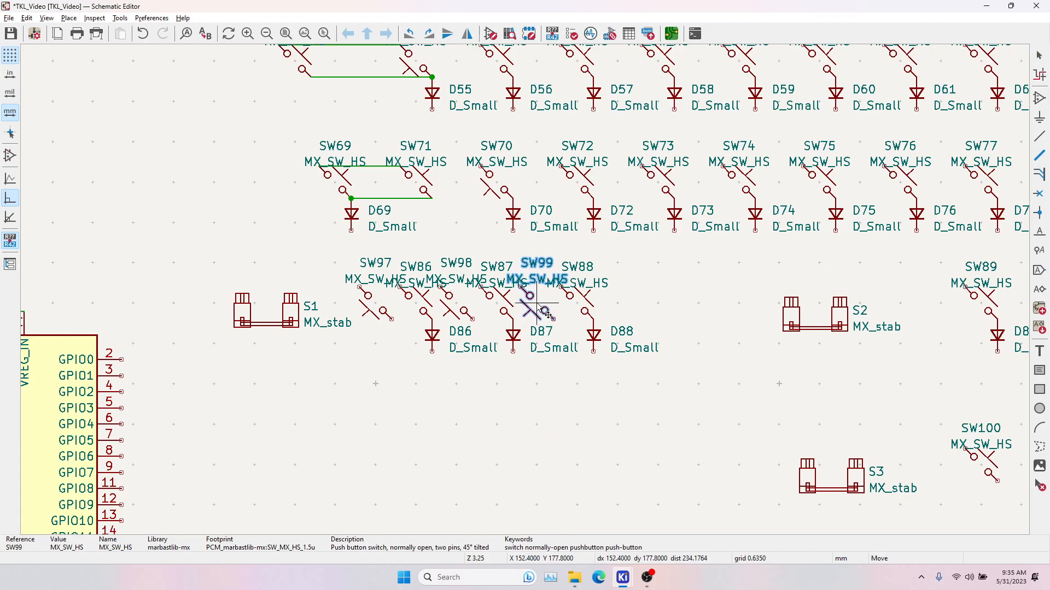
Wire SW97, SW98 and SW99 in parallel with SW86, SW87 and SW88, sharing diodes D86, D87 and D88.
left_click(1038, 138)
left_click(359, 287)
left_click(400, 286)
left_click(432, 319)
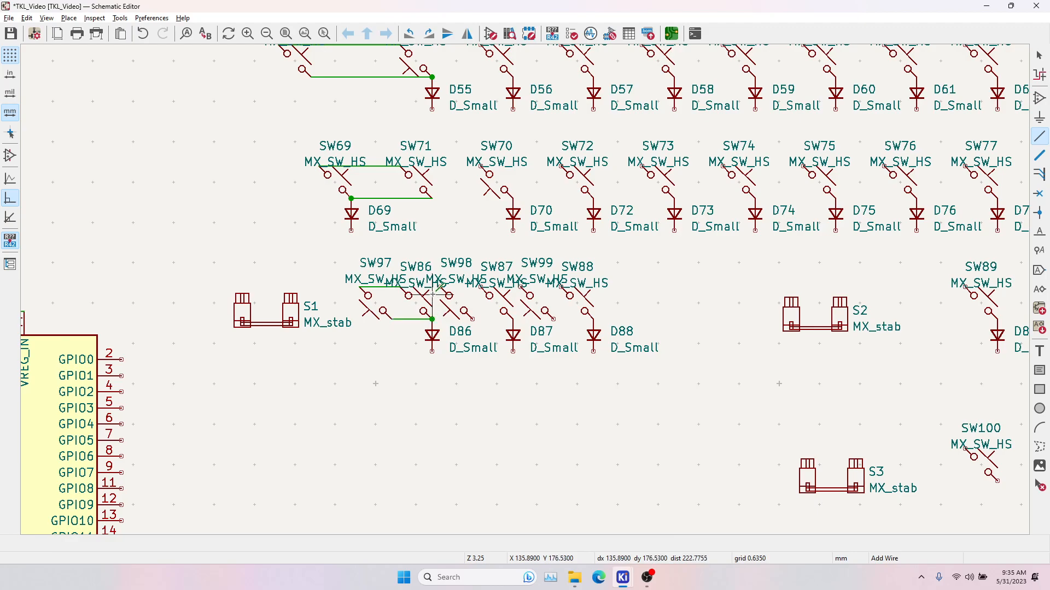
left_click(440, 287)
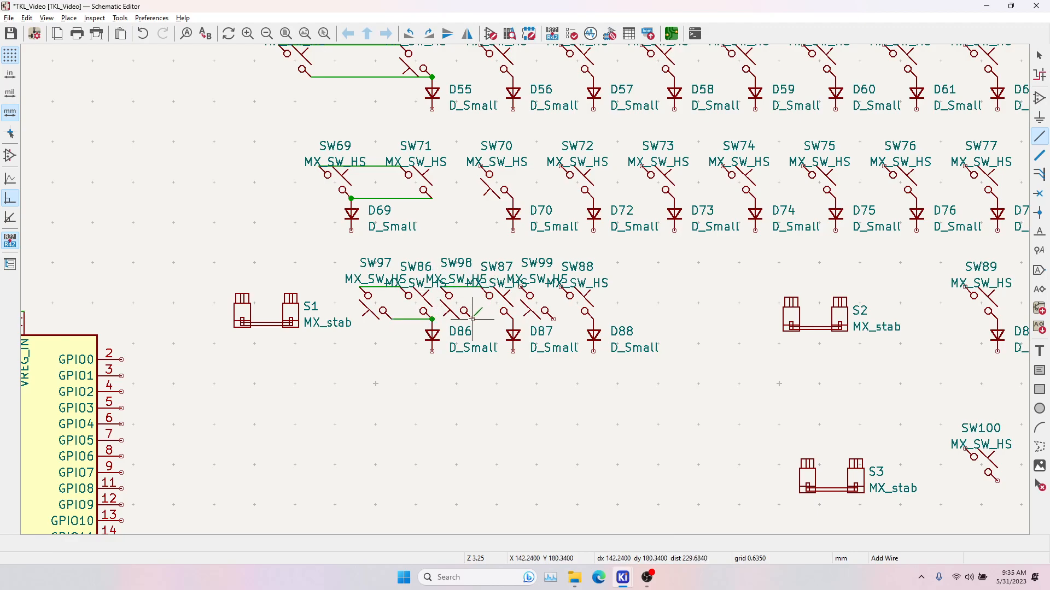
left_click(513, 318)
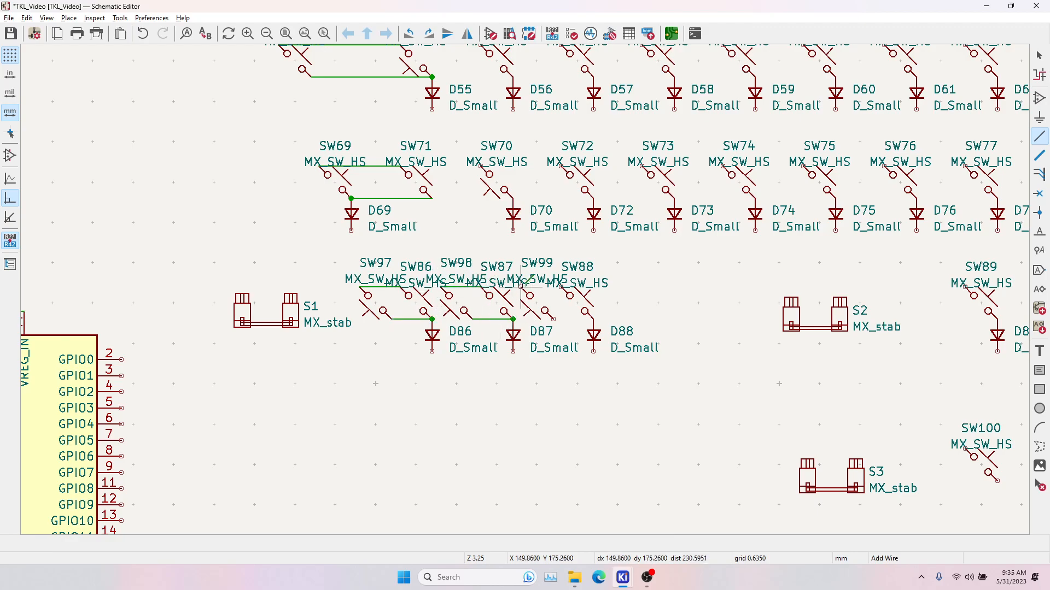
left_click(561, 286)
left_click(593, 318)
Switch to the PCB Editor and update the board with the new SW97, SW98 and SW99 connections.
key("alt+Tab")
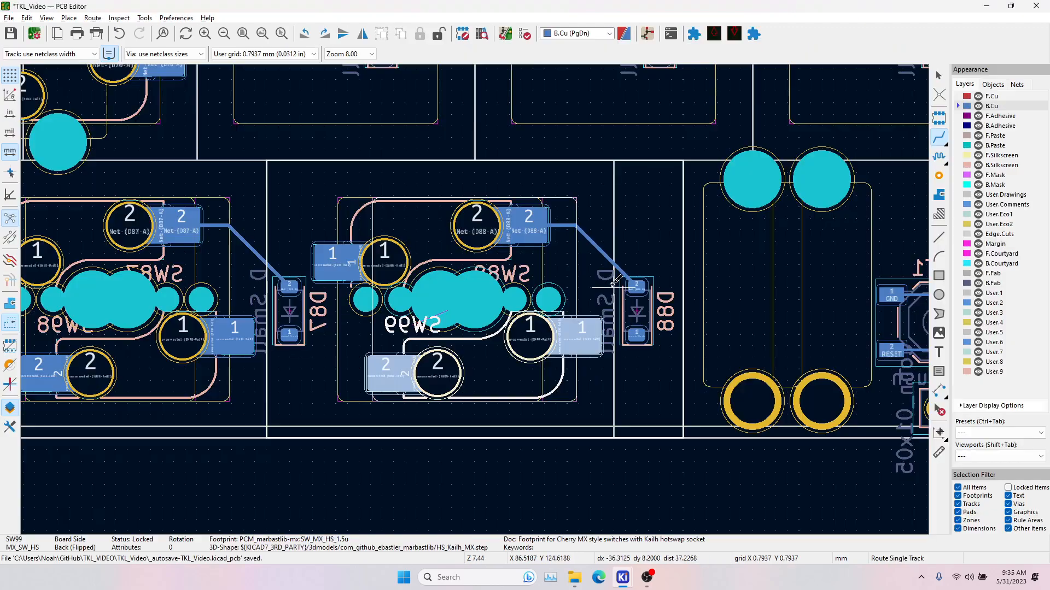
left_click(328, 294)
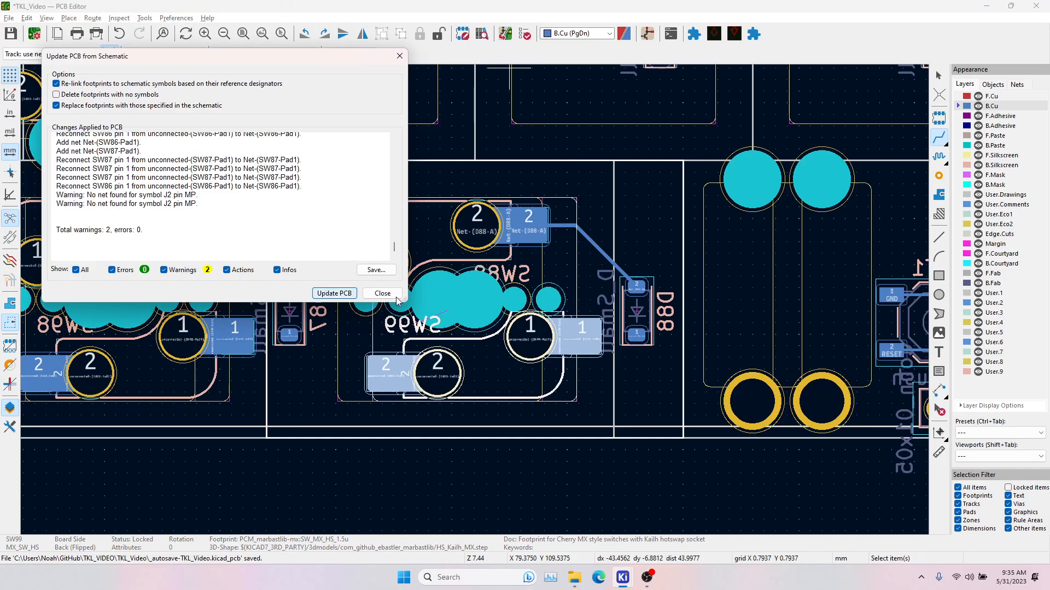
left_click(395, 296)
Route tracks from pad 1 of SW86, SW87 and SW88 to pad 2 of SW97, SW98 and SW99 respectively.
left_click(939, 138)
middle_click_drag(224, 253, 720, 247)
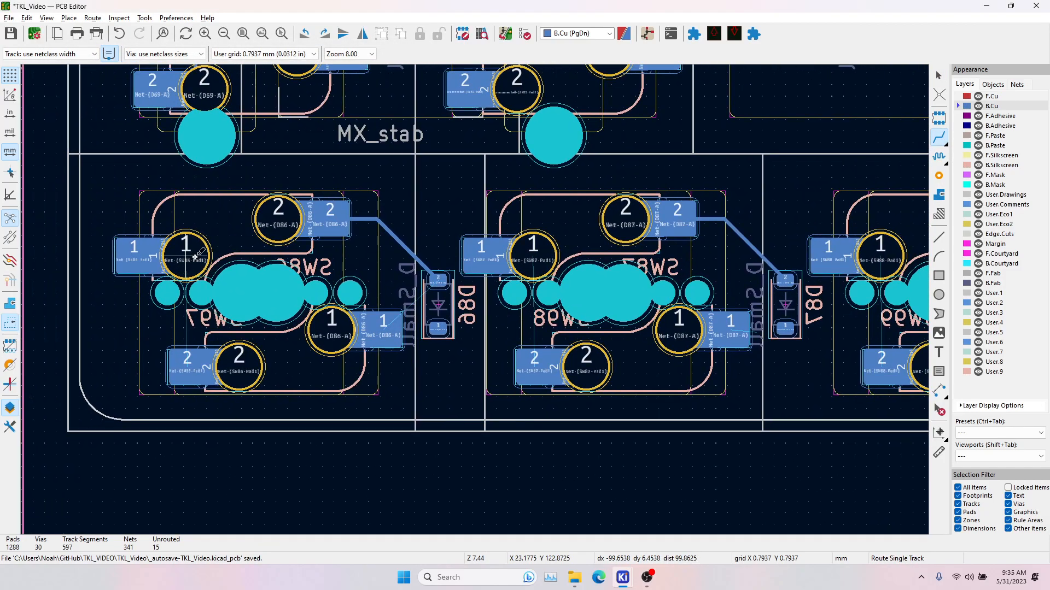
left_click(134, 255)
left_click(191, 365)
left_click(481, 246)
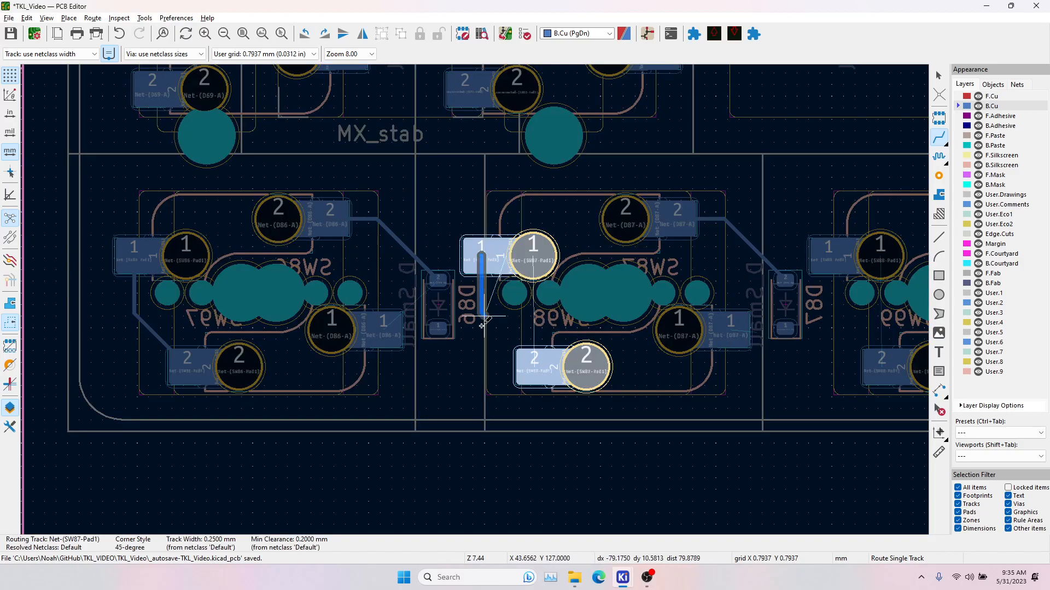
left_click(531, 364)
left_click(833, 266)
left_click(880, 360)
Route tracks from pad 1 of SW97, SW98 and SW99 to pad 2 of diodes D86, D87 and D88, redoing the D87 track once.
left_click(401, 339)
left_click(438, 279)
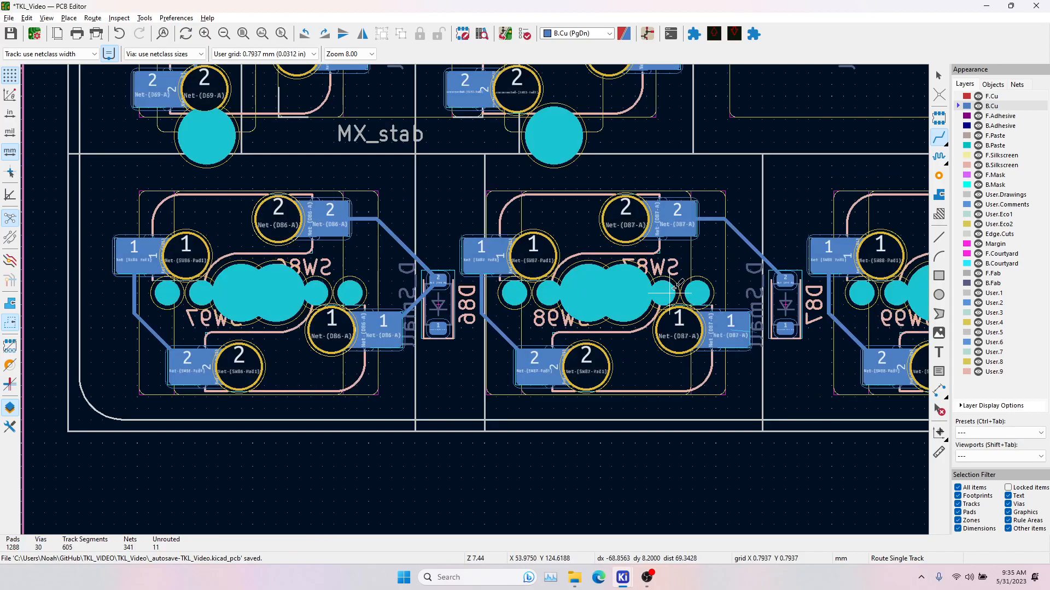
left_click(732, 327)
left_click(783, 281)
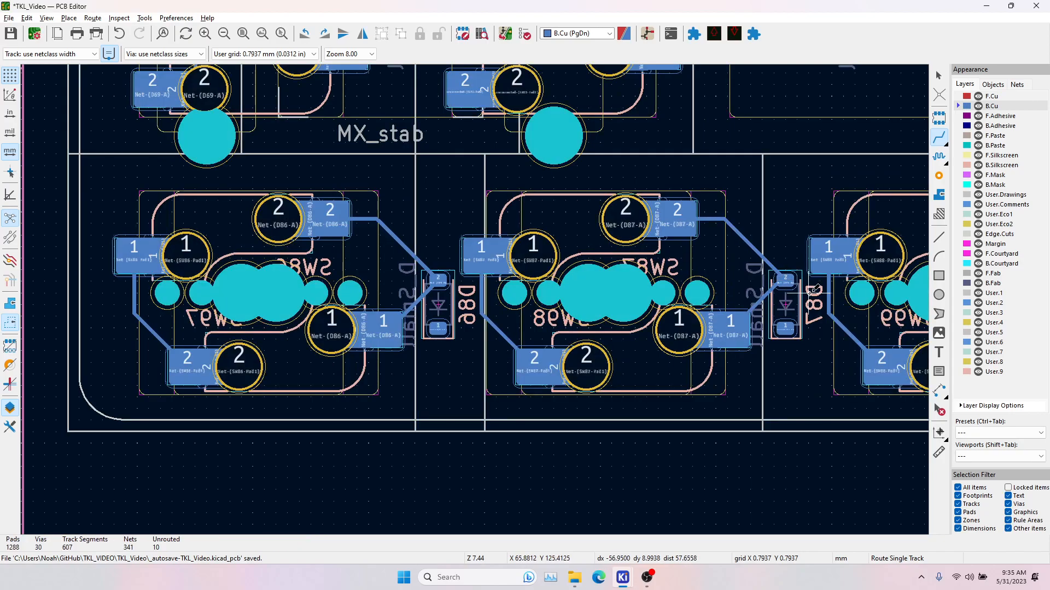
key("ctrl+z")
left_click(730, 325)
left_click(786, 283)
middle_click_drag(901, 316, 503, 353)
left_click(691, 365)
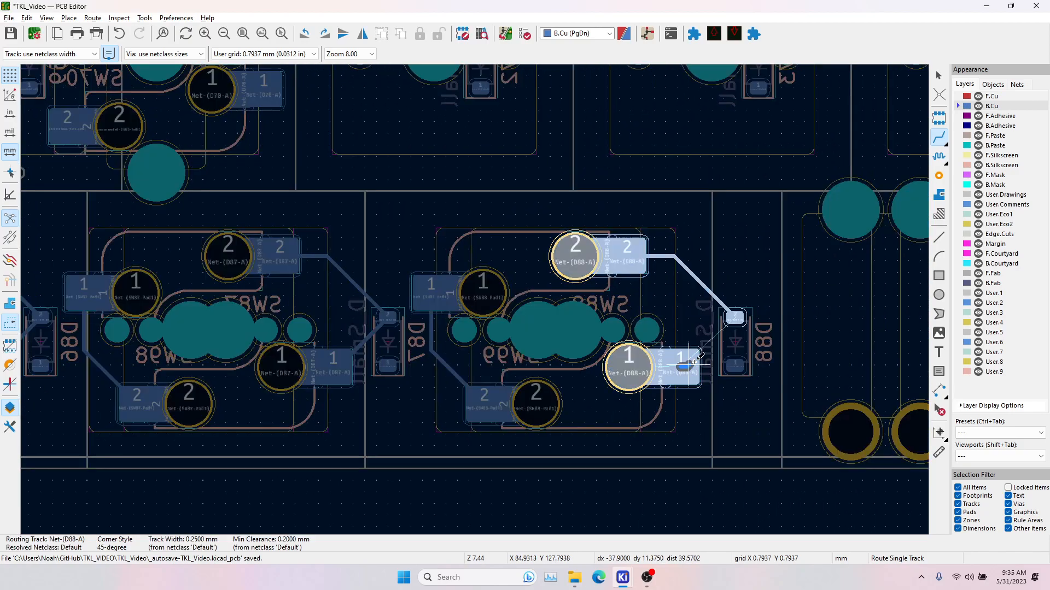
left_click(733, 316)
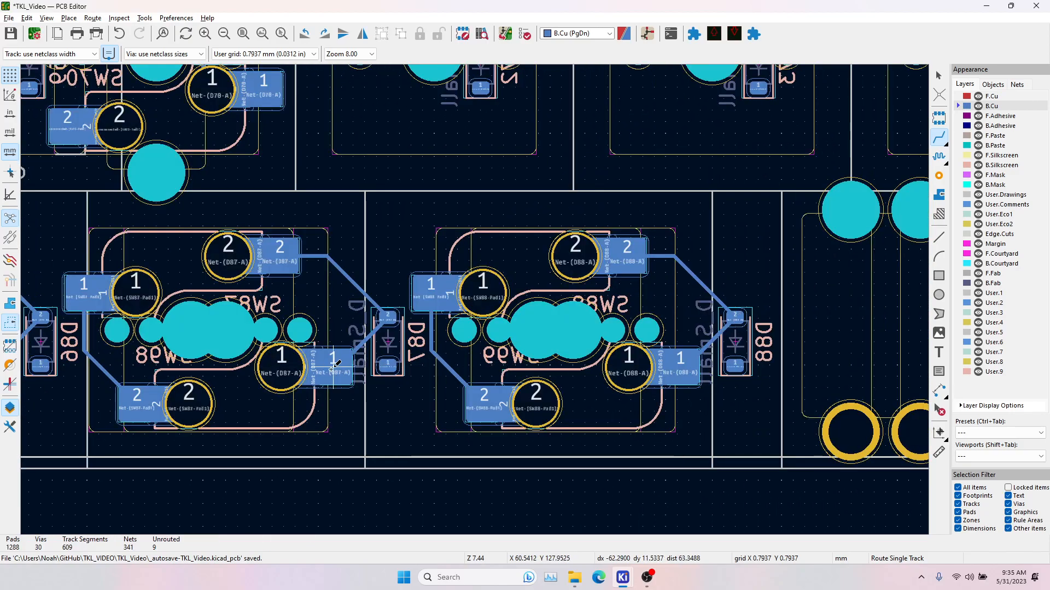
scroll(326, 365, "down", 5)
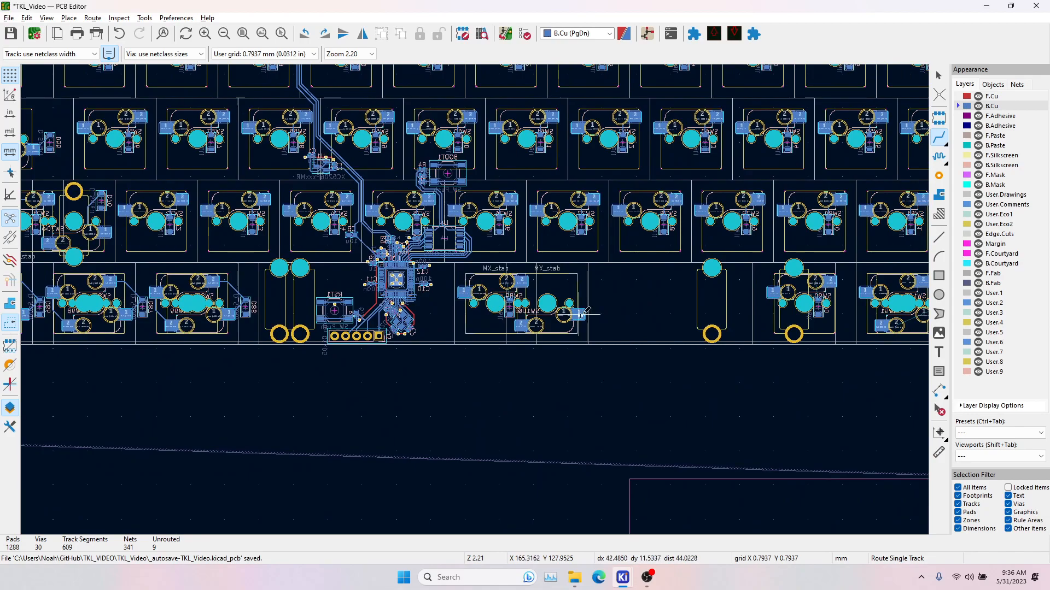
scroll(581, 315, "up", 3)
scroll(483, 267, "down", 3)
middle_click_drag(439, 298, 212, 284)
middle_click_drag(709, 304, 482, 323)
Examine how the alternate-layout switches are wired in the schematic, from the bottom row and SW82/SW84 up to the SW34/SW30 group.
scroll(493, 195, "up", 5, "shift")
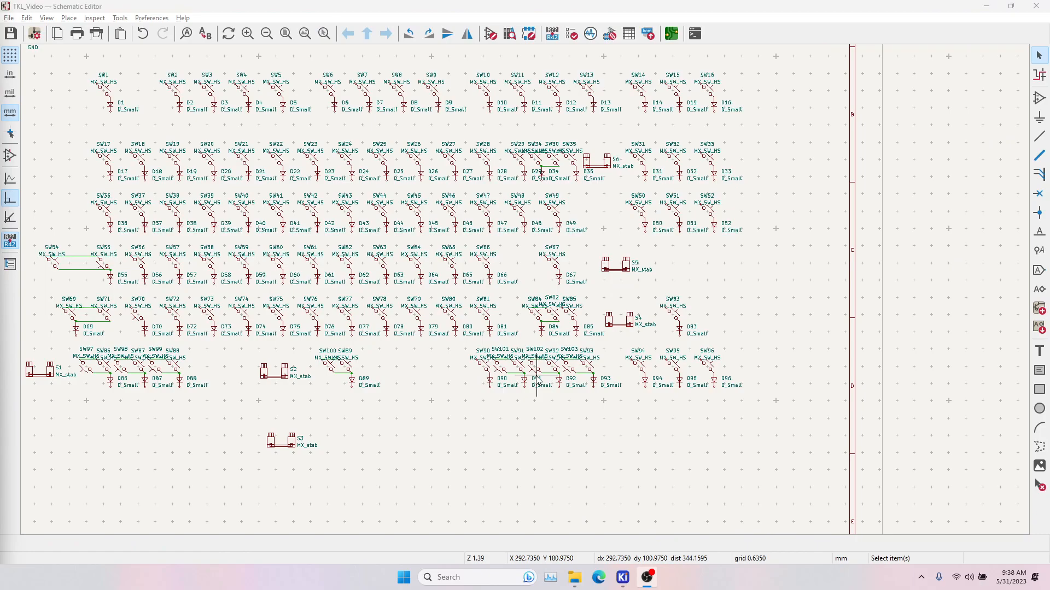
scroll(537, 377, "up", 5)
left_click(342, 252)
left_click(514, 256)
left_click(516, 257)
left_click(667, 246)
scroll(508, 287, "down", 3)
left_click_drag(361, 238, 730, 395)
left_click(539, 160)
scroll(525, 162, "up", 6, "shift")
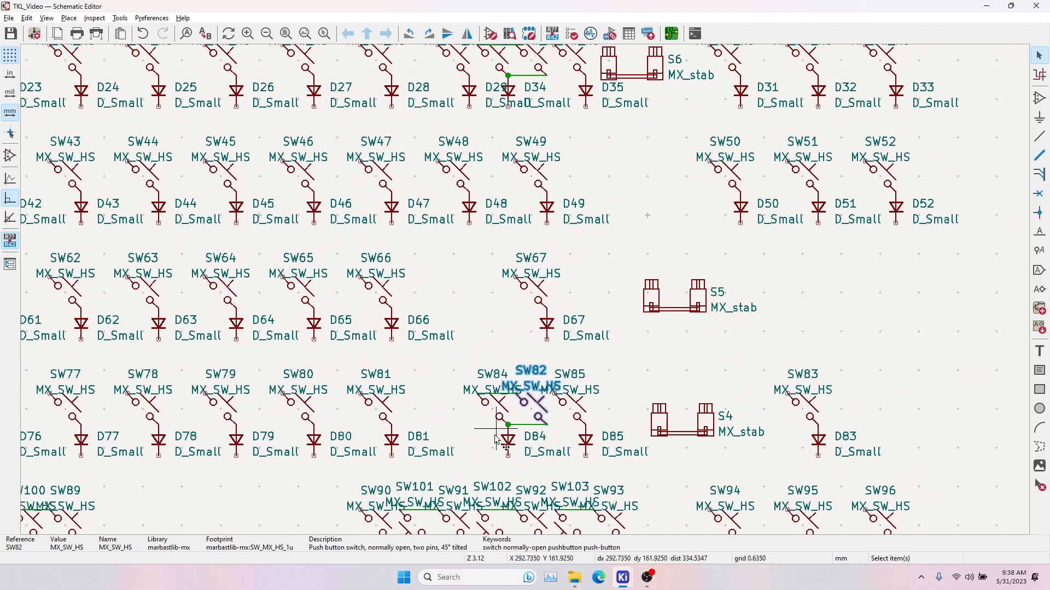
left_click(525, 163)
left_click(505, 166)
Switch to the PCB Editor and route a back-copper track from pad 2 of diode D34 to pad 2 of SW34.
key("alt+Tab")
key("alt+Tab")
left_click(541, 271)
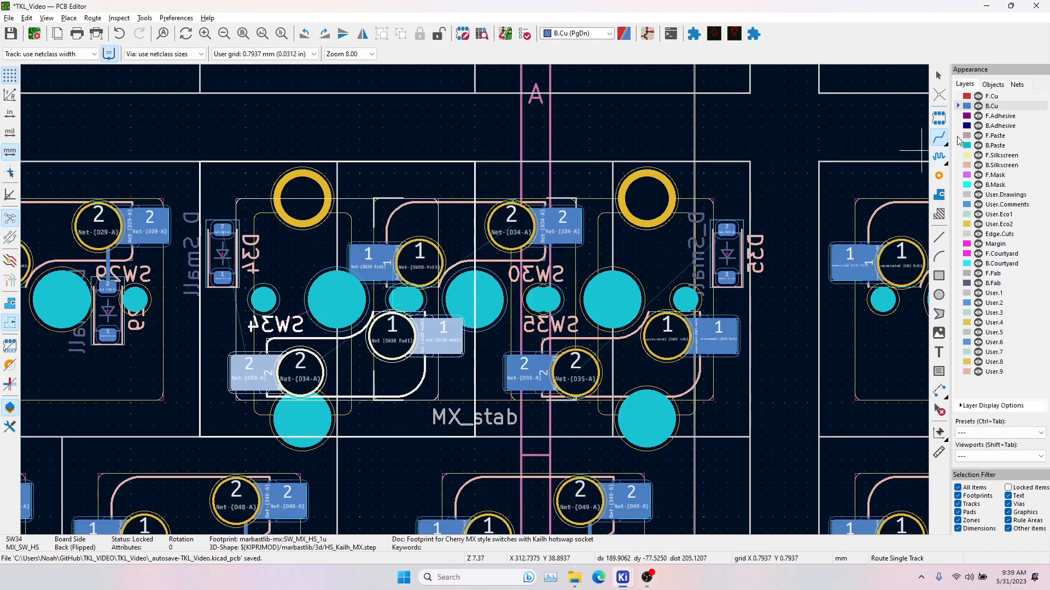
key("Escape")
key("Escape")
scroll(248, 240, "down", 4)
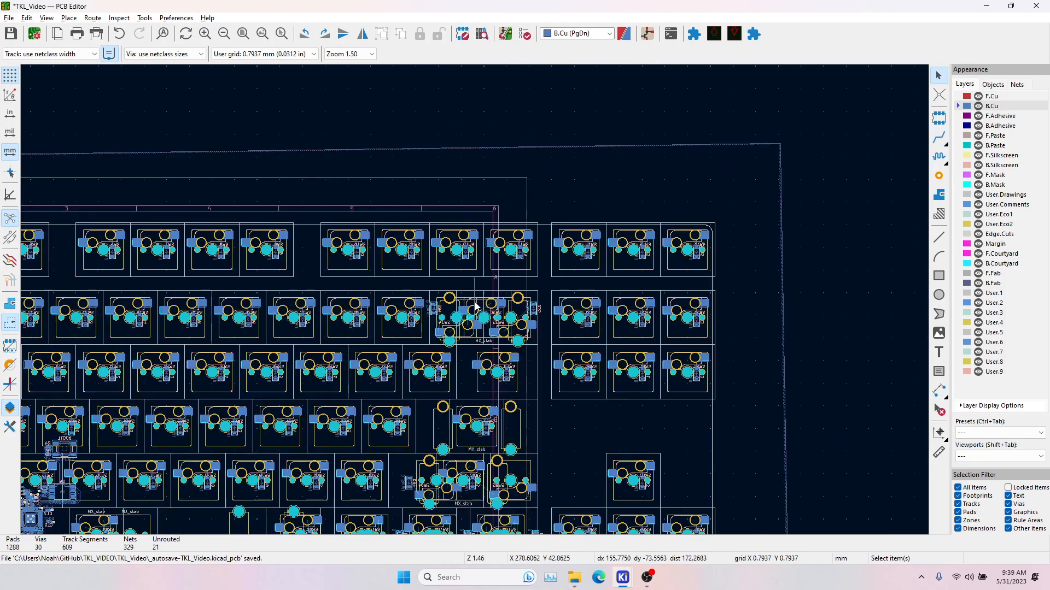
scroll(473, 339, "up", 3)
left_click(939, 137)
scroll(382, 224, "up", 3)
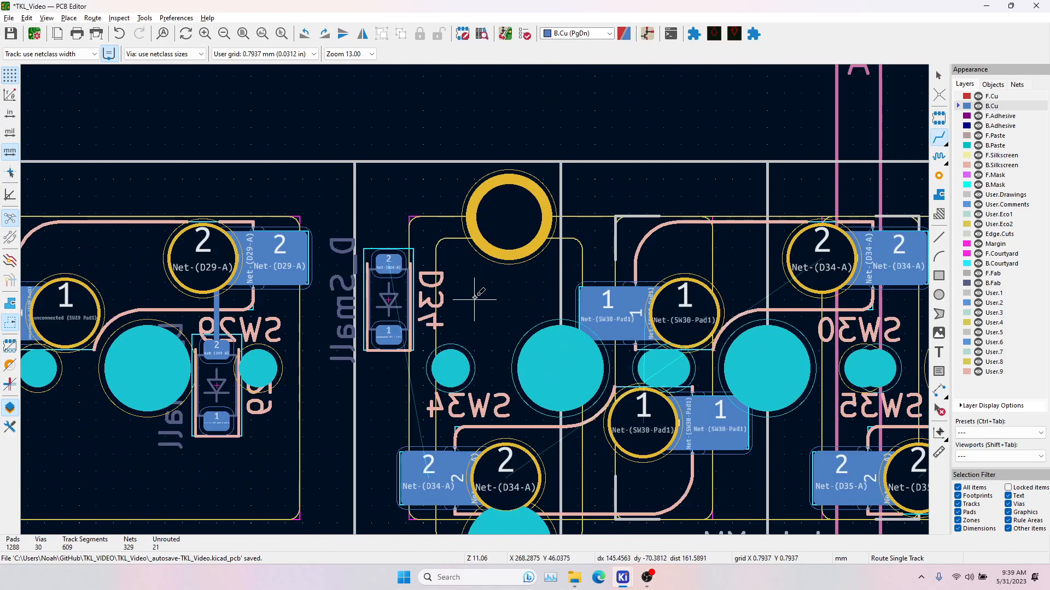
left_click(401, 270)
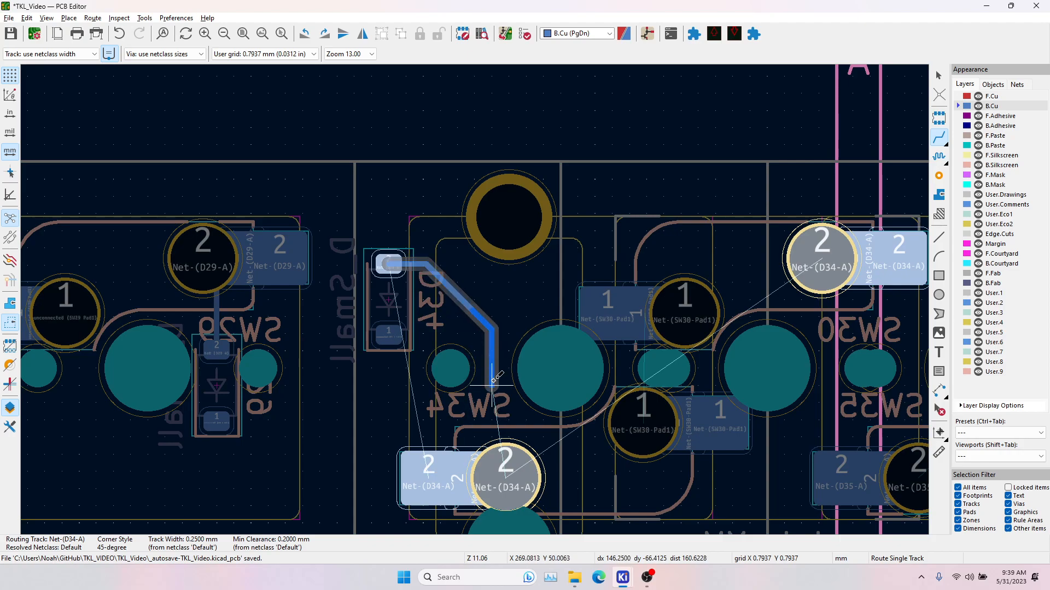
left_click(494, 462)
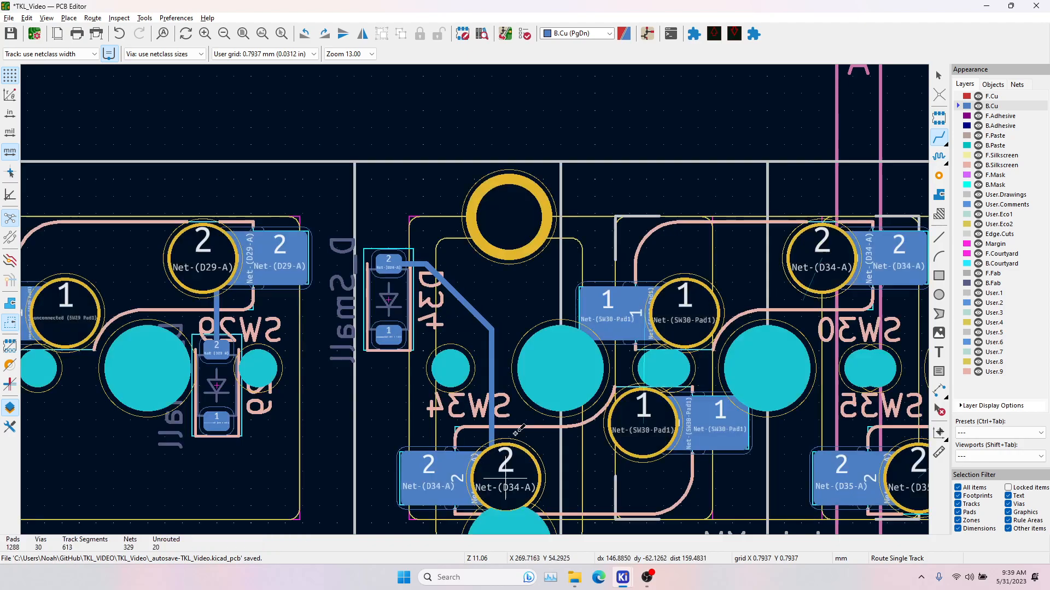
Route a track from pad 2 of SW30 to the bend in the track between D34 and SW34.
left_click(831, 251)
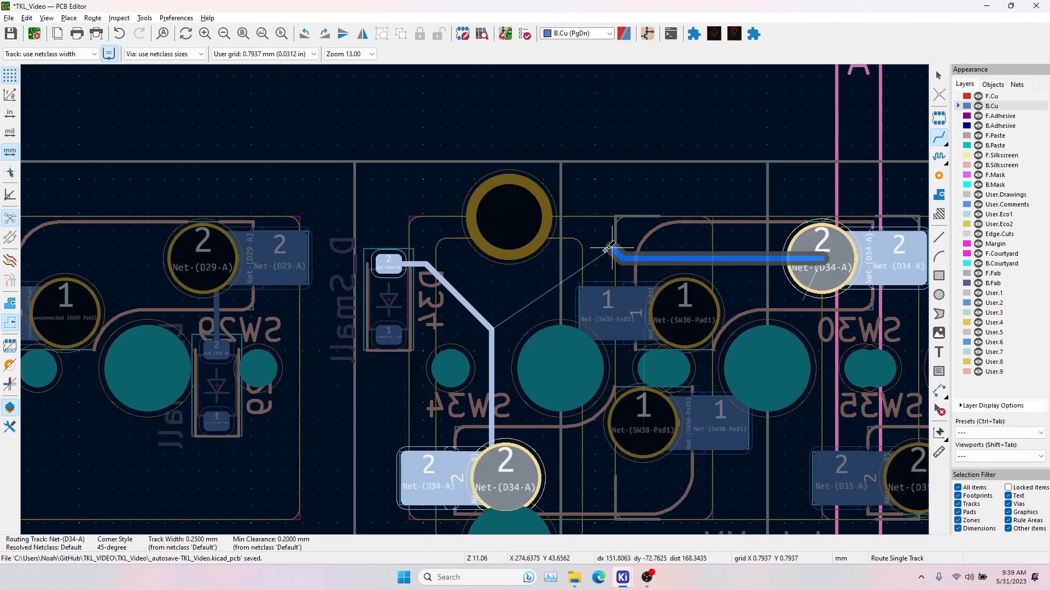
left_click(492, 327)
left_click(531, 280)
left_click(576, 259)
Connect the pad 1 pairs of SW30 and SW34 with two short vertical tracks between the switches.
middle_click_drag(562, 368, 449, 194)
left_click(571, 141)
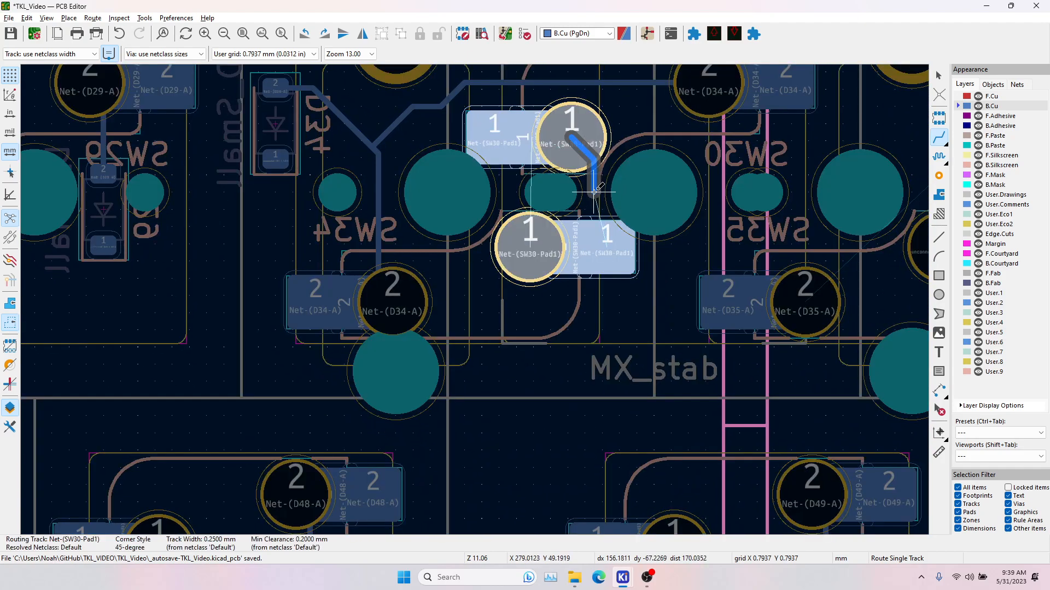
left_click(603, 257)
left_click(501, 147)
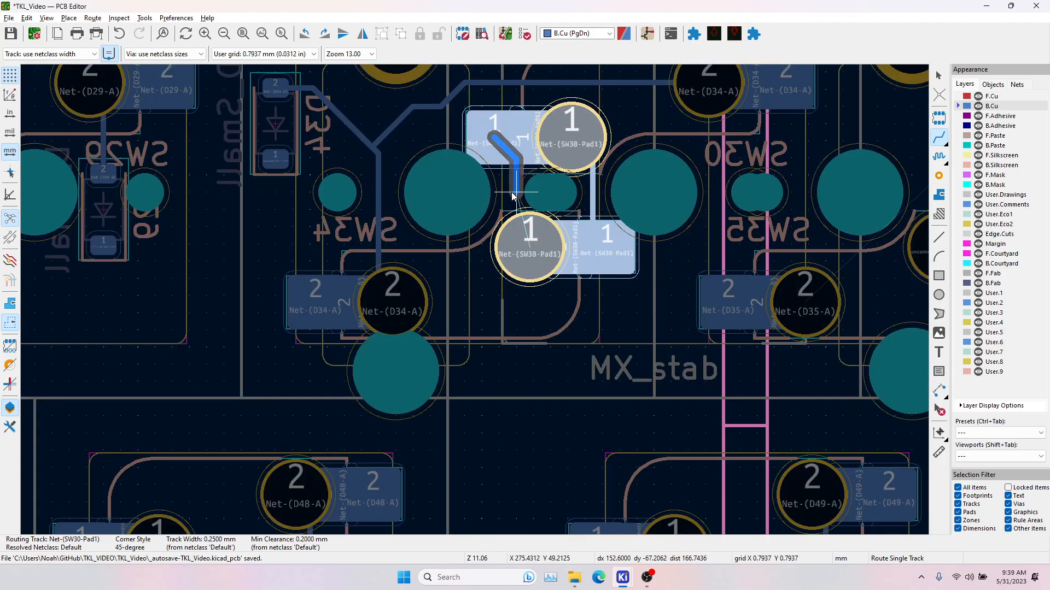
left_click(528, 248)
Route tracks from pad 2 of diode D84 to pad 2 of SW84 and to pad 2 of SW82.
scroll(545, 321, "down", 2)
scroll(475, 300, "down", 1)
middle_click_drag(517, 449, 498, 314)
middle_click_drag(510, 450, 500, 314)
scroll(377, 365, "up", 2)
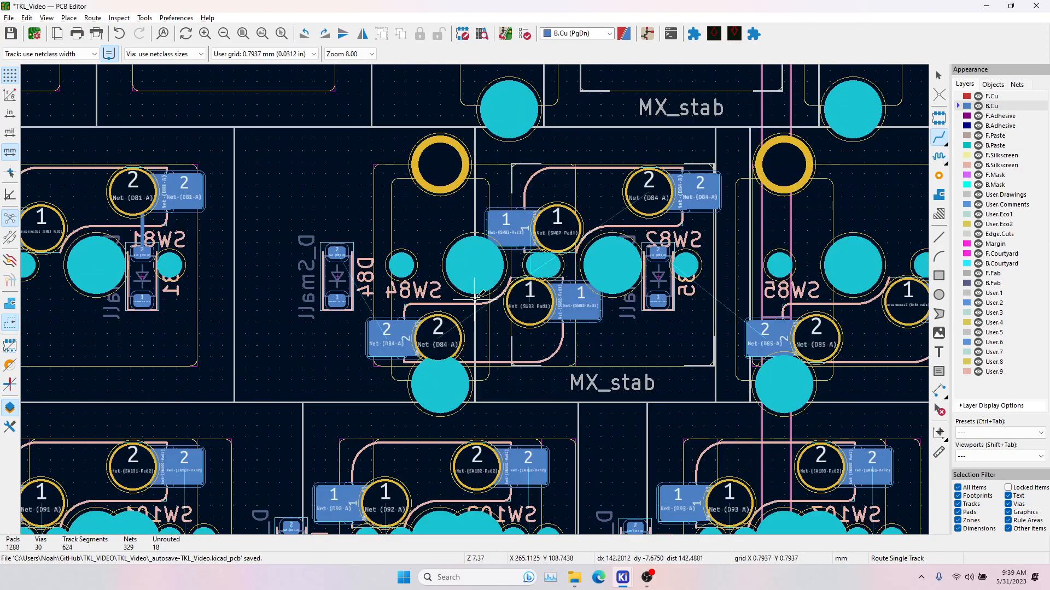
left_click(337, 253)
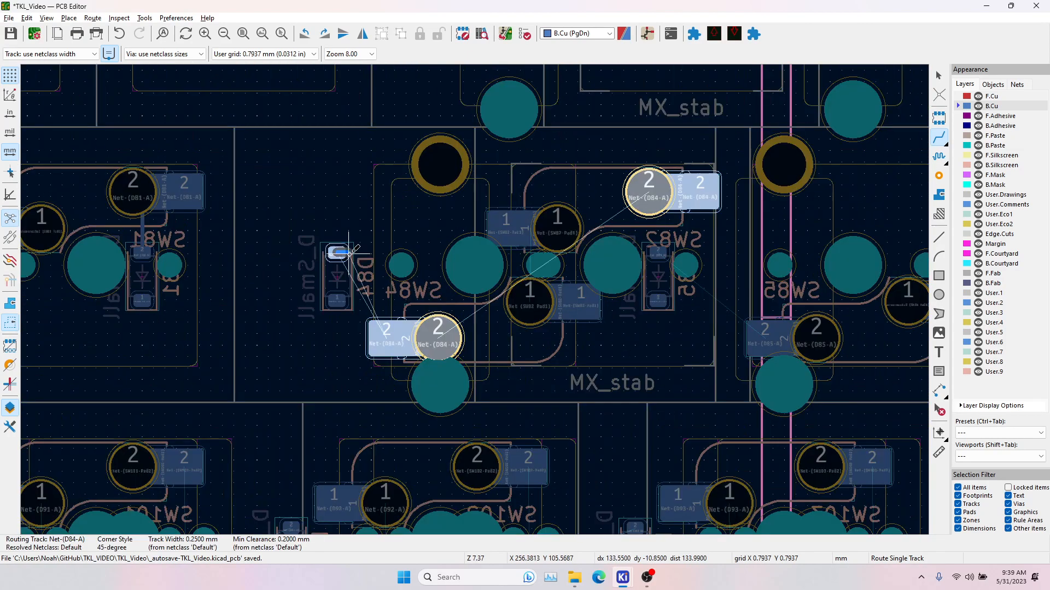
left_click(386, 334)
left_click(336, 250)
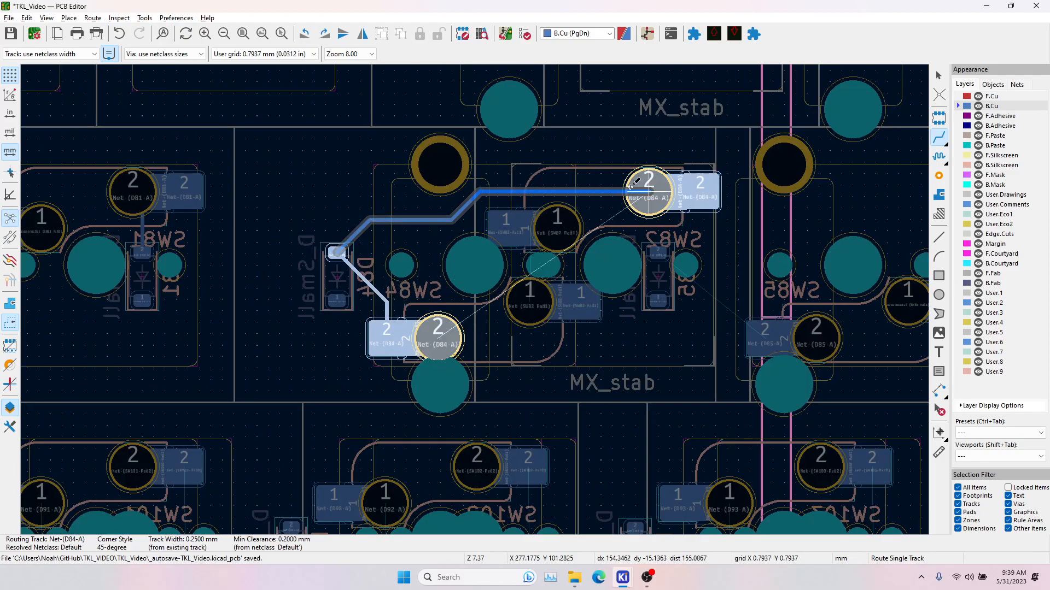
left_click(649, 192)
Reroute the SW30 branch so it runs diagonally into the junction of the D34 and SW34 tracks.
middle_click_drag(519, 191, 553, 476)
middle_click_drag(586, 85, 573, 391)
middle_click_drag(651, 85, 634, 329)
left_click(614, 205)
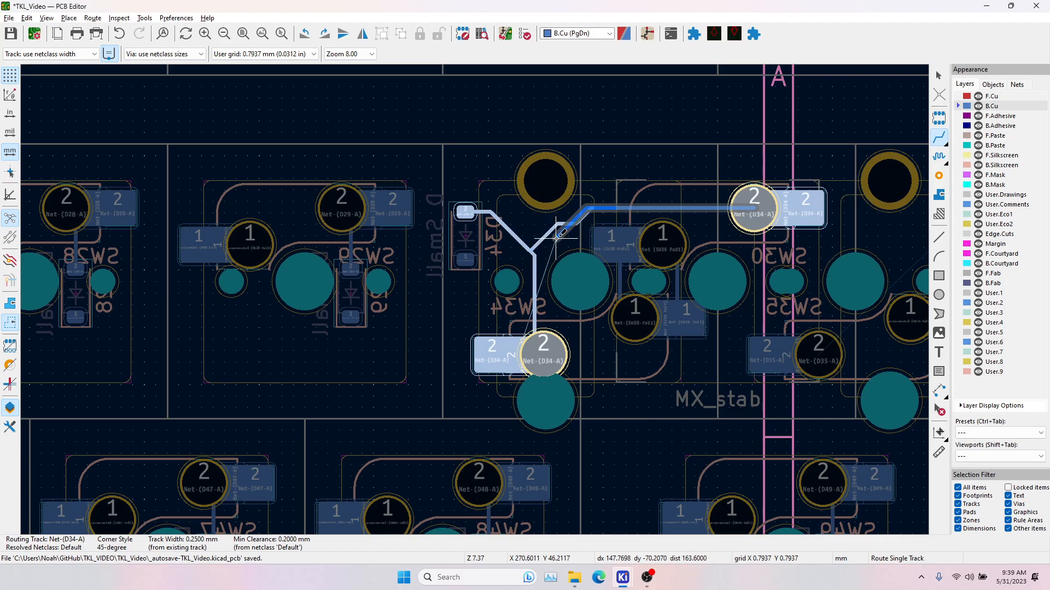
left_click(538, 249)
left_click(552, 235)
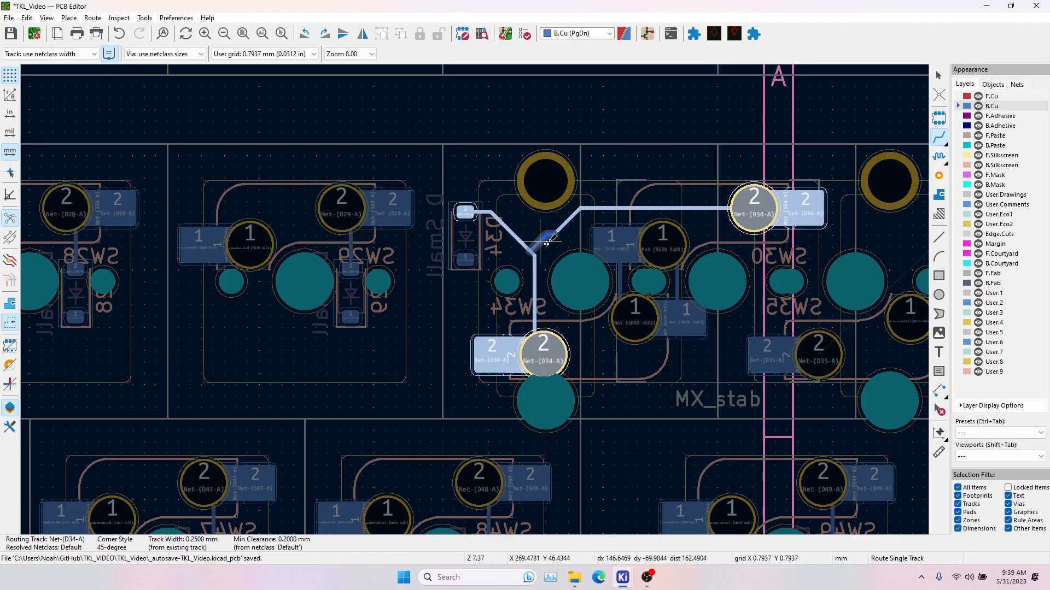
scroll(536, 250, "up", 5)
key("/")
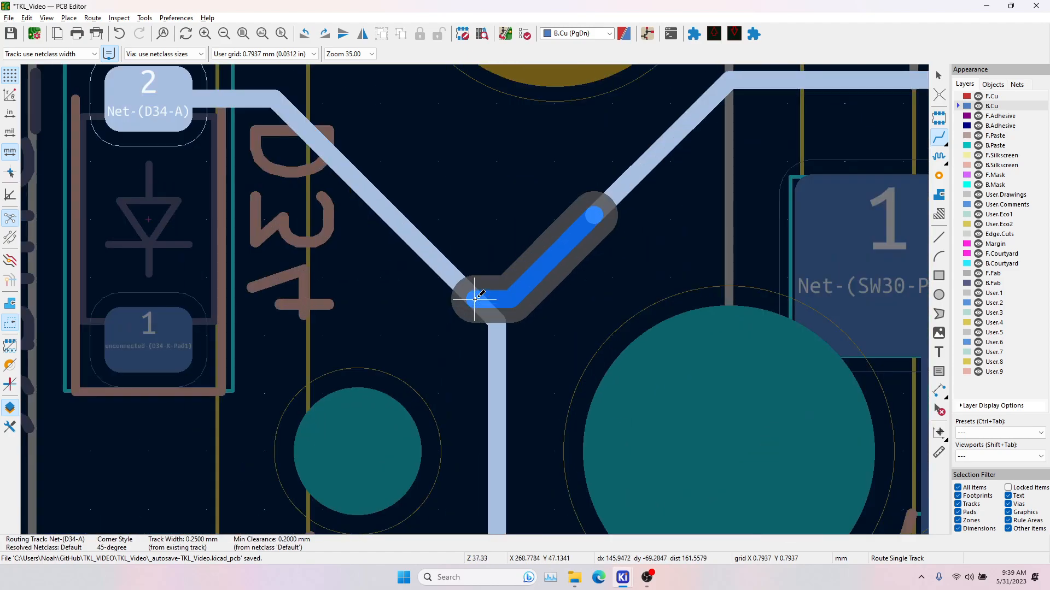
left_click(479, 301)
left_click(497, 331)
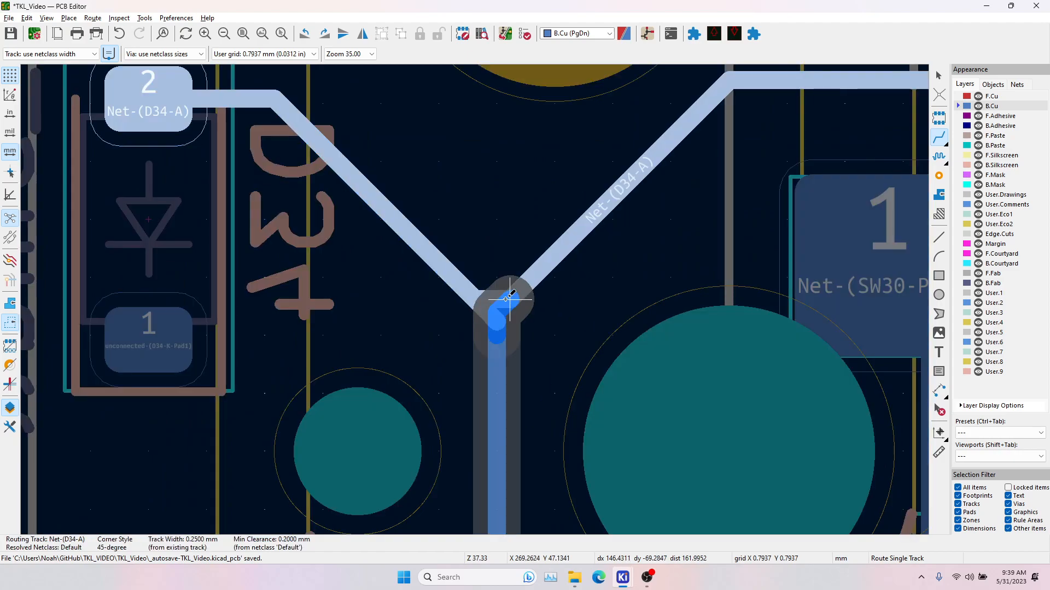
left_click(508, 298)
scroll(508, 298, "down", 5)
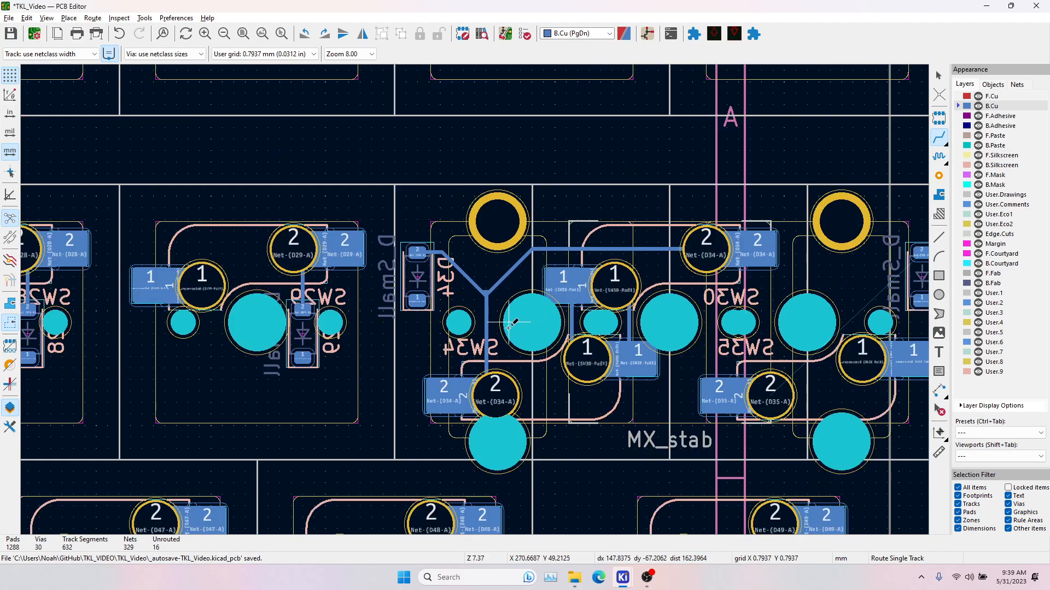
Delete the short leftover segments at the D34 junction and the diagonal segment leading from it to D34.
scroll(495, 300, "up", 4)
key("Escape")
left_click(469, 276)
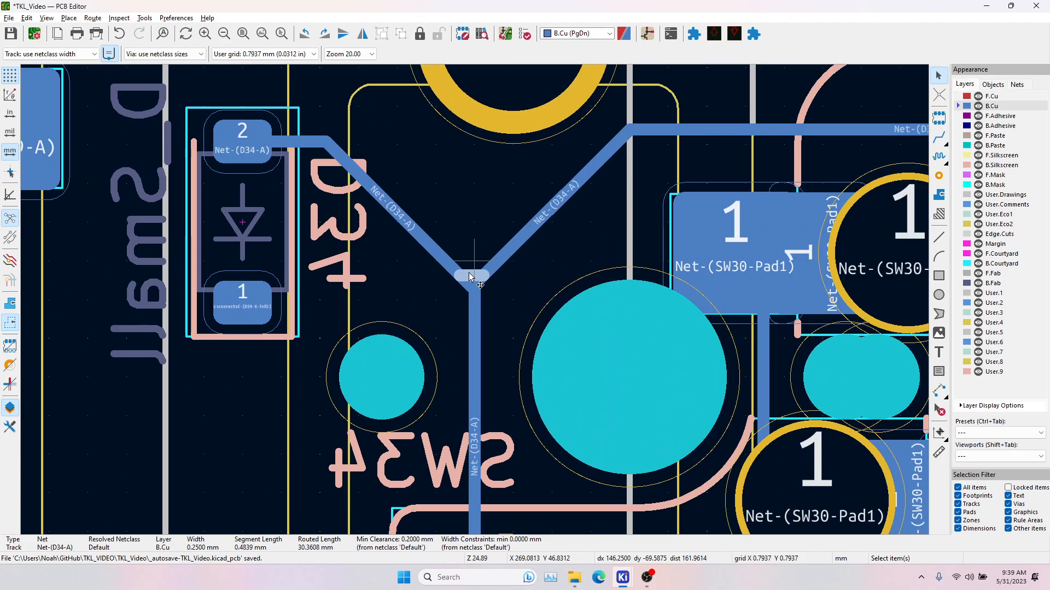
key("Delete")
left_click(470, 284)
key("Delete")
left_click(457, 273)
key("Delete")
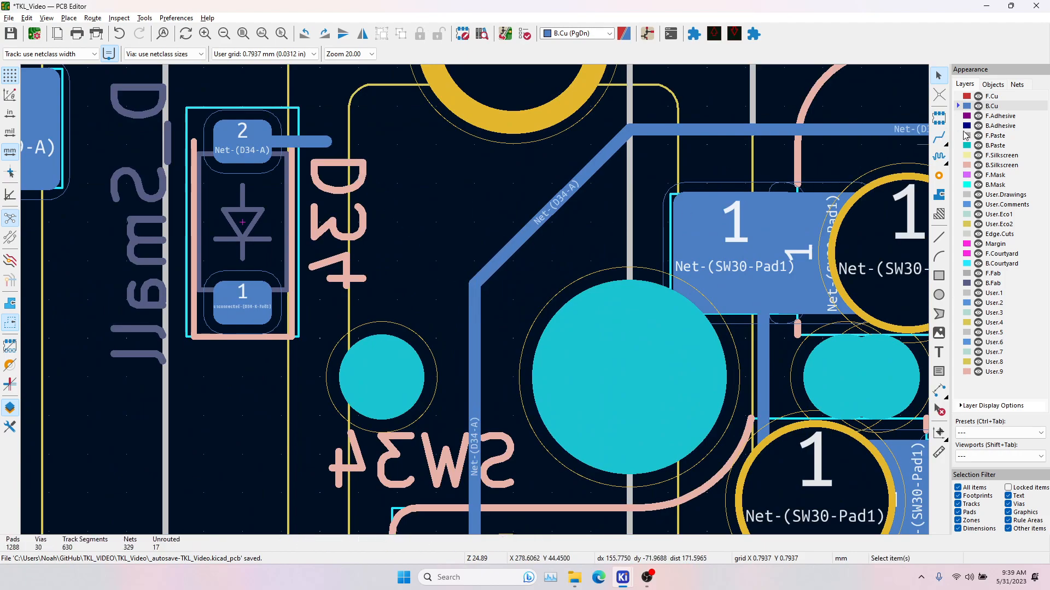
Route a straight diagonal track from the SW30/SW34 track corner to the stub on pad 2 of D34.
left_click(943, 140)
left_click(475, 283)
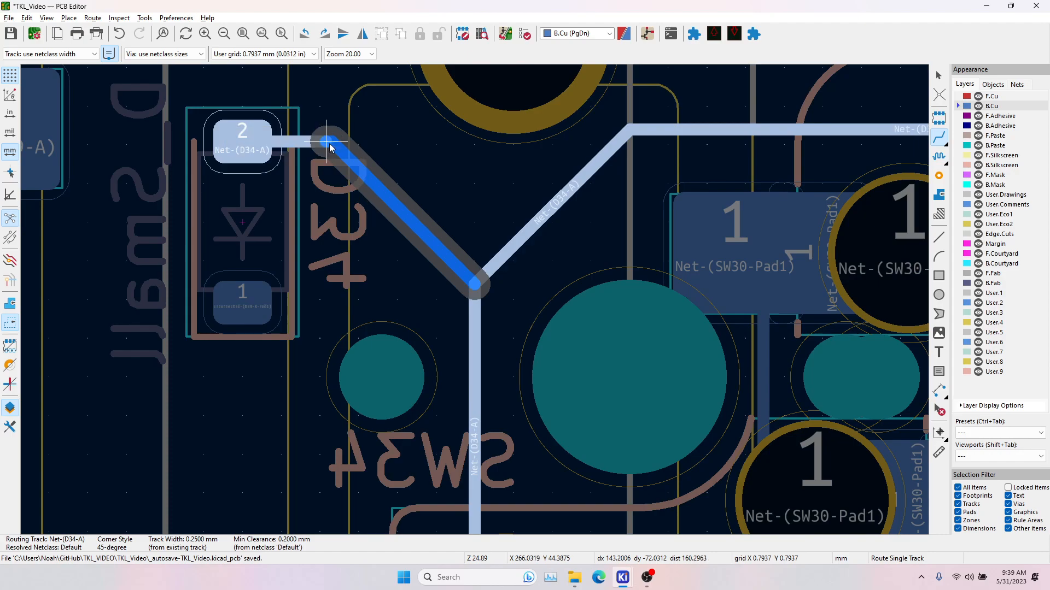
left_click(330, 142)
Connect the pad 1 pairs of SW82 and SW84 with two short vertical tracks between the switches.
scroll(330, 143, "down", 5)
middle_click_drag(504, 392, 499, 190)
middle_click_drag(514, 431, 506, 311)
scroll(445, 378, "up", 2)
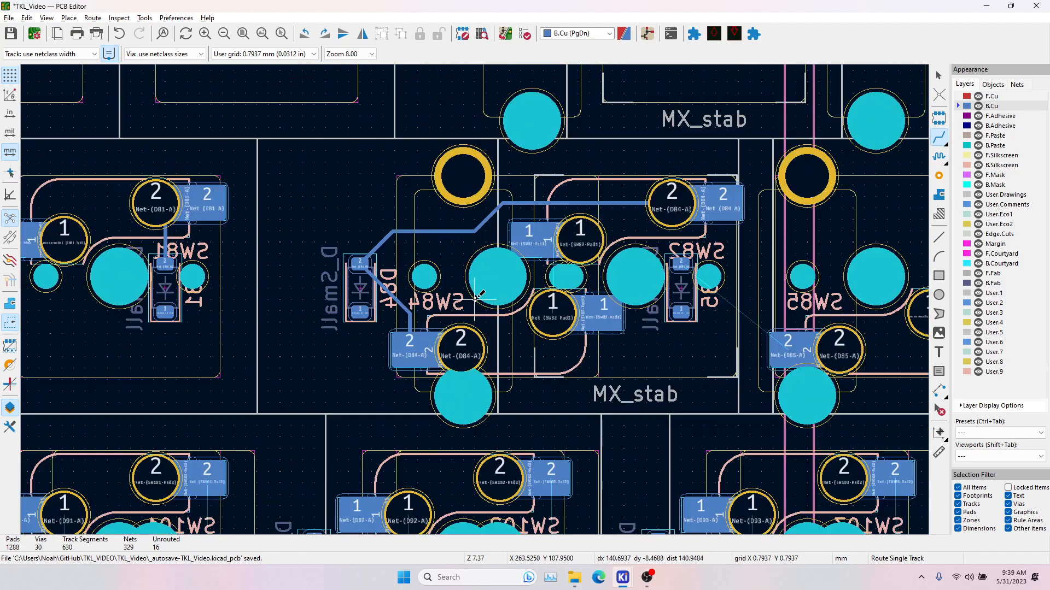
left_click(544, 235)
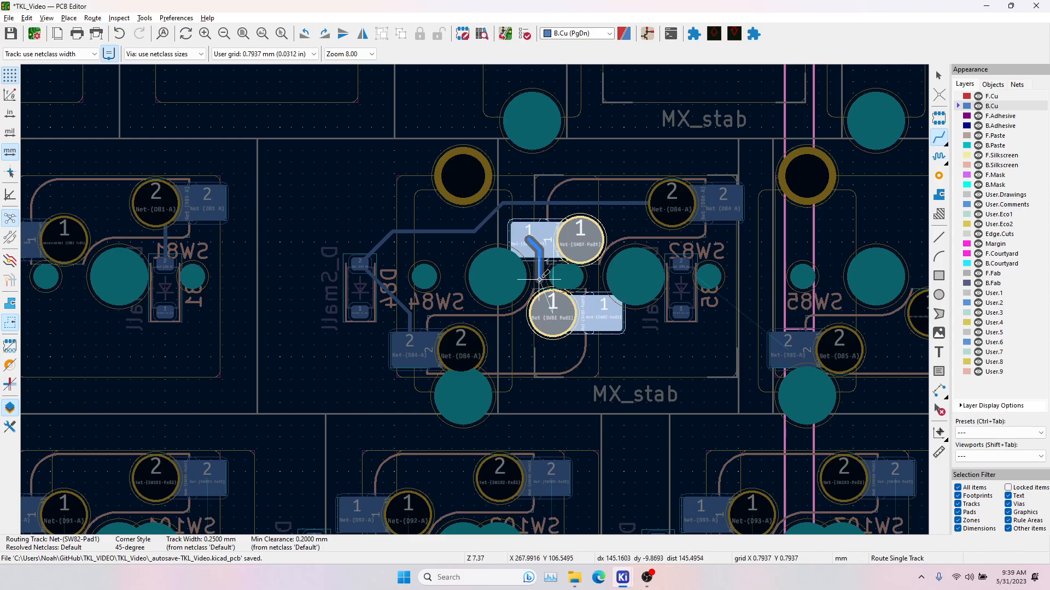
left_click(549, 308)
left_click(580, 234)
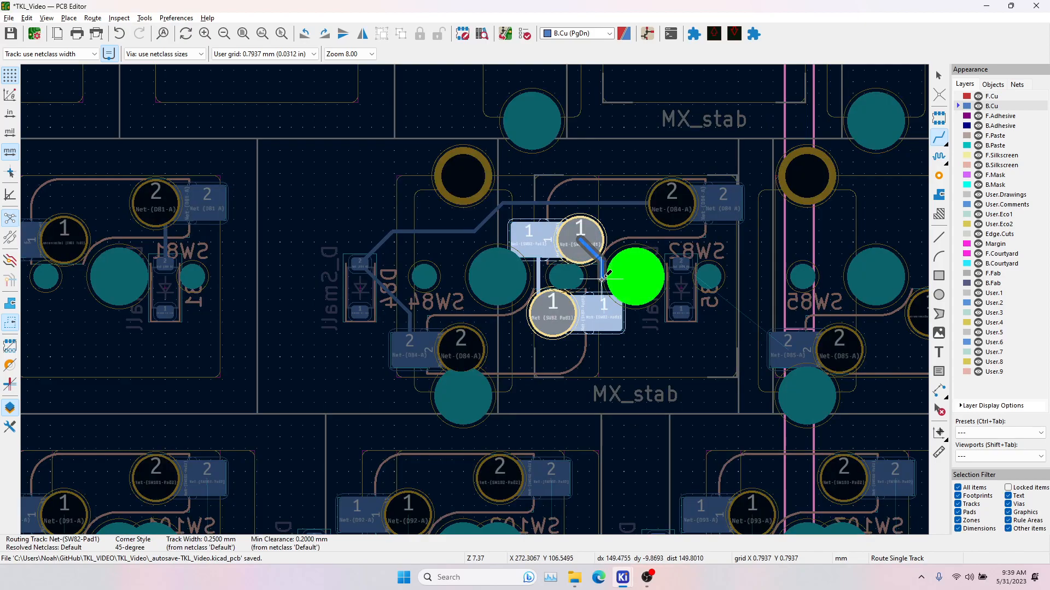
left_click(595, 304)
Route a track from pad 2 of SW85 around the mounting hole to pad 2 of diode D85.
middle_click_drag(673, 246, 562, 278)
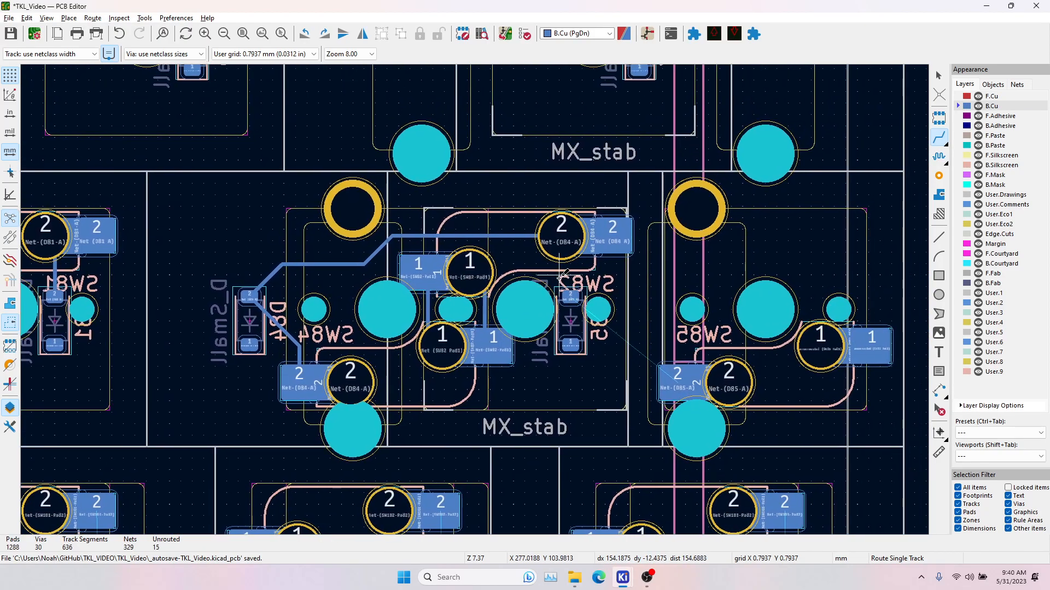
left_click(731, 374)
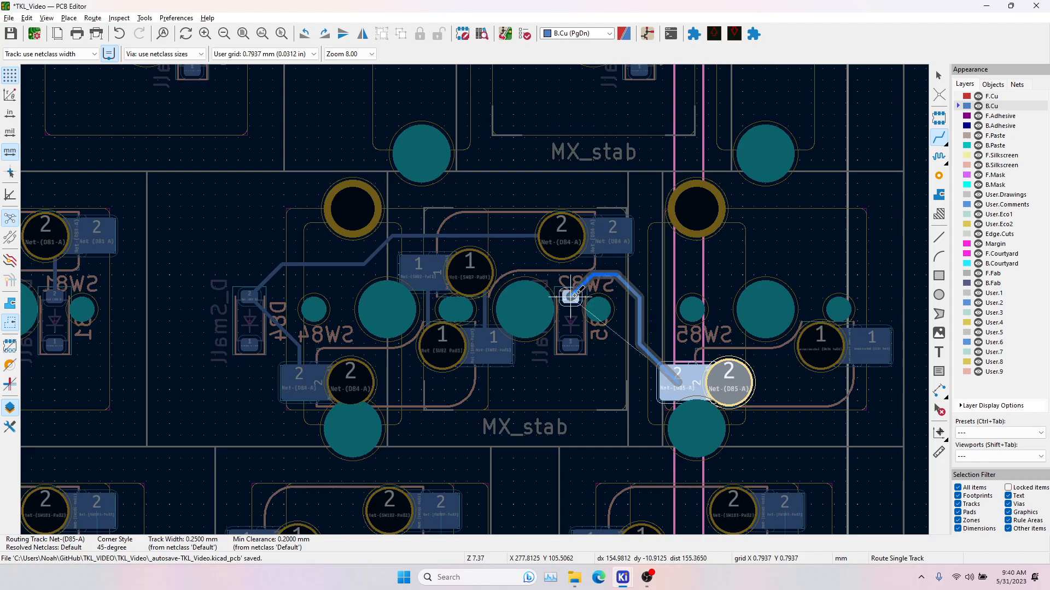
left_click(574, 296)
Switch to the Schematic Editor, rotate SW35 by 180° so its other pin meets D35, and save the schematic.
scroll(505, 133, "down", 5)
scroll(483, 208, "up", 5)
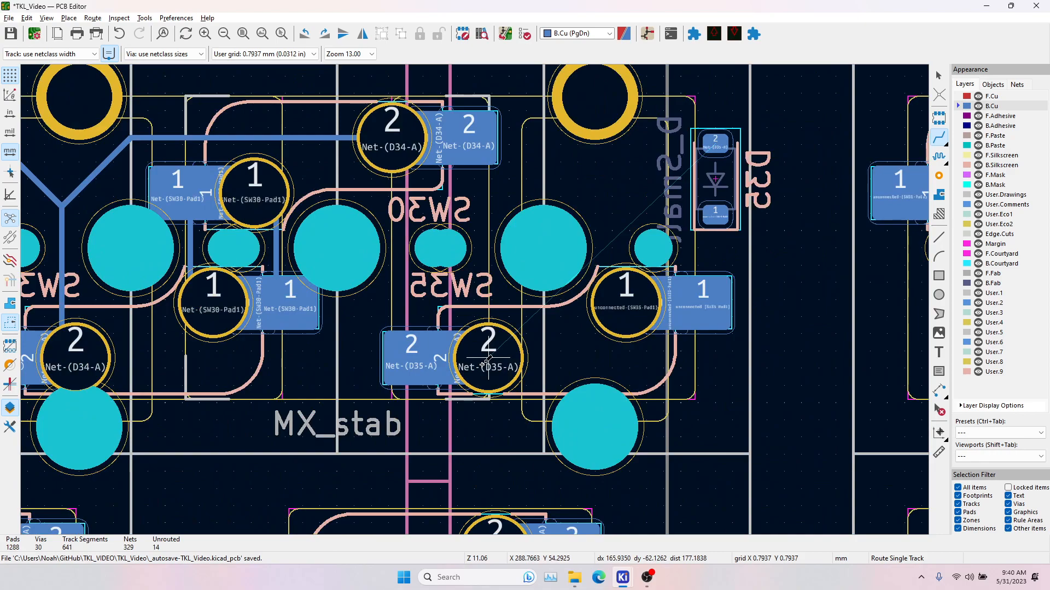
key("Escape")
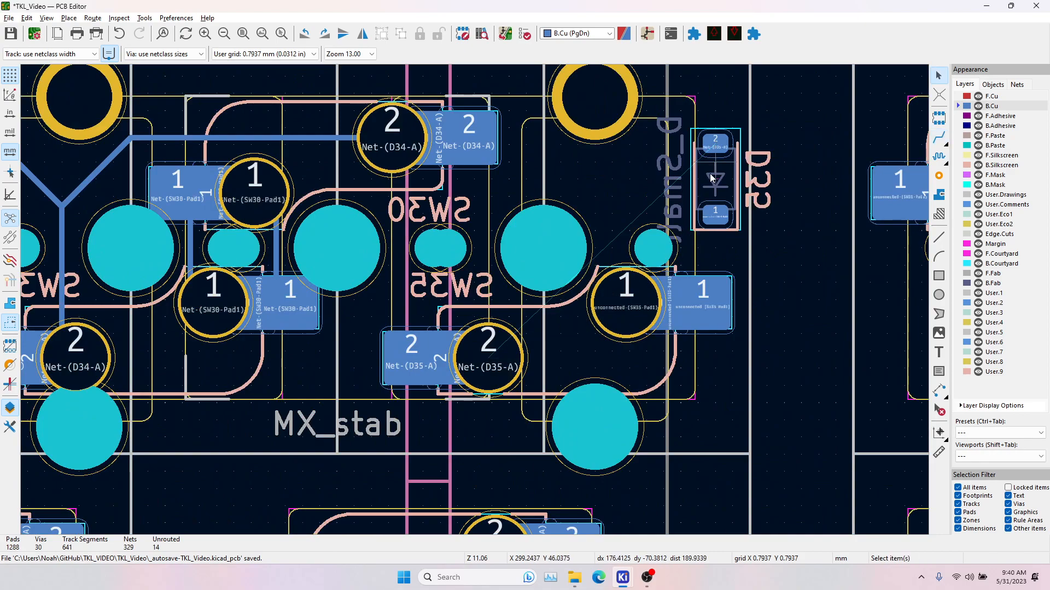
key("alt+Tab")
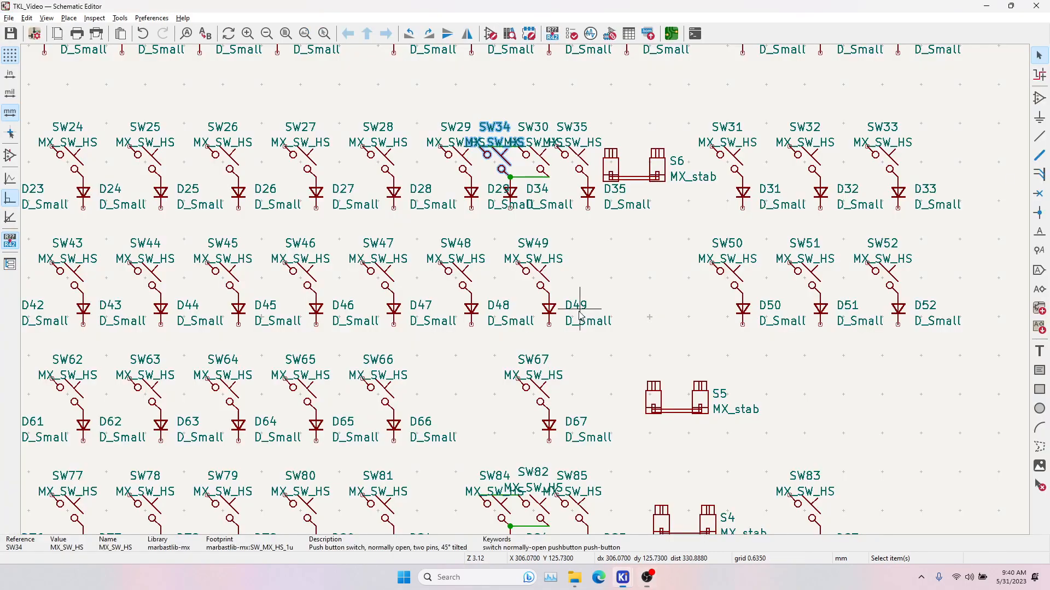
left_click(577, 160)
left_click(542, 162)
left_click(581, 163)
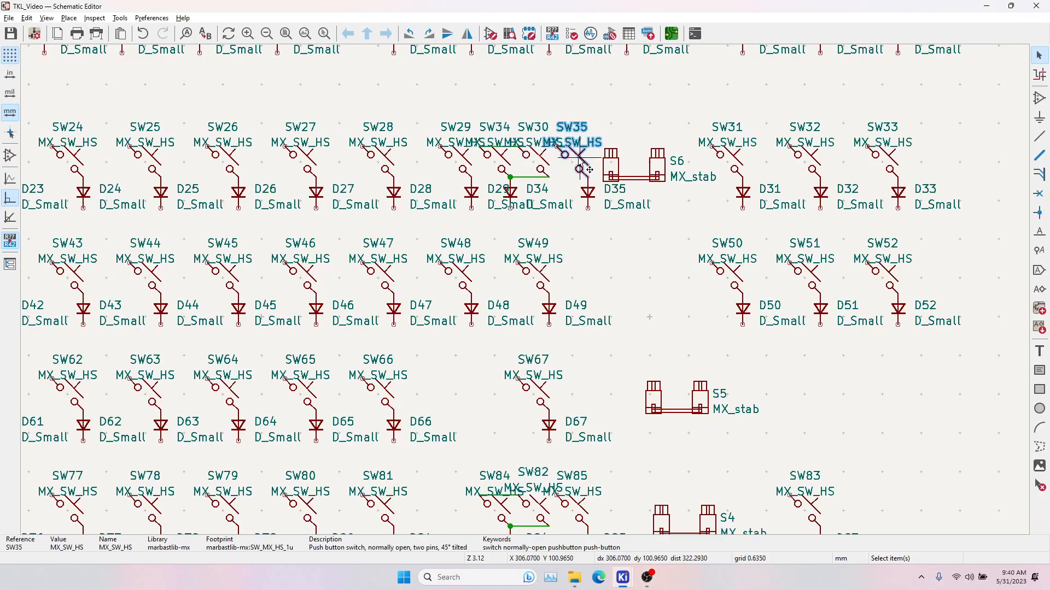
key("r")
key("r")
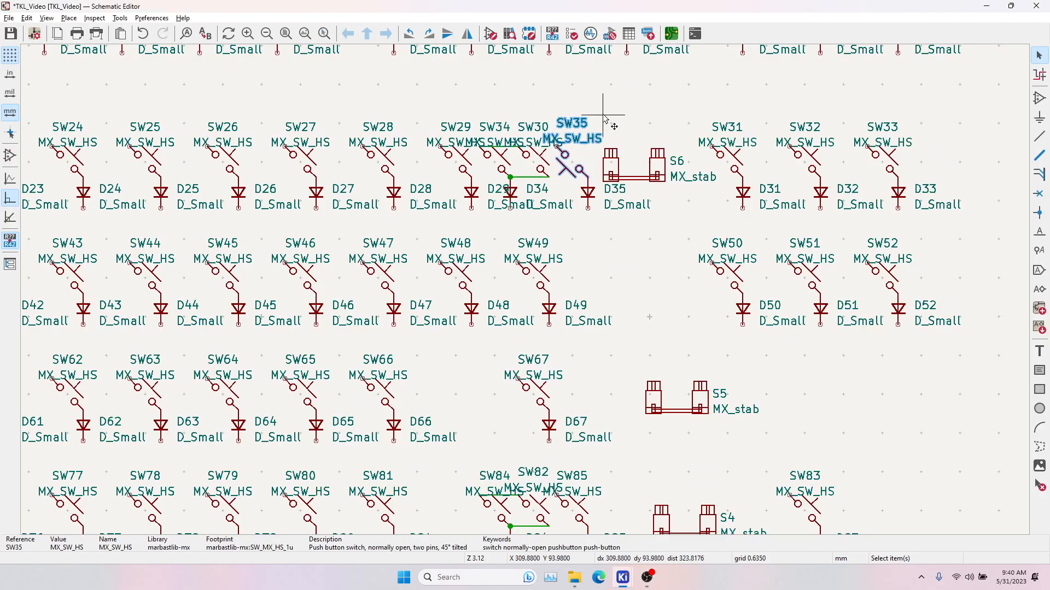
key("Escape")
key("ctrl+s")
Return to the PCB Editor and update the board from the schematic with SW35's swapped pin connections.
key("alt+Tab")
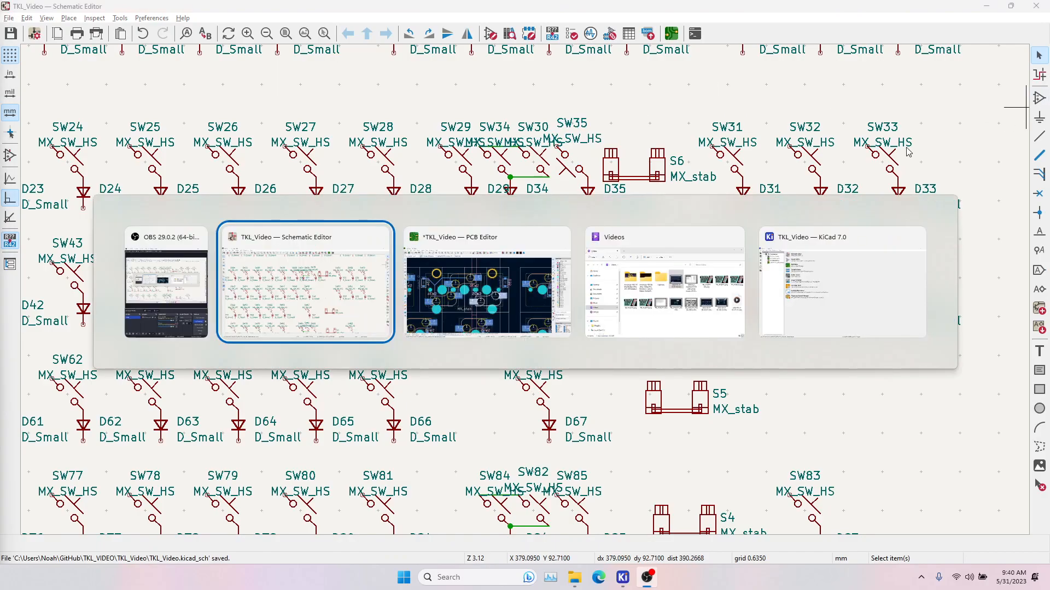
key("alt+Tab")
left_click(939, 139)
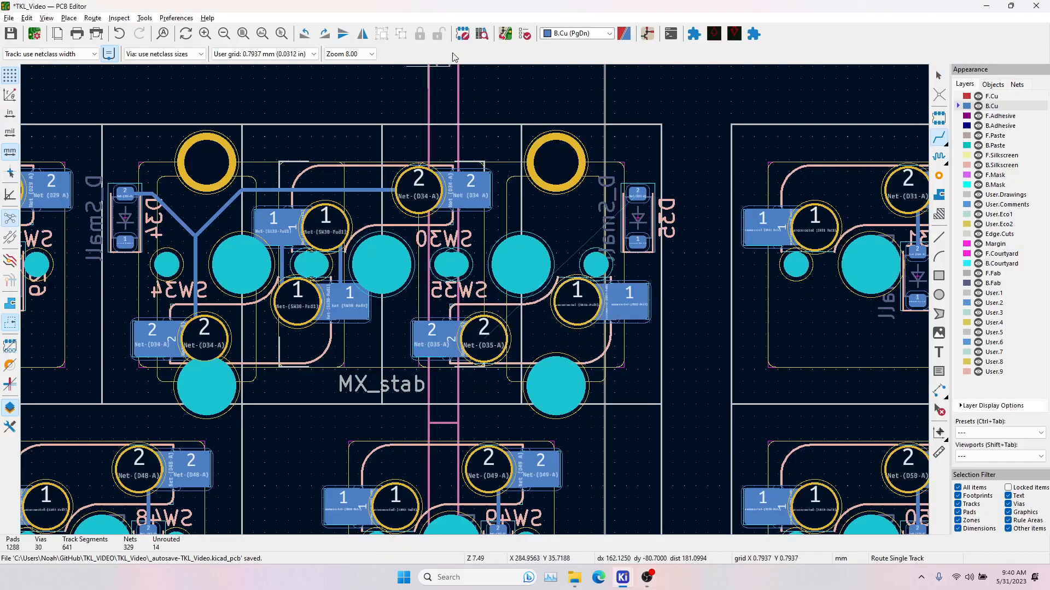
left_click(504, 36)
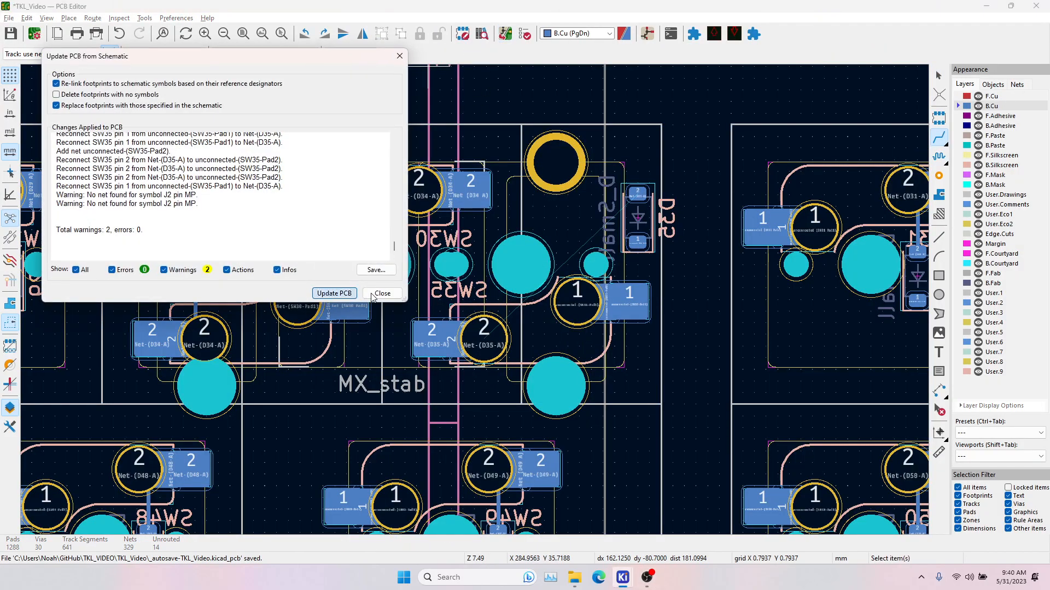
left_click(335, 294)
Route a track from pad 1 of SW35 to pad 2 of diode D35.
left_click(939, 139)
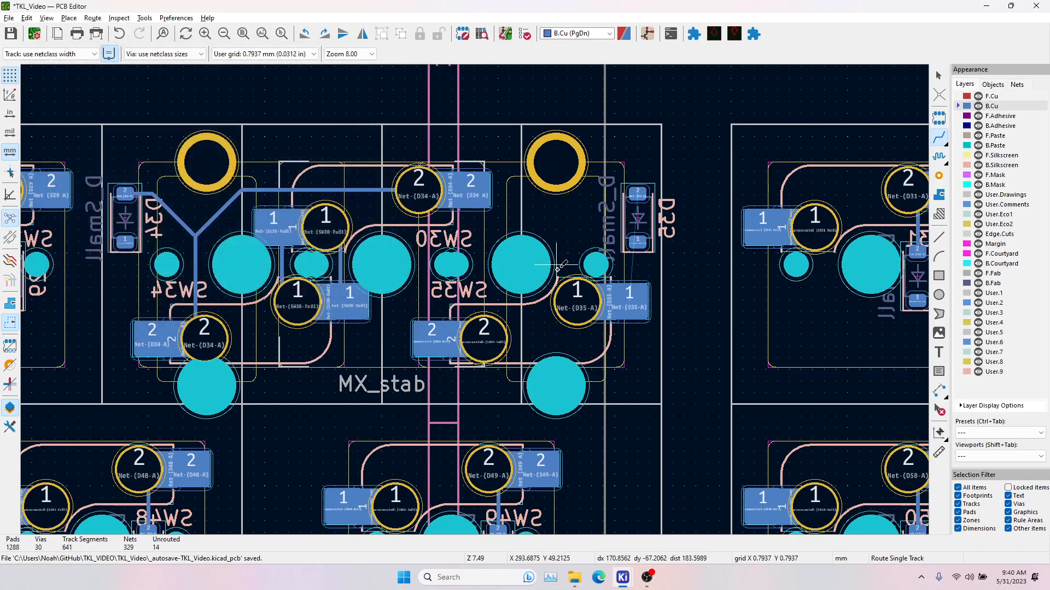
left_click(579, 301)
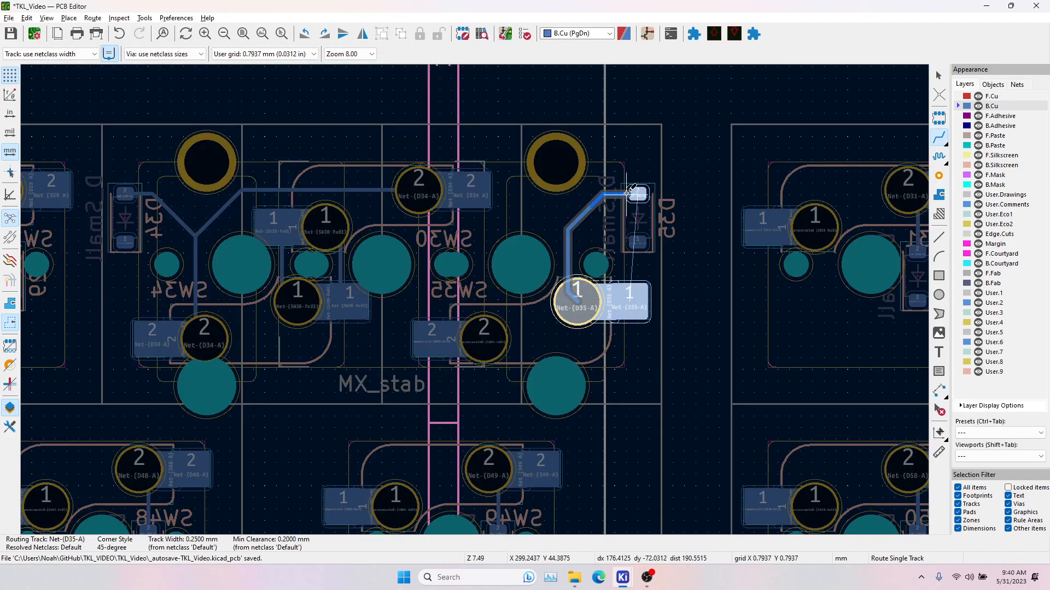
left_click(629, 194)
scroll(512, 335, "down", 5)
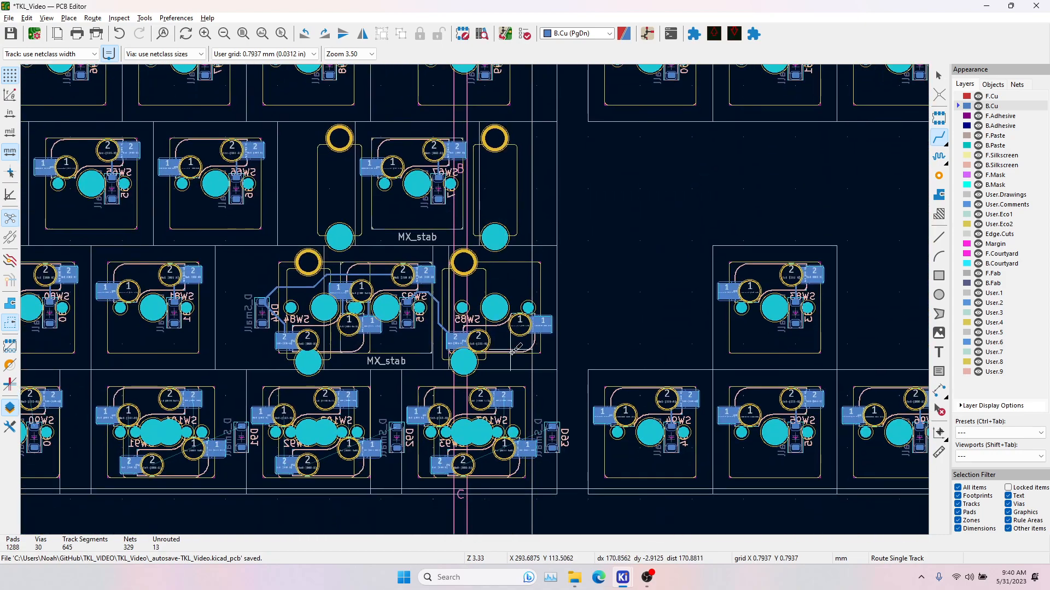
Route a back-copper track from pad 2 of diode D90 to pad 2 of SW90.
middle_click_drag(194, 450, 542, 373)
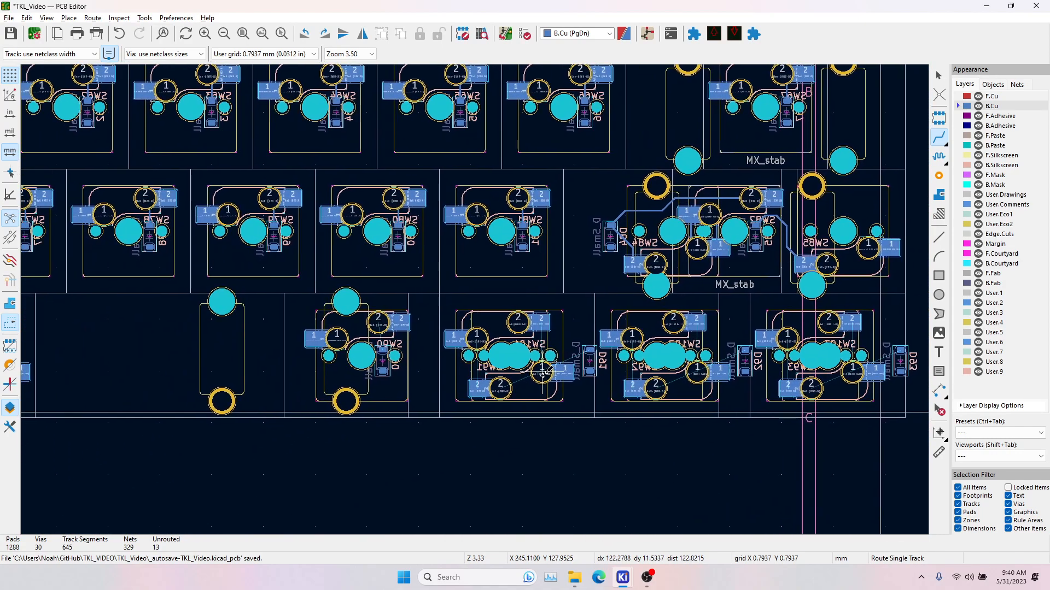
scroll(427, 352, "up", 5)
left_click(505, 282)
left_click(487, 224)
middle_click_drag(801, 292, 529, 312)
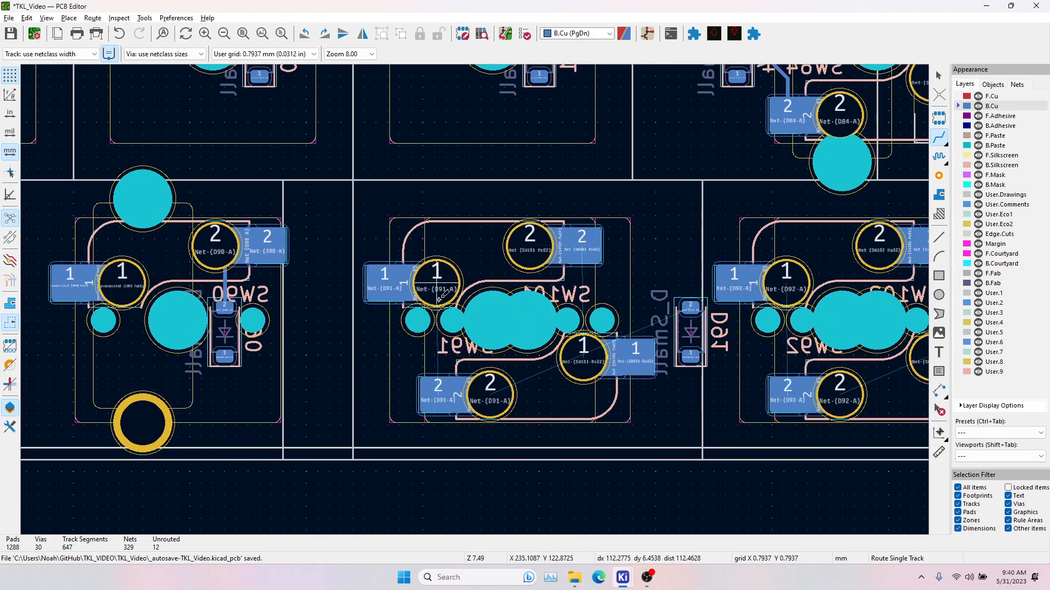
middle_click_drag(490, 392, 290, 393)
left_click(586, 282)
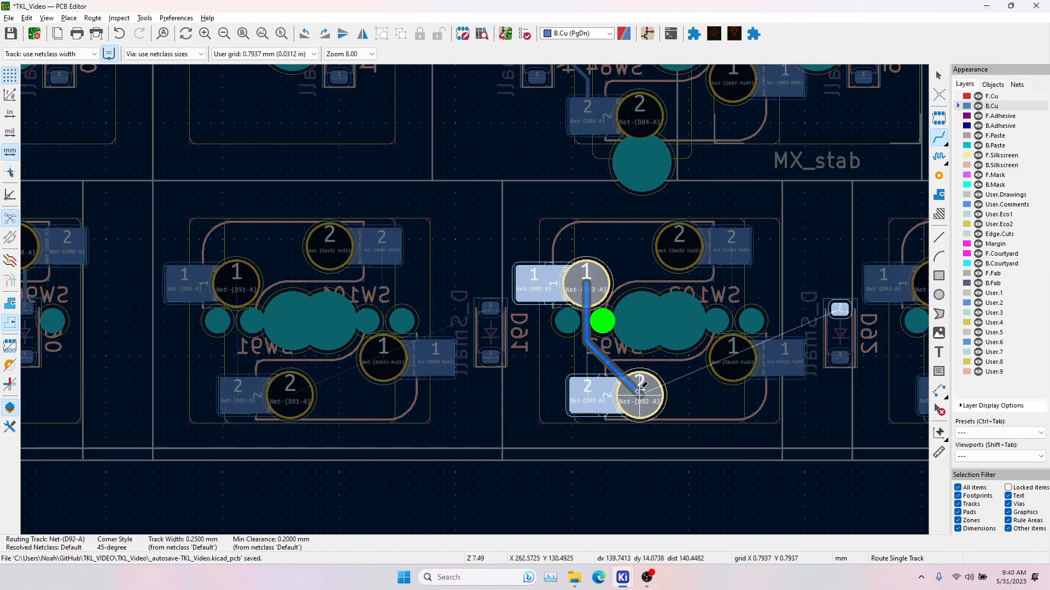
key("Escape")
left_click(782, 359)
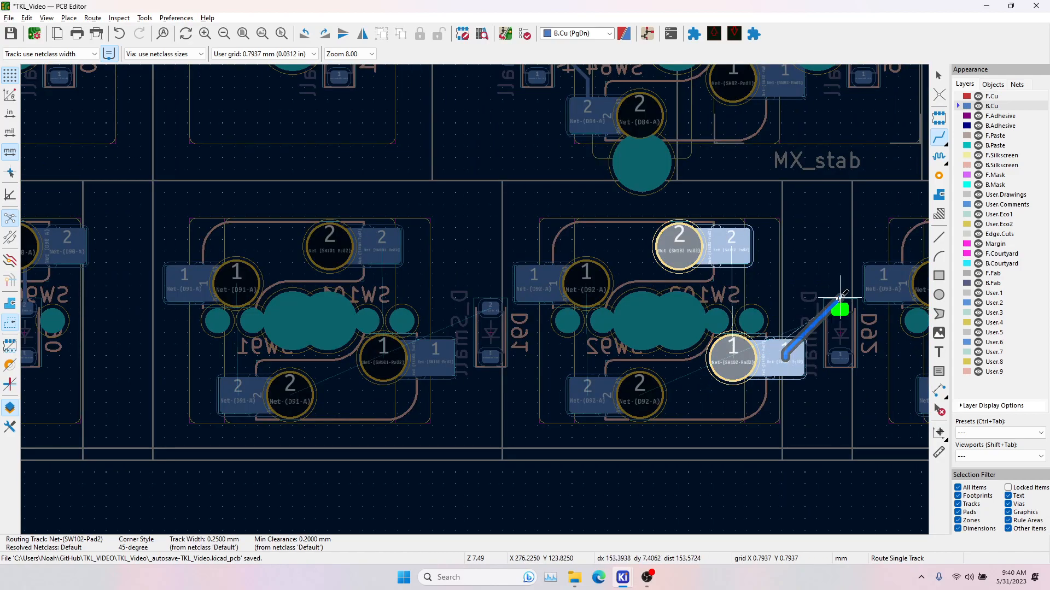
key("Escape")
middle_click_drag(841, 308, 570, 300)
middle_click_drag(745, 296, 525, 342)
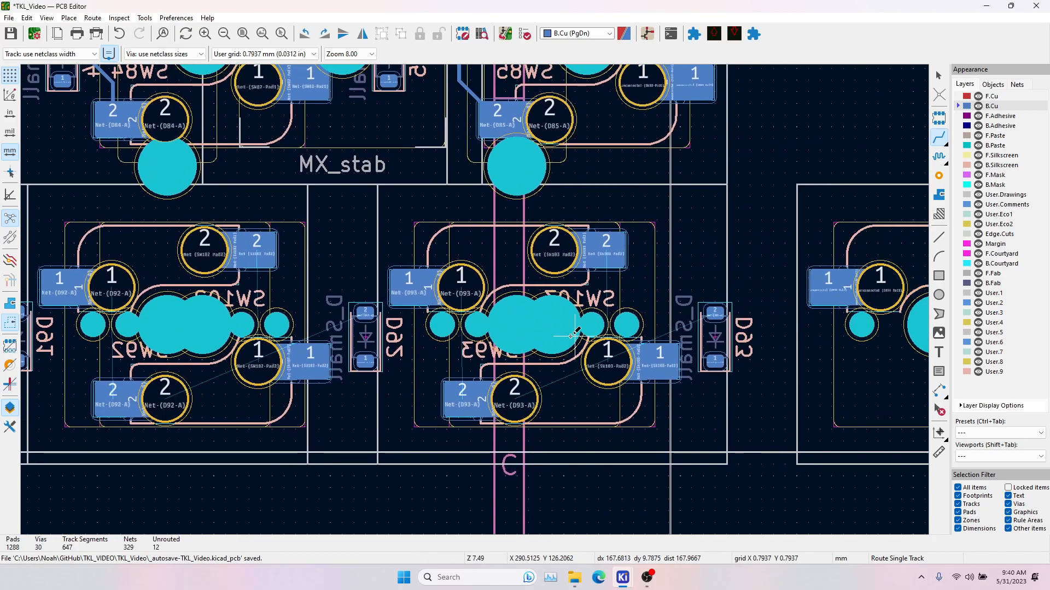
Switch to the Schematic Editor, rotate SW101, SW91, SW102, SW92, SW103 and SW93 by 180° each, and save the schematic.
key("alt+Tab")
scroll(482, 344, "down", 5)
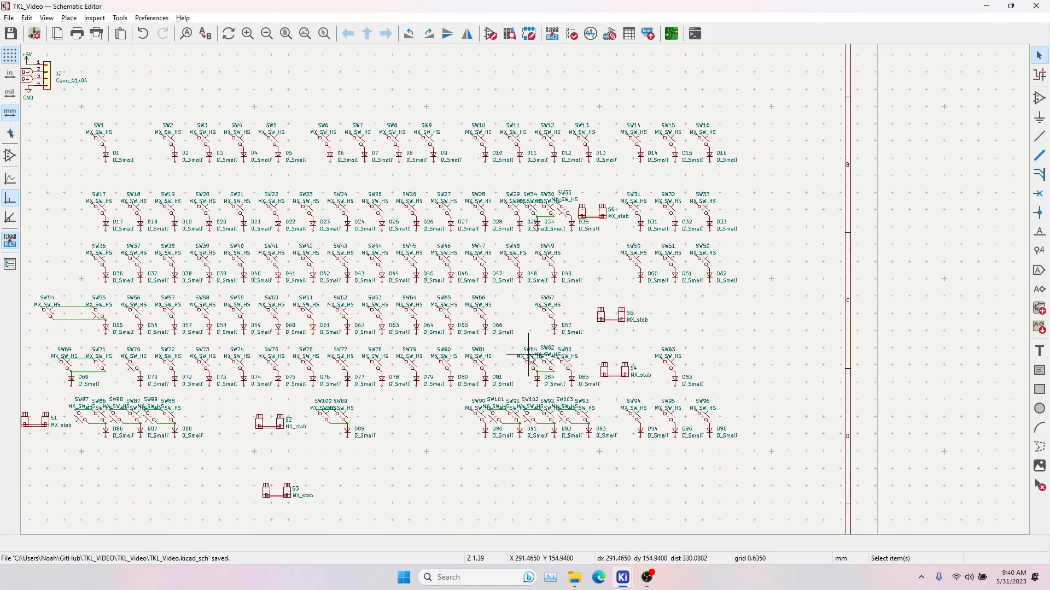
scroll(529, 303, "up", 5)
key("r")
key("r")
left_click(565, 300)
key("r")
key("r")
left_click(602, 301)
key("r")
key("r")
left_click(645, 304)
key("r")
key("r")
left_click(678, 300)
key("r")
key("r")
left_click(723, 301)
key("r")
key("r")
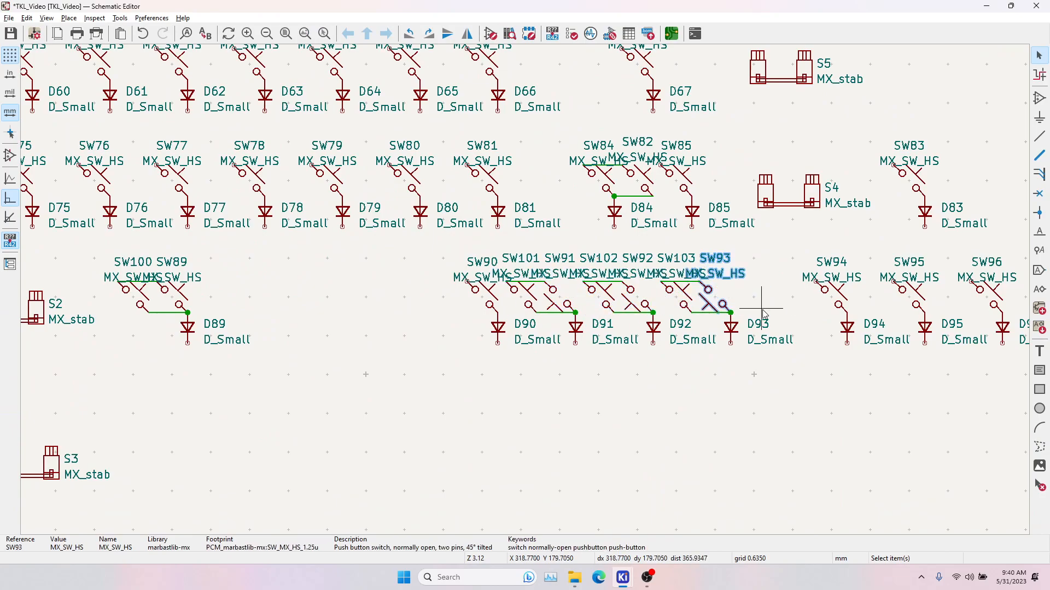
left_click(777, 271)
key("ctrl+s")
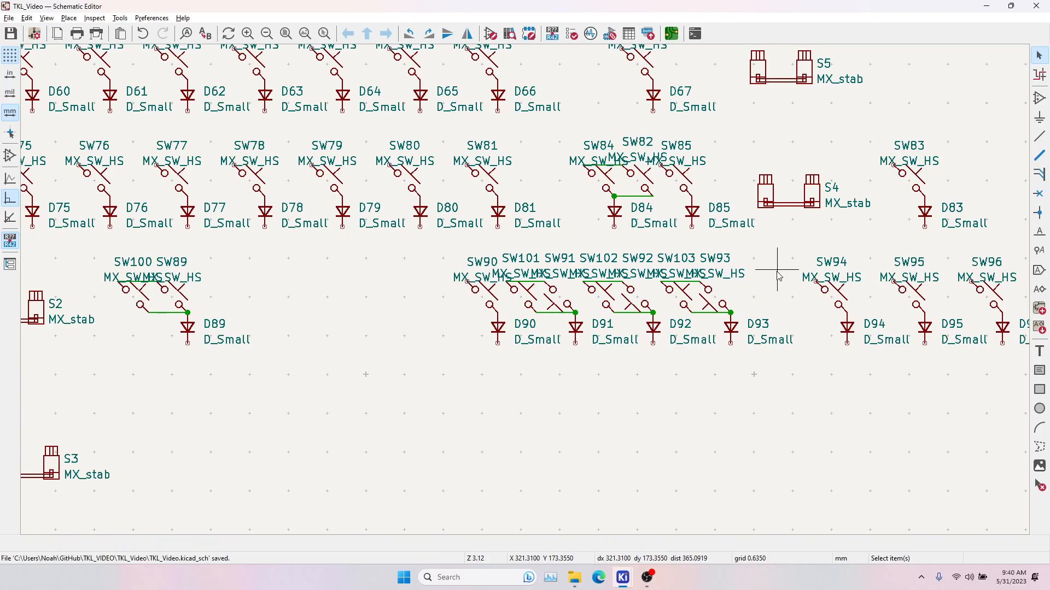
Return to the PCB Editor and update the board from the schematic with the swapped pin connections of the bottom-row switches.
key("alt+Tab")
left_click(353, 293)
left_click(375, 295)
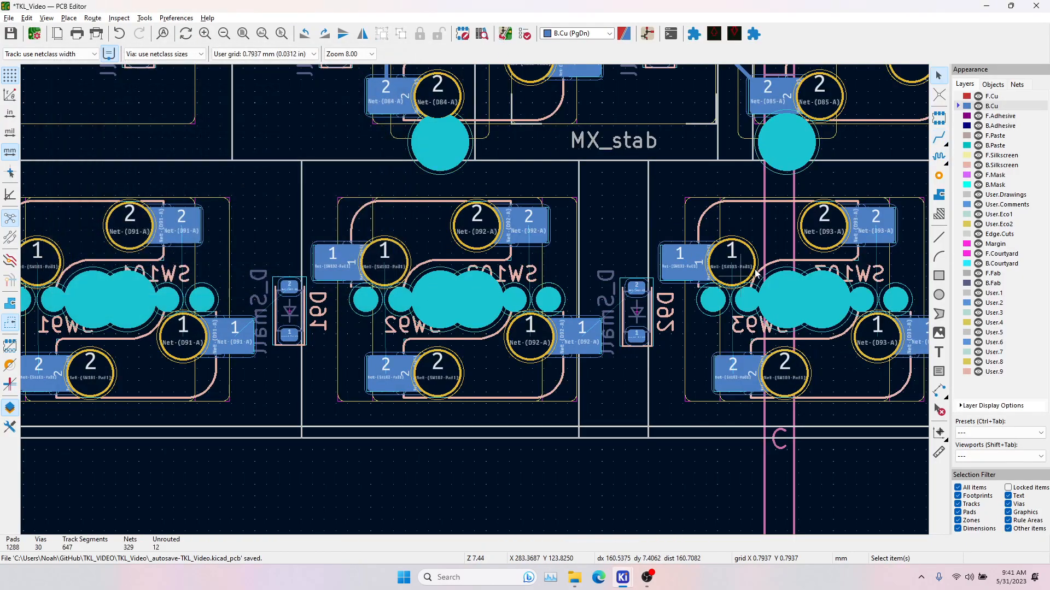
Route SW91 and SW101 in parallel, joining pad 1 to pad 2 on each side, and connect them to pad 2 of D91.
left_click(938, 137)
scroll(396, 270, "left", 5, "ctrl")
left_click(361, 270)
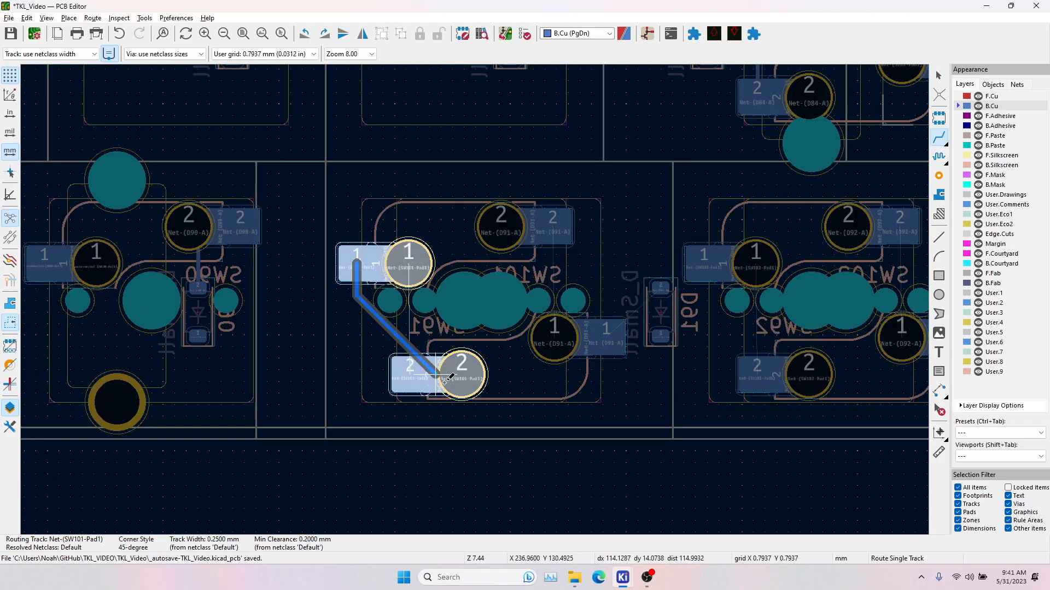
left_click(411, 369)
left_click(552, 219)
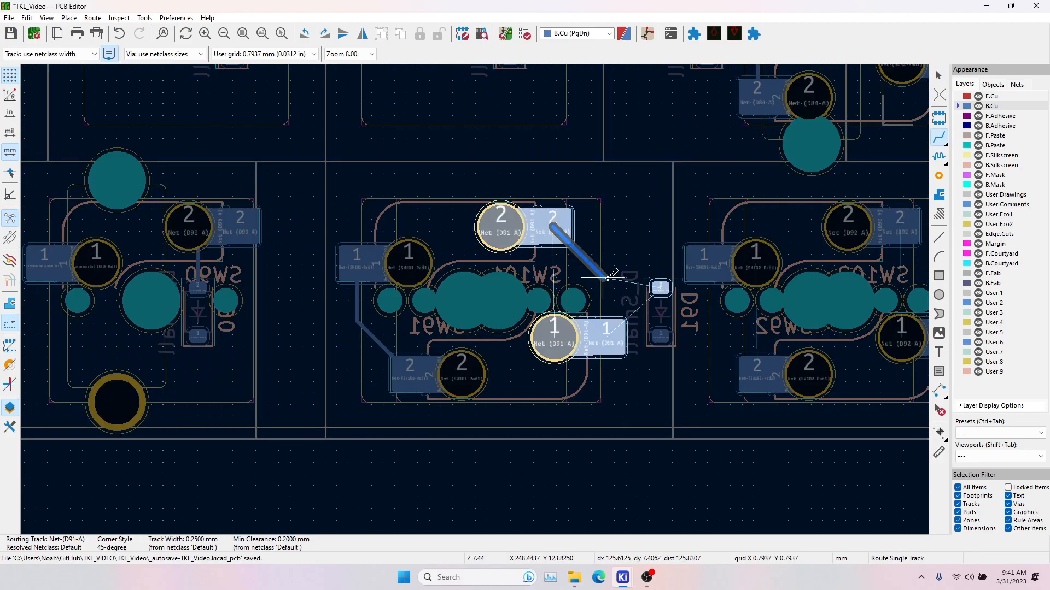
left_click(606, 329)
left_click(662, 287)
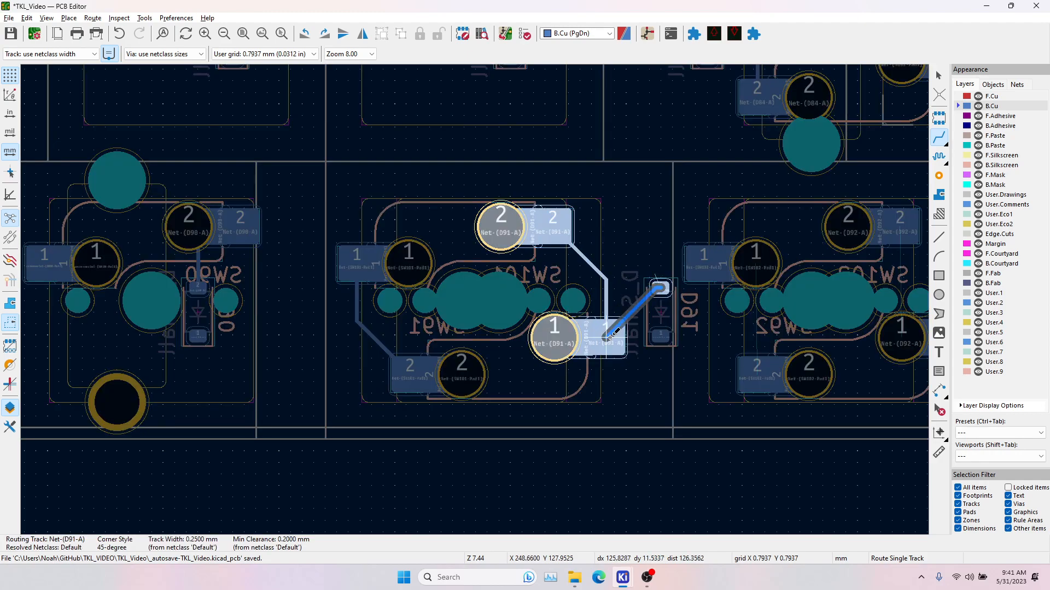
left_click(608, 337)
middle_click_drag(608, 337, 333, 329)
Route SW92 and SW102 in parallel, joining pad 1 to pad 2 on each side, and connect them to pad 2 of D92.
left_click(428, 255)
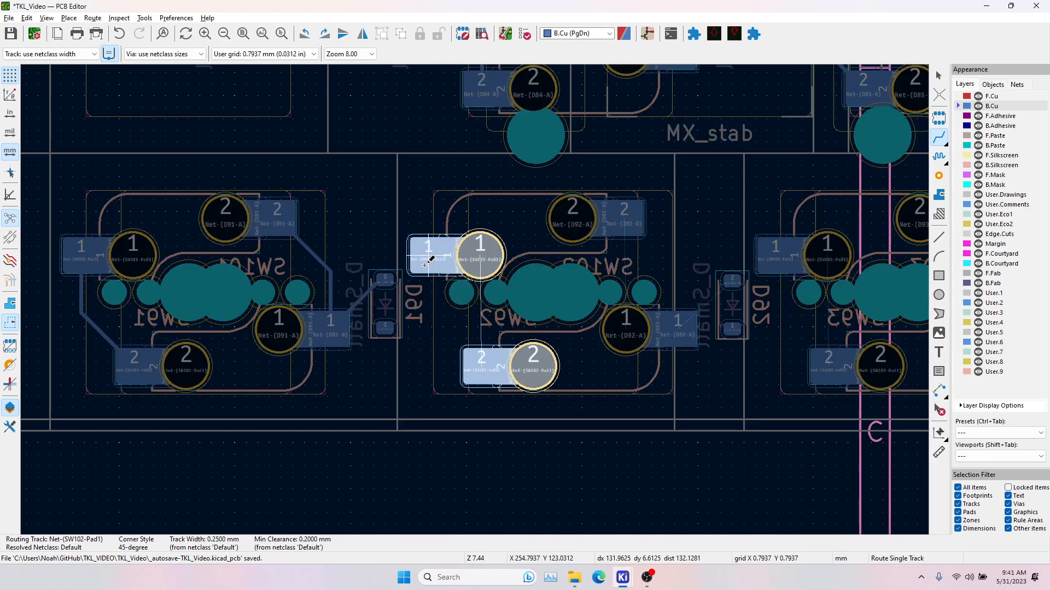
left_click(469, 369)
left_click(624, 220)
left_click(678, 329)
left_click(679, 329)
left_click(732, 282)
left_click(331, 329)
left_click(383, 282)
Route SW93 and SW103 in parallel, joining pad 1 to pad 2 on each side, and connect them to pad 2 of D93.
middle_click_drag(778, 288, 415, 328)
left_click(415, 294)
left_click(514, 404)
left_click(608, 257)
left_click(713, 330)
left_click(716, 320)
left_click(661, 364)
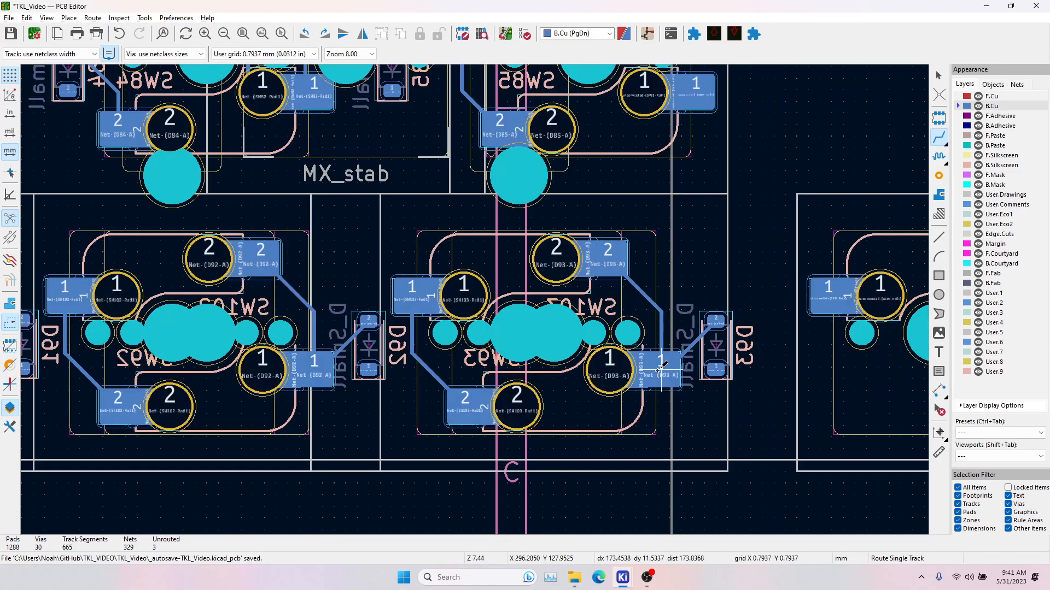
Leave track routing, display the copper zones as filled areas, and refill all zones on the board.
scroll(534, 293, "down", 3)
scroll(458, 239, "down", 4)
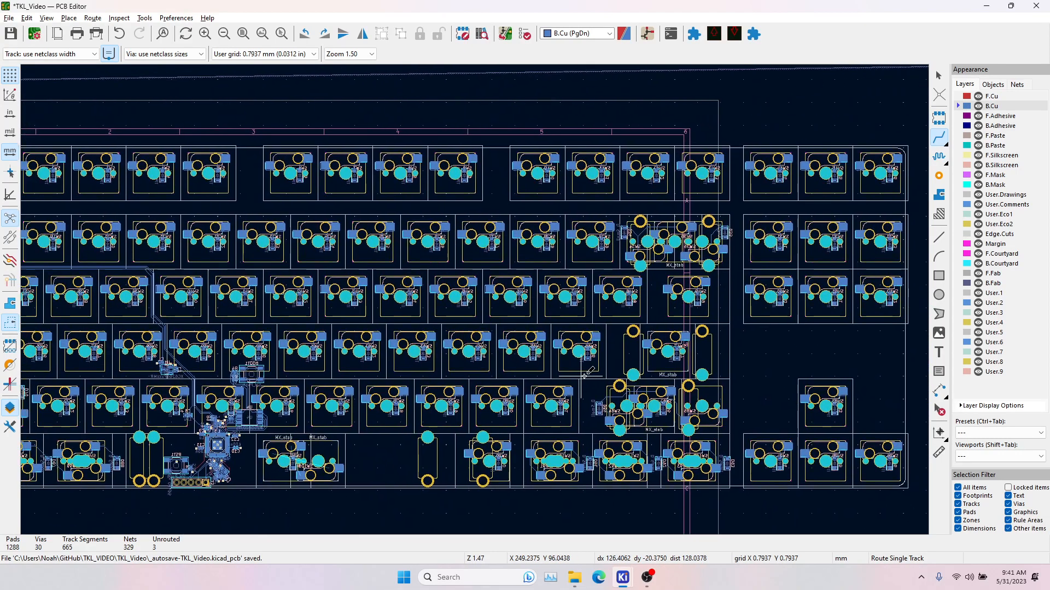
middle_click_drag(584, 376, 613, 363)
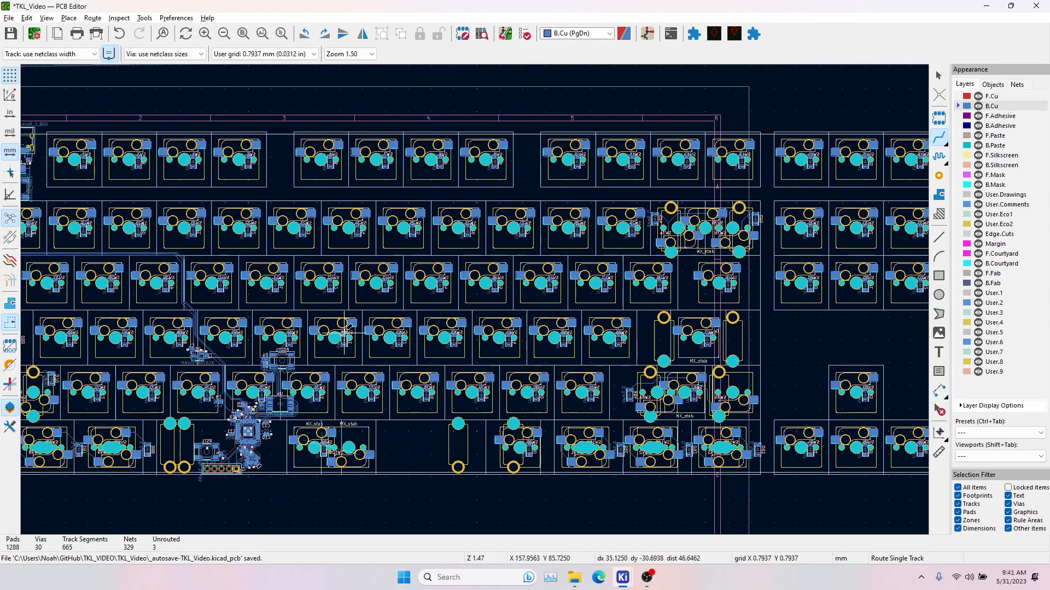
middle_click_drag(239, 351, 398, 345)
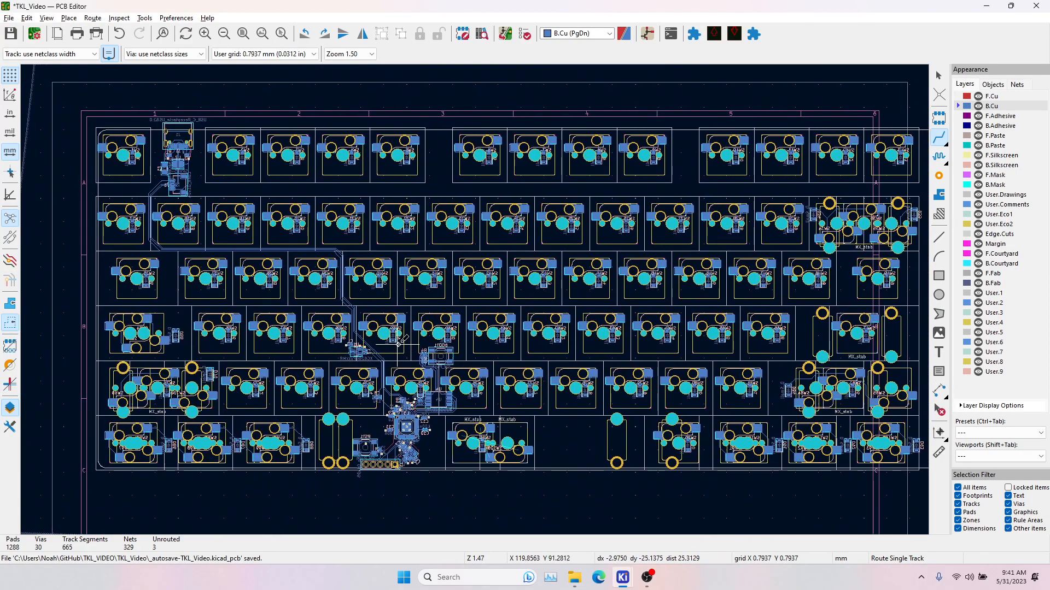
key("Escape")
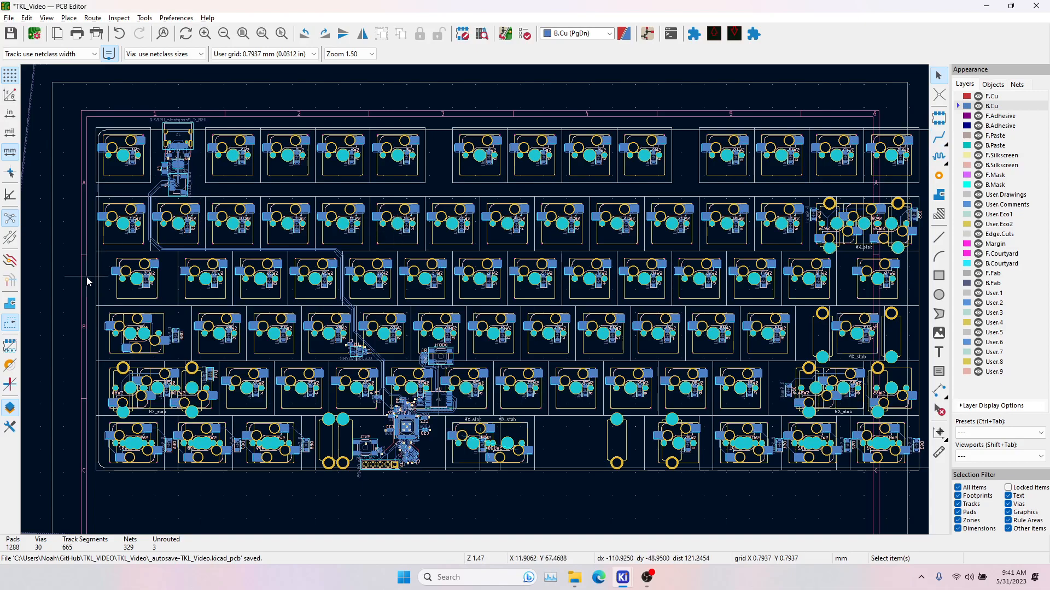
left_click(10, 303)
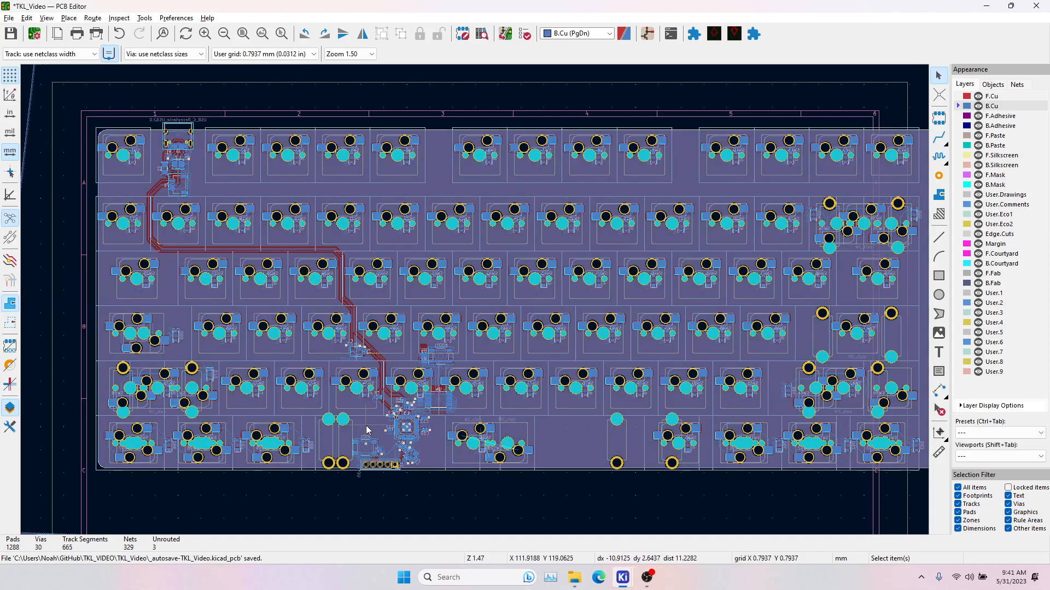
scroll(254, 494, "up", 5)
key("b")
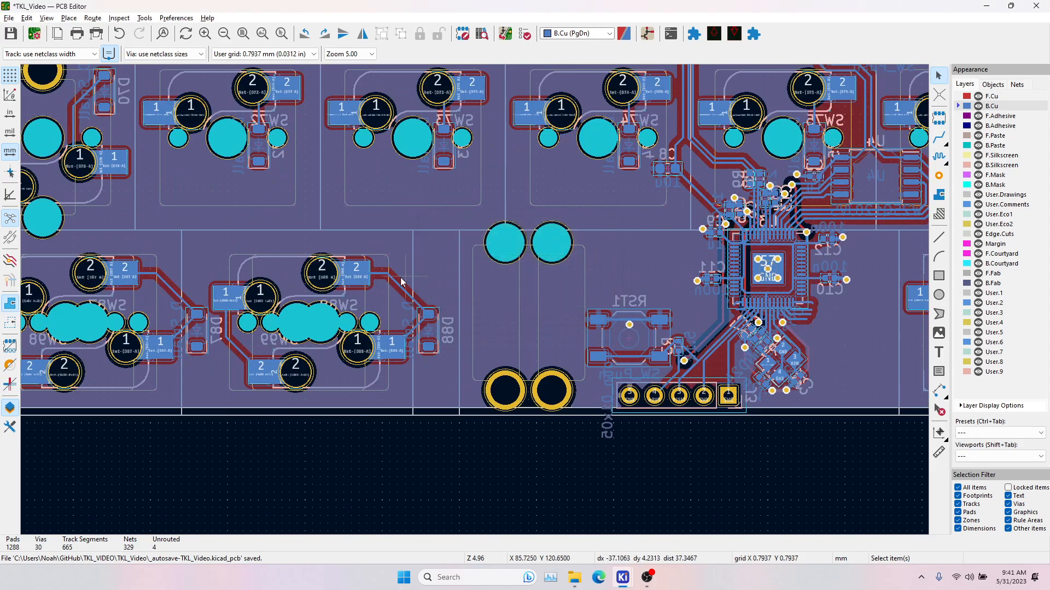
Run the design rules check with zone refilling enabled and list the unconnected items.
scroll(518, 305, "down", 8)
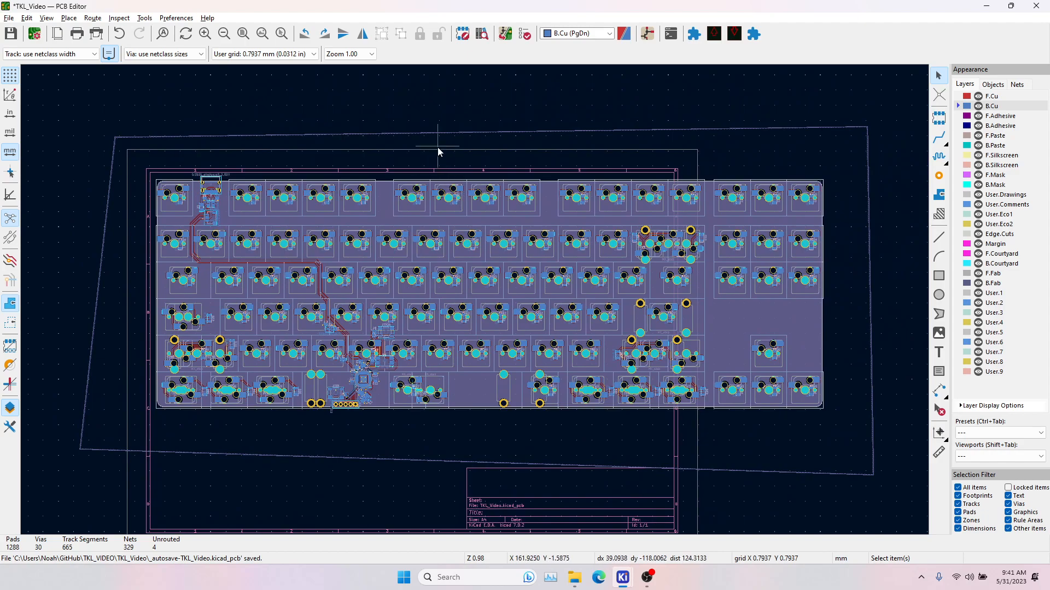
left_click(523, 37)
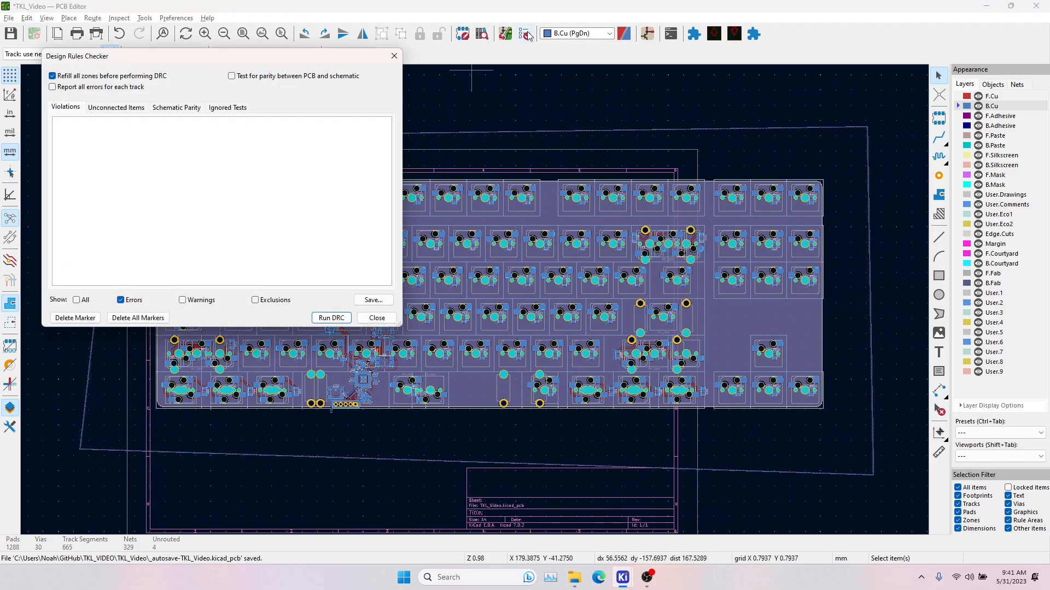
left_click(331, 317)
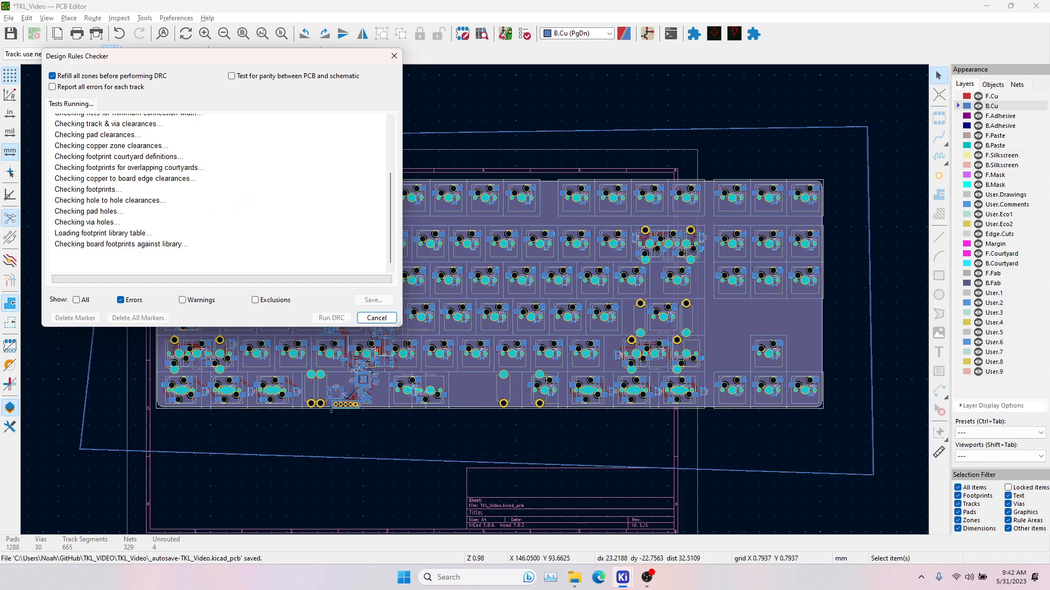
left_click(146, 108)
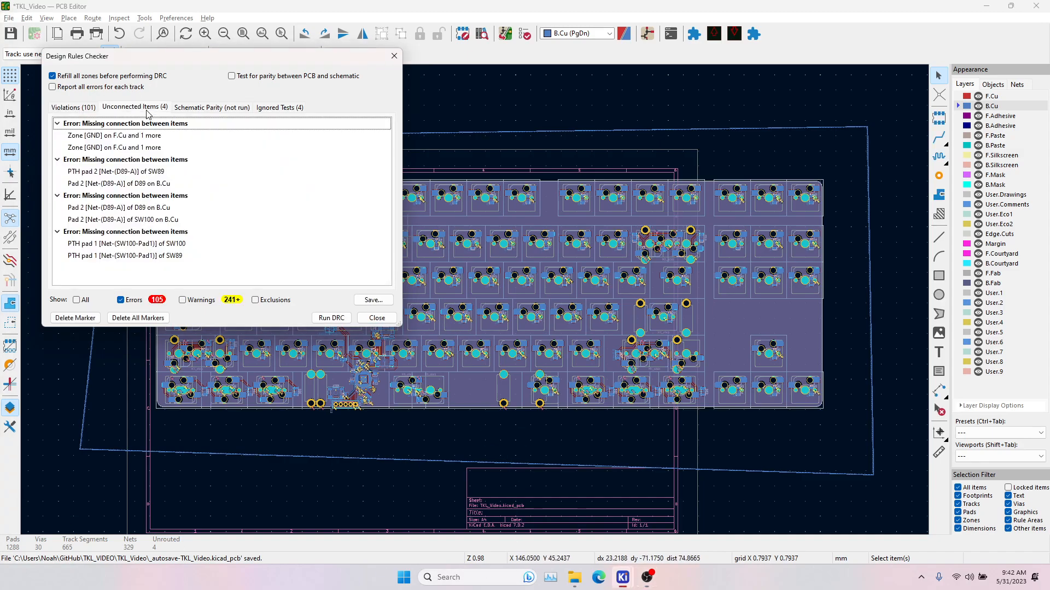
Go through the reported missing connections for the GND zone and the pads of SW89, D89 and SW100.
left_click(135, 136)
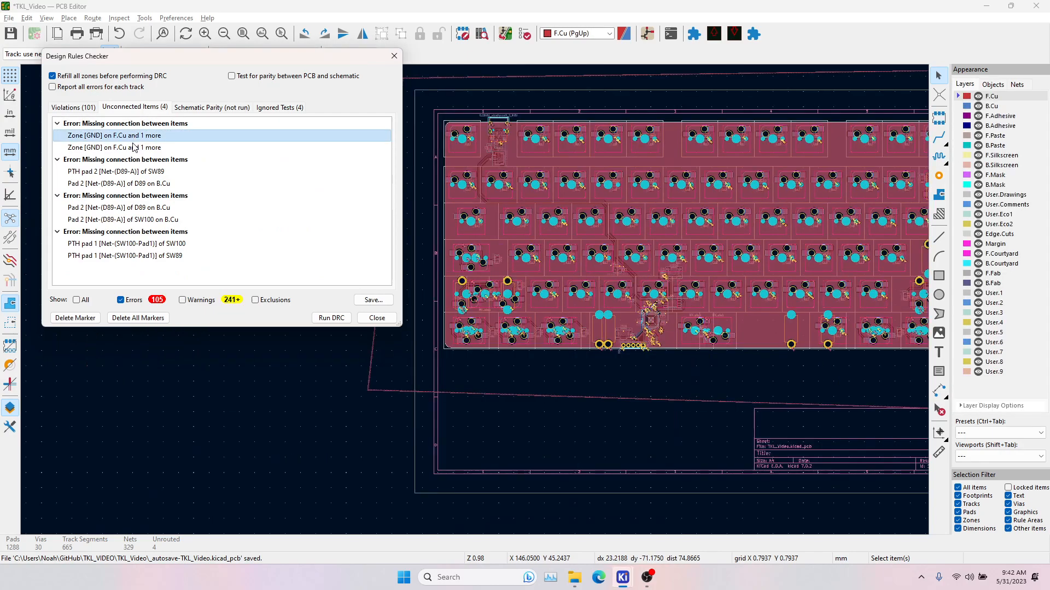
left_click(134, 149)
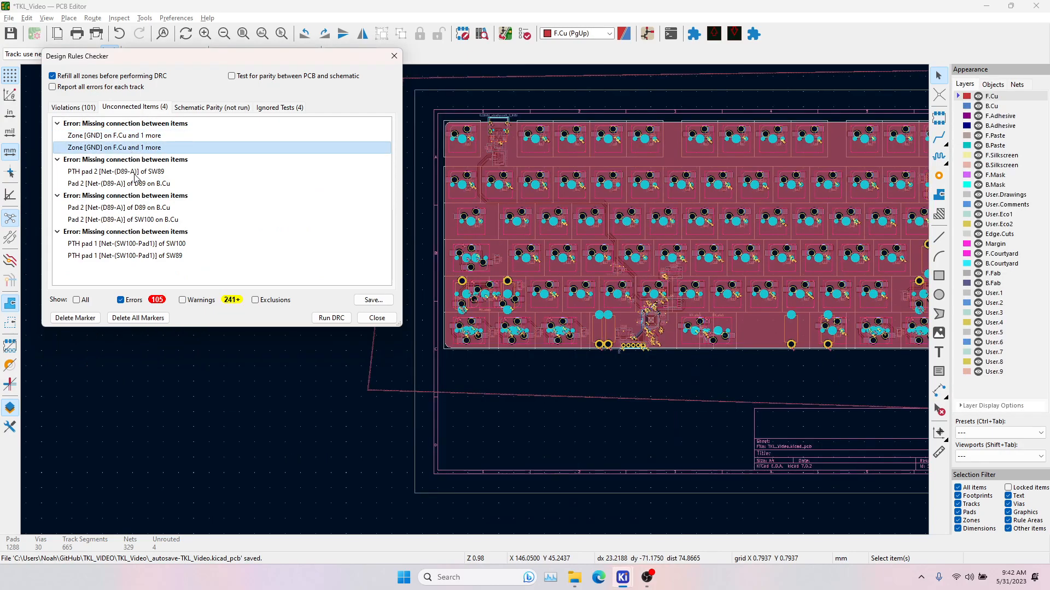
left_click(136, 173)
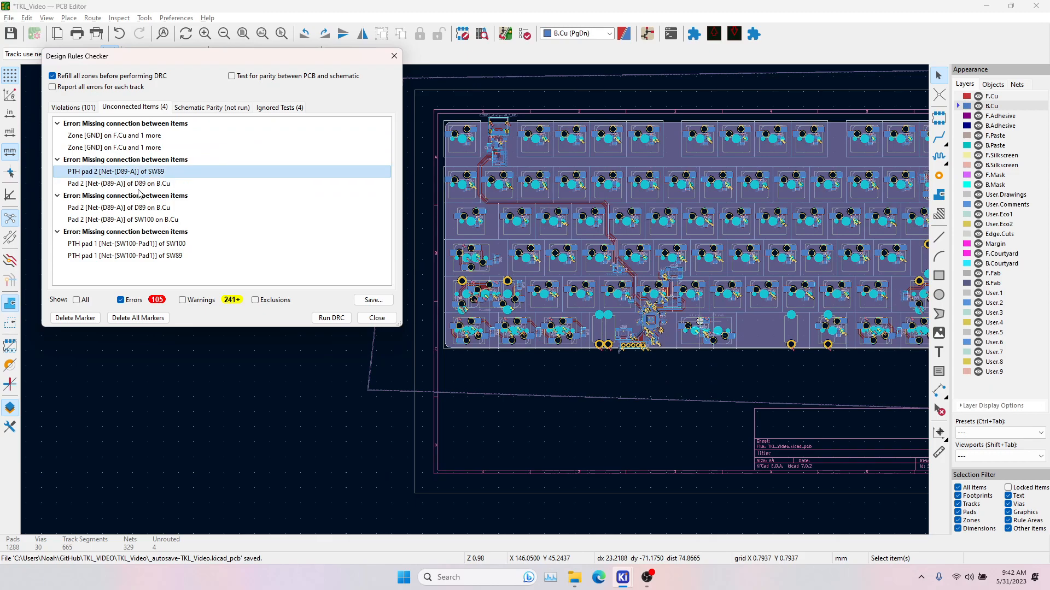
left_click(136, 184)
left_click(140, 219)
left_click(141, 207)
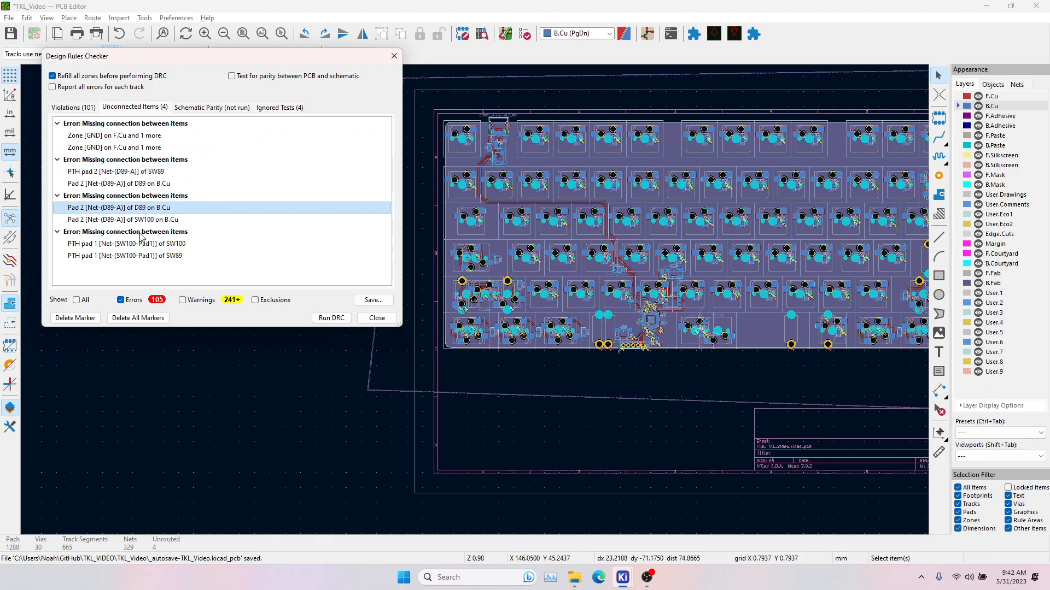
left_click(142, 256)
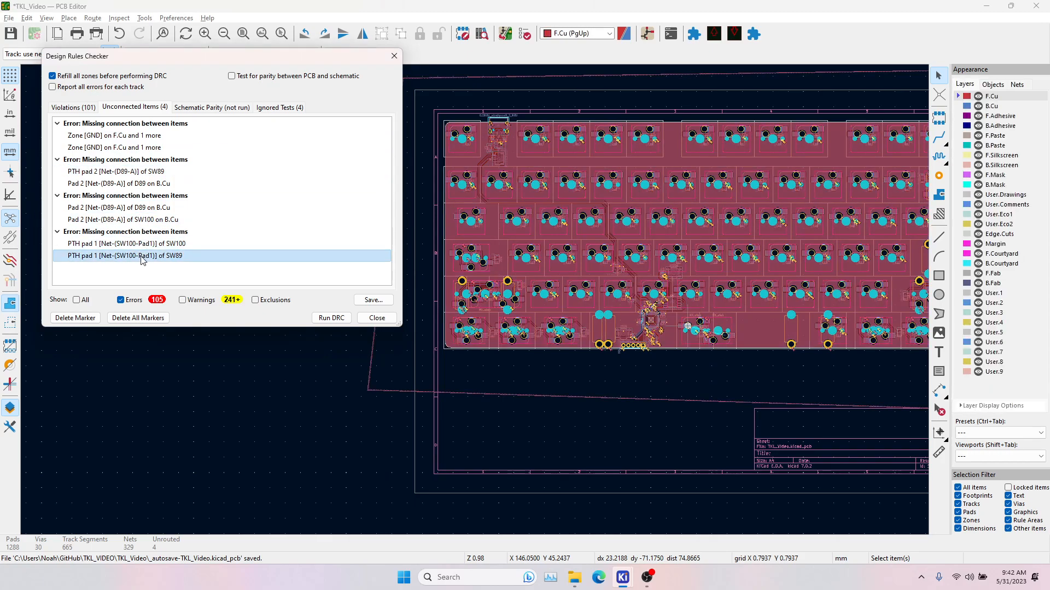
Examine the missing connection between the two GND zone items around U4 and the microcontroller.
left_click(123, 136)
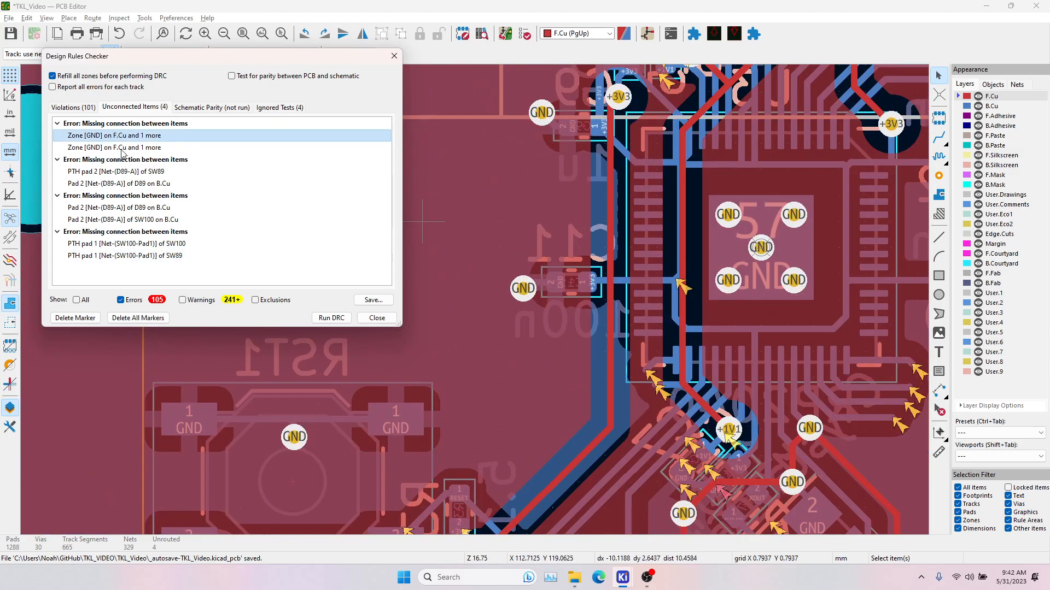
left_click(127, 148)
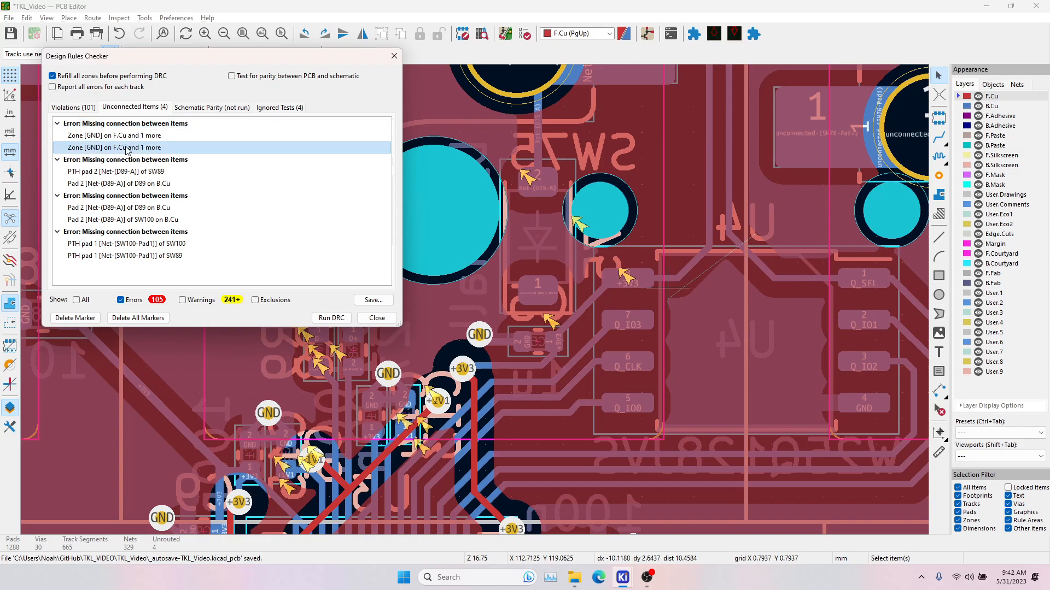
scroll(615, 315, "down", 1)
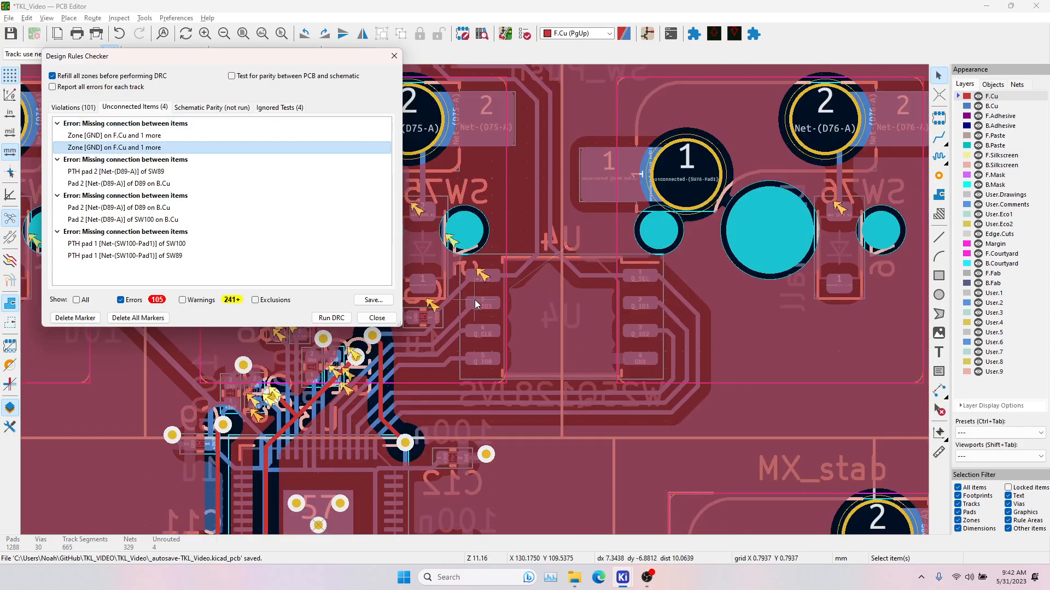
middle_click_drag(473, 337, 592, 135)
middle_click_drag(599, 240, 669, 183)
left_click(161, 136)
left_click(161, 148)
left_click(165, 136)
left_click(163, 148)
left_click(168, 135)
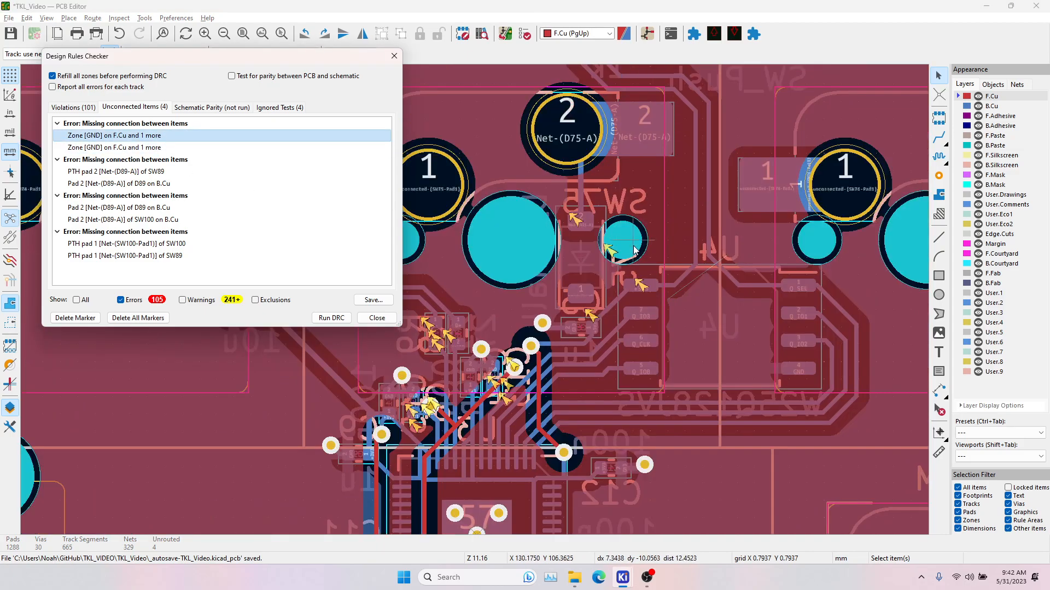
scroll(465, 317, "down", 10)
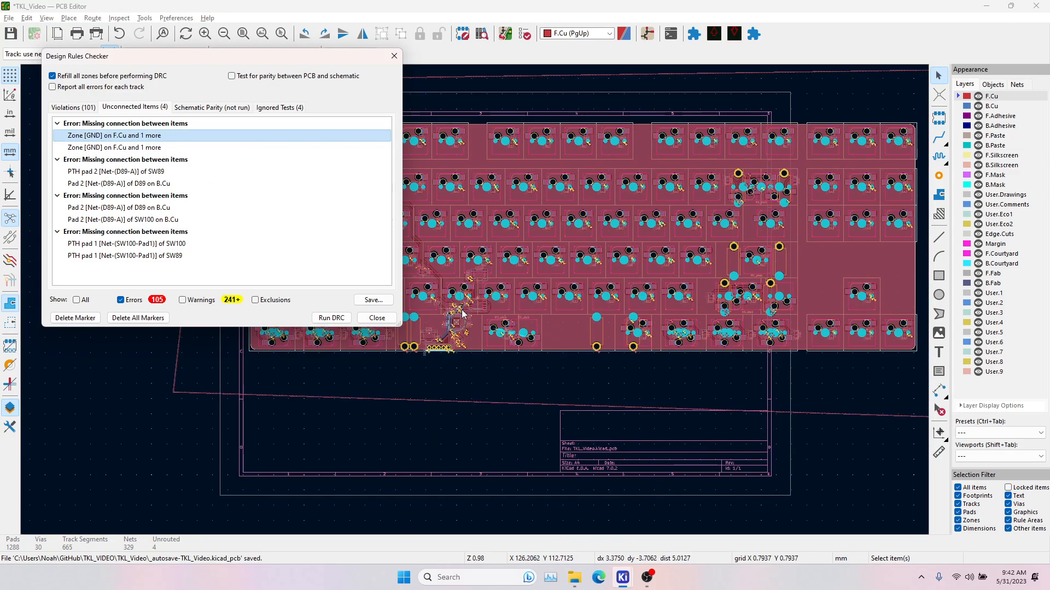
scroll(481, 322, "up", 8)
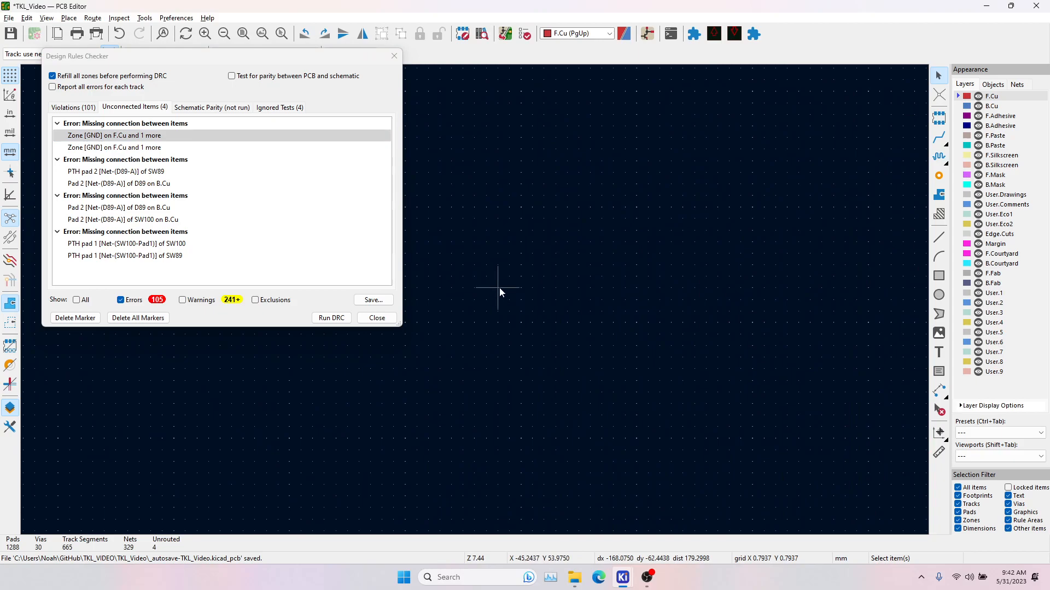
left_click(131, 148)
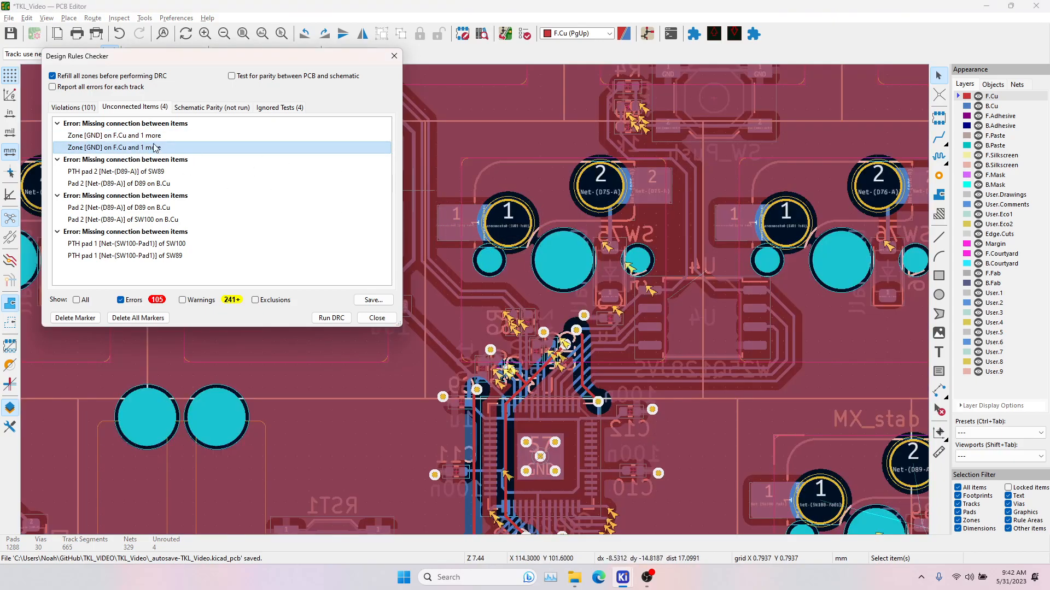
scroll(536, 389, "up", 3)
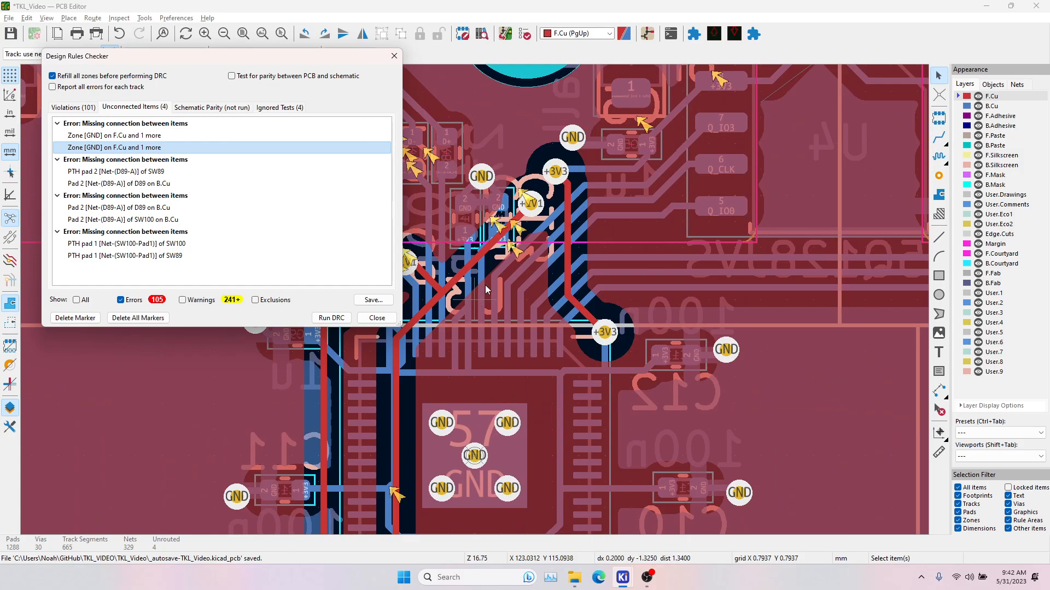
scroll(517, 247, "down", 3)
middle_click_drag(486, 322, 595, 252)
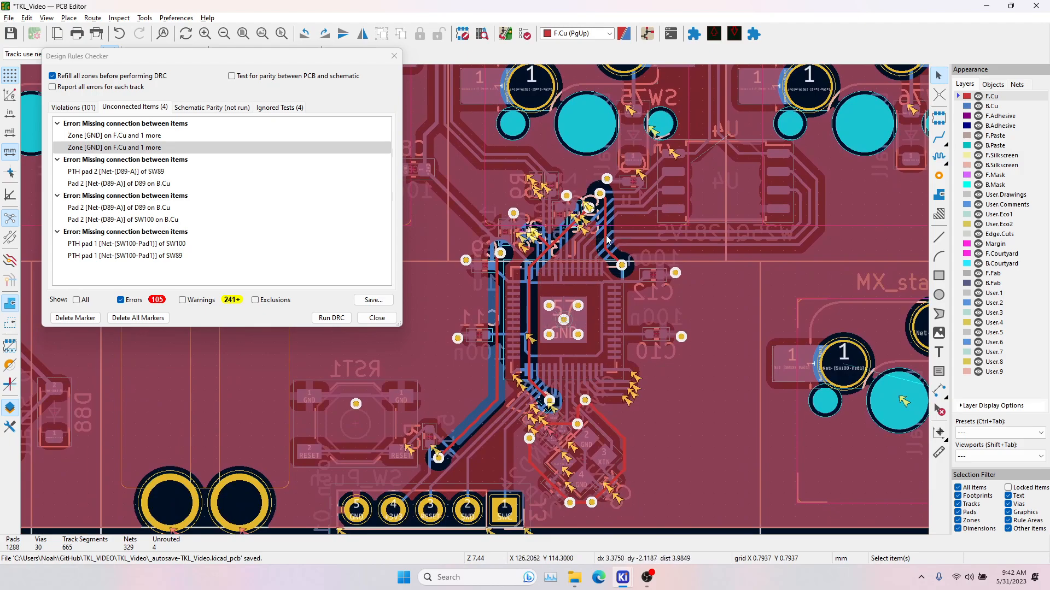
left_click(146, 138)
left_click(140, 148)
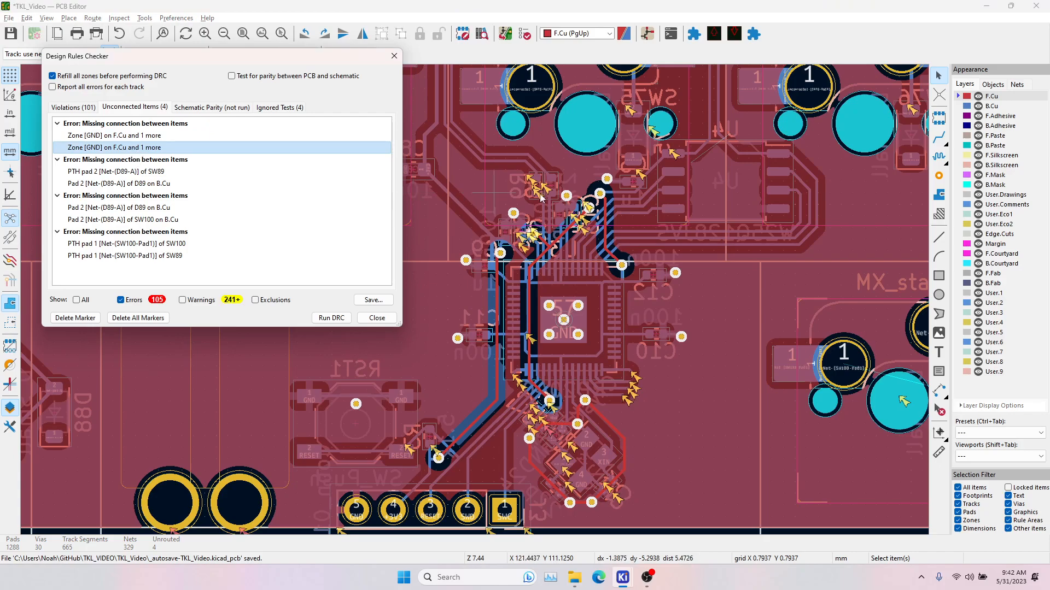
Route a short GND track on B.Cu from pad 4 of U4 to the area beneath the chip and end it with a via.
scroll(706, 165, "up", 4)
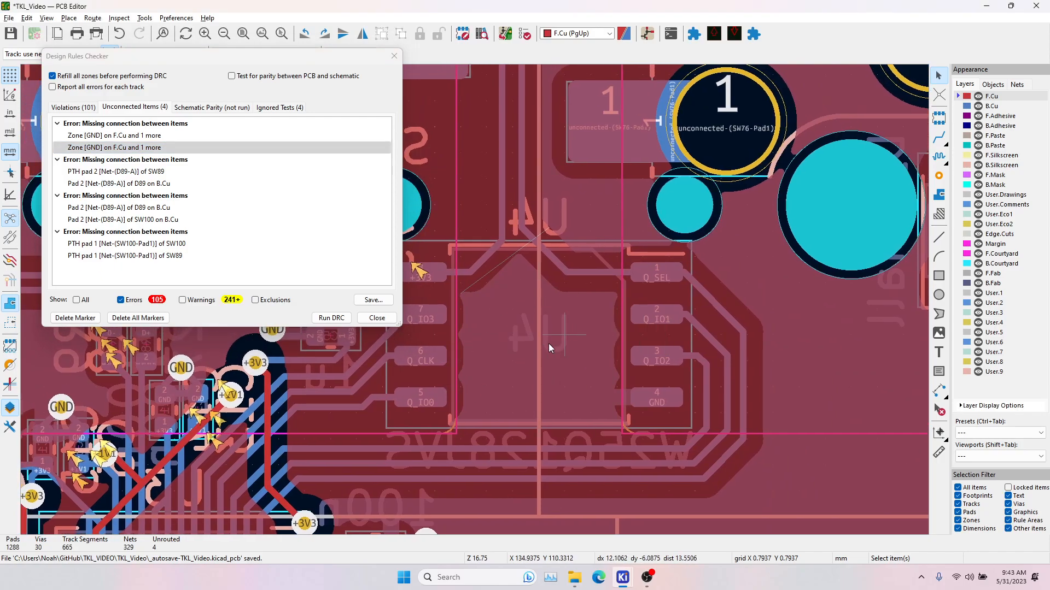
left_click(938, 137)
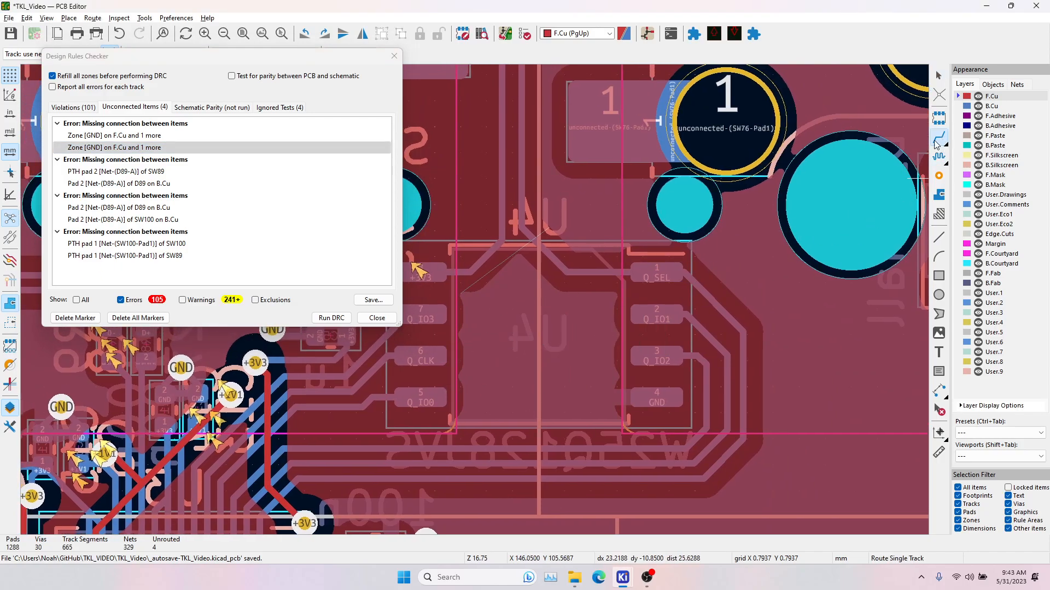
left_click(668, 413)
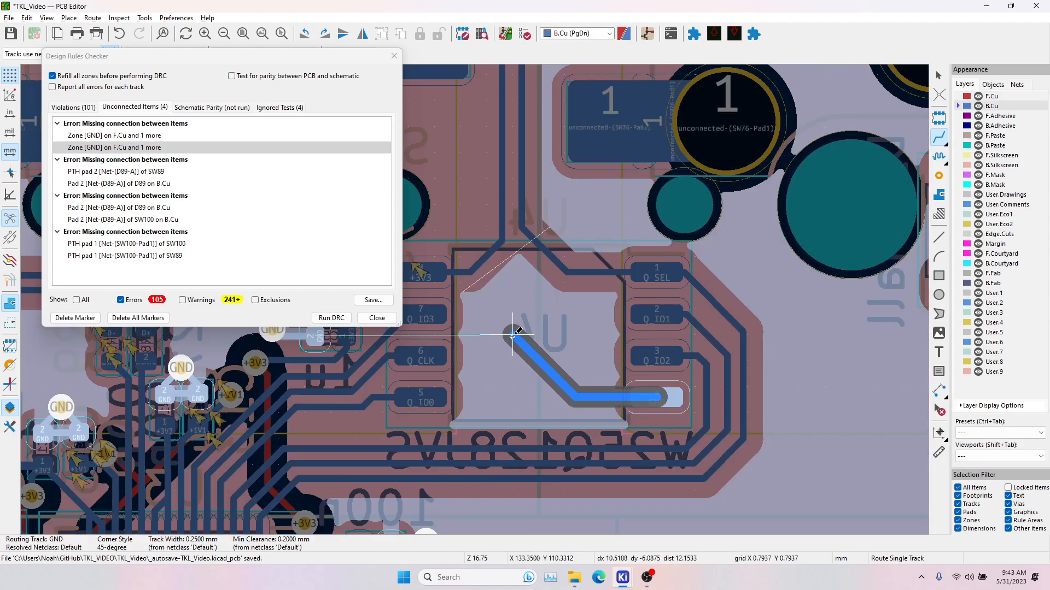
scroll(512, 338, "down", 2)
key("Escape")
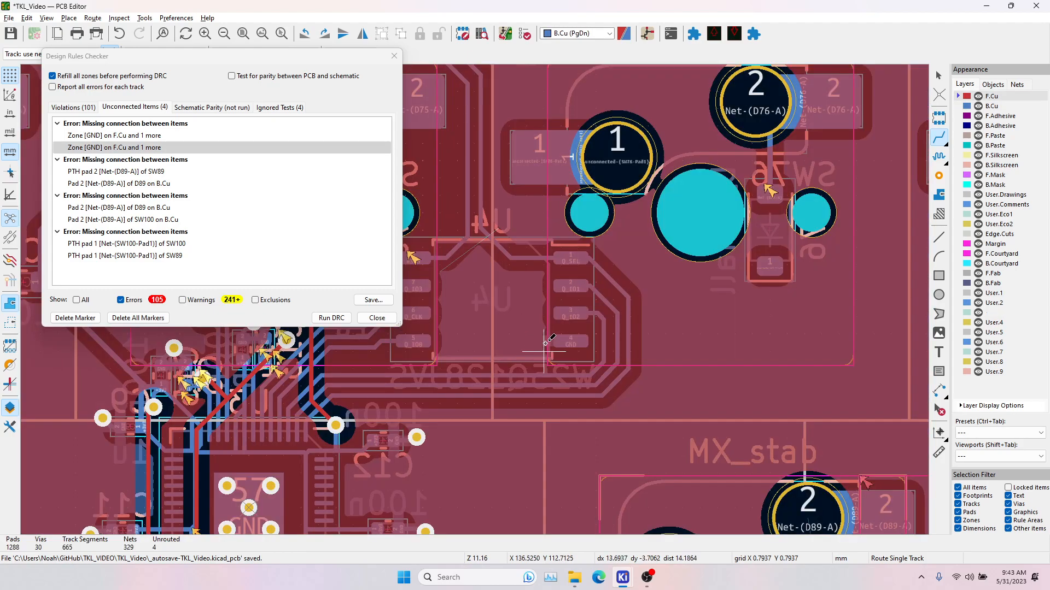
left_click(559, 343)
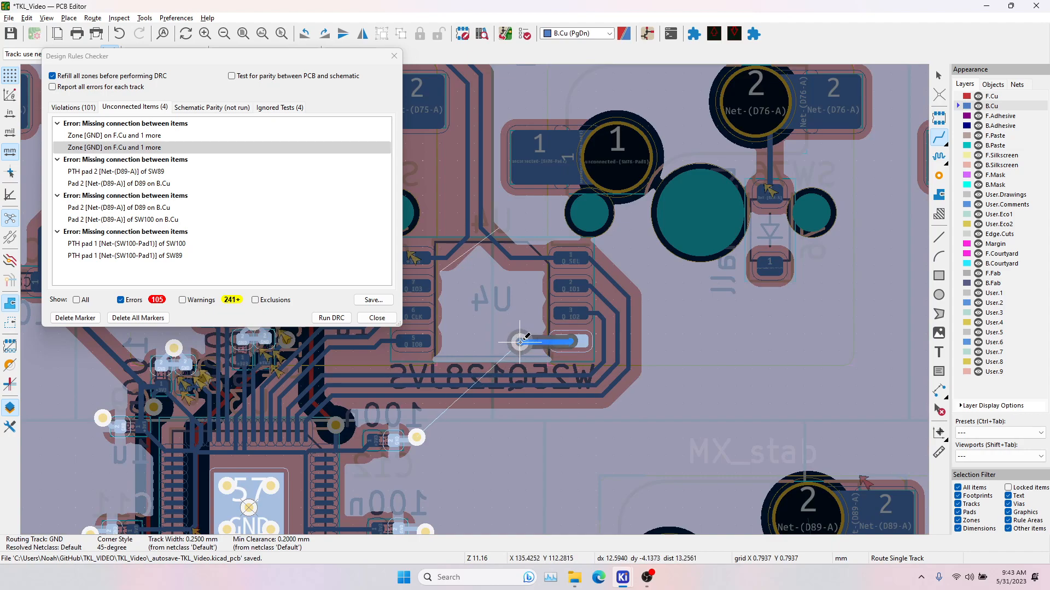
key("v")
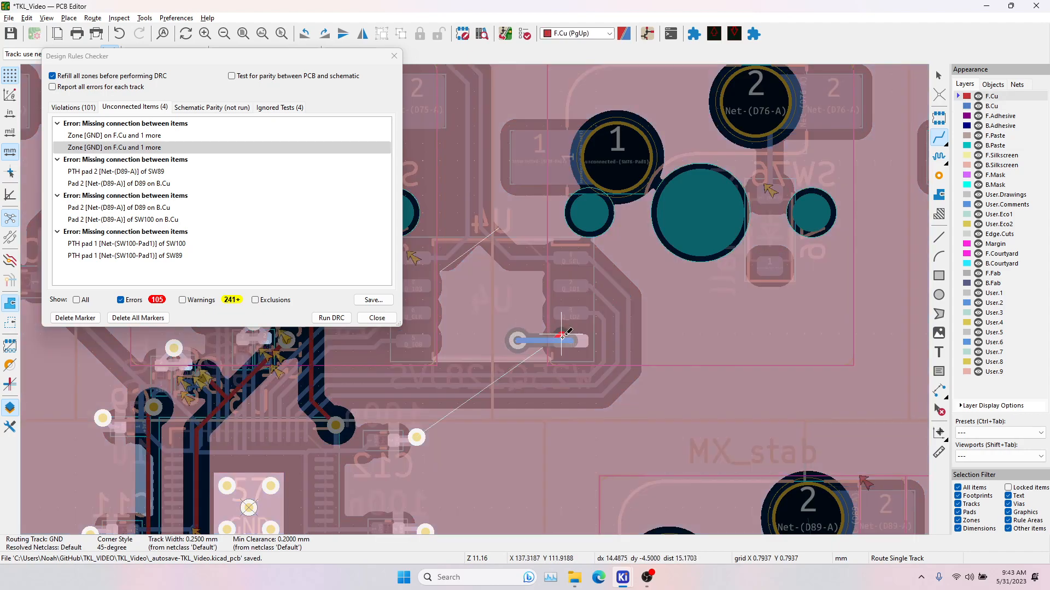
key("Escape")
key("Escape")
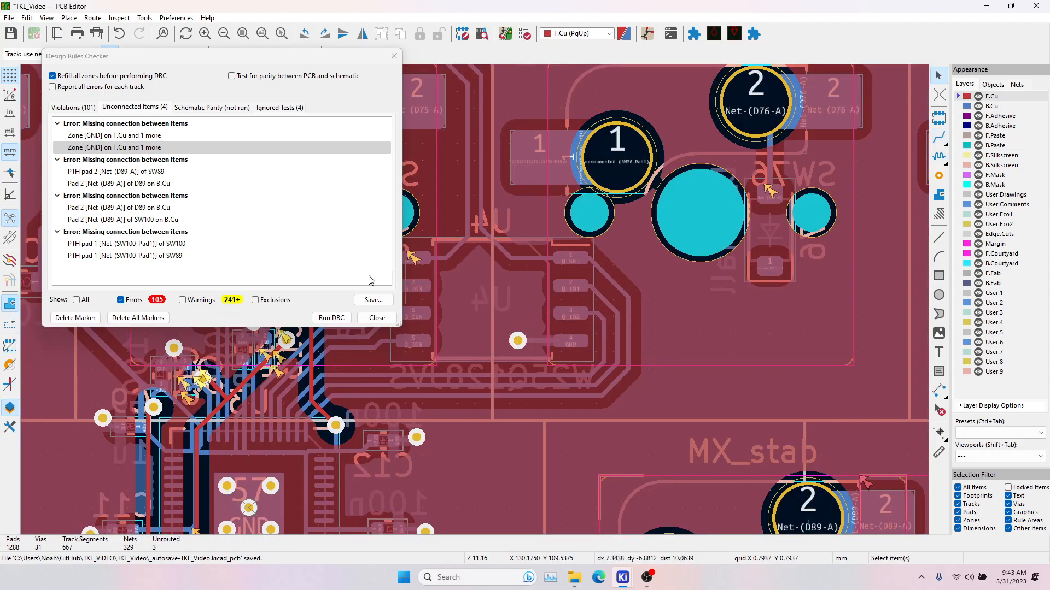
Rerun the design rules check and go through the remaining missing connections of SW89, D89 and SW100.
left_click(338, 320)
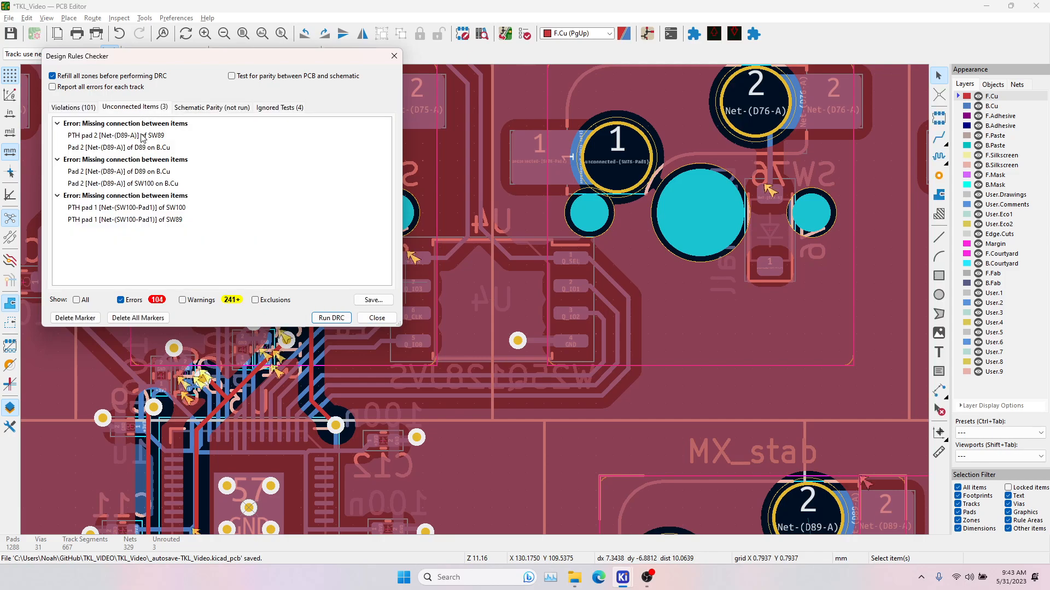
left_click(144, 136)
left_click(129, 149)
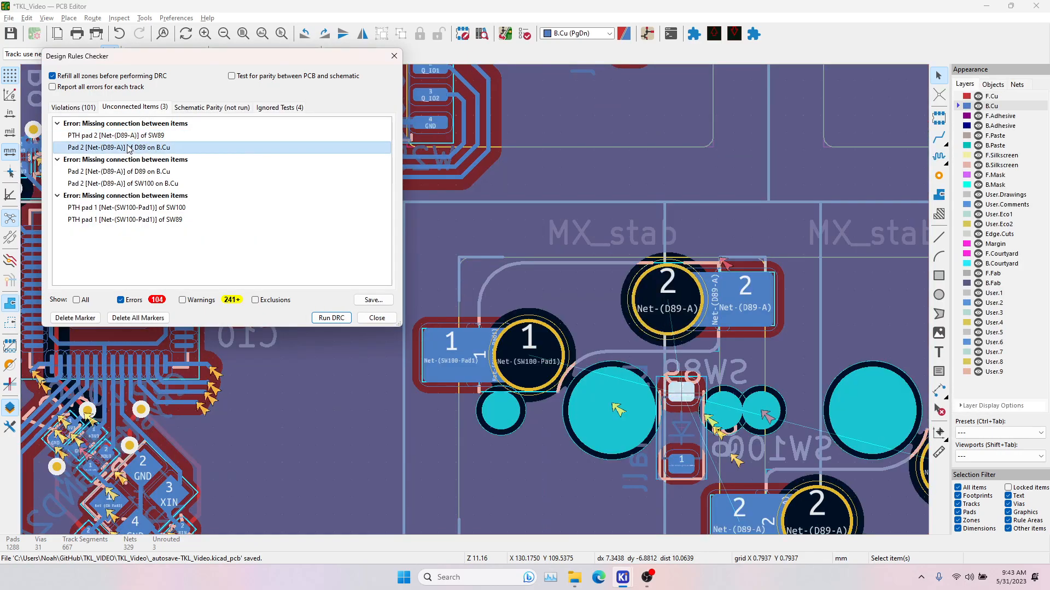
left_click(155, 209)
left_click(151, 220)
left_click(137, 160)
Route pad 2 of SW89 to pad 2 of D89 and pad 2 of SW100 to pad 2 of SW89 on B.Cu.
middle_click_drag(644, 282, 642, 314)
left_click(939, 138)
middle_click_drag(429, 193, 506, 156)
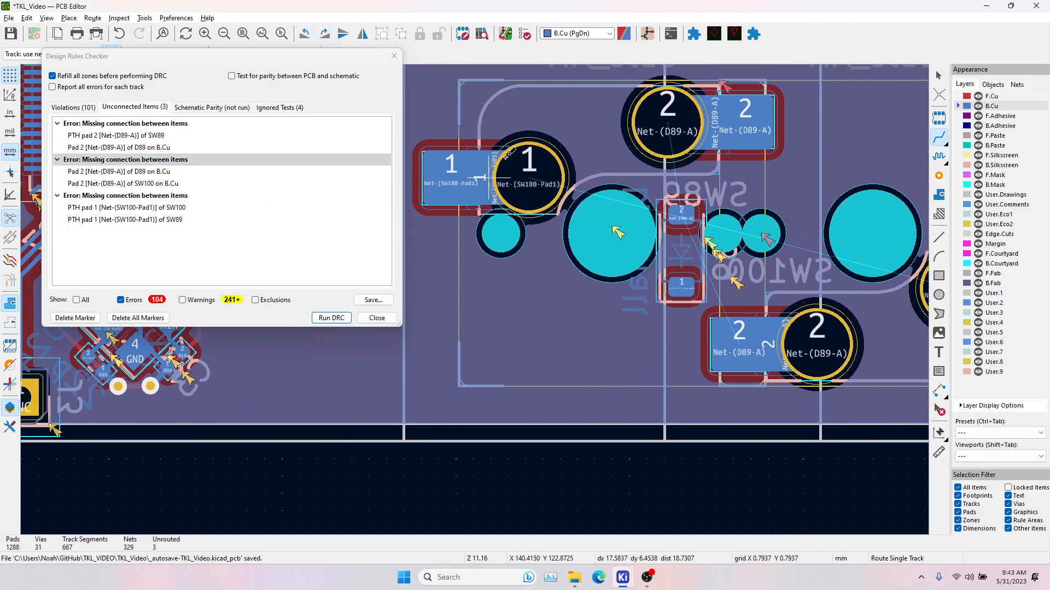
left_click(509, 155)
scroll(474, 295, "down", 2)
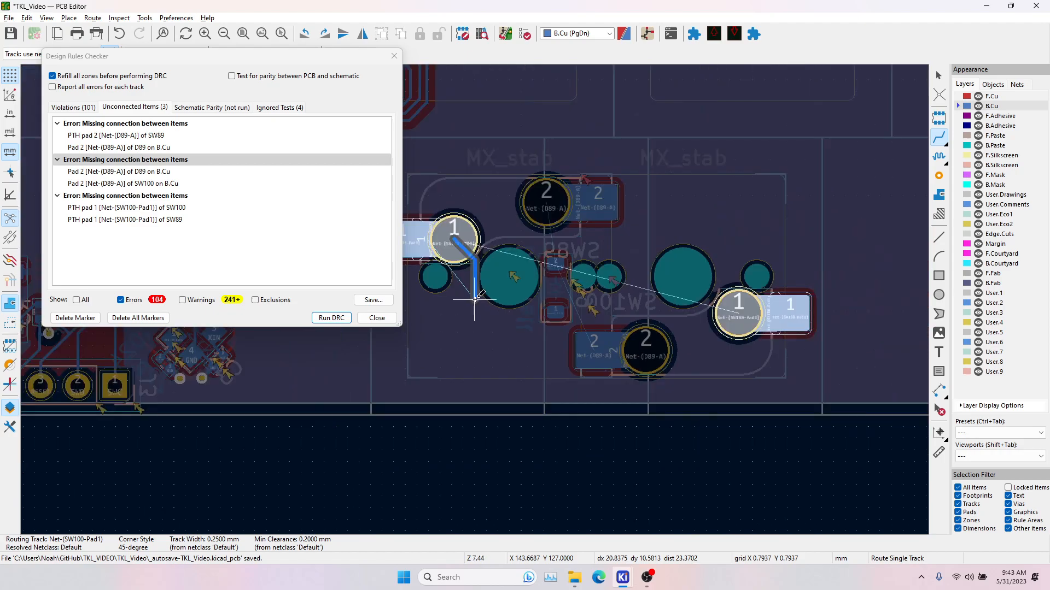
key("Escape")
left_click(546, 196)
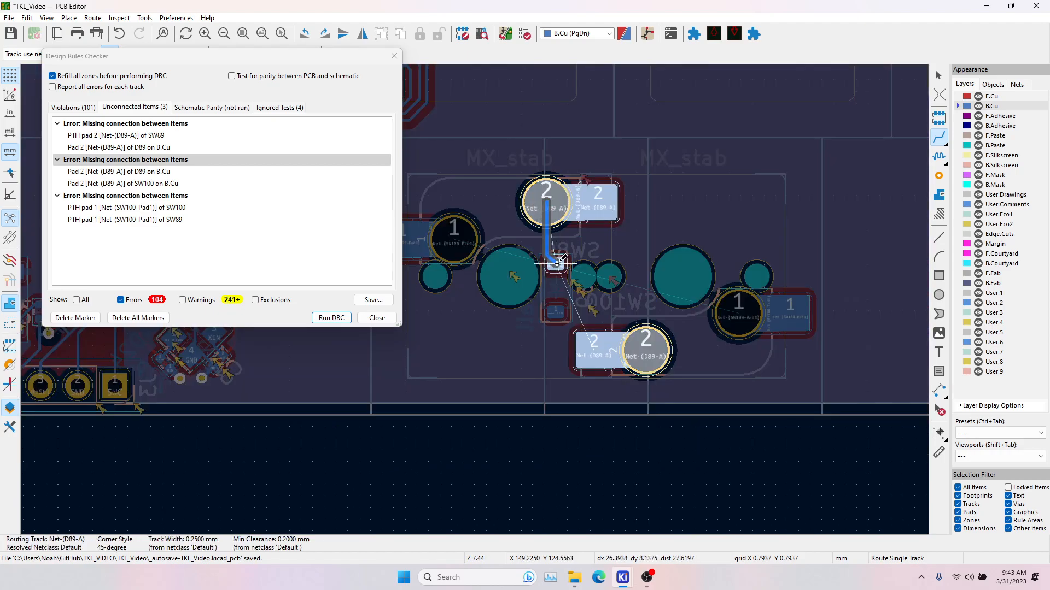
key("/")
left_click(556, 264)
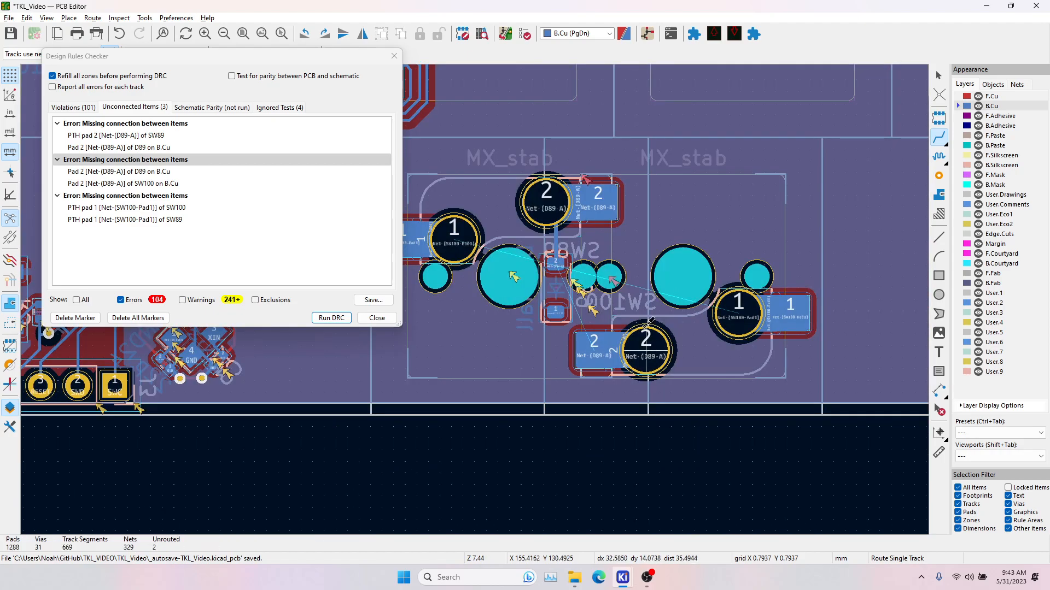
left_click(646, 334)
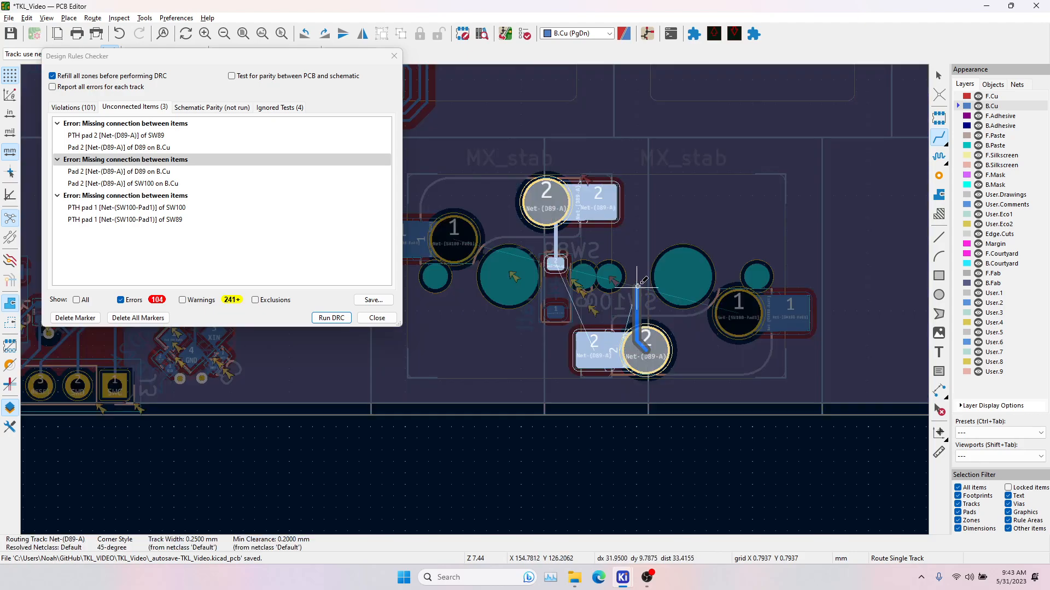
left_click(602, 209)
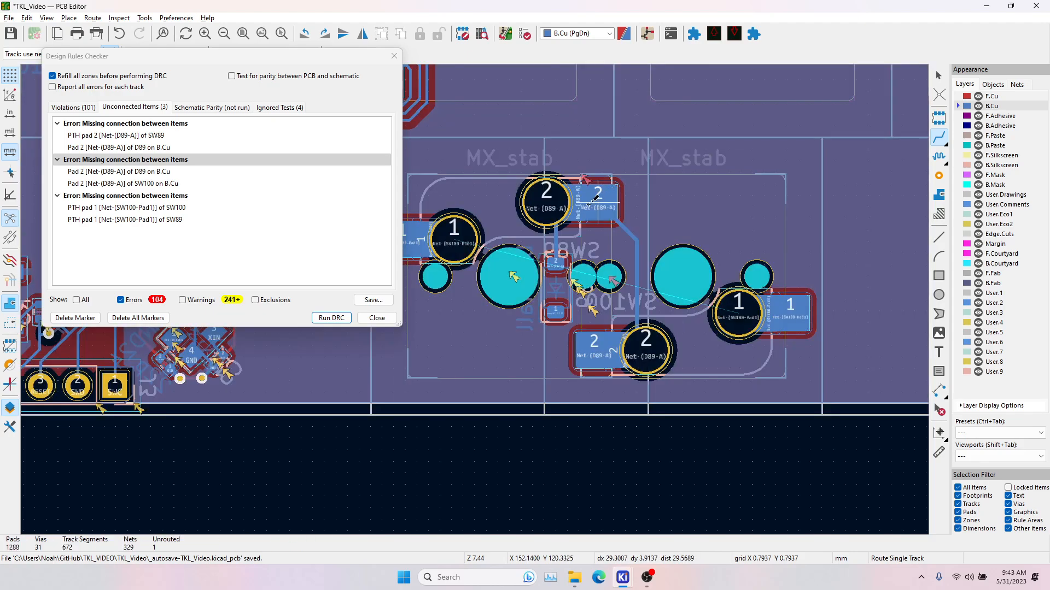
Route pad 1 of SW89 around the upper side of both switches to pad 1 of SW100, and rerun the design rules check.
left_click(454, 239)
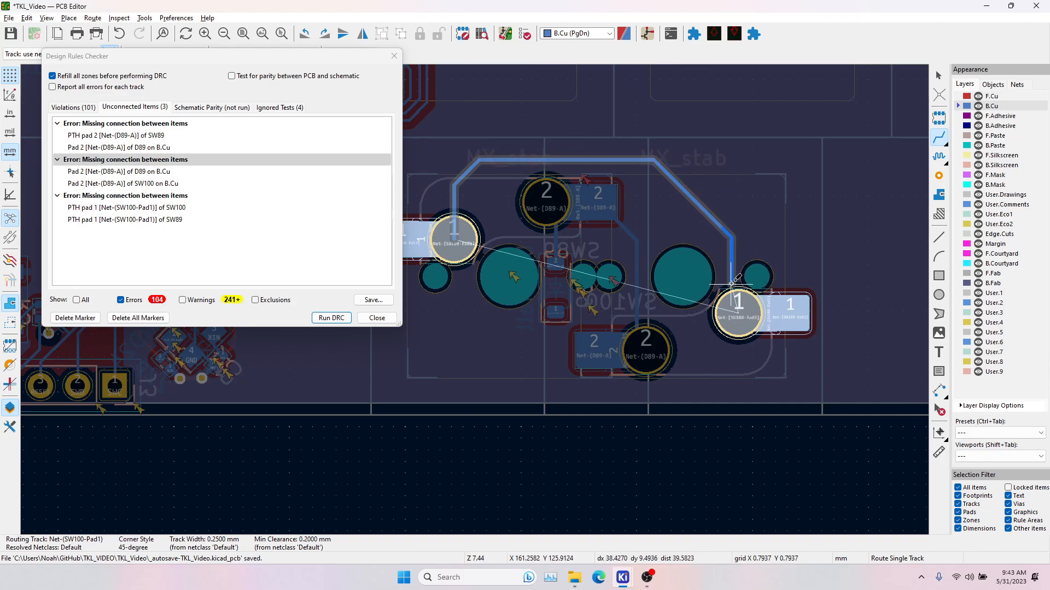
left_click(736, 308)
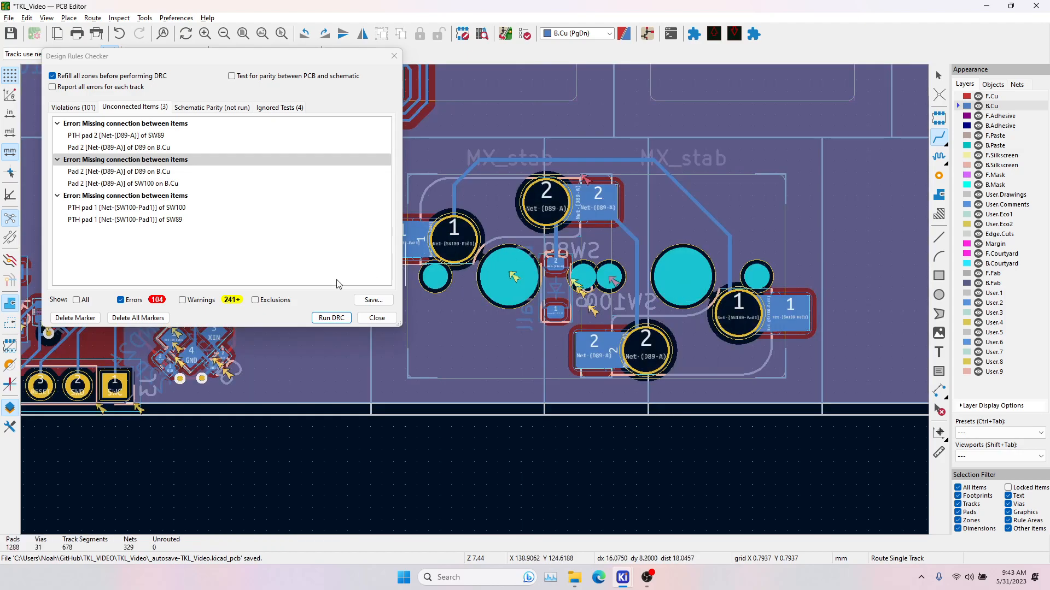
left_click(330, 318)
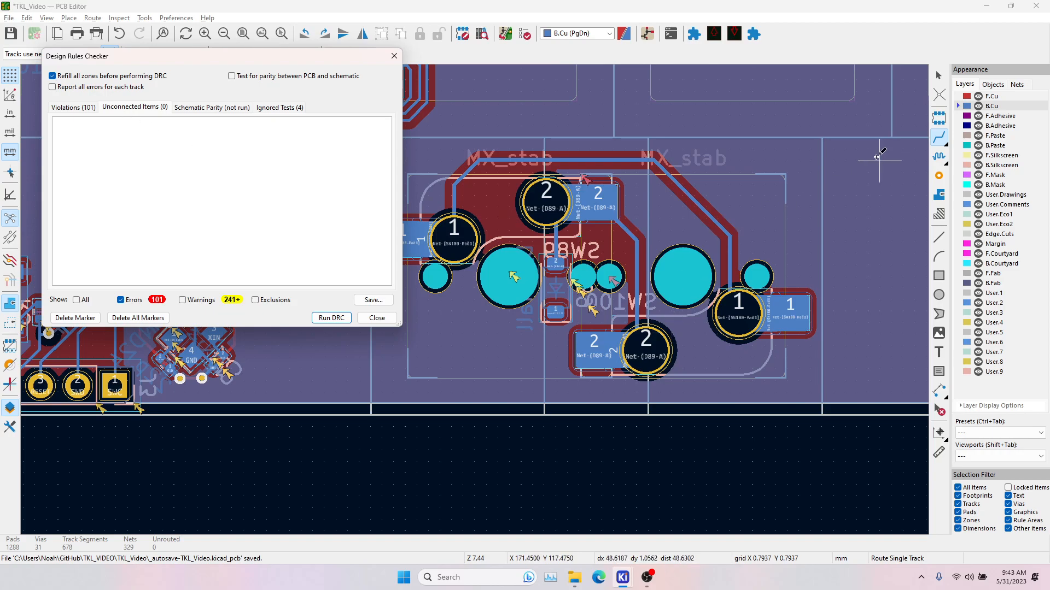
left_click(556, 312)
scroll(492, 307, "down", 3)
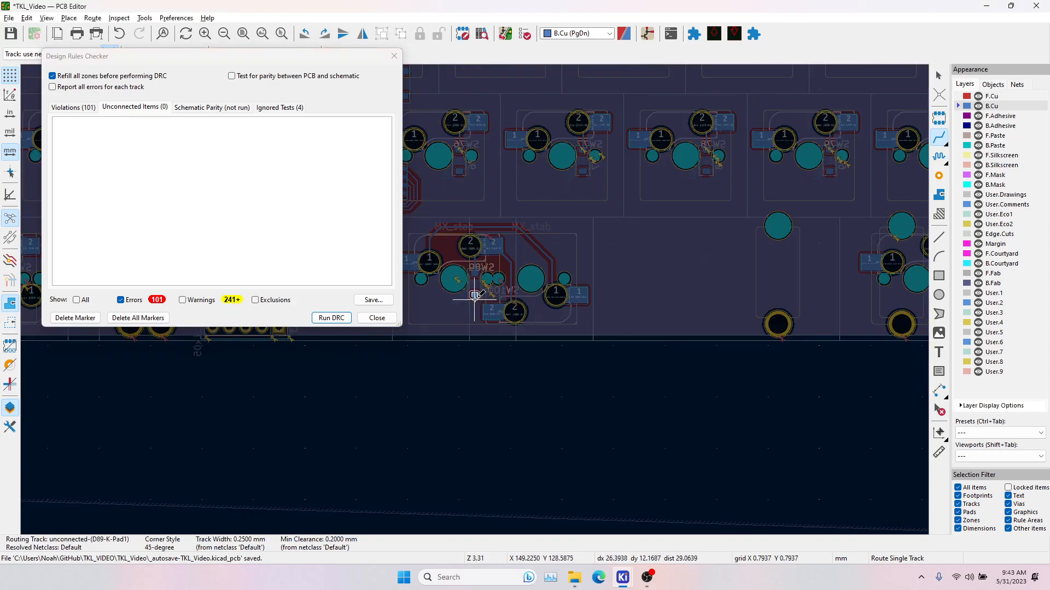
key("Escape")
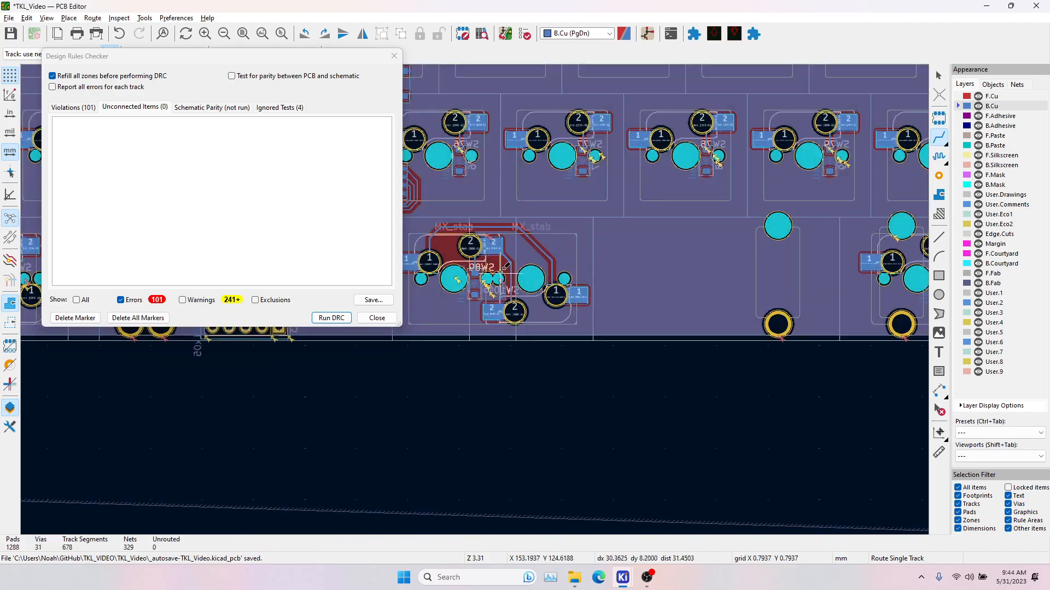
left_click(429, 263)
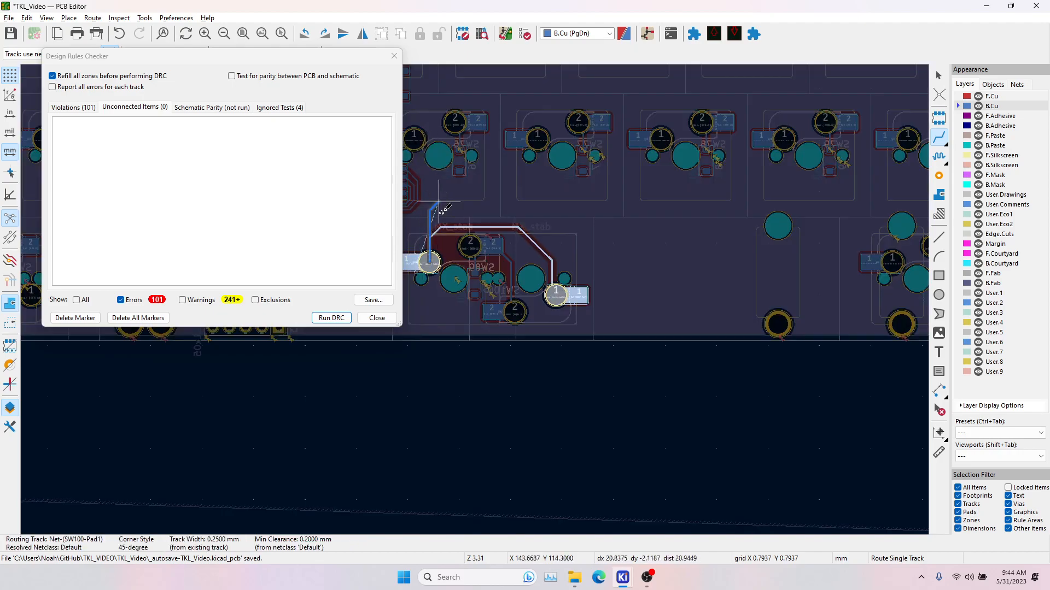
key("Escape")
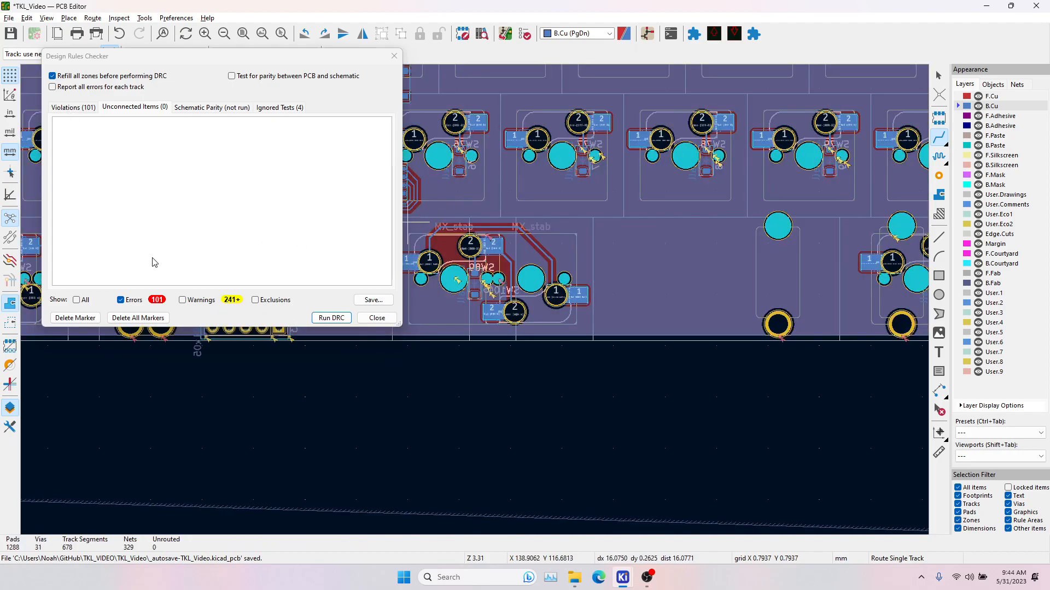
List the rule violations and examine the hole clearance error between the NPTH pad of S4 and pad 2 of SW84.
left_click(122, 300)
left_click(141, 300)
left_click(77, 108)
left_click(106, 136)
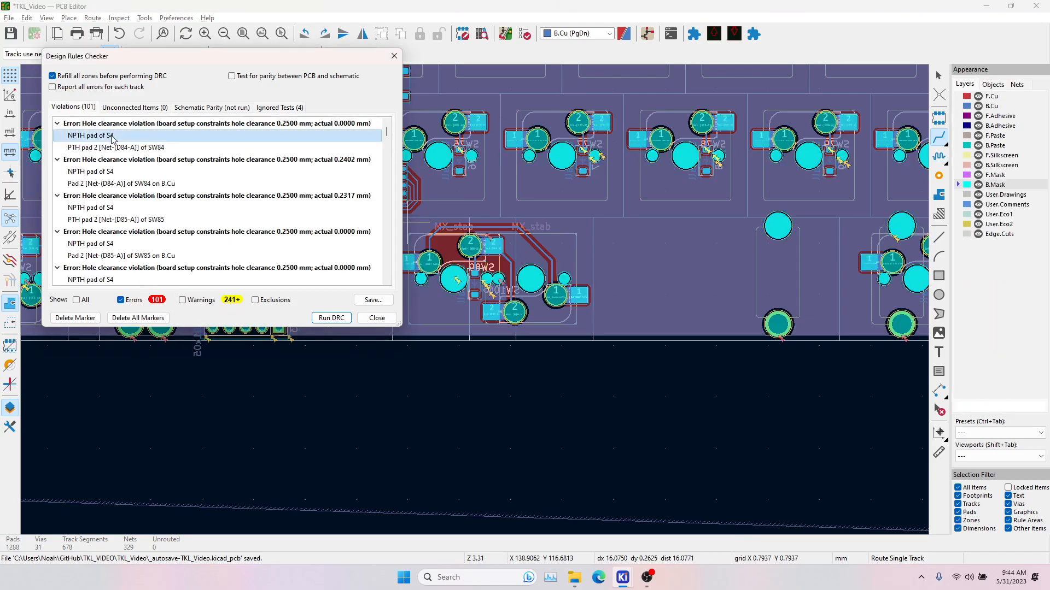
left_click(116, 148)
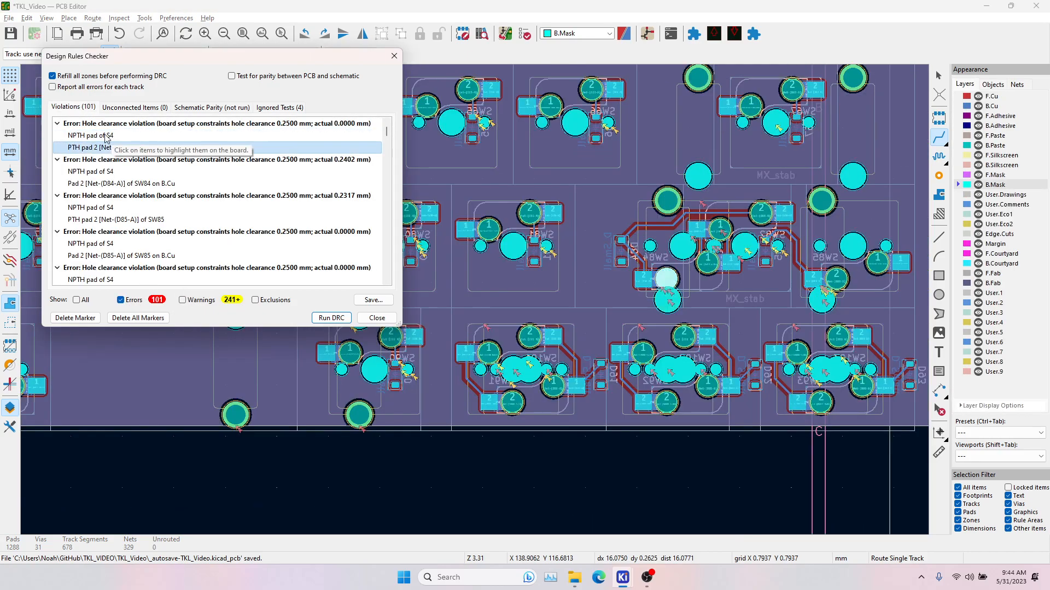
scroll(661, 292, "up", 5)
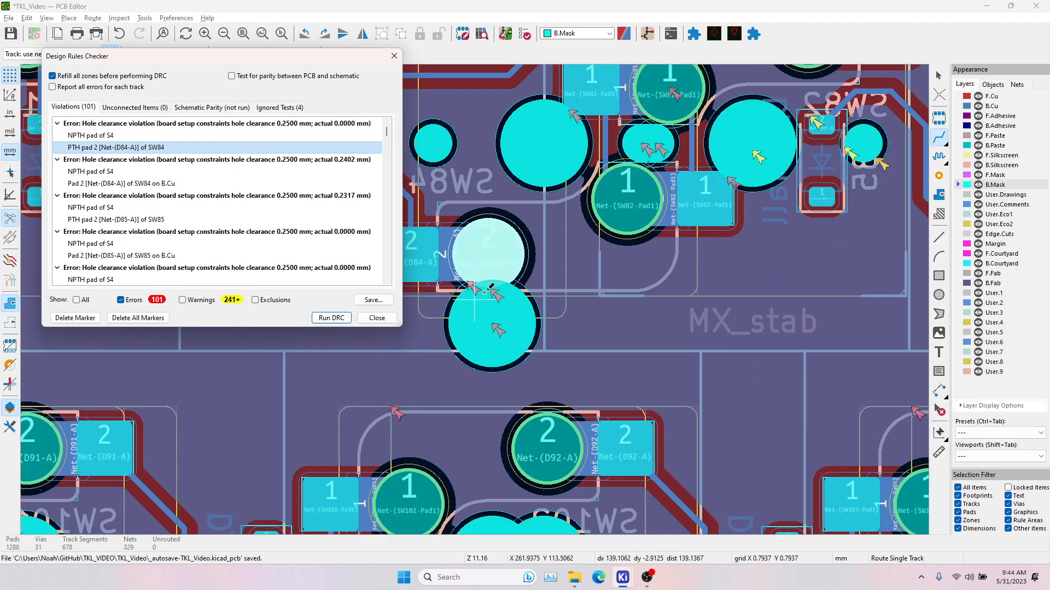
Stop routing and inspect the properties of pad 2 of SW84 and the S4 hole that overlaps it.
key("Escape")
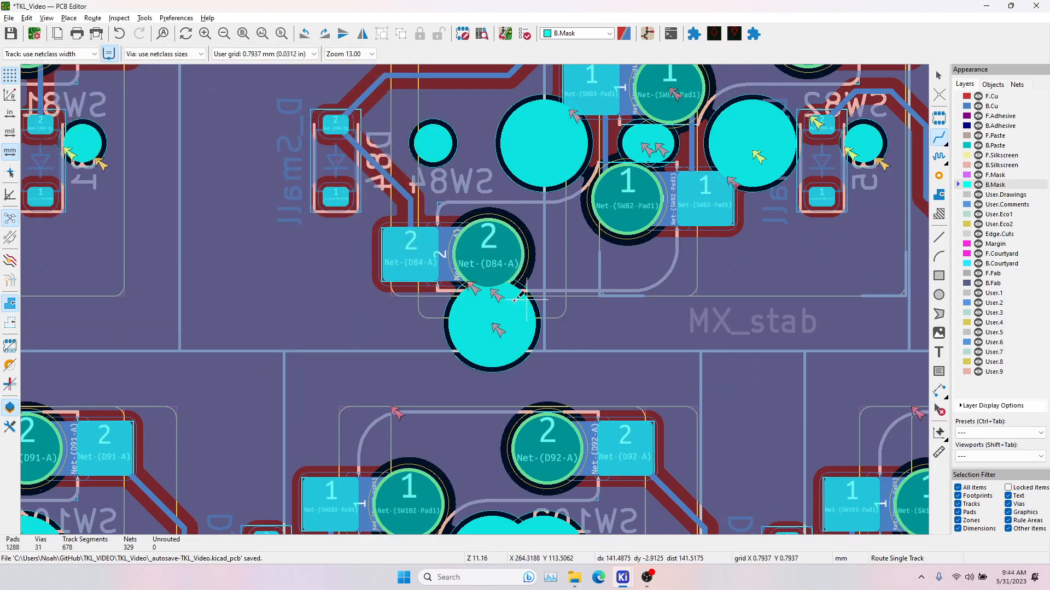
key("Escape")
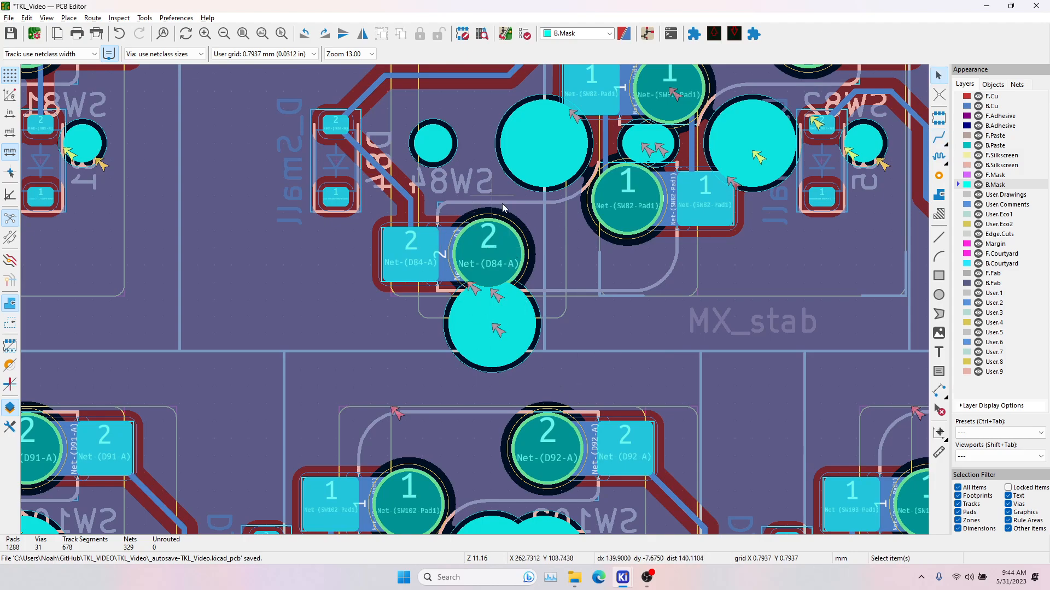
left_click(499, 340)
left_click(499, 340)
scroll(509, 335, "down", 2)
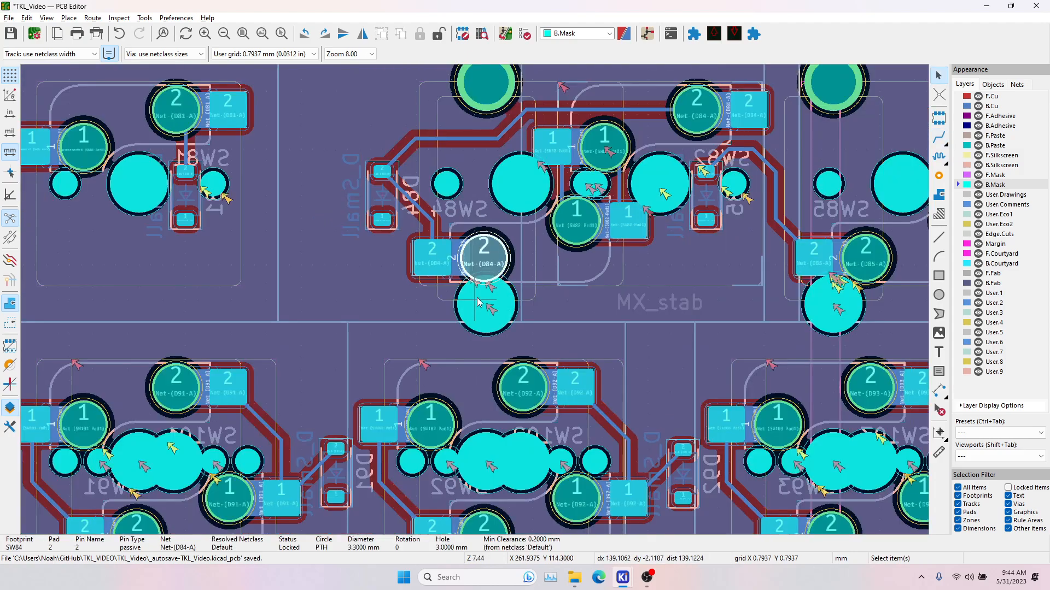
left_click(500, 331)
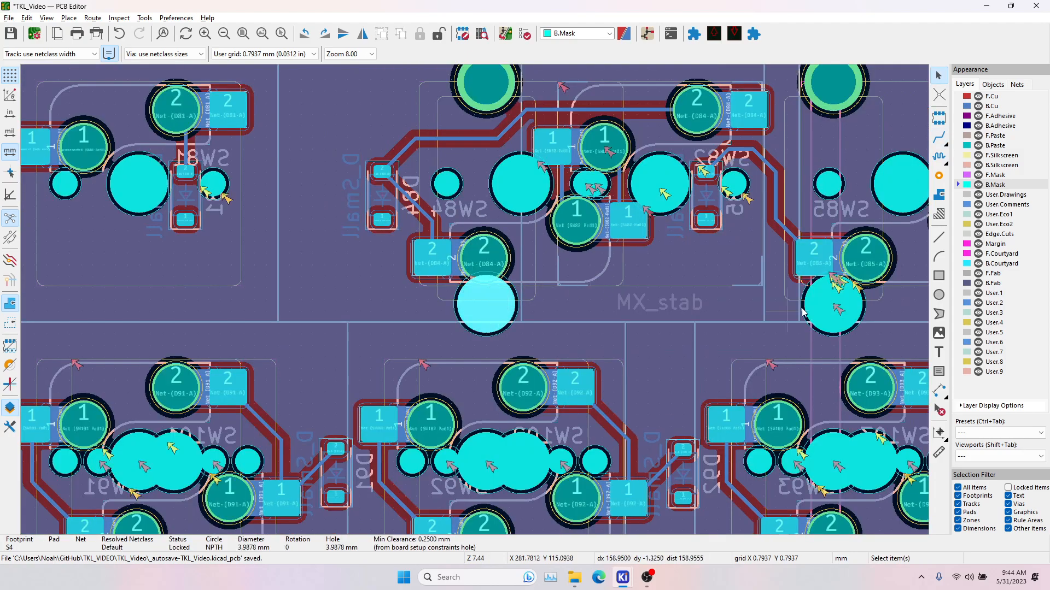
Reopen the design rules check results and examine the hole clearance errors between S4 and pad 2 of SW85.
left_click(525, 34)
left_click(112, 171)
left_click(110, 207)
left_click(109, 220)
scroll(110, 225, "down", 1)
left_click(99, 198)
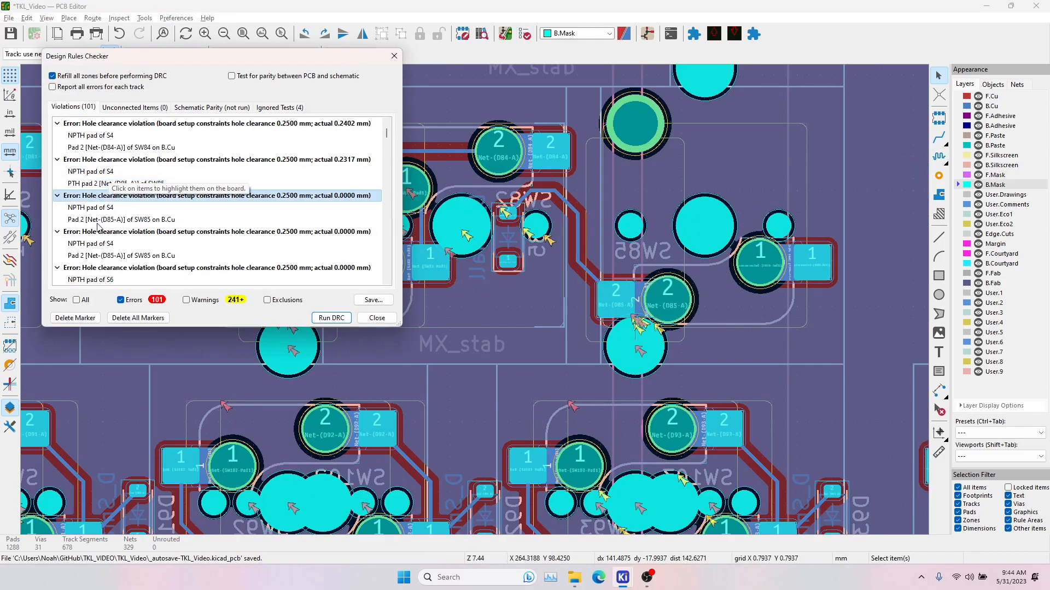
left_click(98, 222)
left_click(103, 256)
Examine the hole clearance errors of S6 with SW34, S5 with SW69, and SW86 with SW97.
scroll(124, 245, "down", 3)
left_click(109, 208)
left_click(109, 219)
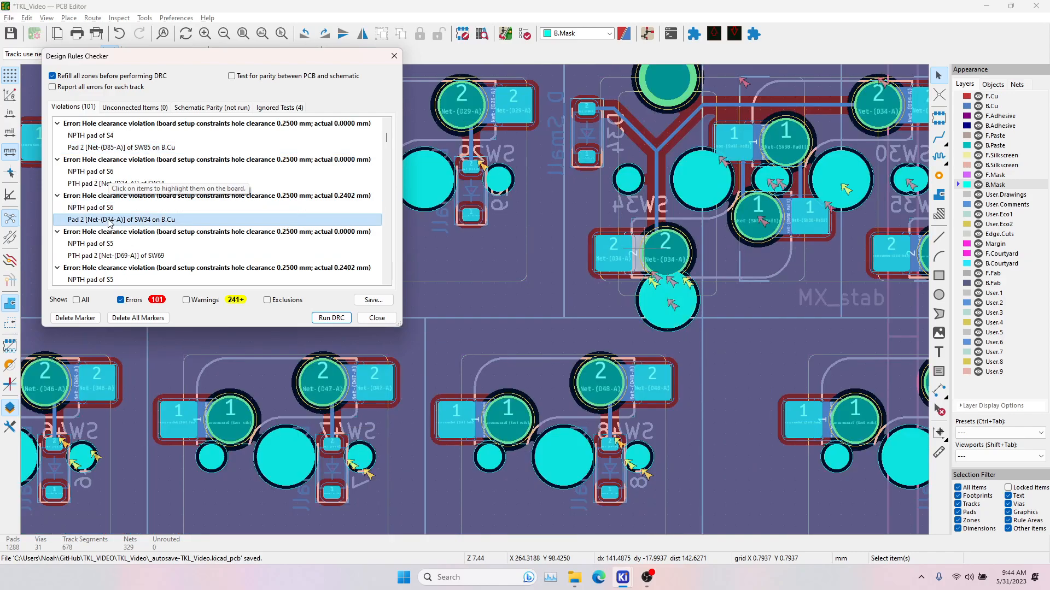
left_click(117, 255)
scroll(122, 276, "down", 2)
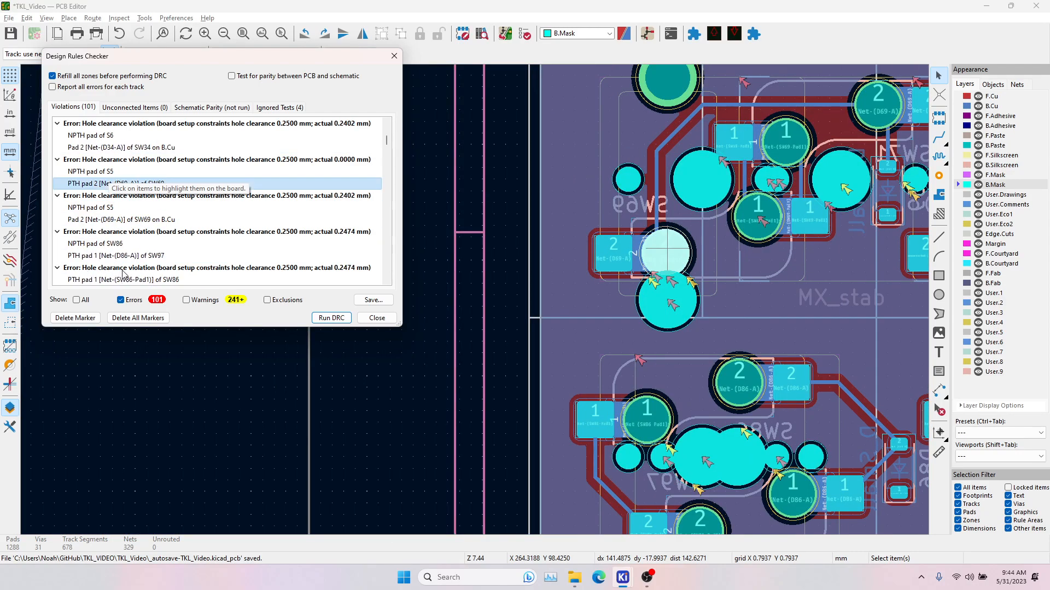
left_click(113, 243)
scroll(116, 246, "down", 4)
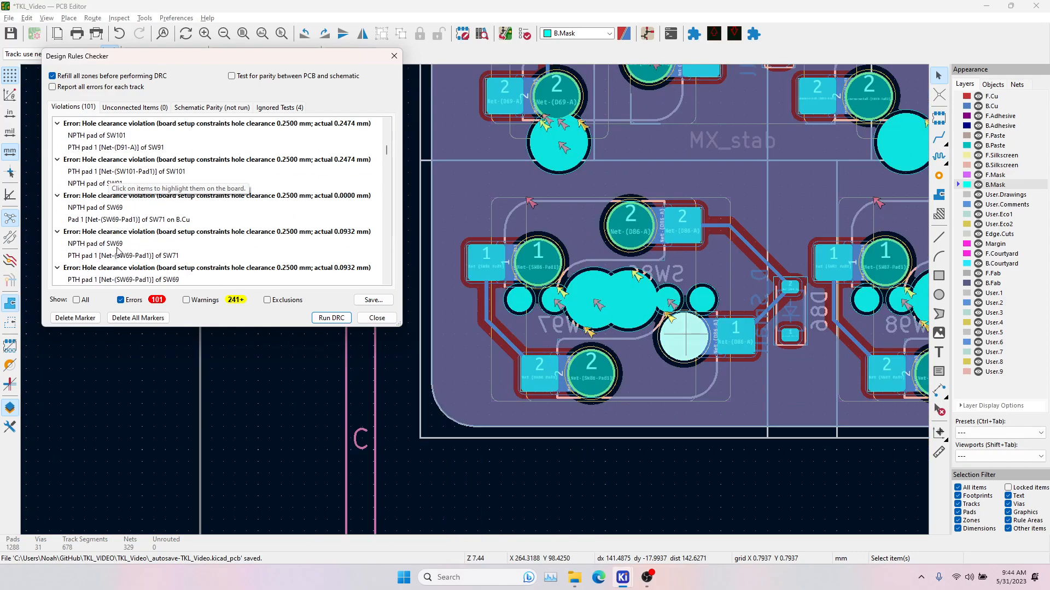
Examine the courtyard overlap error by highlighting the SW86 and SW97 footprints alternately on the board.
scroll(117, 250, "down", 5)
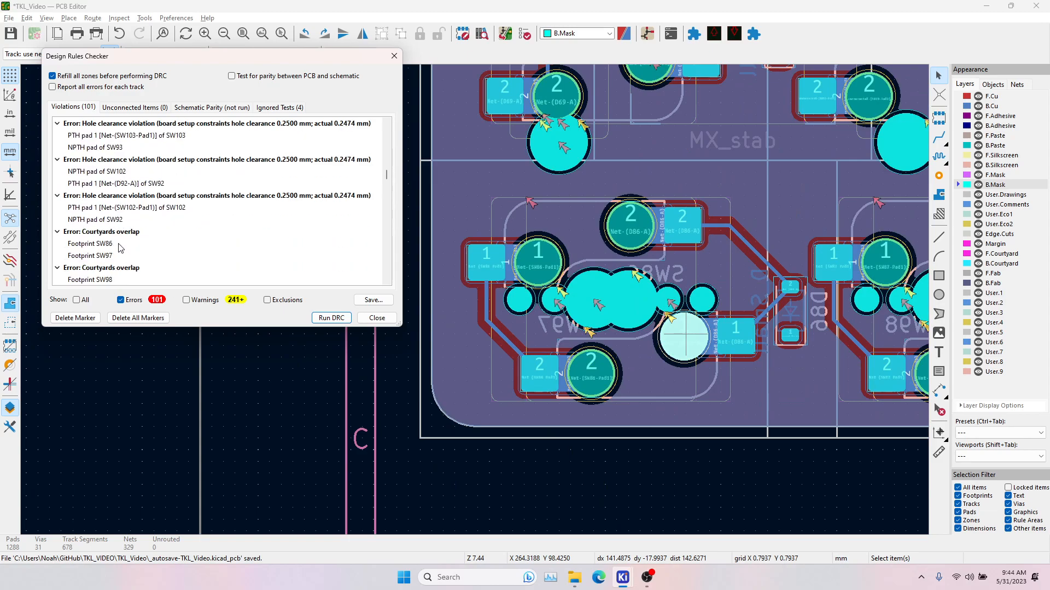
left_click(107, 233)
left_click(107, 245)
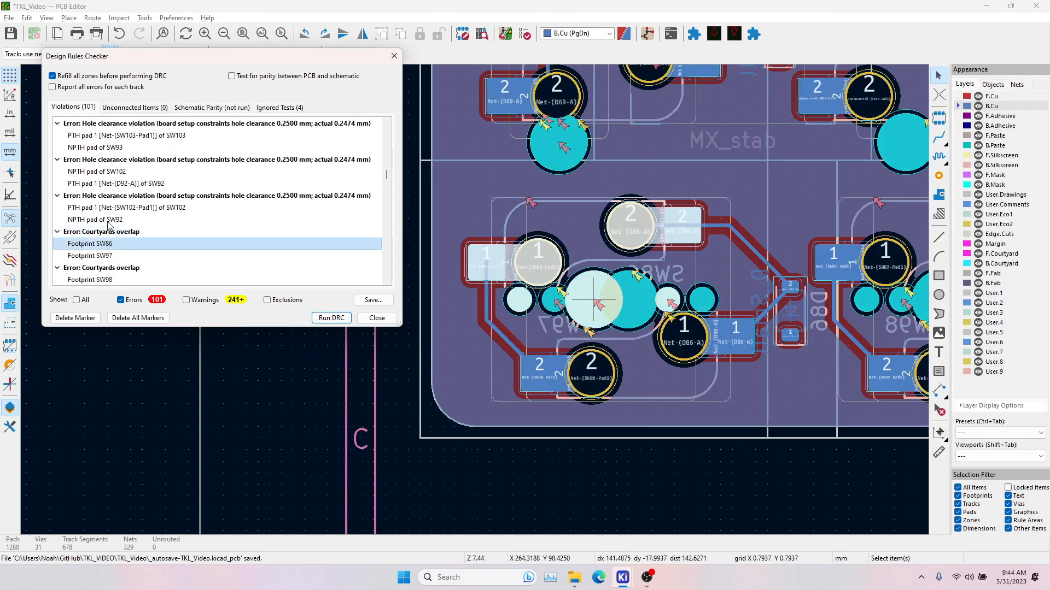
left_click(112, 256)
left_click(114, 247)
left_click(106, 257)
left_click(103, 247)
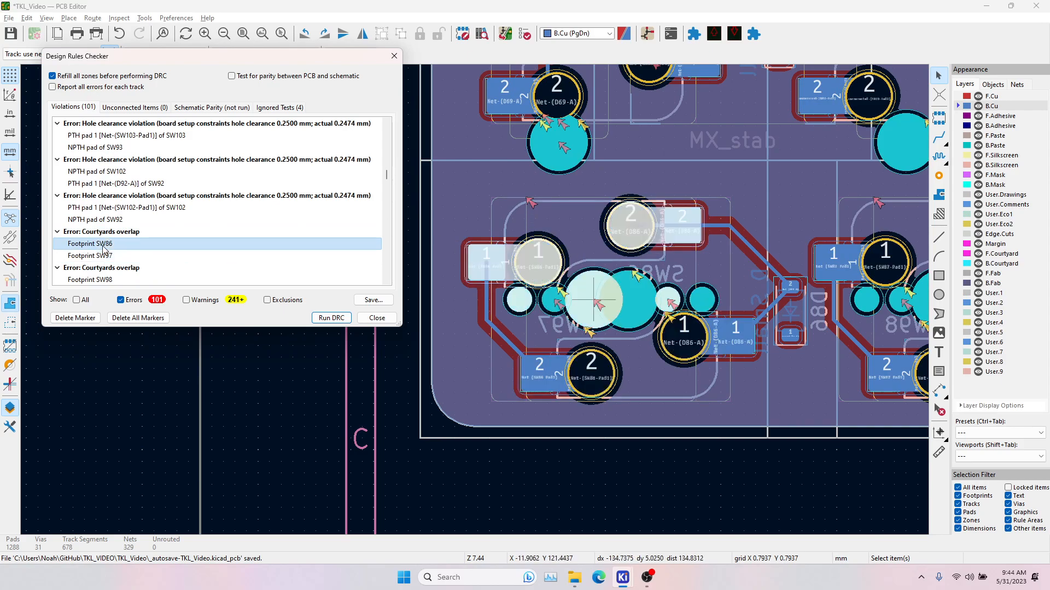
left_click(107, 256)
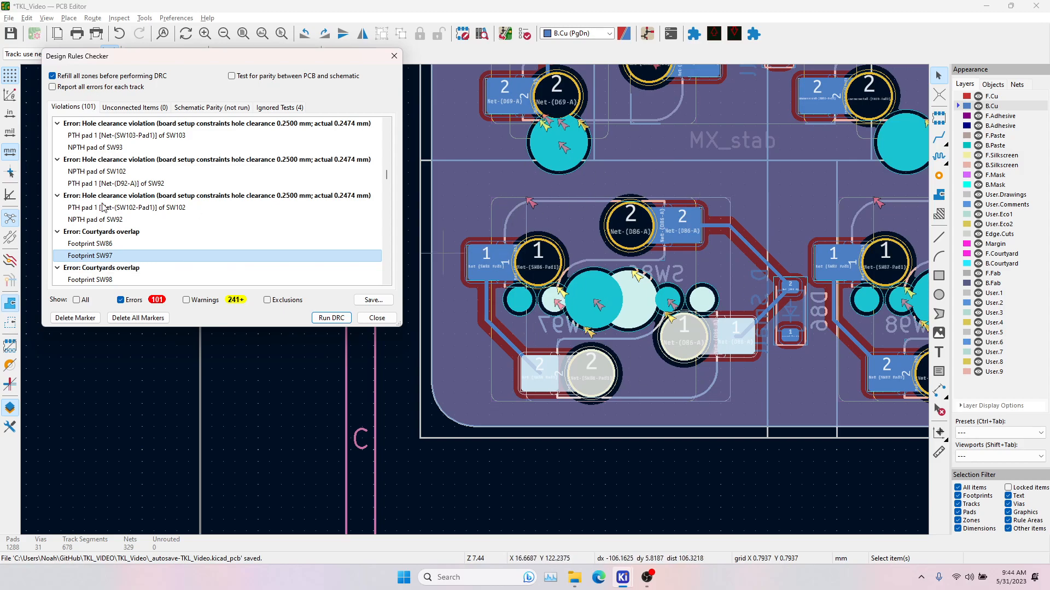
Examine the hole clearance errors between the SW102 and SW92 pads.
left_click(112, 219)
left_click(116, 198)
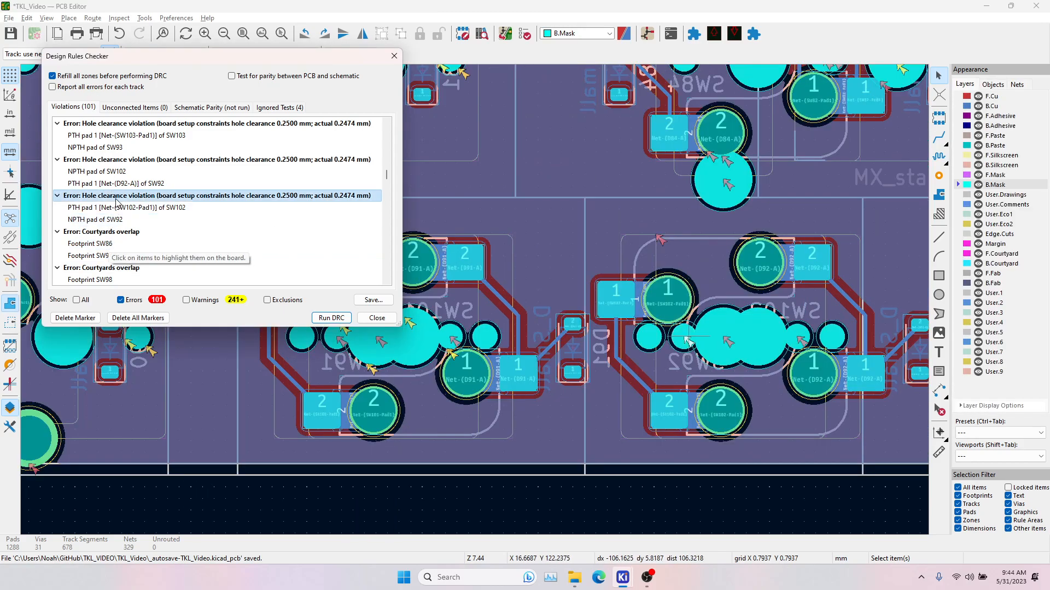
left_click(88, 172)
left_click(98, 183)
scroll(125, 188, "up", 4)
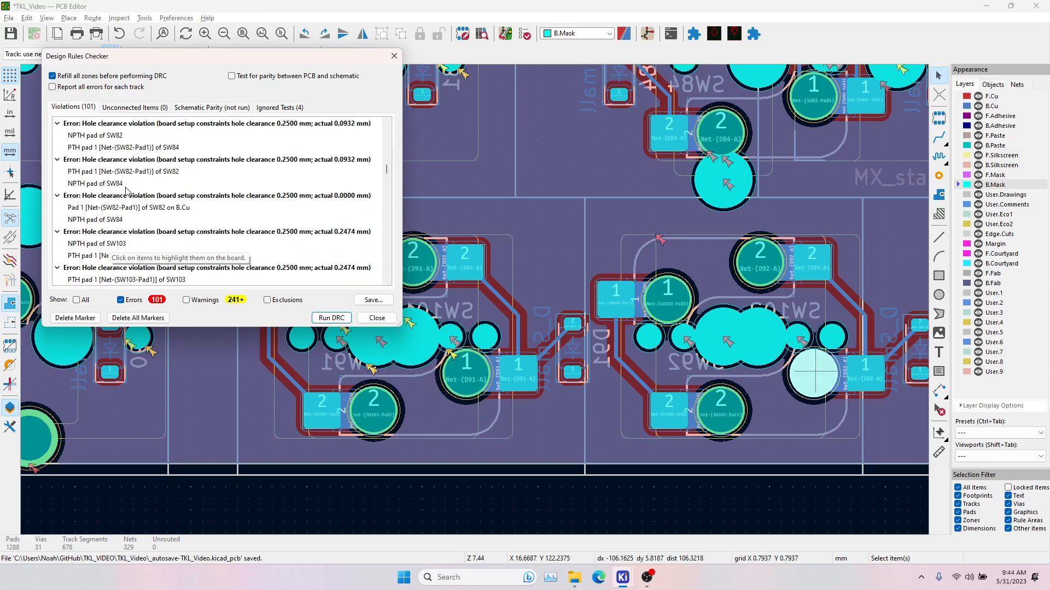
Examine the hole clearance errors between the pads and mounting holes of SW82 and SW84.
left_click(116, 174)
left_click(114, 184)
scroll(467, 347, "up", 3)
middle_click_drag(467, 347, 570, 316)
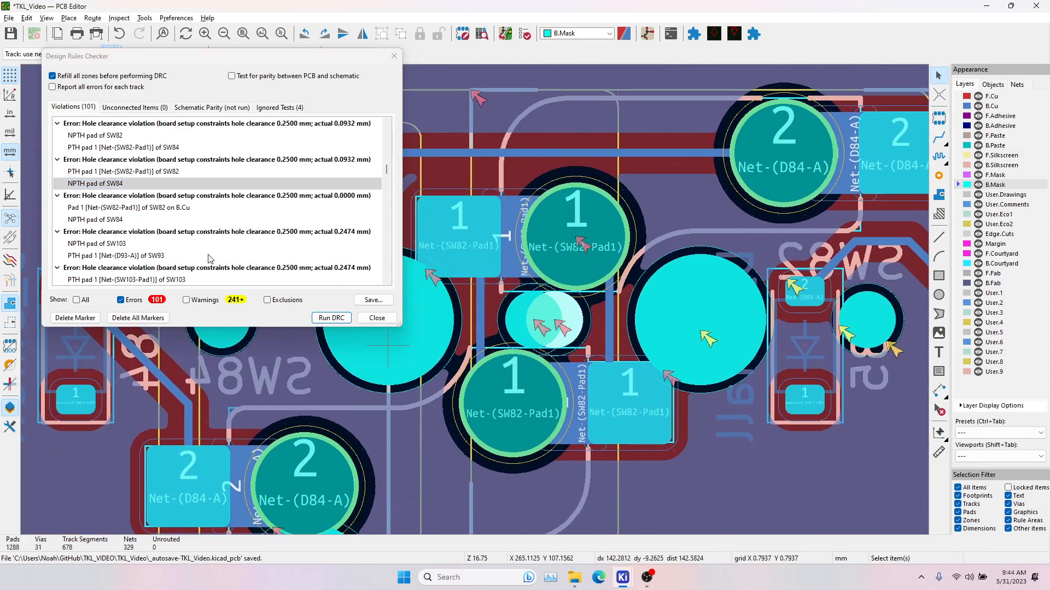
left_click(115, 208)
left_click(115, 220)
left_click(119, 199)
left_click(119, 216)
scroll(116, 203, "up", 3)
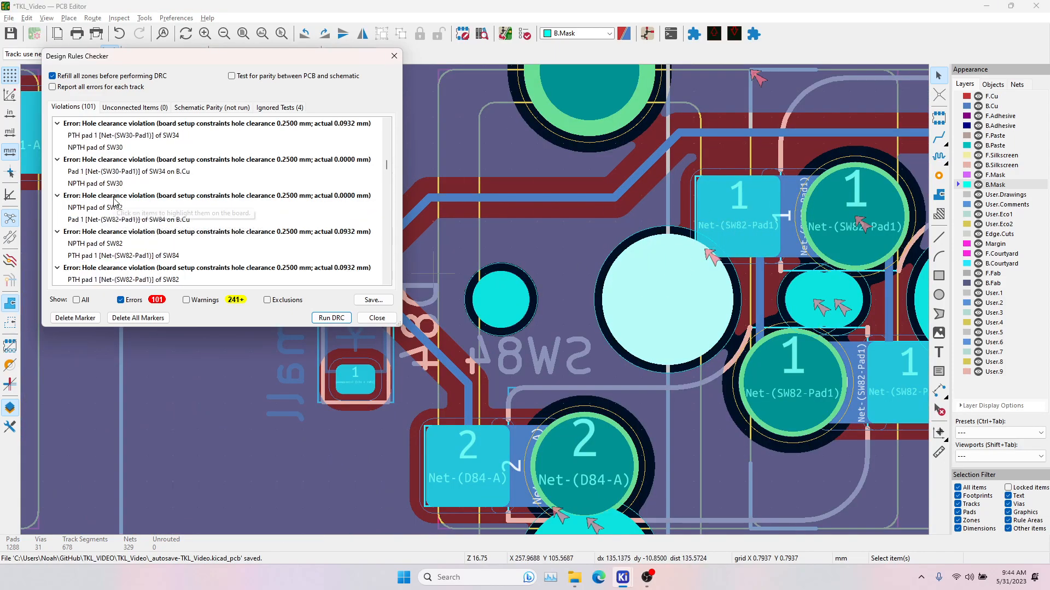
Examine the hole clearance errors between the pads and mounting holes of SW30 and SW34.
left_click(103, 171)
left_click(102, 184)
left_click(110, 138)
left_click(110, 151)
Locate the board edge clearance errors and inspect where the S2 stabilizer pad crosses the Edge.Cuts line.
scroll(145, 194, "down", 3)
scroll(147, 197, "down", 6)
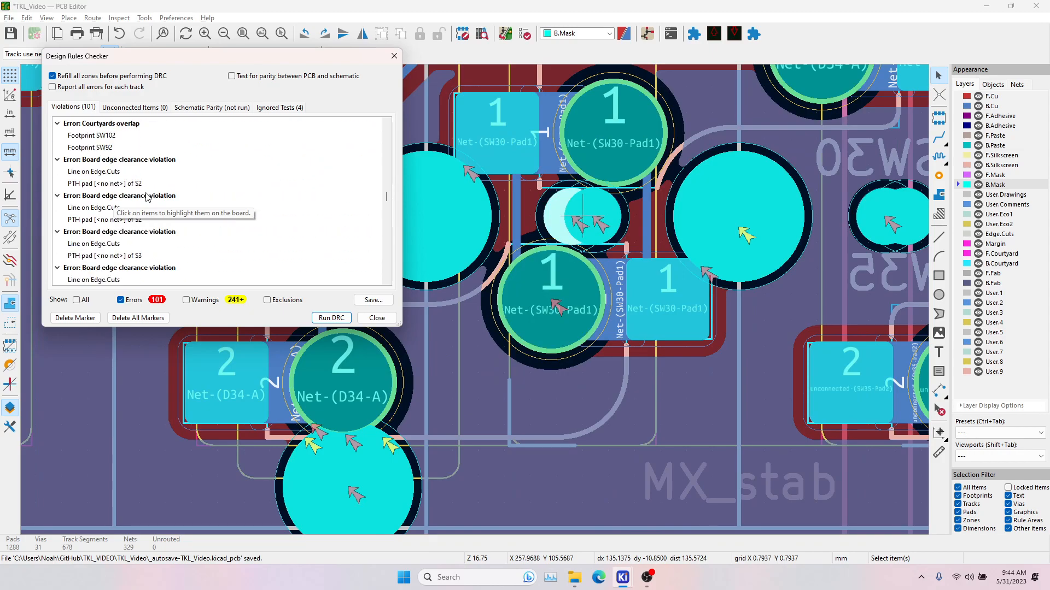
scroll(124, 259, "down", 2)
left_click(117, 243)
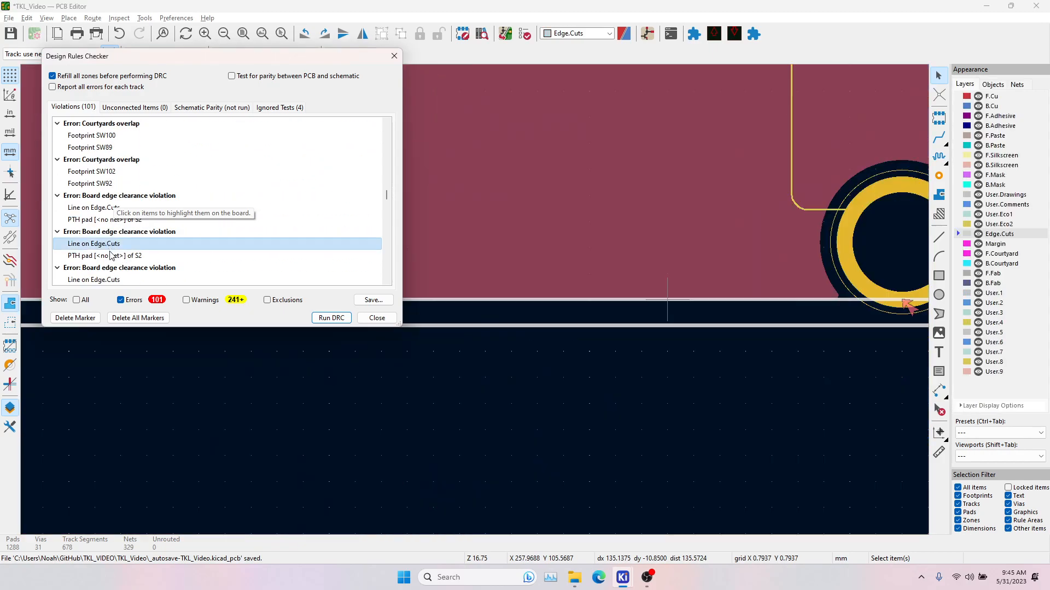
scroll(468, 383, "down", 5)
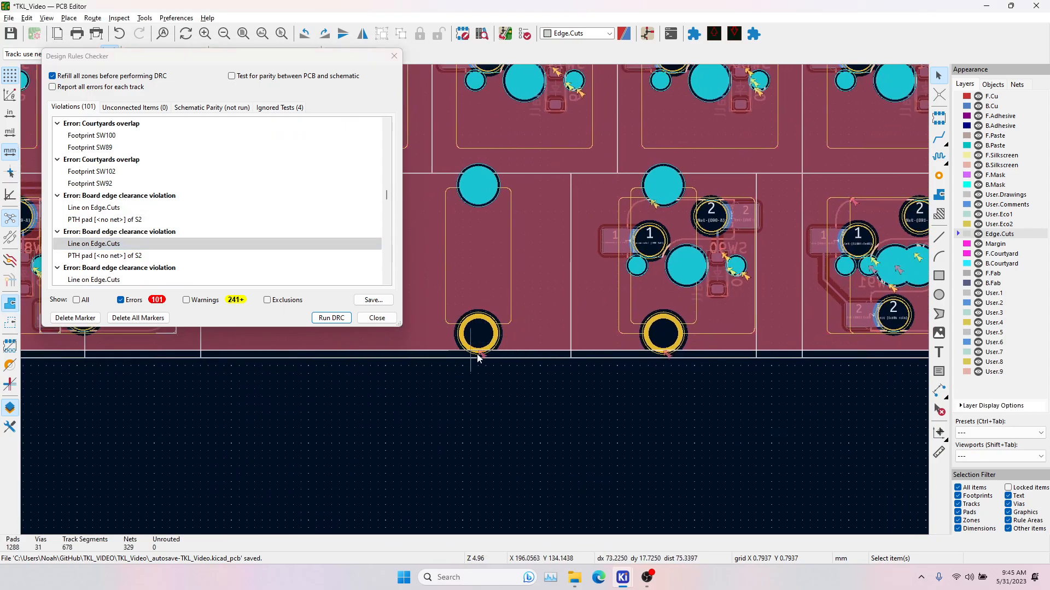
scroll(473, 355, "up", 3)
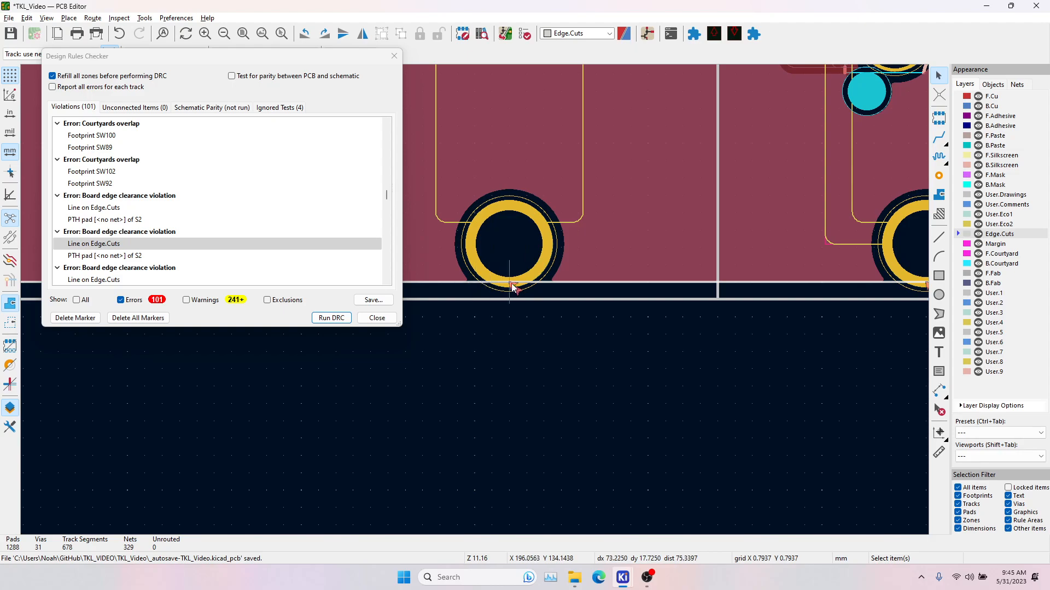
scroll(499, 288, "up", 4)
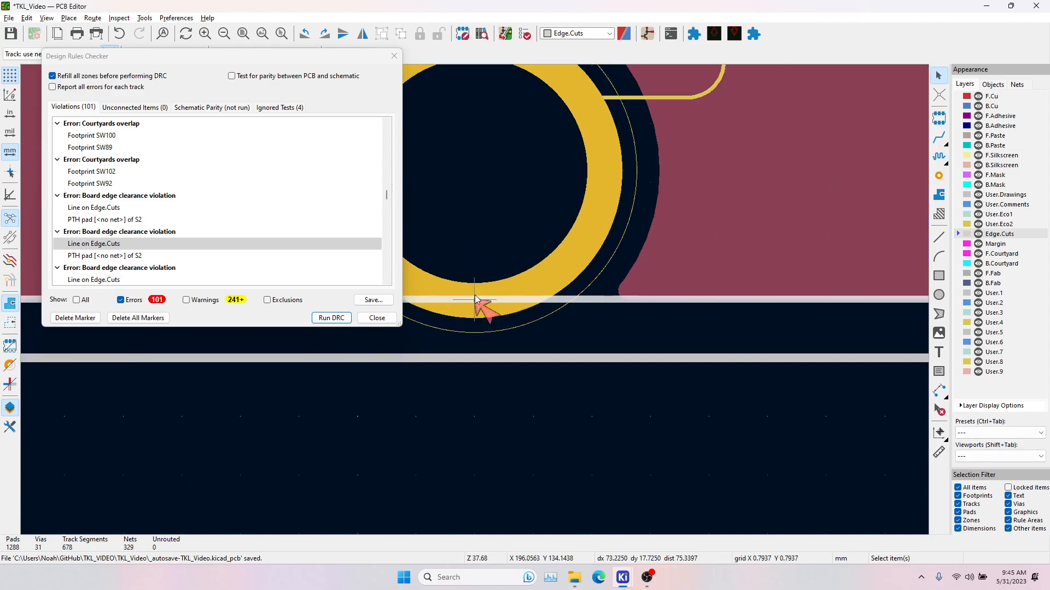
scroll(476, 298, "down", 4)
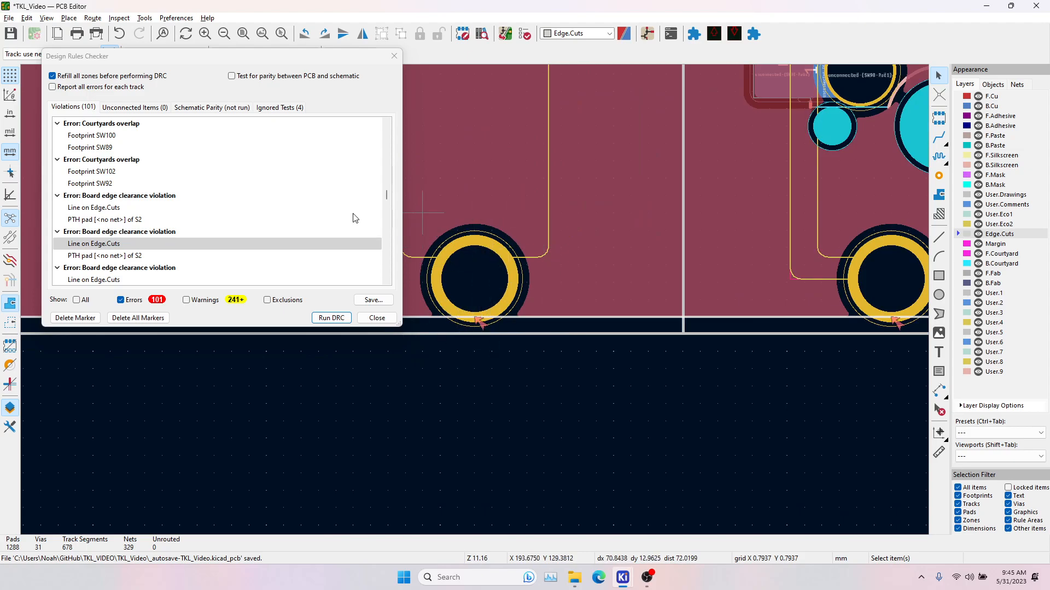
Highlight the S2 and S3 stabilizer pads that violate the board edge clearance.
left_click(101, 255)
scroll(124, 255, "down", 2)
left_click(111, 209)
left_click(114, 220)
scroll(122, 215, "down", 2)
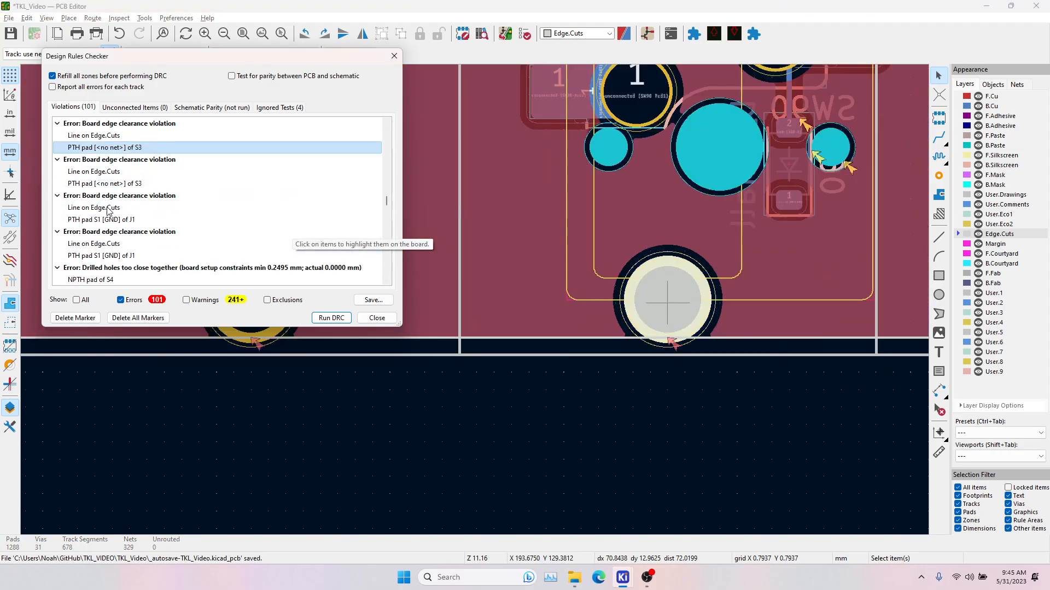
Inspect both upper S1 GND pads of USB connector J1 for their board edge clearance errors.
left_click(109, 208)
left_click(113, 220)
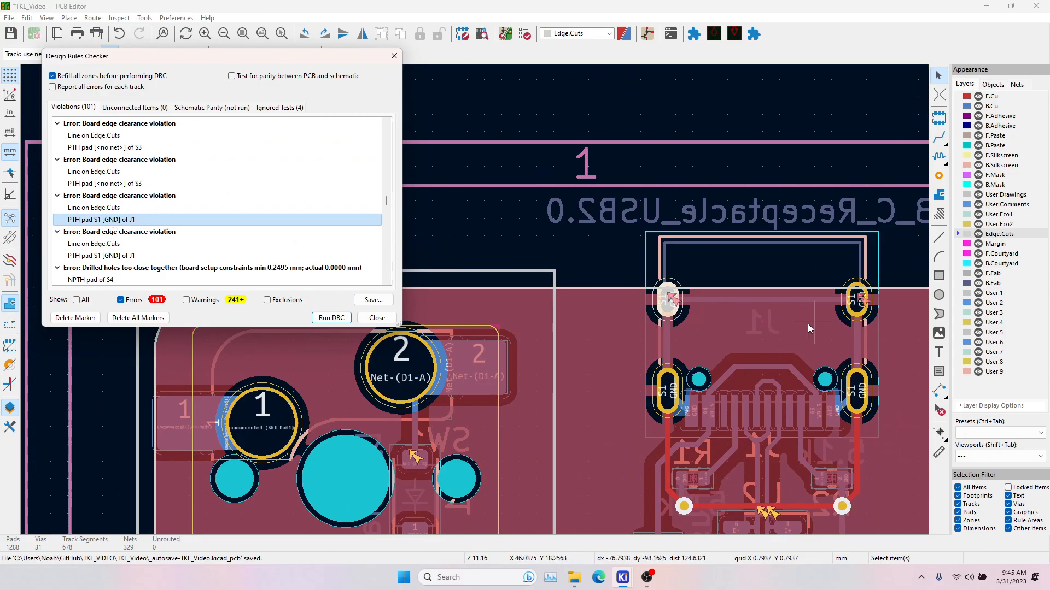
scroll(687, 309, "up", 1)
scroll(471, 298, "up", 2)
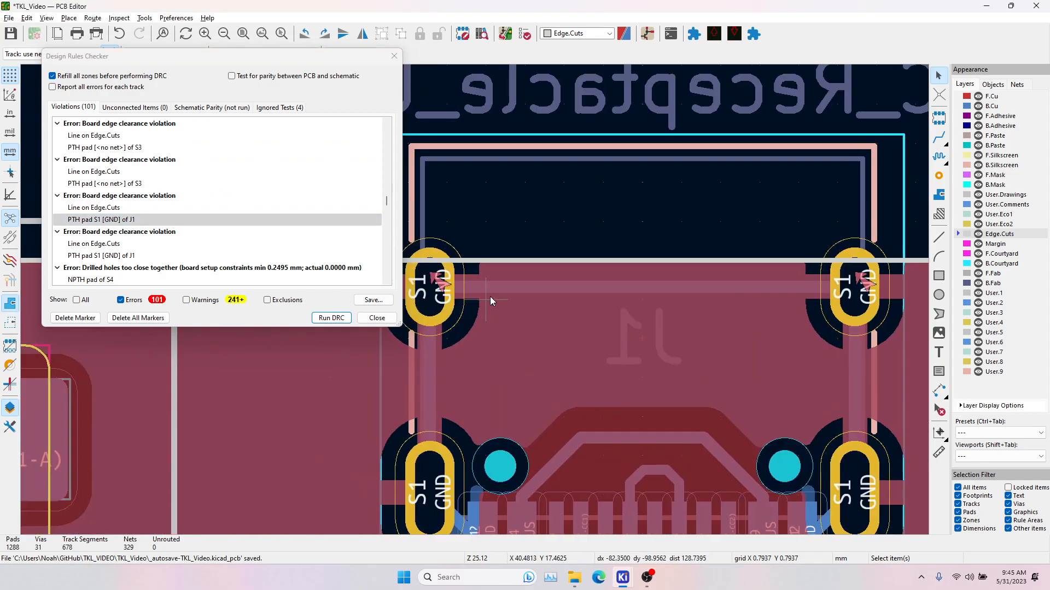
middle_click_drag(647, 313, 495, 288)
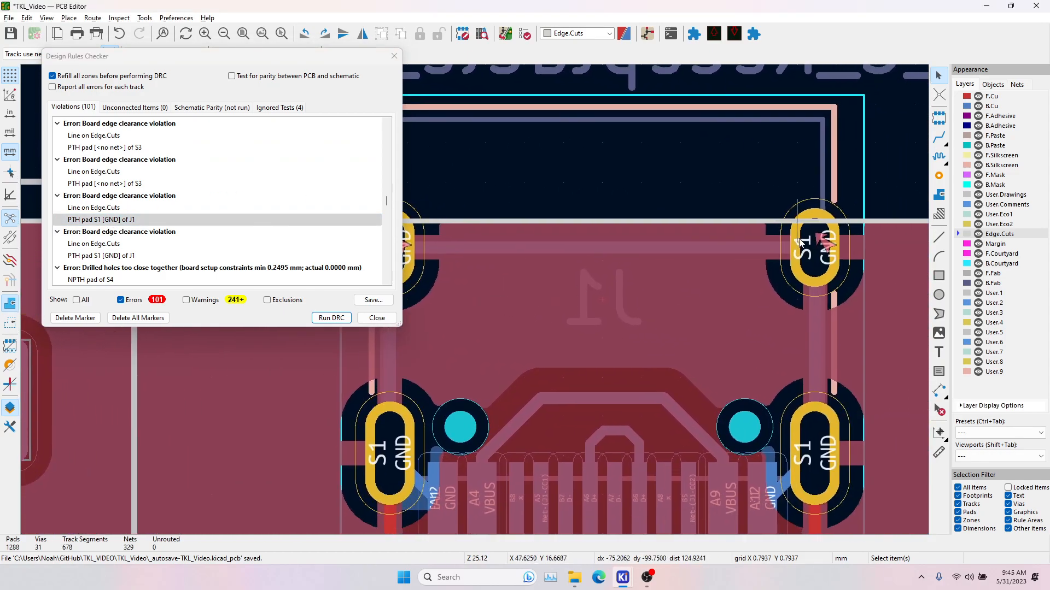
middle_click_drag(587, 309, 711, 320)
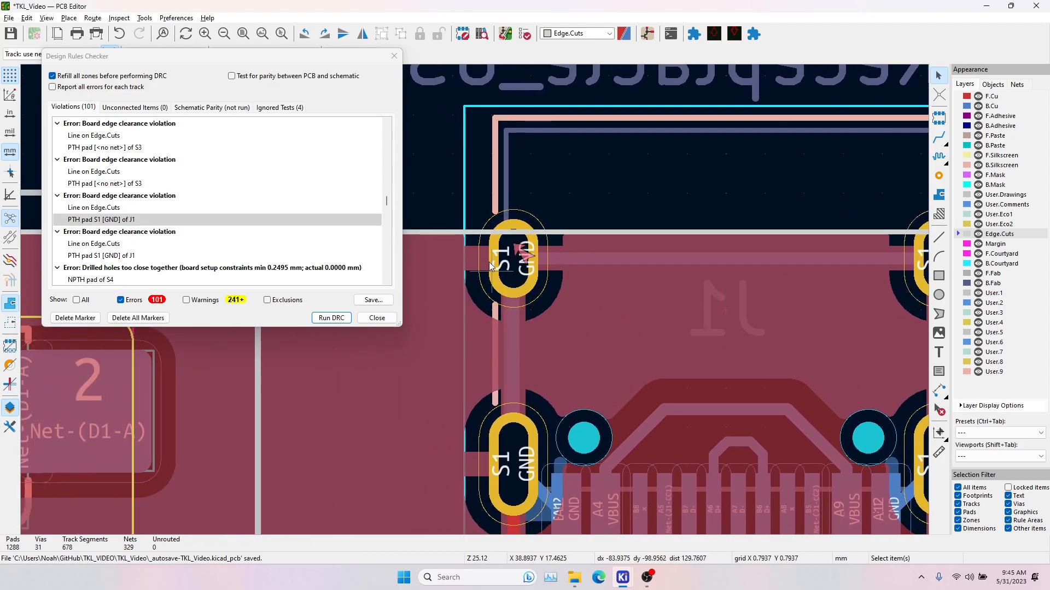
scroll(489, 261, "down", 2)
Draw an Edge.Cuts outline with sloped ends around the upper side of J1, about 0.8 mm beyond the board's upper edge.
left_click(939, 237)
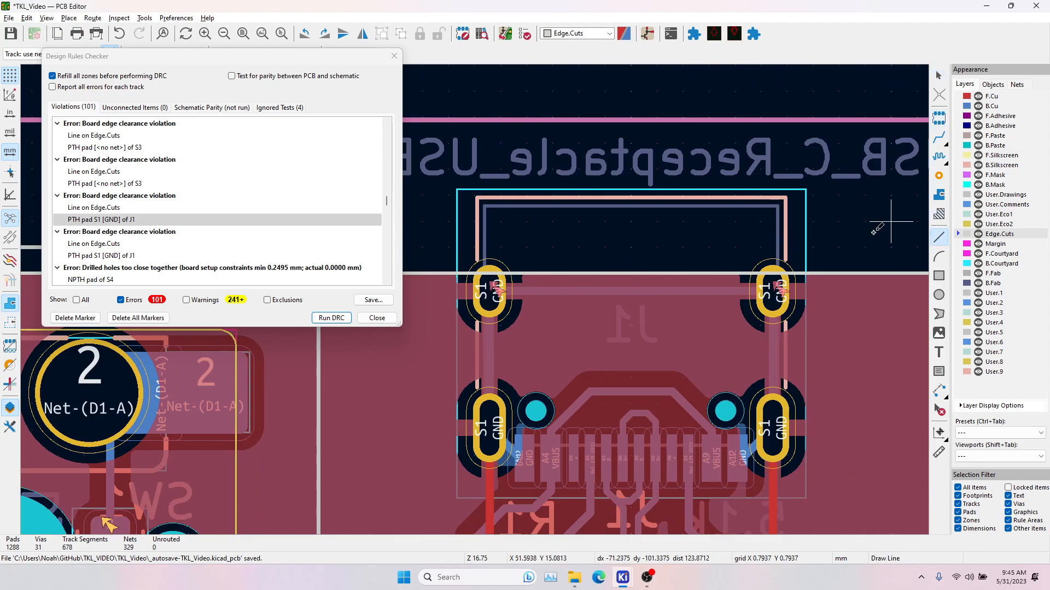
left_click(451, 272)
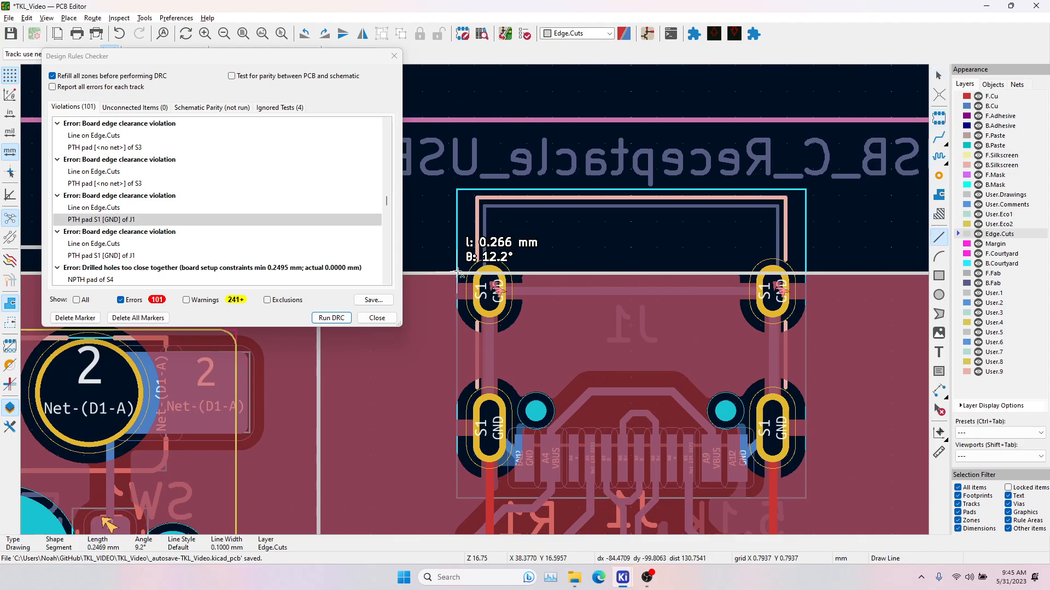
left_click(475, 249)
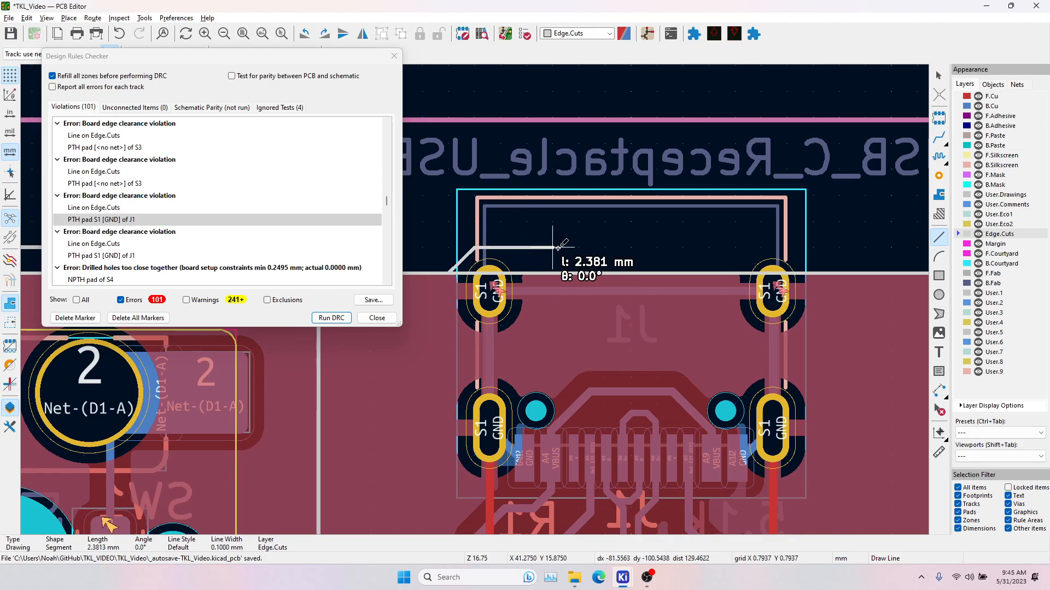
left_click(788, 249)
left_click(811, 272)
key("Escape")
key("Escape")
Shorten the board's upper Edge.Cuts line to start right of the J1 bump, and draw a line from the bump's left end to the corner arc.
left_click(633, 271)
scroll(618, 328, "down", 6)
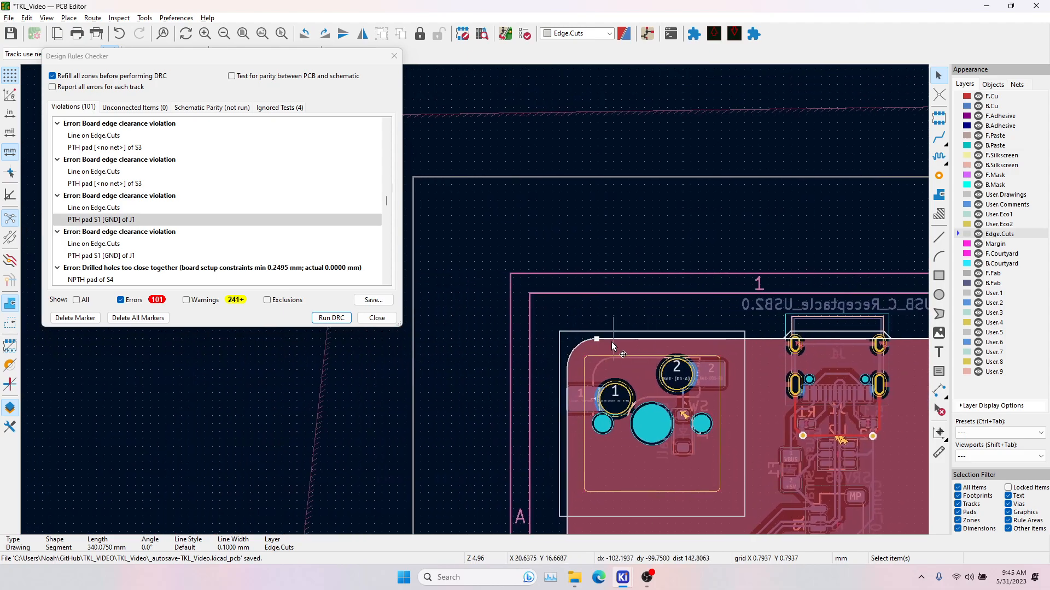
left_click(939, 237)
left_click(786, 338)
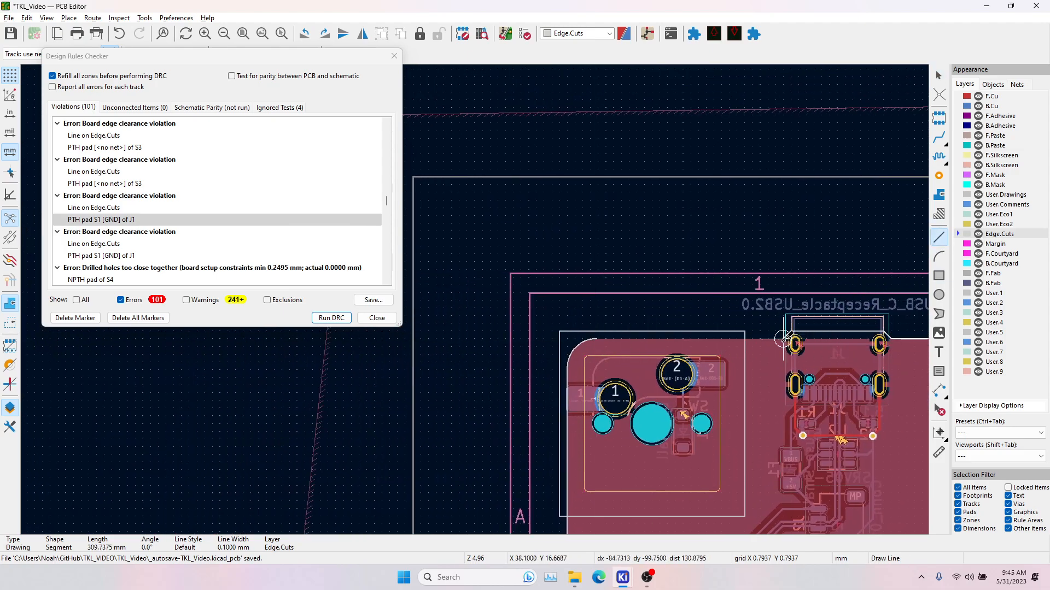
left_click(598, 338)
middle_click_drag(714, 331, 503, 315)
key("Escape")
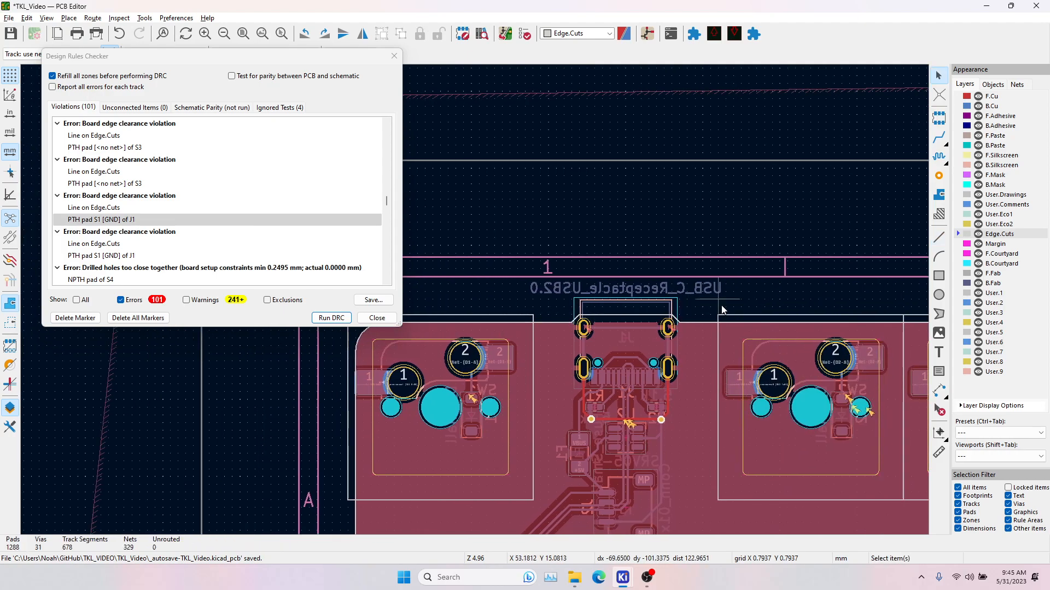
Refill all zones to follow the new board outline and inspect the copper around J1.
key("b")
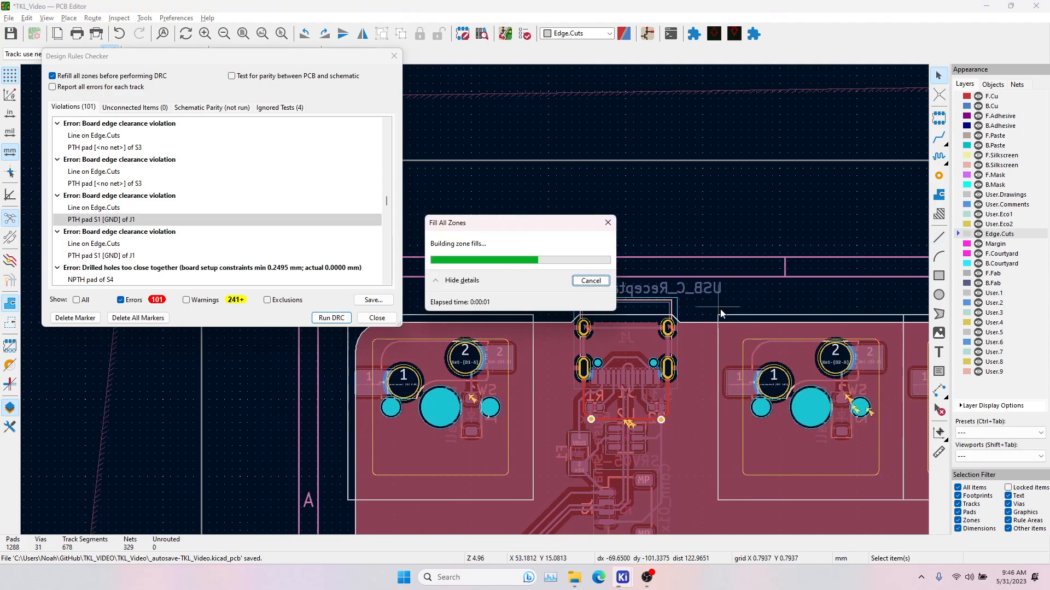
scroll(624, 333, "up", 5)
scroll(589, 260, "down", 2)
middle_click_drag(411, 316, 507, 327)
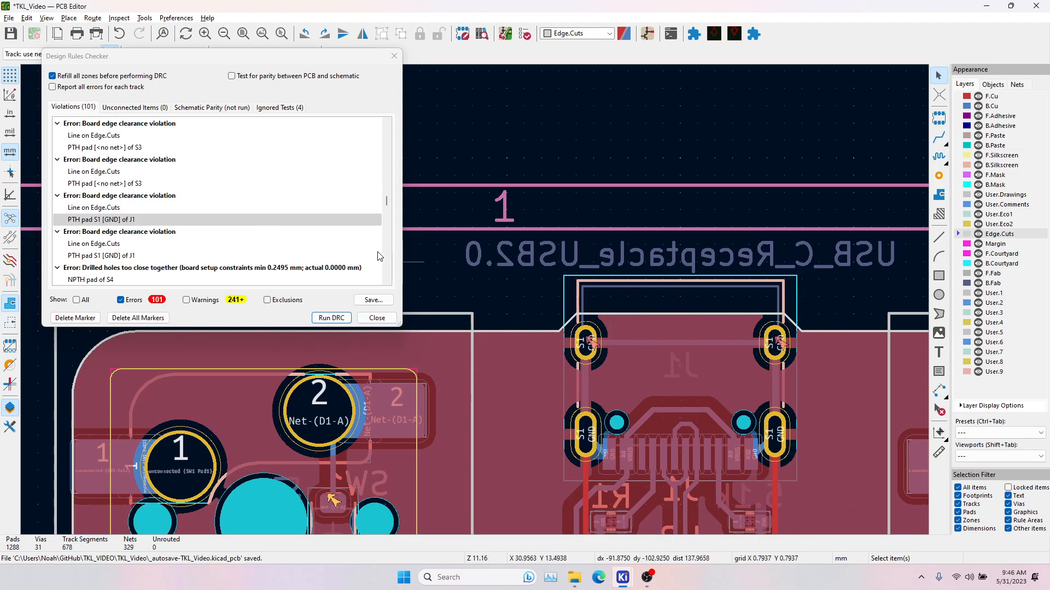
Examine the last J1 board edge clearance error and the drilled-hole spacing errors around S4, SW84, S6, SW86 and SW97.
left_click(113, 256)
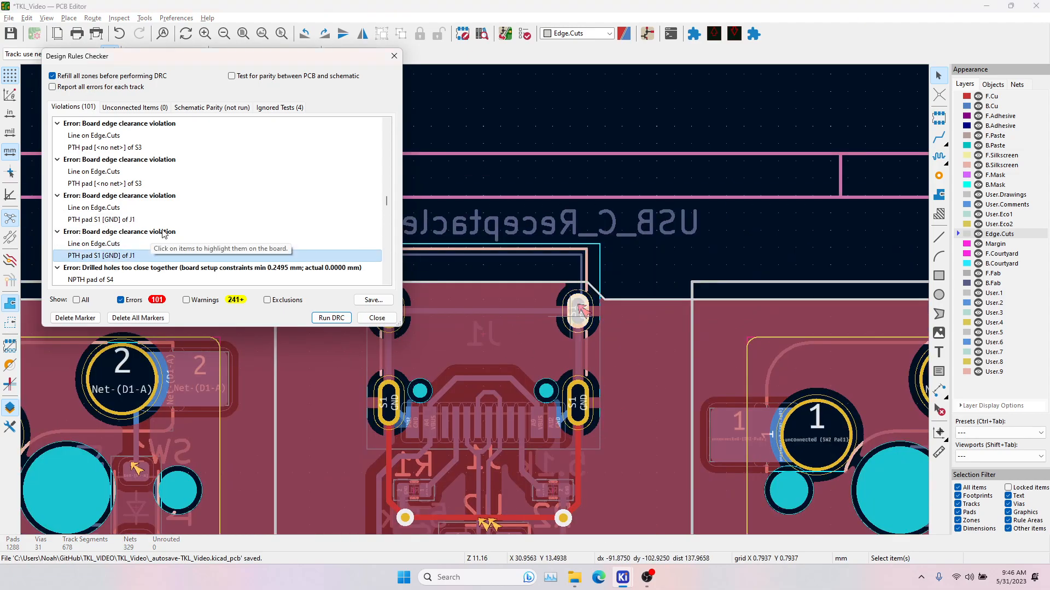
scroll(163, 234, "down", 2)
left_click(105, 208)
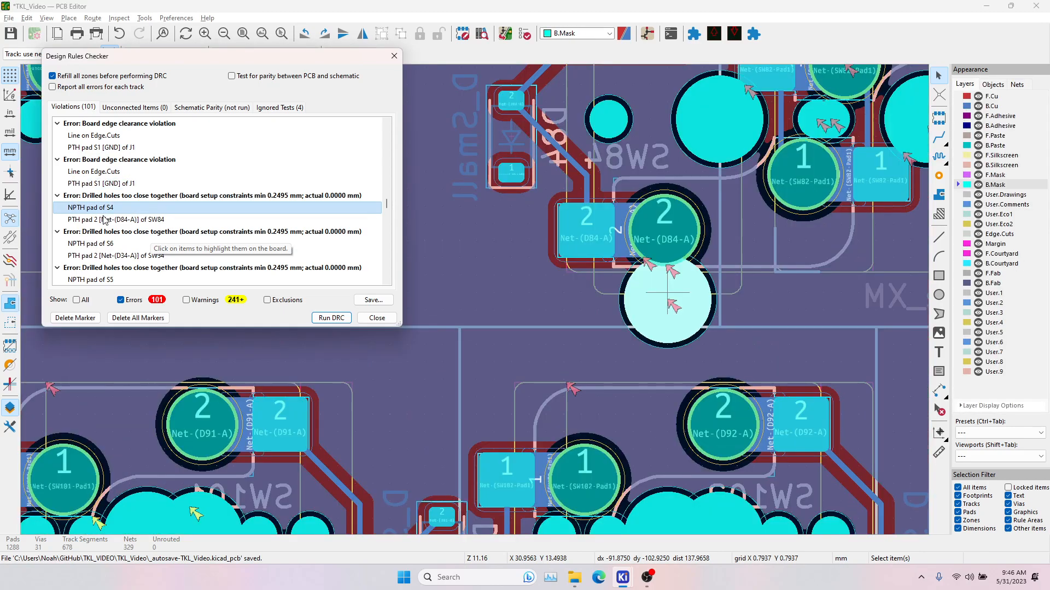
left_click(109, 221)
left_click(112, 244)
scroll(115, 241, "down", 4)
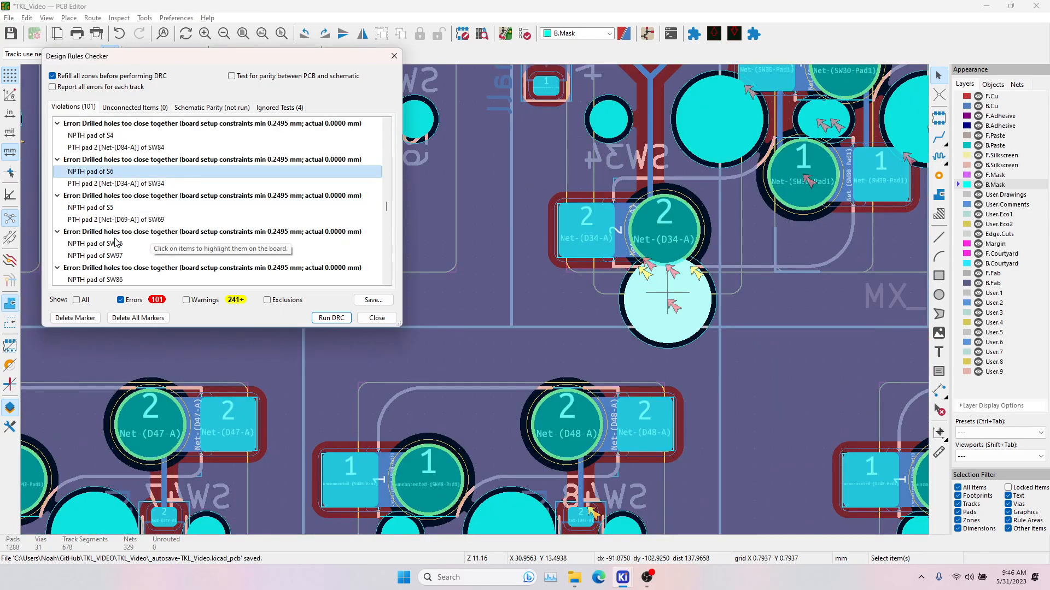
left_click(112, 219)
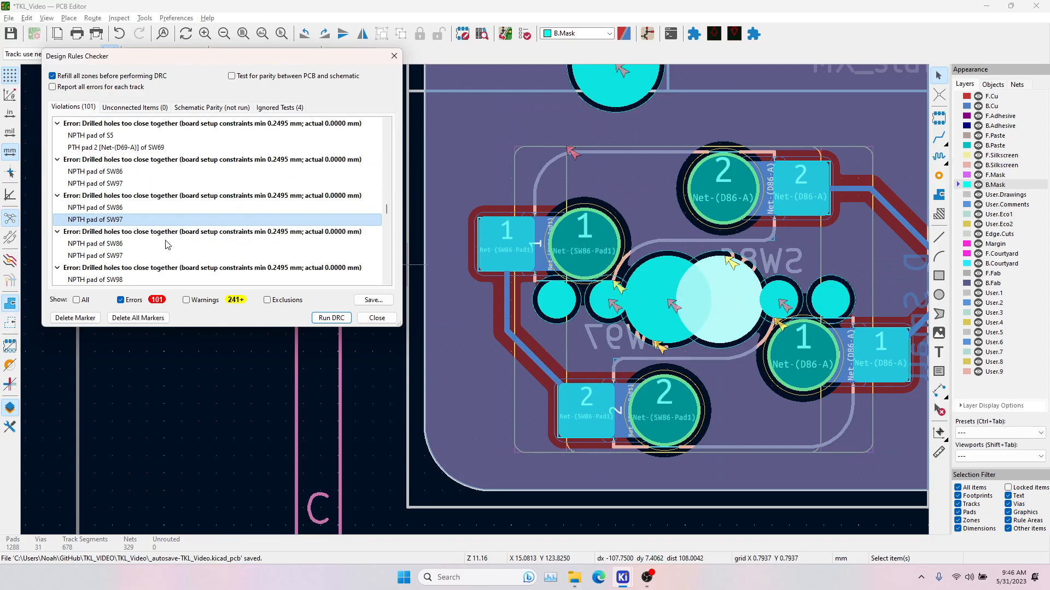
left_click(115, 255)
scroll(128, 246, "down", 5)
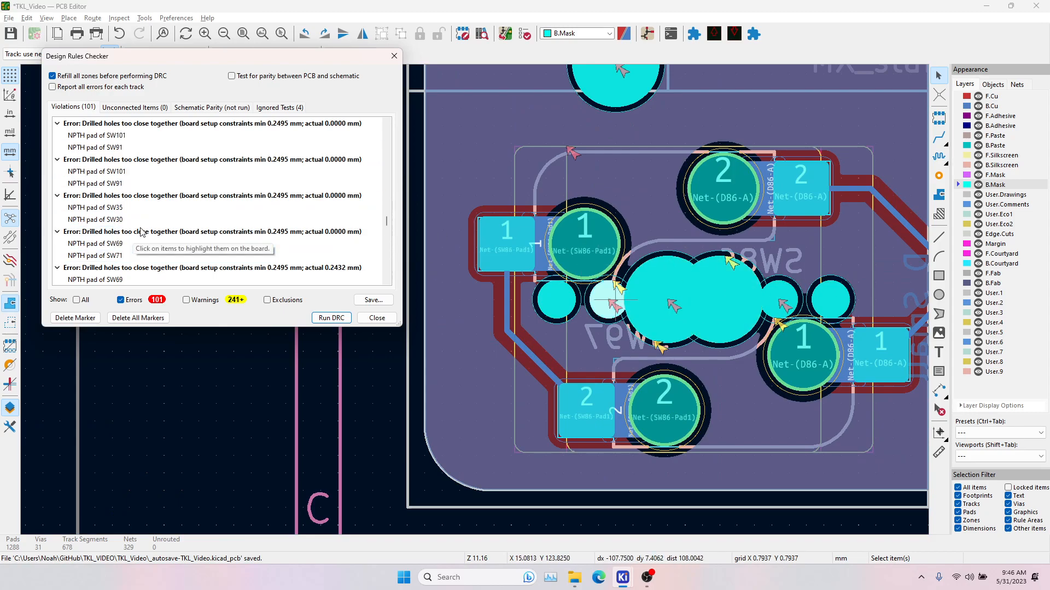
scroll(141, 231, "down", 5)
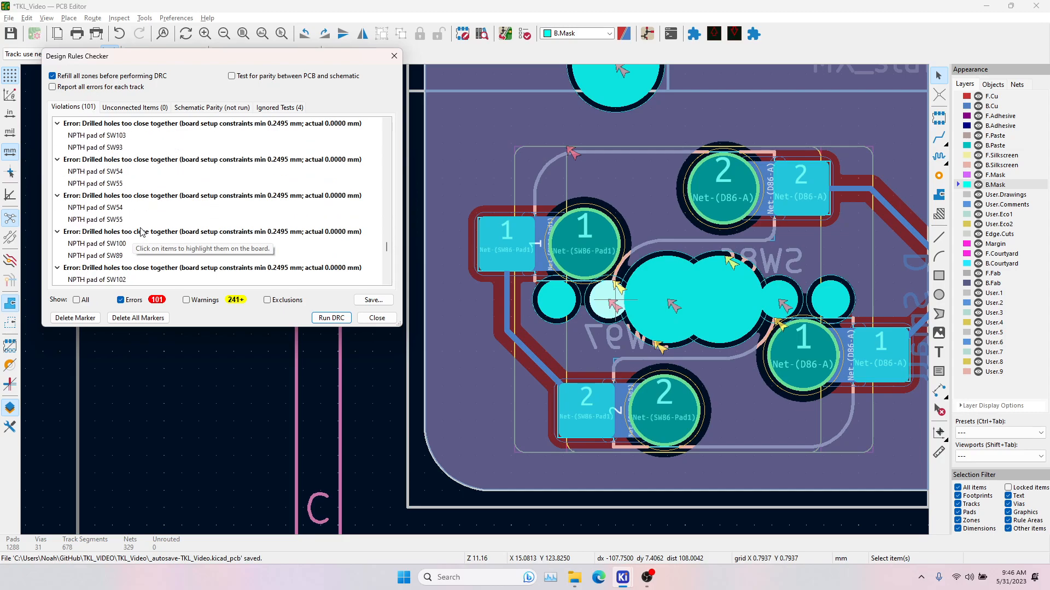
Inspect the incomplete thermal relief error at GND pad 2 of C16 on B.Cu.
left_click(116, 248)
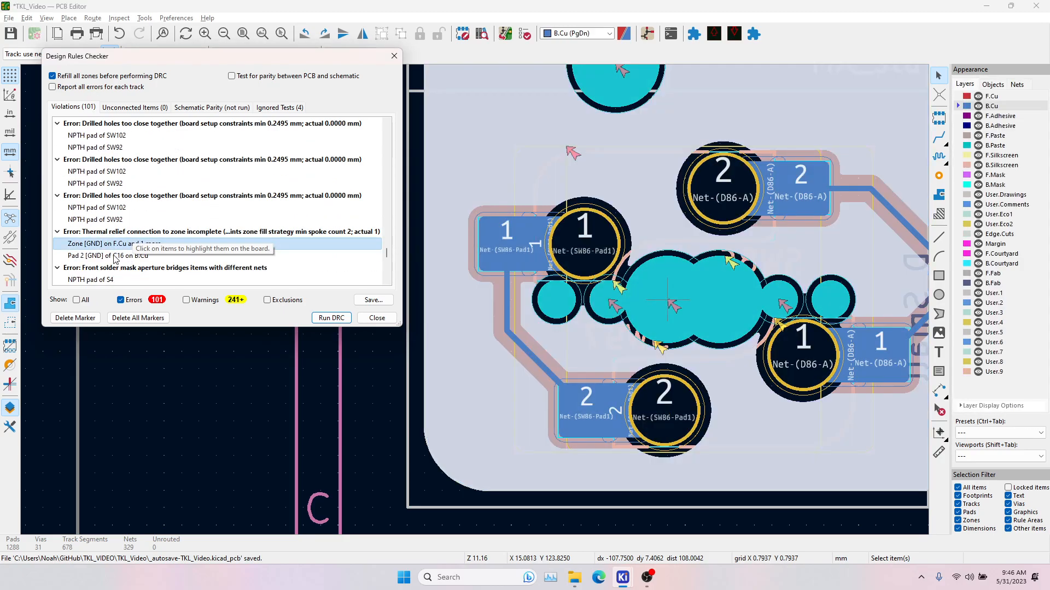
left_click(116, 256)
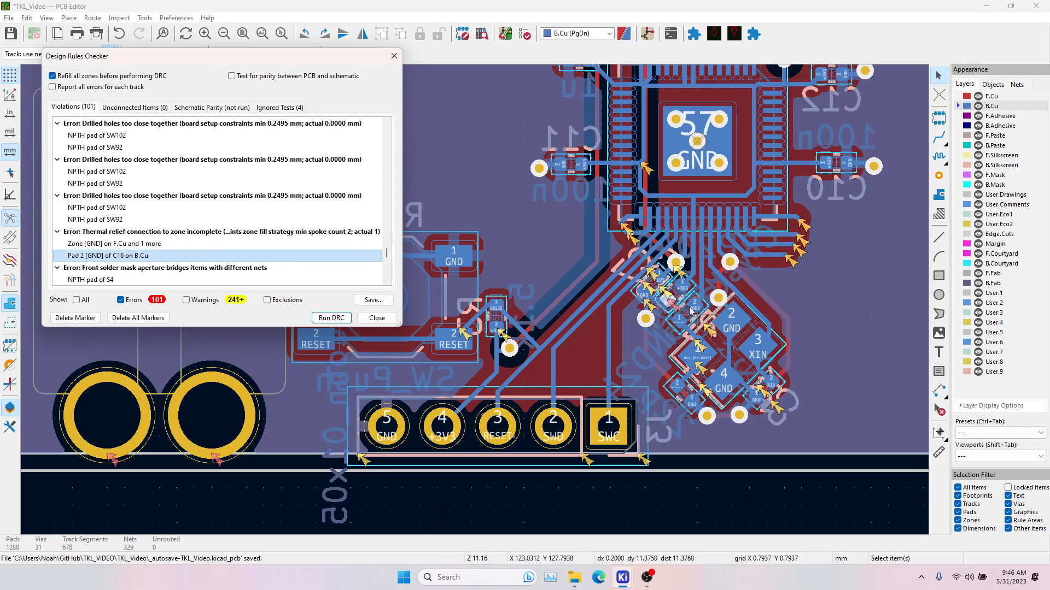
scroll(656, 299, "up", 6)
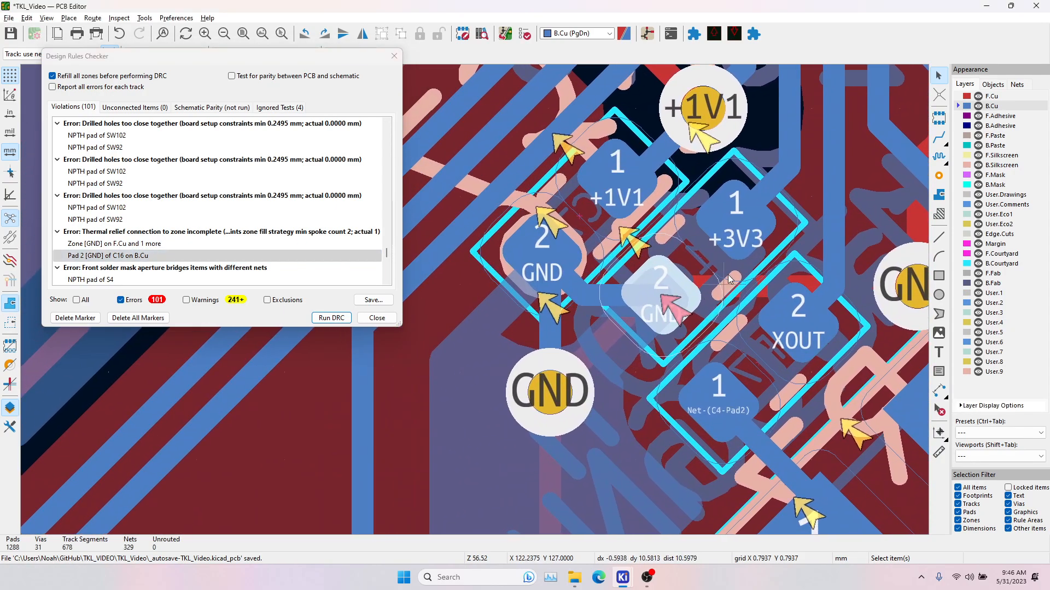
Delete the B.Cu GND tracks linking C16's GND pad, the neighbouring capacitor's GND pad and the GND via below.
left_click(654, 304)
left_click(658, 307)
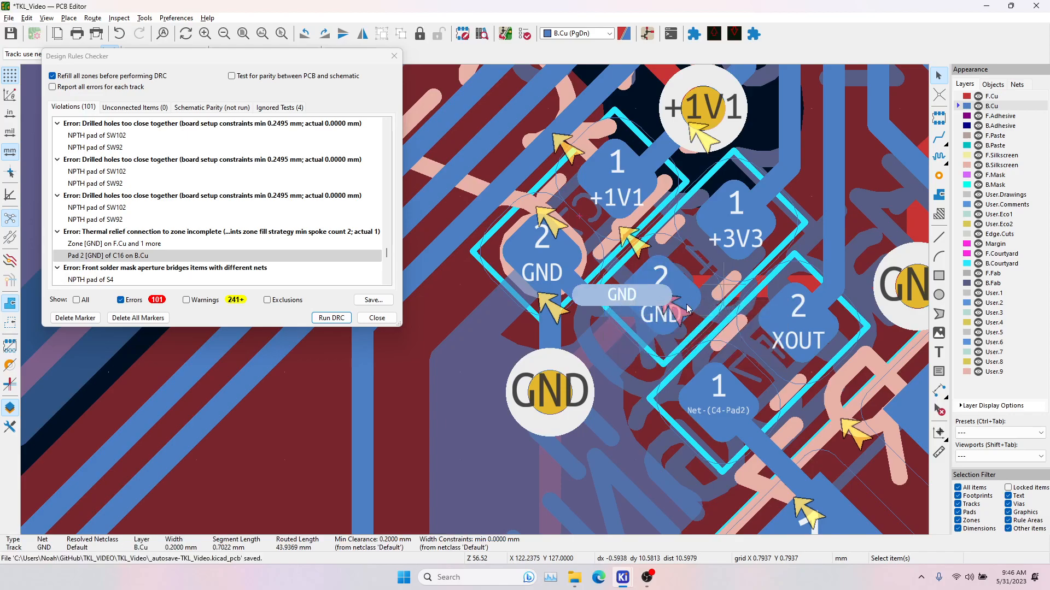
left_click(572, 286)
left_click(591, 295)
key("Delete")
left_click(550, 328)
key("Delete")
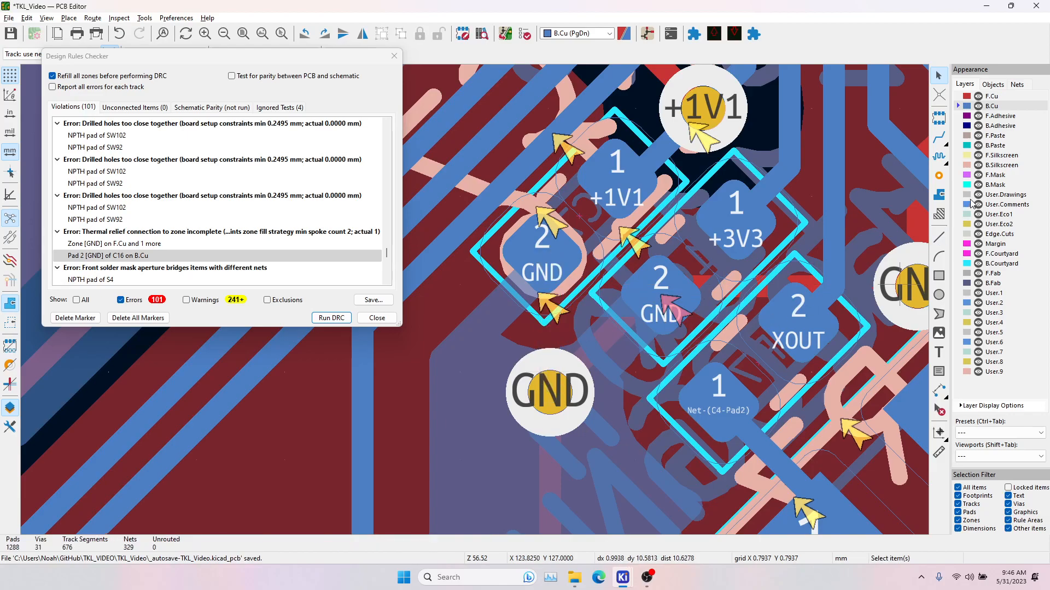
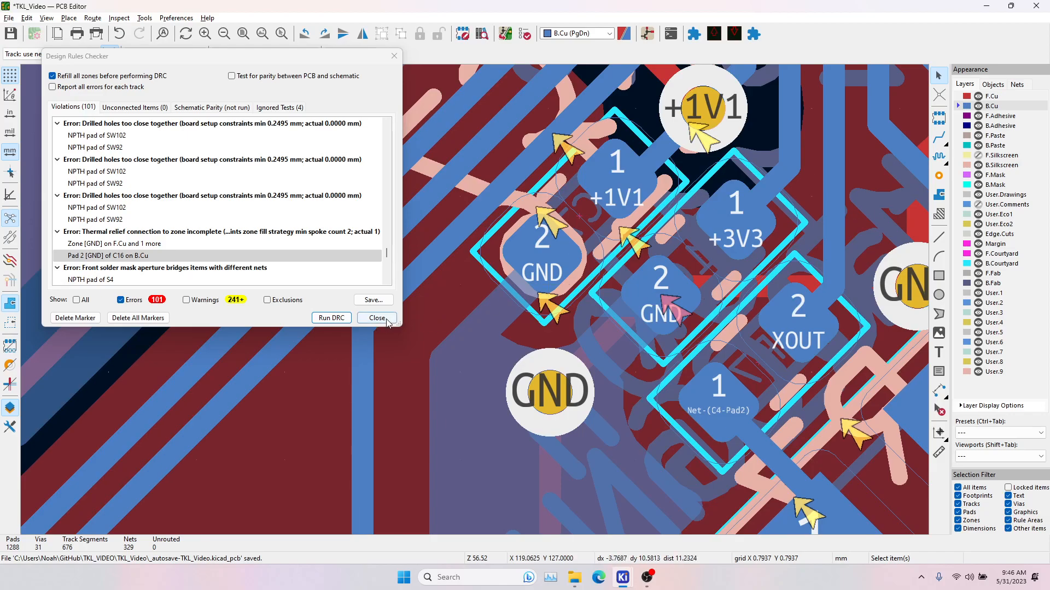
Close the Design Rules Checker and hide the B.Silkscreen and B.Fab layers.
key("Escape")
left_click(978, 165)
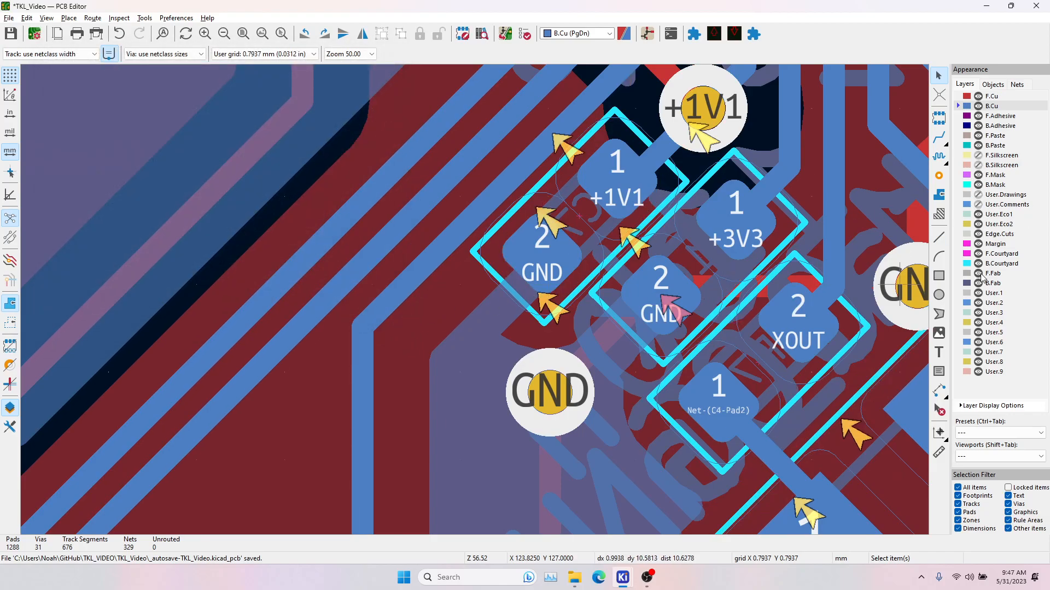
left_click(869, 204)
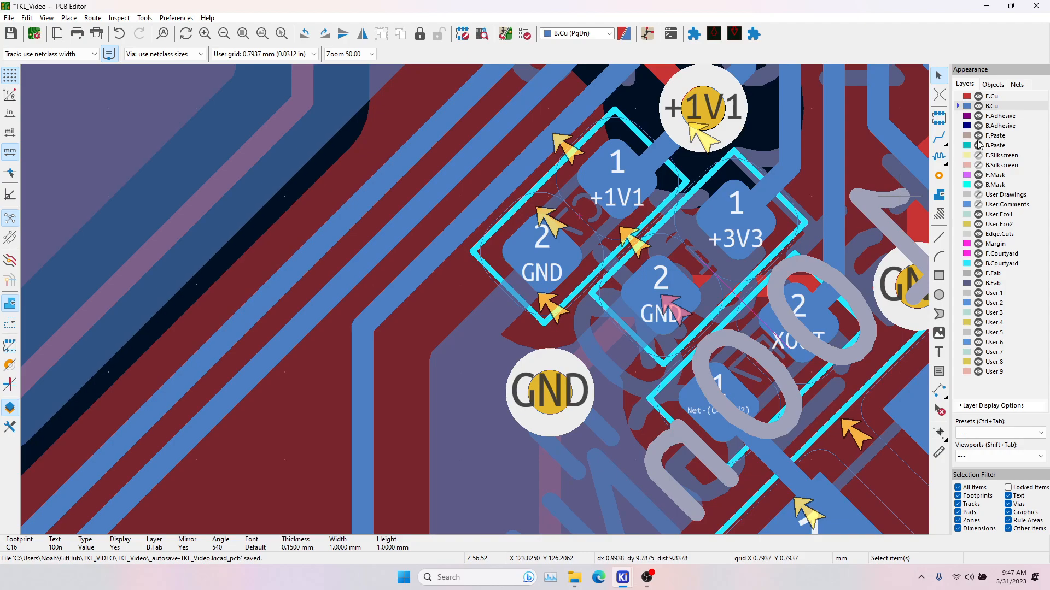
left_click(978, 284)
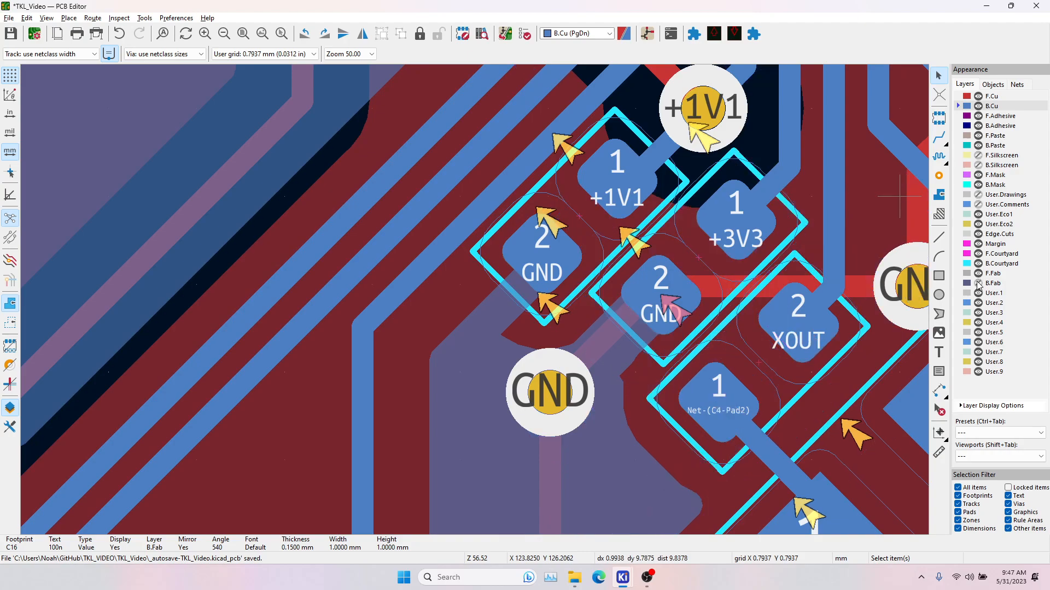
Route a 0.2 mm B.Cu track from the GND pad of the capacitor beside C16, around its outer side, to the GND via below.
middle_click_drag(700, 270, 476, 326)
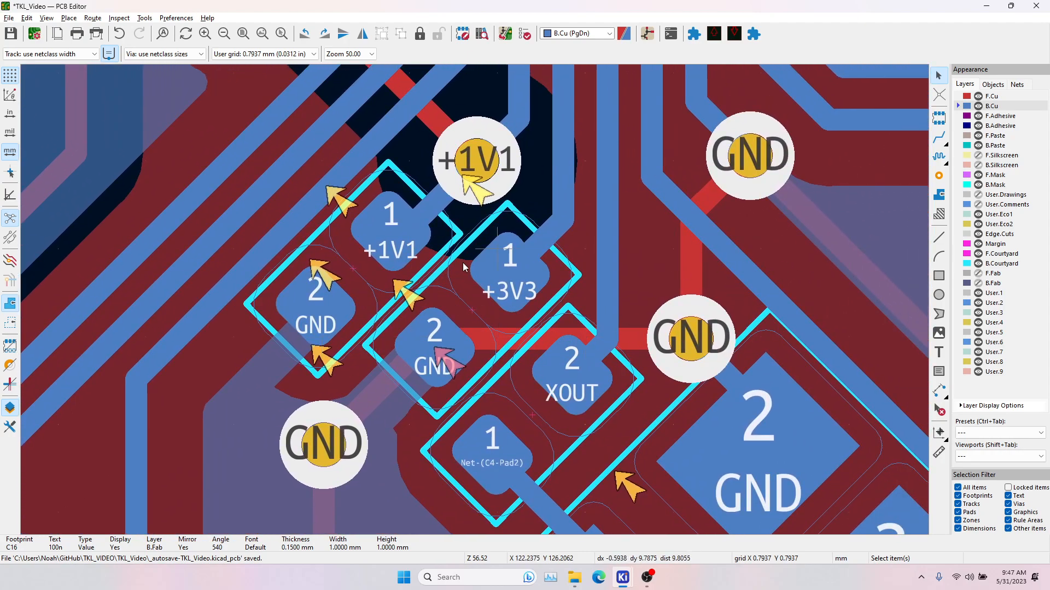
middle_click_drag(375, 417, 465, 330)
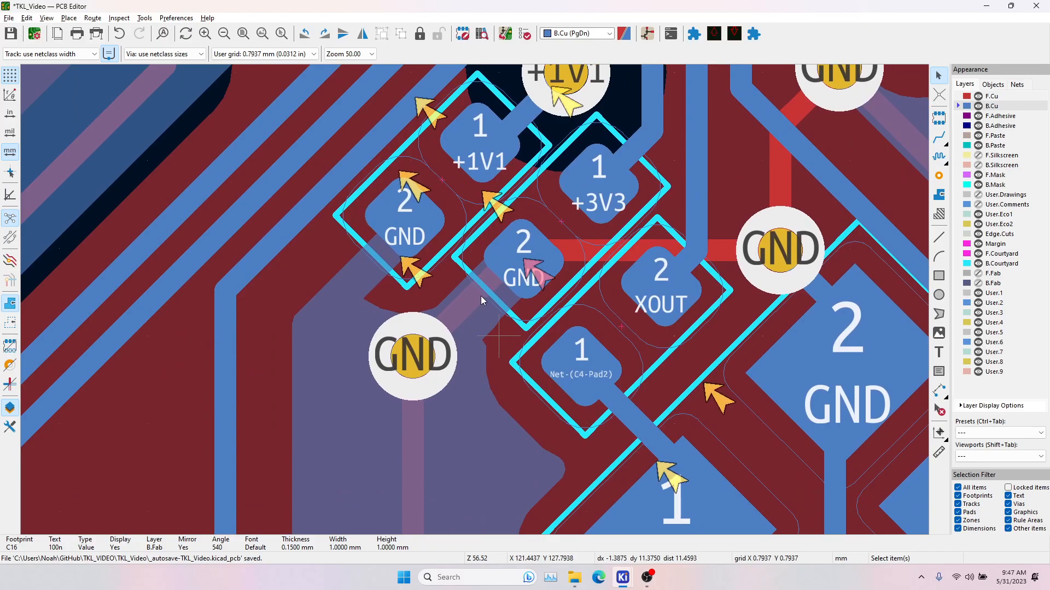
scroll(474, 303, "down", 3)
scroll(403, 298, "up", 3)
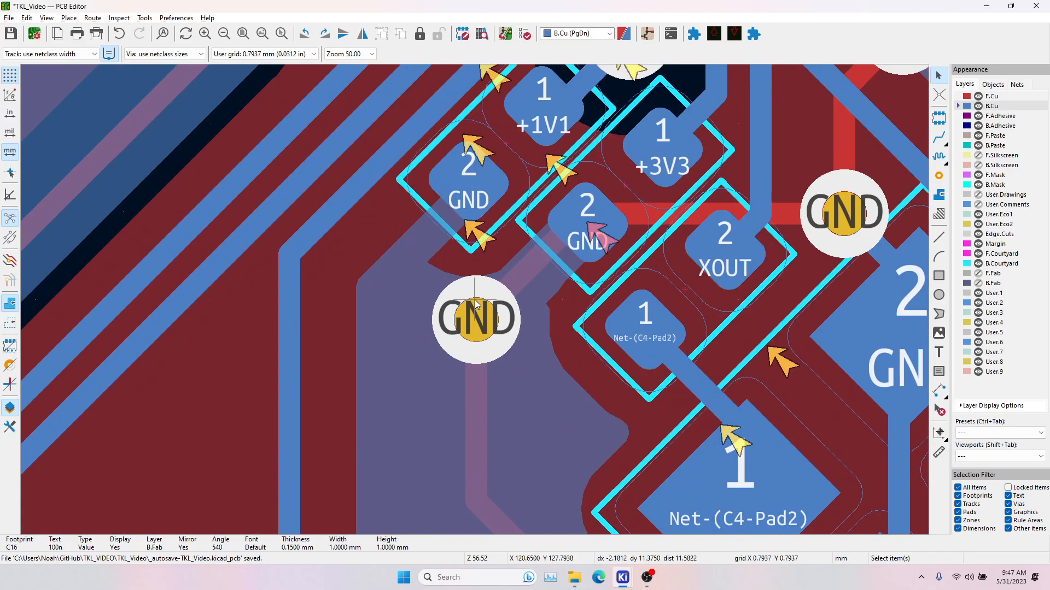
left_click(939, 137)
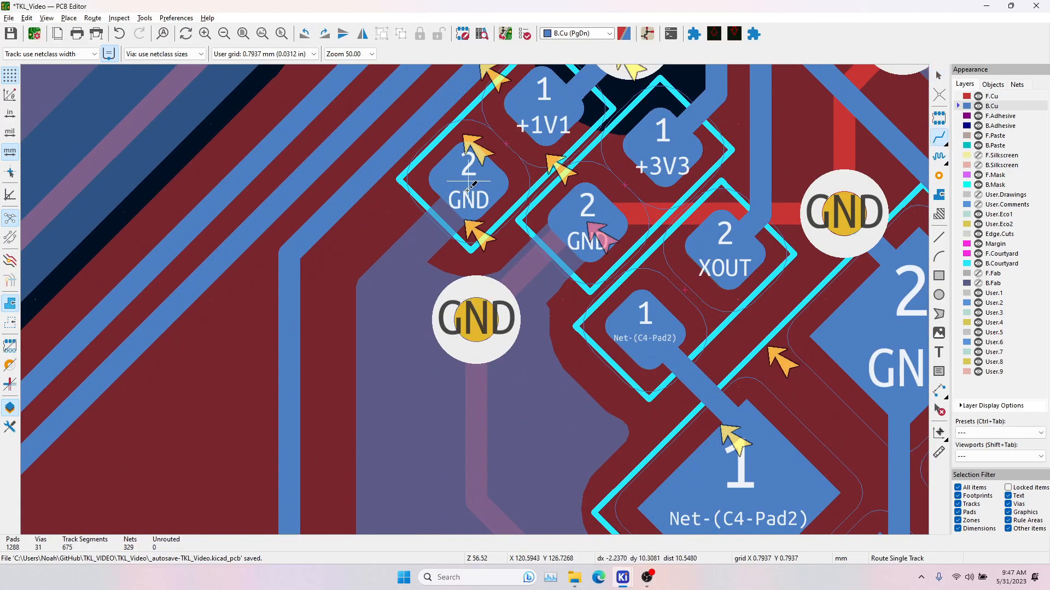
left_click(469, 181)
left_click(407, 282)
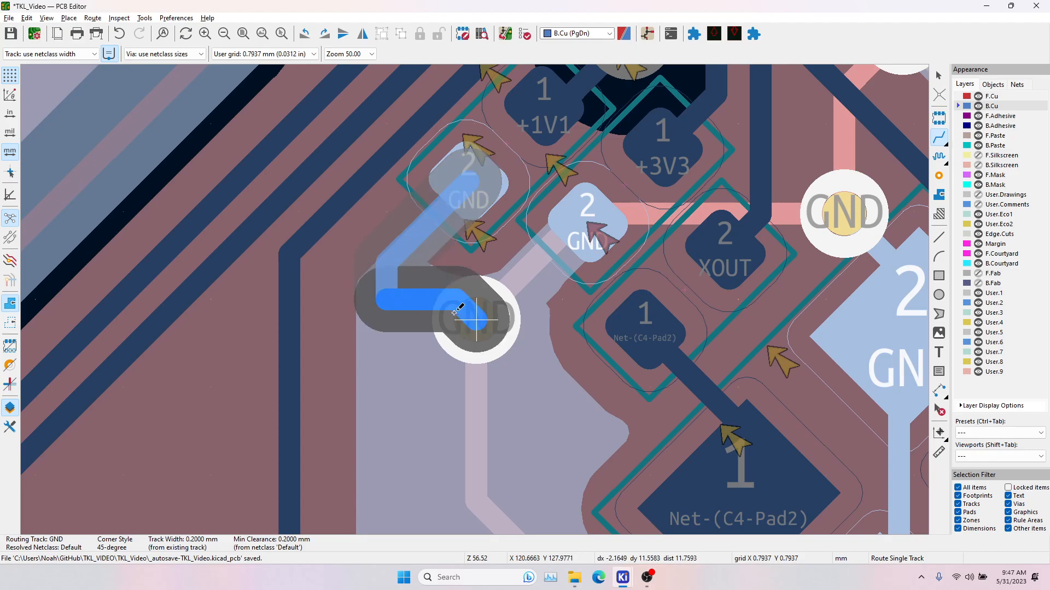
left_click(476, 318)
Route a 0.2 mm diagonal B.Cu track between C16's GND pad 2 and the same GND via.
left_click(587, 223)
left_click(476, 318)
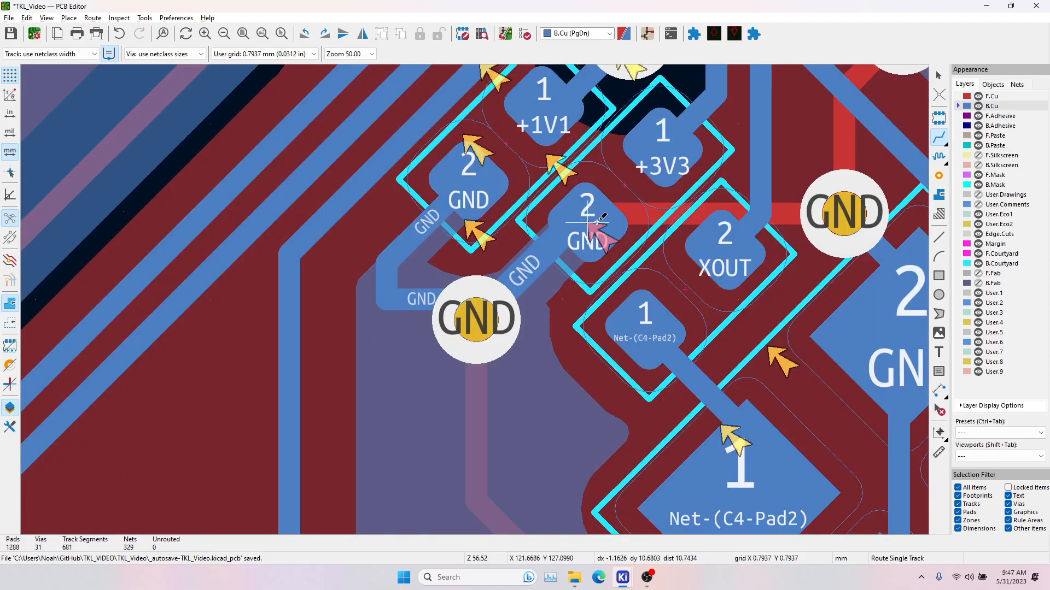
left_click(572, 239)
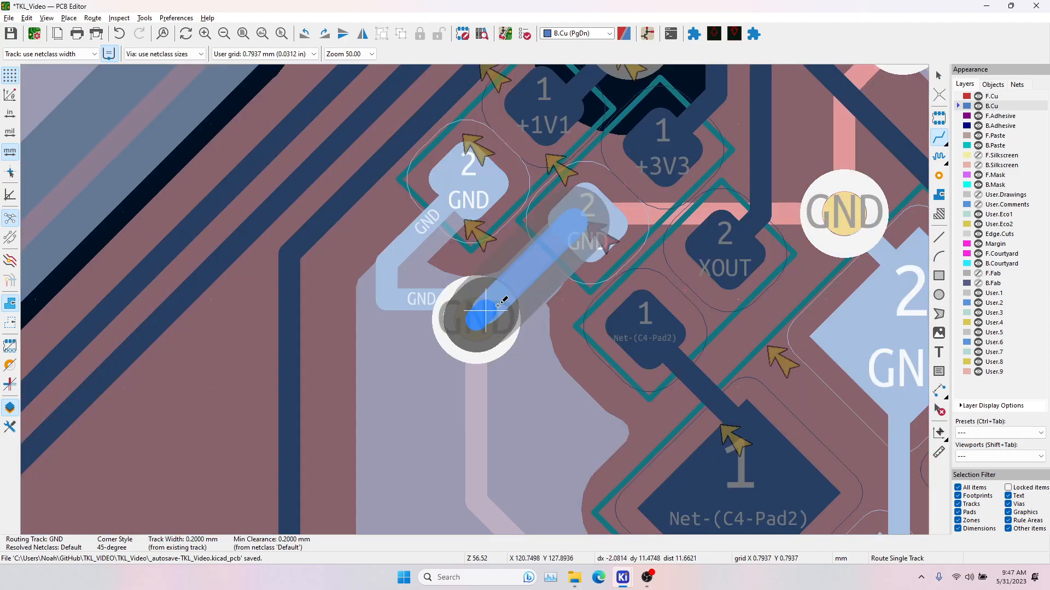
left_click(575, 231)
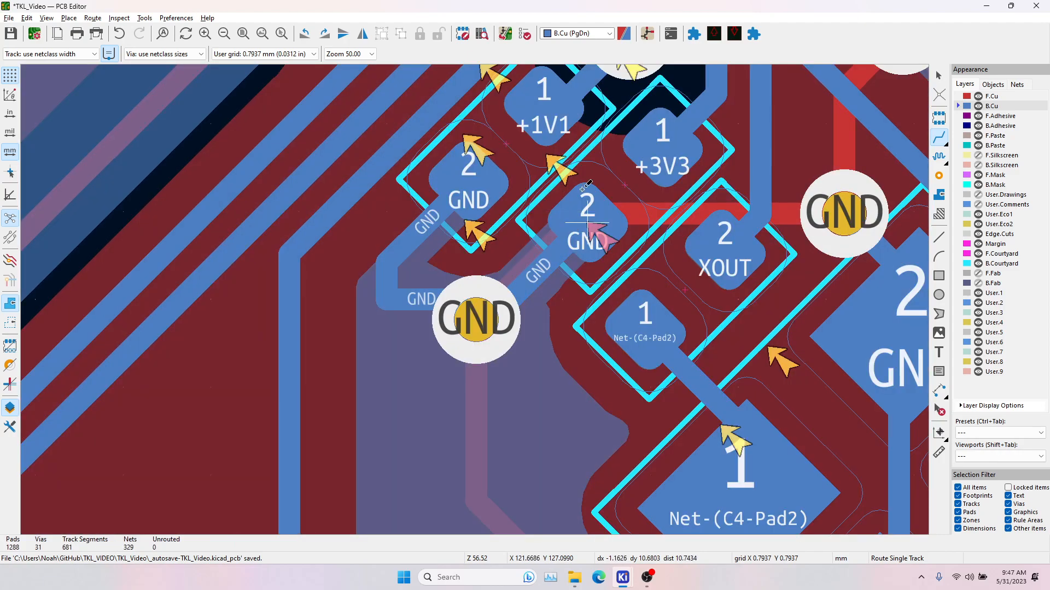
Rerun the design rule check with zone refill and look through to the end of the violations list.
left_click(525, 34)
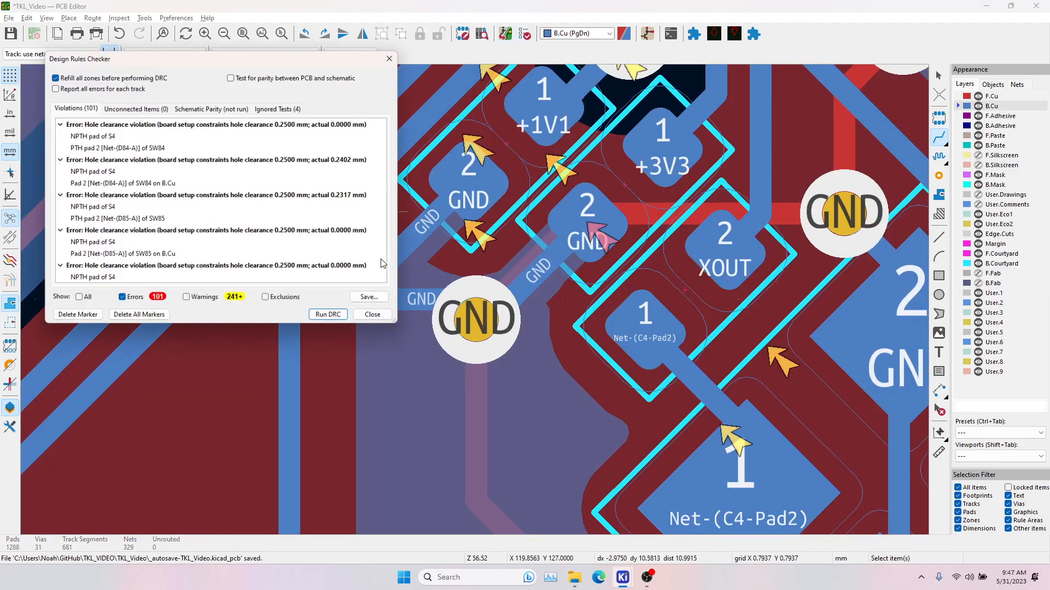
left_click(327, 318)
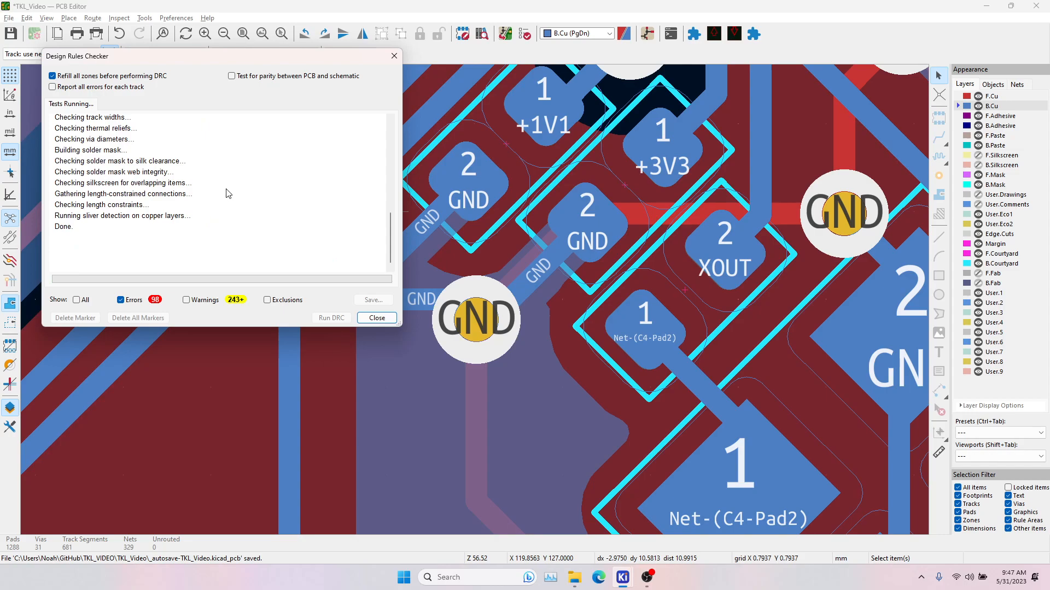
scroll(179, 249, "down", 20)
scroll(179, 250, "down", 5)
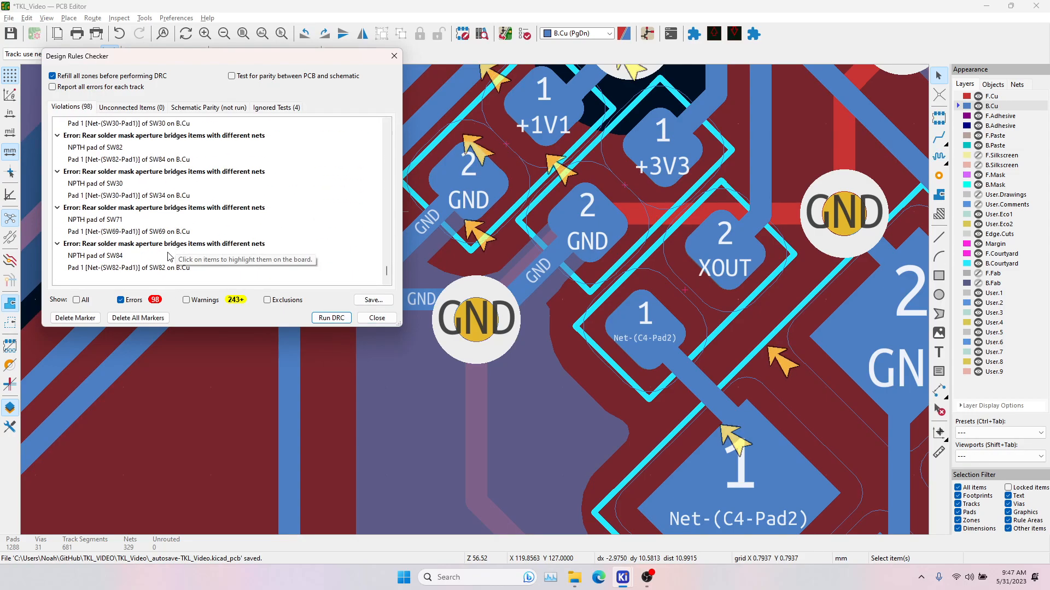
Inspect the solder mask bridge errors between SW71 and SW69 and between the S4 hole and pad 2 of SW84.
left_click(129, 230)
scroll(128, 229, "up", 5)
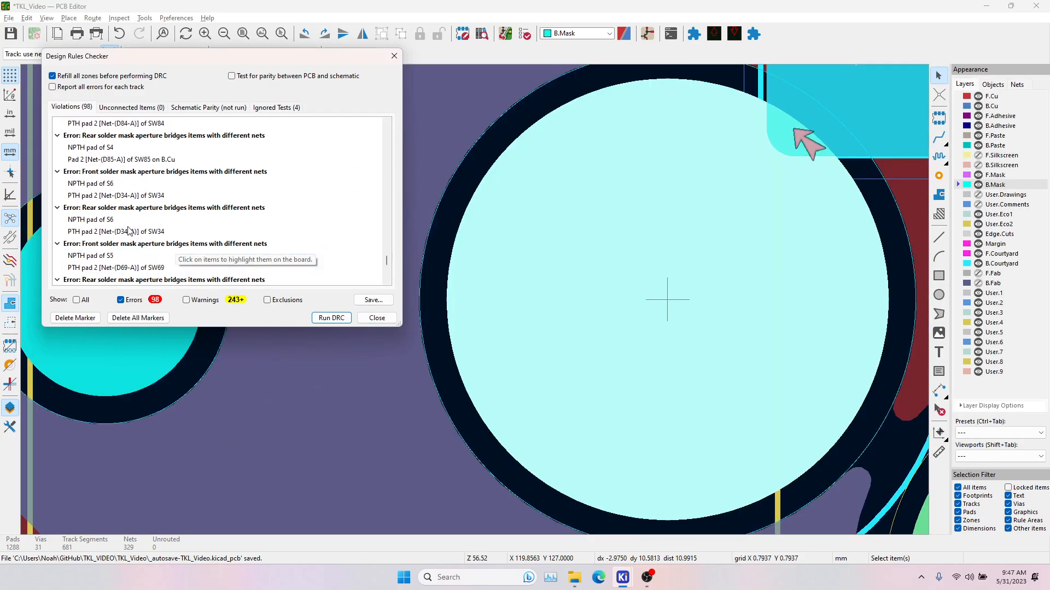
left_click(116, 219)
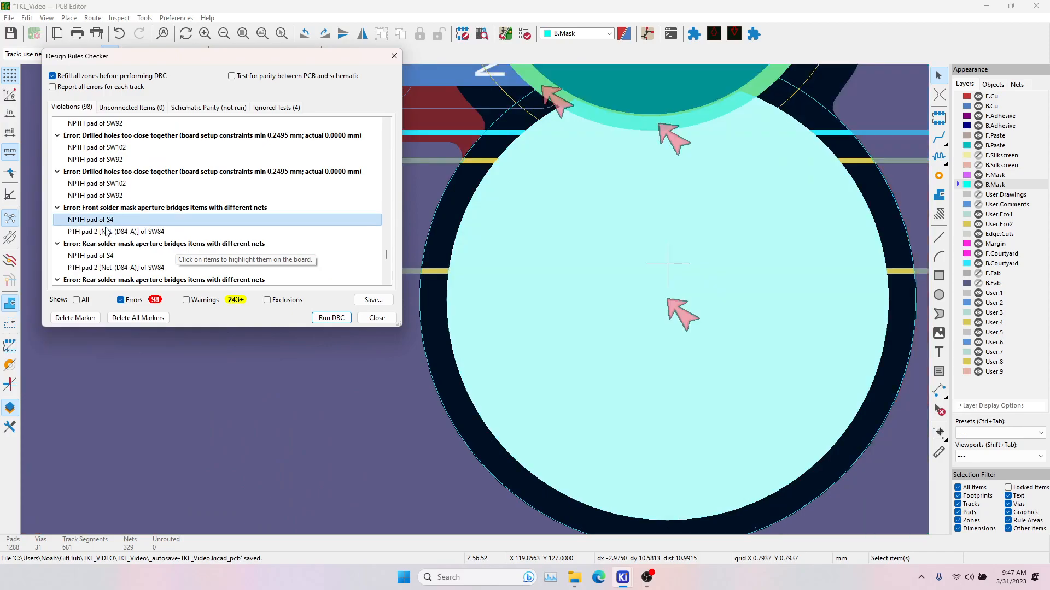
left_click(104, 232)
left_click(103, 255)
left_click(104, 268)
Look through the hole spacing errors again and recheck the front solder mask bridge between S4 and pad 2 of SW84.
scroll(115, 257, "down", 5)
scroll(122, 246, "up", 5)
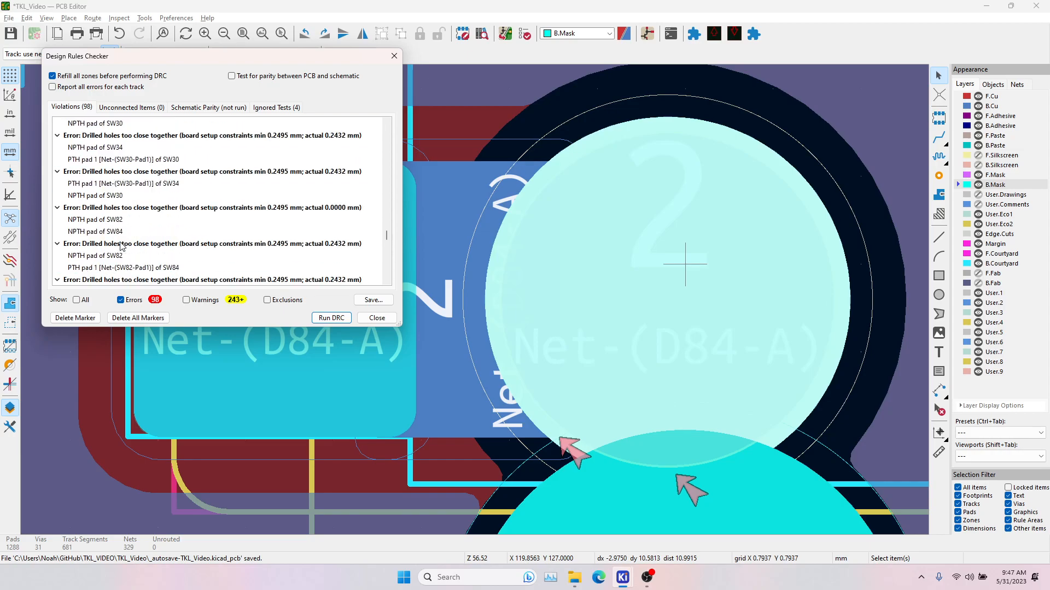
scroll(122, 246, "down", 1)
scroll(122, 246, "down", 2)
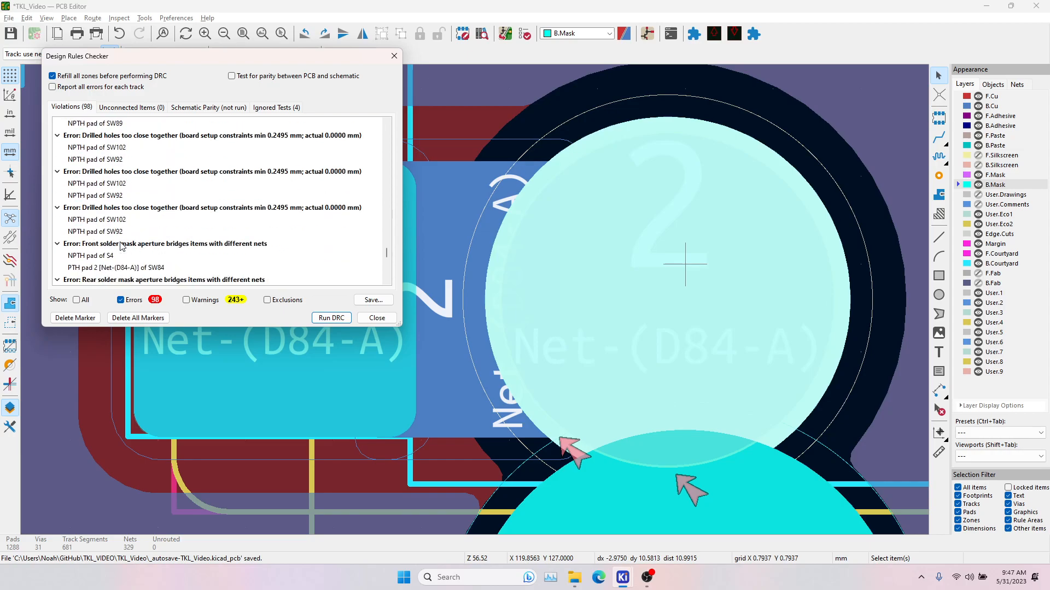
left_click(105, 257)
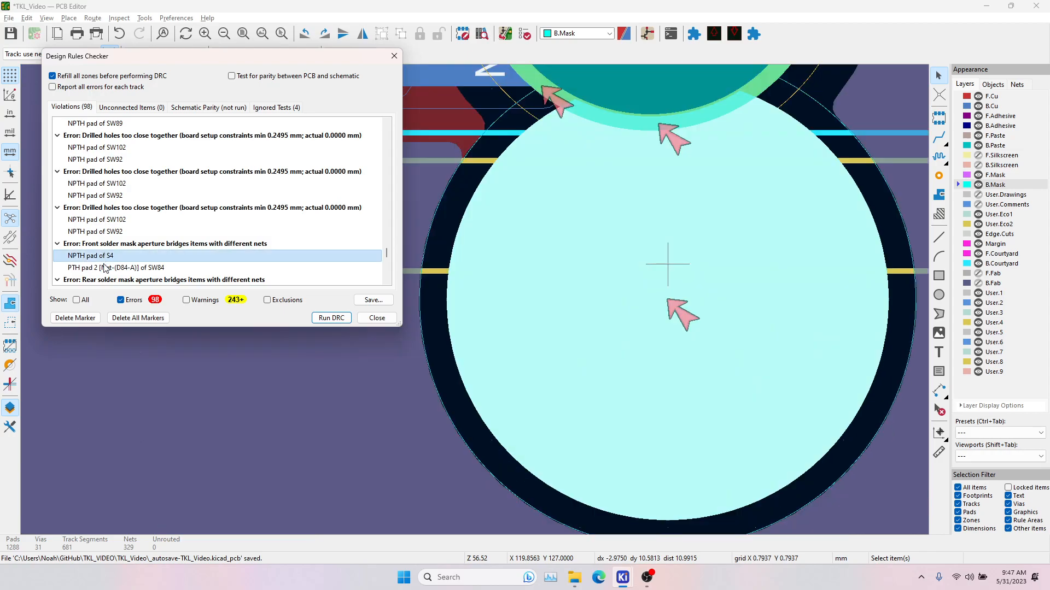
left_click(105, 268)
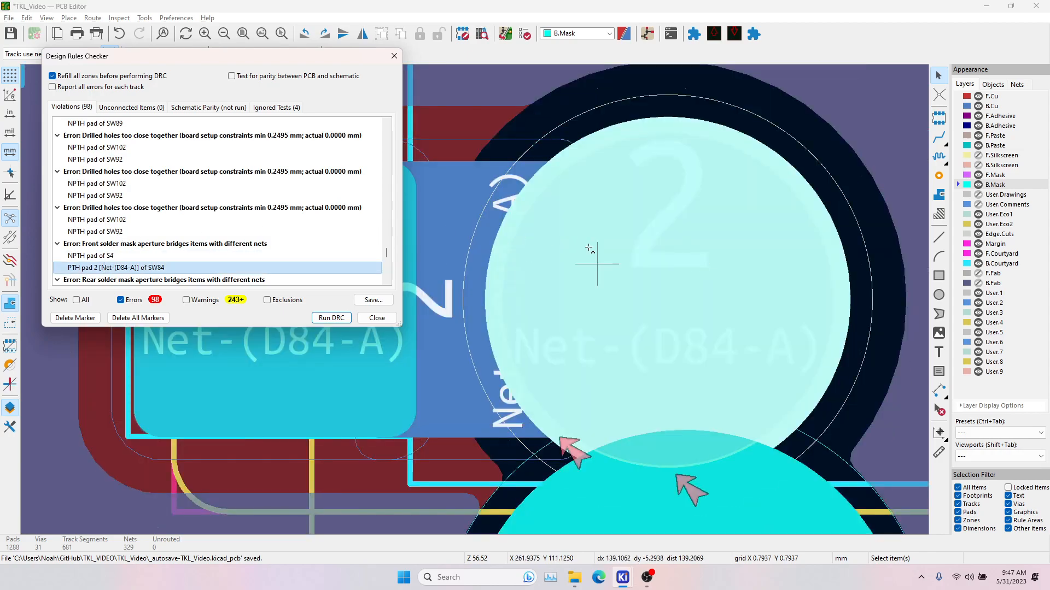
scroll(591, 250, "left", 5)
scroll(591, 246, "down", 5)
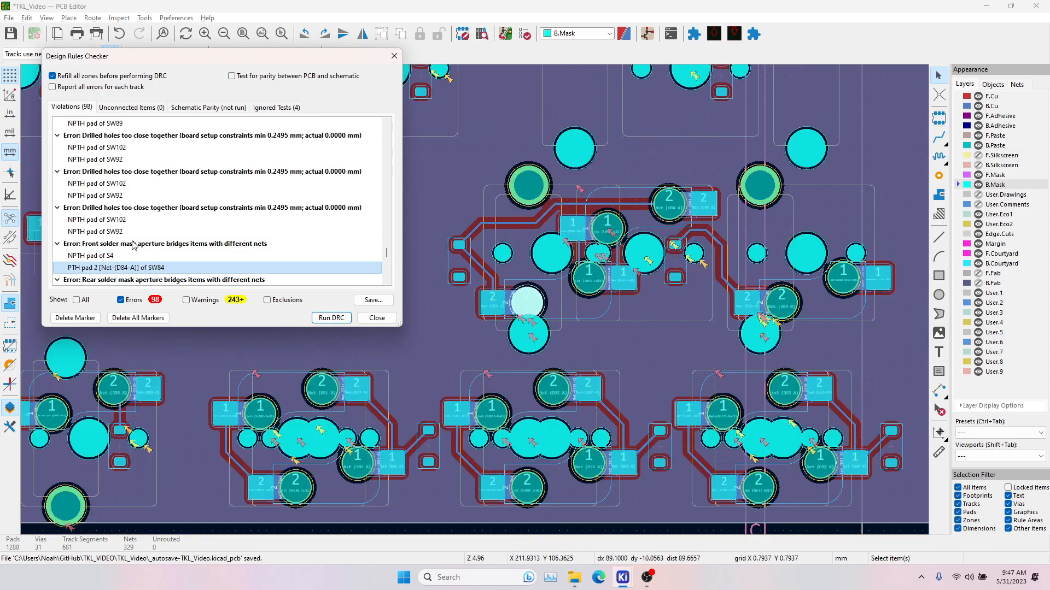
Examine the rear solder mask bridge error between the S5 hole and pad 2 of SW69 up close.
scroll(132, 245, "down", 5)
left_click(102, 255)
left_click(103, 268)
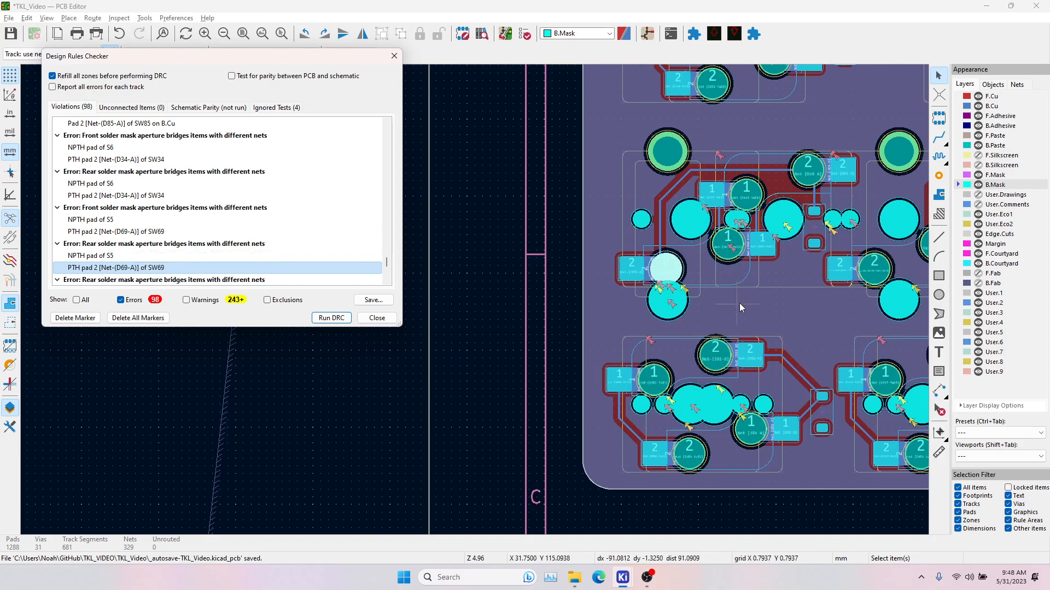
scroll(675, 284, "up", 6)
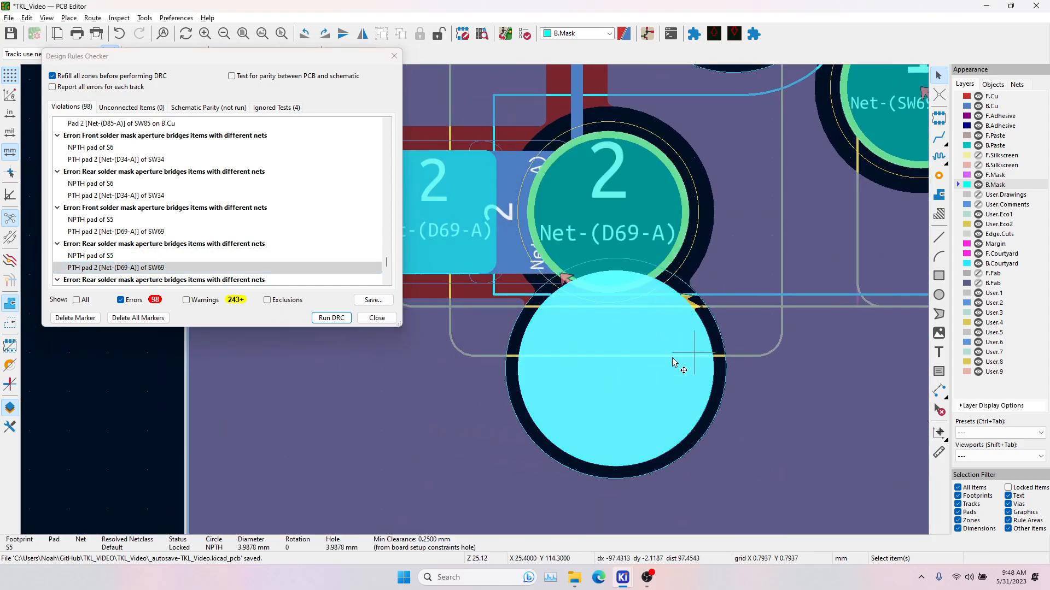
Select the S5 hole and pad 2 of SW69 in turn to compare their overlapping solder mask openings.
left_click(623, 376)
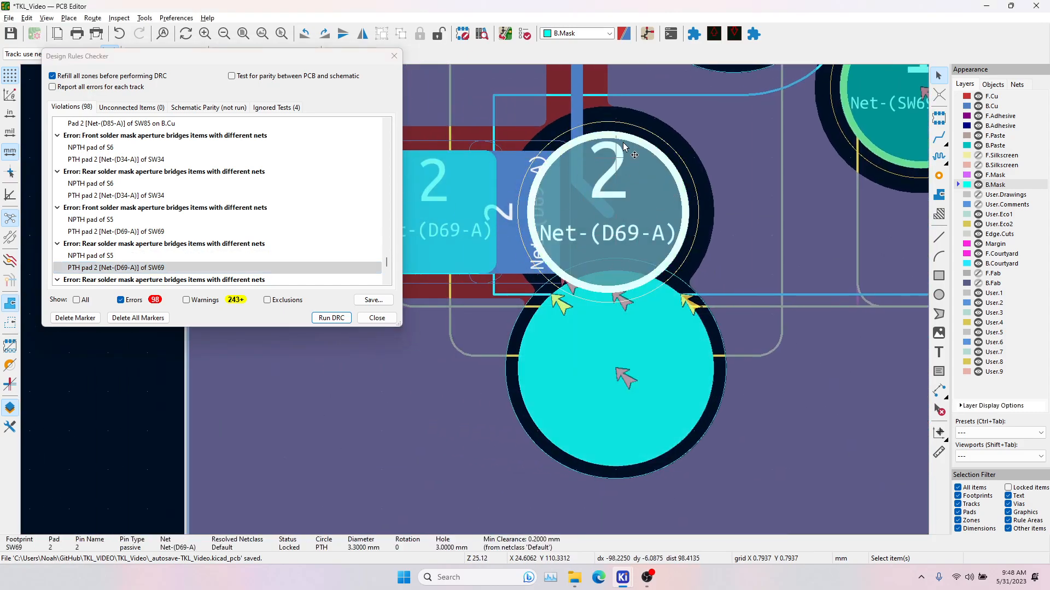
middle_click_drag(623, 142, 678, 392)
mouse_move(659, 242)
middle_mouse_down()
mouse_move(597, 401)
mouse_move(564, 439)
middle_mouse_up()
middle_click_drag(668, 267, 441, 386)
mouse_move(405, 525)
middle_mouse_down()
mouse_move(614, 349)
mouse_move(612, 123)
middle_mouse_up()
middle_click_drag(581, 466, 578, 352)
left_click(594, 360)
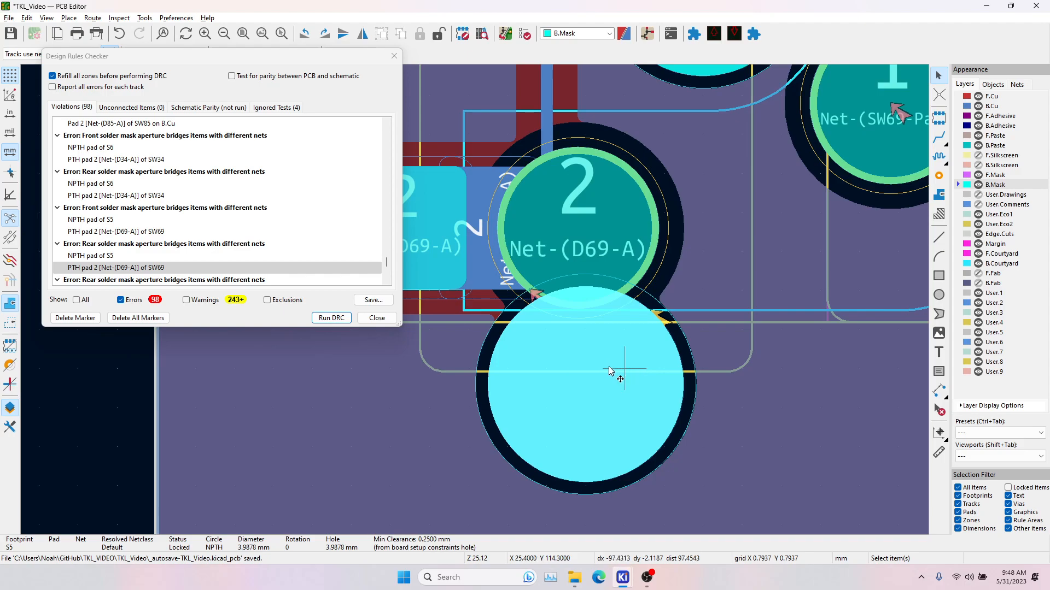
left_click(563, 268)
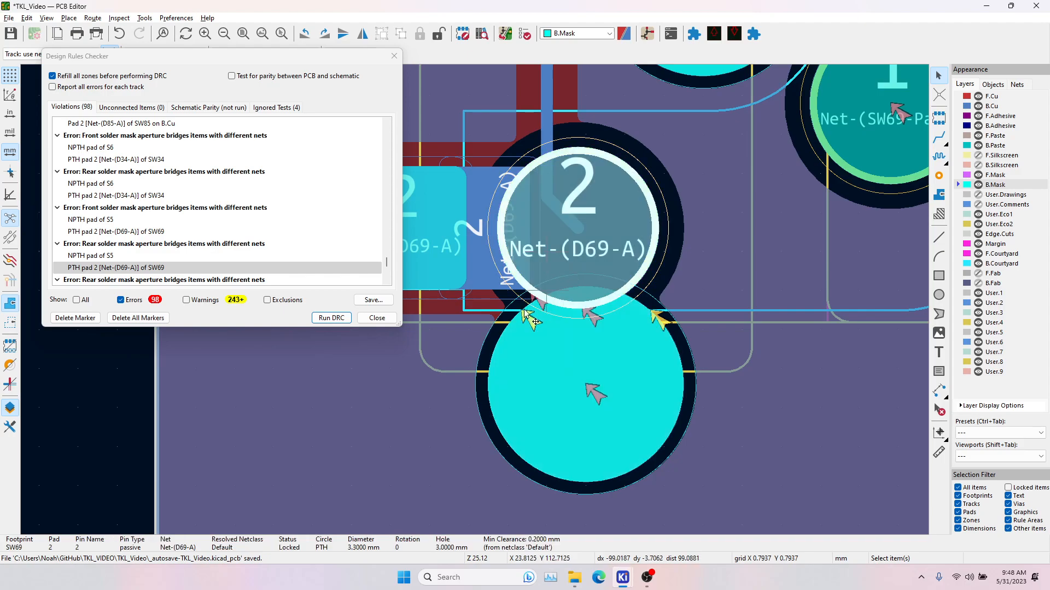
middle_click_drag(563, 248, 642, 250)
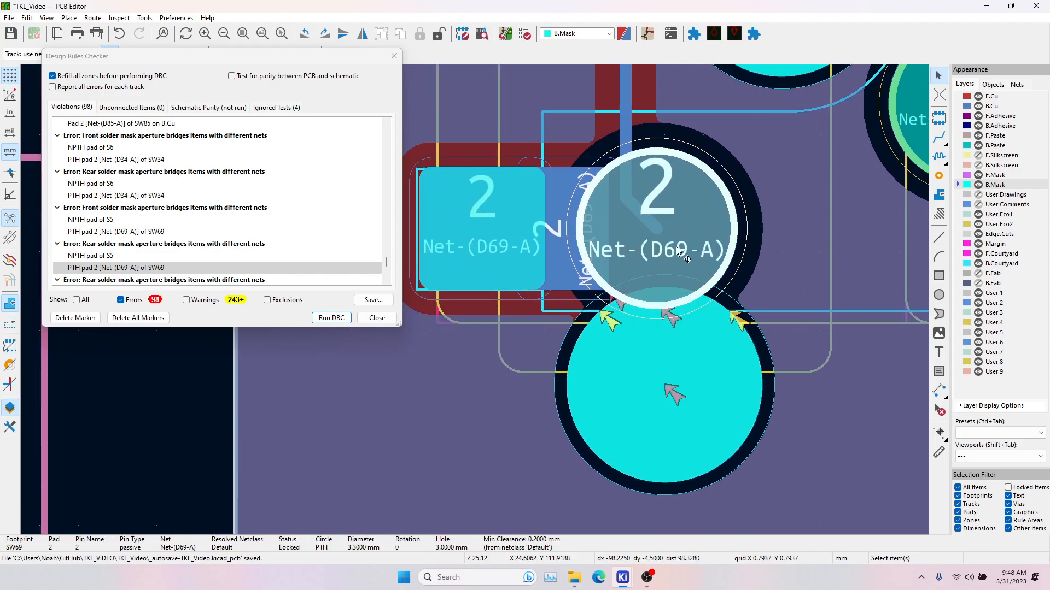
left_click(643, 252)
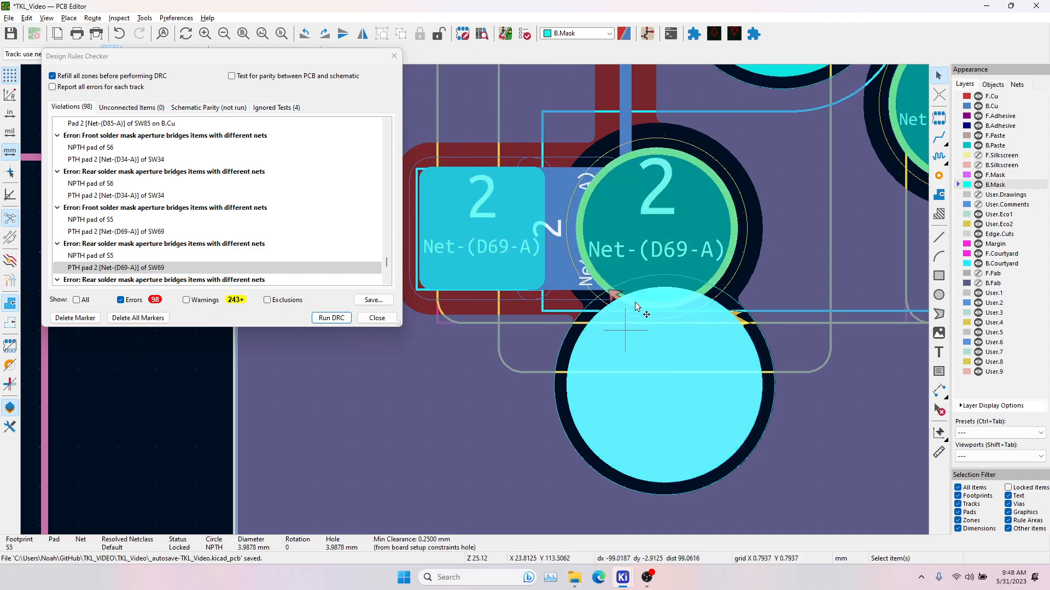
left_click(643, 252)
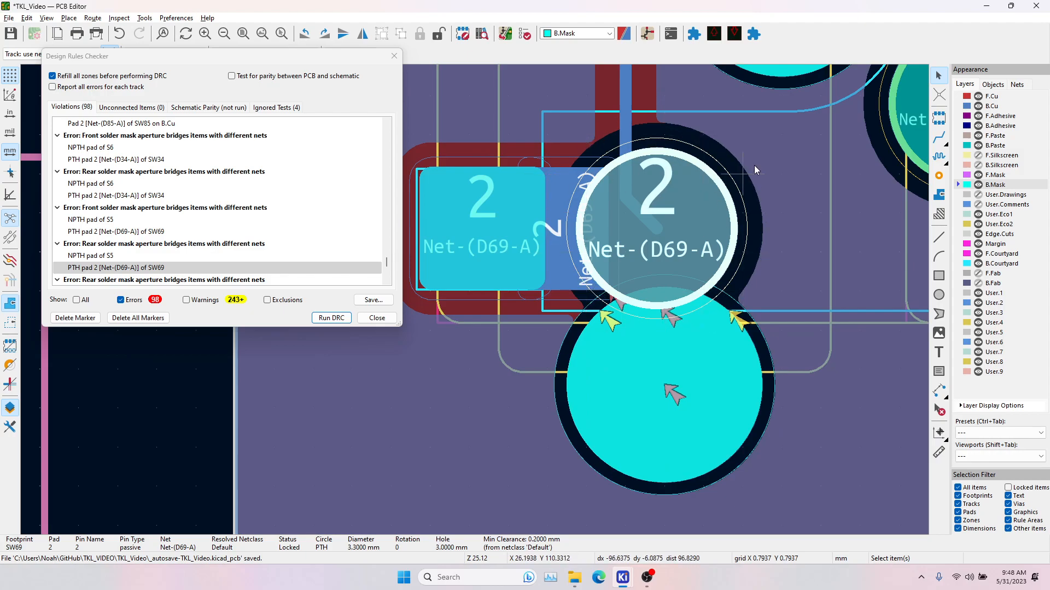
left_click(835, 184)
left_click(687, 364)
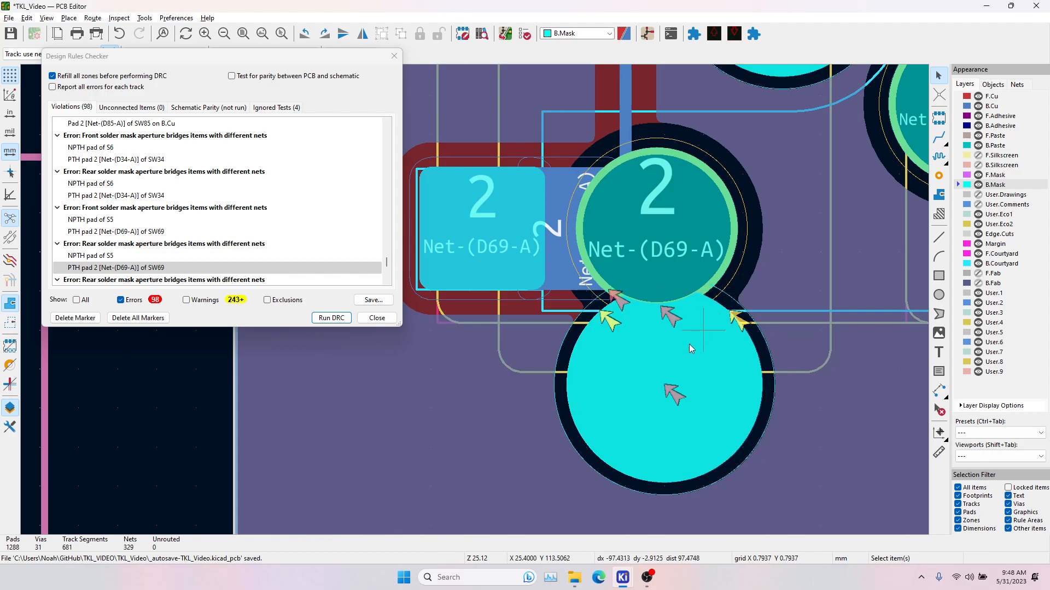
Locate the rear solder mask bridge error between the SW82 hole and pad 1 of SW84 on the board.
scroll(613, 280, "down", 3)
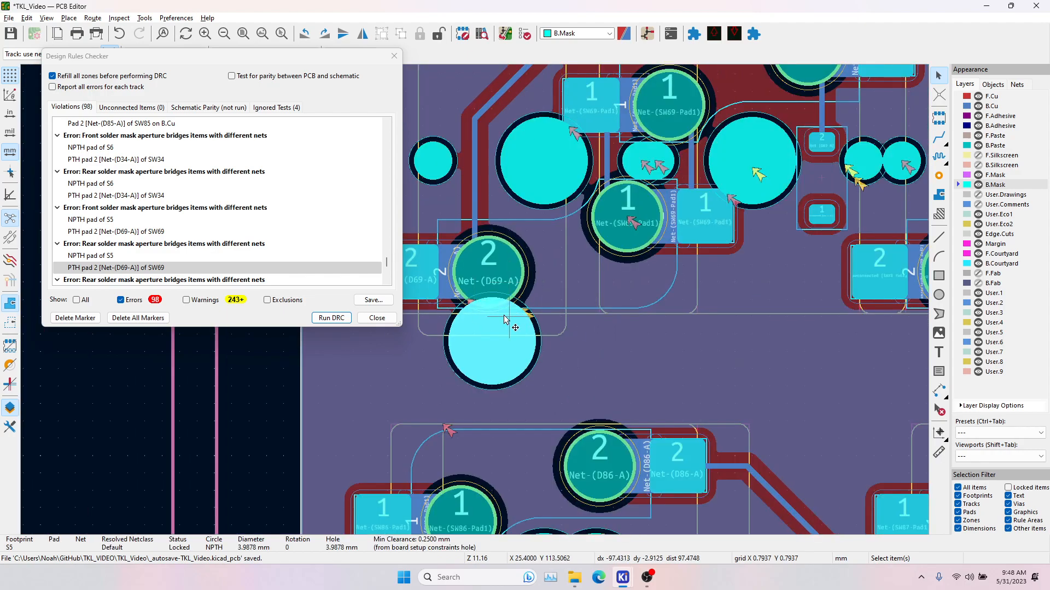
scroll(133, 260, "down", 4)
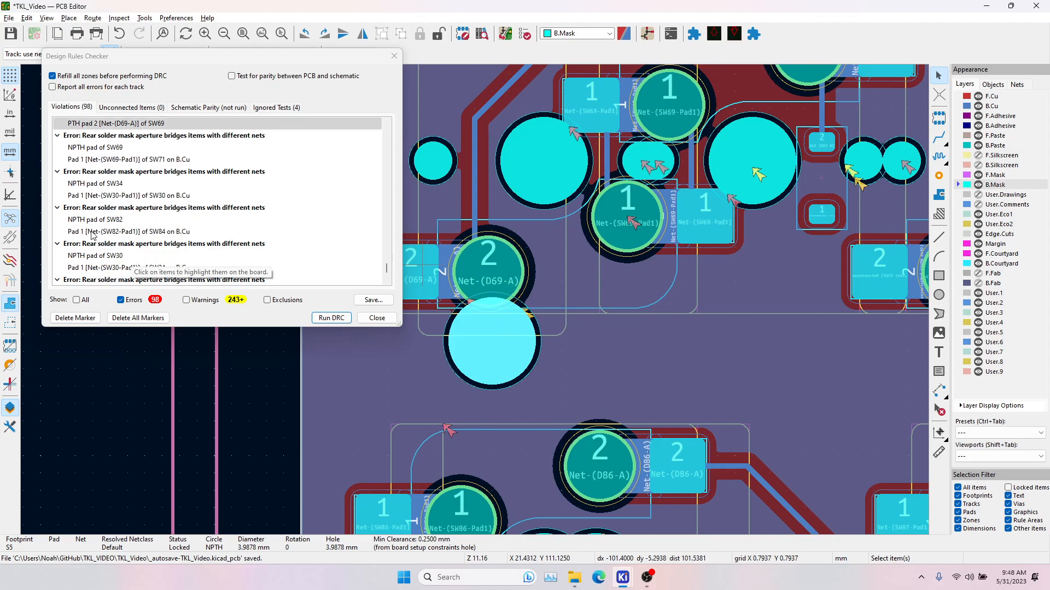
left_click(92, 234)
scroll(97, 263, "down", 3)
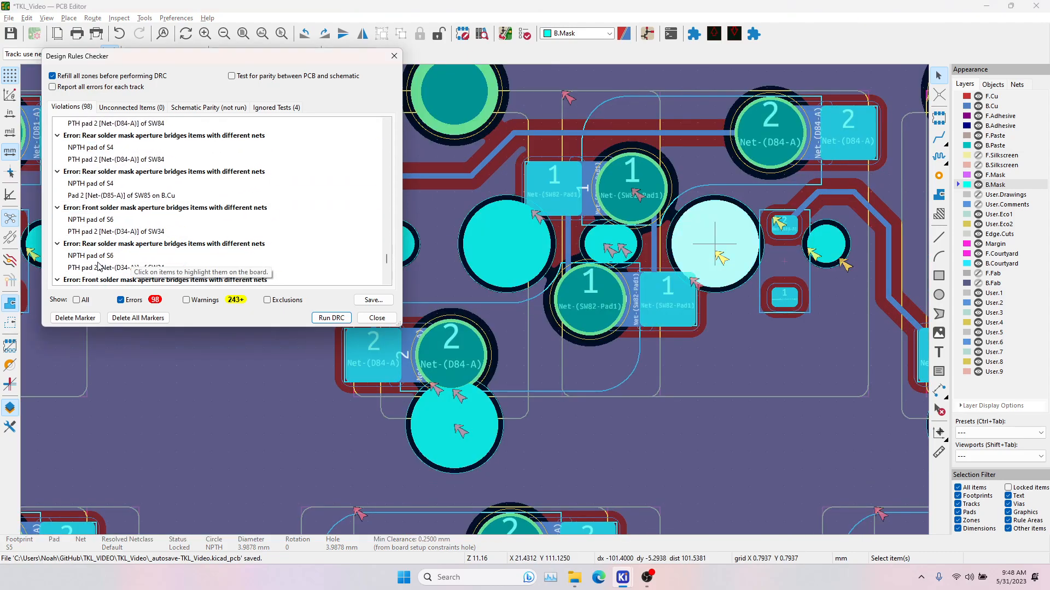
Locate the drilled-hole spacing error between SW102 and SW92 and select their overlapping holes in turn to compare them.
scroll(99, 266, "down", 2)
left_click(109, 197)
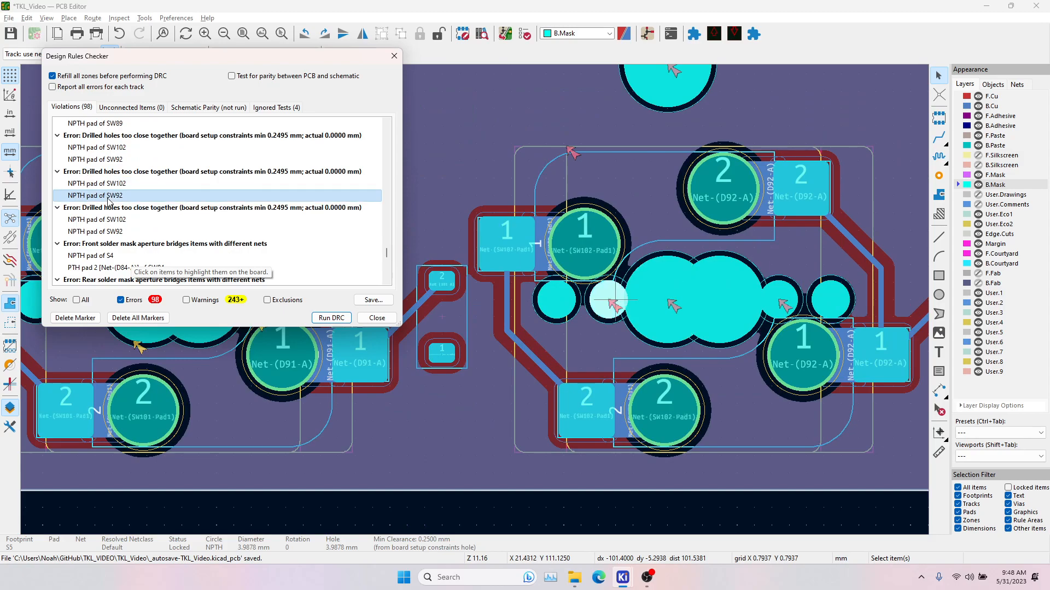
left_click(654, 301)
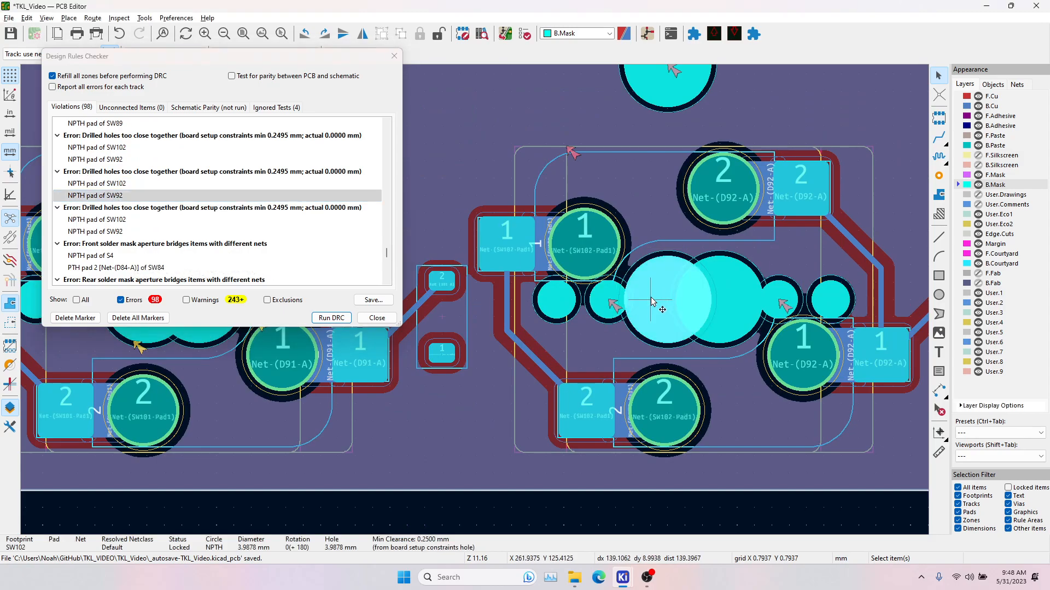
left_click(610, 301)
left_click(610, 299)
left_click(649, 293)
left_click(616, 300)
left_click(656, 299)
left_click(612, 305)
left_click(615, 301)
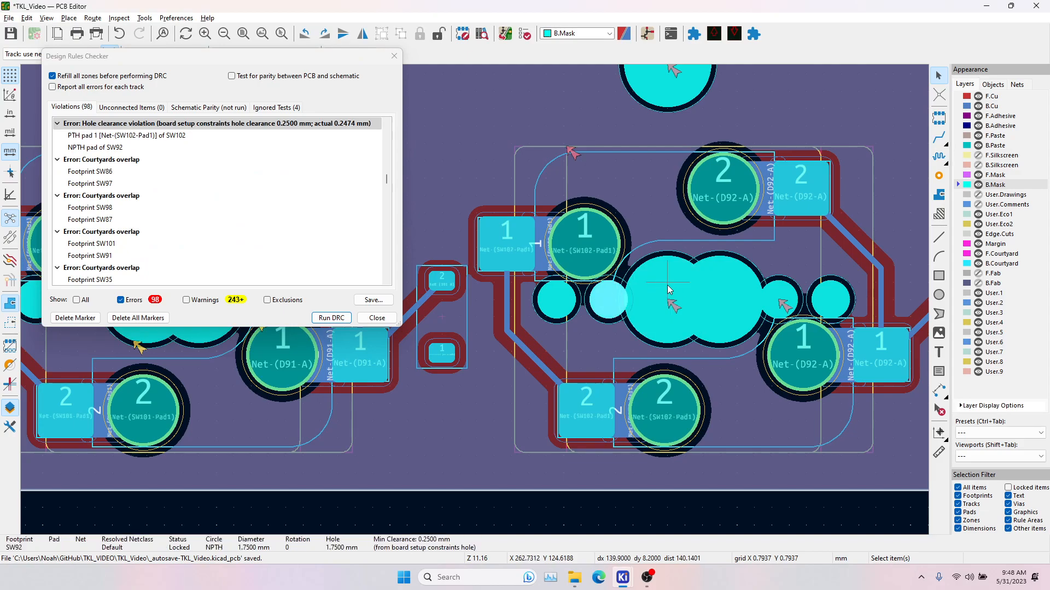
left_click(647, 289)
Look through the courtyard overlap errors and inspect the USB data track and pad connections on U3 up close.
scroll(159, 183, "down", 4)
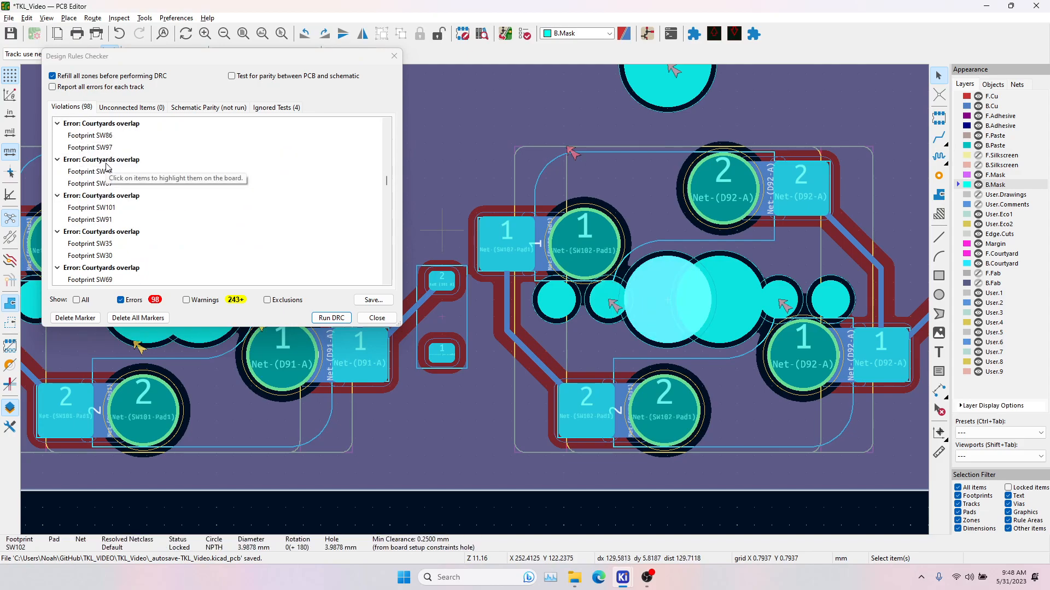
scroll(478, 309, "down", 5)
scroll(477, 306, "up", 4)
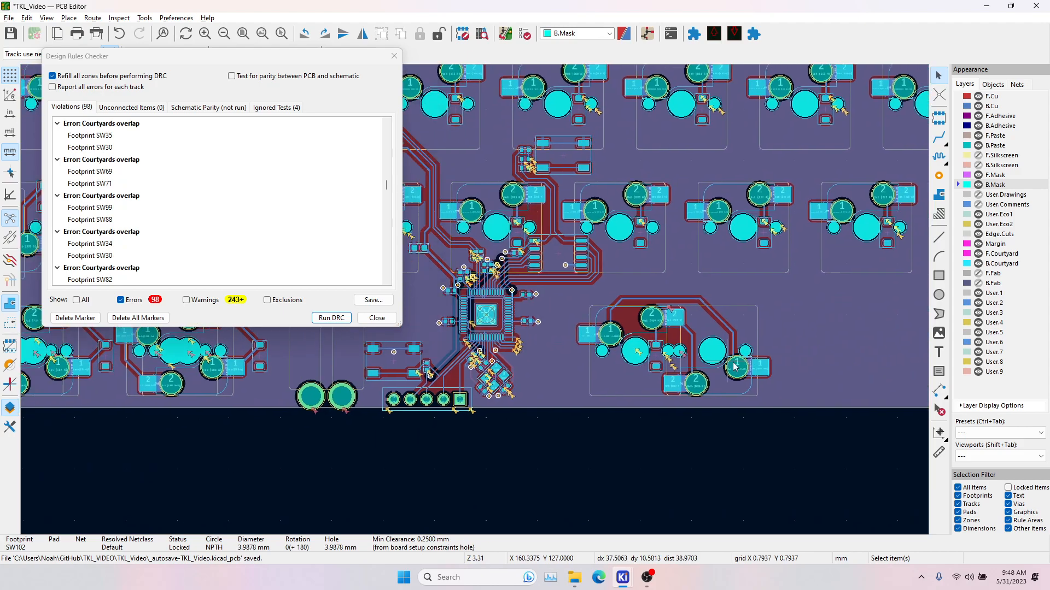
scroll(476, 305, "up", 10)
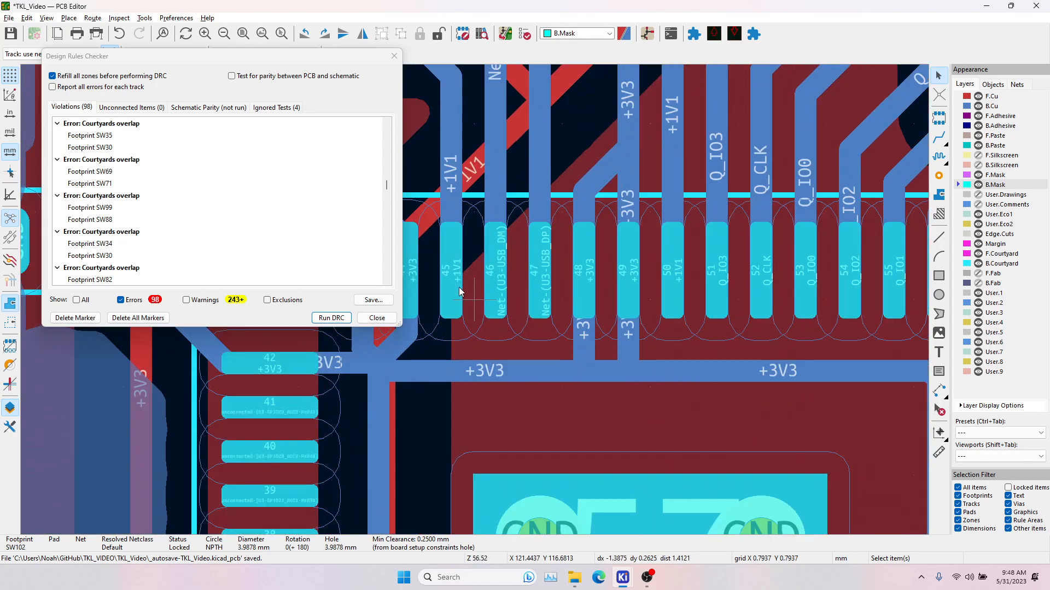
left_click(533, 256)
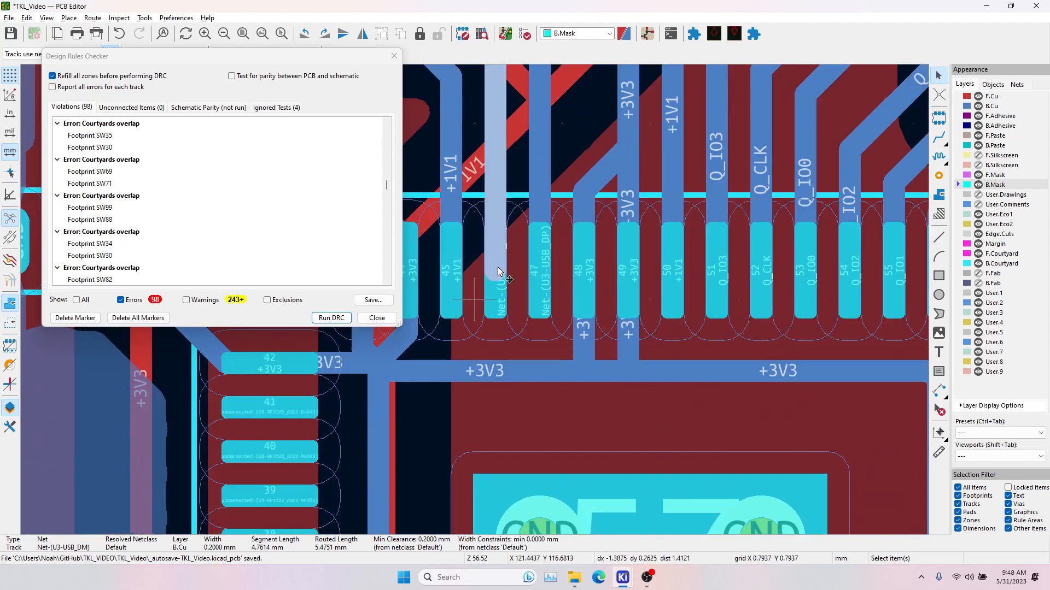
scroll(475, 303, "down", 4)
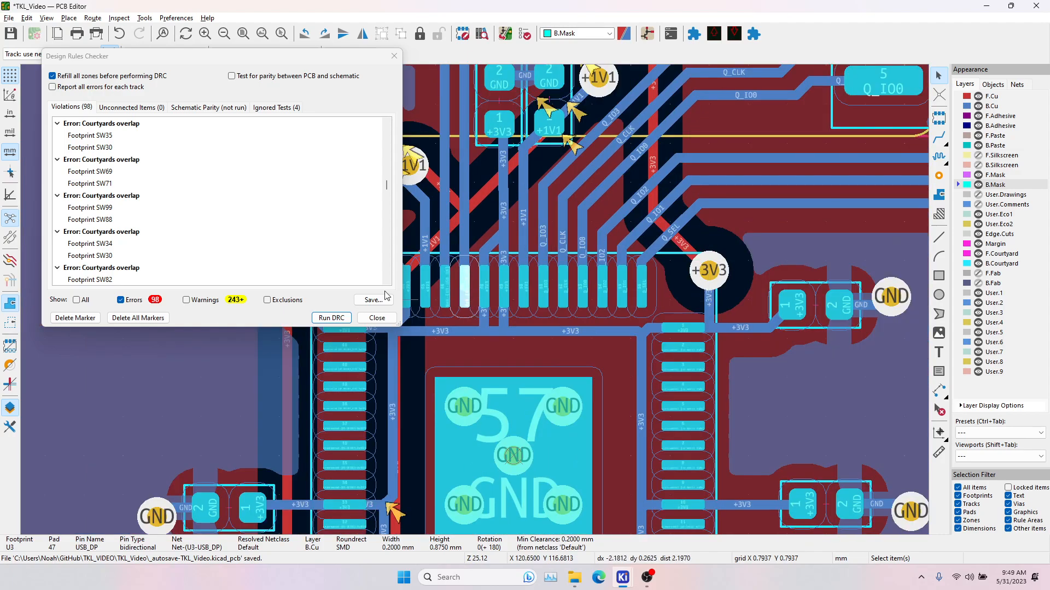
middle_click_drag(574, 308, 764, 233)
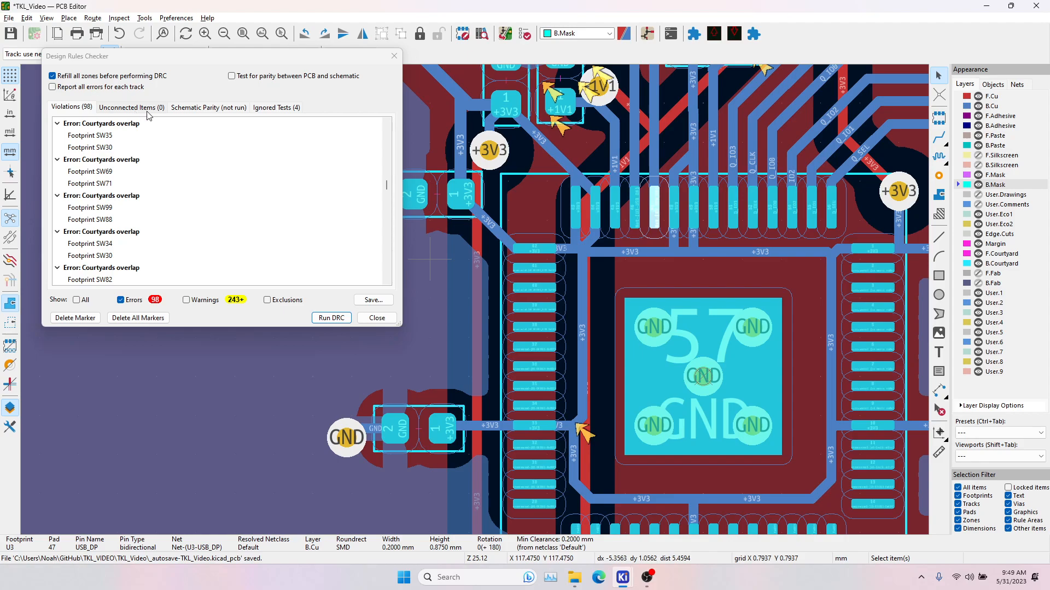
Review the ignored test for footprints with no courtyard defined and examine the courtyard outline of U3 as an example.
left_click(261, 108)
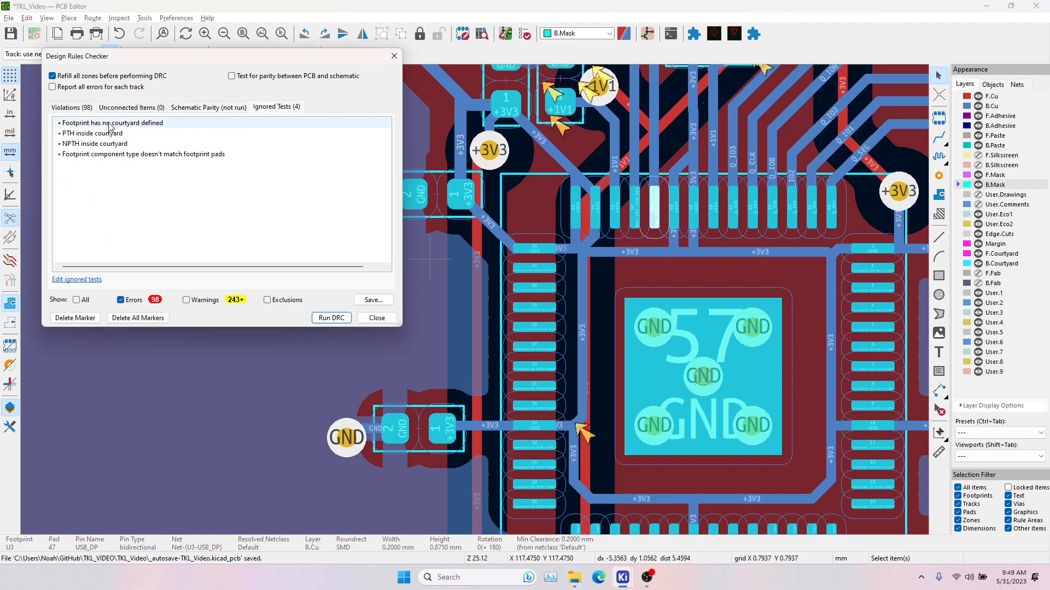
left_click(115, 156)
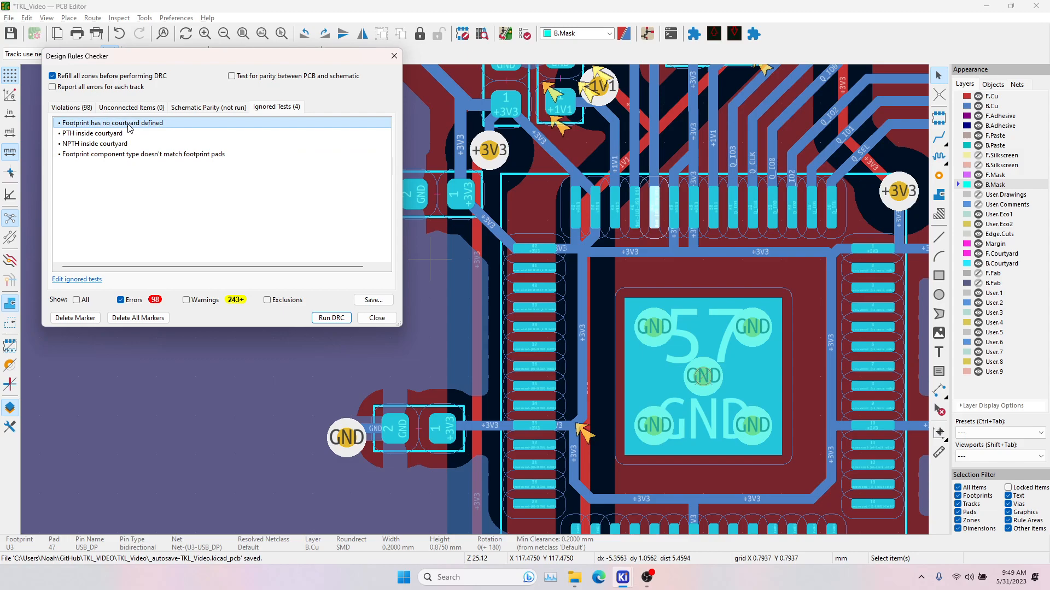
middle_click_drag(507, 180, 638, 184)
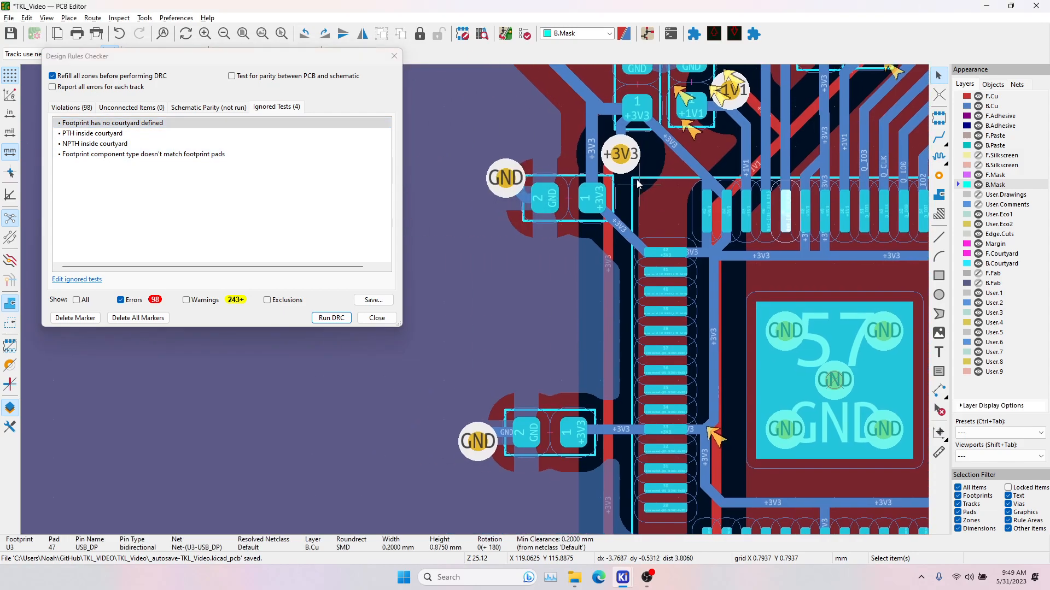
left_click(639, 178)
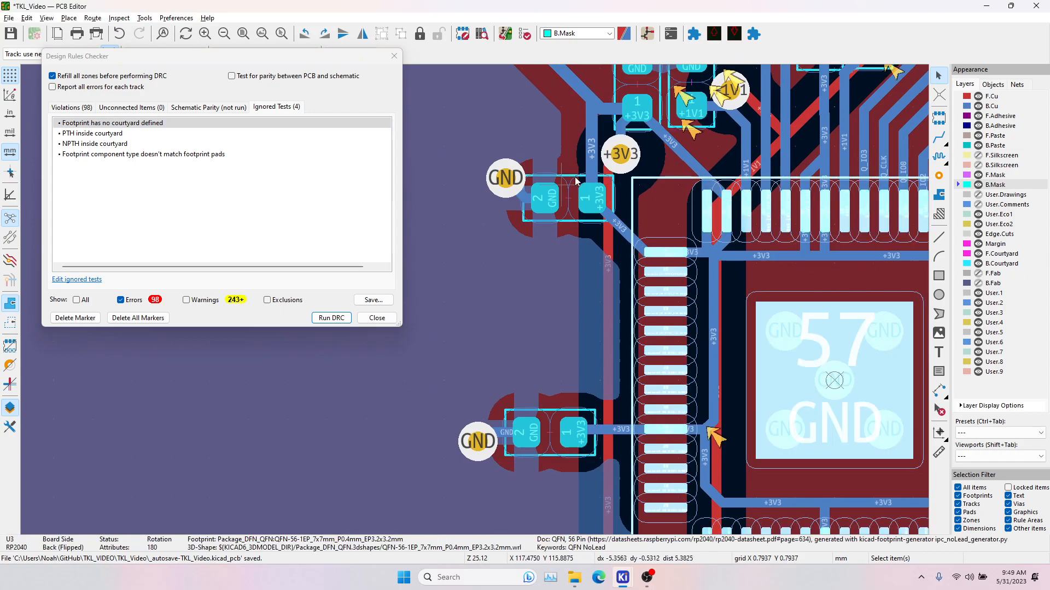
left_click(577, 245)
scroll(576, 241, "down", 5)
scroll(710, 191, "up", 2)
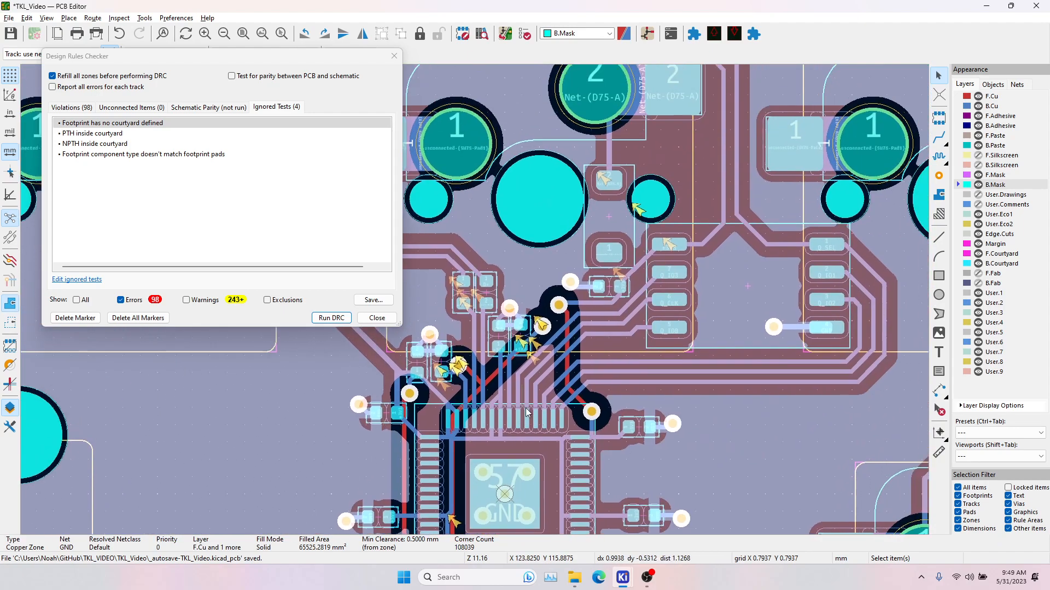
left_click(727, 183)
Review the ignored PTH and NPTH inside courtyard tests and examine the unplated locating holes within J1's courtyard.
left_click(68, 134)
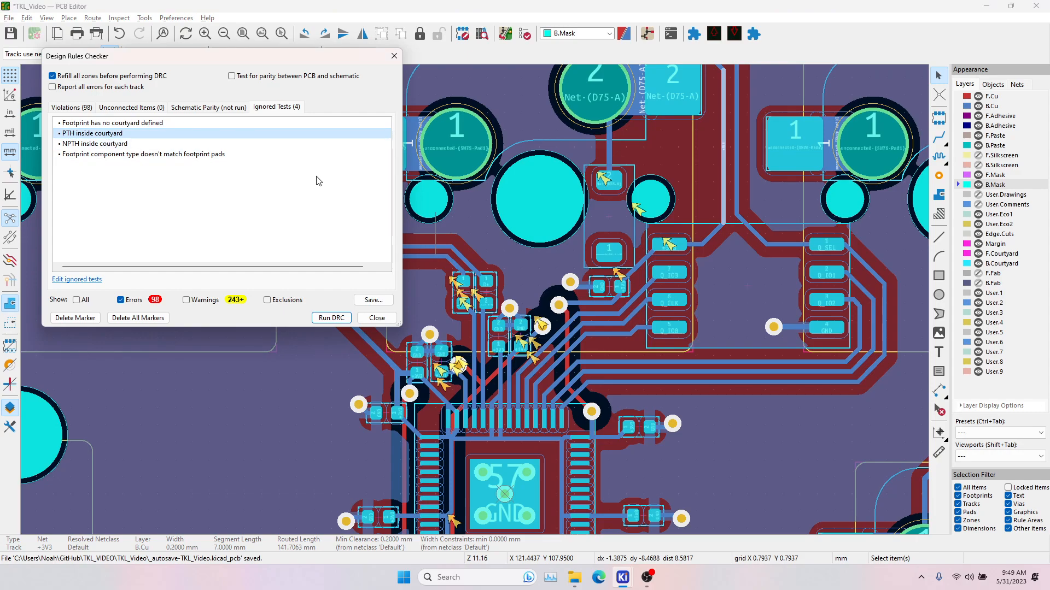
middle_click_drag(490, 202, 512, 333)
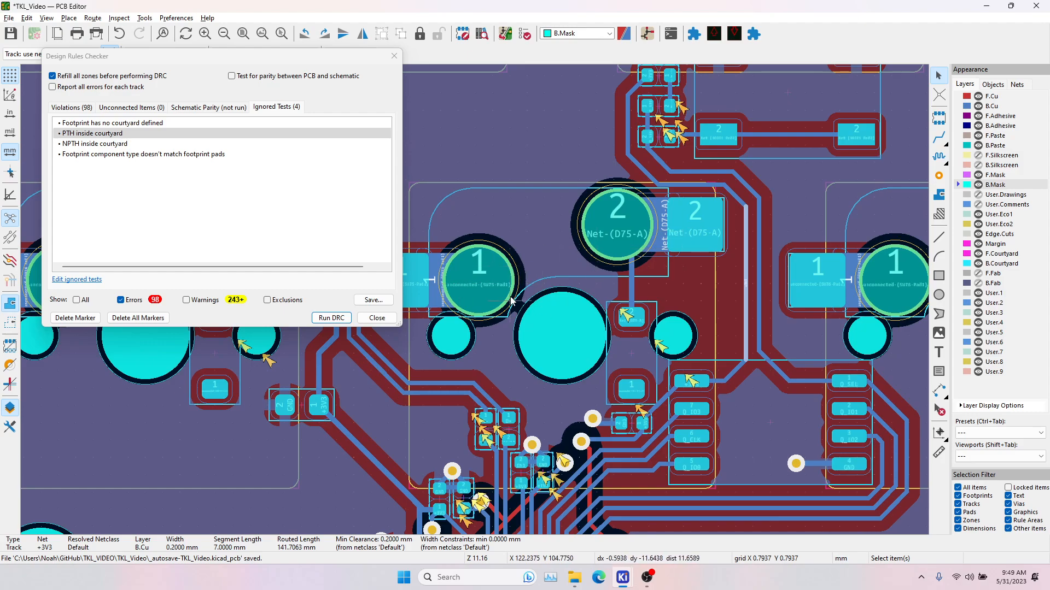
left_click(96, 146)
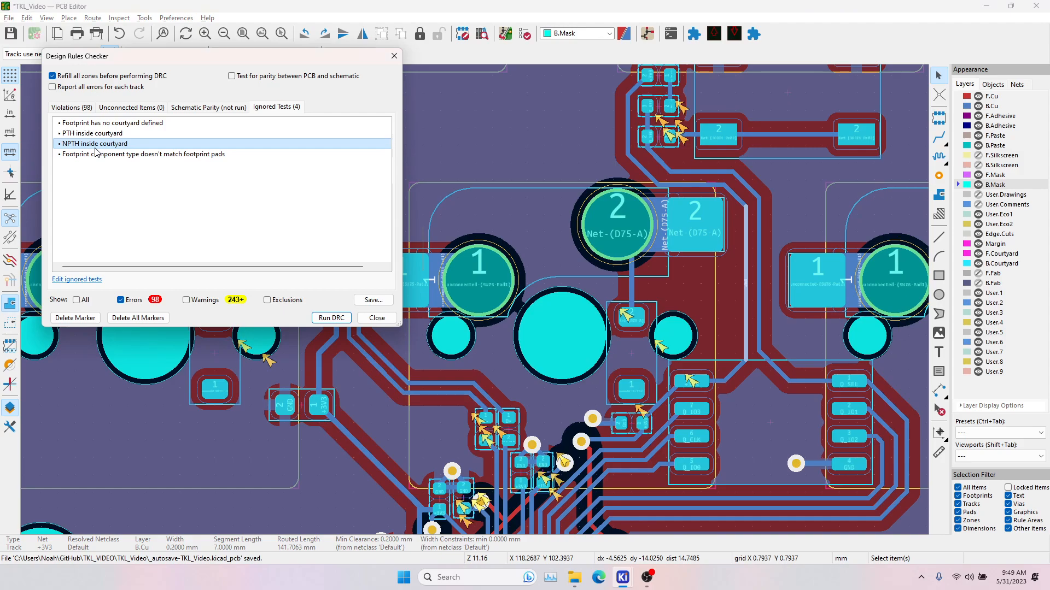
middle_click_drag(521, 167, 910, 321)
middle_click_drag(623, 257, 927, 411)
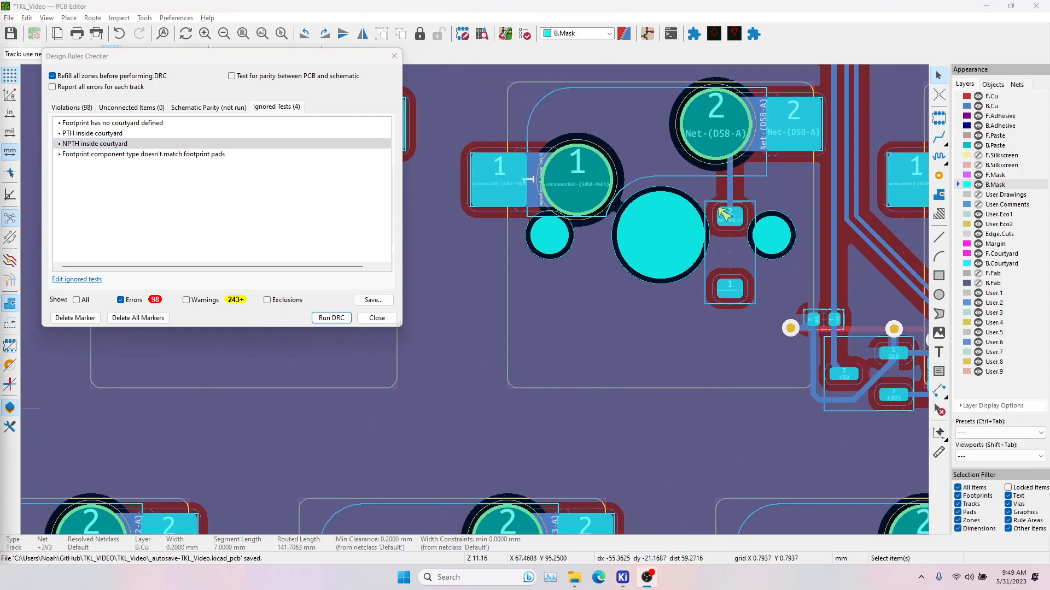
scroll(459, 165, "down", 5)
middle_click_drag(415, 118, 610, 276)
scroll(494, 199, "up", 5)
scroll(474, 300, "up", 2)
middle_click_drag(475, 299, 649, 353)
left_click(560, 389)
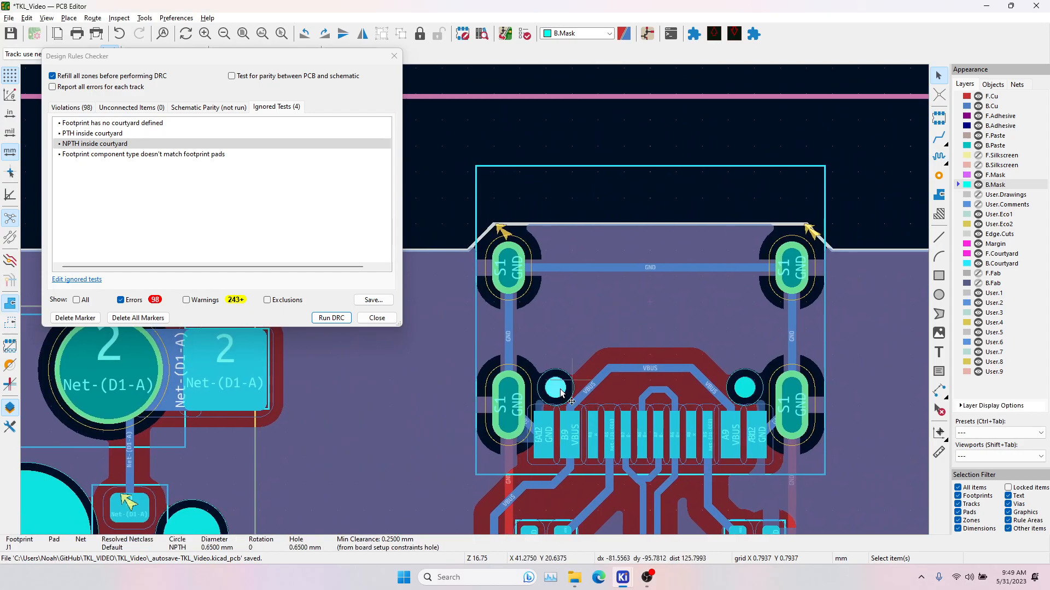
left_click(120, 144)
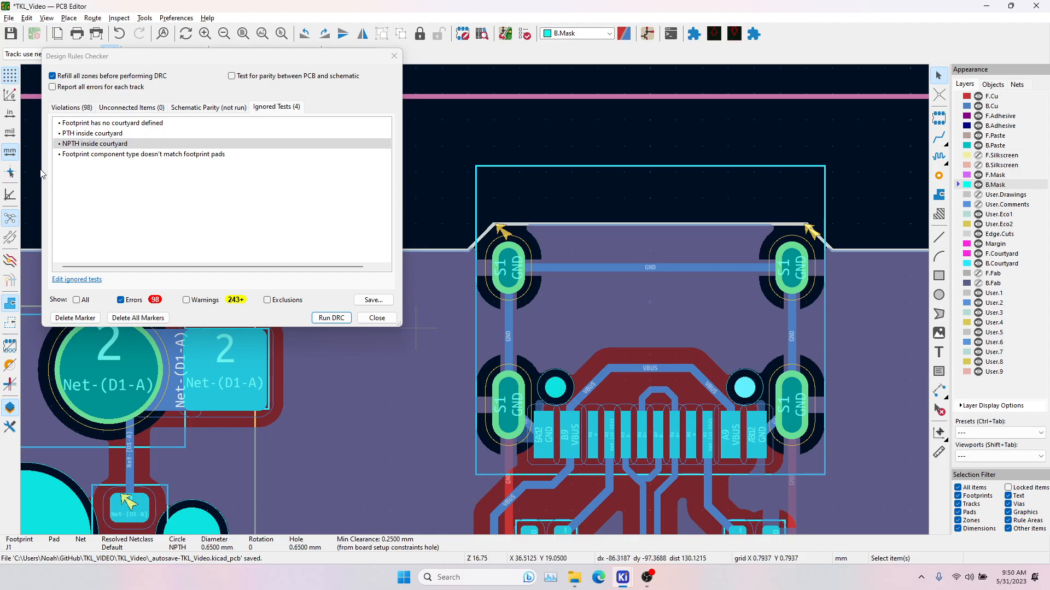
Review the ignored test for component type not matching footprint pads, checking the pads of U2 and J1.
left_click(92, 155)
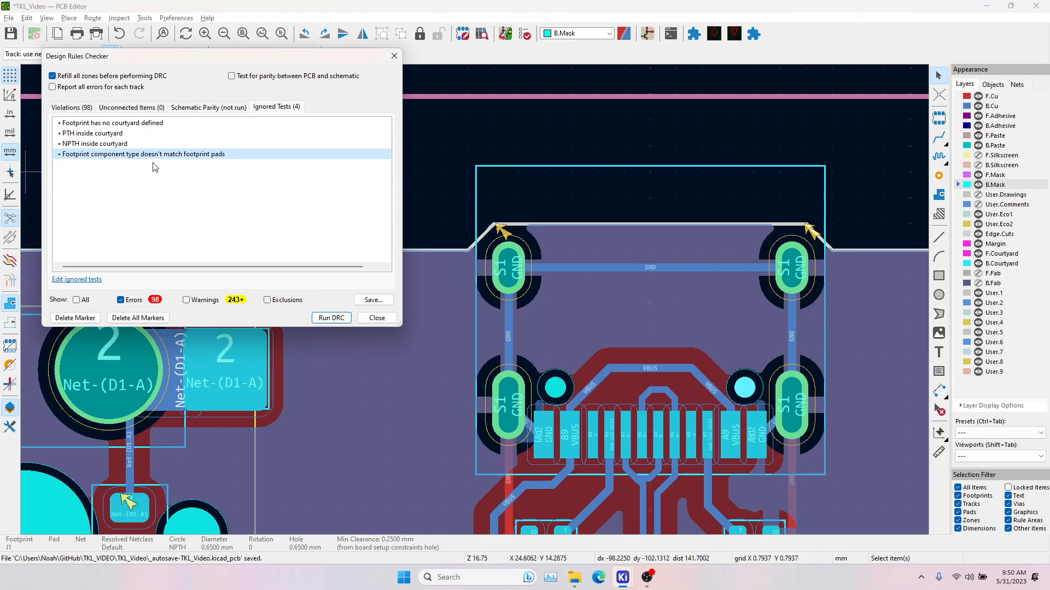
scroll(690, 200, "down", 2)
middle_click_drag(532, 402, 666, 226)
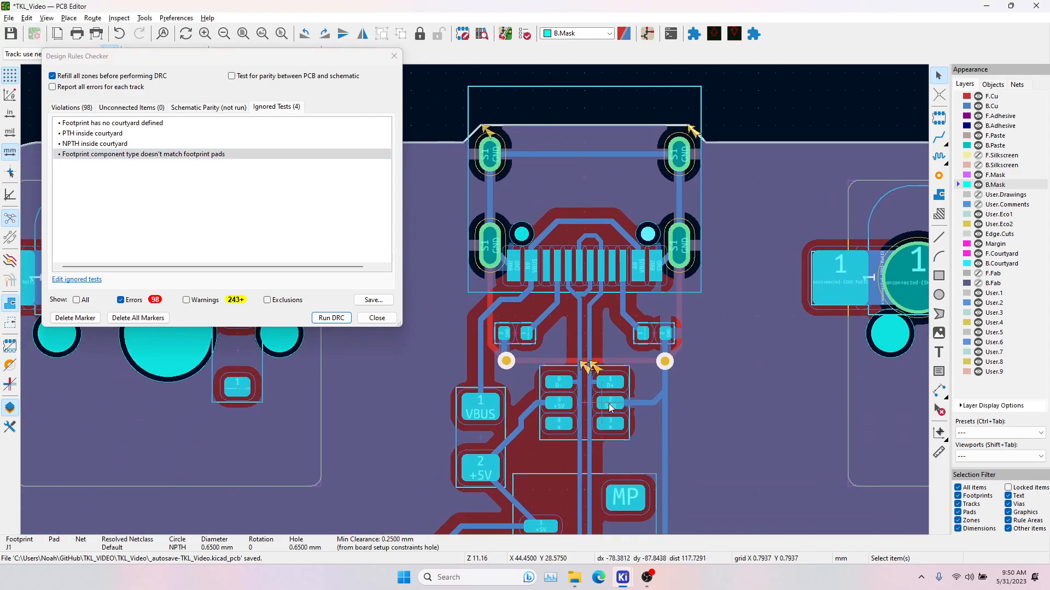
left_click(570, 372)
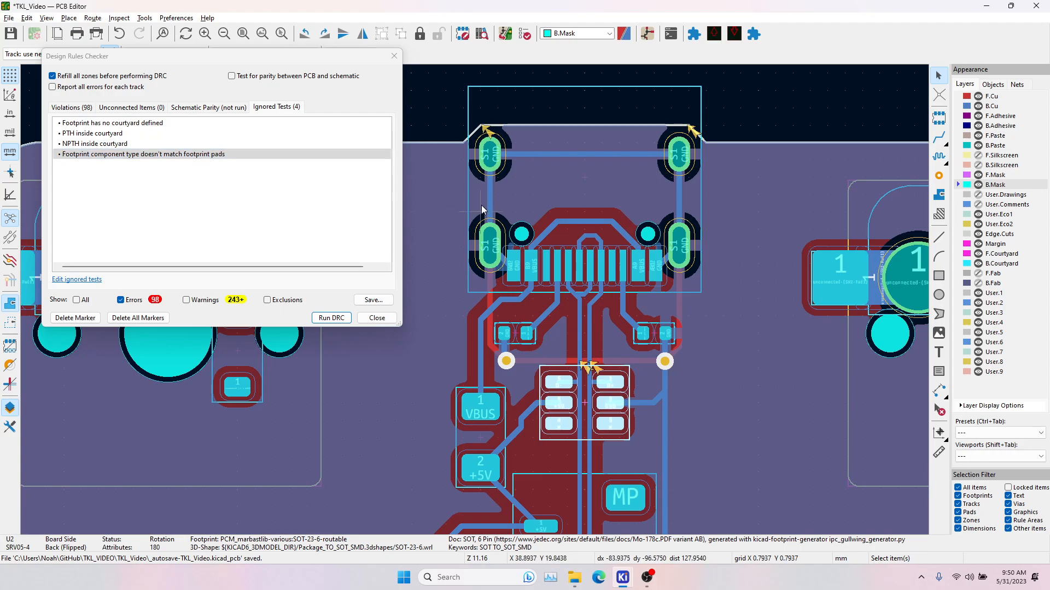
left_click(533, 177)
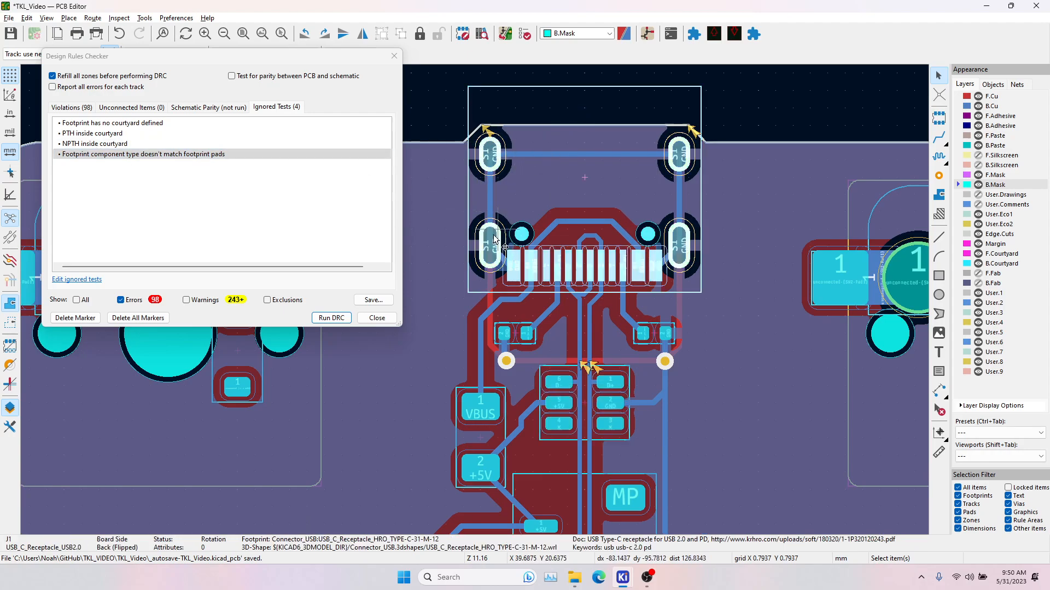
scroll(547, 262, "down", 2)
middle_click_drag(754, 399, 560, 283)
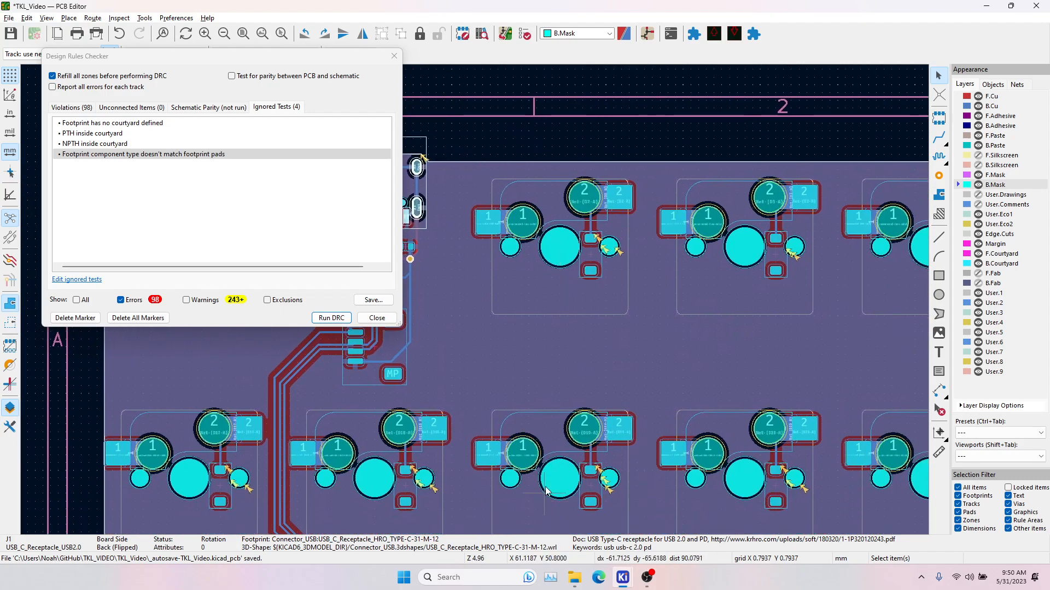
Inspect the key switch footprints' through-hole and surface-mount pads as an example for the ignored component type mismatch test.
left_click(557, 443)
left_click(582, 114)
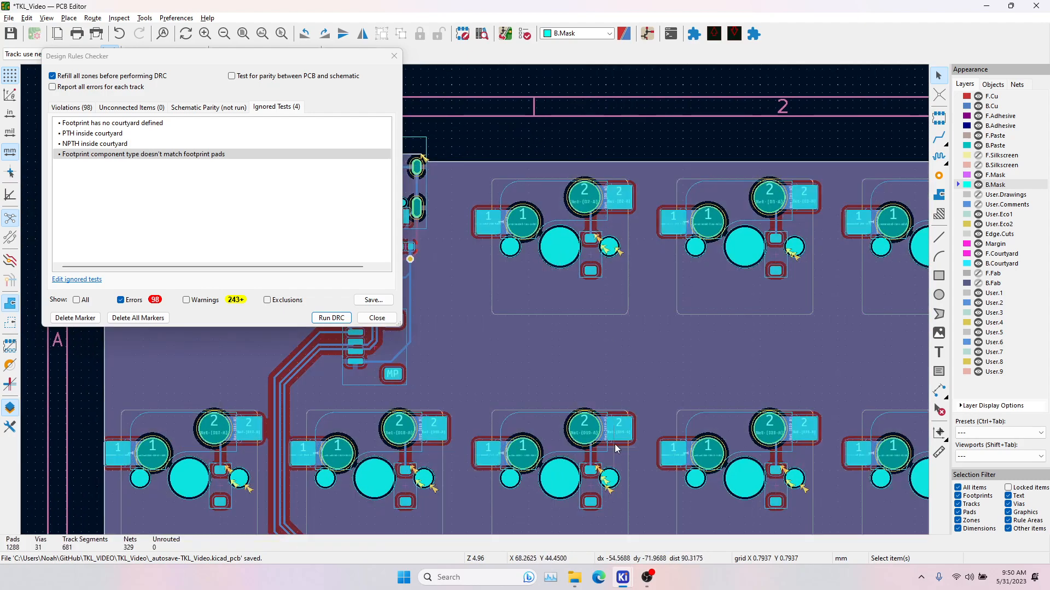
middle_click_drag(542, 446, 626, 303)
scroll(481, 239, "up", 2)
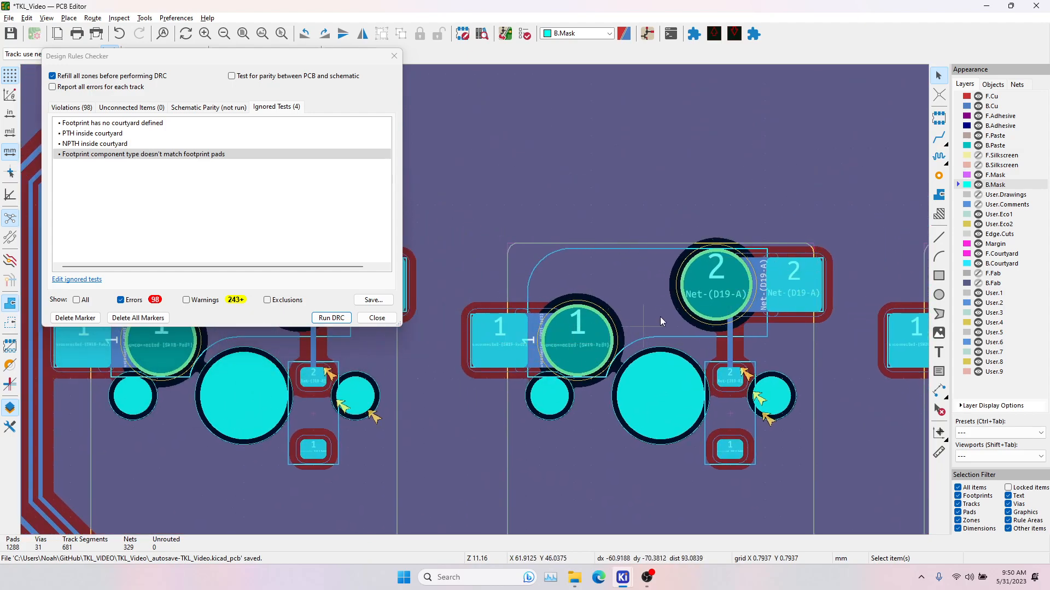
scroll(634, 331, "down", 2)
left_click(145, 155)
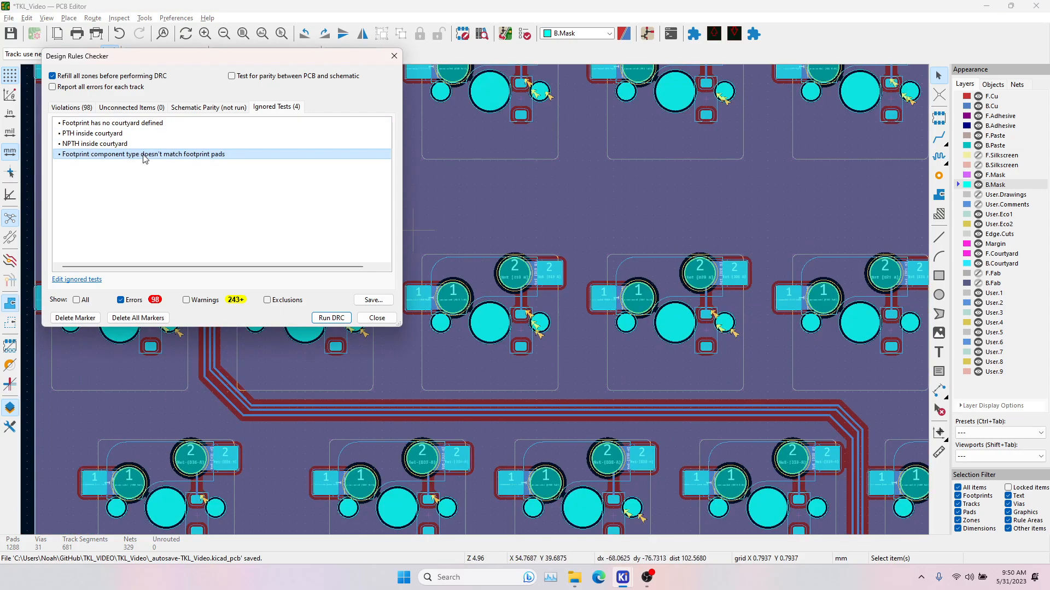
Return to the violations list and look through the hole clearance errors, locating the one between SW101 and SW91 on the board.
left_click(66, 111)
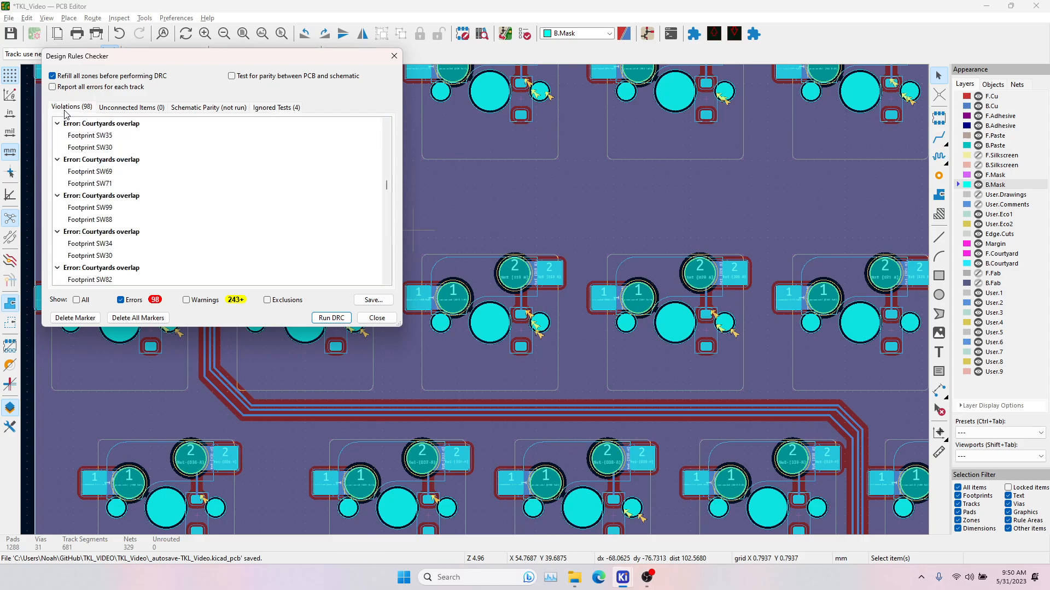
scroll(122, 143, "down", 5)
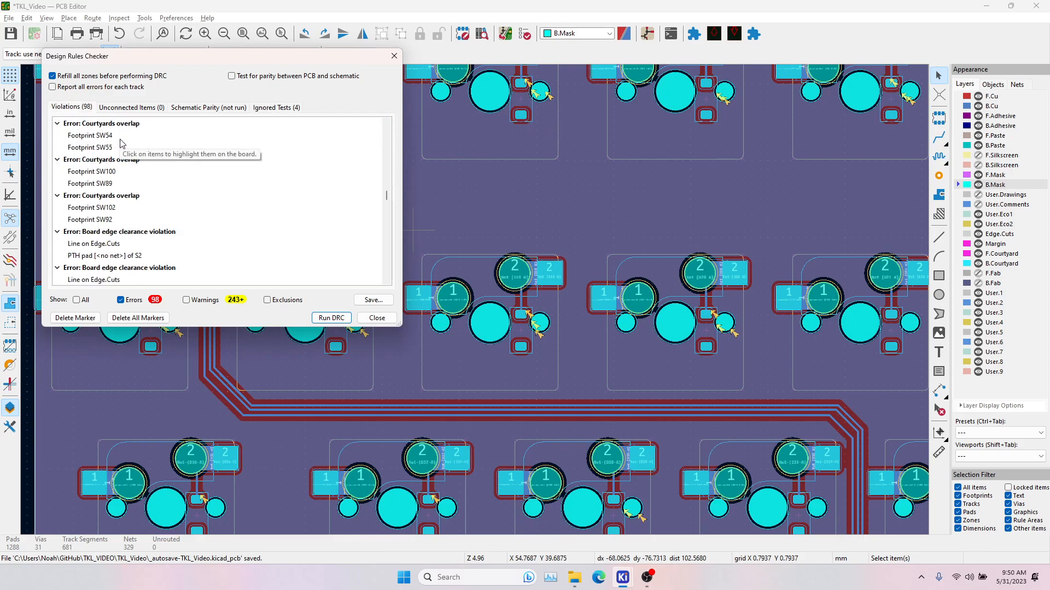
scroll(123, 147, "up", 10)
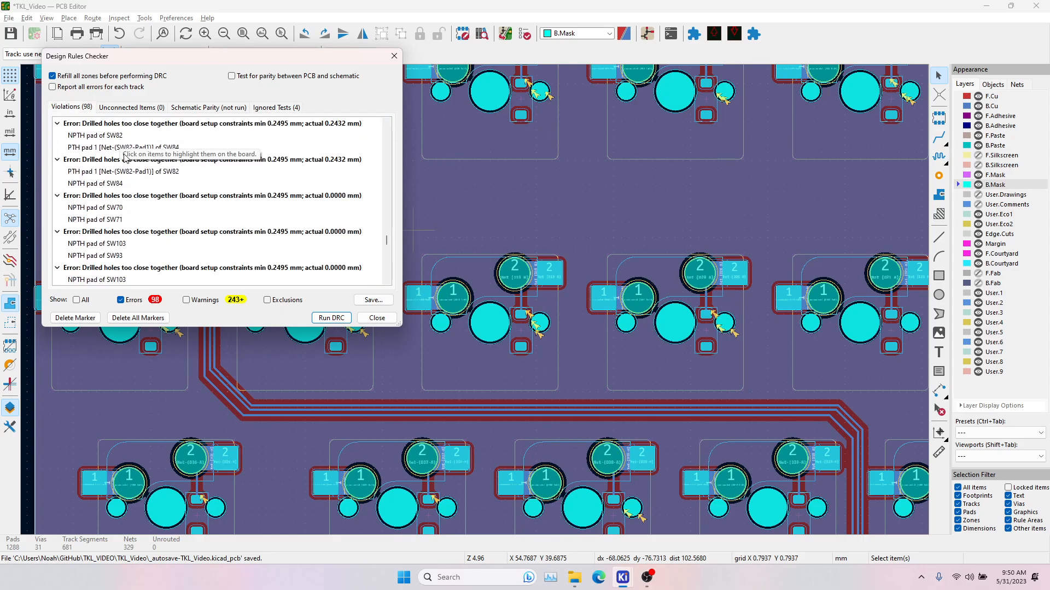
scroll(138, 185, "down", 5)
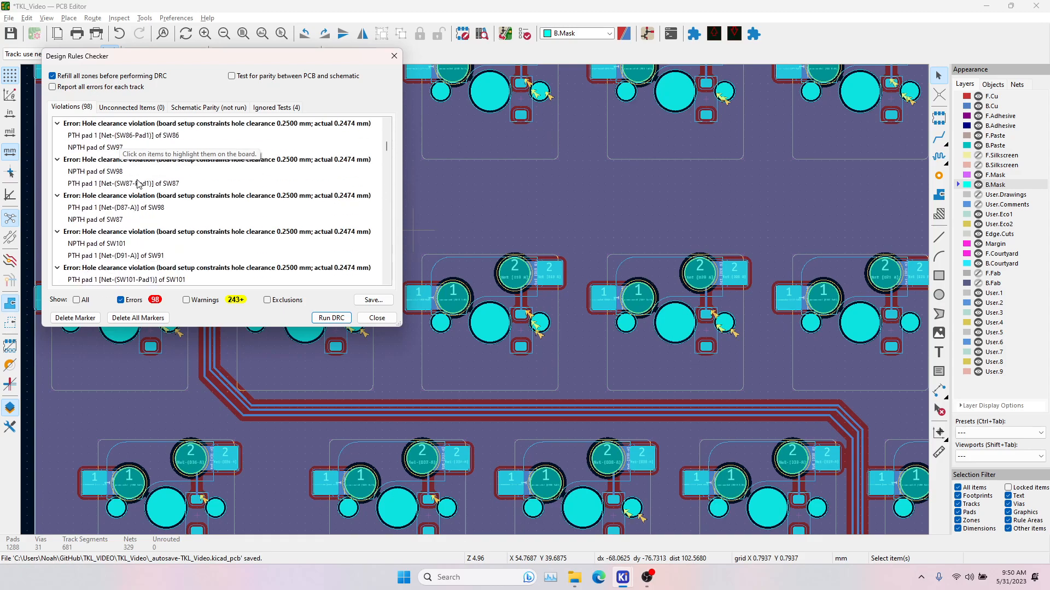
left_click(131, 208)
left_click(117, 231)
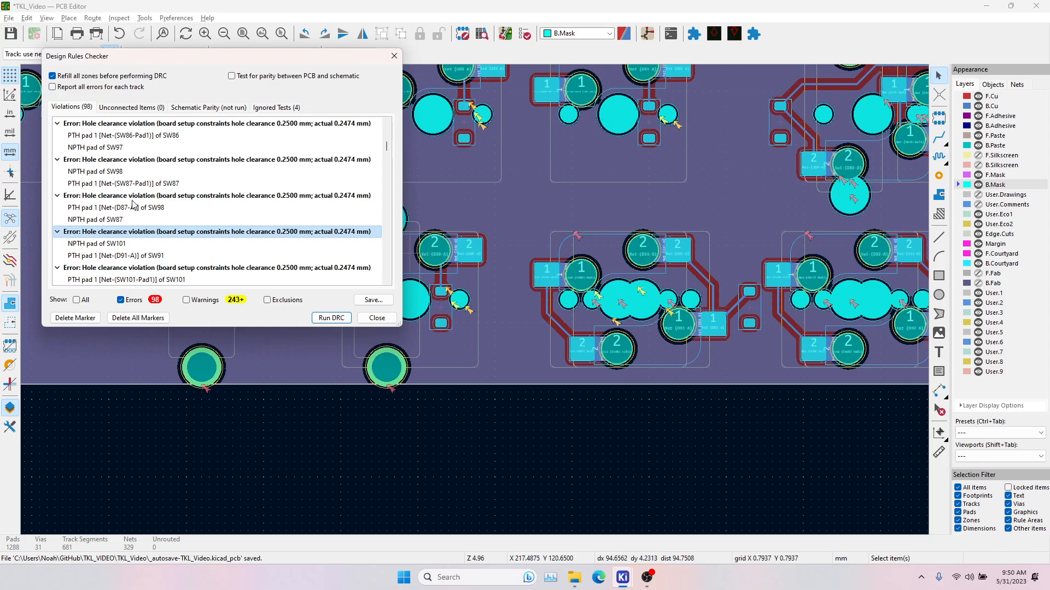
scroll(159, 201, "down", 3)
scroll(152, 198, "down", 10)
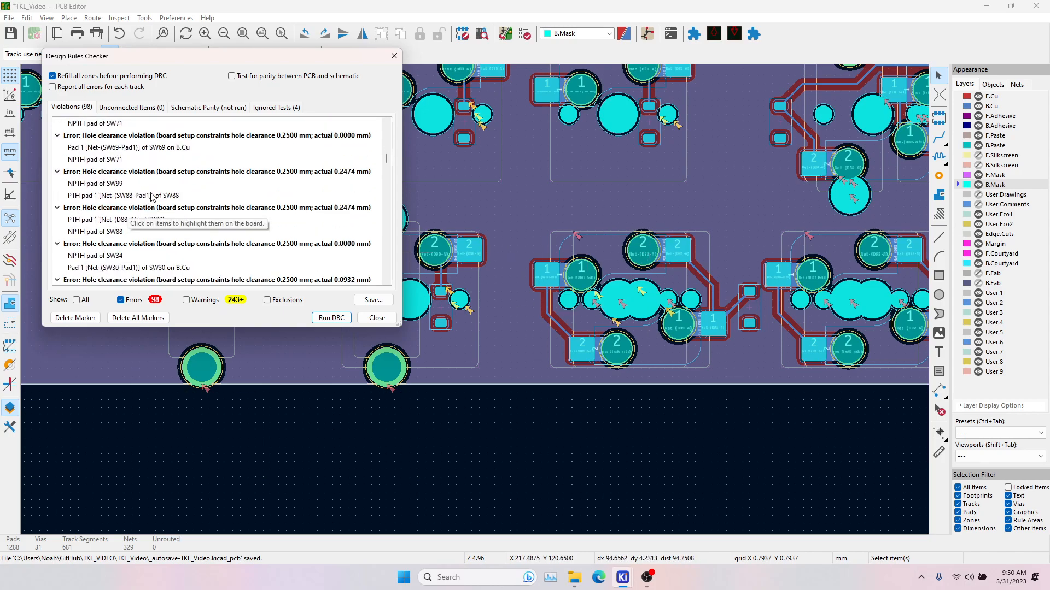
Locate the overlapping courtyards of SW99, SW34 and SW30 on the board and look through the remaining errors.
left_click(87, 213)
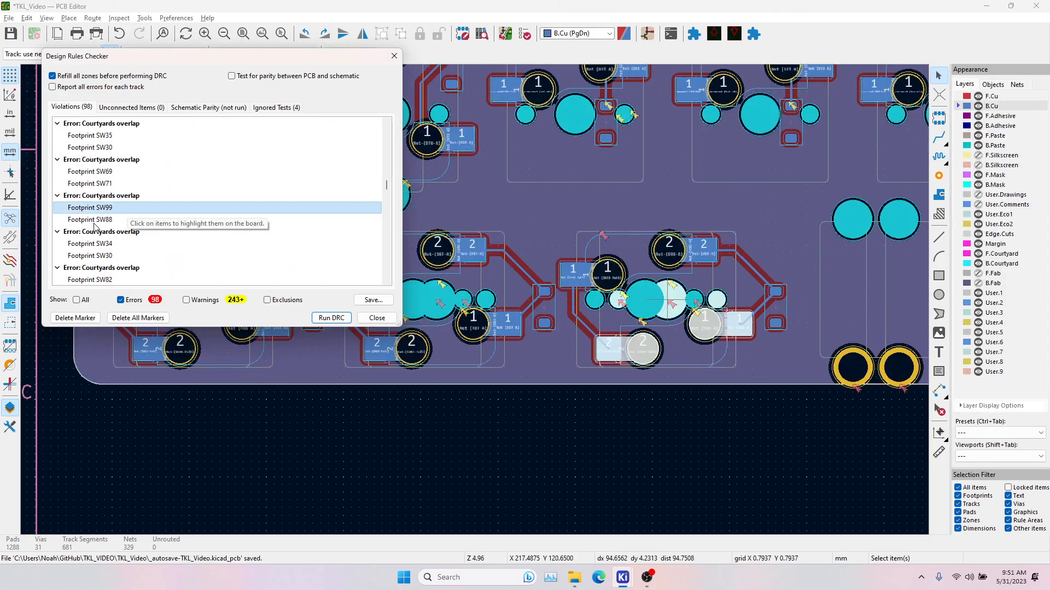
left_click(105, 256)
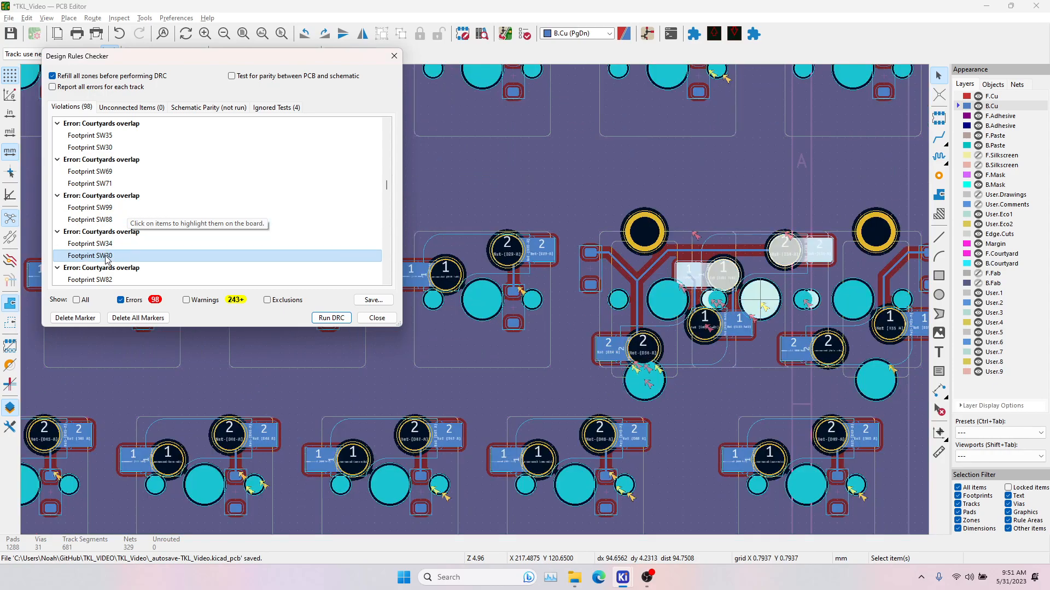
left_click(106, 248)
left_click(104, 258)
scroll(117, 239, "down", 9)
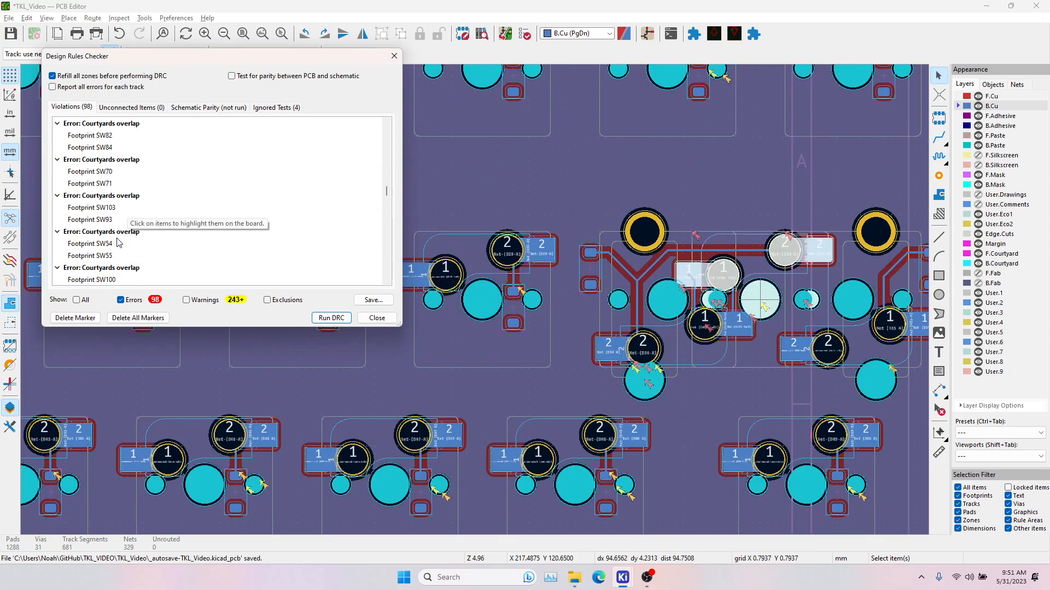
scroll(117, 243, "down", 8)
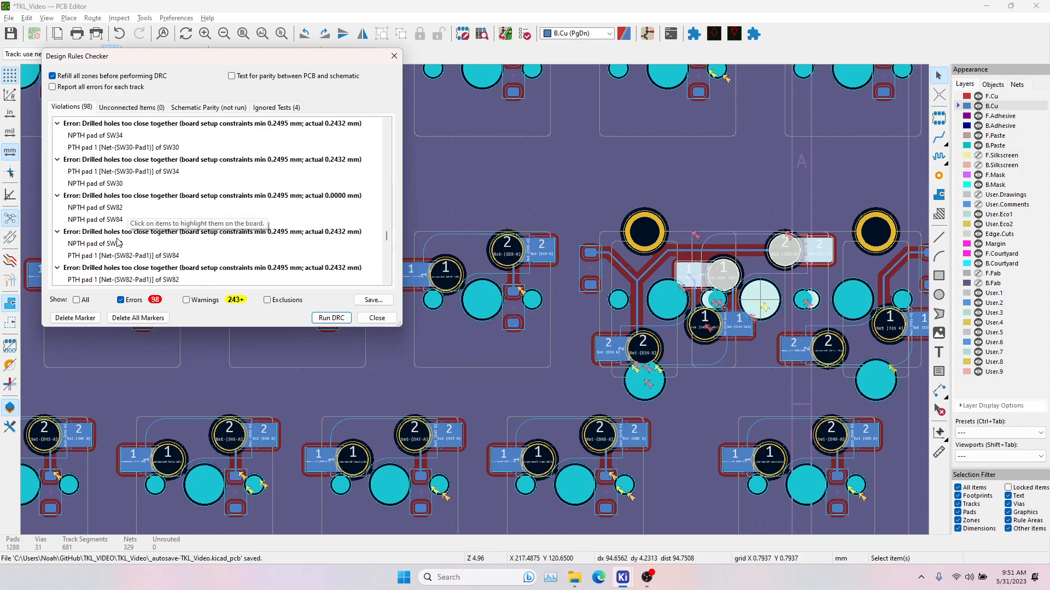
scroll(119, 247, "down", 5)
List only warnings instead of errors and examine the tracks with unconnected ends on +3V3, +1V1 and U3's unused GPIO pads.
left_click(122, 300)
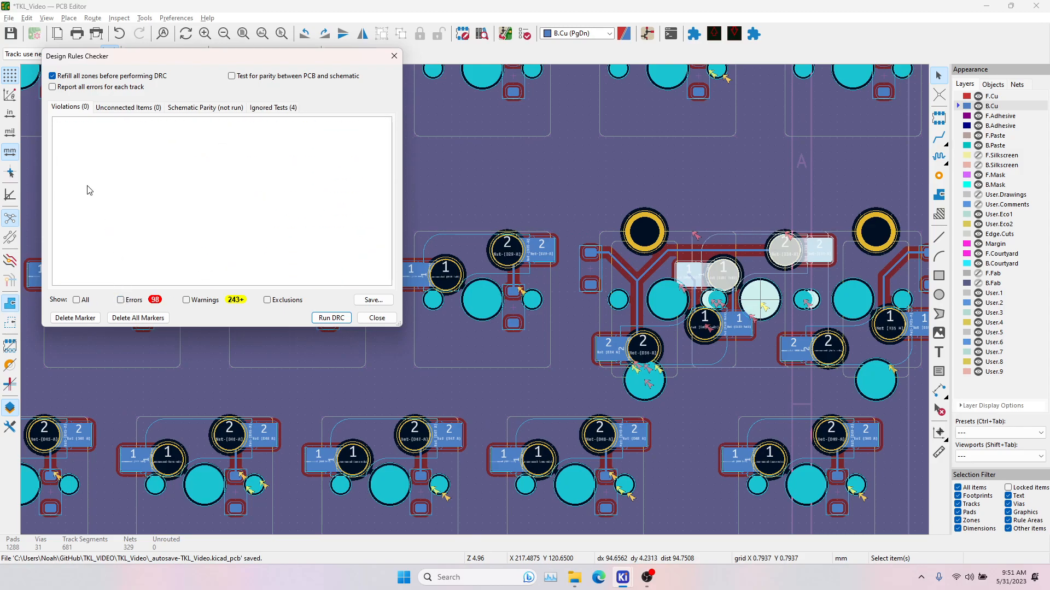
left_click(186, 301)
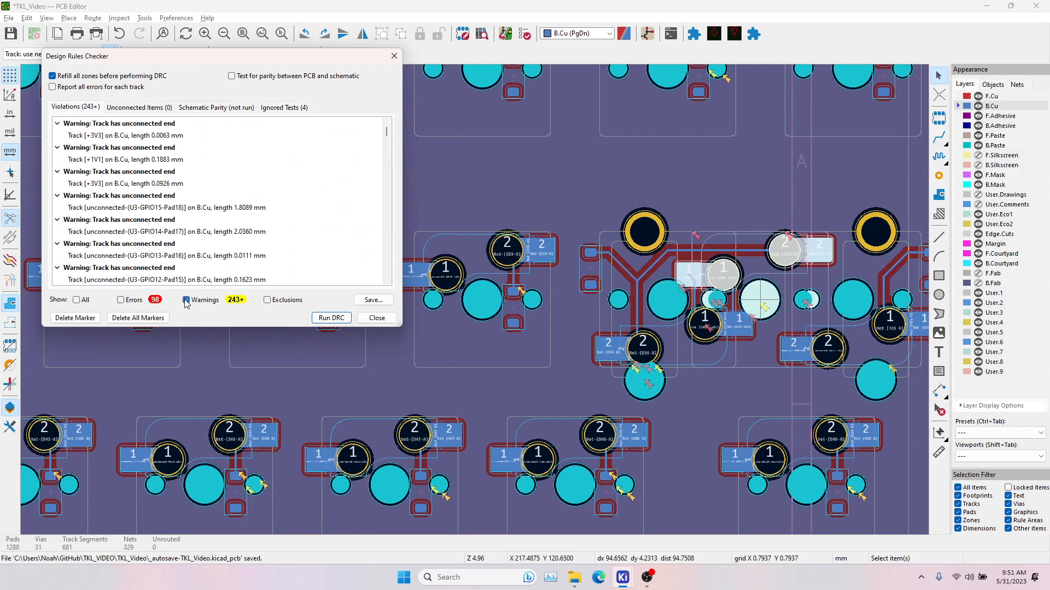
left_click(160, 135)
left_click(137, 164)
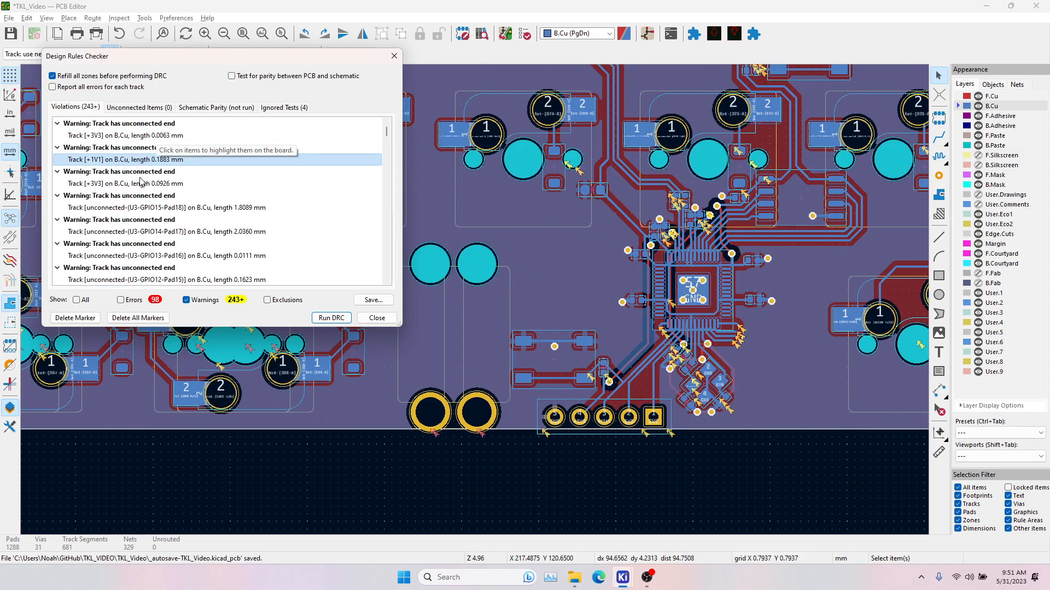
left_click(140, 176)
left_click(150, 137)
left_click(151, 171)
scroll(632, 396, "up", 5)
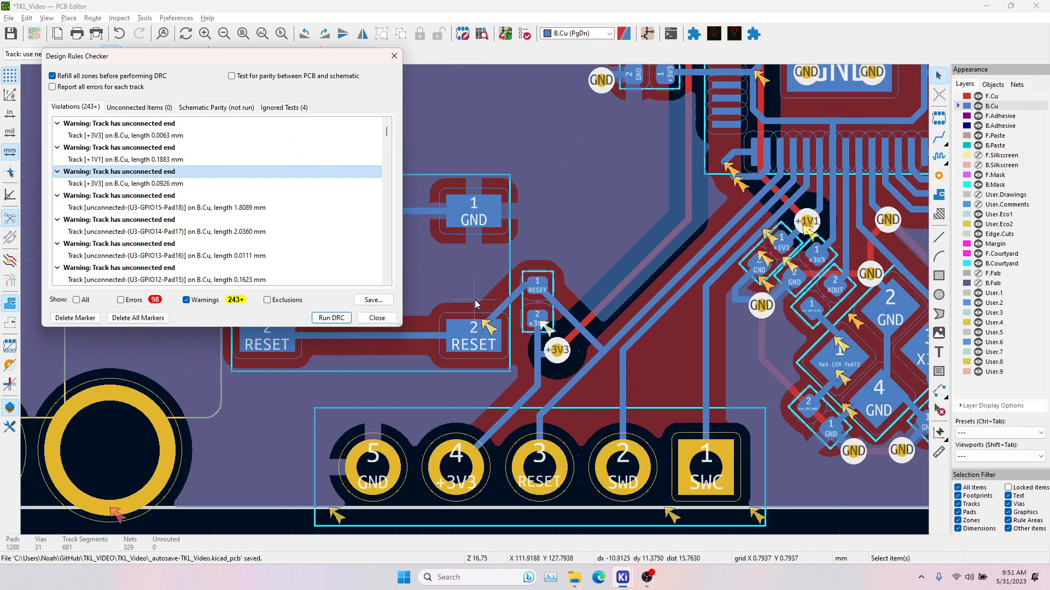
left_click(134, 208)
left_click(124, 231)
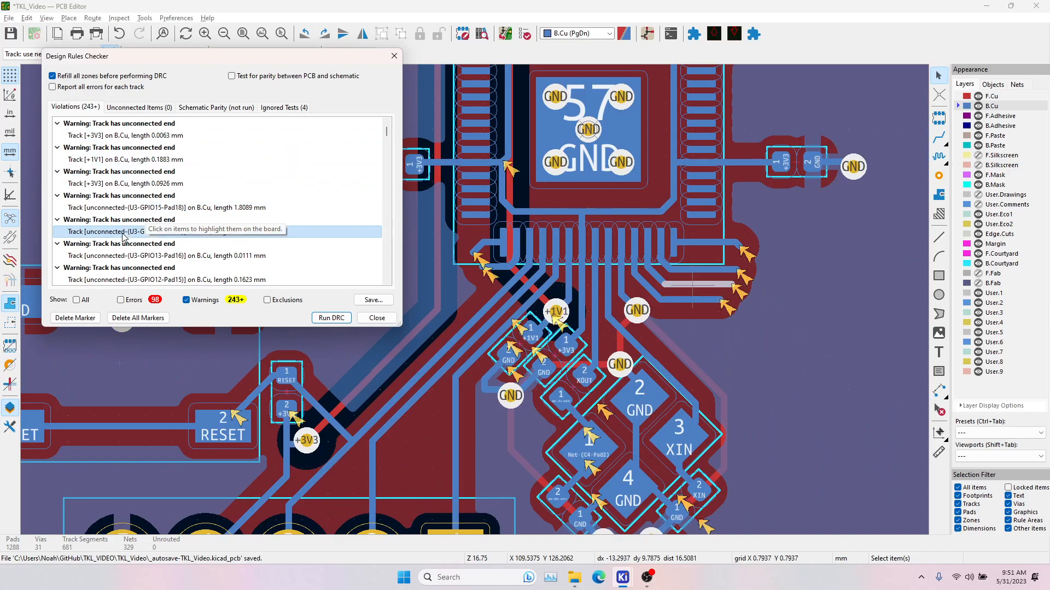
Show the front and back silkscreen layers and examine where J3's silkscreen outline is clipped by the board edge.
scroll(125, 235, "down", 5)
left_click(123, 231)
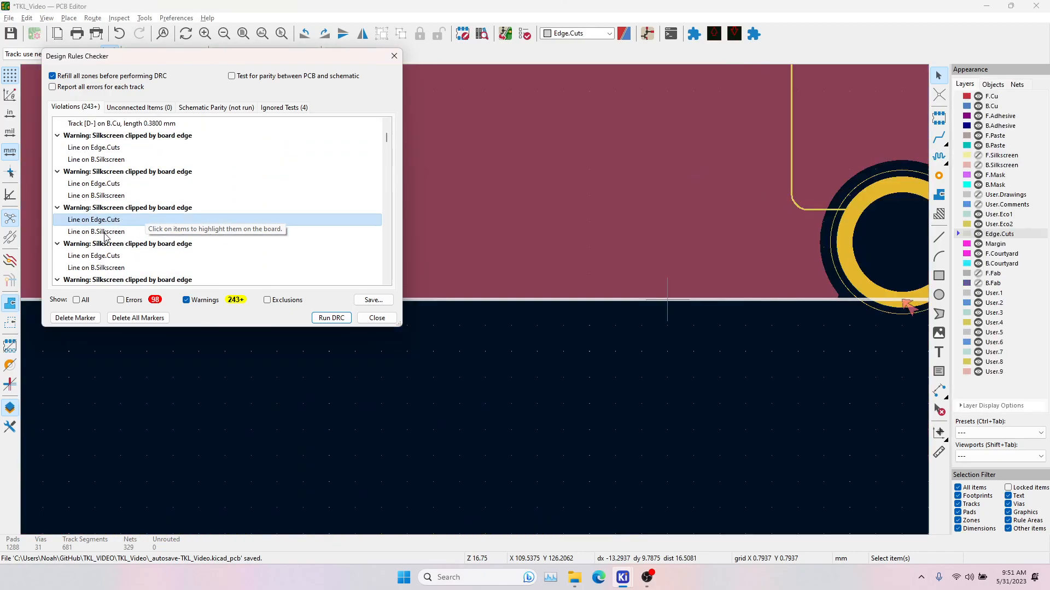
left_click(977, 158)
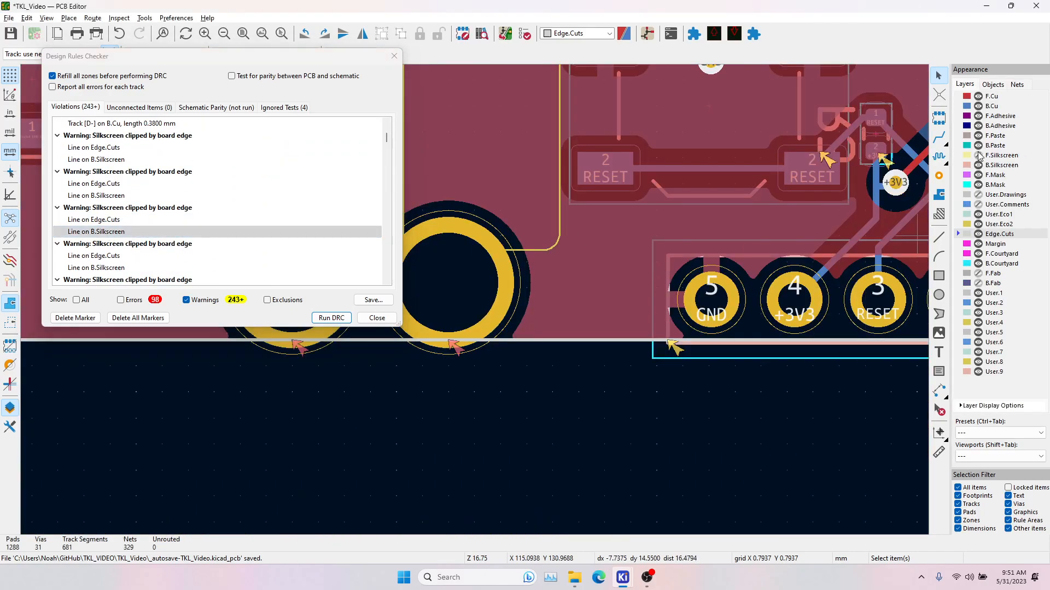
middle_click_drag(797, 361, 474, 386)
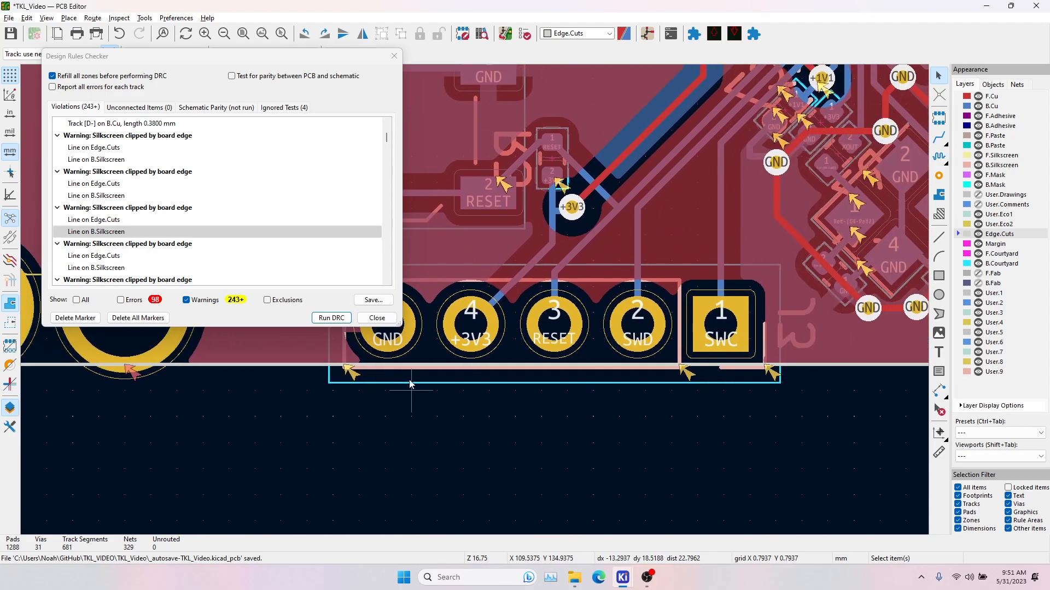
left_click(107, 223)
Review the warnings for stabilizer footprints not matching their PCM_marbastlib-mx library copies, examining S2, S1, S4 and S6.
scroll(129, 261, "down", 5)
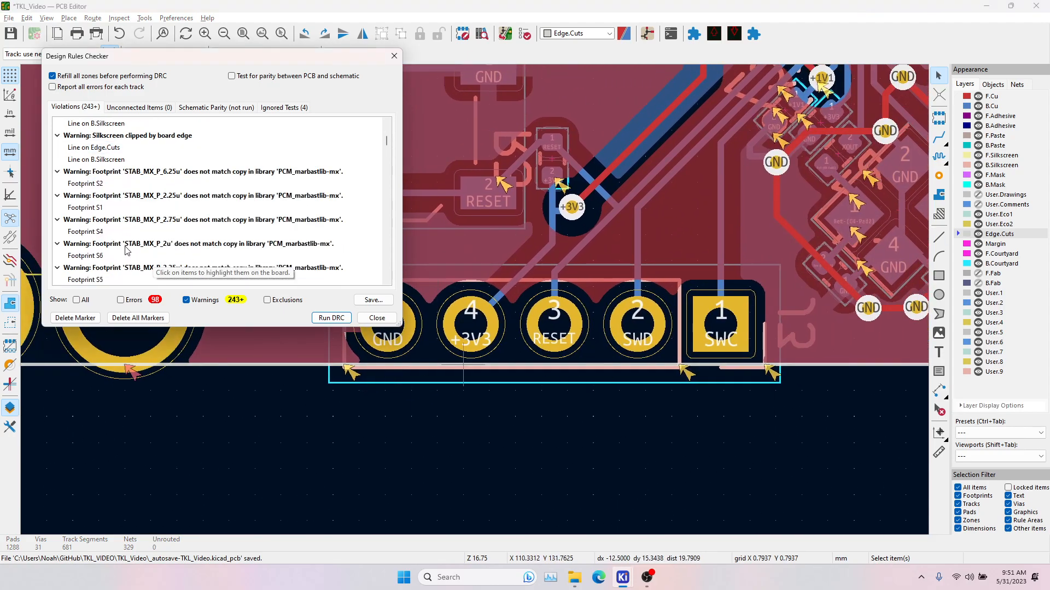
left_click(107, 185)
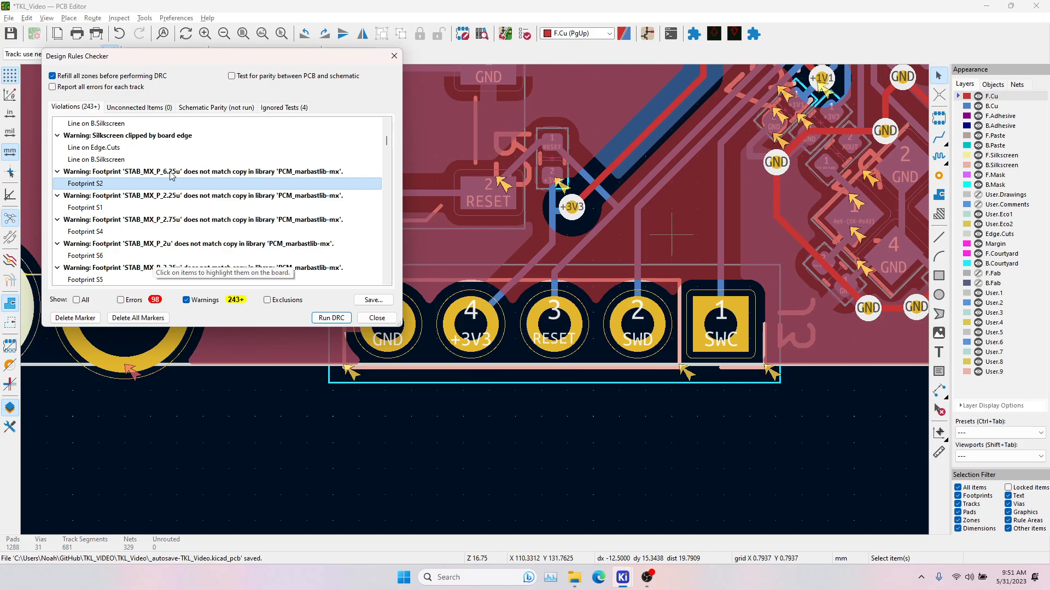
left_click(106, 210)
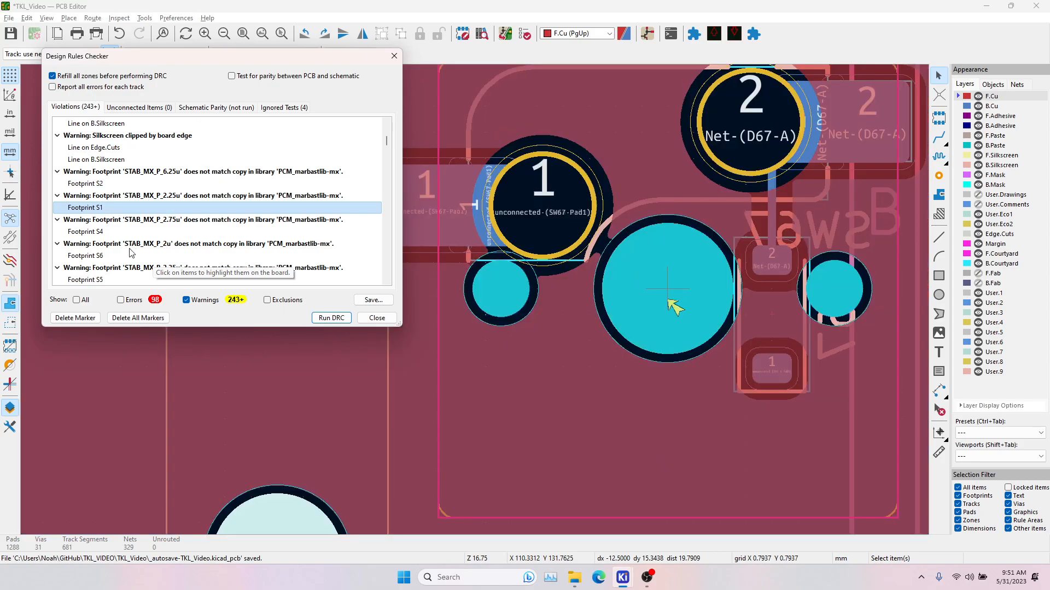
left_click(95, 232)
left_click(96, 256)
scroll(126, 241, "down", 1)
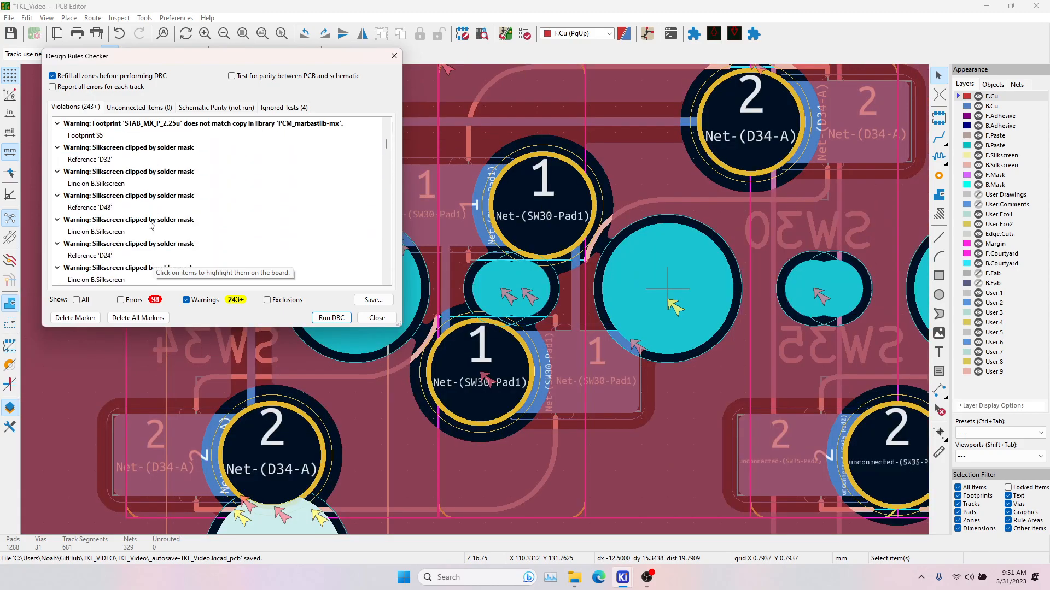
left_click(91, 247)
left_click(112, 221)
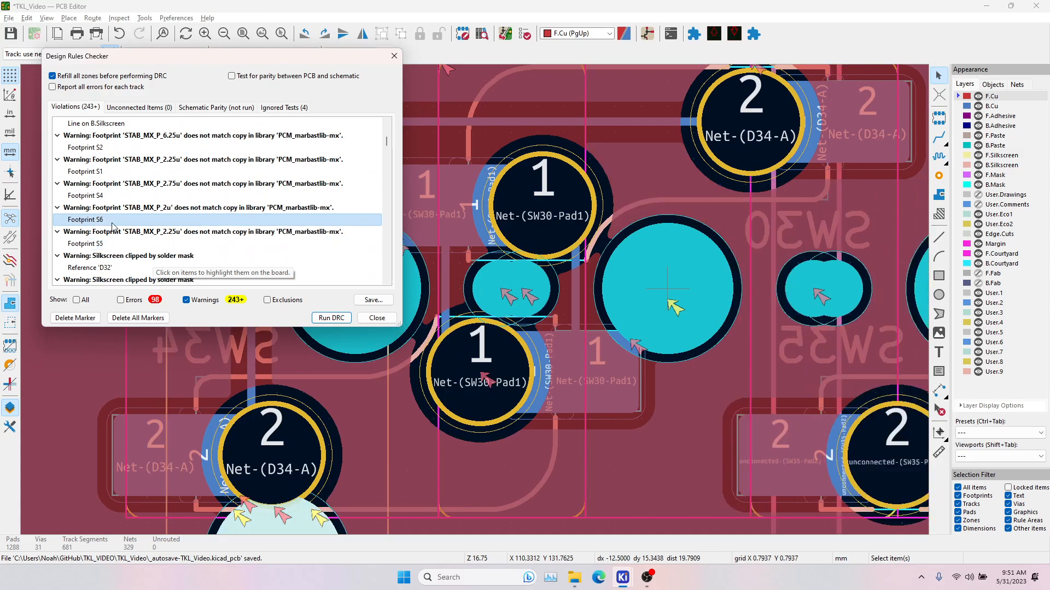
left_click(105, 247)
left_click(119, 221)
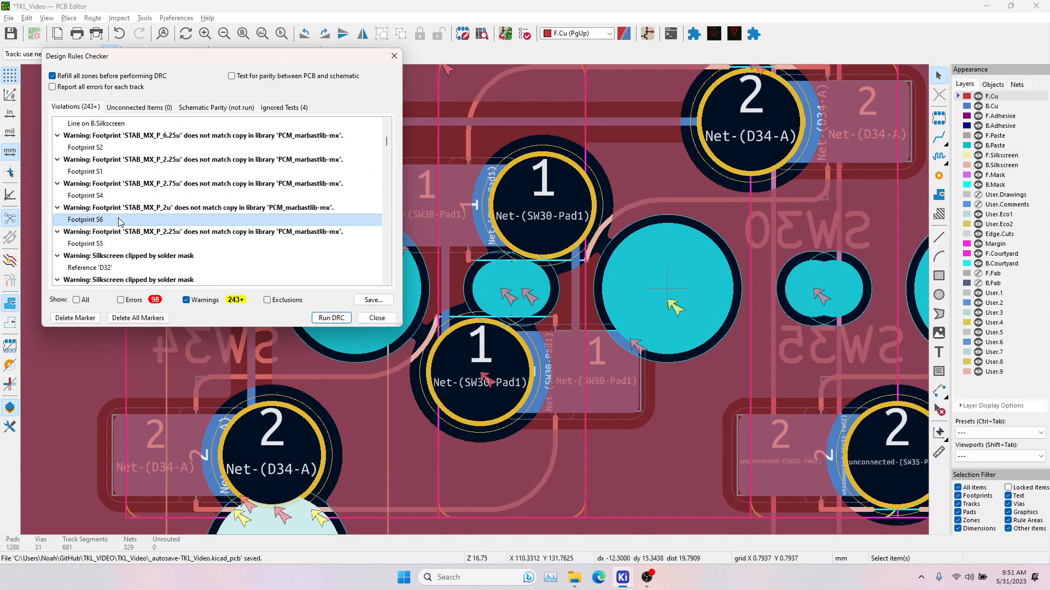
Locate the mismatching stabilizer footprints S2, S1, S4, S6 and S5 one after another on the board.
scroll(595, 304, "down", 3)
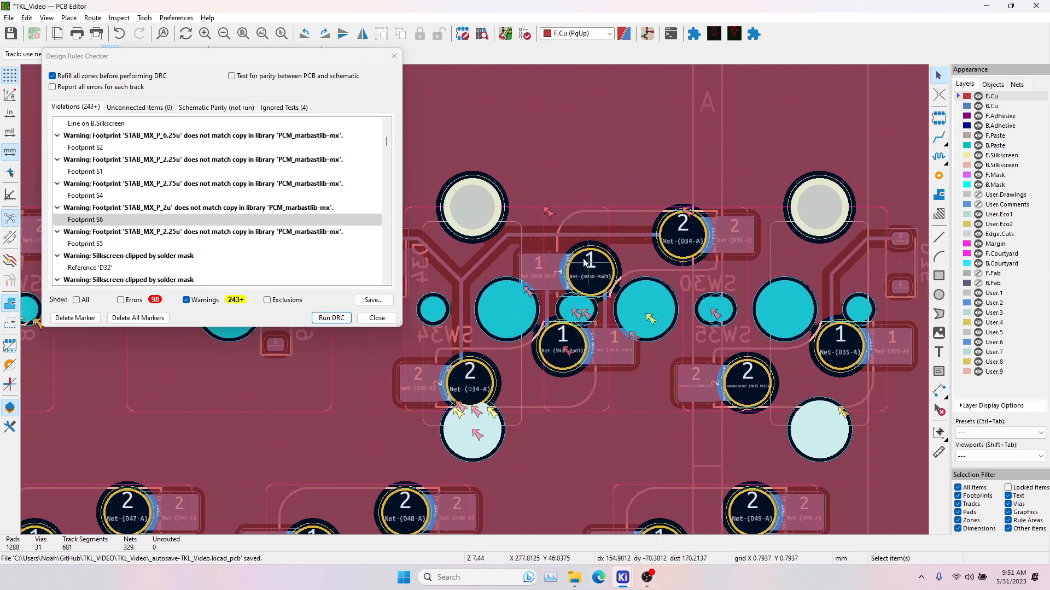
left_click(100, 148)
left_click(110, 171)
left_click(109, 196)
left_click(109, 219)
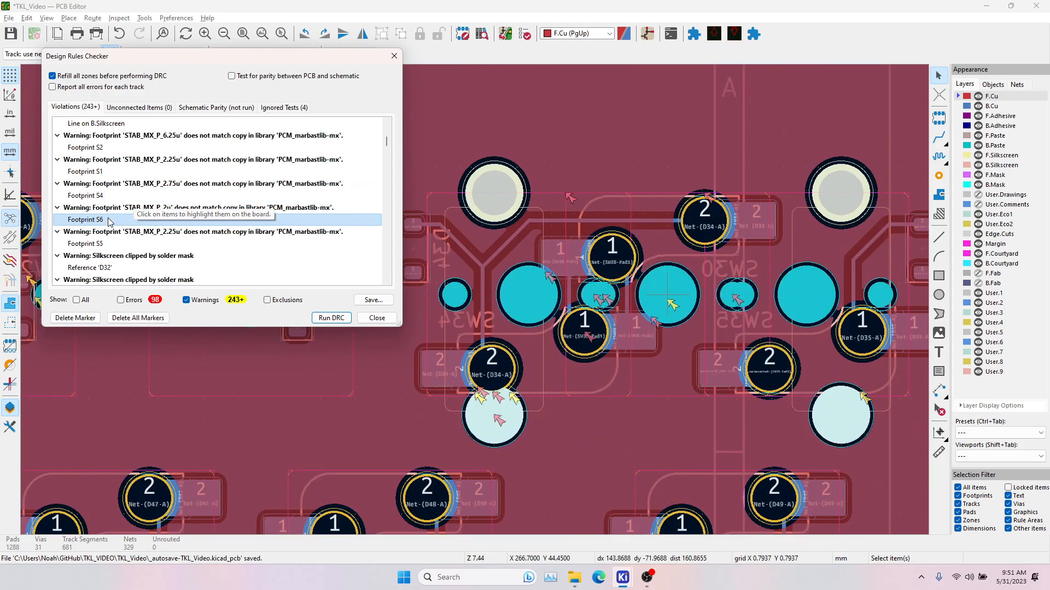
left_click(118, 246)
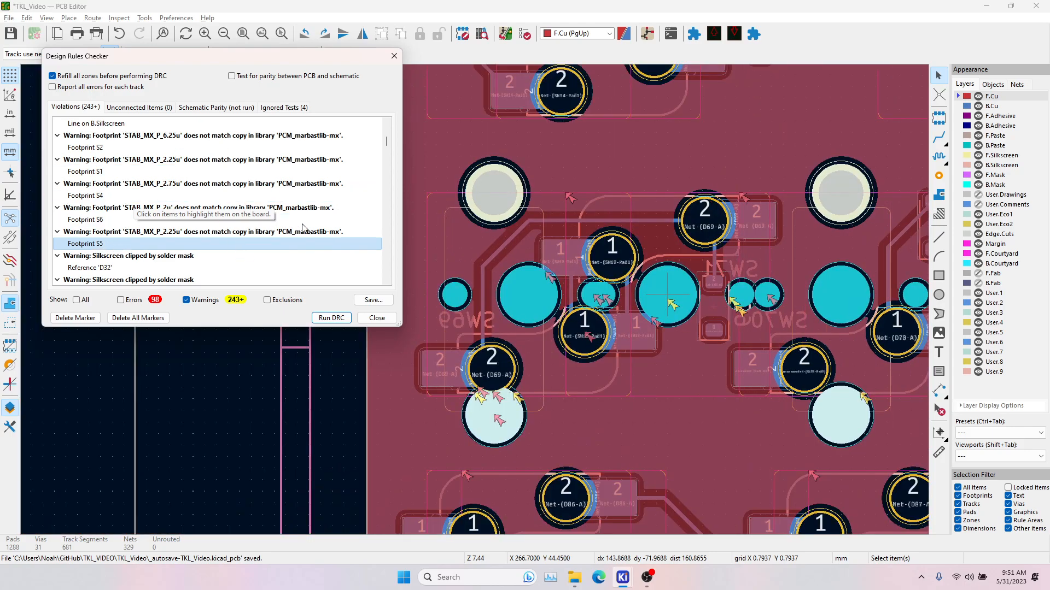
Review the warnings for silkscreen clipped by solder mask, examining the D32 and D48 reference texts and their nearby silkscreen lines.
scroll(143, 232, "down", 2)
left_click(121, 197)
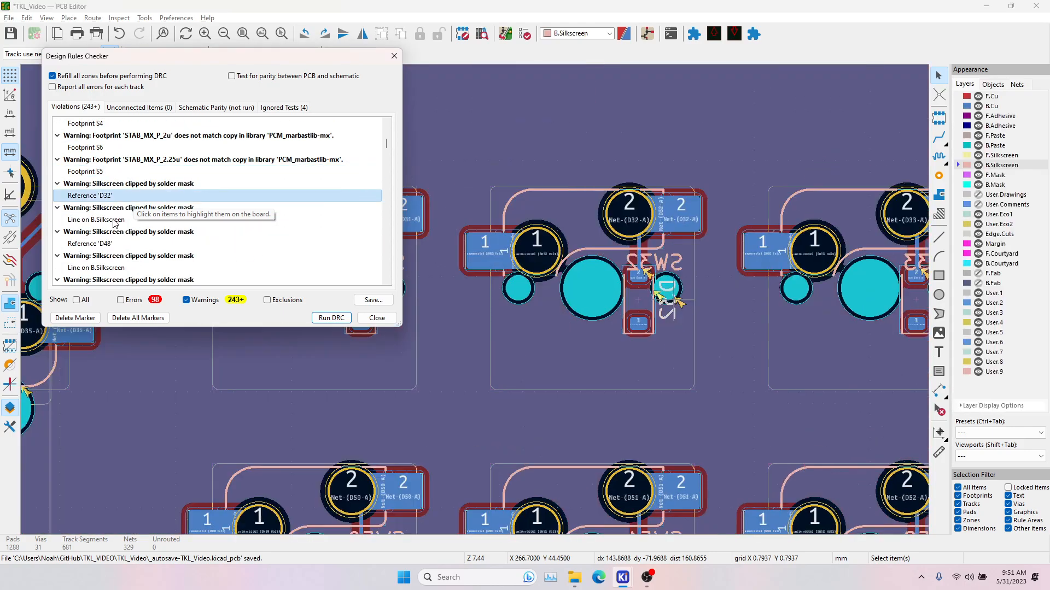
left_click(115, 221)
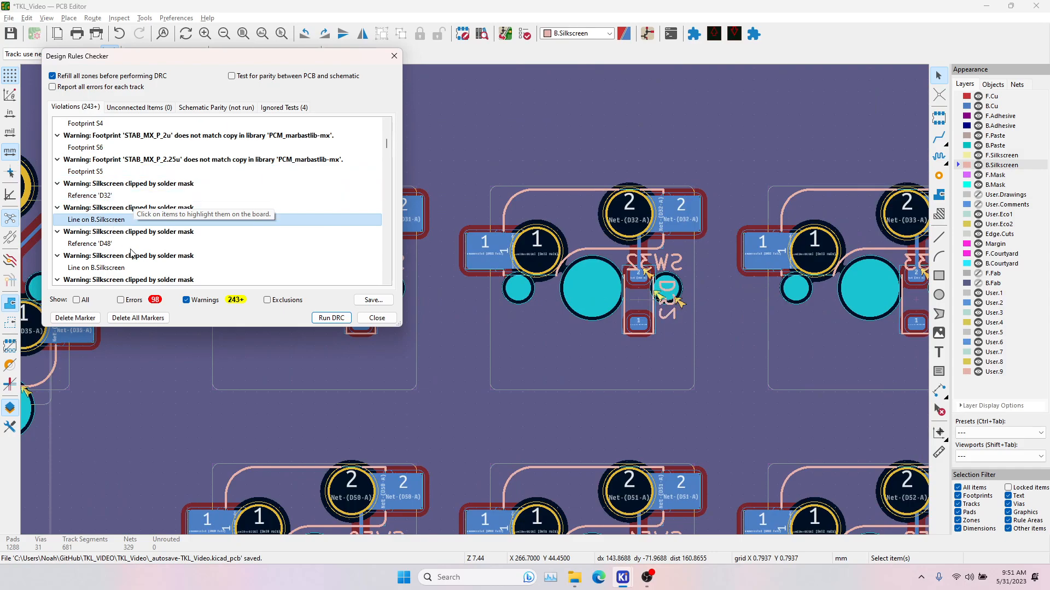
left_click(121, 245)
left_click(119, 268)
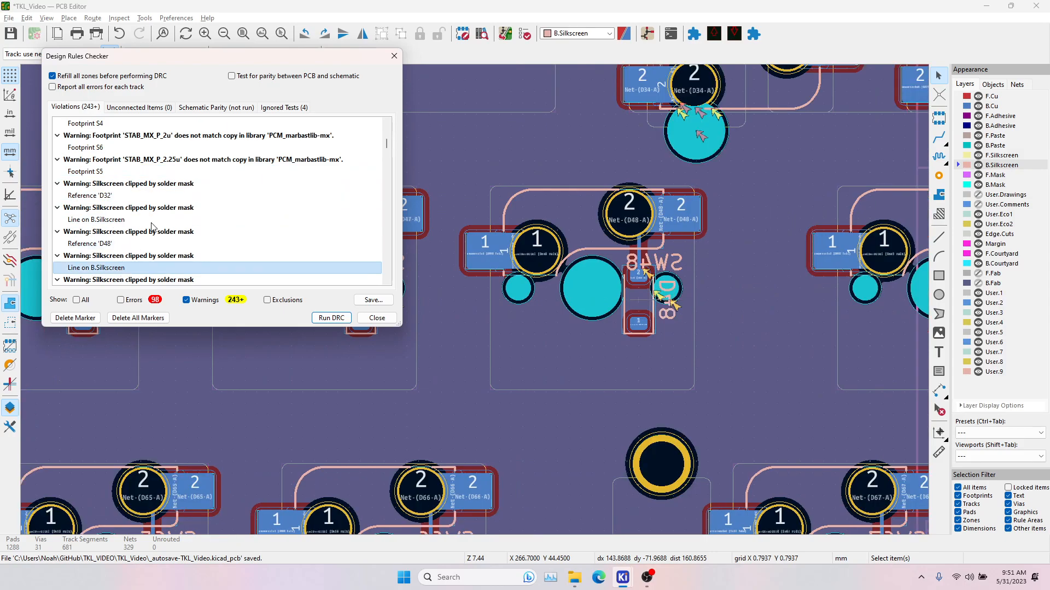
scroll(160, 213, "down", 7)
scroll(160, 213, "down", 8)
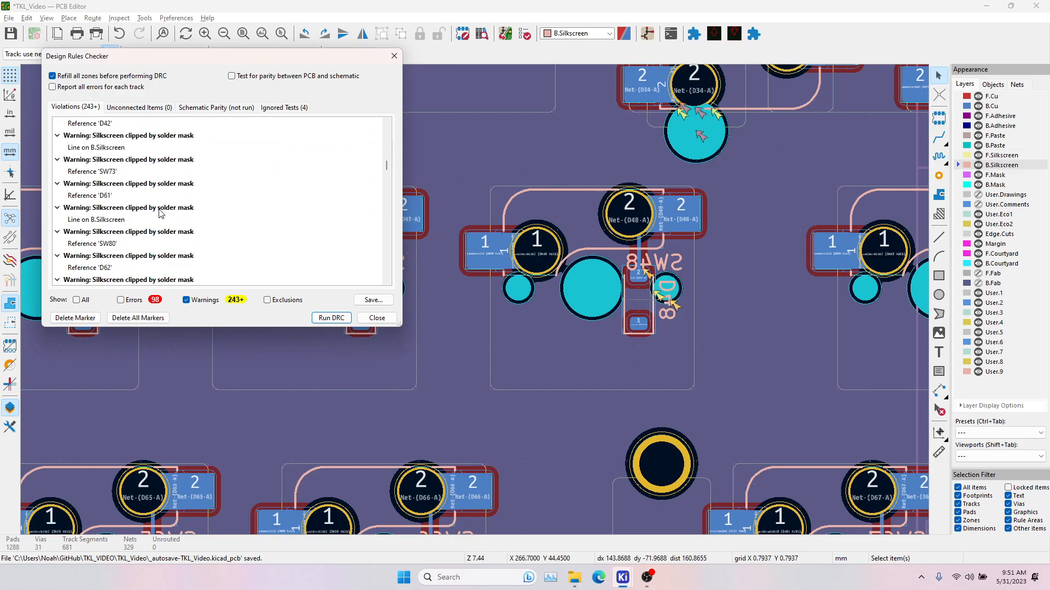
scroll(160, 213, "down", 8)
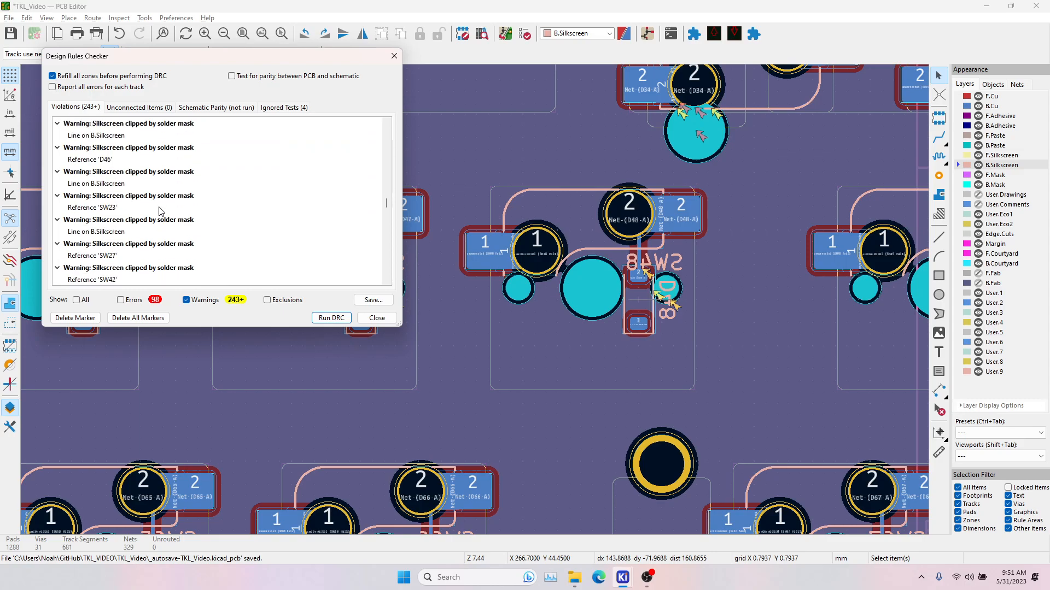
Review the remaining silkscreen warnings, covering references clipped by solder mask and the overlaps around C7, C16 and nearby resistor references.
scroll(160, 211, "down", 5)
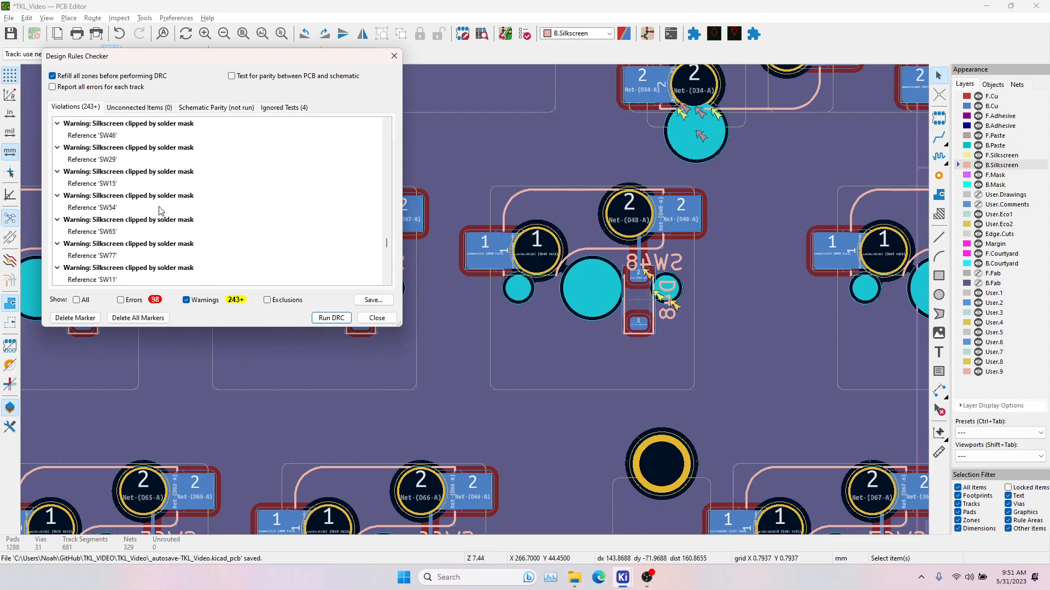
left_click(87, 183)
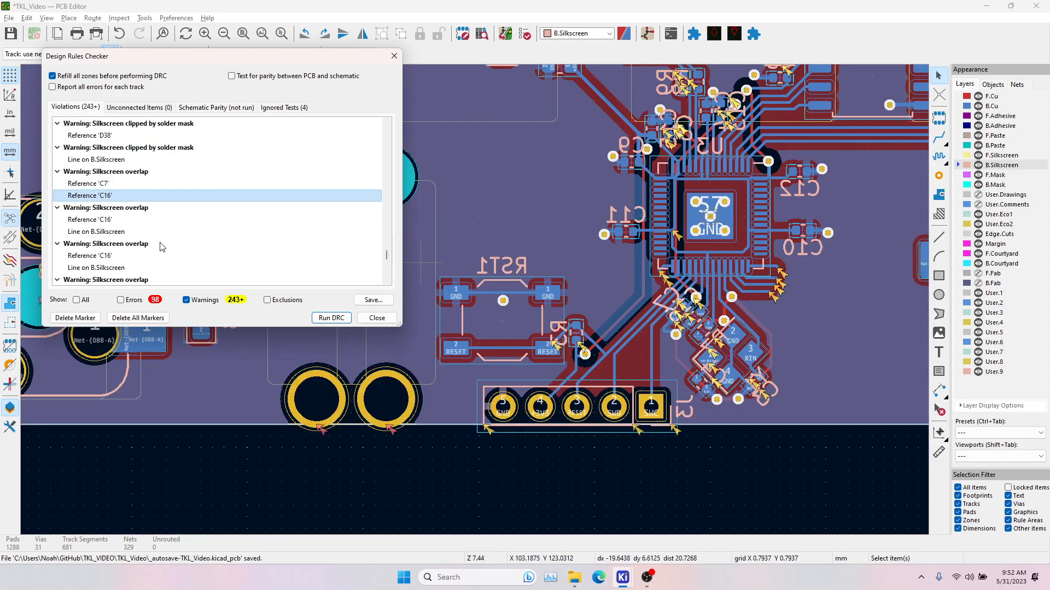
left_click(105, 259)
scroll(105, 263, "down", 3)
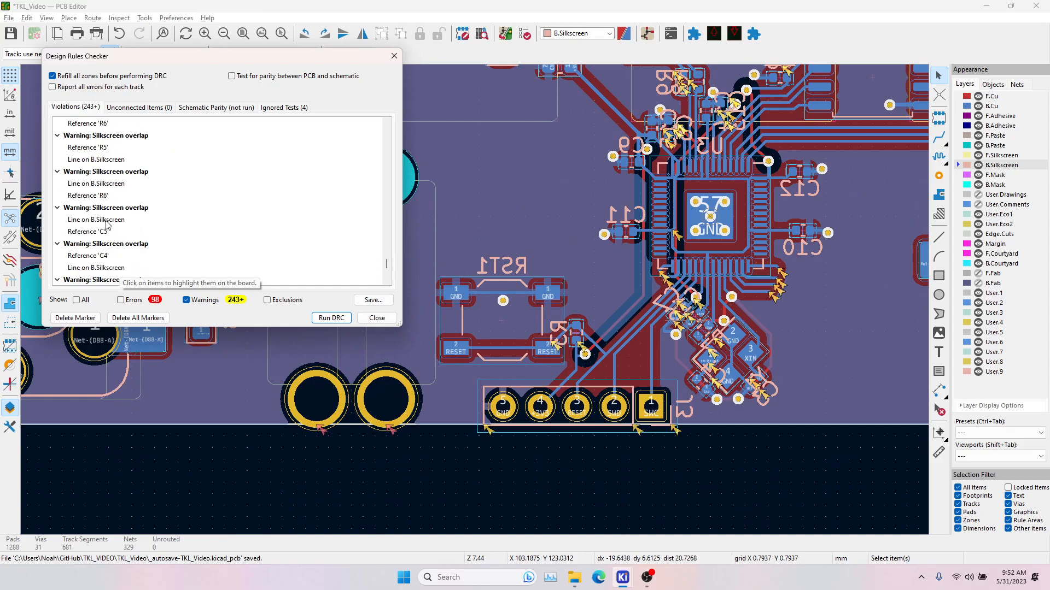
scroll(107, 224, "down", 1)
Review the B.Cu copper sliver warnings, examining the area between SW85's pad 2 and the adjacent stabilizer S4 hole.
left_click(106, 255)
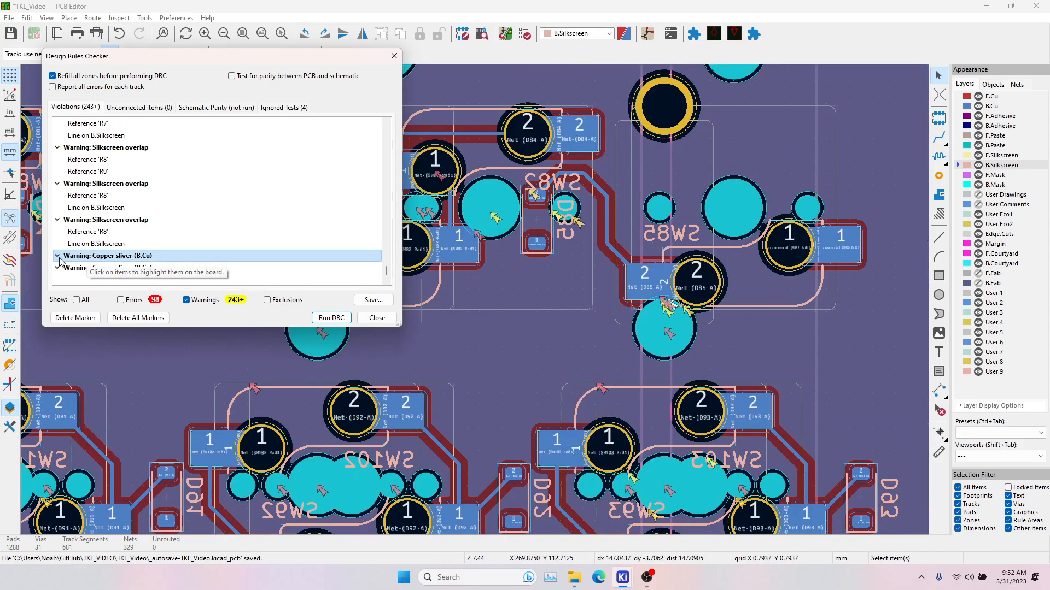
left_click(82, 269)
left_click(81, 259)
scroll(711, 286, "up", 5)
middle_click_drag(509, 365, 670, 307)
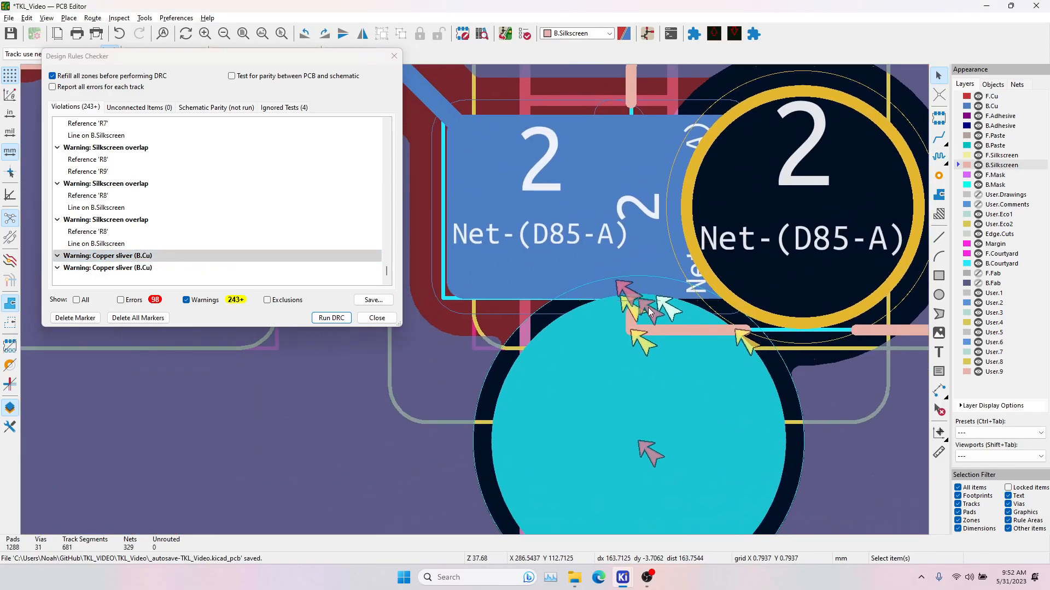
scroll(637, 302, "up", 1)
scroll(475, 302, "down", 1)
middle_click_drag(506, 307, 716, 324)
scroll(475, 304, "down", 6)
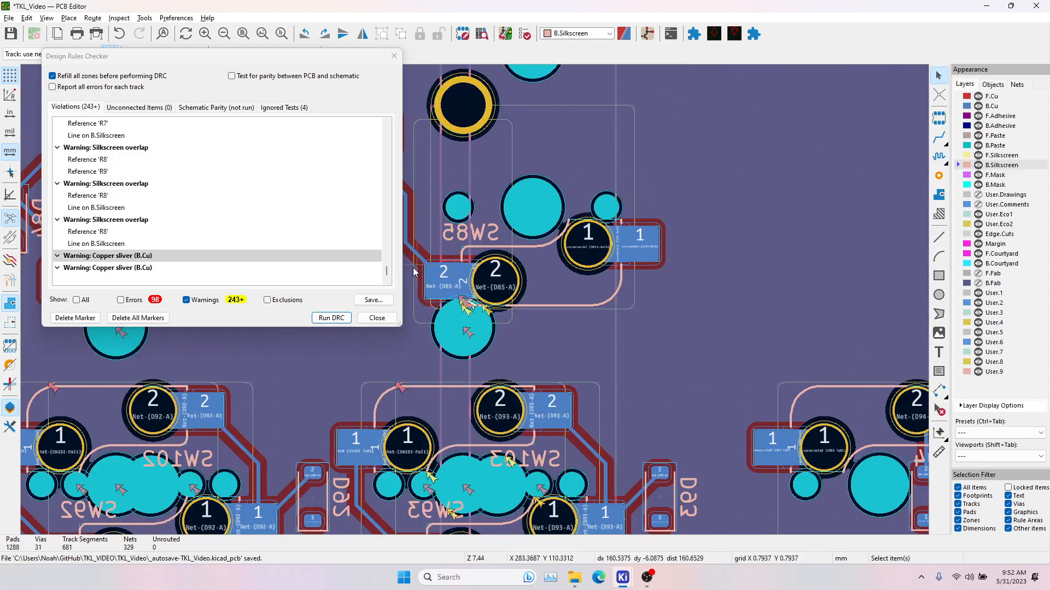
left_click(105, 268)
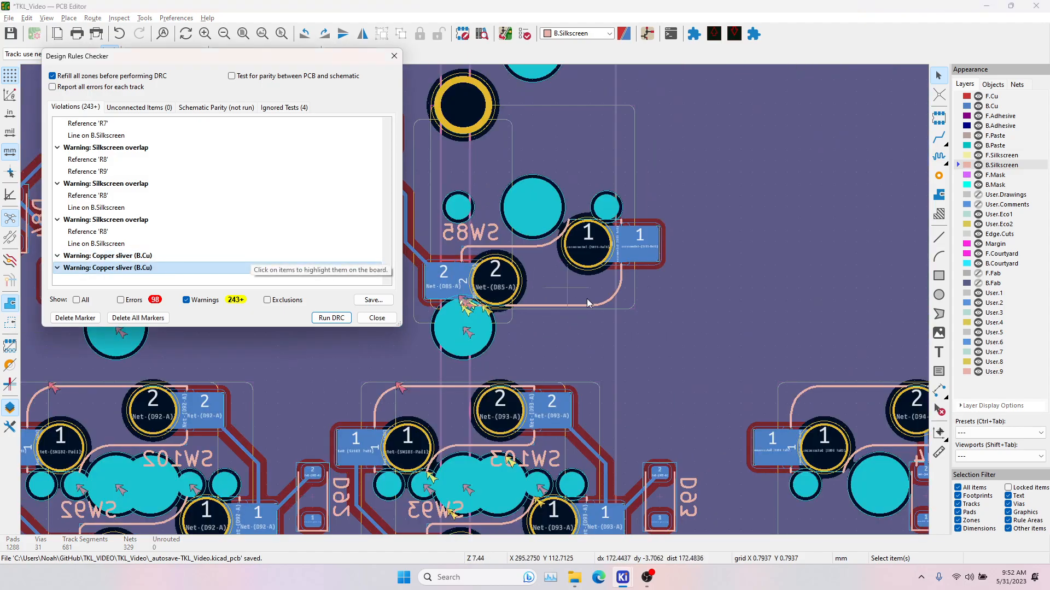
scroll(466, 306, "up", 3)
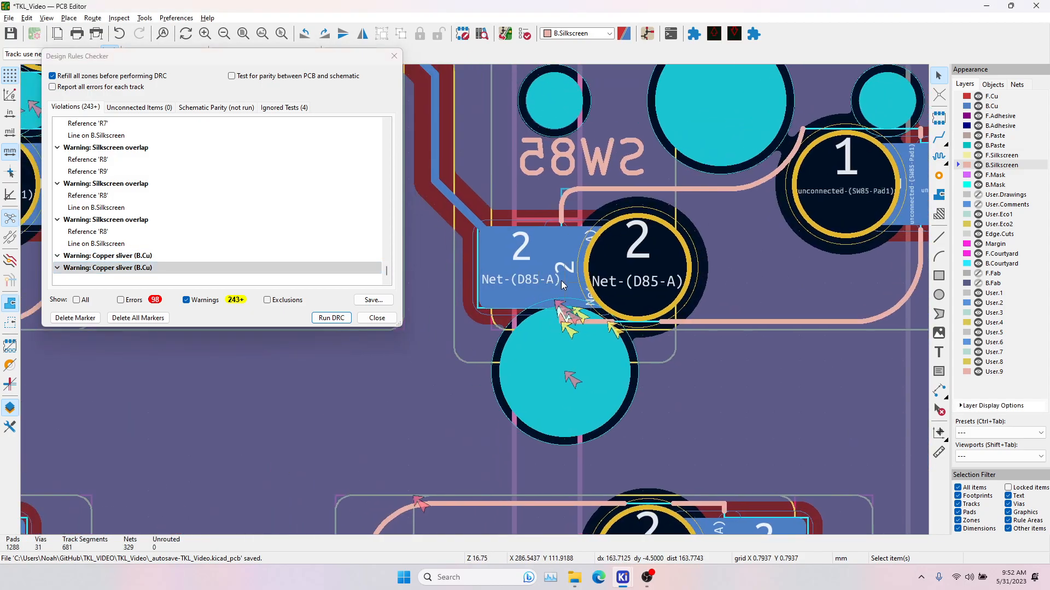
left_click(538, 283)
left_click(560, 344)
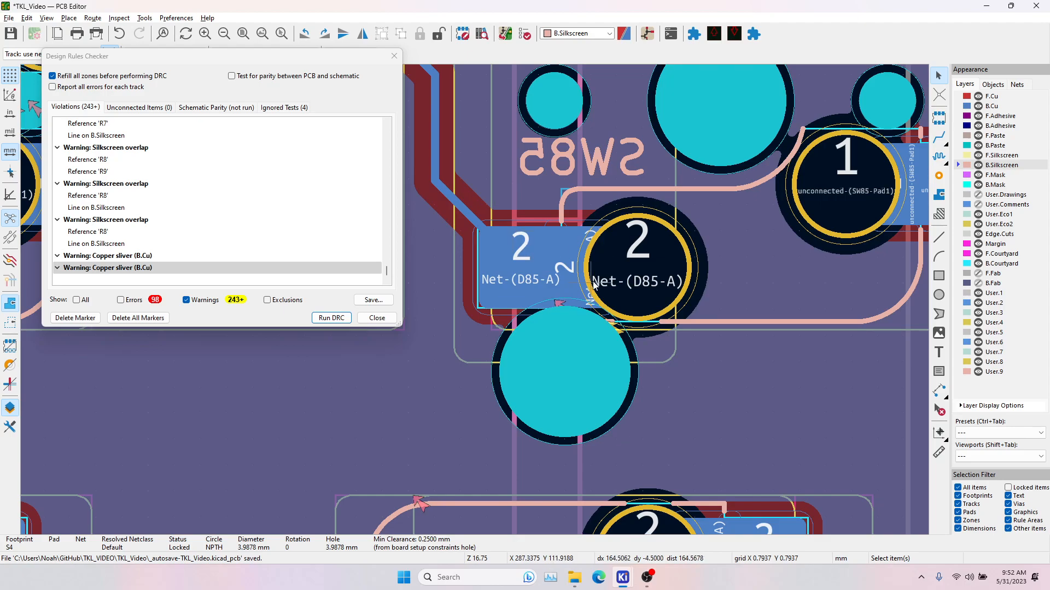
Examine the tracks, vias and capacitors around U3, along with the neighbouring RST1 switch area.
scroll(580, 328, "down", 5)
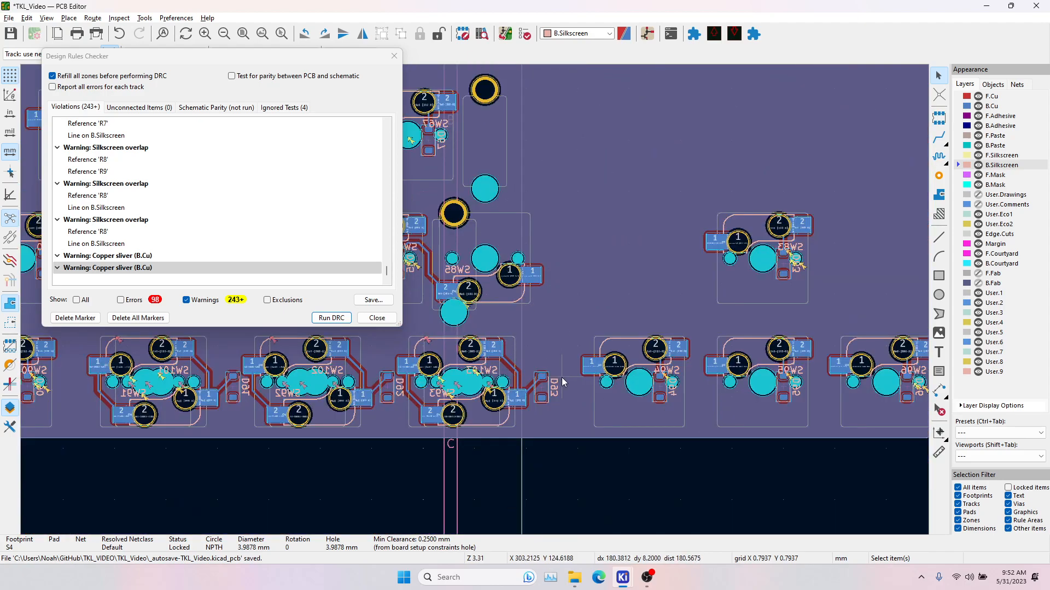
scroll(520, 383, "left", 10, "ctrl")
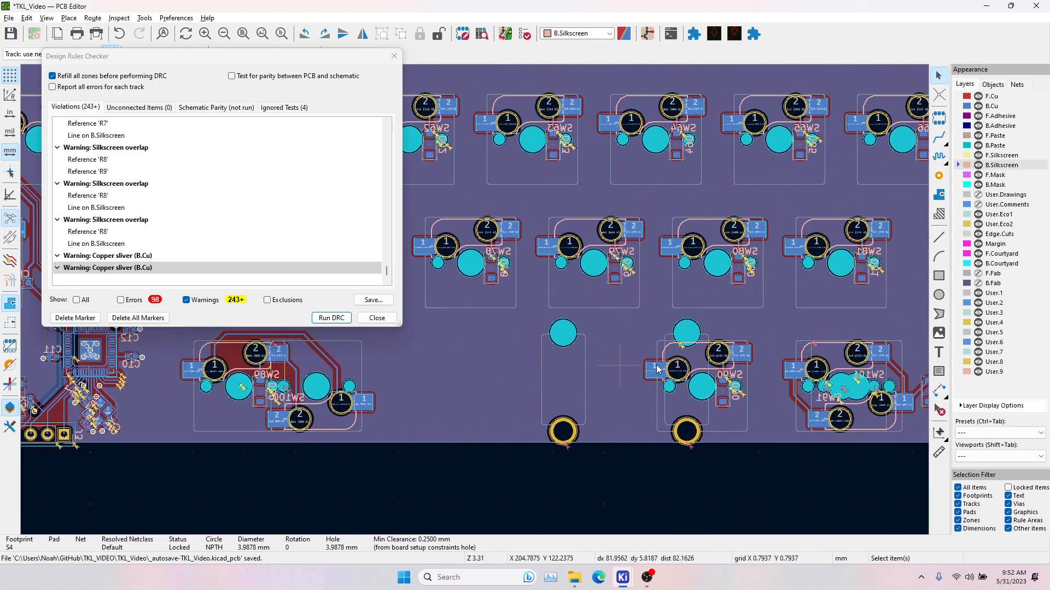
scroll(507, 372, "left", 5, "ctrl")
scroll(568, 267, "up", 6)
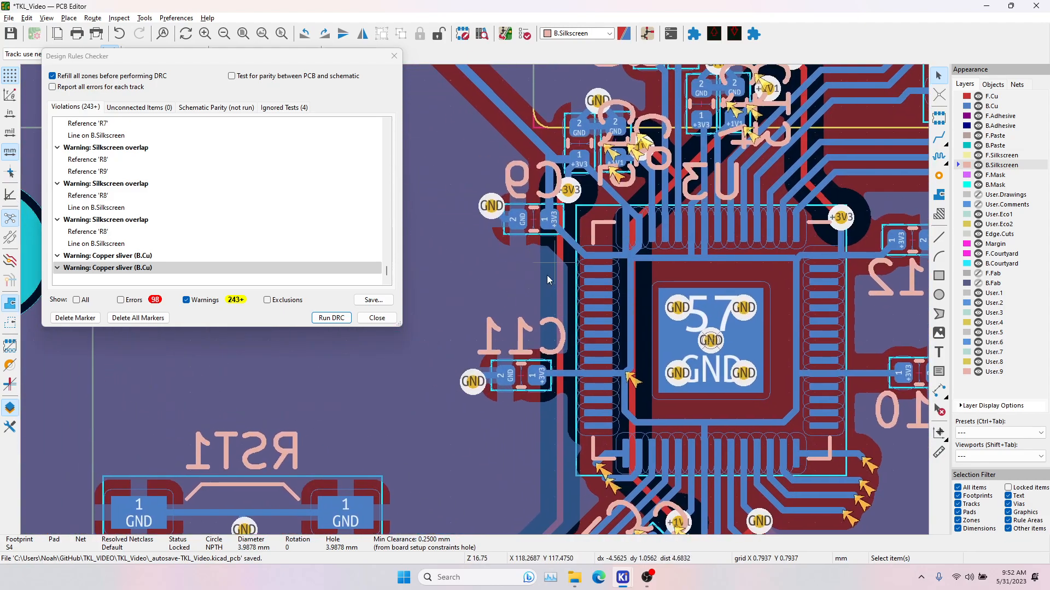
scroll(548, 280, "down", 5)
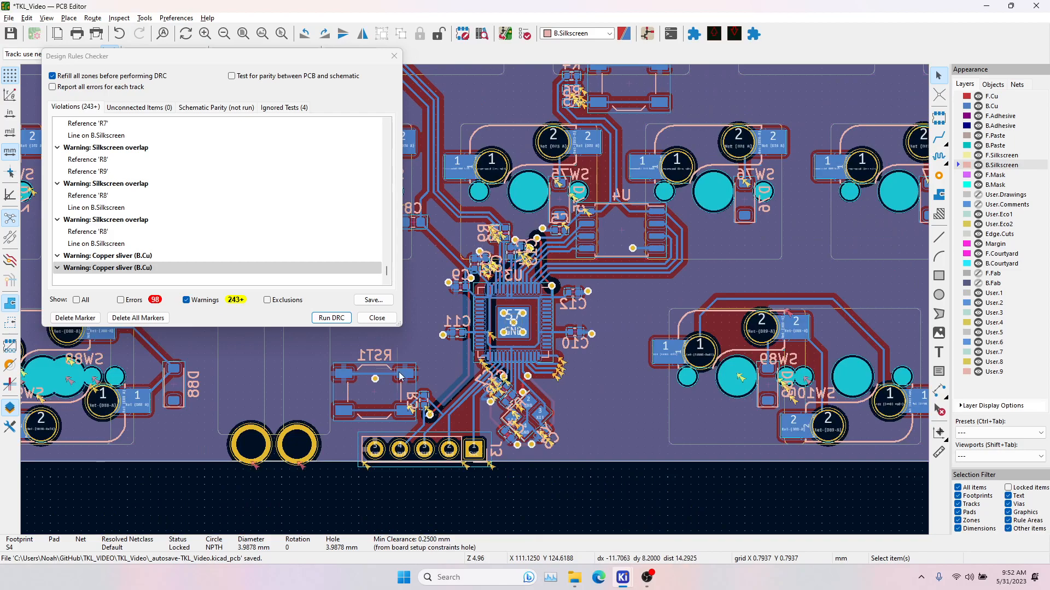
scroll(401, 376, "up", 5)
middle_click_drag(526, 304, 667, 311)
scroll(667, 304, "down", 7)
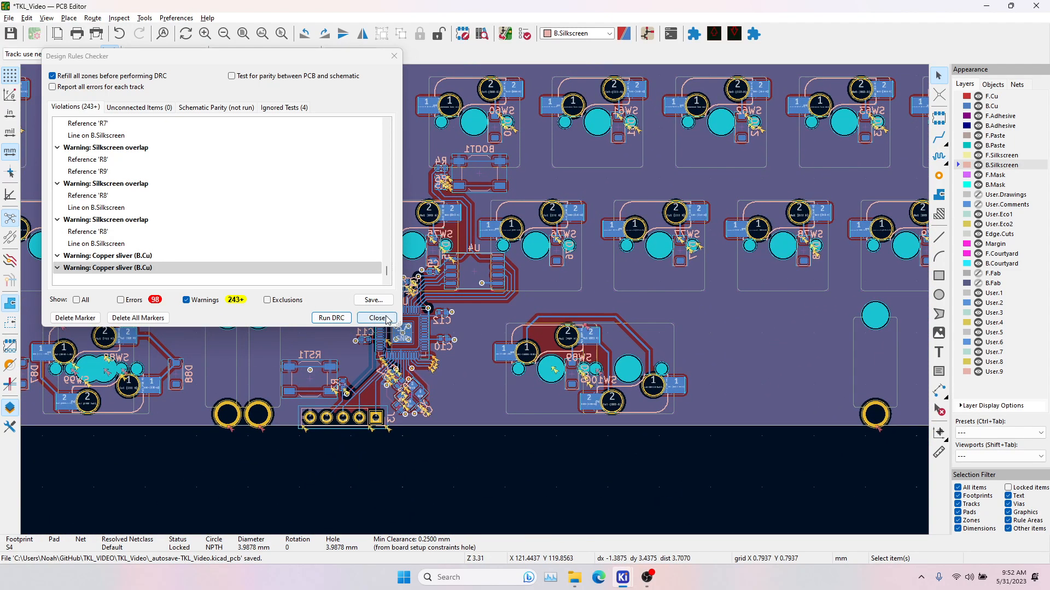
List only the errors and locate the hole clearance violations between stabilizer S4 and the pads of SW84 and SW85.
left_click(187, 298)
left_click(121, 300)
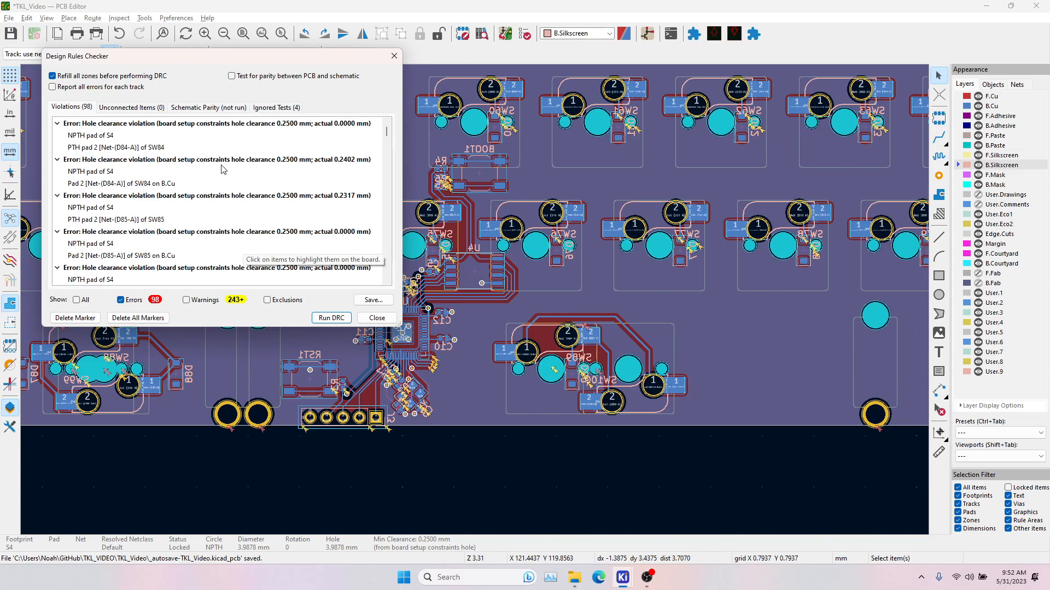
left_click(124, 136)
left_click(137, 184)
left_click(137, 208)
left_click(139, 220)
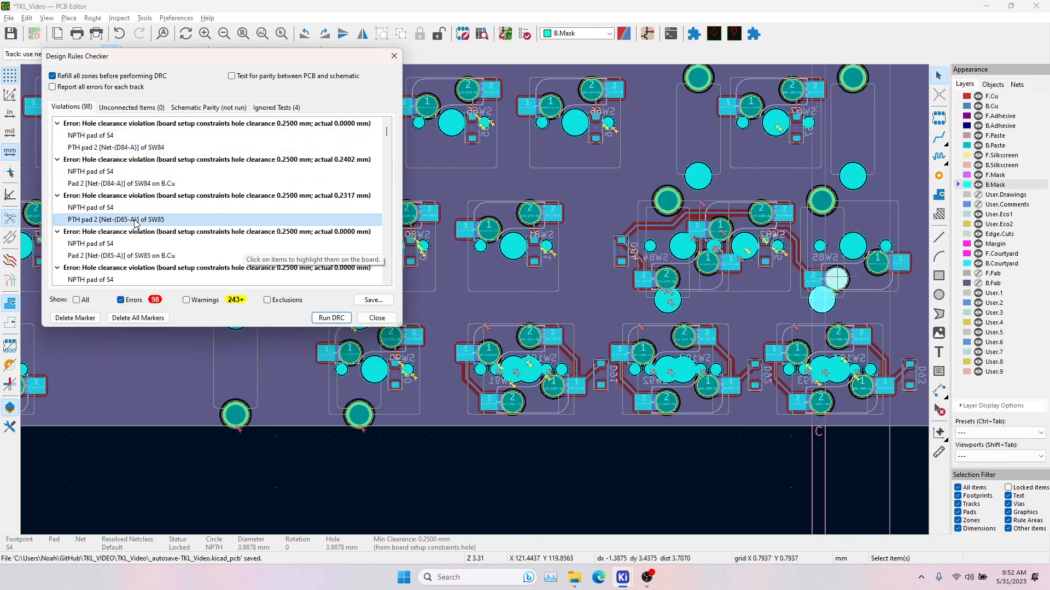
left_click(141, 244)
left_click(139, 256)
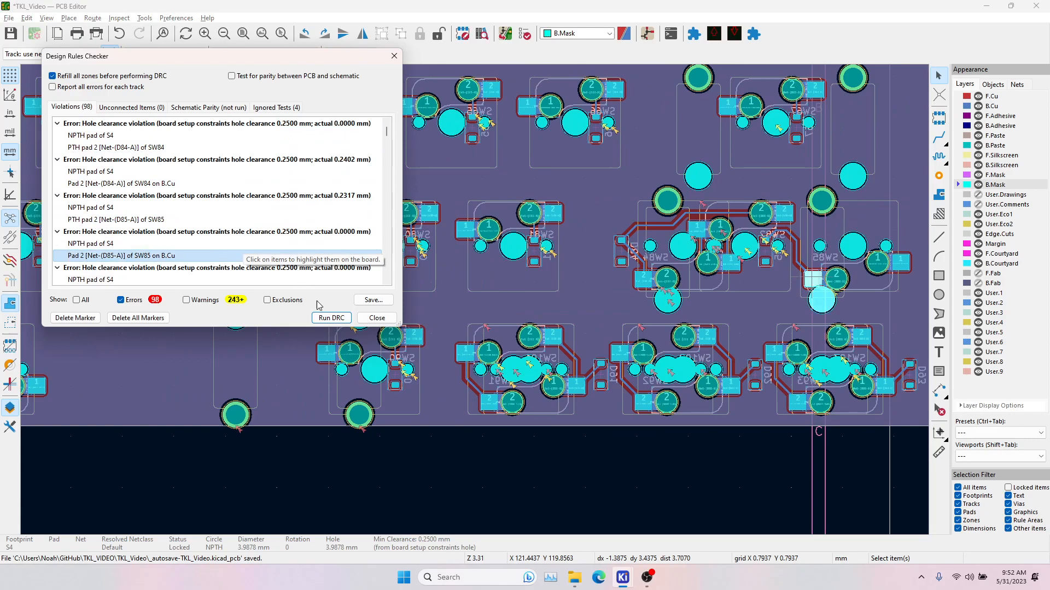
Close the design rule checker and display the copper zones as outlines only across the whole board.
left_click(376, 319)
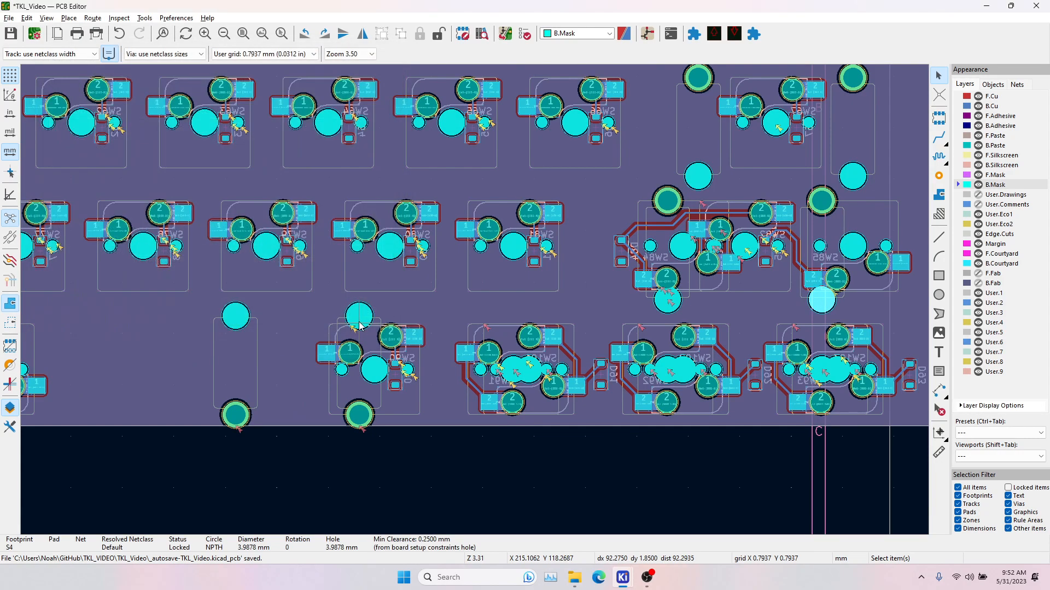
left_click(10, 323)
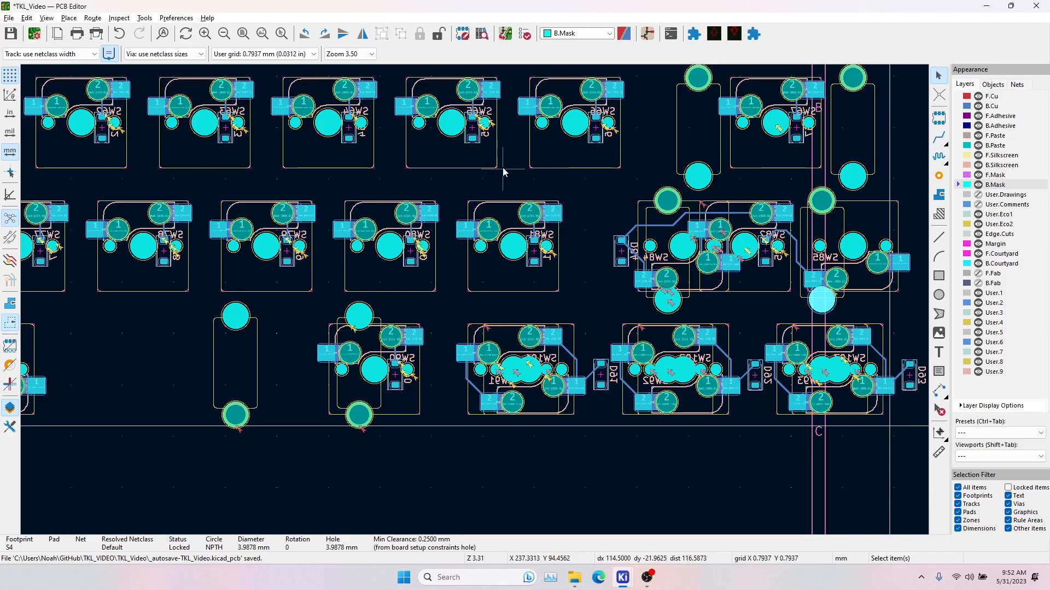
scroll(440, 199, "down", 3)
middle_click_drag(505, 333, 592, 383)
left_click(337, 490)
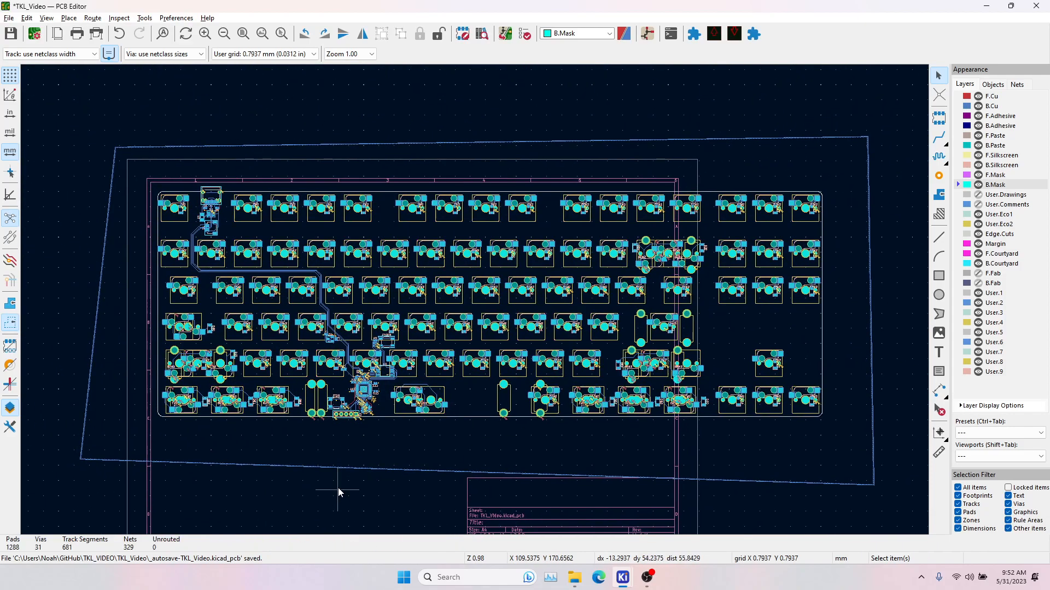
Make F.Cu the active layer and examine the GND, VBUS and data routing from USB connector J1 to connector J2.
left_click(961, 97)
scroll(212, 205, "up", 6)
scroll(475, 304, "up", 3)
left_click(940, 137)
scroll(471, 299, "up", 2)
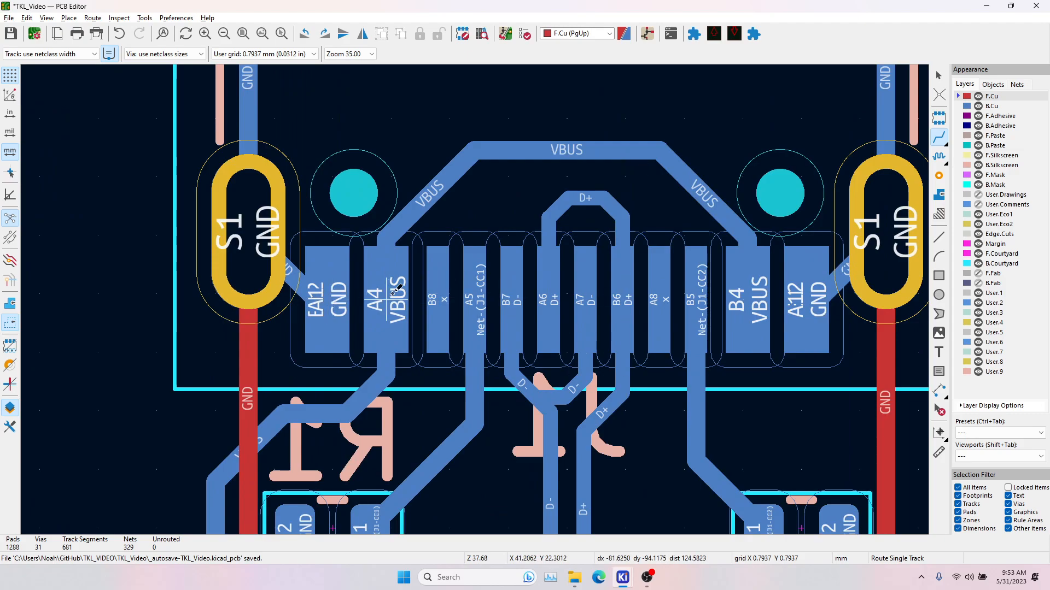
middle_click_drag(467, 382, 437, 250)
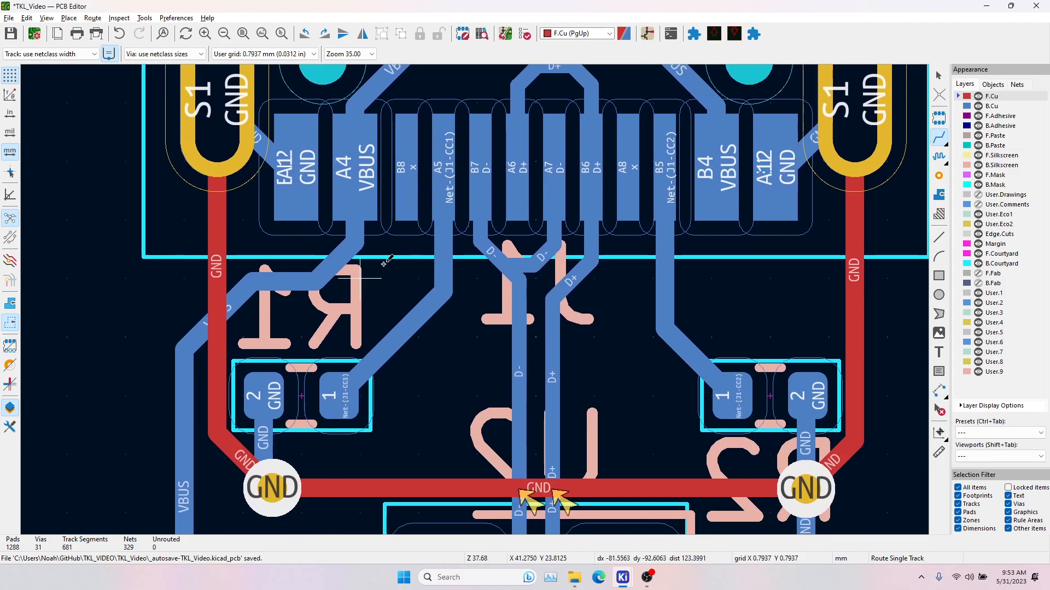
scroll(383, 262, "down", 1)
middle_click_drag(496, 358, 476, 212)
middle_click_drag(350, 465, 322, 327)
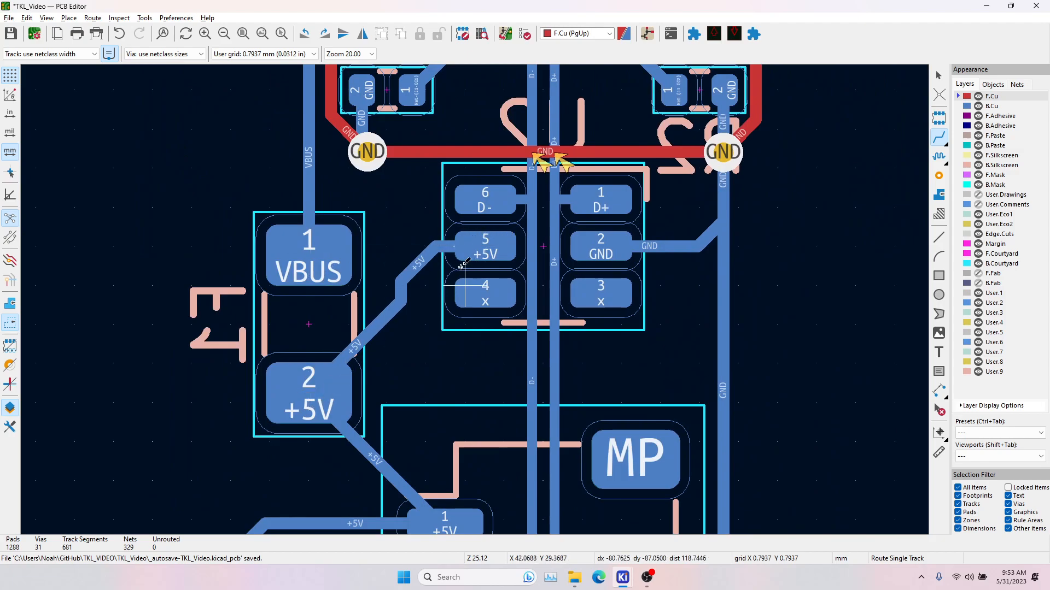
middle_click_drag(540, 268, 526, 224)
middle_click_drag(469, 431, 446, 326)
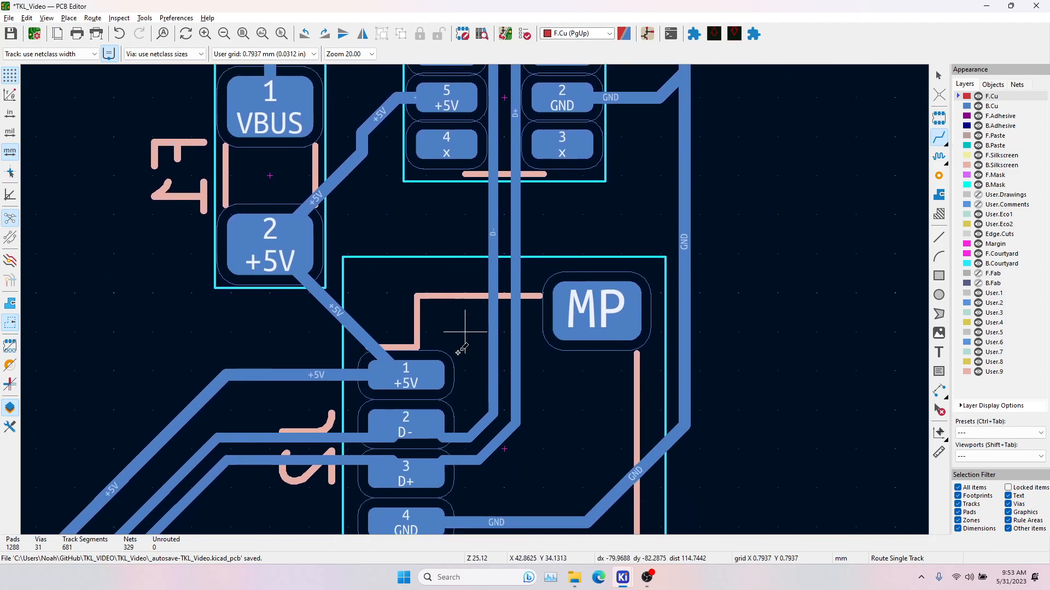
middle_click_drag(468, 411, 419, 302)
scroll(466, 356, "down", 1)
middle_click_drag(496, 71, 479, 387)
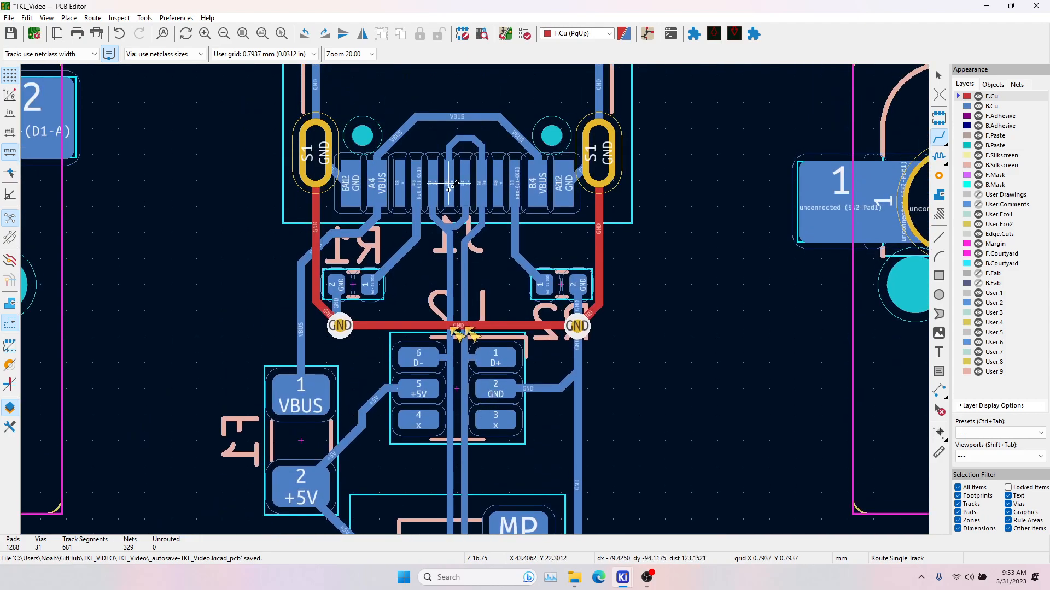
left_click(93, 18)
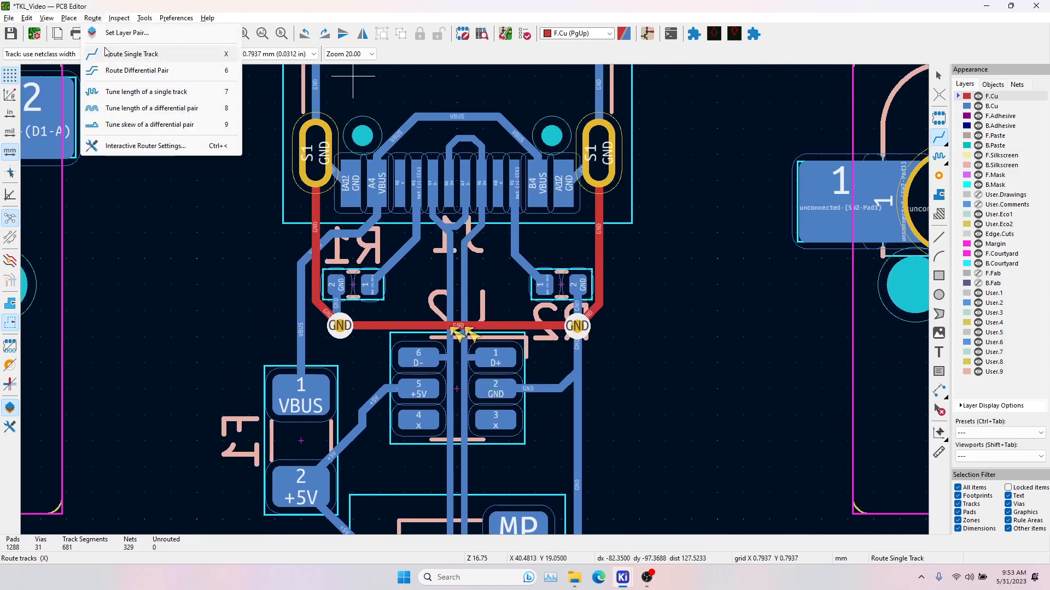
key("Escape")
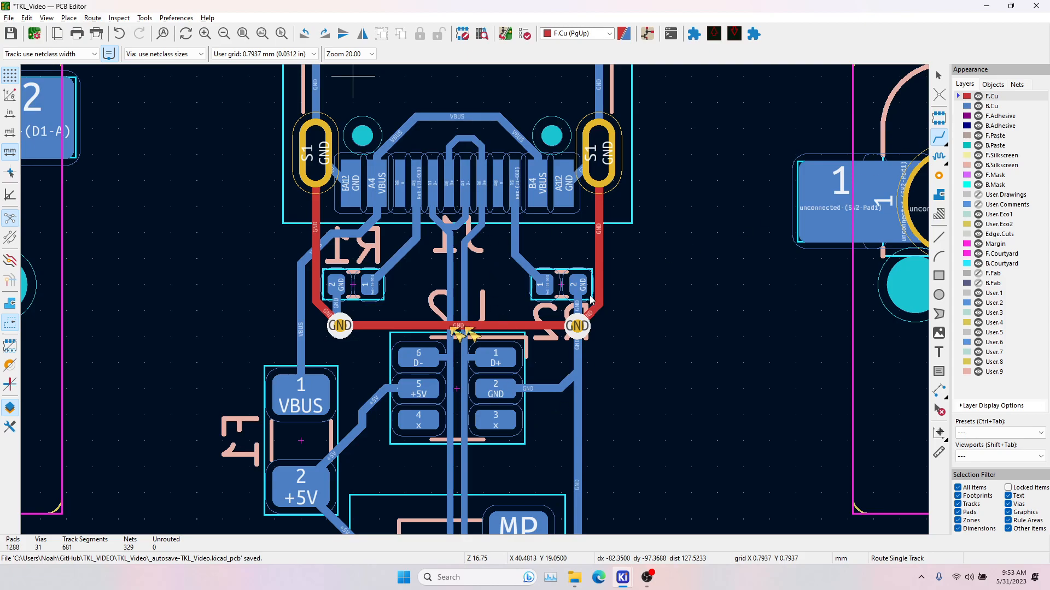
middle_click_drag(562, 362, 548, 273)
middle_click_drag(581, 307, 569, 405)
key("Escape")
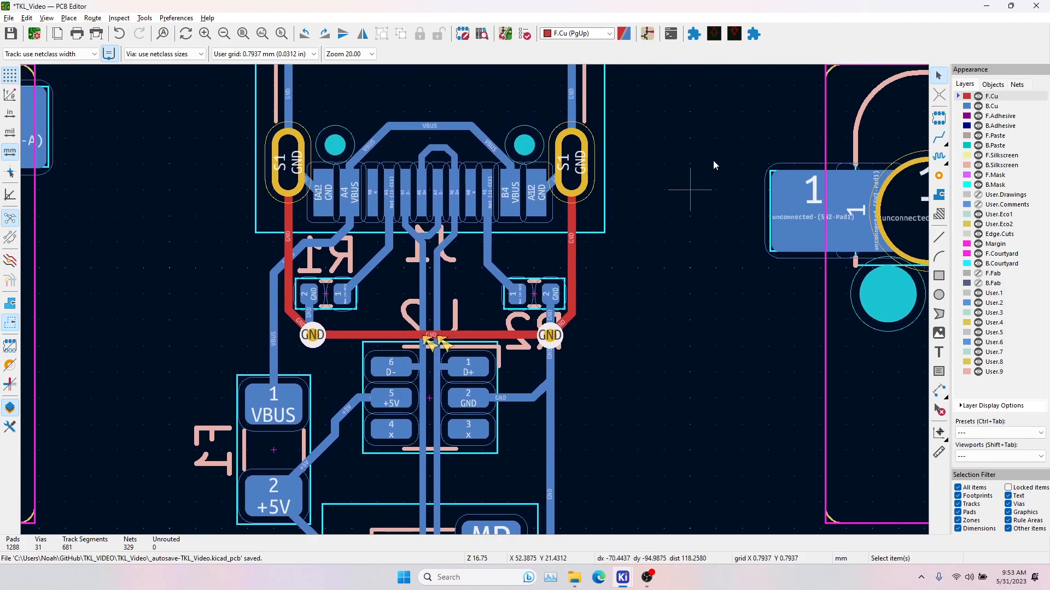
Route a short 0.25 mm GND track on B.Cu outward from J2's pad 4 and end it with a via.
left_click(938, 138)
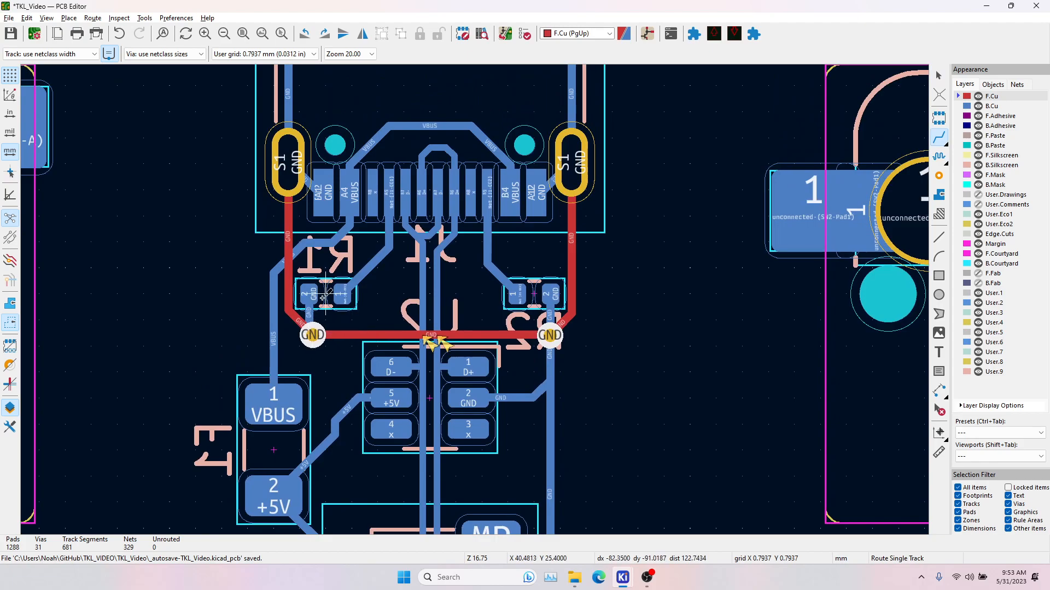
scroll(508, 372, "down", 10)
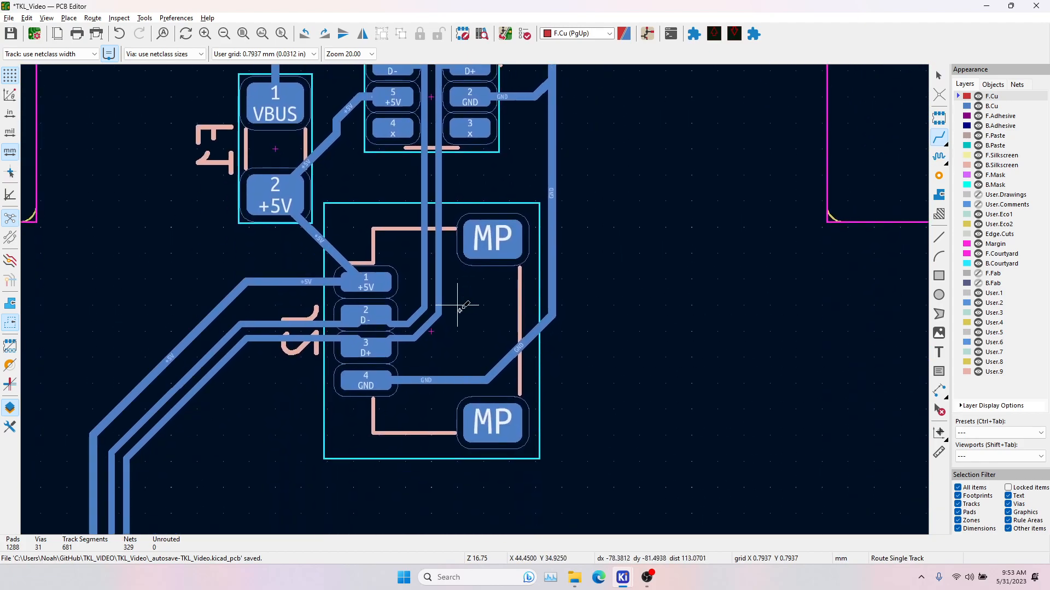
scroll(385, 368, "down", 4)
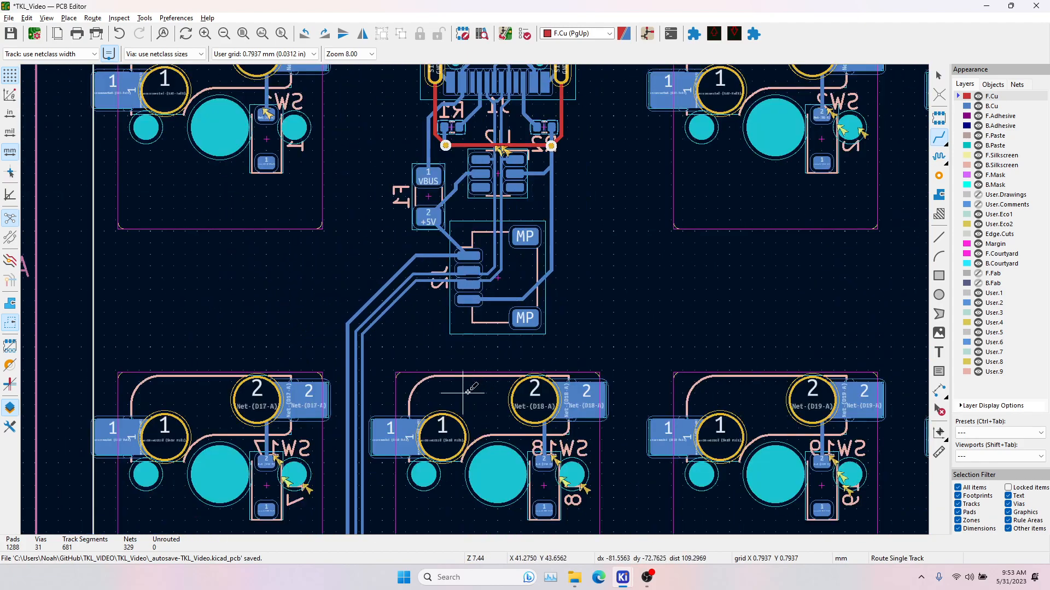
scroll(480, 309, "up", 5)
left_click(470, 300)
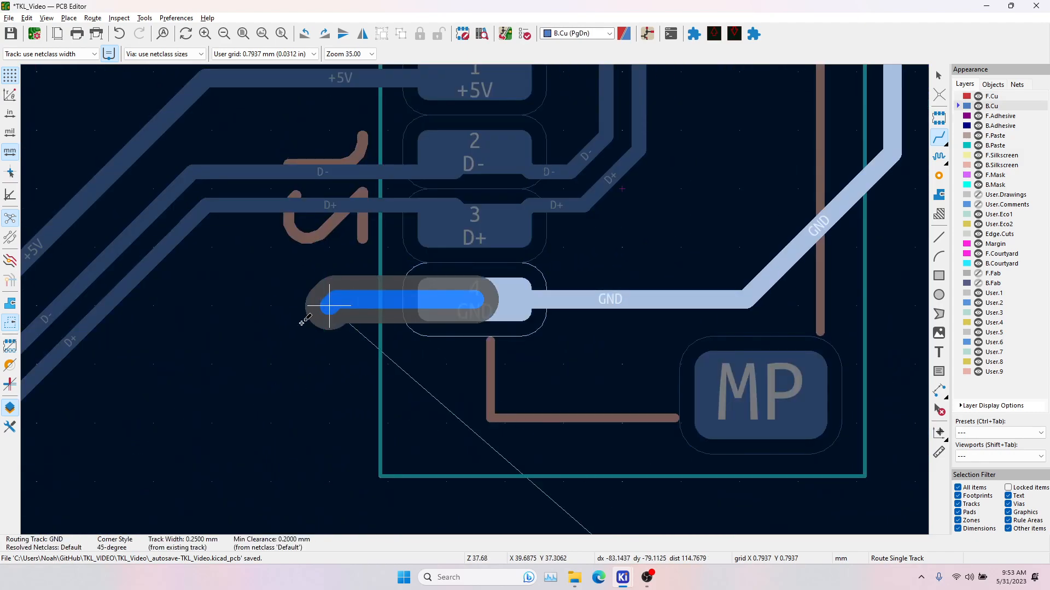
left_click(312, 299, "ctrl")
key("Escape")
Follow the +5V and data tracks from J2 to regulator U1 and examine the GND vias there and the tracks beyond.
scroll(332, 318, "down", 5)
middle_click_drag(656, 304, 617, 190)
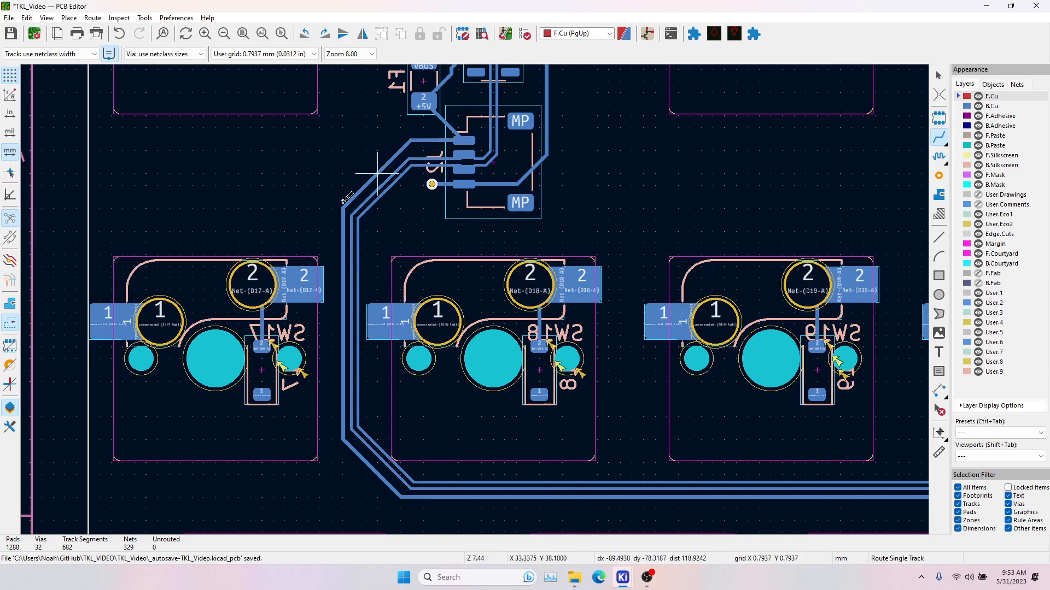
middle_click_drag(644, 475, 345, 277)
middle_click_drag(593, 342, 411, 163)
middle_click_drag(517, 355, 422, 230)
middle_click_drag(455, 418, 357, 278)
scroll(333, 358, "up", 2)
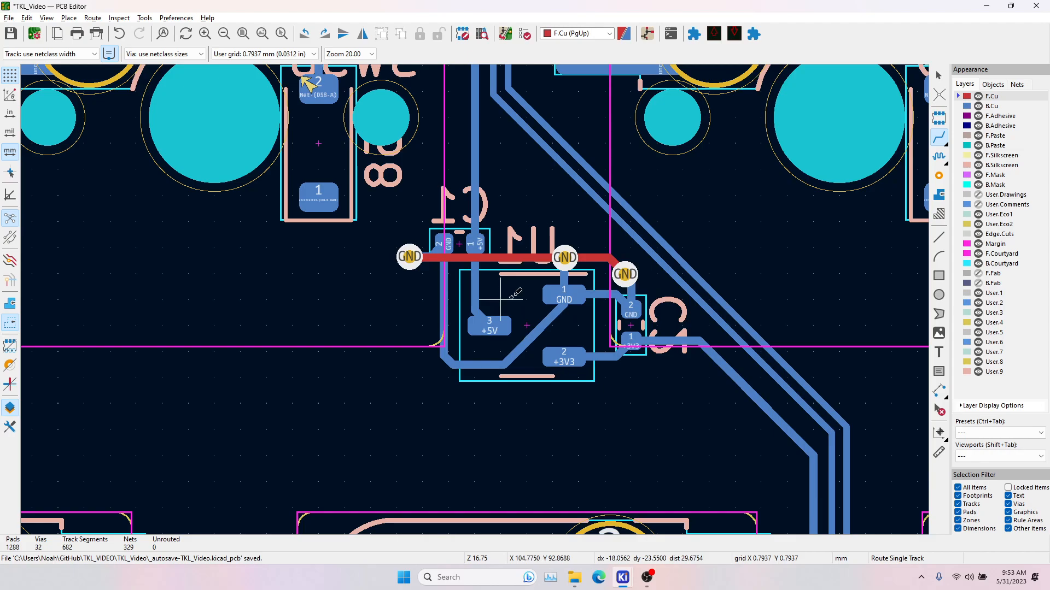
middle_click_drag(499, 299, 470, 365)
key("Escape")
middle_click_drag(559, 353, 430, 353)
middle_click_drag(518, 415, 431, 357)
middle_click_drag(494, 405, 356, 264)
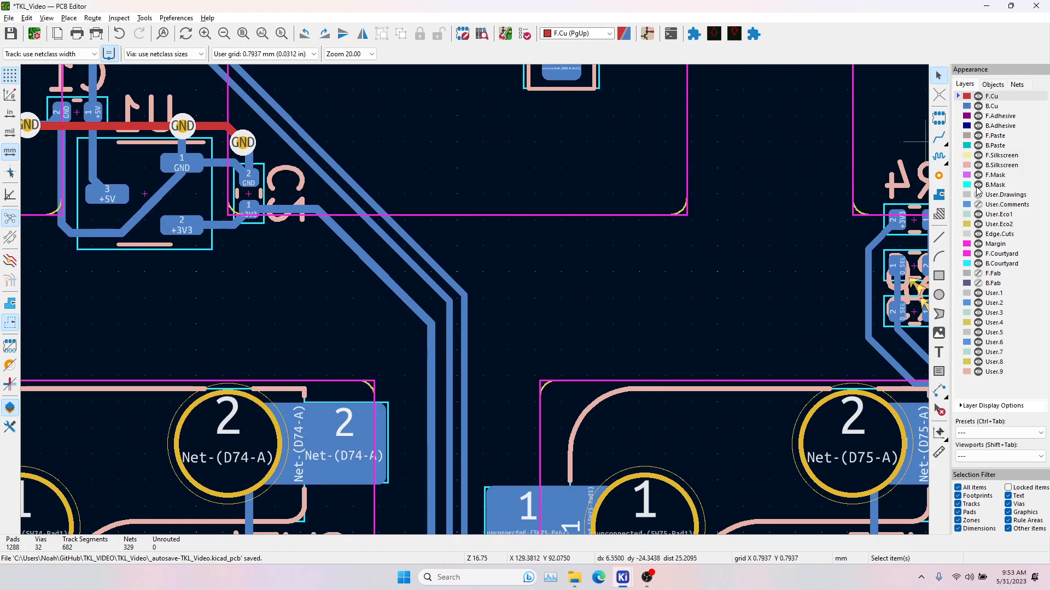
Route a short 0.25 mm GND track on B.Cu outward from C8's pad 2 and end it with a via.
mouse_move(455, 435)
middle_mouse_down()
mouse_move(448, 268)
mouse_move(424, 260)
middle_mouse_up()
middle_click_drag(349, 418, 346, 312)
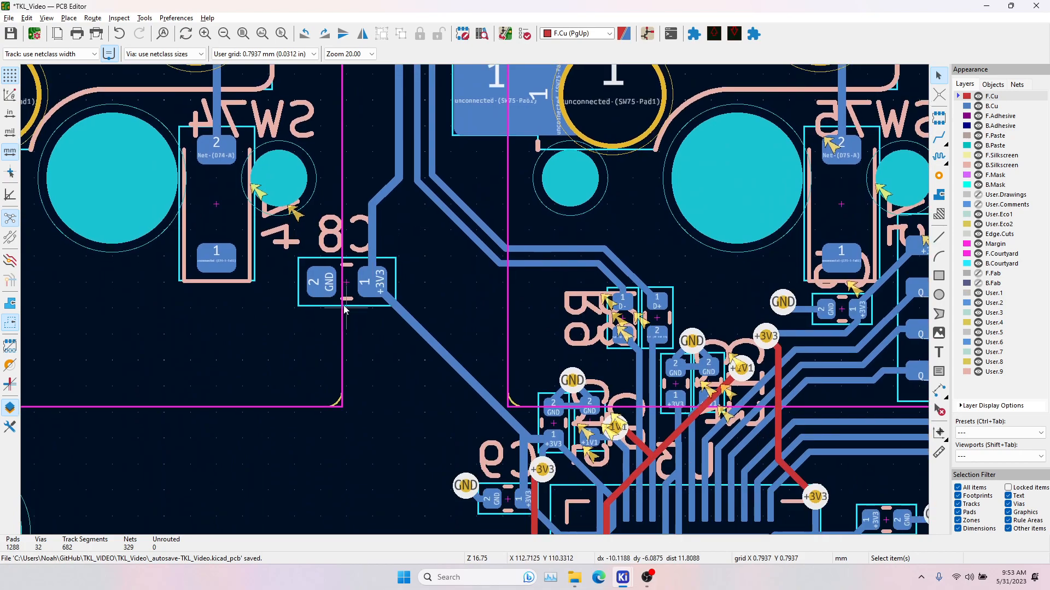
left_click(344, 296)
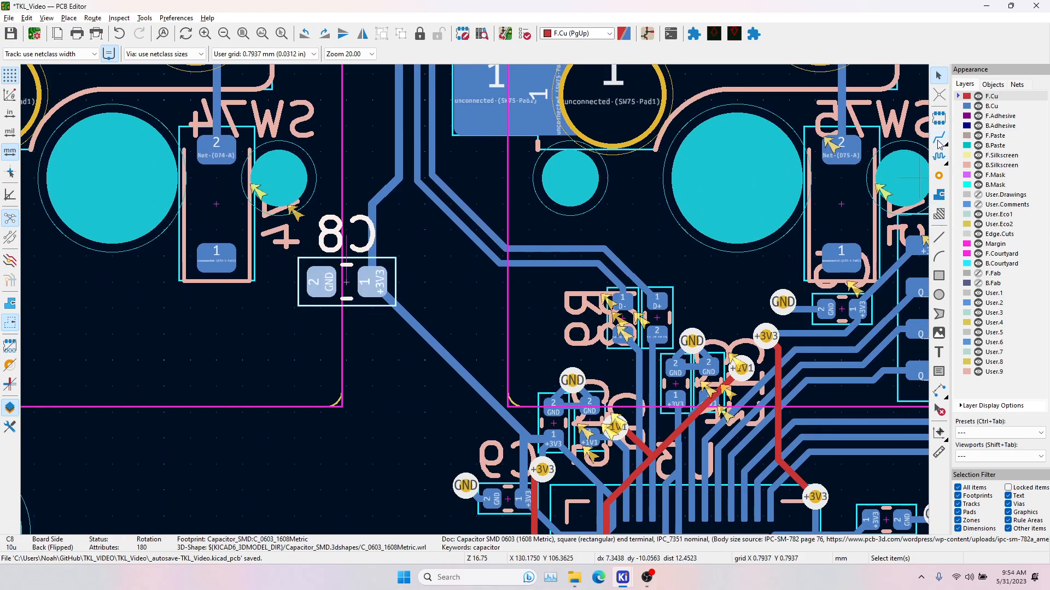
left_click(939, 136)
left_click(320, 281)
key("v")
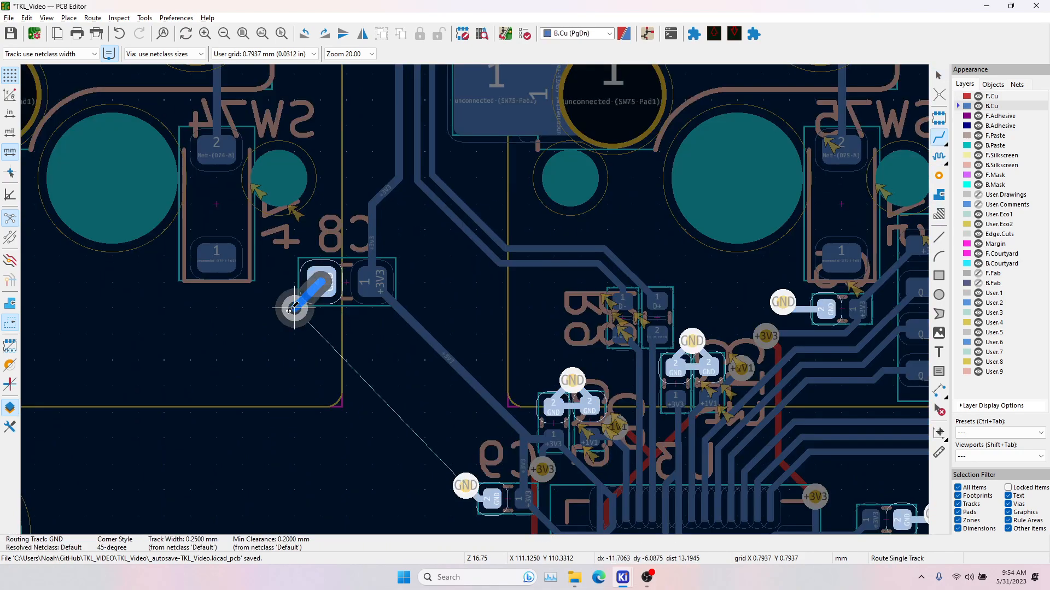
left_click(275, 304)
key("Escape")
Follow the +3V3 net from C8's pad 1 to U3 and its surrounding capacitors, then make B.Cu the active layer.
middle_click_drag(392, 365, 269, 274)
left_click(312, 250)
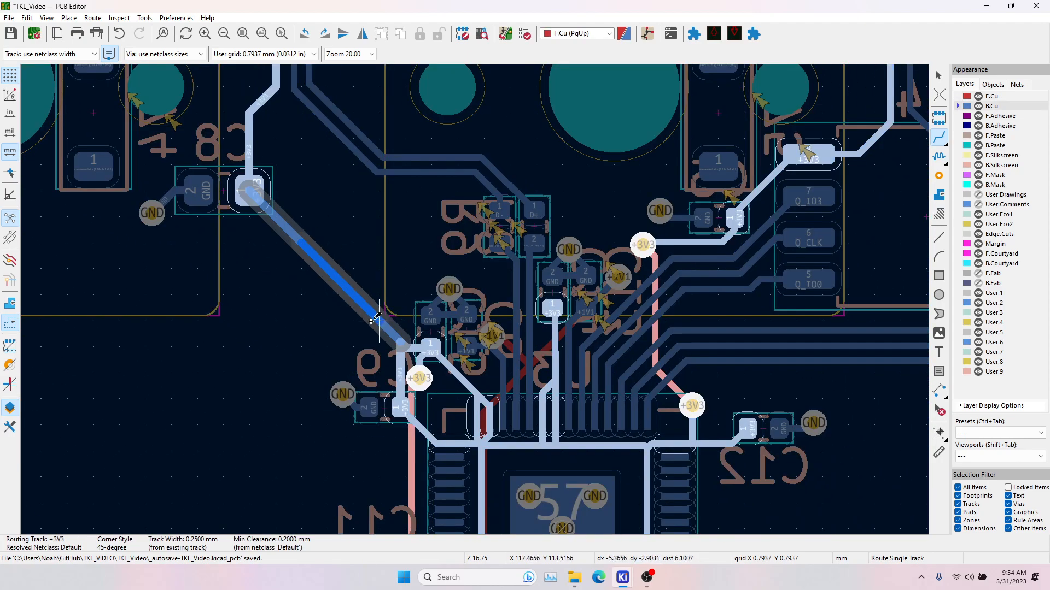
middle_click_drag(432, 372, 304, 211)
middle_click_drag(388, 256, 315, 190)
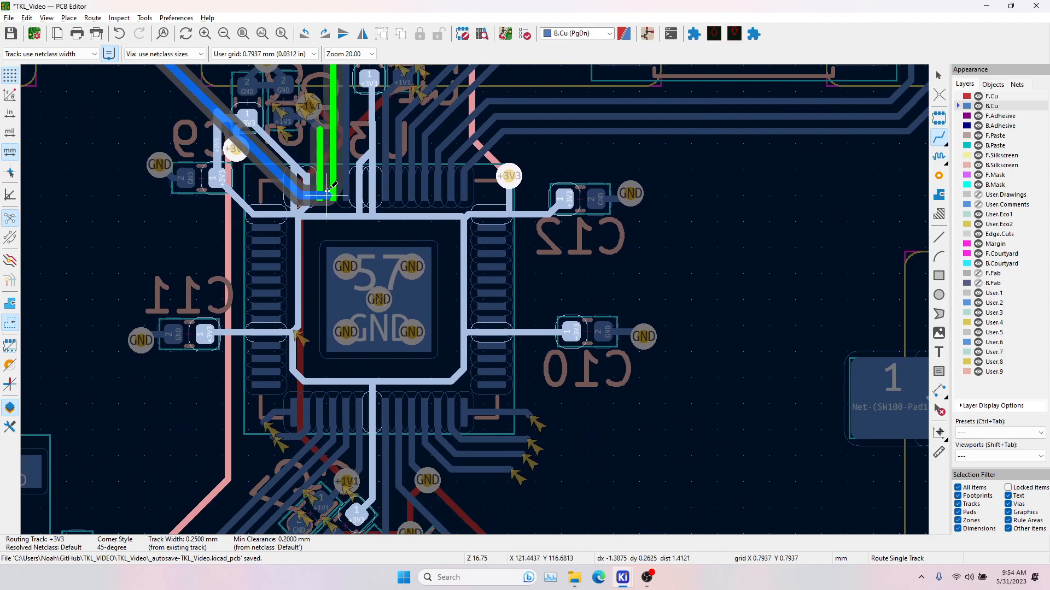
key("Escape")
key("Escape")
left_click(323, 219)
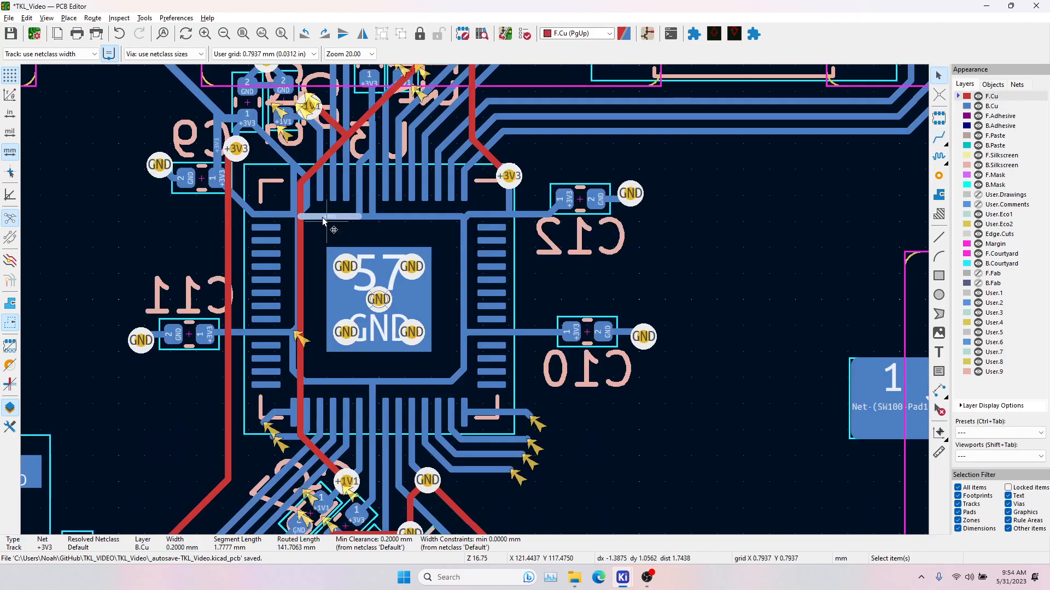
key("Page_Down")
middle_click_drag(439, 257, 450, 277)
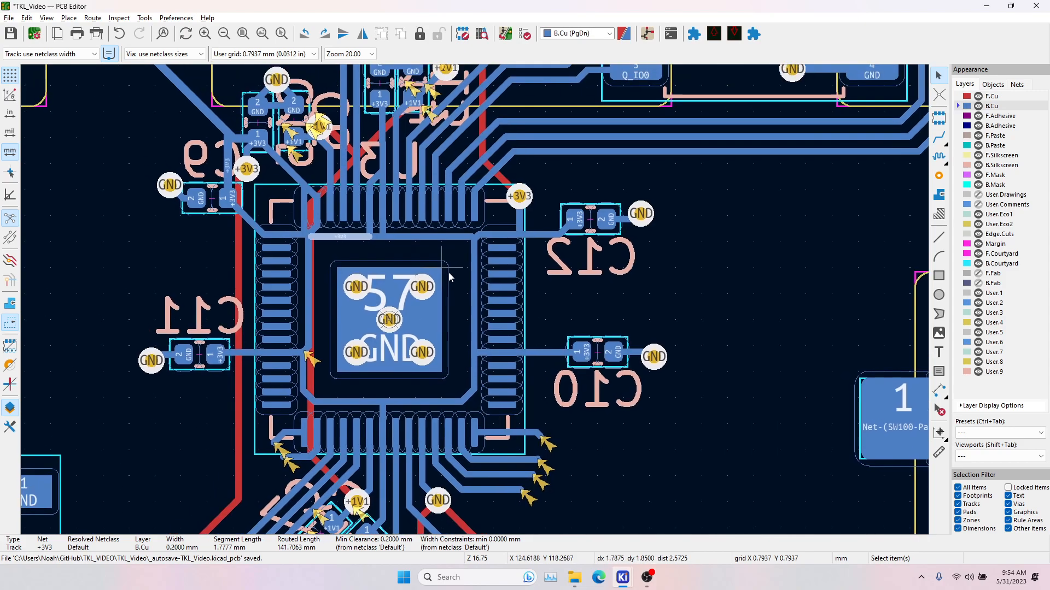
Highlight the +1V1 net from the via above U3 and examine its tracks with F.Cu as the active layer.
left_click(939, 139)
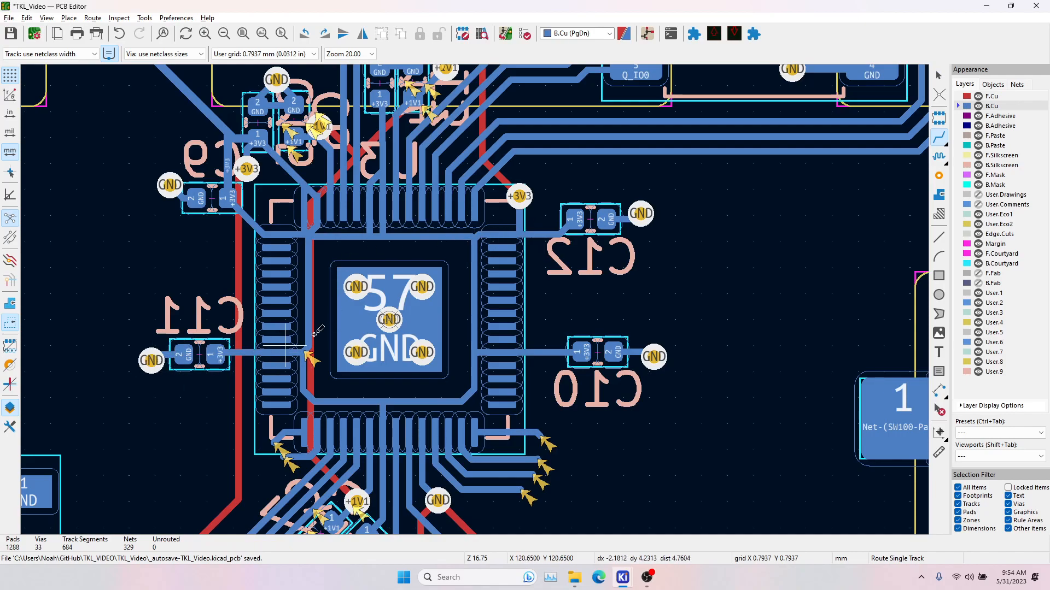
middle_click_drag(502, 300, 491, 363)
middle_click_drag(377, 396, 376, 345)
scroll(390, 221, "up", 3)
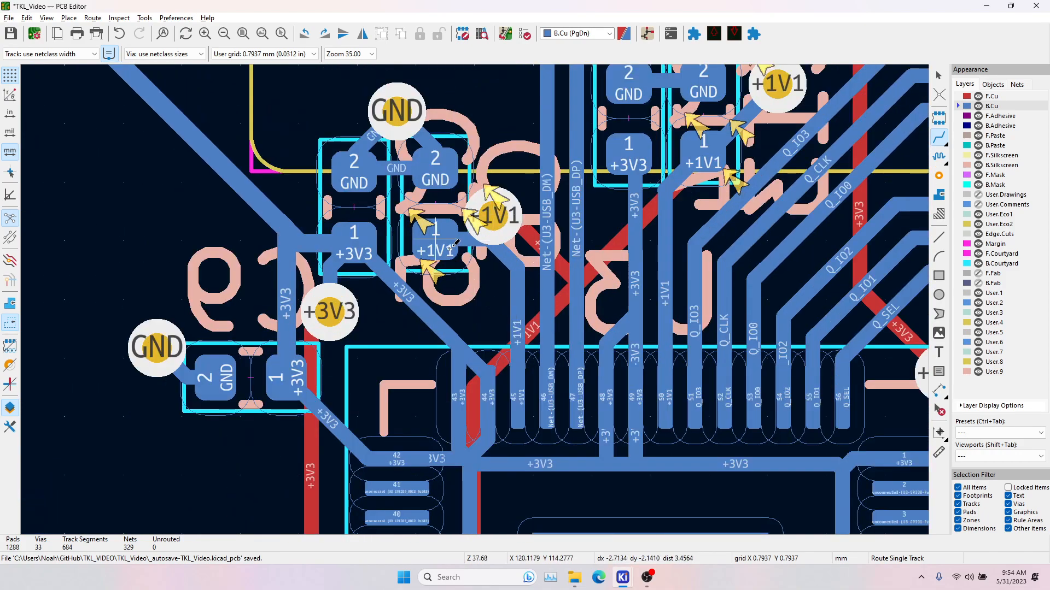
left_click(495, 226)
key("Page_Up")
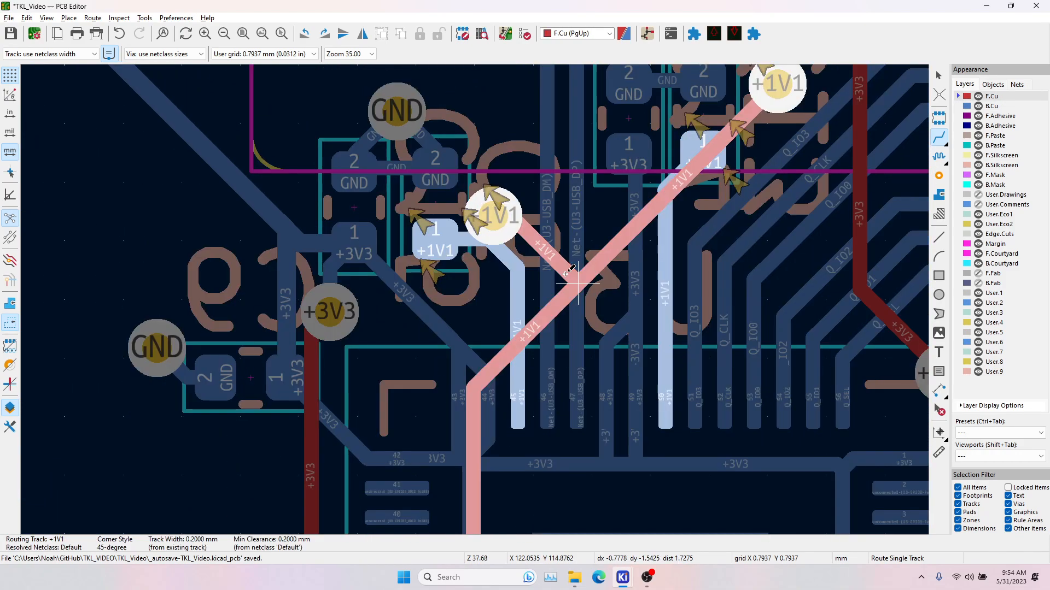
scroll(580, 290, "down", 4)
scroll(475, 302, "up", 1)
scroll(475, 302, "down", 1)
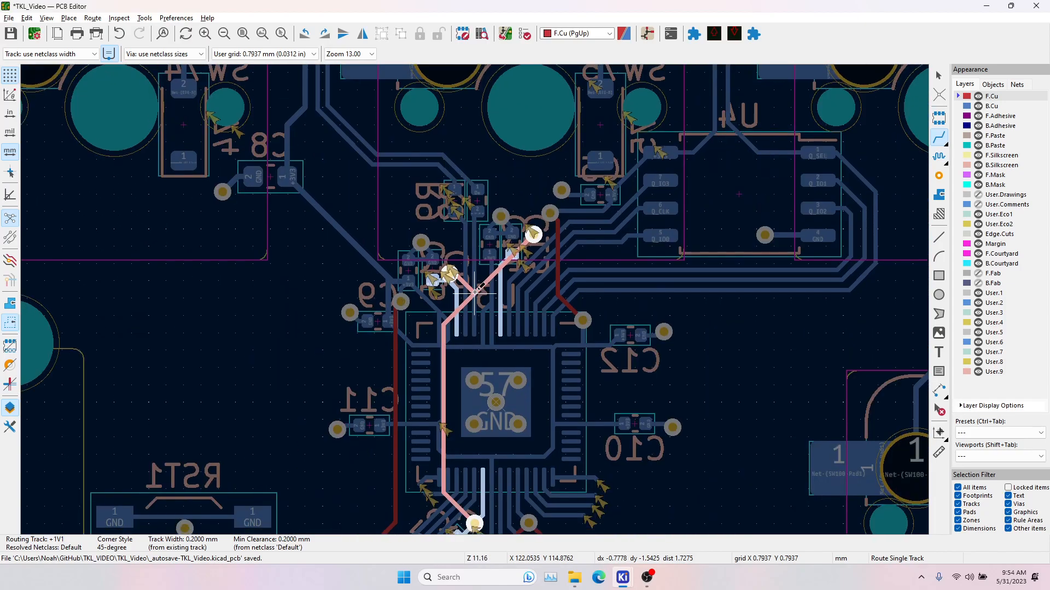
middle_click_drag(475, 301, 462, 231)
left_click(463, 229)
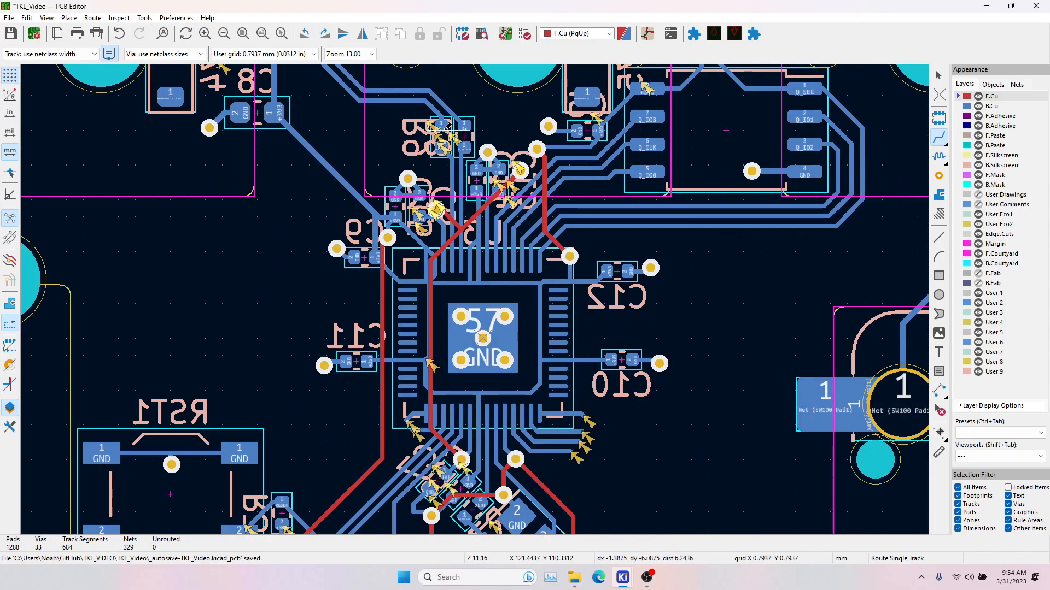
Follow the D+ and D- tracks through their two series resistors down to U3.
scroll(446, 135, "up", 3)
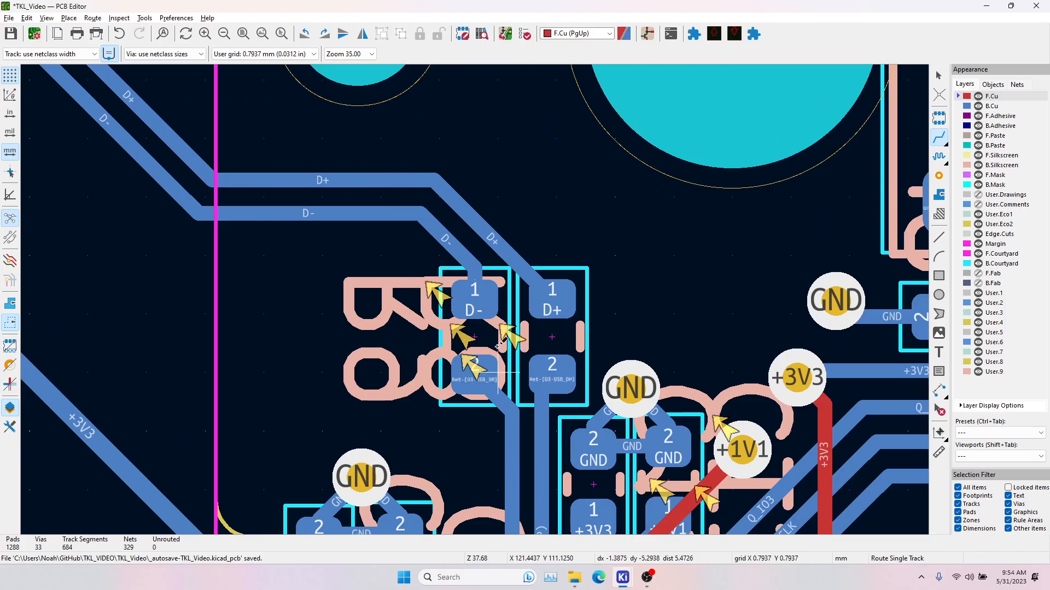
middle_click_drag(511, 484, 438, 305)
middle_click_drag(430, 486, 400, 200)
scroll(401, 377, "down", 4)
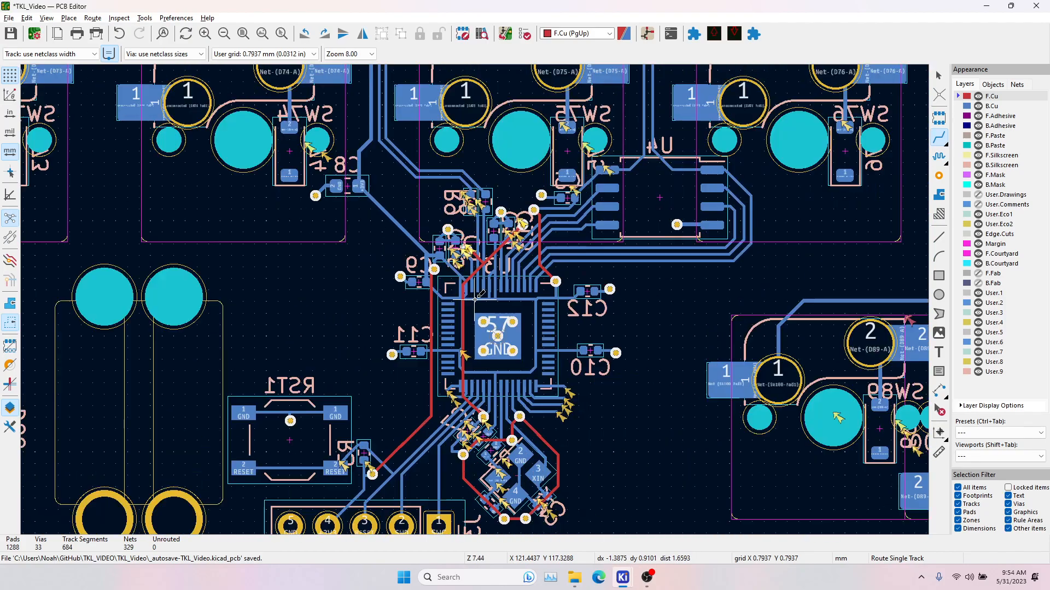
Examine the Q_IO, Q_CLK and Q_SEL tracks between chip U4 and U3.
scroll(629, 217, "up", 1)
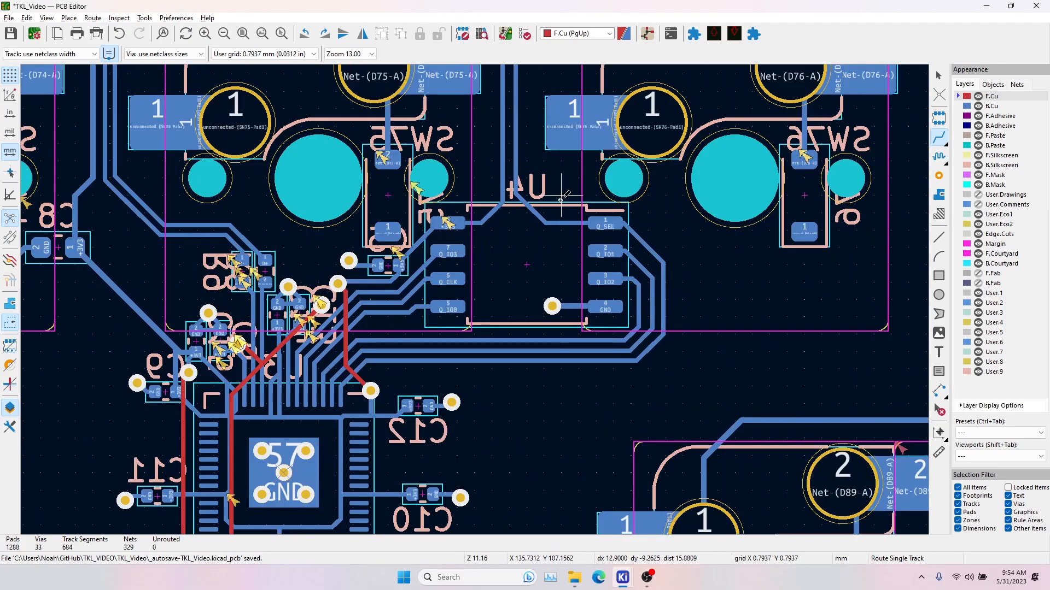
left_click(449, 251)
key("Escape")
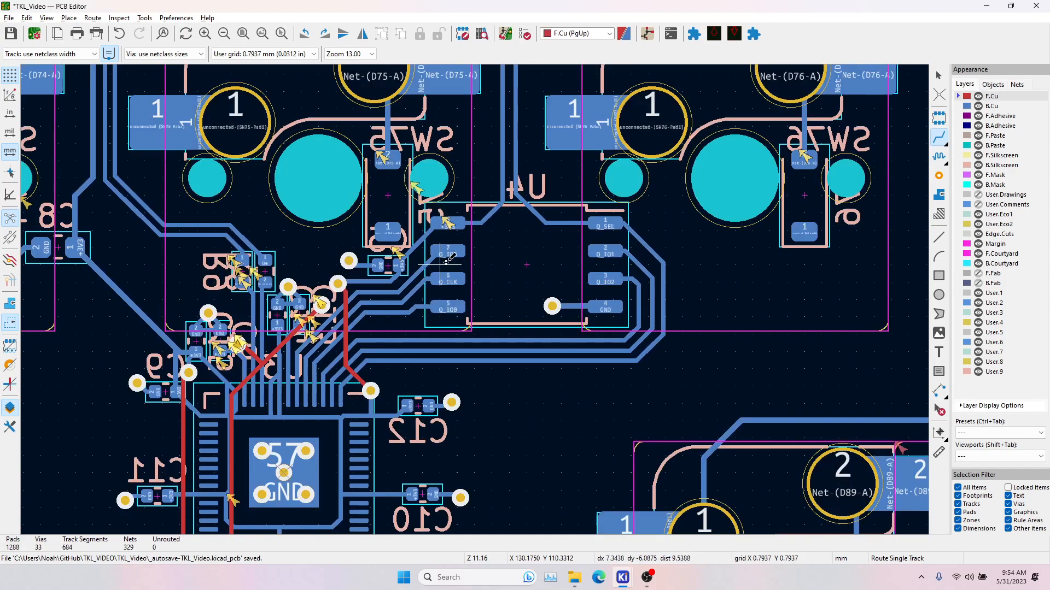
left_click(323, 394)
key("Escape")
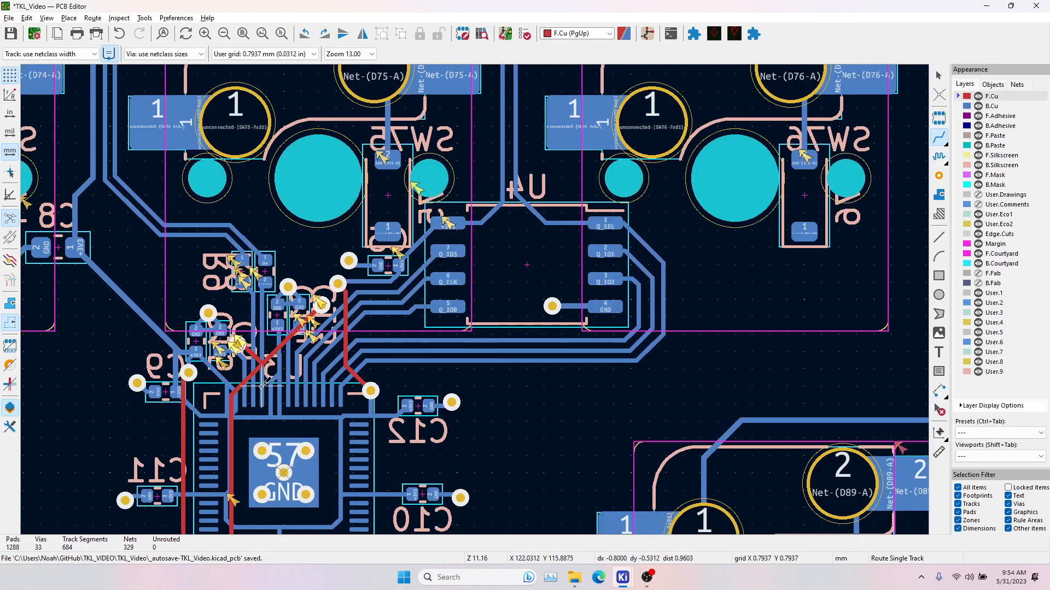
scroll(380, 276, "up", 2)
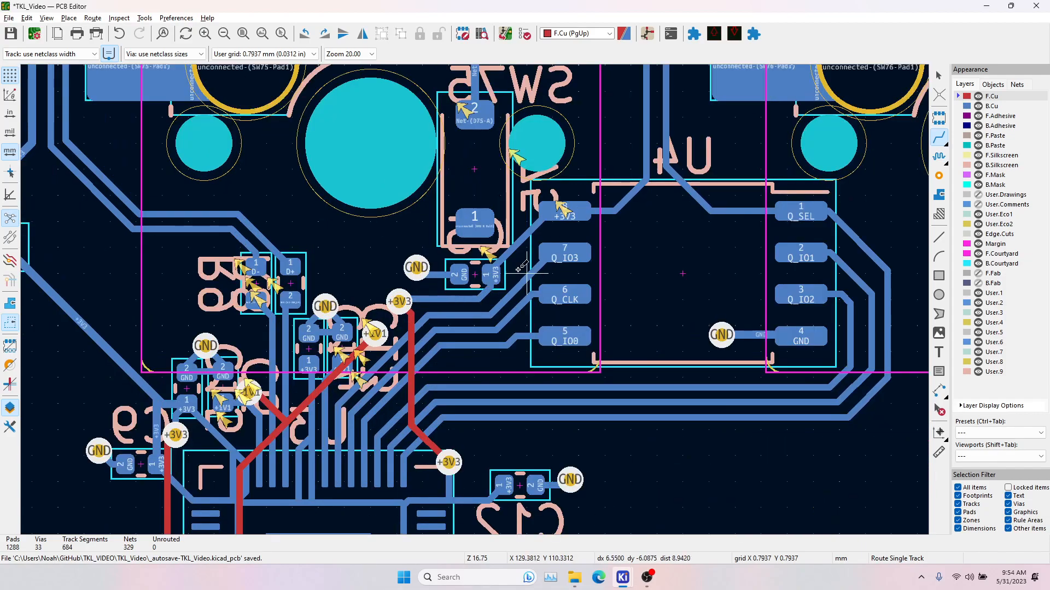
scroll(474, 275, "down", 1)
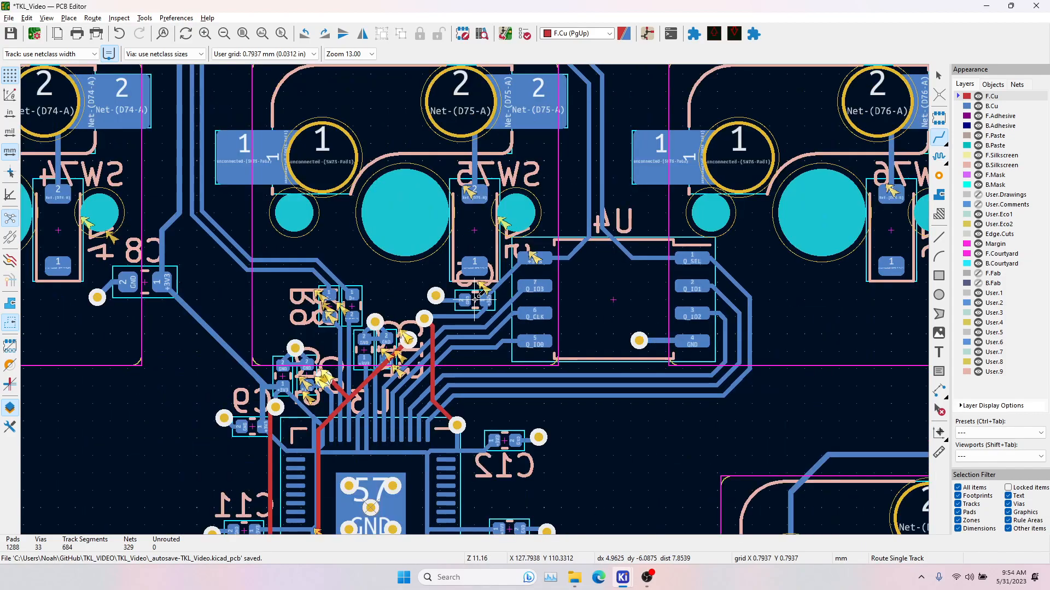
Follow the tracks from U4 up to R4, the neighbouring components and the BOOT1 switch.
middle_click_drag(596, 177, 599, 361)
middle_click_drag(613, 442, 359, 426)
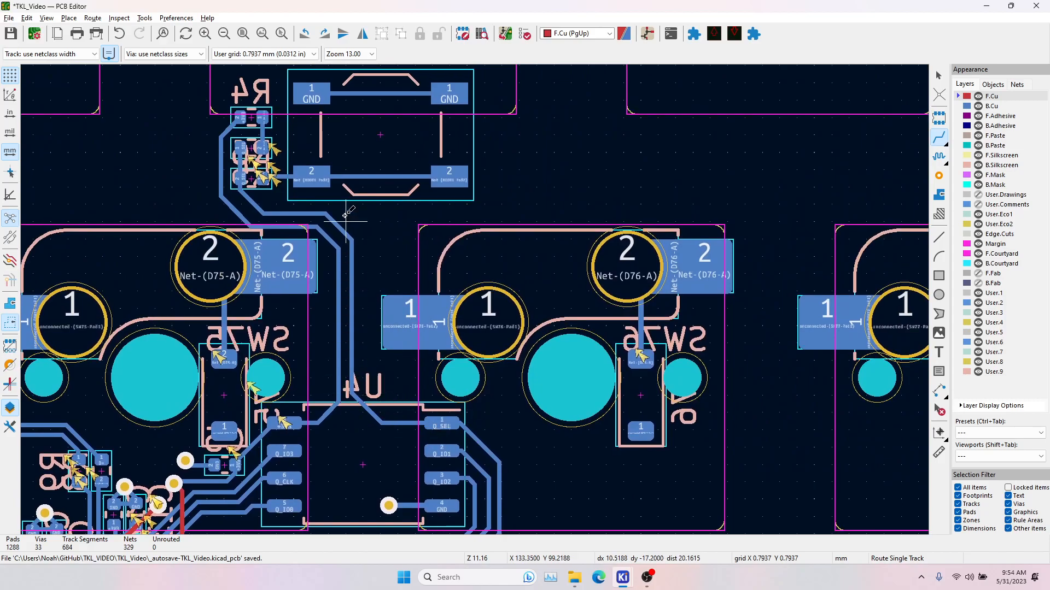
middle_click_drag(259, 150, 307, 301)
scroll(360, 325, "up", 1)
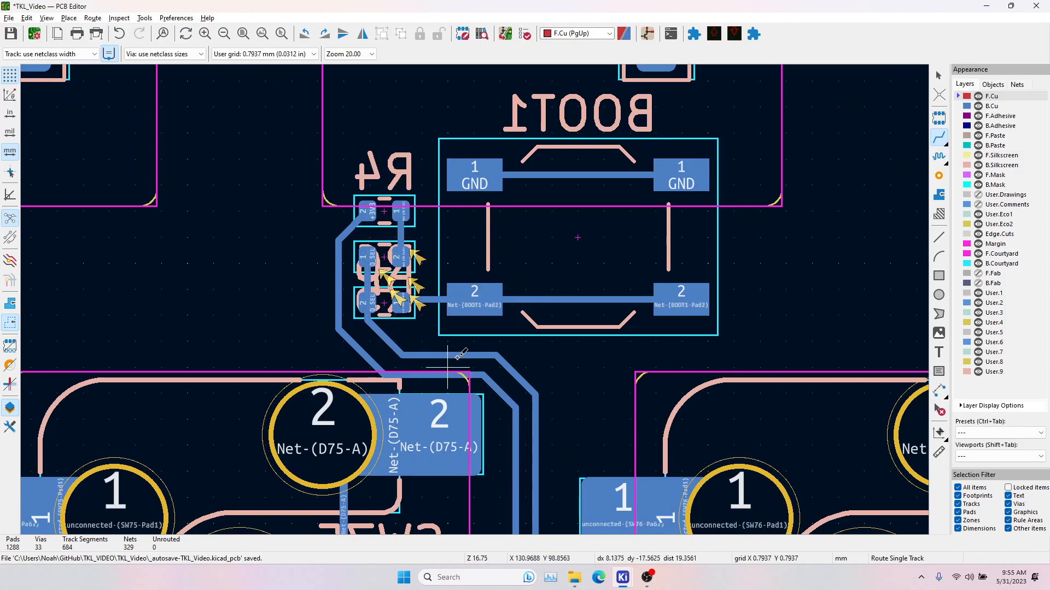
Make B.Cu the active layer and examine the crystal circuit below U3, including R7 and the XOUT track.
scroll(484, 371, "down", 4)
middle_click_drag(479, 508, 518, 241)
scroll(438, 285, "up", 3)
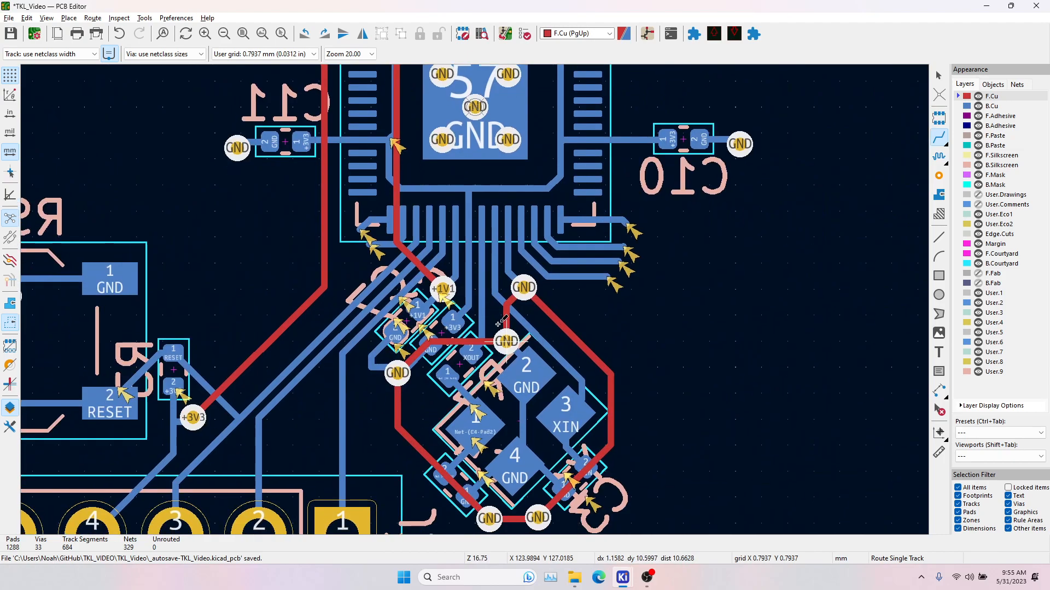
middle_click_drag(500, 340, 482, 249)
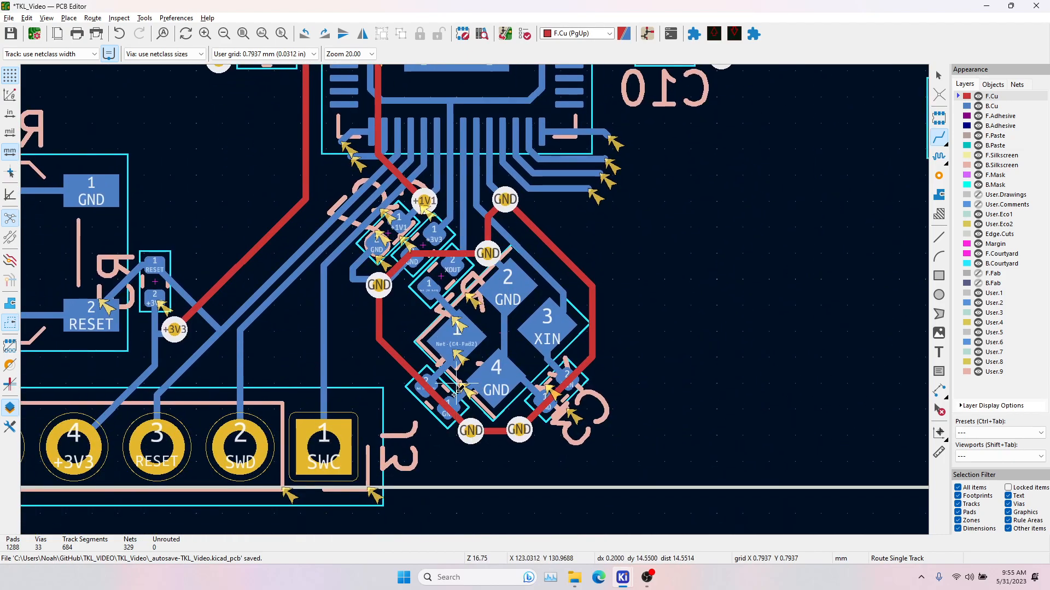
key("Page_Down")
key("Escape")
middle_click_drag(491, 284, 483, 400)
scroll(440, 401, "up", 2)
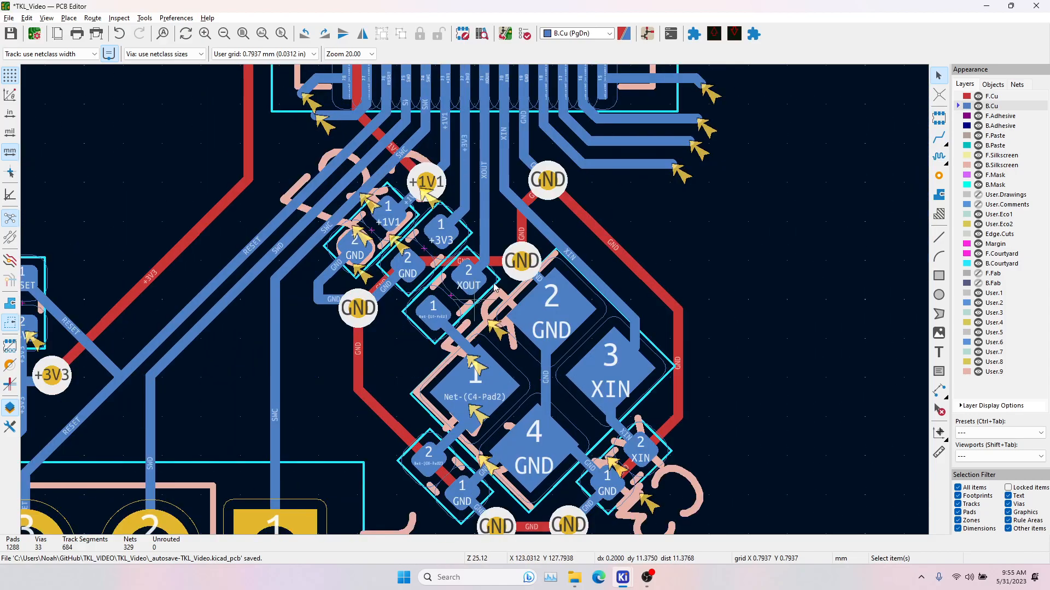
middle_click_drag(468, 311, 460, 338)
left_click(461, 335)
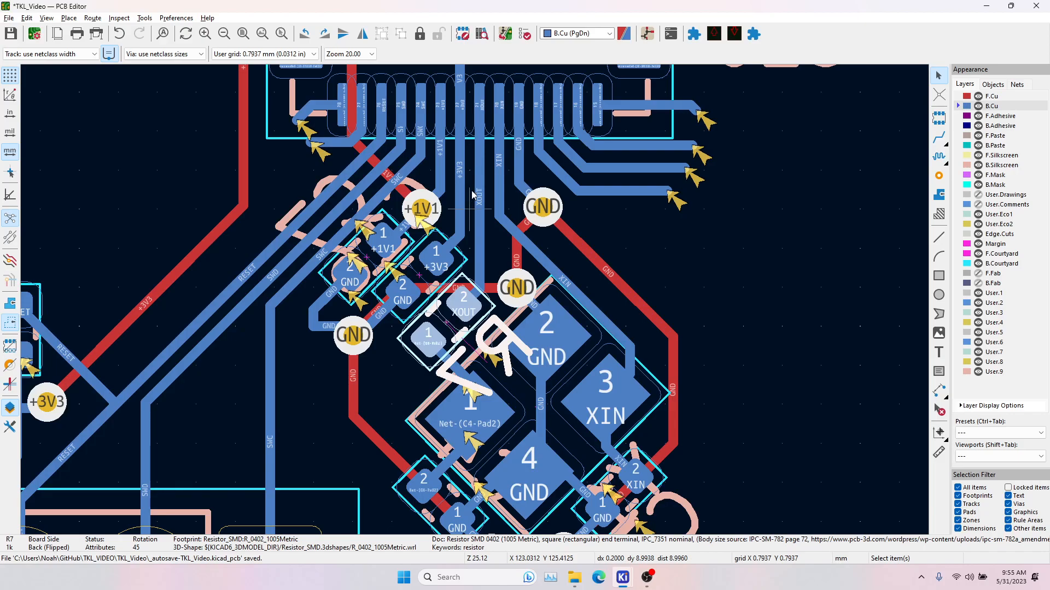
left_click(480, 175)
Examine capacitor C16 and the adjacent +1V1 capacitor below U3, together with their GND connections.
left_click(425, 281)
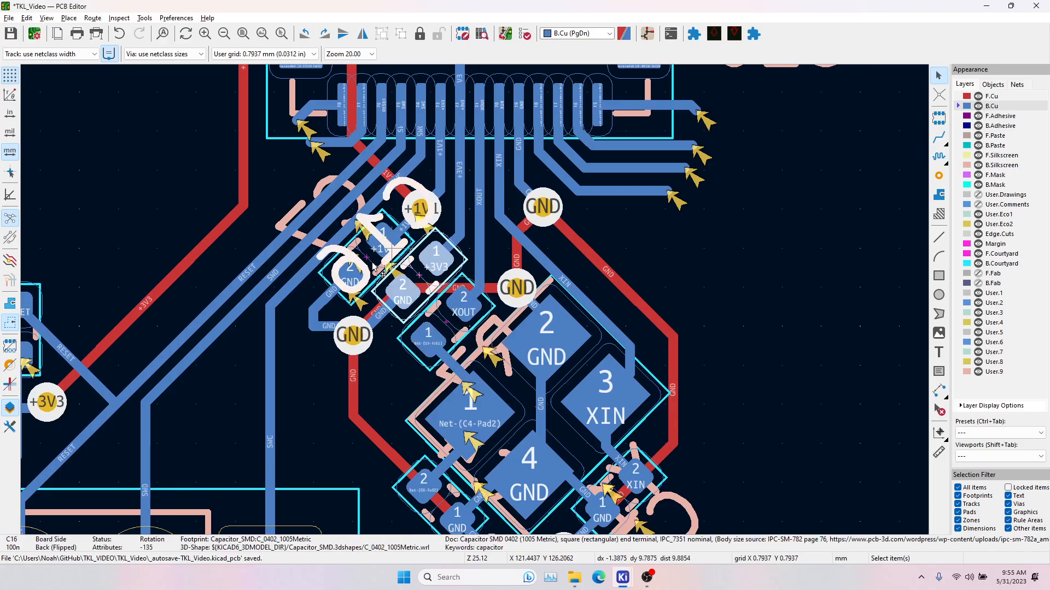
left_click(392, 243)
left_click(425, 285)
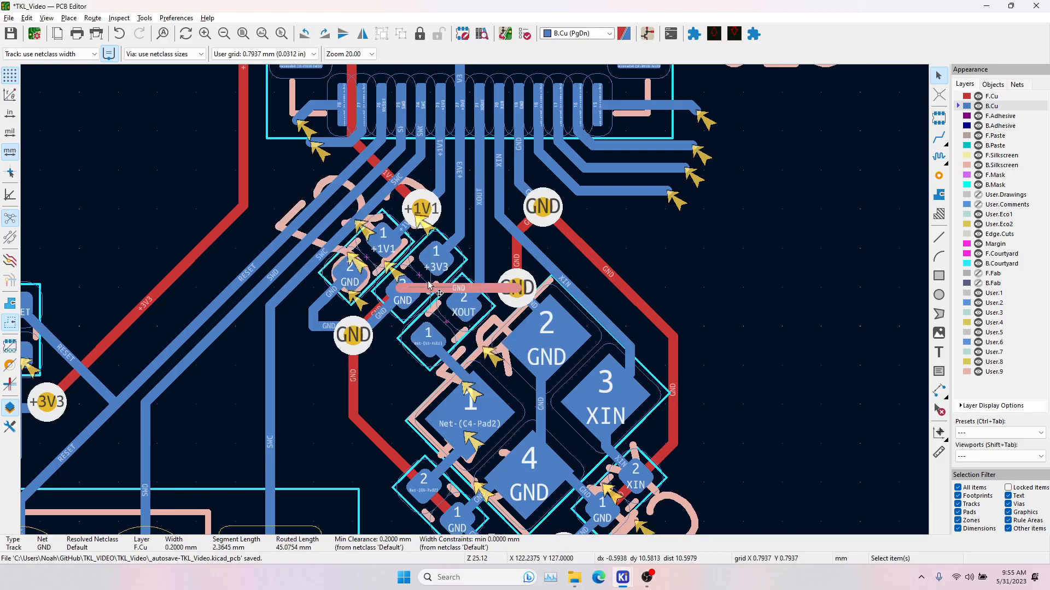
left_click(425, 278)
middle_click_drag(463, 169, 461, 240)
left_click(427, 239)
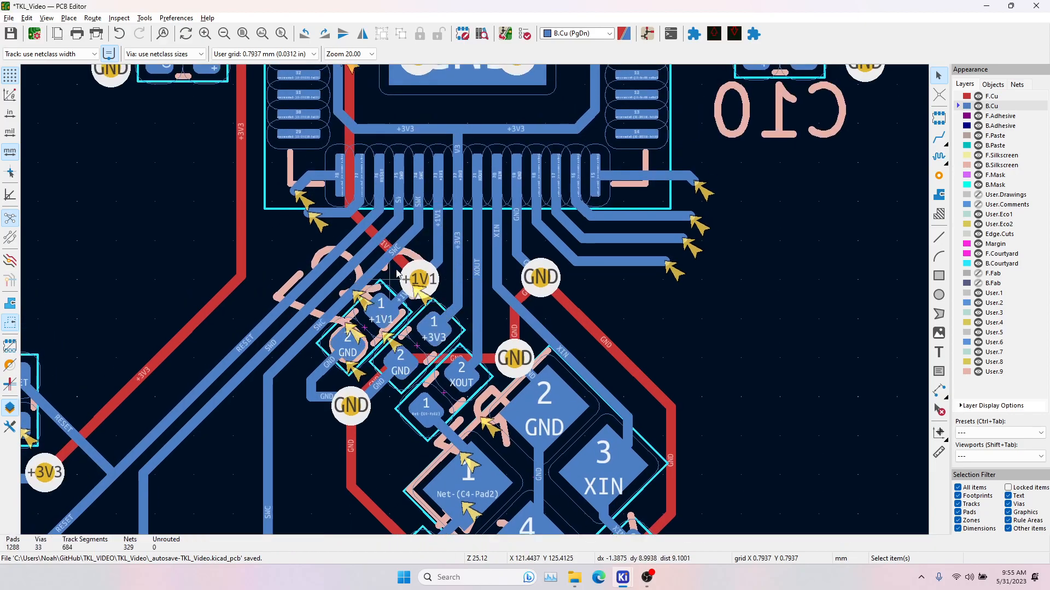
Check the +1V1 track on F.Cu and the two horizontal +3V3 segments inside U3 that feed the lower capacitors.
middle_click_drag(338, 122, 376, 302)
middle_click_drag(392, 170, 389, 69)
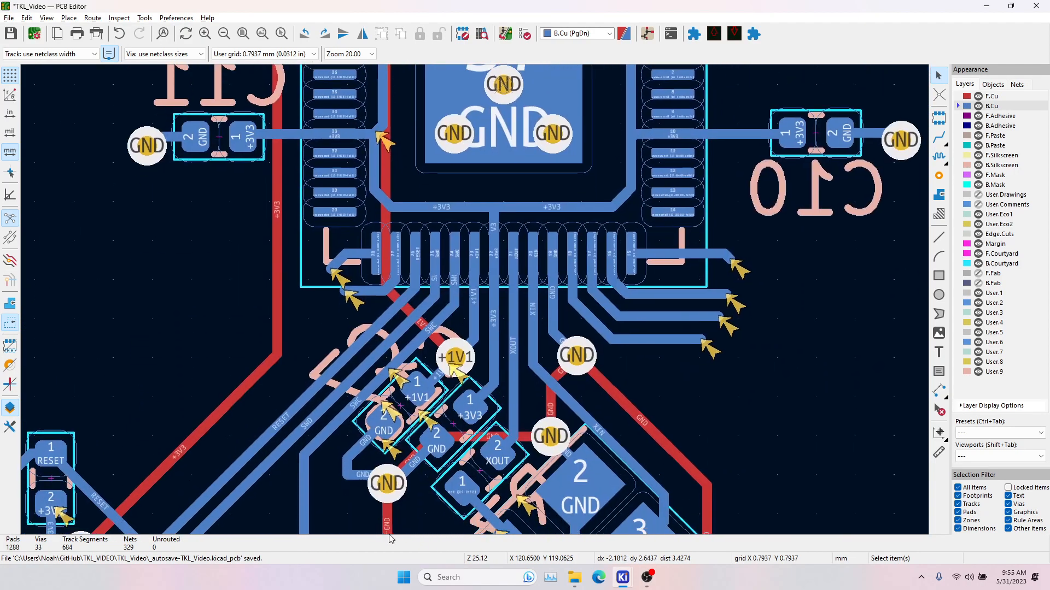
left_click(384, 253)
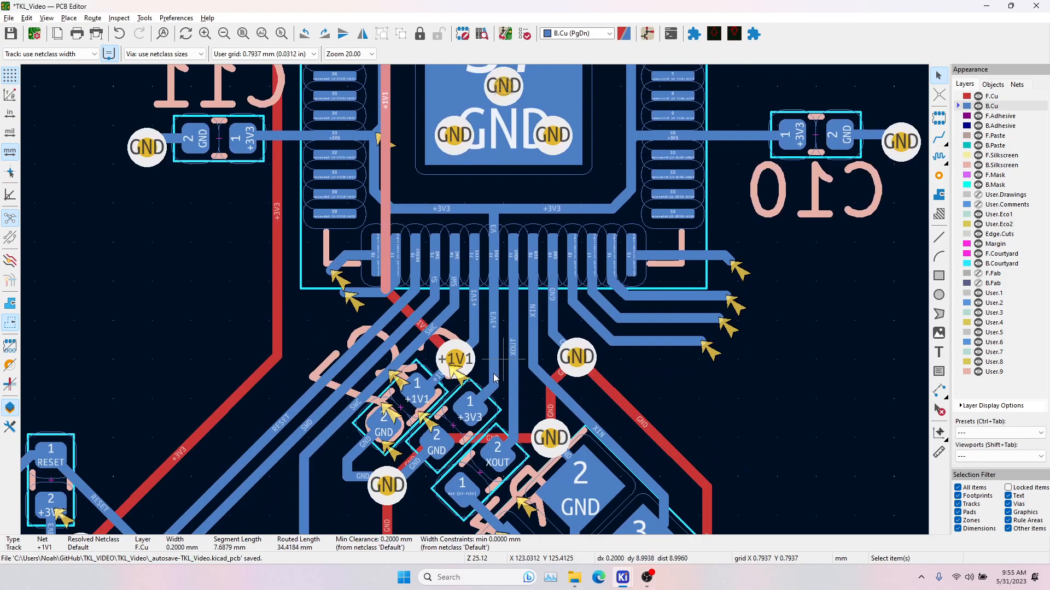
left_click(479, 209)
left_click(523, 209, "shift")
middle_click_drag(526, 217, 519, 384)
middle_click_drag(458, 408, 506, 127)
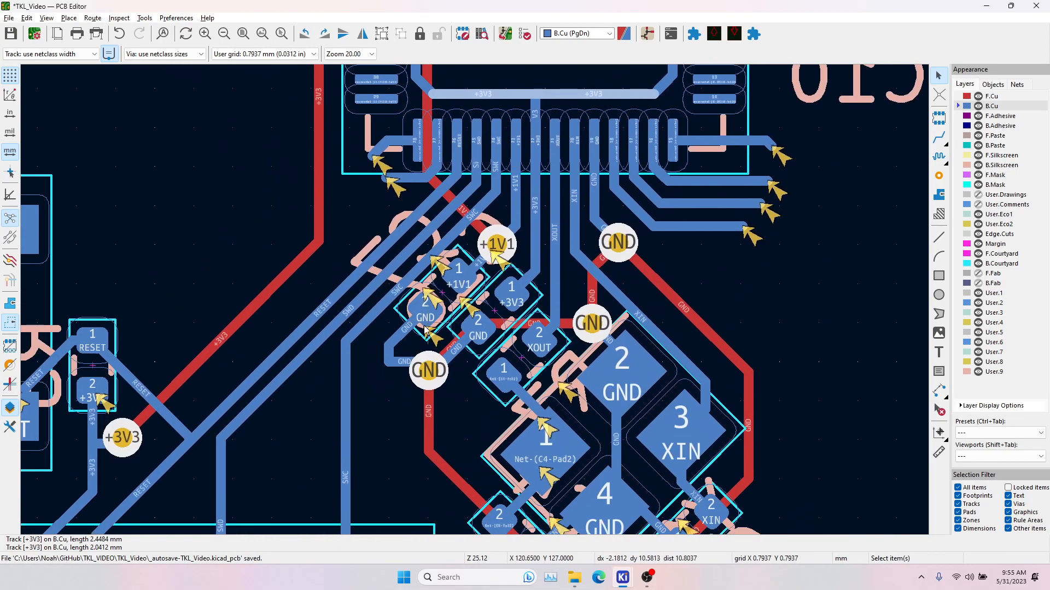
Select the SWC, SWD and RESET track segments together, following them from U3 down to connector J3's pads.
left_click(479, 210)
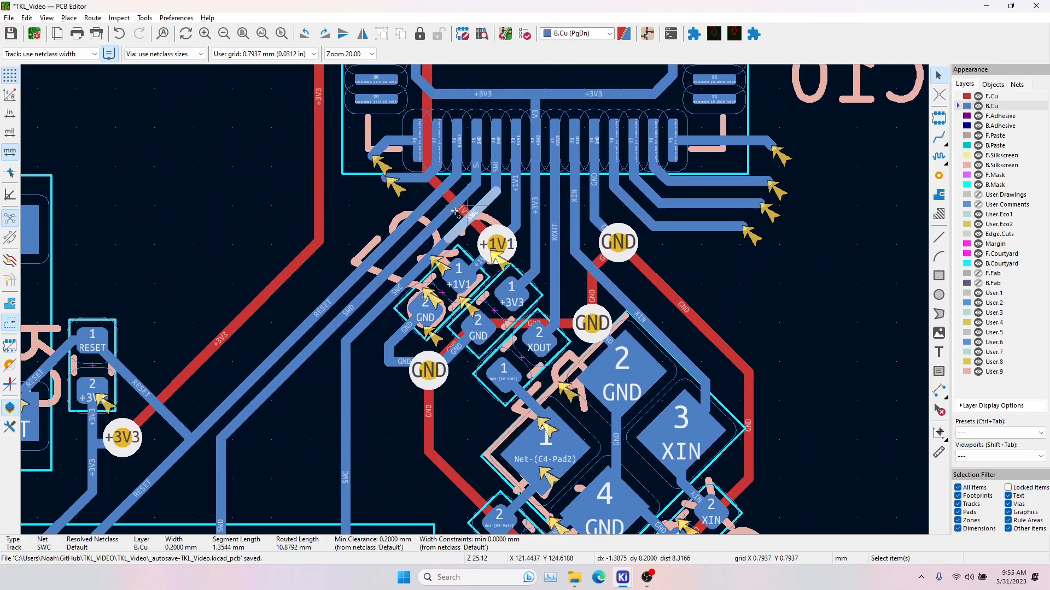
left_click(452, 211, "shift")
left_click(413, 218, "shift")
middle_click_drag(398, 283, 515, 93)
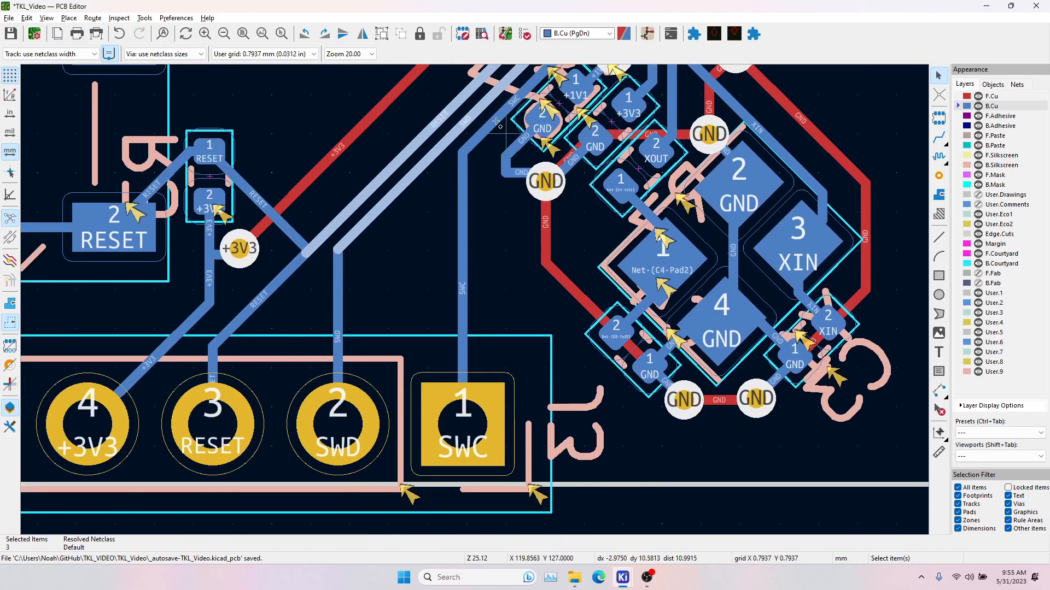
left_click(463, 192, "shift")
left_click(337, 298, "shift")
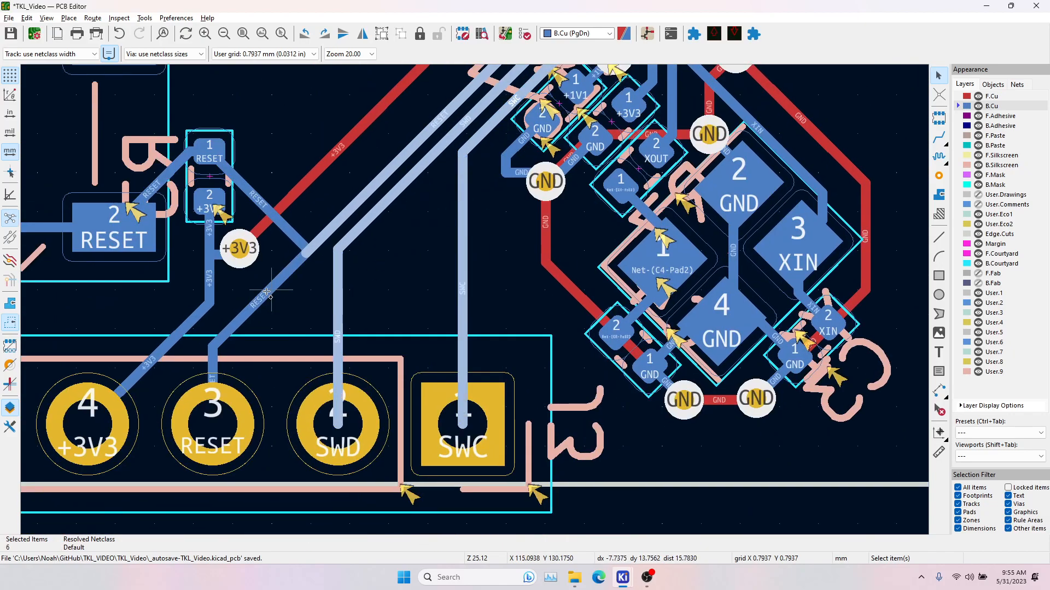
left_click(268, 294, "shift")
left_click(213, 361, "shift")
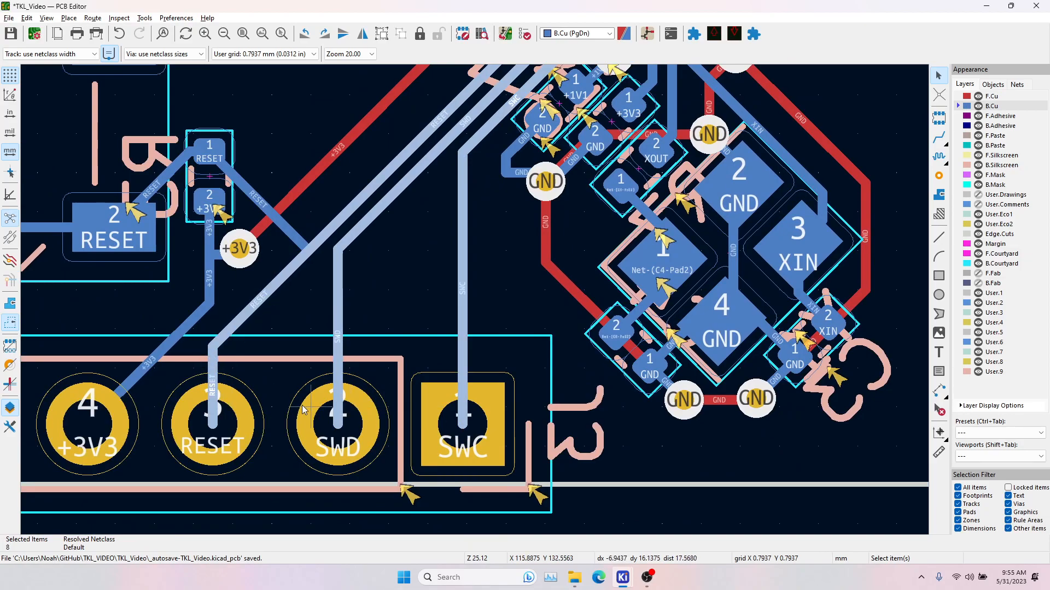
Add the RESET track segment from the resistor beside RST1 to the selected debug tracks and trace it toward RST1.
scroll(304, 410, "down", 3)
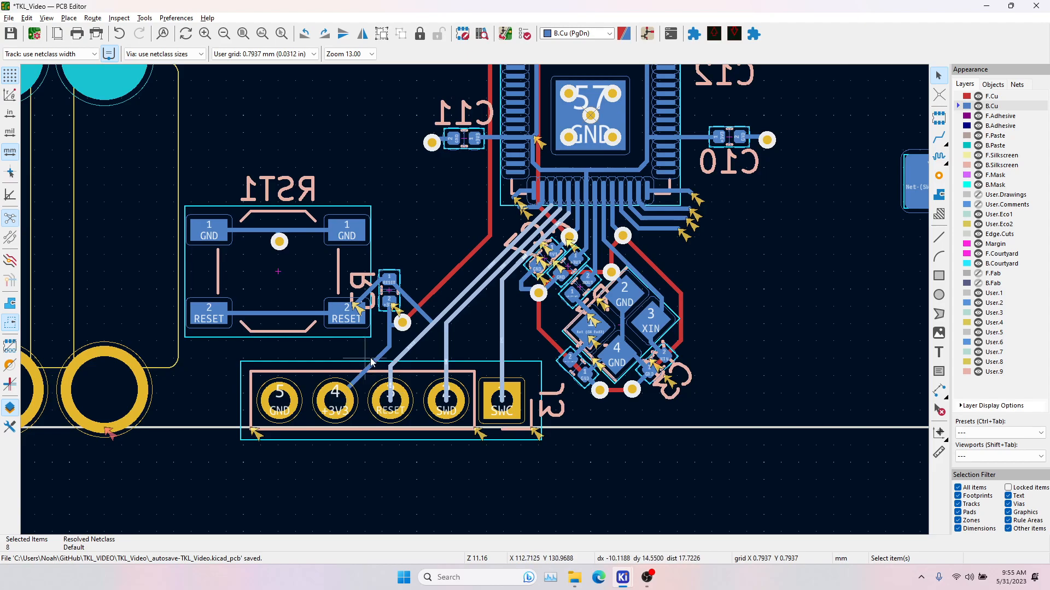
left_click(369, 298, "shift")
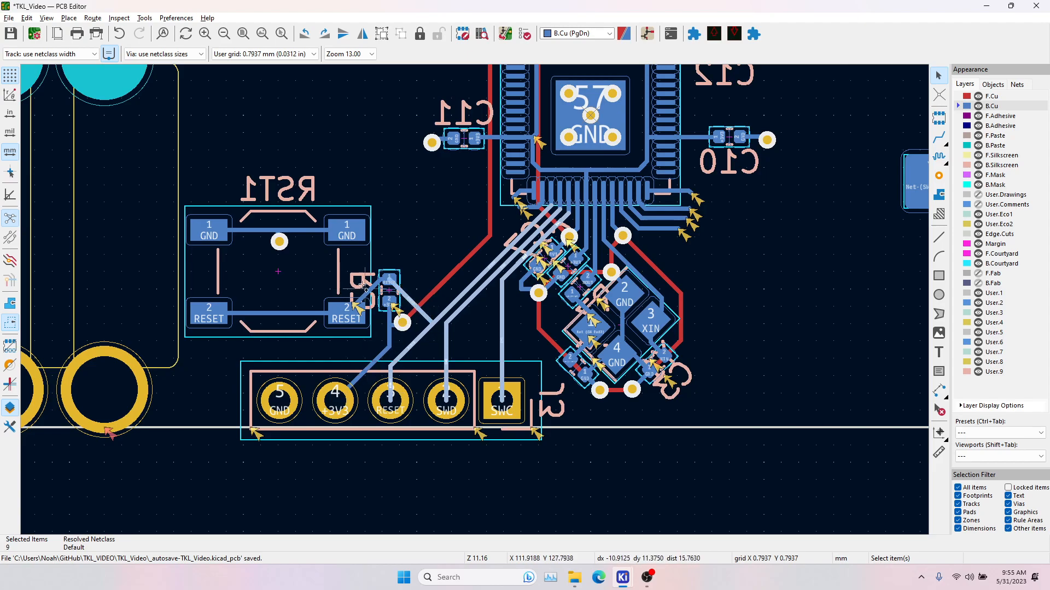
middle_click_drag(419, 264, 412, 295)
left_click(383, 309, "shift")
Trace the +3V3 net from J3's pad 4 along its B.Cu segment and the F.Cu track up past U3 to C9.
left_click(424, 324)
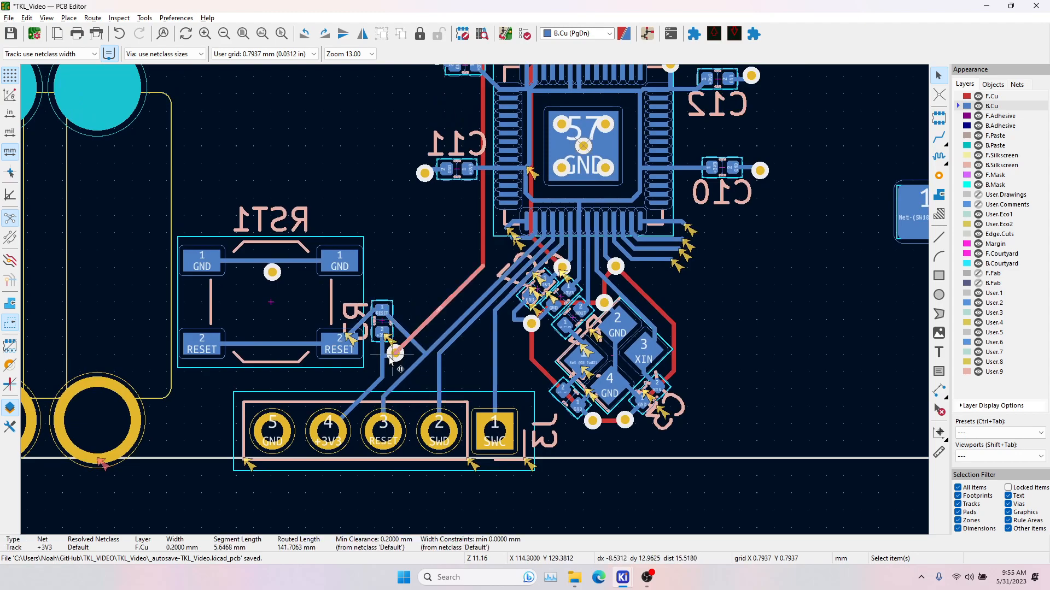
left_click(332, 429)
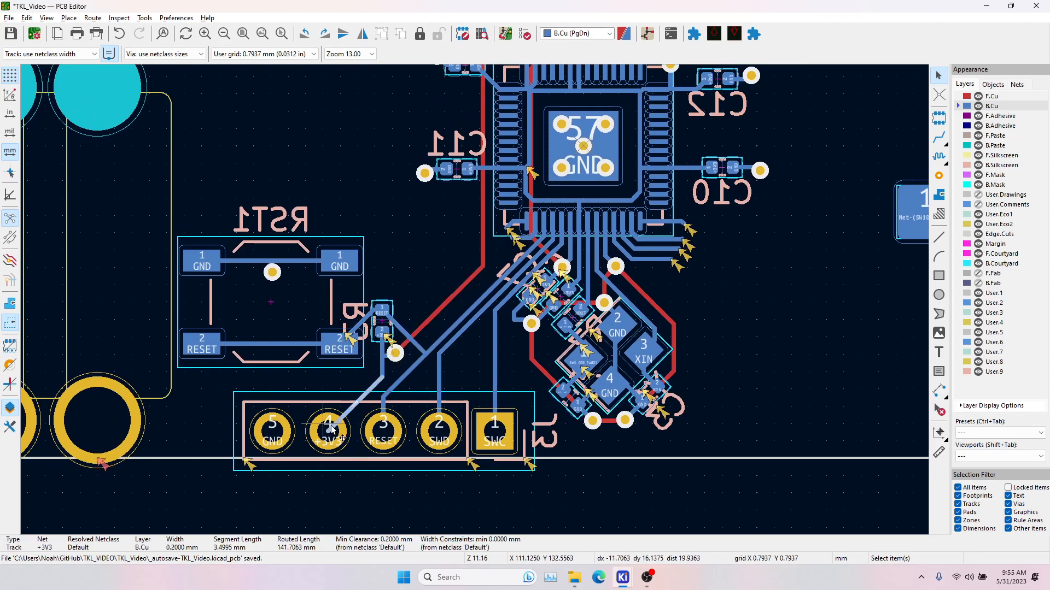
left_click(343, 440)
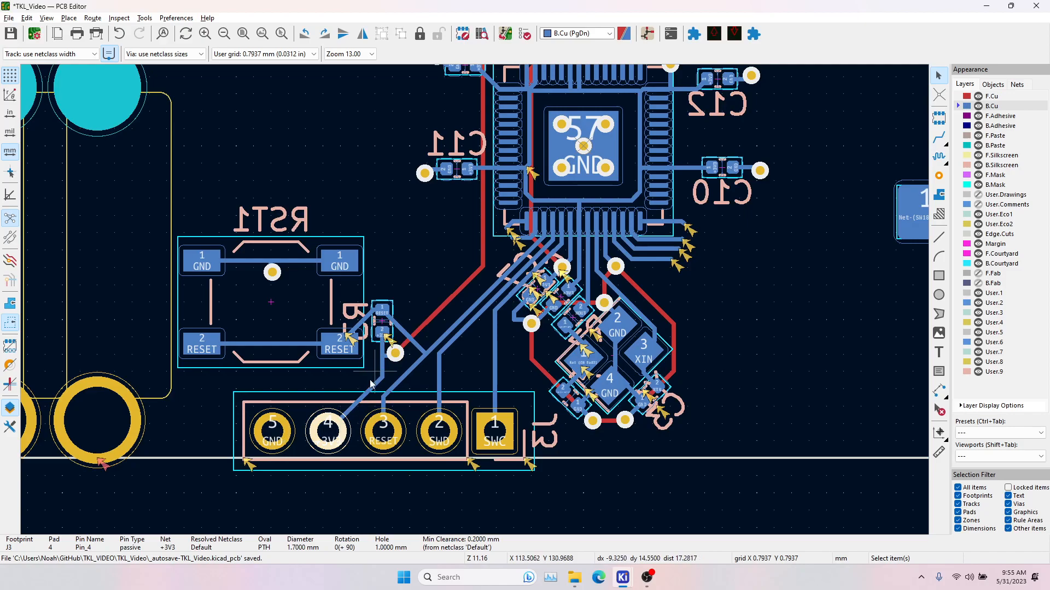
left_click(424, 322)
middle_click_drag(482, 249, 454, 338)
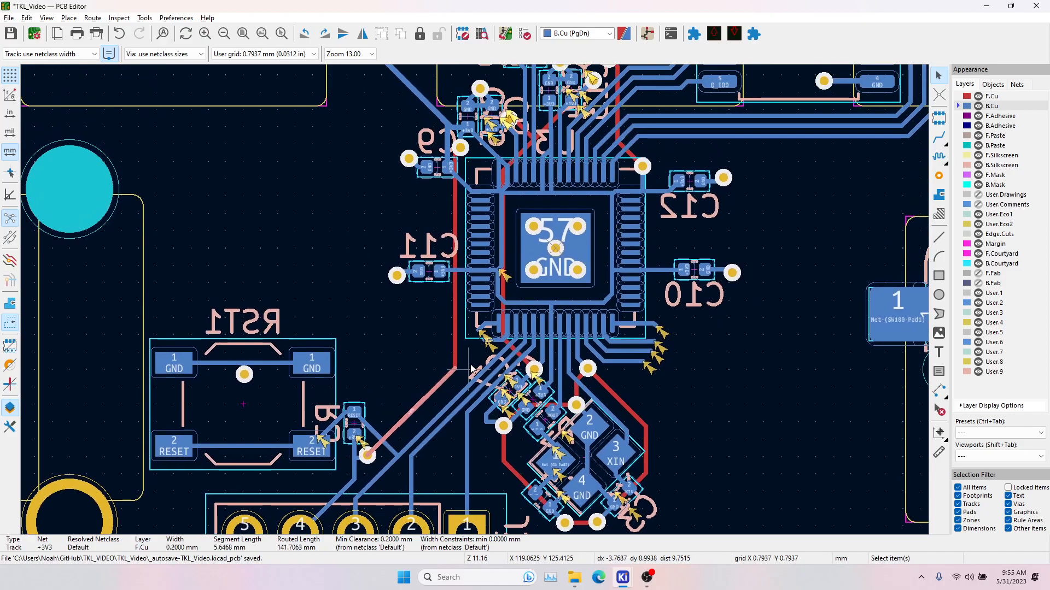
left_click(454, 339)
scroll(451, 324, "up", 3)
scroll(474, 299, "up", 2)
scroll(475, 221, "down", 2)
middle_click_drag(481, 178, 465, 283)
left_click(466, 246)
Route four trial B.Cu tracks outward from U3's pads on the side facing C9 and C11.
left_click(940, 136)
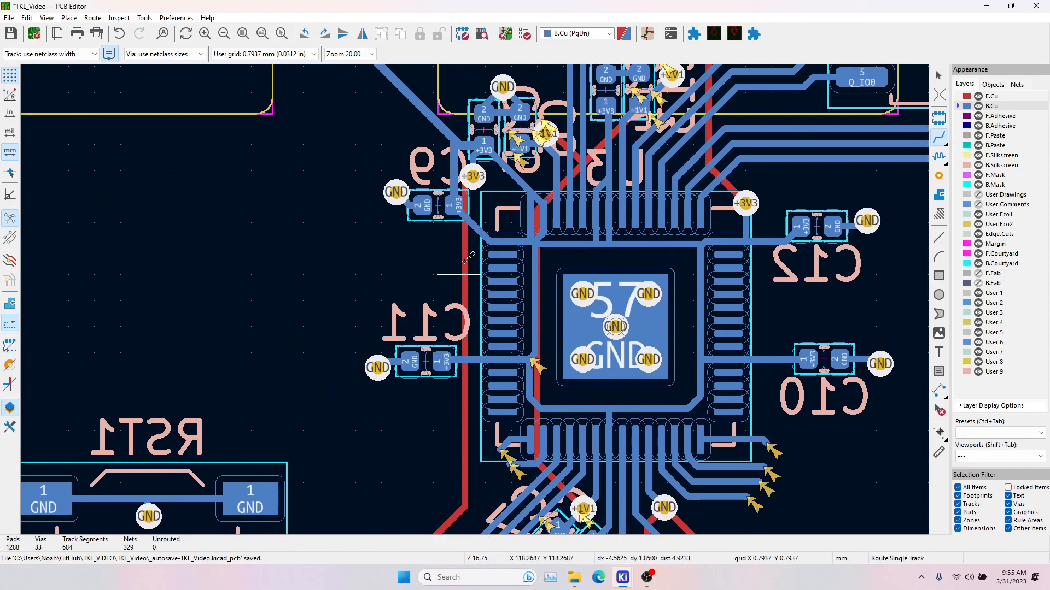
left_click(506, 256)
double_click(331, 252)
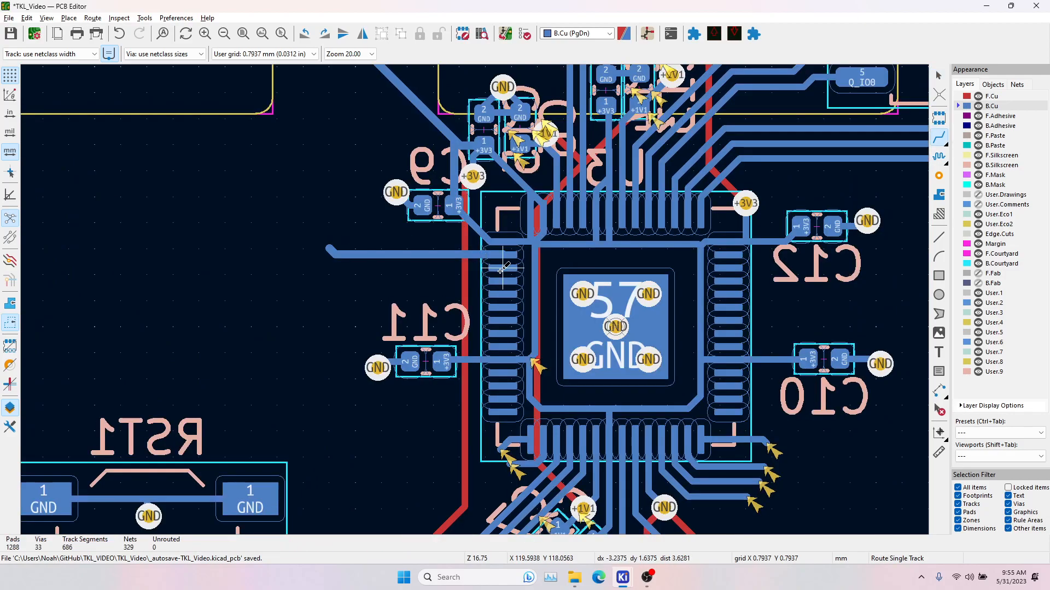
left_click(503, 275)
double_click(356, 274)
left_click(503, 301)
double_click(328, 301)
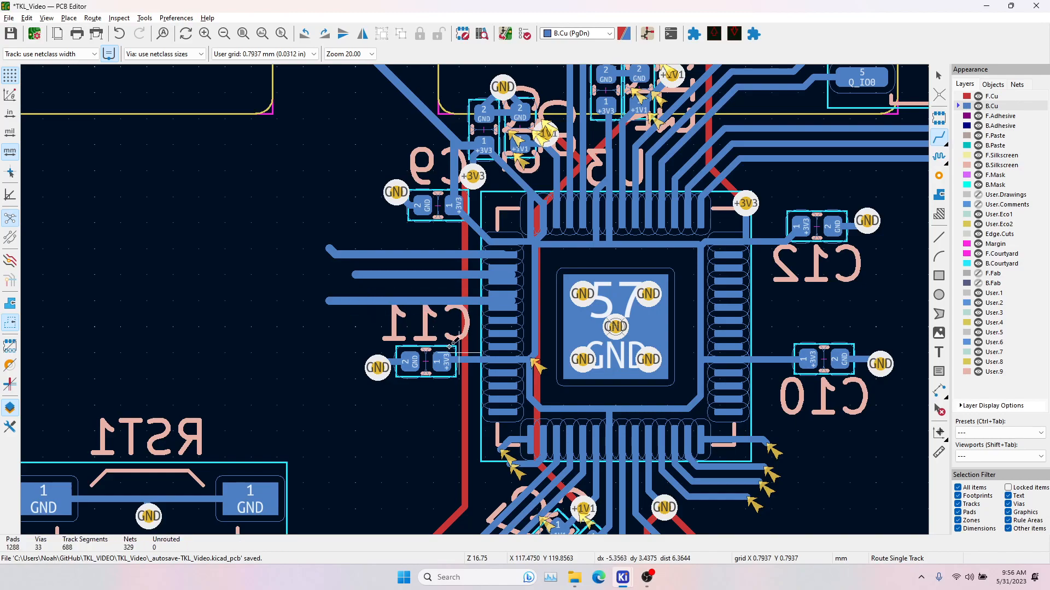
left_click(501, 407)
double_click(330, 379)
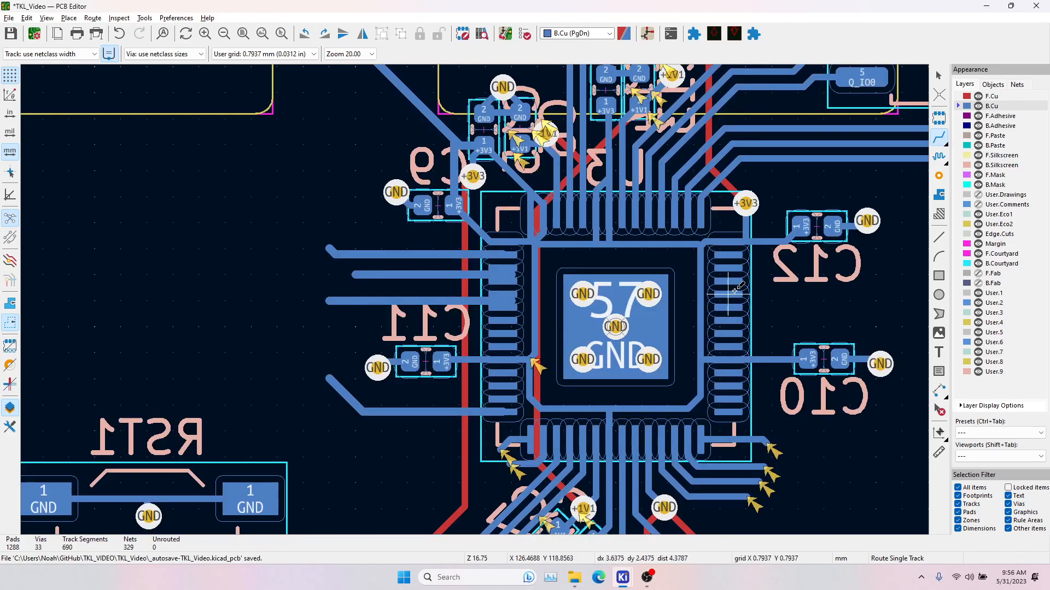
Route two trial B.Cu tracks outward from U3's pads between C12 and C10, and try extending a short stub below C10.
left_click(727, 275)
double_click(852, 275)
left_click(724, 326)
double_click(878, 299)
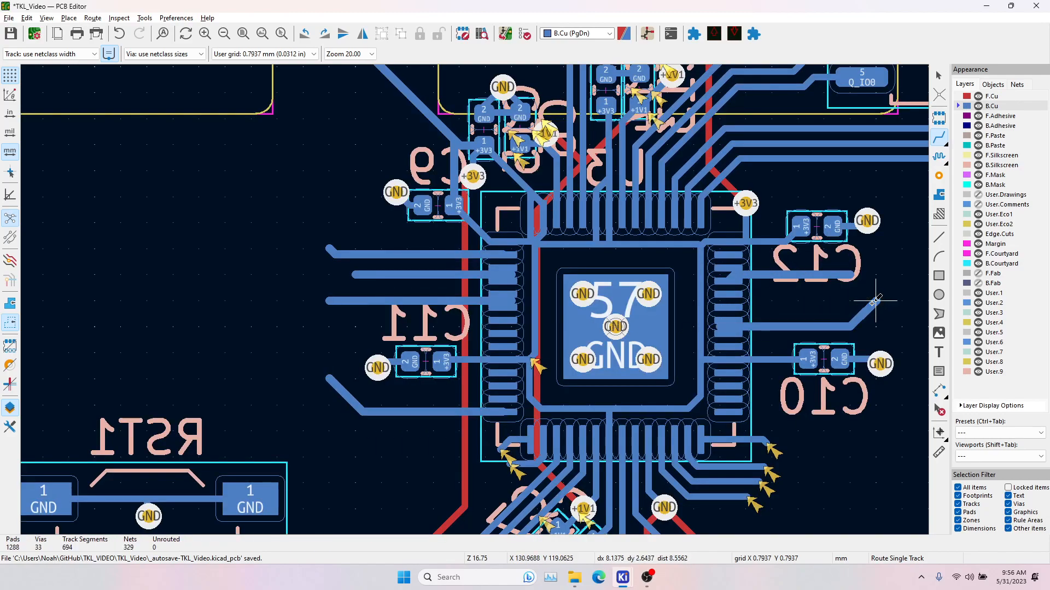
scroll(645, 377, "down", 1)
middle_click_drag(644, 432, 477, 298)
scroll(515, 238, "up", 2)
left_click(515, 345)
key("Escape")
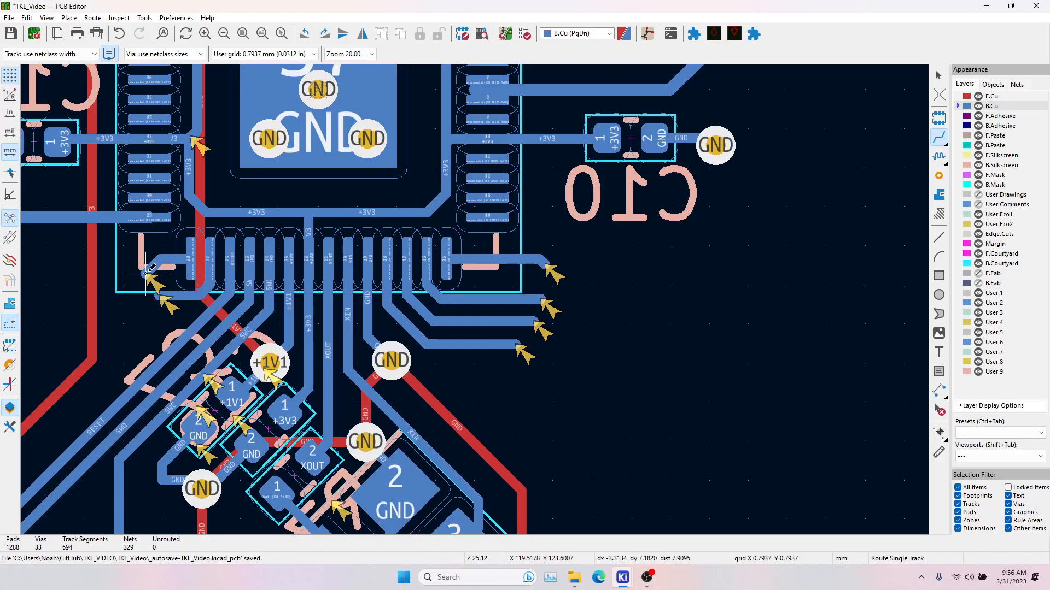
Undo all the trial tracks routed out from U3's side pads.
key("ctrl+z")
scroll(146, 272, "down", 3)
key("ctrl+z")
scroll(470, 317, "down", 2)
key("Escape")
scroll(462, 338, "down", 1)
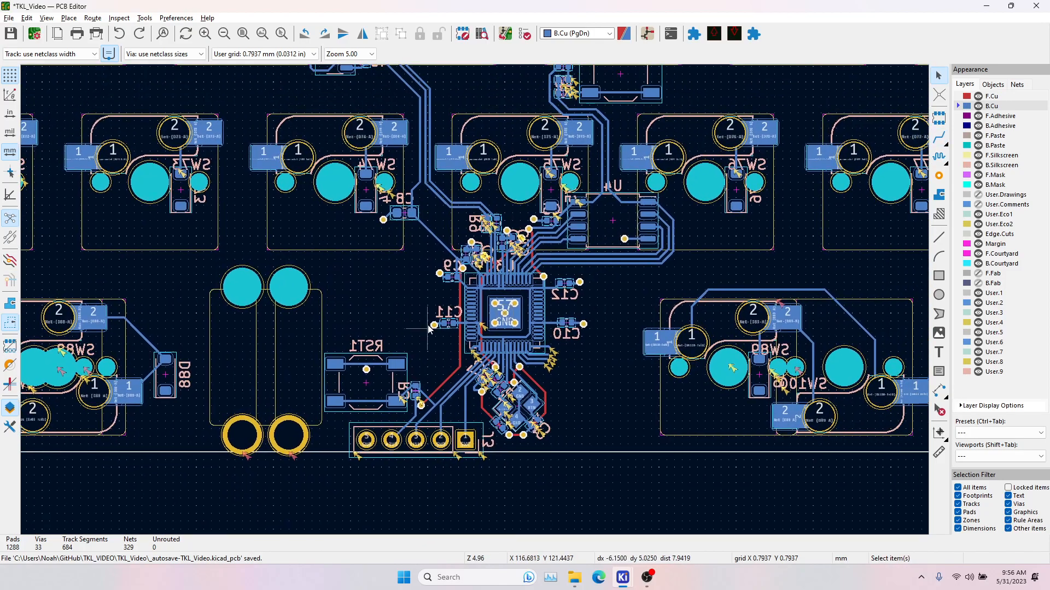
Follow the track bundle from U3 up past U1 and back, and examine U4's connections to U3.
middle_click_drag(447, 180, 508, 392)
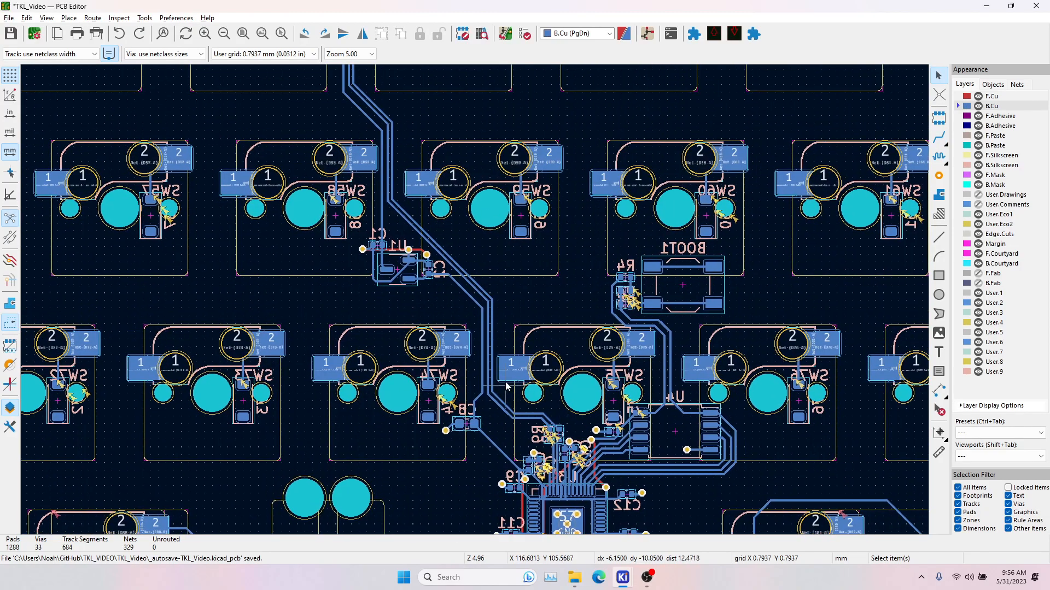
middle_click_drag(452, 241, 593, 402)
mouse_move(367, 112)
middle_mouse_down()
mouse_move(606, 228)
mouse_move(813, 365)
middle_mouse_up()
middle_click_drag(382, 269, 405, 423)
middle_click_drag(468, 298, 166, 68)
middle_click_drag(621, 415, 357, 71)
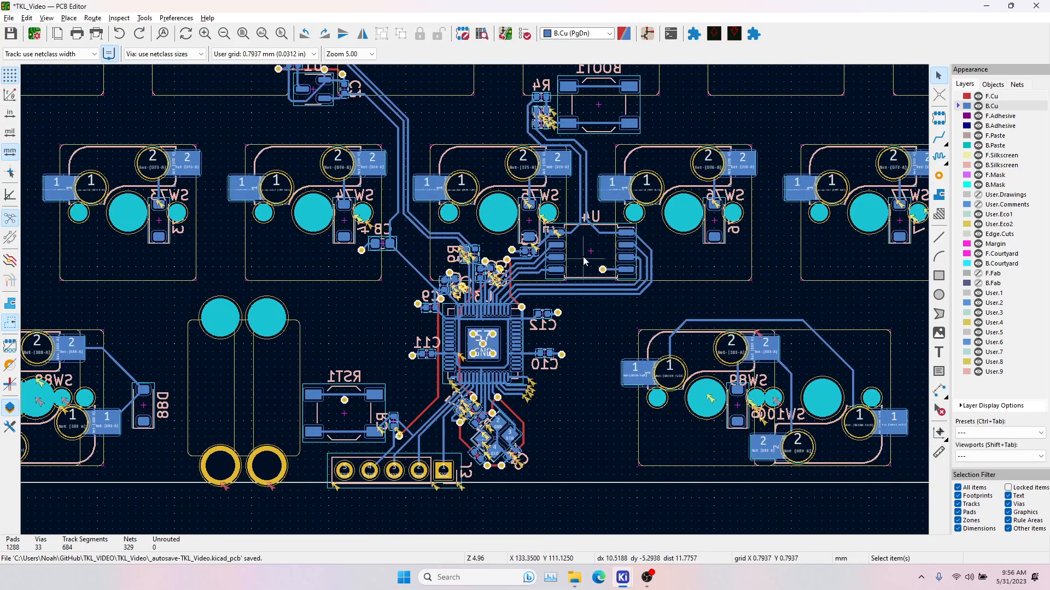
scroll(583, 257, "up", 3)
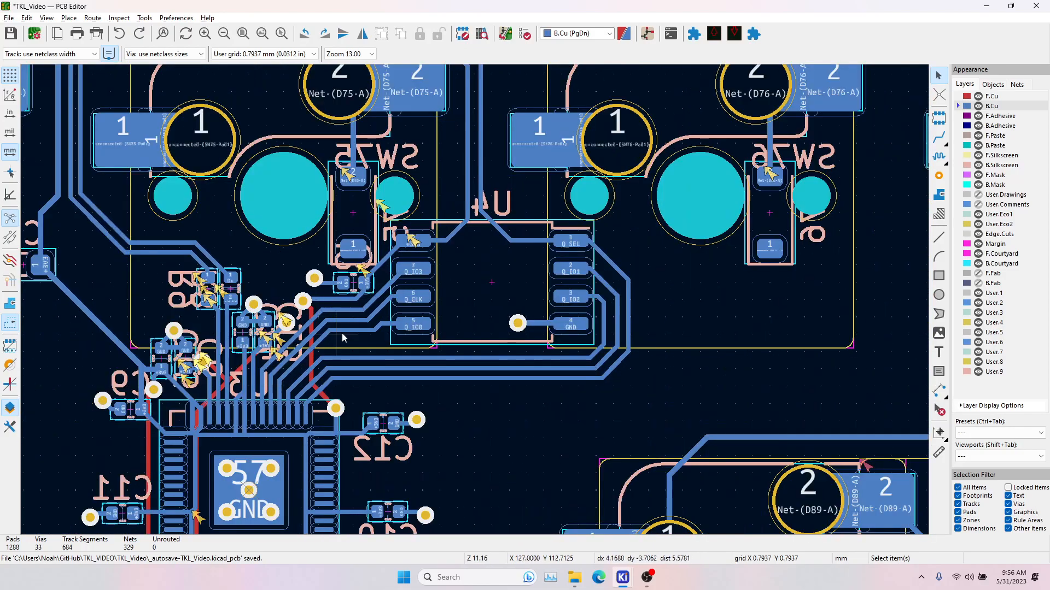
middle_click_drag(400, 381, 617, 158)
Try routing direct B.Cu tracks between U3's lower pads and the crystal capacitors, starting from C4's pad 2 and C3's XIN pad.
middle_click_drag(492, 486, 441, 356)
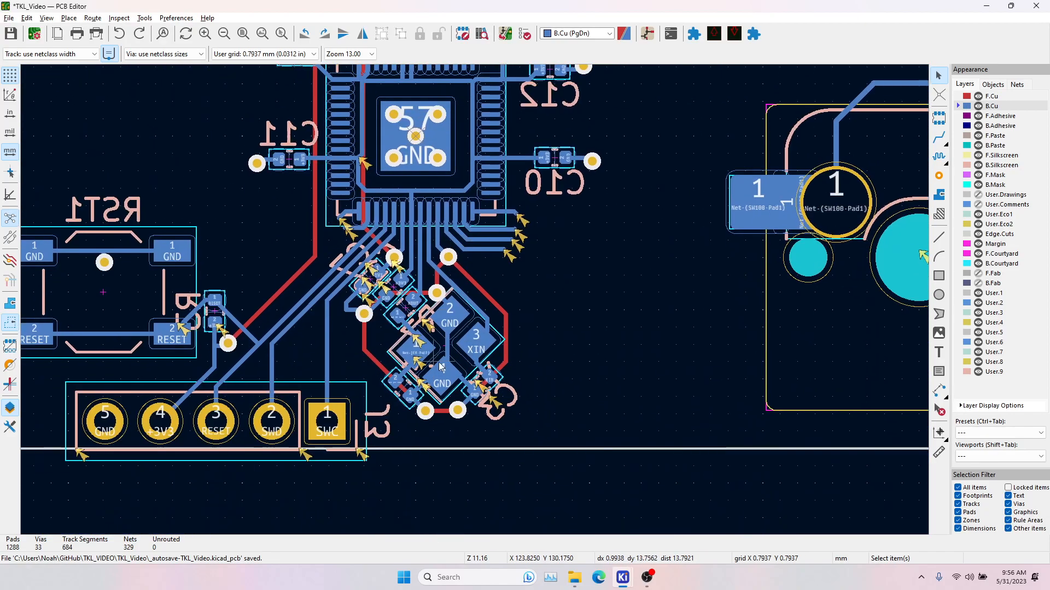
scroll(436, 360, "up", 2)
middle_click_drag(479, 250, 470, 325)
middle_click_drag(449, 99, 461, 144)
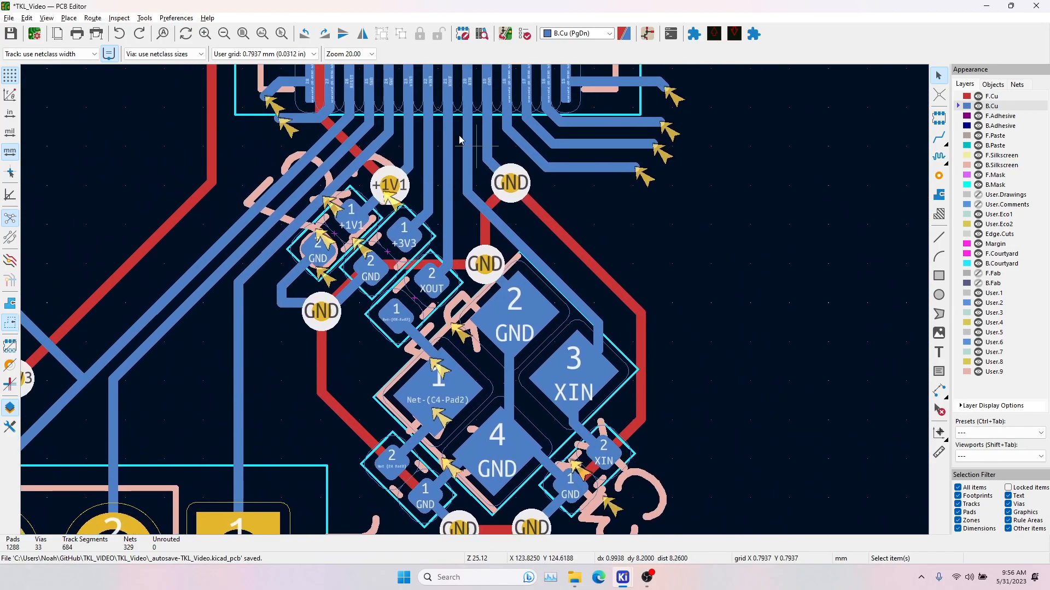
scroll(477, 371, "down", 1)
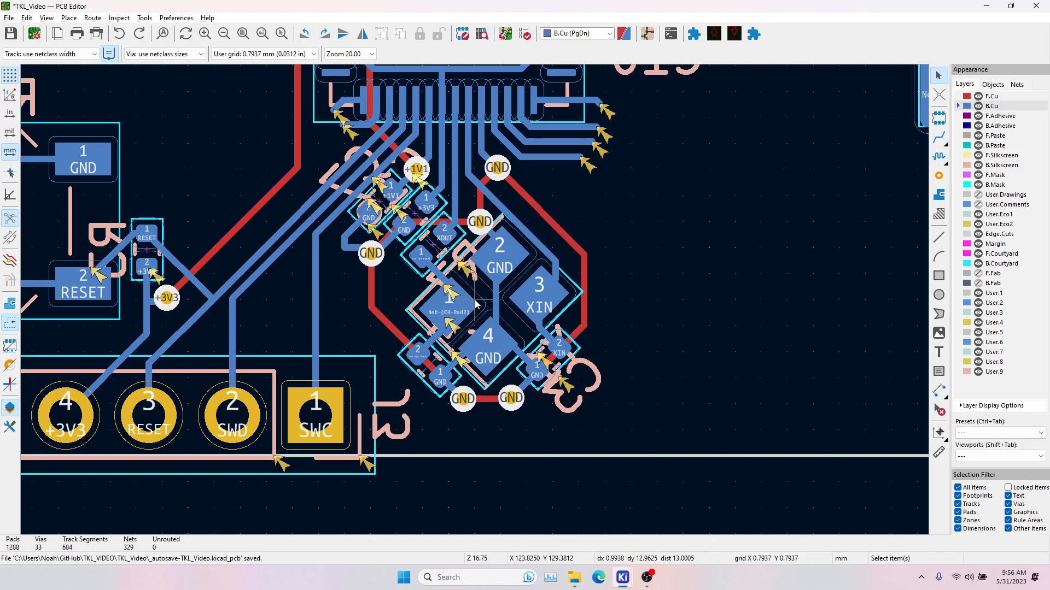
left_click(938, 138)
left_click(418, 353)
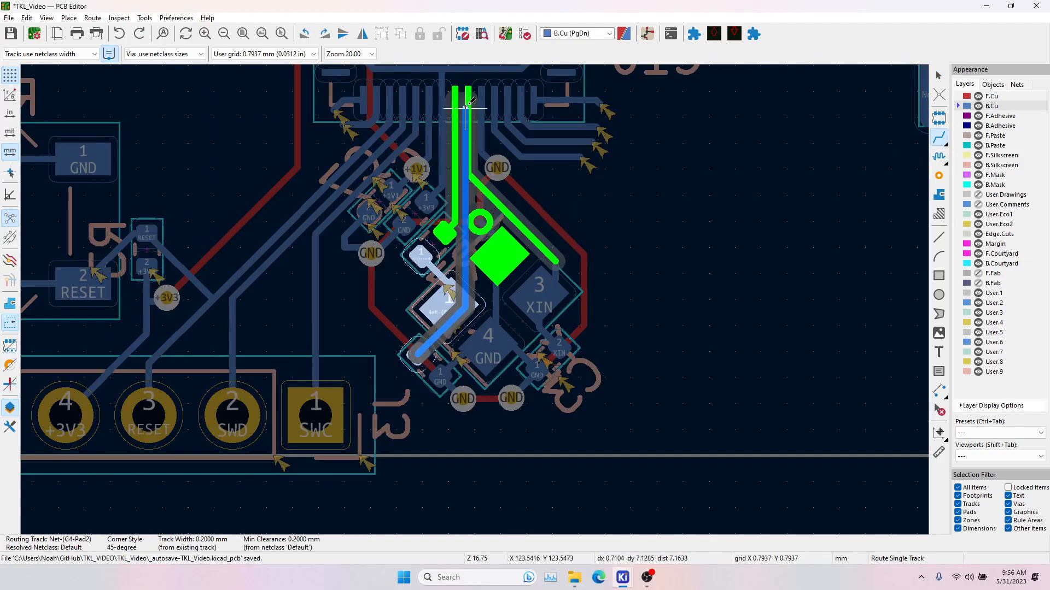
left_click(469, 101)
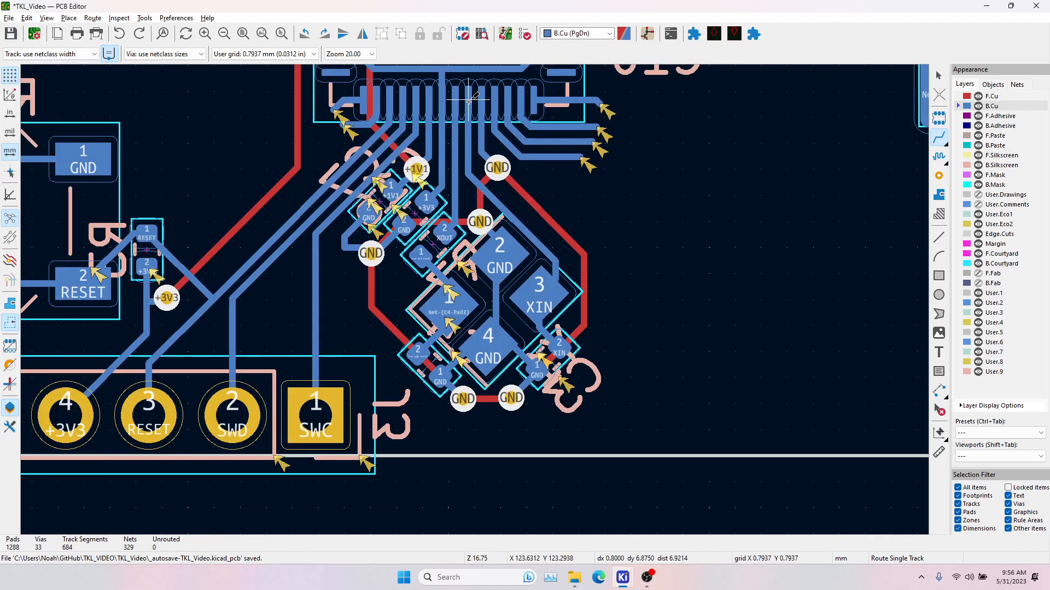
left_click(559, 350)
key("Escape")
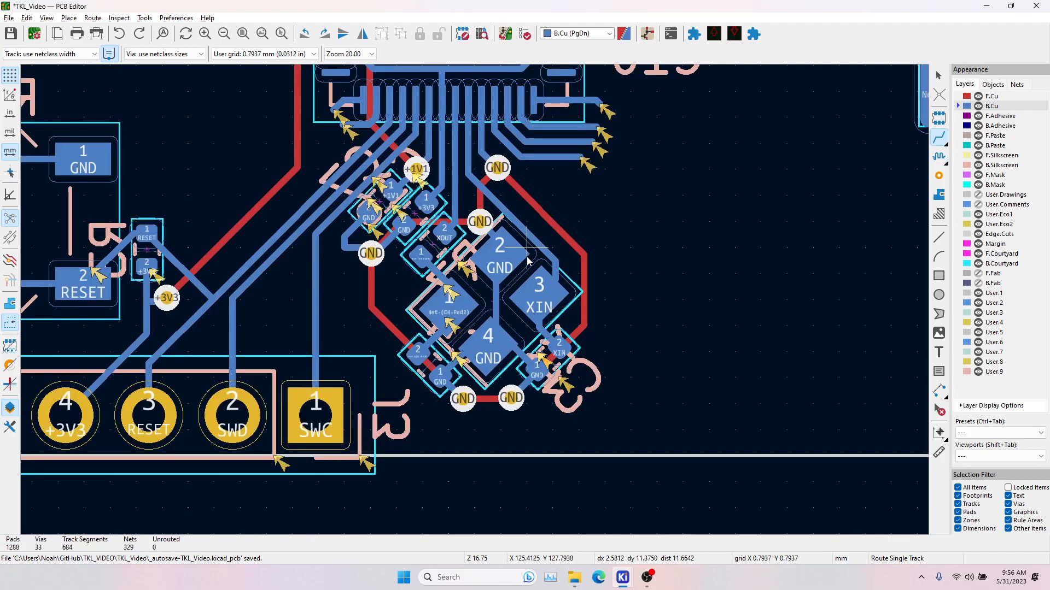
left_click(570, 340)
key("Escape")
Survey the switch matrix, checking the track from SW42 to its diode and the overlapping SW30, SW34 and SW35 footprints.
scroll(533, 233, "down", 5)
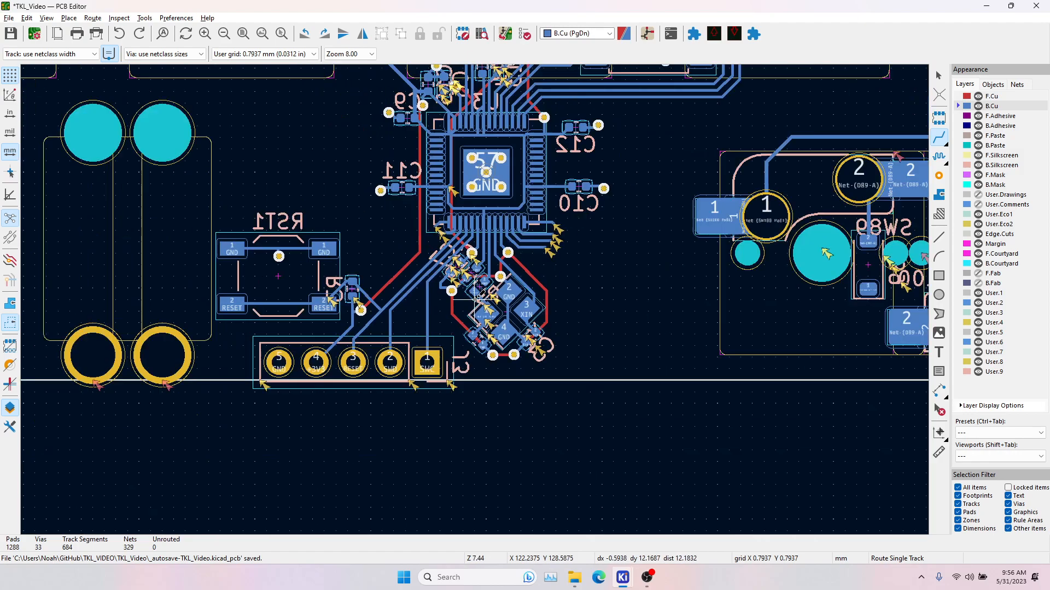
middle_click_drag(533, 232, 541, 330)
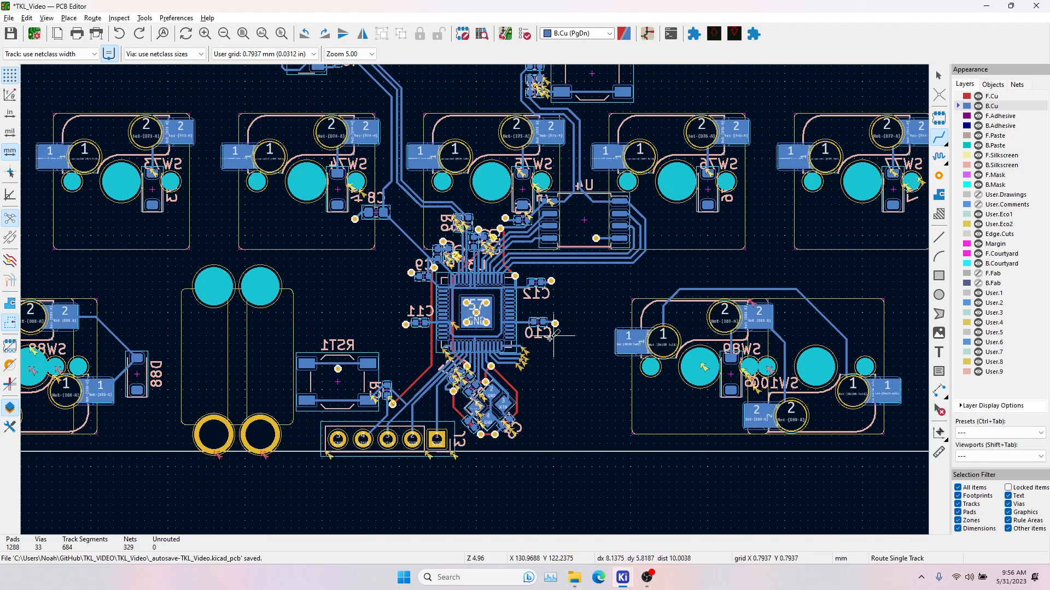
scroll(529, 358, "down", 5)
scroll(435, 174, "up", 7)
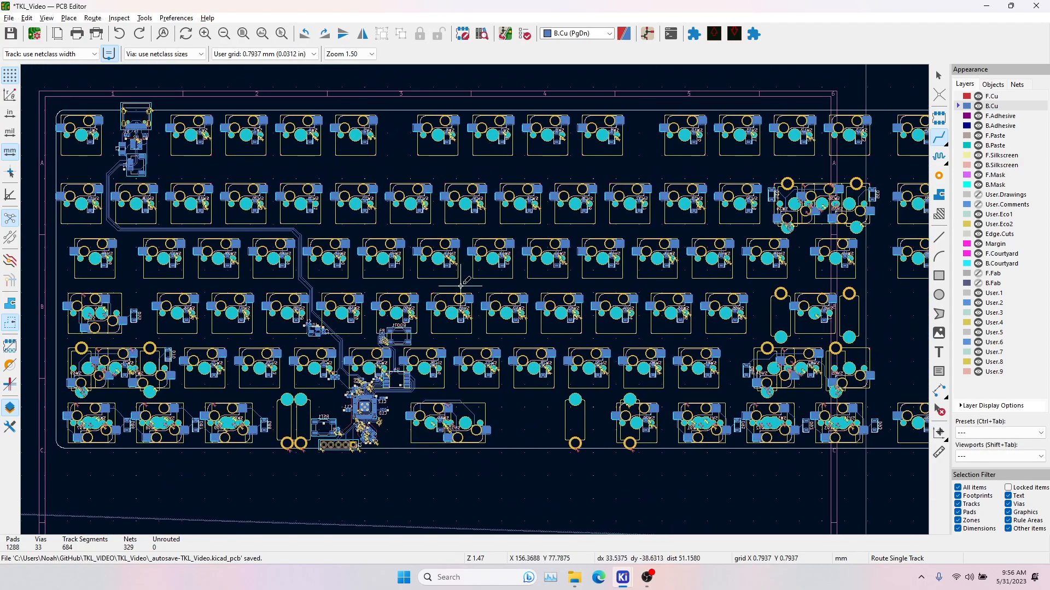
scroll(405, 109, "up", 4)
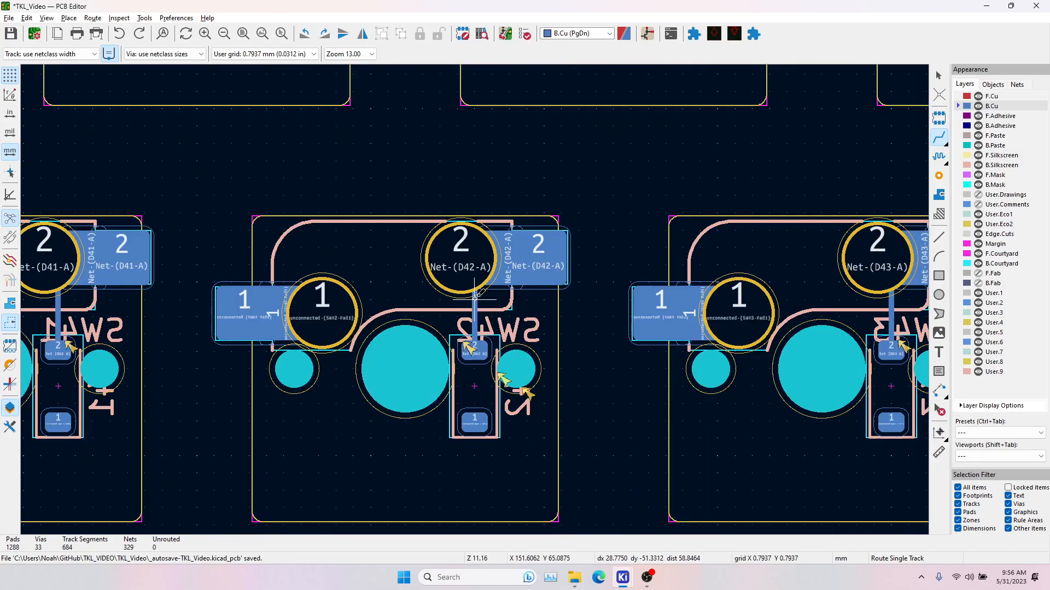
left_click(482, 345)
left_click(471, 267)
scroll(471, 266, "down", 6)
scroll(547, 295, "up", 3)
scroll(367, 411, "up", 5)
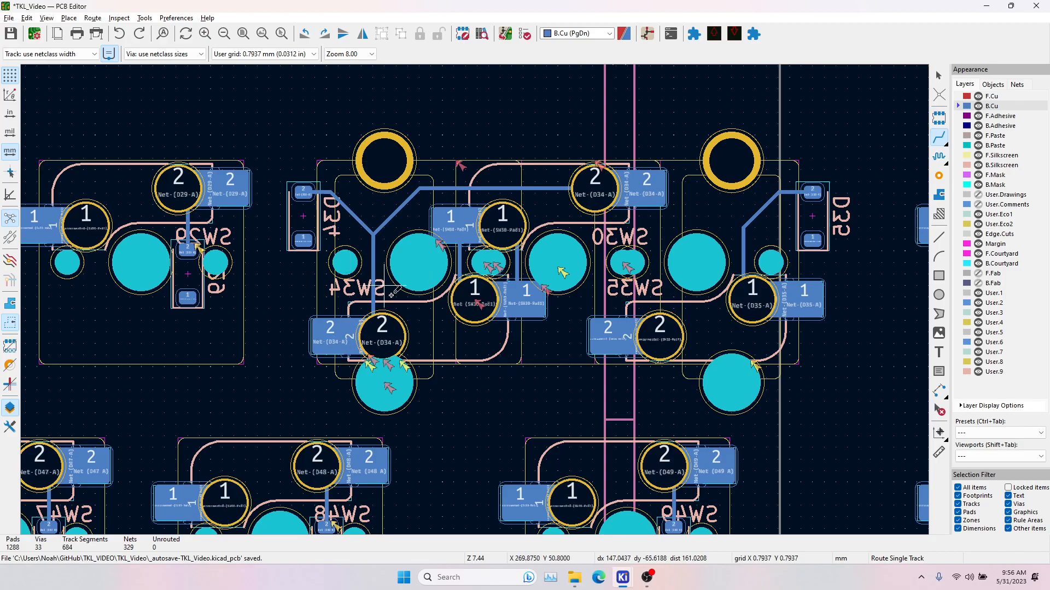
Return to an overview of the keyboard layout and save the board.
scroll(534, 291, "down", 5)
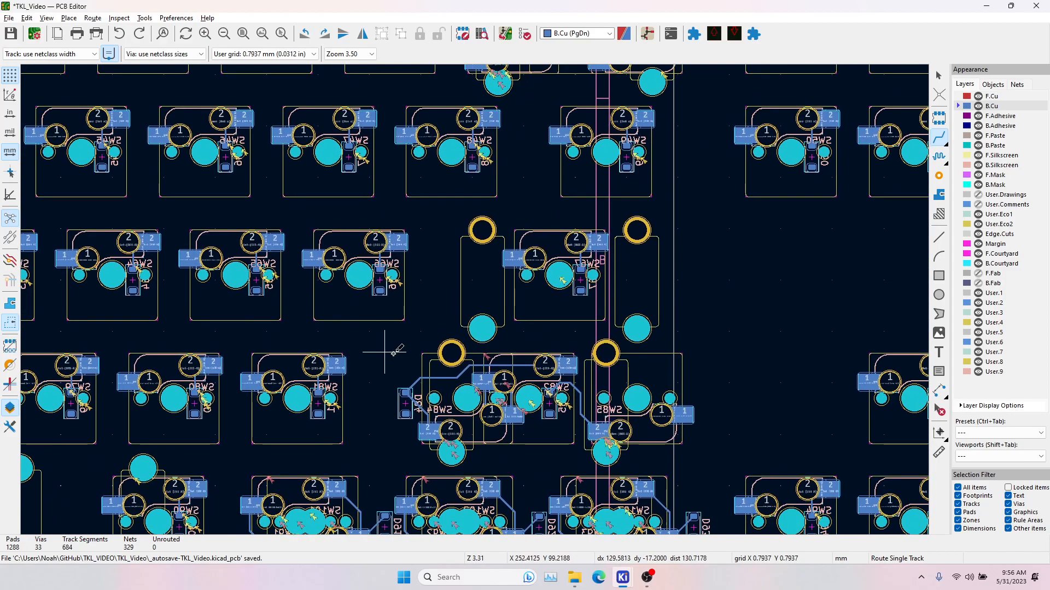
scroll(502, 271, "down", 2)
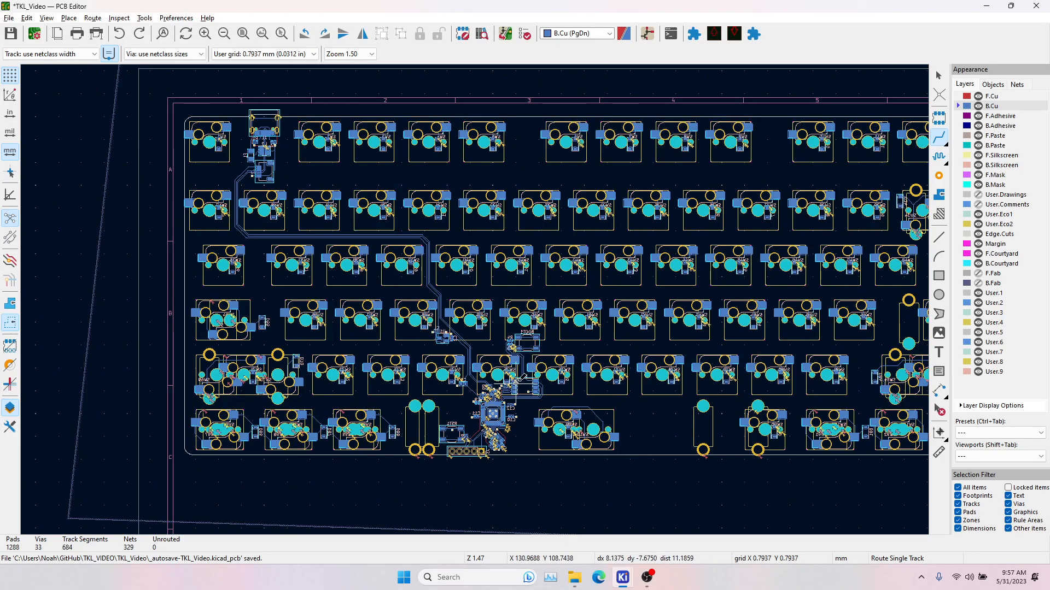
middle_click_drag(625, 322, 522, 352)
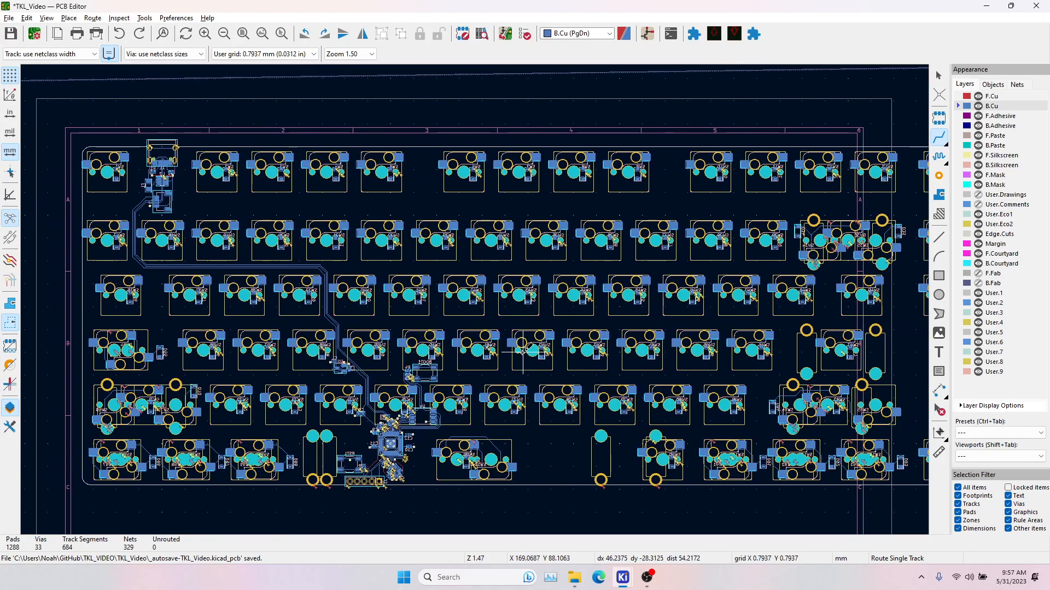
key("ctrl+s")
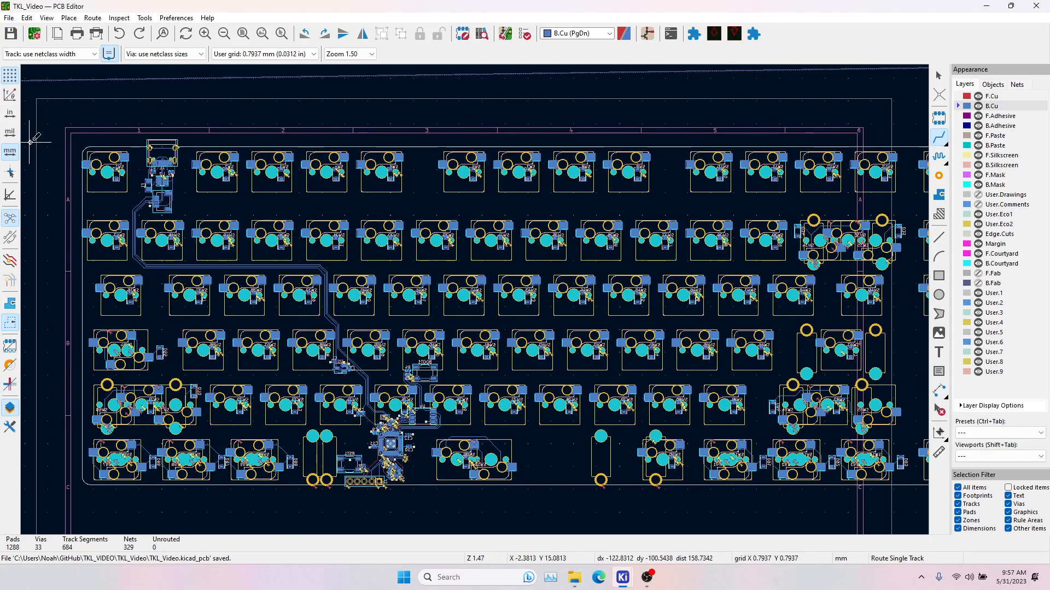